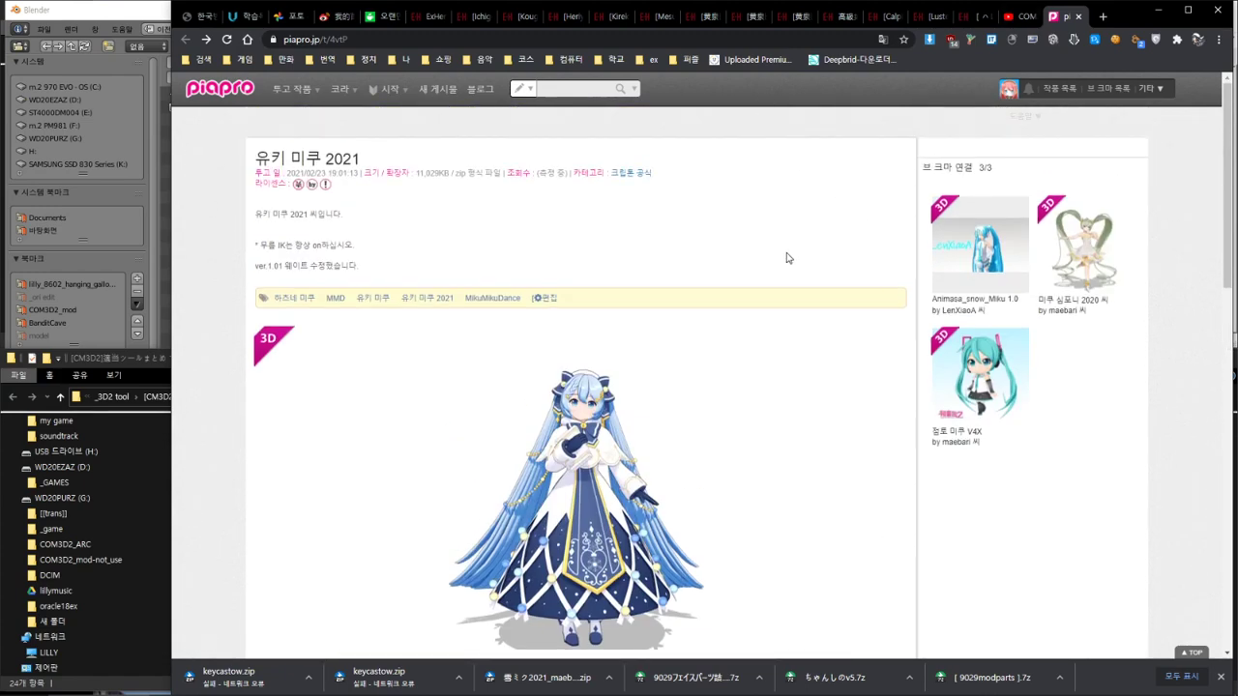
# Step: Download the Snow Miku 2021 model archive from its piapro page, agreeing to the usage terms, and open the zip
pyautogui.scroll(-4, 360, 270)
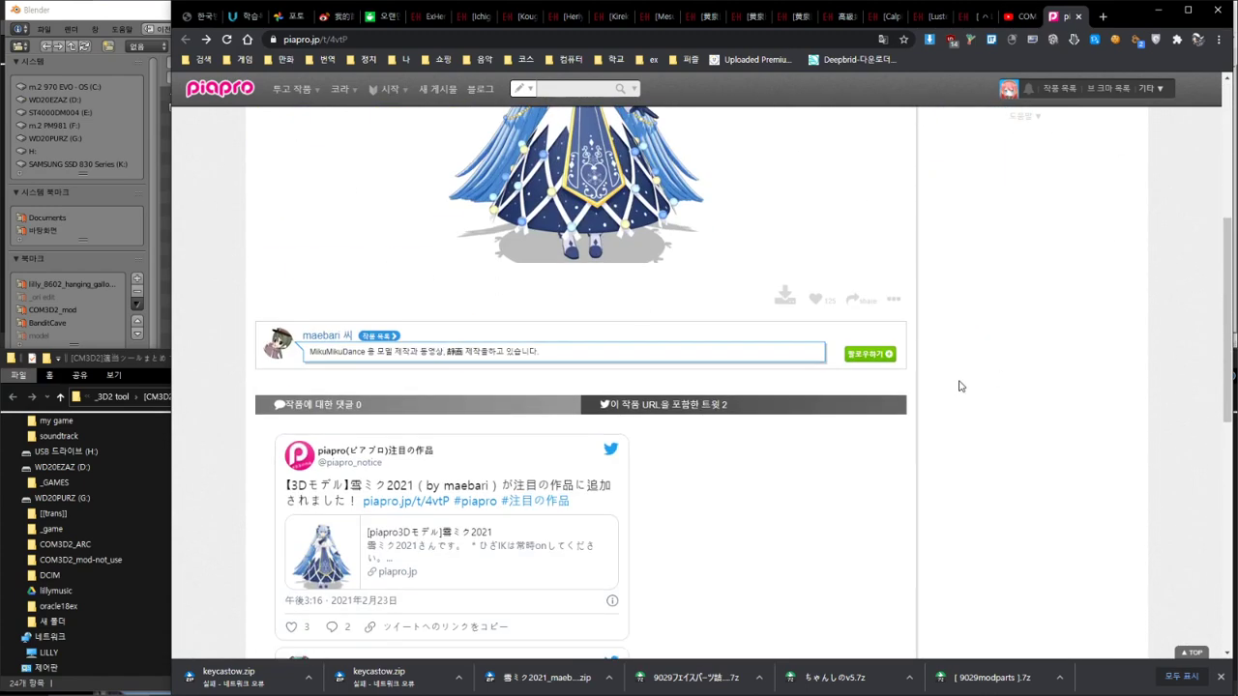
pyautogui.scroll(-3, 963, 386)
pyautogui.scroll(5, 934, 400)
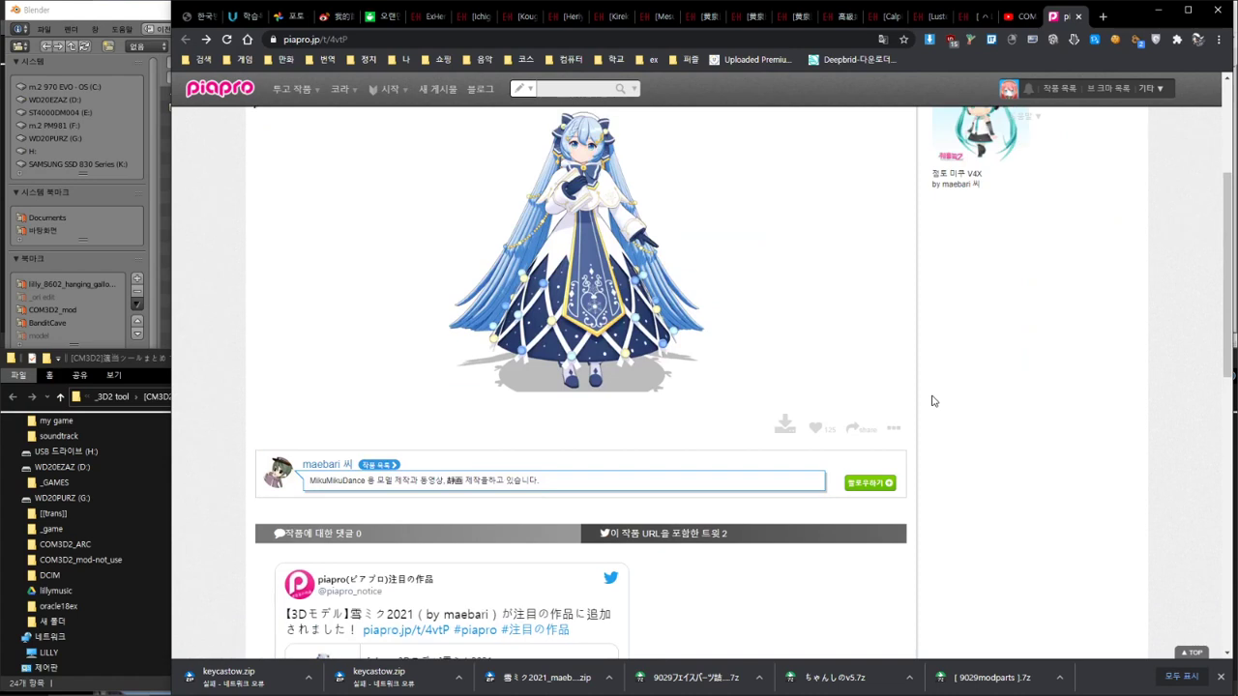
pyautogui.click(785, 427)
pyautogui.click(511, 511)
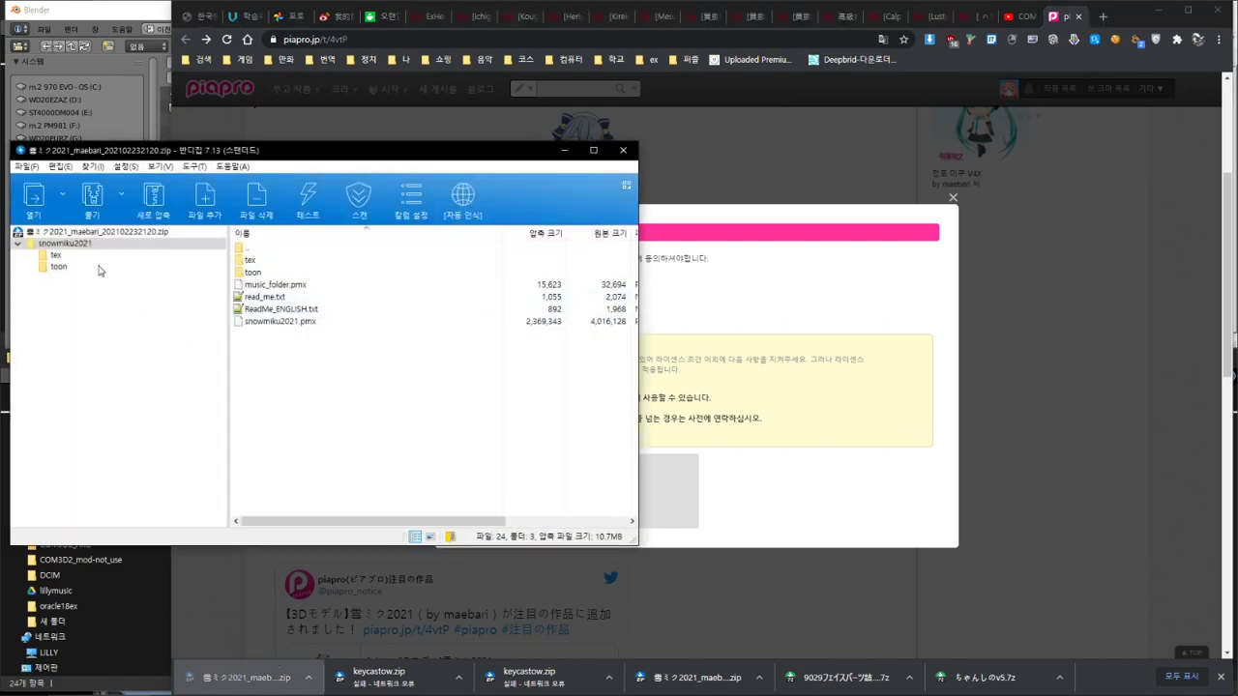
# Step: Show the archive's tex folder and set the archive's file name encoding to Japanese
pyautogui.click(56, 258)
pyautogui.click(463, 199)
pyautogui.click(470, 243)
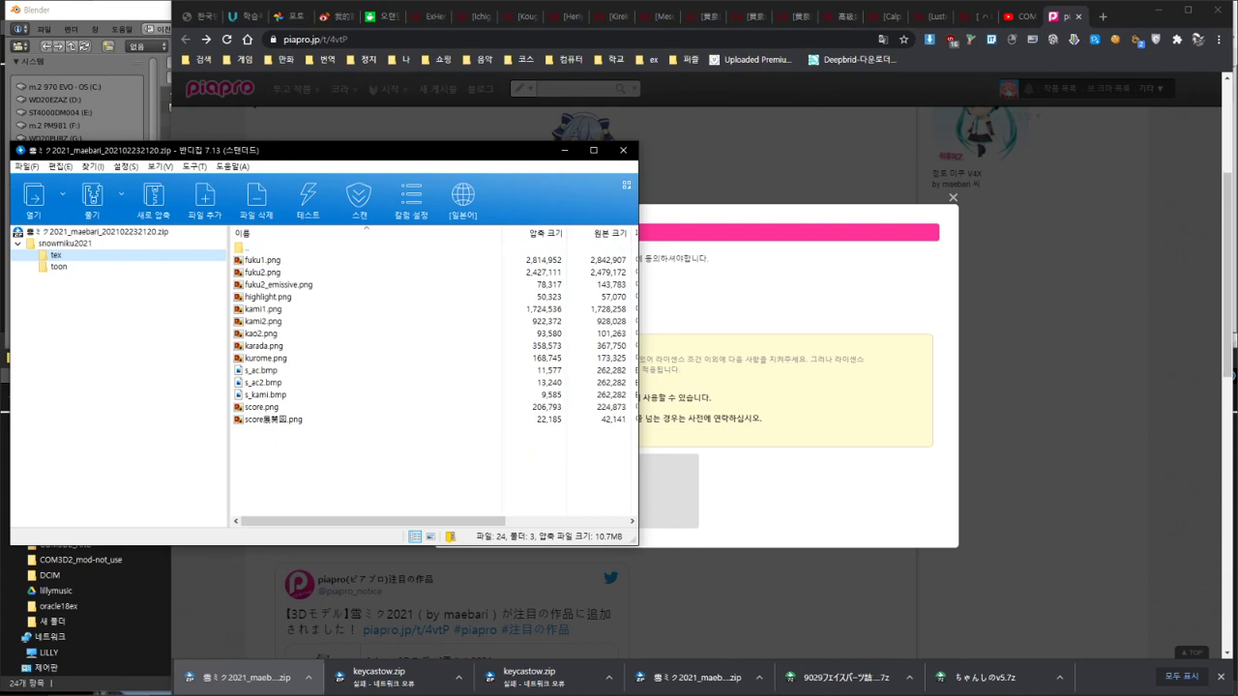
# Step: Switch to the File Explorer window for COM3D2_my\Mod and open the tex folder inside snowmiku2021
pyautogui.moveTo(941, 671)
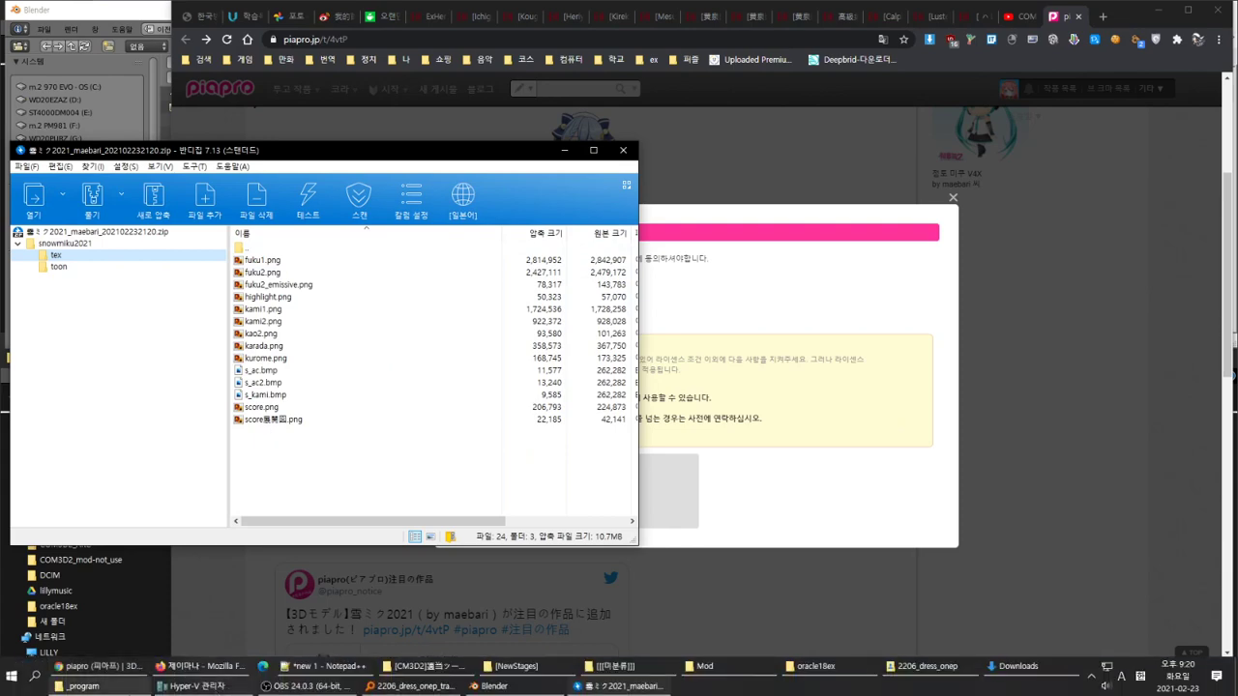
pyautogui.click(941, 671)
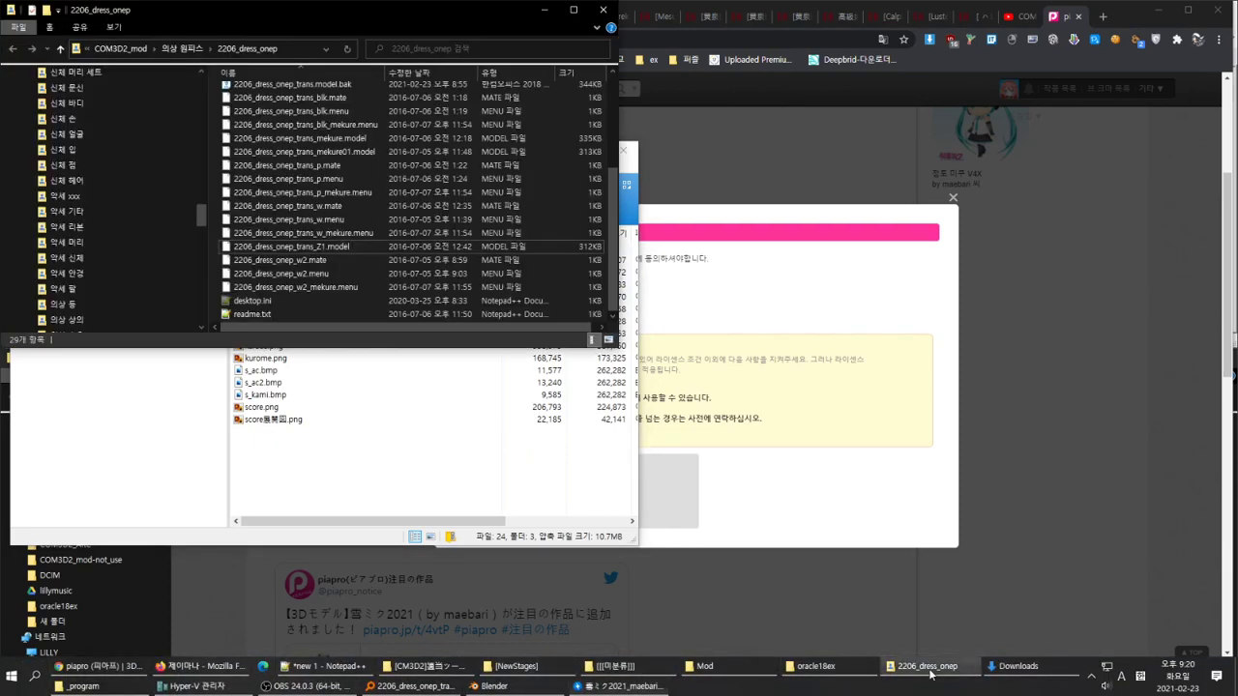
pyautogui.click(931, 669)
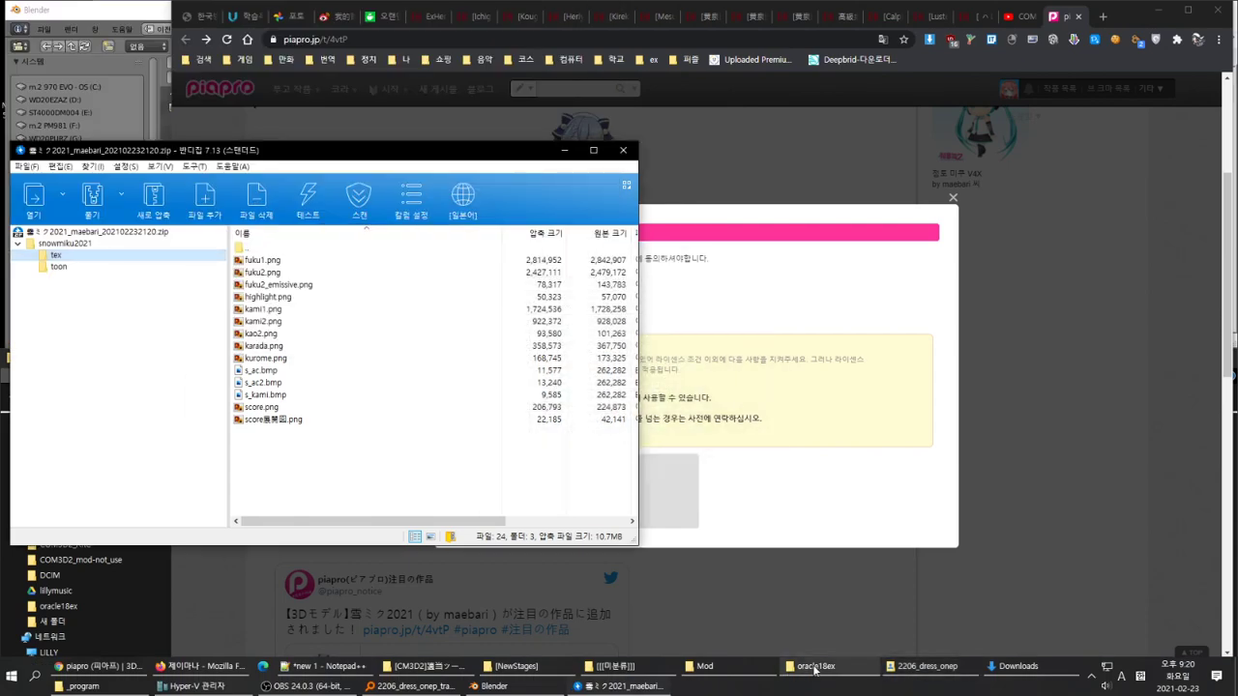
pyautogui.click(741, 673)
pyautogui.doubleClick(882, 576)
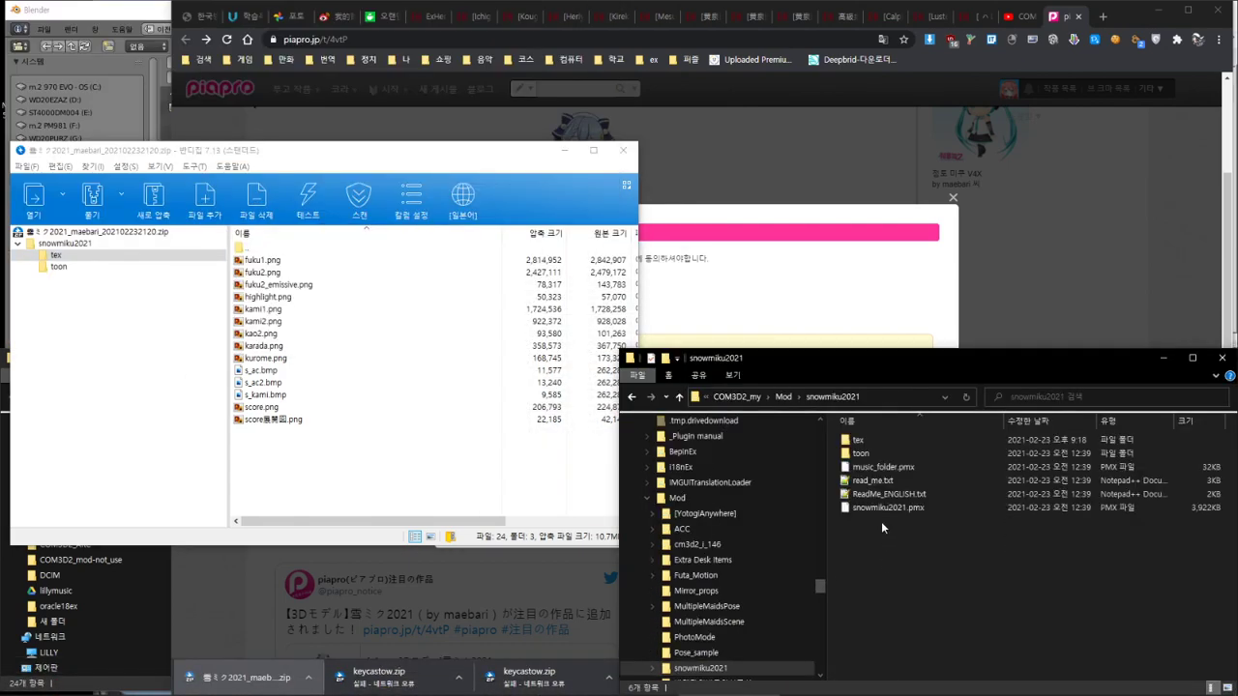
pyautogui.doubleClick(858, 440)
pyautogui.scroll(-3, 943, 580)
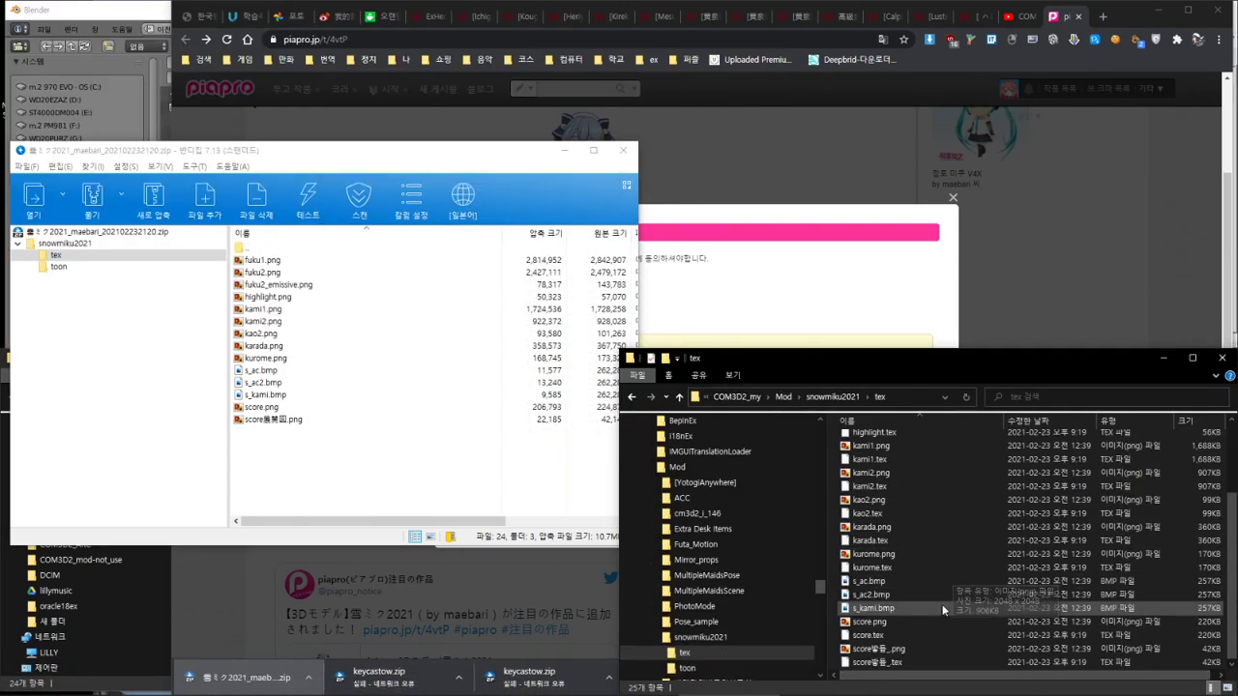
# Step: Extract score展開図.png from the archive into the tex folder and delete the garbled-name score PNG and TEX files there
pyautogui.click(315, 419)
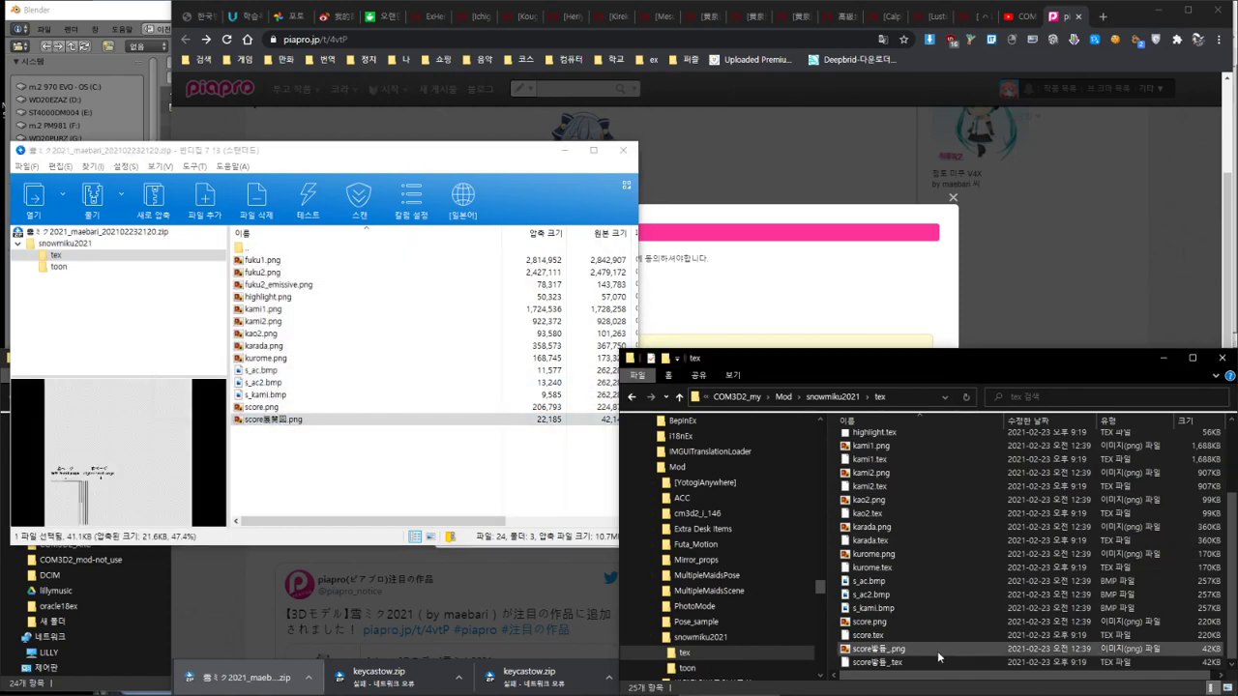
pyautogui.moveTo(933, 595); pyautogui.dragTo(934, 598)
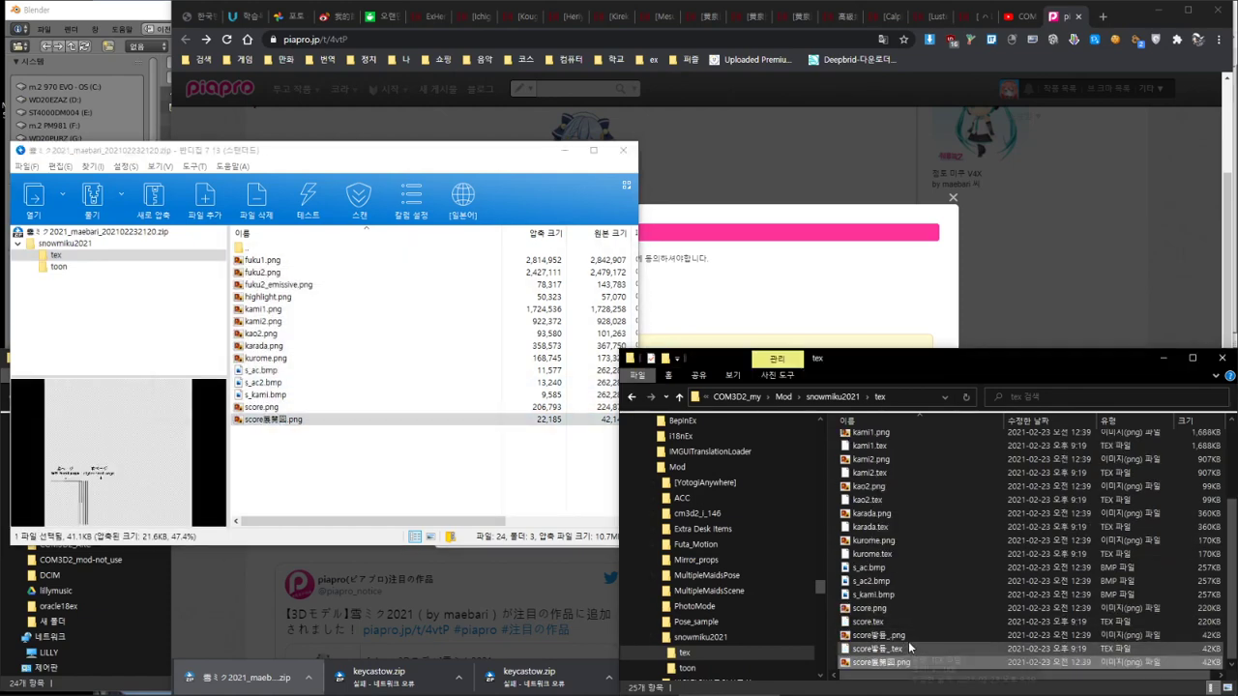
pyautogui.press('Delete')
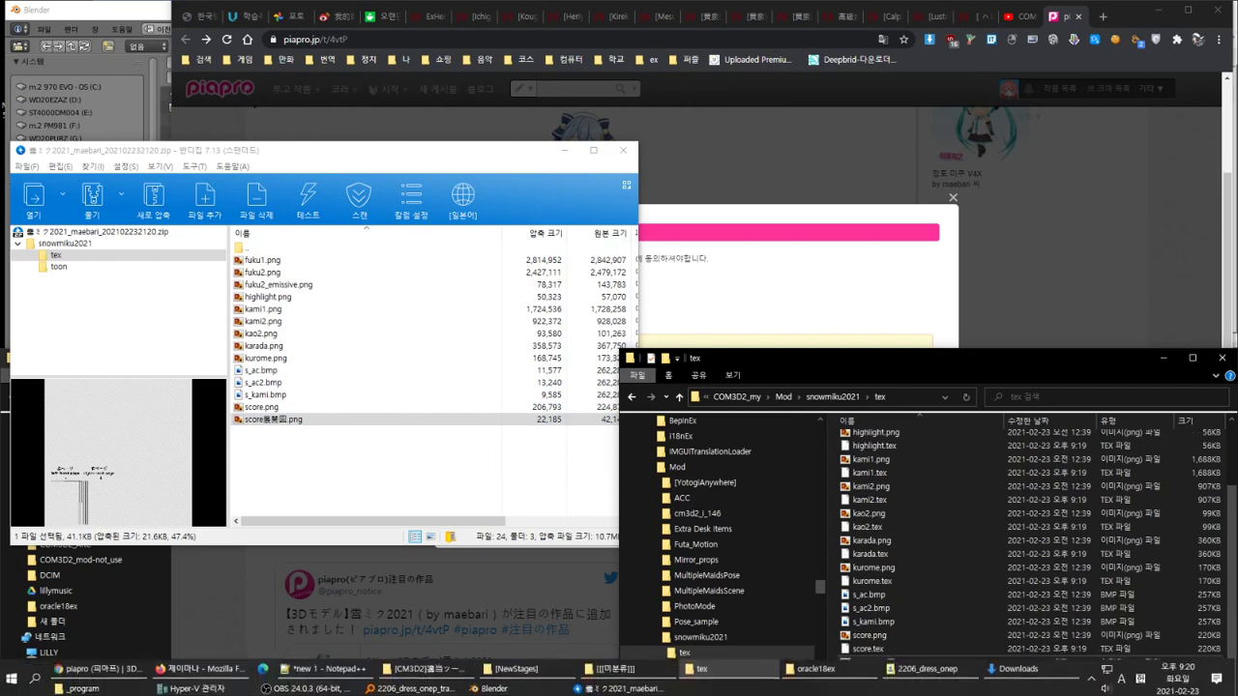
# Step: Convert score展開図.png to a TEX file with [CM3D2]tex←→png変換.exe, accepting the texture path assets/texture/
pyautogui.click(426, 667)
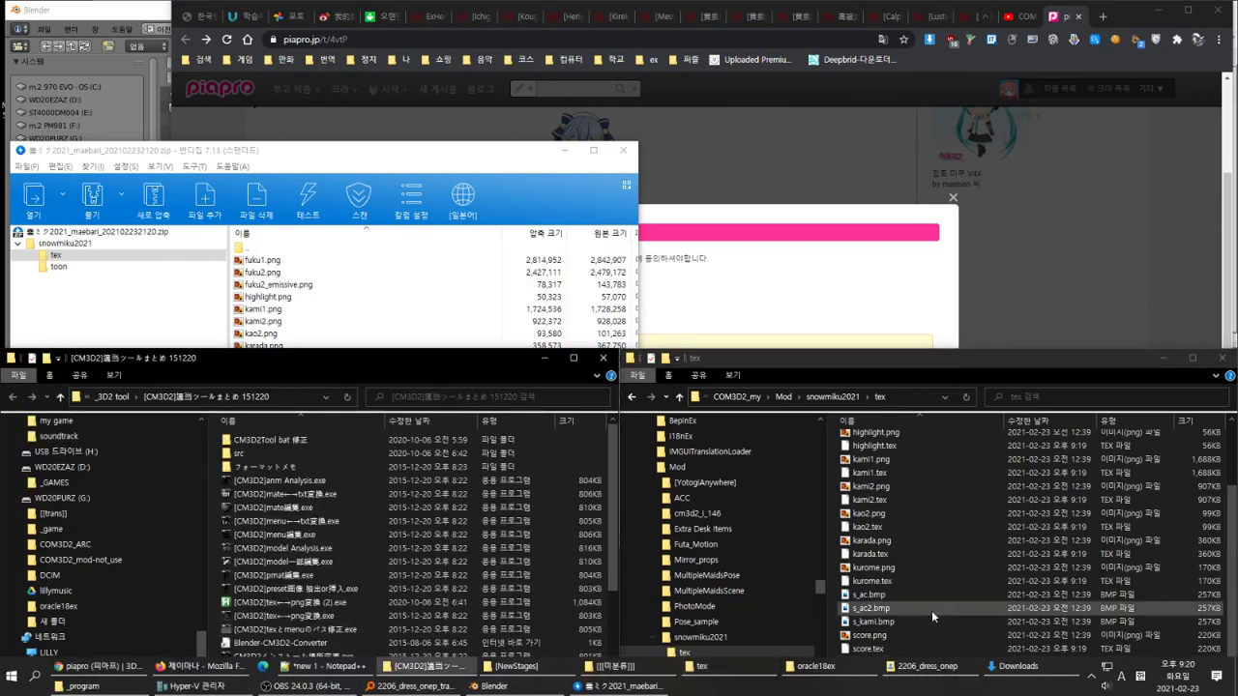
pyautogui.moveTo(882, 667); pyautogui.dragTo(399, 615)
pyautogui.click(494, 373)
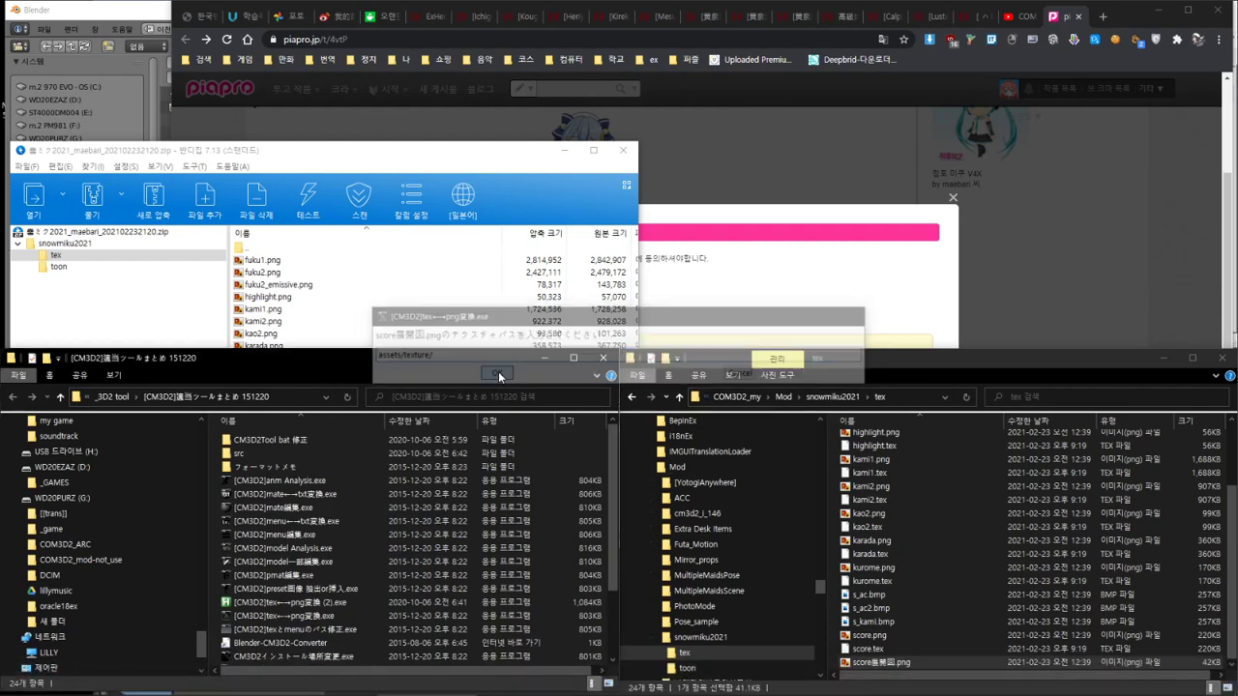
# Step: Add the line "일본어 깨짐 조심" to the Notepad++ notes and return to the tex folder's file list
pyautogui.click(320, 666)
pyautogui.press('Return')
pyautogui.write('일본어 깨짐 좆')
pyautogui.press('BackSpace')
pyautogui.write('심')
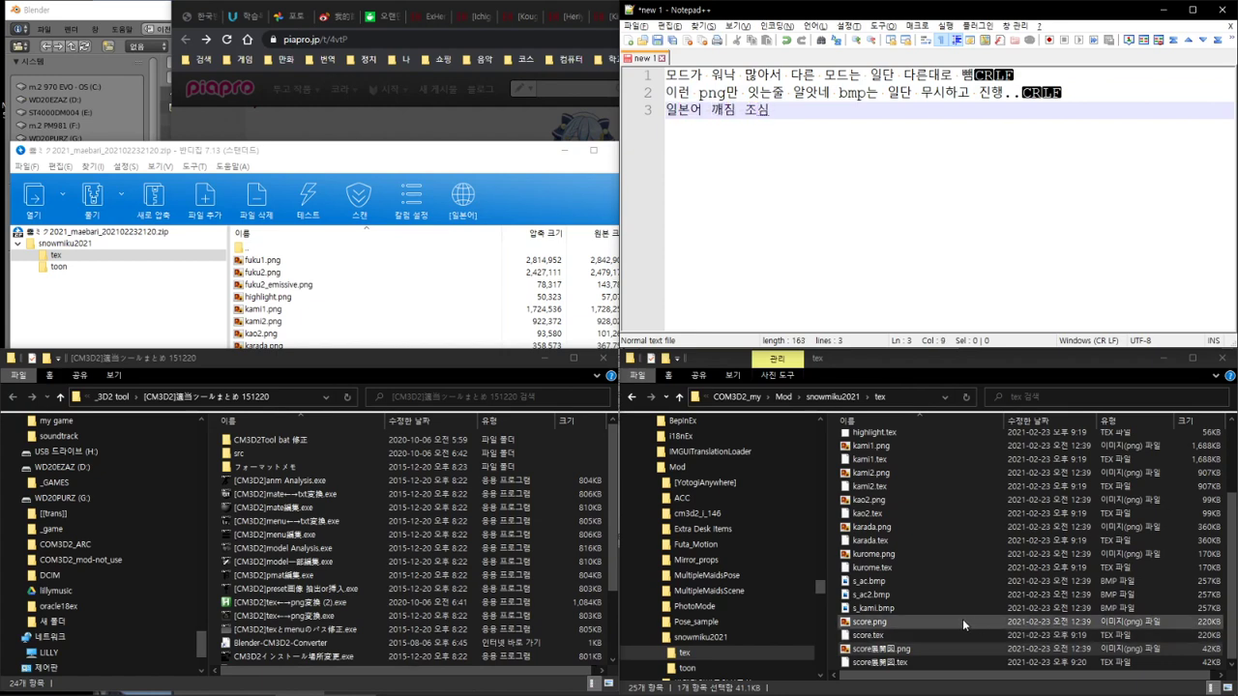
pyautogui.click(963, 619)
pyautogui.scroll(3, 948, 595)
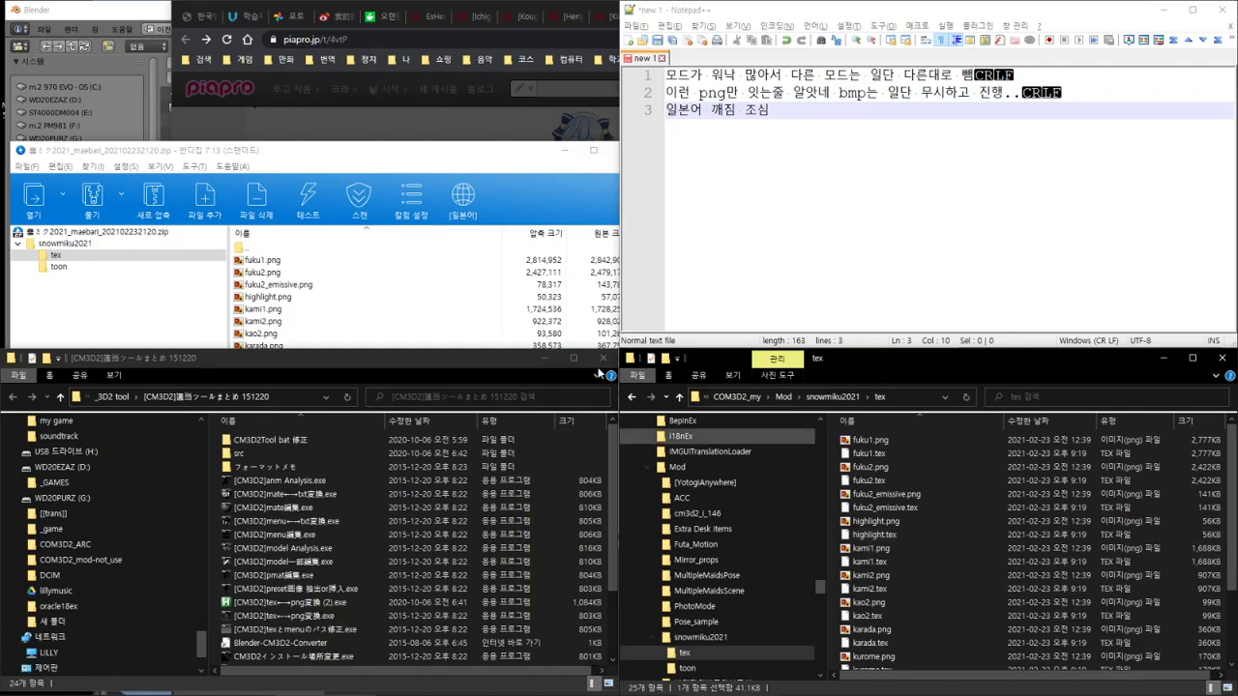
# Step: Switch to Blender, cancel the open model import, and look up the mmd_tools add-on in the user preferences
pyautogui.click(85, 12)
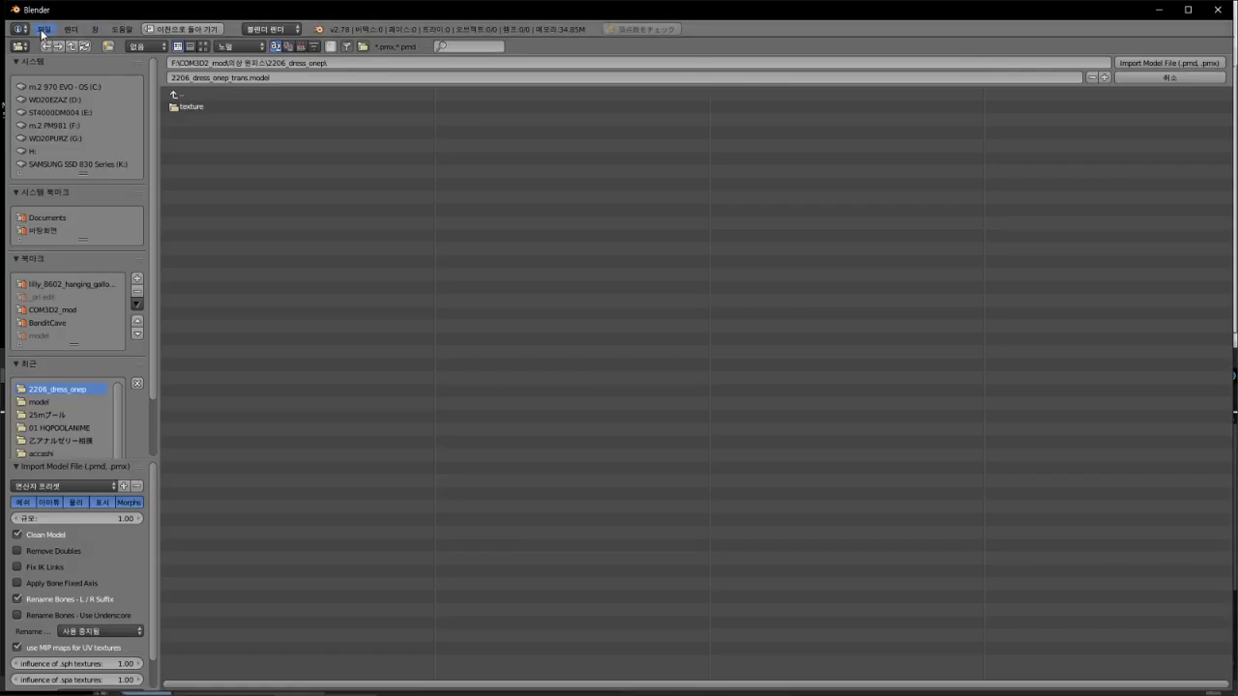
pyautogui.press('Escape')
pyautogui.click(44, 29)
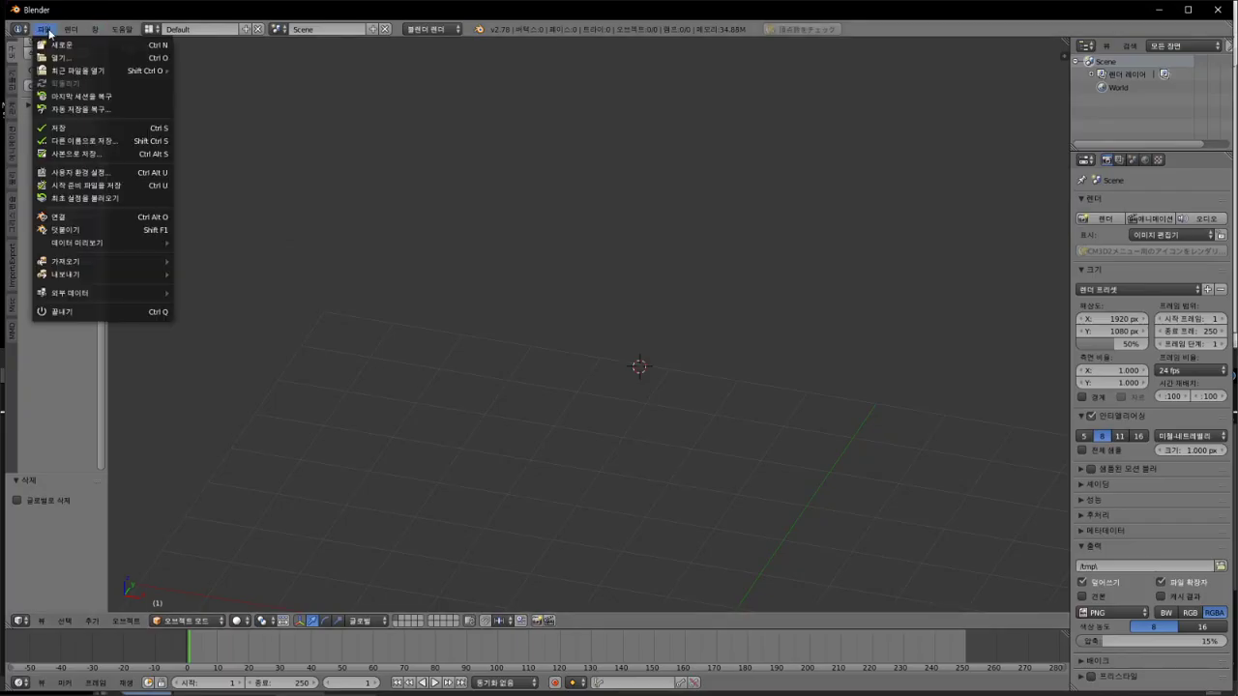
pyautogui.click(91, 173)
pyautogui.click(61, 70)
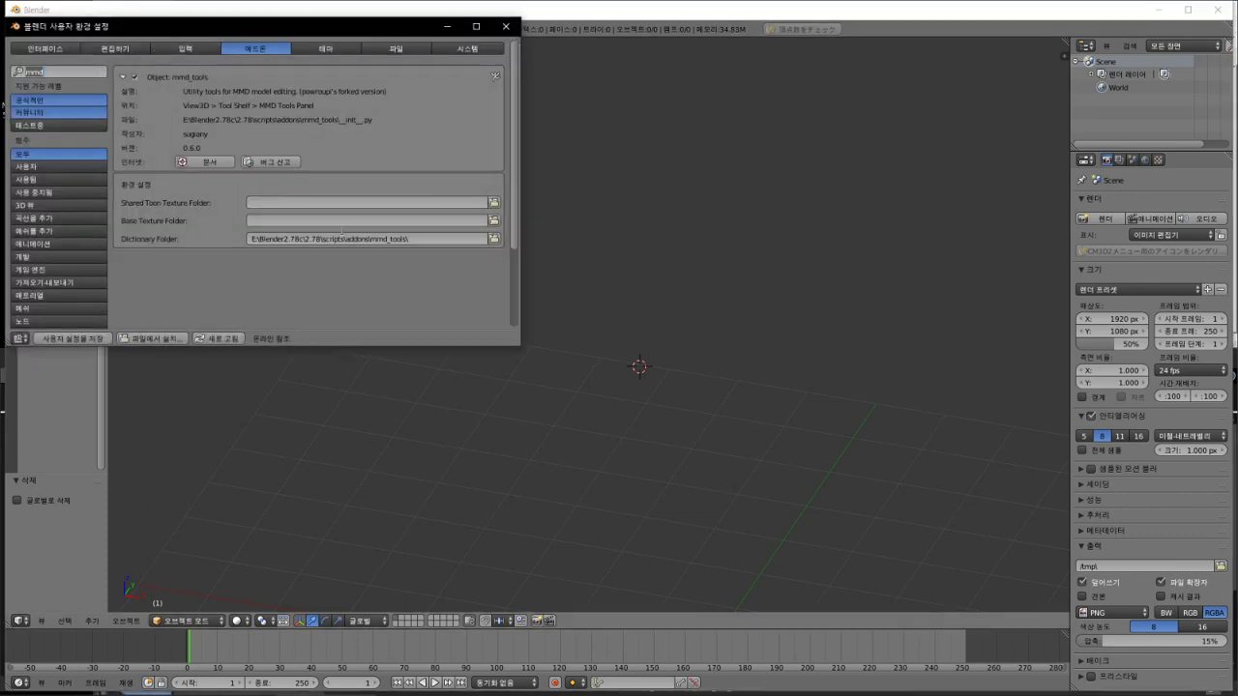
pyautogui.click(795, 316)
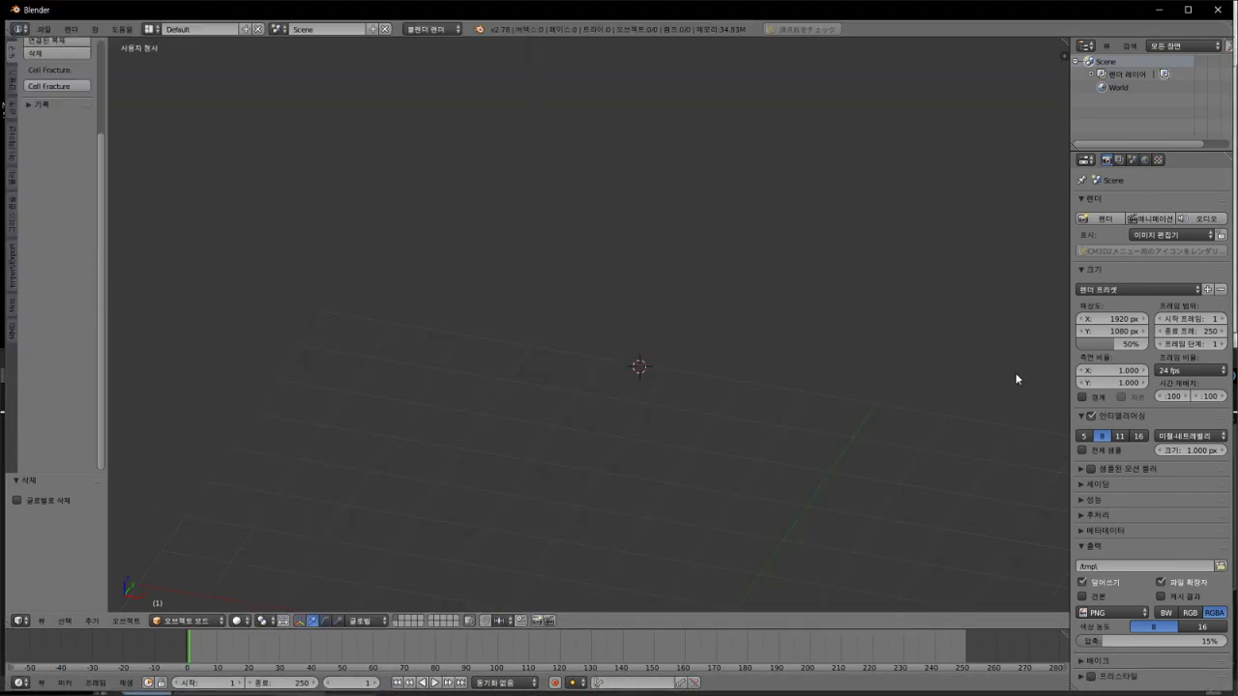
# Step: Bring the add-on preferences and Notepad++ forward and add the note line "mmd 가져올려면 저걸 체크해야됨"
pyautogui.hotkey('alt', 'Tab')
pyautogui.hotkey('alt', 'Tab')
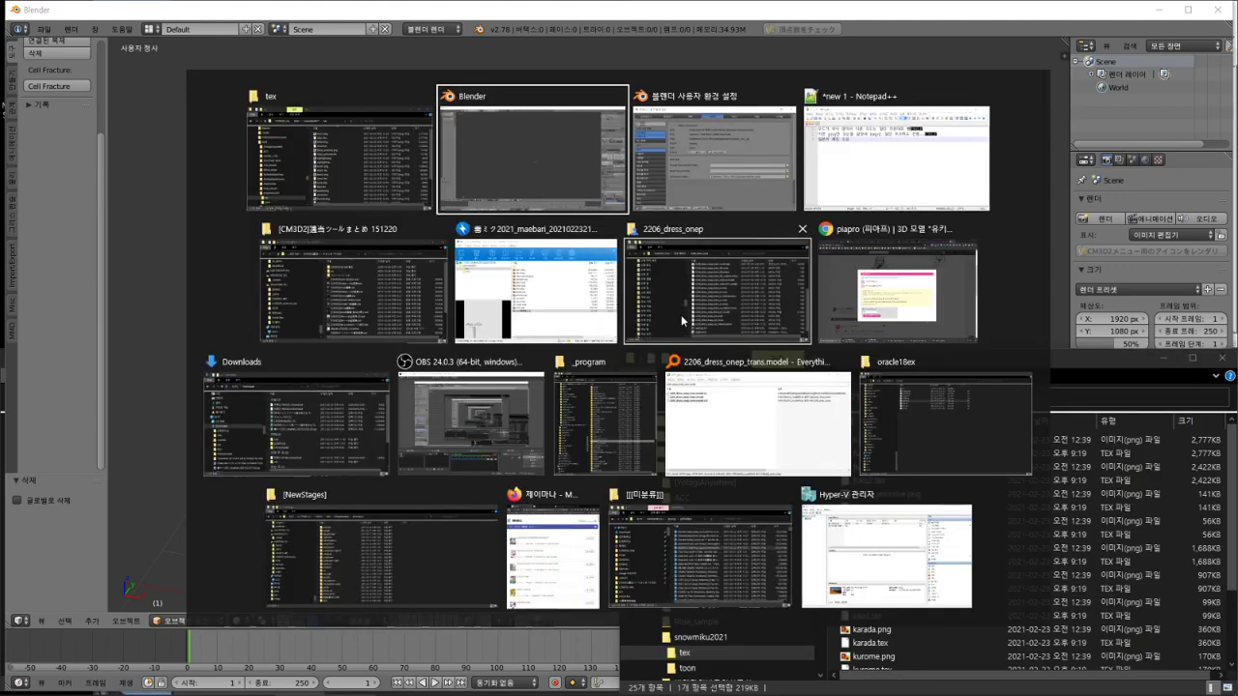
pyautogui.hotkey('alt', 'Tab')
pyautogui.hotkey('alt', 'Tab')
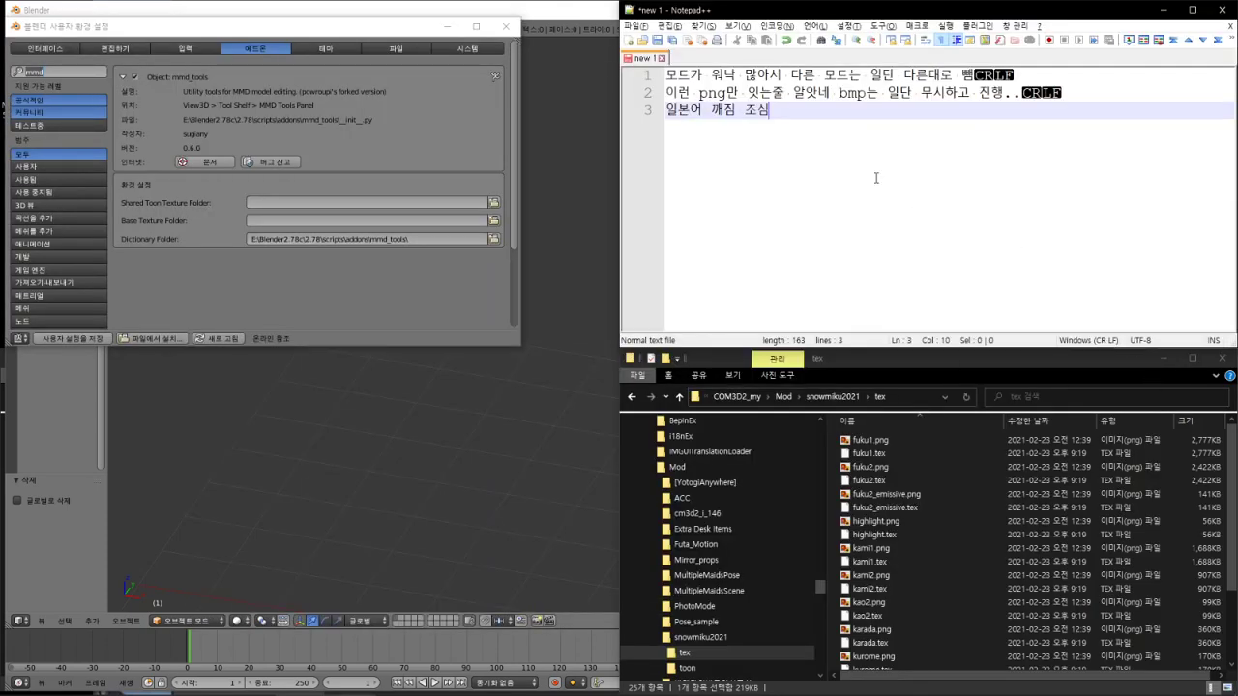
pyautogui.press('Return')
pyautogui.write('mmd 가져올려면 저')
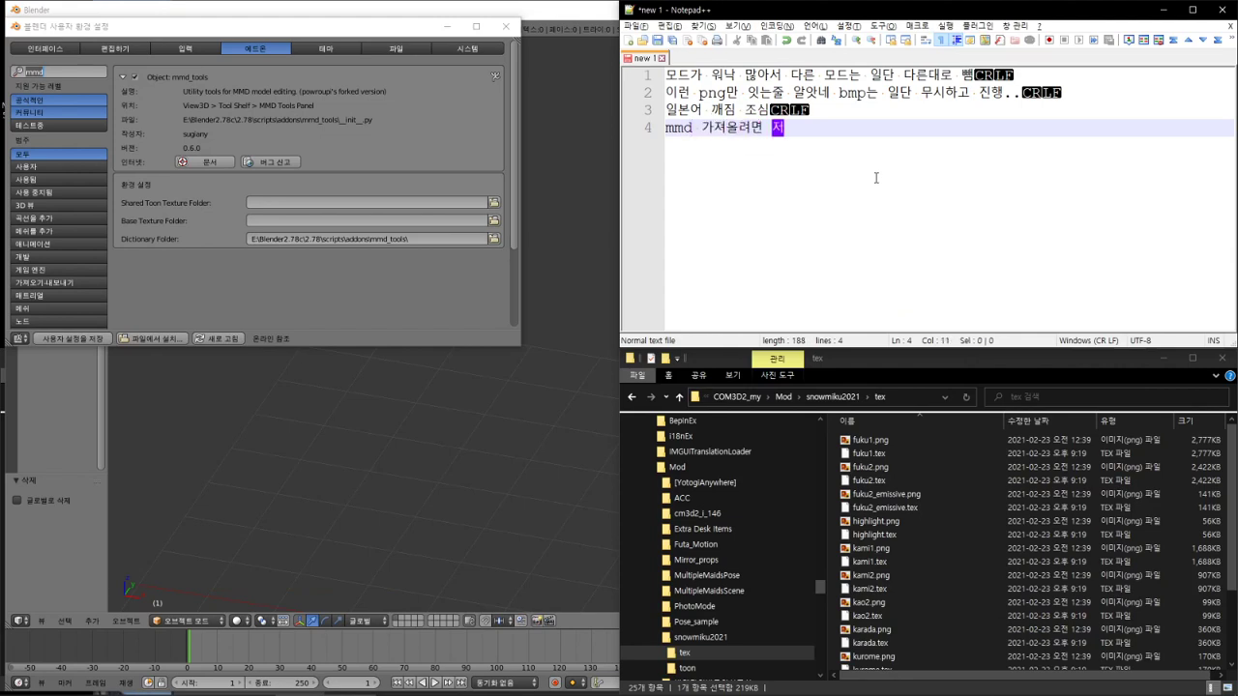
pyautogui.write('걸 체크해야되')
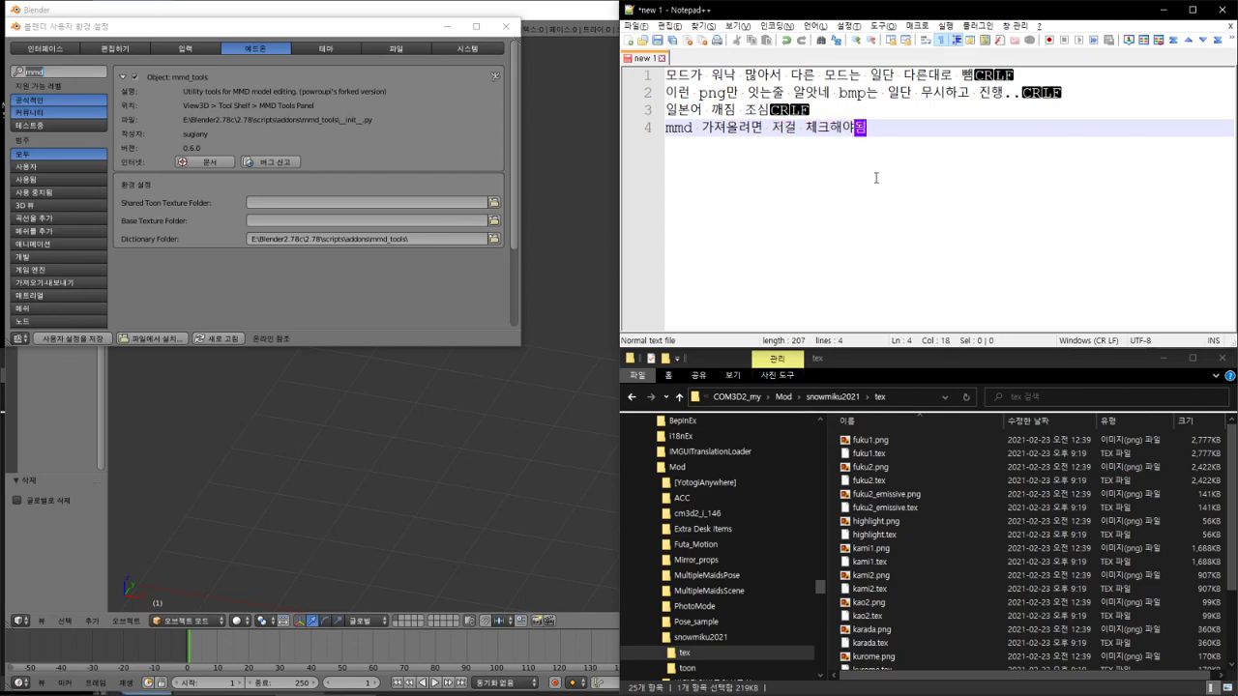
# Step: Add another note line reading "근데 이거 구버전 아니엿나.."
pyautogui.press('Return')
pyautogui.write('근데 버전')
pyautogui.press('BackSpace')
pyautogui.press('BackSpace')
pyautogui.press('BackSpace')
pyautogui.write('이거 구버전 아니엿나..')
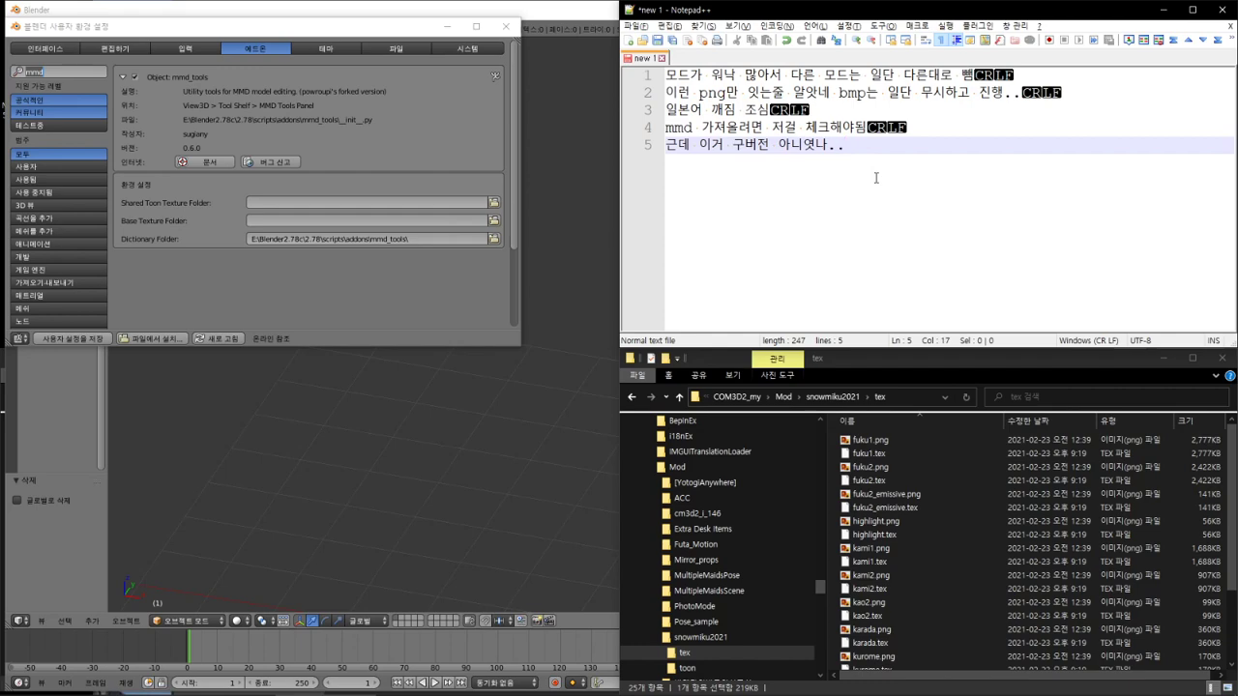
# Step: Close Blender's user preferences and open the import dialog for MikuMikuDance Model (.pmd, .pmx) files
pyautogui.click(505, 26)
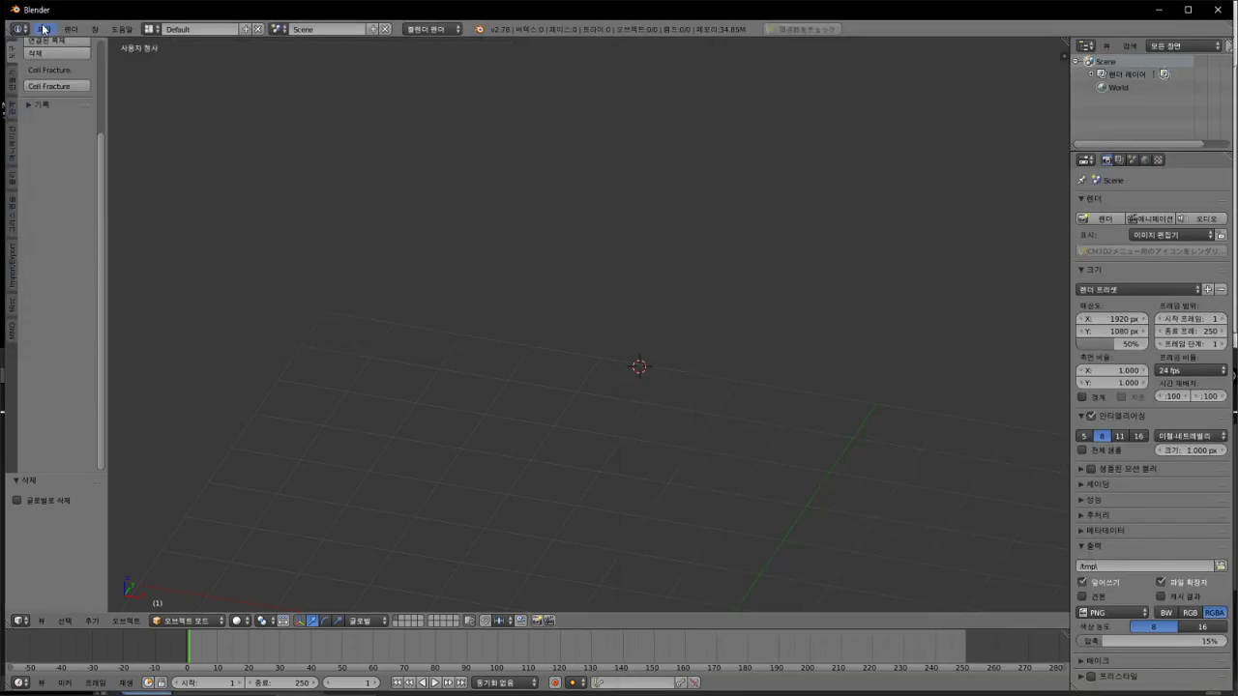
pyautogui.click(44, 28)
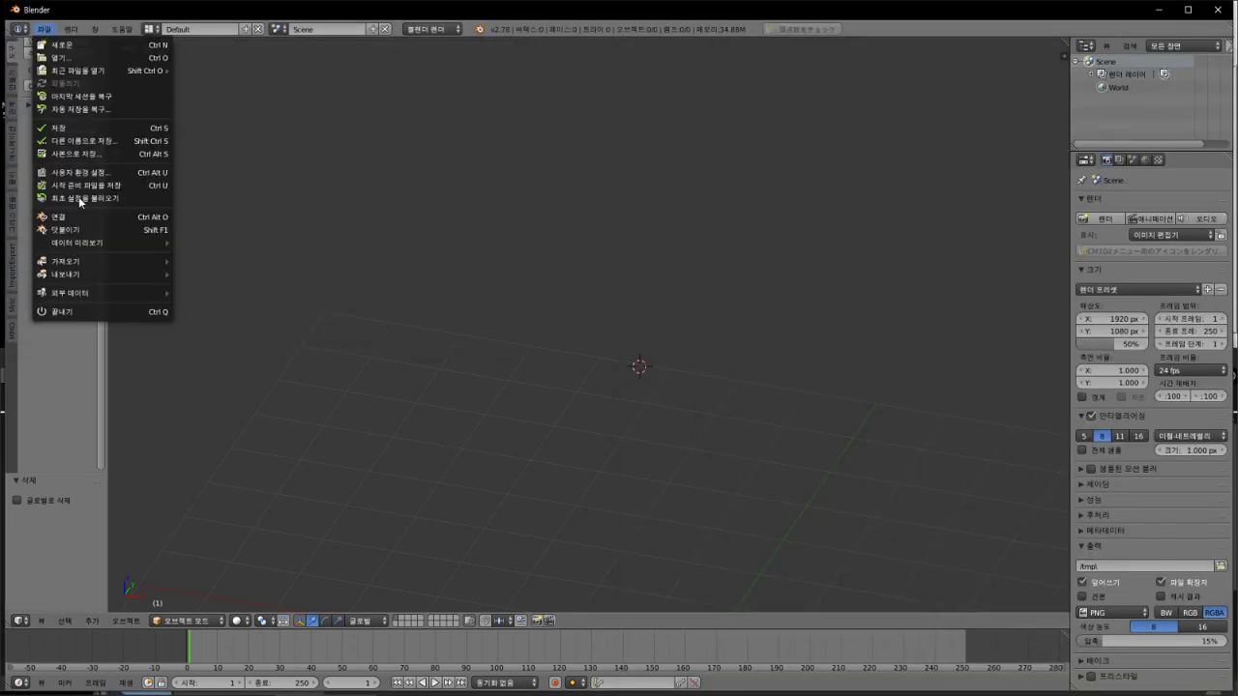
pyautogui.moveTo(87, 261)
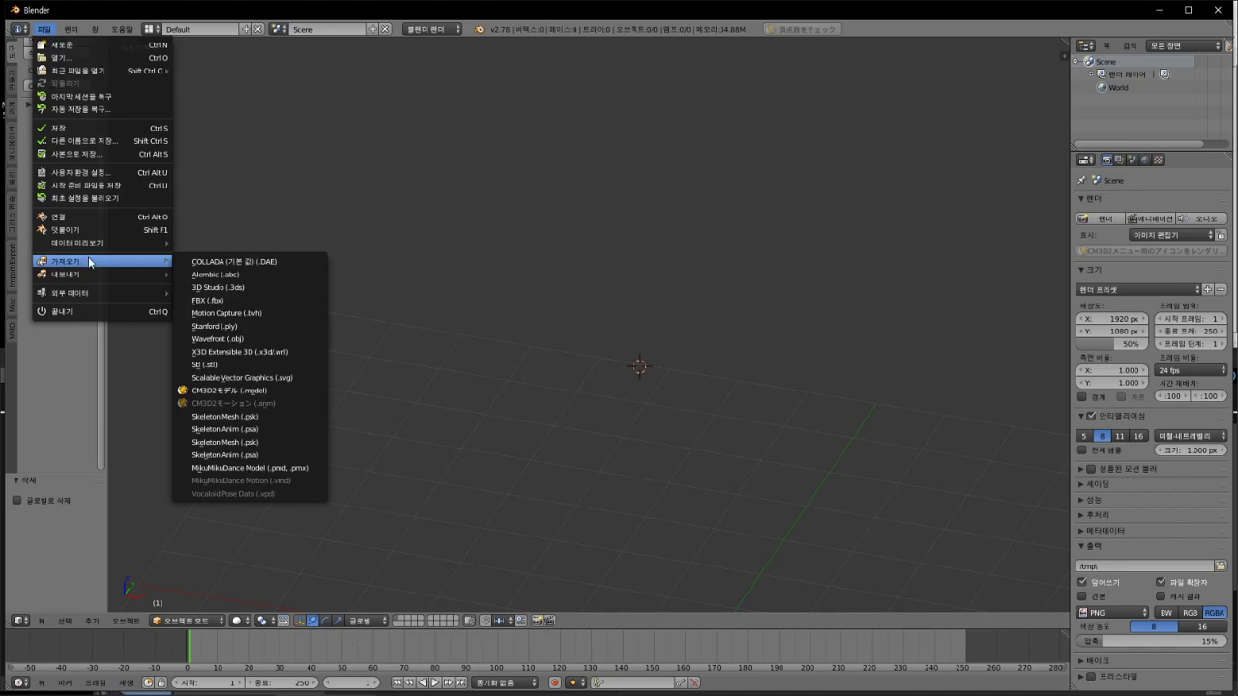
pyautogui.click(269, 469)
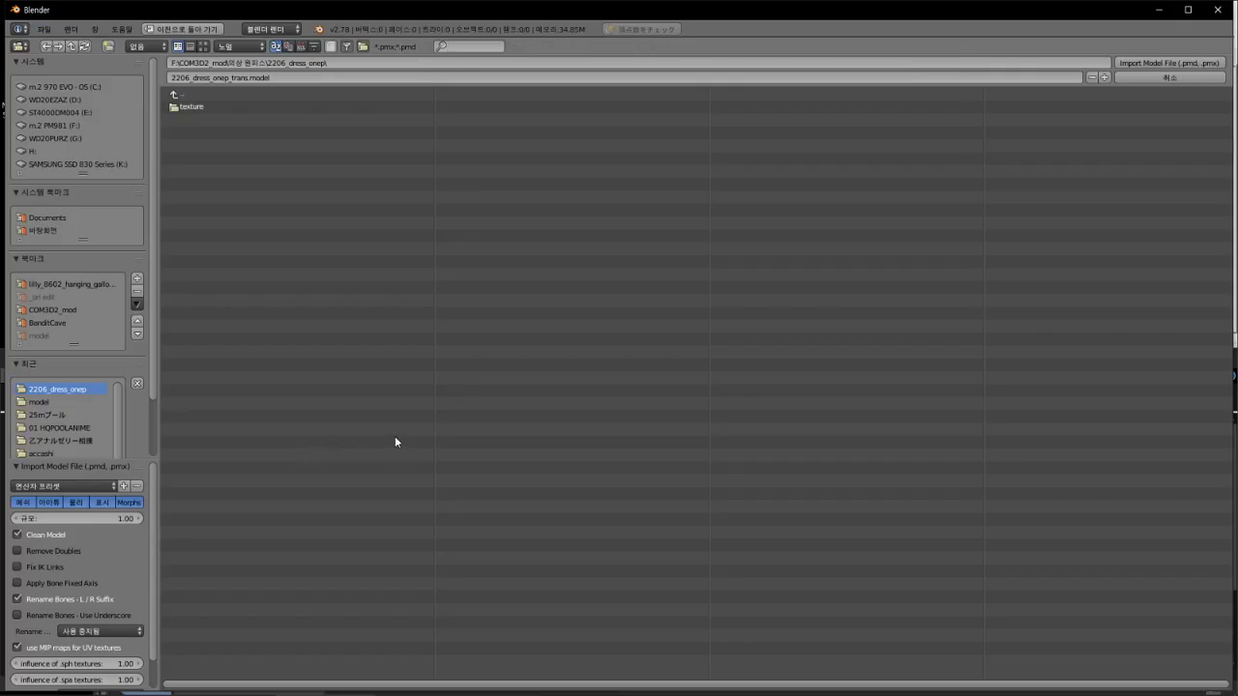
# Step: Set the import folder to F:\COM3D2_my\Mod\snowmiku2021, using the path copied from File Explorer, and import snowmiku2021.pmx
pyautogui.click(930, 667)
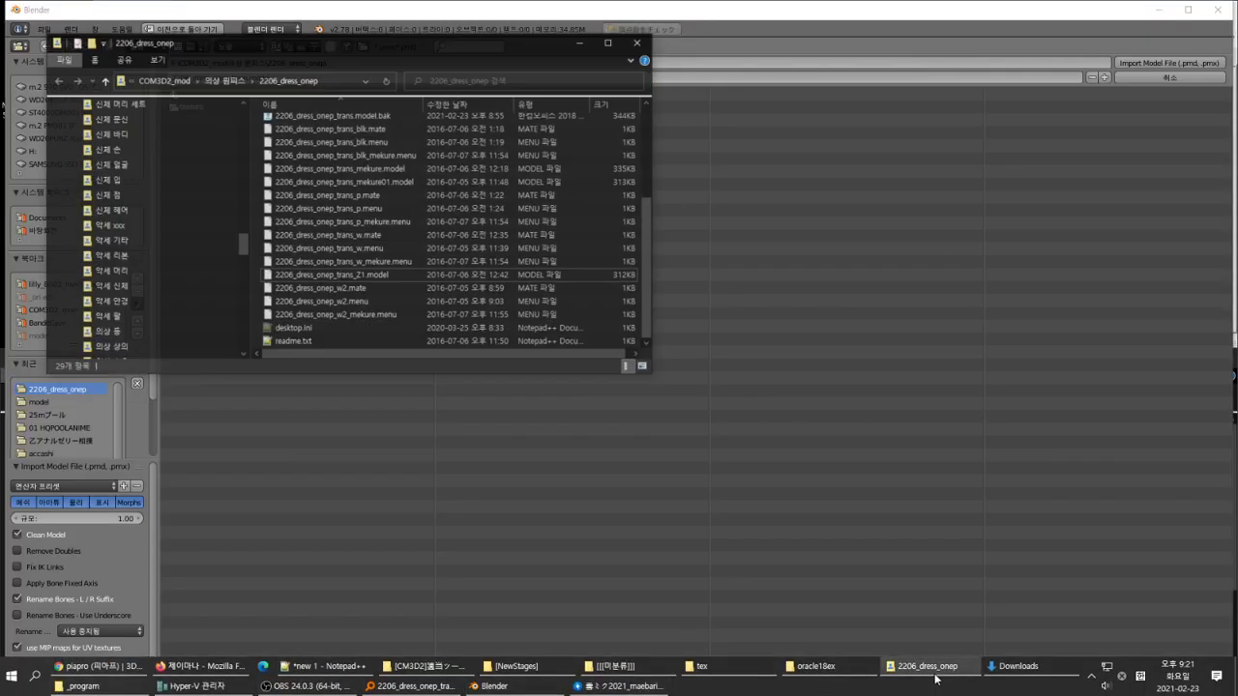
pyautogui.click(931, 667)
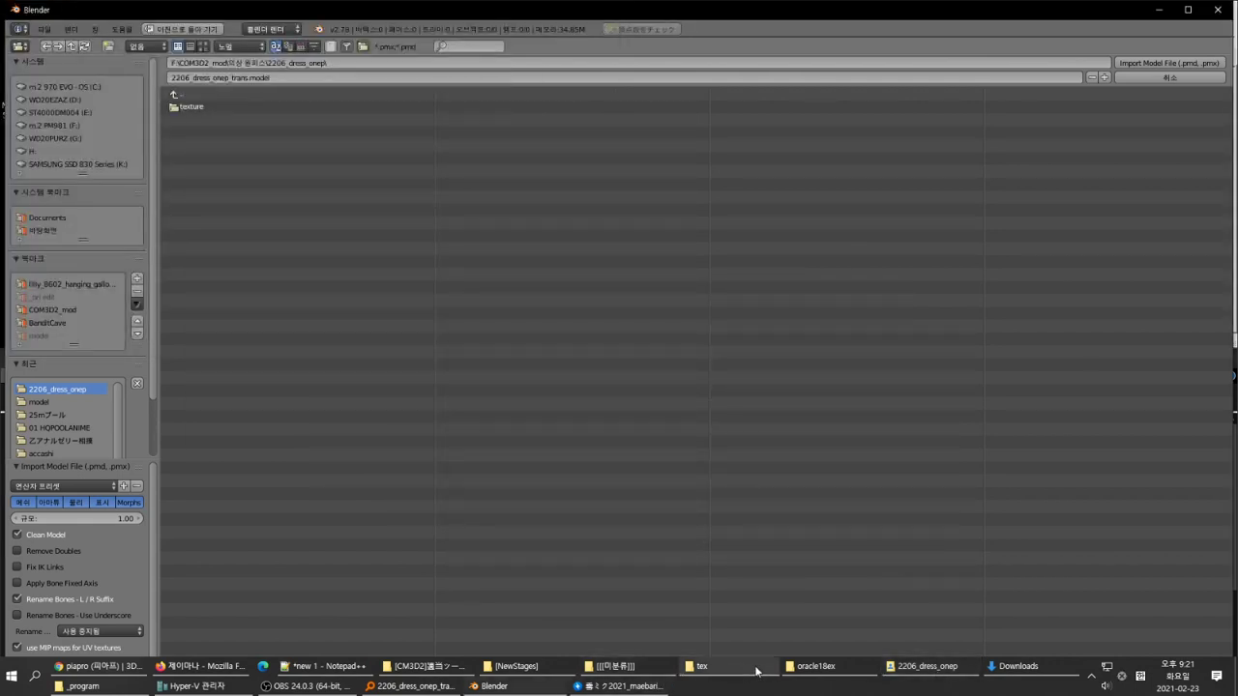
pyautogui.click(702, 667)
pyautogui.click(832, 396)
pyautogui.click(909, 406)
pyautogui.hotkey('ctrl', 'c')
pyautogui.click(363, 64)
pyautogui.hotkey('ctrl', 'v')
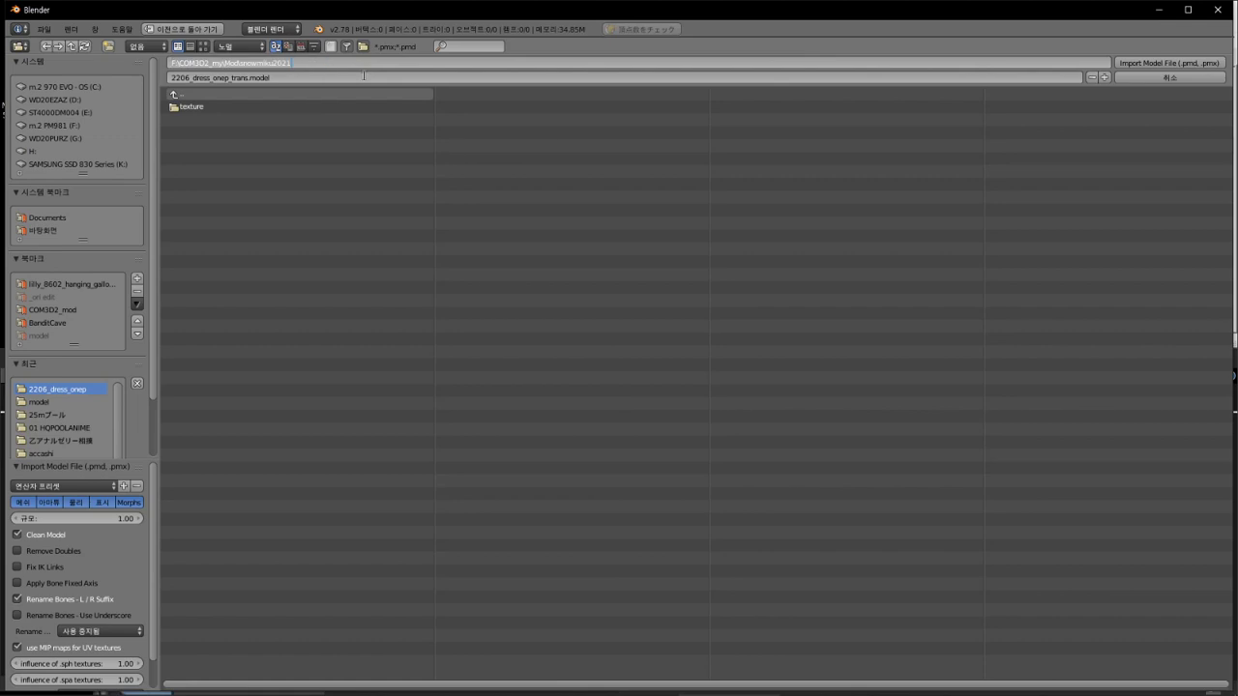
pyautogui.press('Return')
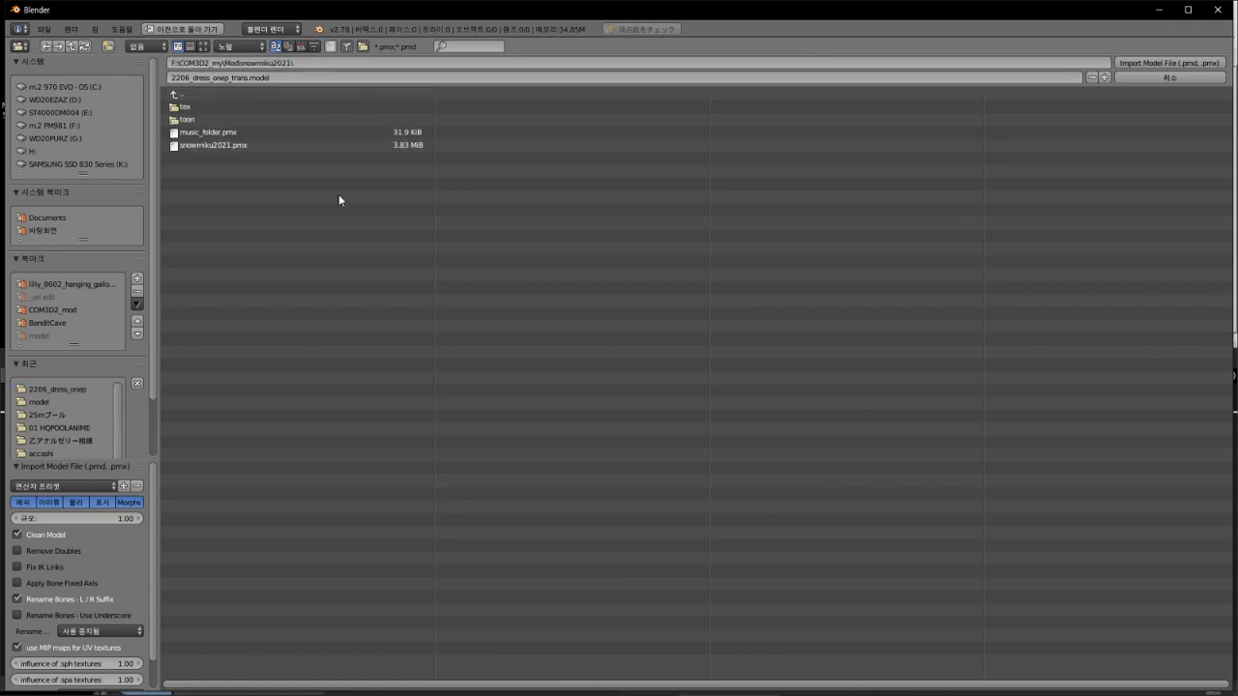
pyautogui.click(231, 145)
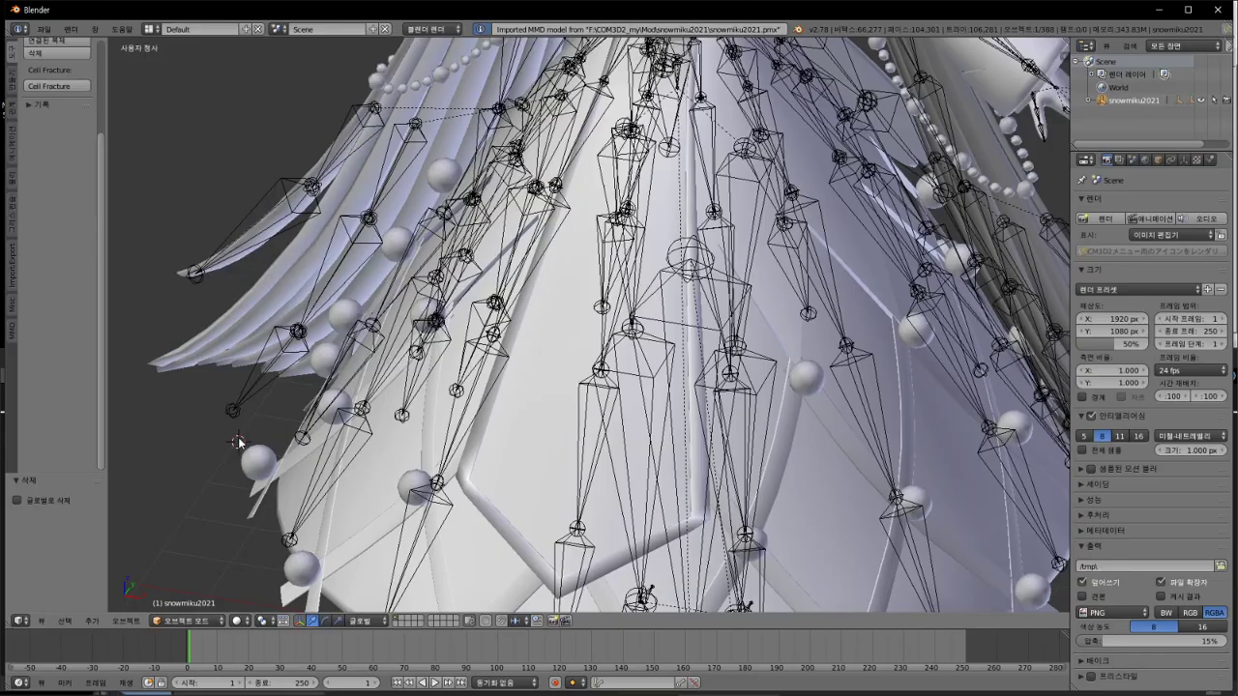
# Step: Examine the imported snowmiku2021 model from head to feet in the 3D view, and return to the snowmiku2021 folder window
pyautogui.scroll(-6, 397, 303)
pyautogui.moveTo(459, 253); pyautogui.dragTo(460, 322, button='middle')
pyautogui.scroll(2, 461, 322)
pyautogui.scroll(-1, 460, 322)
pyautogui.scroll(1, 461, 322)
pyautogui.hotkey('alt', 'Tab')
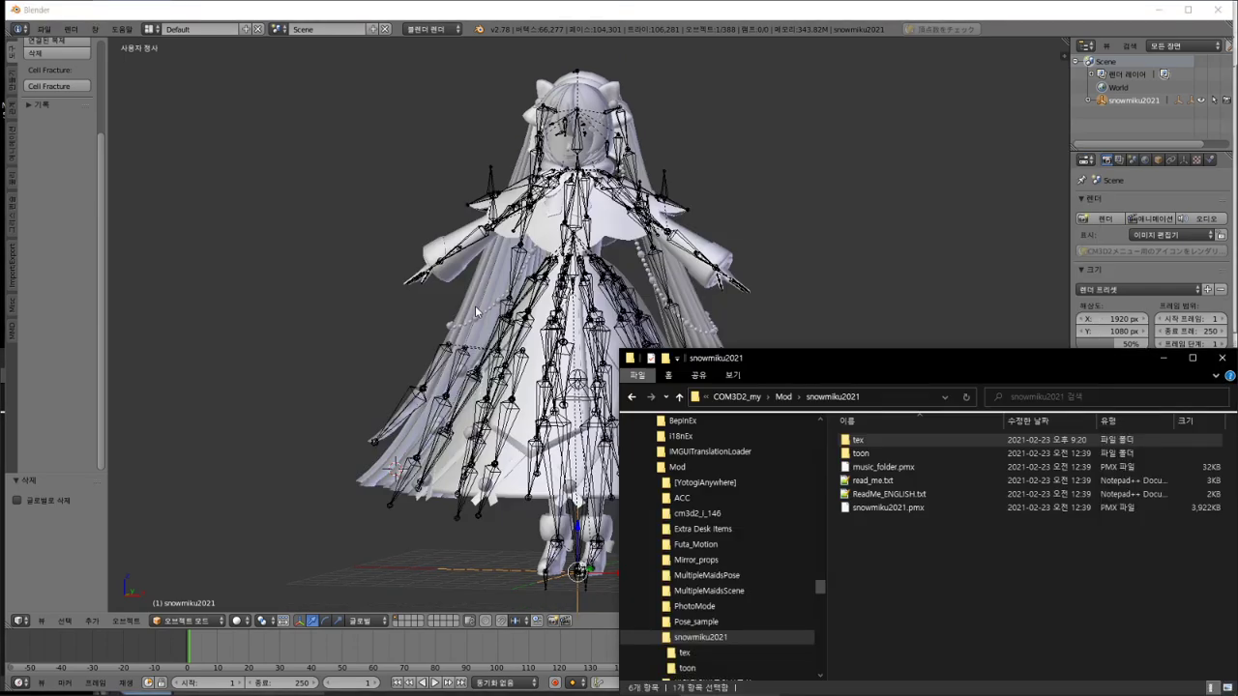
# Step: Switch to the Notepad++ notes and add the line "음 되긴 된다"
pyautogui.hotkey('alt', 'Tab')
pyautogui.press('Tab')
pyautogui.press('Tab')
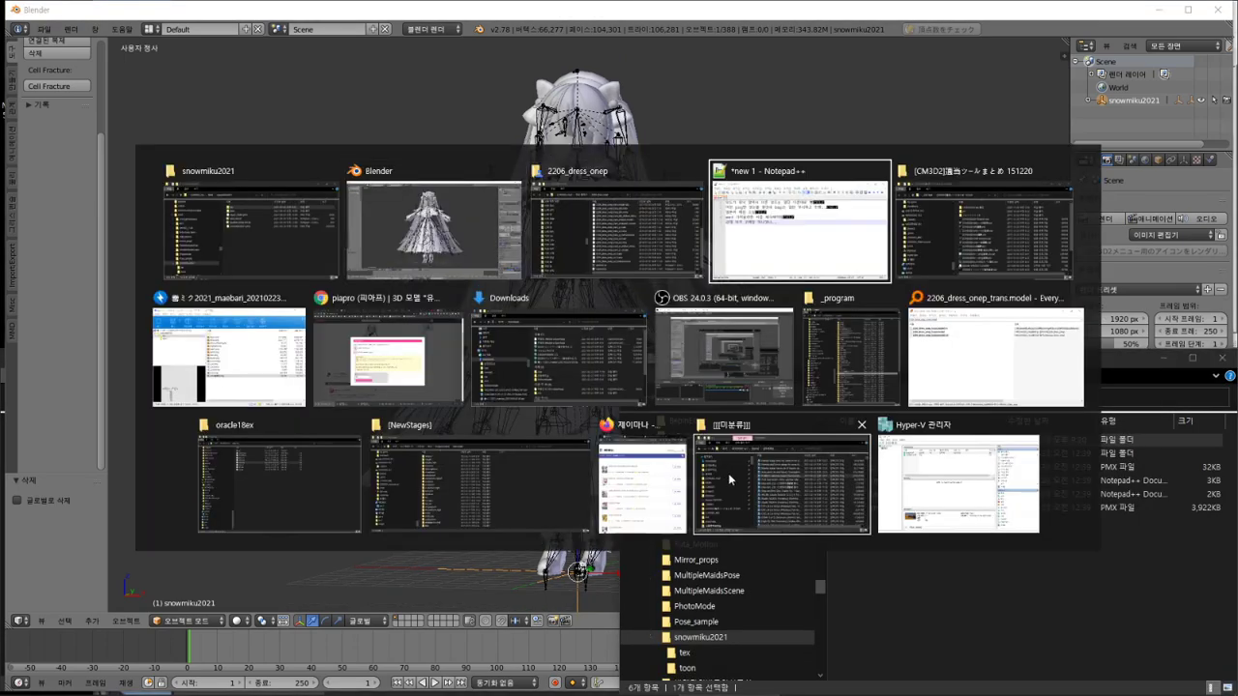
pyautogui.press('Return')
pyautogui.write('음 ')
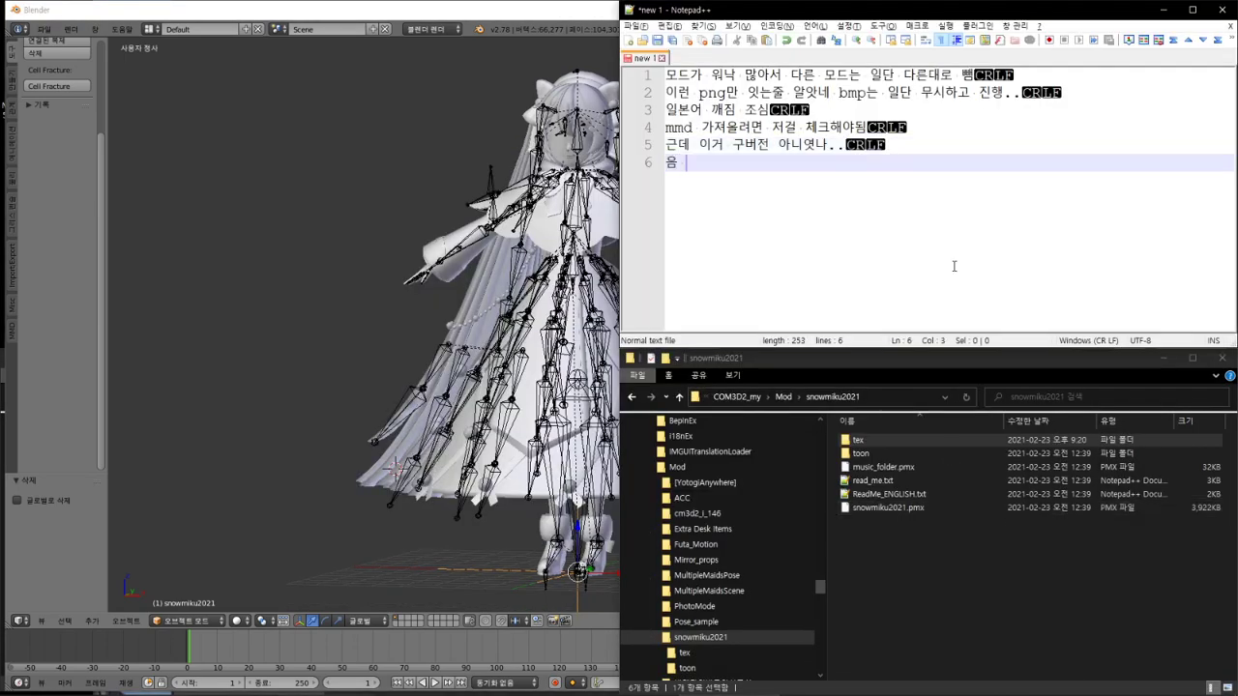
pyautogui.write('되긴 되ㄴ다')
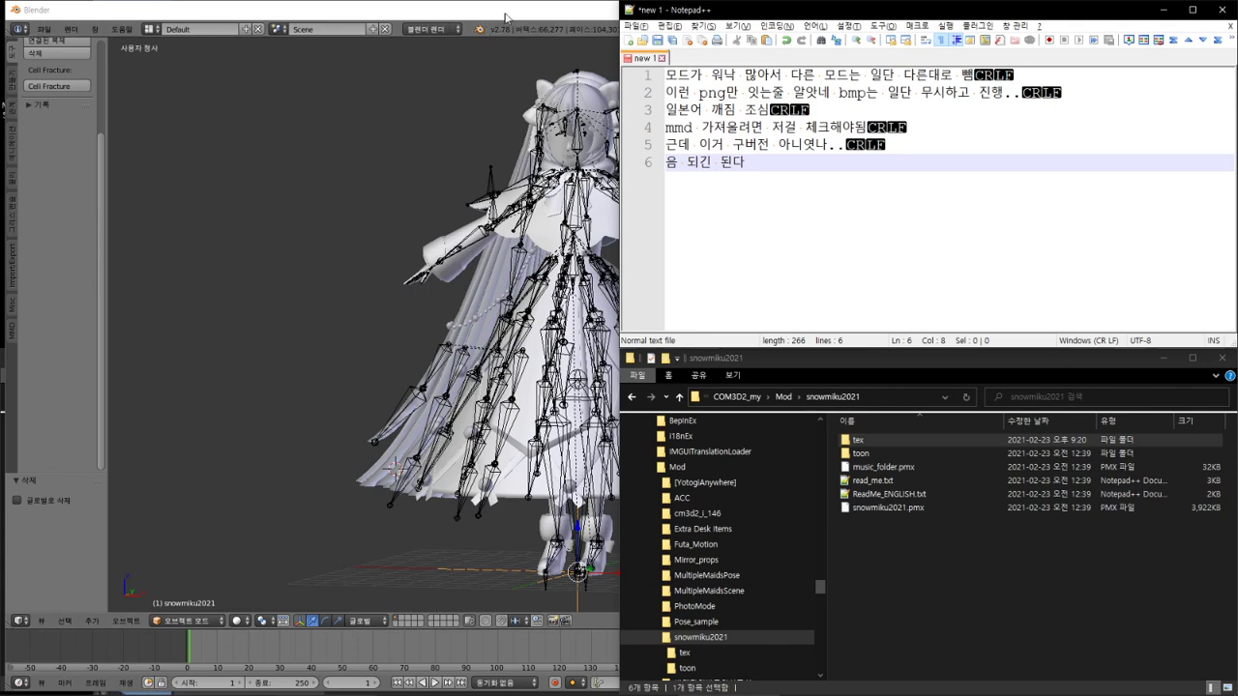
# Step: Add a further note line reading "뼈는 필요 없으니 날림" and start a new line below it
pyautogui.press('Return')
pyautogui.write('뼈는 필요 없으나')
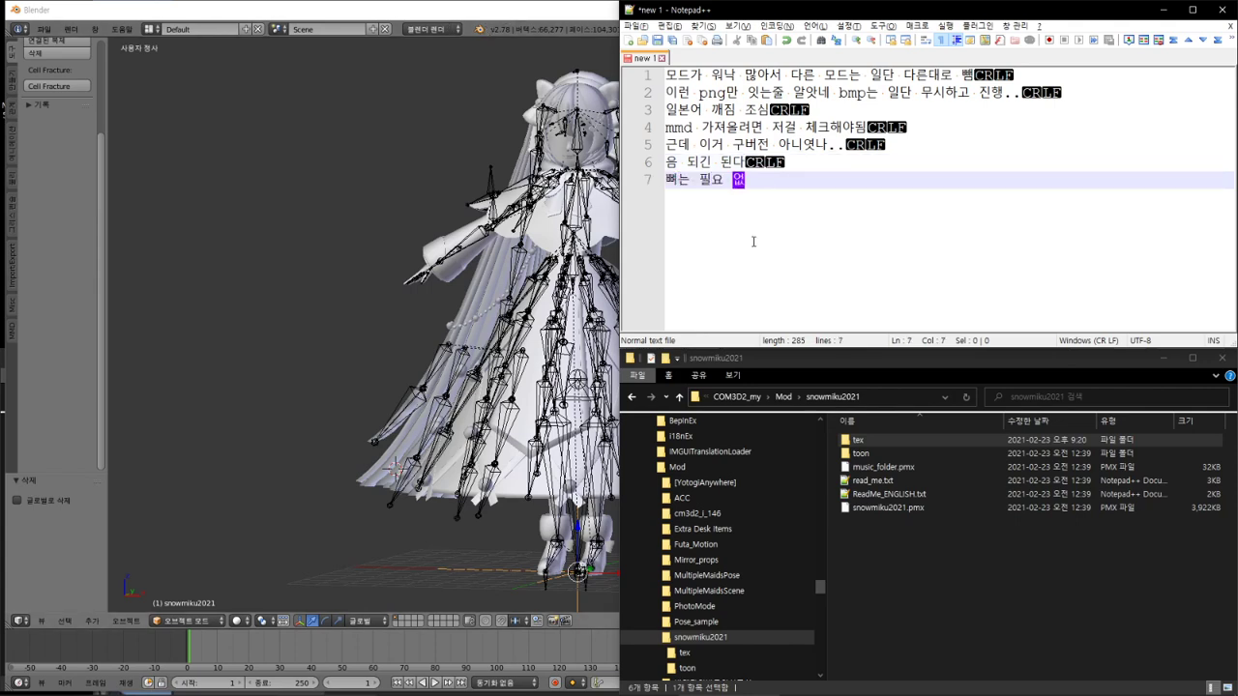
pyautogui.write(' 날림')
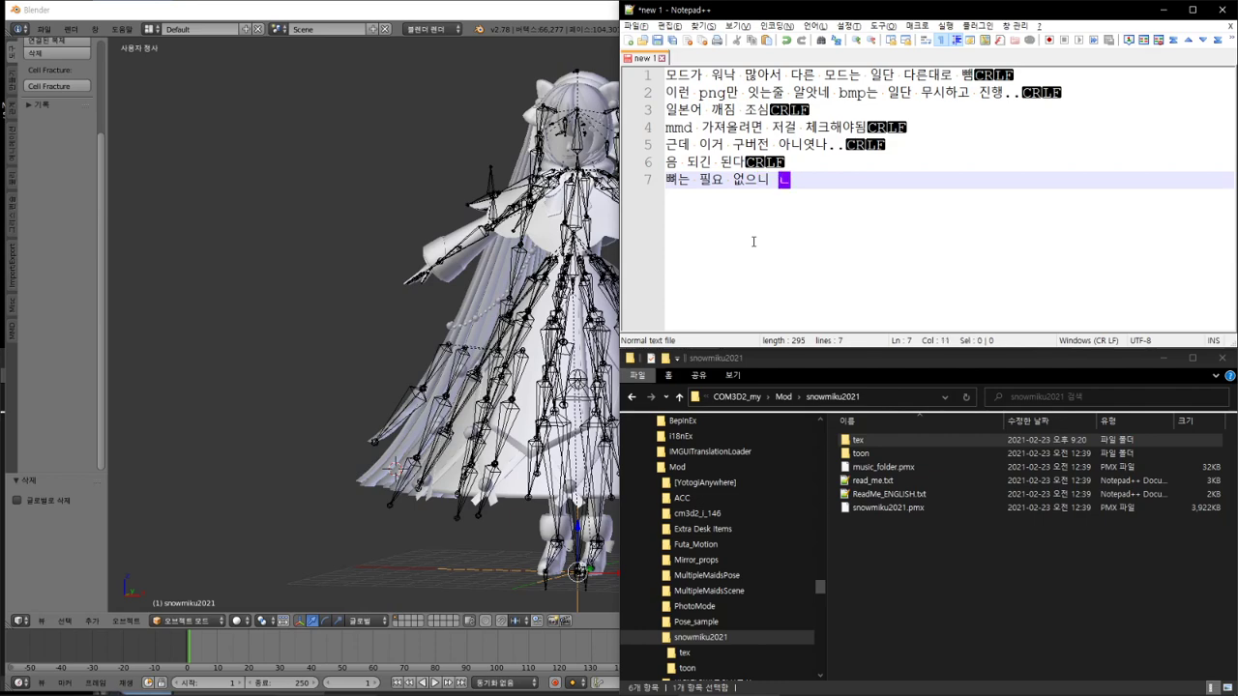
pyautogui.press('Return')
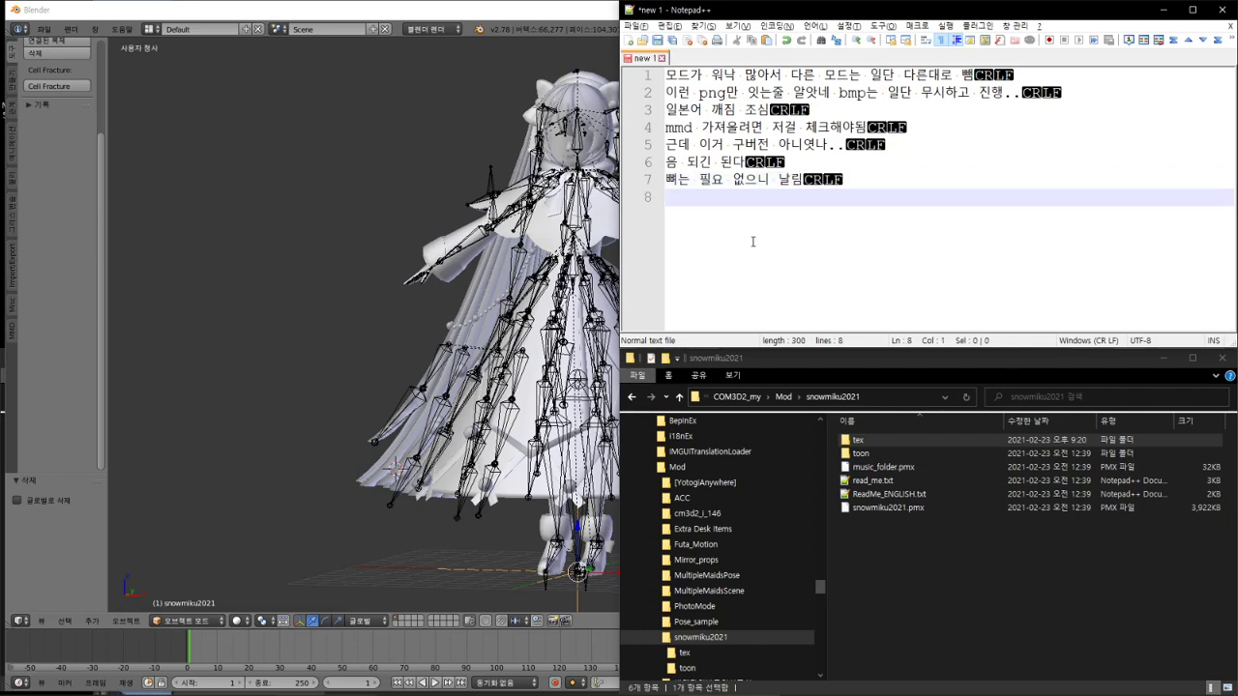
# Step: Back in Blender, expand the snowmiku2021 hierarchy and inspect its snowmiku2021_arm, rigidbodies and joints objects
pyautogui.doubleClick(414, 11)
pyautogui.click(1089, 100)
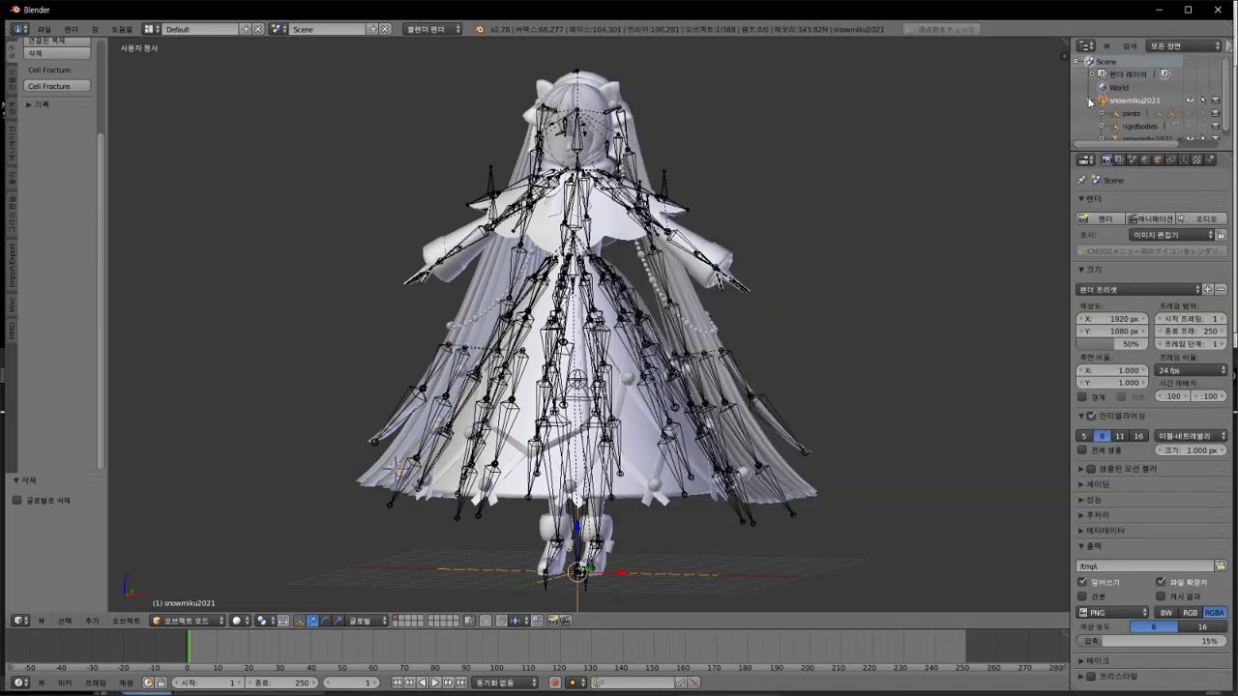
pyautogui.moveTo(1117, 148); pyautogui.dragTo(1118, 210)
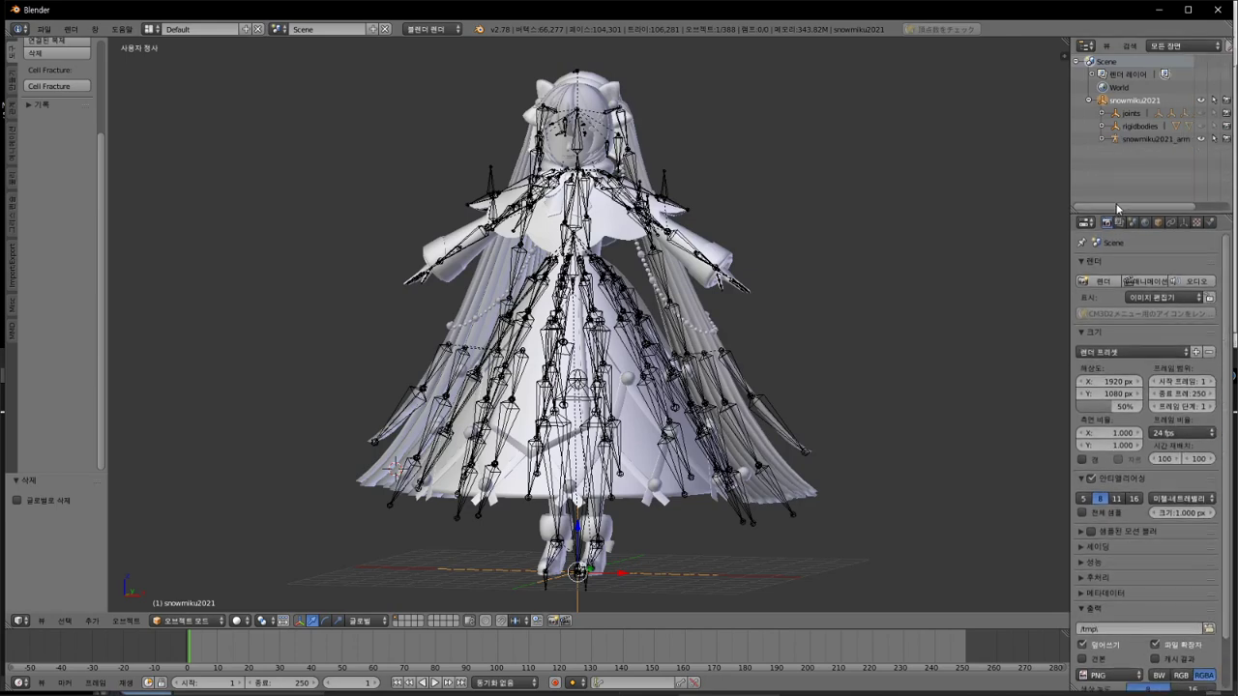
pyautogui.click(1103, 139)
pyautogui.click(1120, 140)
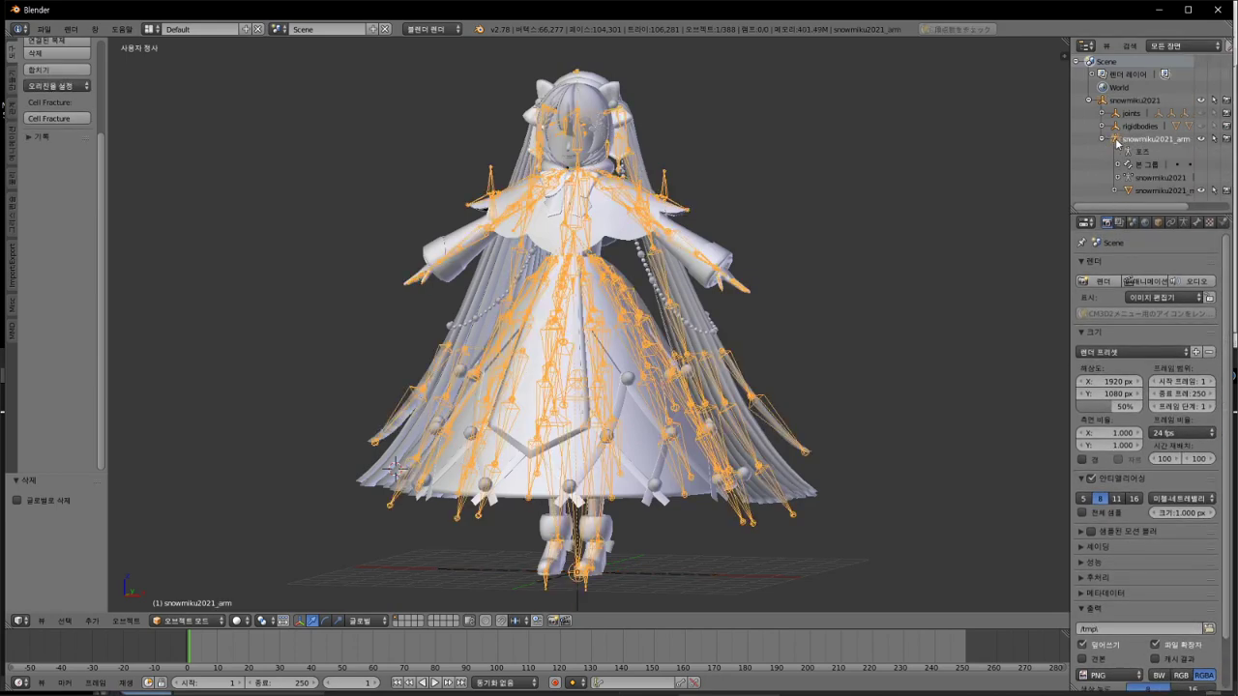
pyautogui.click(1137, 126)
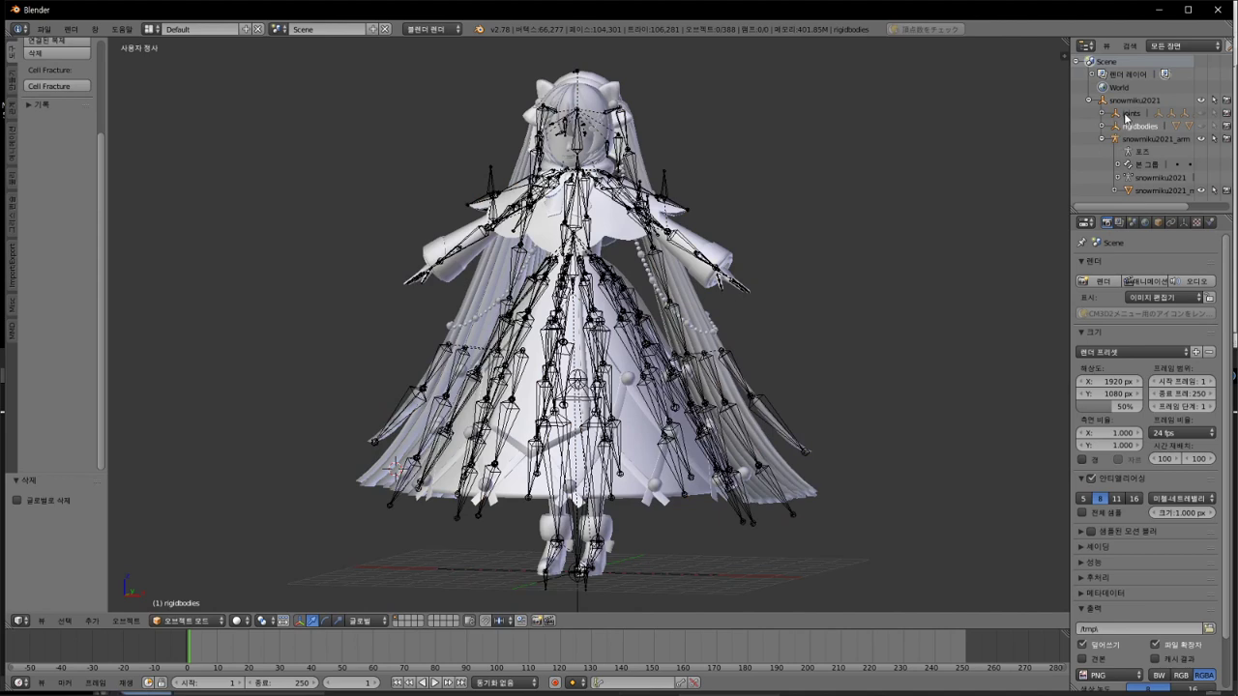
pyautogui.click(1128, 114)
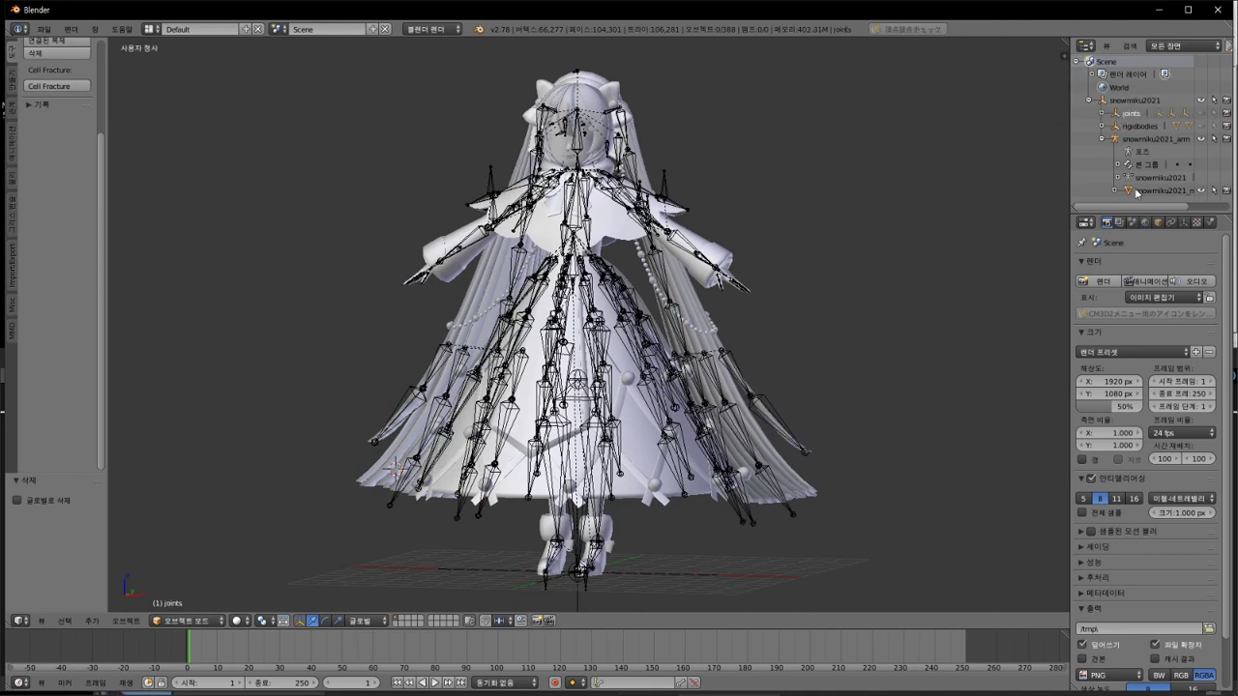
pyautogui.click(1131, 180)
pyautogui.rightClick(1131, 181)
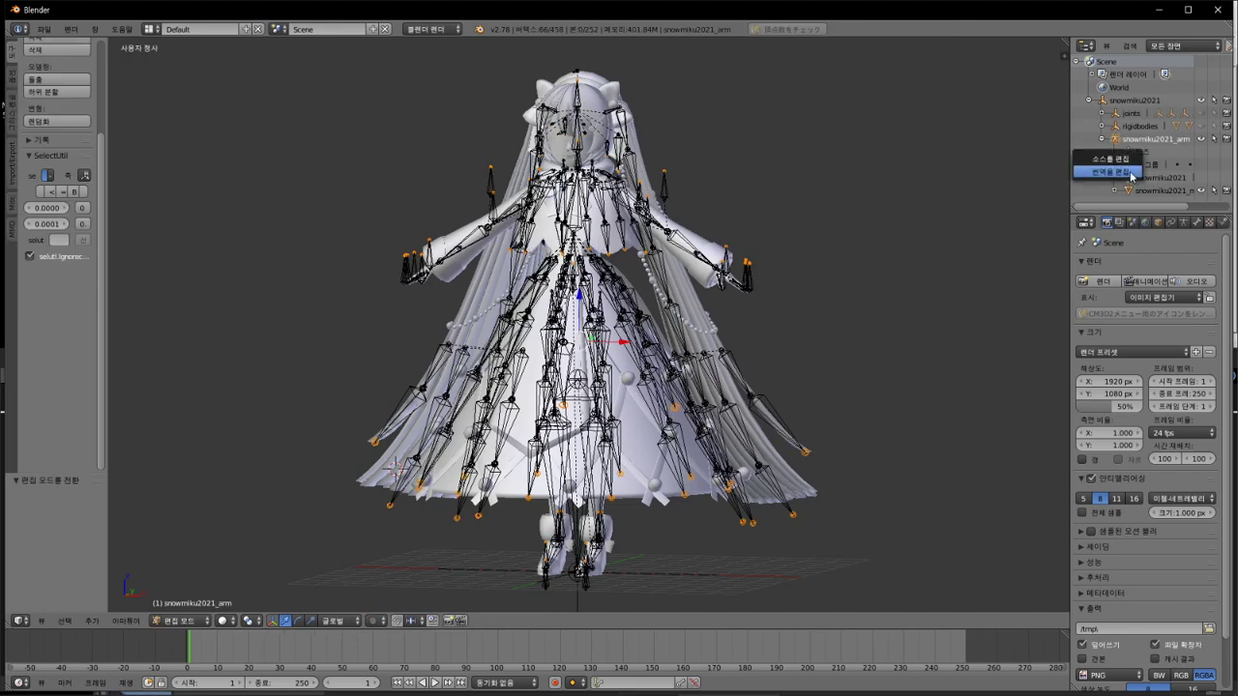
pyautogui.press('Tab')
# Step: Unparent snowmiku2021_mesh from the snowmiku2021_arm armature so it sits at the top level of the scene hierarchy
pyautogui.click(1130, 192)
pyautogui.moveTo(1126, 191); pyautogui.dragTo(1134, 101)
pyautogui.moveTo(1126, 191); pyautogui.dragTo(1095, 62)
pyautogui.moveTo(1126, 198); pyautogui.dragTo(1125, 279)
pyautogui.moveTo(1130, 190); pyautogui.dragTo(1115, 234)
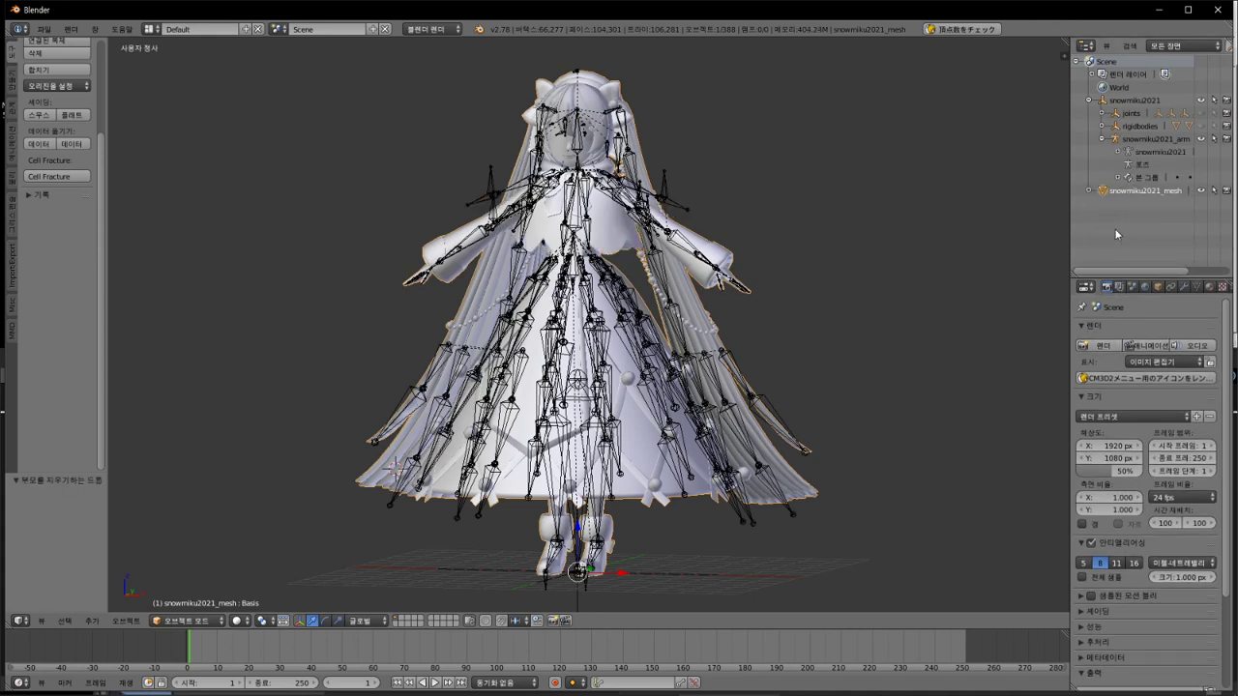
# Step: Delete the snowmiku2021 object with its whole hierarchy of joints, rigid bodies and armature, and view the remaining mesh
pyautogui.click(1107, 102)
pyautogui.rightClick(1107, 107)
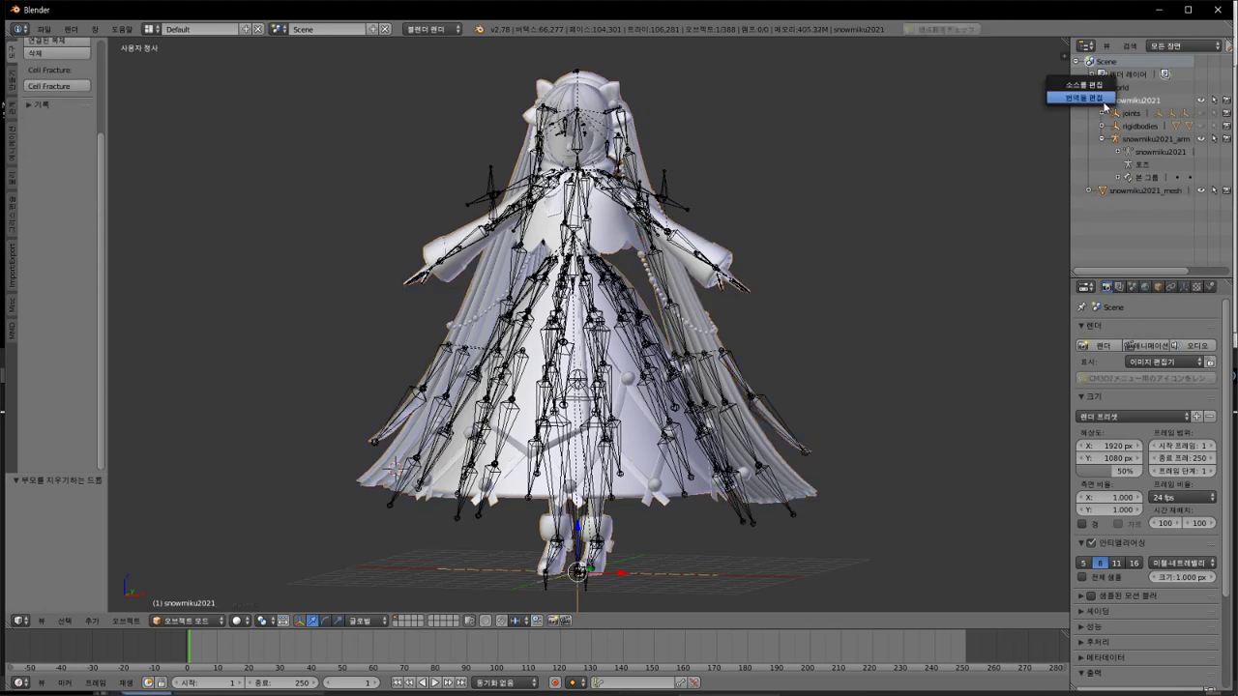
pyautogui.click(1129, 103)
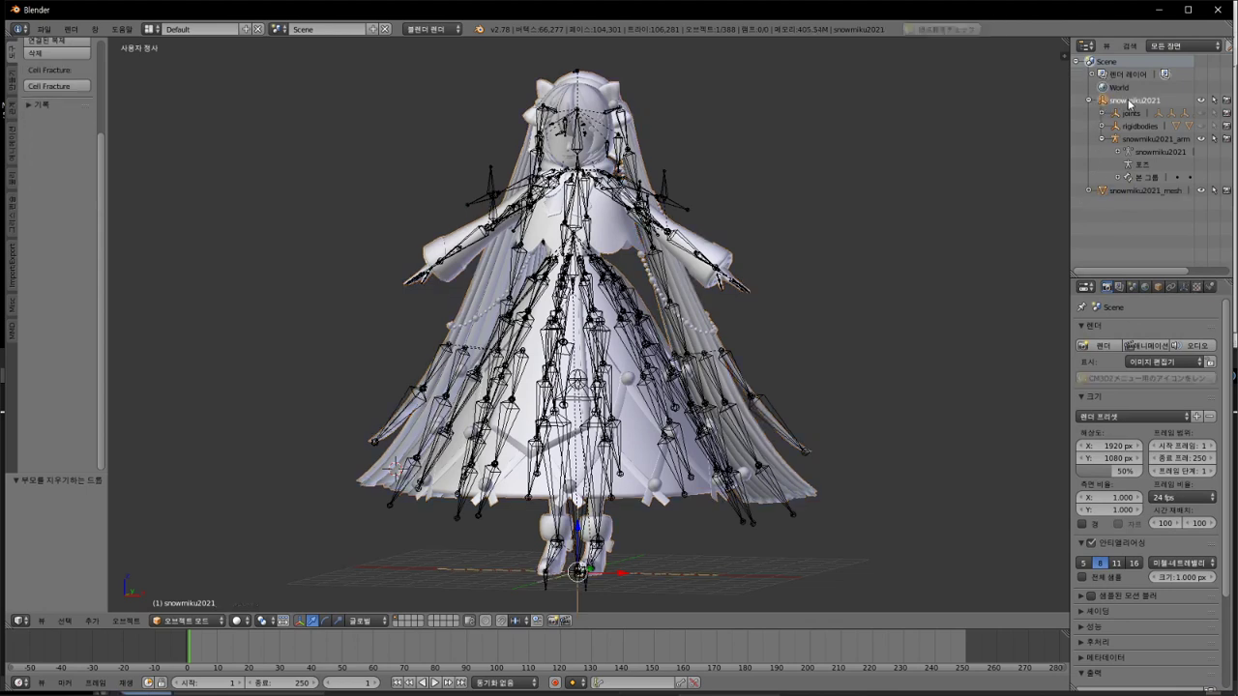
pyautogui.rightClick(1129, 103)
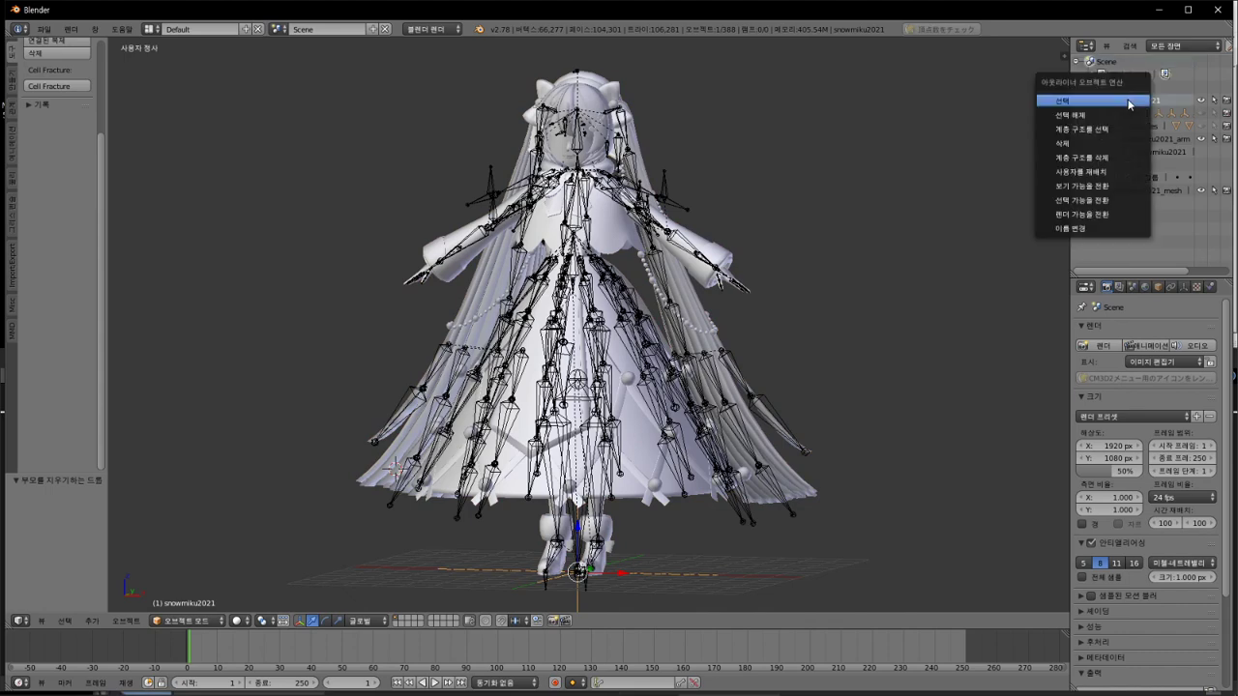
pyautogui.click(1112, 158)
pyautogui.moveTo(606, 250)
pyautogui.mouseDown(button='middle')
pyautogui.moveTo(691, 203)
pyautogui.moveTo(622, 271)
pyautogui.moveTo(617, 230)
pyautogui.mouseUp(button='middle')
# Step: Add the note line "바디 파일을 가져옴" in Notepad++ with a blank line above it
pyautogui.hotkey('alt', 'Tab')
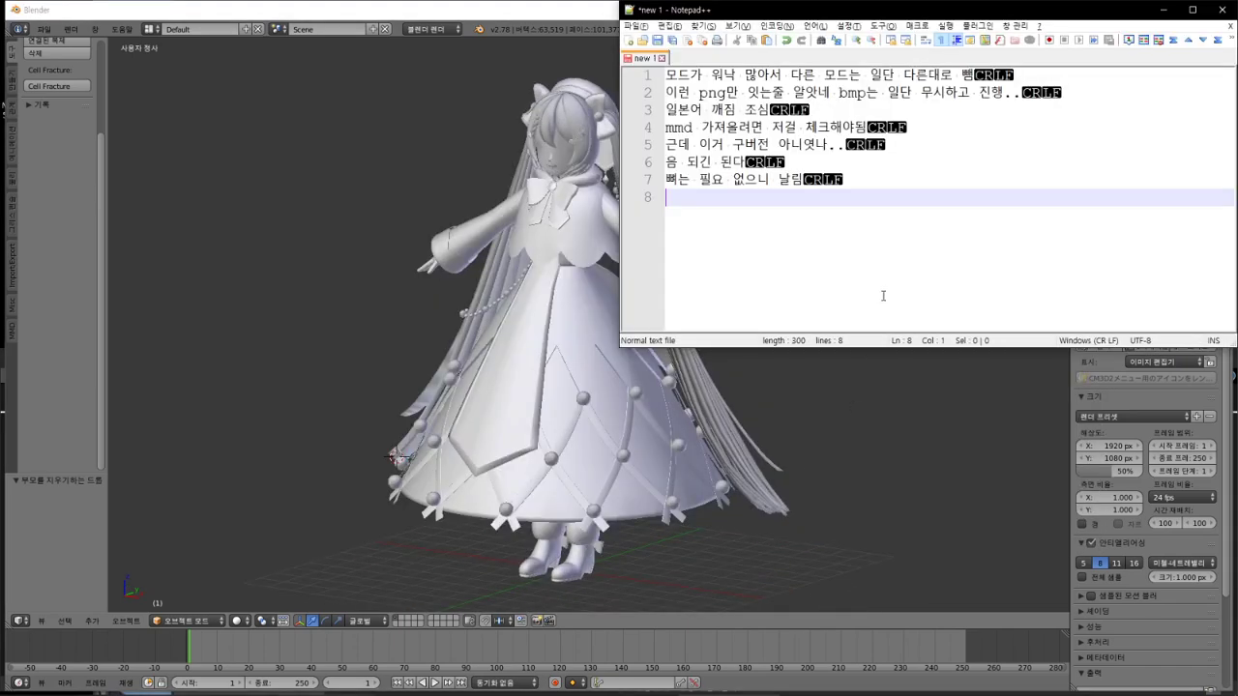
pyautogui.write('바디 파일을 가져')
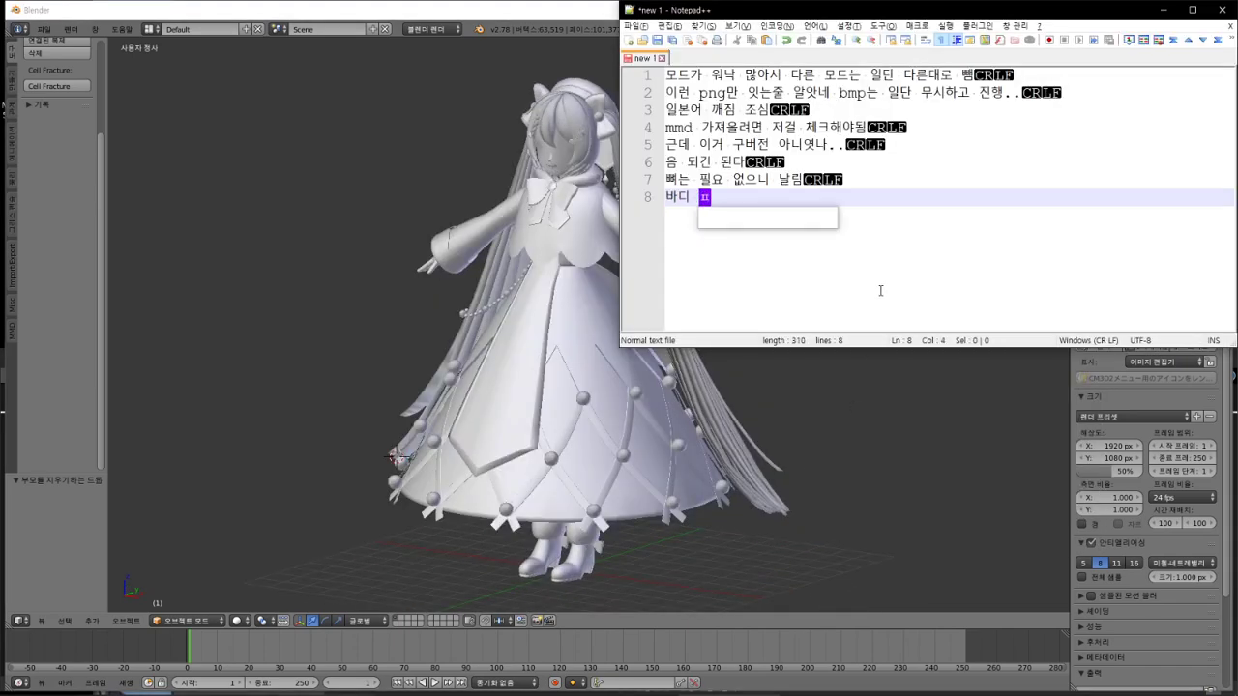
pyautogui.write('옴')
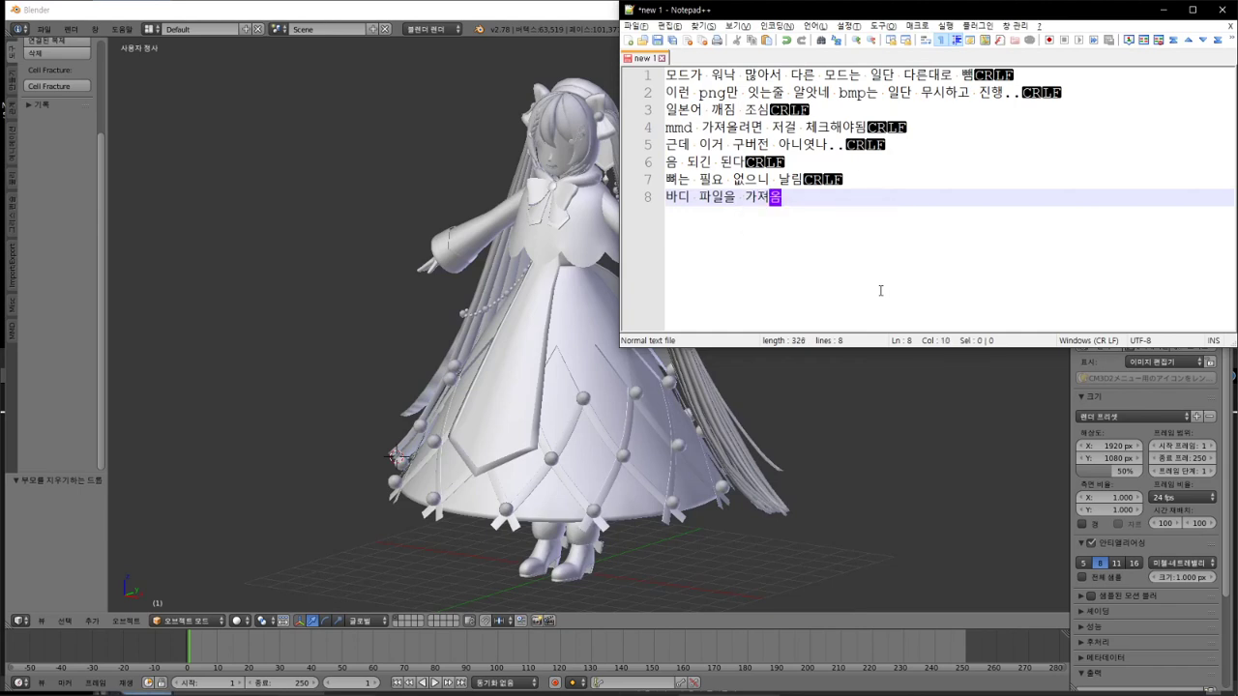
pyautogui.click(879, 180)
pyautogui.press('Return')
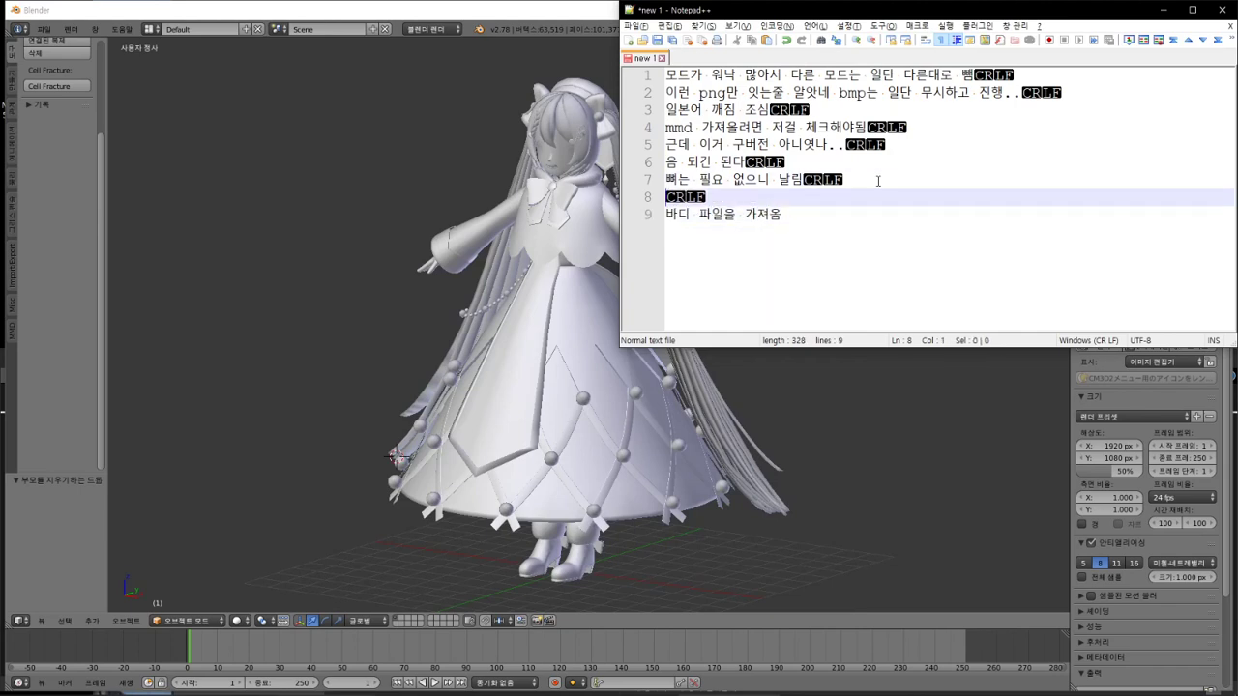
# Step: Return to Blender, show the 3D view's properties and check the transform and dimensions of snowmiku2021_mesh
pyautogui.click(529, 50)
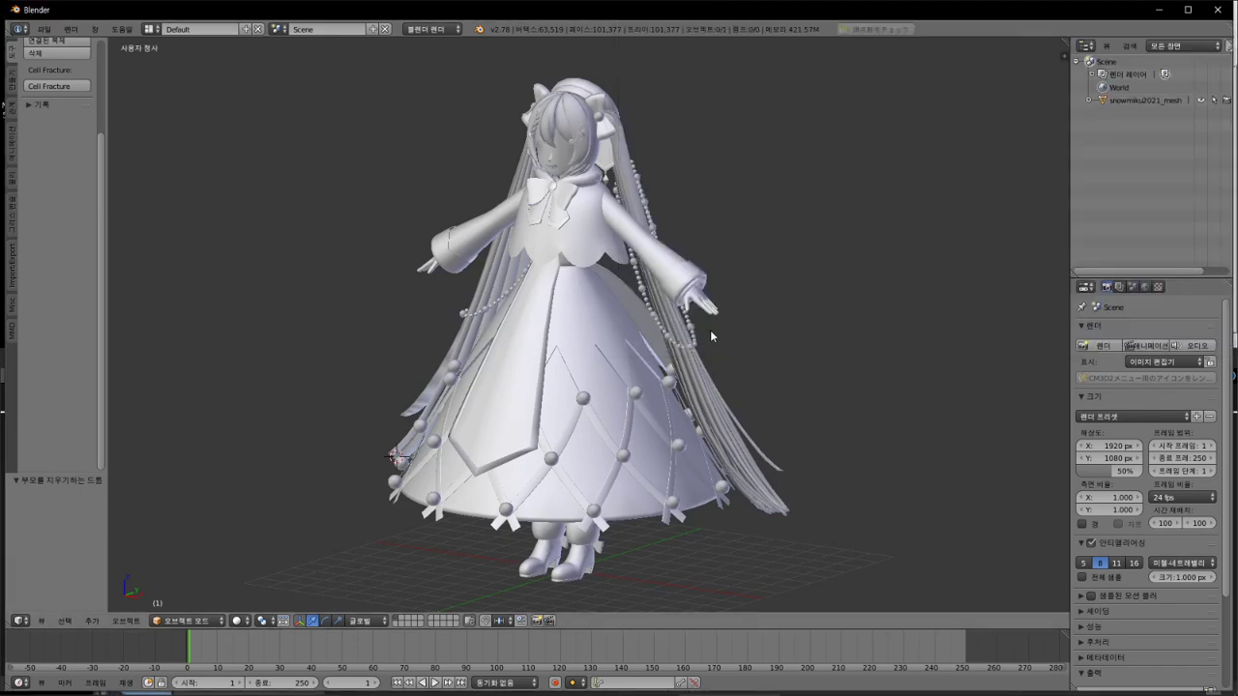
pyautogui.press('n')
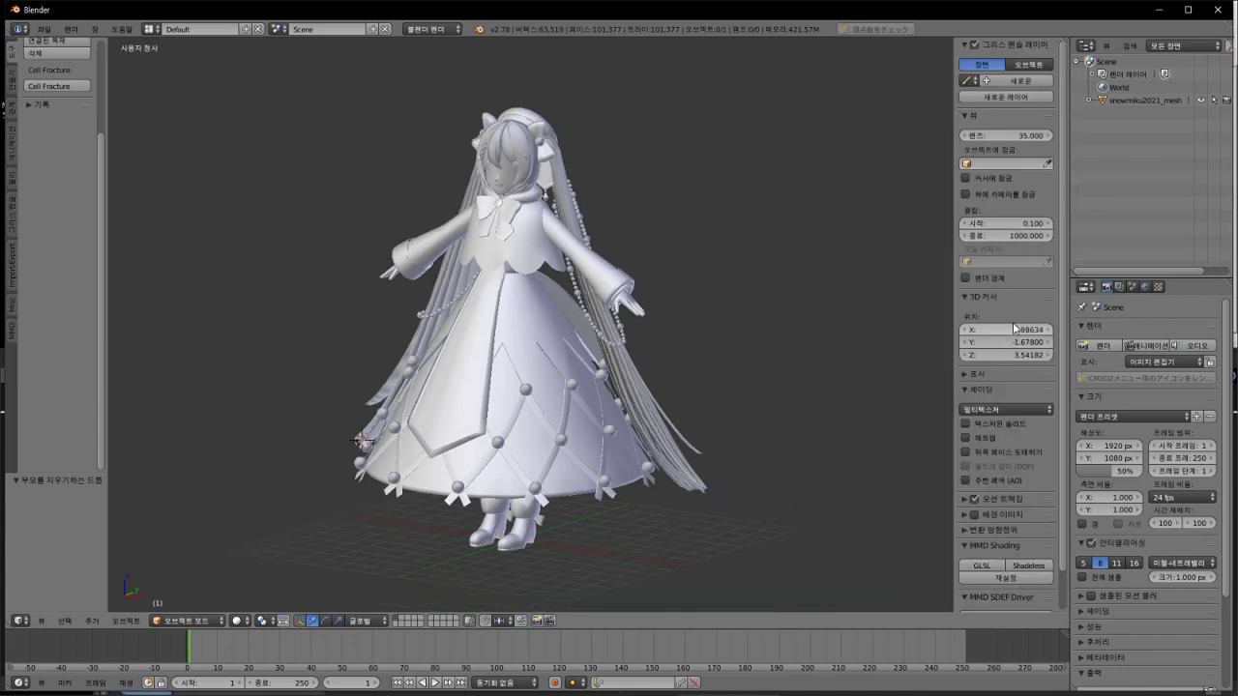
pyautogui.rightClick(549, 327)
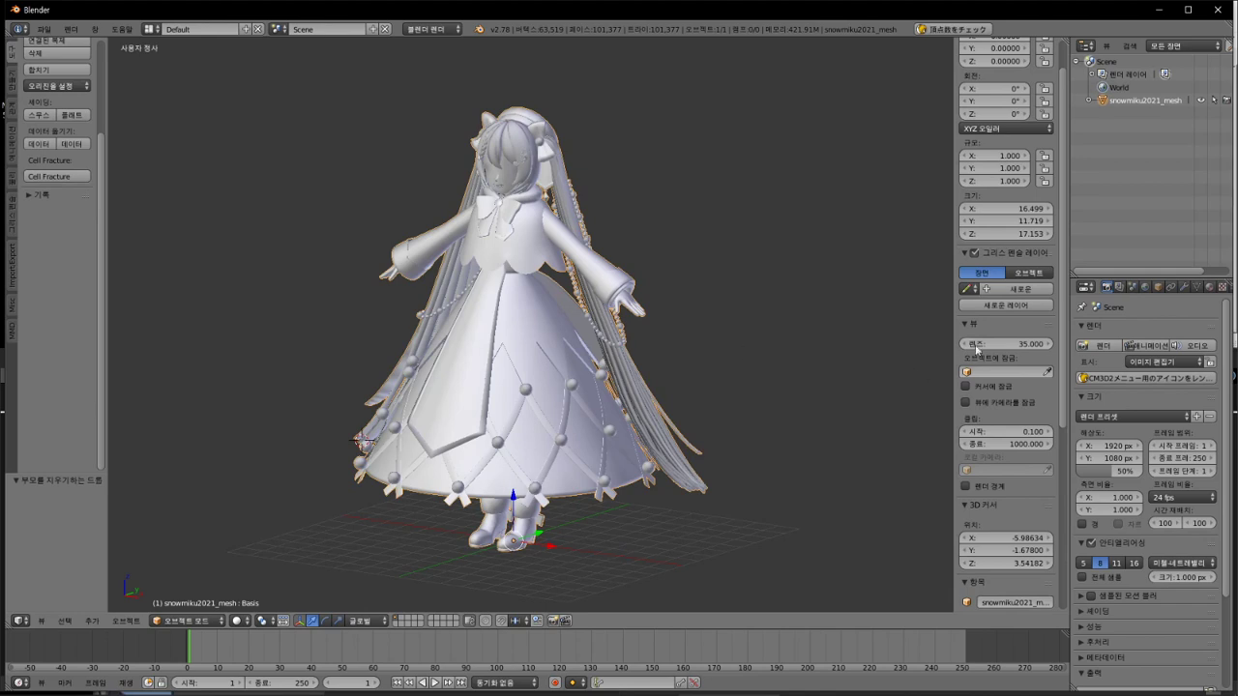
pyautogui.scroll(2, 1028, 275)
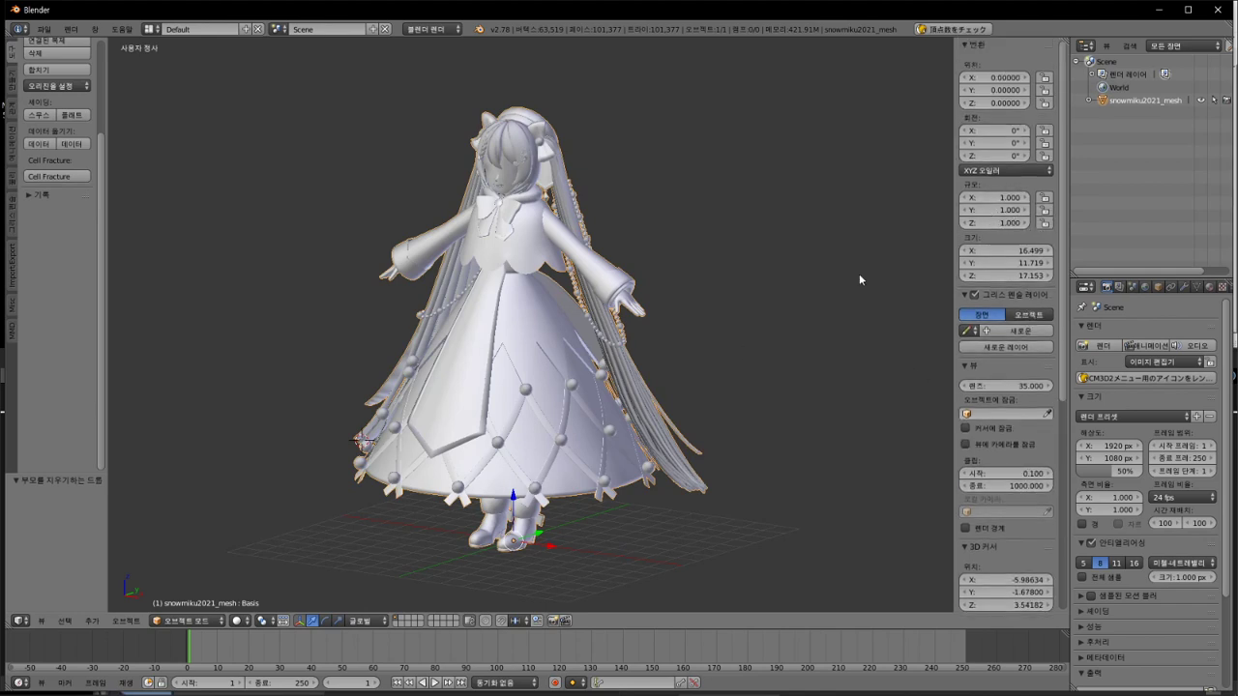
# Step: Import the CM3D2 model body001.model from G:\COM3D2_ARC\parts2\parts\body\body\body001\model and compare its size with the Miku mesh
pyautogui.click(43, 29)
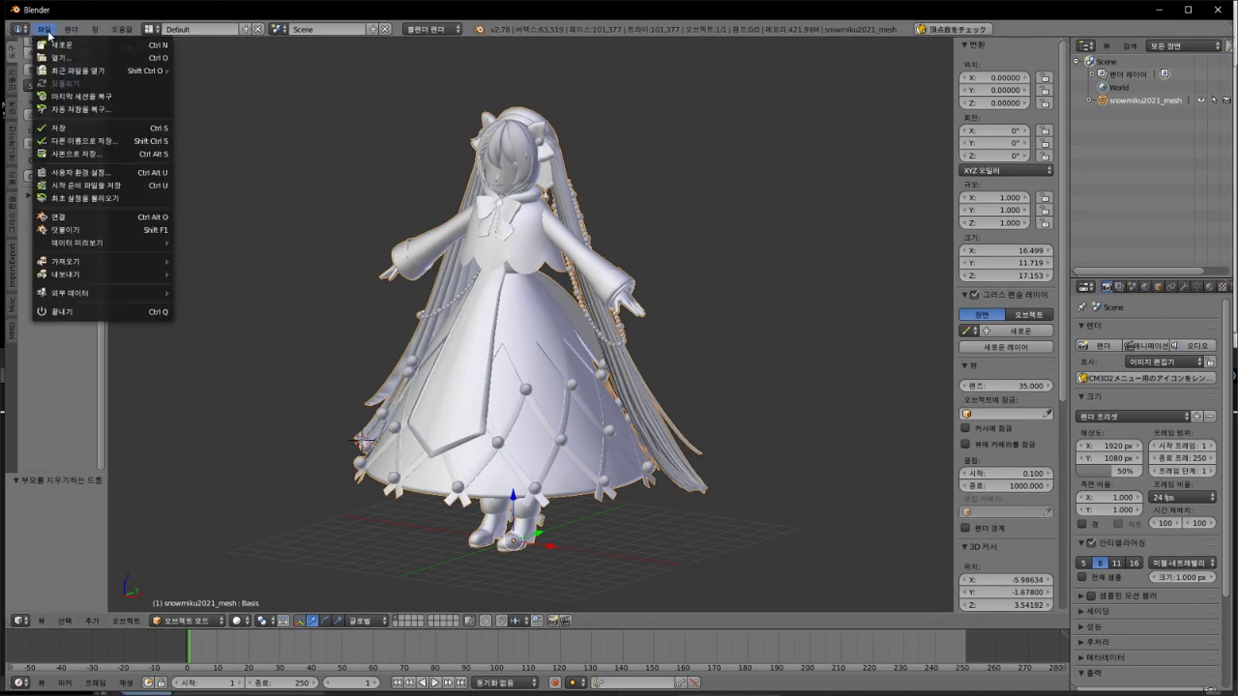
pyautogui.moveTo(88, 262)
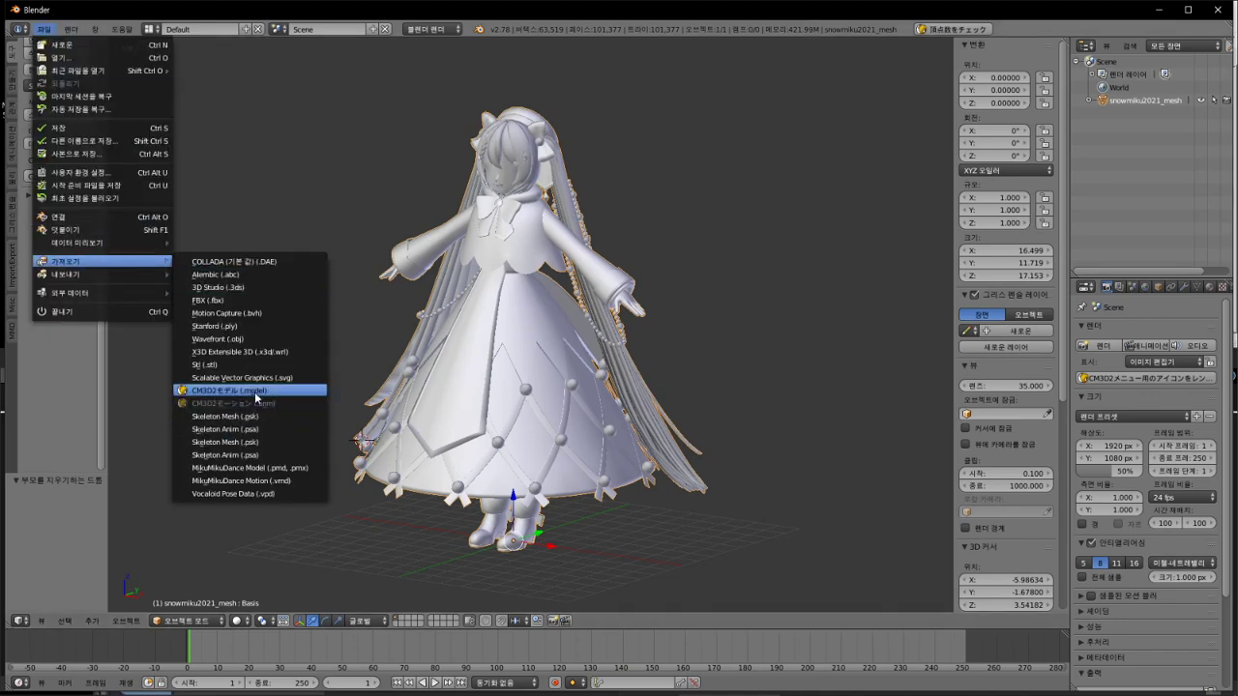
pyautogui.click(242, 390)
pyautogui.click(60, 415)
pyautogui.click(203, 108)
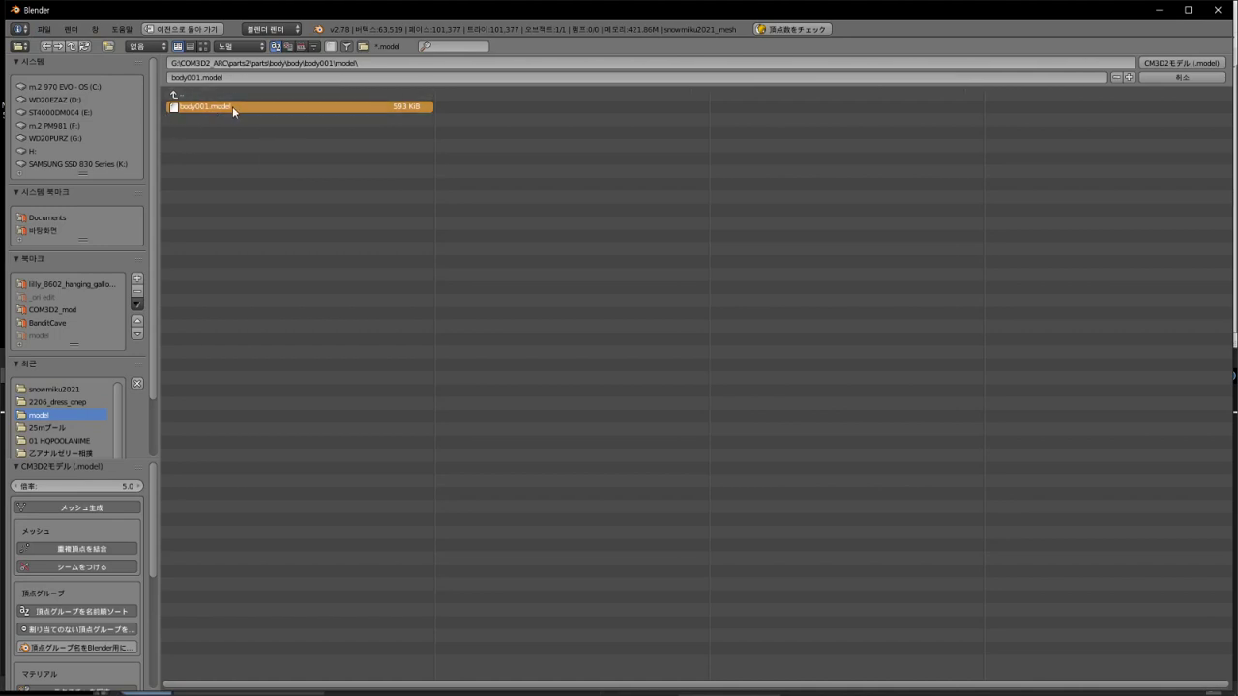
pyautogui.doubleClick(232, 106)
pyautogui.moveTo(483, 346)
pyautogui.mouseDown(button='middle')
pyautogui.moveTo(476, 266)
pyautogui.moveTo(493, 367)
pyautogui.mouseUp(button='middle')
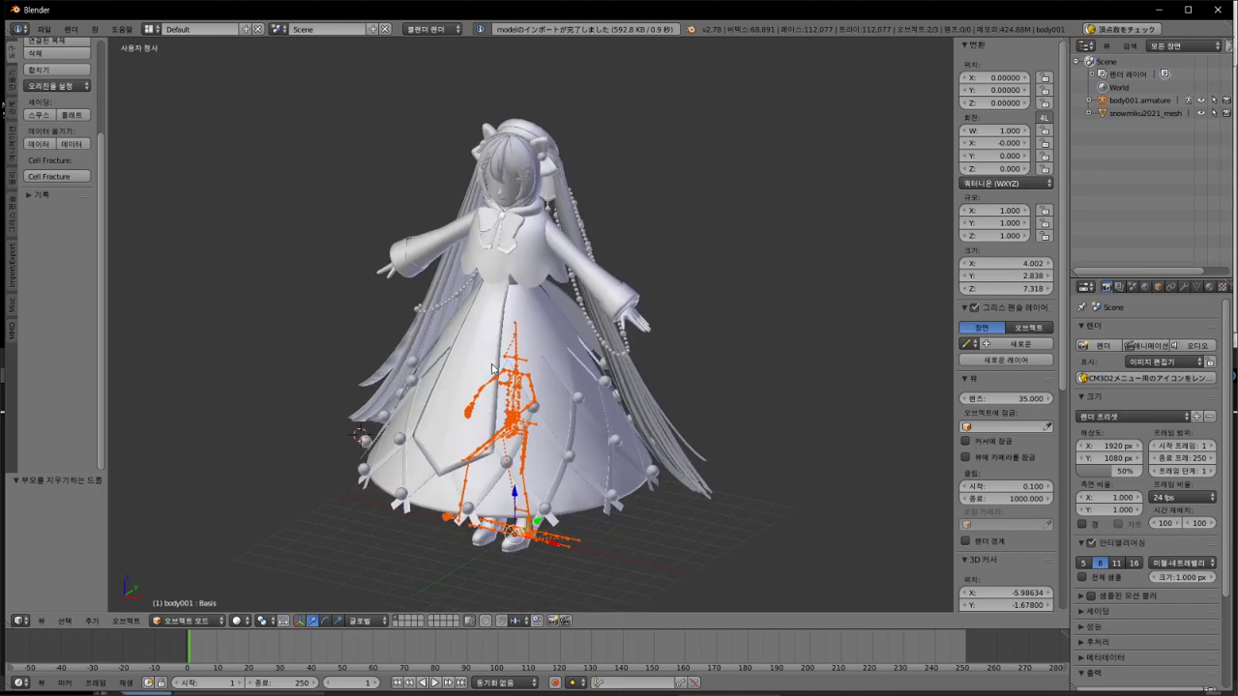
pyautogui.scroll(6, 491, 368)
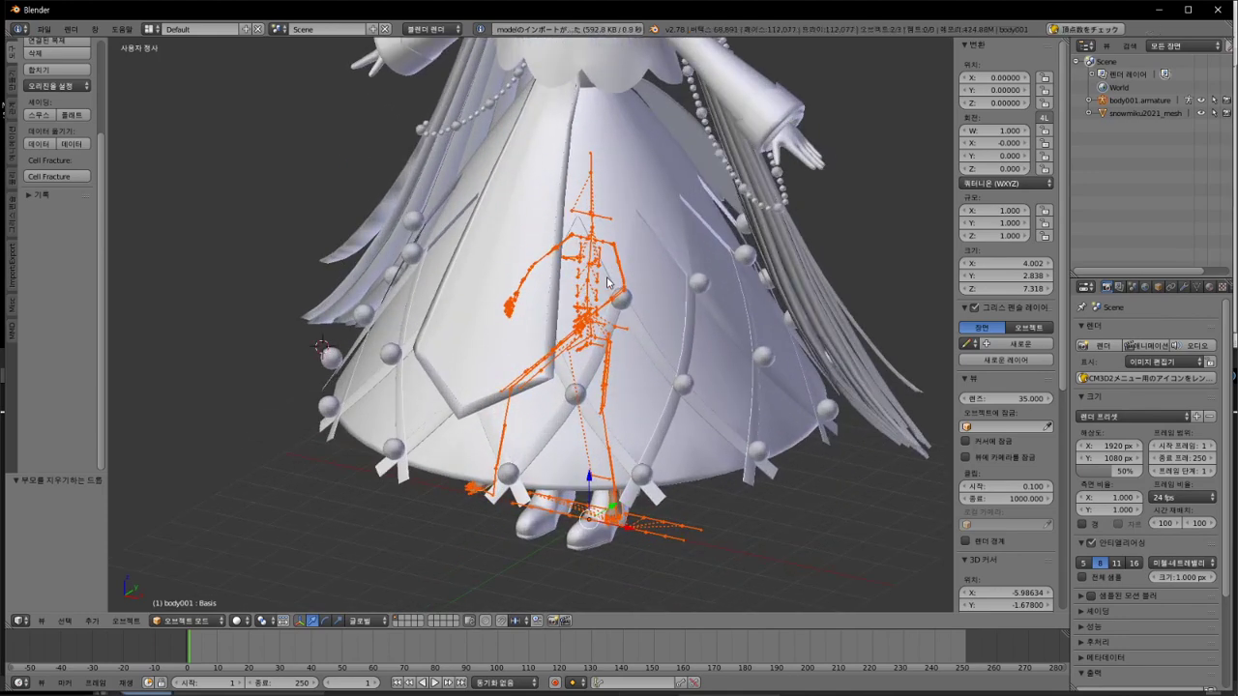
pyautogui.scroll(4, 609, 363)
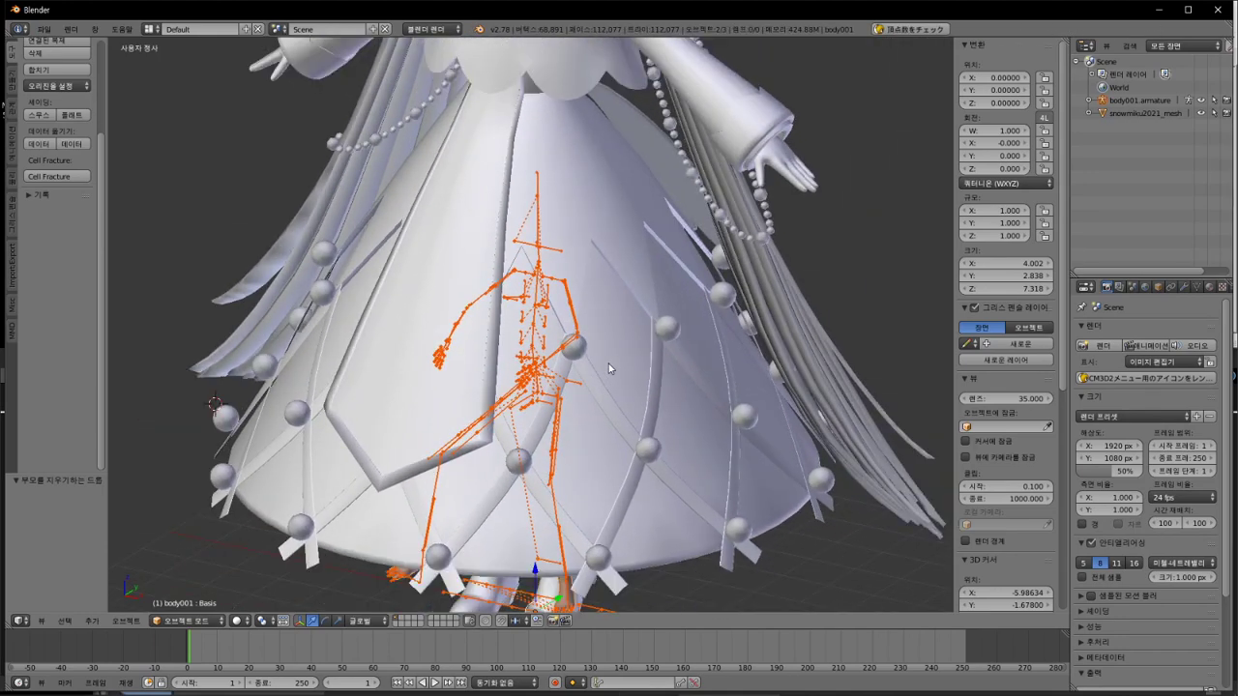
# Step: Append the note "배율이 좀.." to the Notepad++ text, separated by a blank line
pyautogui.hotkey('alt', 'Tab')
pyautogui.click(927, 285)
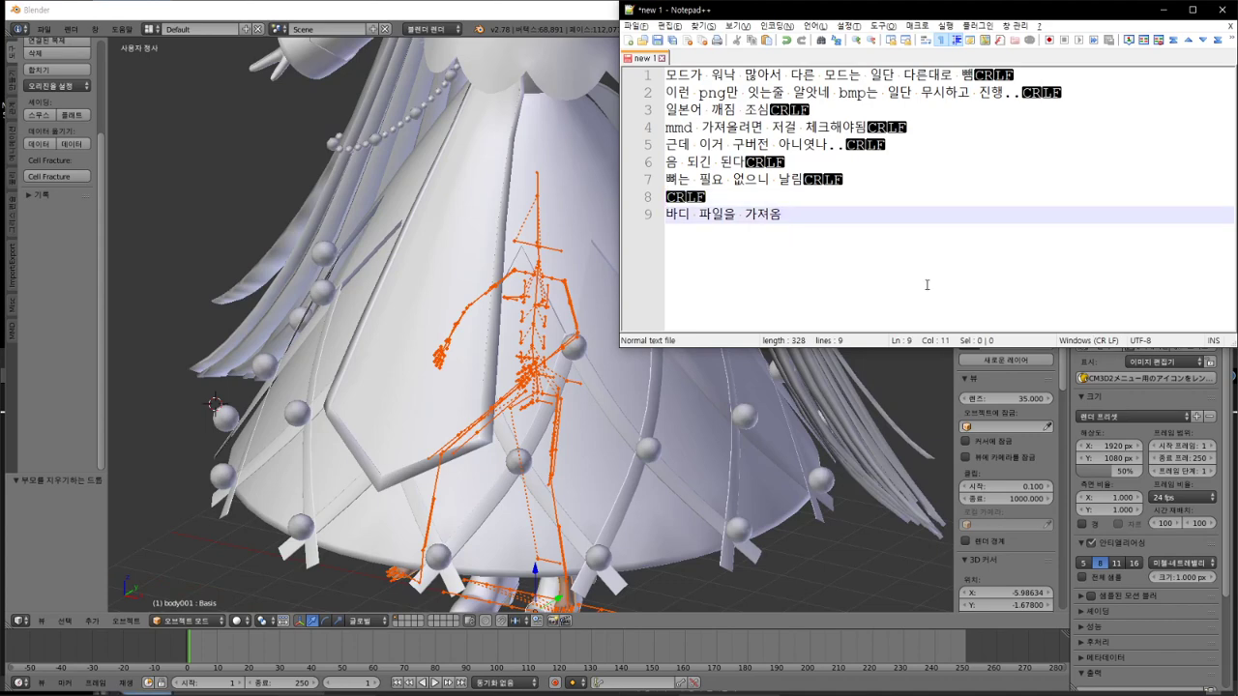
pyautogui.press('Return')
pyautogui.press('Return')
pyautogui.write('배율이 ㅈ')
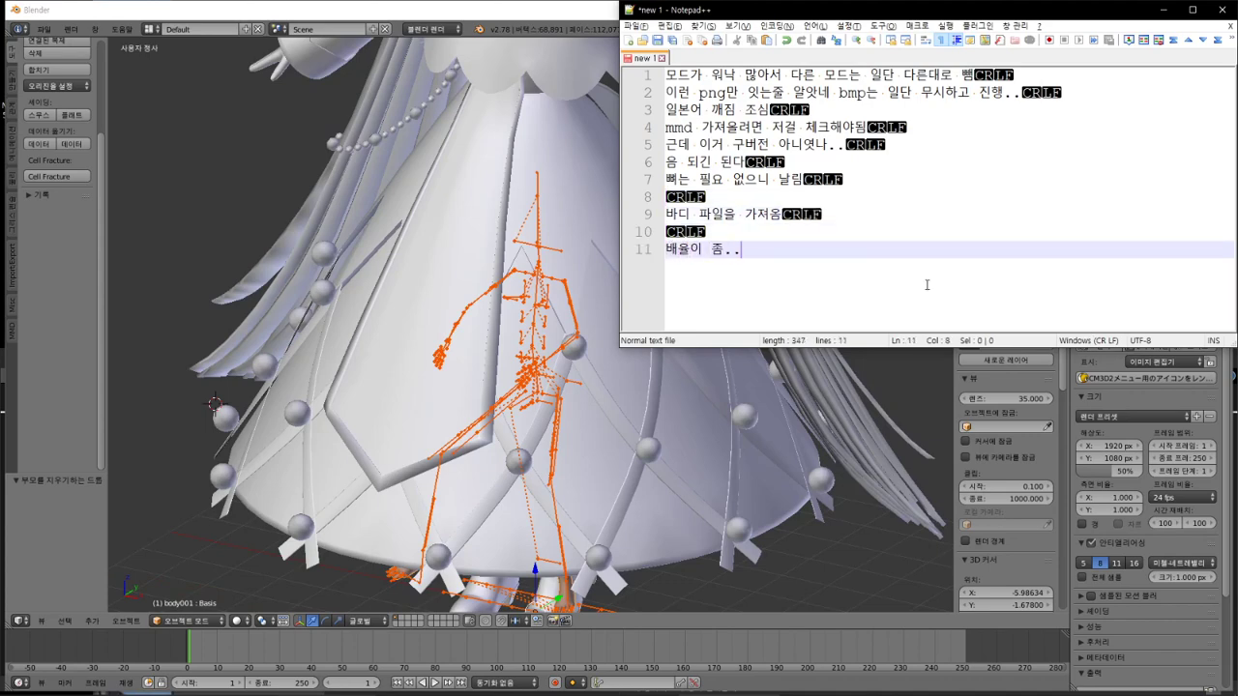
# Step: Switch back to Blender, select snowmiku2021_mesh and enter Edit Mode on it
pyautogui.click(564, 396)
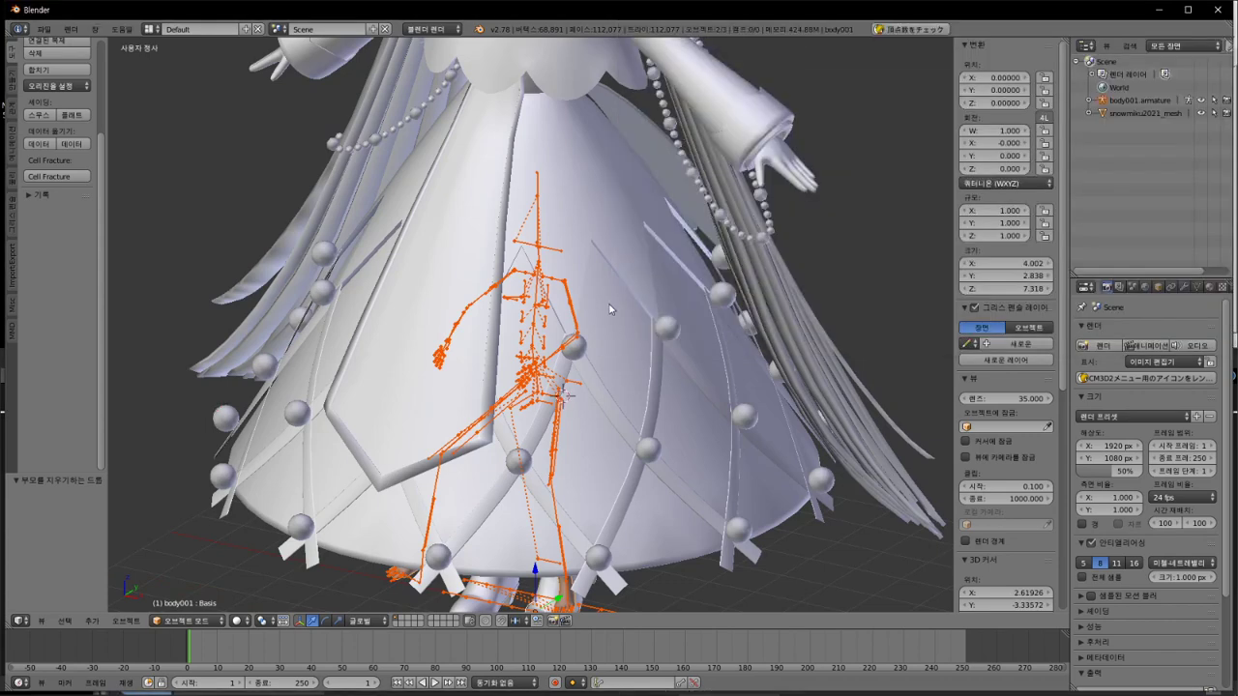
pyautogui.rightClick(611, 317)
pyautogui.press('Tab')
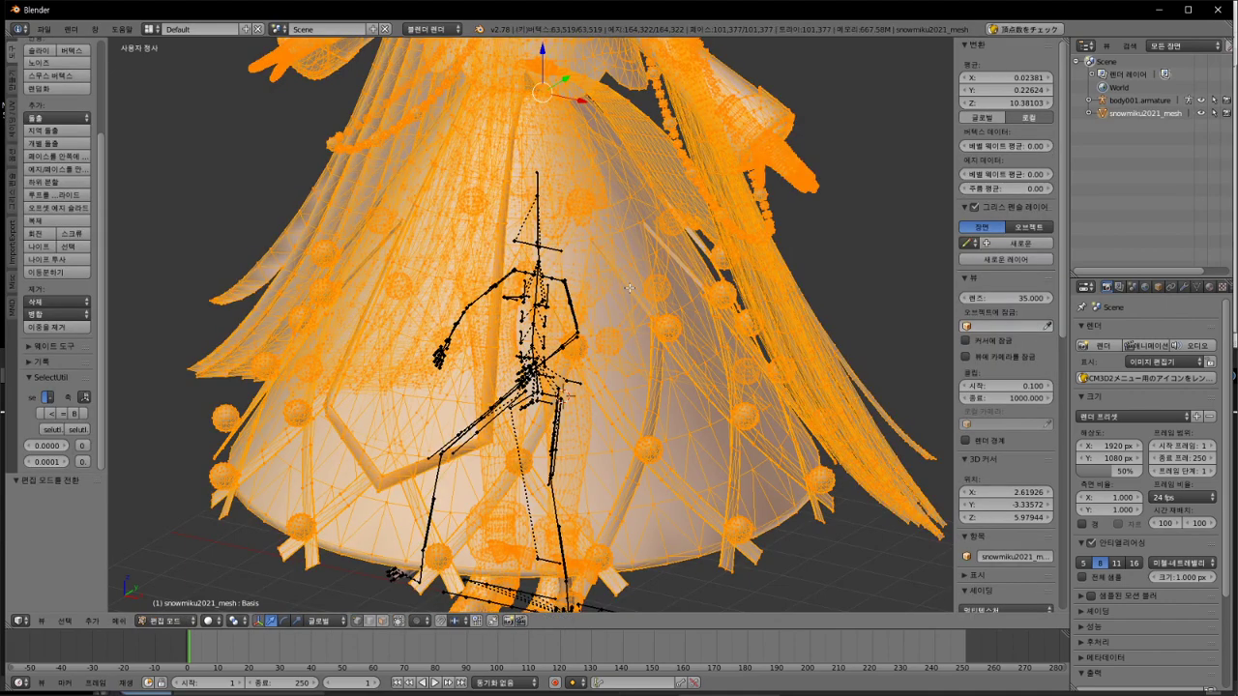
pyautogui.scroll(-4, 628, 288)
pyautogui.scroll(2, 630, 290)
pyautogui.moveTo(667, 211); pyautogui.dragTo(791, 248, button='middle')
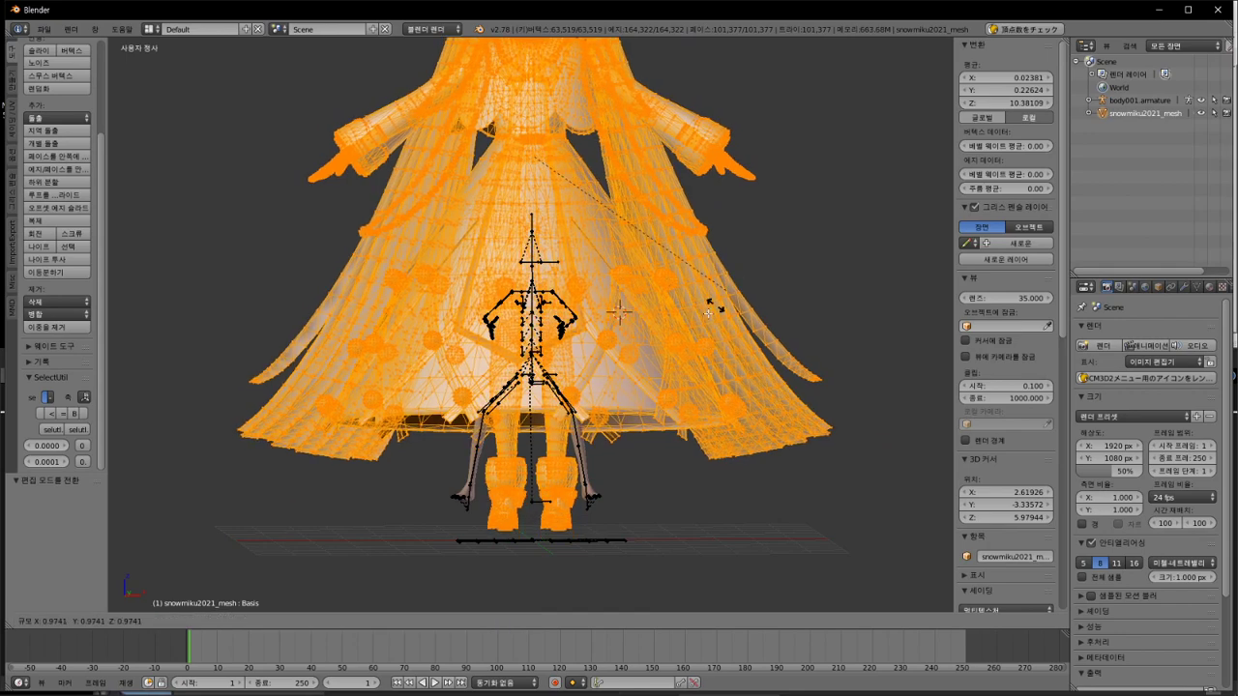
pyautogui.moveTo(688, 332); pyautogui.dragTo(546, 452, button='middle')
pyautogui.press('w')
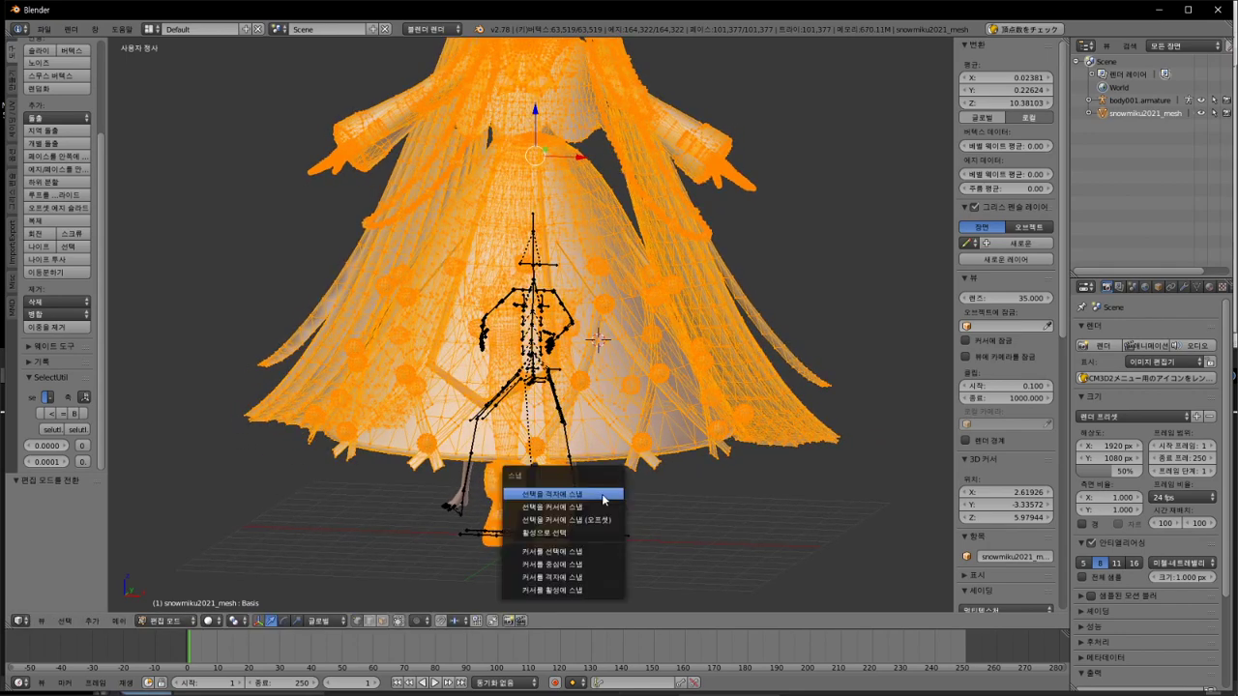
# Step: Switch to the _program Explorer window, launch the key display program from its keypose folder and minimize the window
pyautogui.press('super+d')
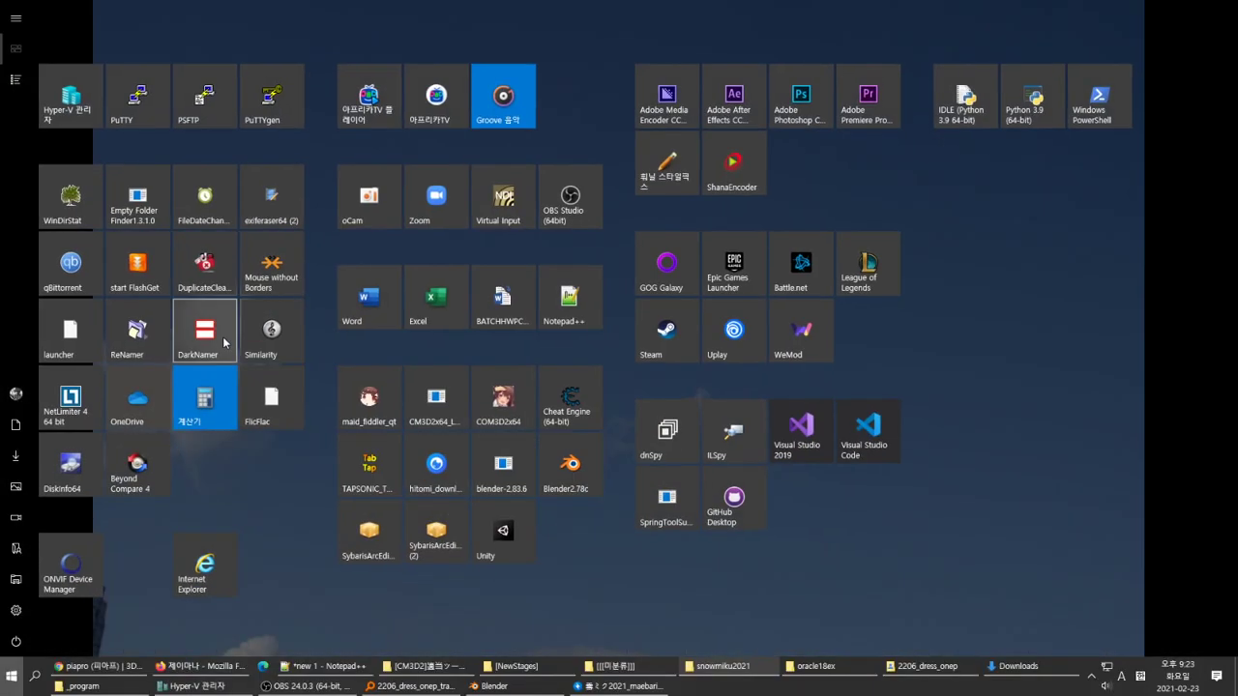
pyautogui.press('super+d')
pyautogui.moveTo(435, 680)
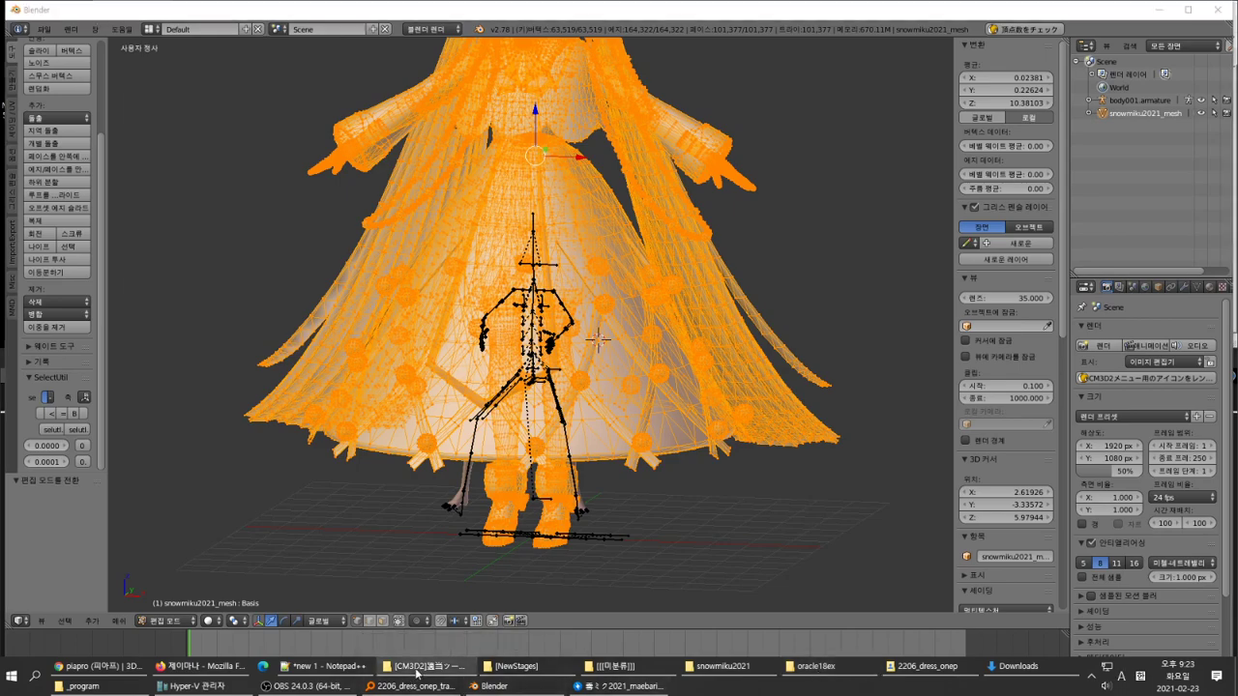
pyautogui.rightClick(427, 668)
pyautogui.click(83, 686)
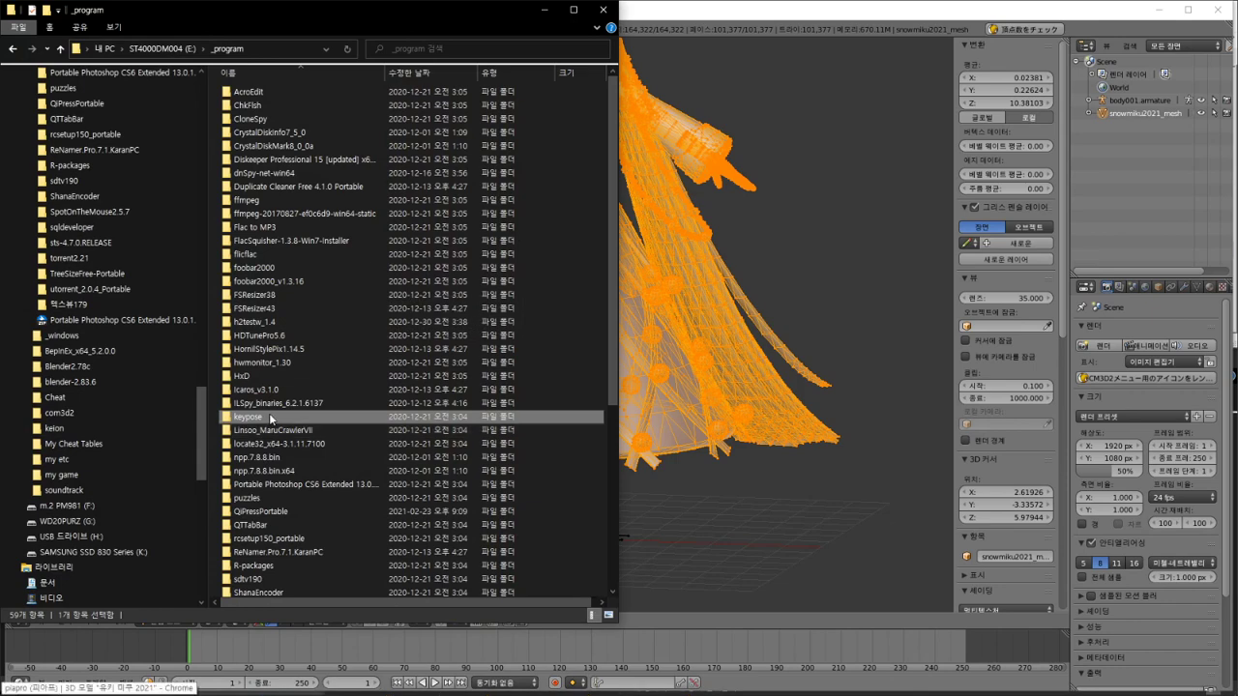
pyautogui.doubleClick(271, 418)
pyautogui.doubleClick(266, 93)
pyautogui.click(543, 8)
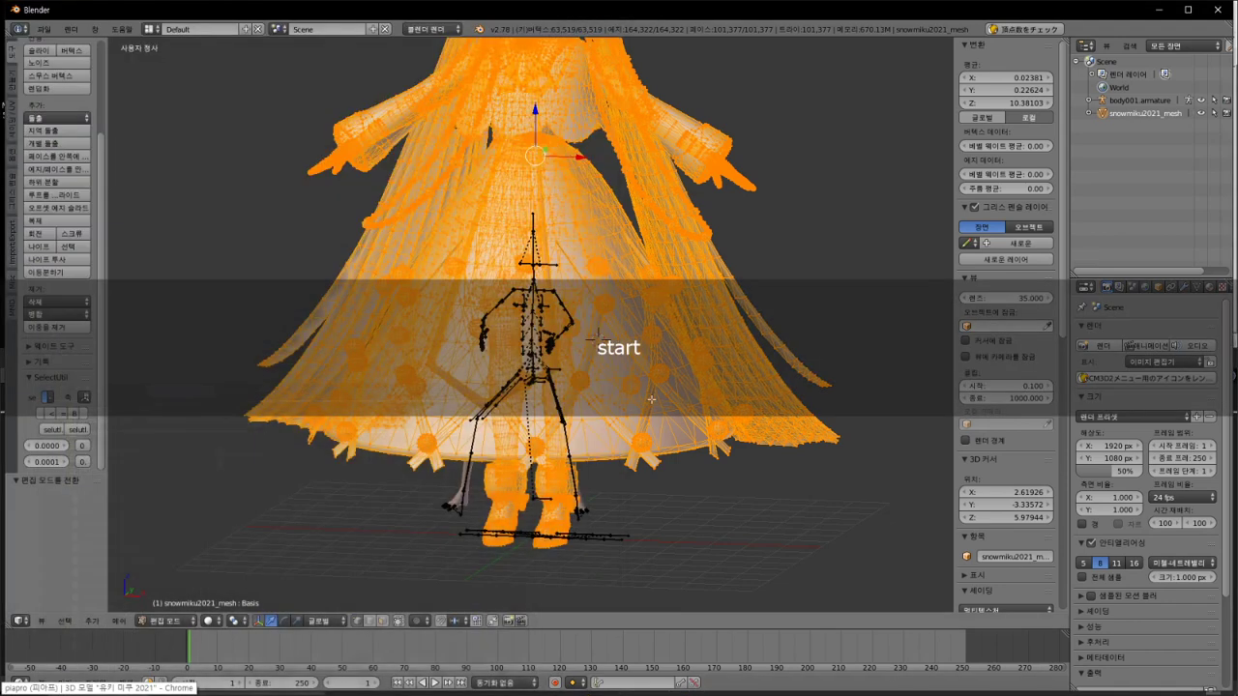
# Step: Try to snap all of the Miku mesh's vertices to a 3D cursor placed beside the model, and undo the snap
pyautogui.click(899, 336)
pyautogui.press('shift')
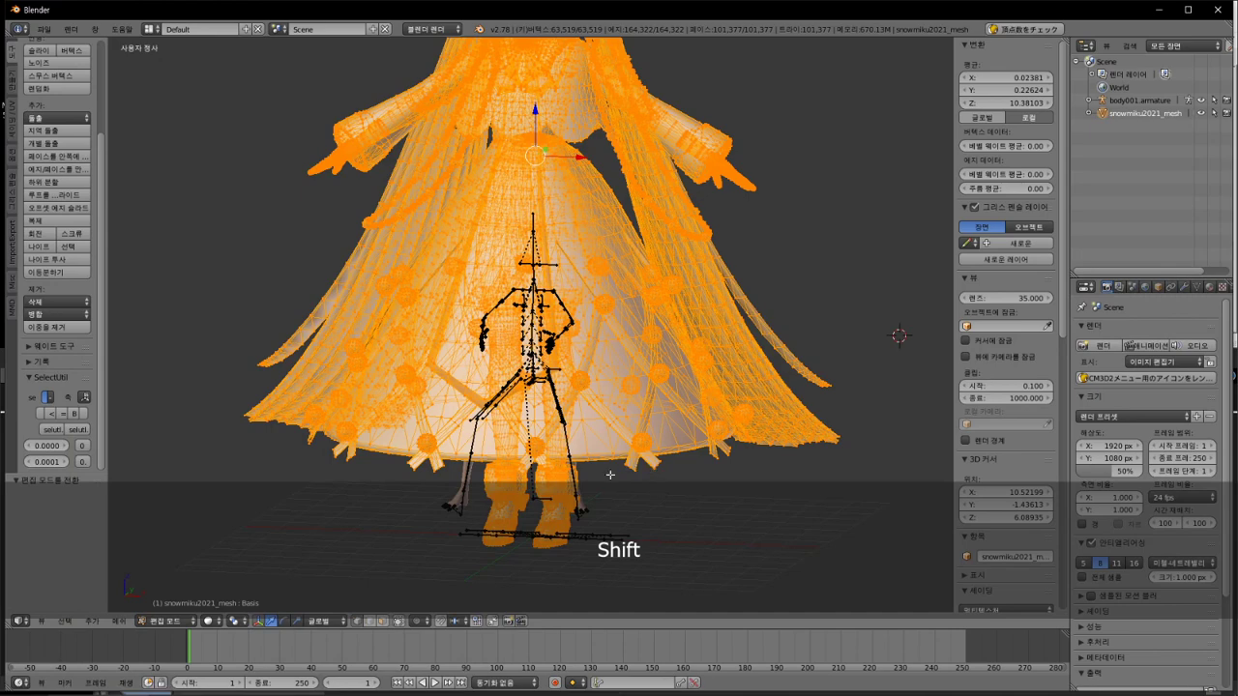
pyautogui.scroll(2, 610, 475)
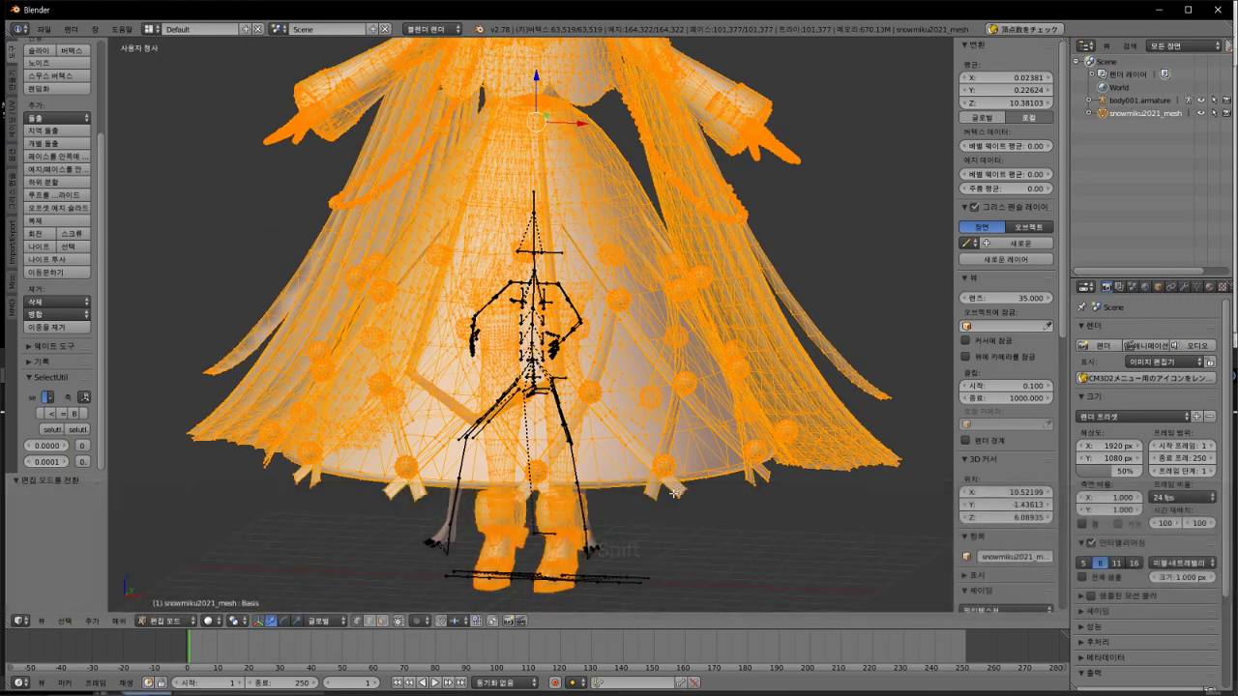
pyautogui.press('s')
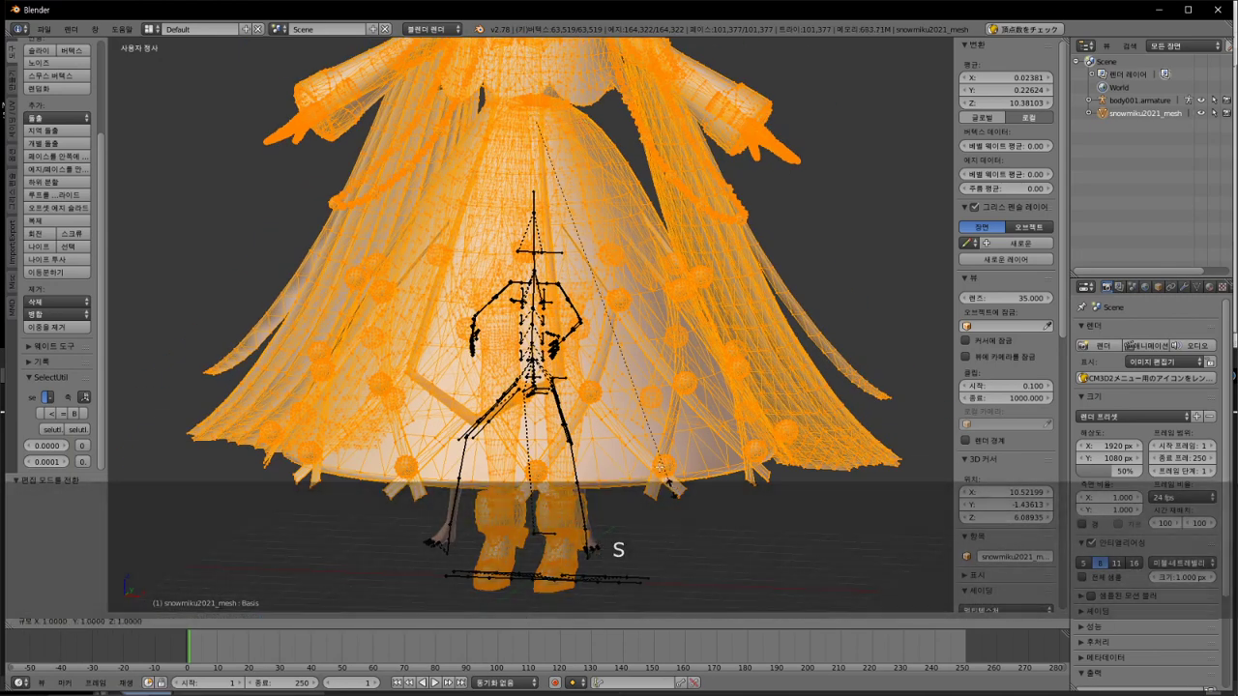
pyautogui.press('Escape')
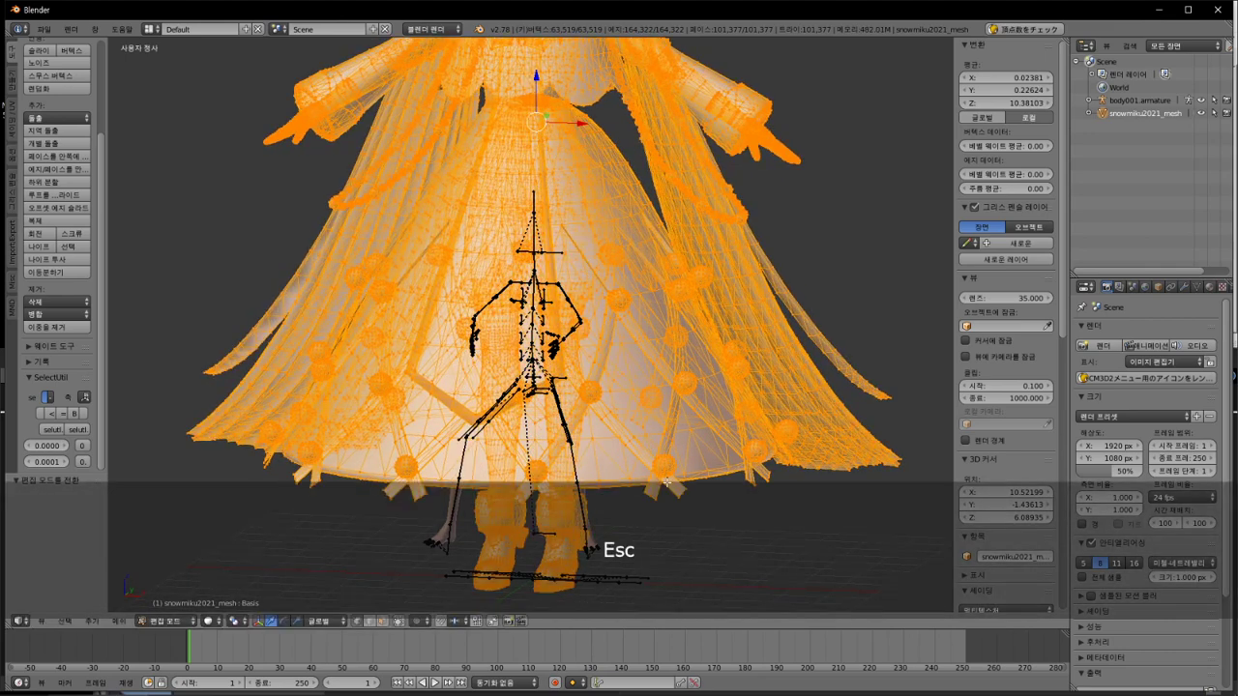
pyautogui.hotkey('shift', 's')
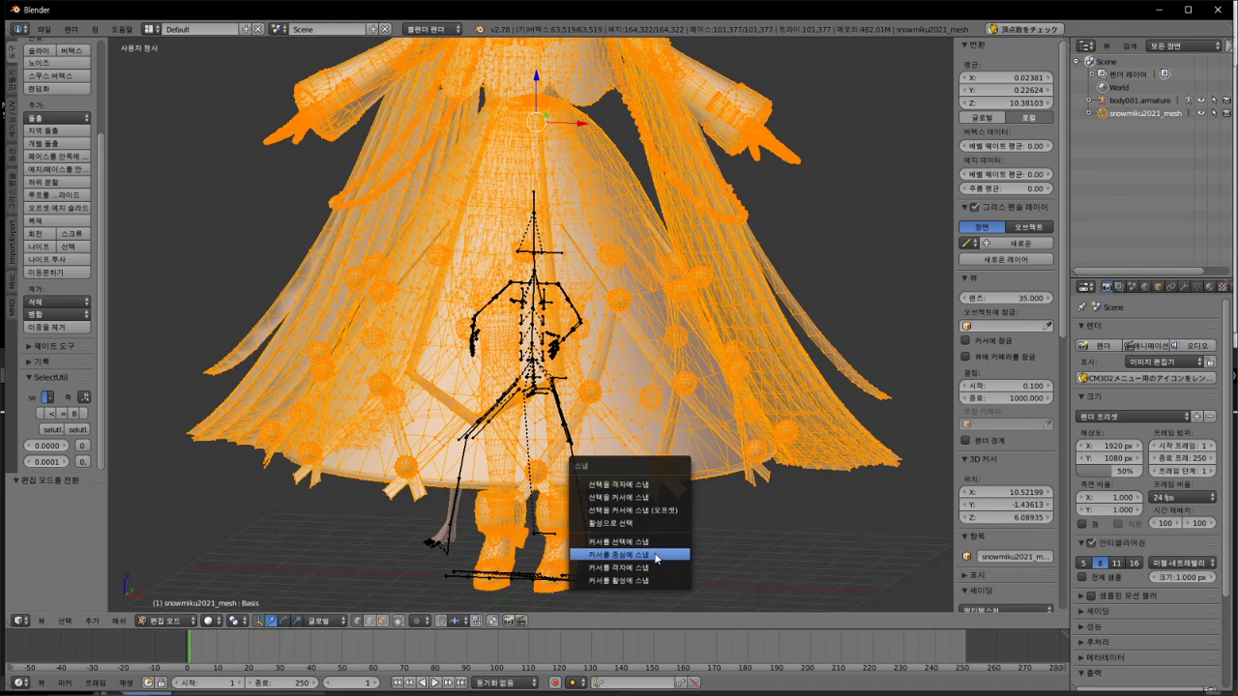
pyautogui.click(654, 497)
pyautogui.scroll(-6, 641, 506)
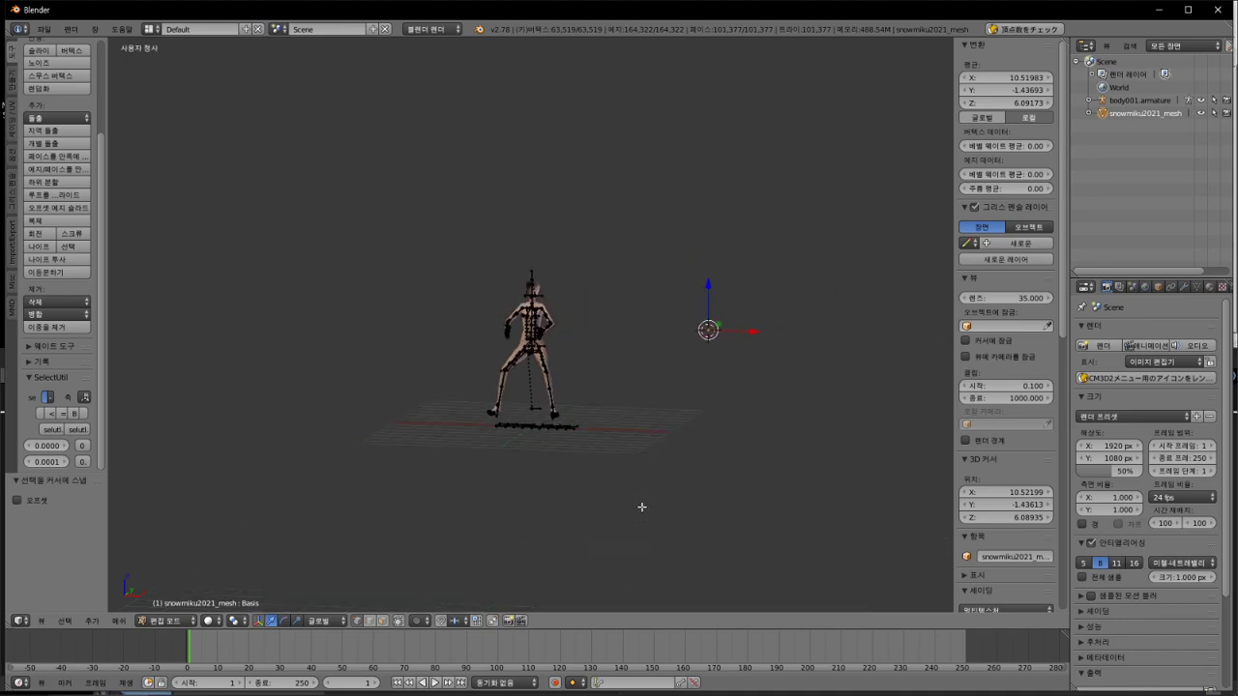
pyautogui.hotkey('ctrl', 'z')
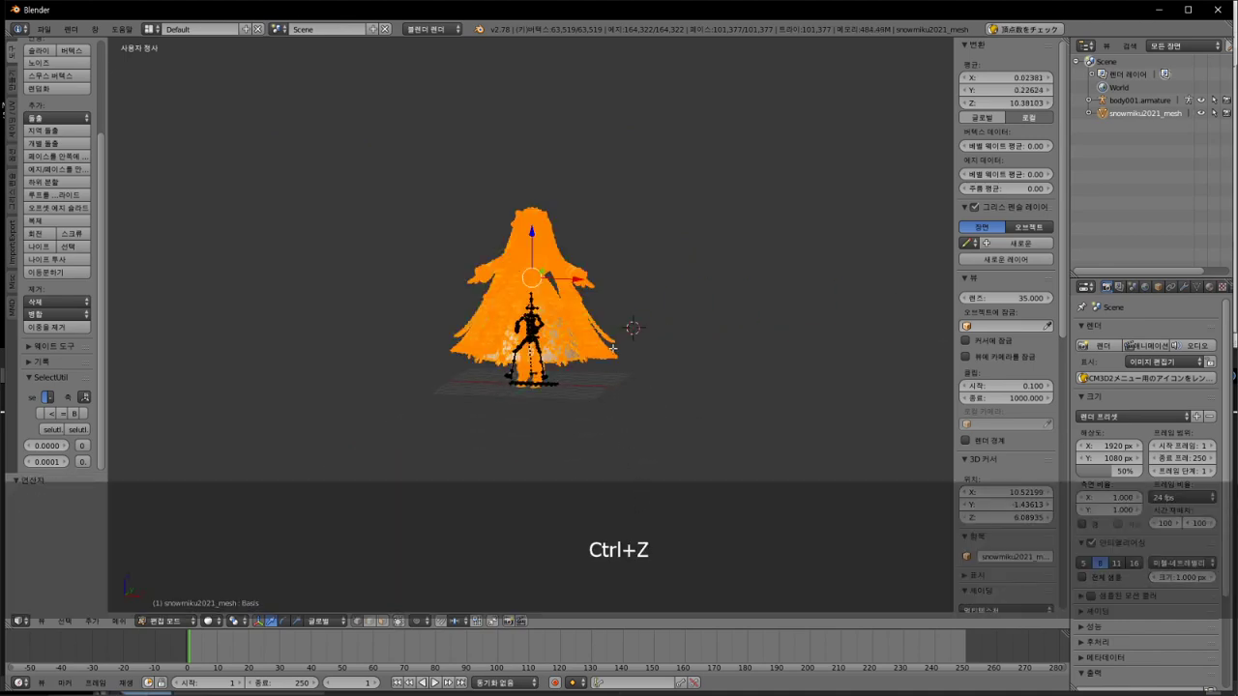
# Step: Set the pivot point to the 3D cursor and snap the cursor to the world centre
pyautogui.scroll(5, 613, 347)
pyautogui.keyDown('shift'); pyautogui.moveTo(613, 348); pyautogui.dragTo(593, 351, button='middle'); pyautogui.keyUp('shift')
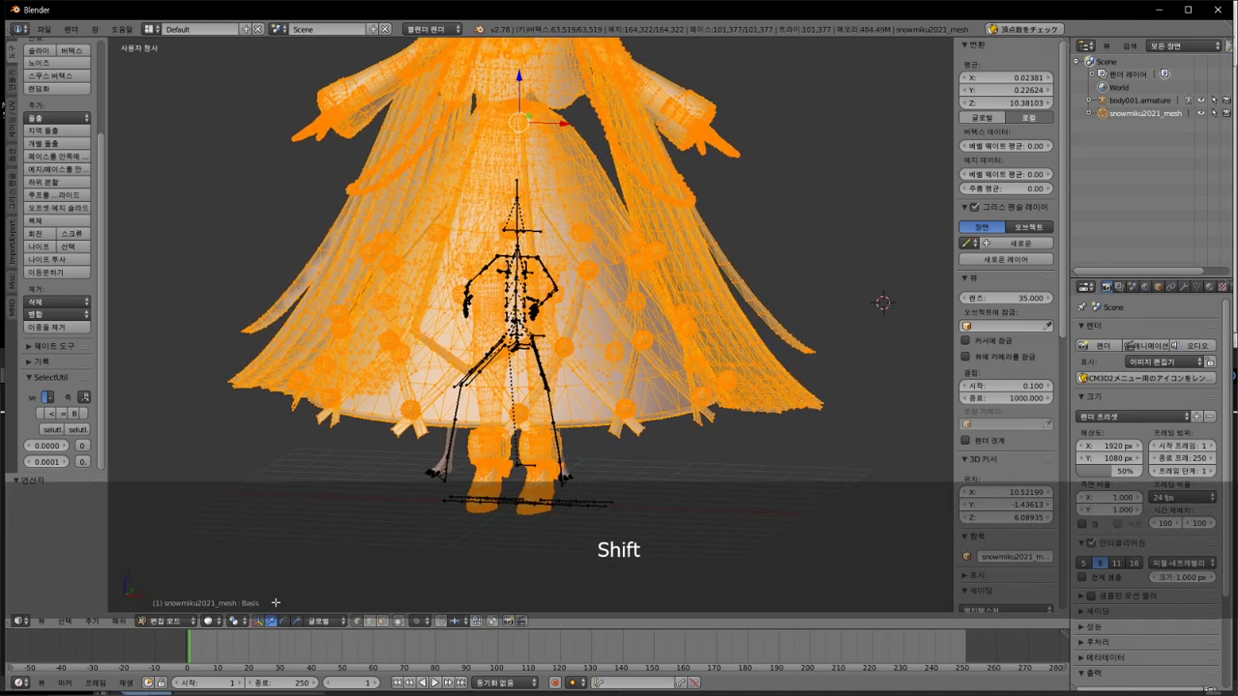
pyautogui.click(237, 622)
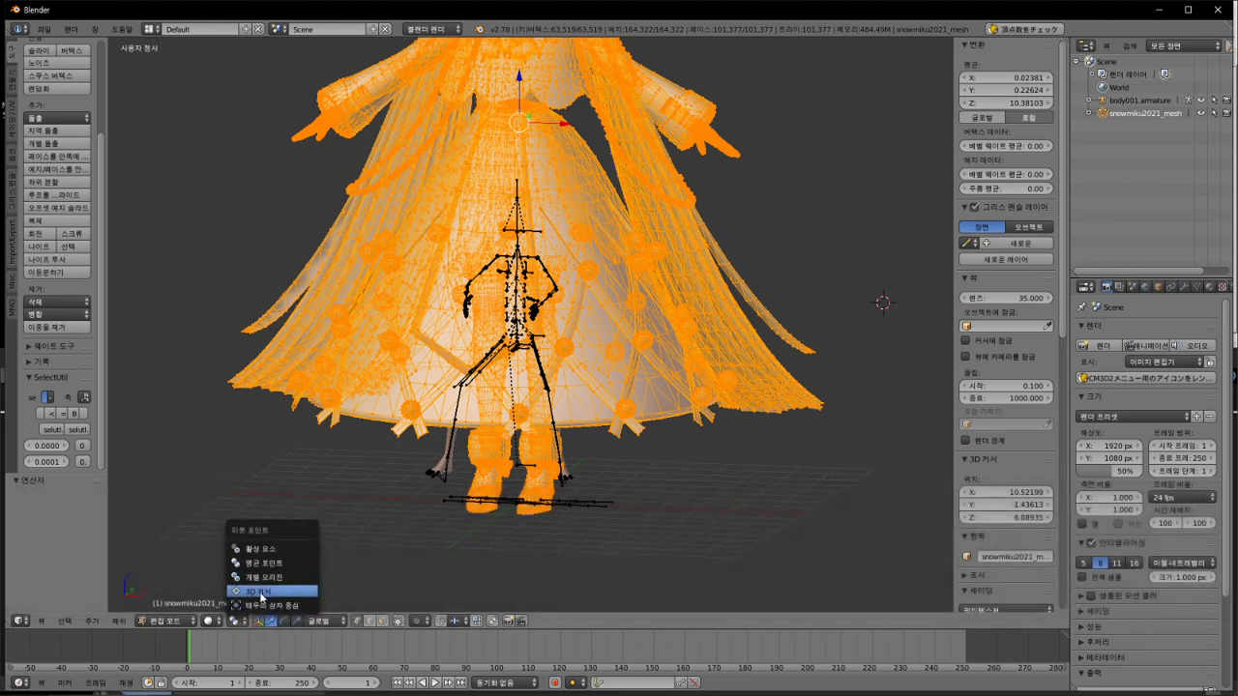
pyautogui.click(273, 589)
pyautogui.hotkey('shift', 's')
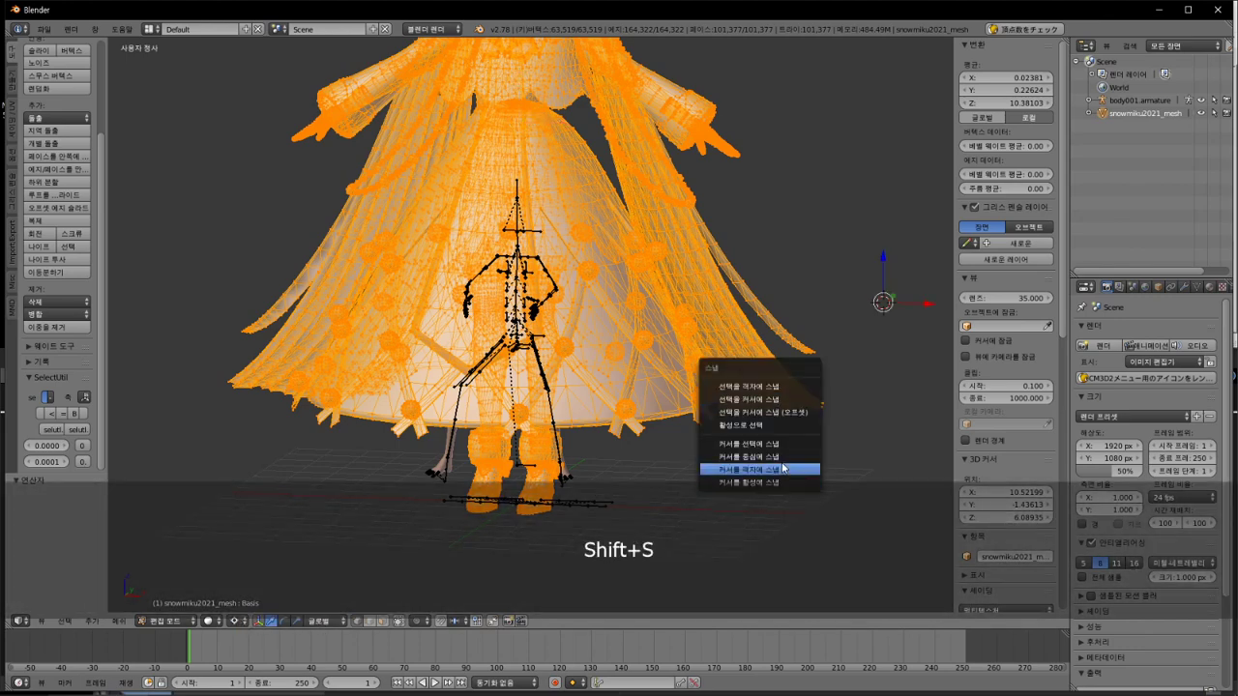
pyautogui.click(795, 457)
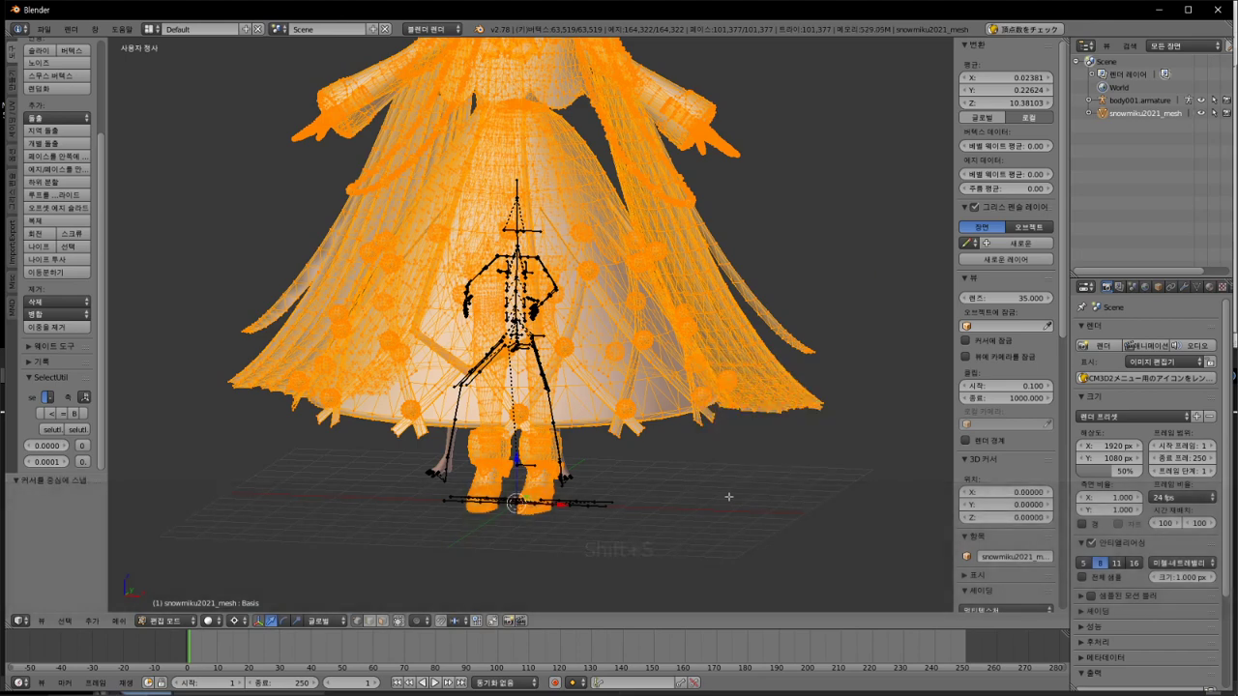
# Step: Scale the whole Miku mesh to about 0.5 around the world centre to match the body, and return to Object Mode
pyautogui.keyDown('shift'); pyautogui.scroll(5, 590, 486); pyautogui.keyUp('shift')
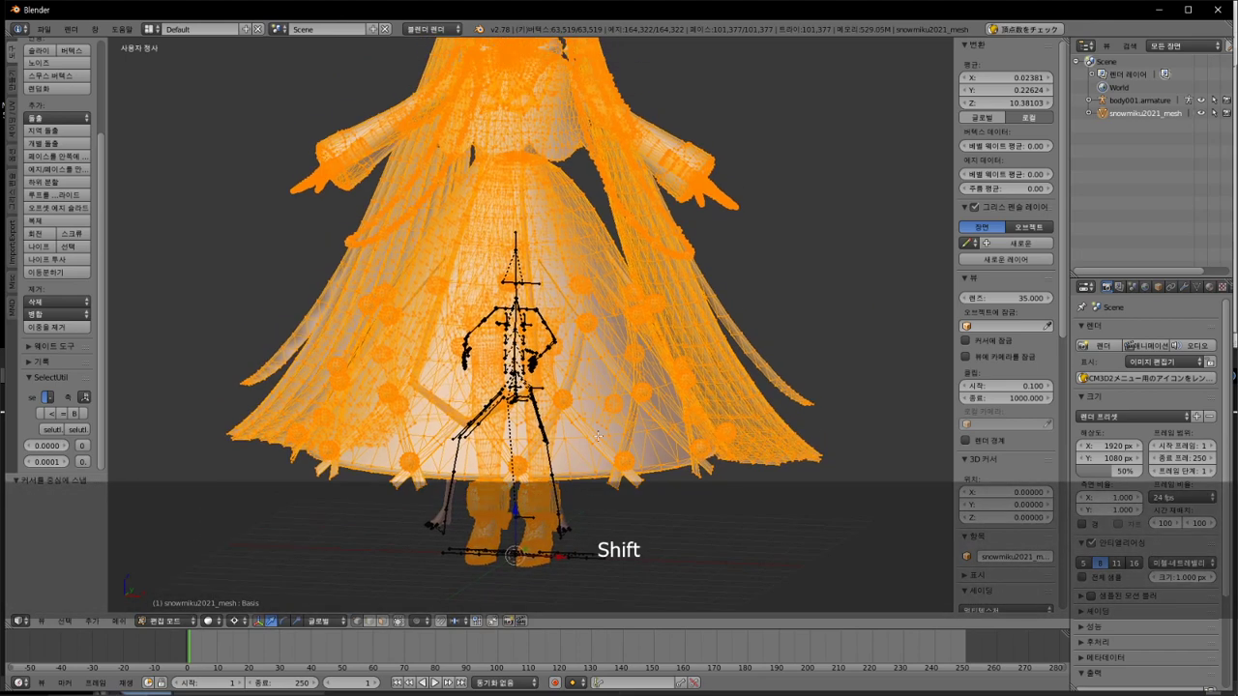
pyautogui.keyDown('shift'); pyautogui.scroll(1, 594, 494); pyautogui.keyUp('shift')
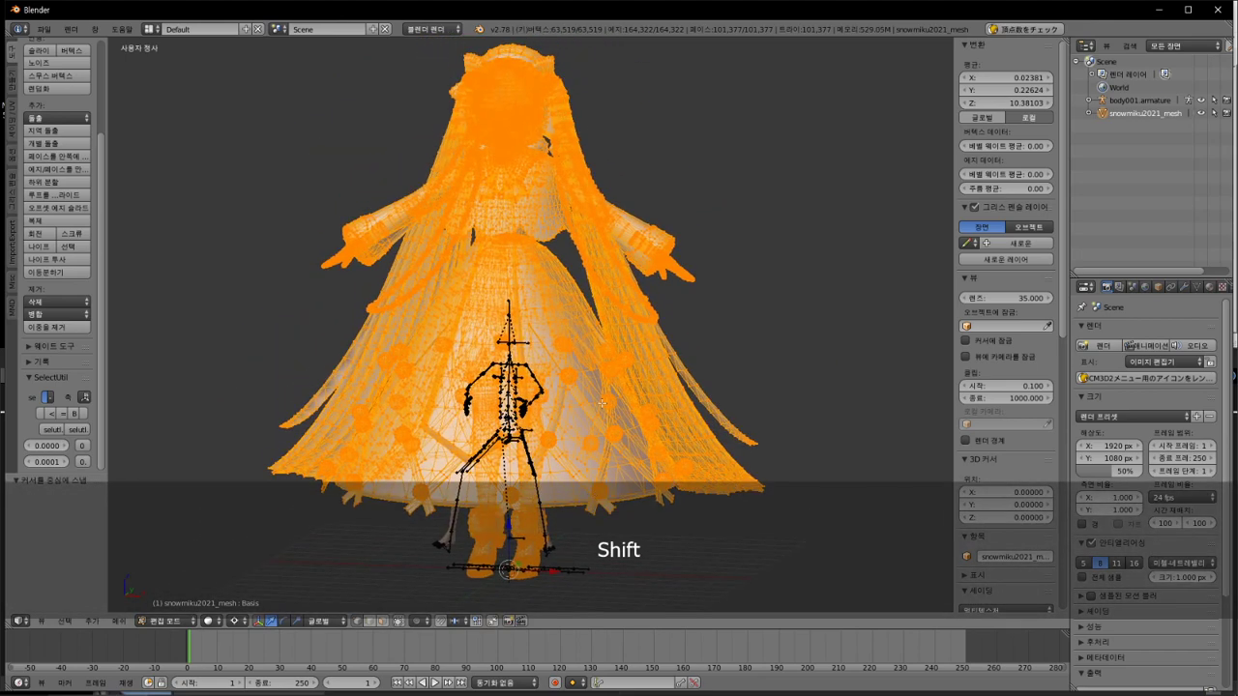
pyautogui.press('s')
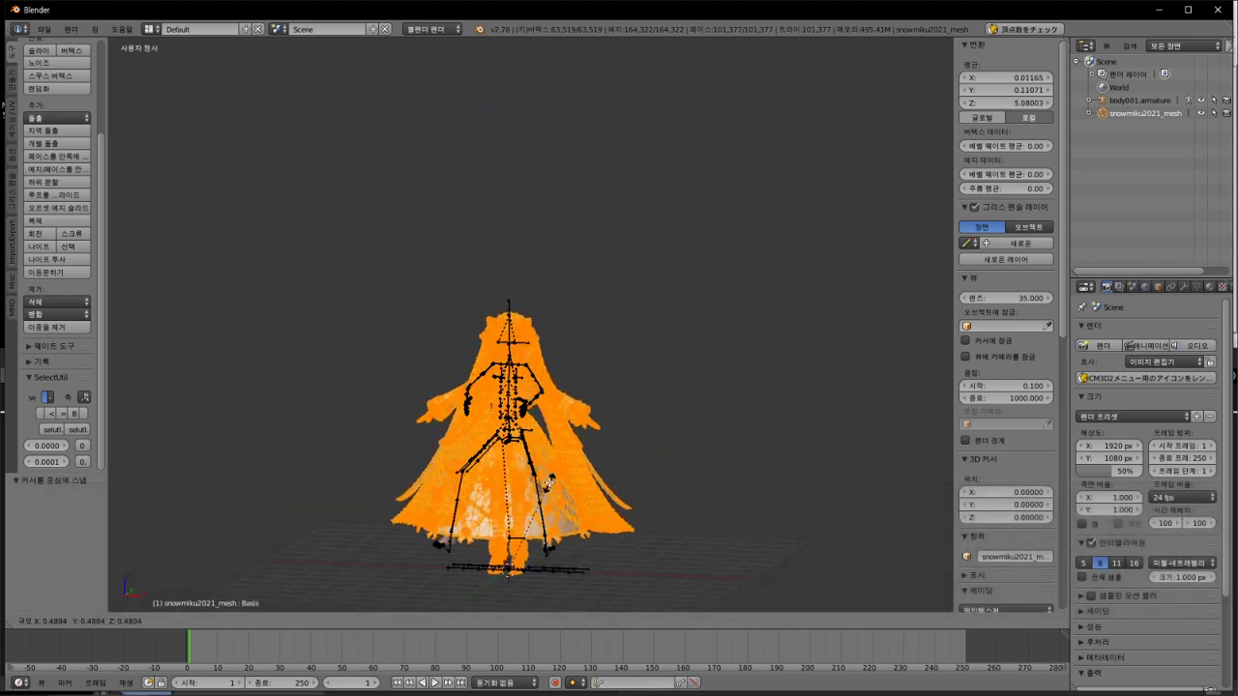
pyautogui.click(556, 442)
pyautogui.scroll(6, 557, 441)
pyautogui.moveTo(538, 397)
pyautogui.keyDown('shift'); pyautogui.mouseDown(button='middle')
pyautogui.moveTo(656, 325)
pyautogui.moveTo(713, 358)
pyautogui.moveTo(556, 384)
pyautogui.mouseUp(button='middle'); pyautogui.keyUp('shift')
pyautogui.press('Tab')
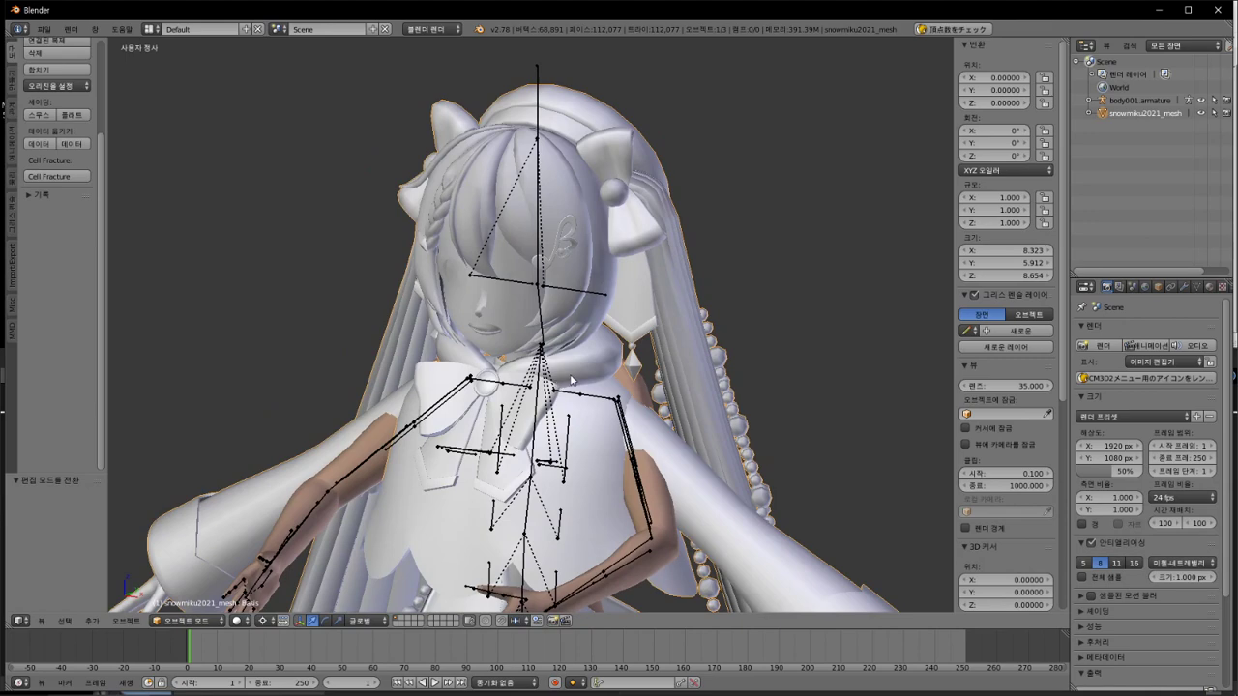
# Step: Switch to Notepad++ and add the note line "일단 머리좀 따로 분해하겠음" below the last line
pyautogui.hotkey('alt', 'Tab')
pyautogui.hotkey('alt', 'Tab')
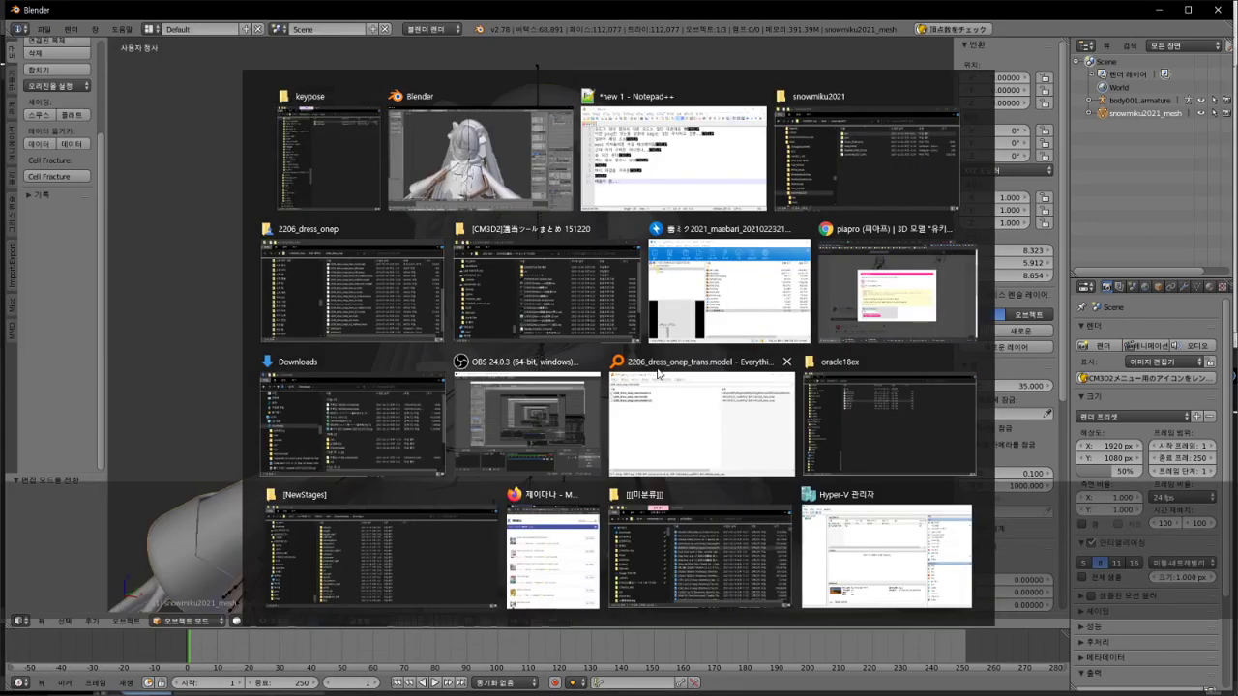
pyautogui.hotkey('alt', 'Tab')
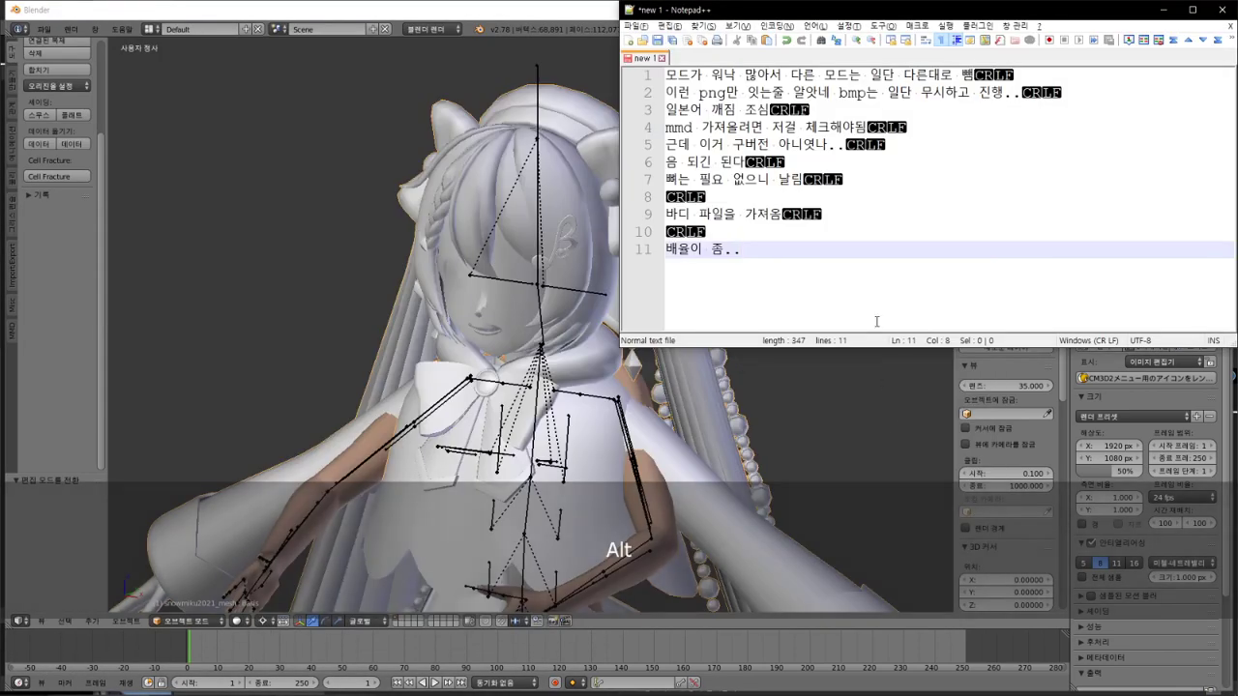
pyautogui.press('Return')
pyautogui.write('ㅇ일단 머리좀 따로 ')
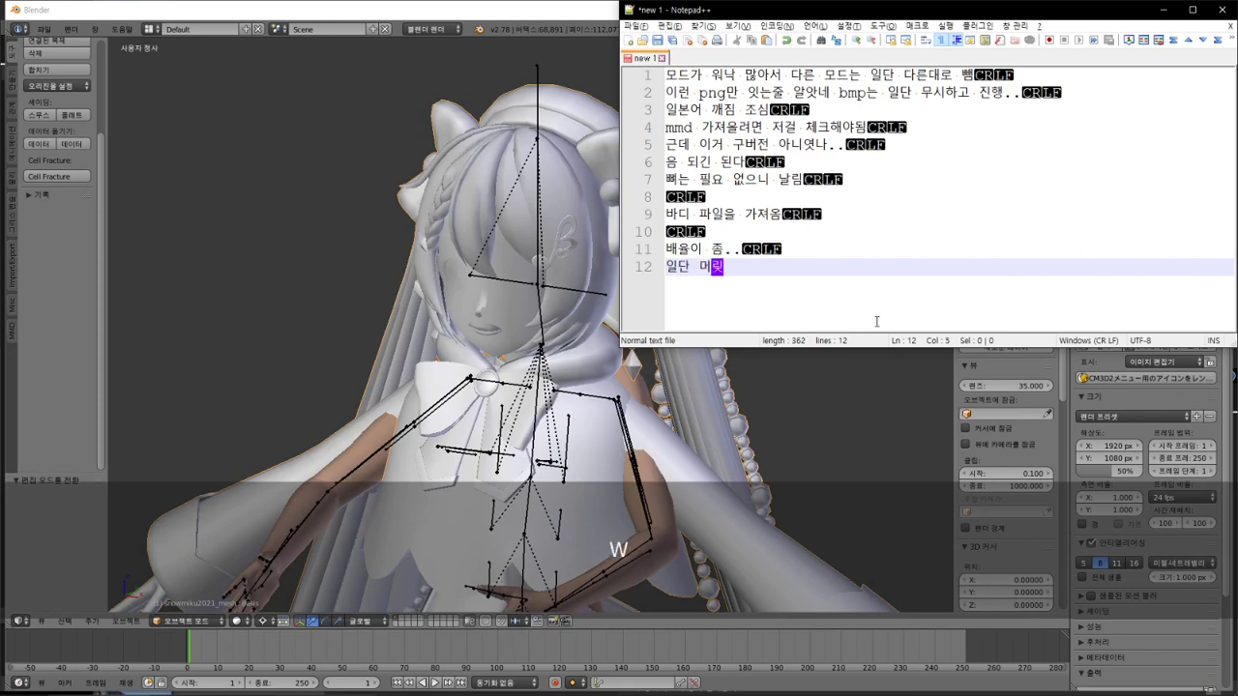
pyautogui.write('분해하겠음')
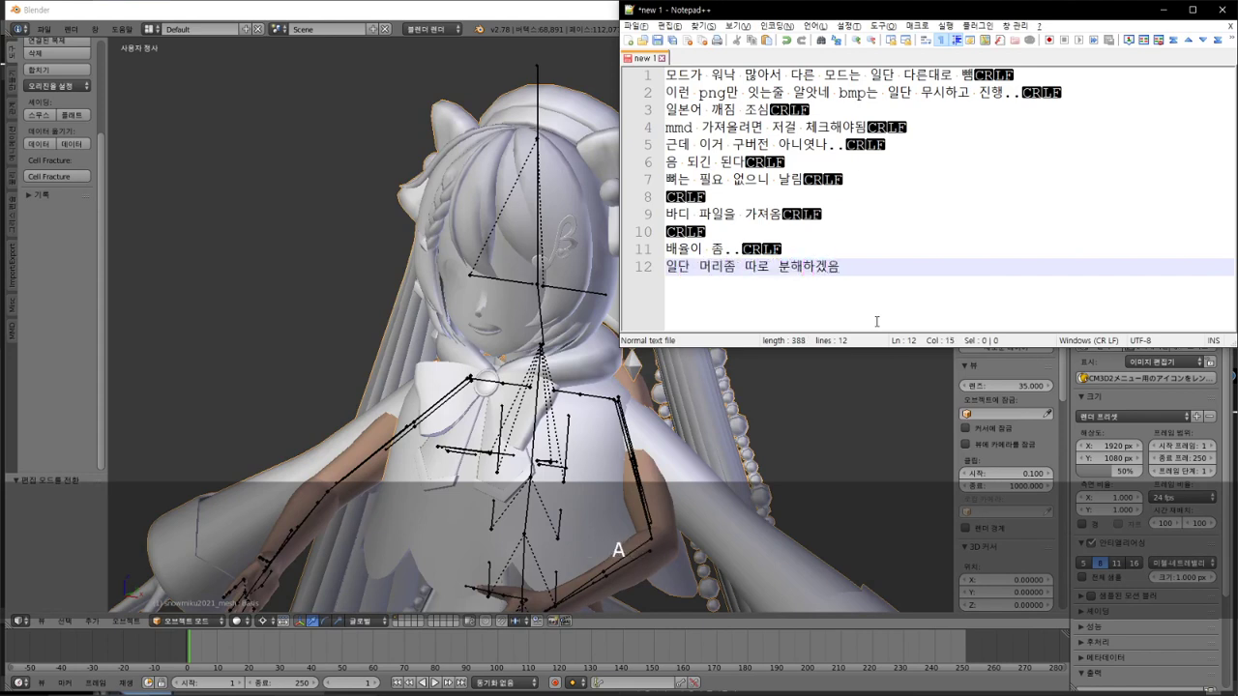
# Step: Return to Blender, widen the Outliner and Properties area, and show the material slots of snowmiku2021_mesh
pyautogui.click(450, 251)
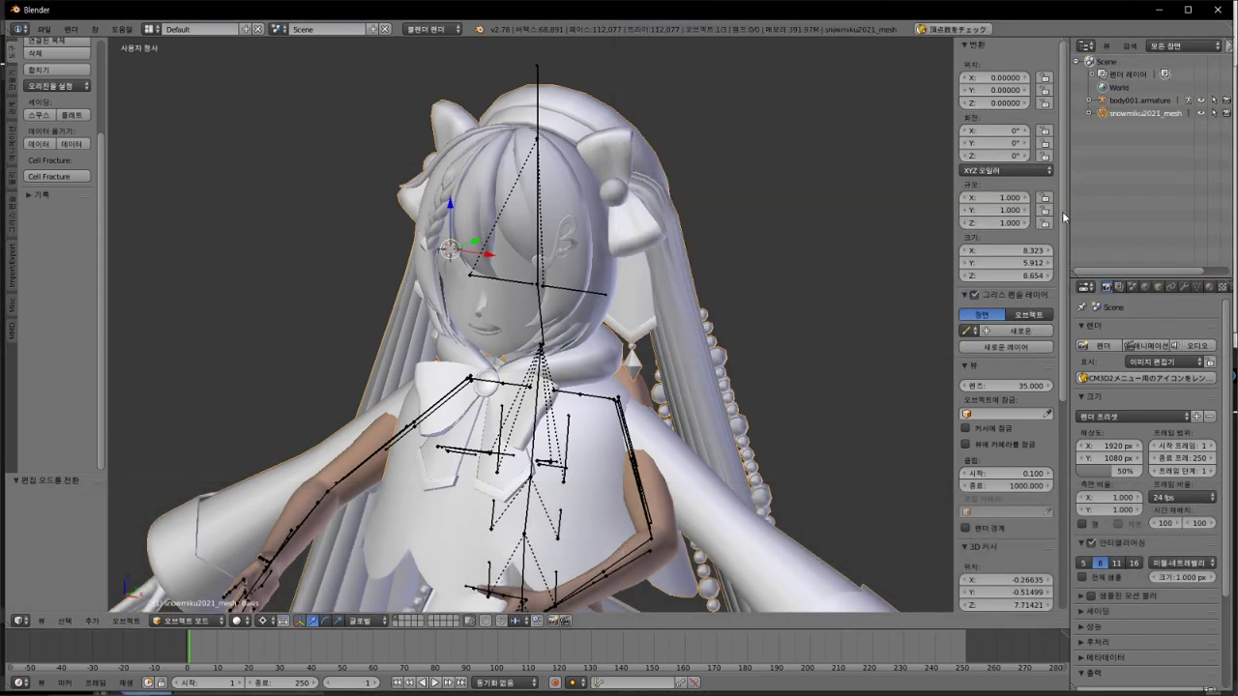
pyautogui.moveTo(1068, 215); pyautogui.dragTo(983, 215)
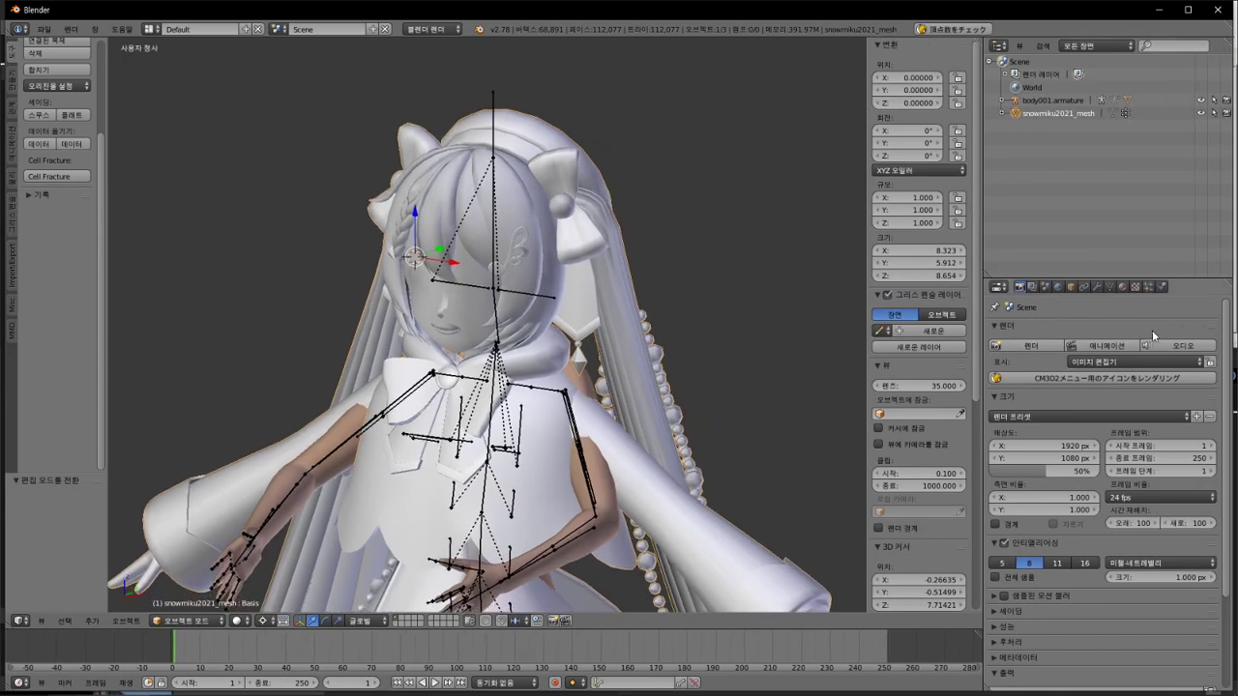
pyautogui.click(1123, 288)
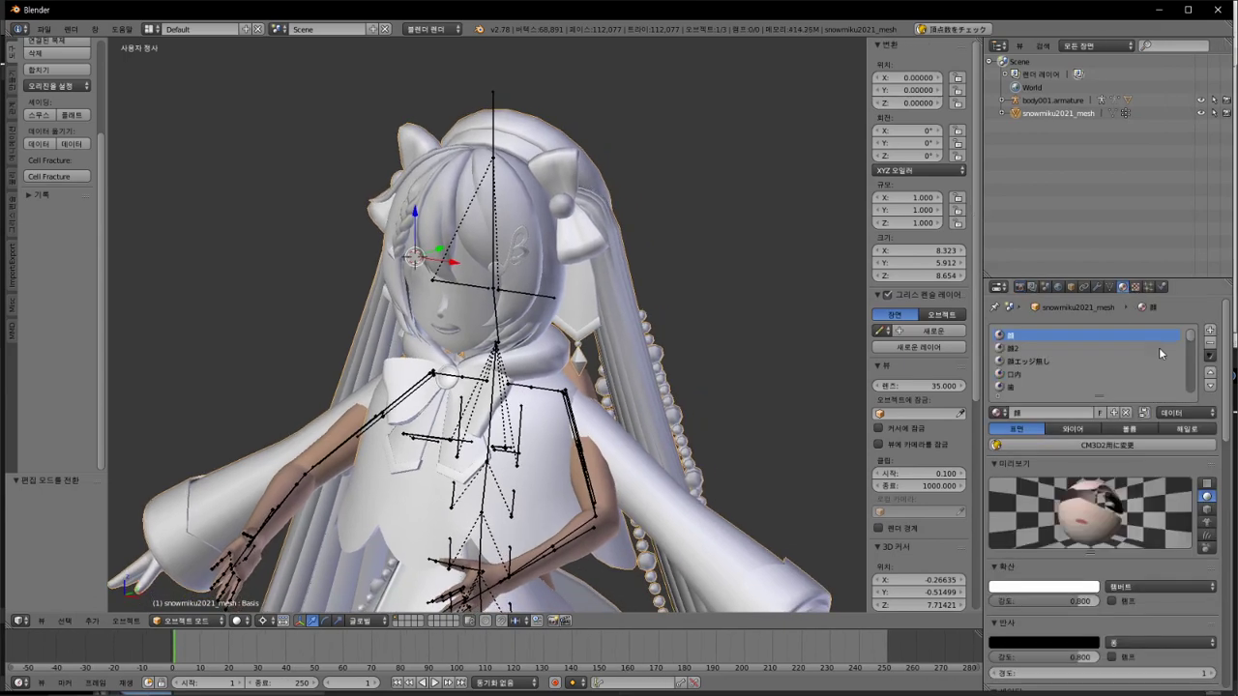
pyautogui.moveTo(1195, 336)
pyautogui.mouseDown()
pyautogui.moveTo(1191, 382)
pyautogui.moveTo(1195, 321)
pyautogui.mouseUp()
# Step: Enter Edit Mode on snowmiku2021_mesh, clear the selection and select only the geometry assigned to the 顔 material
pyautogui.press('Tab')
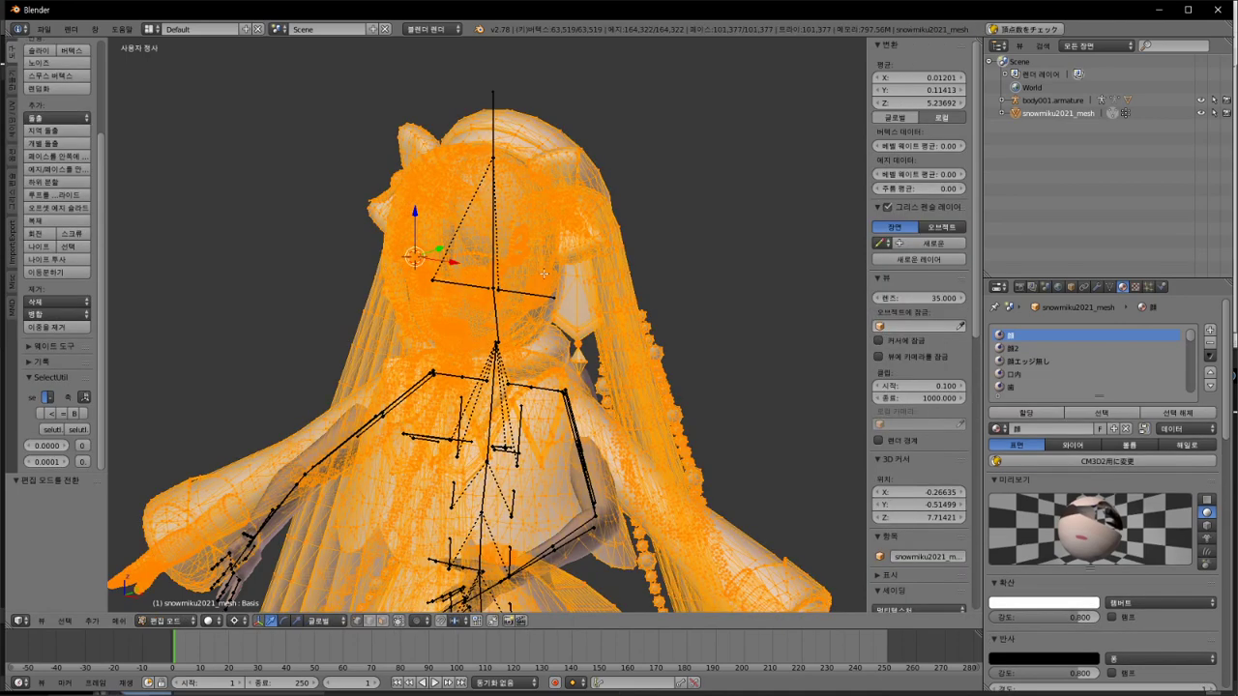
pyautogui.press('a')
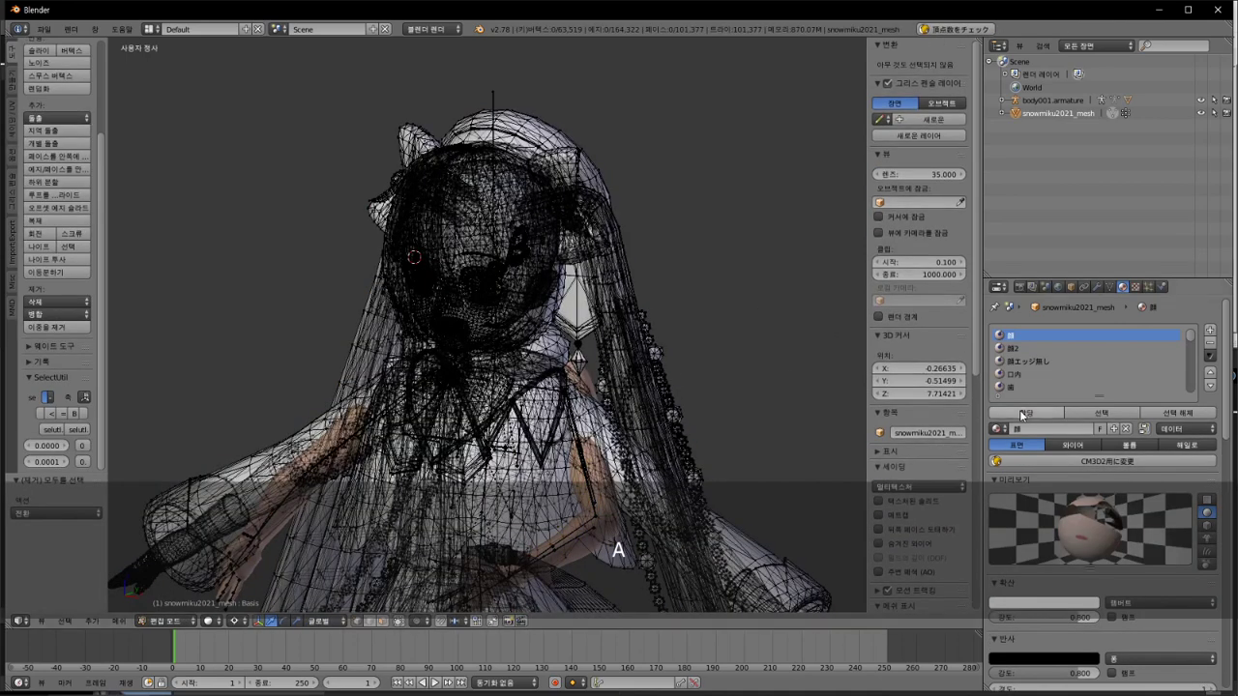
pyautogui.click(1104, 413)
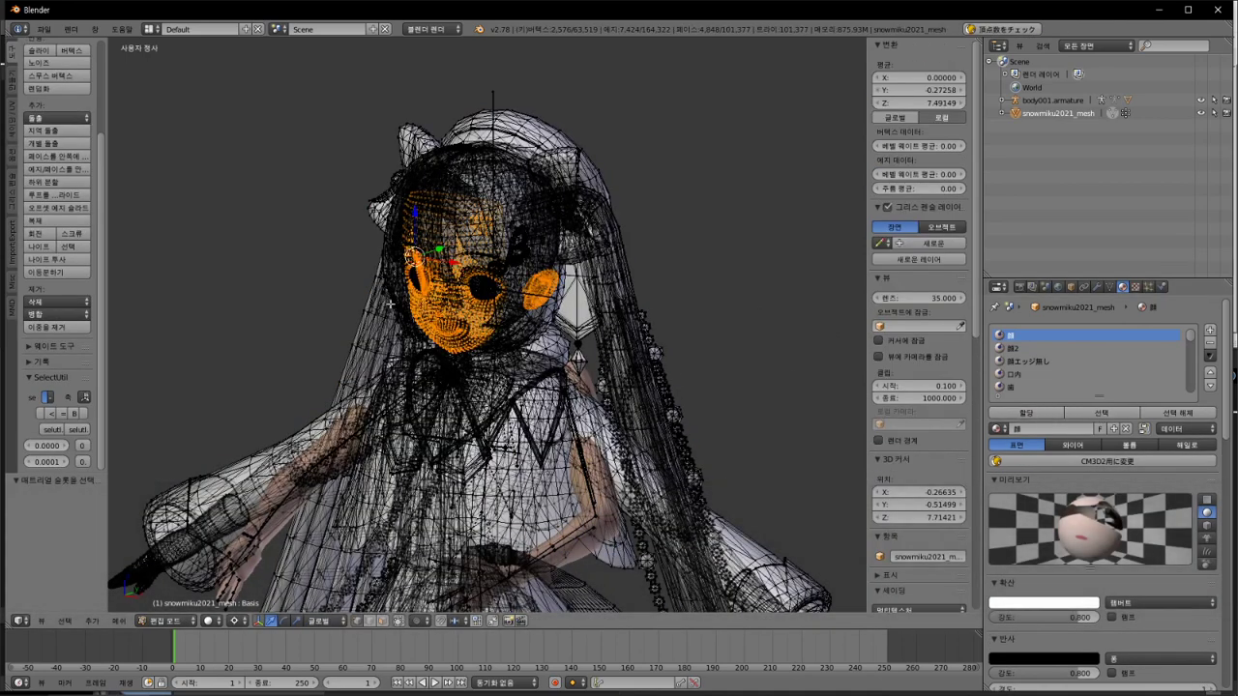
# Step: Try to split the selected face geometry off within the mesh and move it away from the head
pyautogui.click(119, 621)
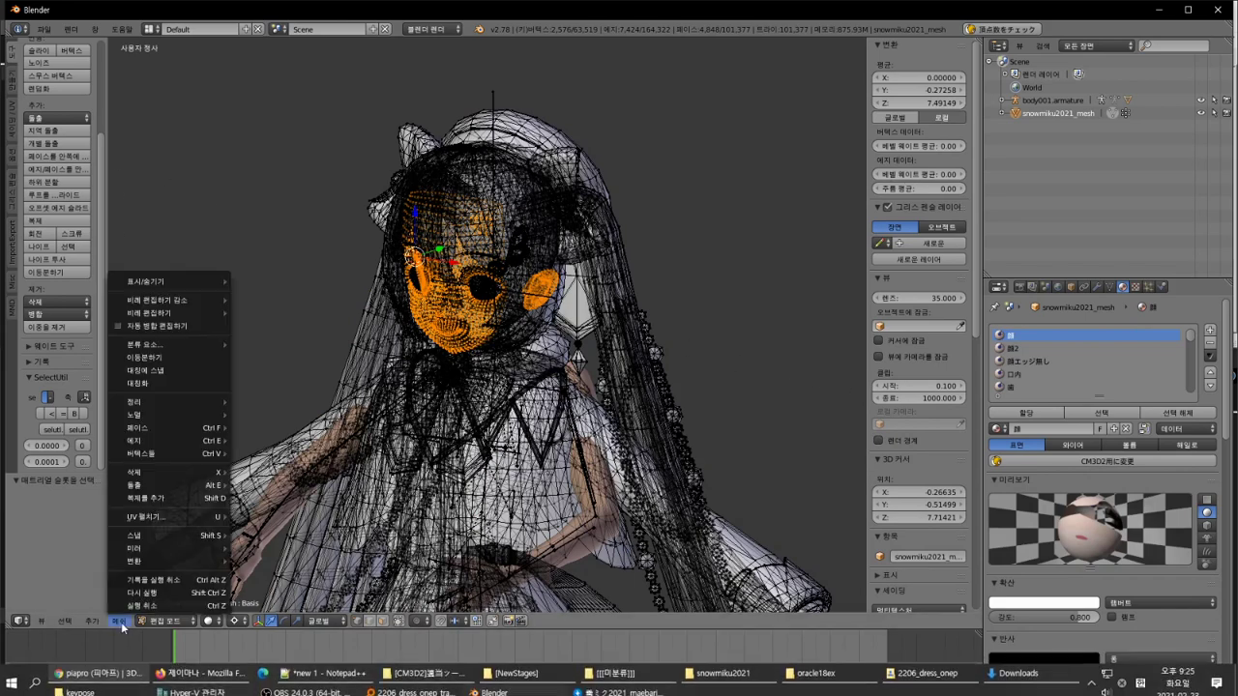
pyautogui.moveTo(192, 457)
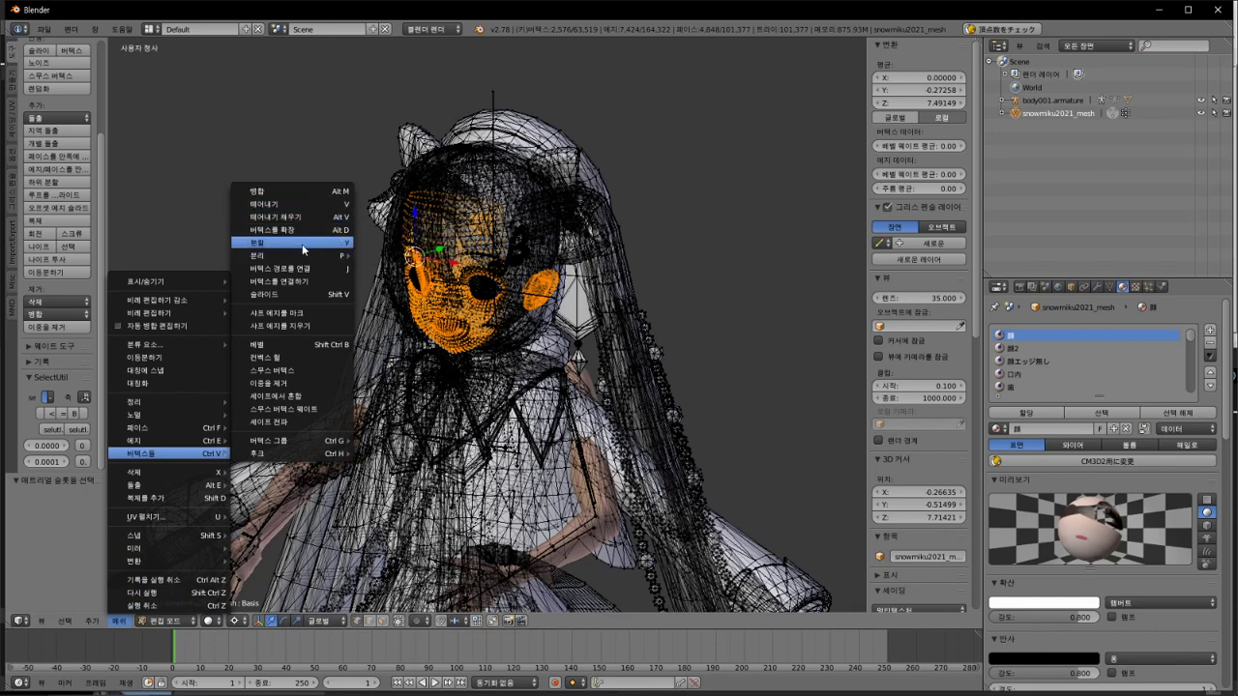
pyautogui.moveTo(301, 259)
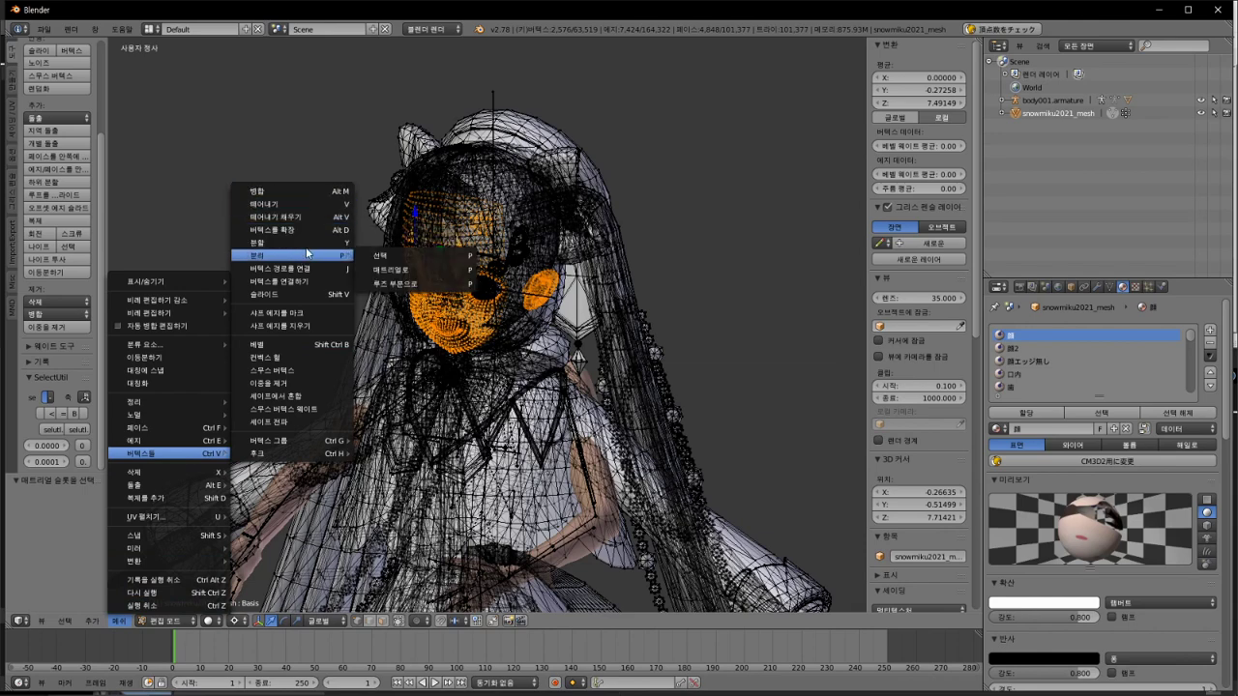
pyautogui.click(307, 250)
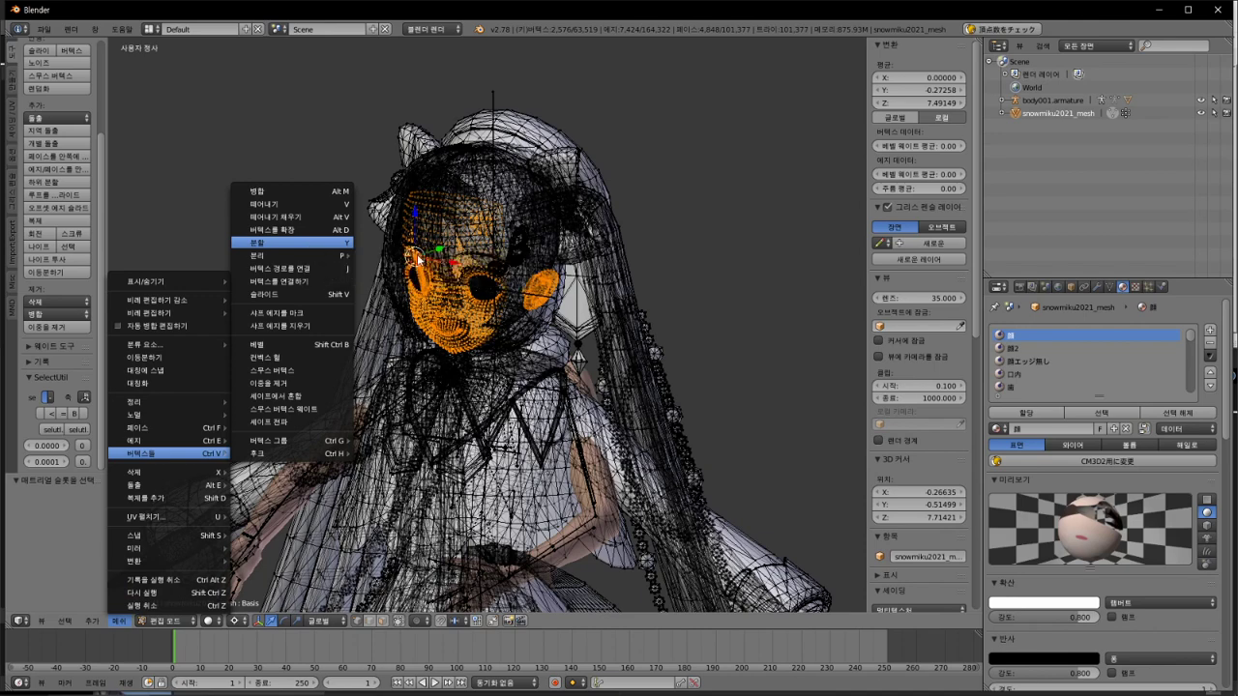
pyautogui.press('g')
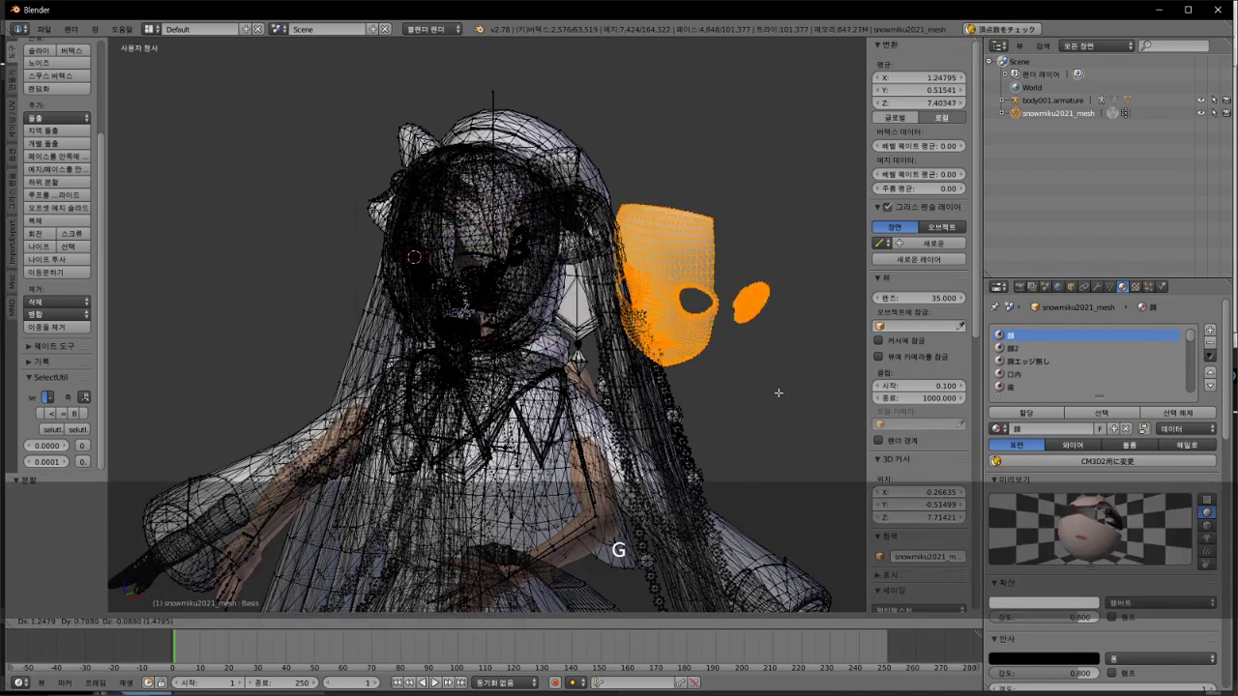
pyautogui.press('Escape')
pyautogui.hotkey('ctrl', 'z')
pyautogui.click(119, 621)
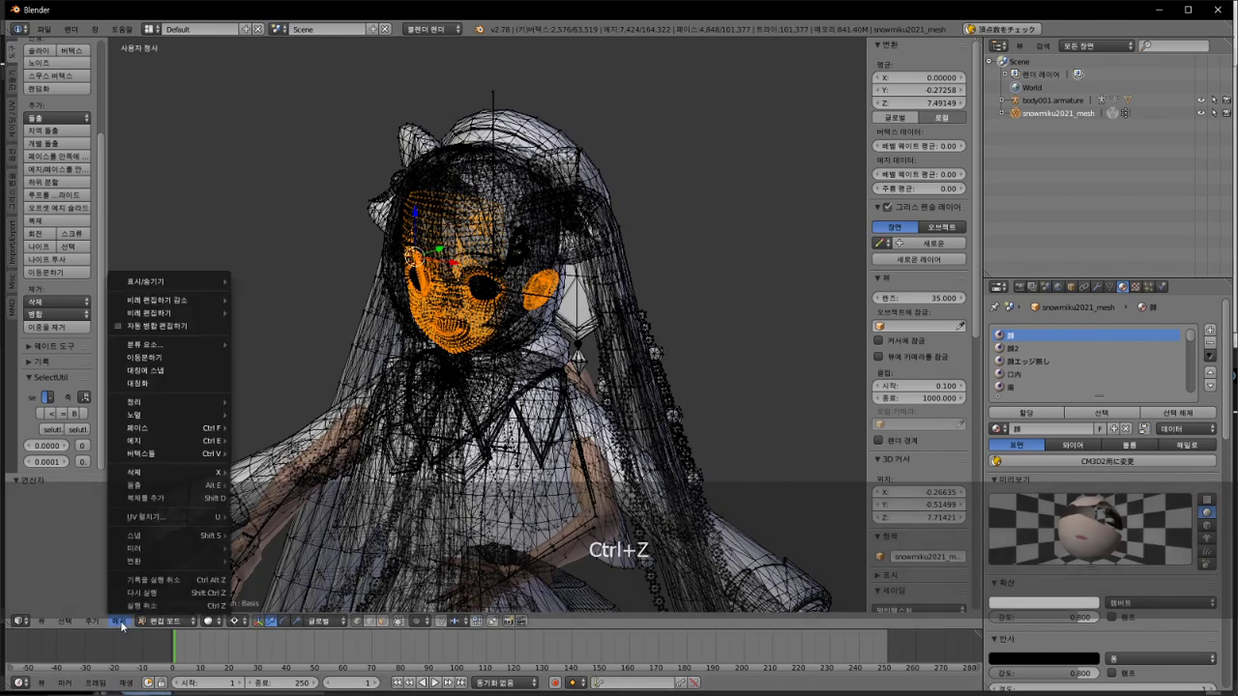
pyautogui.moveTo(163, 426)
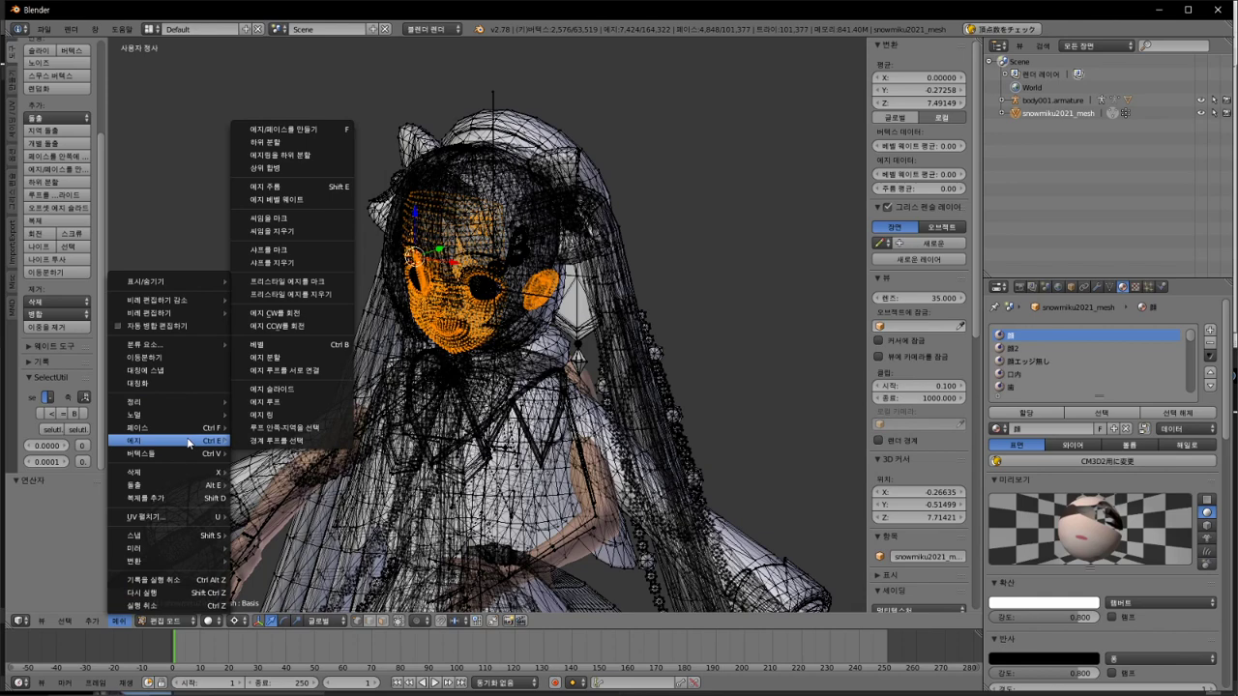
pyautogui.press('Escape')
pyautogui.hotkey('ctrl', 'z')
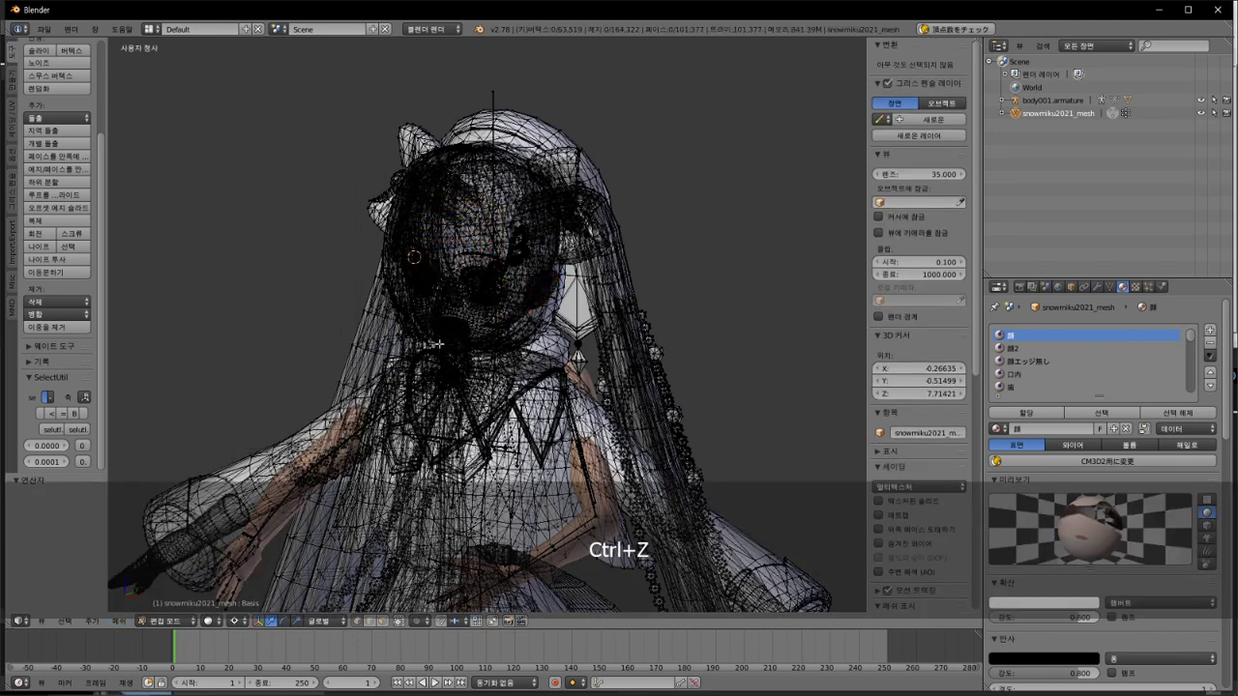
pyautogui.hotkey('ctrl', 'z')
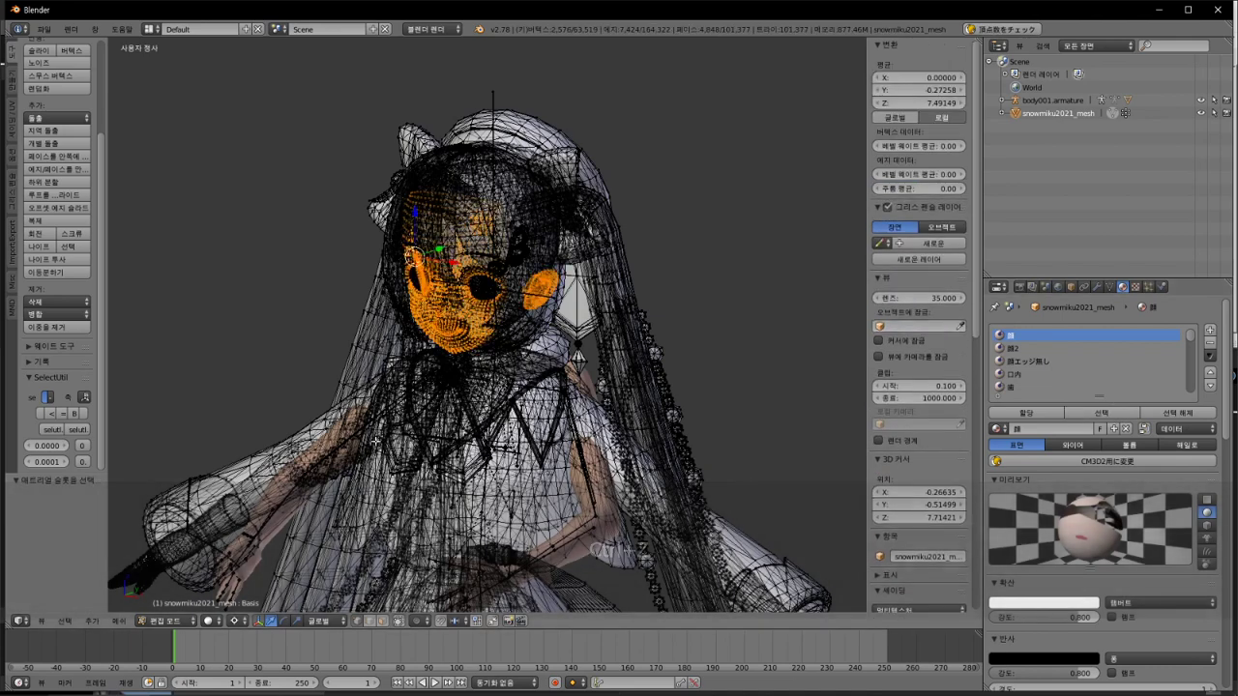
pyautogui.click(119, 622)
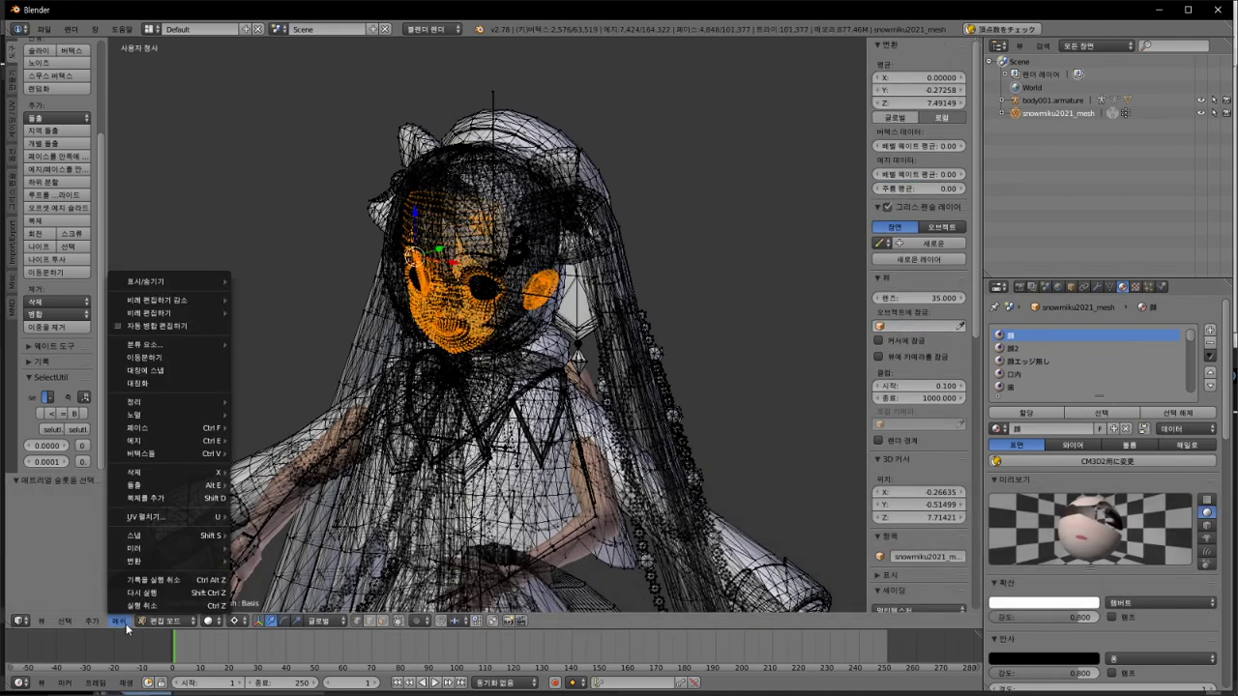
# Step: Switch to Notepad++, add the note line "잠시 까먹음.." below the last line, and return to Blender
pyautogui.hotkey('alt', 'Tab')
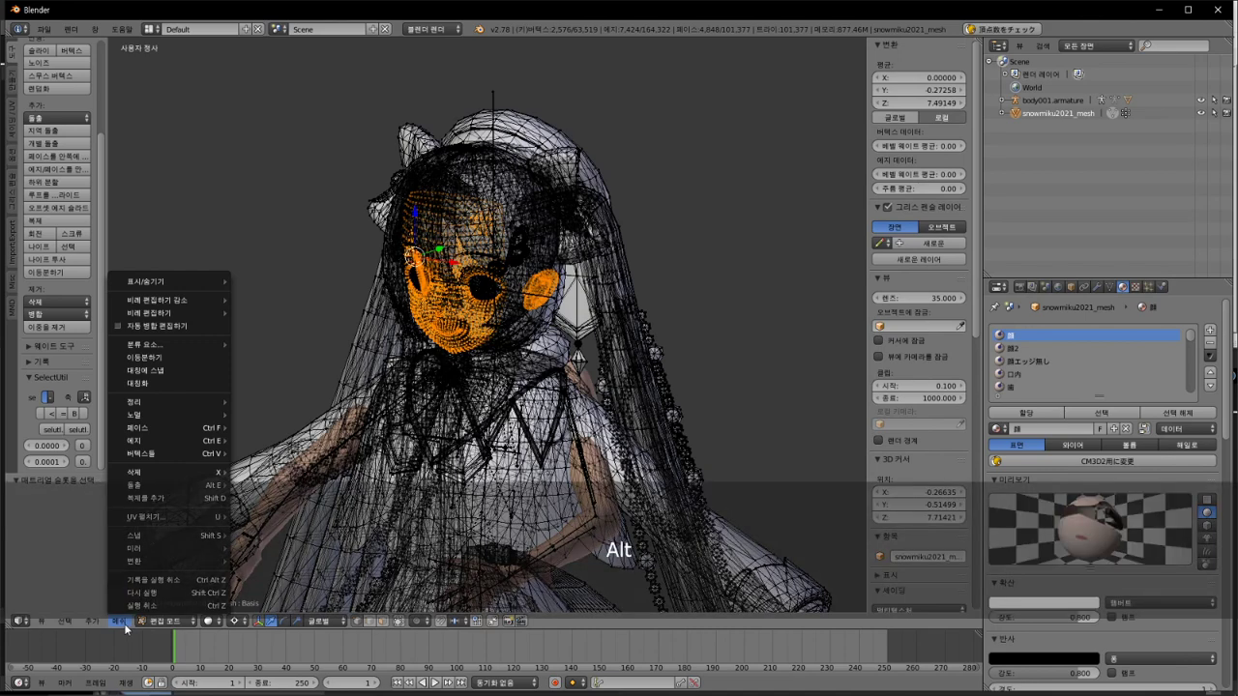
pyautogui.press('Return')
pyautogui.write('잠시 깨머')
pyautogui.write('먹음..')
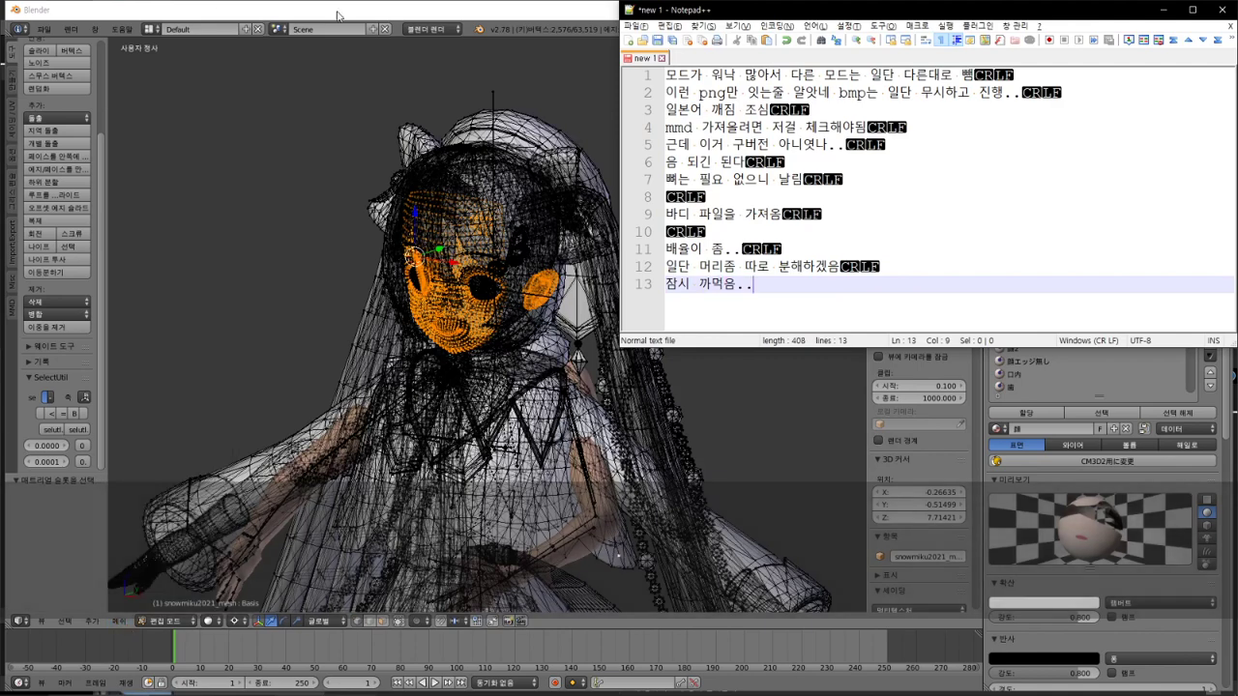
pyautogui.hotkey('alt', 'Tab')
pyautogui.click(65, 621)
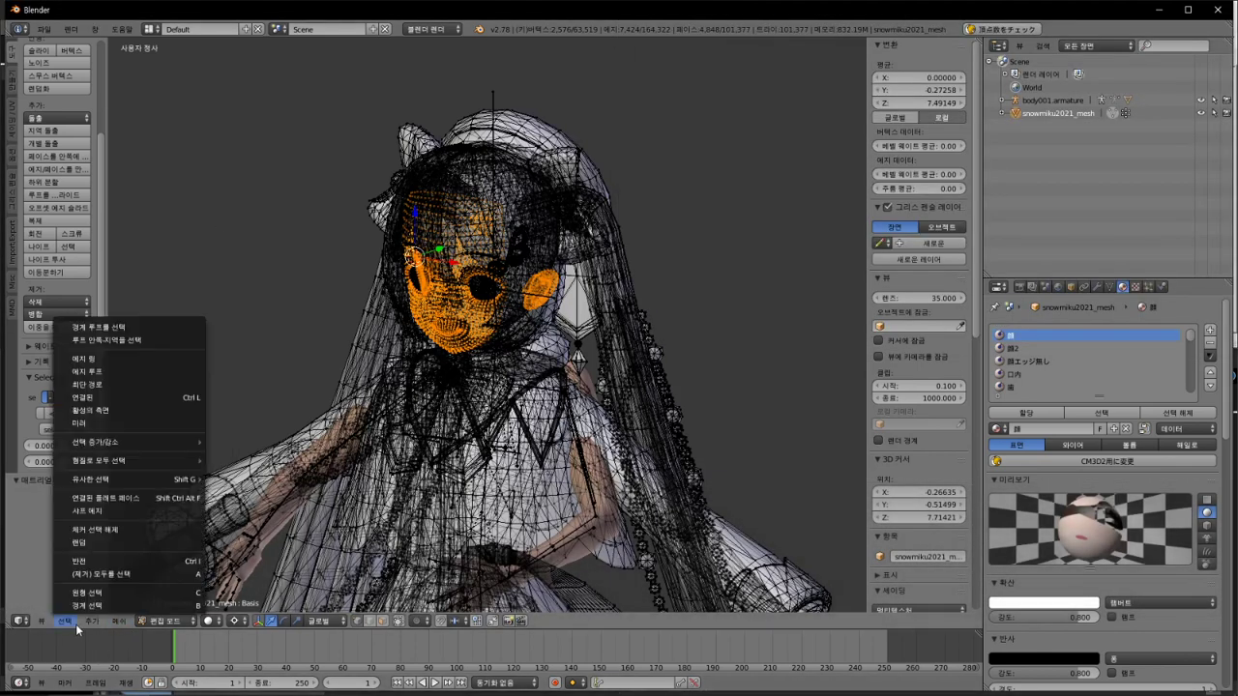
pyautogui.press('Escape')
pyautogui.hotkey('shift', 's')
pyautogui.click(106, 557)
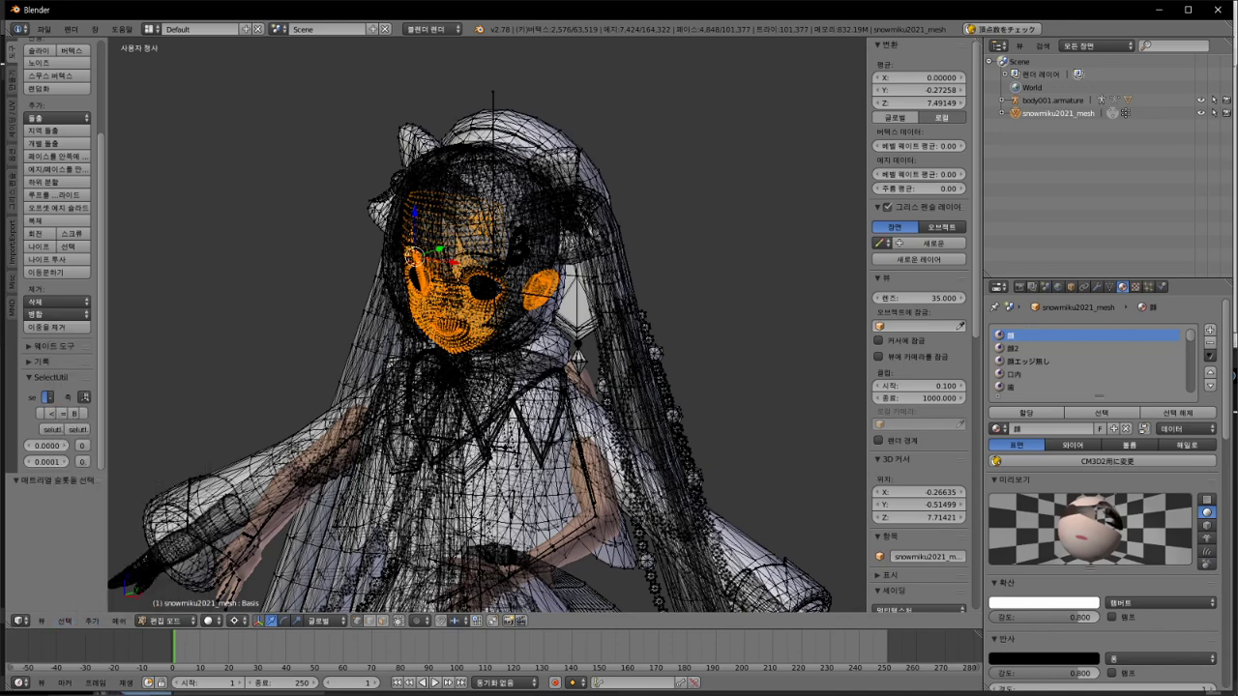
pyautogui.hotkey('ctrl', 'z')
pyautogui.hotkey('ctrl', 'z')
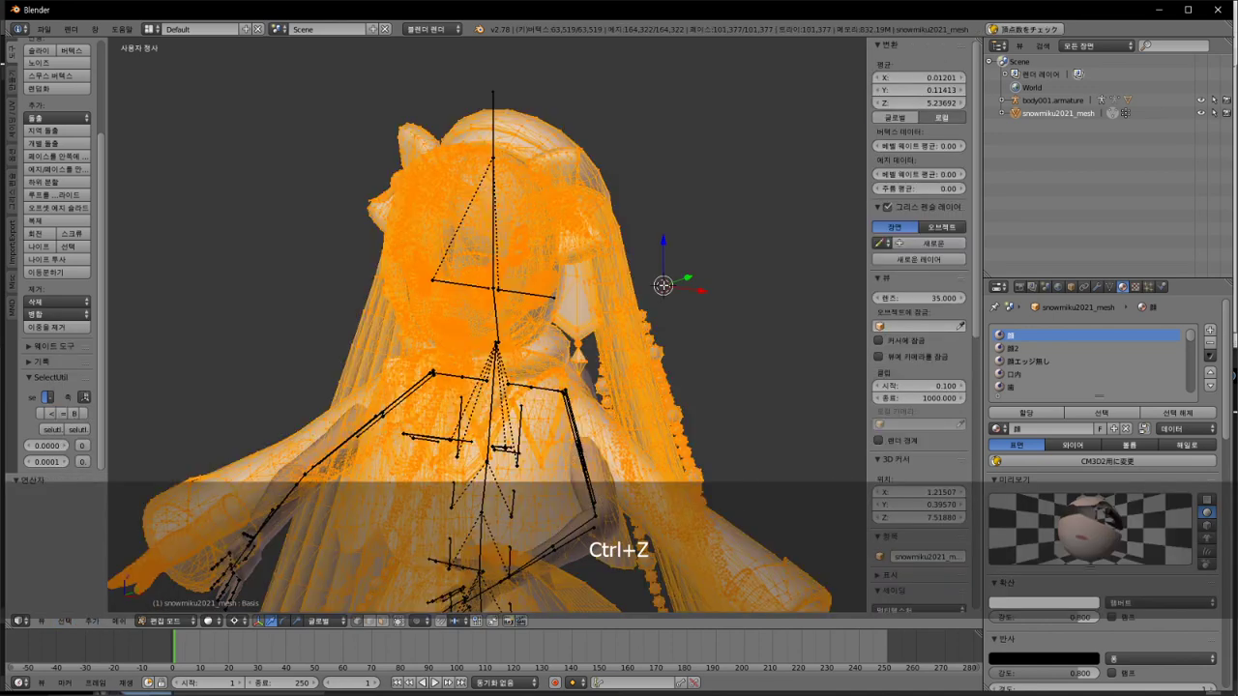
# Step: Select only the geometry of the 顔 material and separate the selection into its own object
pyautogui.press('a')
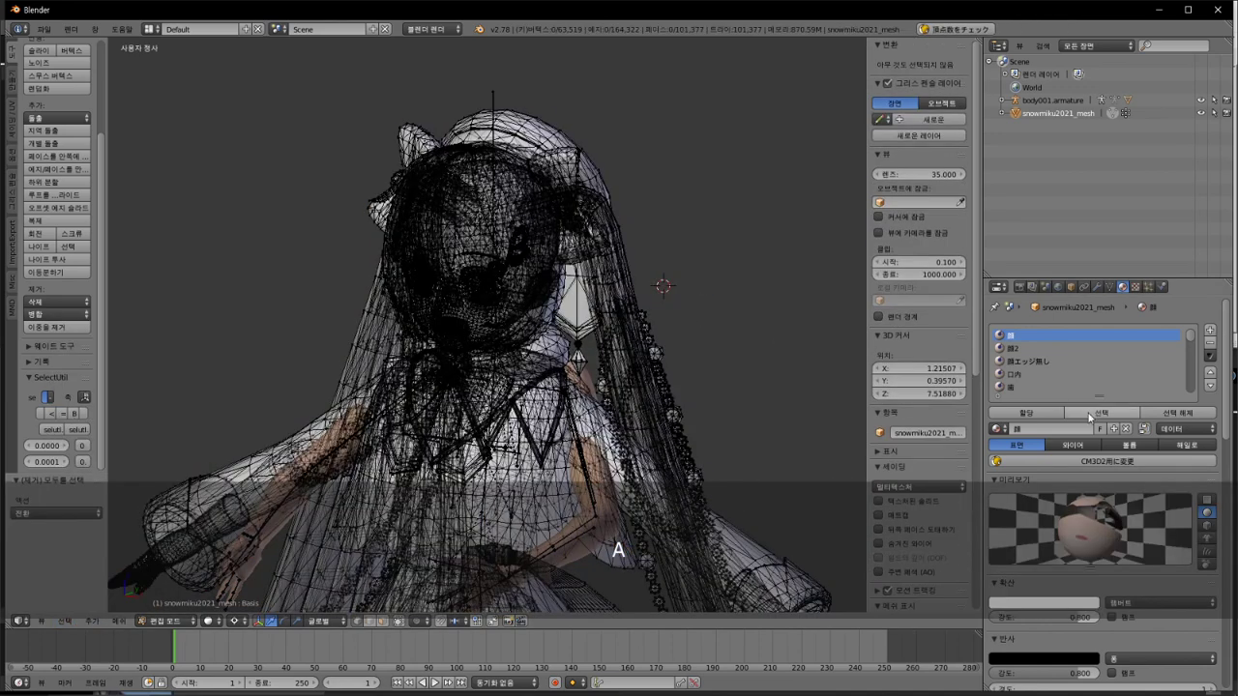
pyautogui.click(1102, 413)
pyautogui.click(118, 621)
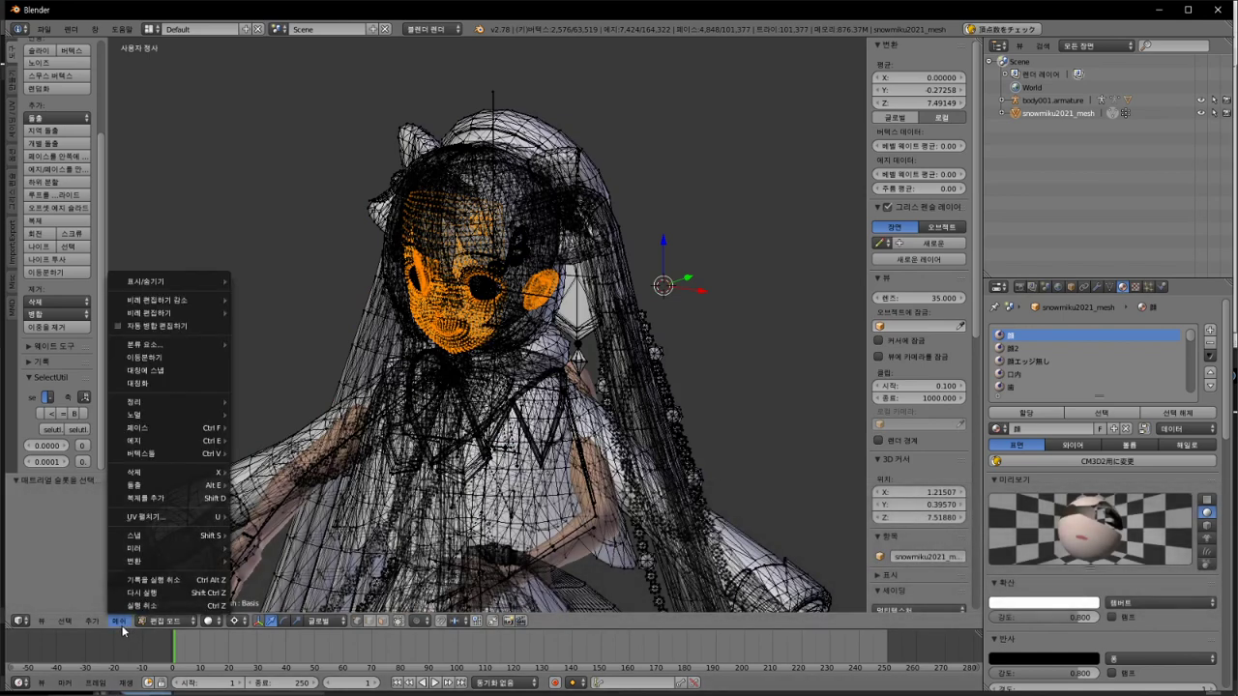
pyautogui.click(135, 626)
pyautogui.click(120, 628)
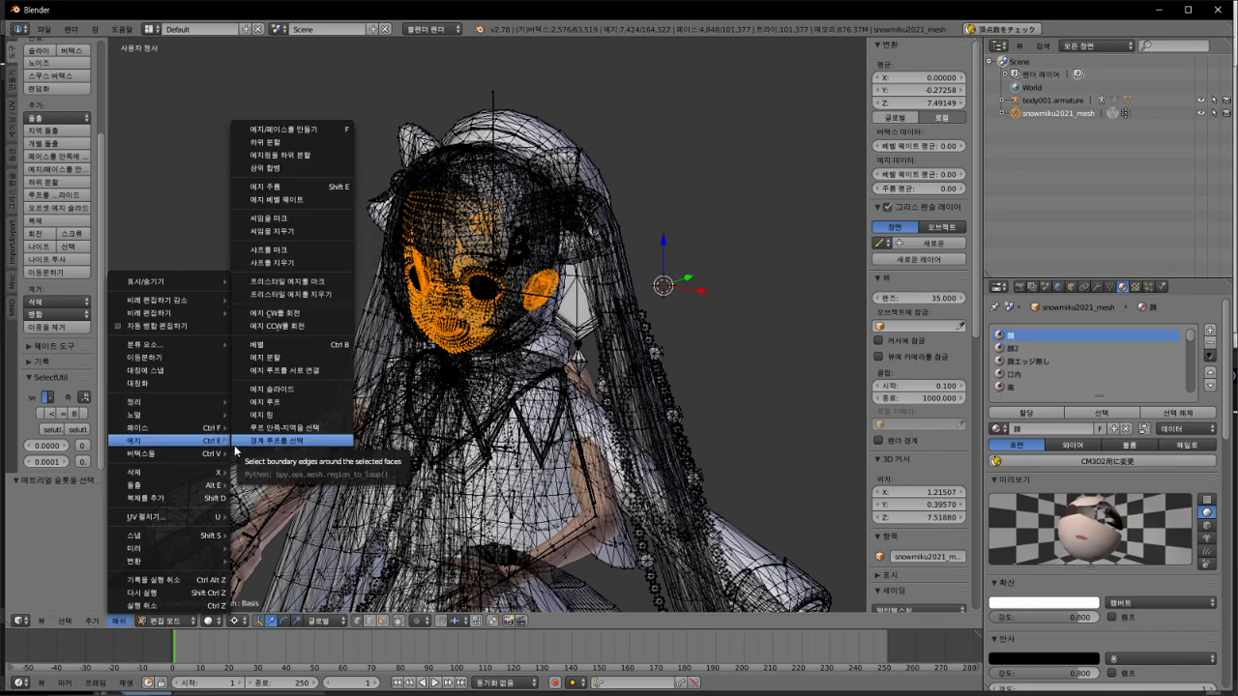
pyautogui.moveTo(319, 256)
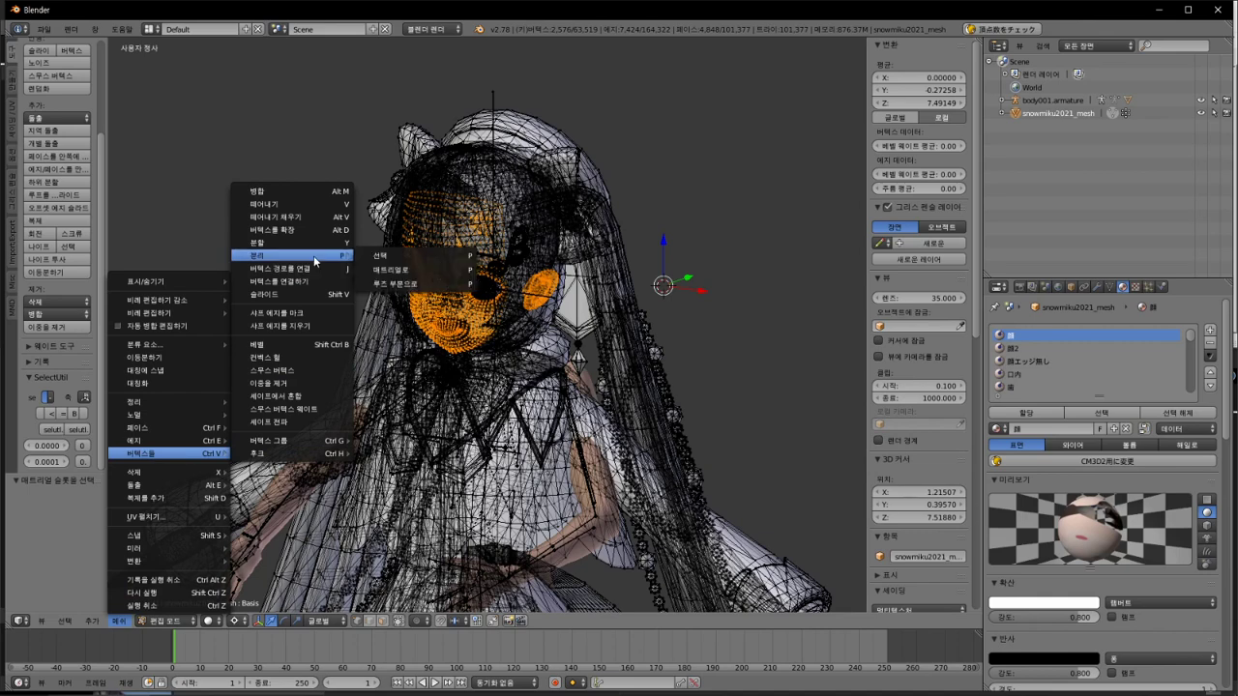
pyautogui.click(408, 256)
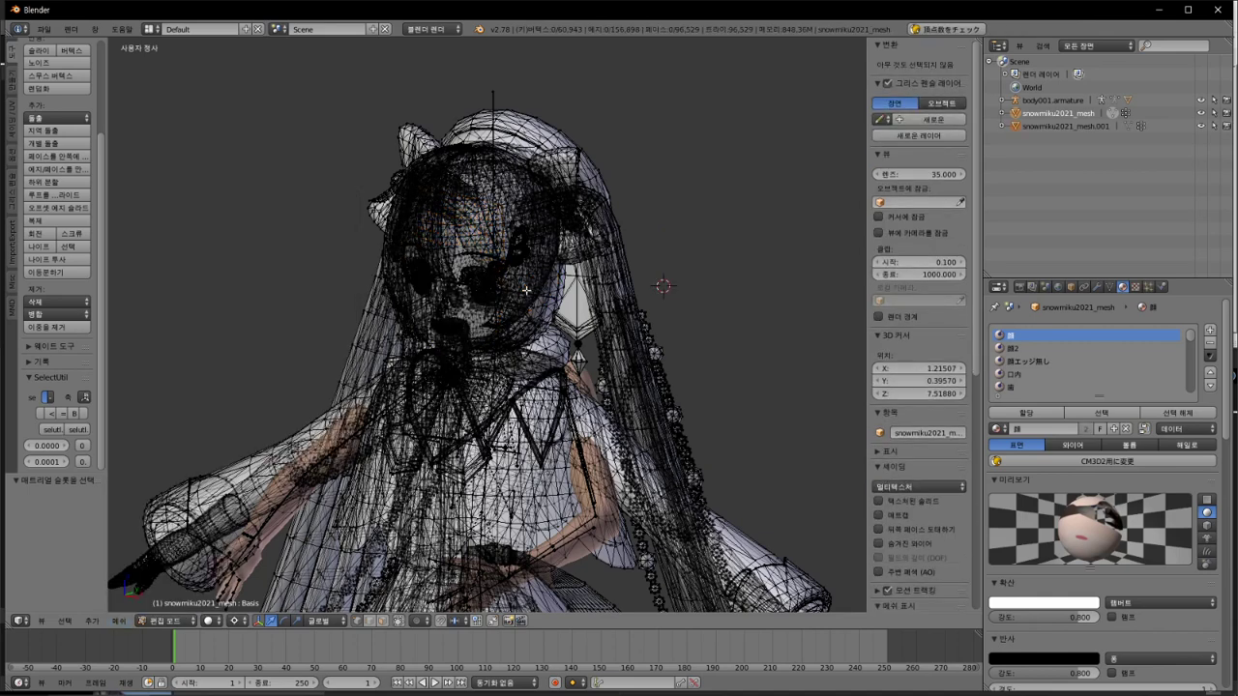
# Step: Return to Object Mode and rename the separated face object as snowmiku2021_mesh.head
pyautogui.press('Tab')
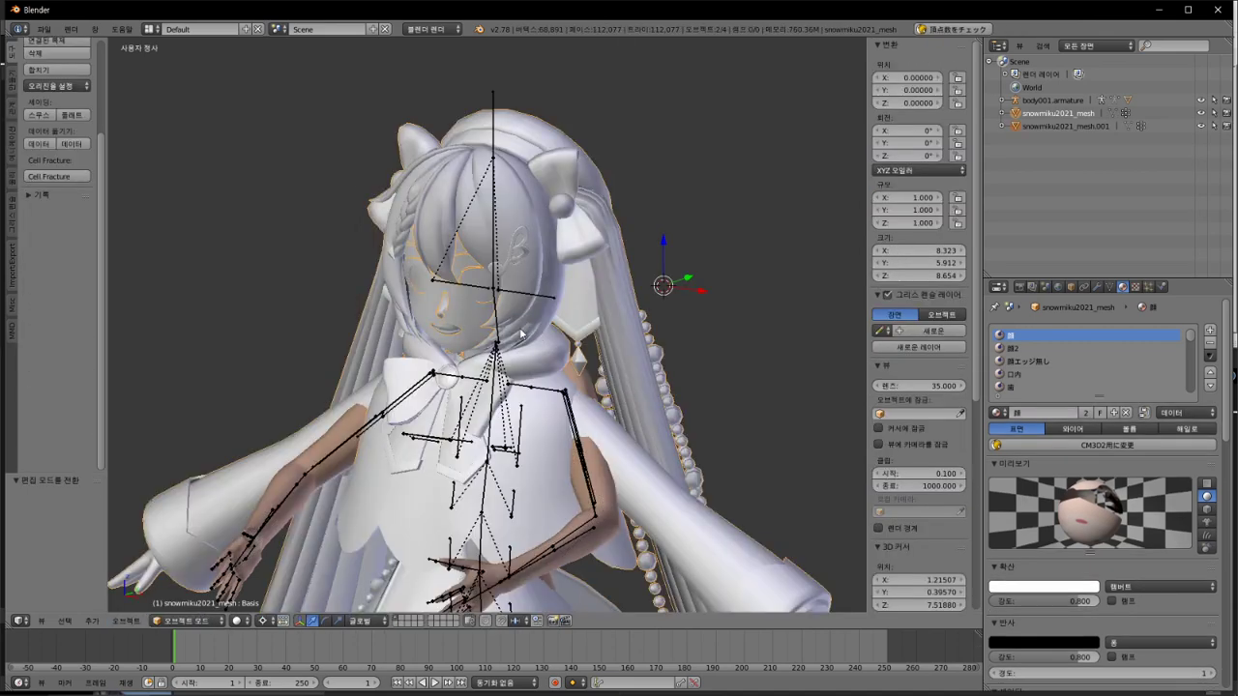
pyautogui.click(1051, 126)
pyautogui.doubleClick(1088, 126)
pyautogui.hotkey('ctrl', 'a')
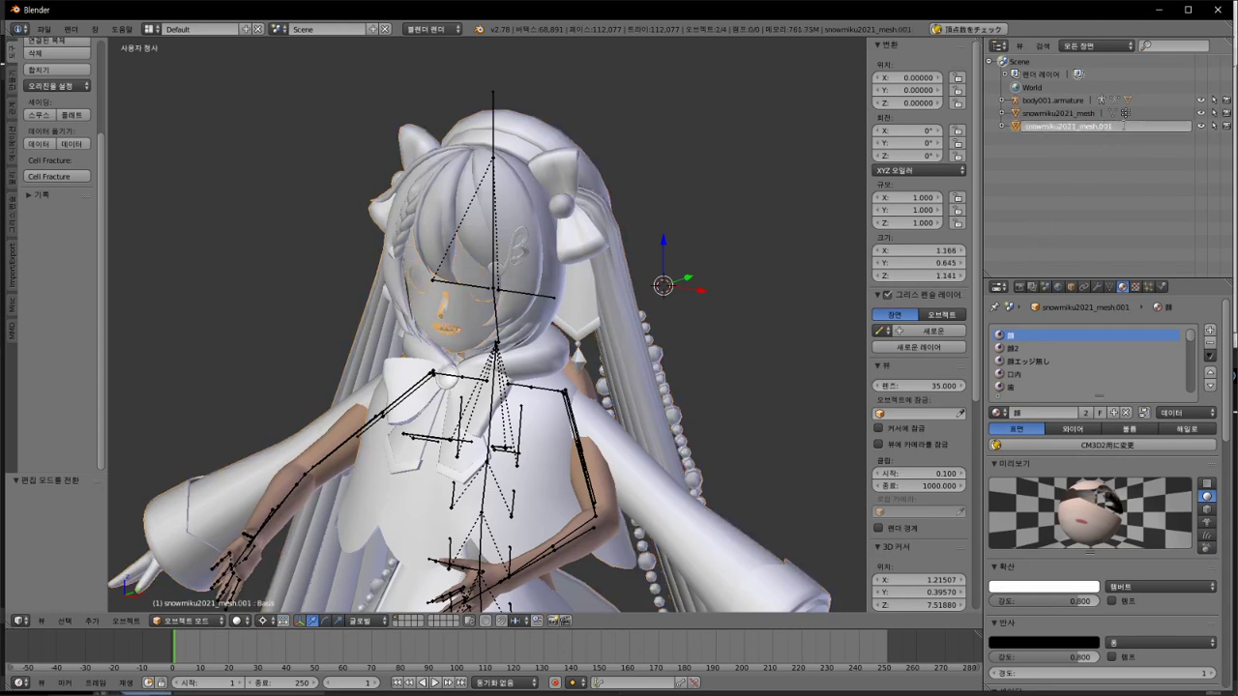
pyautogui.press('End')
pyautogui.press('BackSpace')
pyautogui.press('BackSpace')
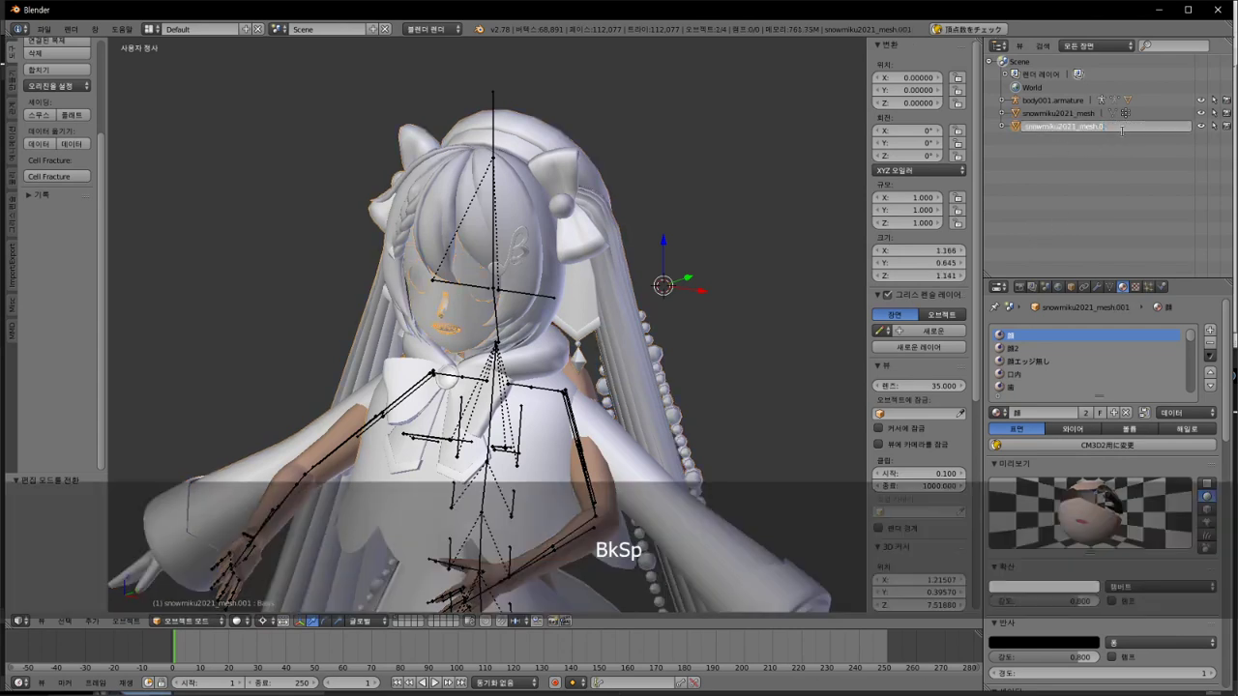
pyautogui.write('dar')
pyautogui.press('BackSpace')
pyautogui.write('ad')
pyautogui.write('h')
pyautogui.write('ead')
pyautogui.press('Return')
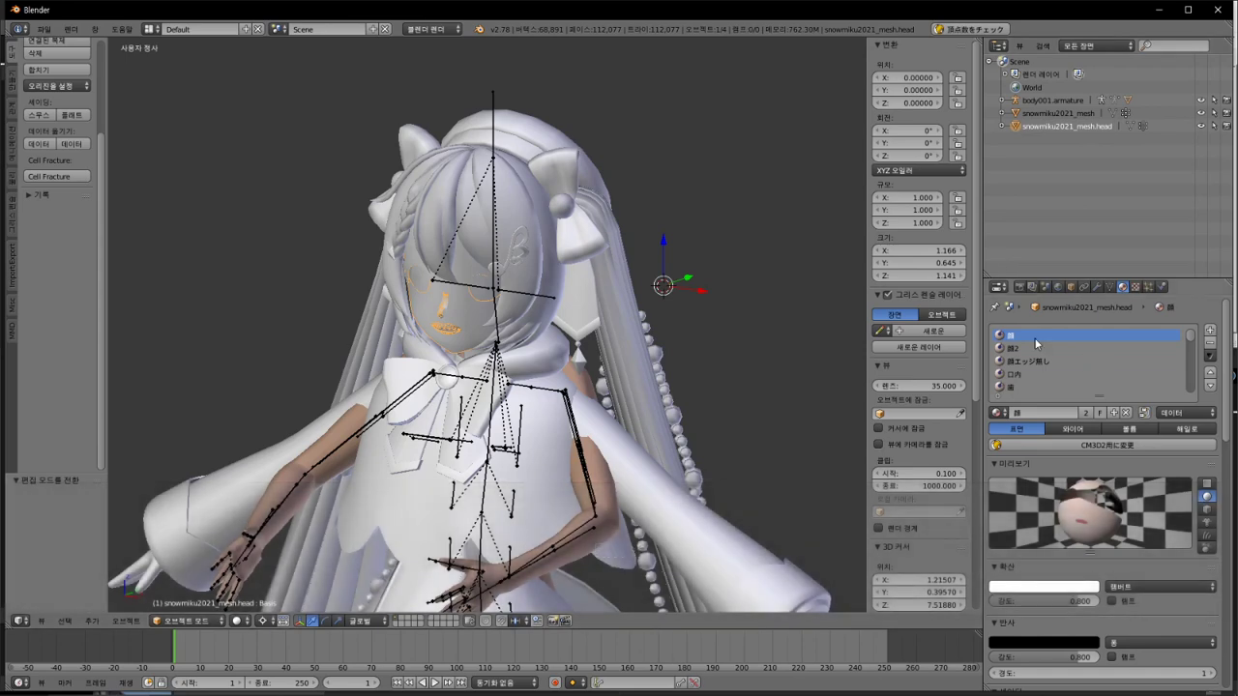
# Step: Open snowmiku2021_mesh in Edit Mode and select the geometry assigned to the 顔2 material
pyautogui.rightClick(630, 342)
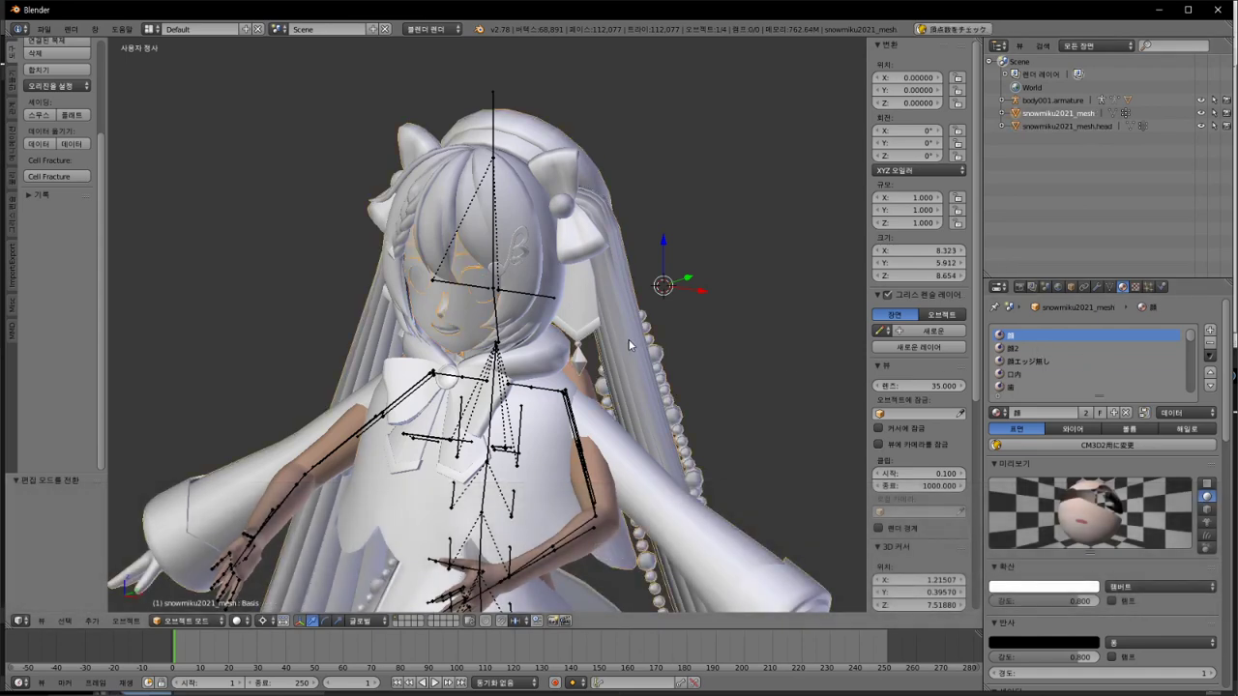
pyautogui.press('Tab')
pyautogui.click(1109, 413)
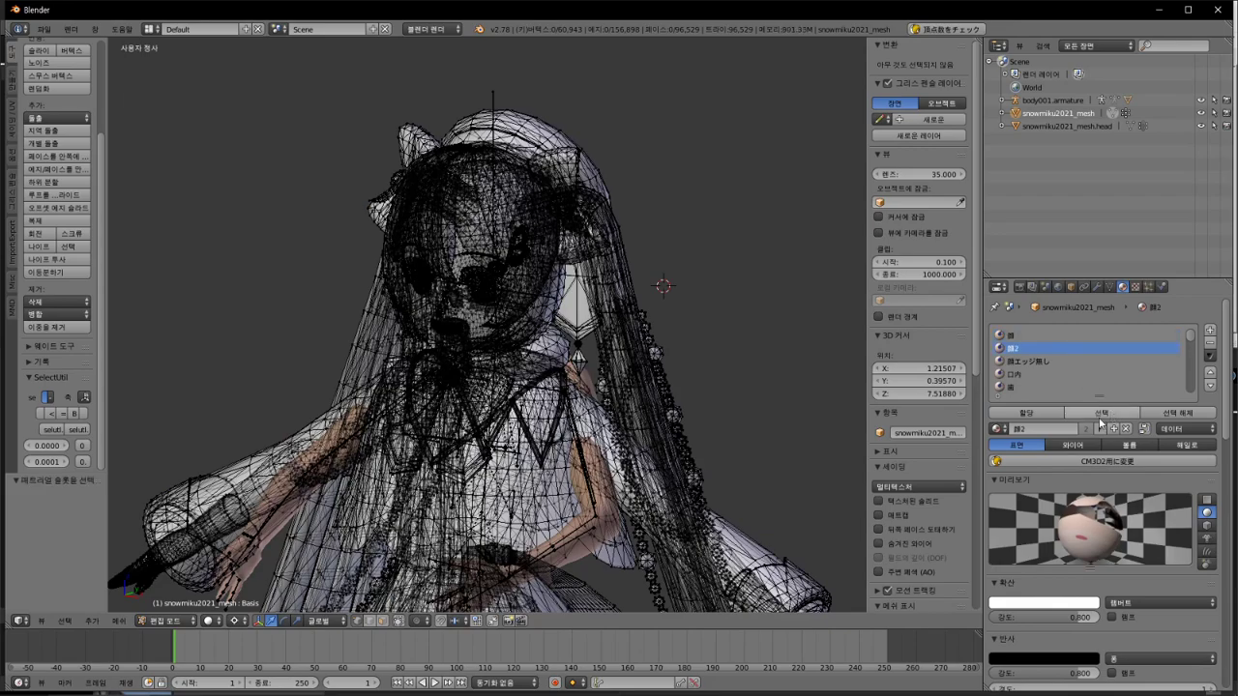
pyautogui.click(1102, 413)
# Step: Separate the selected 顔2 geometry into its own object, then return to Object Mode with snowmiku2021_mesh selected
pyautogui.scroll(-6, 690, 401)
pyautogui.scroll(8, 677, 403)
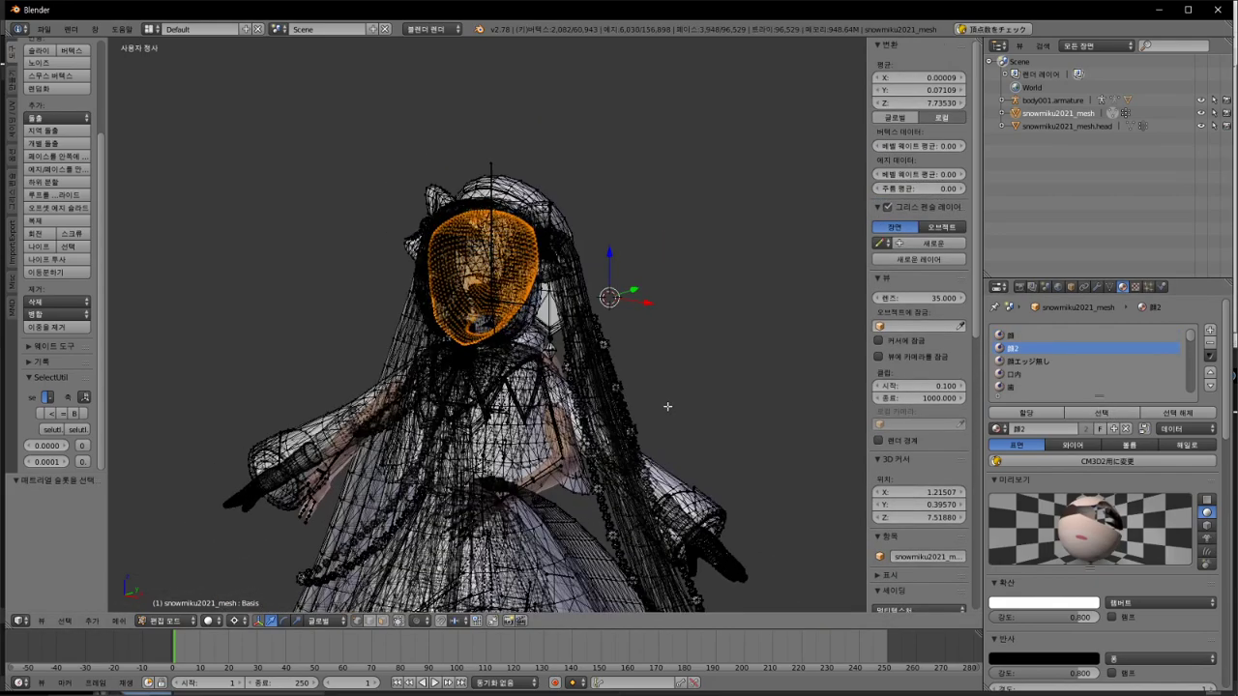
pyautogui.keyDown('shift'); pyautogui.moveTo(586, 354); pyautogui.dragTo(580, 396, button='middle'); pyautogui.keyUp('shift')
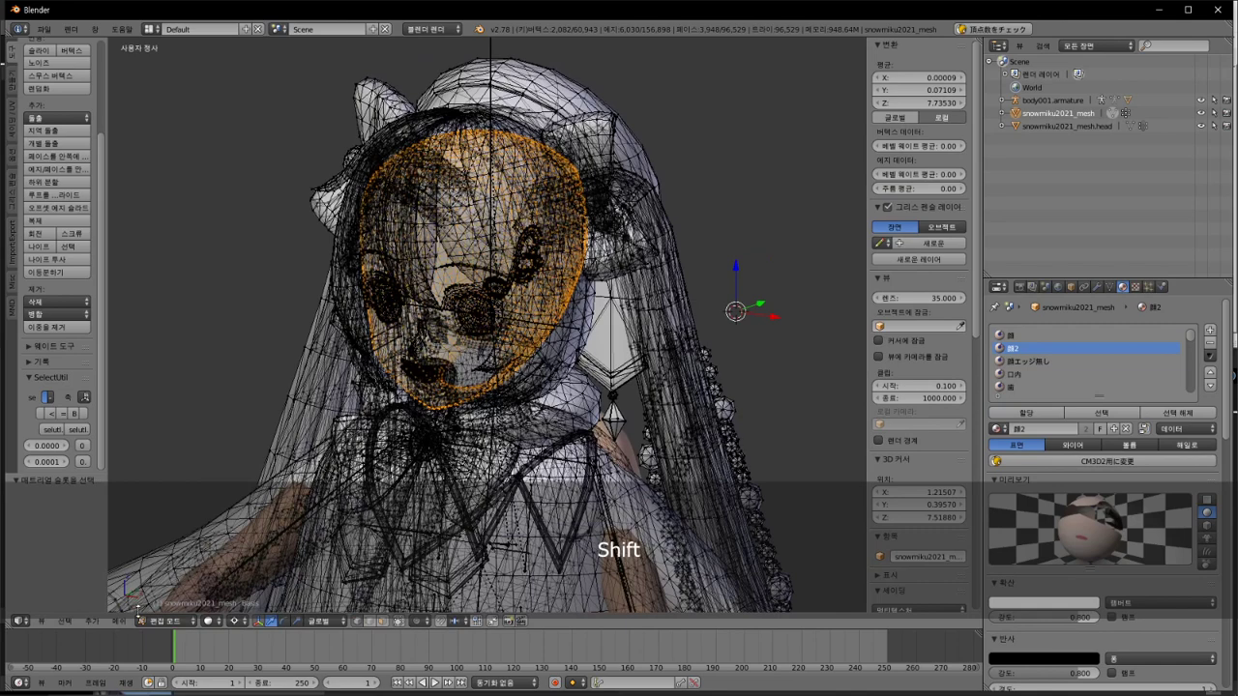
pyautogui.click(126, 625)
pyautogui.moveTo(175, 418)
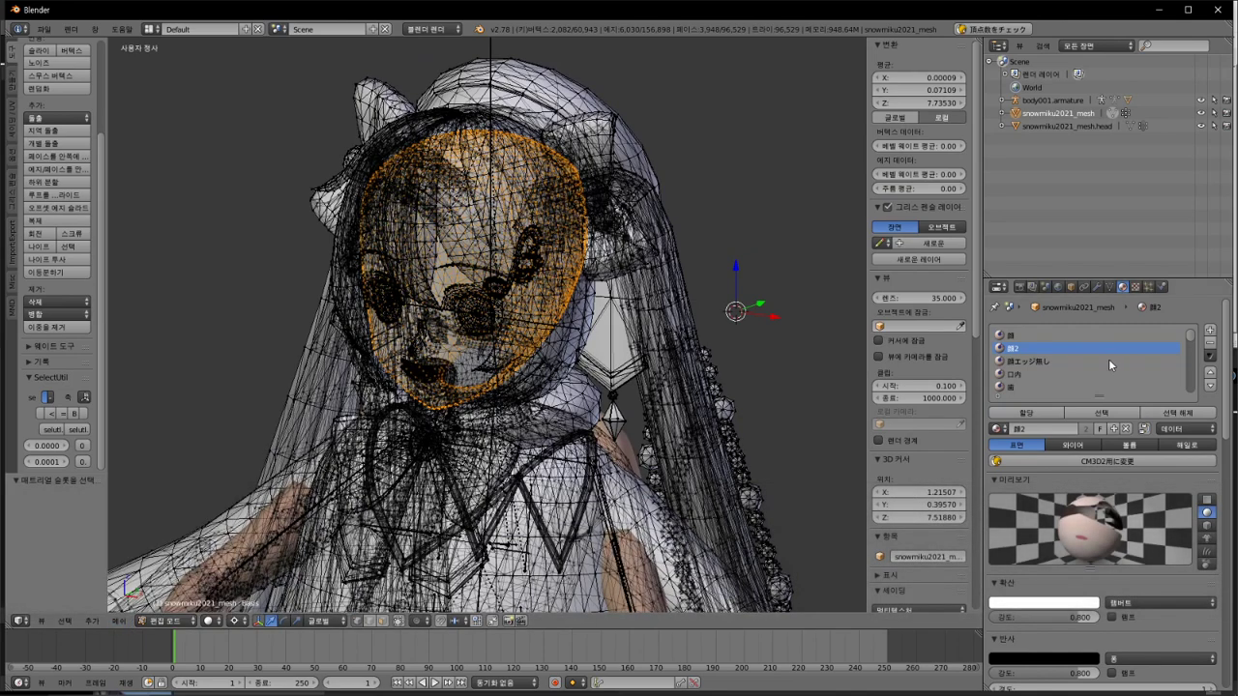
pyautogui.click(120, 622)
pyautogui.moveTo(169, 453)
pyautogui.moveTo(291, 255)
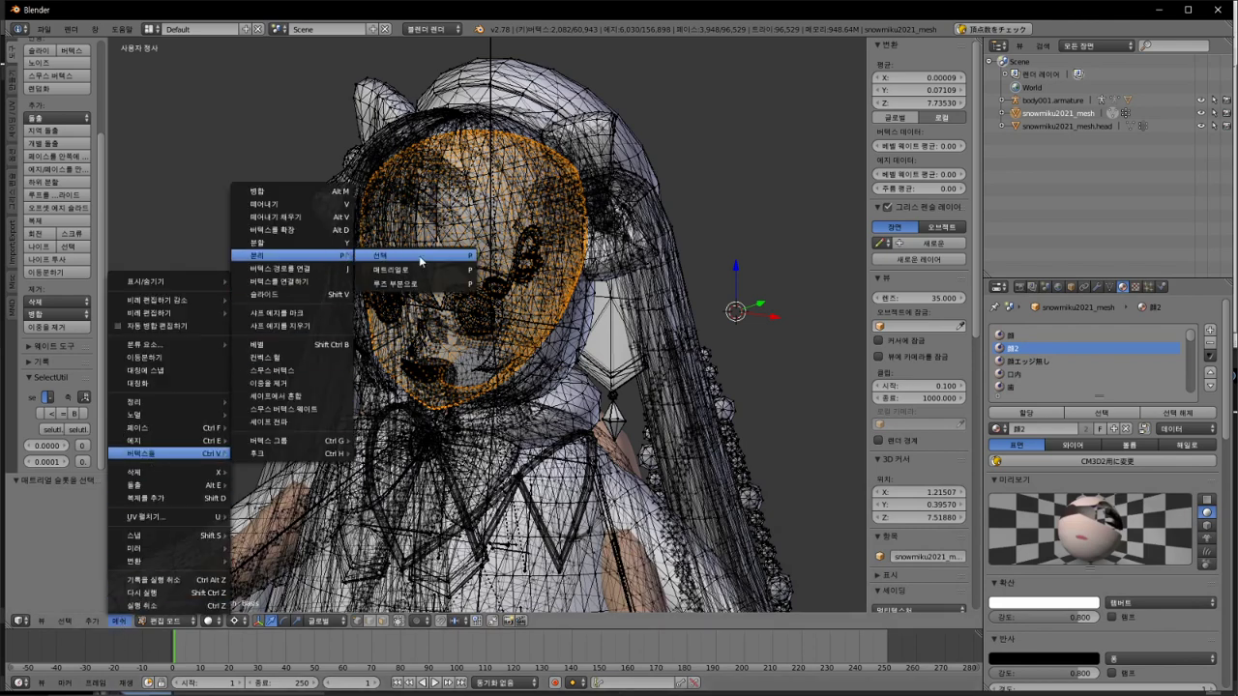
pyautogui.click(420, 257)
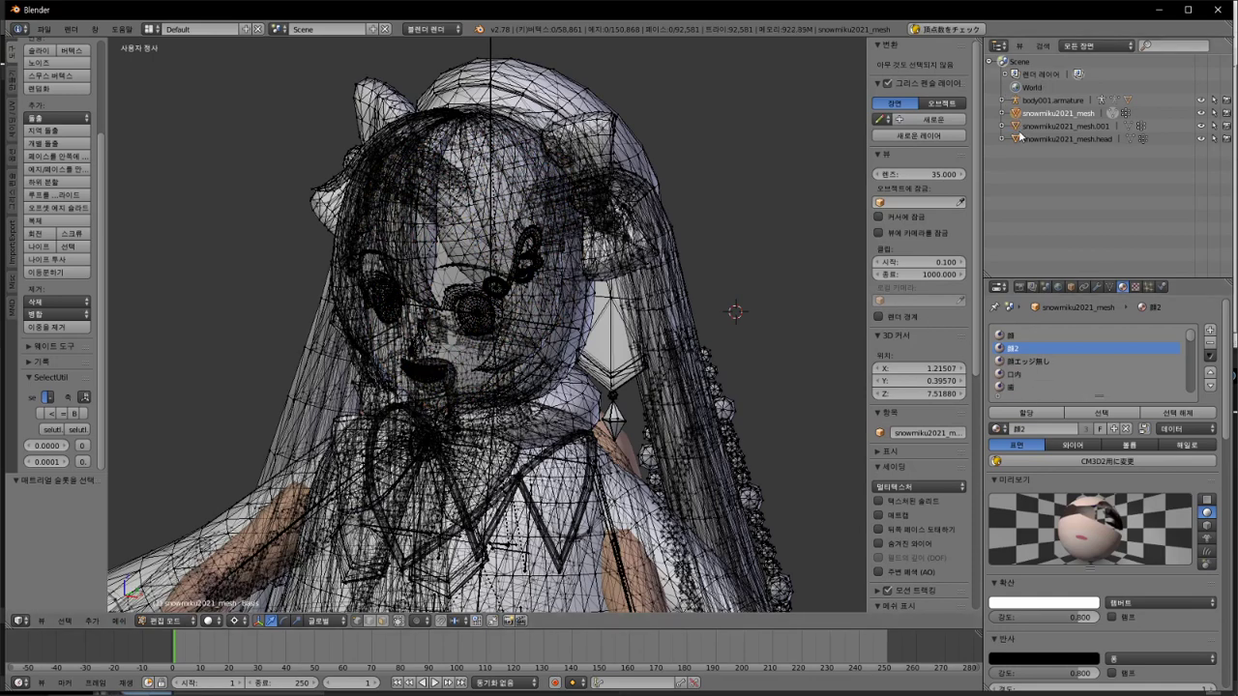
pyautogui.click(1021, 138)
pyautogui.click(1022, 115)
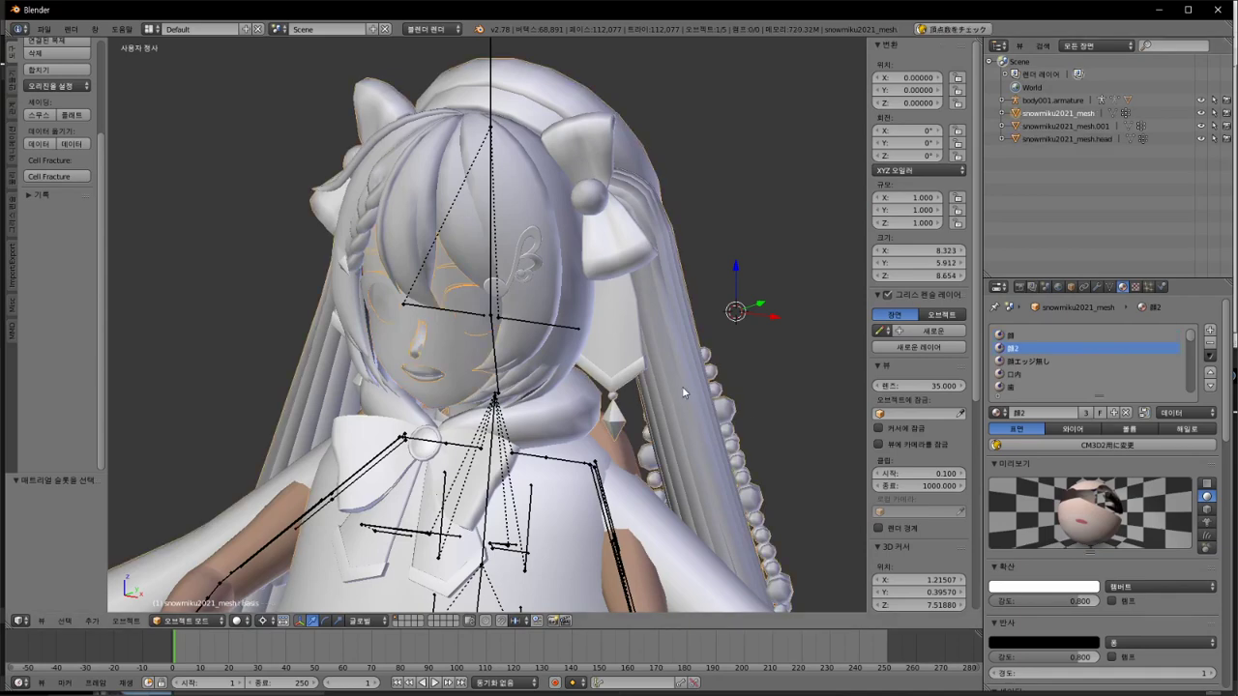
# Step: Open snowmiku2021_mesh in Edit Mode and select the geometry assigned to the 顔2 and 顔エッジ無し materials
pyautogui.press('Tab')
pyautogui.click(1093, 336)
pyautogui.click(1101, 413)
pyautogui.click(1074, 349)
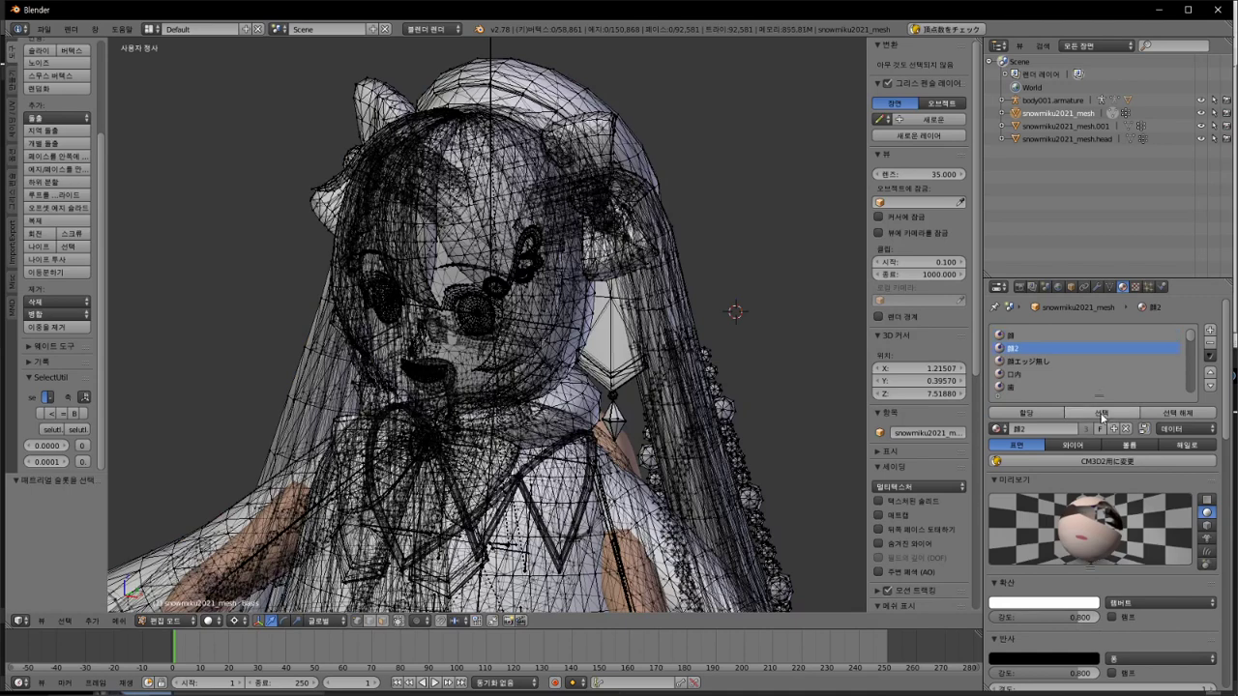
pyautogui.click(1057, 360)
pyautogui.click(1100, 414)
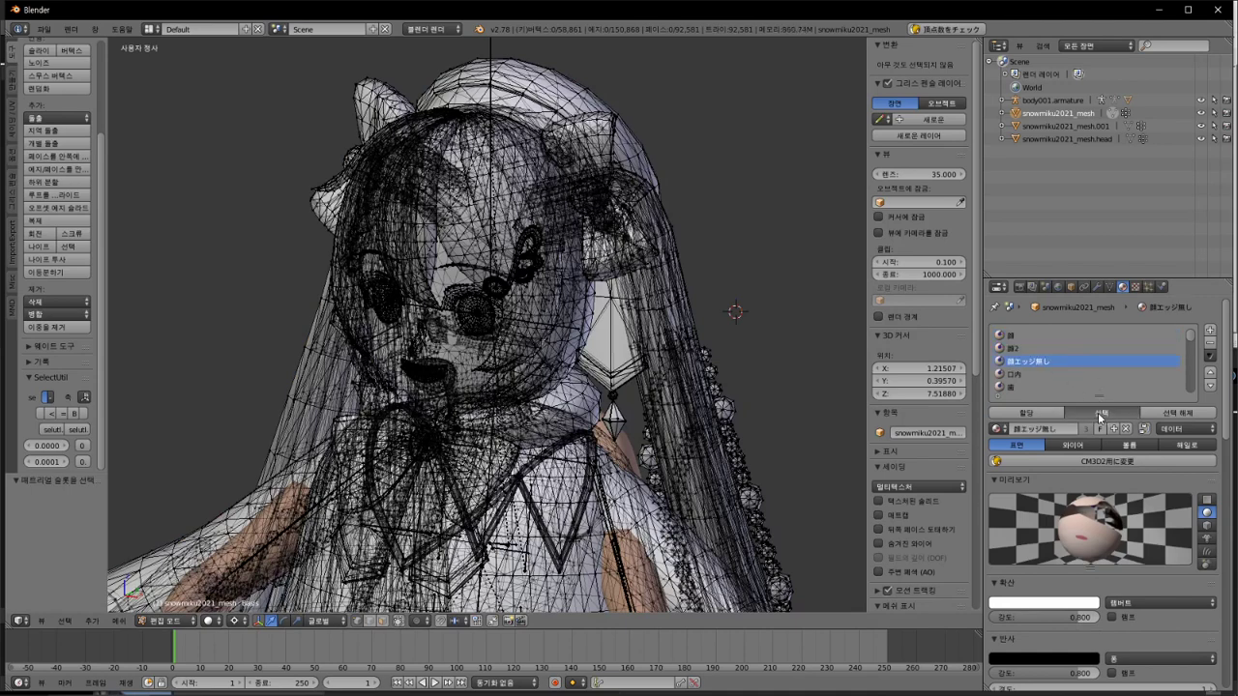
# Step: Add the geometry of the 口内, 歯 and 白目 materials to the selection
pyautogui.click(1058, 374)
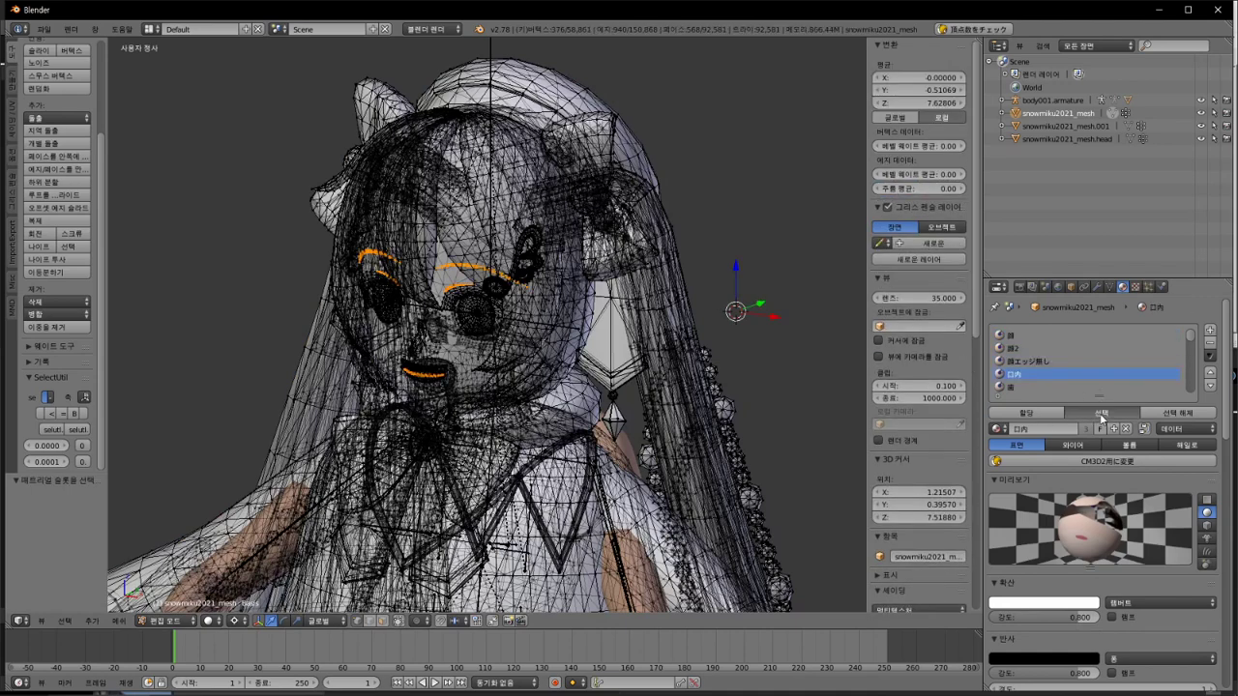
pyautogui.click(1100, 414)
pyautogui.click(1099, 413)
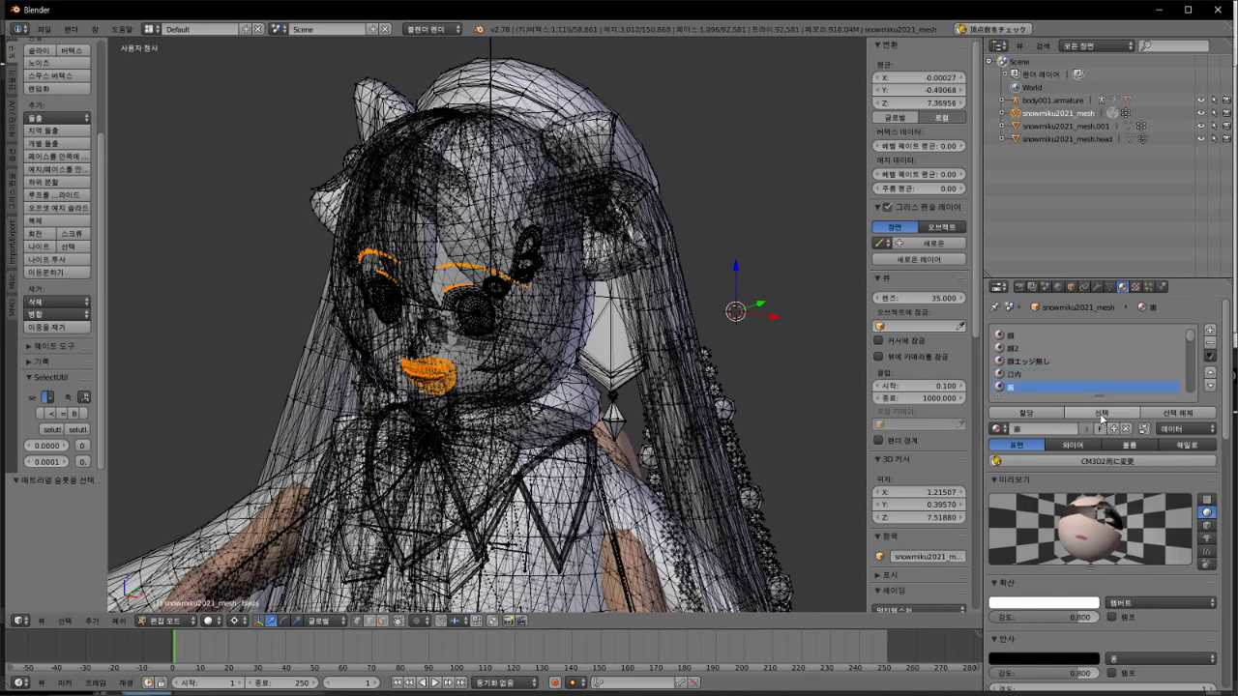
pyautogui.scroll(-1, 1099, 359)
pyautogui.click(1033, 387)
pyautogui.click(1089, 414)
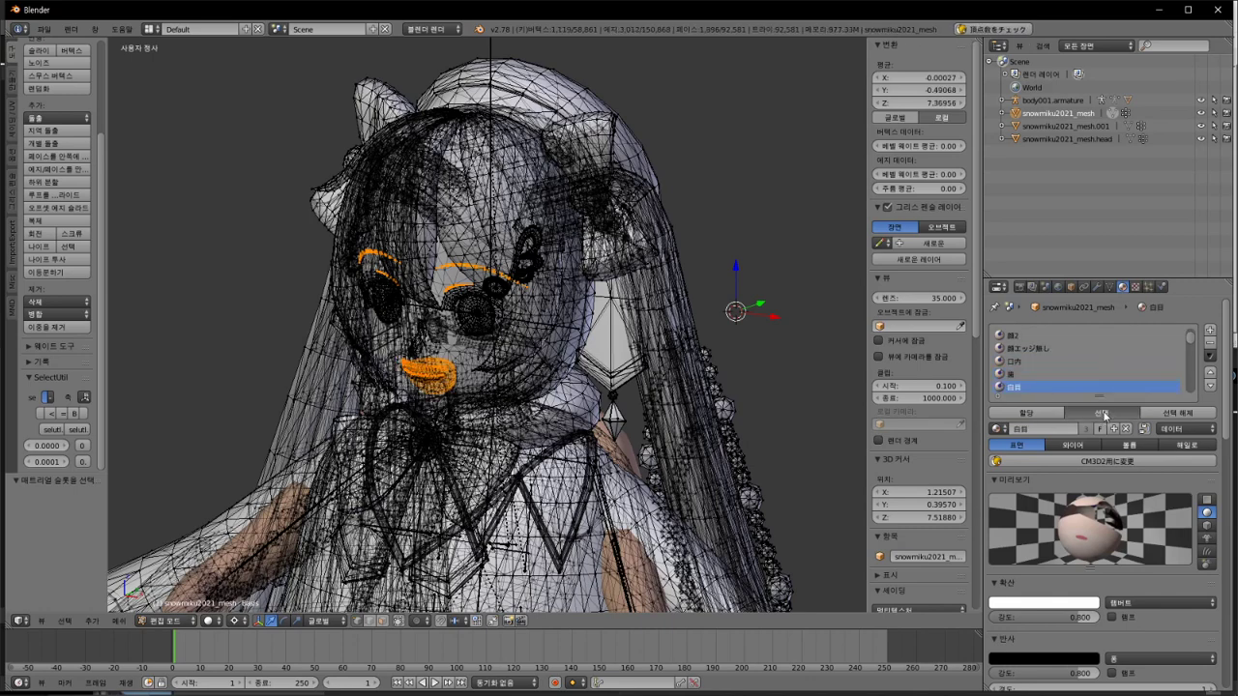
# Step: Extend the selection with the geometry of the 黒目, ハイライト and 体 materials
pyautogui.scroll(-1, 1073, 354)
pyautogui.click(1054, 387)
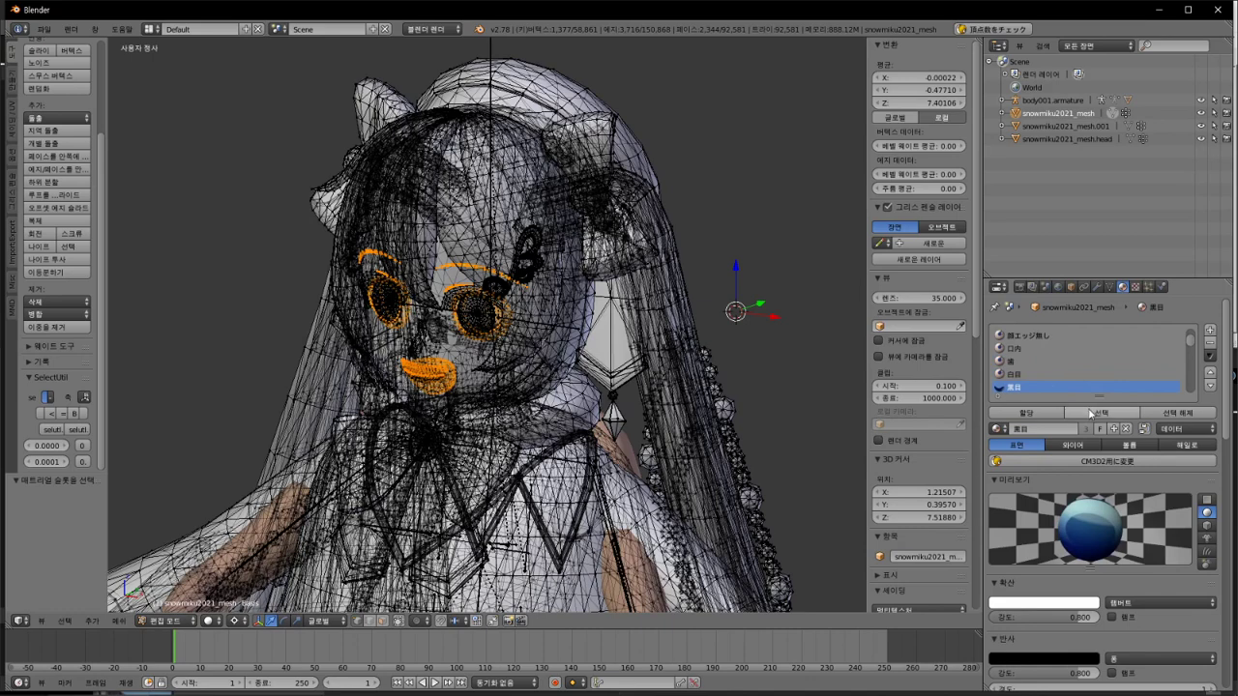
pyautogui.click(1089, 414)
pyautogui.scroll(-1, 1080, 357)
pyautogui.click(1064, 375)
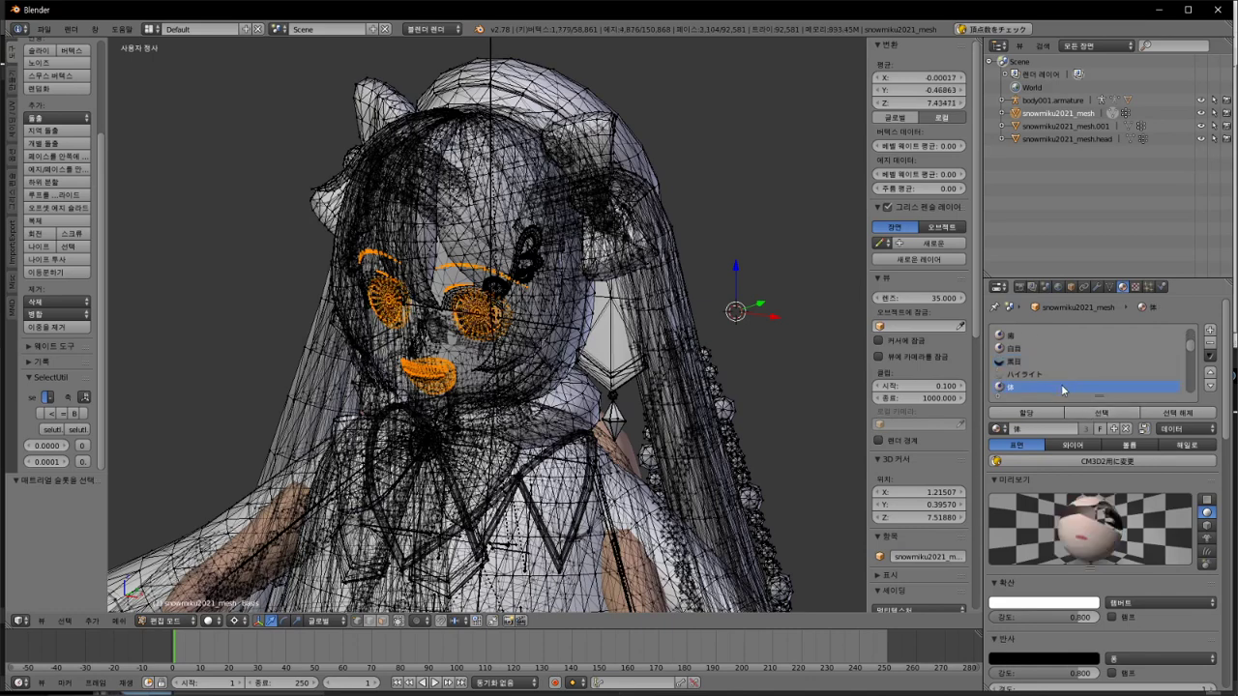
pyautogui.click(1099, 414)
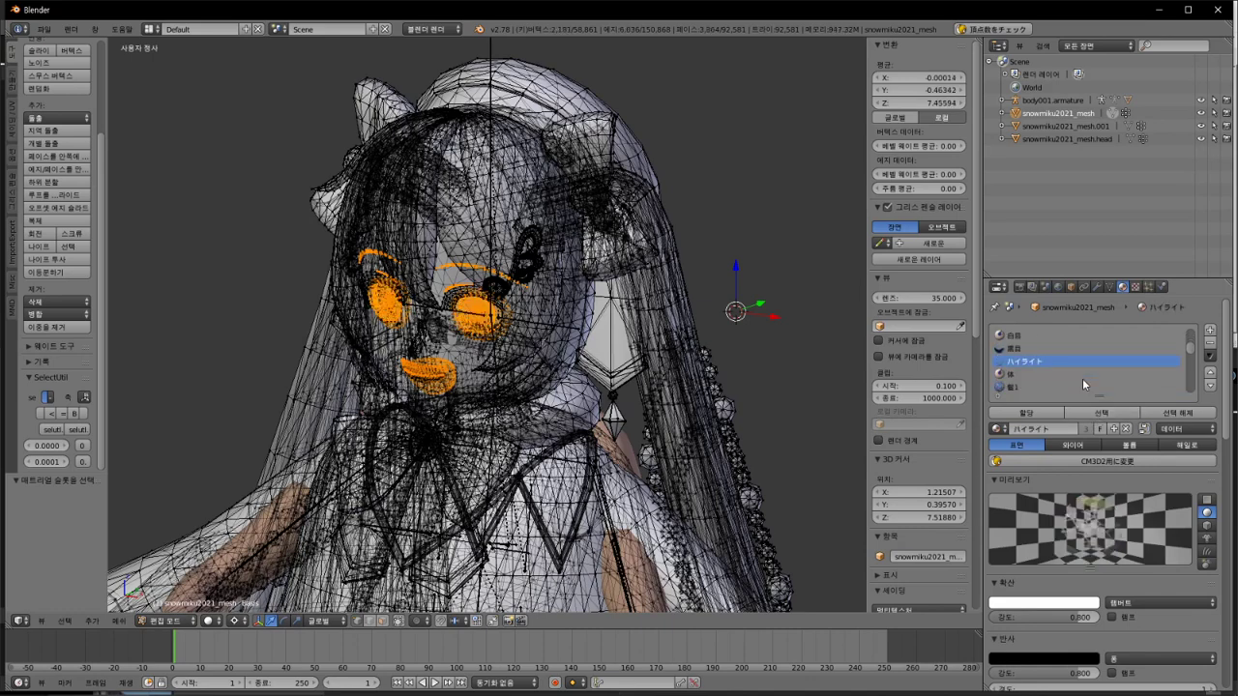
pyautogui.click(1099, 413)
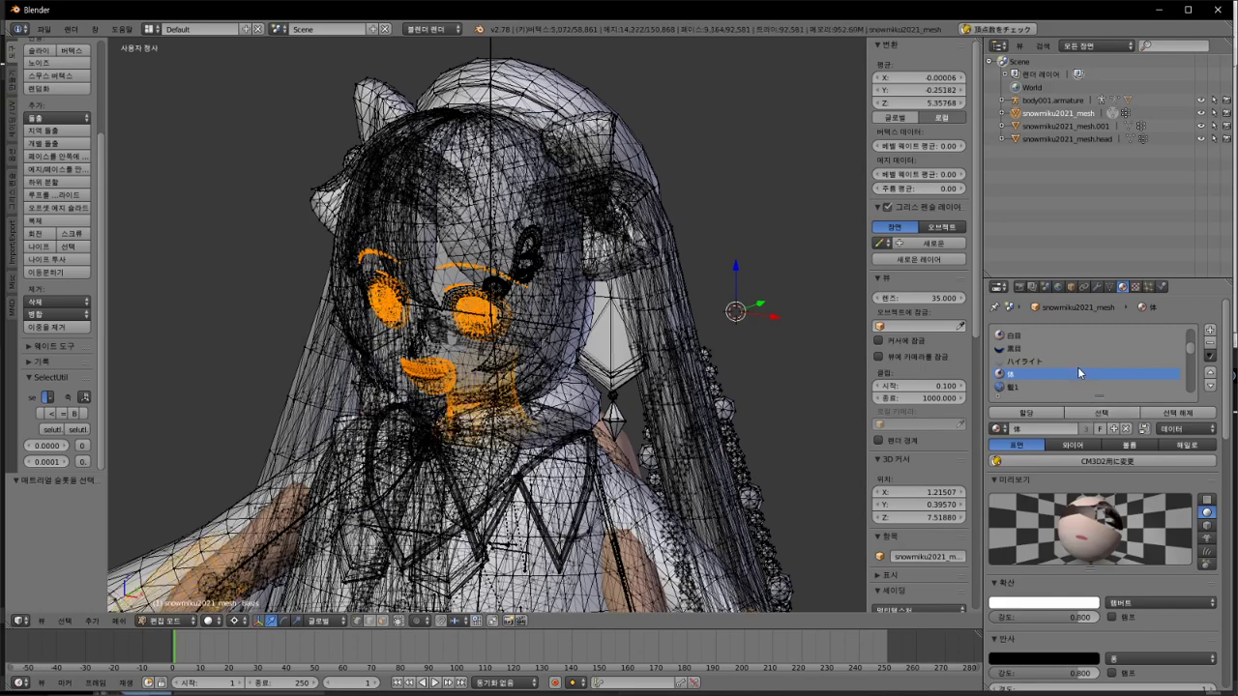
# Step: Examine the selected skin areas and compare them with the Snow Miku picture on the piapro page in Chrome, closing its download dialog
pyautogui.scroll(-4, 483, 320)
pyautogui.scroll(2, 484, 319)
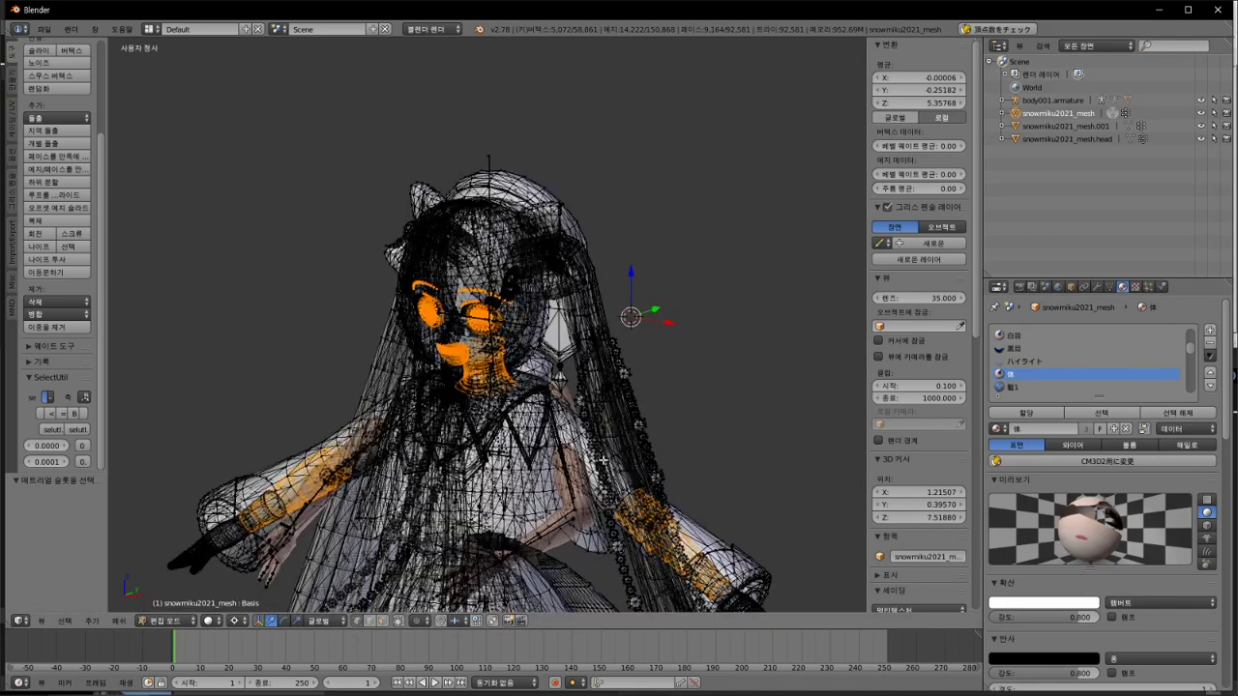
pyautogui.keyDown('shift'); pyautogui.moveTo(484, 387); pyautogui.dragTo(450, 216, button='middle'); pyautogui.keyUp('shift')
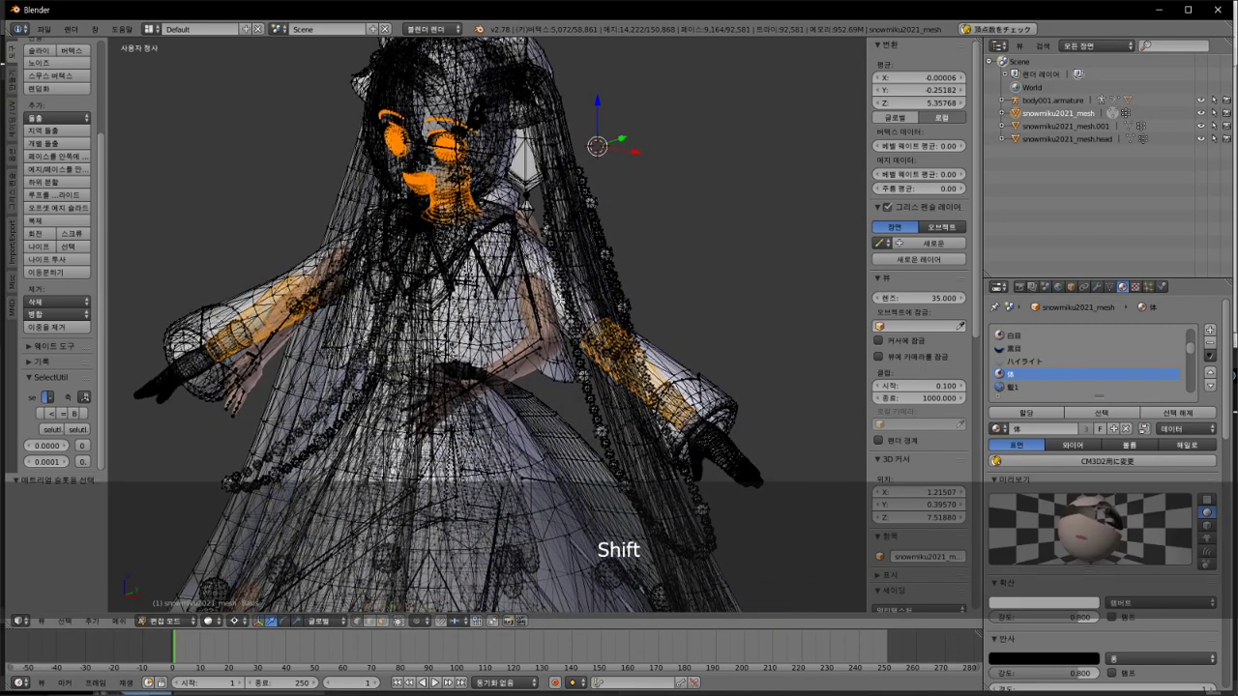
pyautogui.click(96, 666)
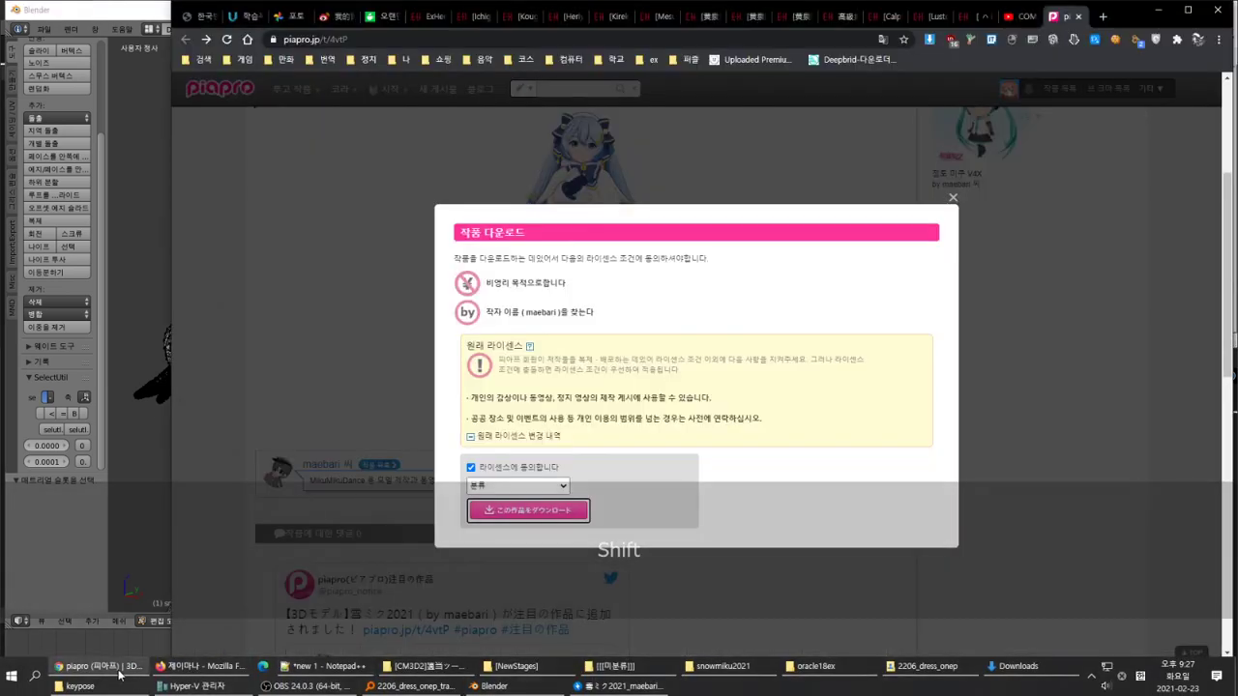
pyautogui.click(953, 198)
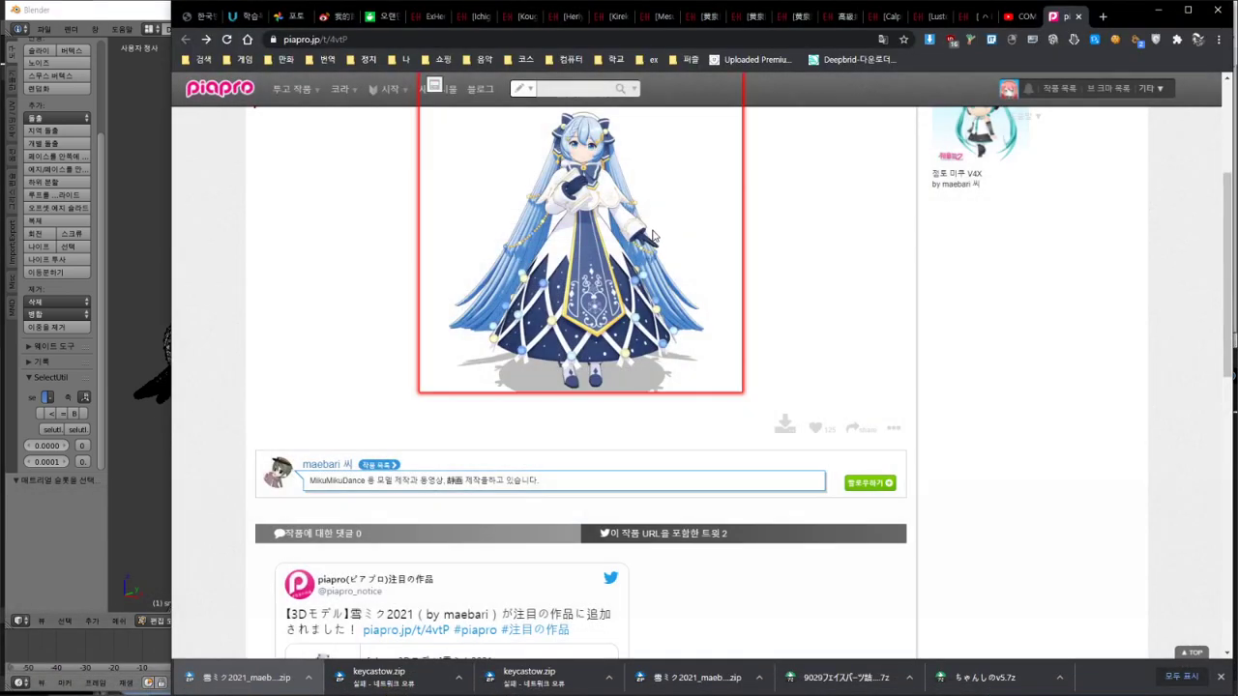
pyautogui.hotkey('alt', 'Tab')
# Step: Add the hair geometry of the 髪1 and 髪2 materials to the selection in Blender
pyautogui.moveTo(635, 249); pyautogui.dragTo(708, 295, button='middle')
pyautogui.click(1056, 383)
pyautogui.click(1111, 416)
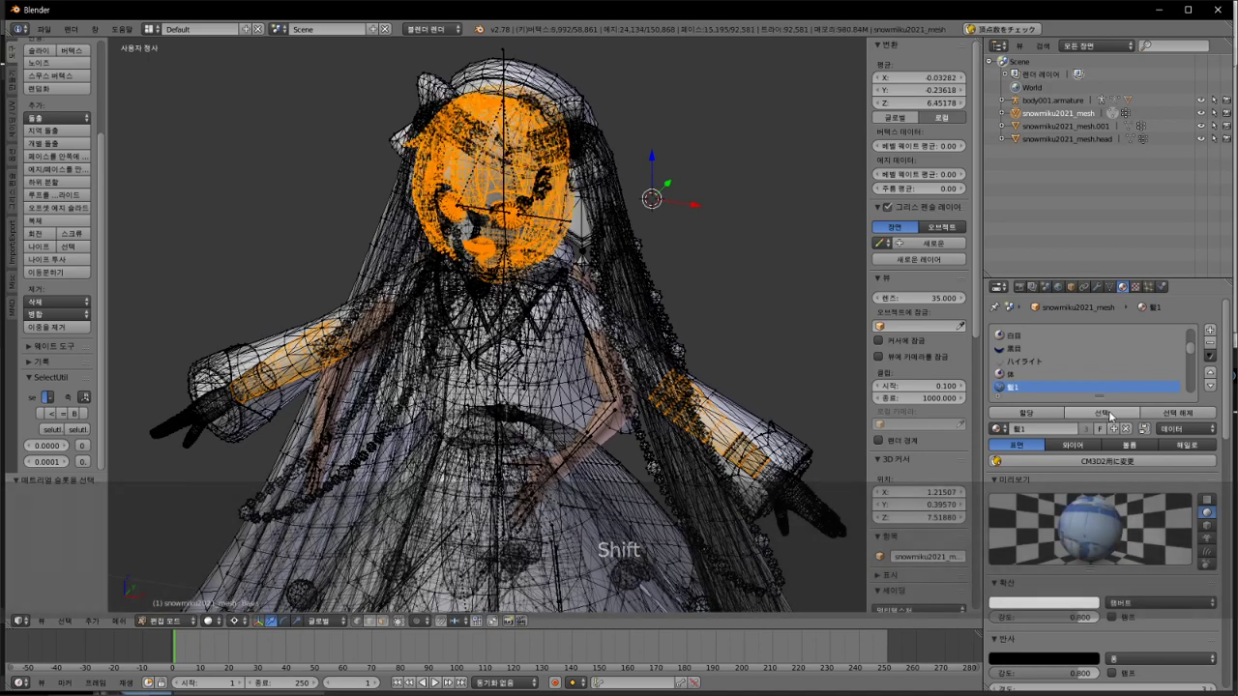
pyautogui.scroll(-1, 1053, 371)
pyautogui.click(1064, 388)
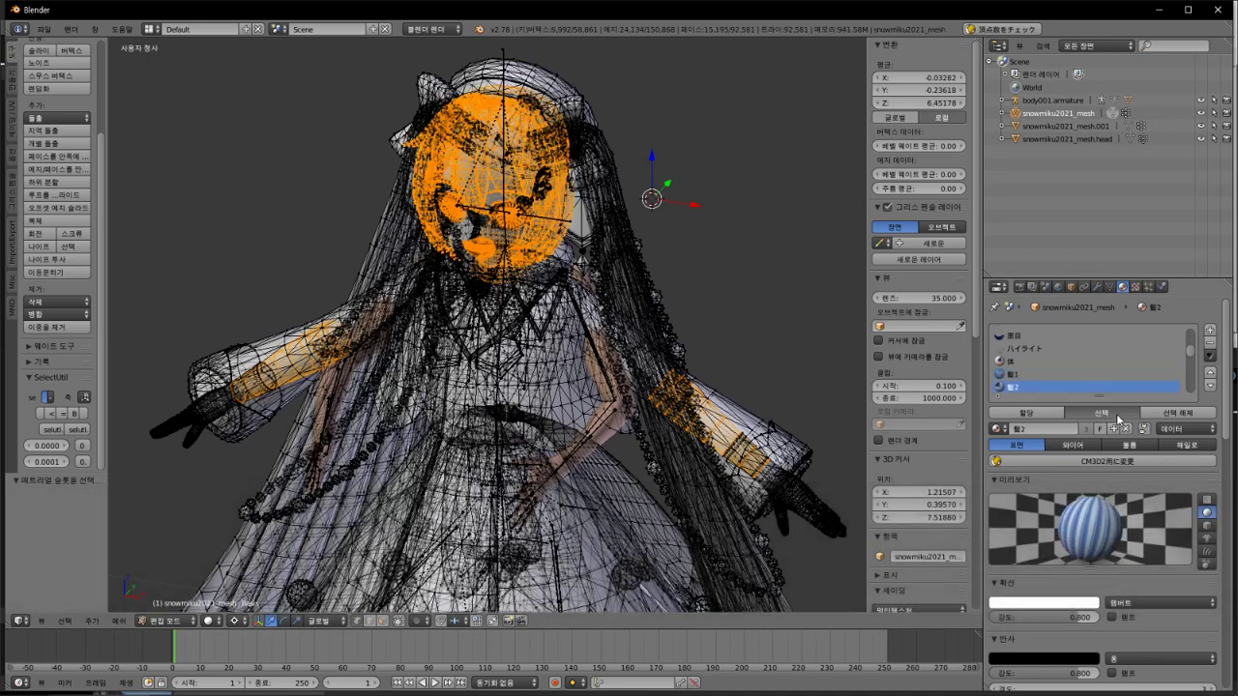
pyautogui.click(1116, 414)
# Step: Add the eyelash and expression geometry of the まつげ and 表情 materials to the selection
pyautogui.scroll(-2, 1054, 377)
pyautogui.click(1045, 374)
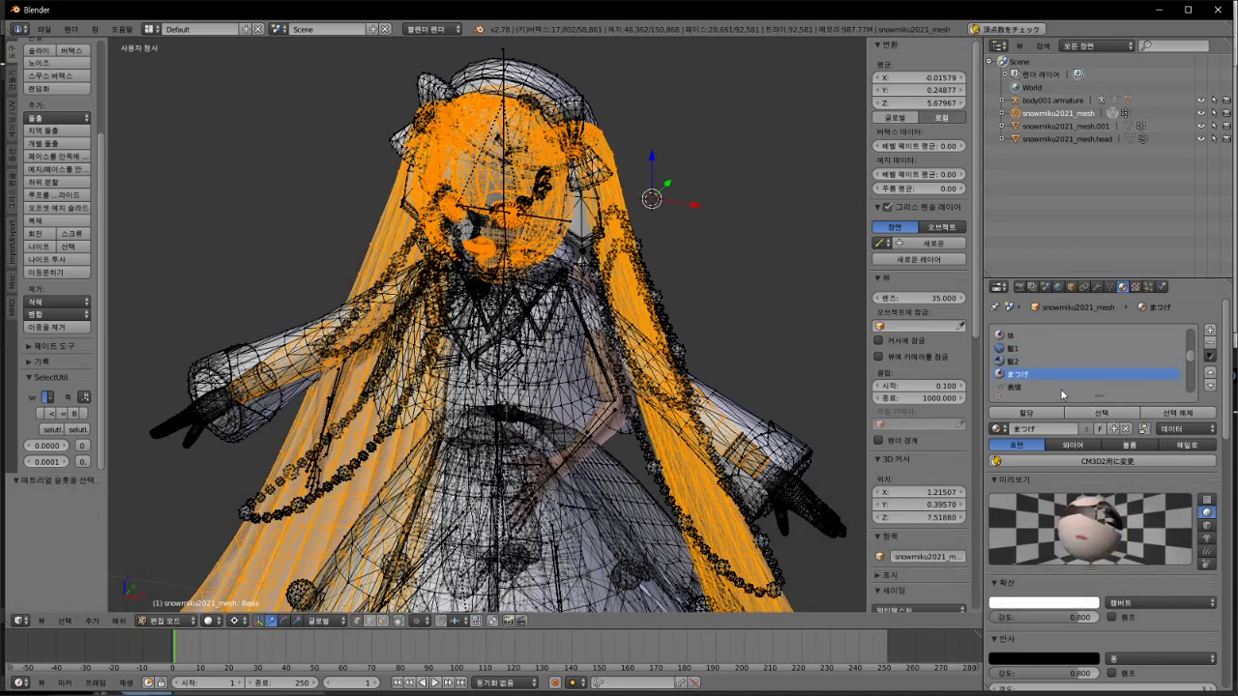
pyautogui.click(1102, 414)
pyautogui.scroll(-1, 1084, 374)
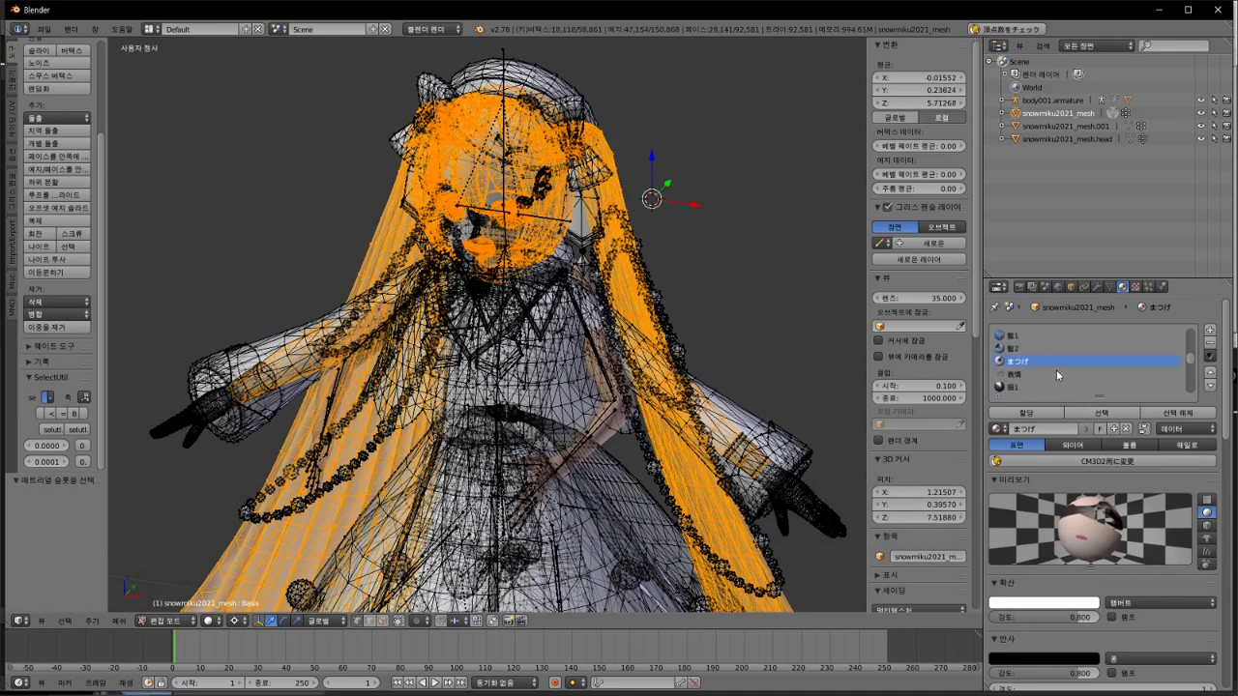
pyautogui.click(1057, 373)
pyautogui.click(1118, 414)
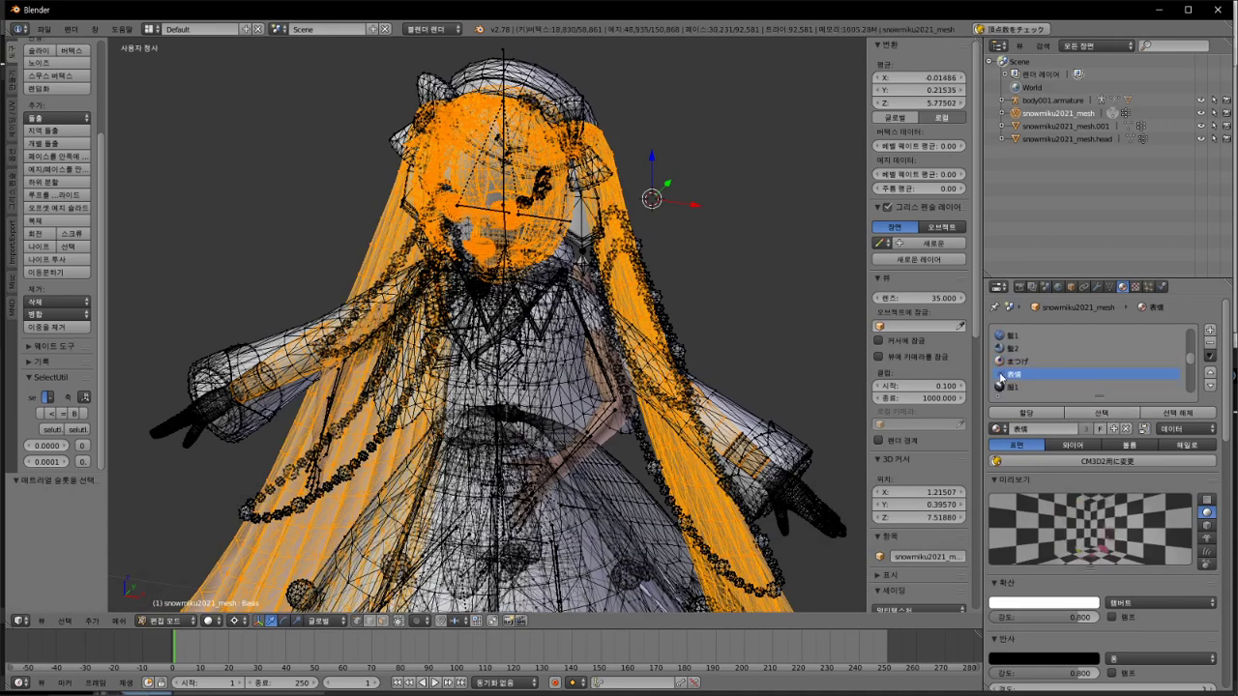
# Step: Try adding the geometry of the 服1 material to the selection, and undo that addition
pyautogui.click(1072, 387)
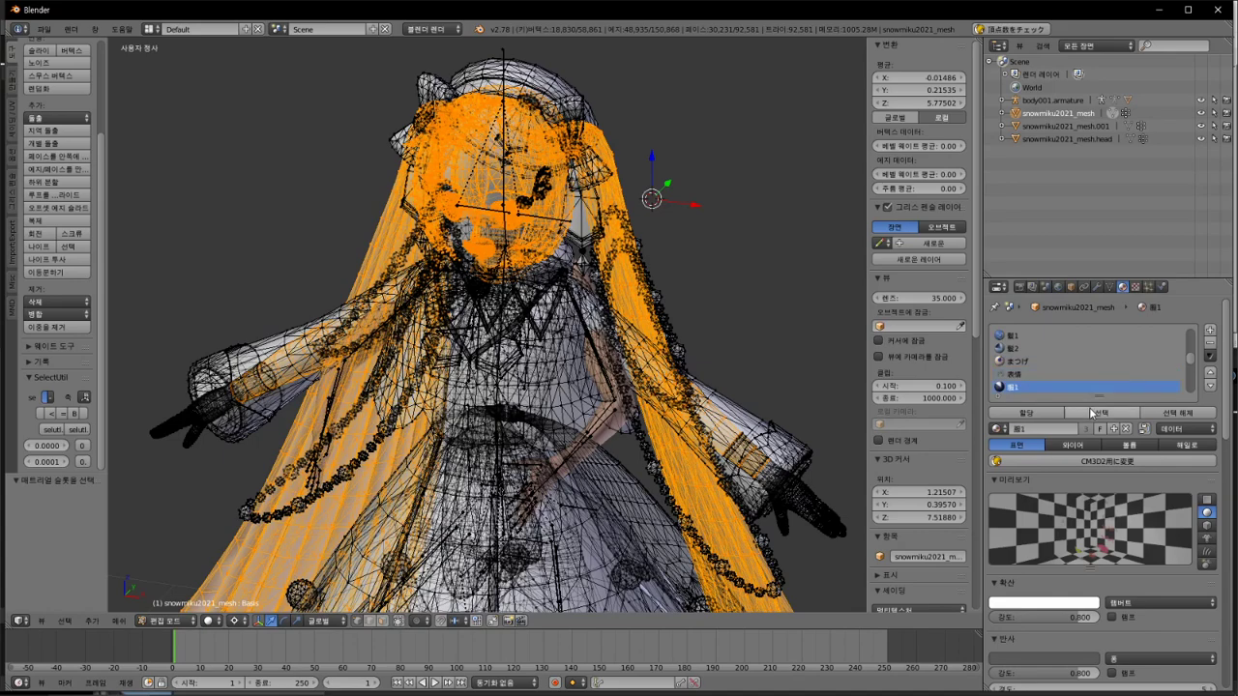
pyautogui.click(1091, 416)
pyautogui.scroll(-3, 400, 362)
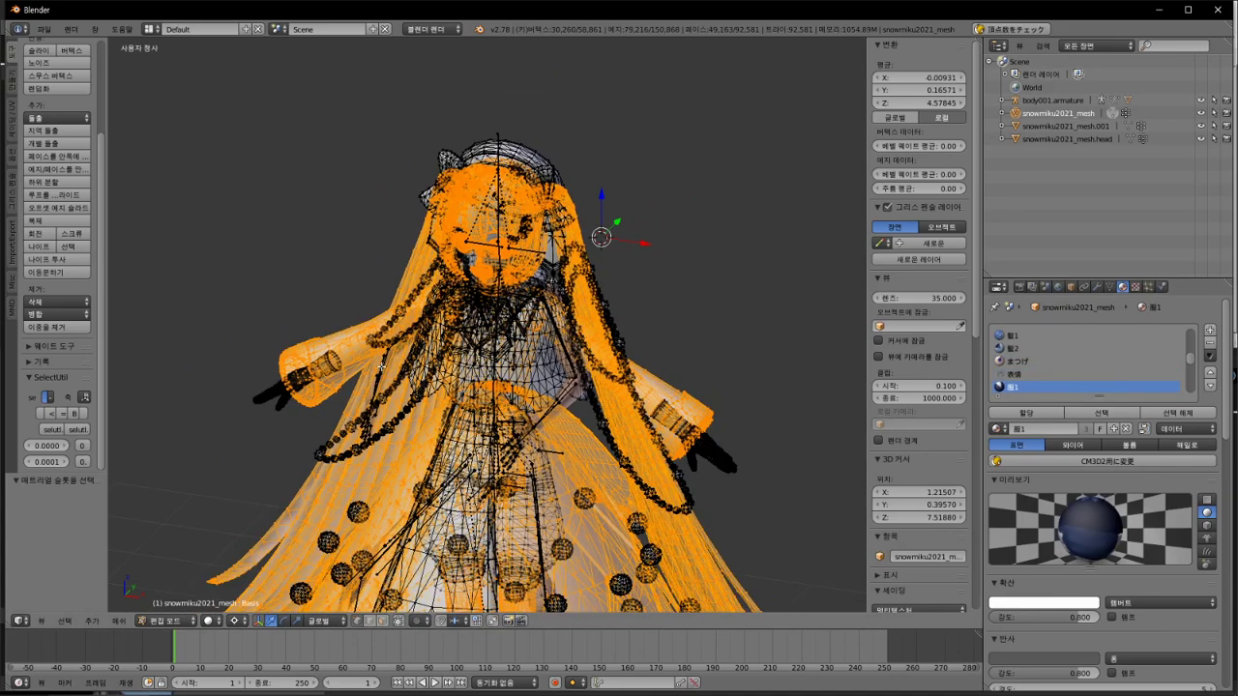
pyautogui.hotkey('ctrl', 'z')
pyautogui.scroll(2, 400, 362)
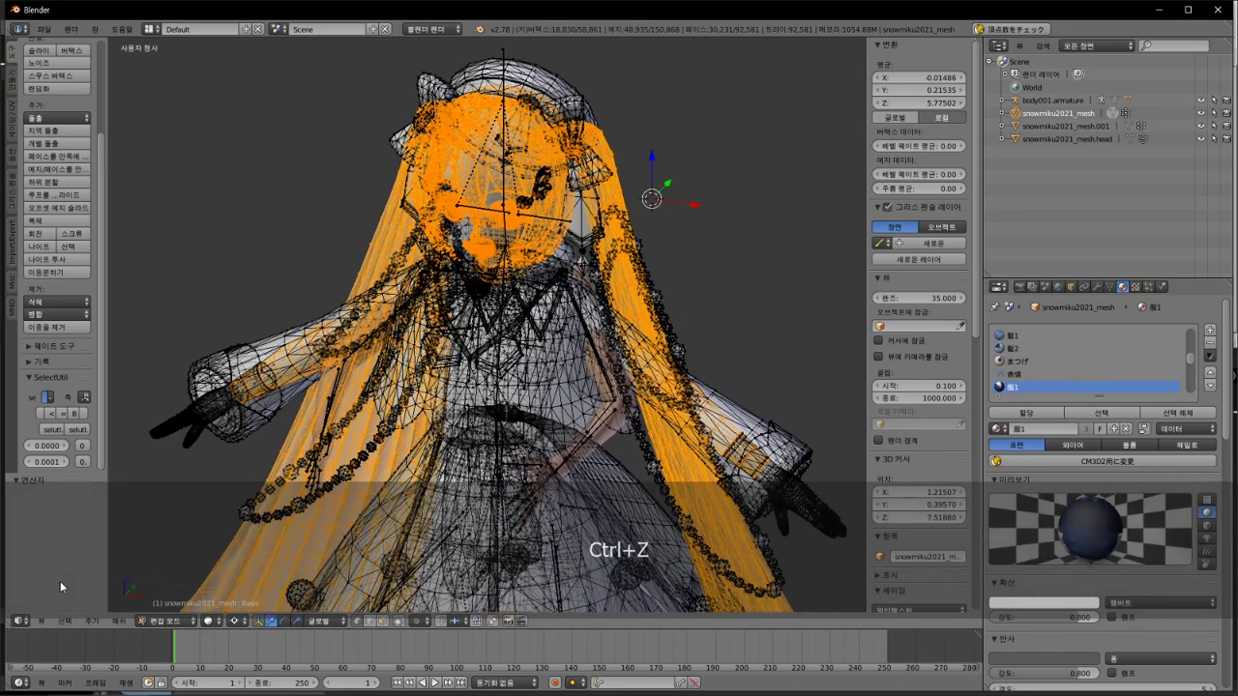
# Step: Separate the selected face, skin and hair geometry from snowmiku2021_mesh into its own object
pyautogui.click(119, 621)
pyautogui.moveTo(193, 427)
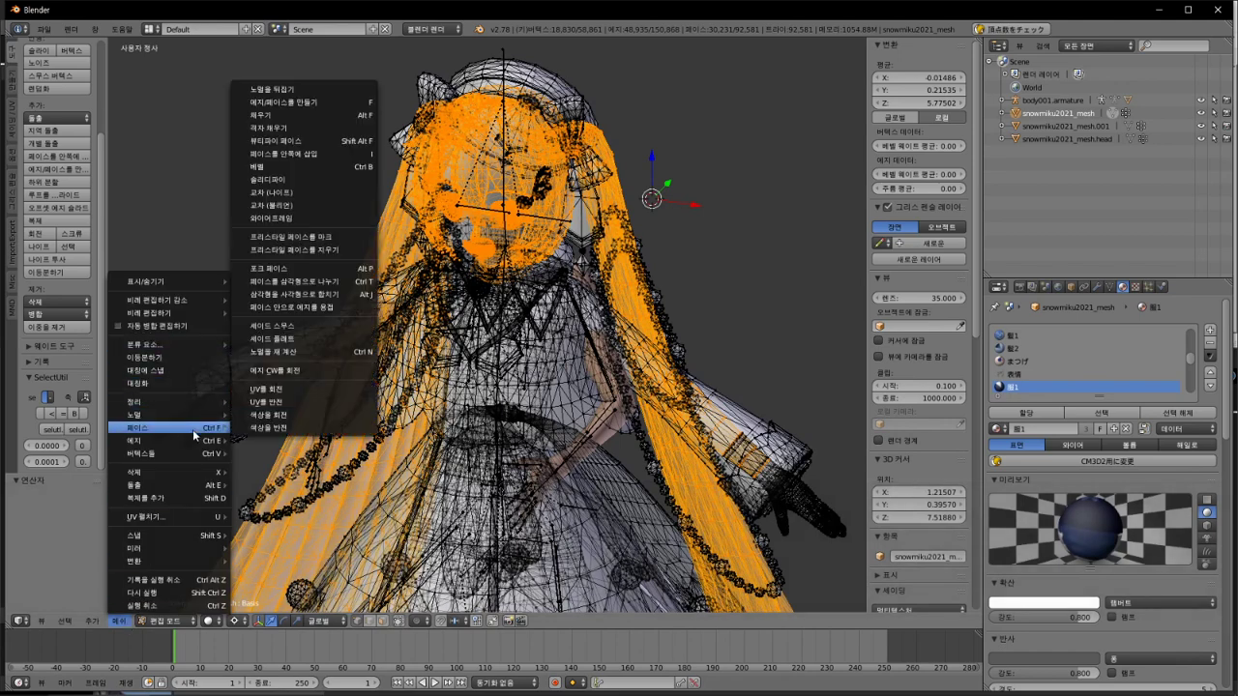
pyautogui.moveTo(194, 453)
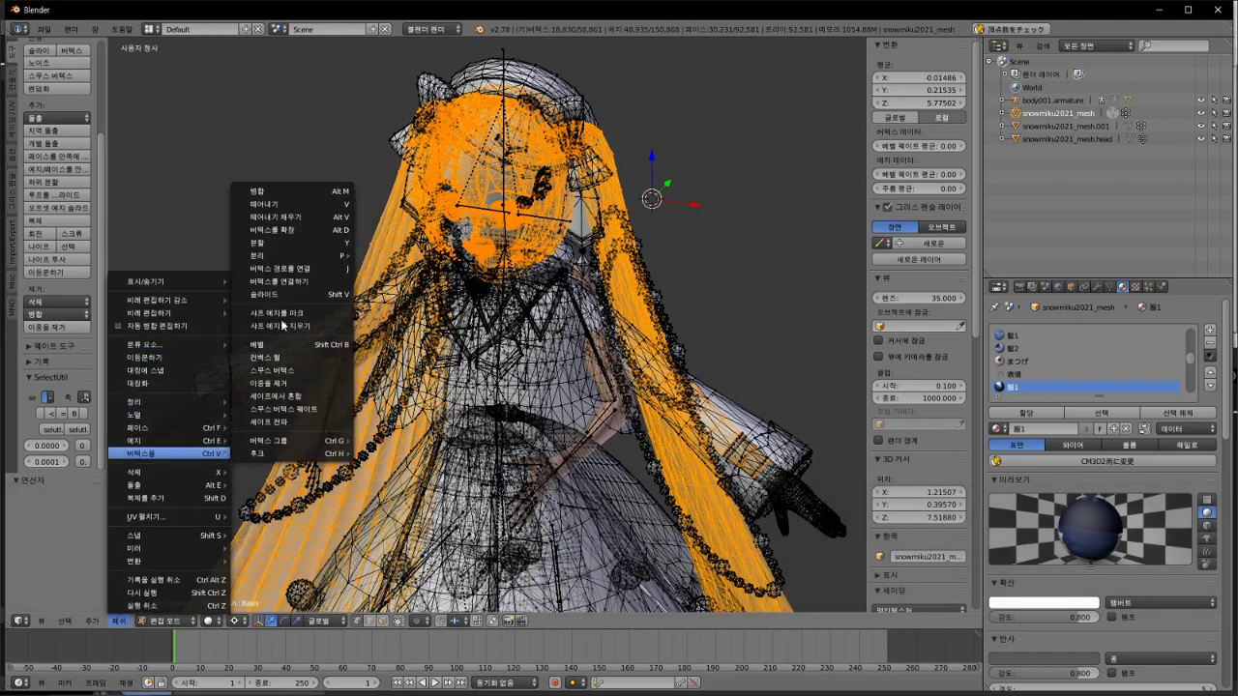
pyautogui.moveTo(308, 256)
pyautogui.click(451, 253)
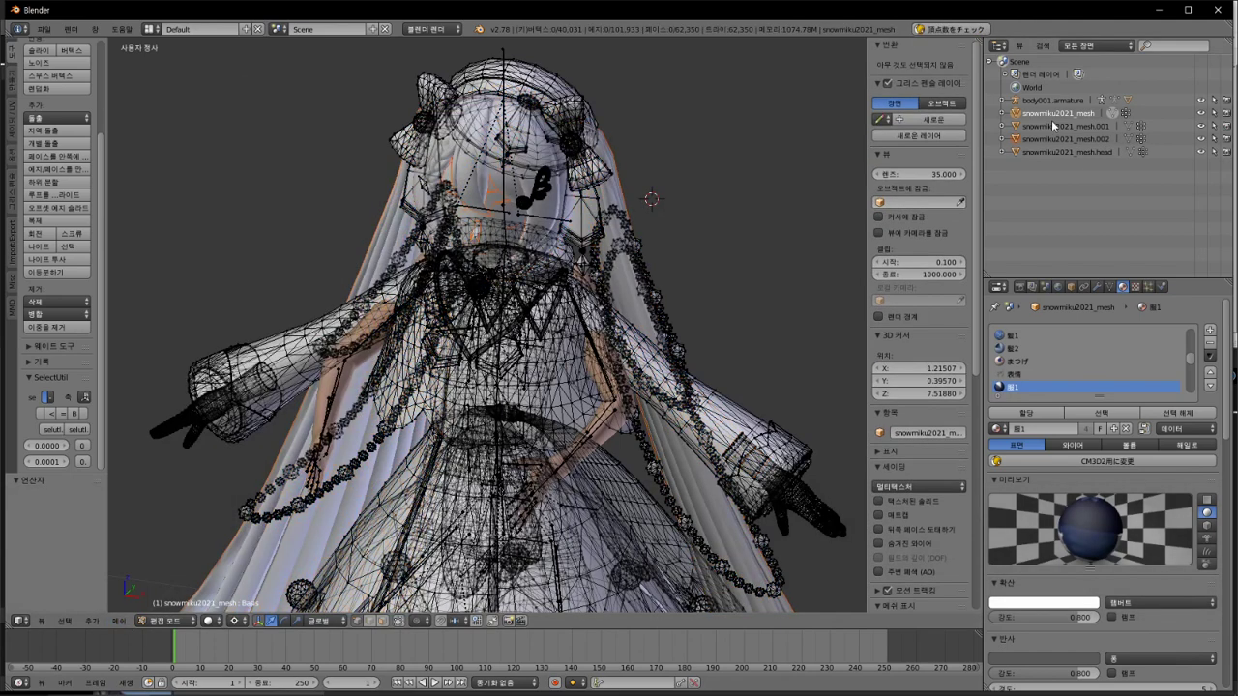
# Step: In Object Mode, join snowmiku2021_mesh.001 and snowmiku2021_mesh.002 into snowmiku2021_mesh.head
pyautogui.keyDown('shift'); pyautogui.click(1074, 153); pyautogui.keyUp('shift')
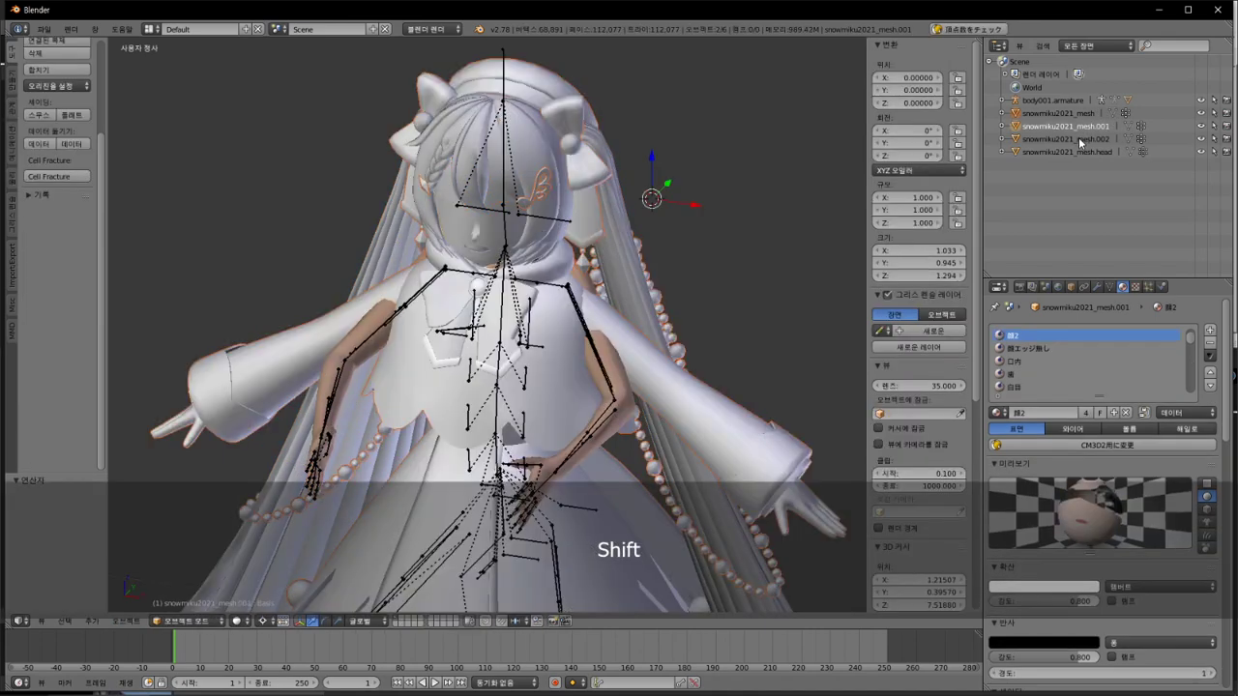
pyautogui.keyDown('shift'); pyautogui.click(1082, 138); pyautogui.keyUp('shift')
pyautogui.keyDown('shift'); pyautogui.click(1075, 153); pyautogui.keyUp('shift')
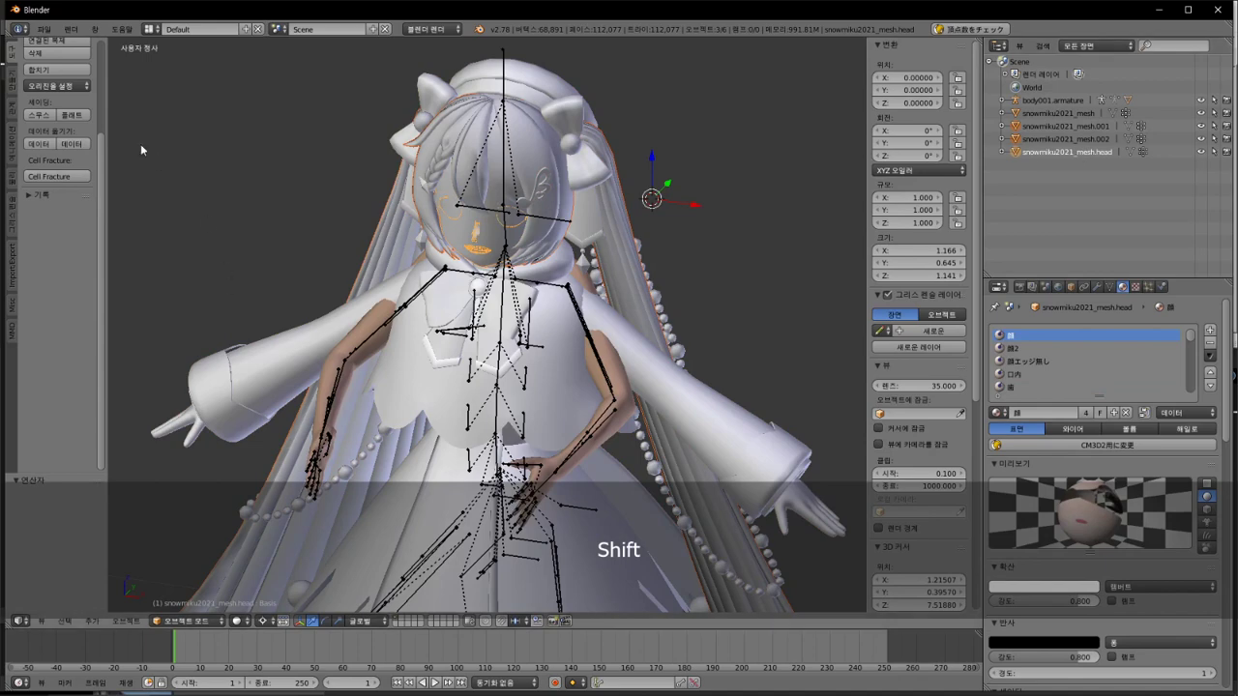
pyautogui.scroll(4, 62, 115)
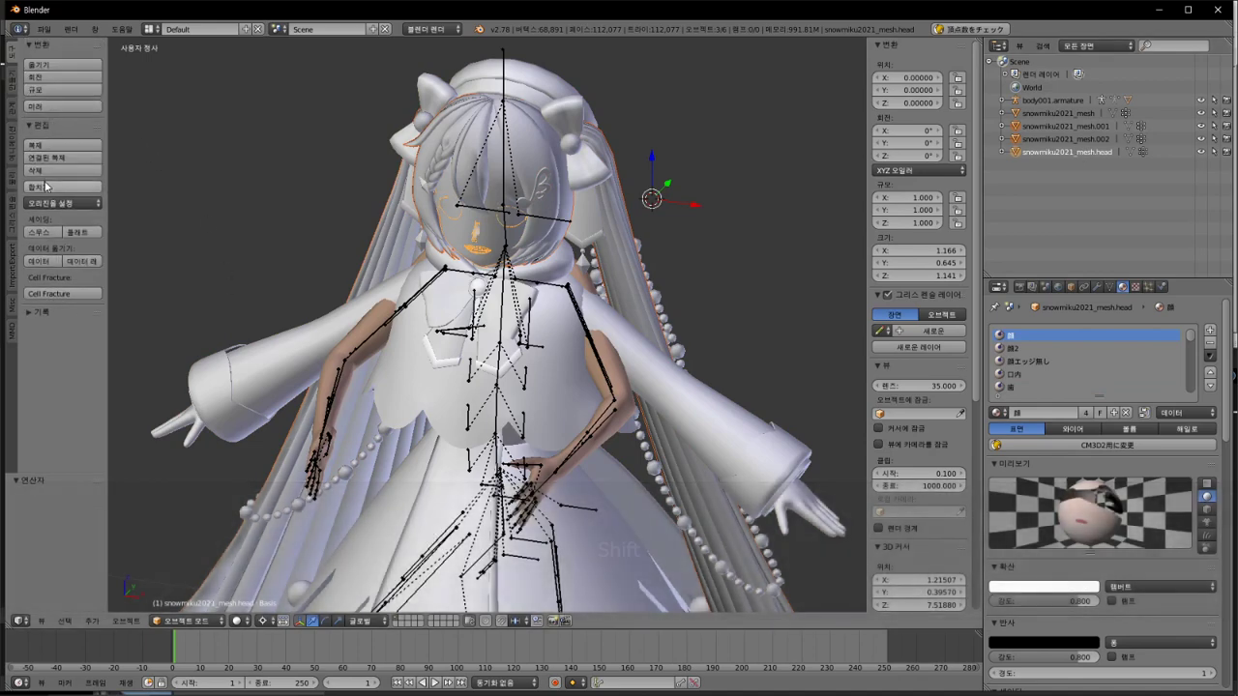
pyautogui.click(43, 189)
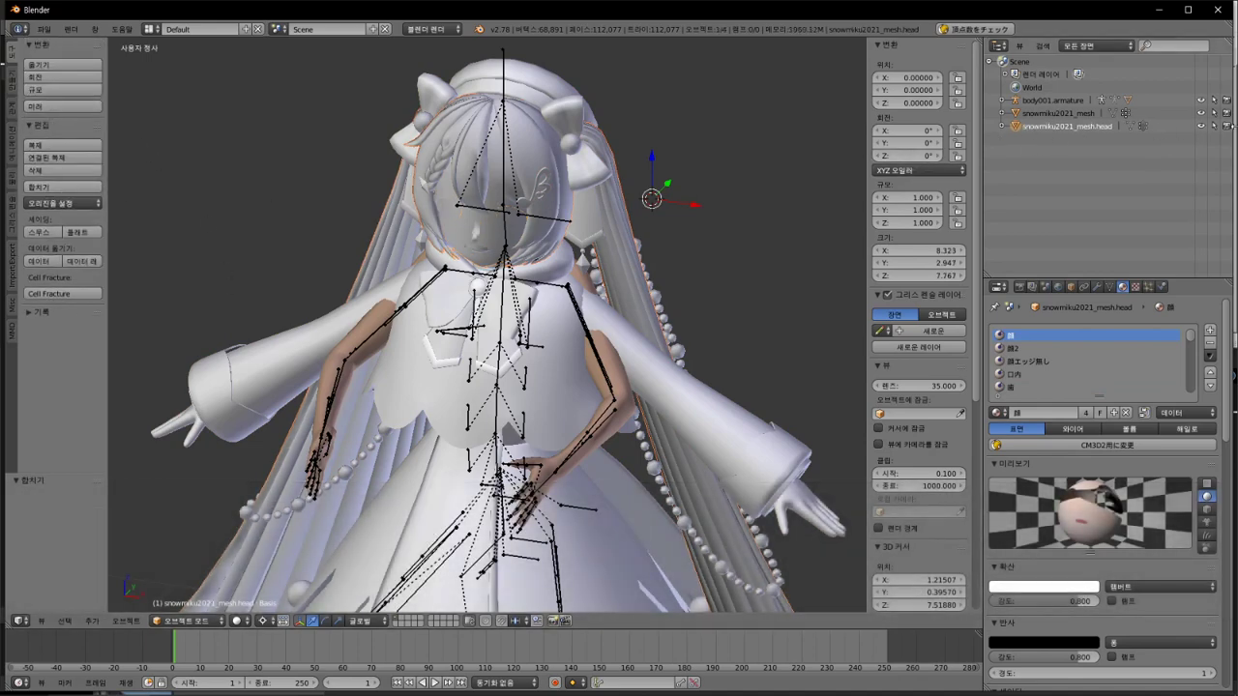
# Step: Deselect everything, look over the whole model, and add the note "이런 사이즈좀 더 조절할걸" in Notepad++
pyautogui.press('a')
pyautogui.moveTo(571, 206); pyautogui.dragTo(370, 198, button='middle')
pyautogui.press('KP_1')
pyautogui.moveTo(561, 218); pyautogui.dragTo(674, 275, button='middle')
pyautogui.scroll(-5, 631, 221)
pyautogui.hotkey('alt', 'Tab')
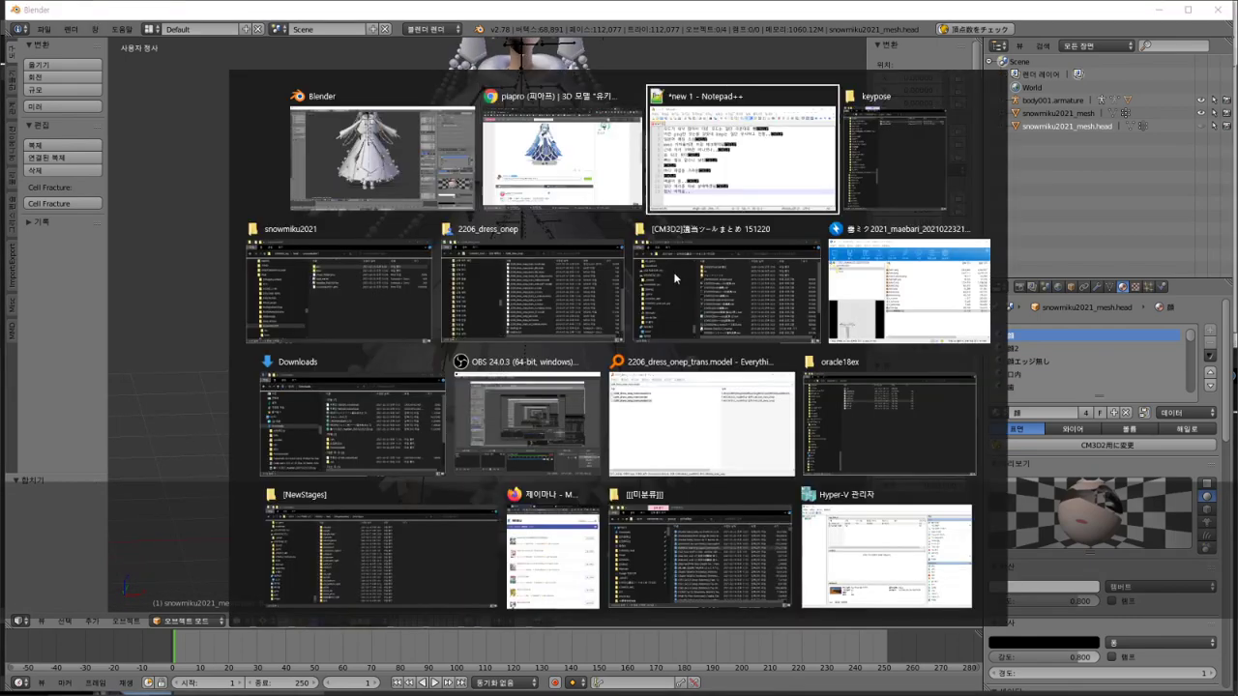
pyautogui.press('Return')
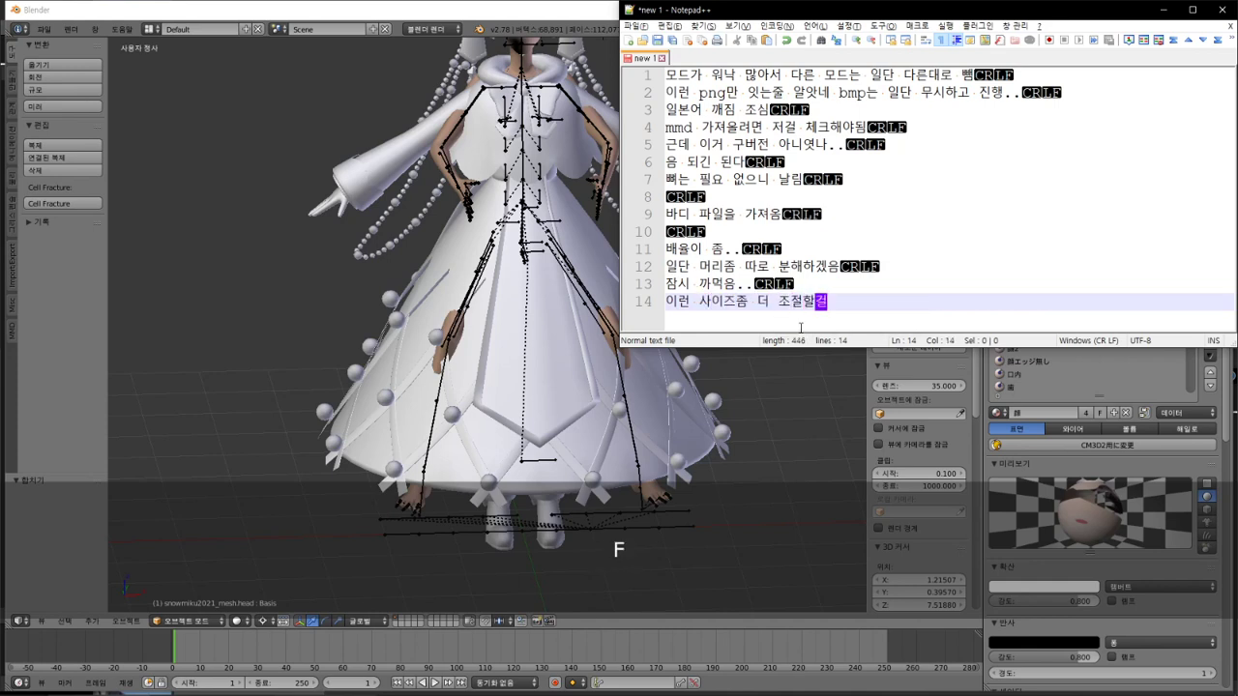
pyautogui.hotkey('alt', 'Tab')
# Step: Hide snowmiku2021_mesh.head, then select snowmiku2021_mesh and open it in Edit Mode
pyautogui.keyDown('shift'); pyautogui.moveTo(577, 249); pyautogui.dragTo(492, 464, button='middle'); pyautogui.keyUp('shift')
pyautogui.rightClick(566, 333)
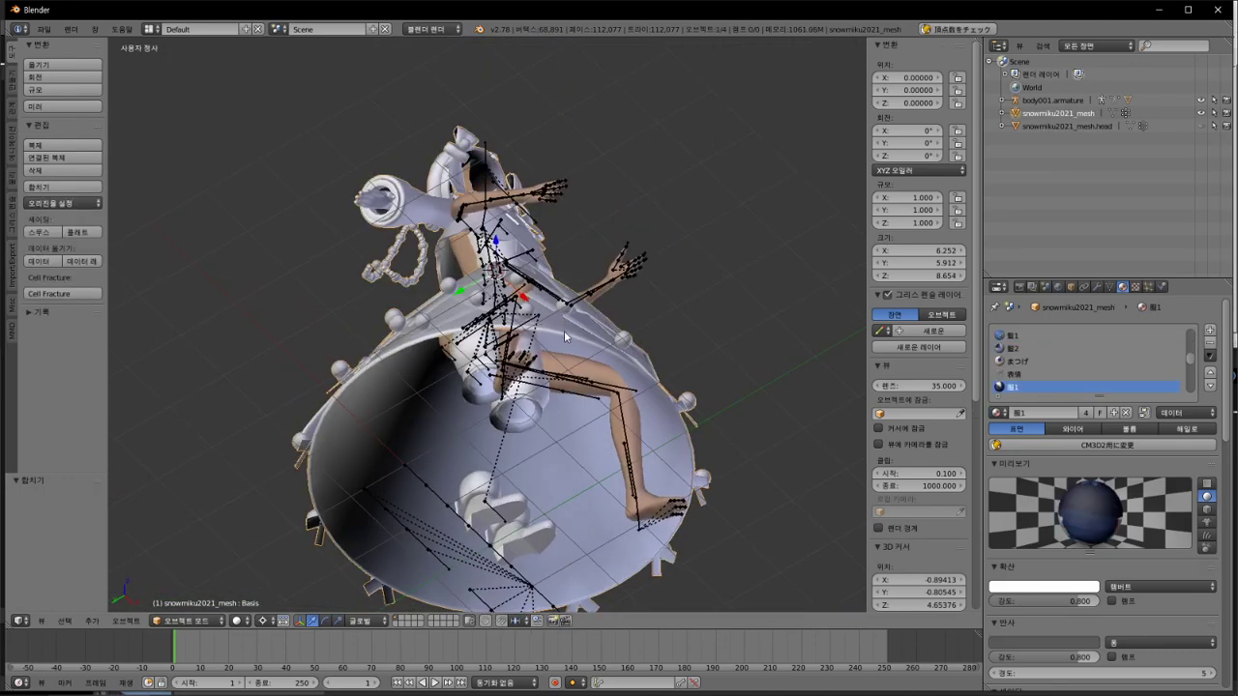
pyautogui.press('Tab')
pyautogui.moveTo(566, 334); pyautogui.dragTo(522, 271, button='middle')
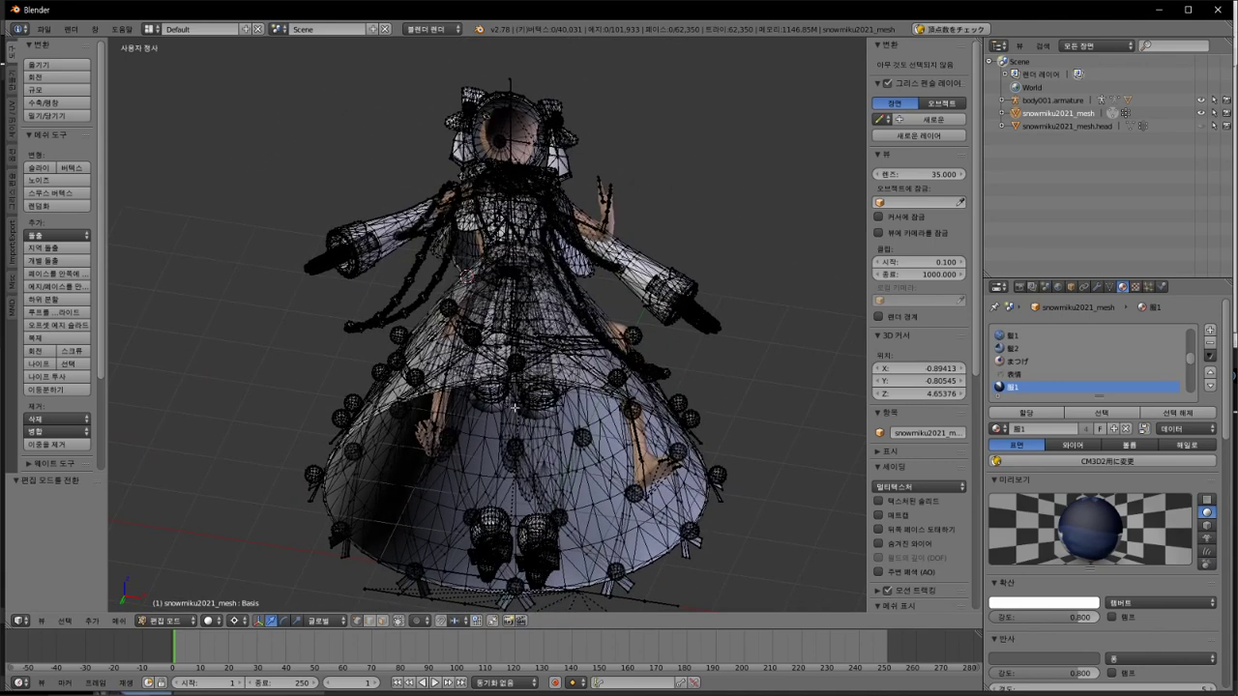
# Step: Select the 服2 material's geometry in snowmiku2021_mesh to examine which parts it covers, and clear the selection
pyautogui.scroll(-2, 1109, 389)
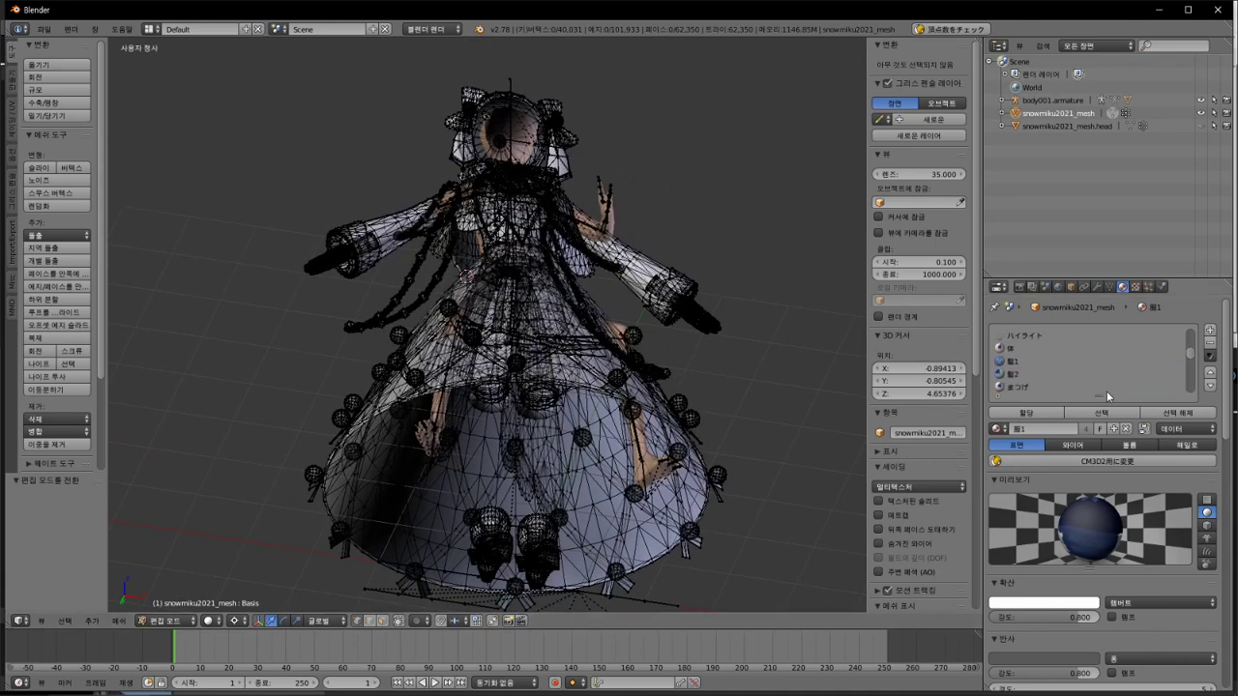
pyautogui.click(1074, 375)
pyautogui.click(1102, 413)
pyautogui.moveTo(735, 416); pyautogui.dragTo(614, 395, button='middle')
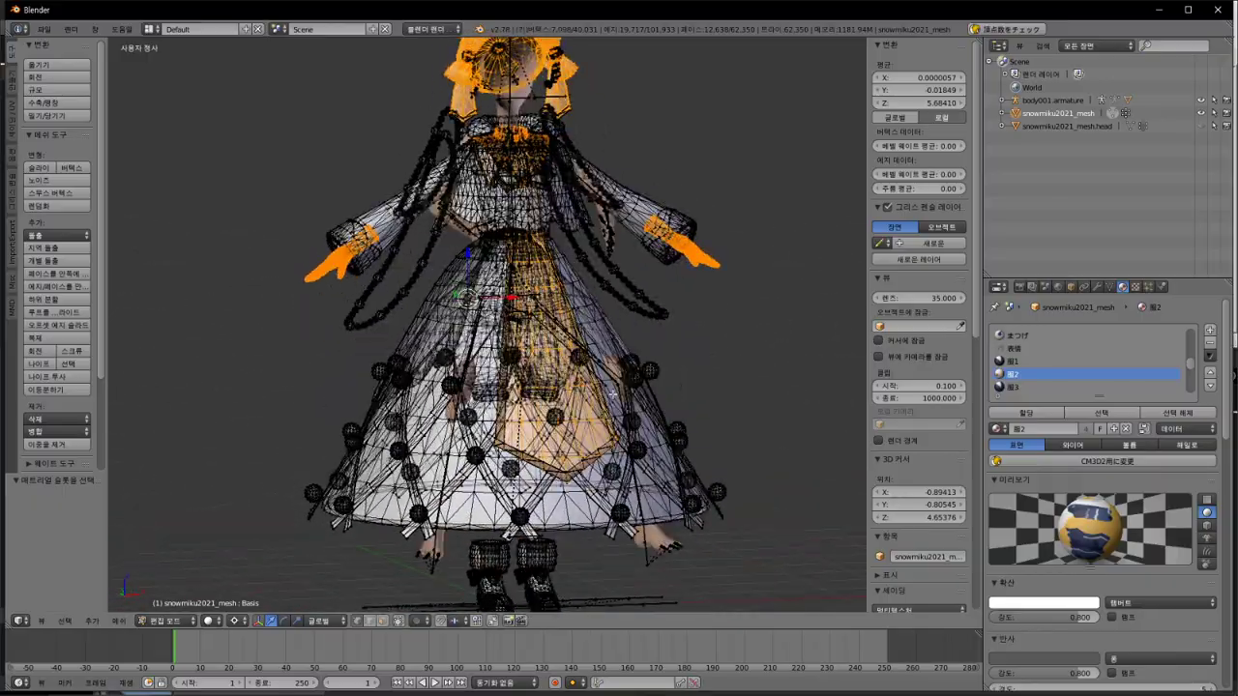
pyautogui.press('a')
# Step: Select the 服3 material's geometry, separate it into its own object and hide that new object
pyautogui.click(1052, 387)
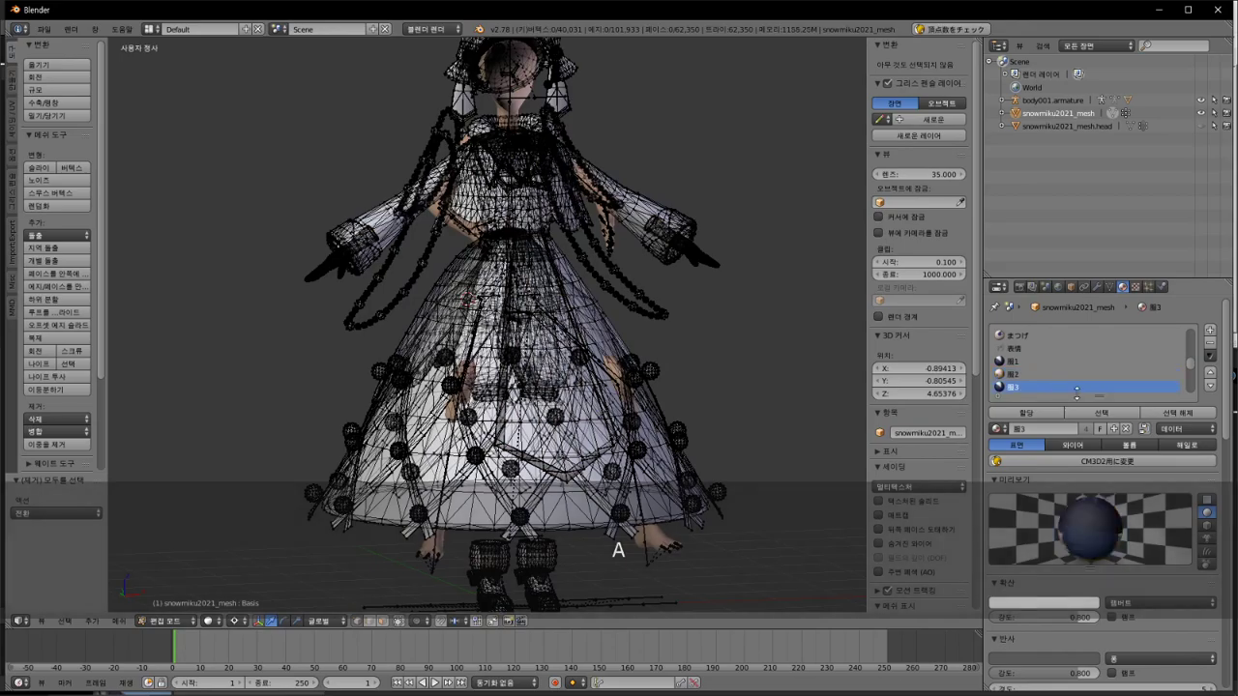
pyautogui.click(1102, 413)
pyautogui.moveTo(582, 381); pyautogui.dragTo(559, 353, button='middle')
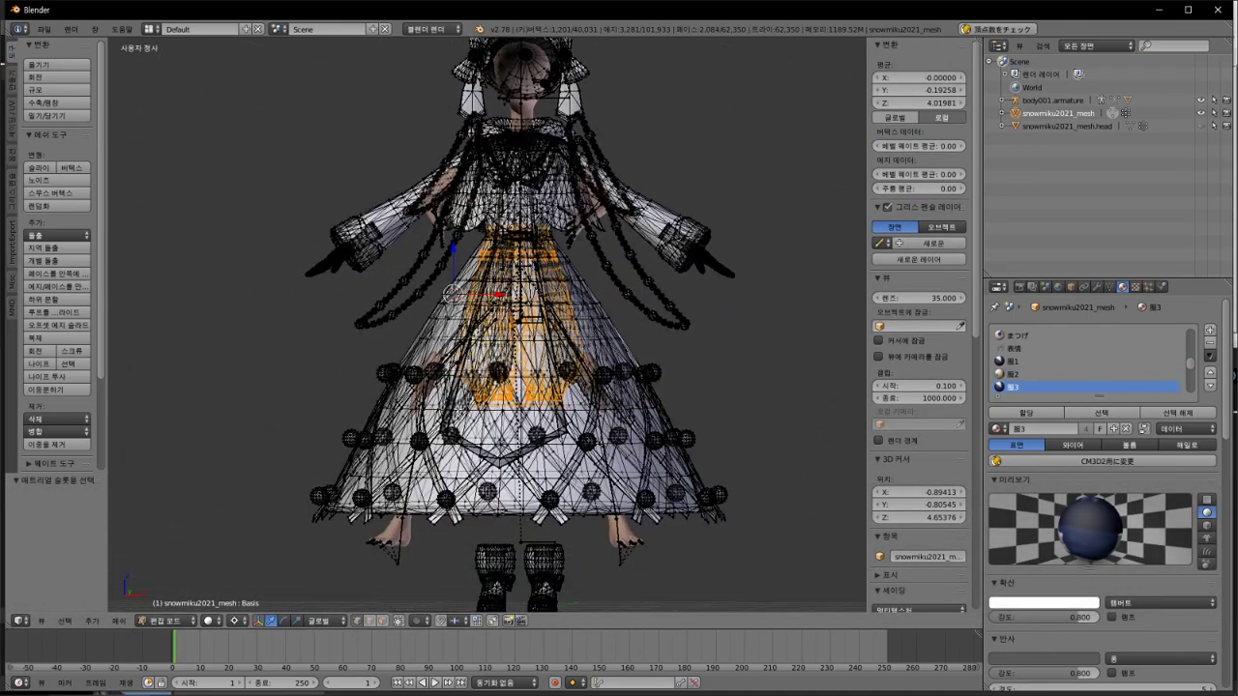
pyautogui.click(120, 622)
pyautogui.moveTo(203, 454)
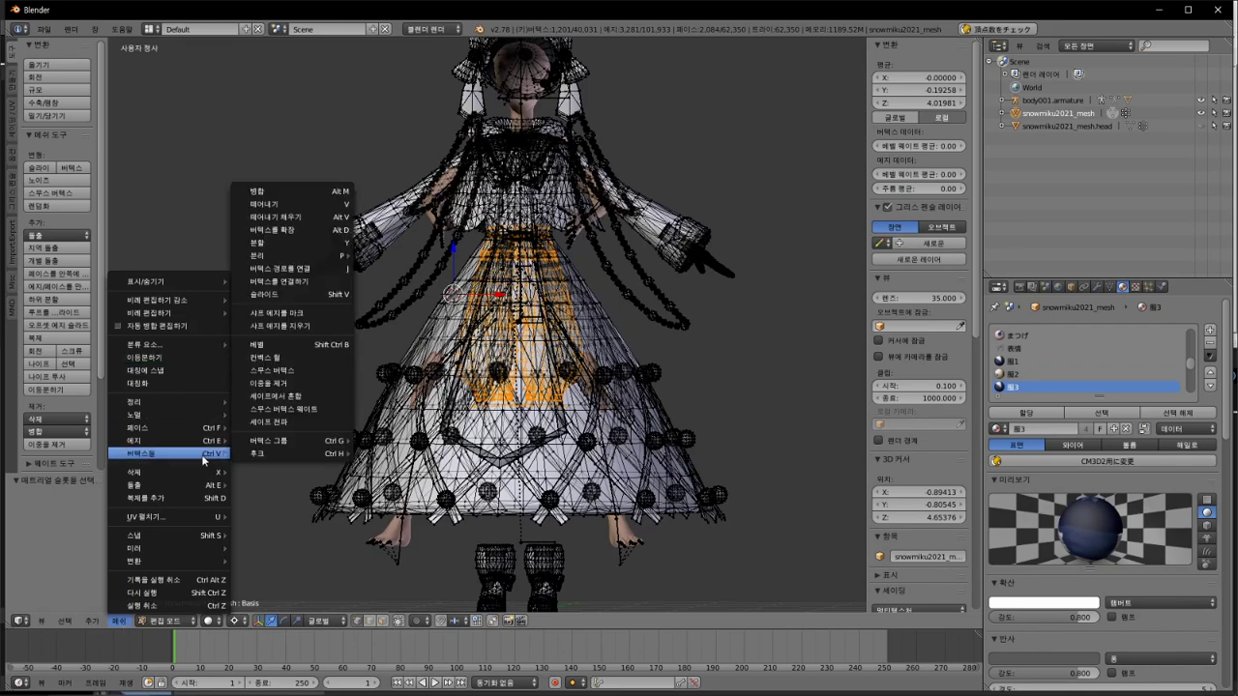
pyautogui.moveTo(317, 255)
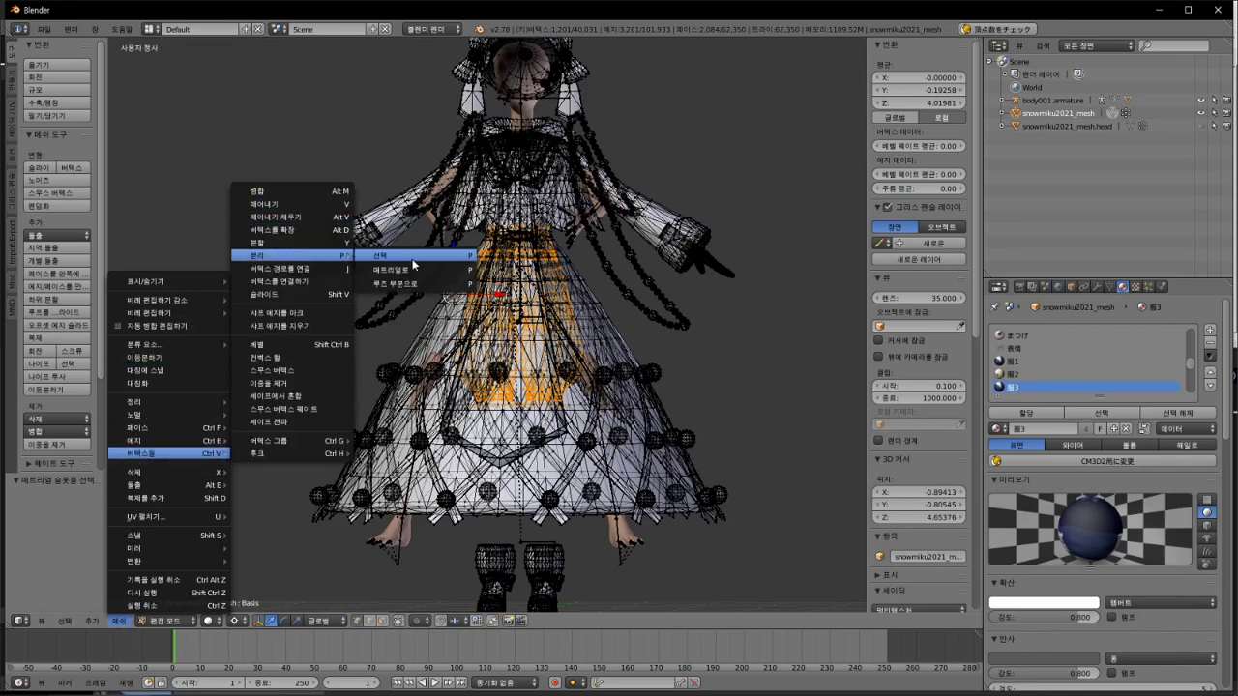
pyautogui.click(413, 260)
pyautogui.moveTo(637, 351); pyautogui.dragTo(638, 281, button='middle')
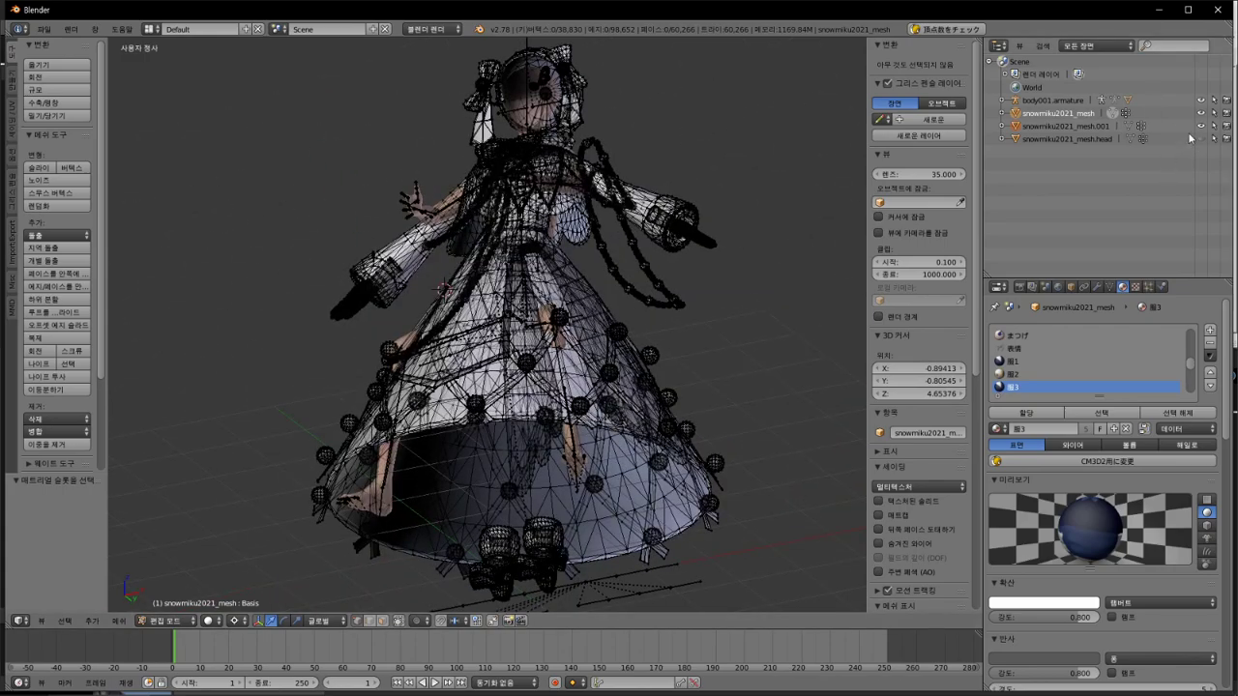
pyautogui.moveTo(664, 342)
pyautogui.mouseDown(button='middle')
pyautogui.moveTo(674, 289)
pyautogui.moveTo(652, 352)
pyautogui.moveTo(667, 350)
pyautogui.mouseUp(button='middle')
# Step: Select the geometry of the 金属, ケープ and ケープ(エッジ無し) materials to examine which cape parts they cover
pyautogui.keyDown('ctrl'); pyautogui.scroll(-1, 1064, 368); pyautogui.keyUp('ctrl')
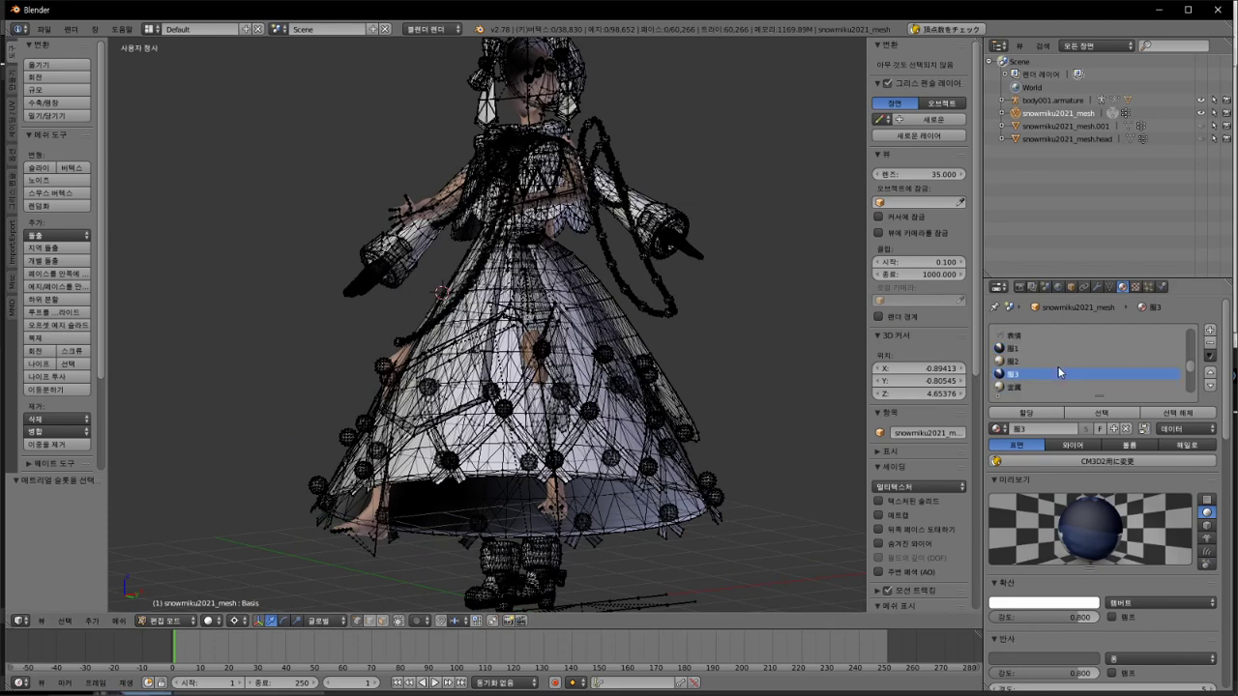
pyautogui.click(1132, 414)
pyautogui.keyDown('ctrl'); pyautogui.scroll(-1, 1092, 360); pyautogui.keyUp('ctrl')
pyautogui.click(1092, 414)
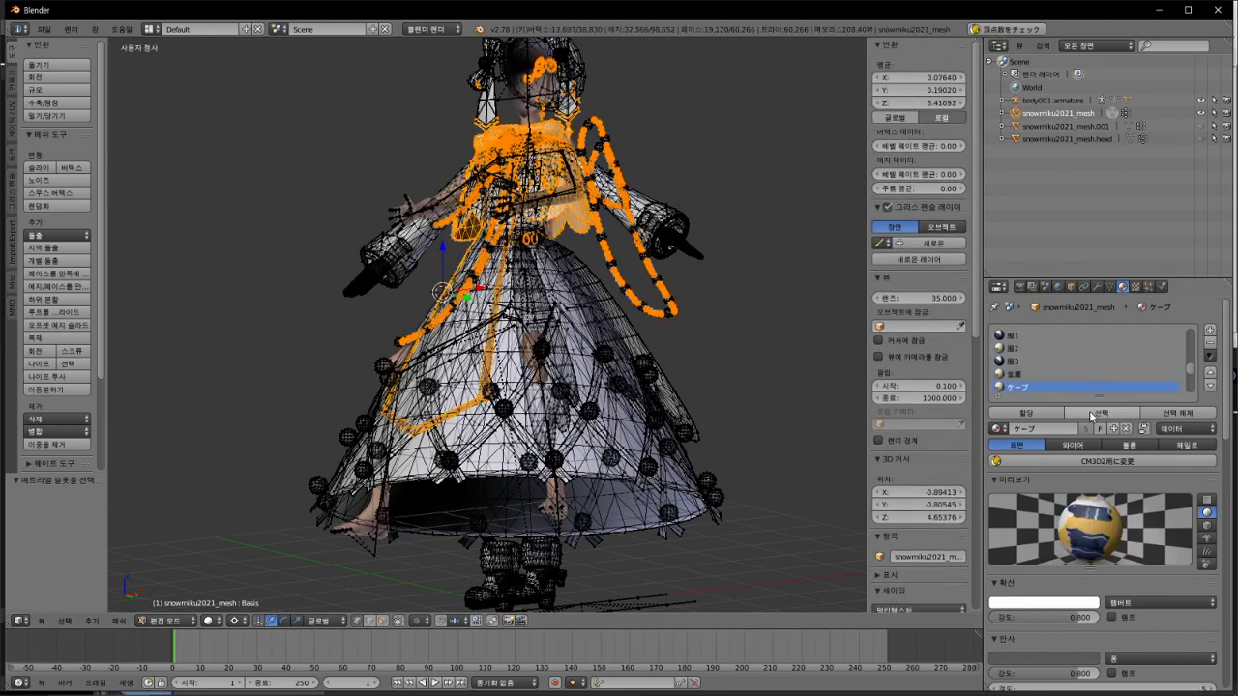
pyautogui.keyDown('ctrl'); pyautogui.scroll(-1, 1060, 387); pyautogui.keyUp('ctrl')
pyautogui.click(1093, 414)
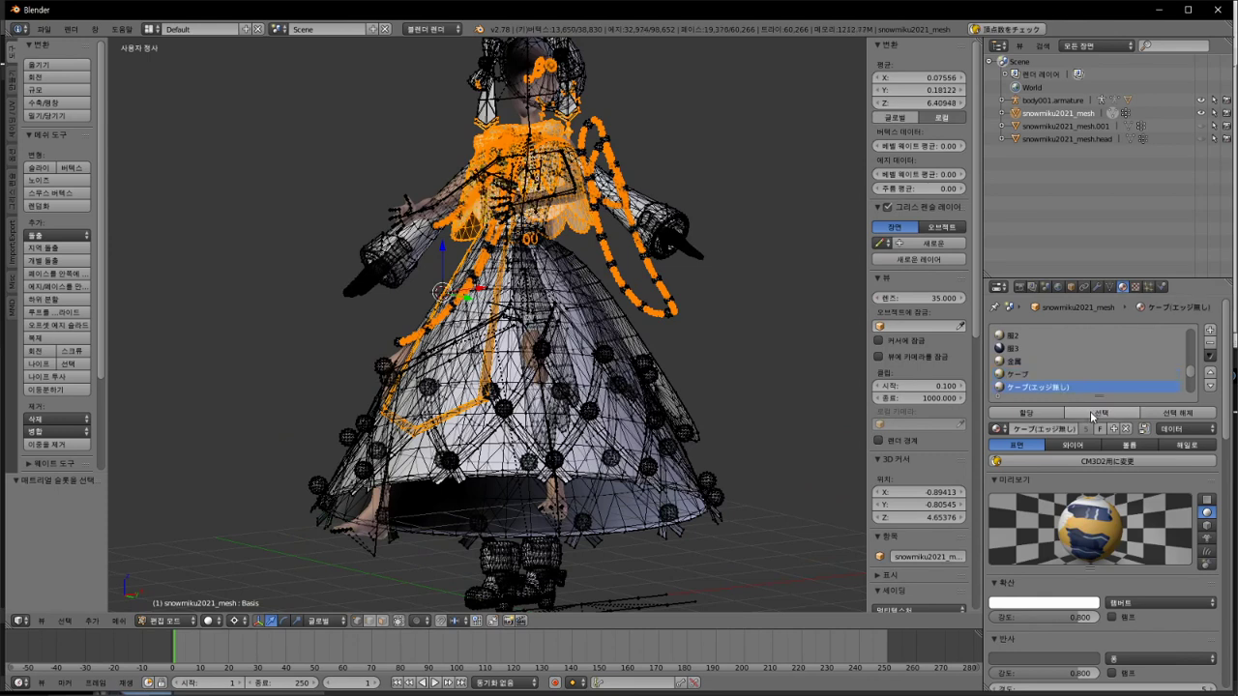
pyautogui.click(1077, 377)
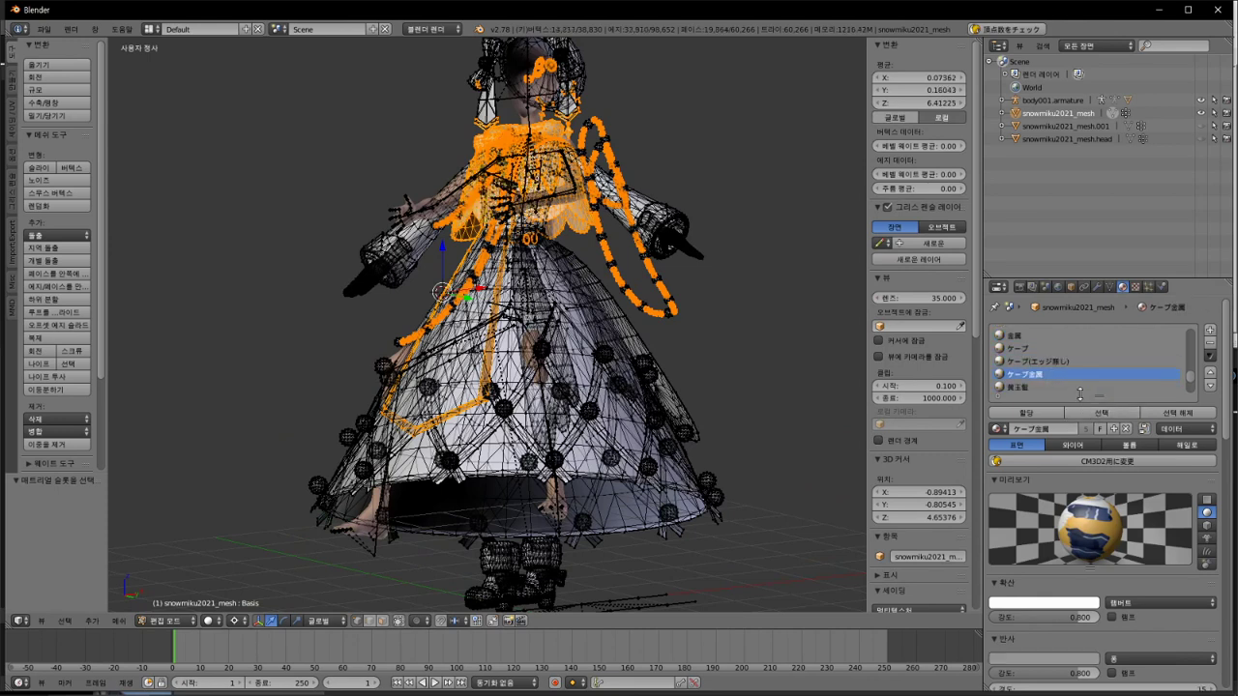
# Step: Add the ケープ金属 and bead materials' geometry to the selection, examine the parts covered, and clear the selection
pyautogui.keyDown('ctrl'); pyautogui.scroll(-1, 1072, 388); pyautogui.keyUp('ctrl')
pyautogui.click(1088, 413)
pyautogui.keyDown('ctrl'); pyautogui.scroll(-1, 1055, 382); pyautogui.keyUp('ctrl')
pyautogui.click(1093, 413)
pyautogui.keyDown('ctrl'); pyautogui.scroll(-1, 1047, 390); pyautogui.keyUp('ctrl')
pyautogui.click(1098, 413)
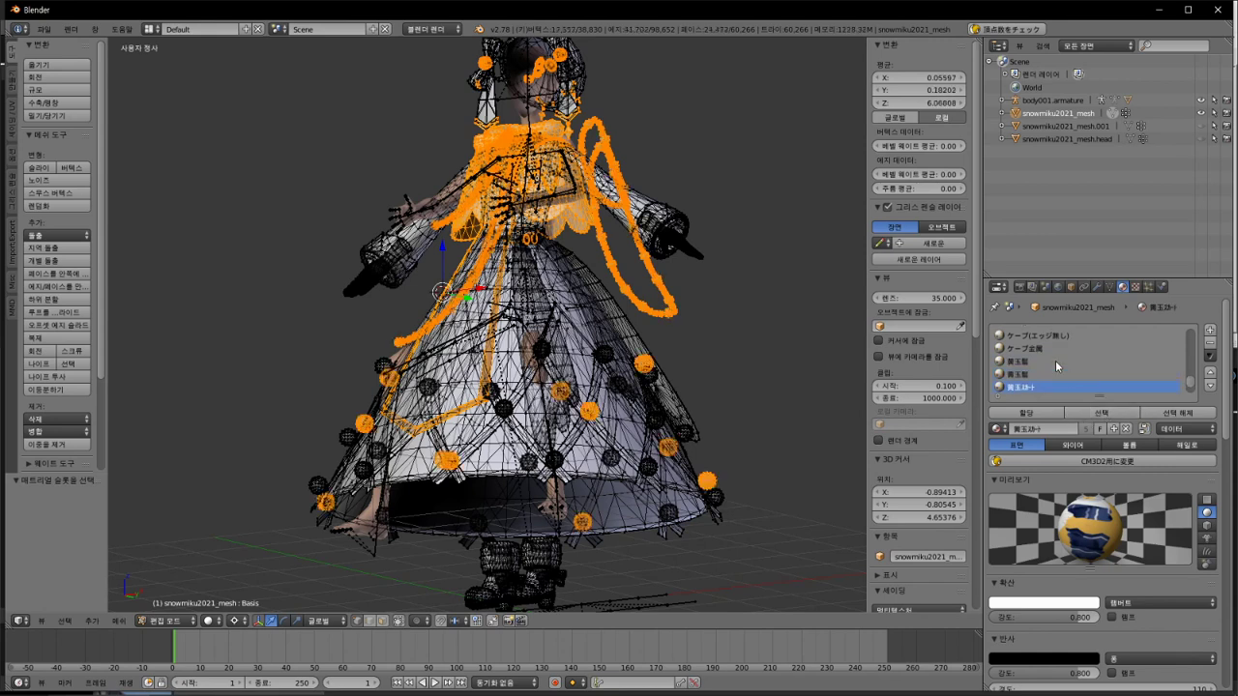
pyautogui.click(1079, 414)
pyautogui.click(1102, 413)
pyautogui.moveTo(724, 345); pyautogui.dragTo(582, 298, button='middle')
pyautogui.scroll(5, 1041, 361)
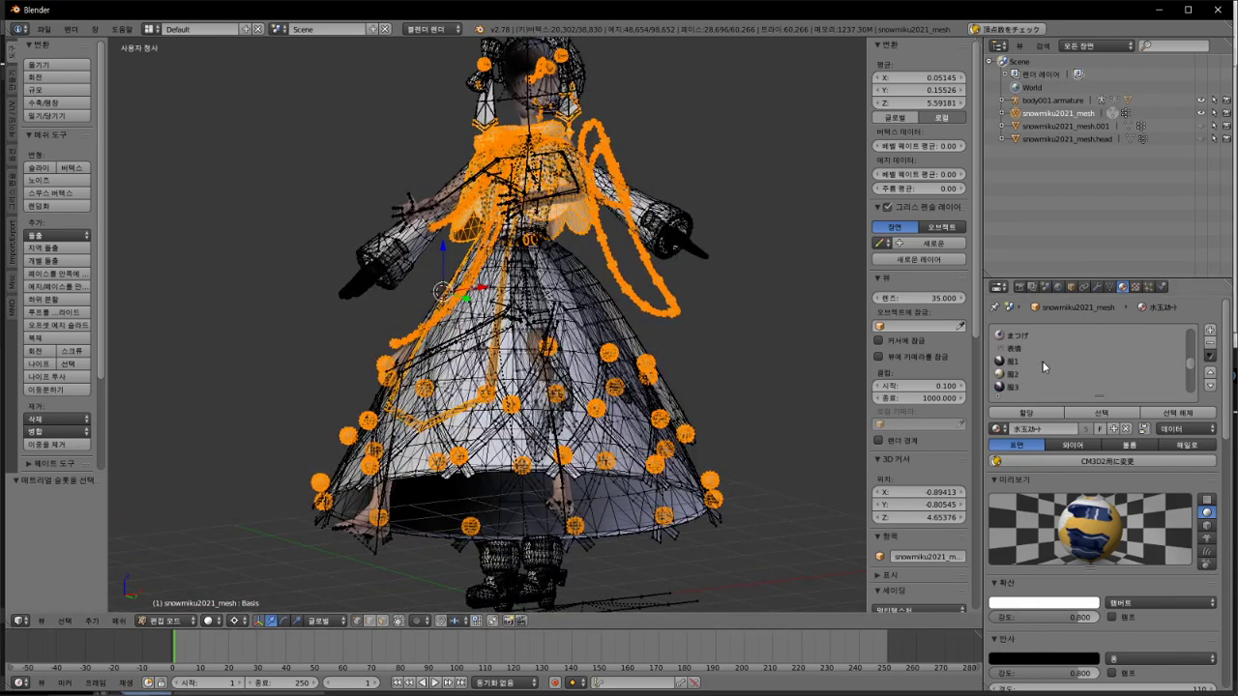
pyautogui.press('a')
# Step: Check snowmiku2021_mesh for leftover head and body geometry by selecting with the 歯, 白目, 黒目, ハイライト and 体 materials
pyautogui.moveTo(675, 353); pyautogui.dragTo(711, 367, button='middle')
pyautogui.scroll(-3, 1046, 360)
pyautogui.scroll(-2, 1042, 363)
pyautogui.scroll(5, 1045, 370)
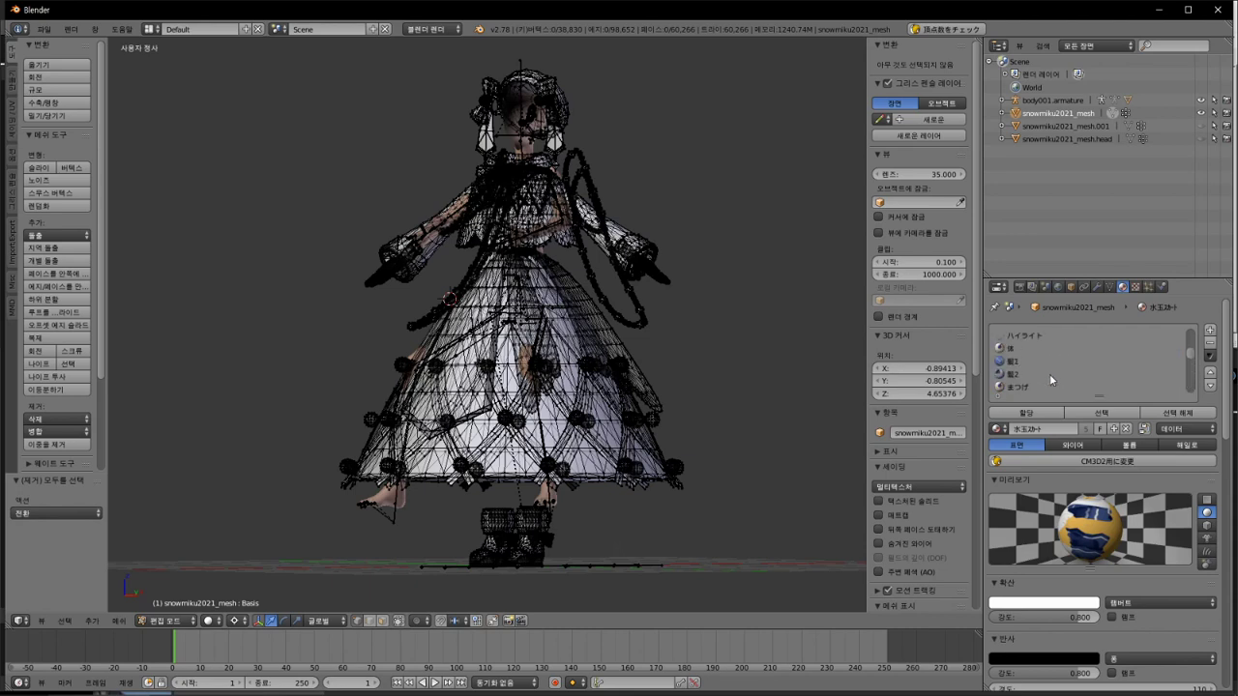
pyautogui.click(1046, 335)
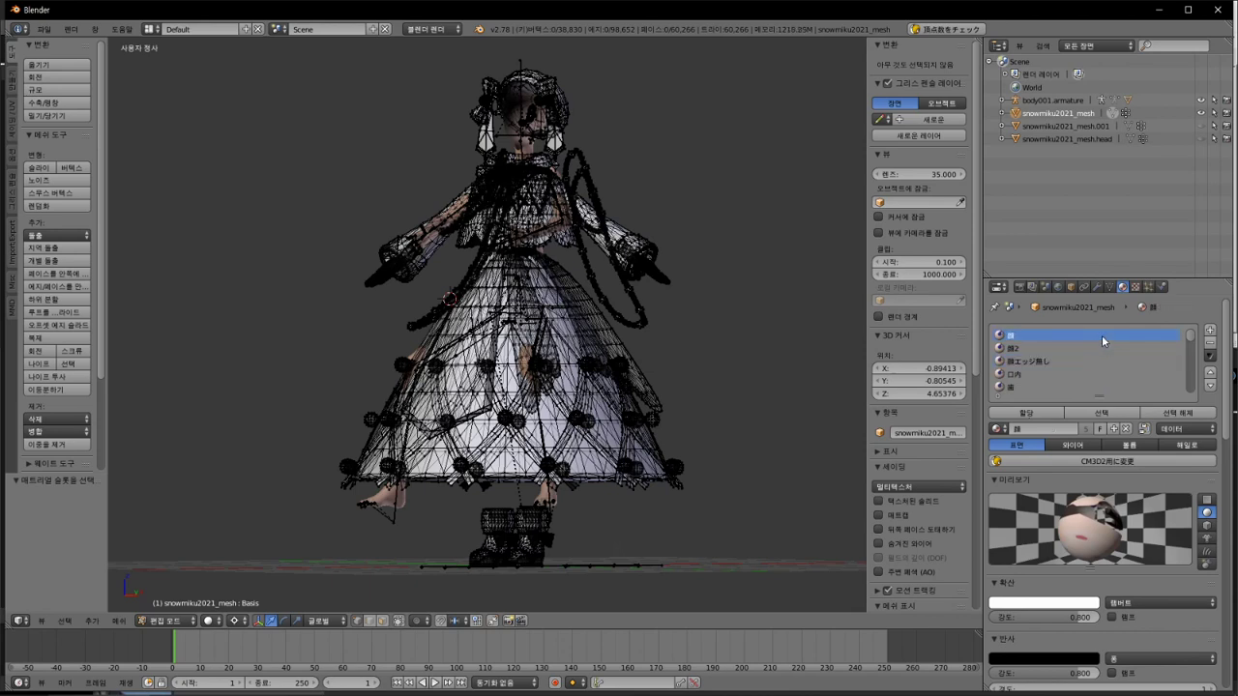
pyautogui.click(1105, 387)
pyautogui.click(1103, 414)
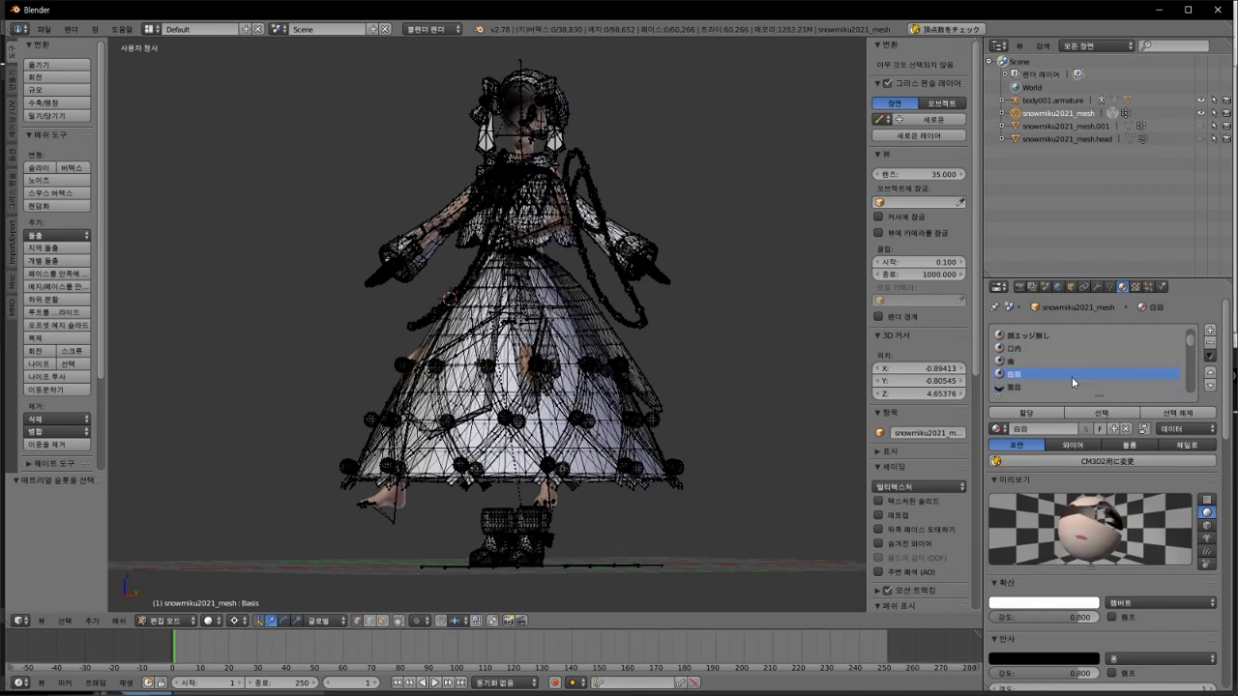
pyautogui.click(1072, 387)
pyautogui.click(1091, 414)
pyautogui.scroll(-3, 1090, 382)
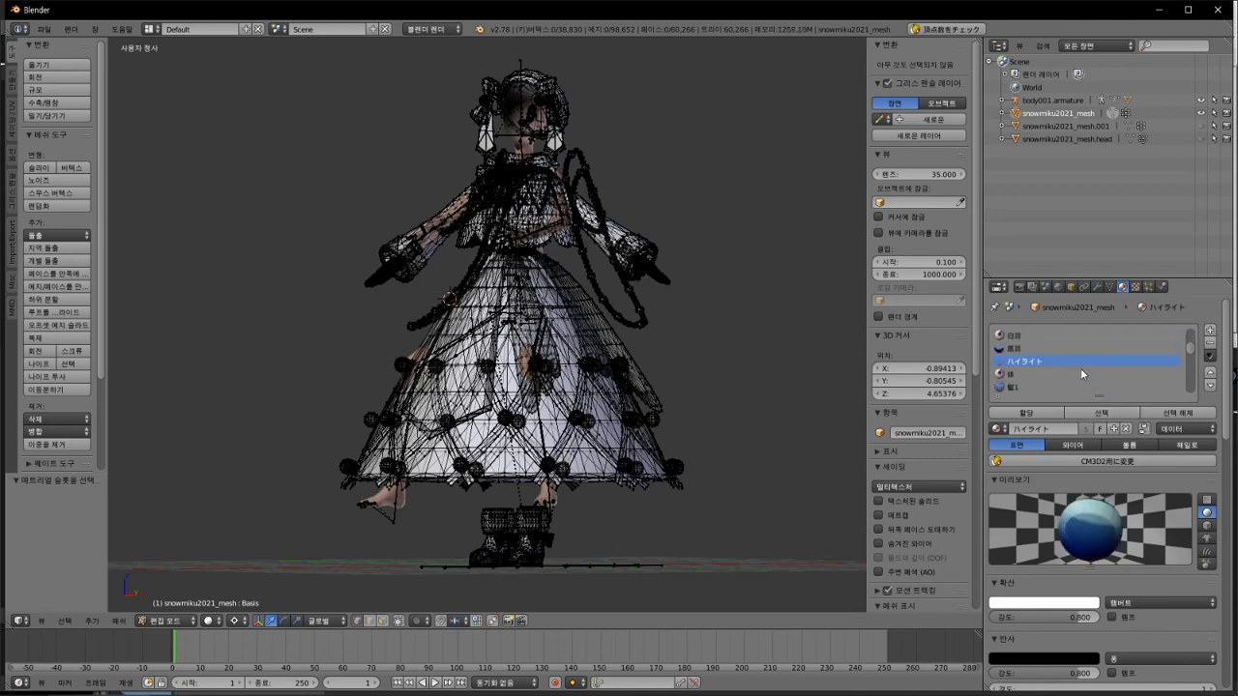
pyautogui.click(1080, 361)
pyautogui.click(1094, 414)
pyautogui.scroll(-5, 1066, 367)
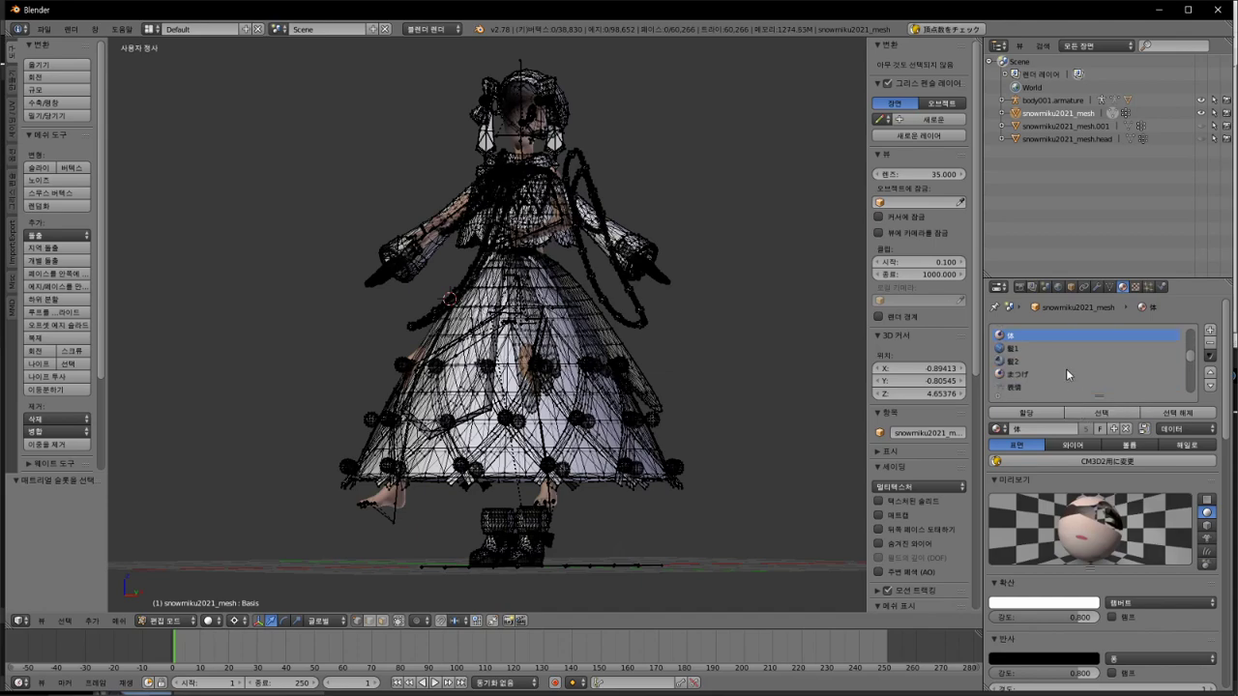
pyautogui.scroll(-2, 1053, 370)
# Step: Select the geometry of the 服1 and 服2 materials and examine which outfit parts they cover
pyautogui.click(1044, 348)
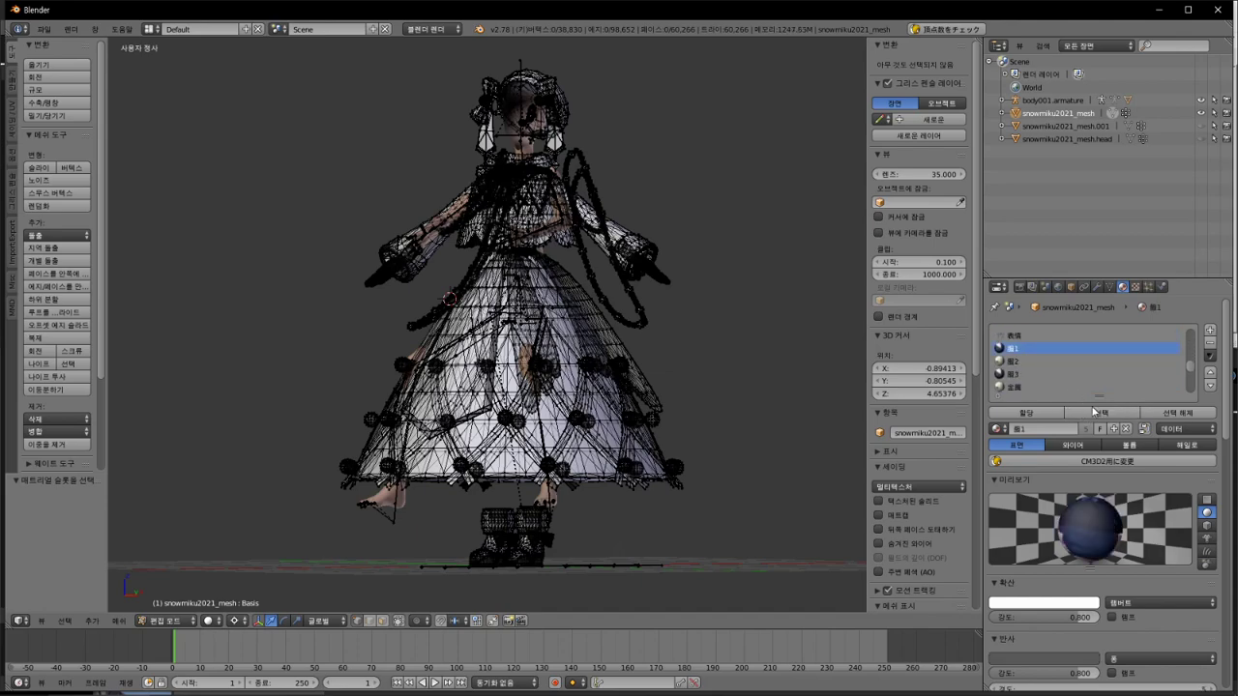
pyautogui.click(1101, 413)
pyautogui.moveTo(864, 370); pyautogui.dragTo(922, 351, button='middle')
pyautogui.click(1035, 360)
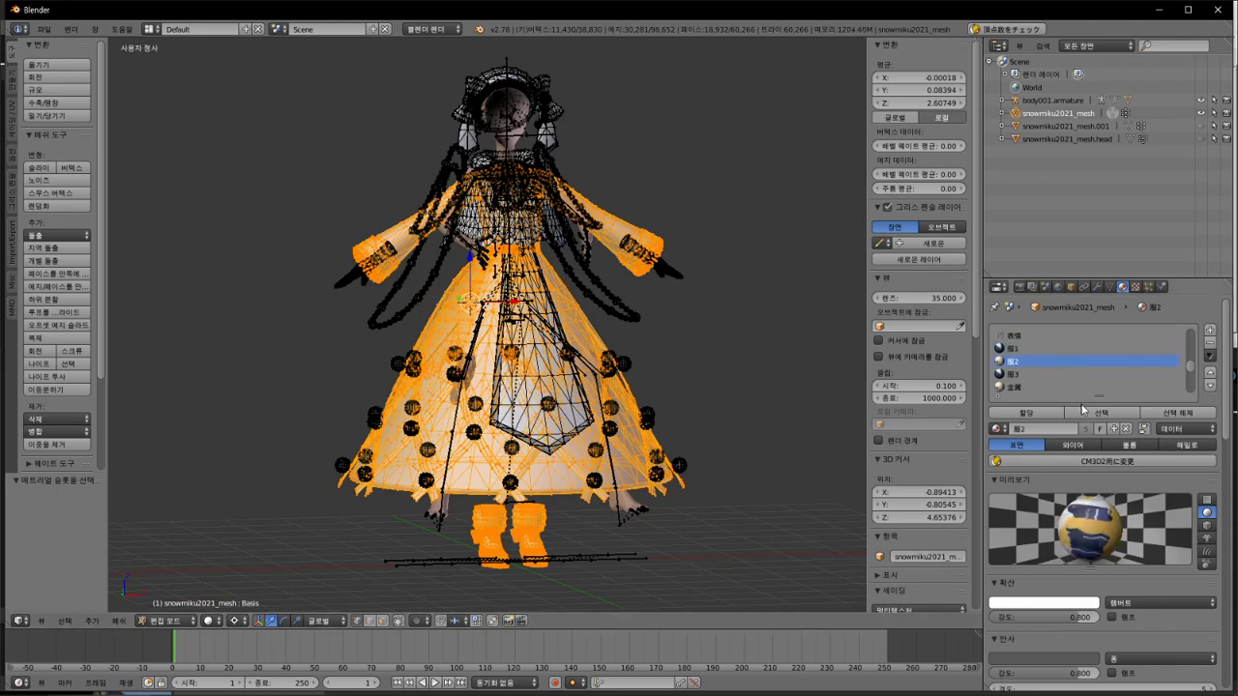
pyautogui.click(1086, 415)
pyautogui.moveTo(581, 338); pyautogui.dragTo(580, 368, button='middle')
pyautogui.scroll(3, 620, 338)
pyautogui.moveTo(520, 425); pyautogui.dragTo(558, 455, button='middle')
# Step: Switch to Notepad++ and add the note "에라 대충 하자 일단 시범 보이는거니" below the existing text
pyautogui.hotkey('alt', 'Tab')
pyautogui.press('Return')
pyautogui.press('Return')
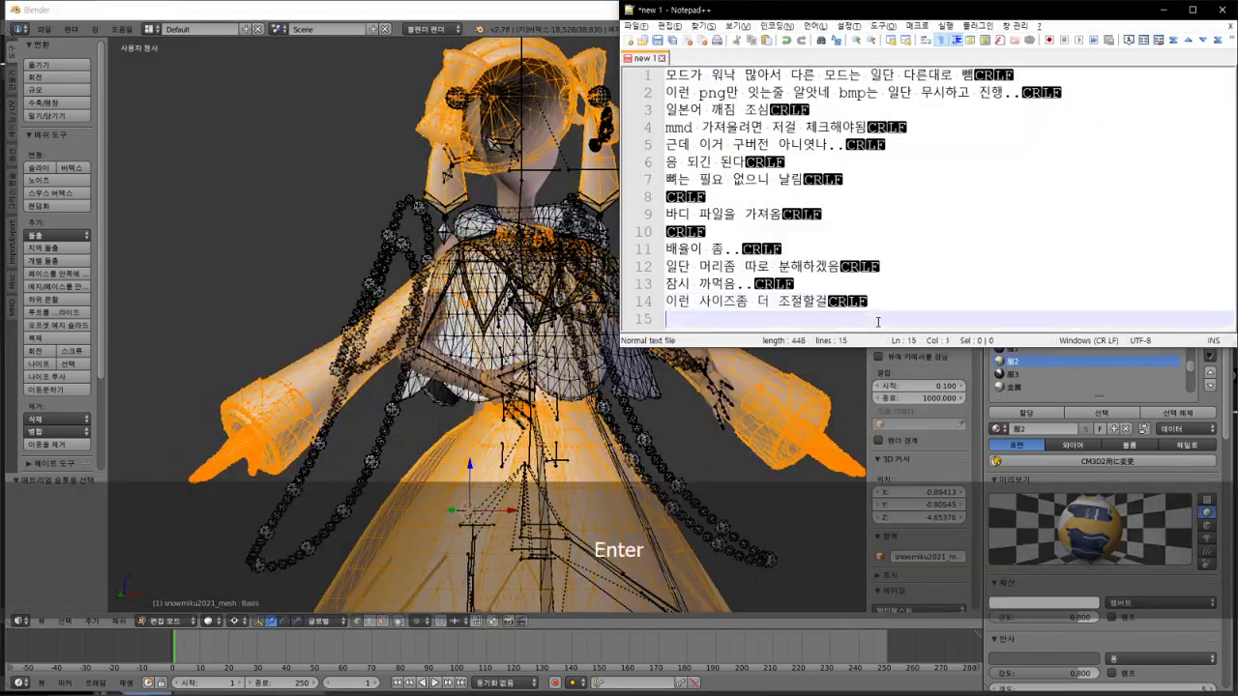
pyautogui.write('에라 대충 하자 일단')
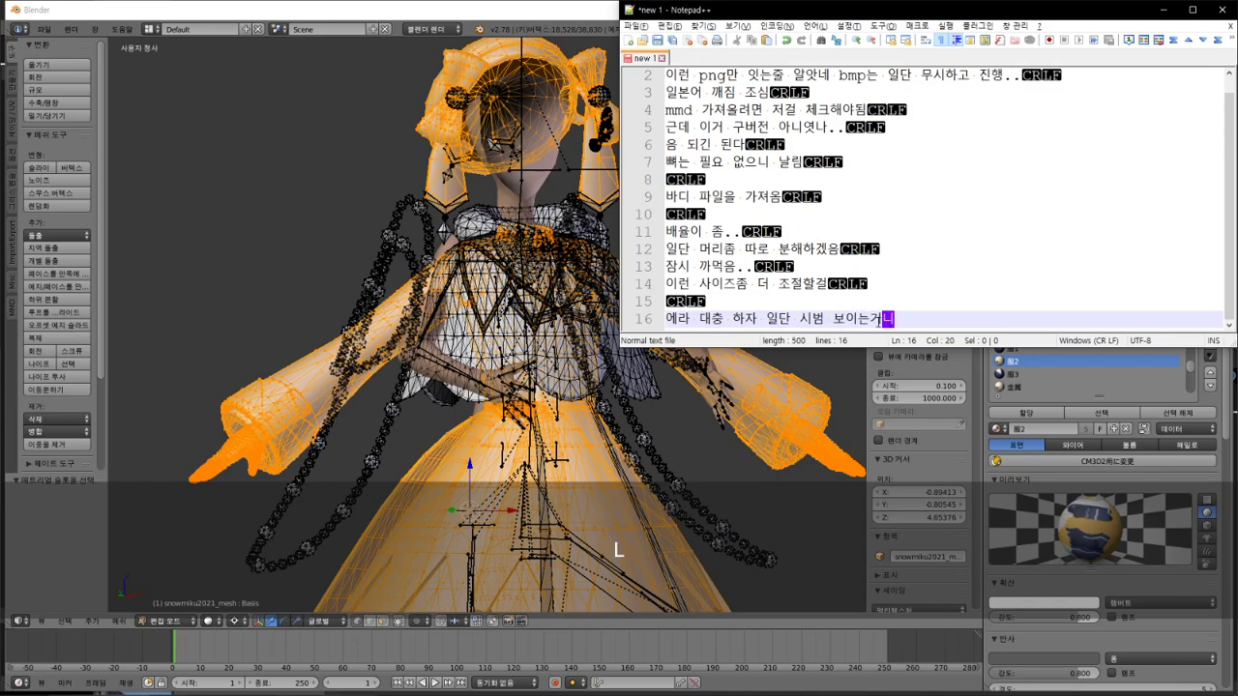
pyautogui.write('시범 보이는거니')
pyautogui.press('Return')
# Step: Back in Blender, look over the outfit, deselect all of snowmiku2021_mesh's geometry and return to Object Mode
pyautogui.moveTo(542, 338); pyautogui.dragTo(406, 329, button='middle')
pyautogui.scroll(-3, 443, 145)
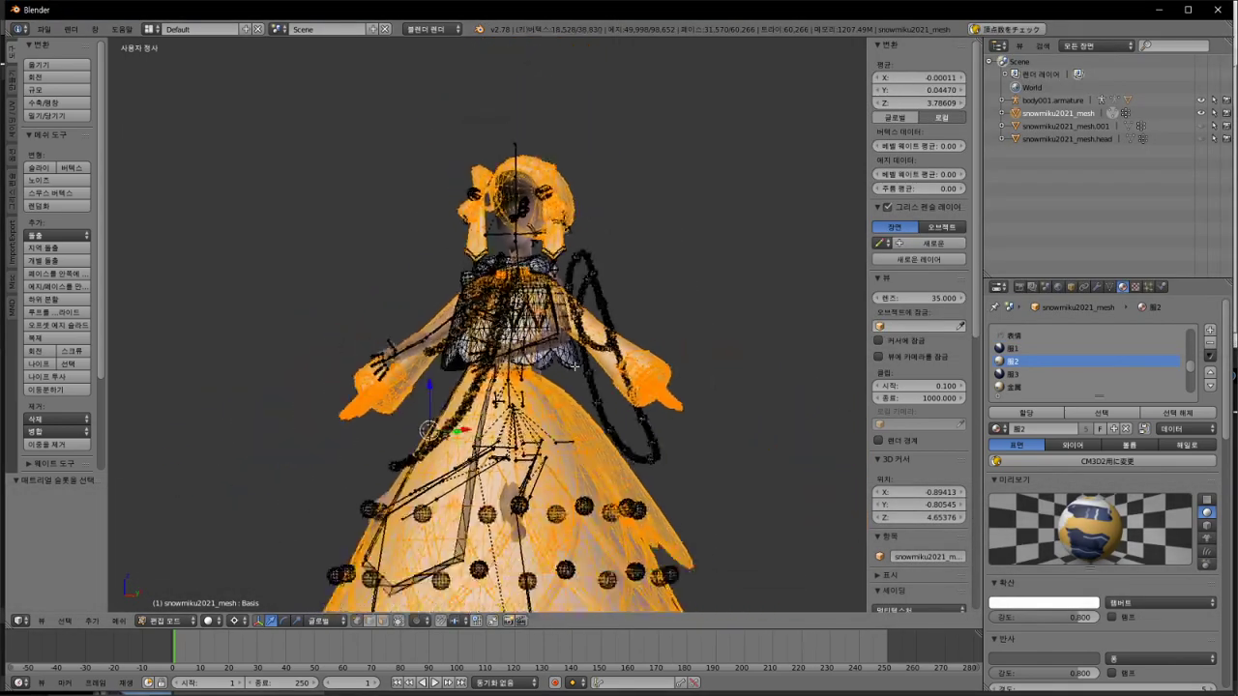
pyautogui.scroll(4, 443, 145)
pyautogui.moveTo(542, 320); pyautogui.dragTo(666, 375, button='middle')
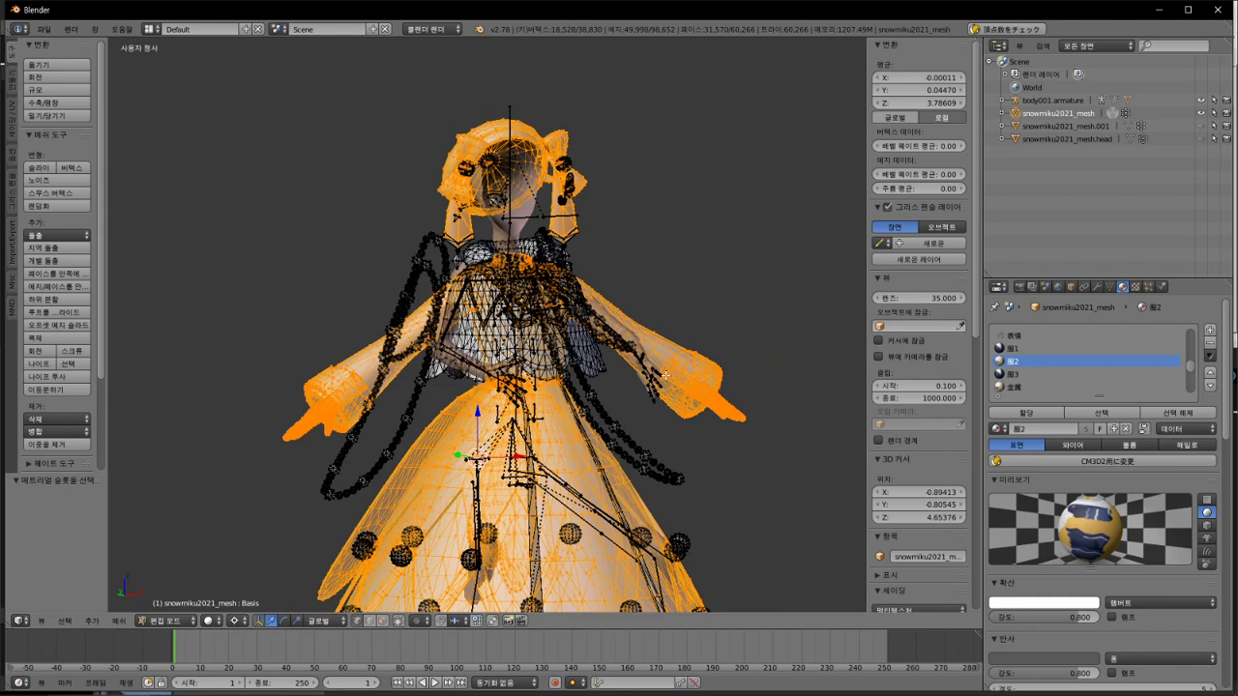
pyautogui.press('a')
pyautogui.scroll(-2, 660, 375)
pyautogui.press('Tab')
pyautogui.keyDown('shift'); pyautogui.moveTo(661, 376); pyautogui.dragTo(663, 284, button='middle'); pyautogui.keyUp('shift')
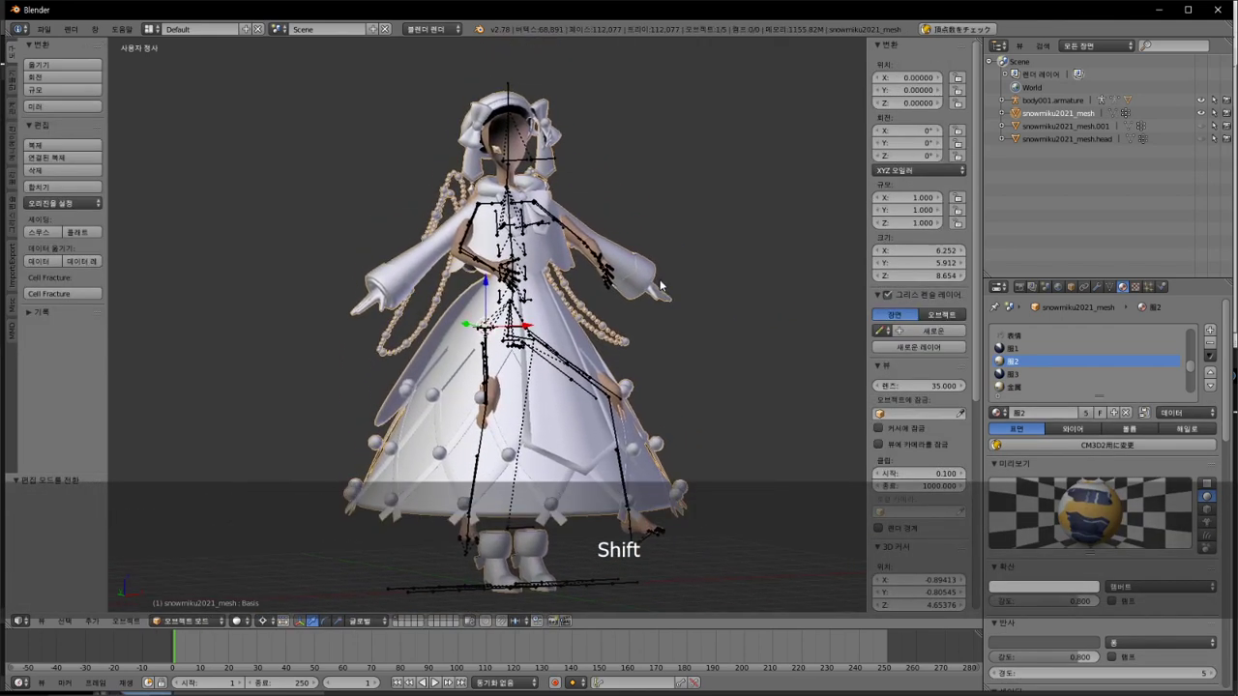
pyautogui.press('Tab')
pyautogui.press('Tab')
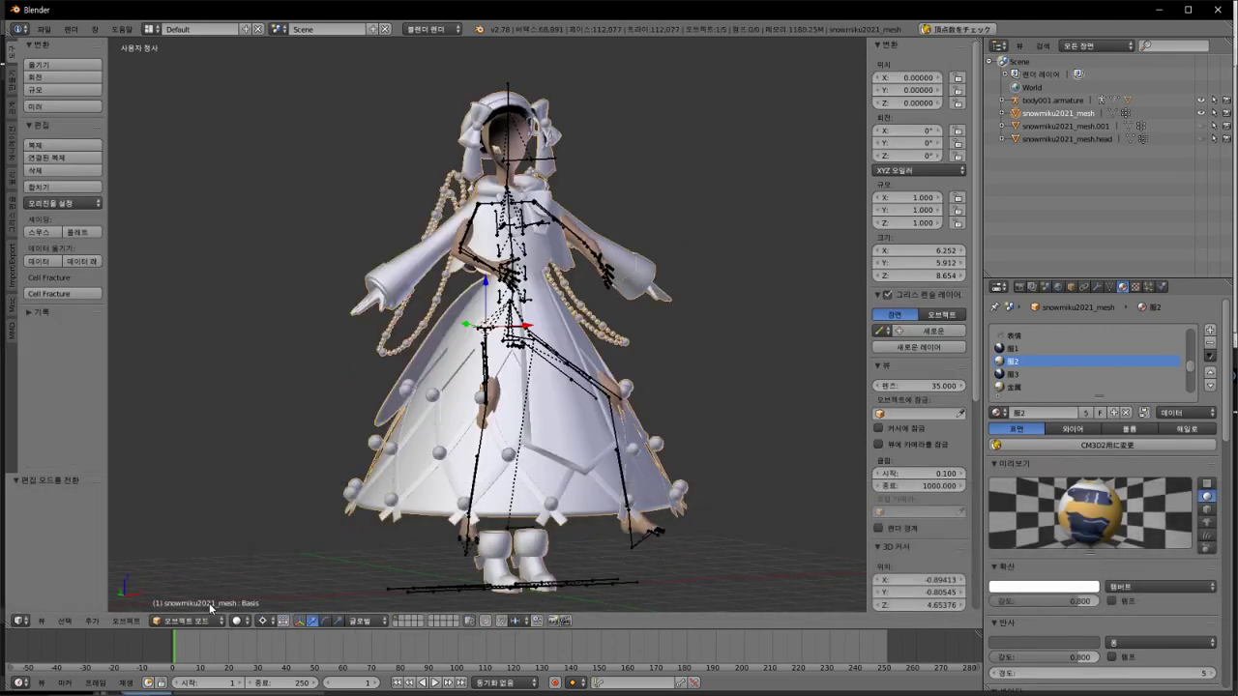
# Step: Select body001.armature and switch it to Pose Mode
pyautogui.click(1023, 102)
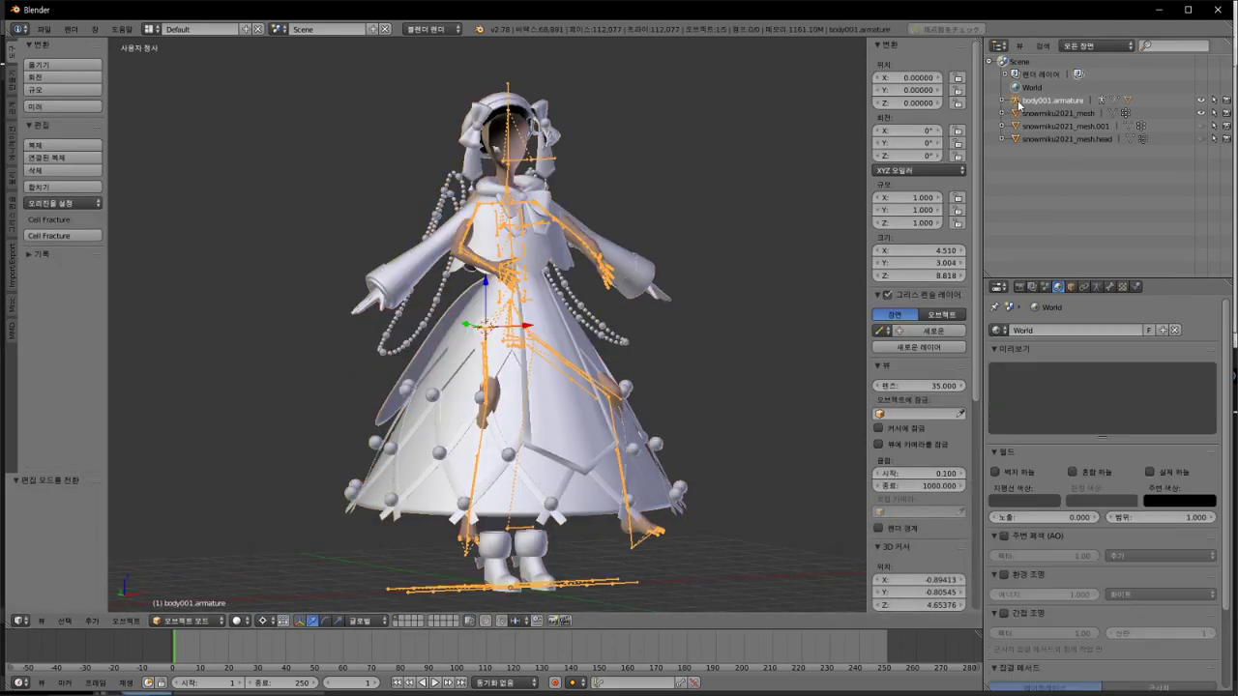
pyautogui.press('Tab')
pyautogui.press('Tab')
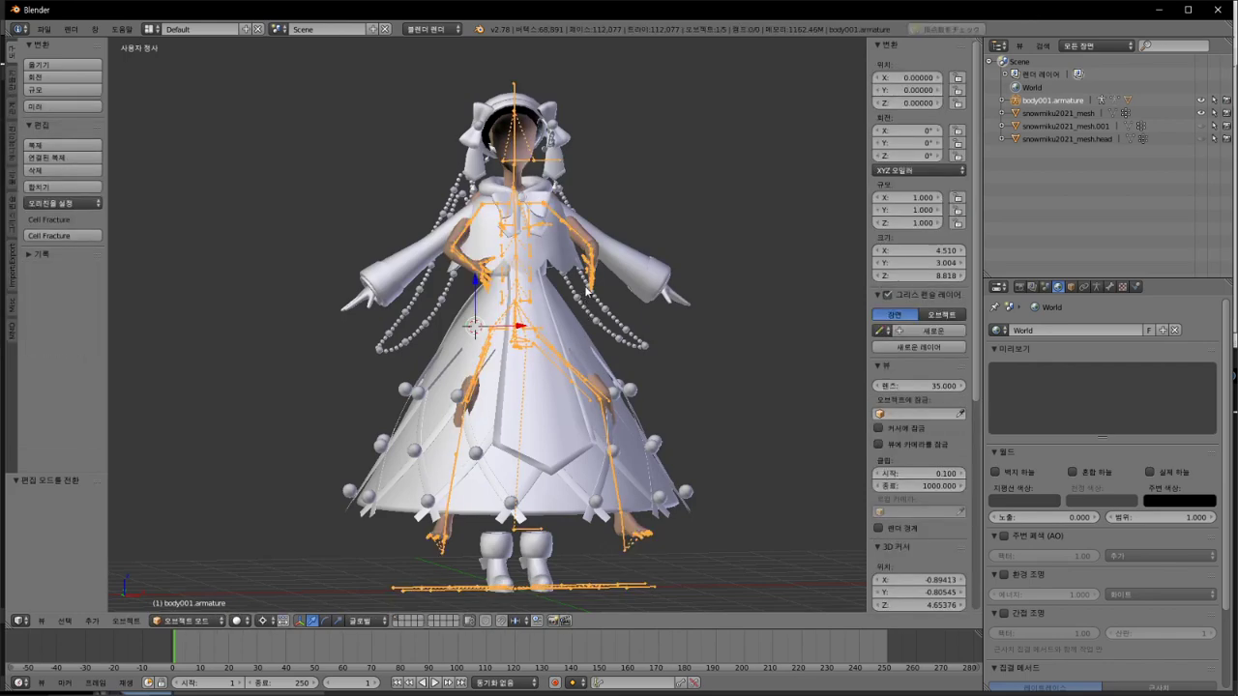
pyautogui.scroll(1, 585, 293)
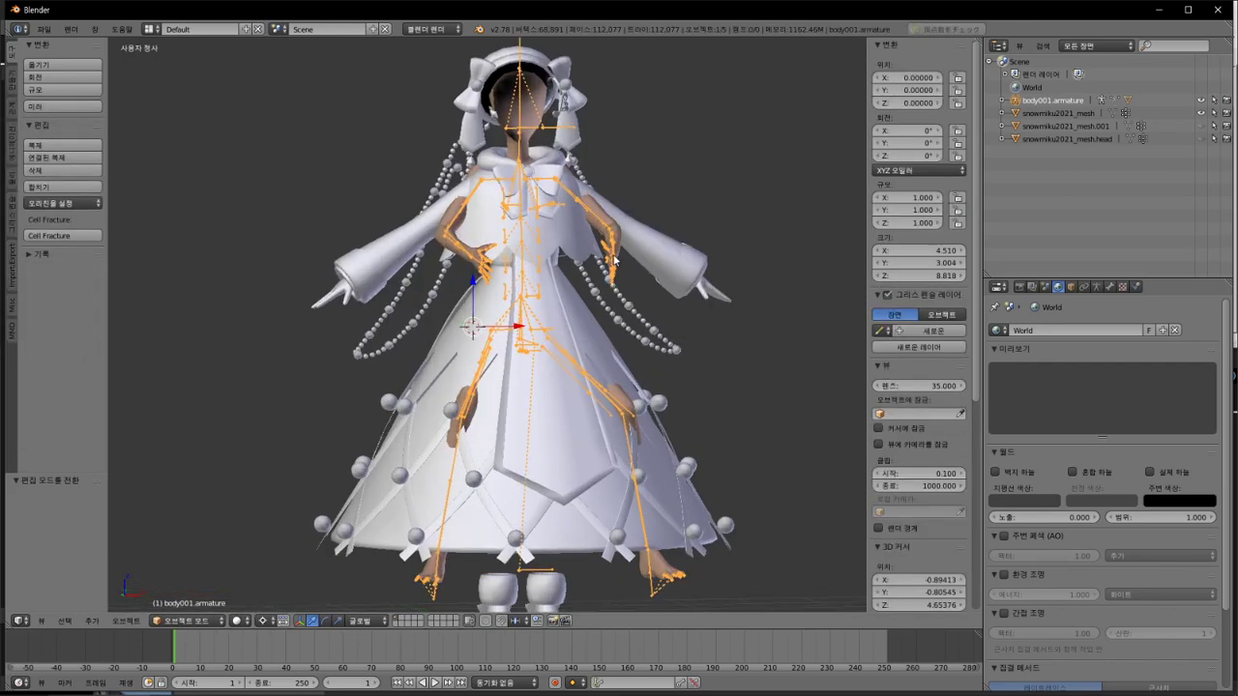
pyautogui.click(189, 620)
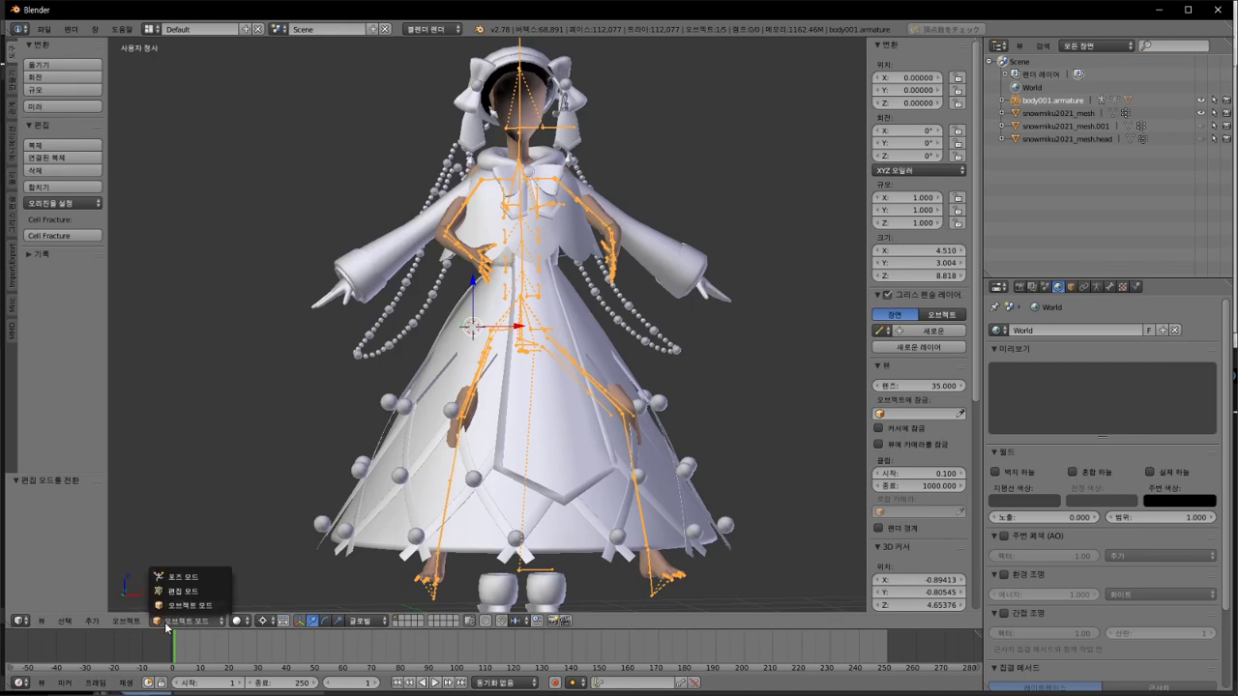
pyautogui.click(192, 581)
# Step: Select the Bip01 L UpperArm bone and set up a close top view of the arms
pyautogui.moveTo(435, 319); pyautogui.dragTo(590, 222, button='middle')
pyautogui.rightClick(569, 184)
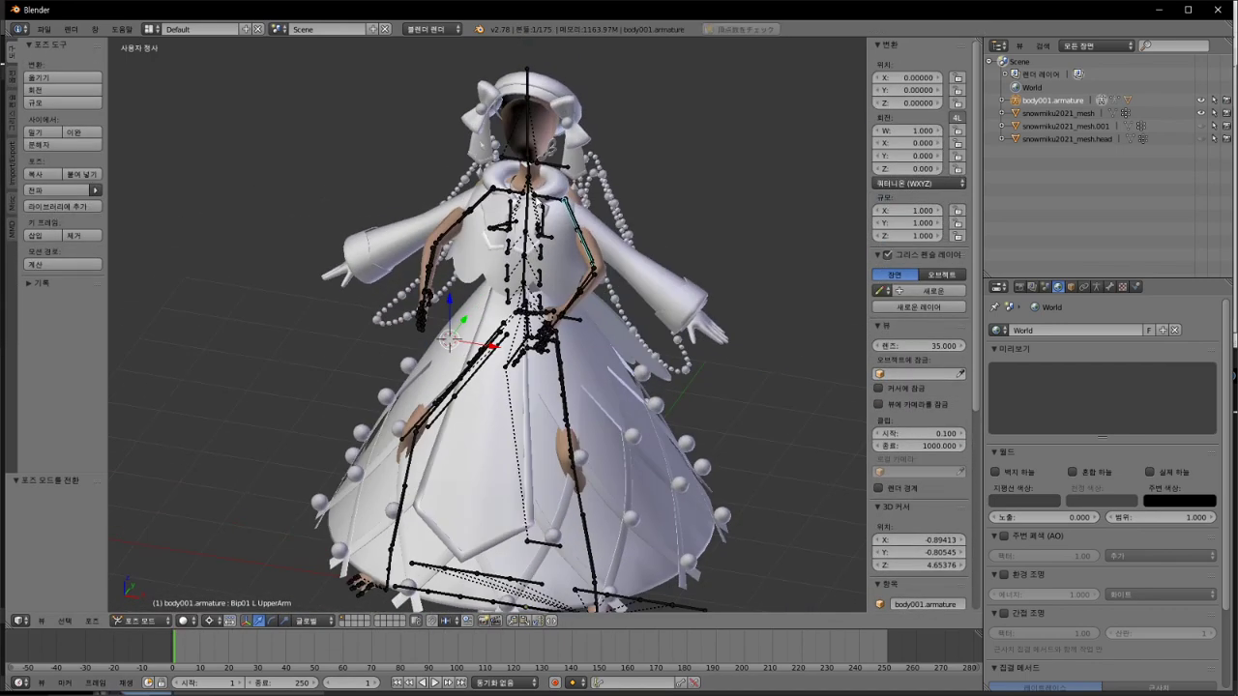
pyautogui.press('KP_7')
pyautogui.scroll(6, 771, 181)
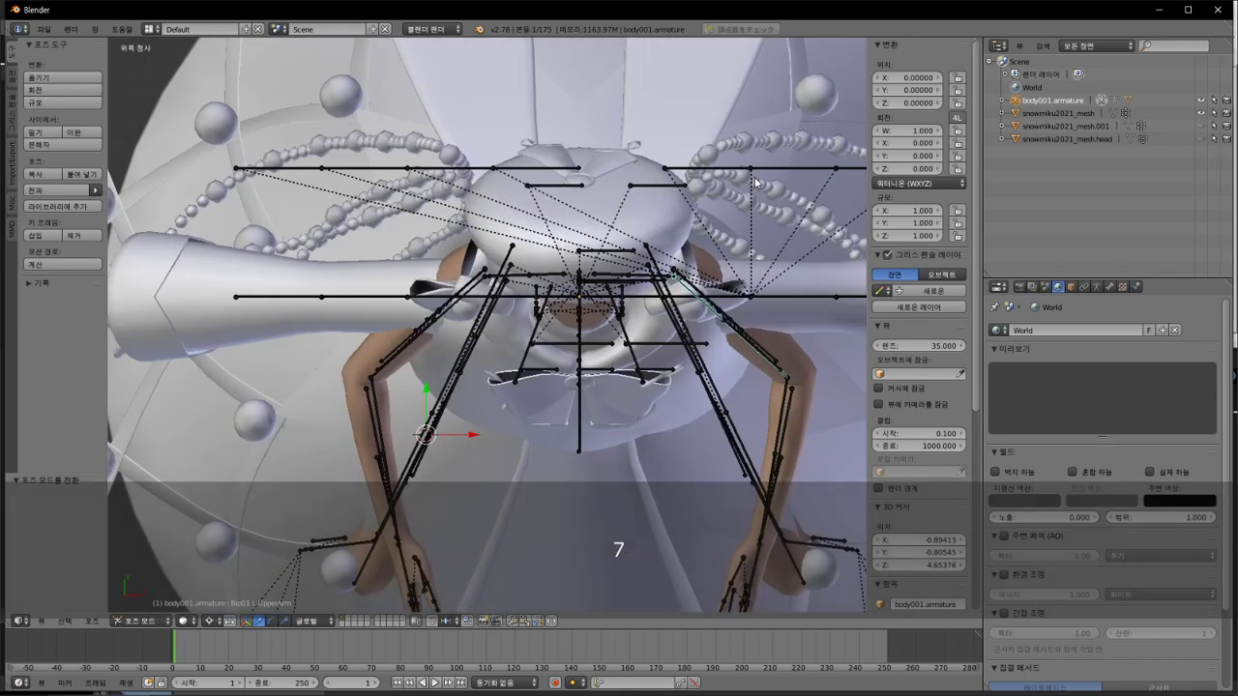
pyautogui.press('r')
pyautogui.press('Escape')
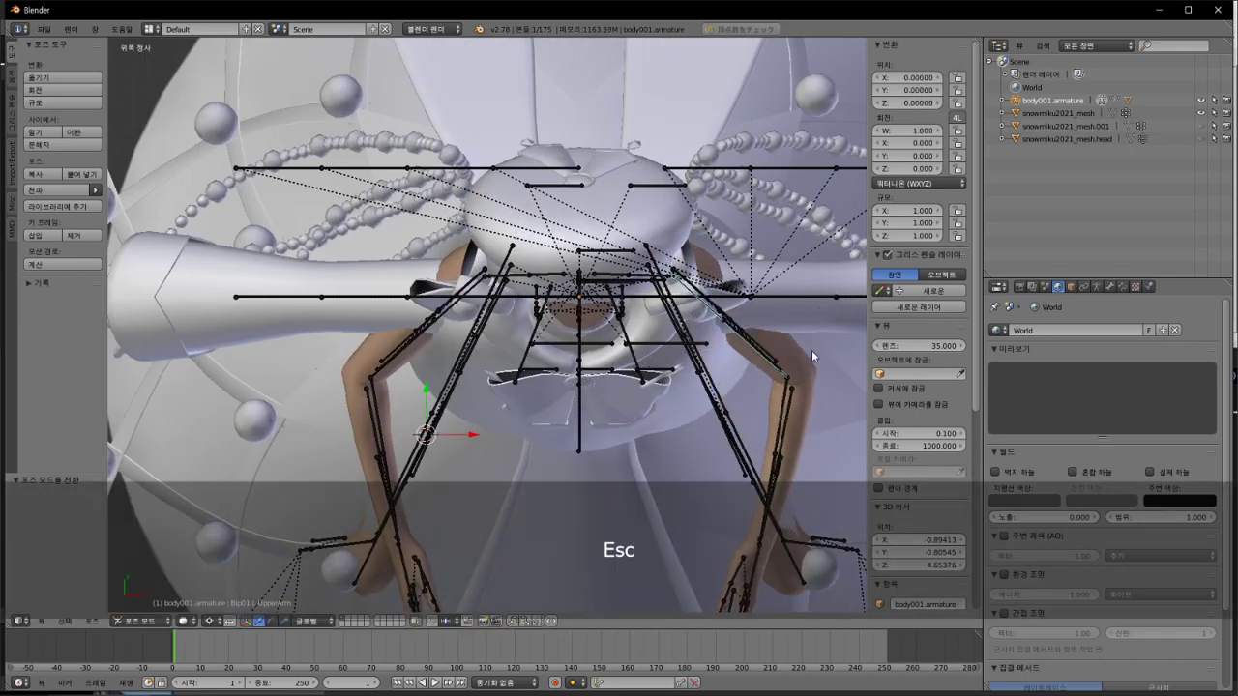
# Step: Rotate the Bip01 L UpperArm bone by -42° in the top view
pyautogui.click(209, 624)
pyautogui.click(237, 580)
pyautogui.press('r')
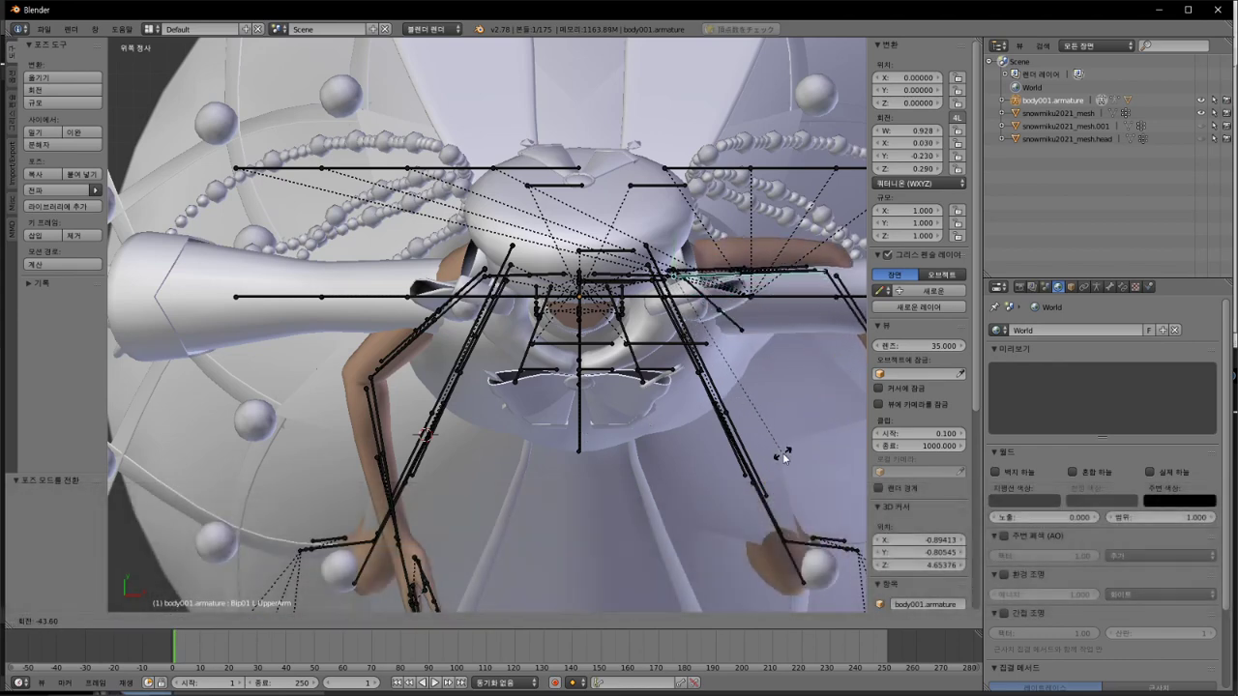
pyautogui.press('KP_Subtract')
pyautogui.write('43|) = -43°')
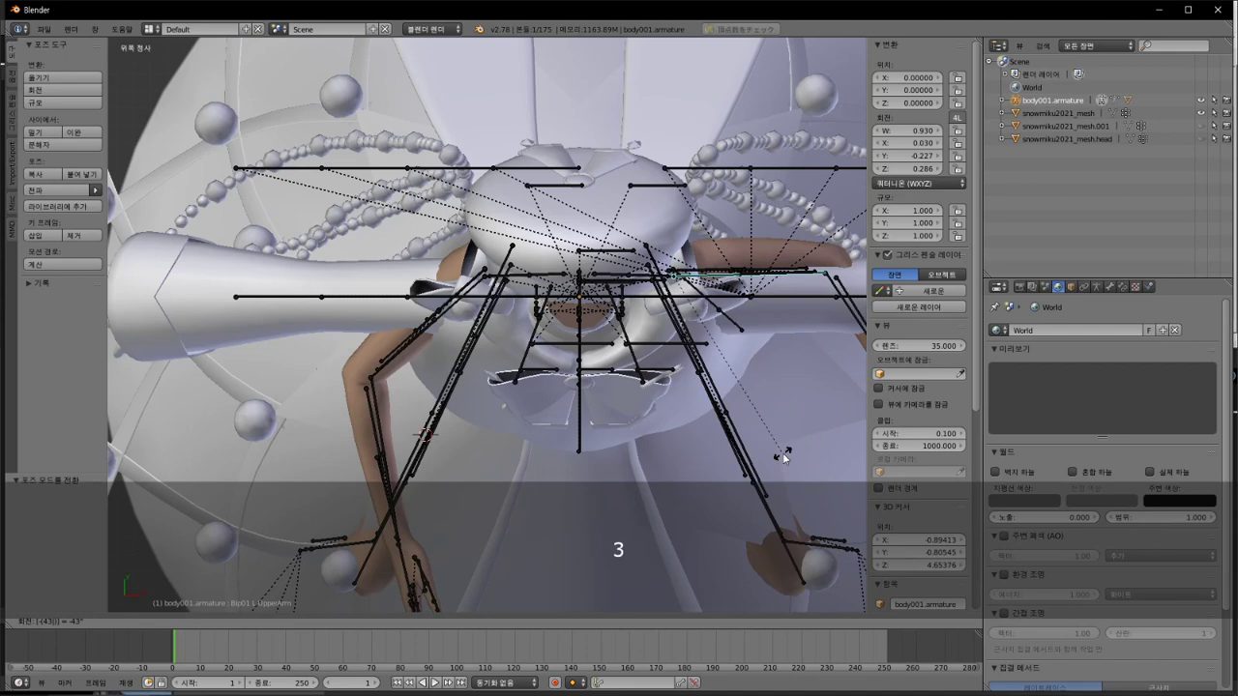
pyautogui.press('BackSpace')
pyautogui.write('2')
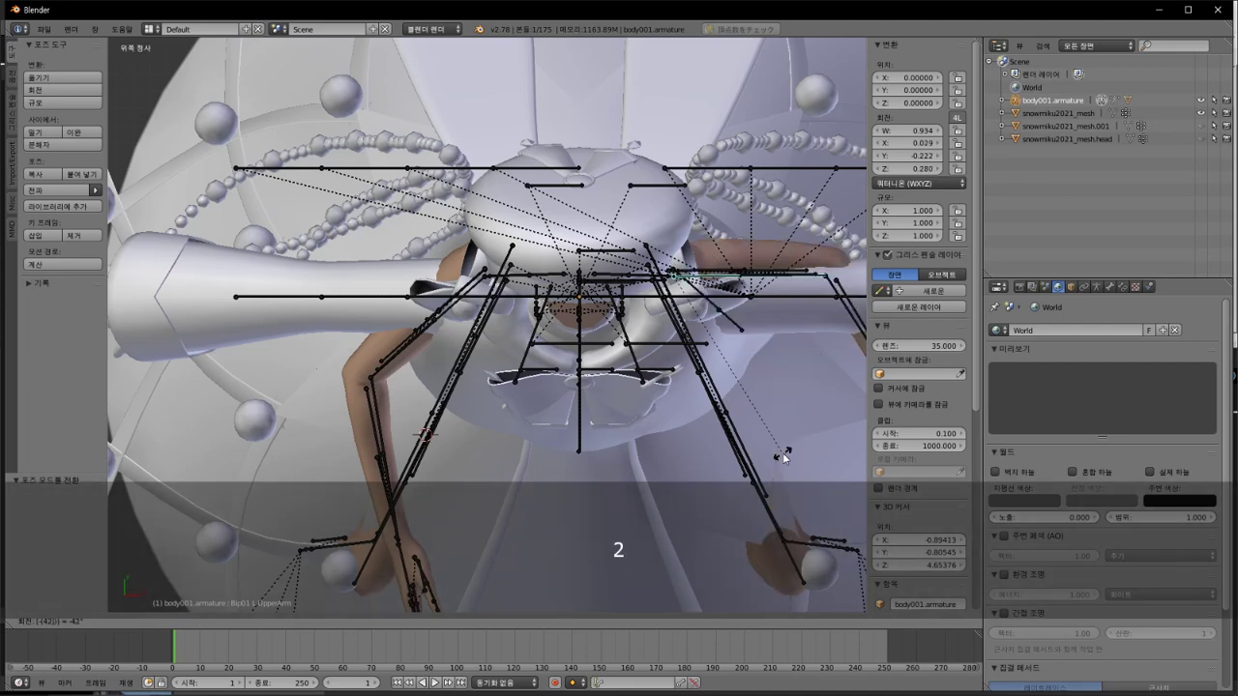
pyautogui.press('Return')
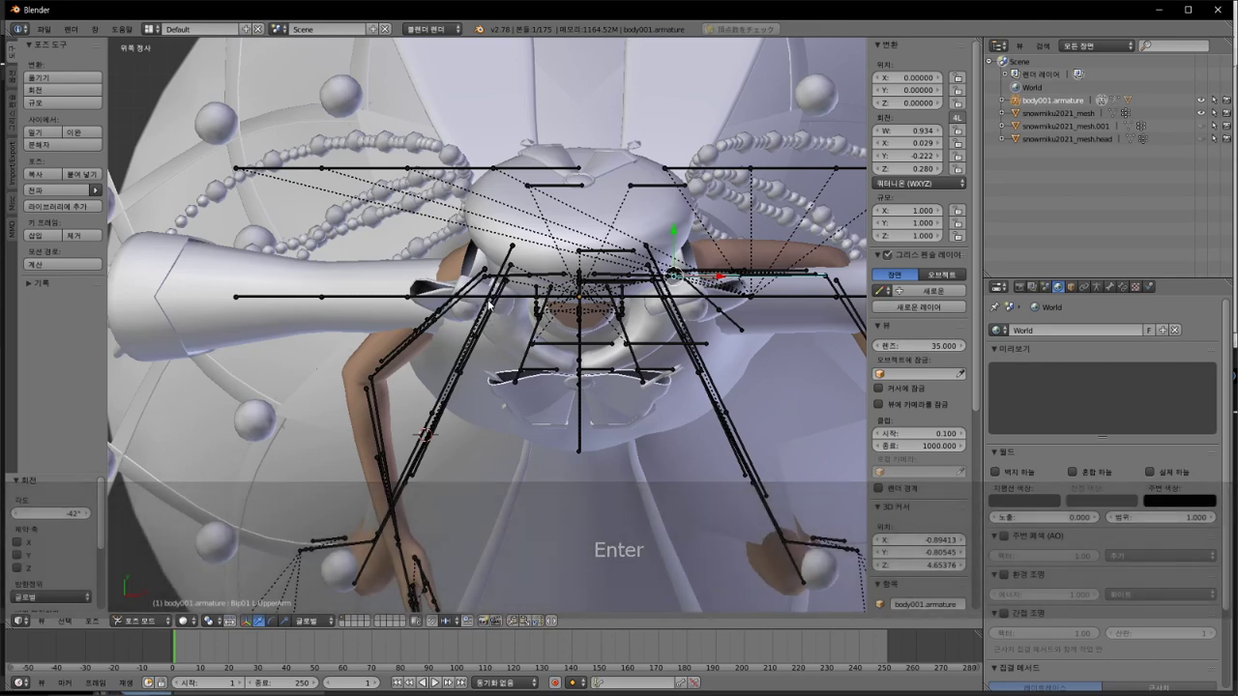
# Step: Select the Bip01 R UpperArm bone and rotate it by 42° in the top view
pyautogui.rightClick(489, 296)
pyautogui.write('r42')
pyautogui.press('Return')
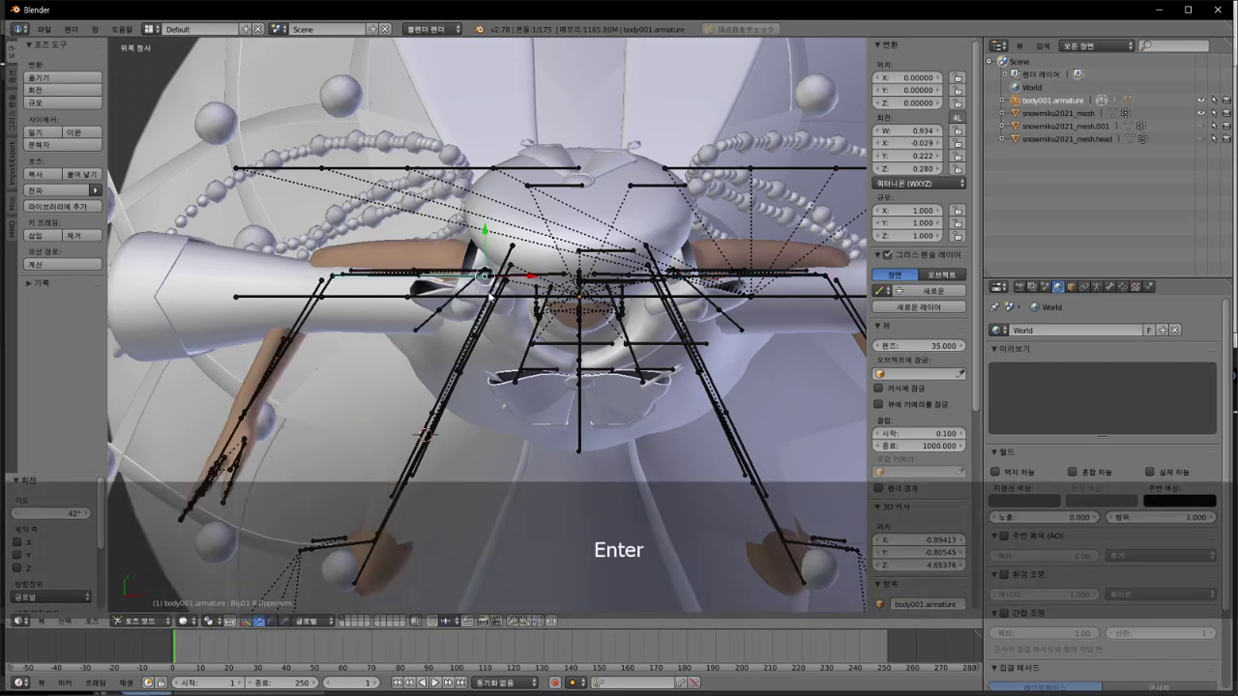
# Step: Check the arms from the front, then rotate the Bip01 L Forearm bone by -58° in the top view
pyautogui.press('KP_1')
pyautogui.scroll(-4, 490, 296)
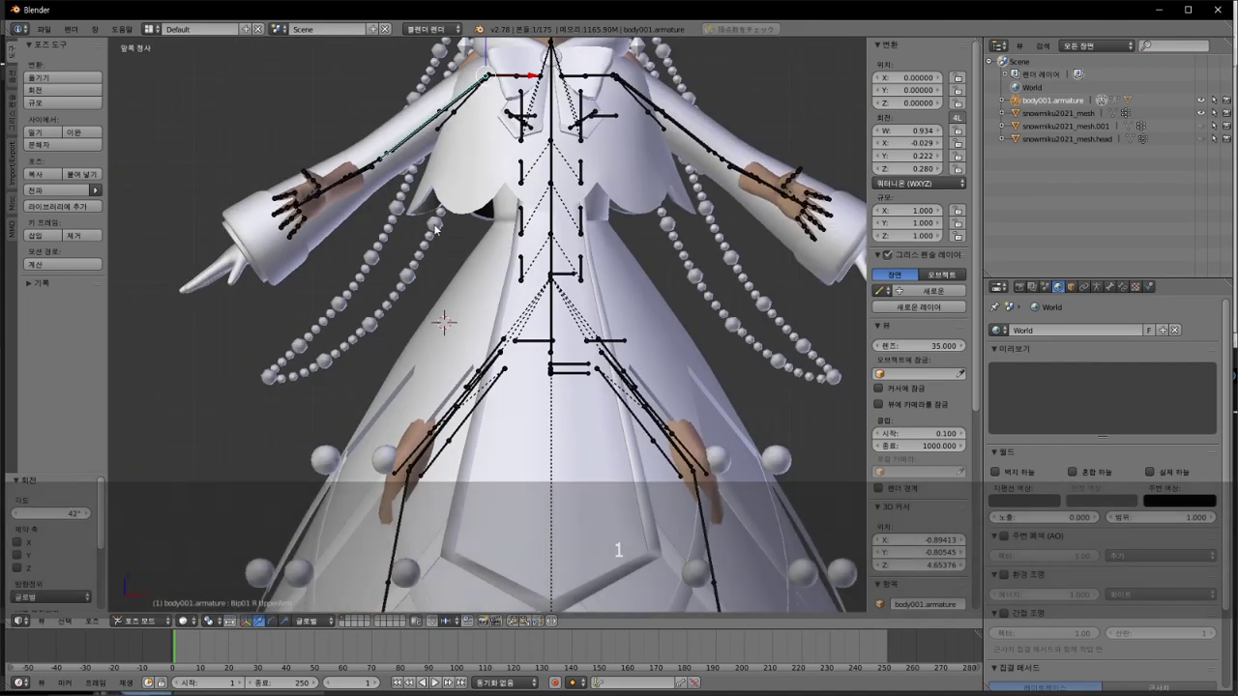
pyautogui.press('KP_7')
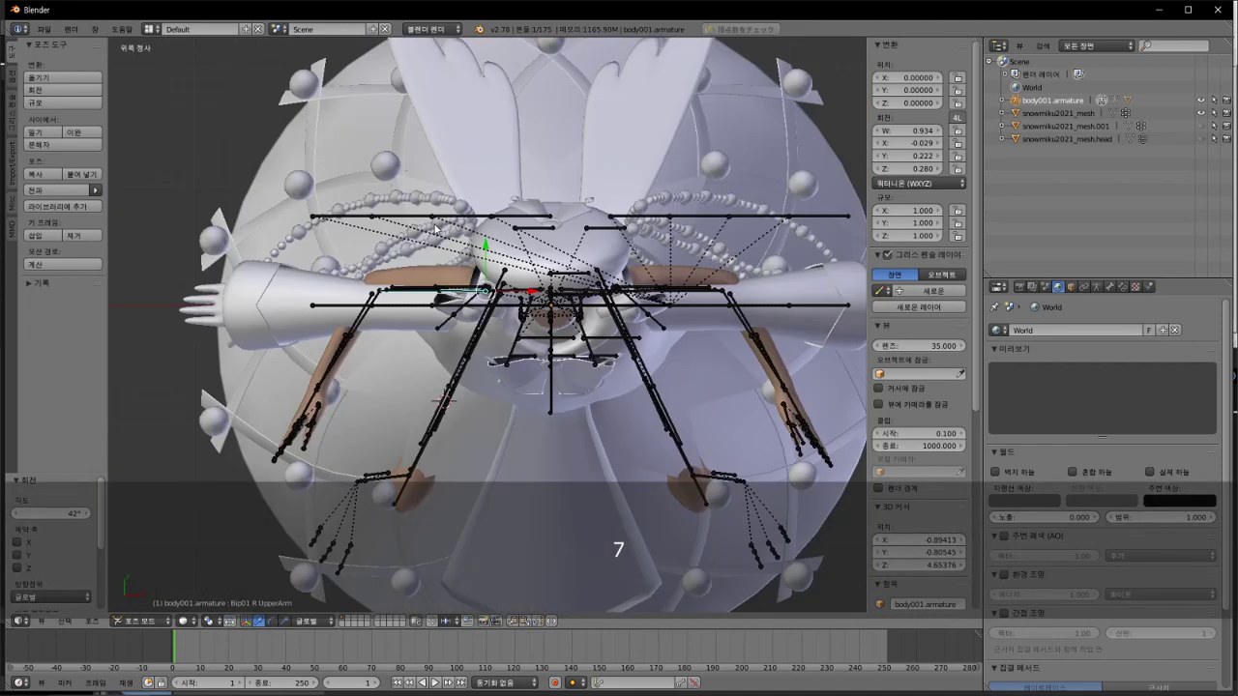
pyautogui.rightClick(727, 300)
pyautogui.press('r')
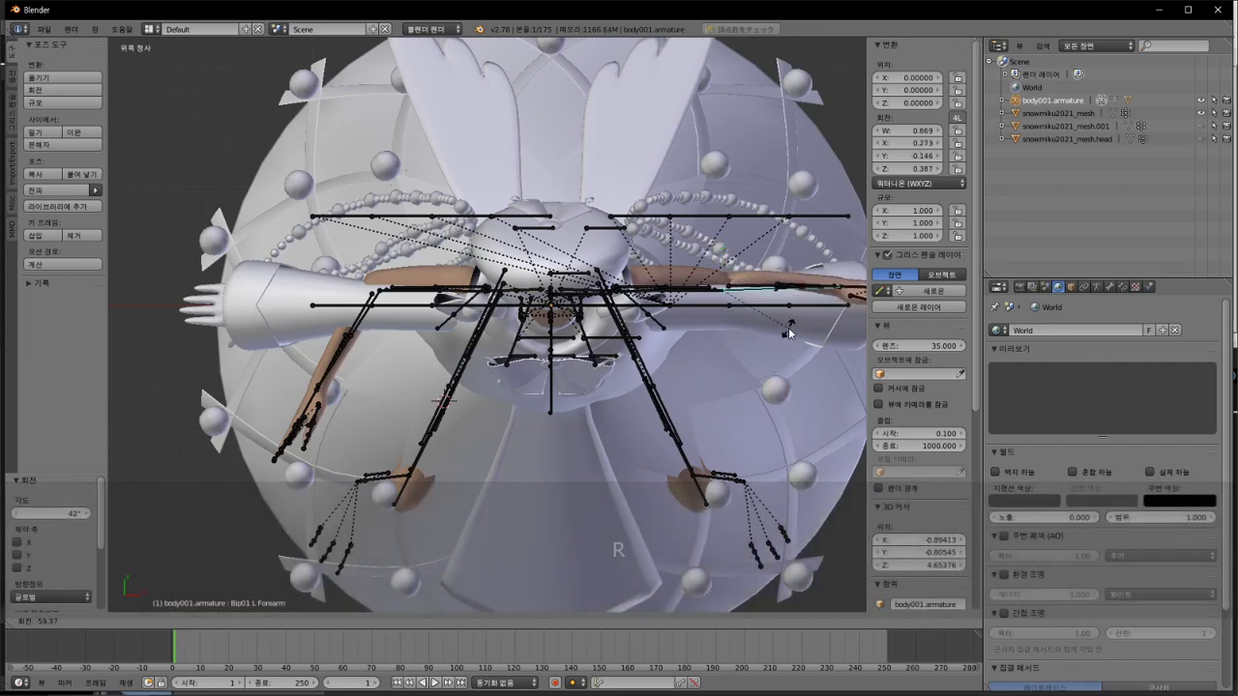
pyautogui.write('-59')
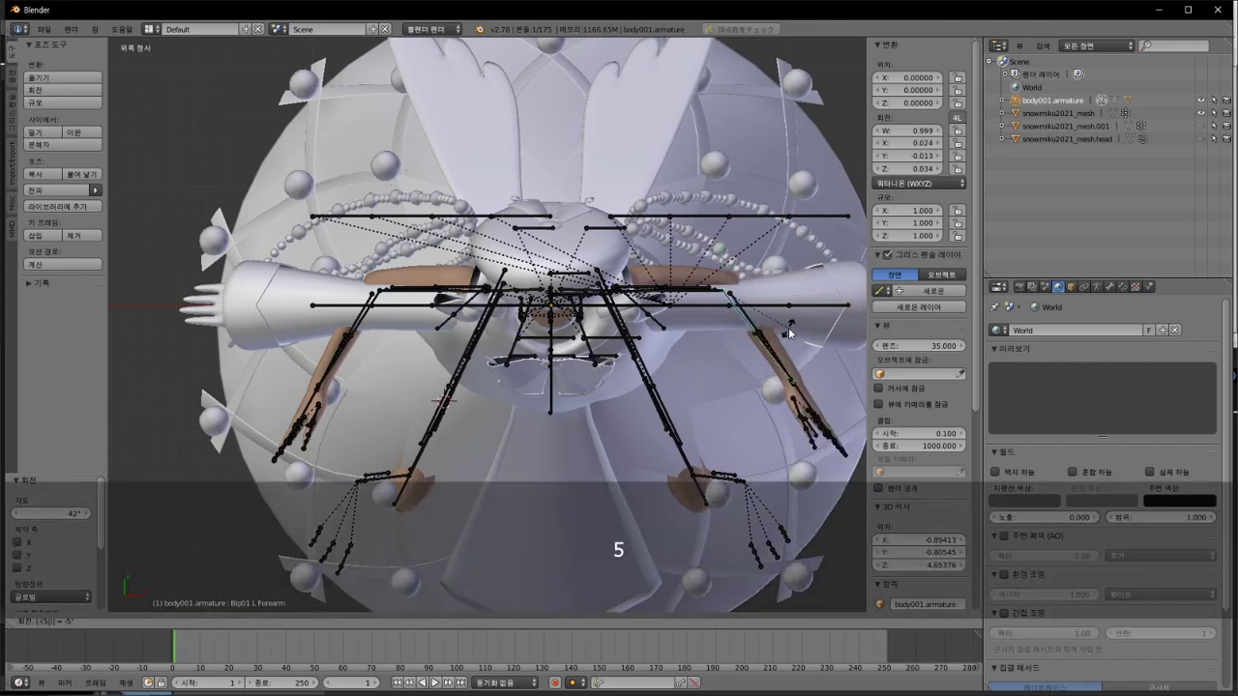
pyautogui.press('BackSpace')
pyautogui.write('8')
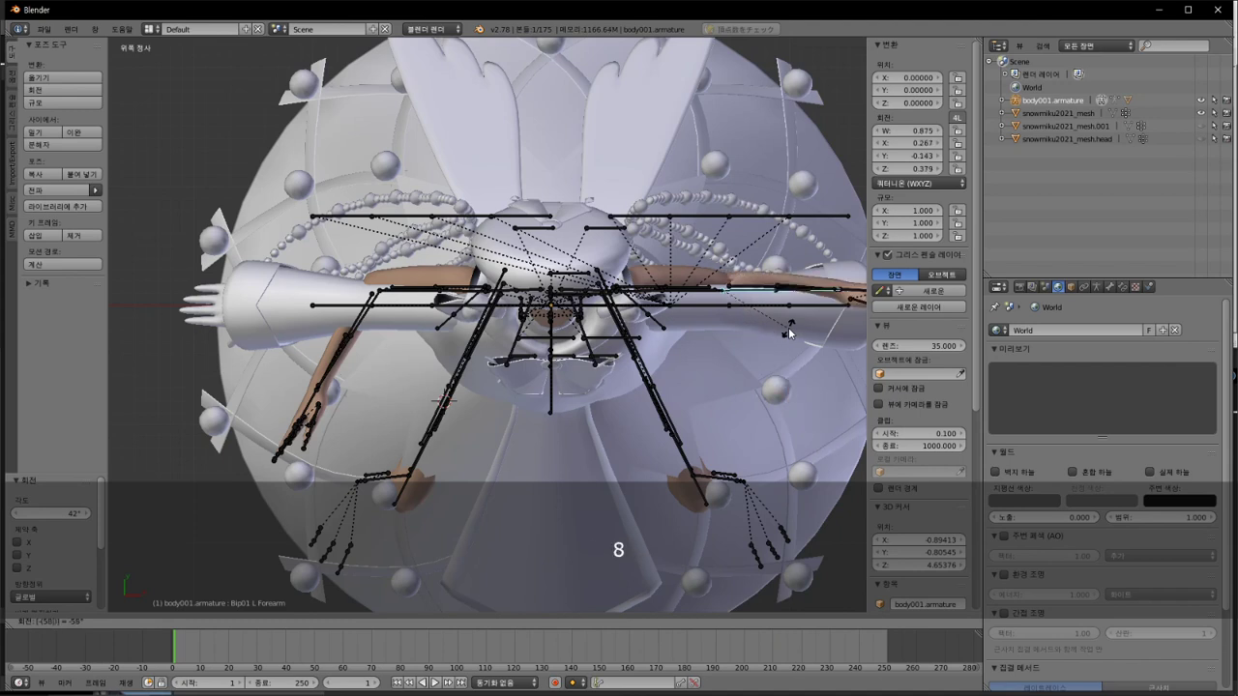
pyautogui.press('Return')
# Step: Select the Bip01 R Forearm bone and rotate it by 58° in the top view
pyautogui.rightClick(371, 316)
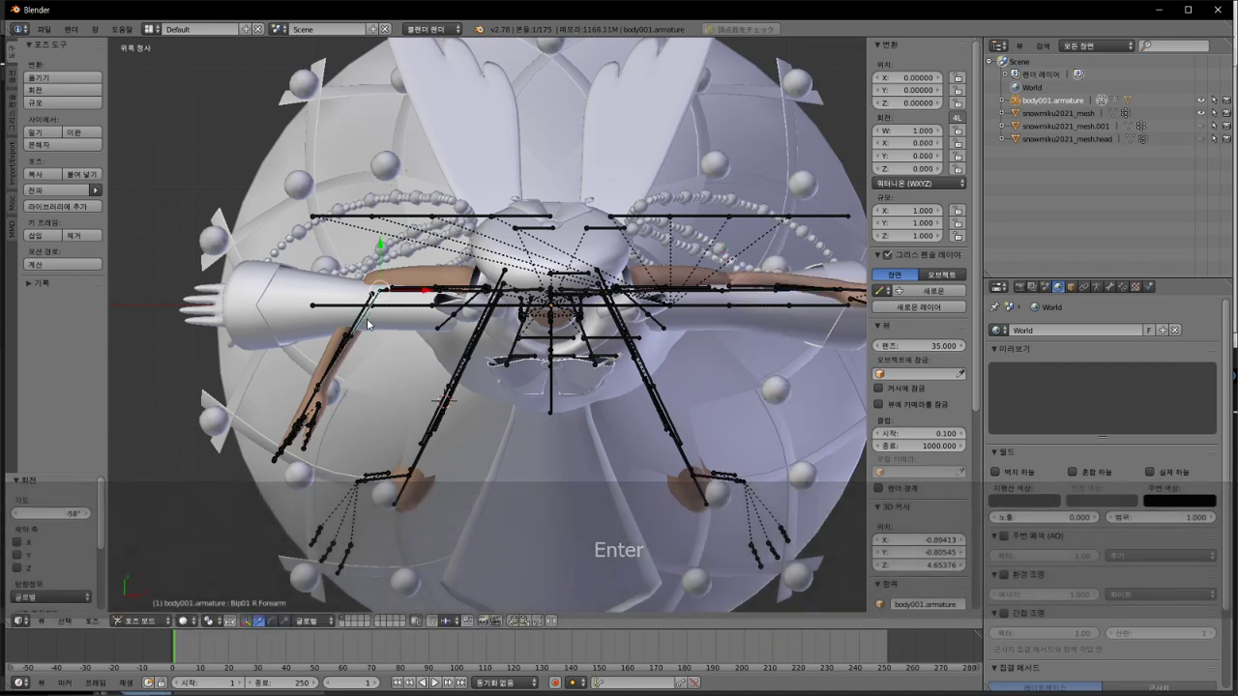
pyautogui.write('r')
pyautogui.write('58')
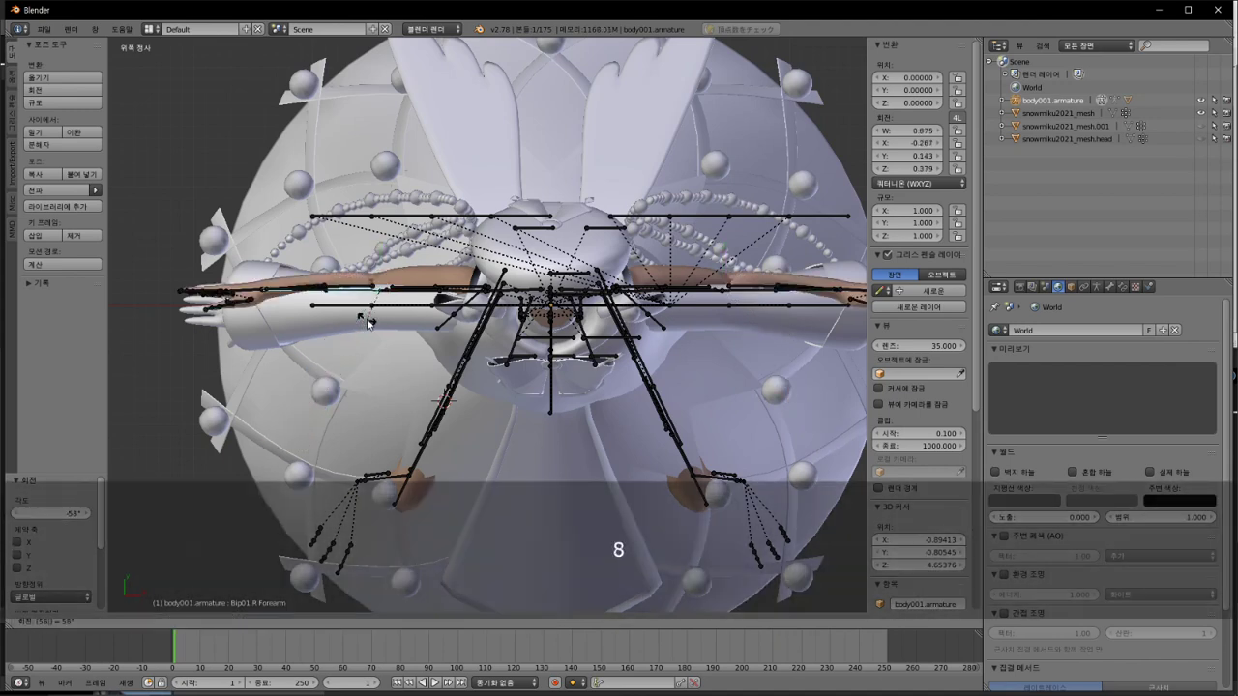
pyautogui.press('Return')
# Step: In the front view, rotate the Bip01 R Forearm bone by -19° to follow the sleeve
pyautogui.press('KP_1')
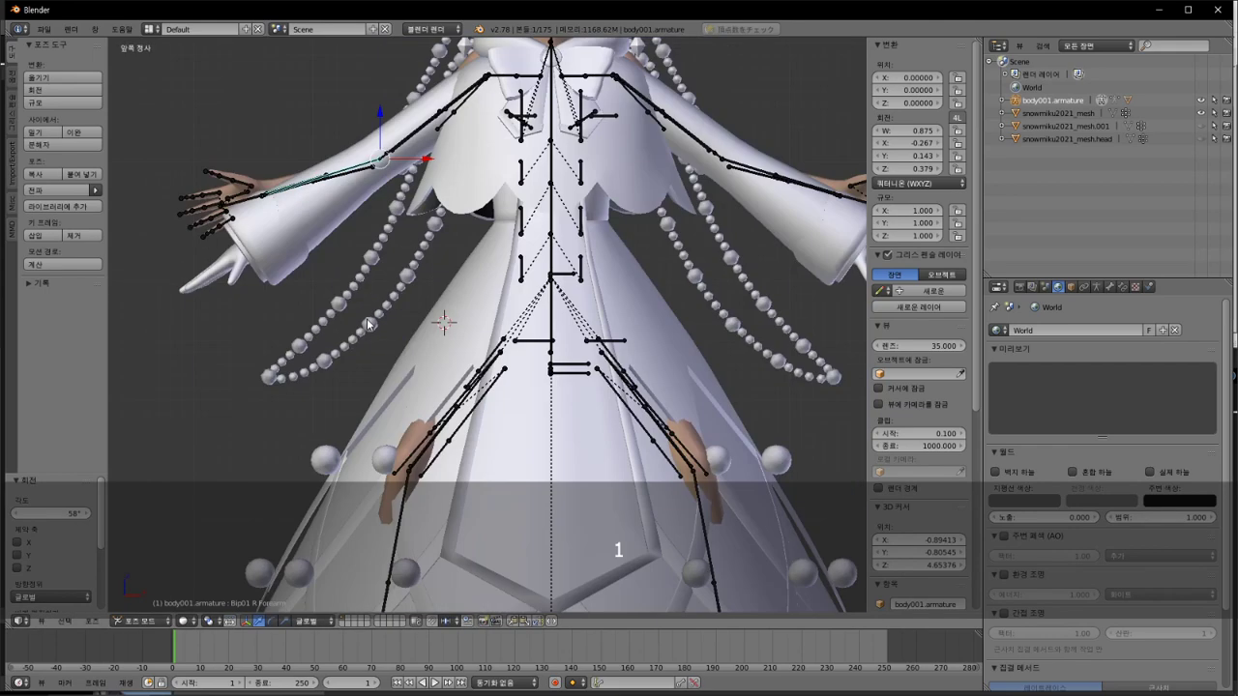
pyautogui.press('r')
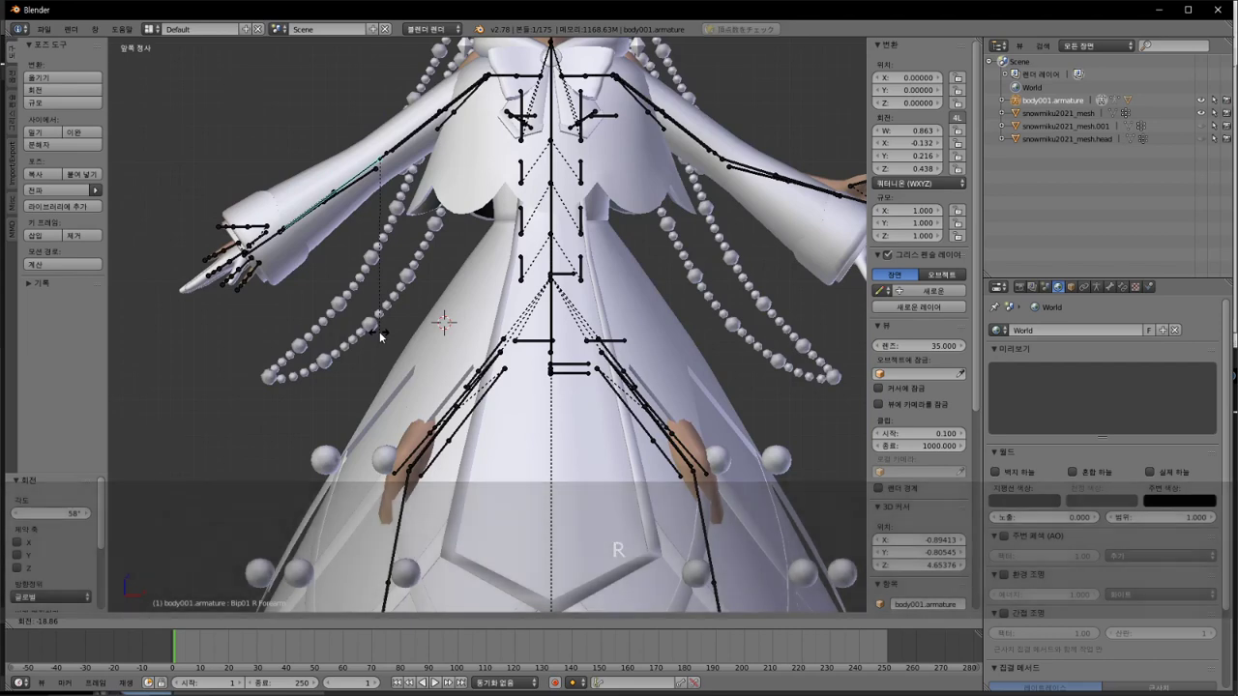
pyautogui.write('18')
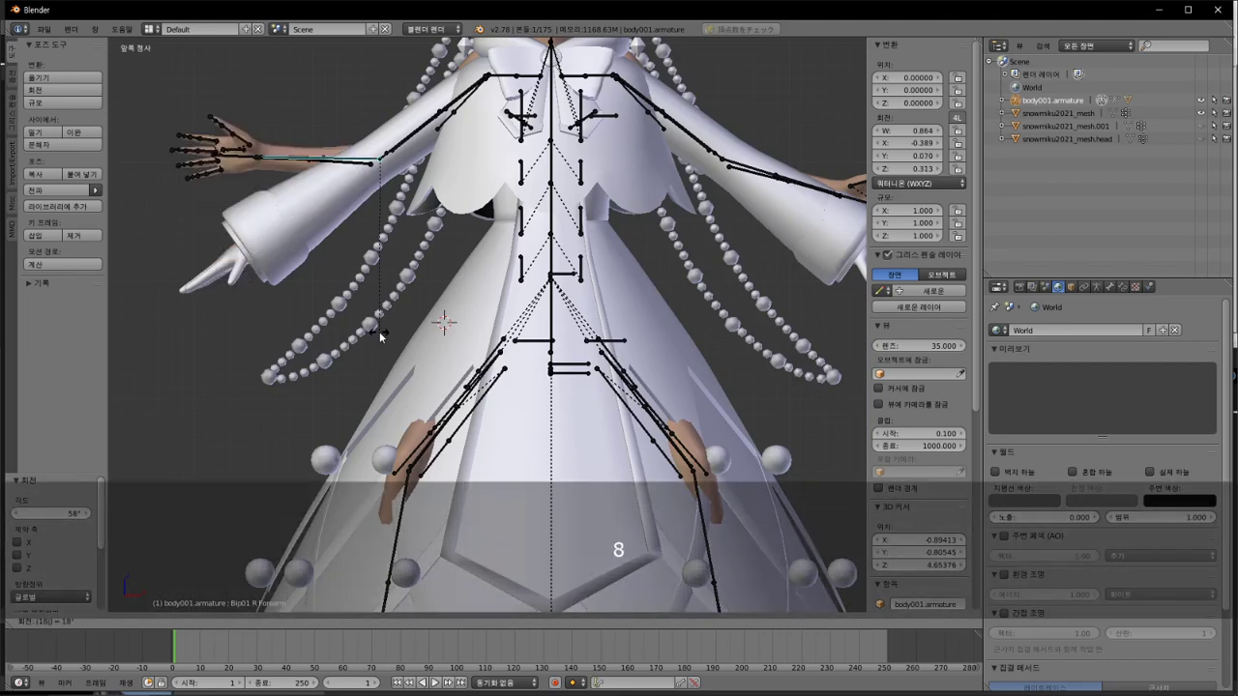
pyautogui.press('KP_Subtract')
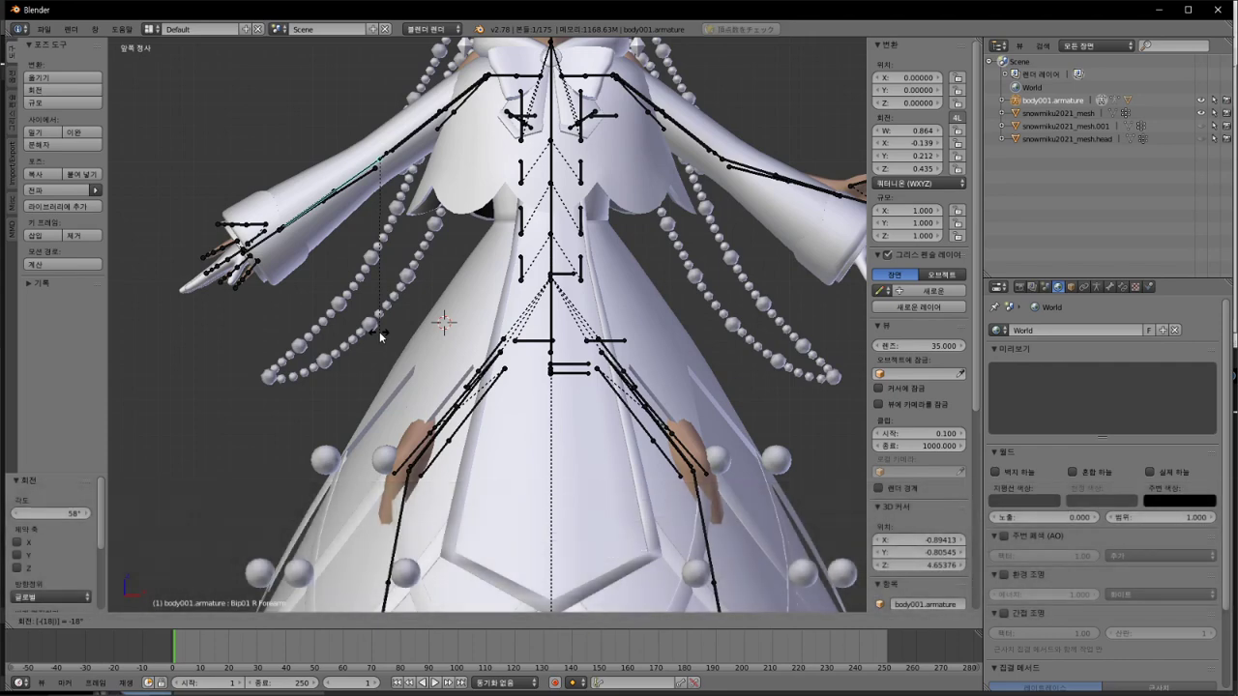
pyautogui.press('BackSpace')
pyautogui.write('9')
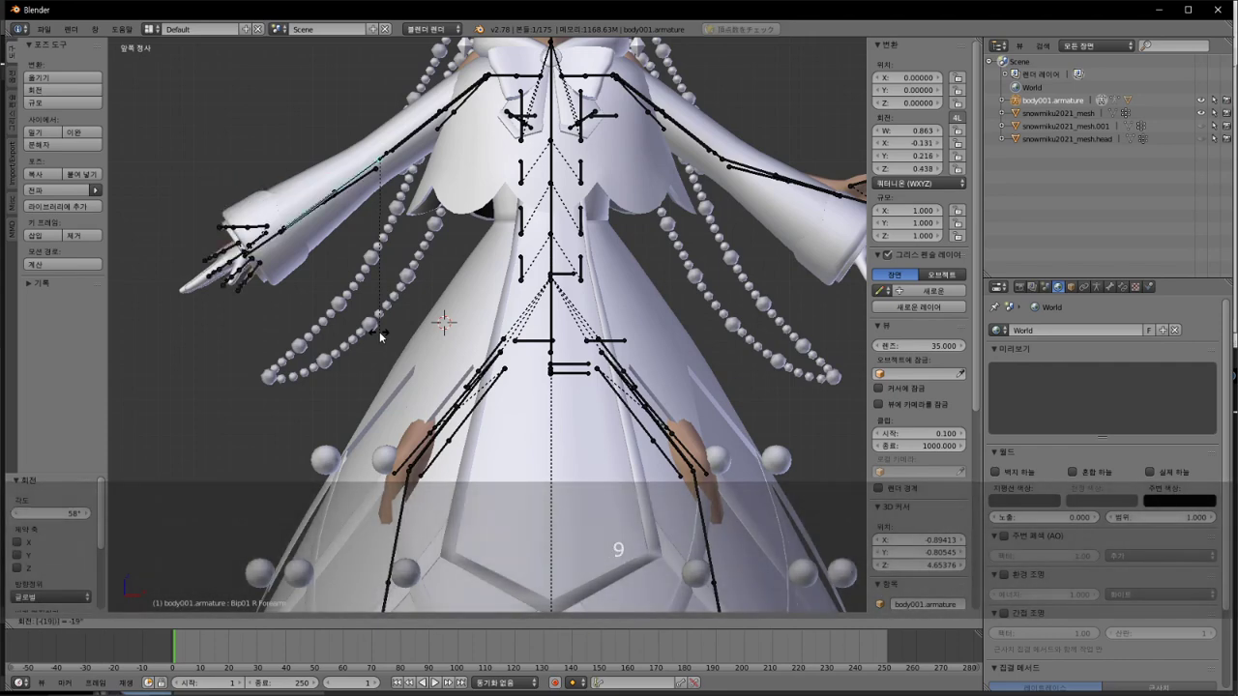
pyautogui.press('Return')
# Step: Select the Bip01 L Forearm bone, rotate it by 19° in the front view, and look at the pose from an angle
pyautogui.rightClick(762, 172)
pyautogui.write('r')
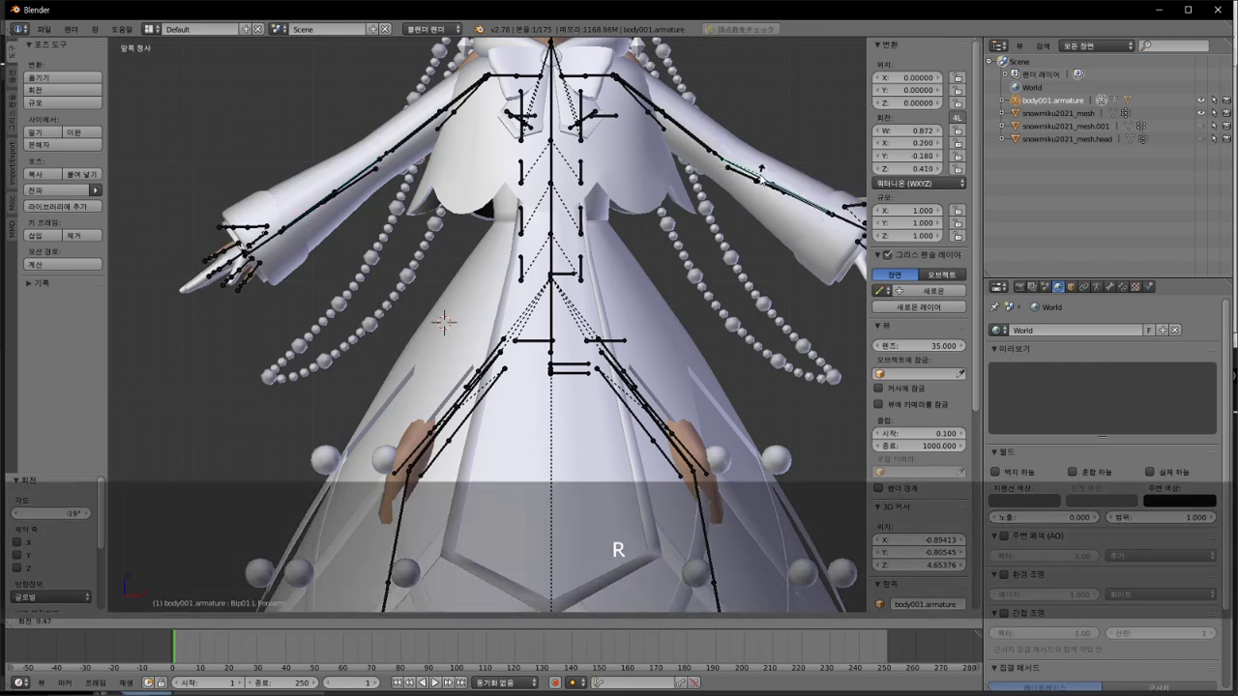
pyautogui.write('19')
pyautogui.press('Return')
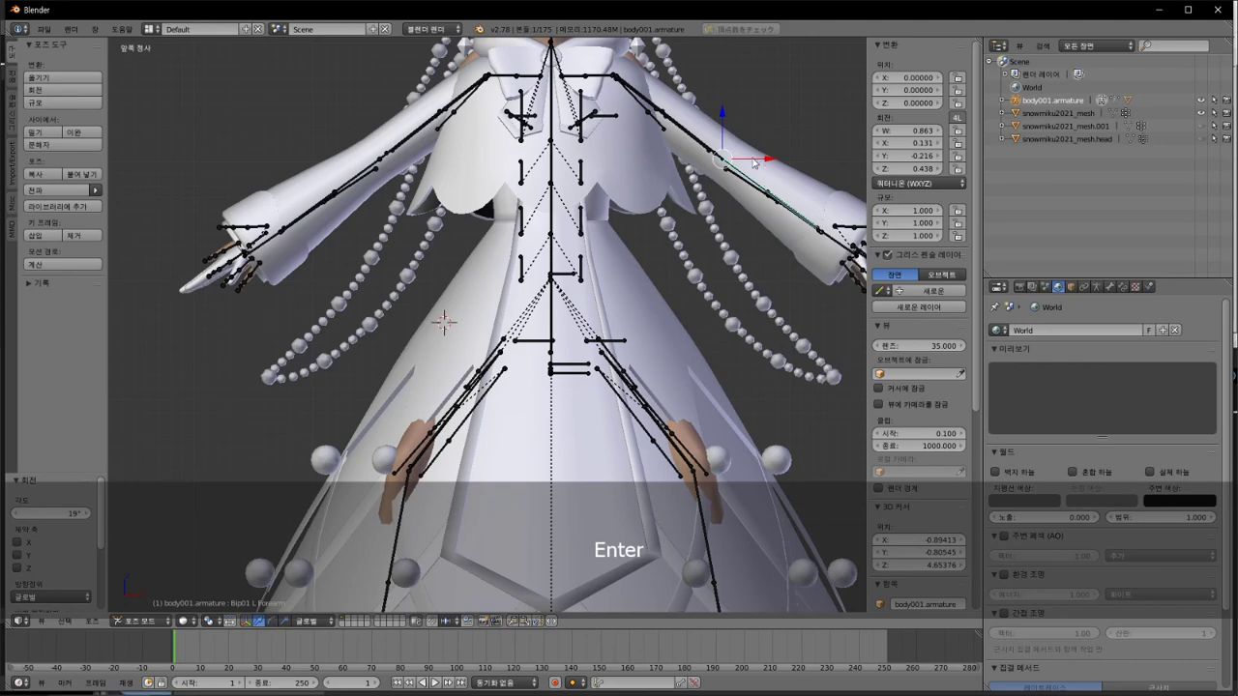
pyautogui.scroll(-4, 761, 167)
pyautogui.moveTo(762, 167); pyautogui.dragTo(716, 430, button='middle')
# Step: Switch to Notepad++ and add a note starting with "나중에 웨이트때문에 미리 본 일" on the last line
pyautogui.hotkey('alt', 'Tab')
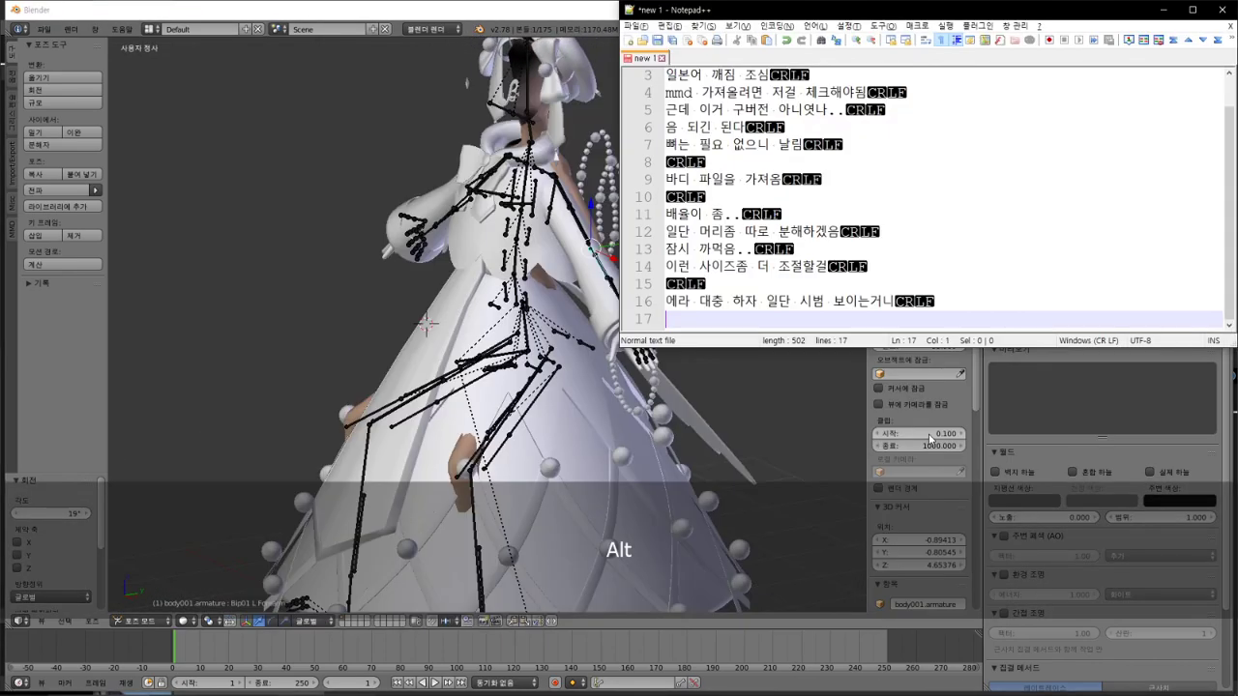
pyautogui.write('낮')
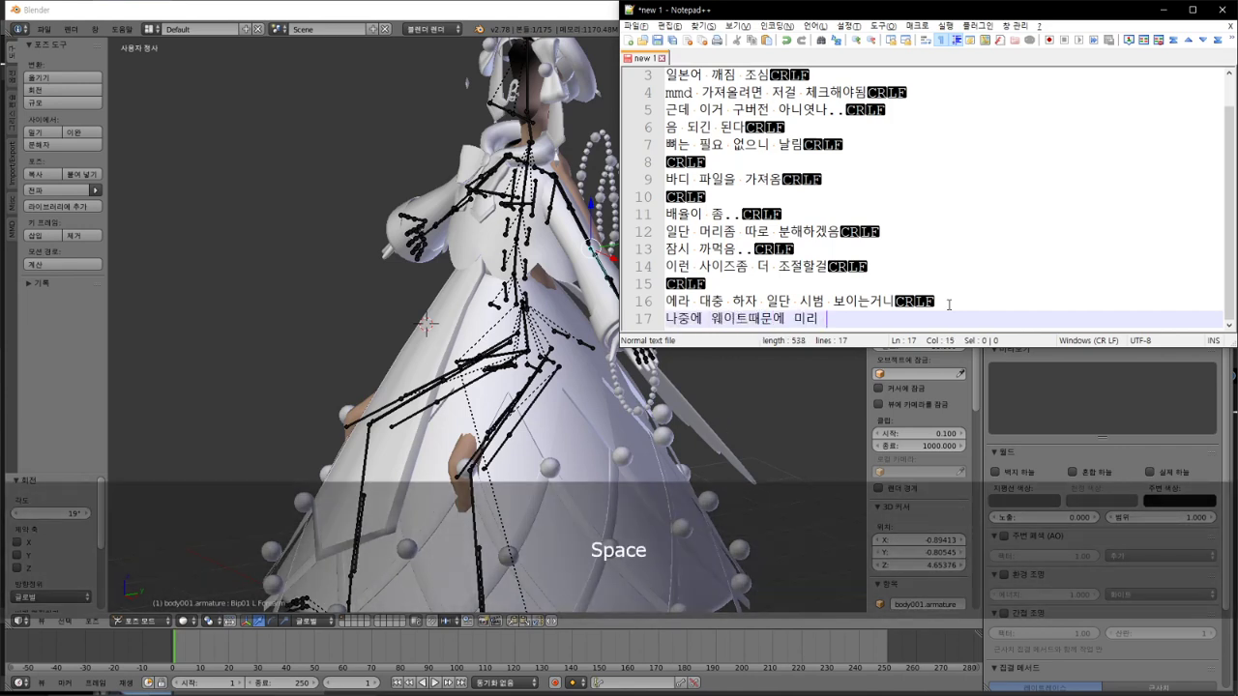
pyautogui.write('보')
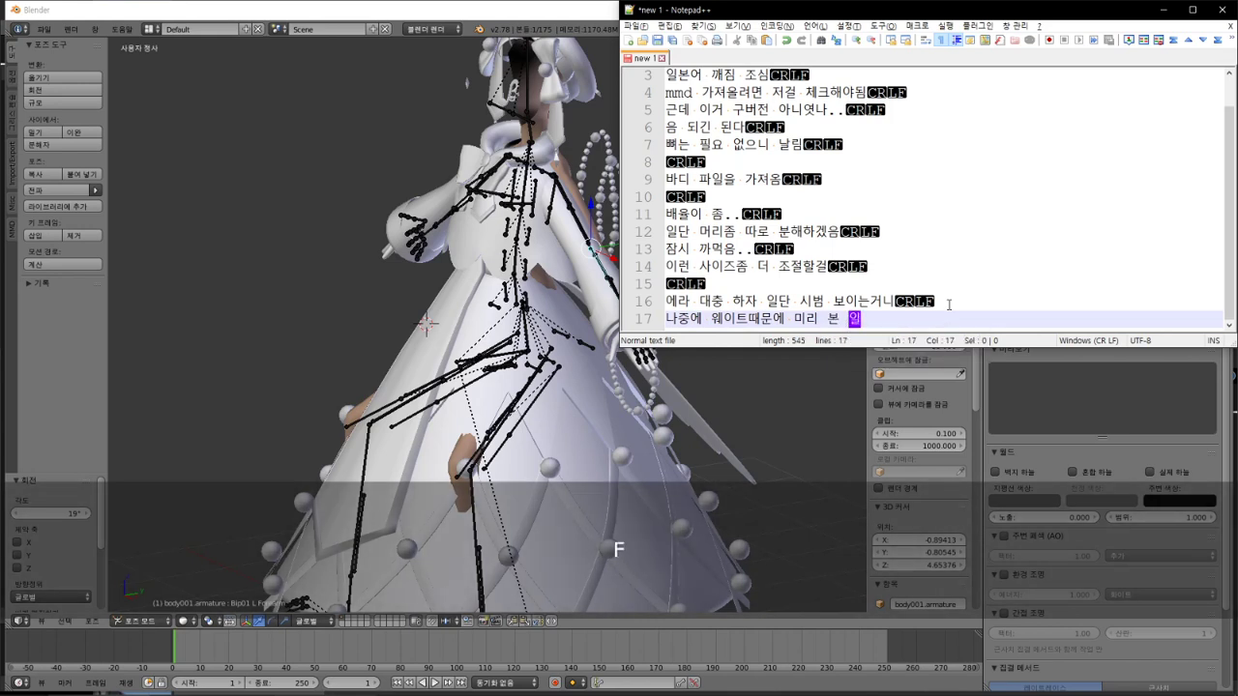
pyautogui.write('시킬거 만든')
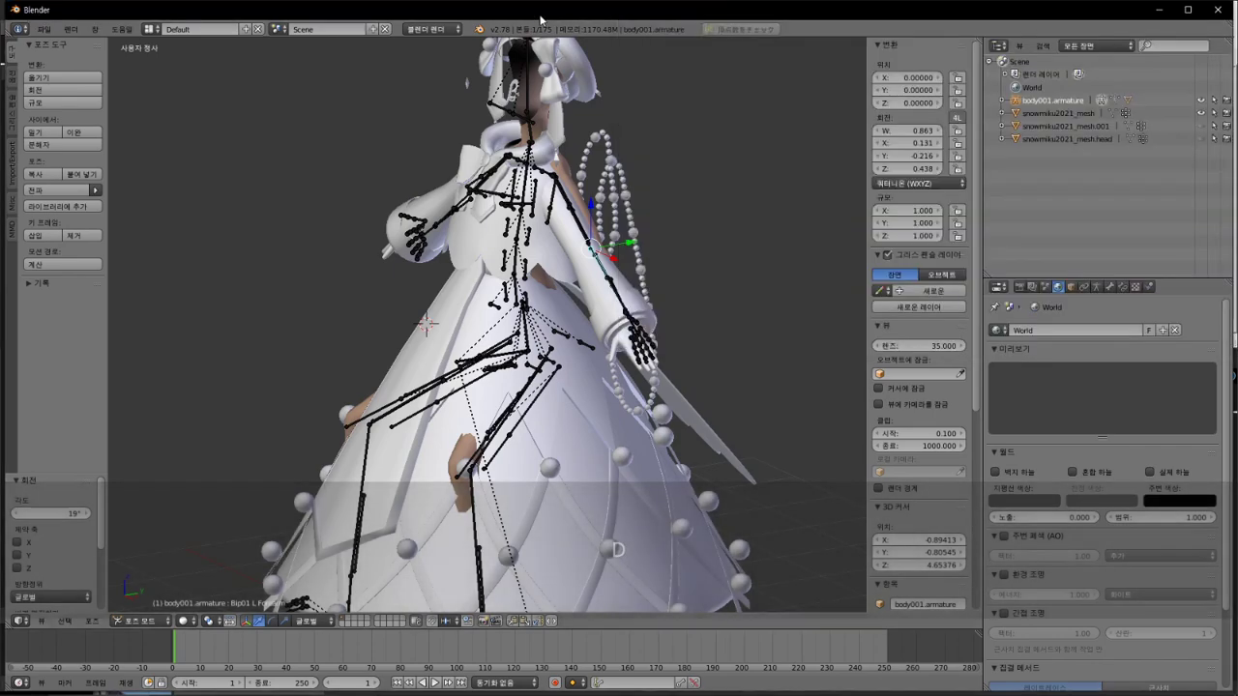
# Step: Back in Blender, select the Bip01 R Thigh bone and rotate it by 64° in the top view
pyautogui.moveTo(581, 338); pyautogui.dragTo(629, 329, button='middle')
pyautogui.moveTo(431, 329); pyautogui.dragTo(547, 320, button='middle')
pyautogui.rightClick(362, 461)
pyautogui.scroll(3, 426, 455)
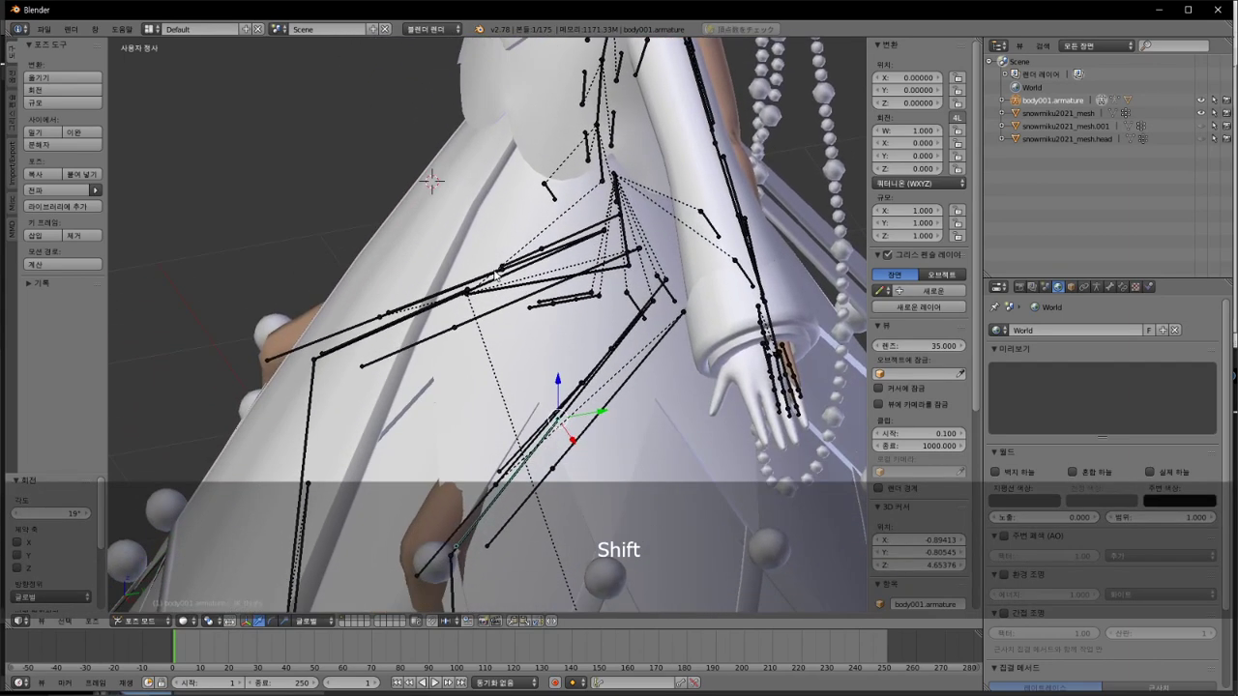
pyautogui.press('r')
pyautogui.press('Escape')
pyautogui.press('KP_7')
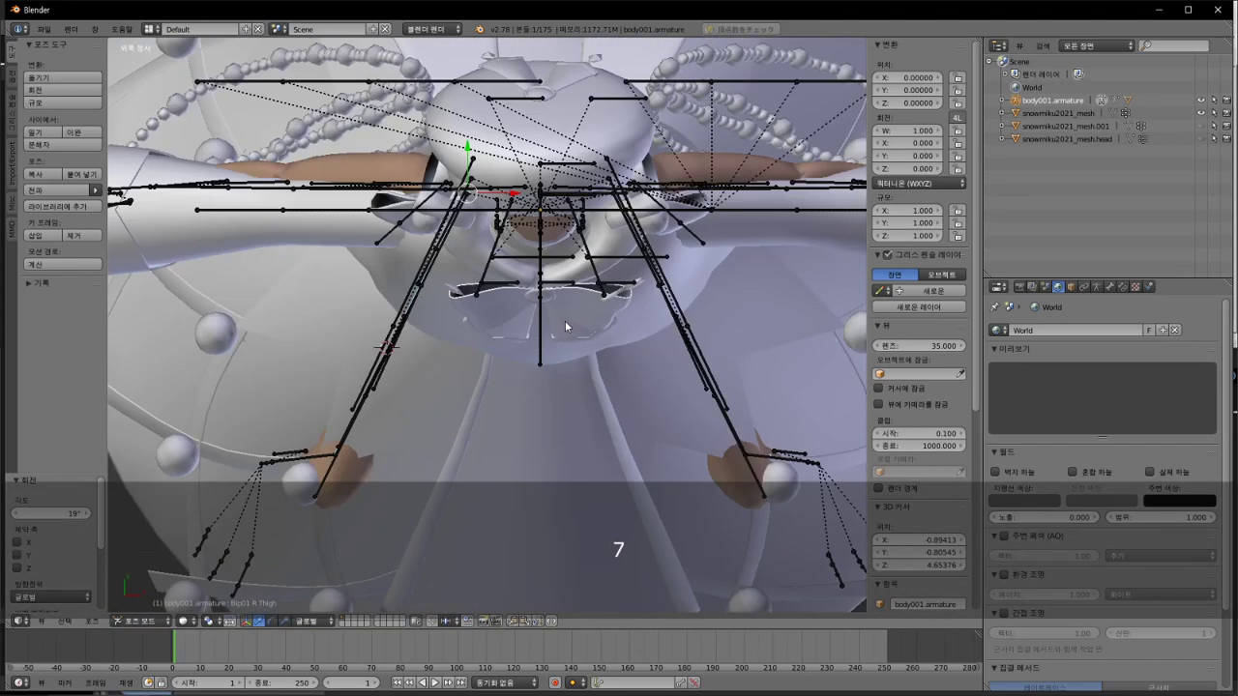
pyautogui.scroll(-5, 566, 326)
pyautogui.keyDown('shift'); pyautogui.moveTo(537, 281); pyautogui.dragTo(680, 429, button='middle'); pyautogui.keyUp('shift')
pyautogui.press('r')
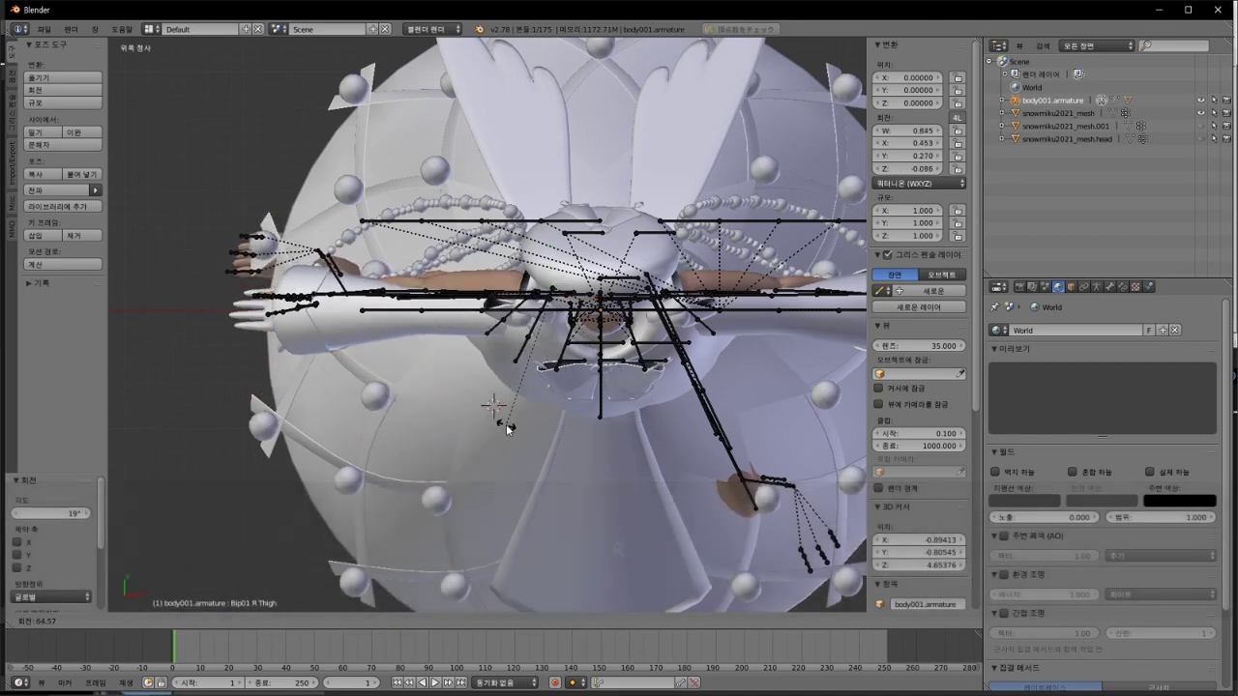
pyautogui.write('64')
pyautogui.press('Return')
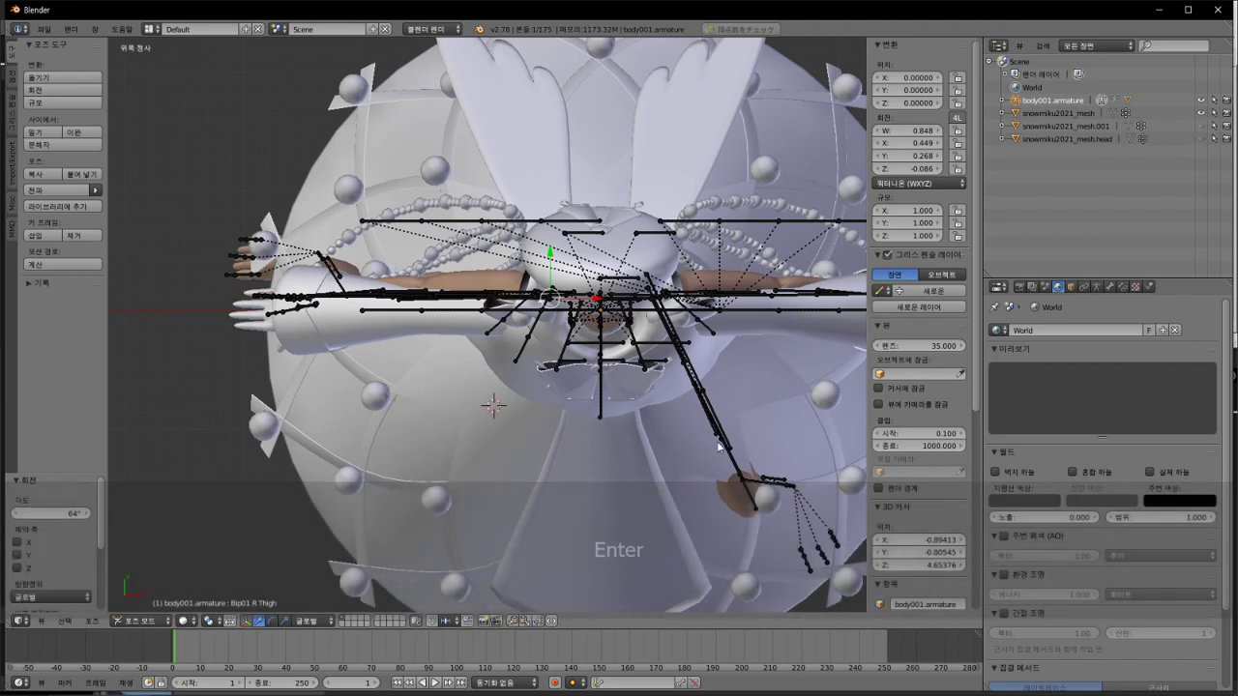
pyautogui.rightClick(693, 366)
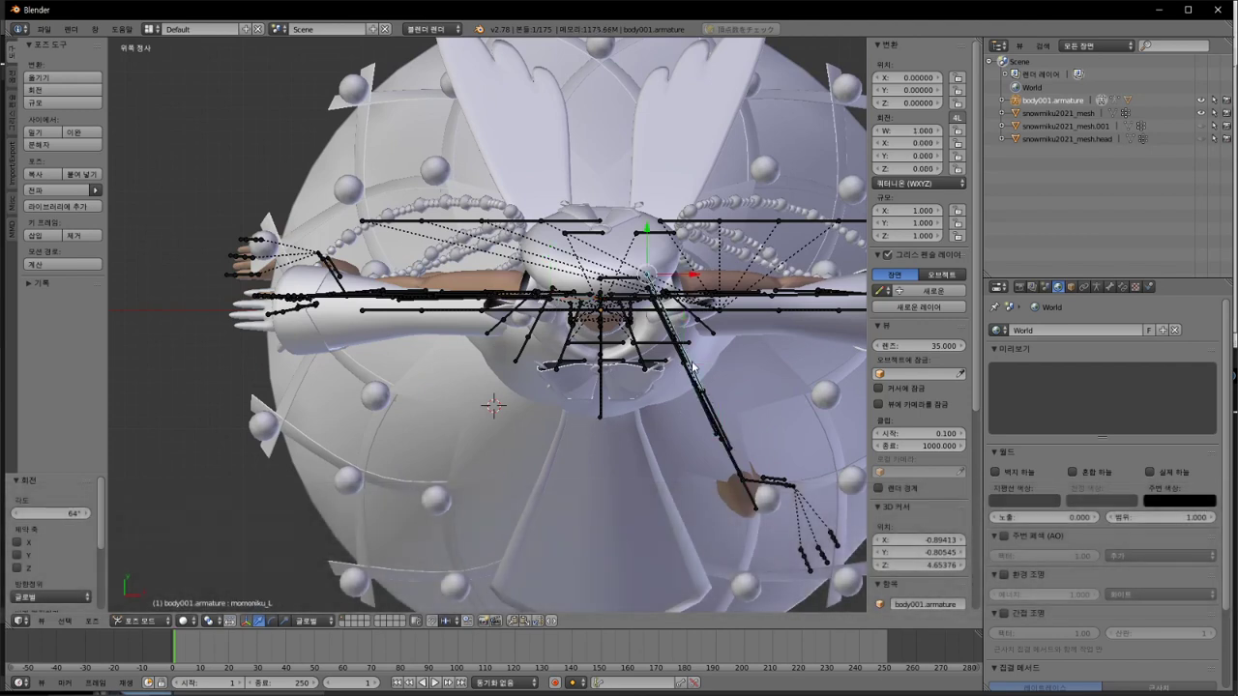
pyautogui.press('r')
pyautogui.press('Escape')
pyautogui.rightClick(675, 341)
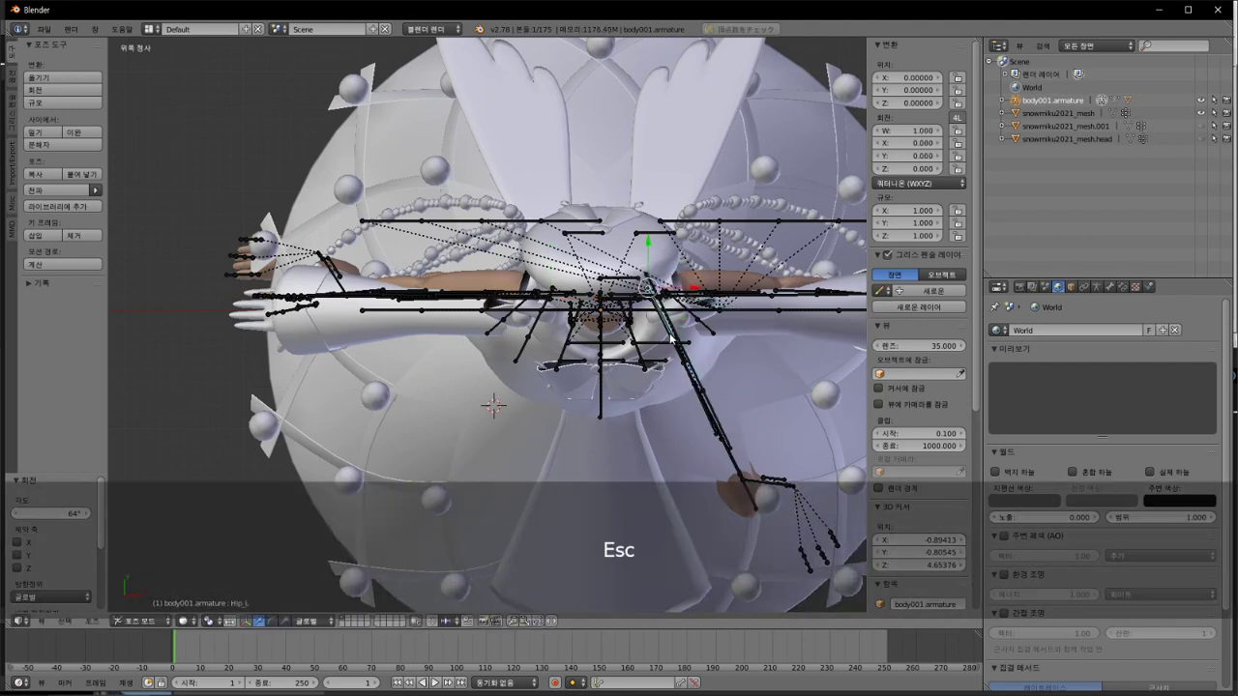
pyautogui.press('r')
pyautogui.press('Escape')
pyautogui.rightClick(669, 339)
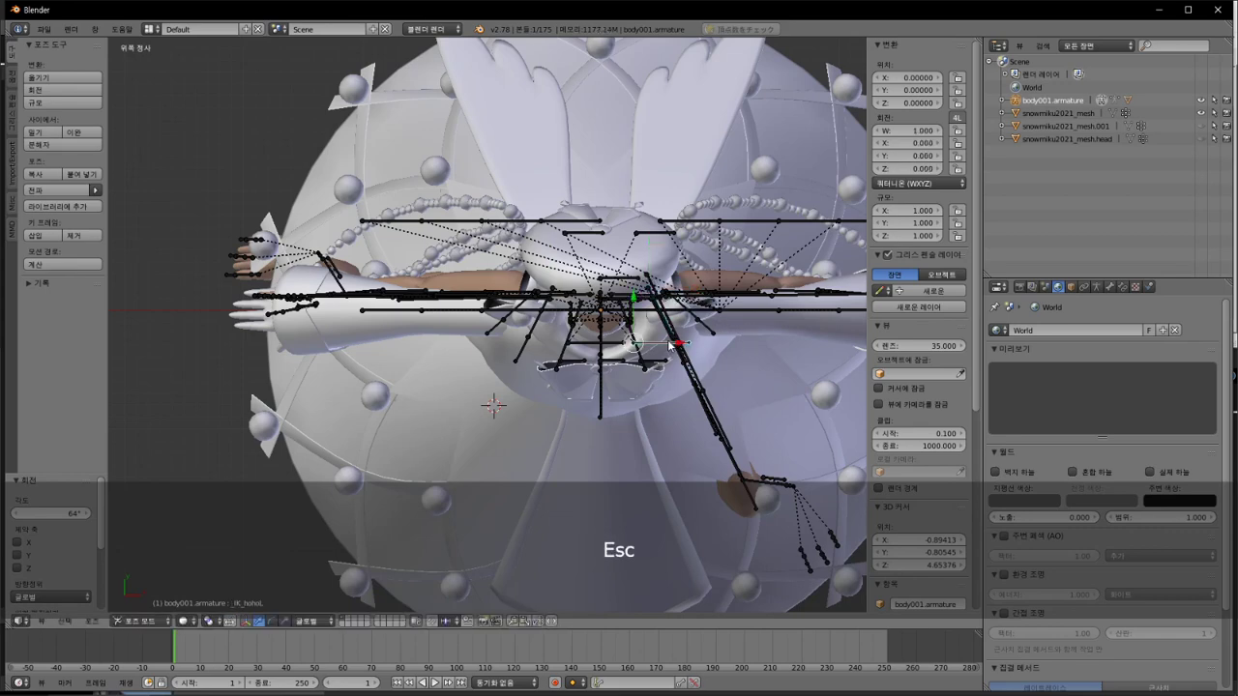
pyautogui.press('r')
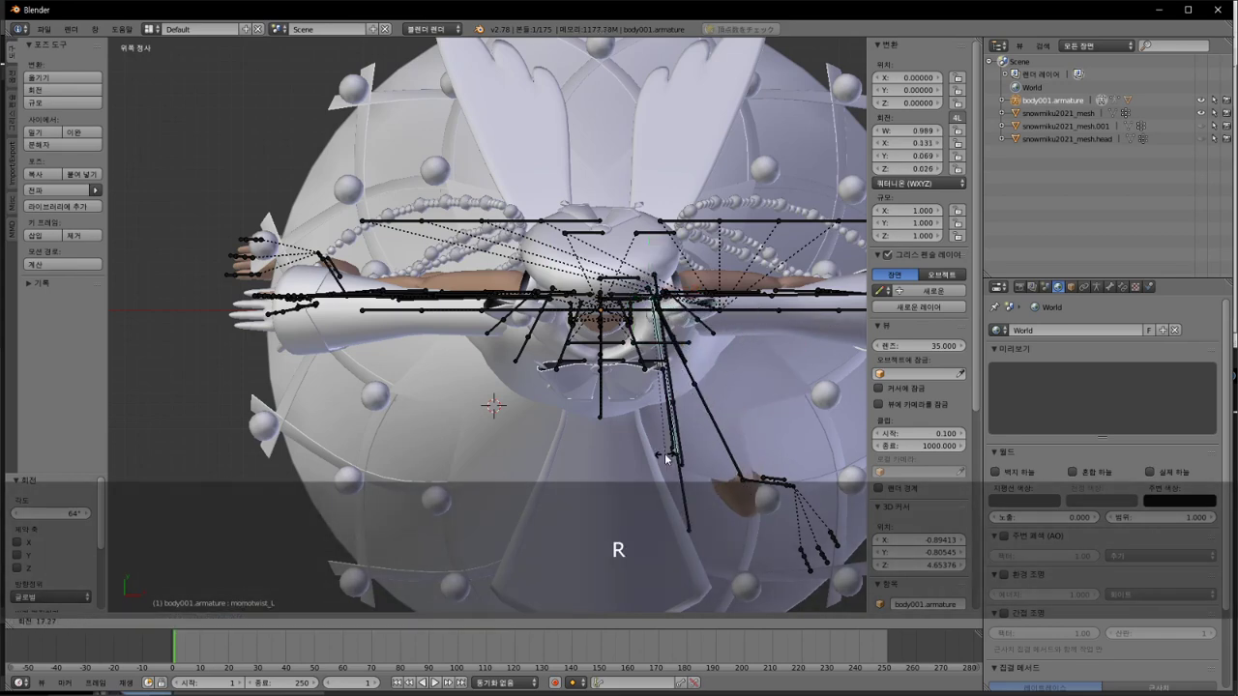
pyautogui.press('Escape')
# Step: Pick out the Bip01 L Thigh bone among the overlapping leg bones from an angled view and select it
pyautogui.moveTo(740, 408); pyautogui.dragTo(629, 377, button='middle')
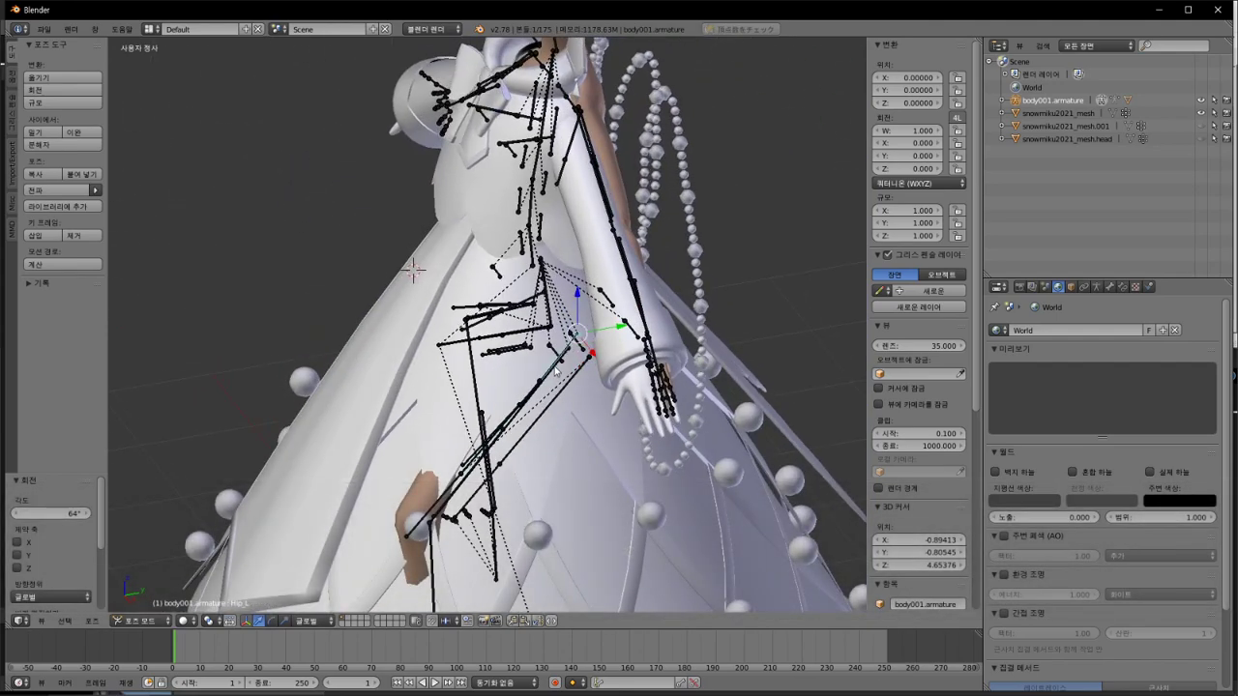
pyautogui.press('r')
pyautogui.press('Escape')
pyautogui.rightClick(567, 394)
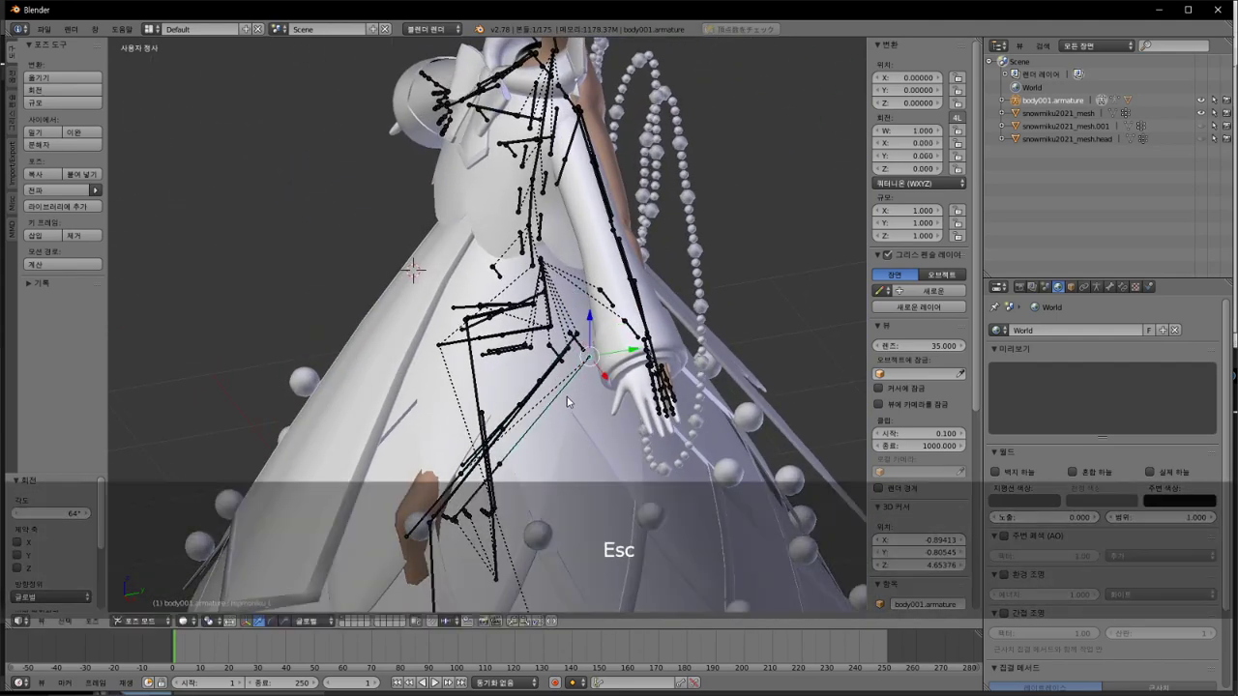
pyautogui.press('r')
pyautogui.press('Escape')
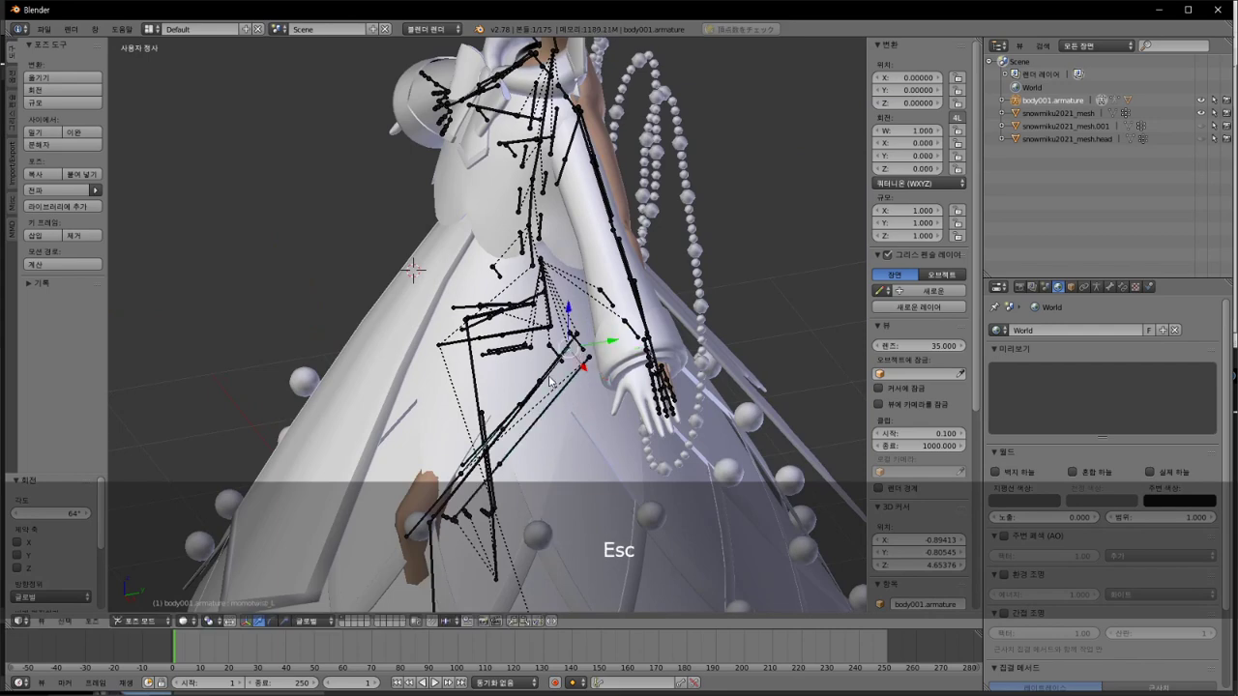
pyautogui.press('r')
pyautogui.press('Escape')
pyautogui.rightClick(514, 418)
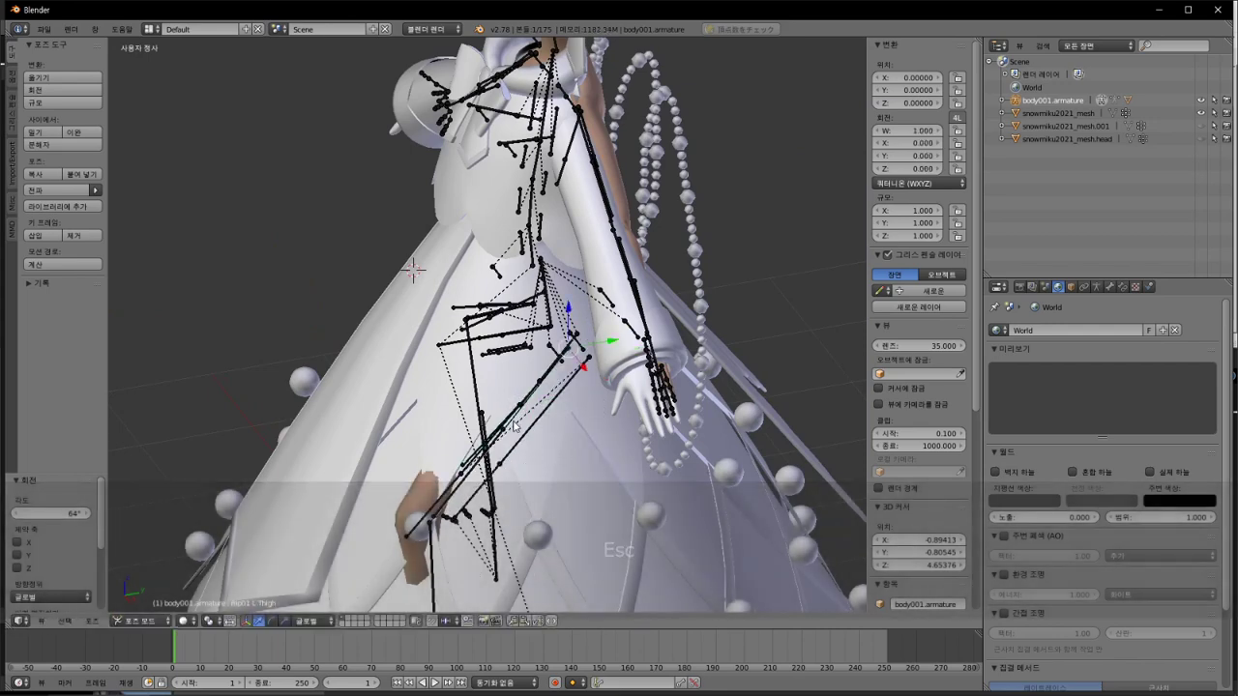
# Step: Rotate the selected Bip01 L Thigh bone by -64° in the top view
pyautogui.press('r')
pyautogui.press('Escape')
pyautogui.moveTo(590, 464); pyautogui.dragTo(650, 506, button='middle')
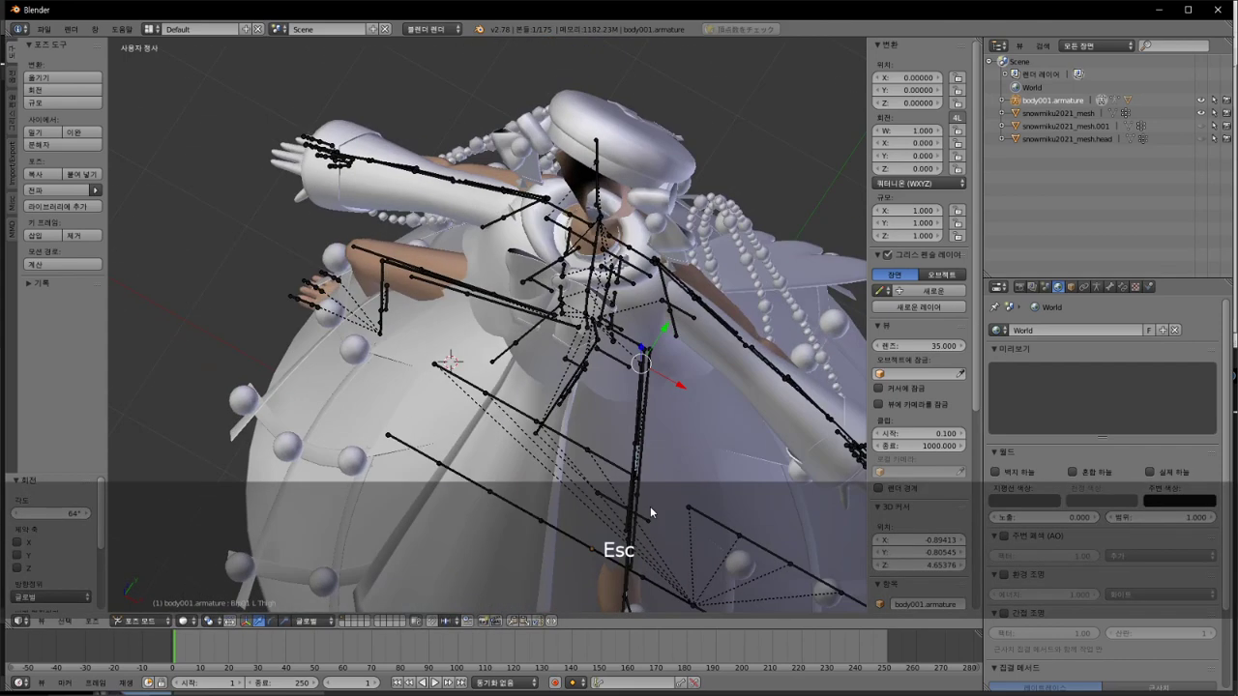
pyautogui.press('KP_7')
pyautogui.write('r')
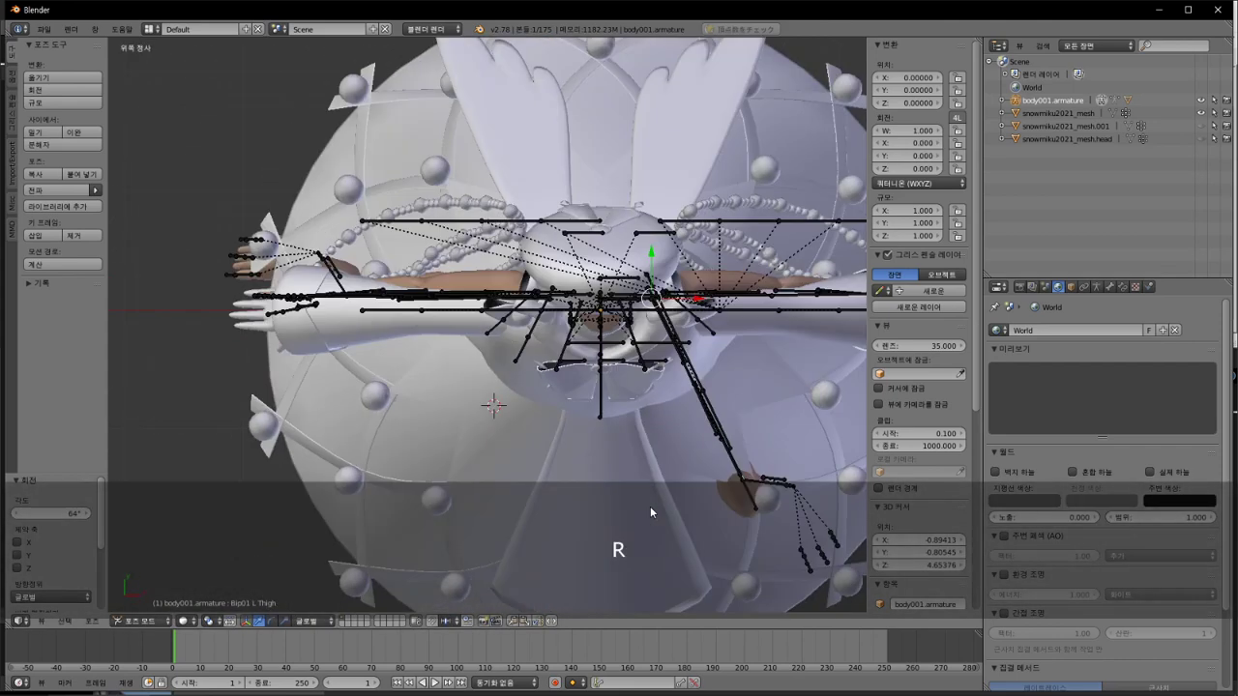
pyautogui.write('64')
pyautogui.press('KP_Subtract')
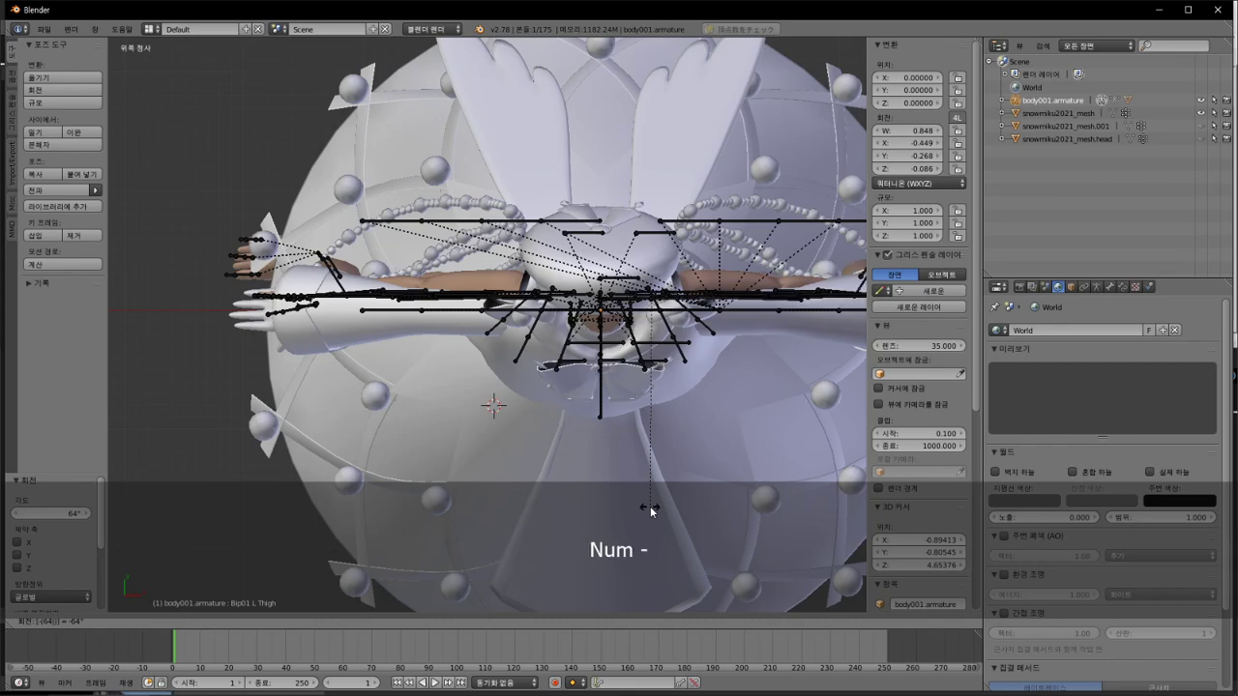
pyautogui.press('Return')
# Step: Rotate the Bip01 L Thigh bone by 60° in the front view
pyautogui.press('KP_1')
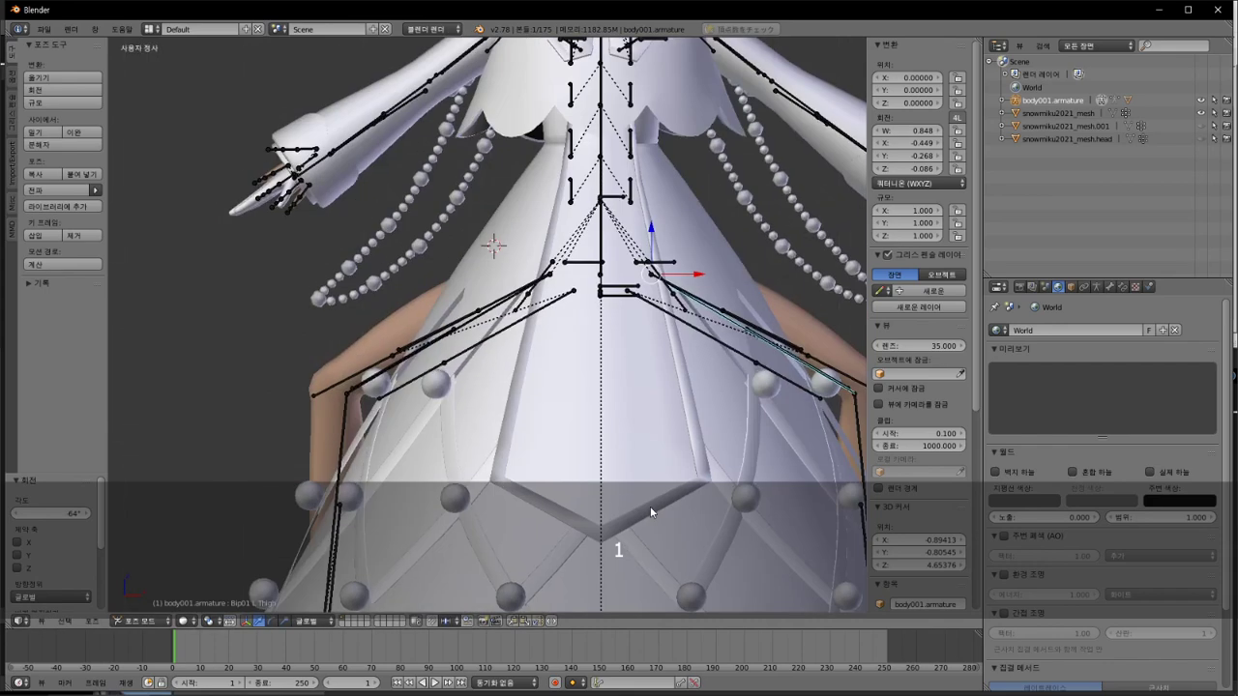
pyautogui.keyDown('shift'); pyautogui.moveTo(656, 446); pyautogui.dragTo(691, 281, button='middle'); pyautogui.keyUp('shift')
pyautogui.press('r')
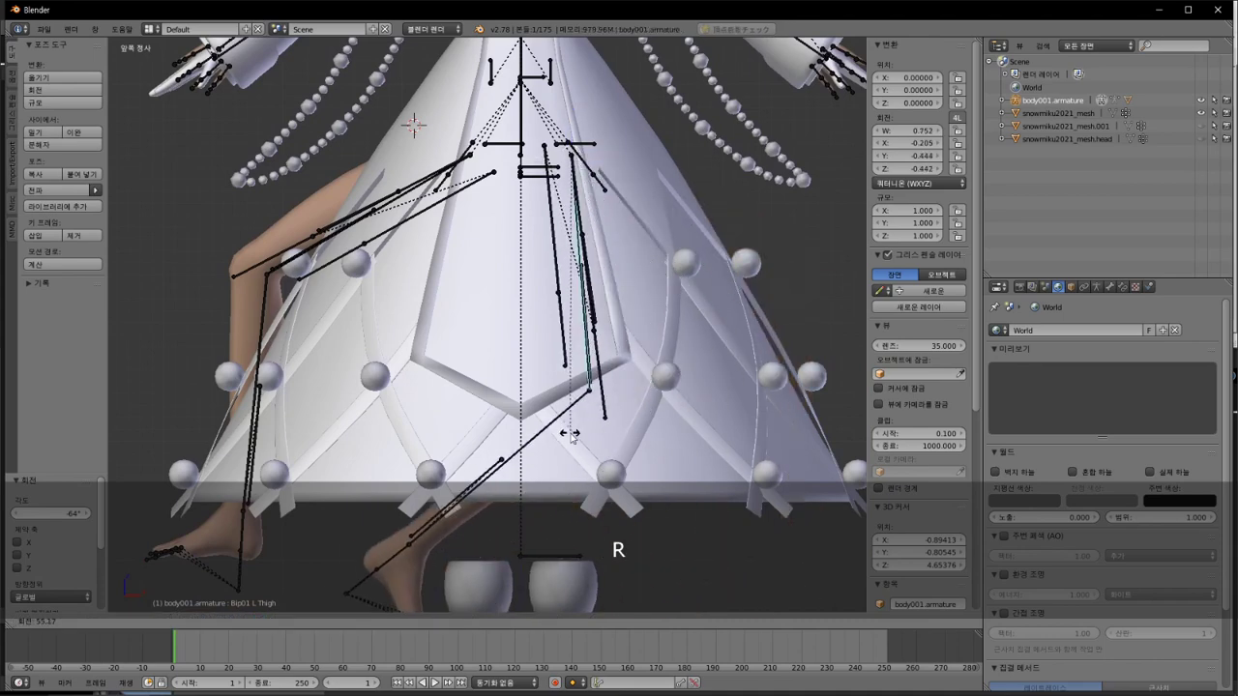
pyautogui.press('5')
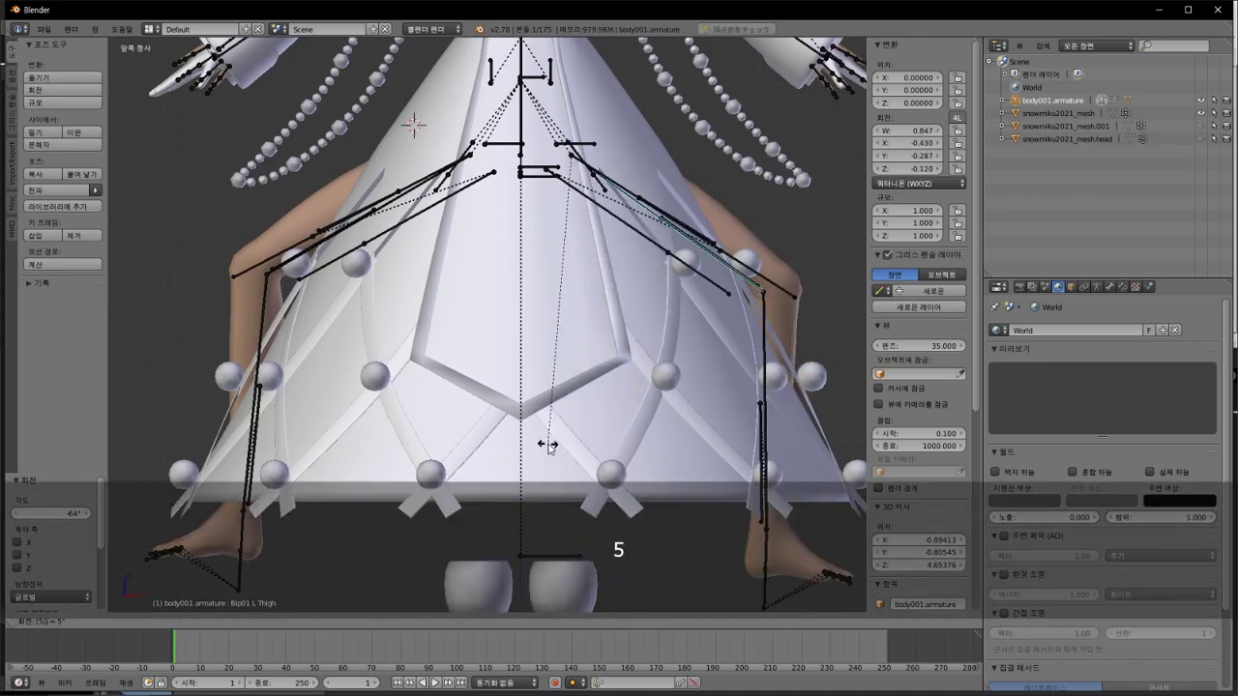
pyautogui.press('9')
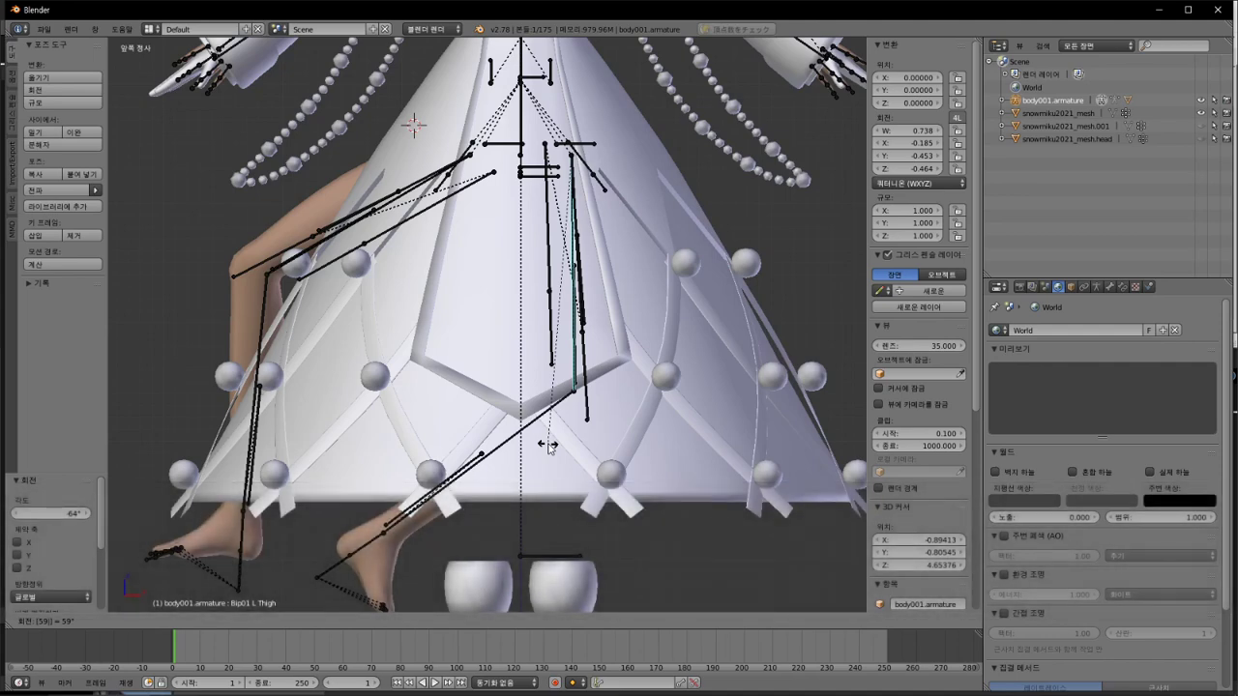
pyautogui.press('BackSpace')
pyautogui.press('0')
pyautogui.press('Return')
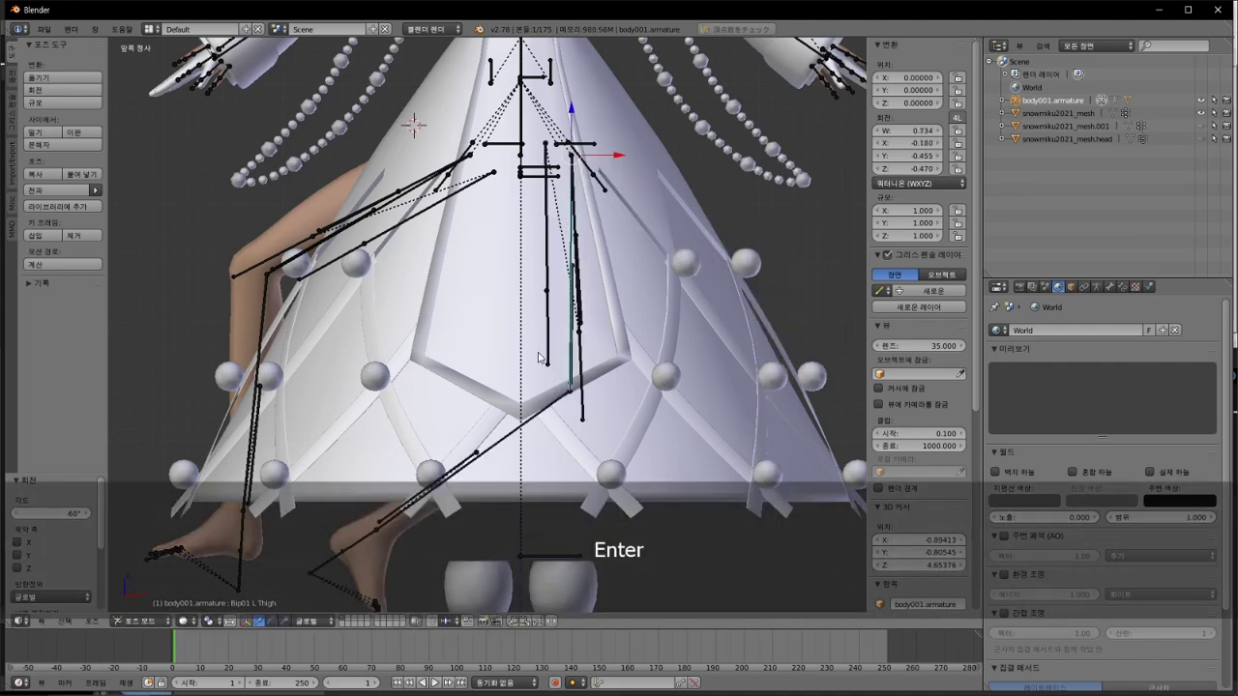
# Step: Switch the left thigh bone's rotation mode to Axis Angle and try a W angle of about 45°
pyautogui.click(919, 184)
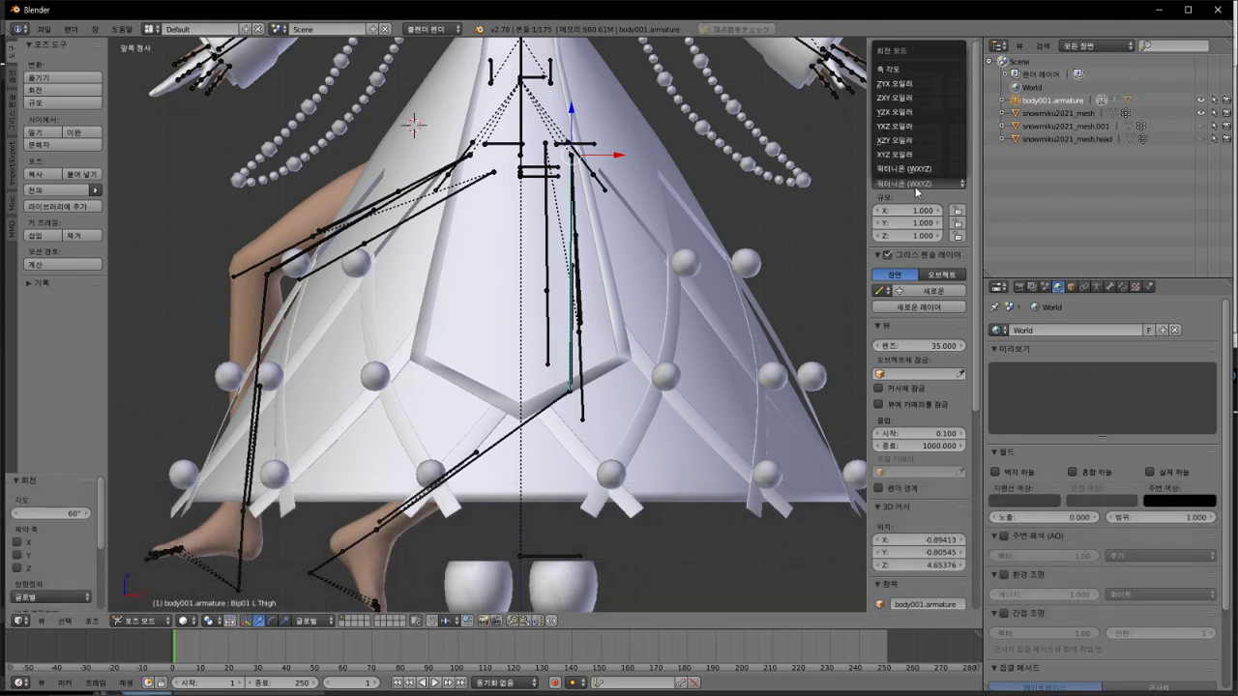
pyautogui.click(928, 69)
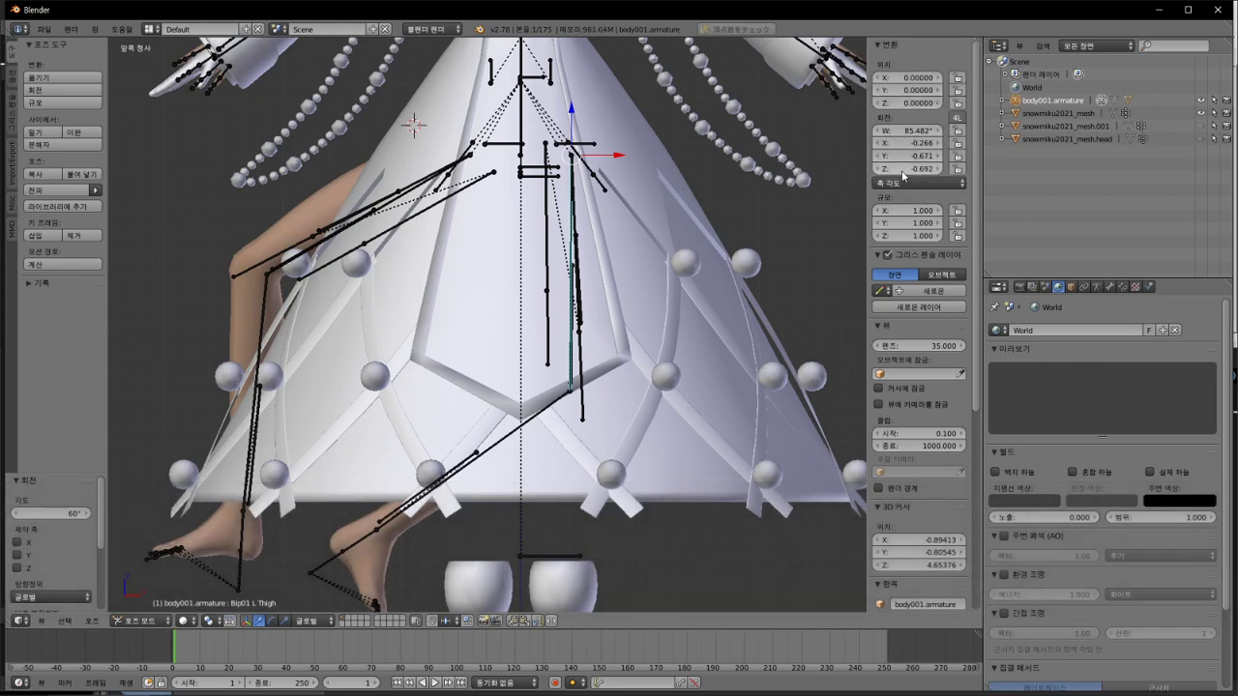
pyautogui.moveTo(906, 132); pyautogui.dragTo(959, 133)
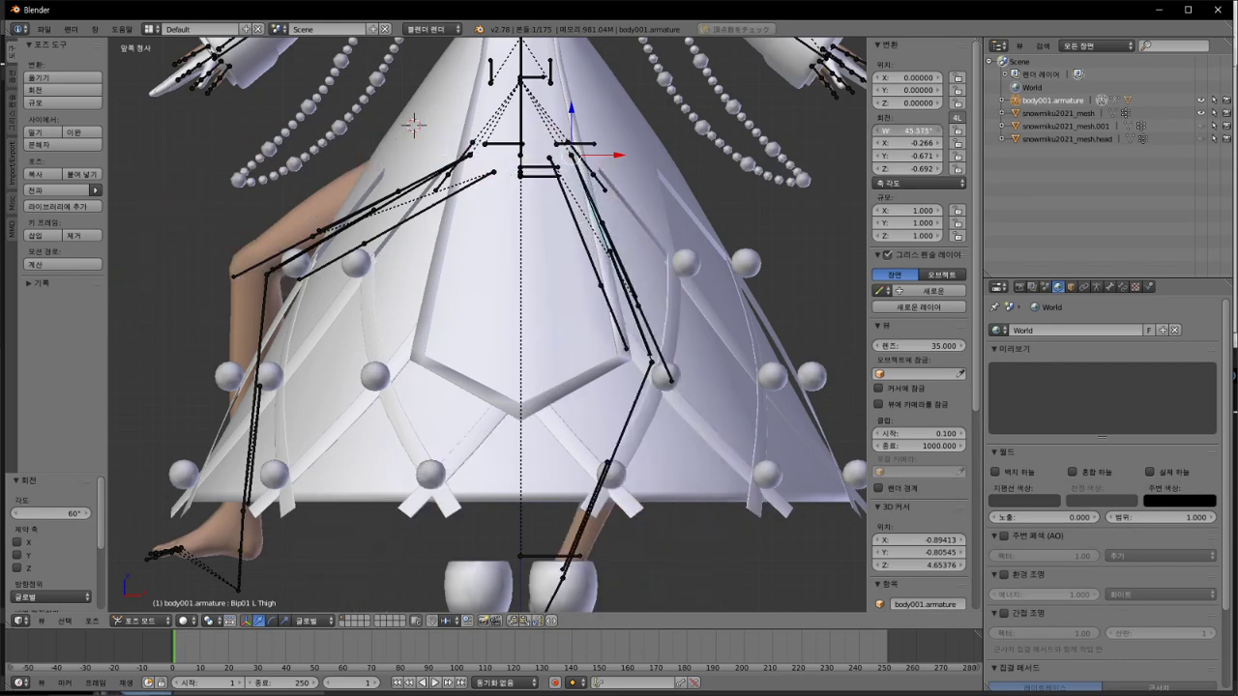
# Step: Return the left thigh bone to Quaternion (WXYZ) rotation and try W at 1.523 and X at -0.202
pyautogui.click(919, 183)
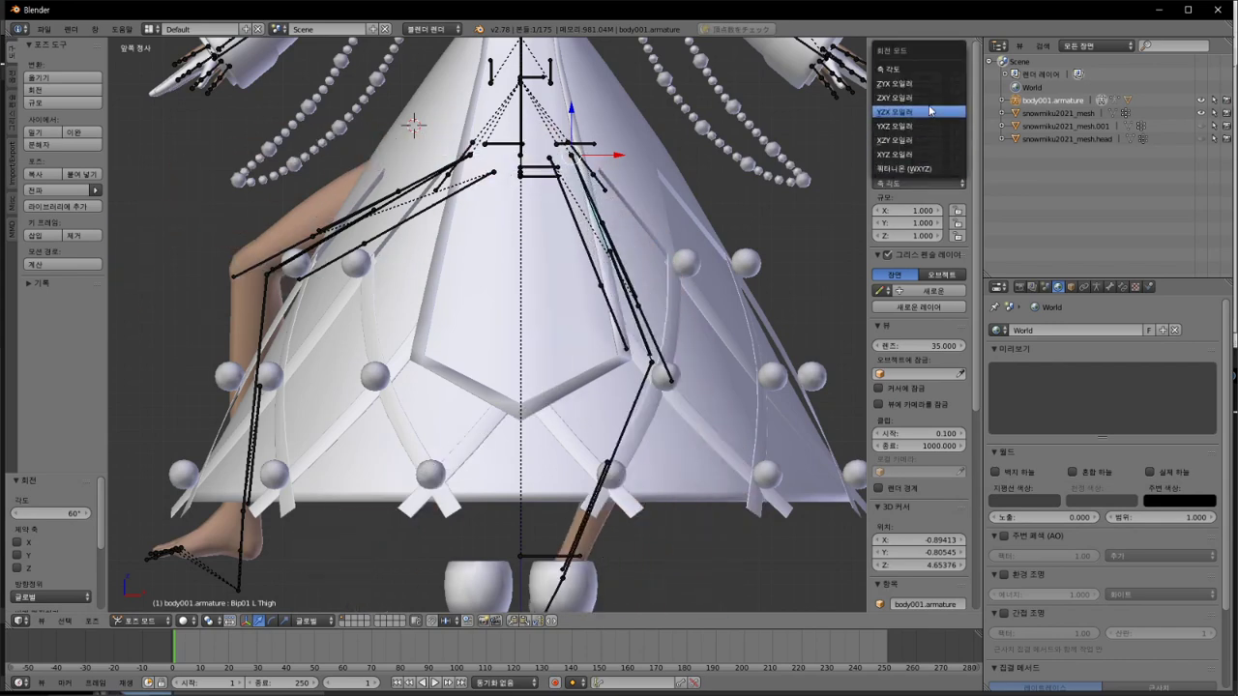
pyautogui.click(923, 170)
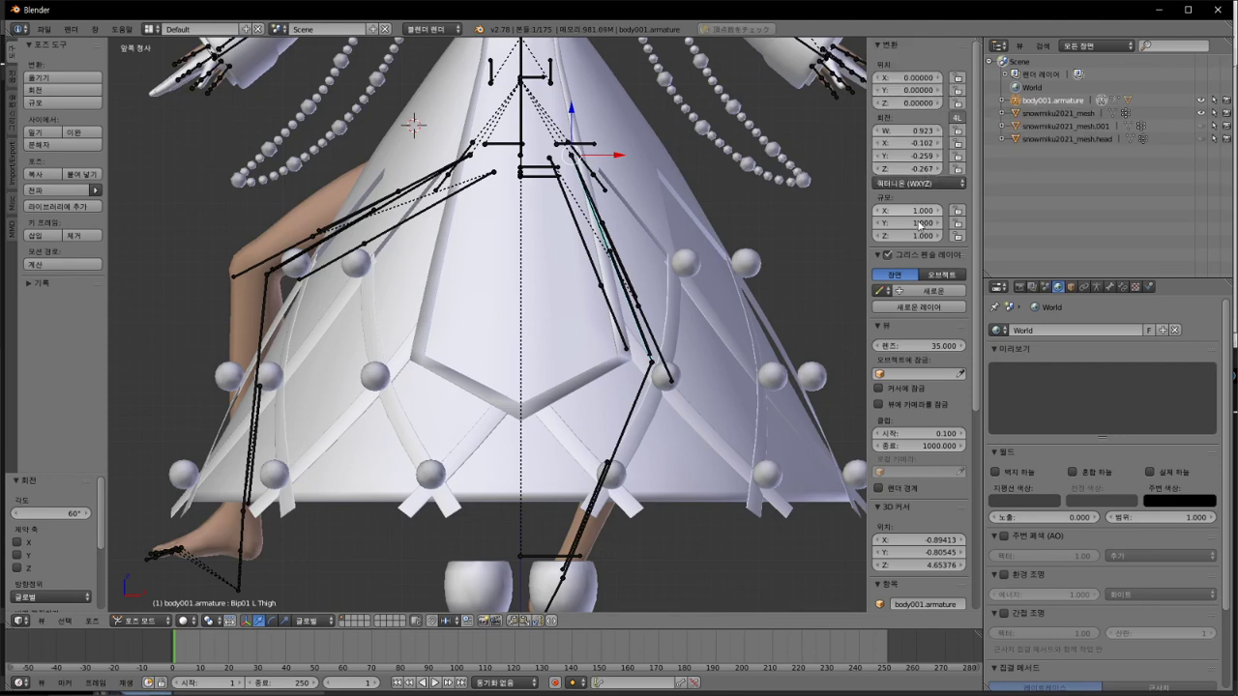
pyautogui.moveTo(919, 130)
pyautogui.mouseDown()
pyautogui.moveTo(954, 130)
pyautogui.moveTo(904, 162)
pyautogui.moveTo(892, 143)
pyautogui.moveTo(859, 142)
pyautogui.moveTo(898, 142)
pyautogui.mouseUp()
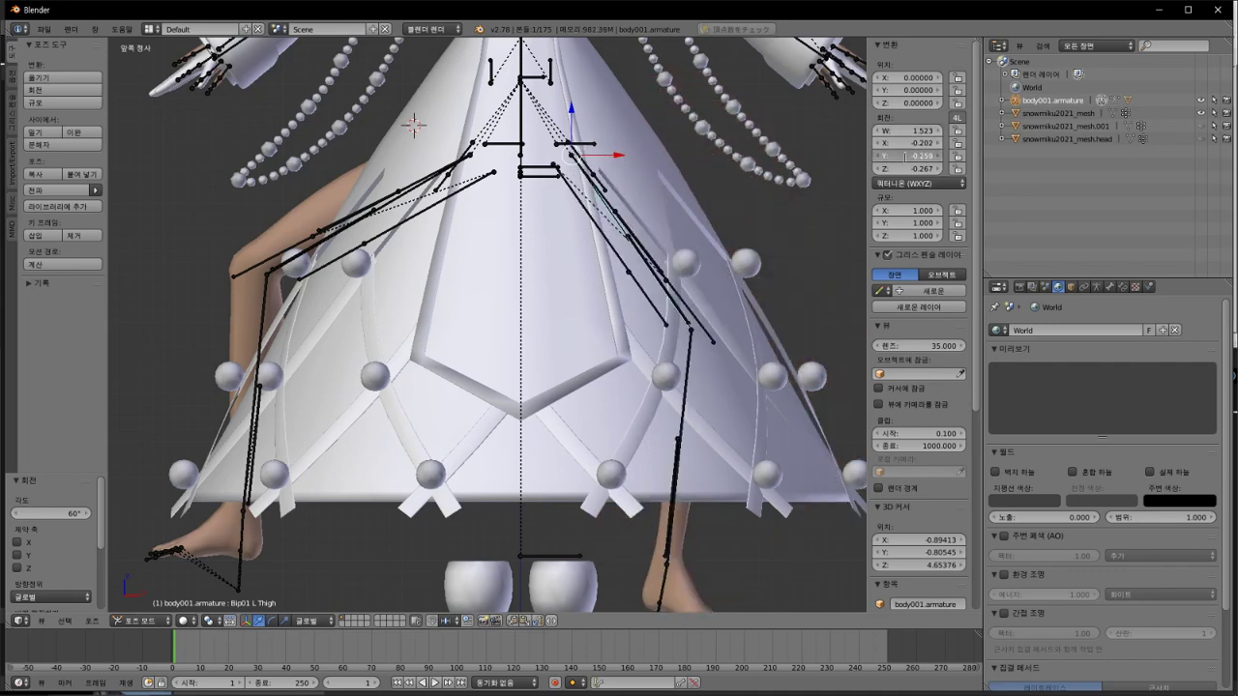
# Step: Undo the rotation value and mode changes and the 60° front-view rotation of the left thigh bone
pyautogui.hotkey('ctrl', 'z')
pyautogui.click(730, 204)
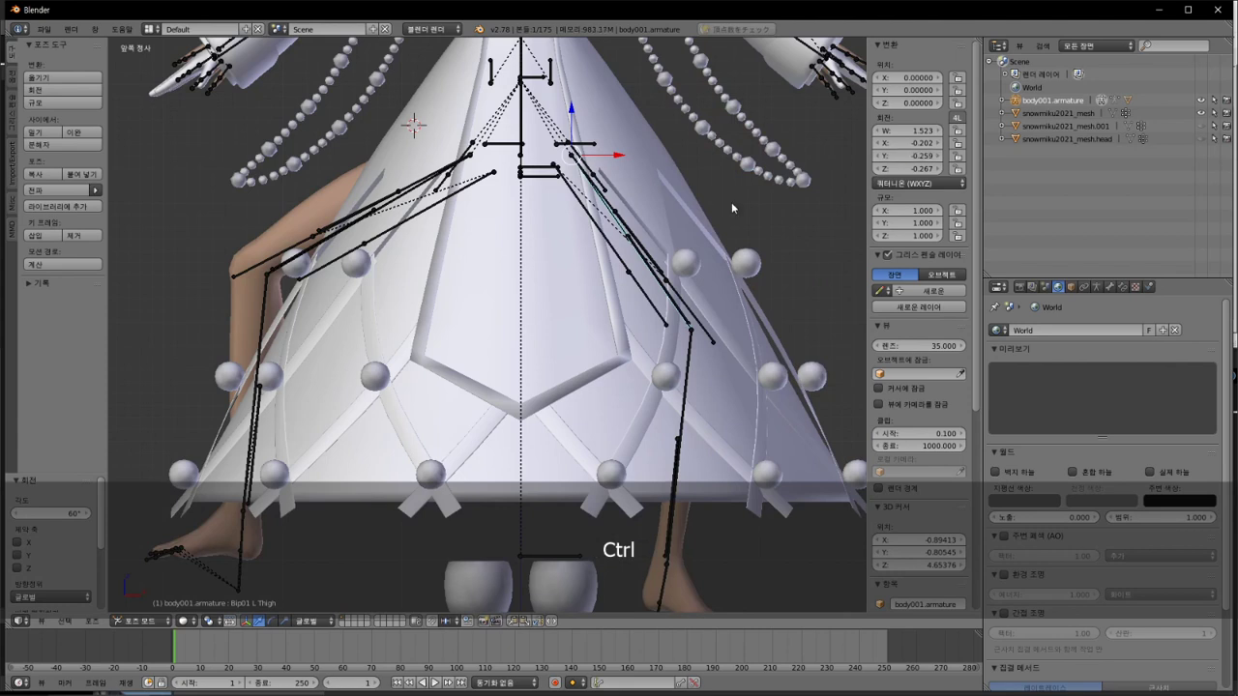
pyautogui.hotkey('ctrl', 'z')
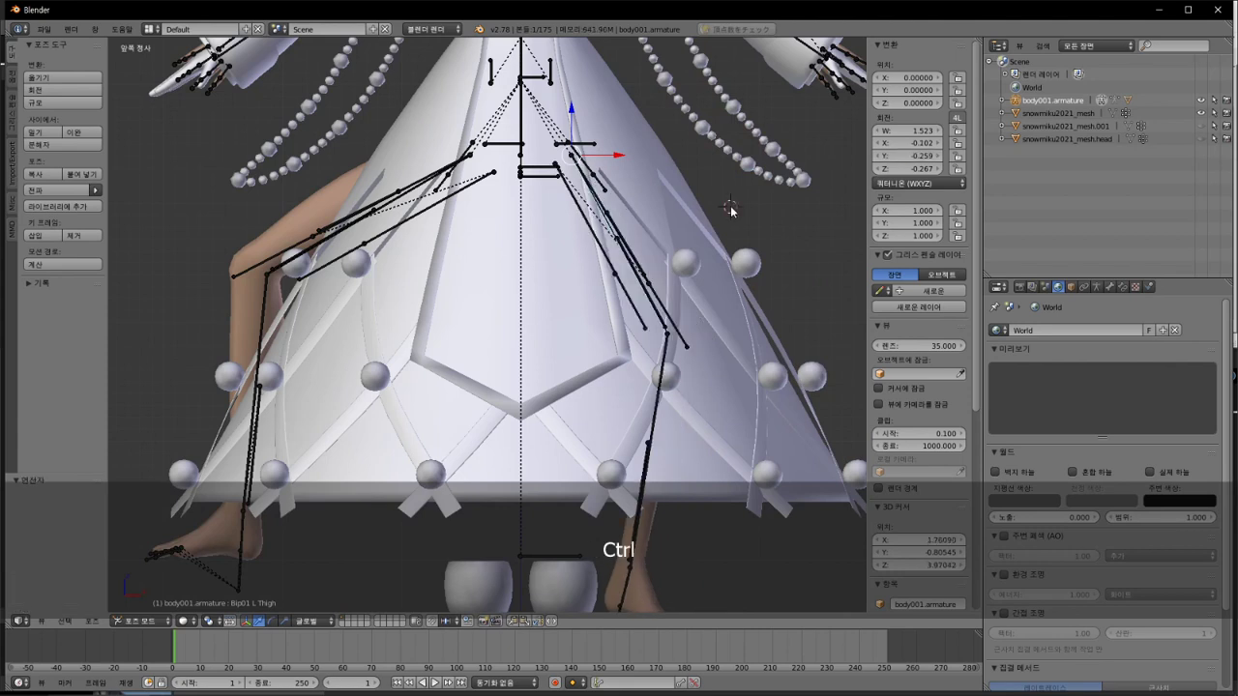
pyautogui.hotkey('ctrl', 'z')
pyautogui.hotkey('ctrl', 'z')
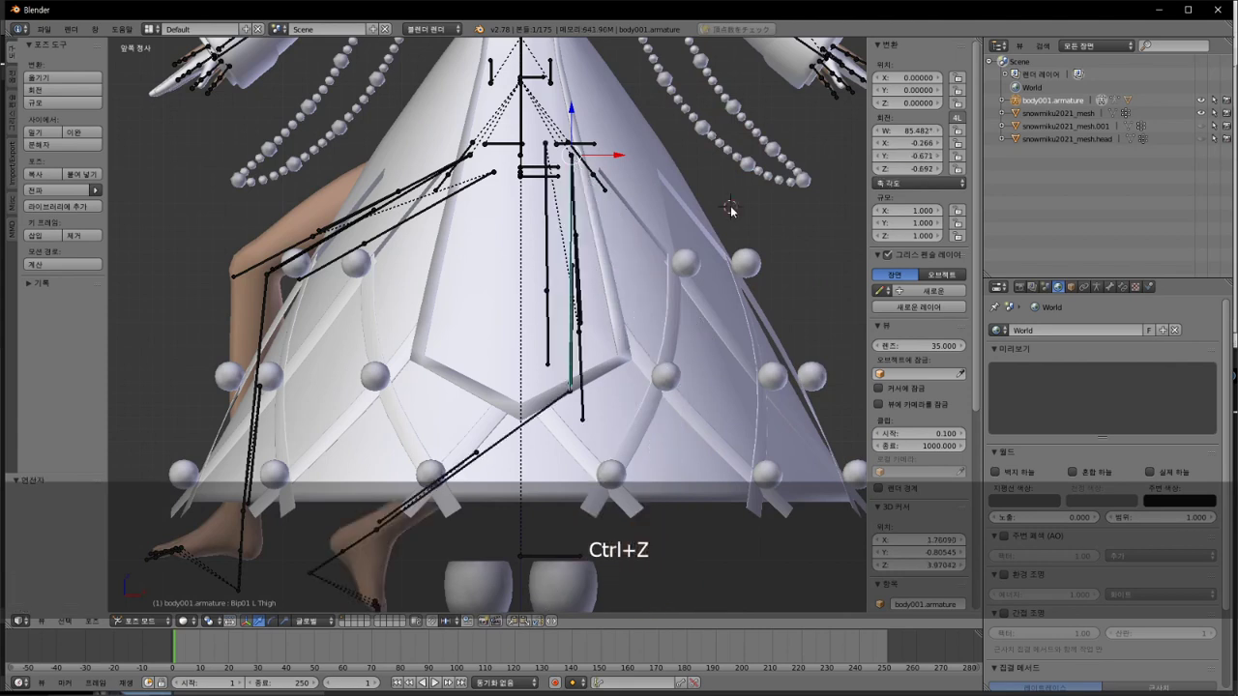
pyautogui.hotkey('ctrl', 'z')
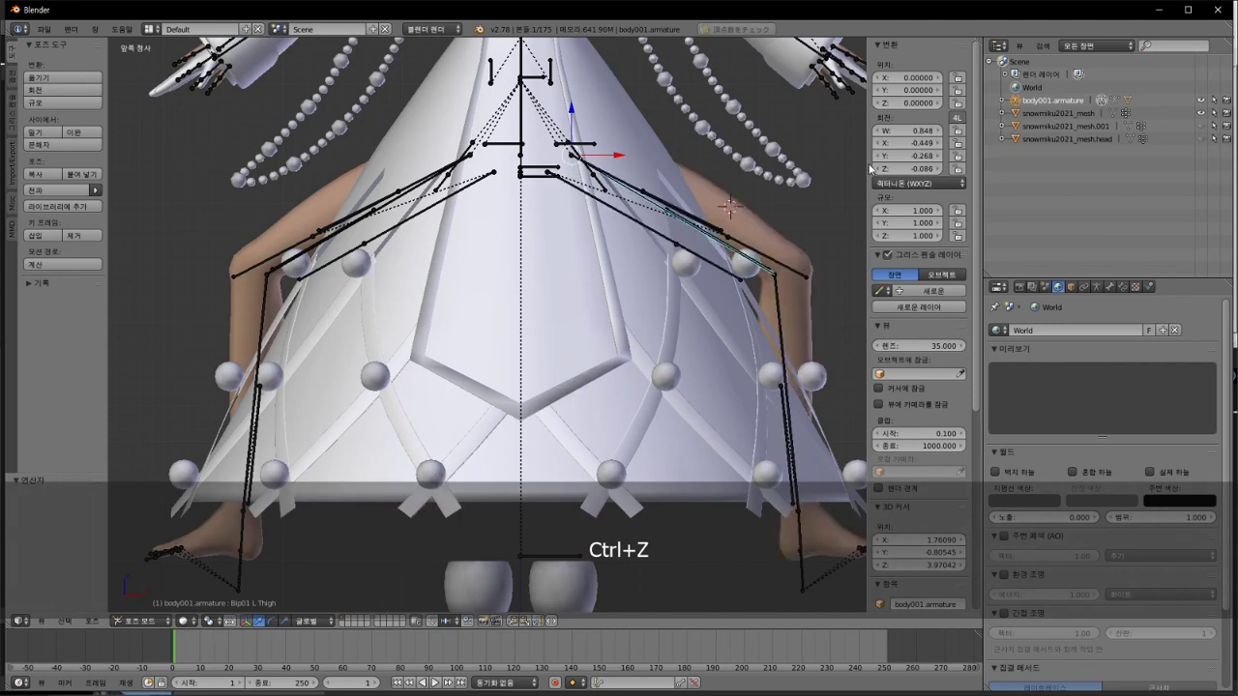
# Step: Set the left thigh bone's rotation mode to XYZ Euler and rotate it by 59.5° in the front view
pyautogui.click(928, 182)
pyautogui.click(914, 158)
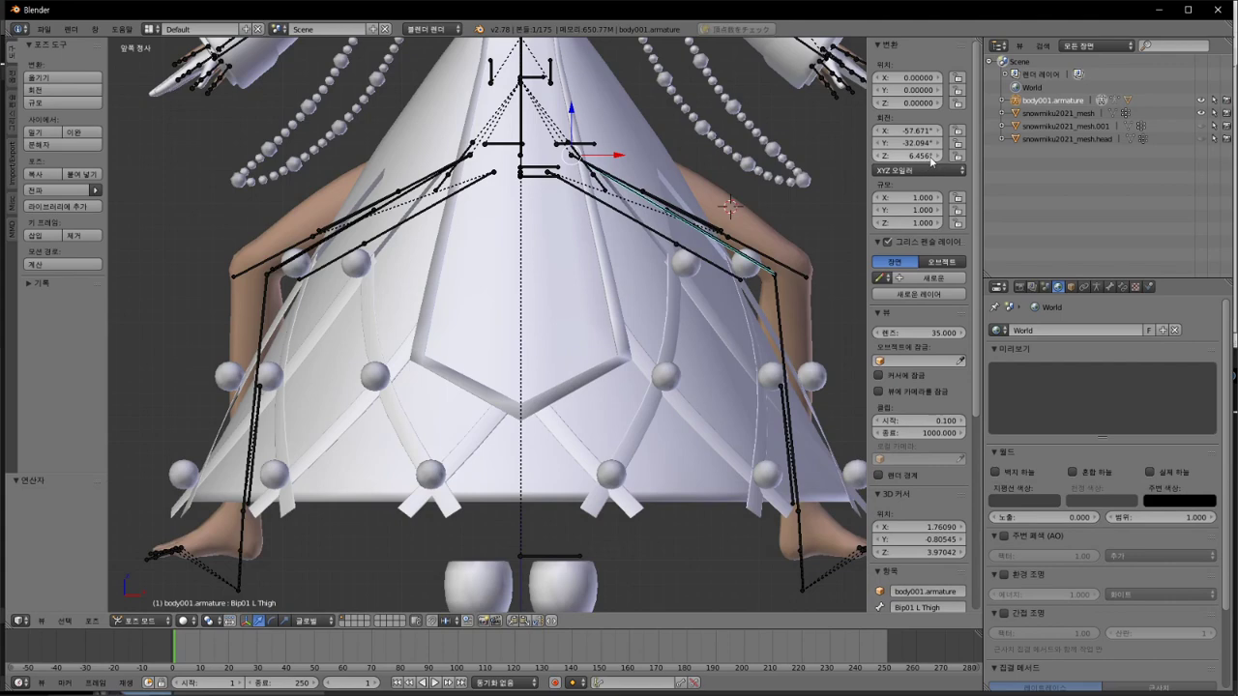
pyautogui.press('r')
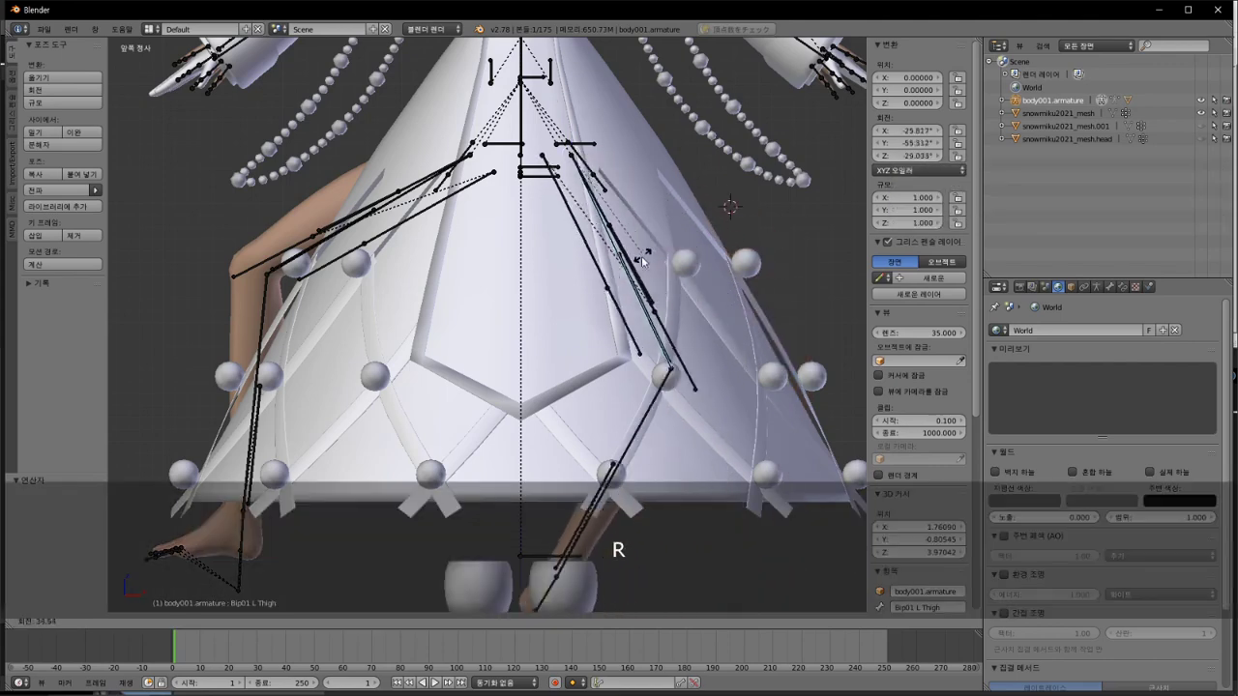
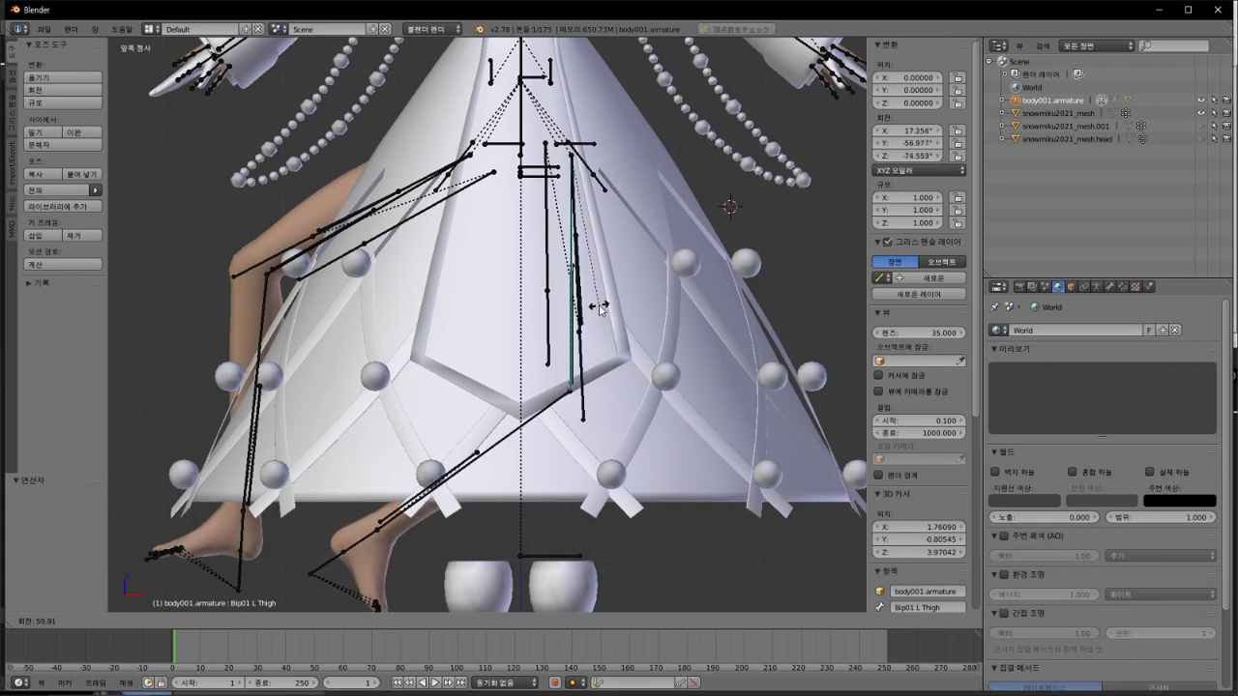
pyautogui.write('60')
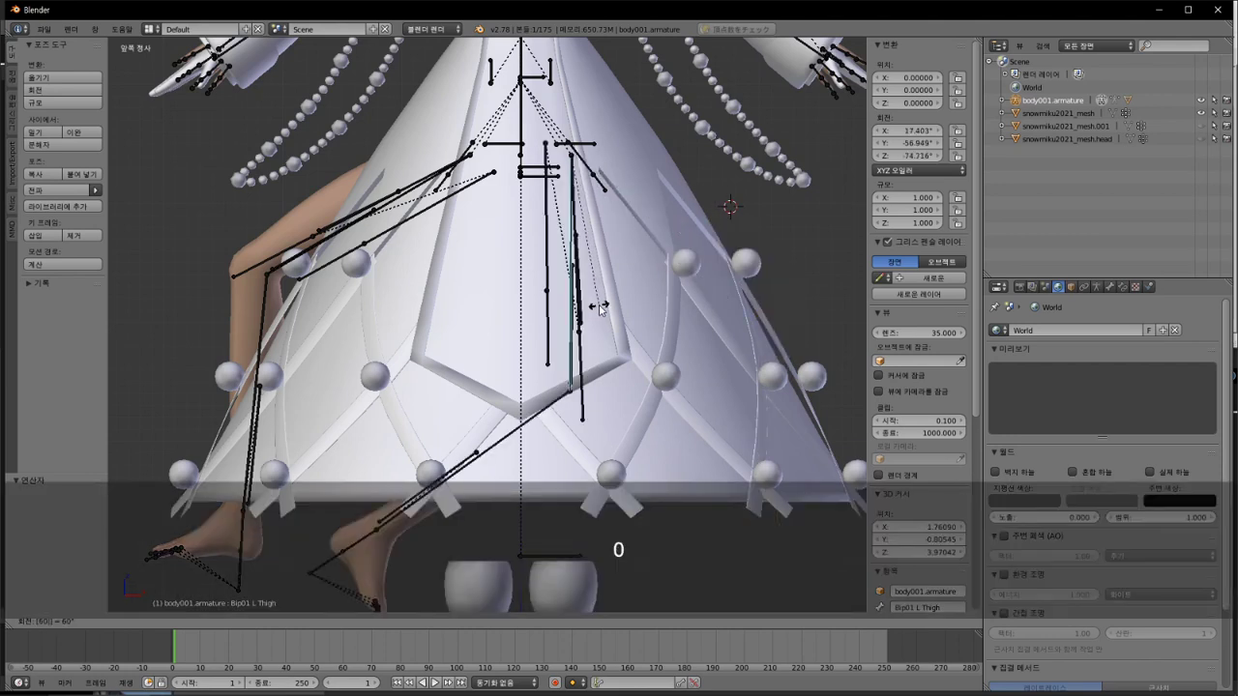
pyautogui.press('BackSpace')
pyautogui.press('BackSpace')
pyautogui.write('59')
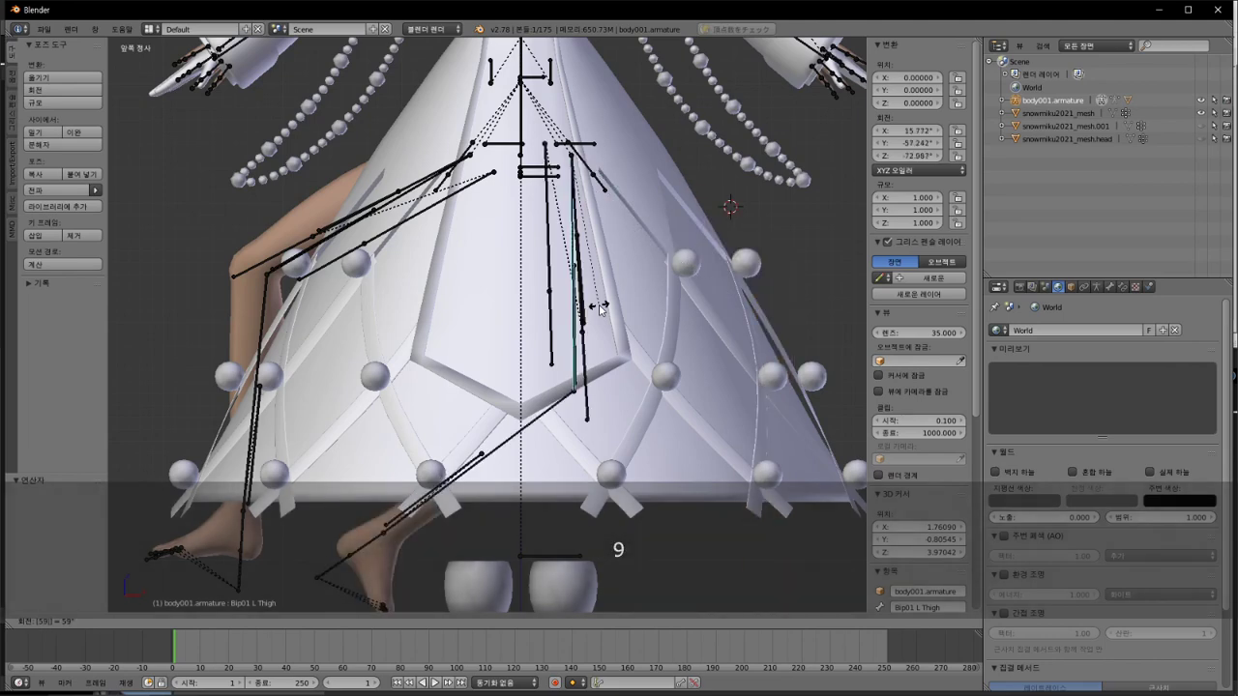
pyautogui.press('BackSpace')
pyautogui.press('BackSpace')
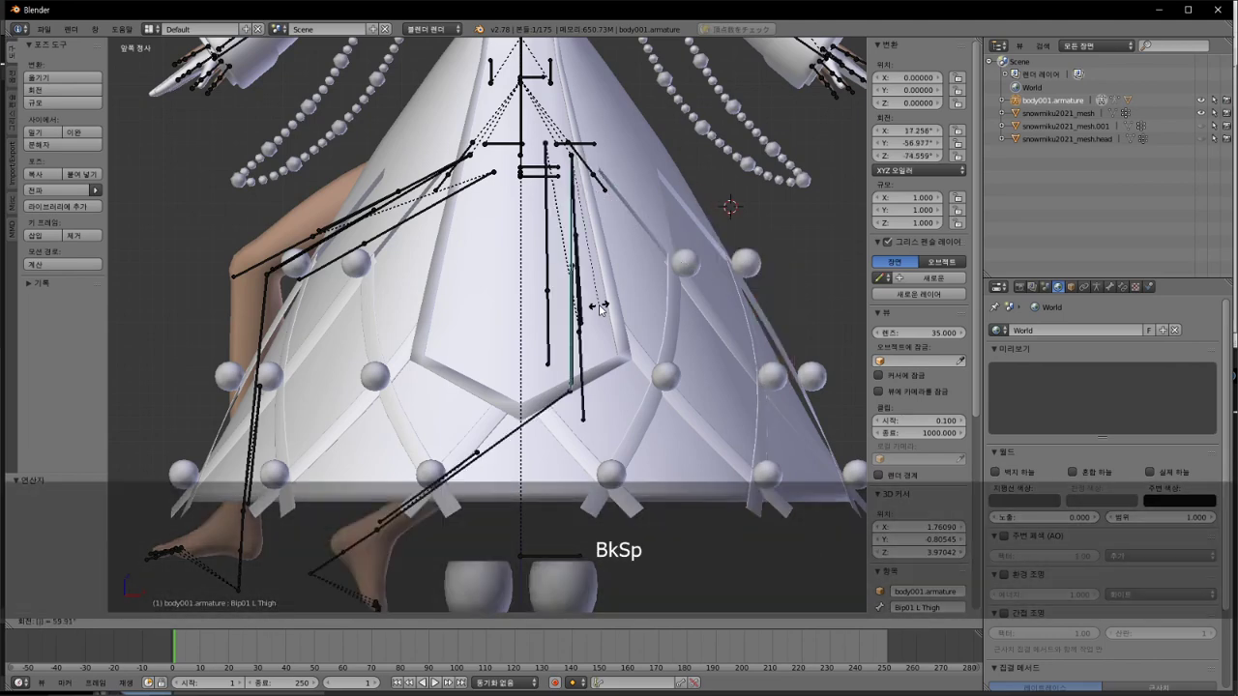
pyautogui.write('60')
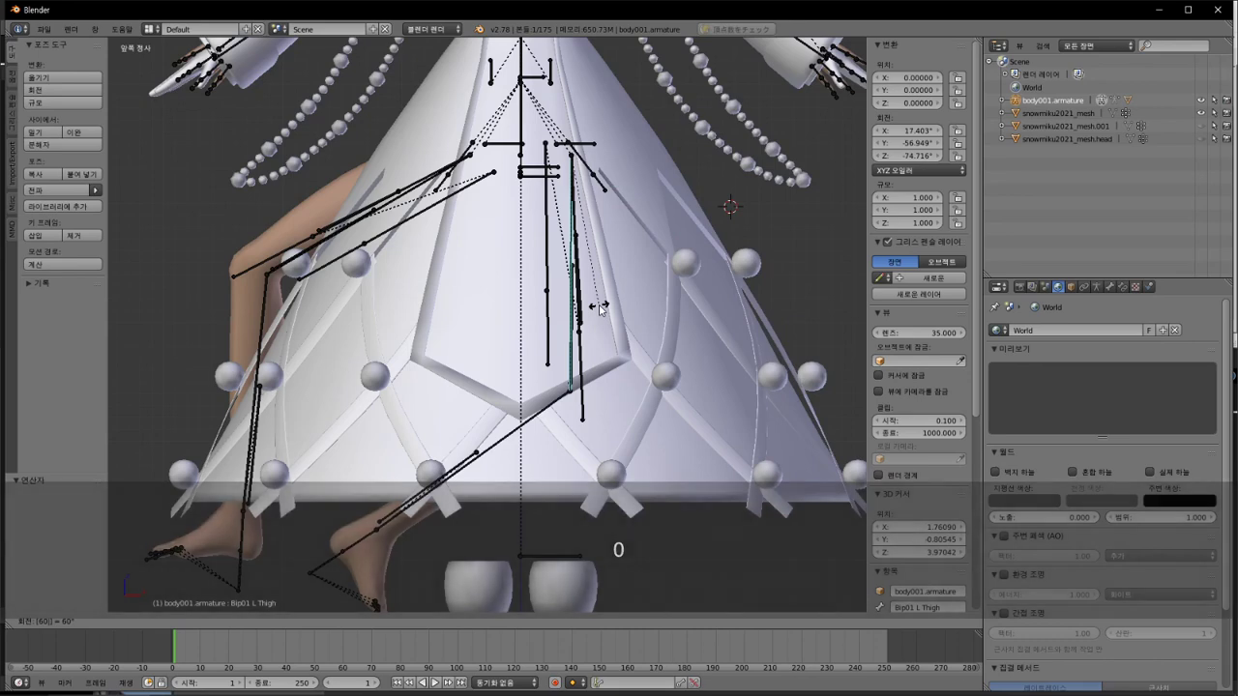
pyautogui.press('BackSpace')
pyautogui.press('BackSpace')
pyautogui.write('59.5')
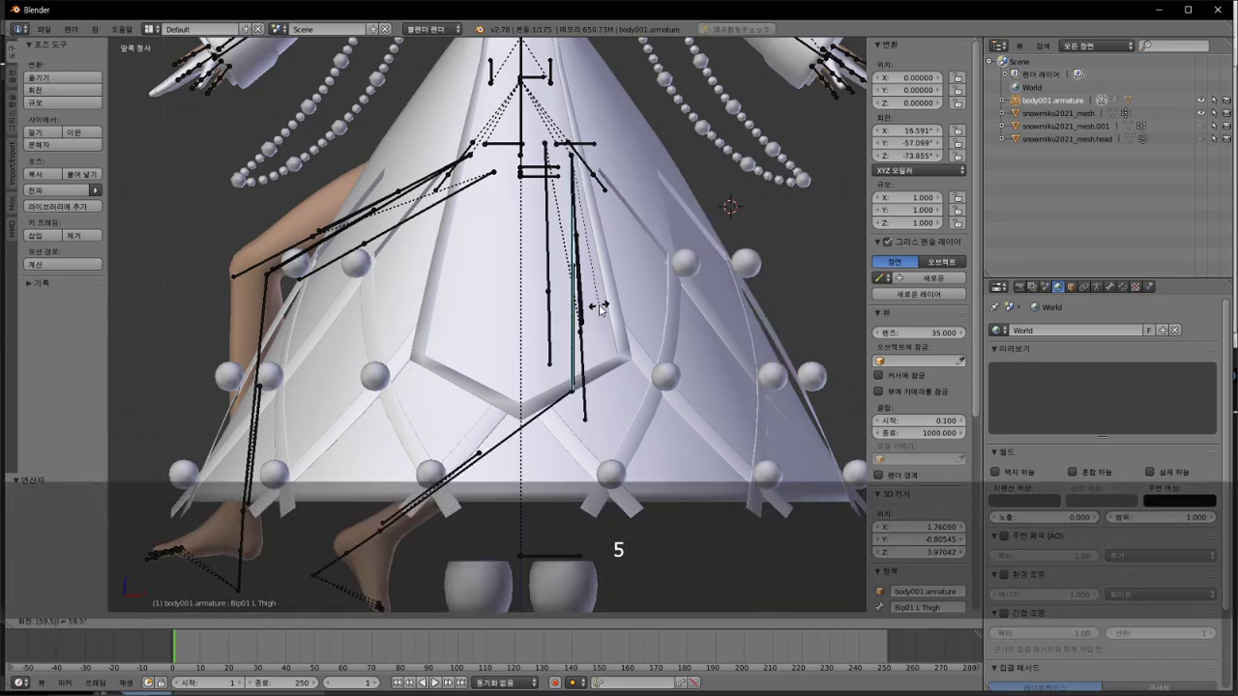
pyautogui.press('Return')
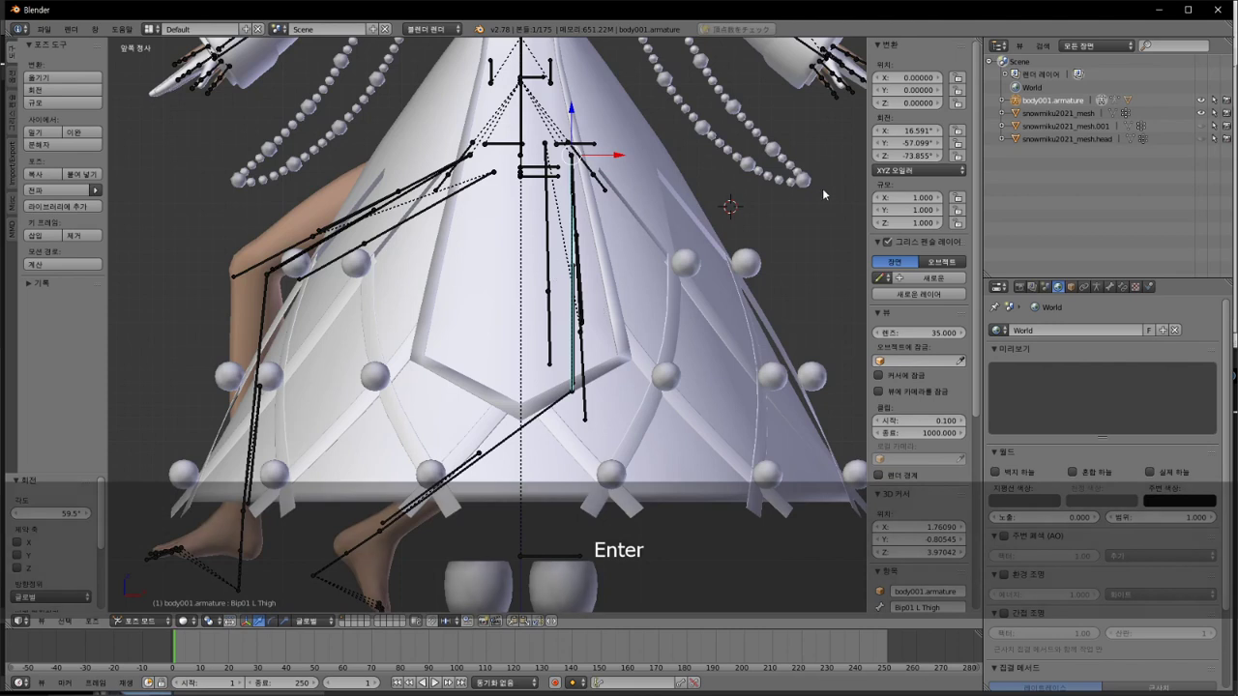
# Step: Try the Axis Angle rotation mode on the left thigh bone and leave it on ZYX Euler
pyautogui.click(937, 172)
pyautogui.click(936, 66)
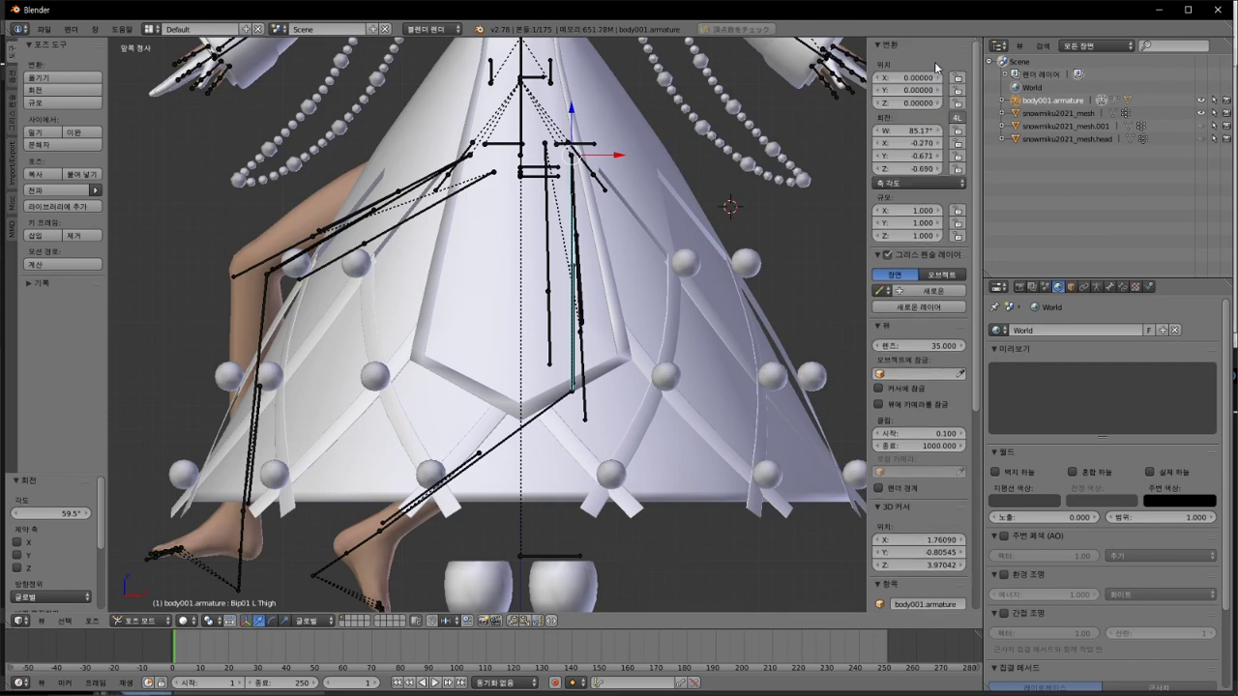
pyautogui.click(948, 183)
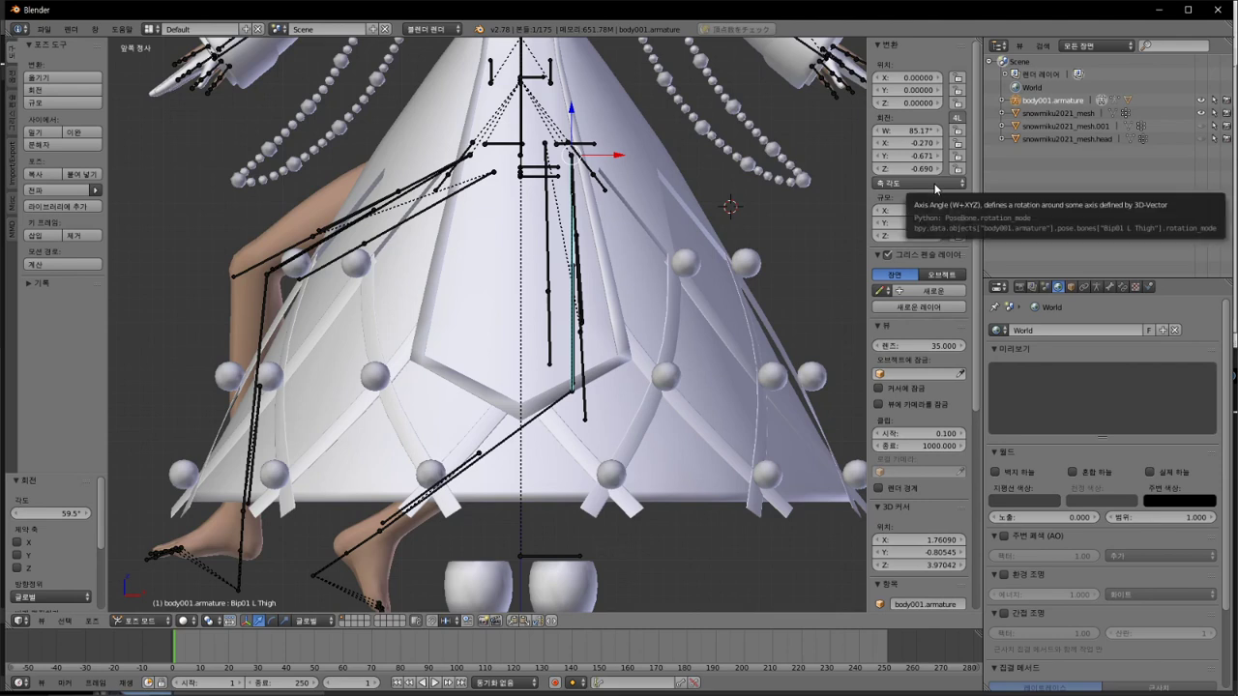
pyautogui.click(935, 185)
pyautogui.click(923, 83)
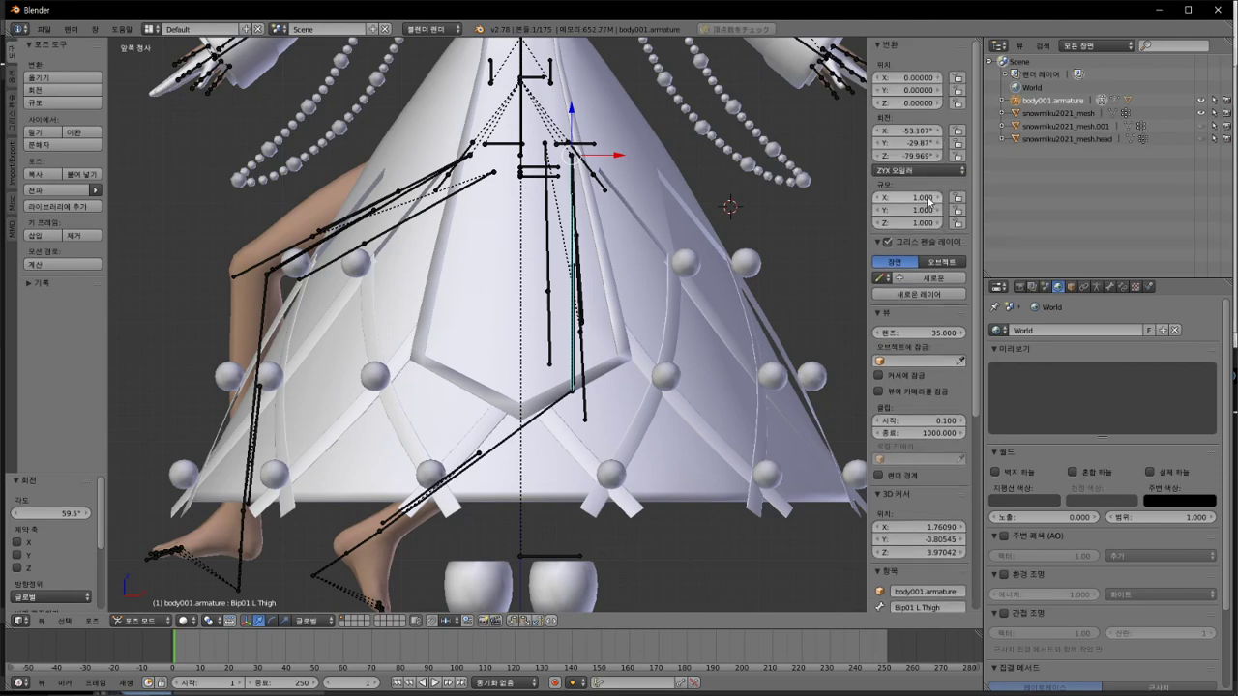
pyautogui.click(936, 173)
pyautogui.click(924, 84)
pyautogui.click(927, 172)
pyautogui.hotkey('ctrl', 'z')
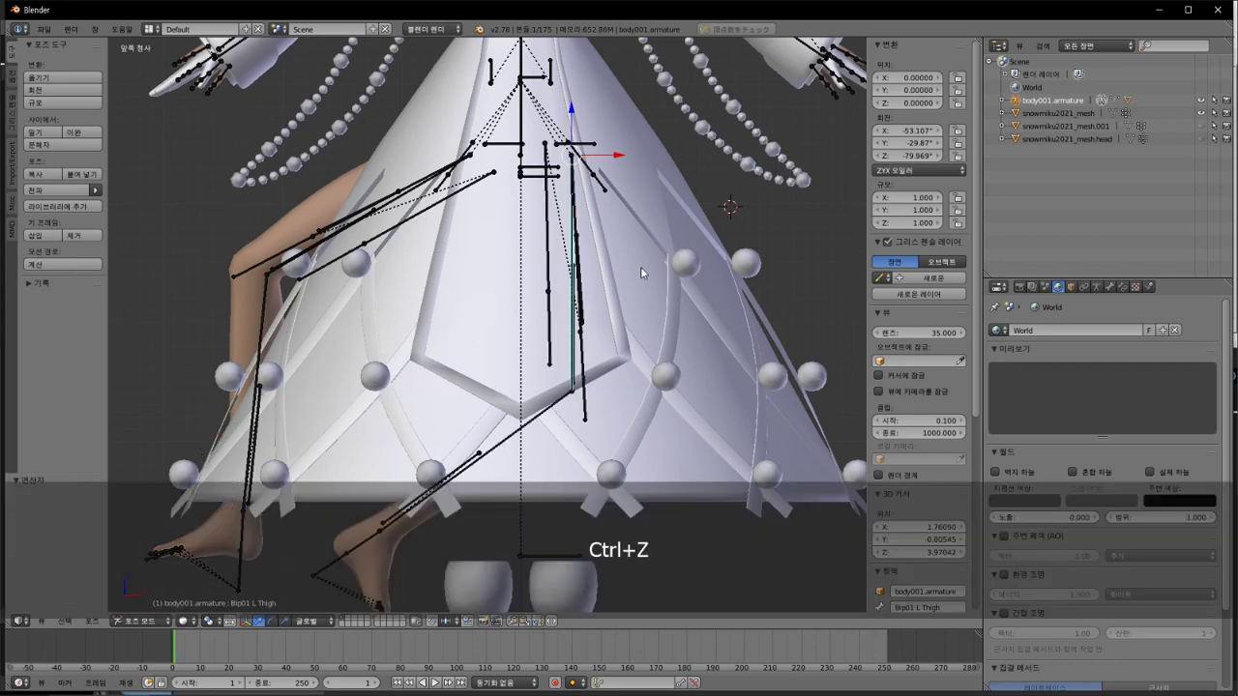
# Step: Rotate the right thigh bone by -59.5° in the front view to mirror the left thigh
pyautogui.rightClick(271, 275)
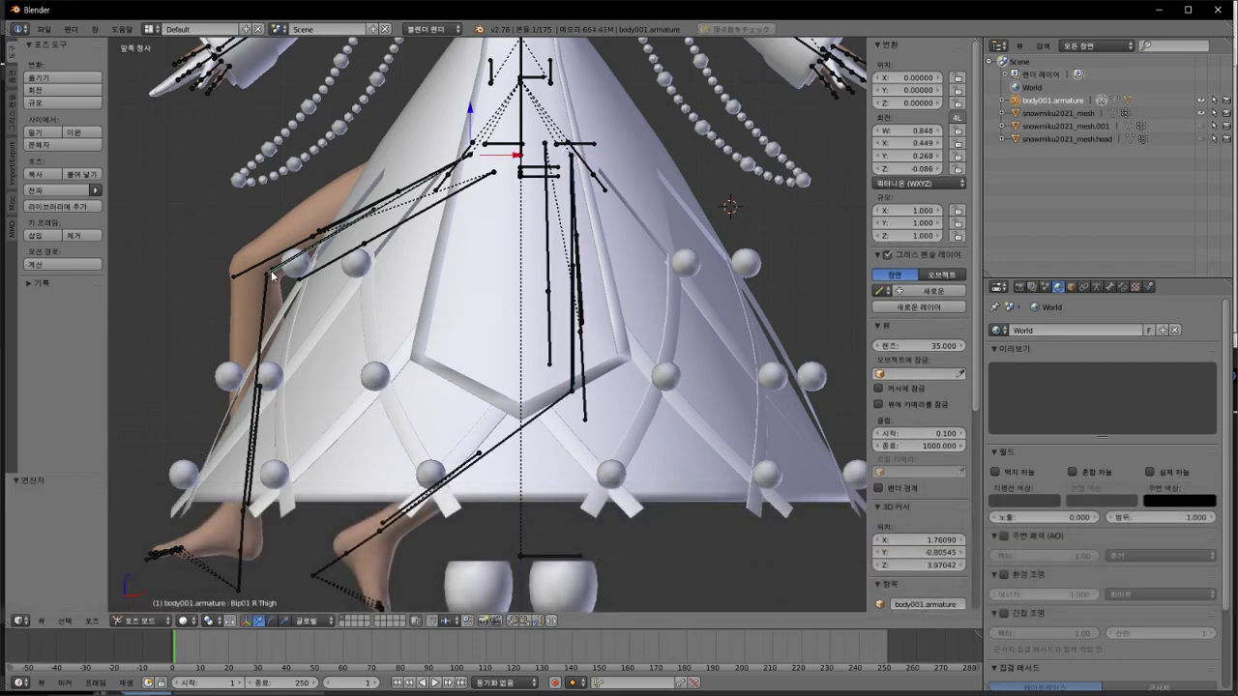
pyautogui.press('r')
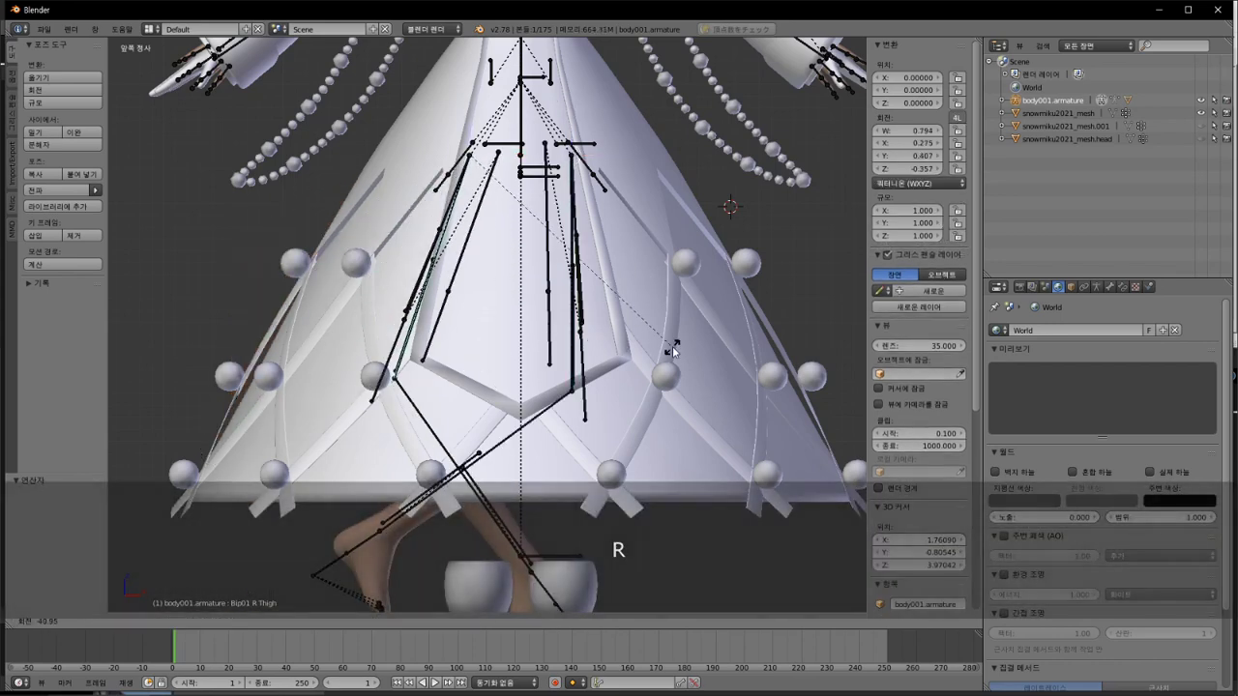
pyautogui.write('593')
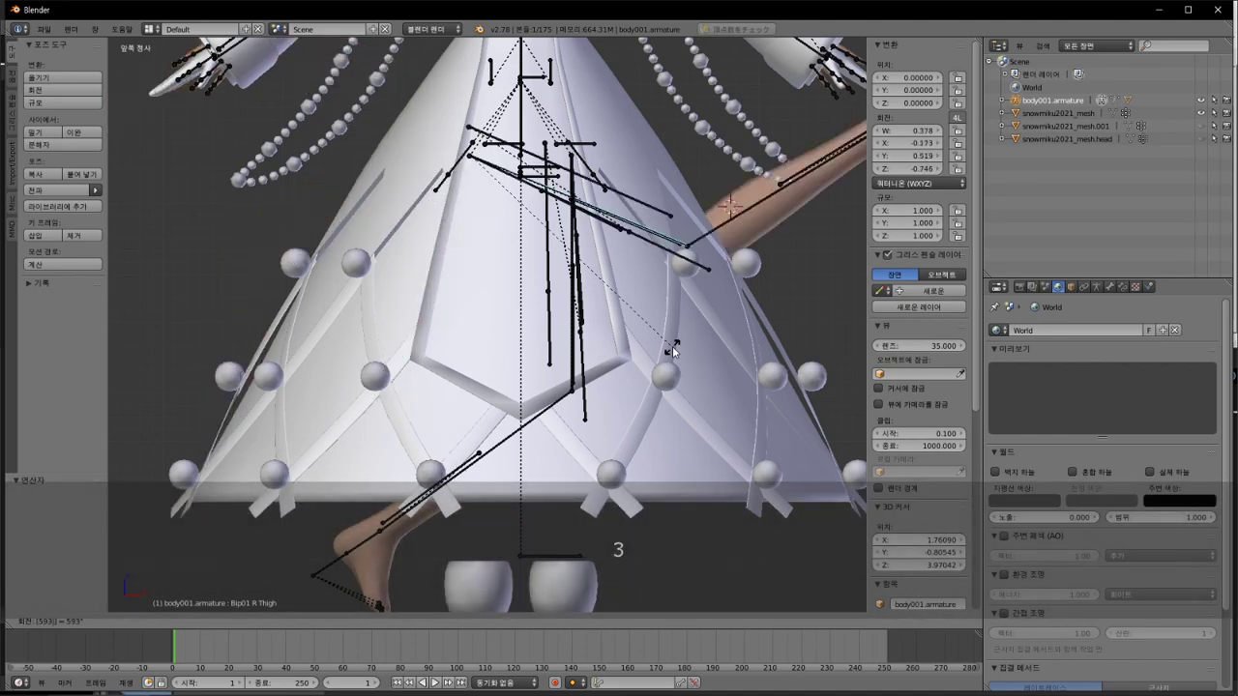
pyautogui.press('BackSpace')
pyautogui.write('.5')
pyautogui.press('KP_Subtract')
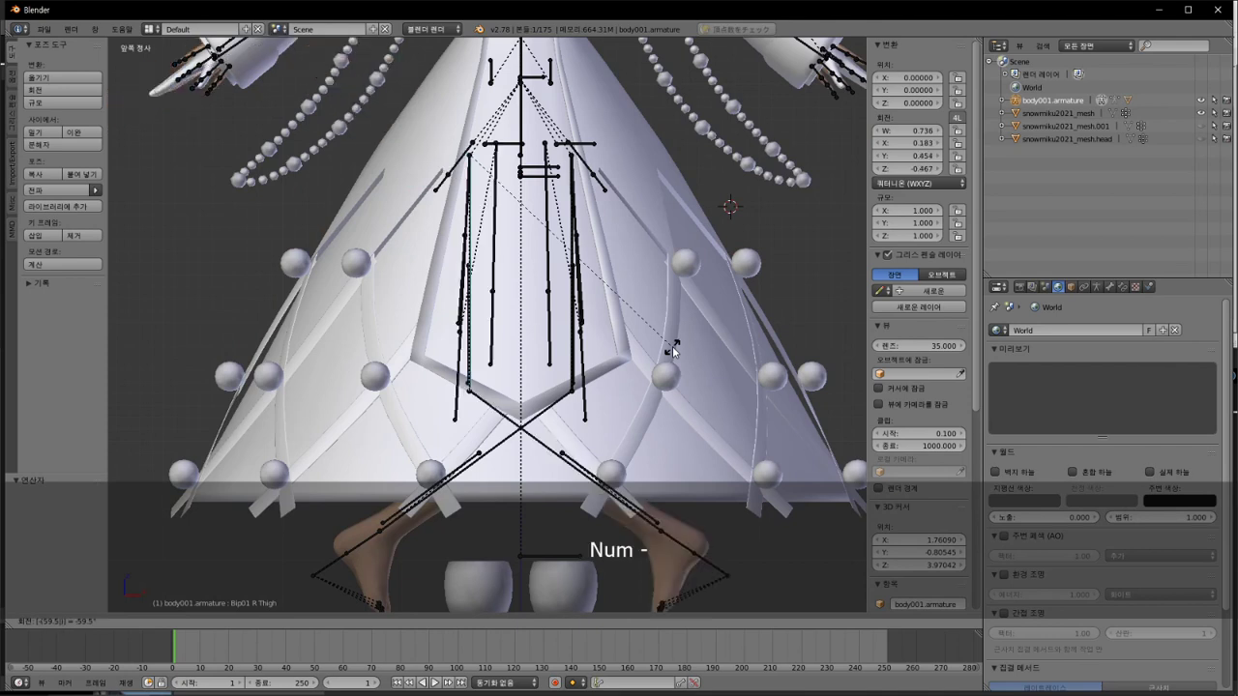
pyautogui.press('Return')
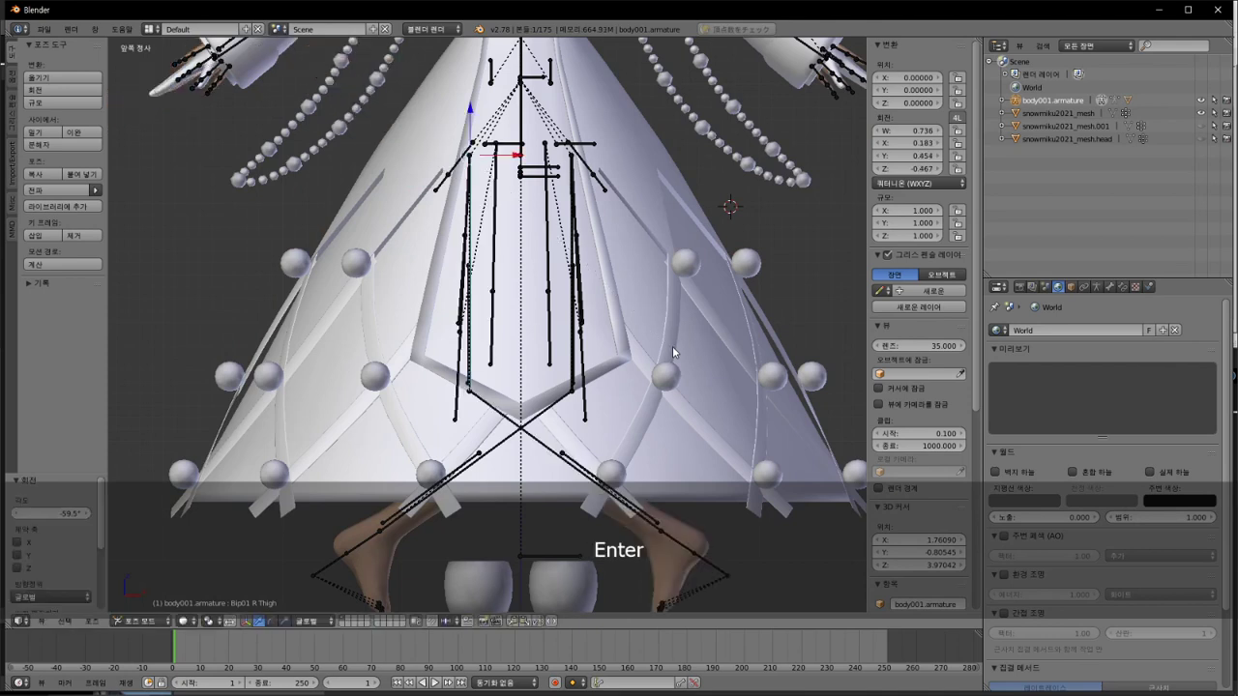
# Step: Rotate the right calf bone by 54° in the front view so it stands straight below the thigh
pyautogui.rightClick(495, 418)
pyautogui.press('r')
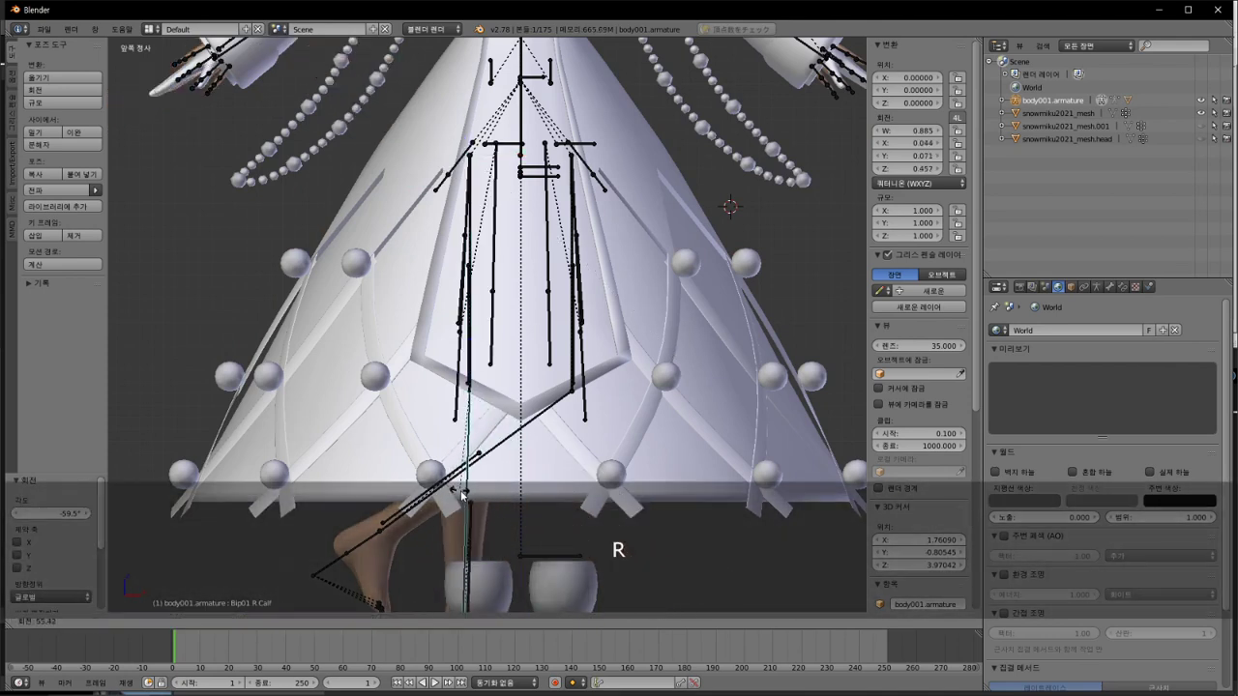
pyautogui.write('51')
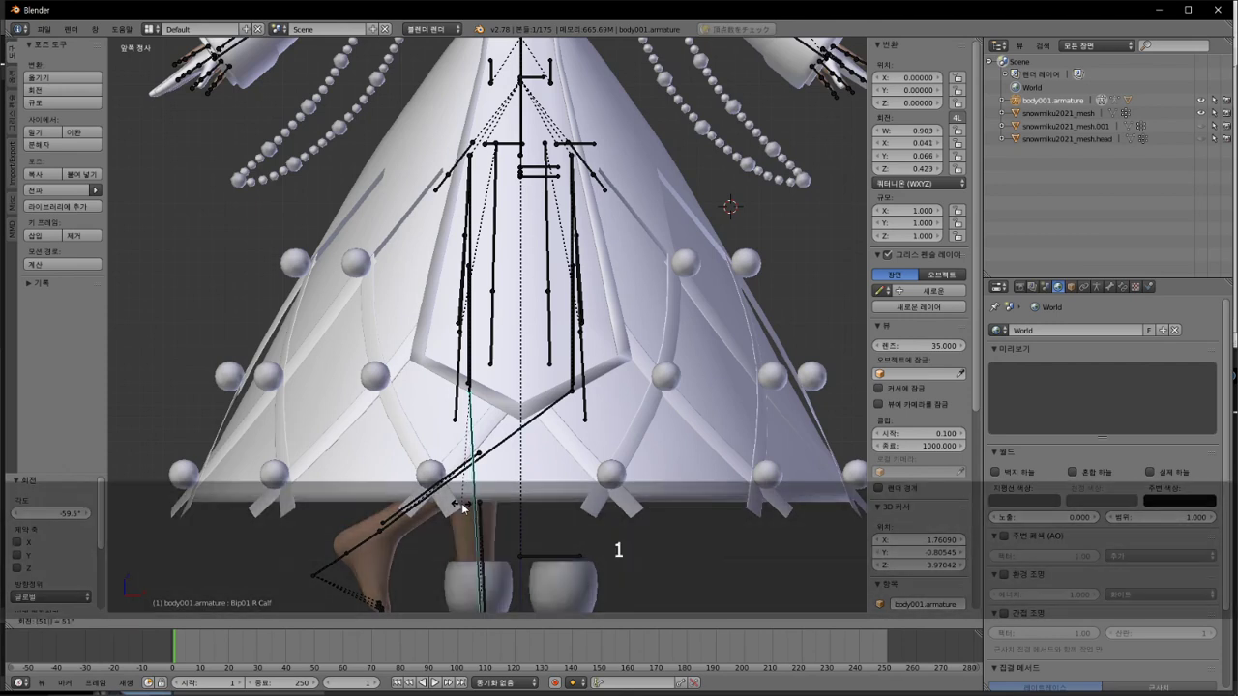
pyautogui.press('BackSpace')
pyautogui.press('BackSpace')
pyautogui.write('2')
pyautogui.press('BackSpace')
pyautogui.write('3')
pyautogui.press('BackSpace')
pyautogui.write('5')
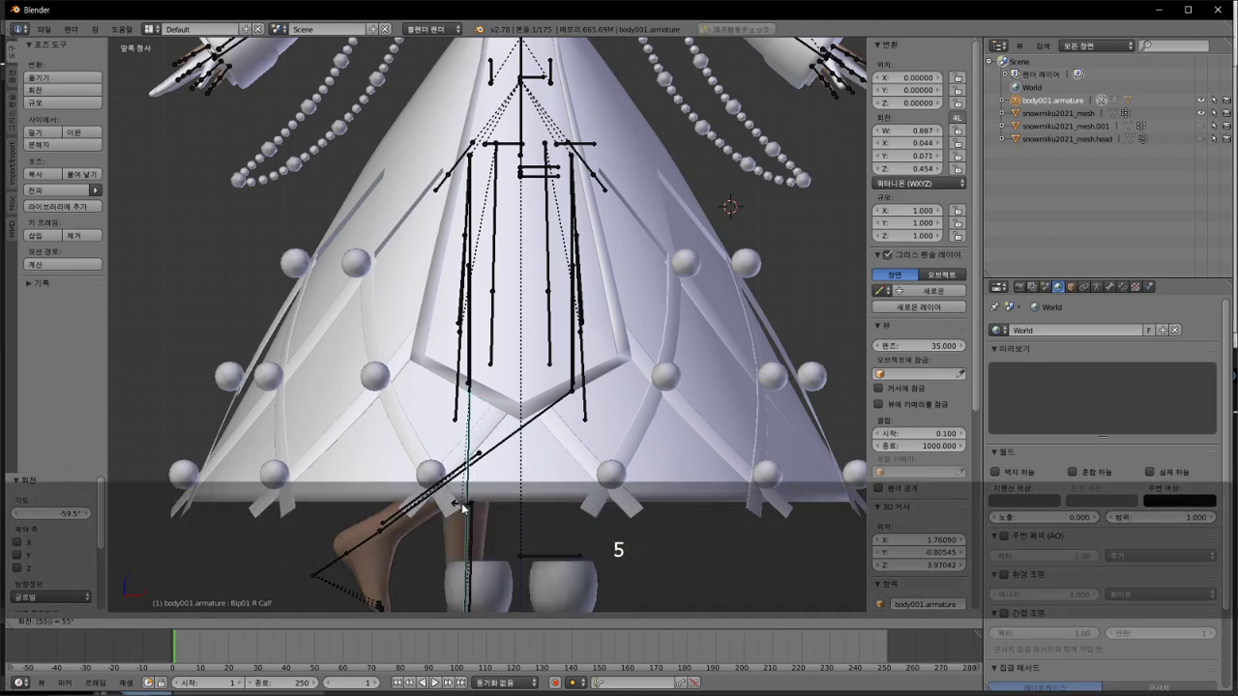
pyautogui.press('BackSpace')
pyautogui.write('4')
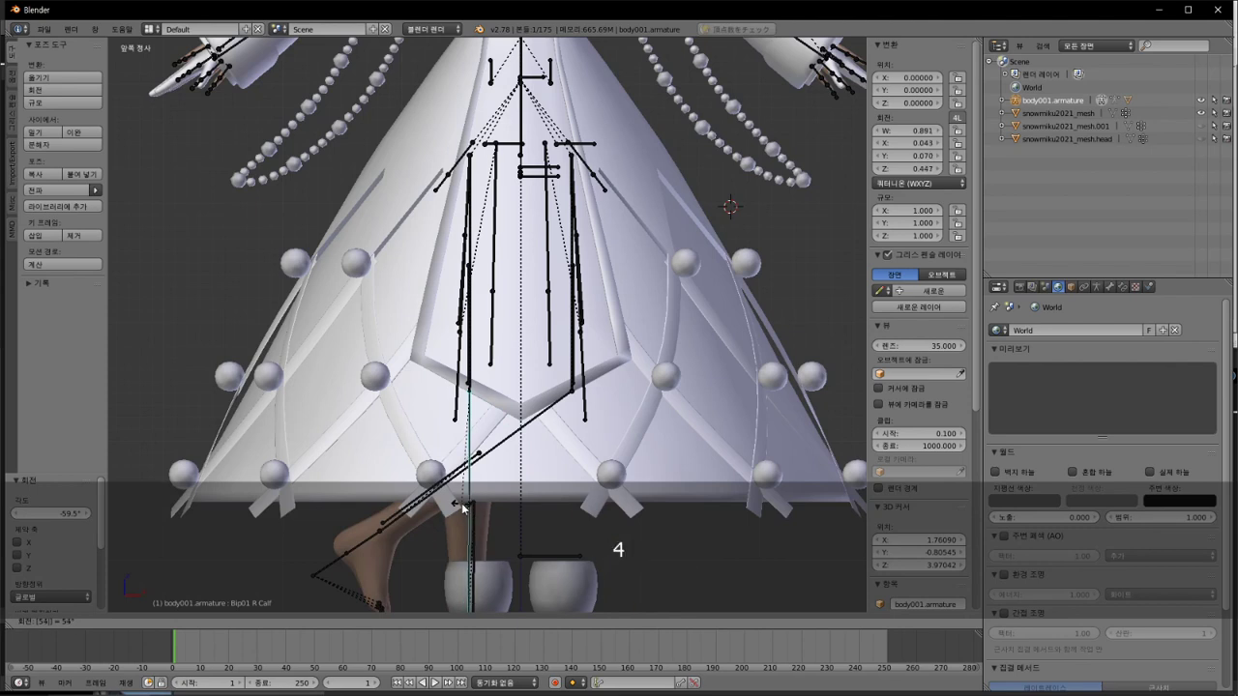
pyautogui.press('BackSpace')
pyautogui.write('3')
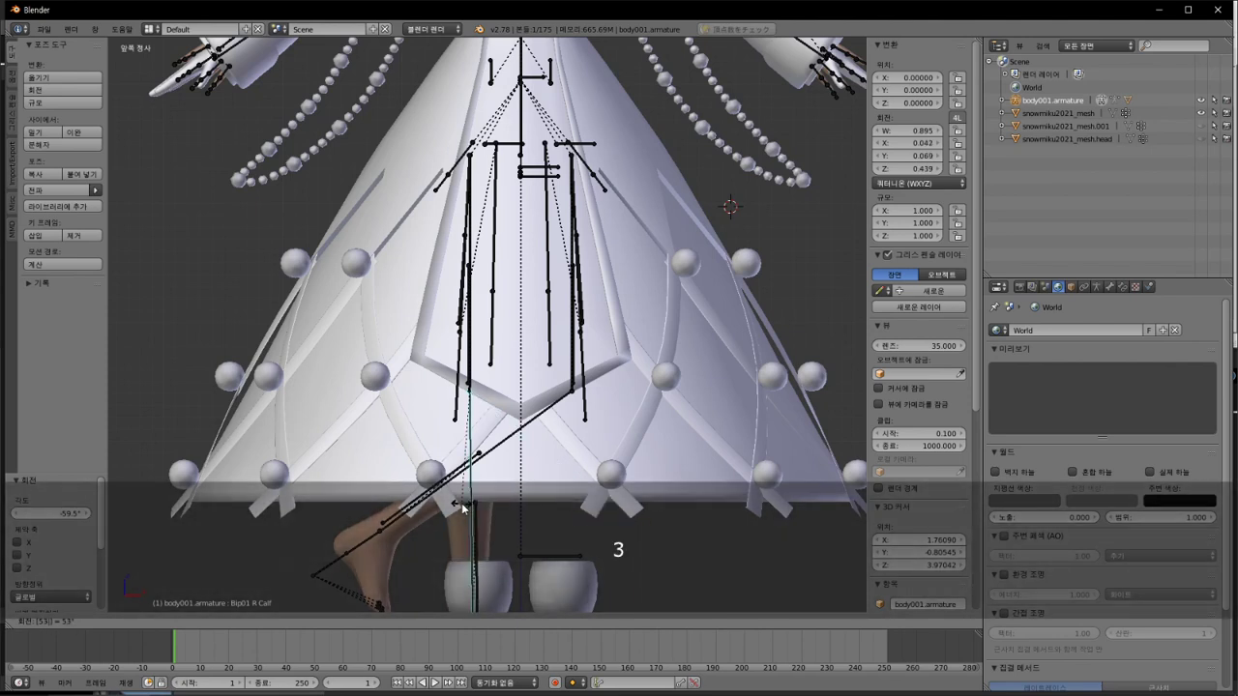
pyautogui.write('.5')
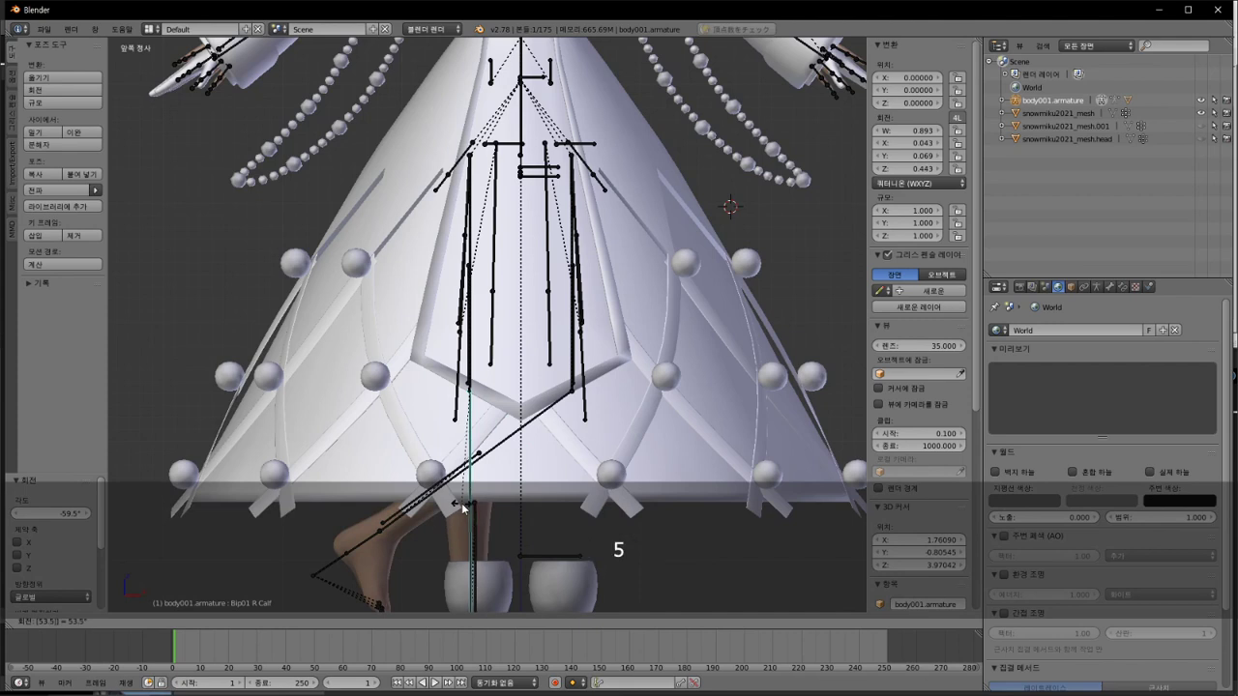
pyautogui.press('BackSpace')
pyautogui.press('BackSpace')
pyautogui.write('4')
pyautogui.press('Return')
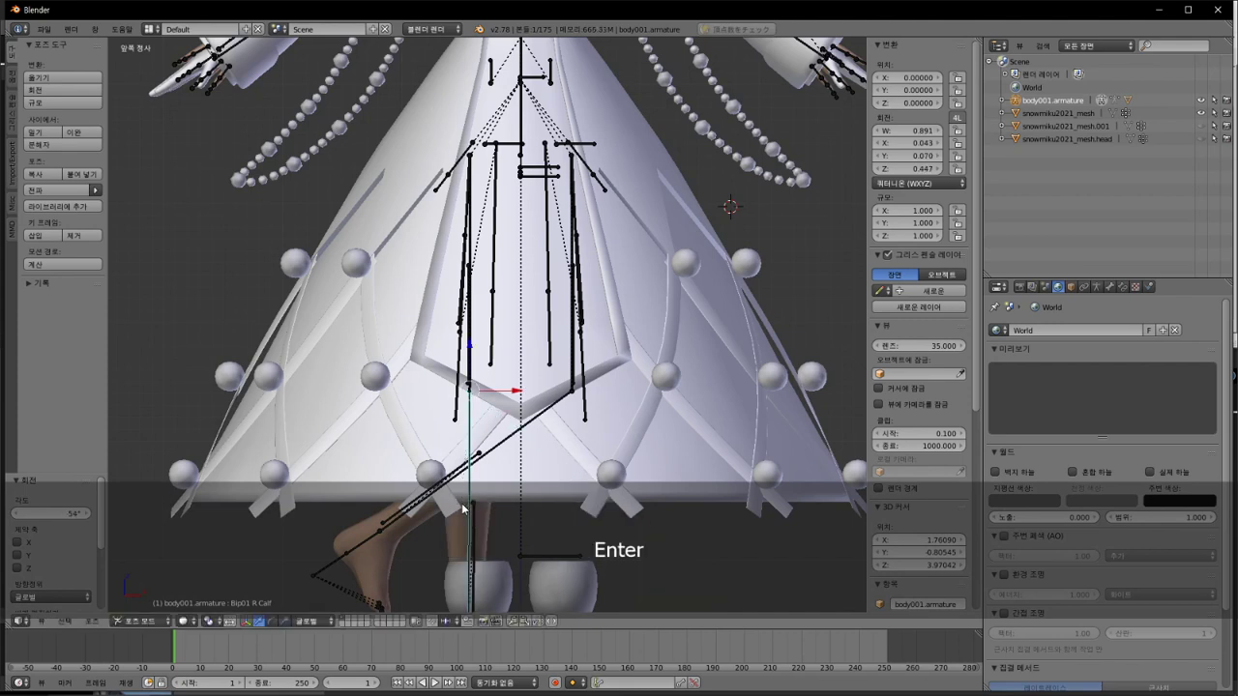
# Step: Rotate the left calf bone by -54° in the front view to match the right calf
pyautogui.rightClick(521, 432)
pyautogui.write('r')
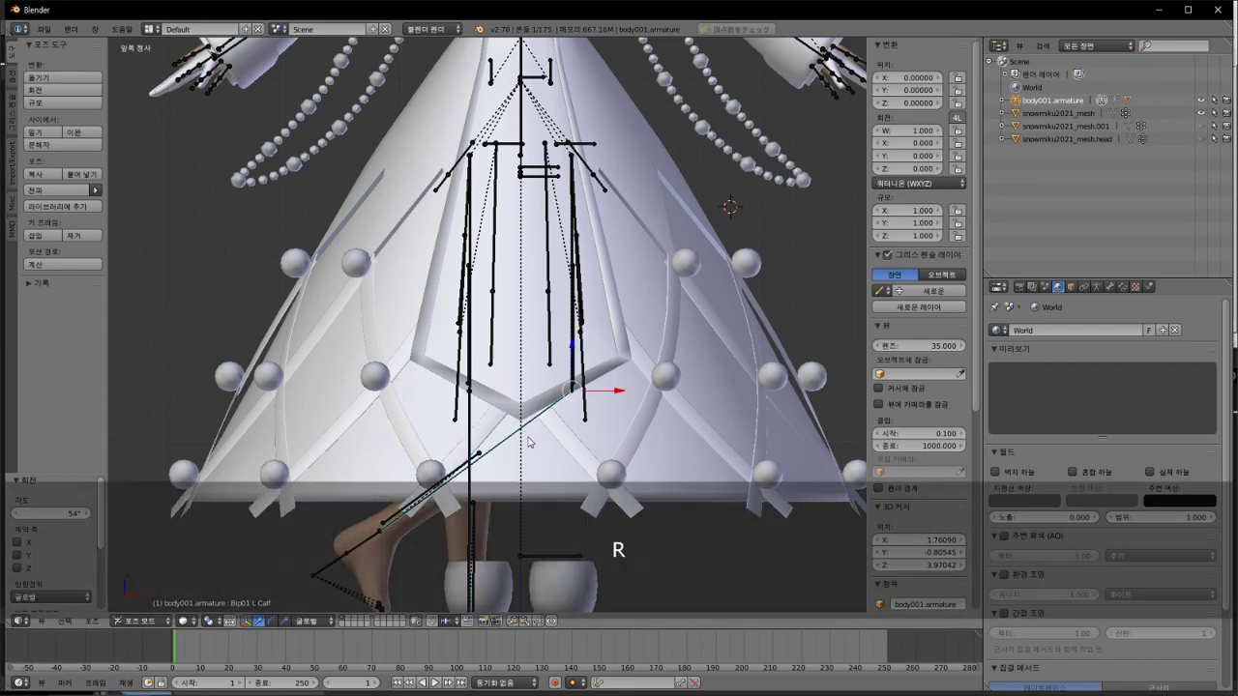
pyautogui.write('54')
pyautogui.press('Return')
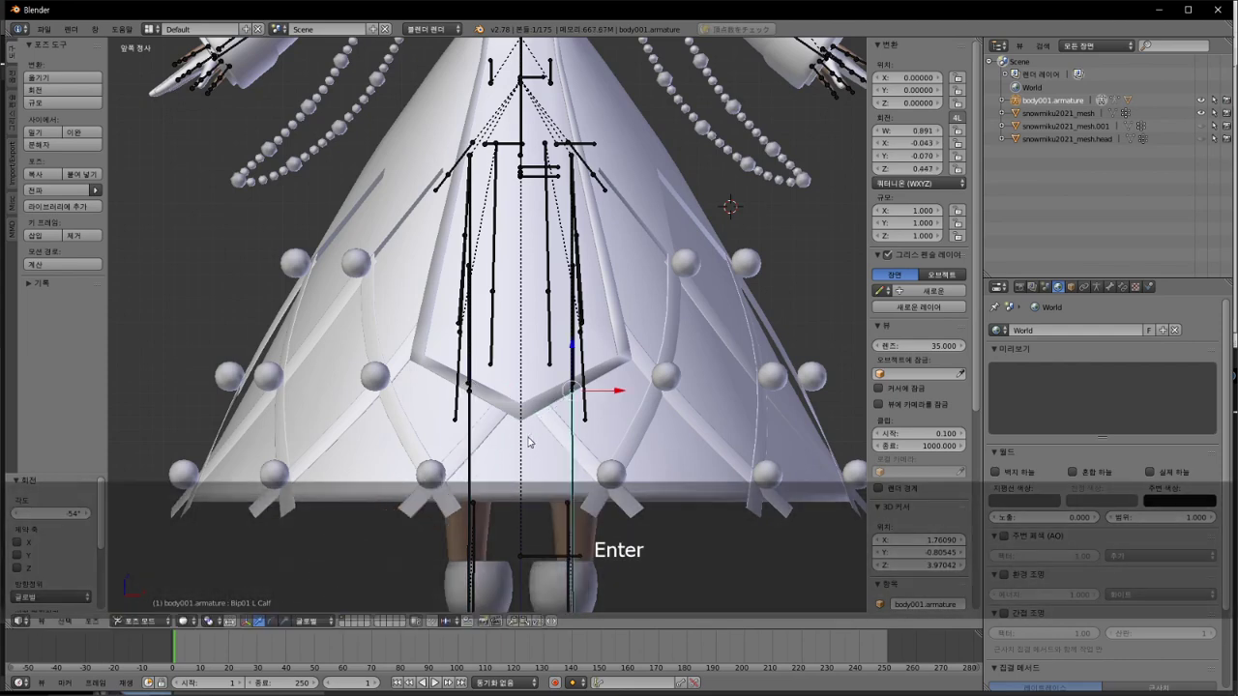
# Step: Rotate the left calf bone by 9° in the right side view to line it up with the thigh
pyautogui.keyDown('shift'); pyautogui.moveTo(547, 437); pyautogui.dragTo(518, 201, button='middle'); pyautogui.keyUp('shift')
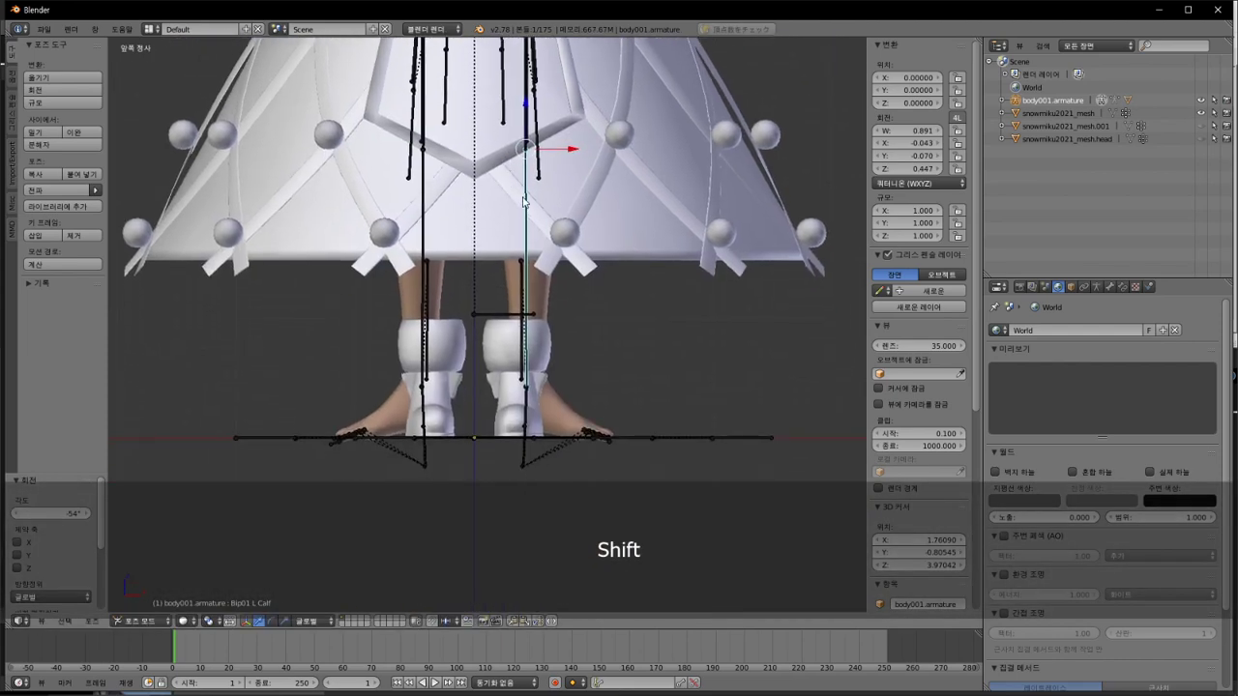
pyautogui.keyDown('shift'); pyautogui.scroll(6, 523, 205); pyautogui.keyUp('shift')
pyautogui.keyDown('shift'); pyautogui.scroll(3, 546, 207); pyautogui.keyUp('shift')
pyautogui.moveTo(546, 207); pyautogui.dragTo(518, 250, button='middle')
pyautogui.keyDown('shift'); pyautogui.scroll(-2, 596, 378); pyautogui.keyUp('shift')
pyautogui.press('KP_3')
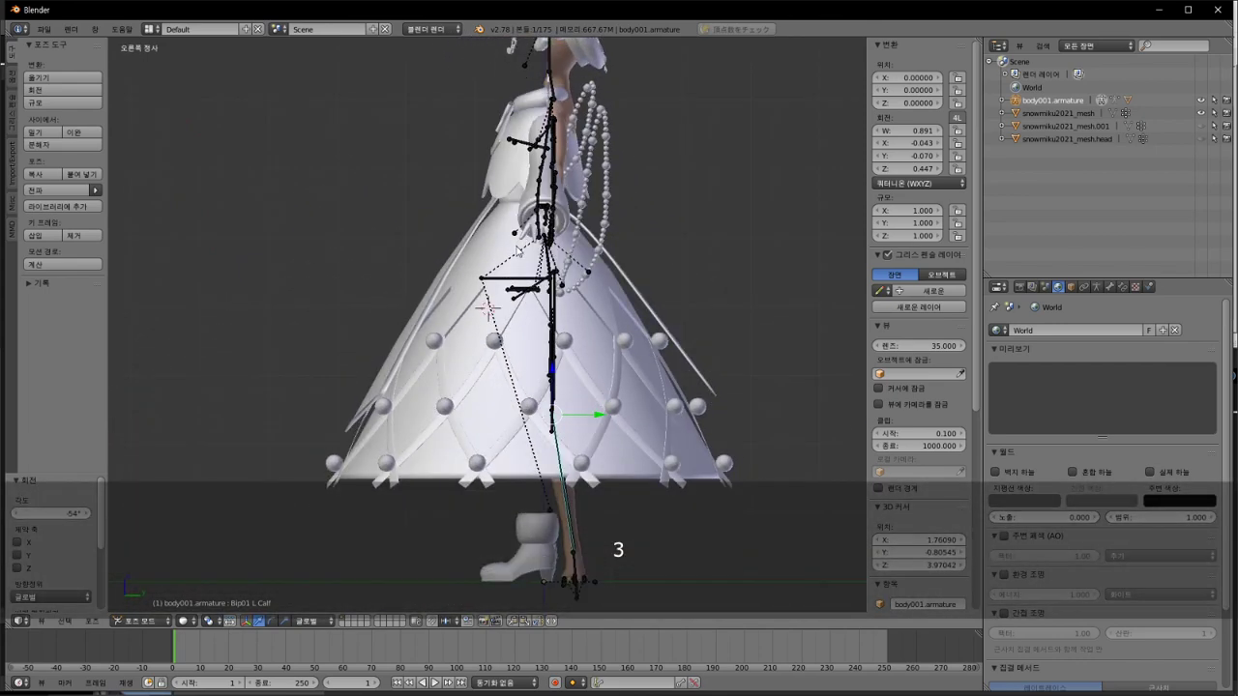
pyautogui.keyDown('shift'); pyautogui.scroll(-2, 535, 233); pyautogui.keyUp('shift')
pyautogui.scroll(5, 533, 208)
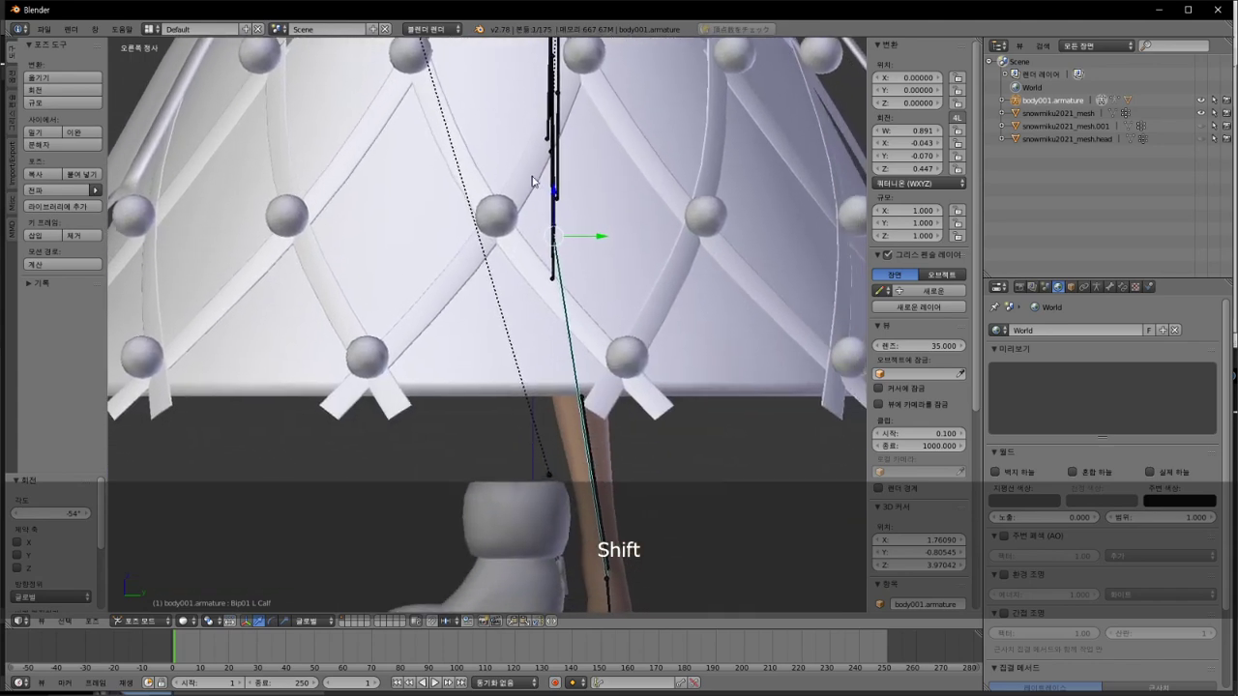
pyautogui.keyDown('shift'); pyautogui.moveTo(533, 181); pyautogui.dragTo(544, 147, button='middle'); pyautogui.keyUp('shift')
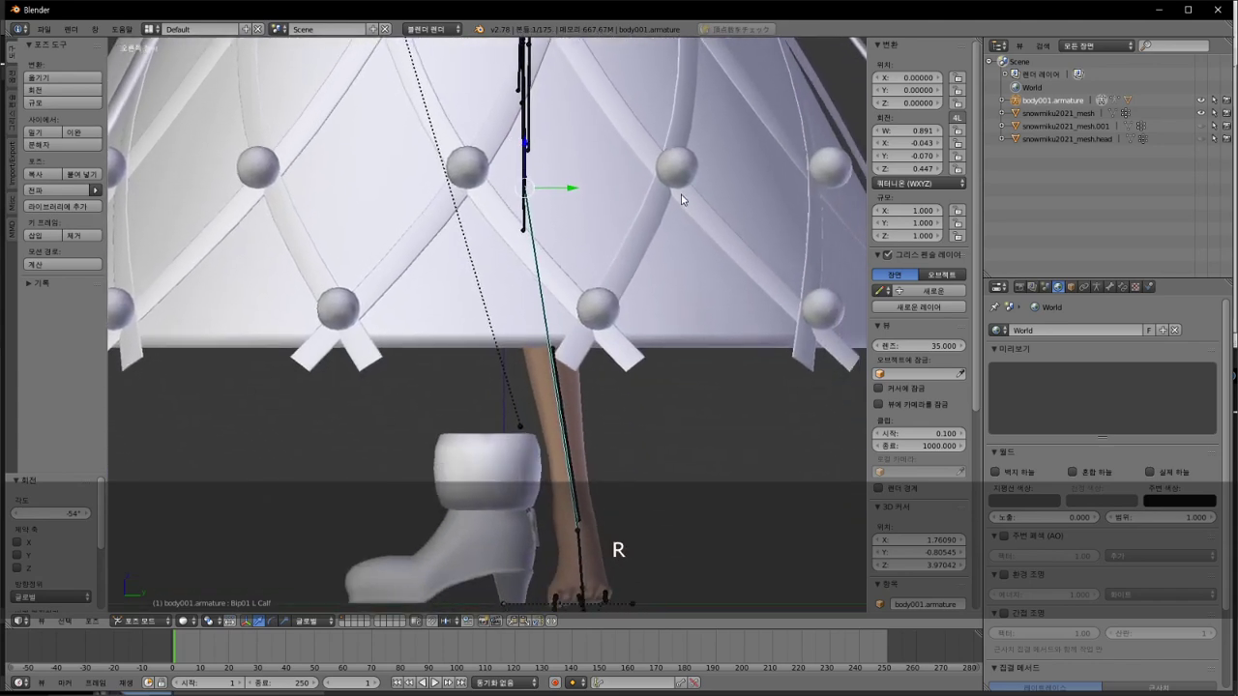
pyautogui.press('r')
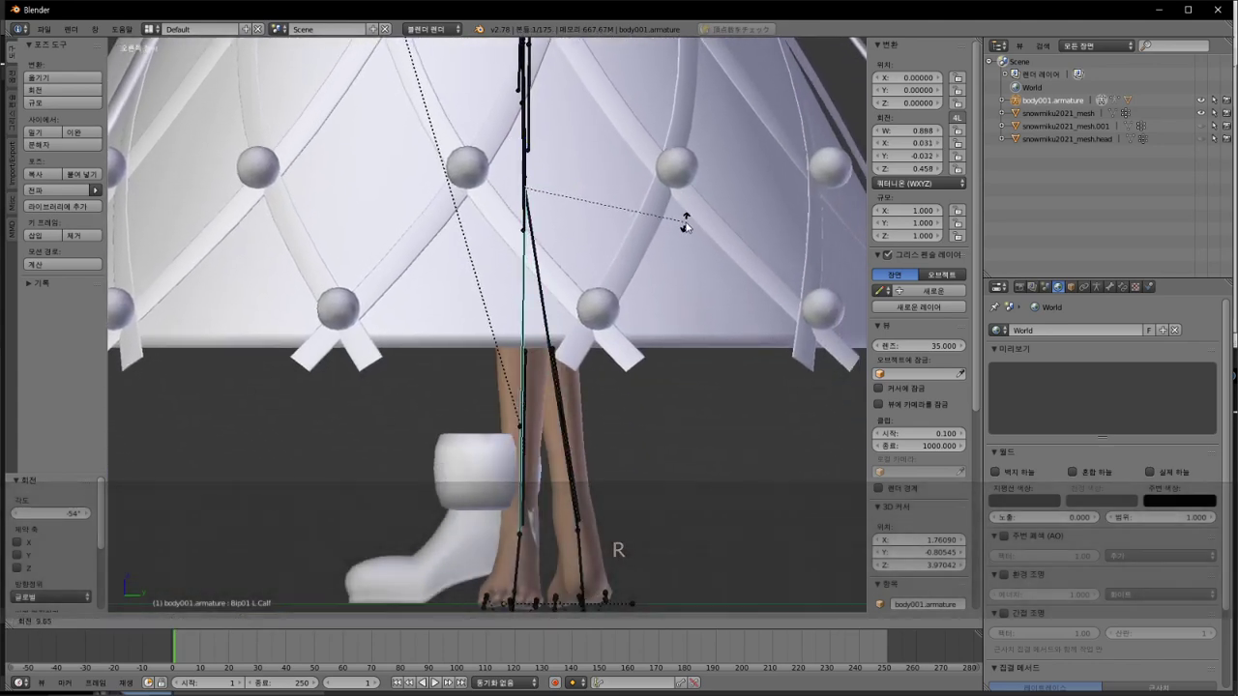
pyautogui.press('Escape')
pyautogui.scroll(-6, 684, 224)
pyautogui.keyDown('shift'); pyautogui.scroll(2, 683, 271); pyautogui.keyUp('shift')
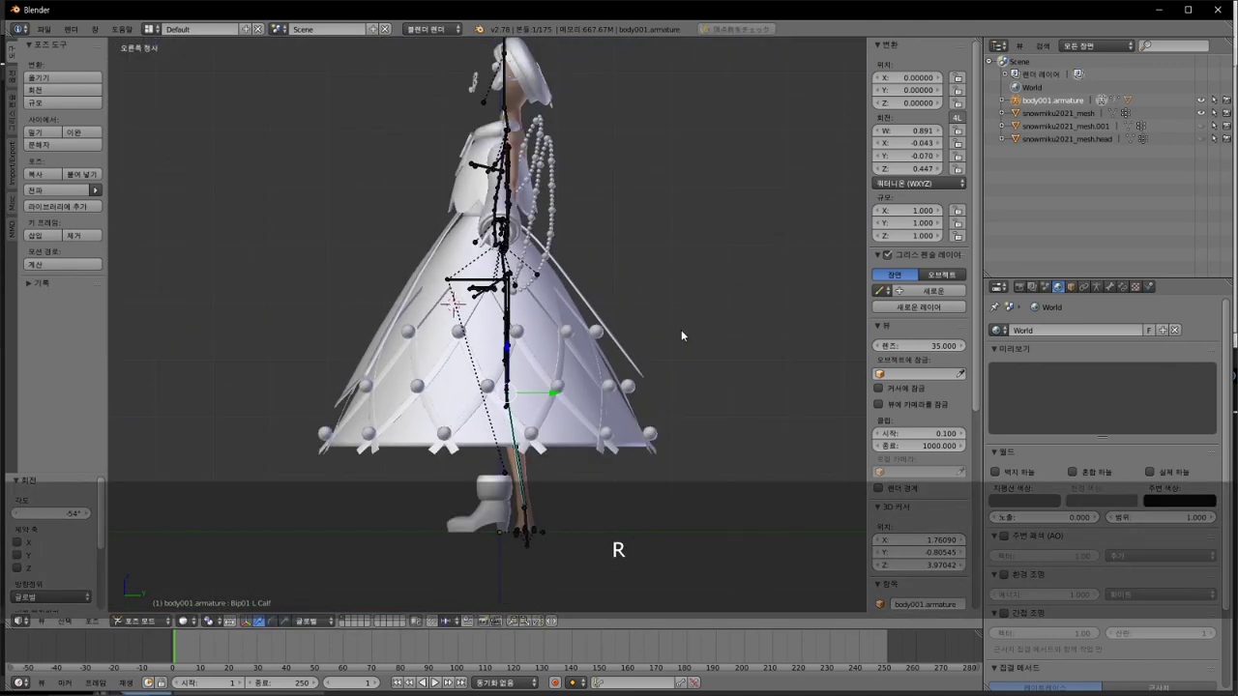
pyautogui.press('r')
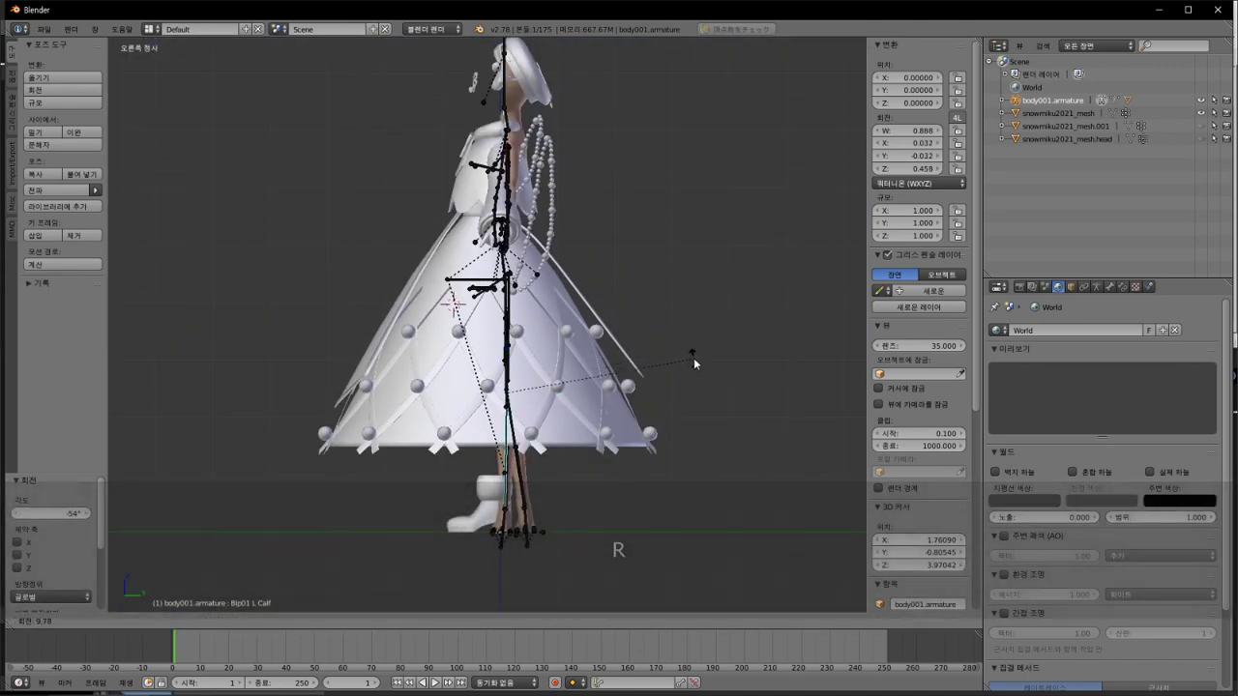
pyautogui.press('9')
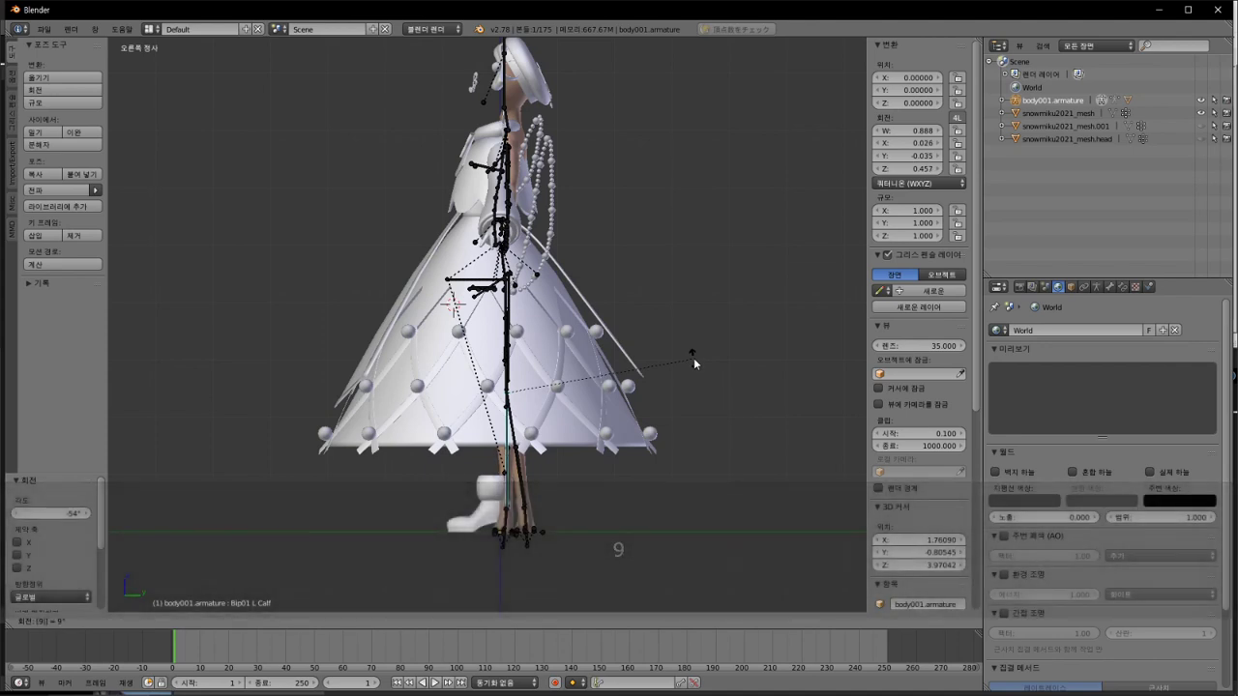
pyautogui.press('Return')
# Step: Rotate the right calf bone by 9° in the right side view to match the left calf
pyautogui.rightClick(510, 483)
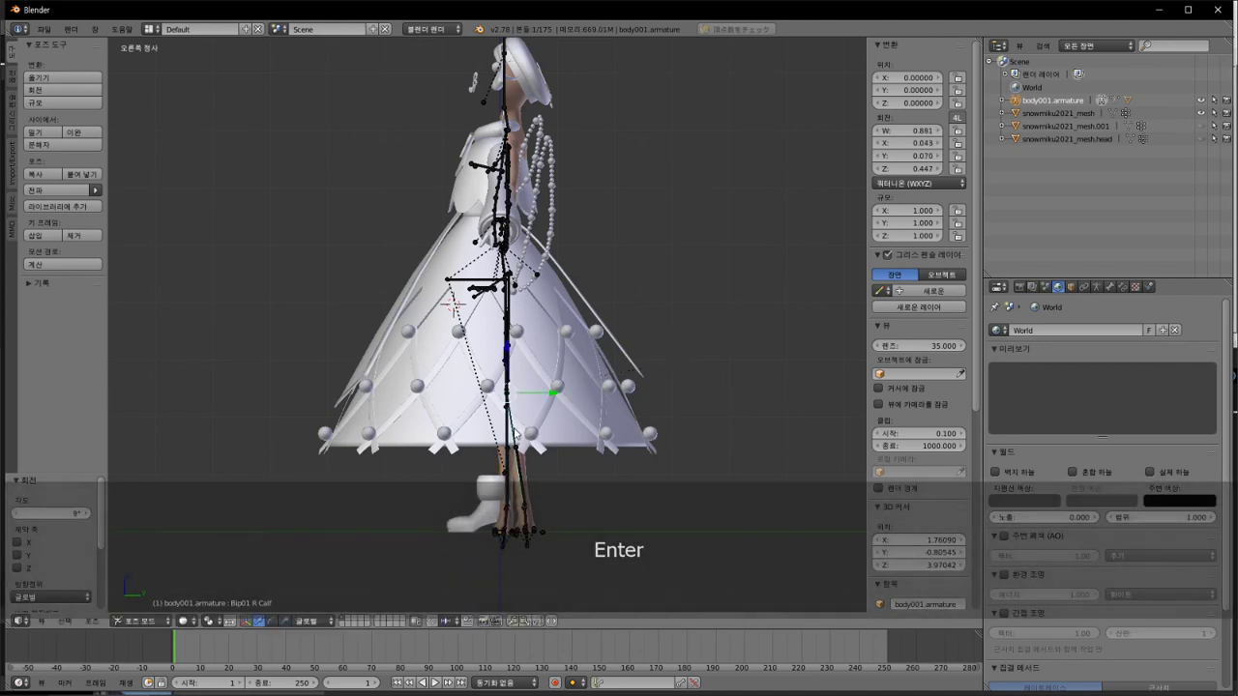
pyautogui.press('r')
pyautogui.press('9')
pyautogui.press('Return')
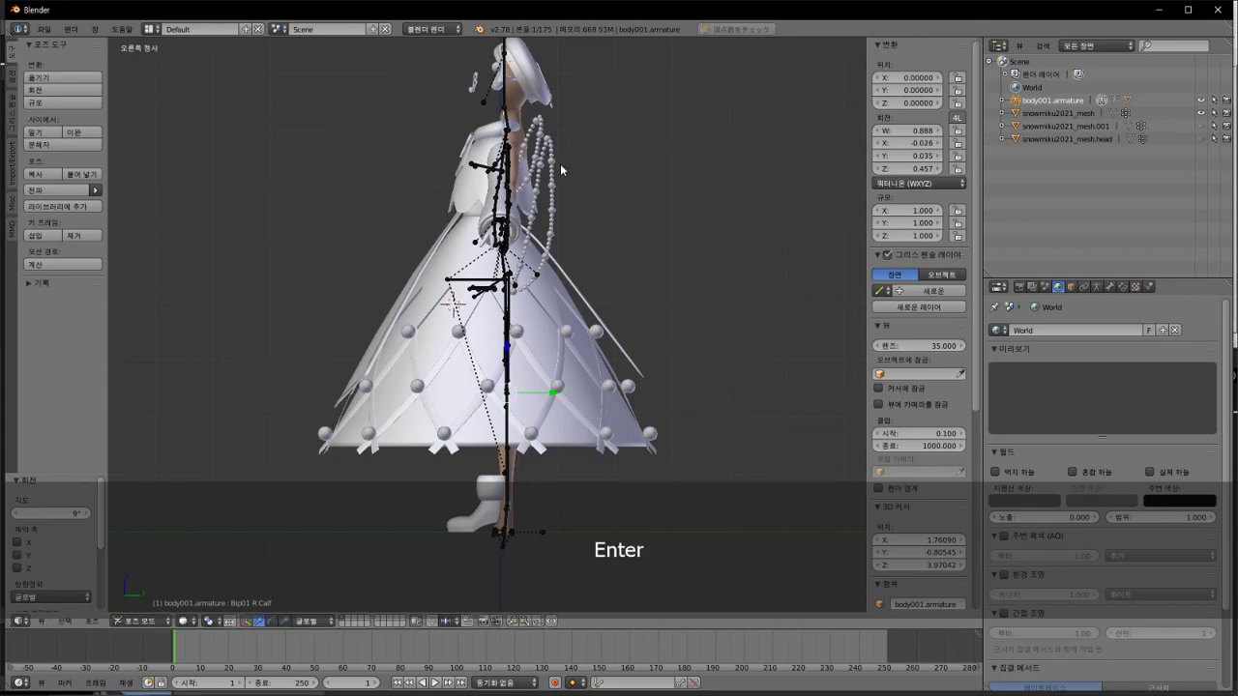
# Step: Select all bones in Pose Mode and make the current pose the base body, applying related meshes' armatures and preserving volume
pyautogui.moveTo(440, 309); pyautogui.dragTo(505, 269, button='middle')
pyautogui.hotkey('ctrl', 'Tab')
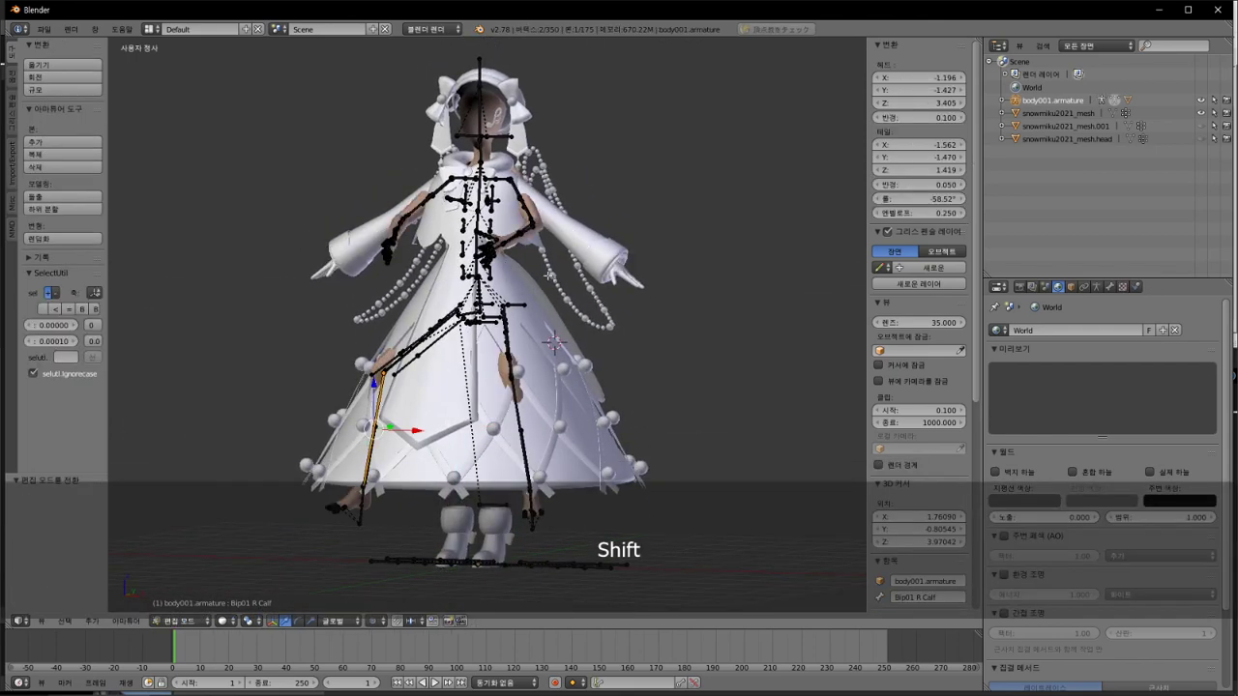
pyautogui.hotkey('ctrl', 'Tab')
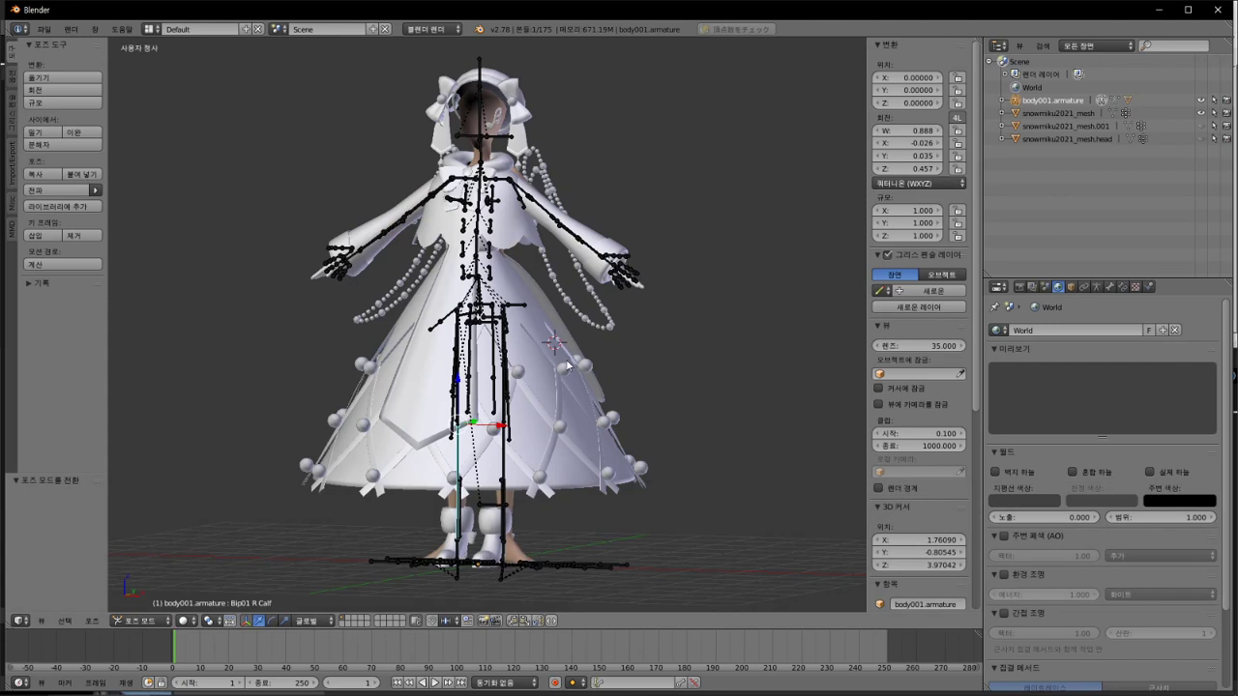
pyautogui.press('a')
pyautogui.press('a')
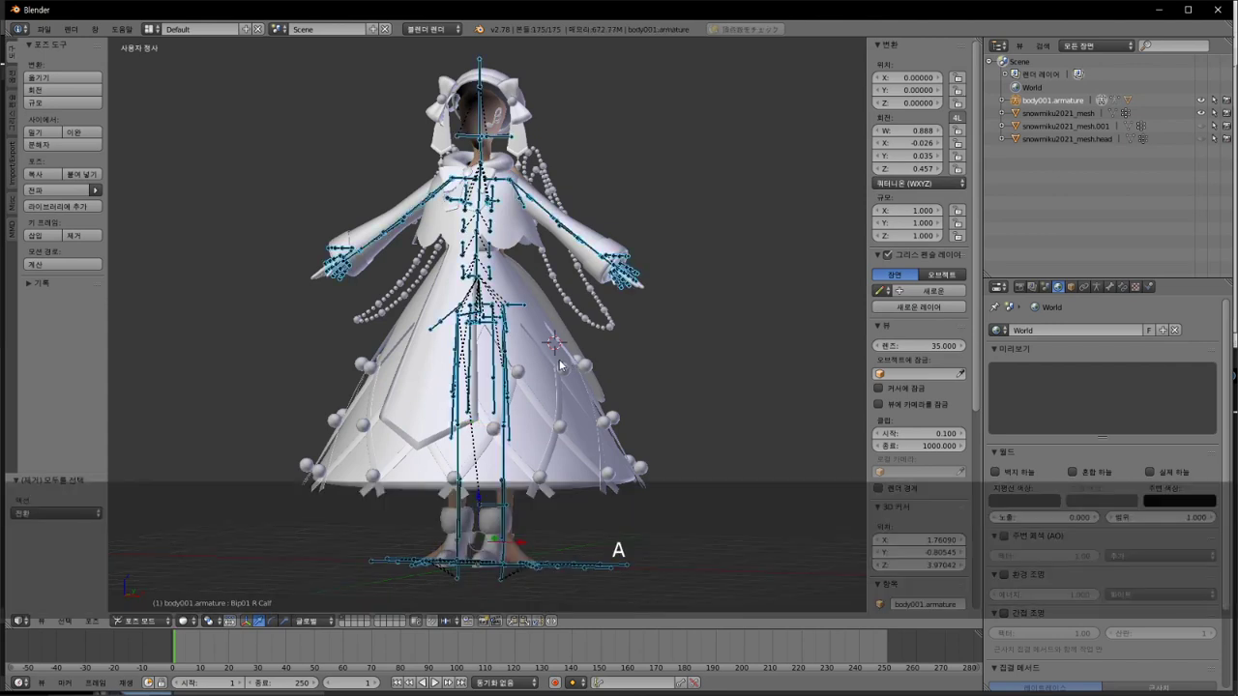
pyautogui.click(93, 621)
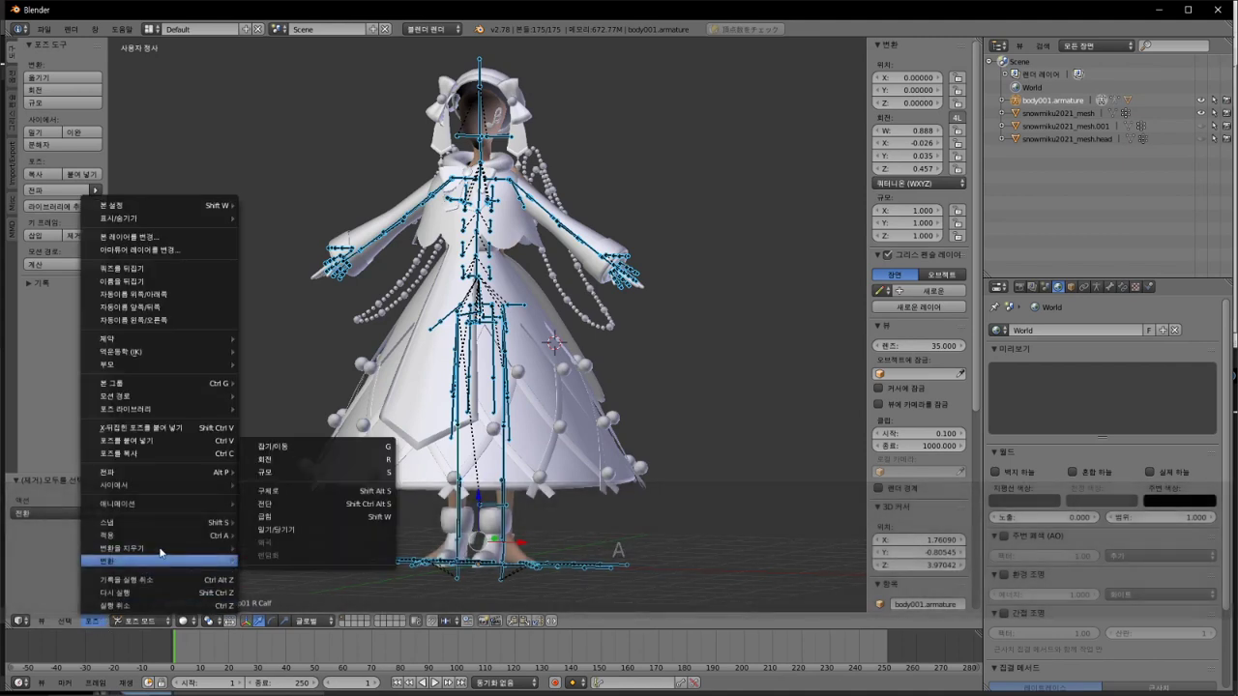
pyautogui.press('Escape')
pyautogui.click(93, 621)
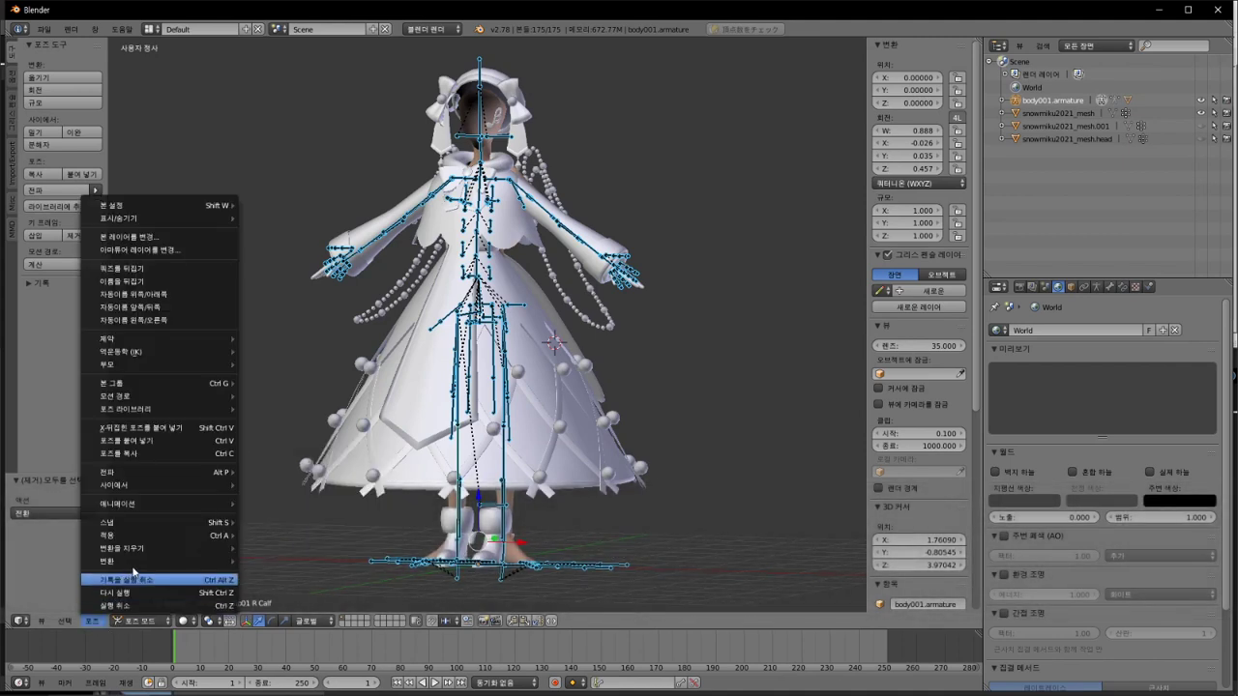
pyautogui.moveTo(169, 535)
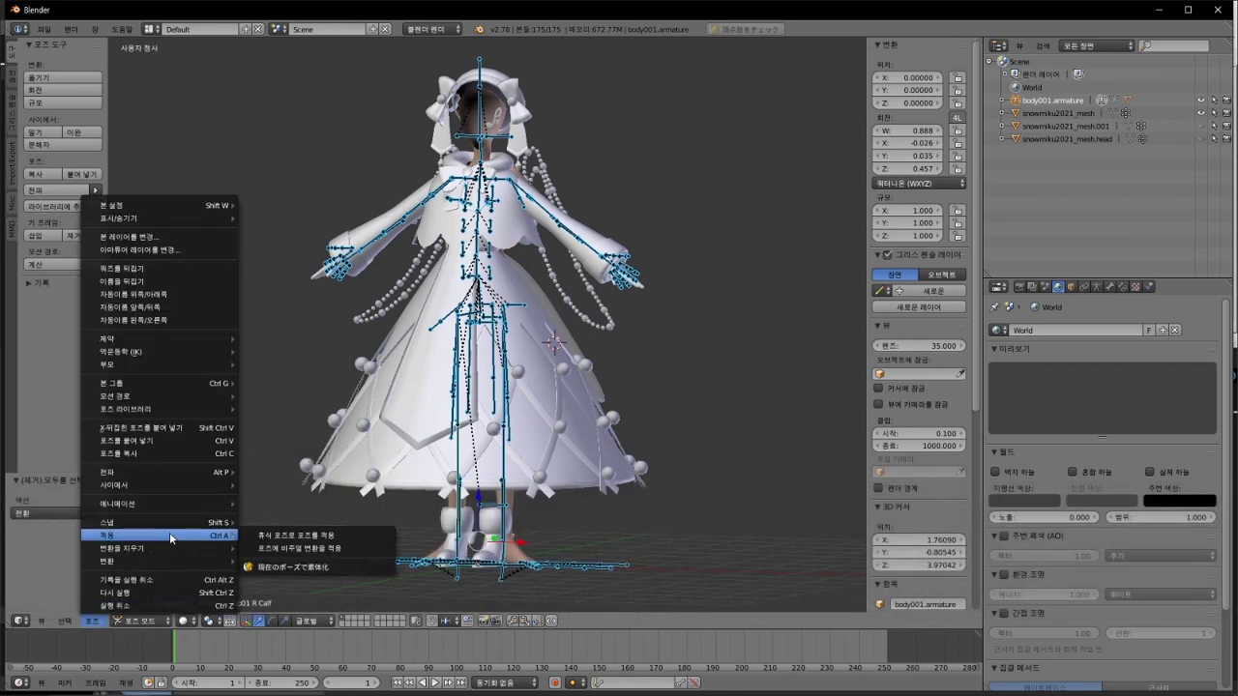
pyautogui.click(288, 566)
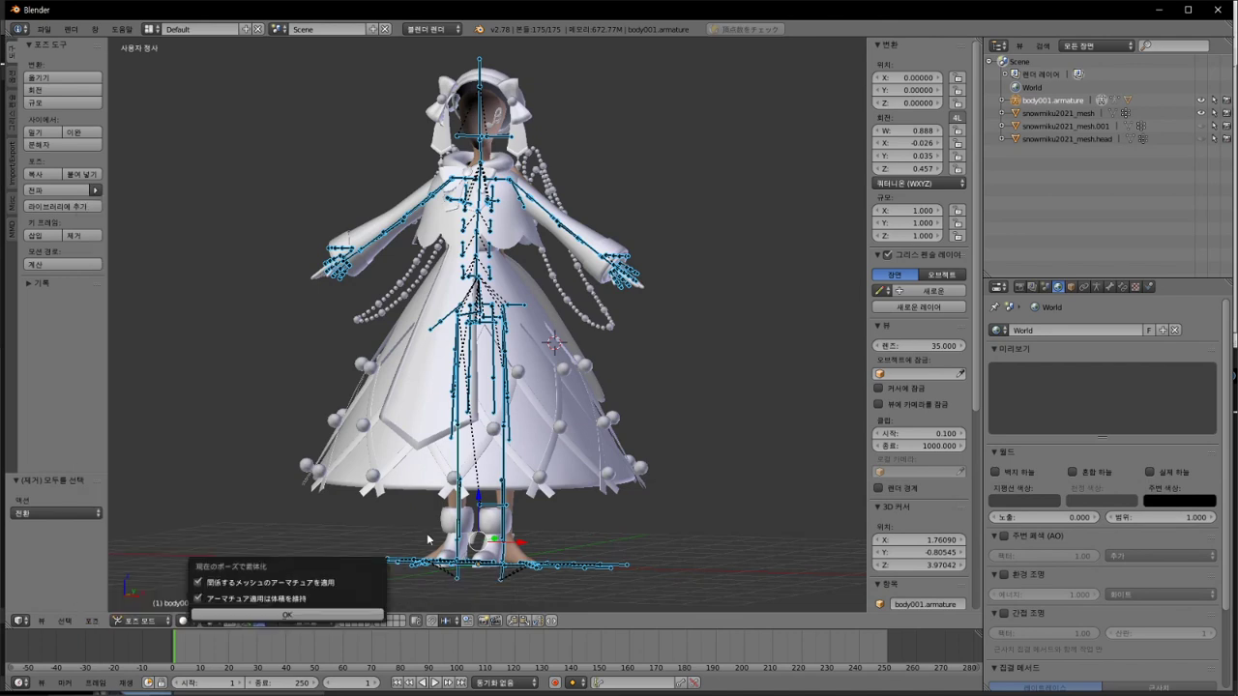
pyautogui.click(292, 613)
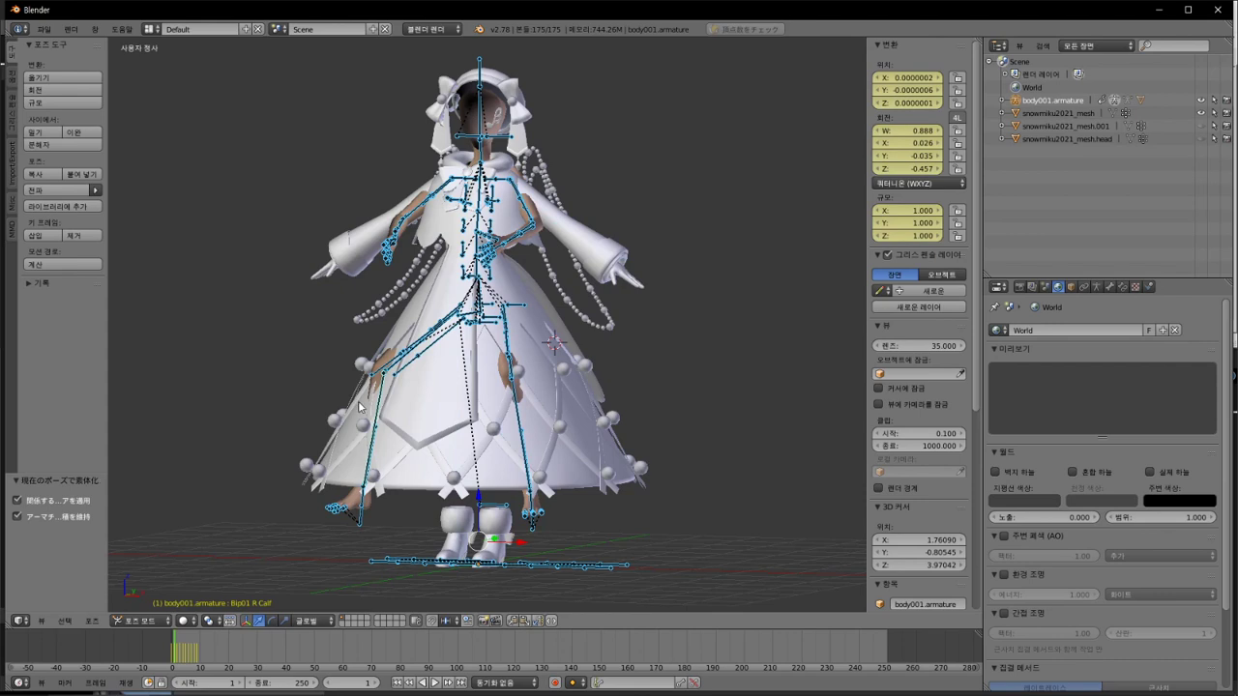
# Step: Clear all pose transforms on the selected bones of the body armature
pyautogui.click(85, 623)
pyautogui.moveTo(169, 548)
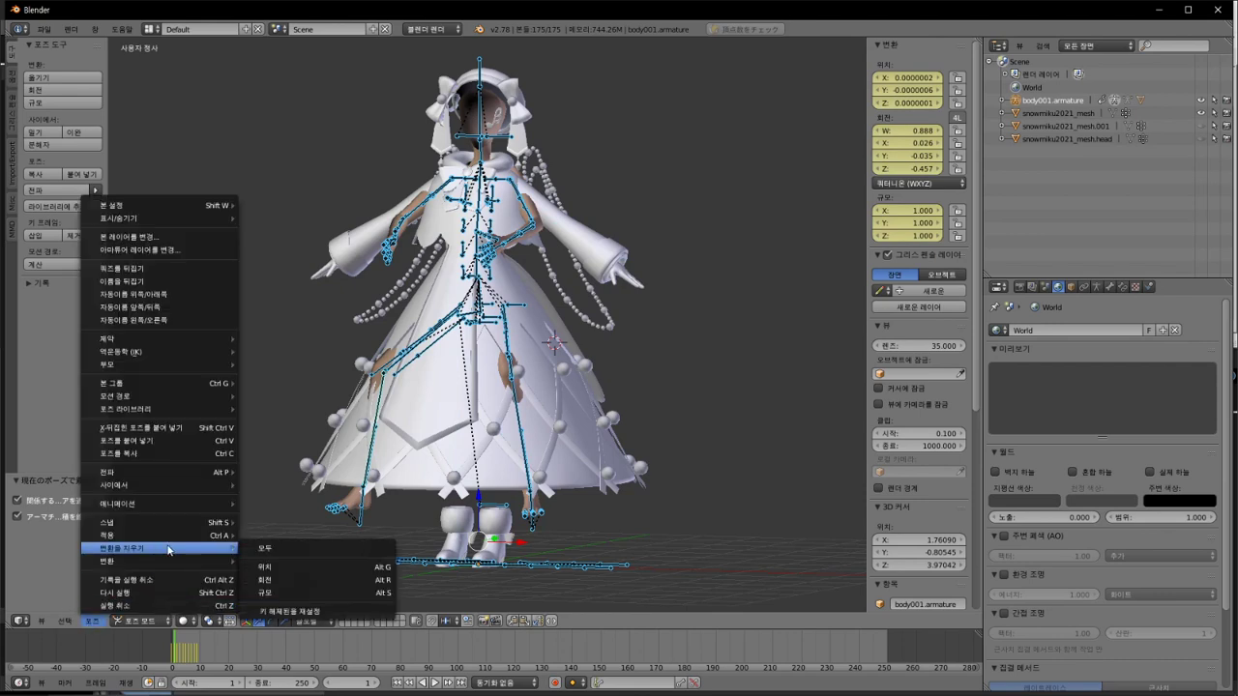
pyautogui.click(274, 549)
pyautogui.moveTo(523, 469); pyautogui.dragTo(580, 466, button='middle')
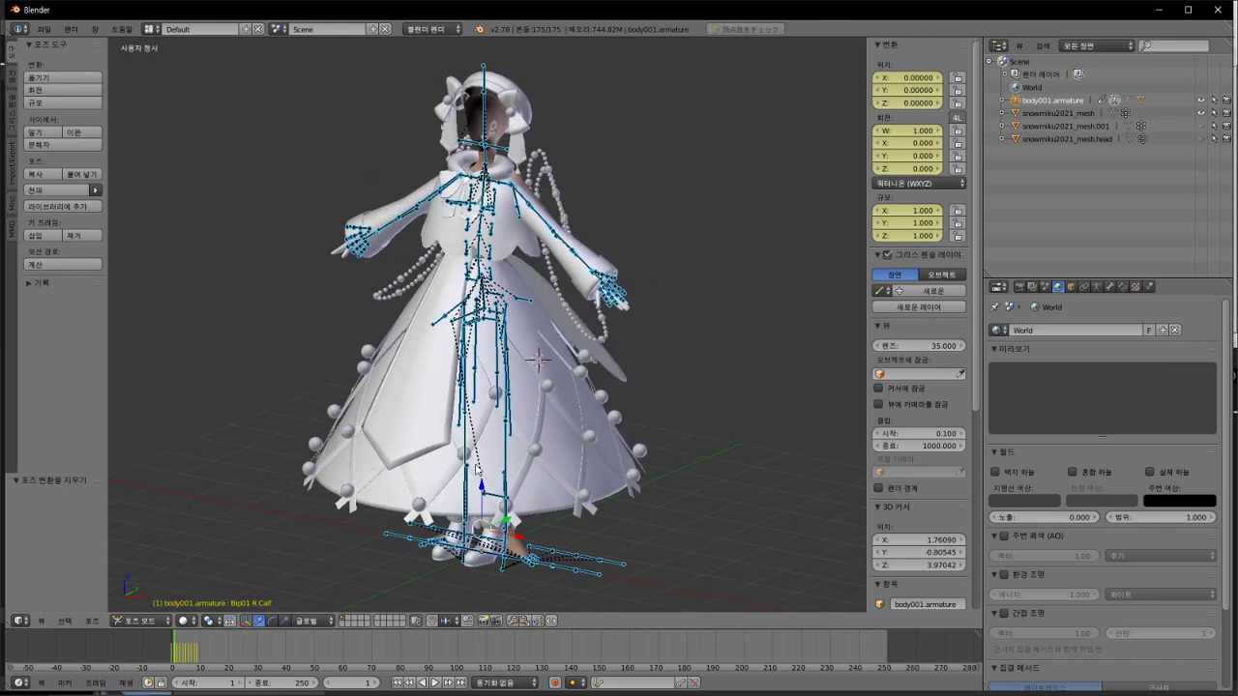
# Step: Import bone data into the body armature with base bone body, target EnumDescendant and scale 5.0
pyautogui.click(46, 30)
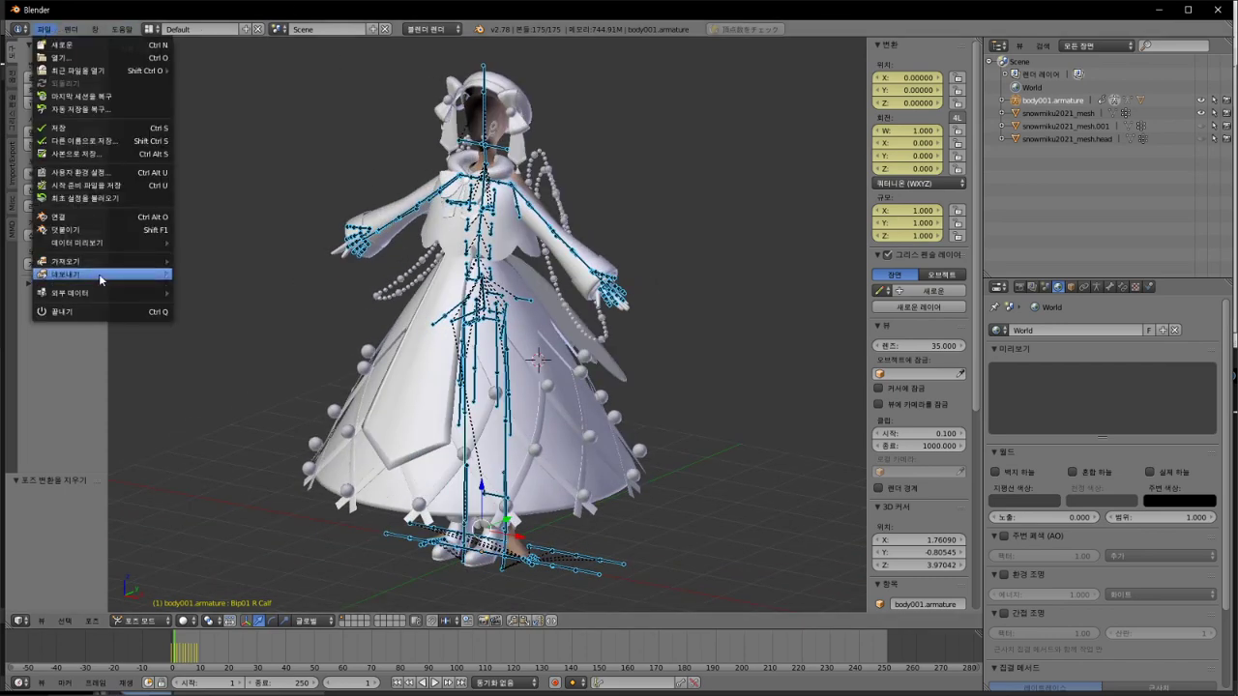
pyautogui.moveTo(99, 274)
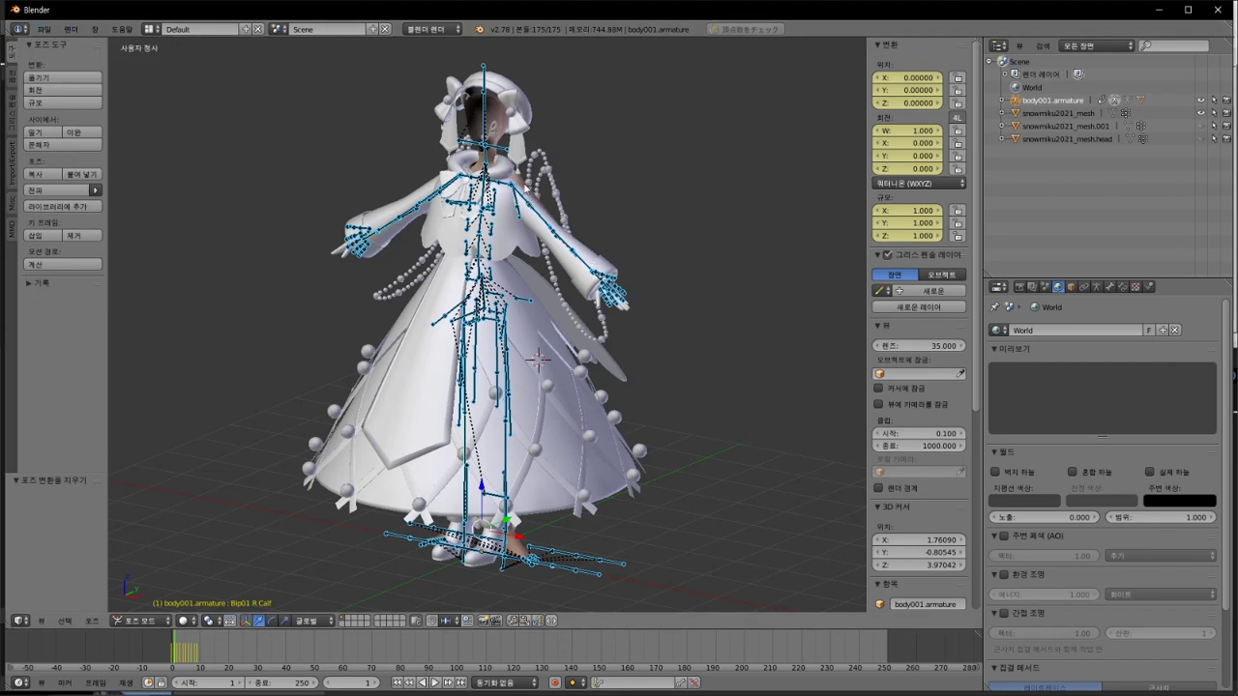
pyautogui.click(1096, 287)
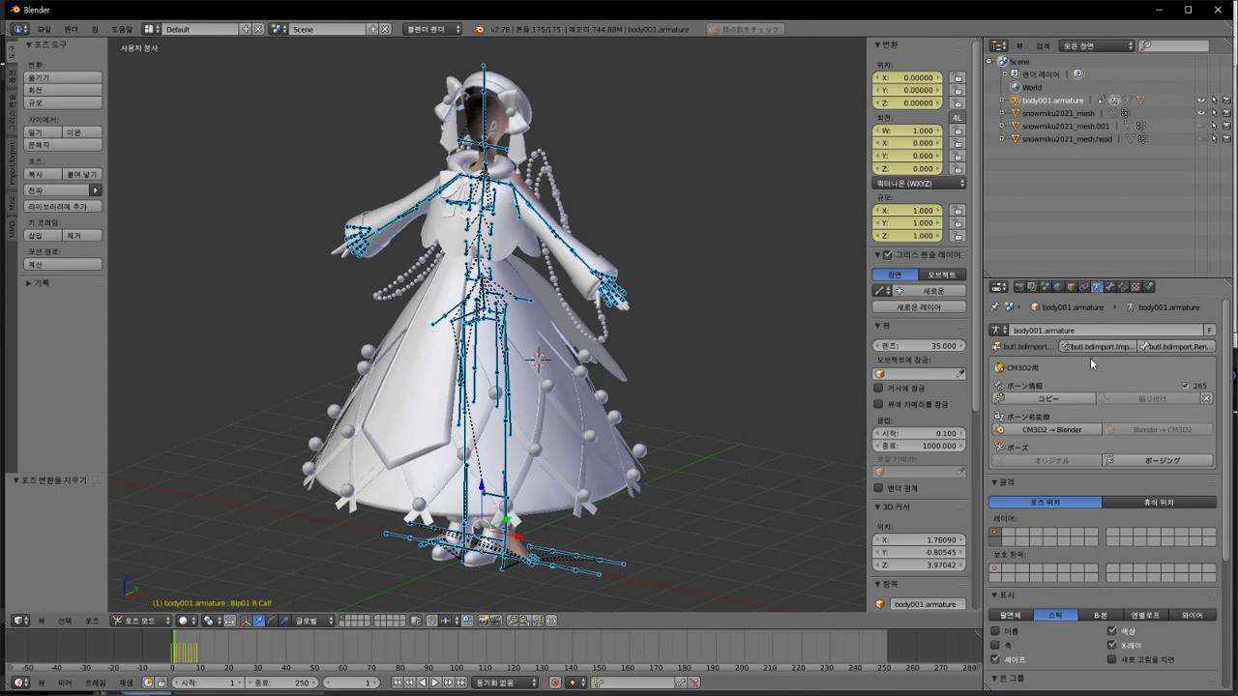
pyautogui.click(1099, 347)
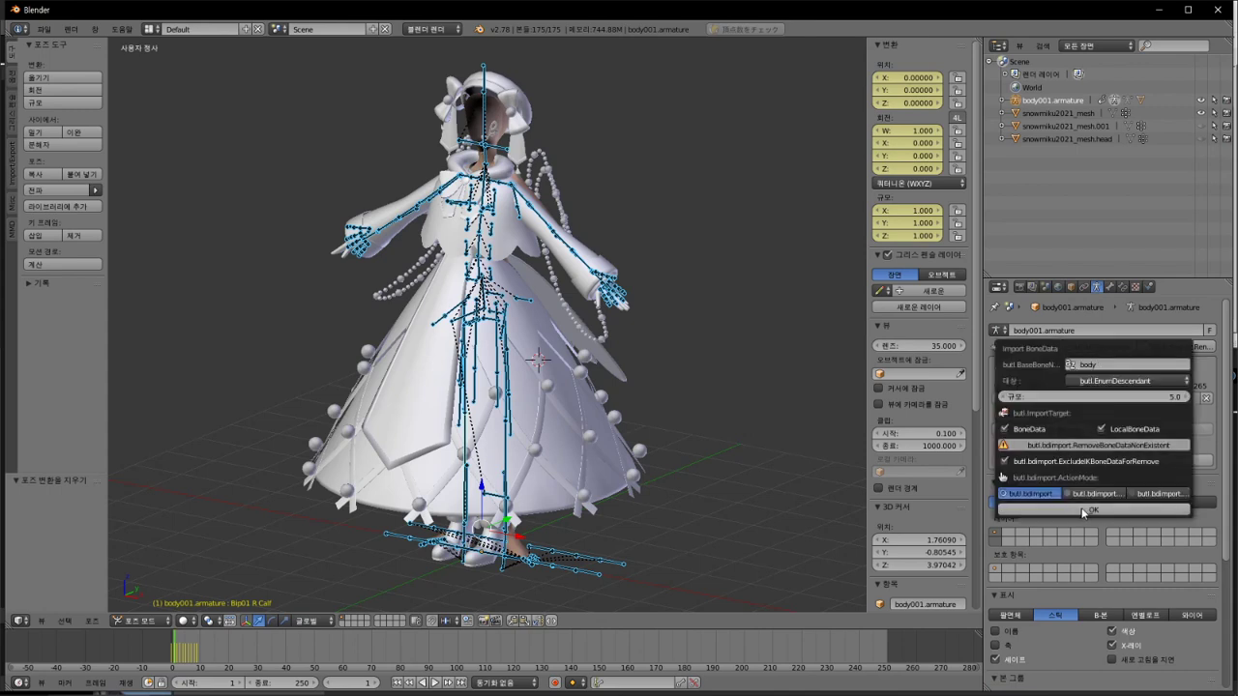
pyautogui.click(1085, 510)
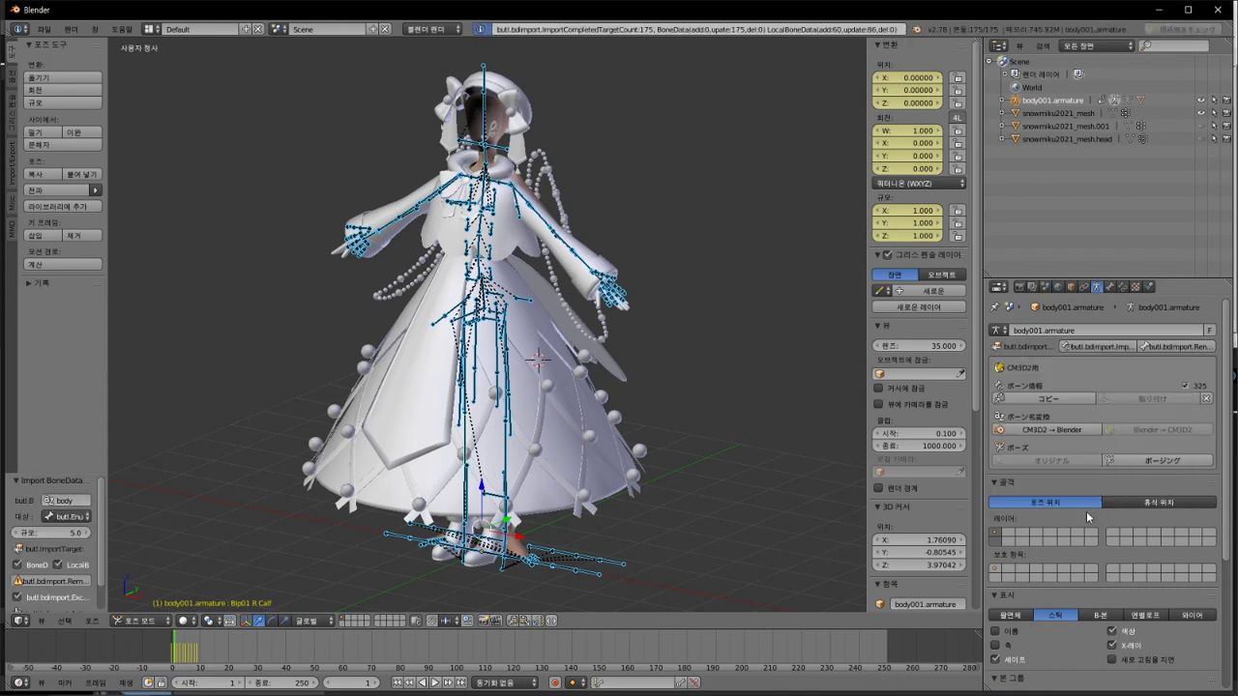
# Step: Copy the bone information from the body armature and paste it into the body001 mesh's object properties
pyautogui.click(1077, 399)
pyautogui.rightClick(525, 189)
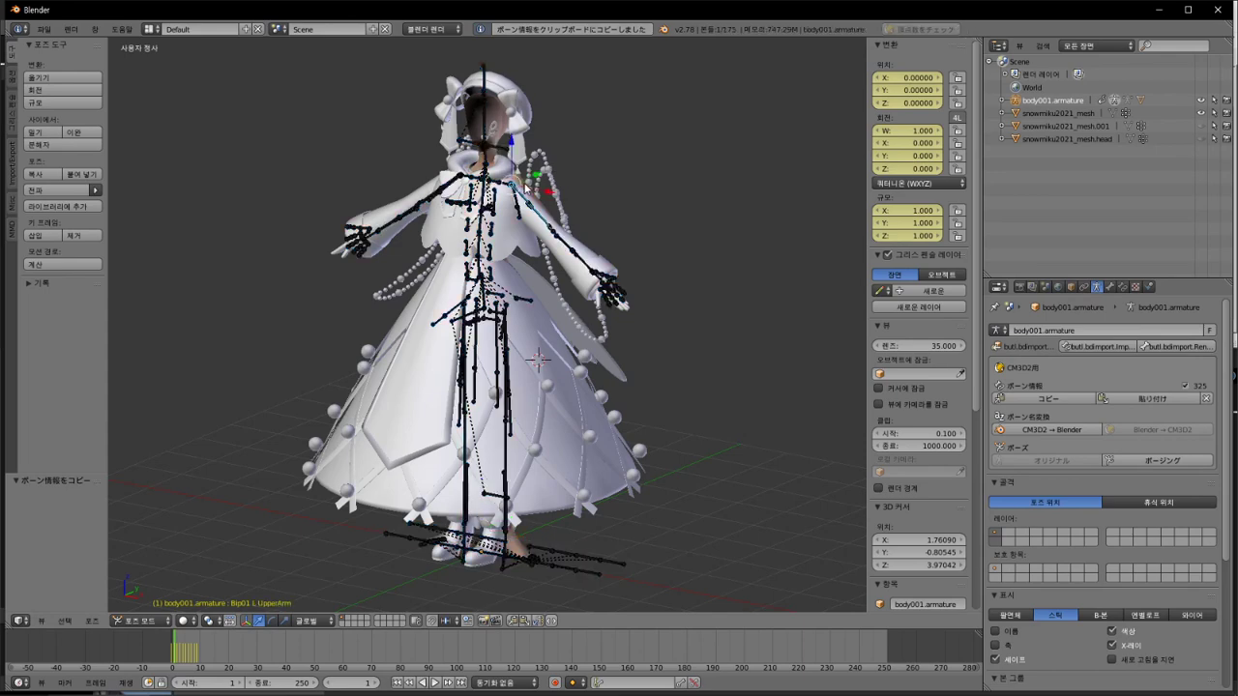
pyautogui.scroll(5, 525, 190)
pyautogui.keyDown('shift'); pyautogui.moveTo(525, 118); pyautogui.dragTo(484, 270, button='middle'); pyautogui.keyUp('shift')
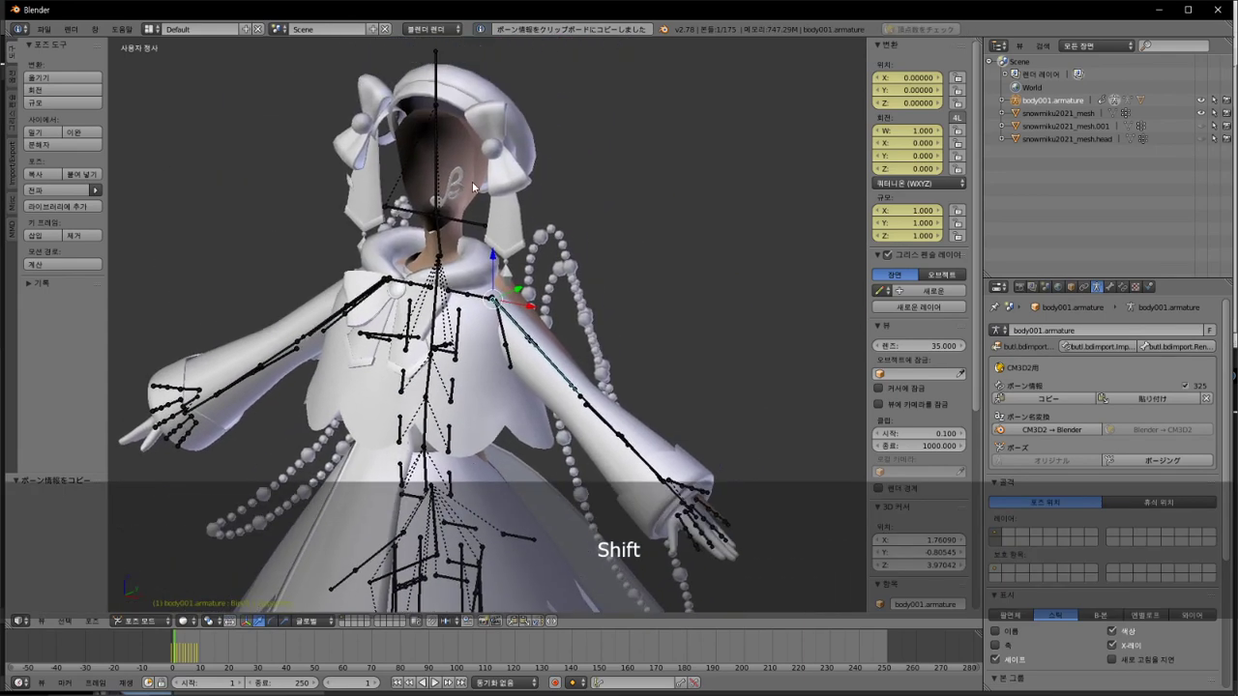
pyautogui.rightClick(471, 167)
pyautogui.click(1070, 286)
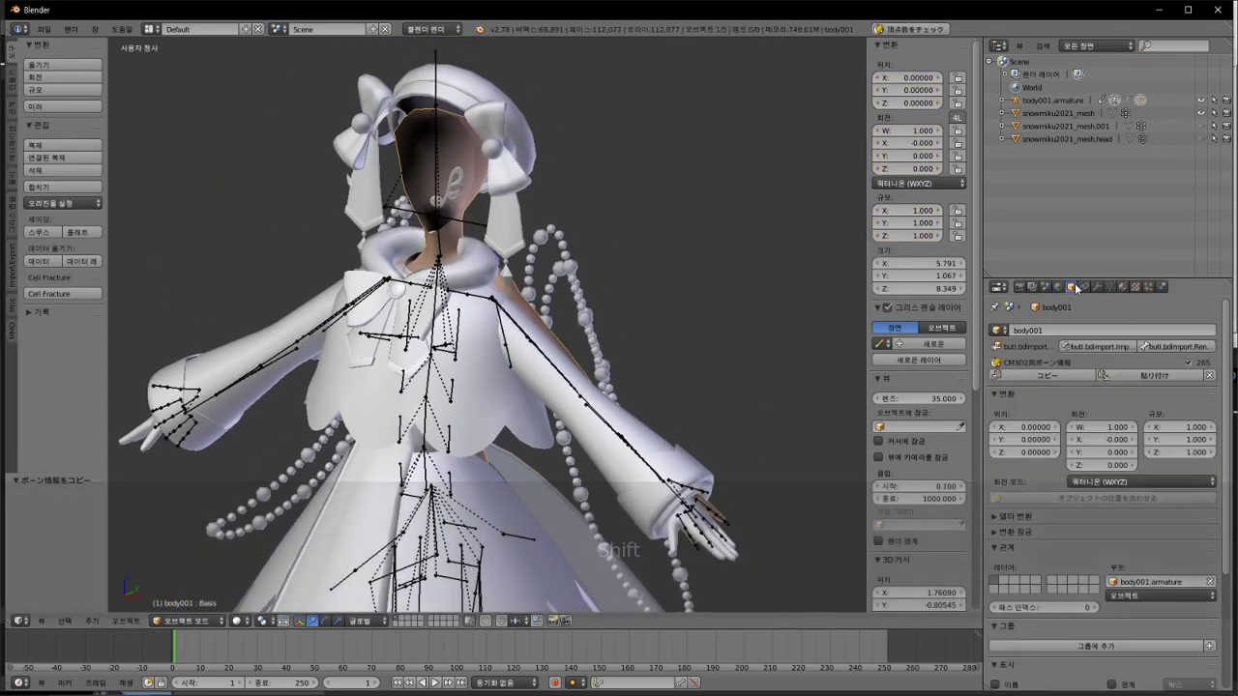
pyautogui.click(1164, 376)
# Step: Export the body001 mesh as a CM3D2 model named body001_moding.model, next to the original body001.model
pyautogui.click(44, 29)
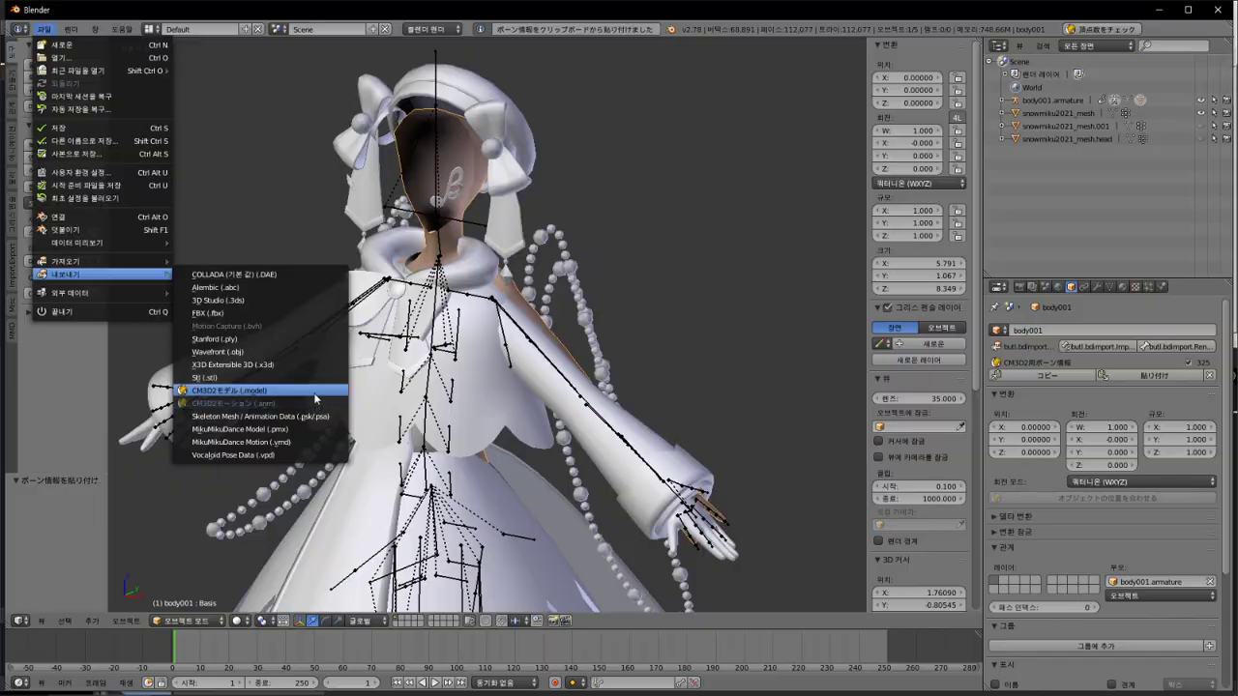
pyautogui.click(314, 395)
pyautogui.click(57, 387)
pyautogui.click(204, 111)
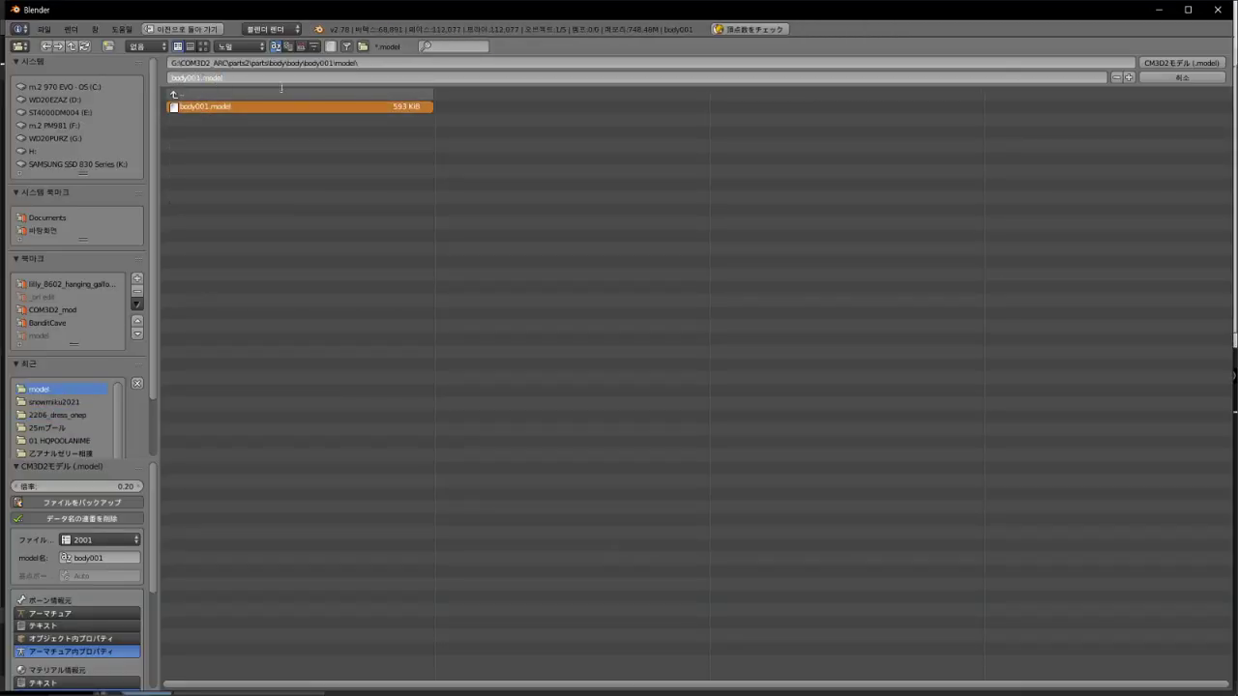
pyautogui.press('Left')
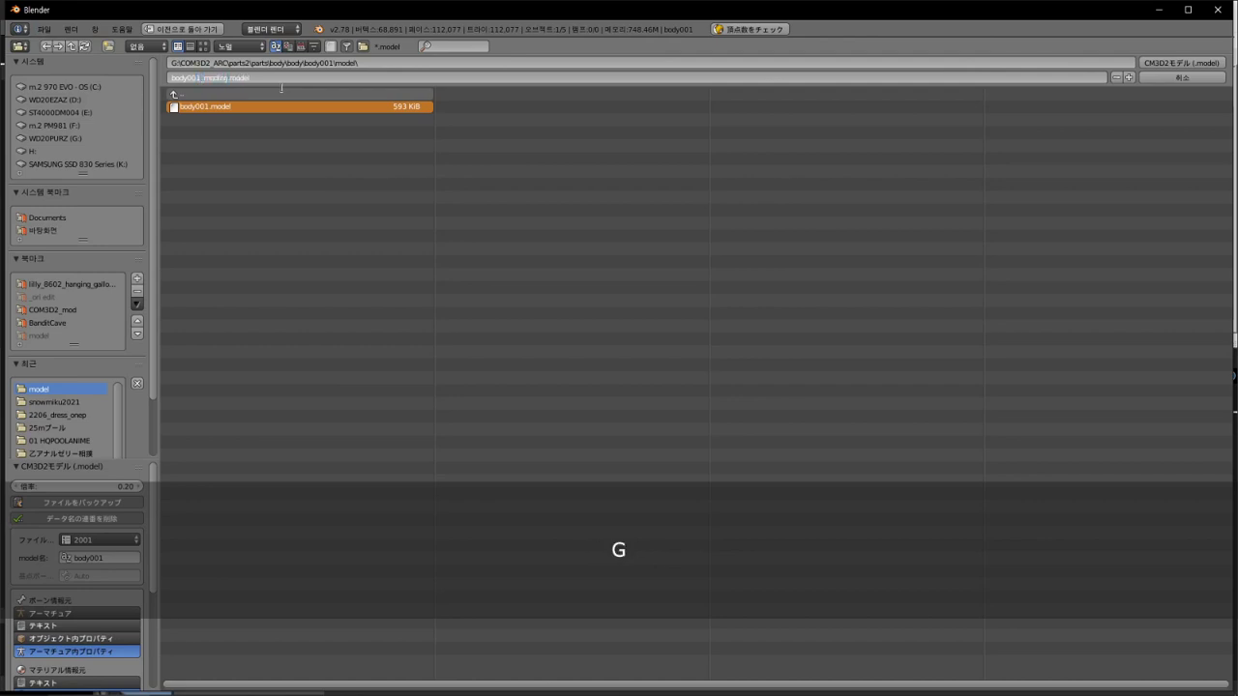
pyautogui.press('Return')
pyautogui.press('Return')
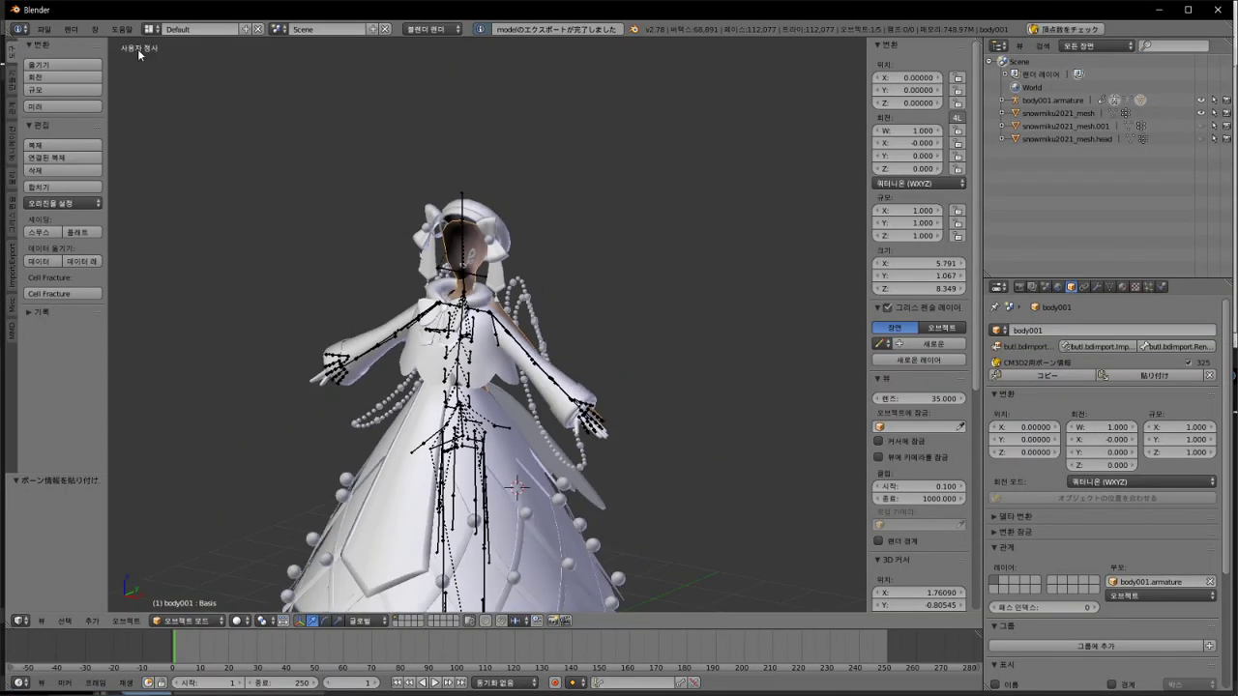
# Step: Import body001_moding.model to check its pose beside the outfit, and delete the imported body and armature
pyautogui.click(44, 28)
pyautogui.moveTo(106, 264)
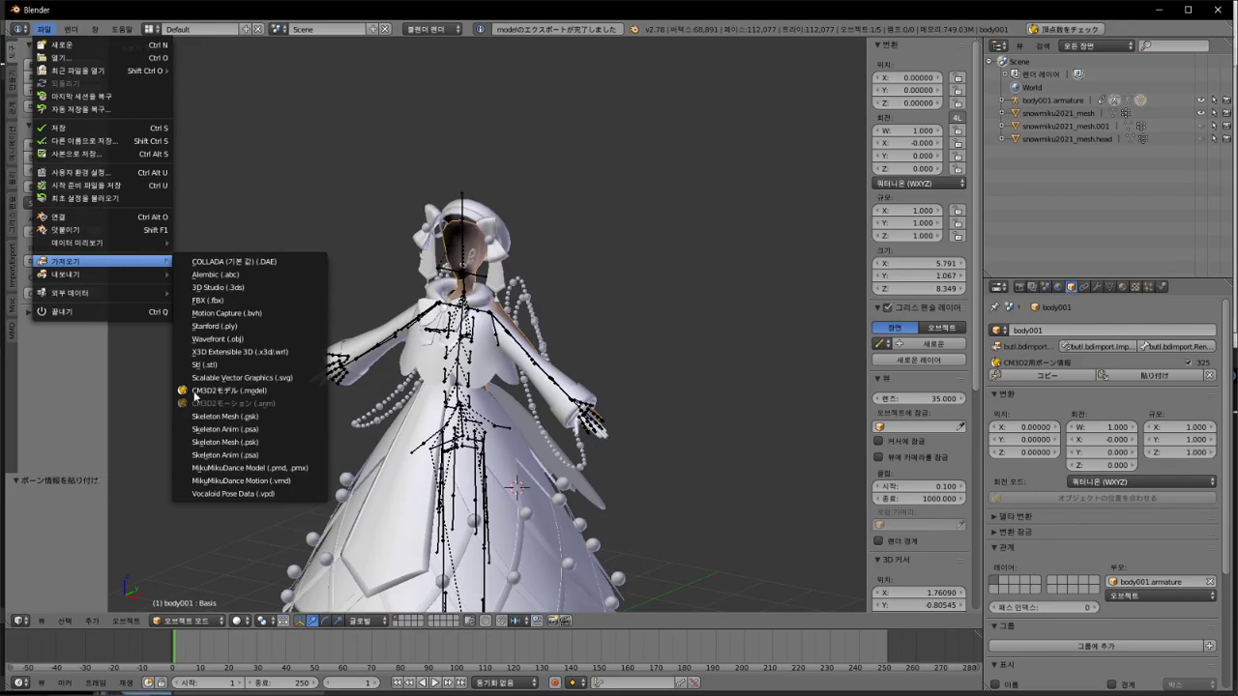
pyautogui.click(218, 391)
pyautogui.click(204, 119)
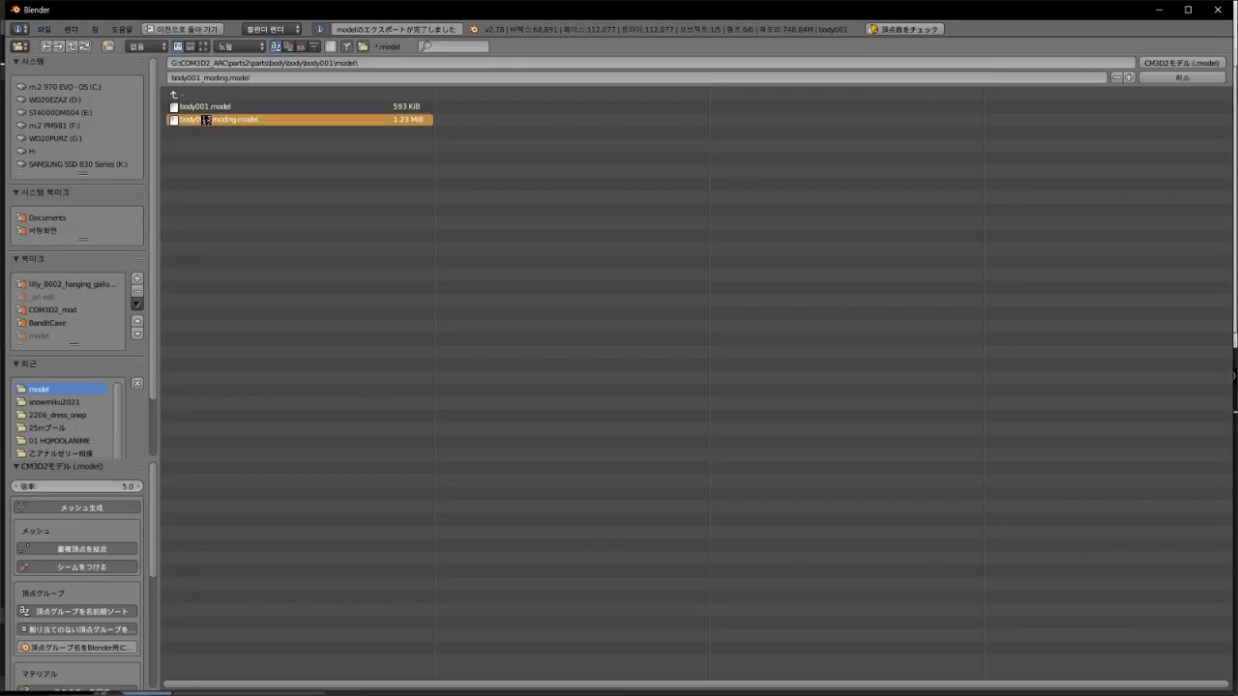
pyautogui.press('Return')
pyautogui.press('g')
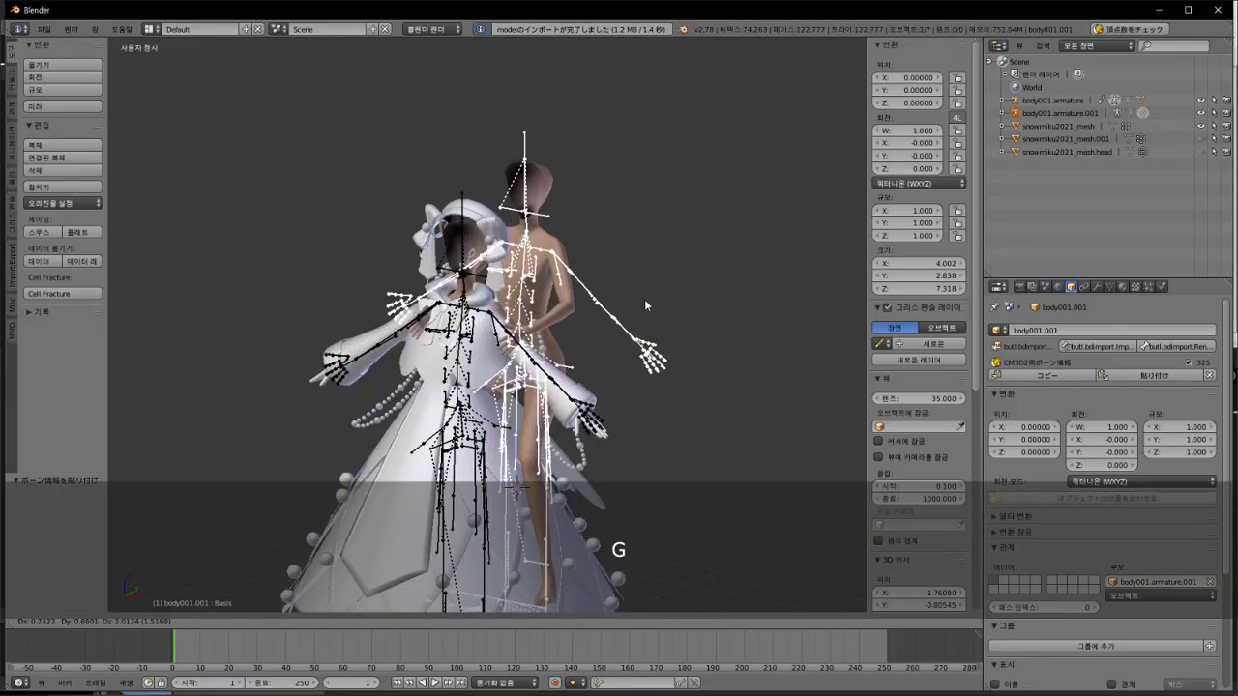
pyautogui.click(785, 209)
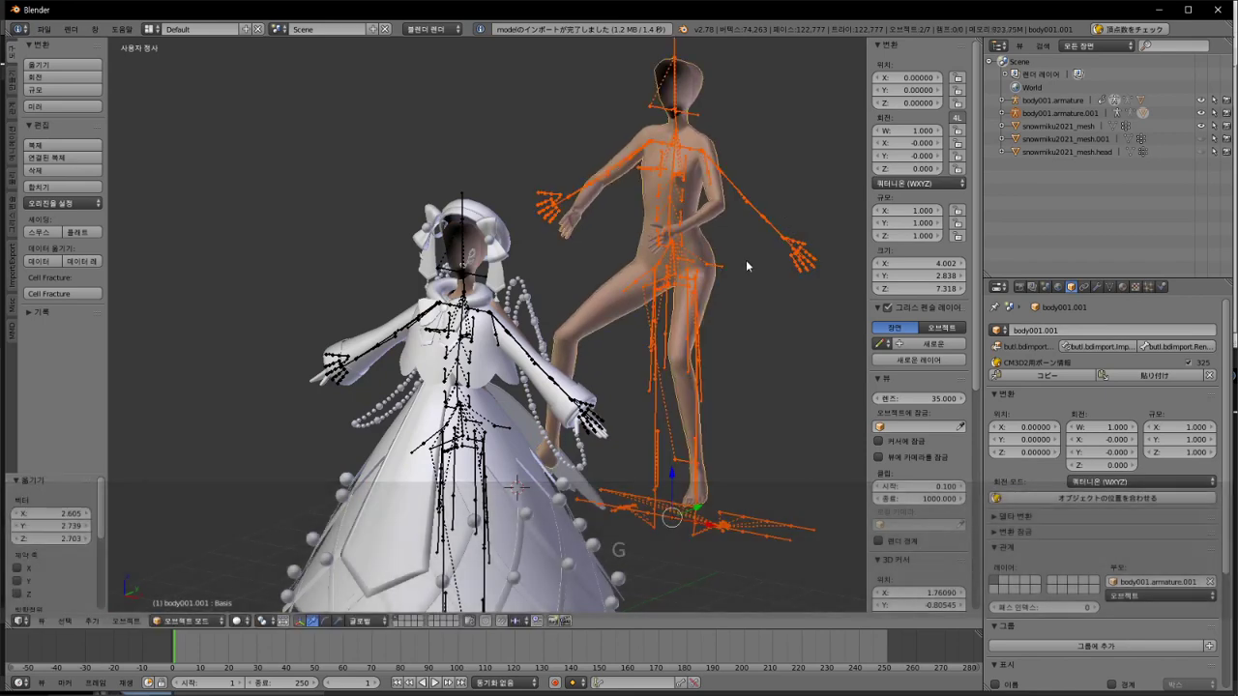
pyautogui.press('Delete')
pyautogui.press('Return')
# Step: Import bone data for all bones of the body armature in Pose Mode, using target EnumAll, base bone body and scale 5.0
pyautogui.scroll(2, 650, 302)
pyautogui.rightClick(542, 319)
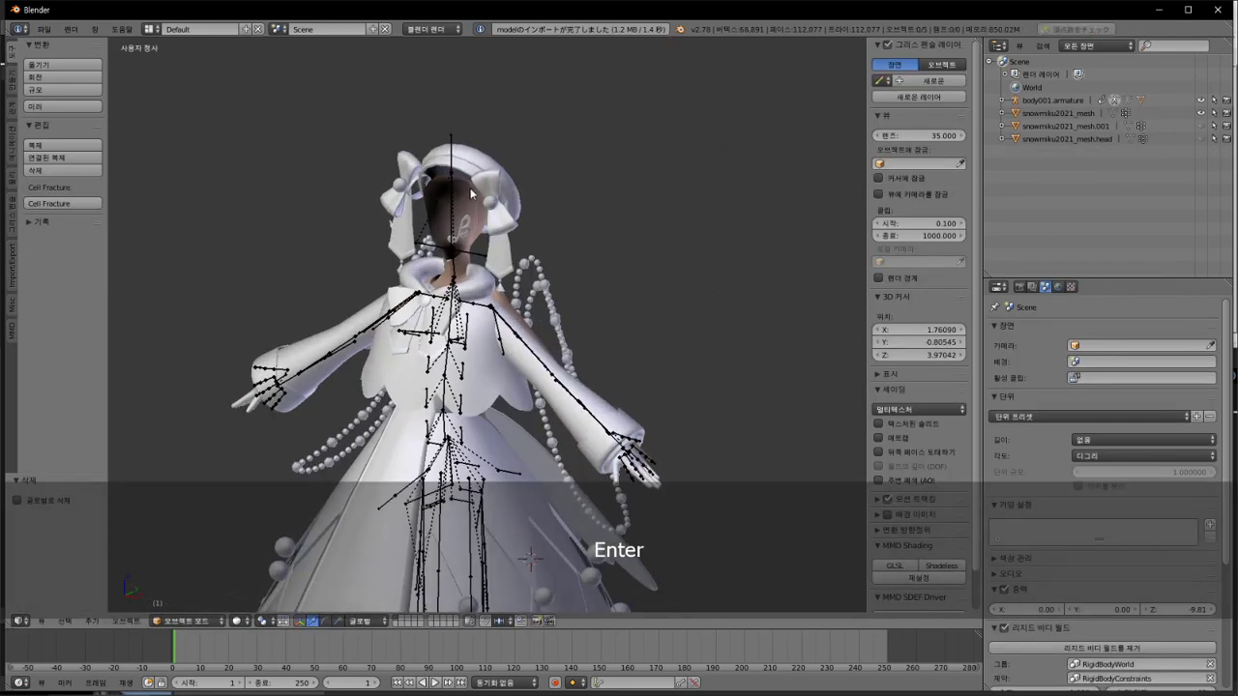
pyautogui.rightClick(511, 329)
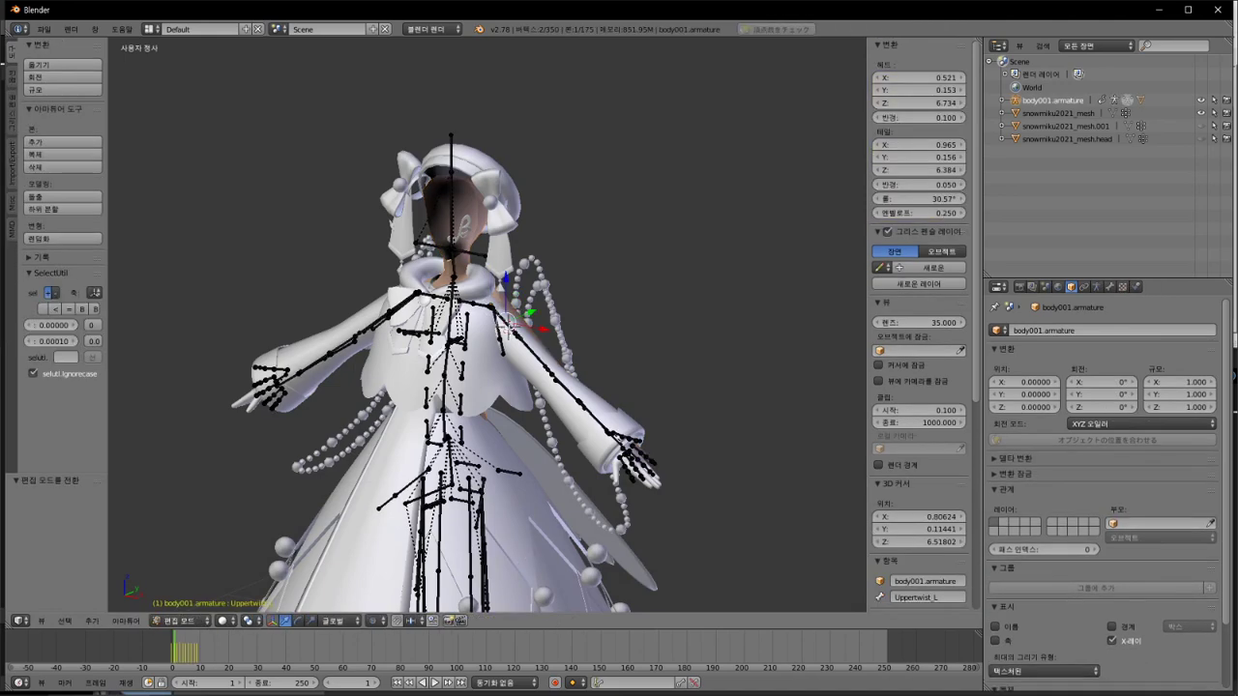
pyautogui.press('a')
pyautogui.press('a')
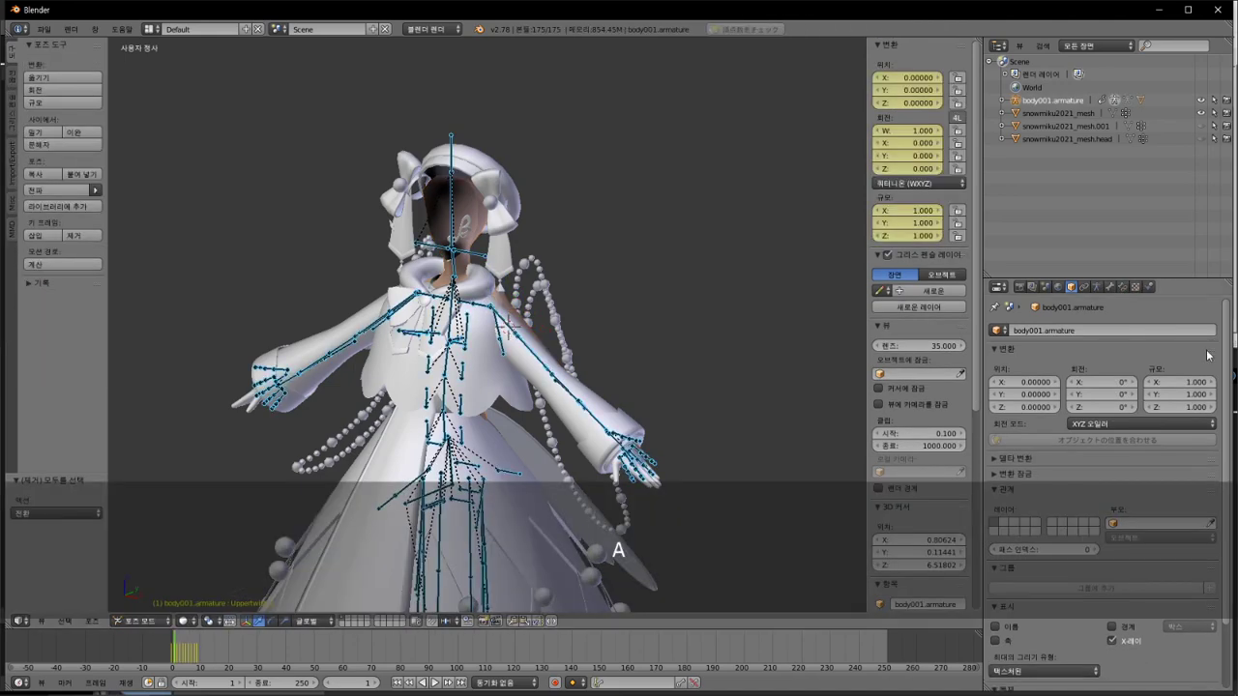
pyautogui.click(1097, 287)
pyautogui.click(1108, 349)
pyautogui.click(1137, 383)
pyautogui.click(1137, 383)
pyautogui.click(1113, 367)
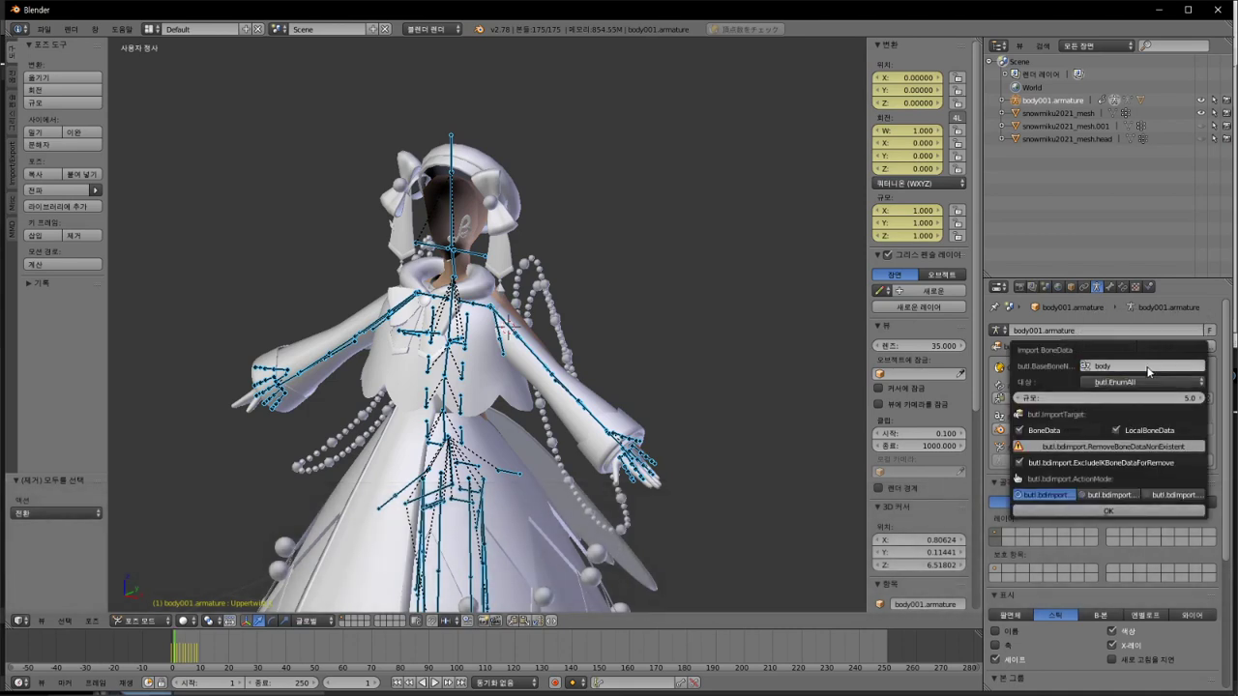
pyautogui.click(1100, 510)
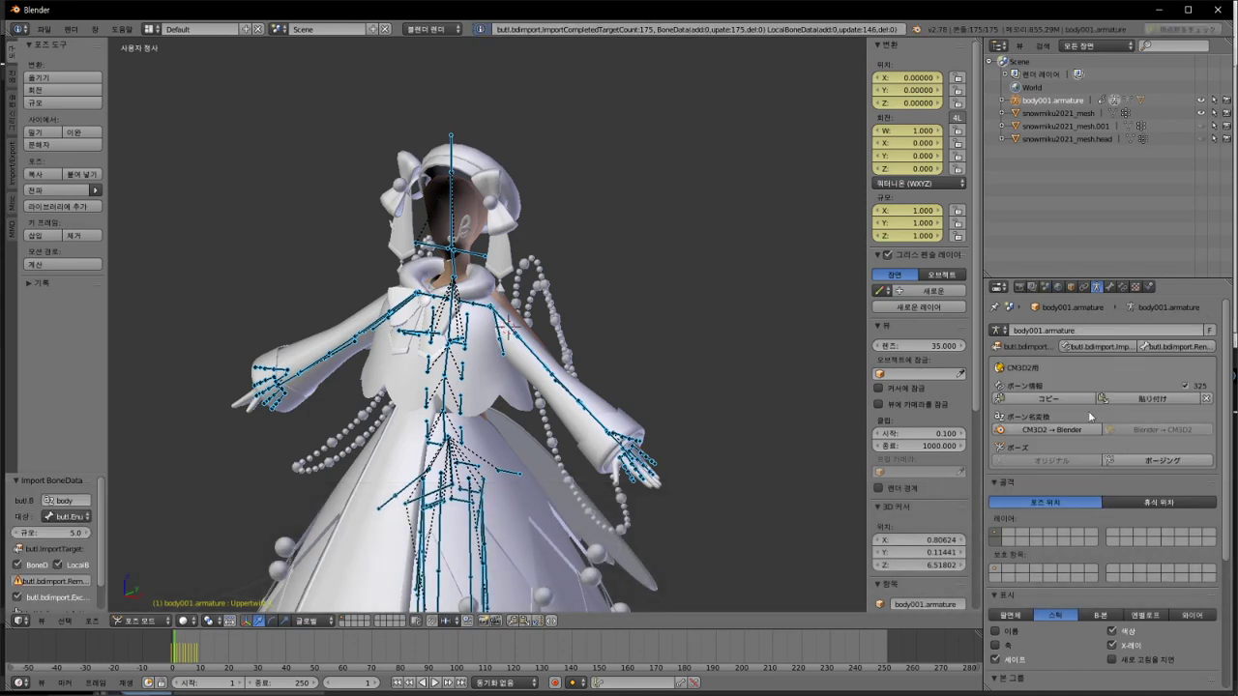
# Step: Copy the armature's updated bone information and paste it onto the body001 mesh object
pyautogui.click(1067, 400)
pyautogui.hotkey('ctrl', 'Tab')
pyautogui.rightClick(472, 215)
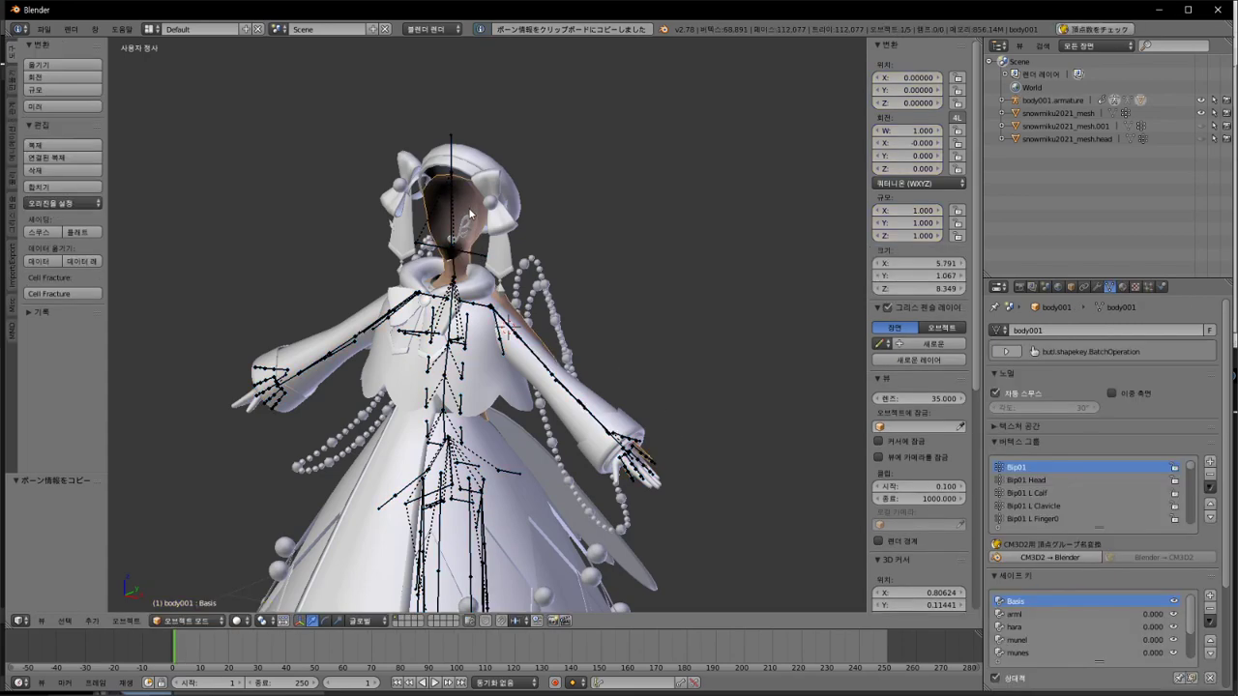
pyautogui.click(1071, 288)
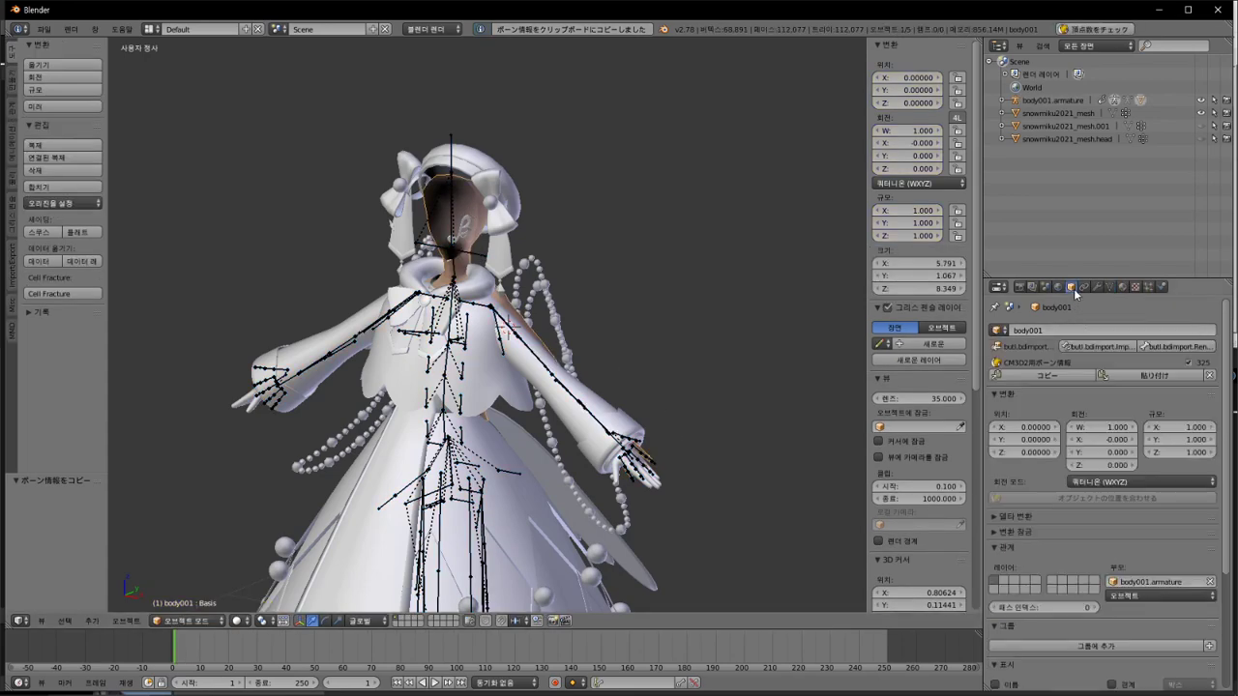
pyautogui.click(1172, 378)
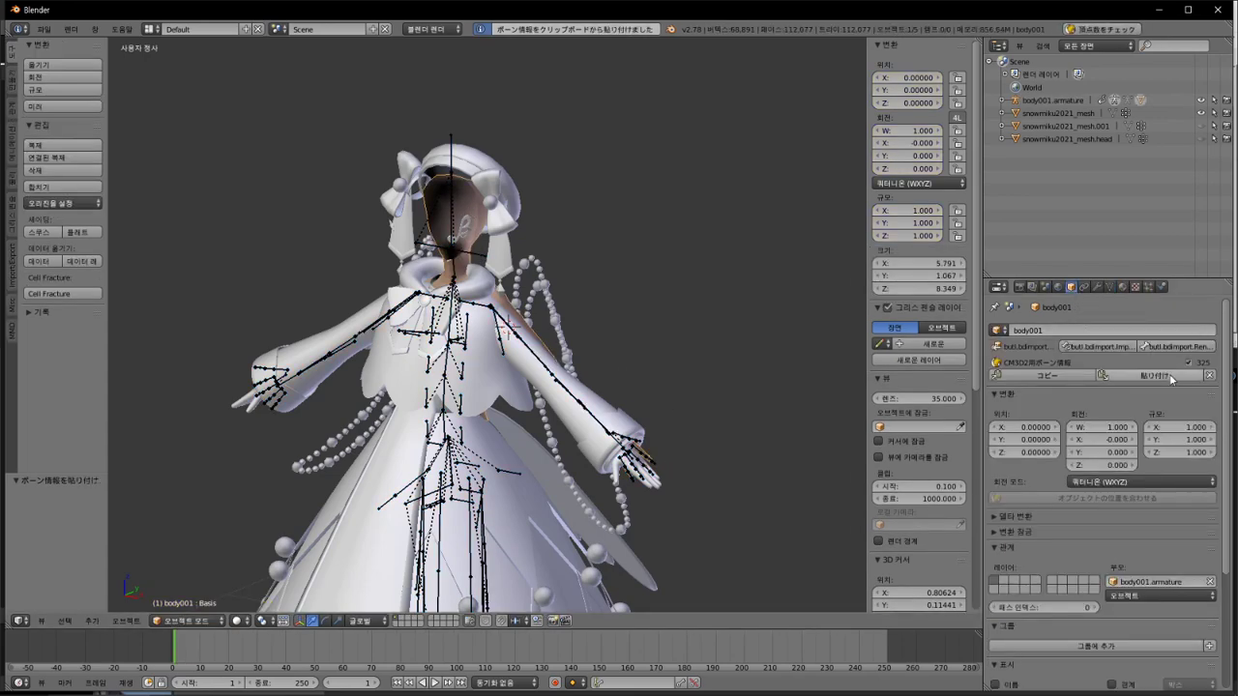
# Step: Export the body001 mesh again as a CM3D2 model, overwriting body001_moding.model
pyautogui.click(44, 29)
pyautogui.moveTo(120, 277)
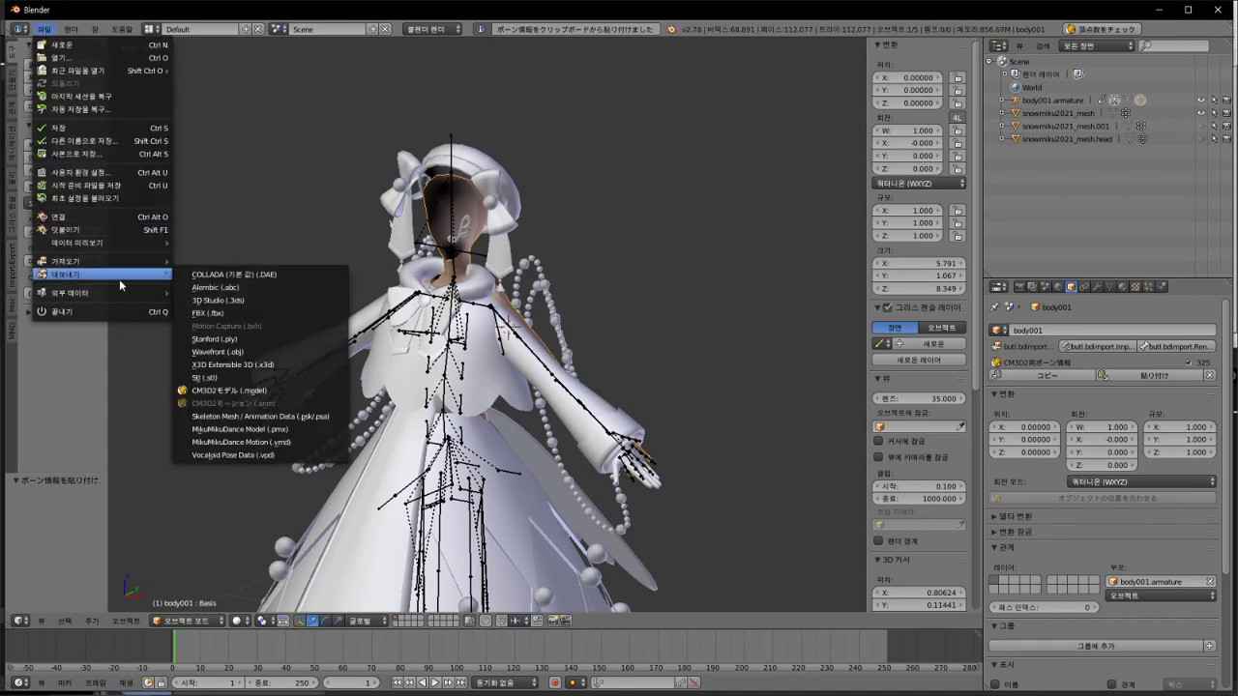
pyautogui.click(266, 394)
pyautogui.click(232, 119)
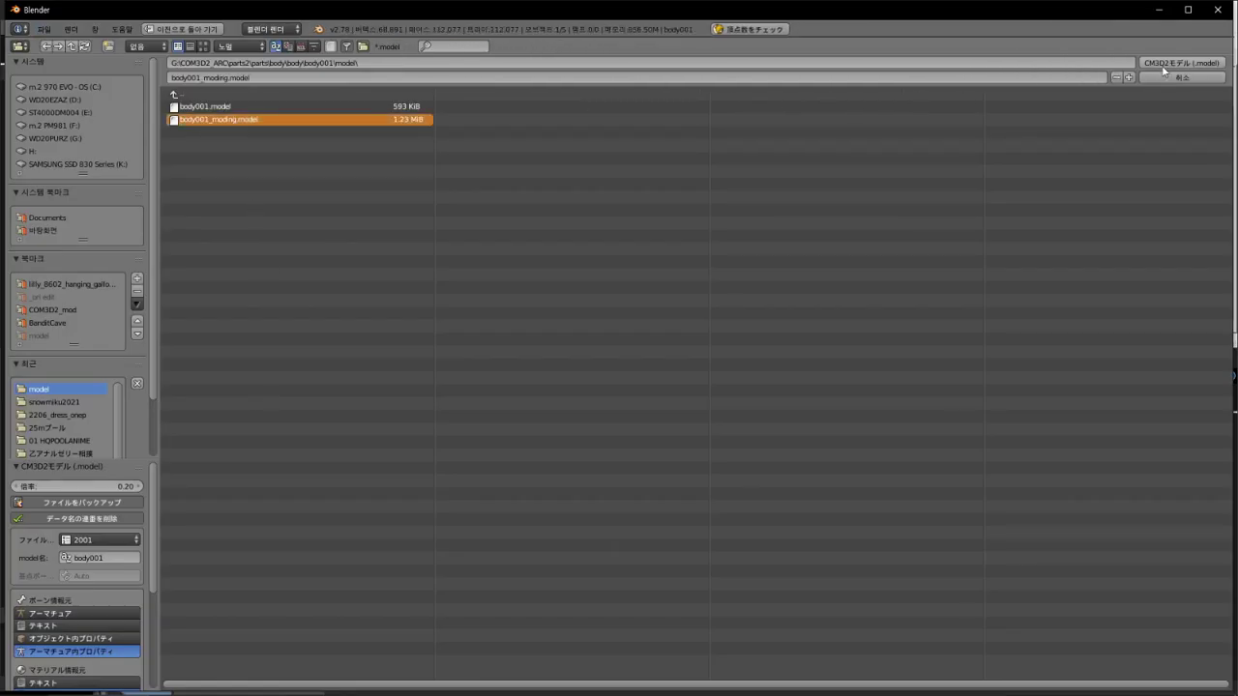
pyautogui.press('Return')
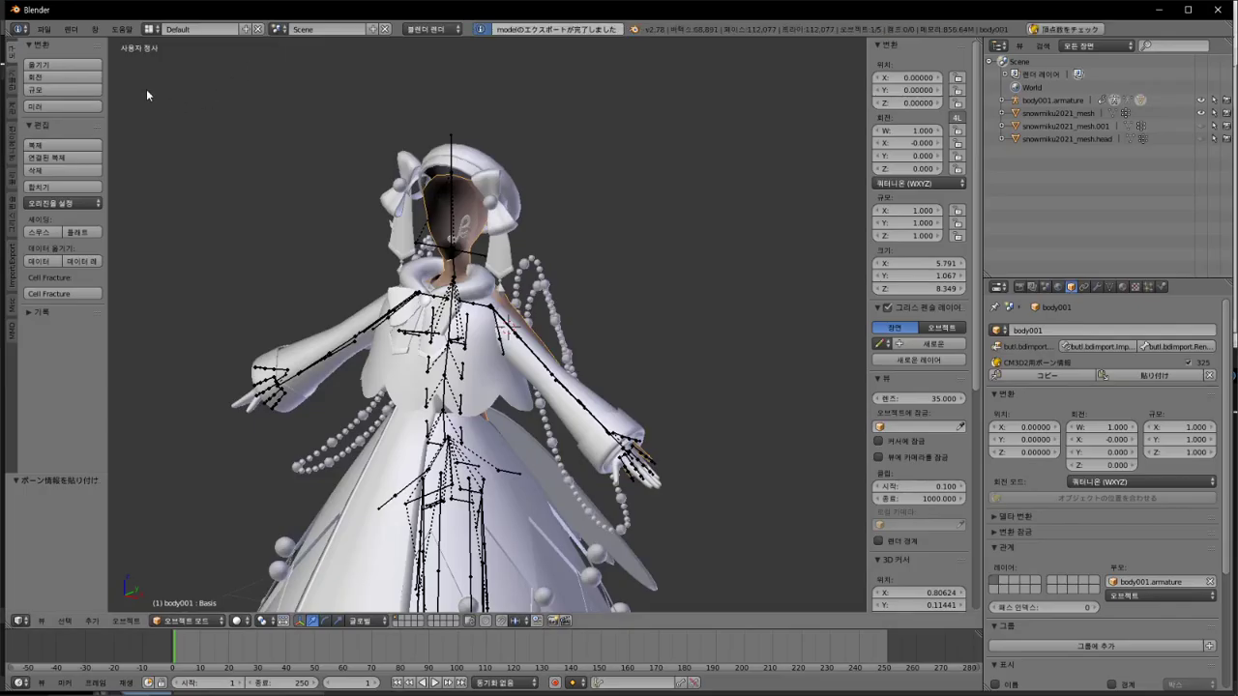
# Step: Reimport the overwritten body001_moding.model to compare it beside the outfit, and delete the imported copy
pyautogui.click(44, 29)
pyautogui.moveTo(73, 267)
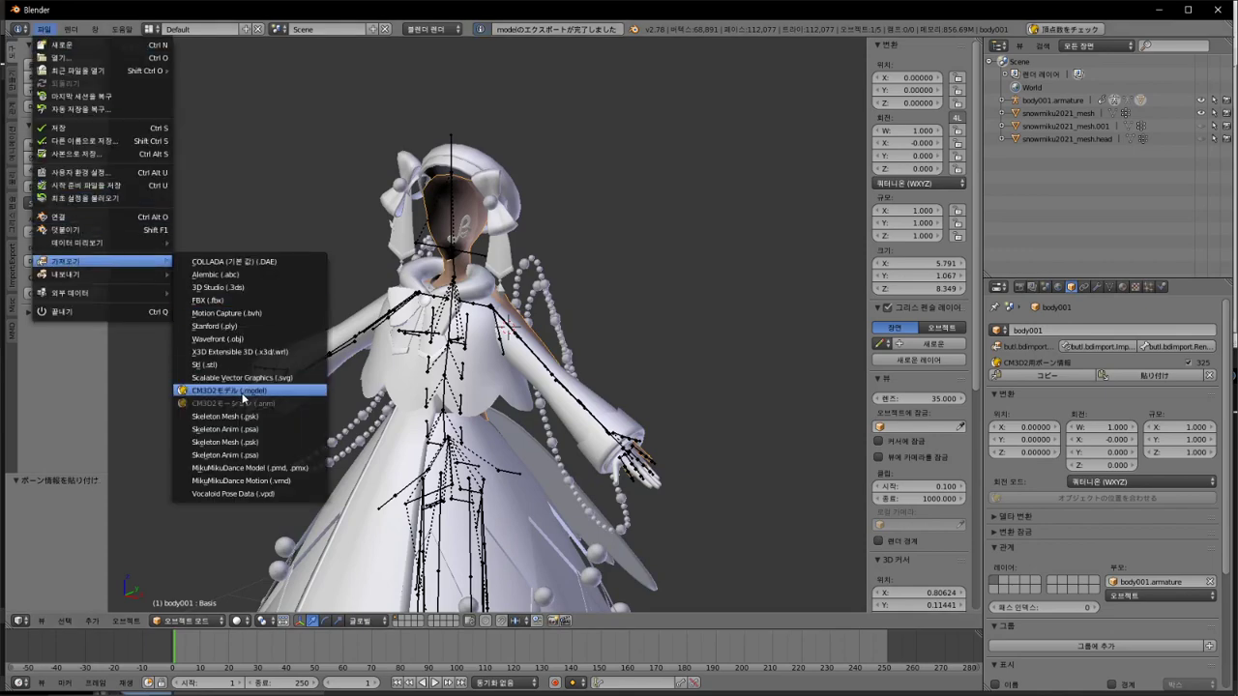
pyautogui.click(240, 390)
pyautogui.click(233, 120)
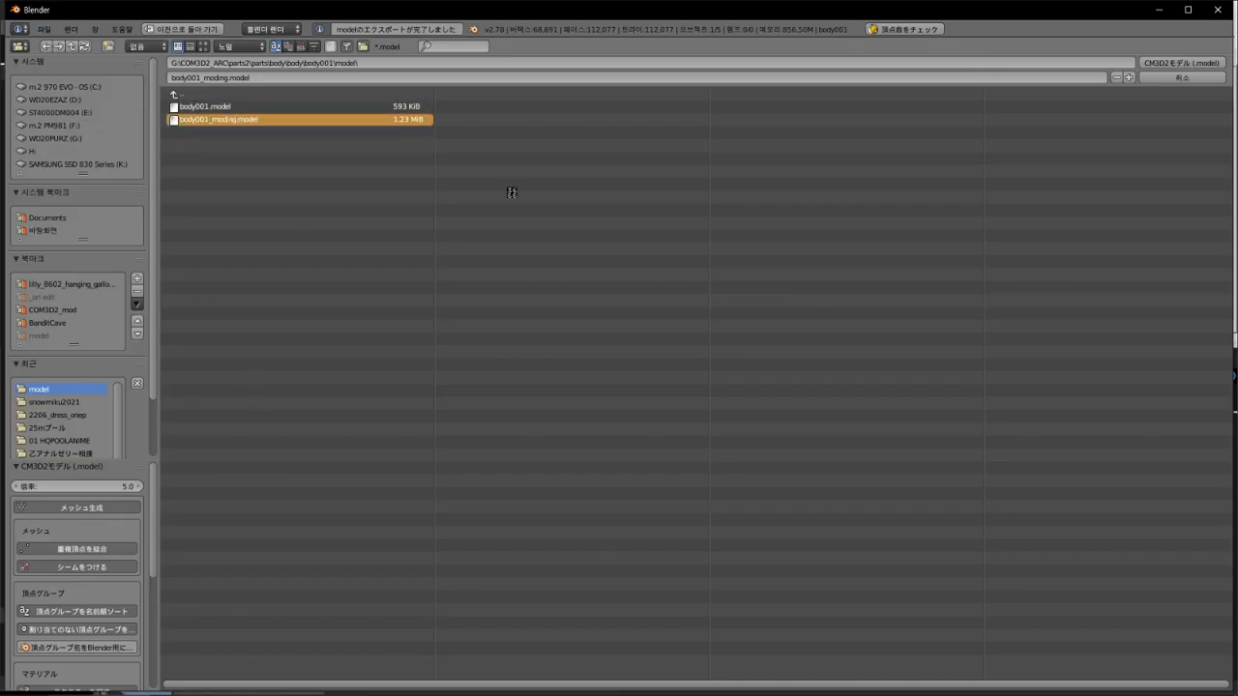
pyautogui.press('g')
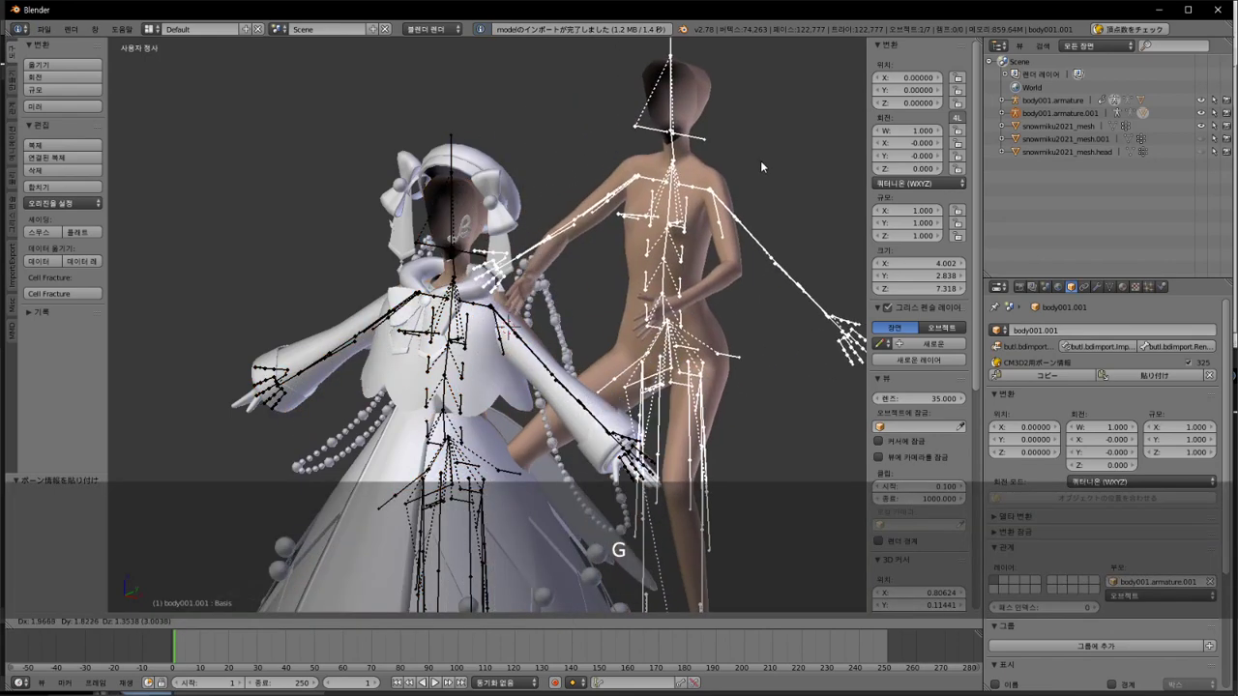
pyautogui.click(760, 160)
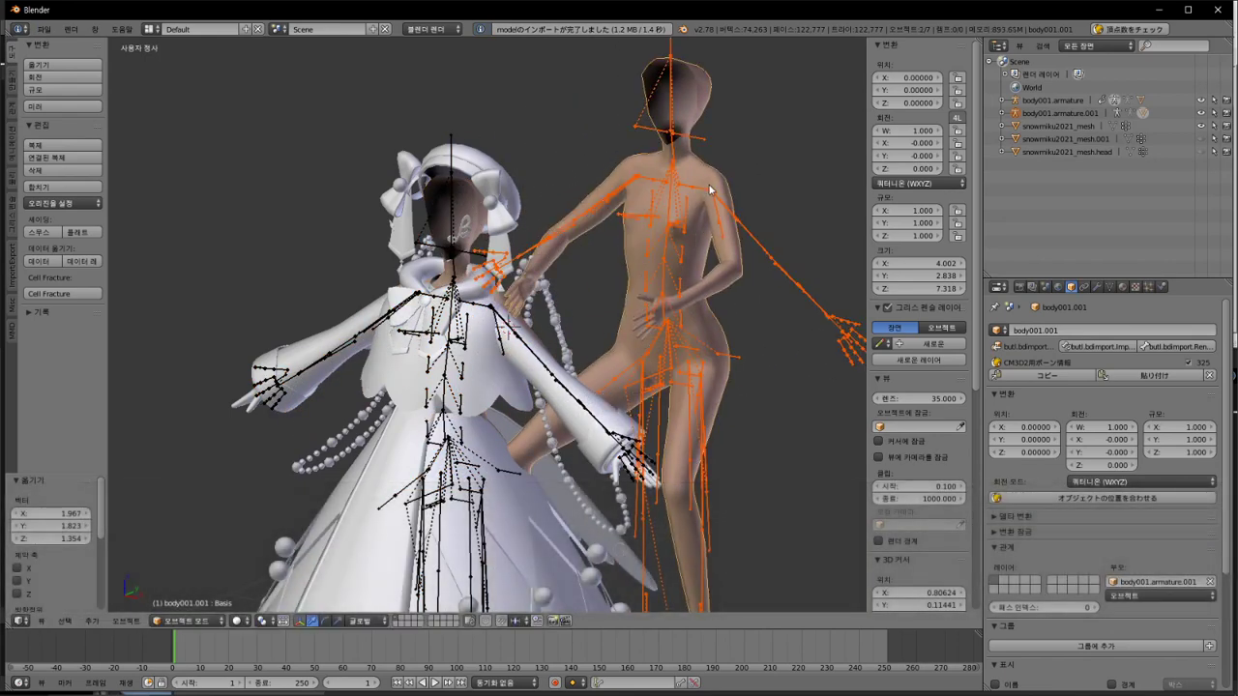
pyautogui.press('Delete')
pyautogui.press('Return')
# Step: Switch to Notepad++ and add the note "또 여기서 실패하네" on the last line
pyautogui.hotkey('alt', 'Tab')
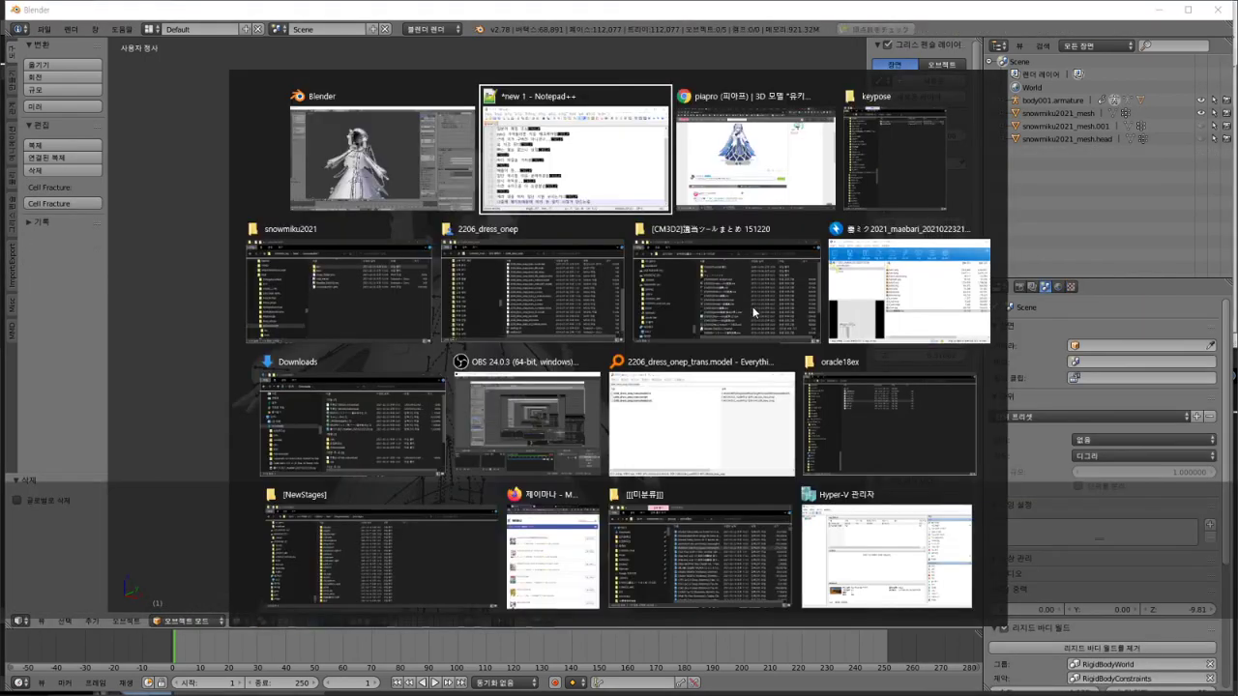
pyautogui.press('Return')
pyautogui.write('또 여기서 실')
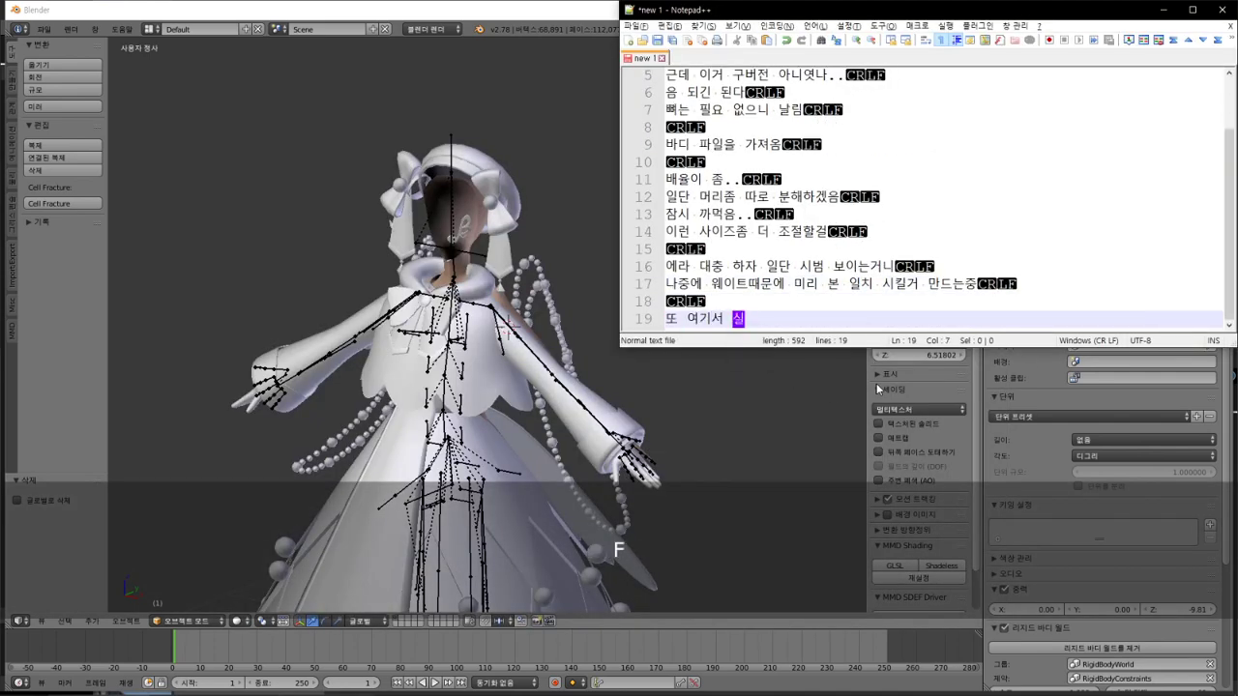
pyautogui.write('패하네')
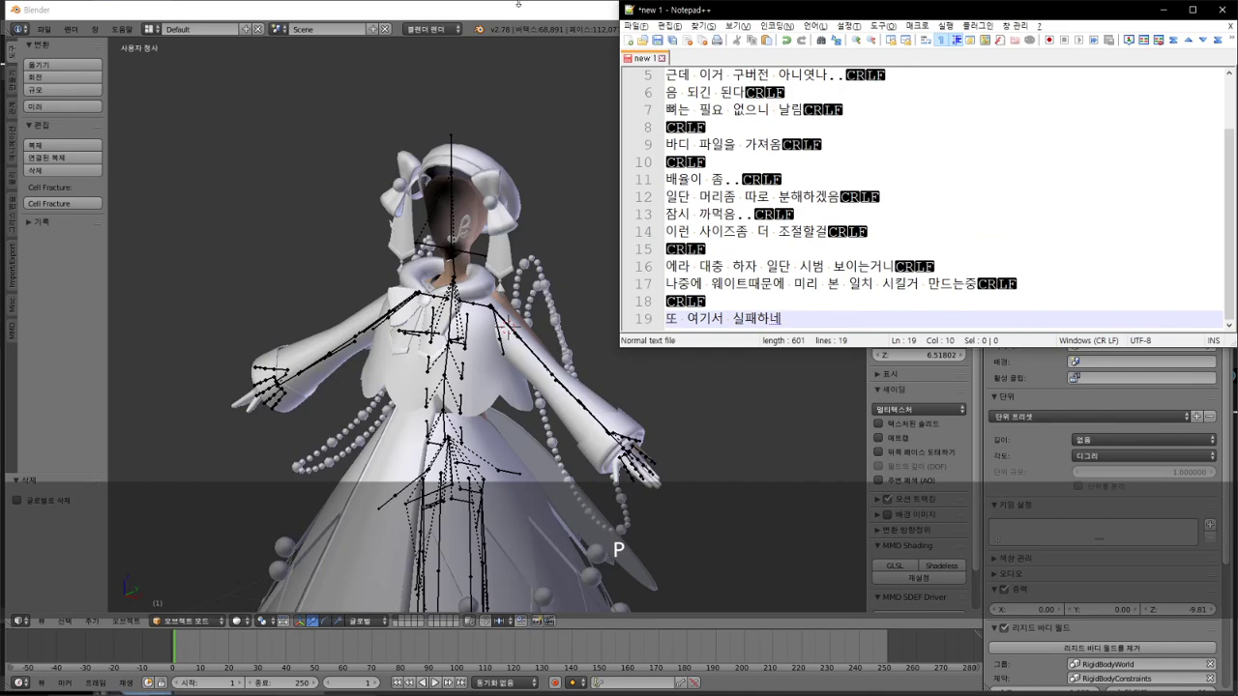
# Step: Switch back to Blender and import bone data for all armature bones with base bone body, scale 5.0 and the last action mode
pyautogui.click(477, 13)
pyautogui.rightClick(460, 255)
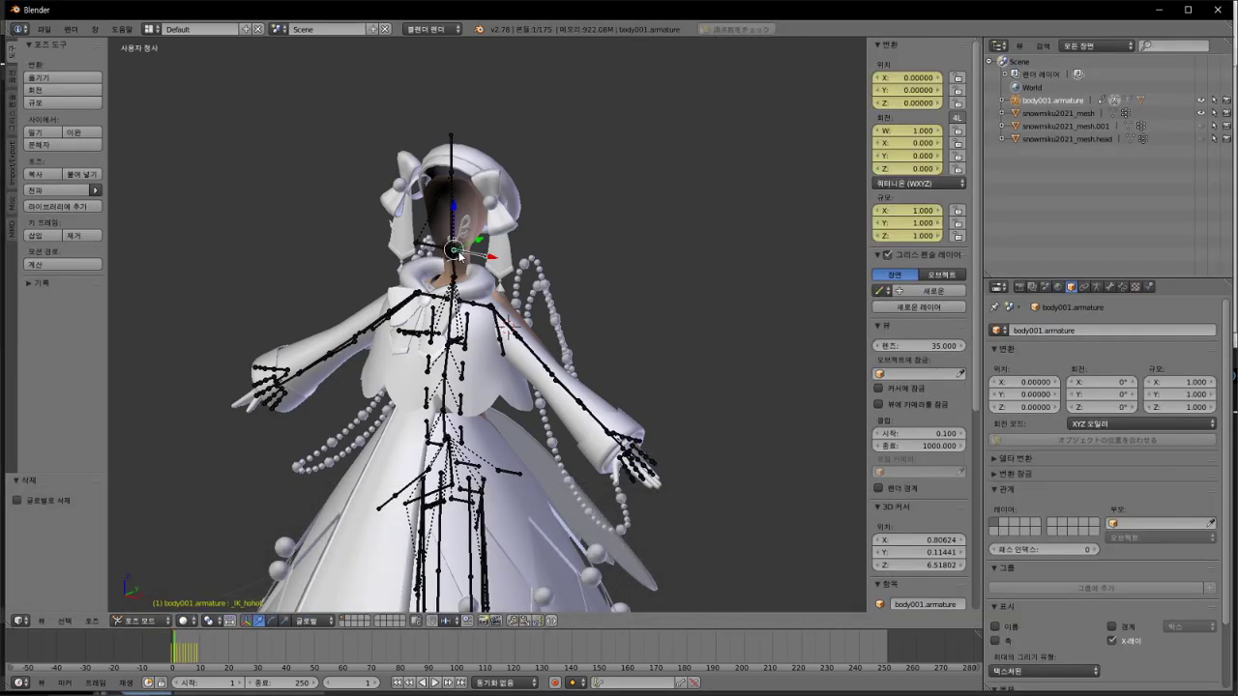
pyautogui.press('a')
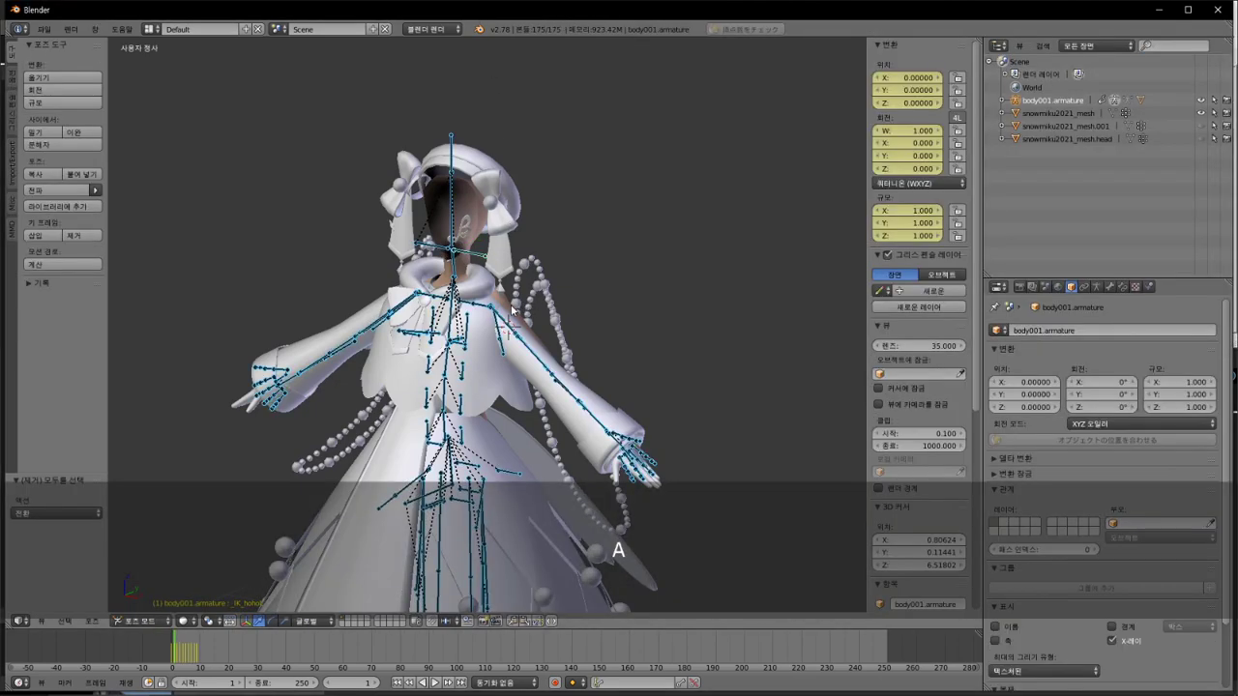
pyautogui.press('Tab')
pyautogui.click(1096, 286)
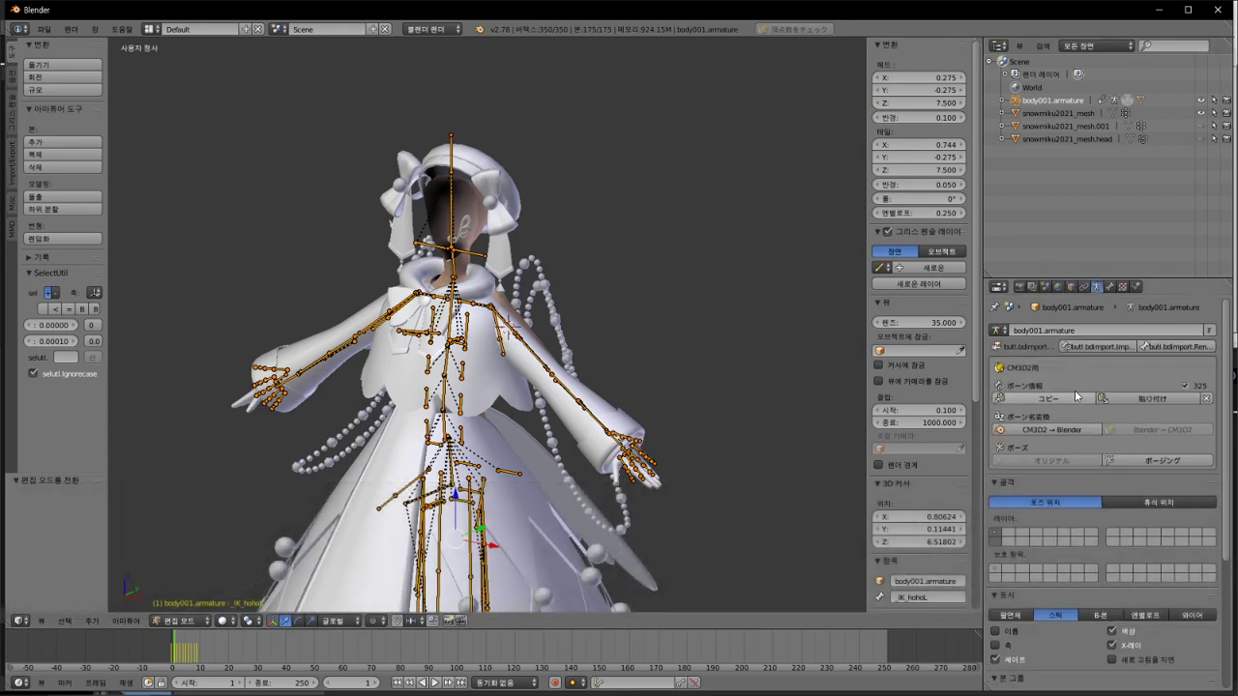
pyautogui.click(1175, 347)
pyautogui.click(1125, 395)
pyautogui.click(1125, 395)
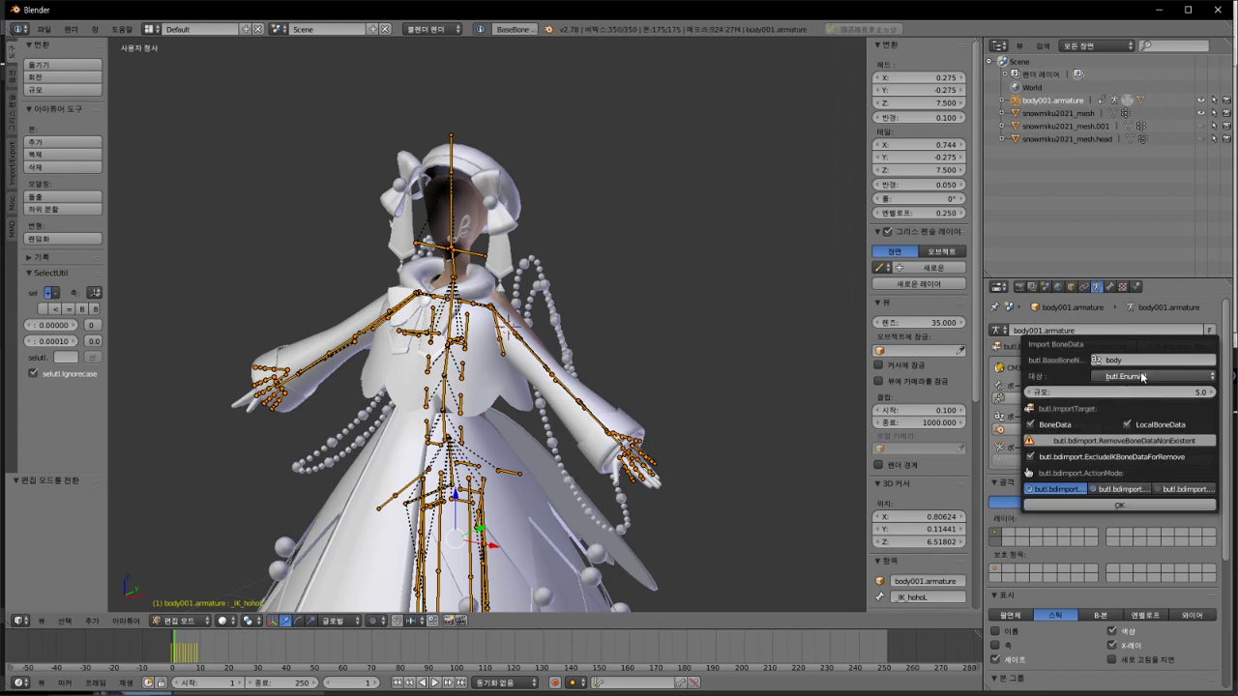
pyautogui.click(1167, 489)
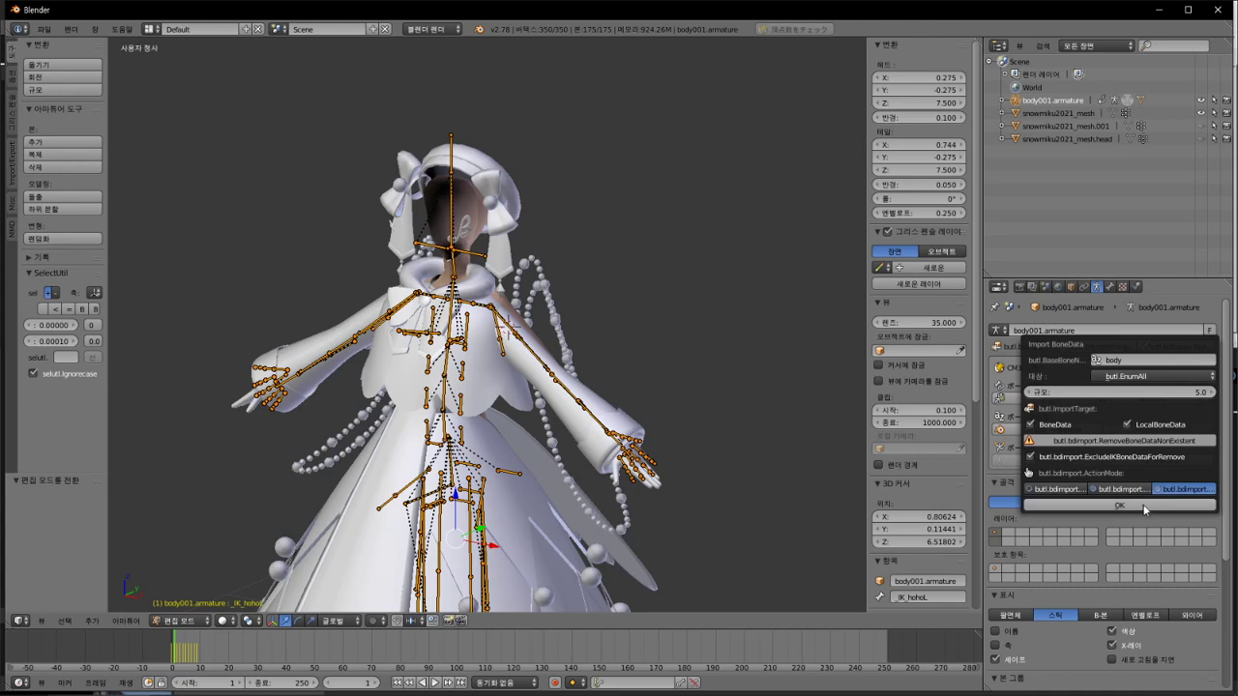
pyautogui.click(1142, 505)
# Step: Copy the armature's refreshed bone information and paste it onto the body001 mesh object
pyautogui.click(1059, 397)
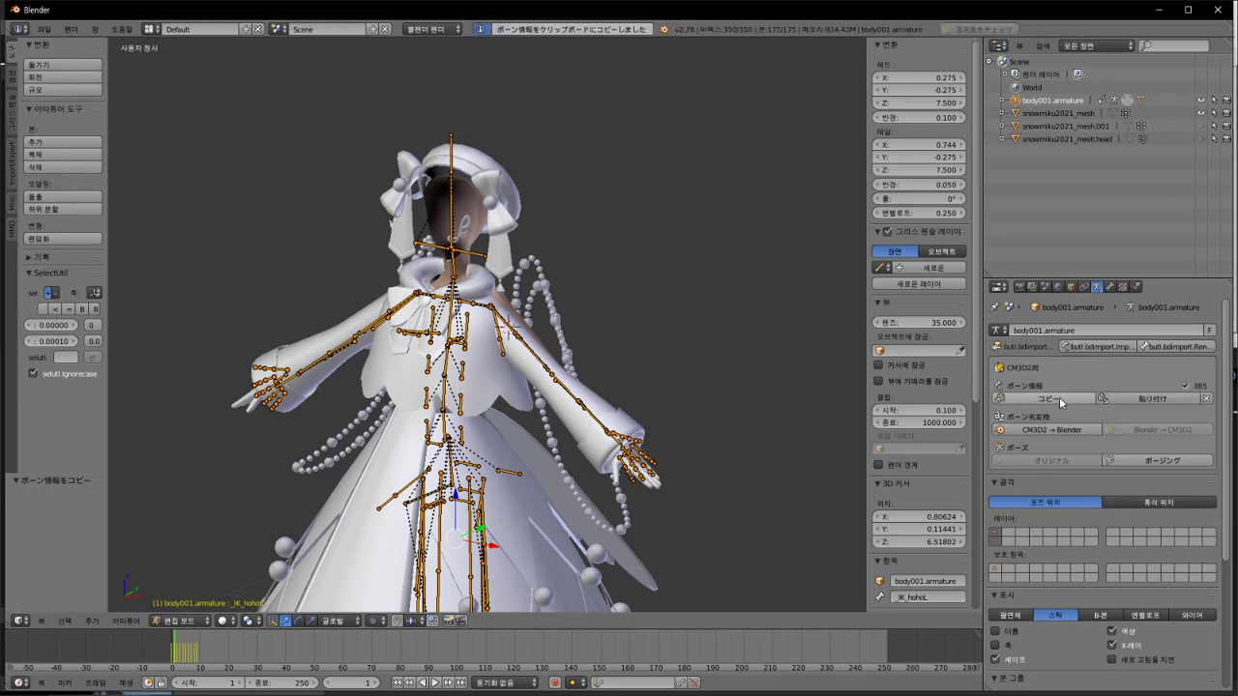
pyautogui.hotkey('ctrl', 'Tab')
pyautogui.rightClick(473, 212)
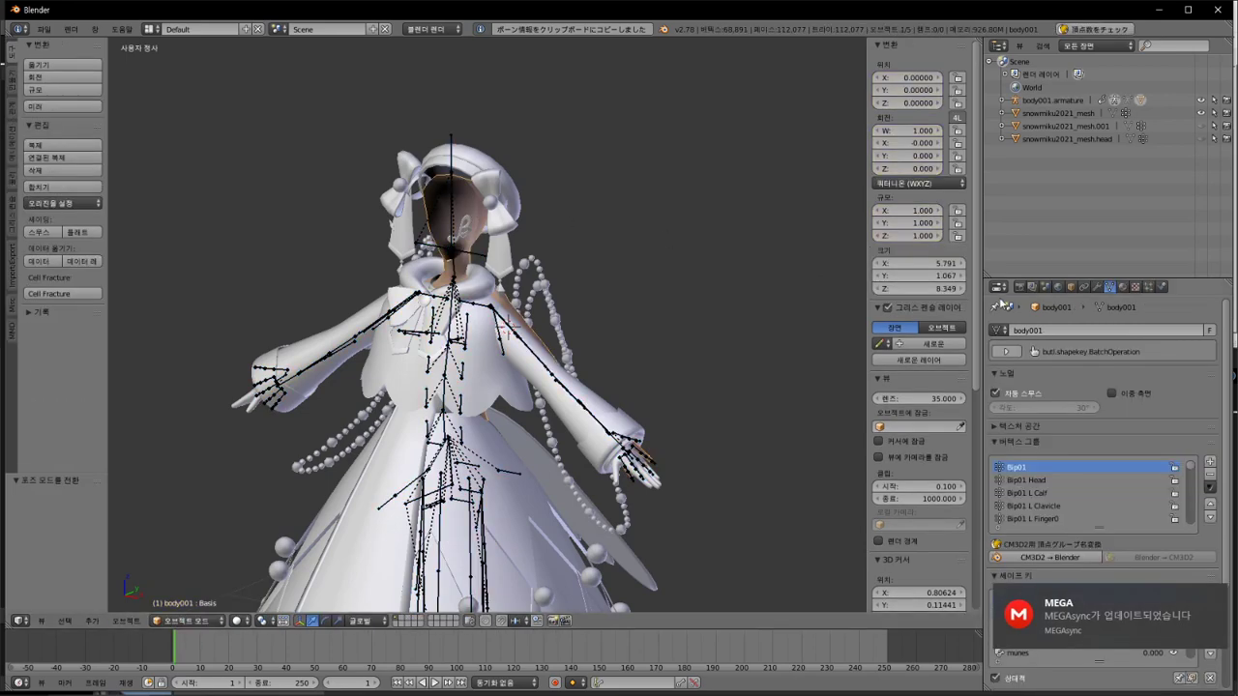
pyautogui.click(1071, 287)
pyautogui.click(1151, 375)
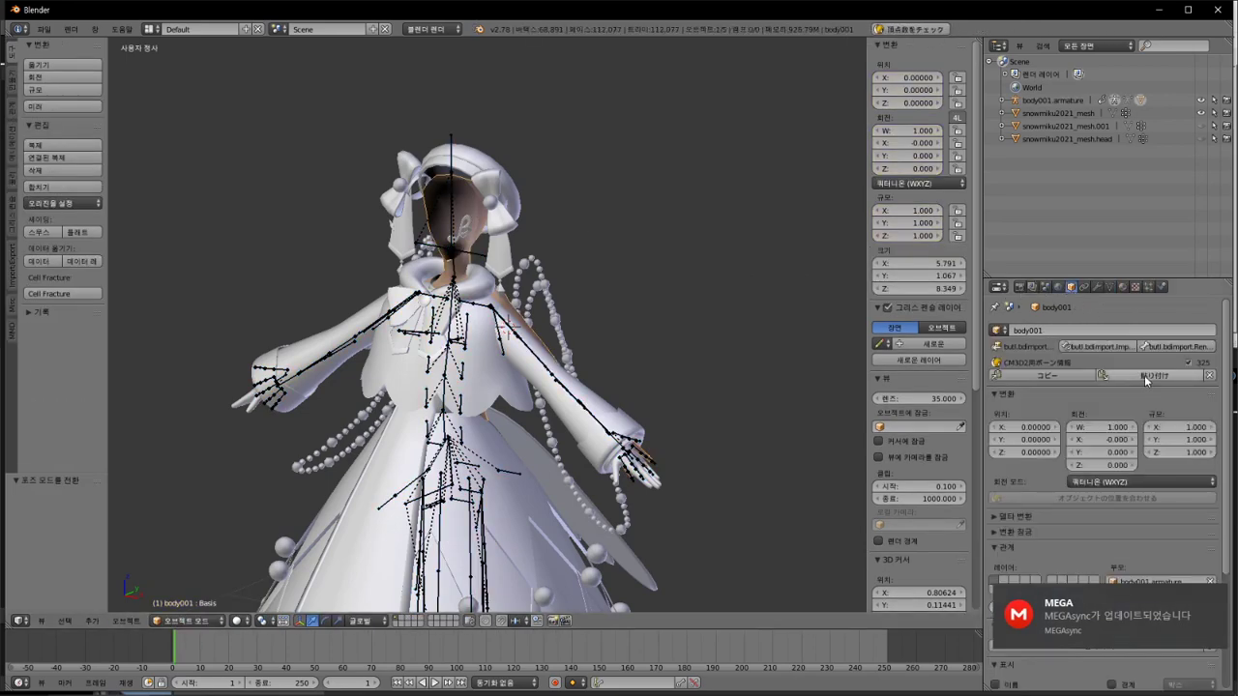
# Step: Export the body001 mesh as a CM3D2 model, overwriting body001_moding.model
pyautogui.click(44, 29)
pyautogui.moveTo(116, 276)
pyautogui.click(335, 393)
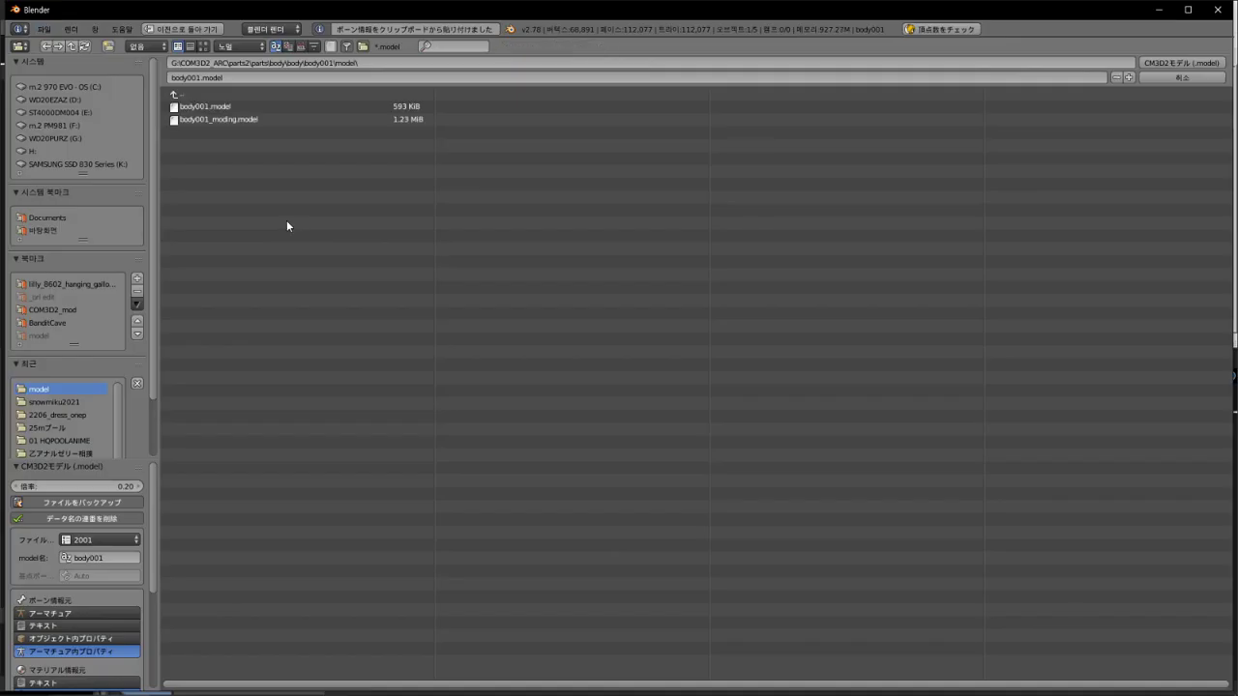
pyautogui.click(265, 120)
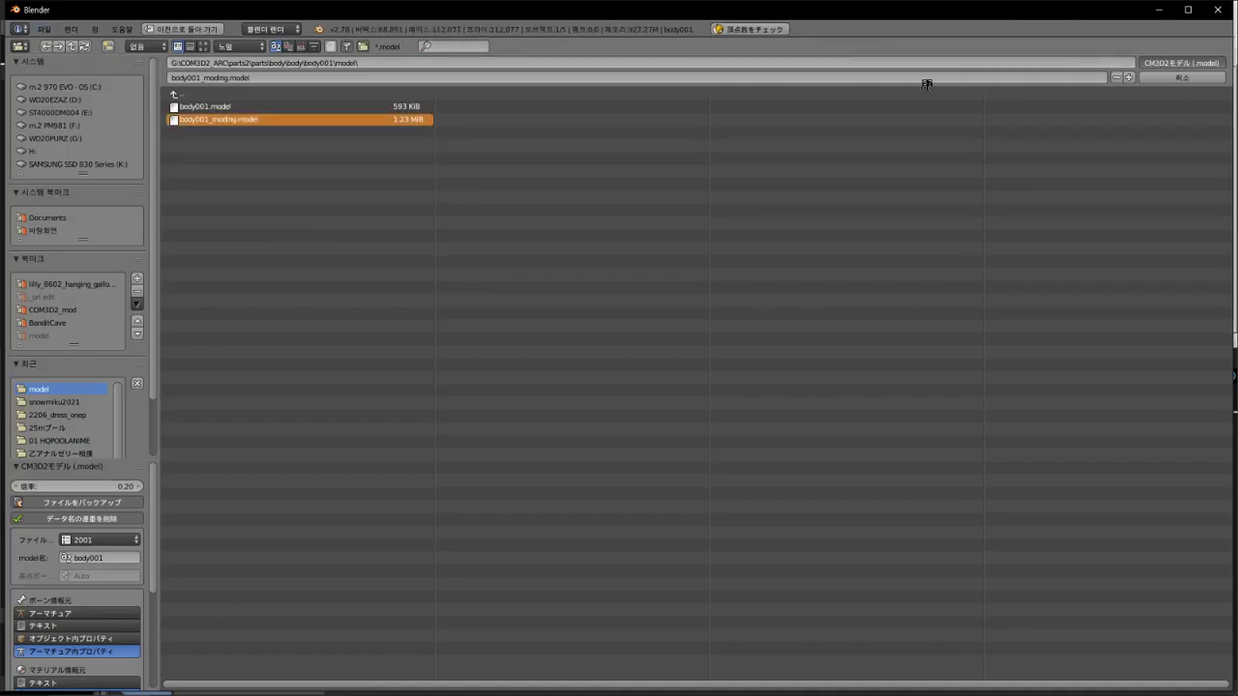
pyautogui.press('Return')
# Step: Import body001_moding.model, move the imported copy beside the outfit for comparison, and undo the import
pyautogui.click(45, 29)
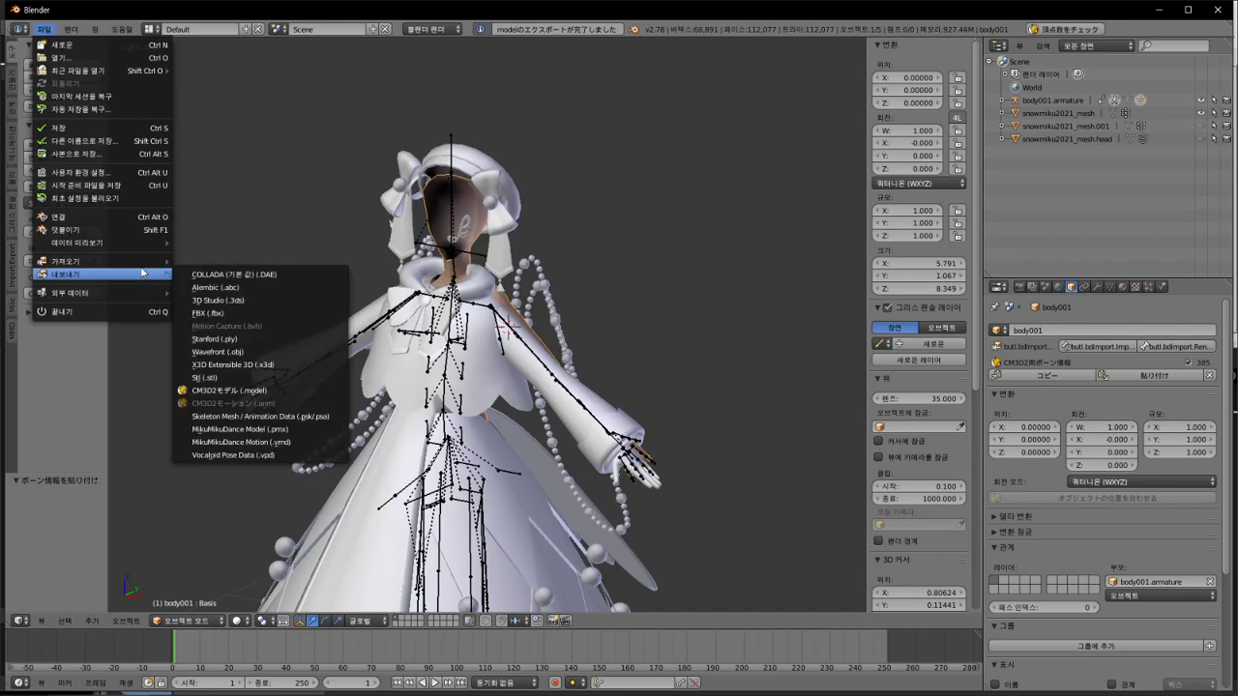
pyautogui.moveTo(143, 265)
pyautogui.click(285, 391)
pyautogui.click(238, 121)
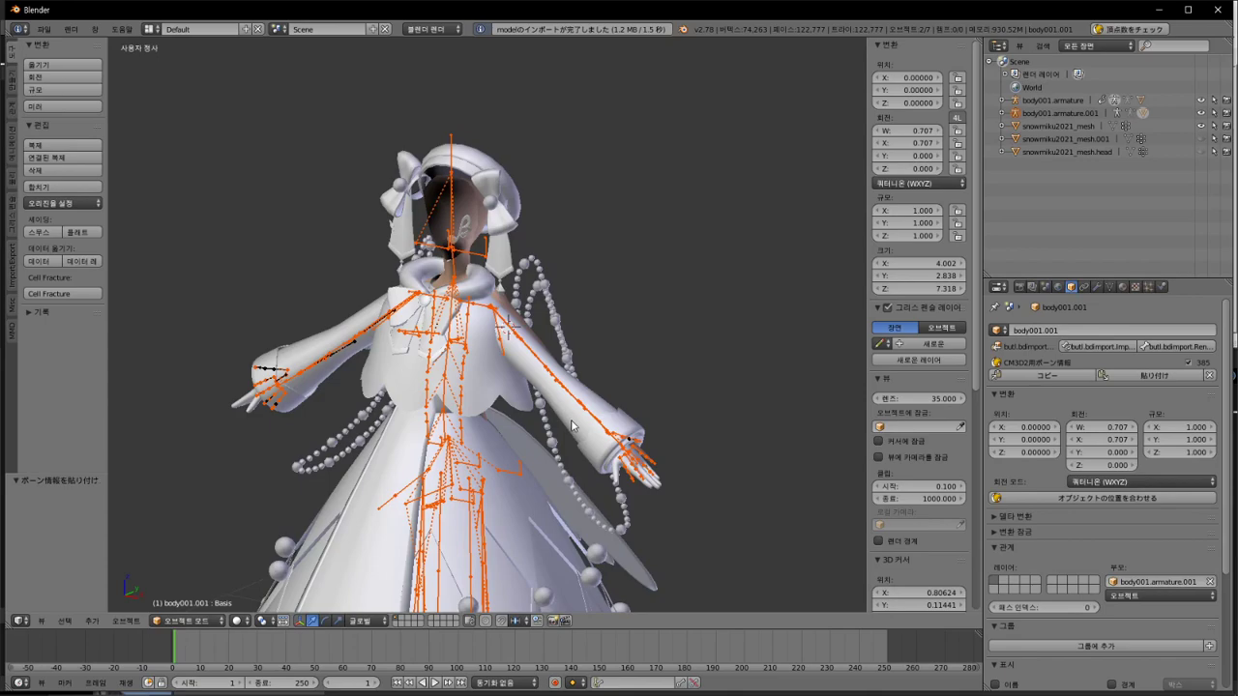
pyautogui.press('g')
pyautogui.click(797, 253)
pyautogui.moveTo(757, 311)
pyautogui.mouseDown(button='middle')
pyautogui.moveTo(690, 329)
pyautogui.moveTo(732, 299)
pyautogui.moveTo(756, 311)
pyautogui.mouseUp(button='middle')
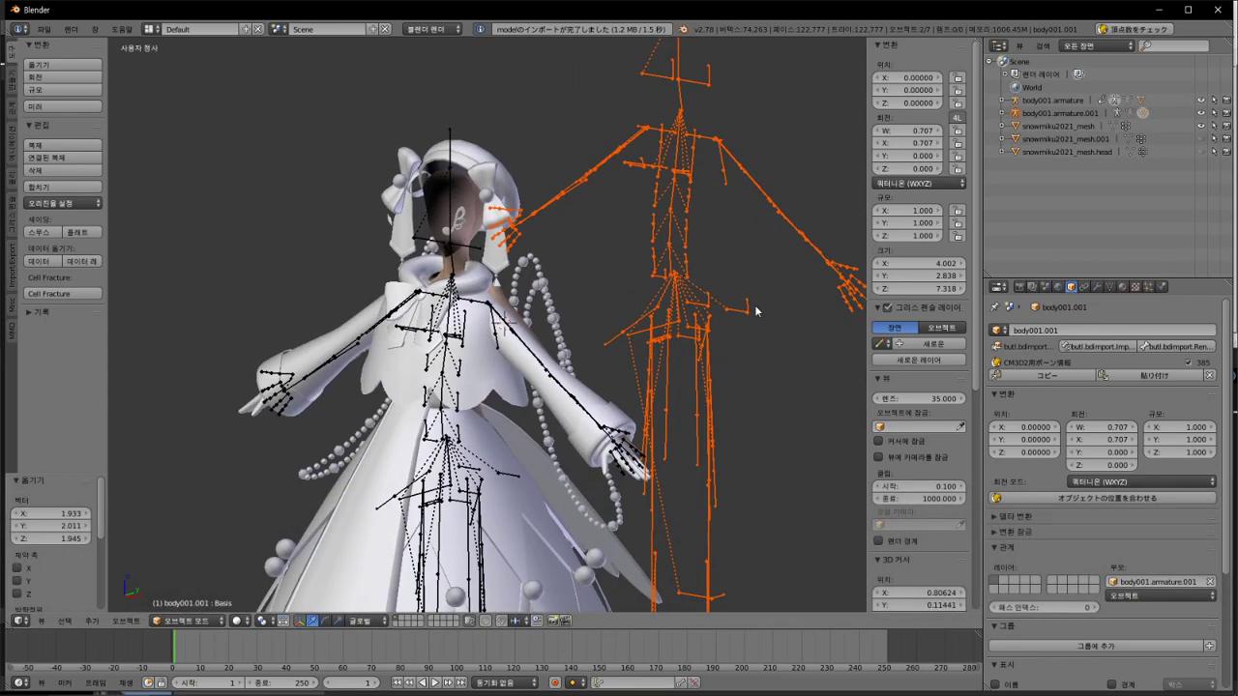
pyautogui.press('ctrl')
pyautogui.hotkey('ctrl', 'z')
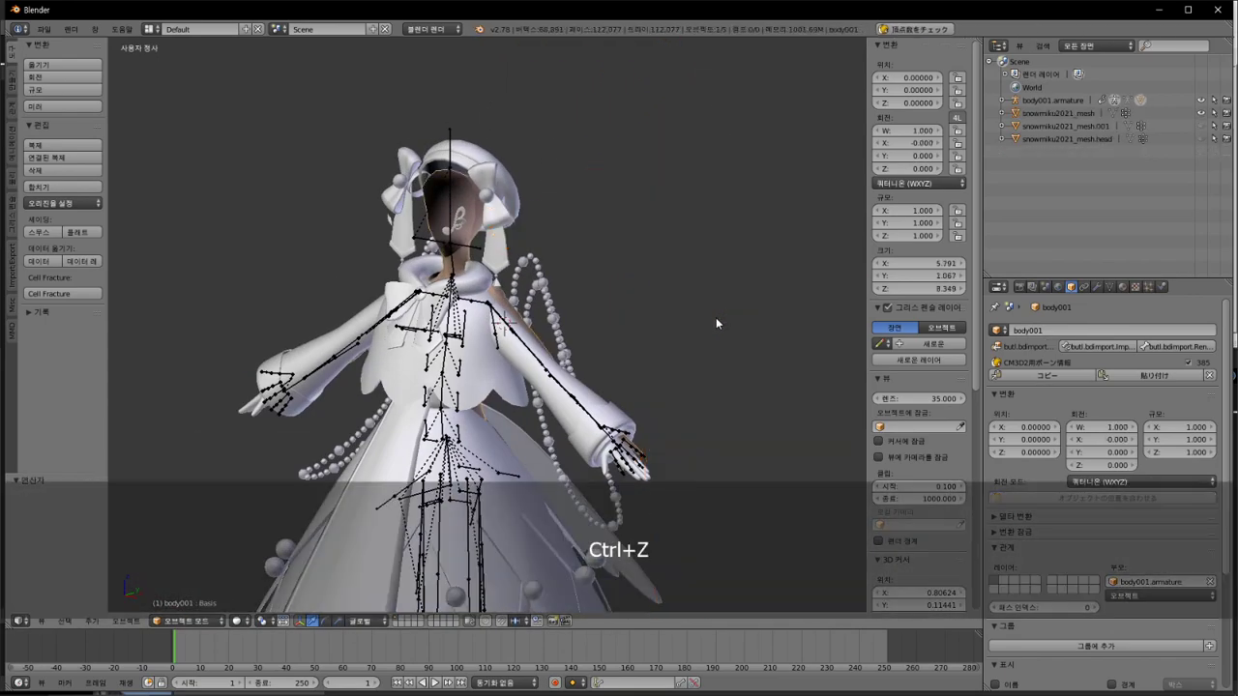
pyautogui.moveTo(542, 387); pyautogui.dragTo(527, 385, button='middle')
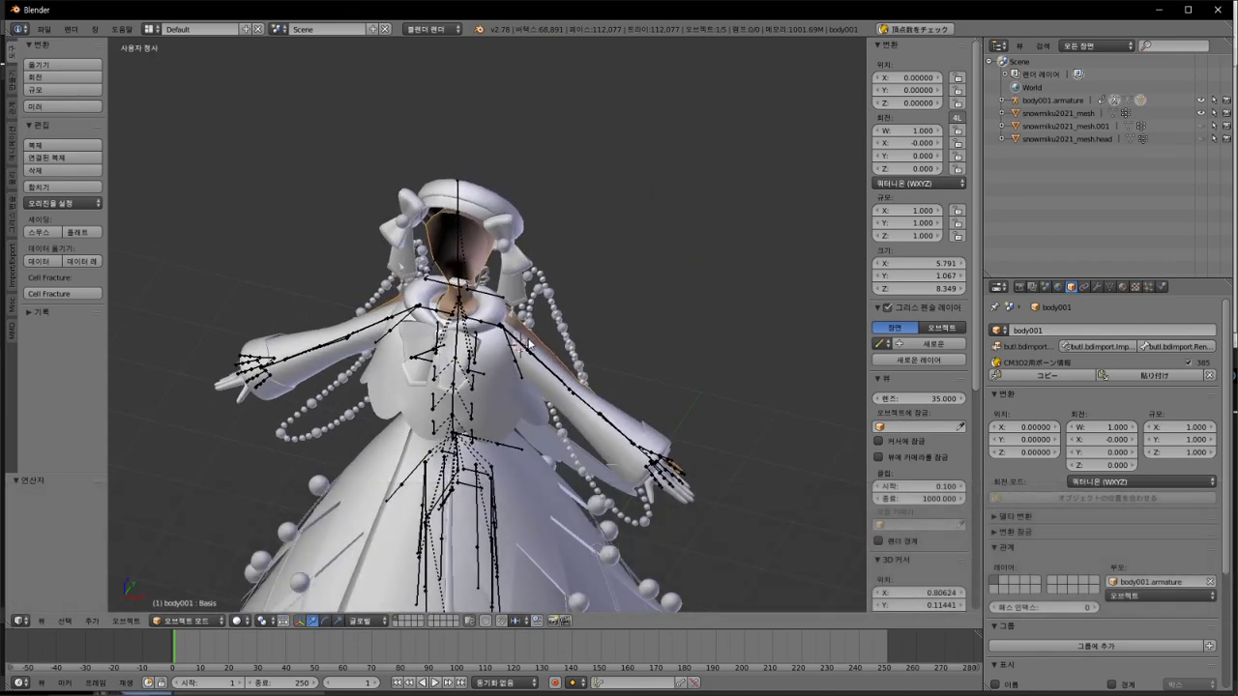
pyautogui.press('ctrl')
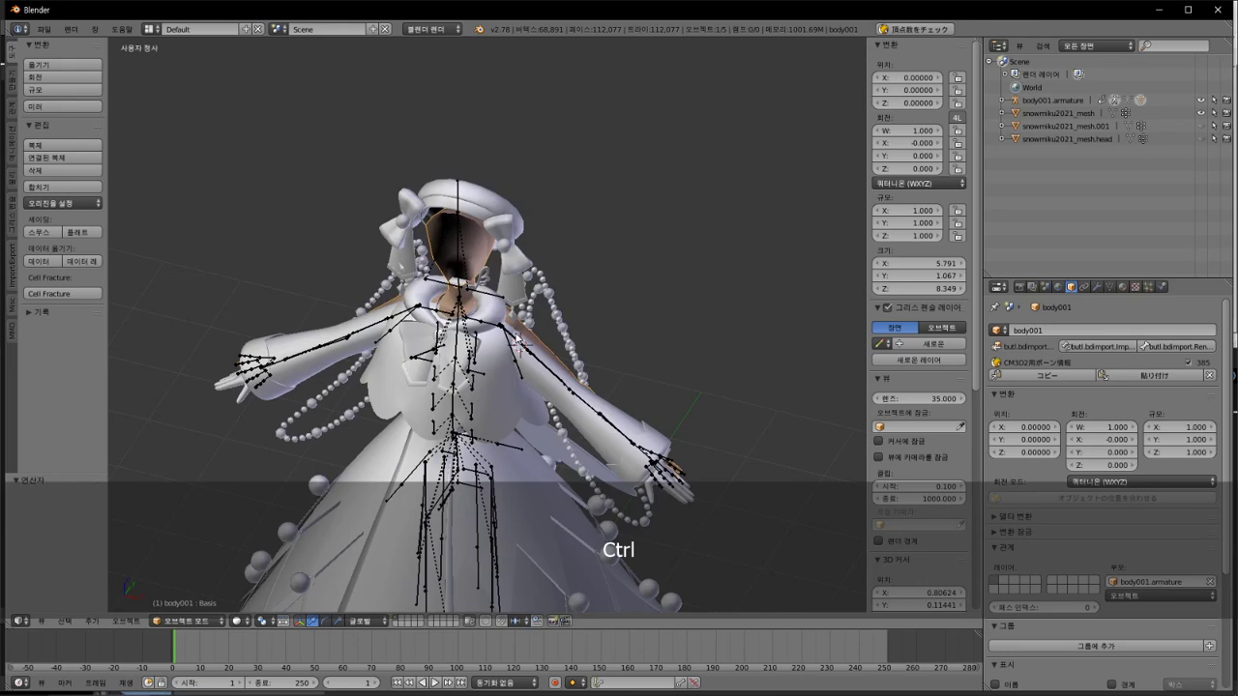
pyautogui.moveTo(510, 329); pyautogui.dragTo(482, 295, button='middle')
pyautogui.press('g')
pyautogui.press('Escape')
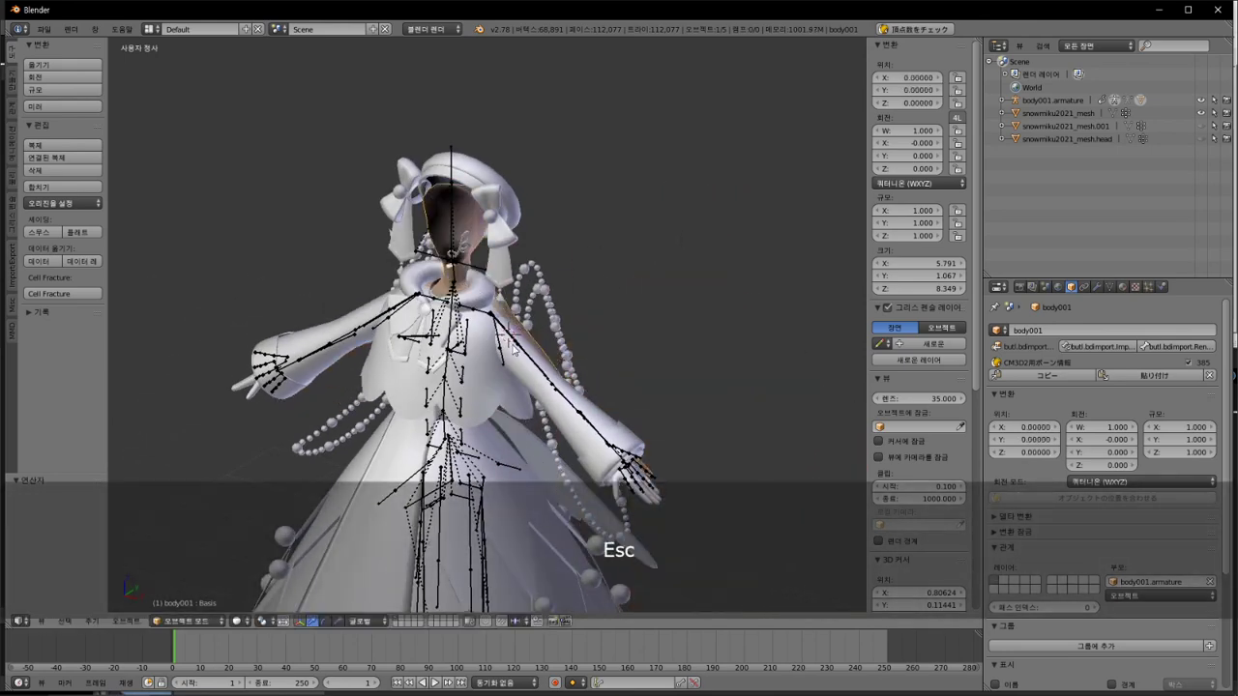
pyautogui.hotkey('ctrl', 'Tab')
pyautogui.rightClick(513, 334)
pyautogui.press('g')
pyautogui.press('Escape')
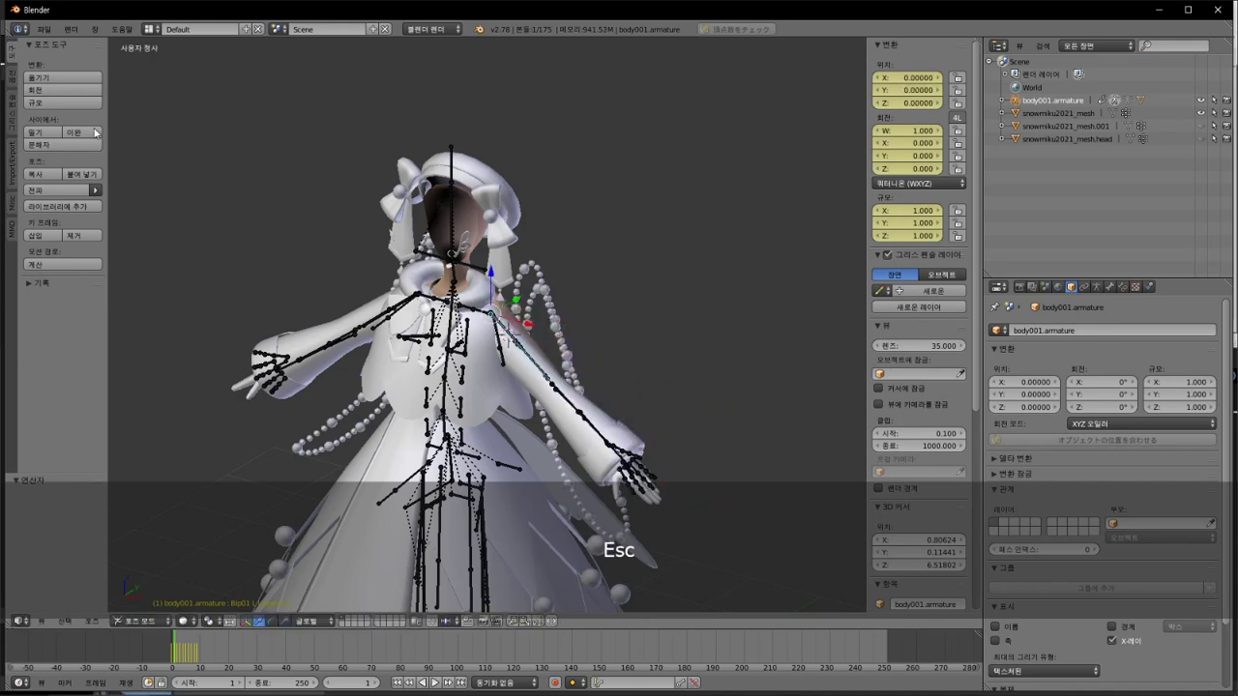
# Step: Import body001_moding.model once more, shift the copy away from the outfit, and undo back to the selected body001 mesh
pyautogui.click(43, 29)
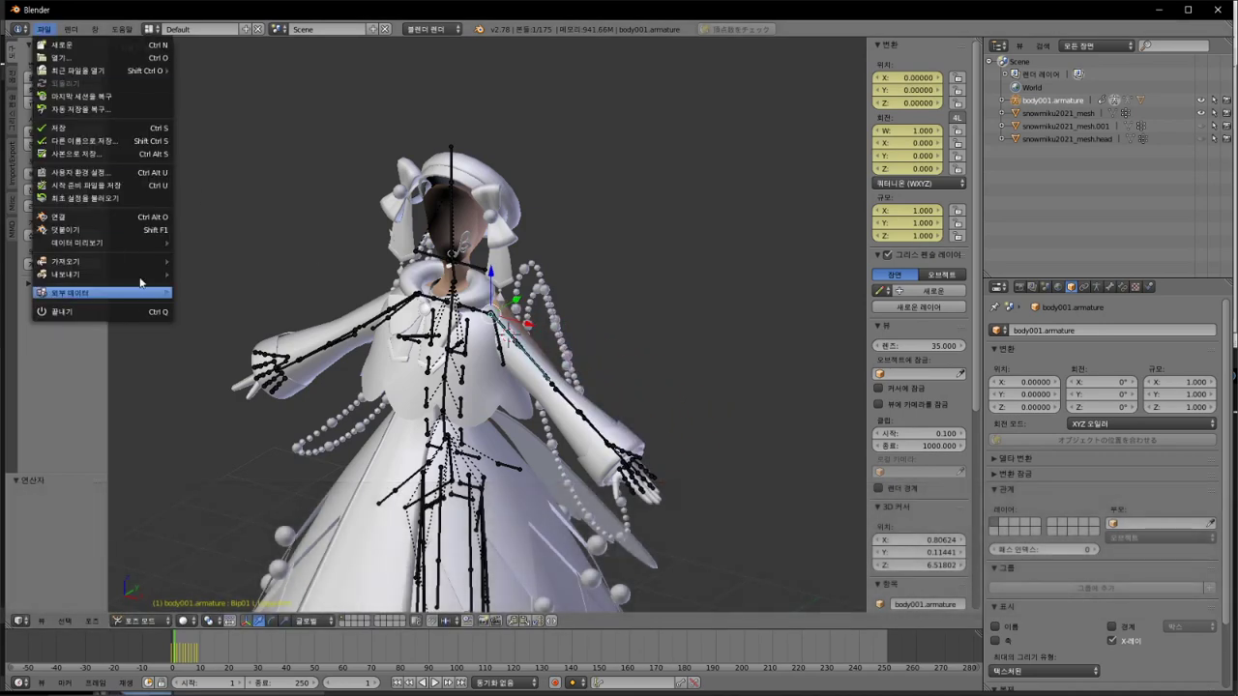
pyautogui.moveTo(145, 261)
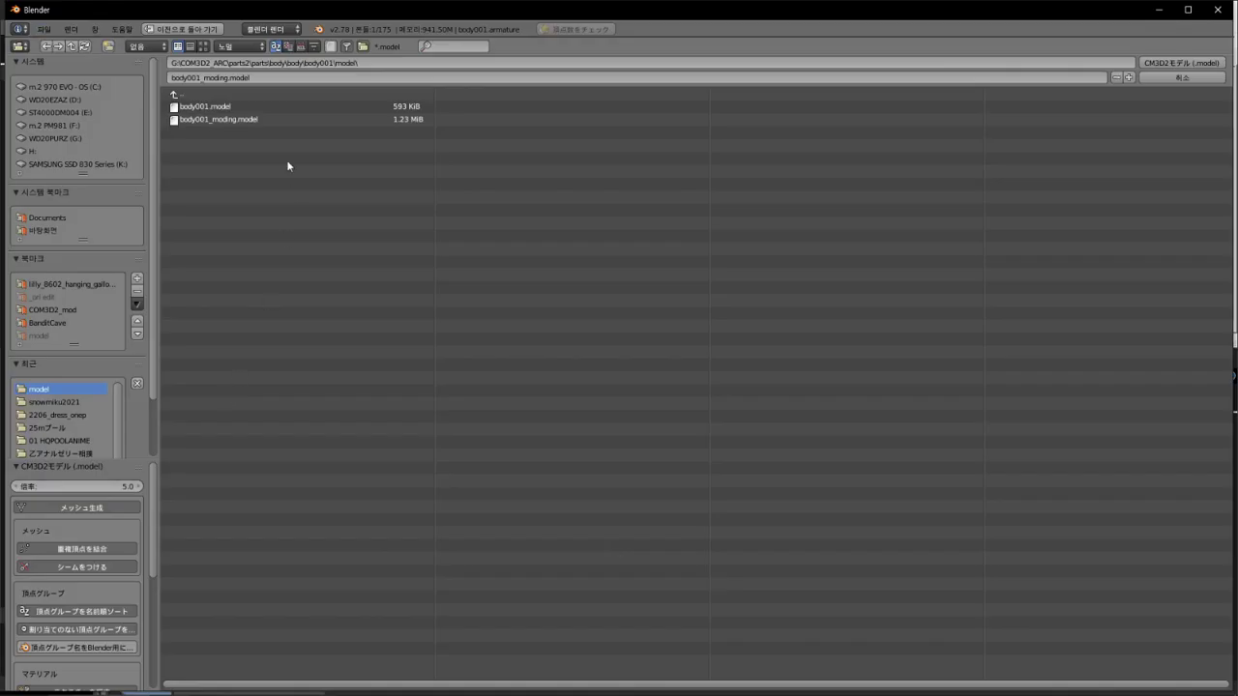
pyautogui.click(252, 393)
pyautogui.click(239, 120)
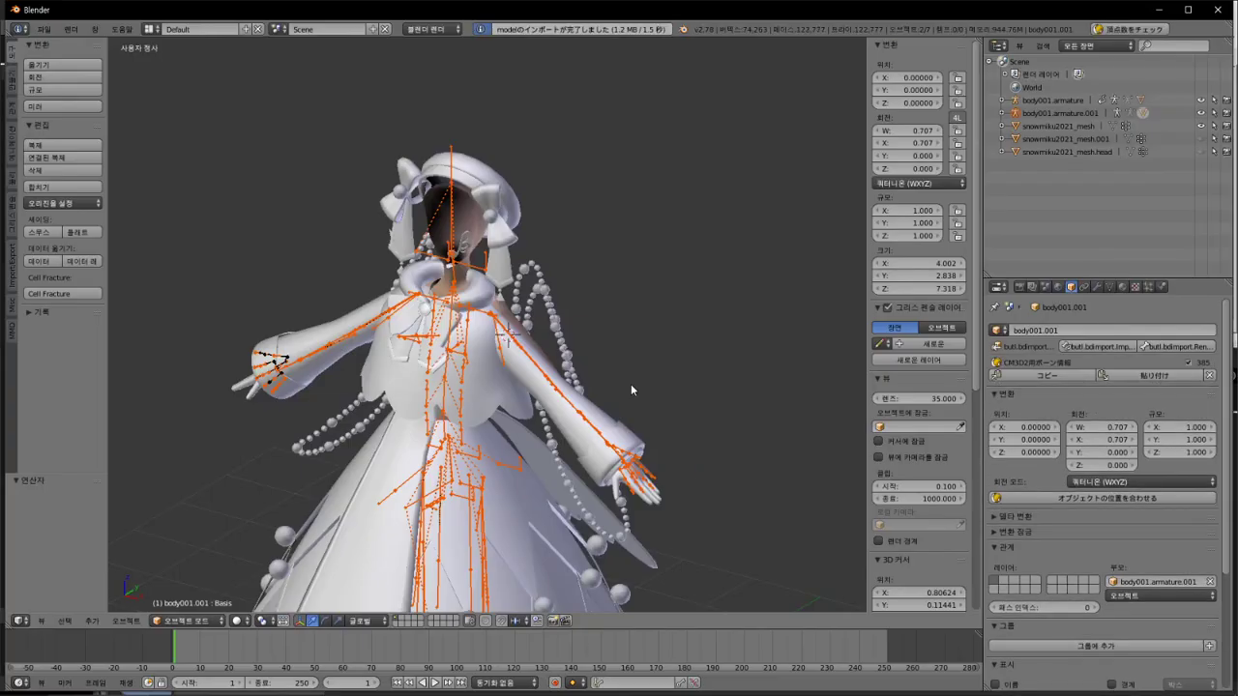
pyautogui.press('g')
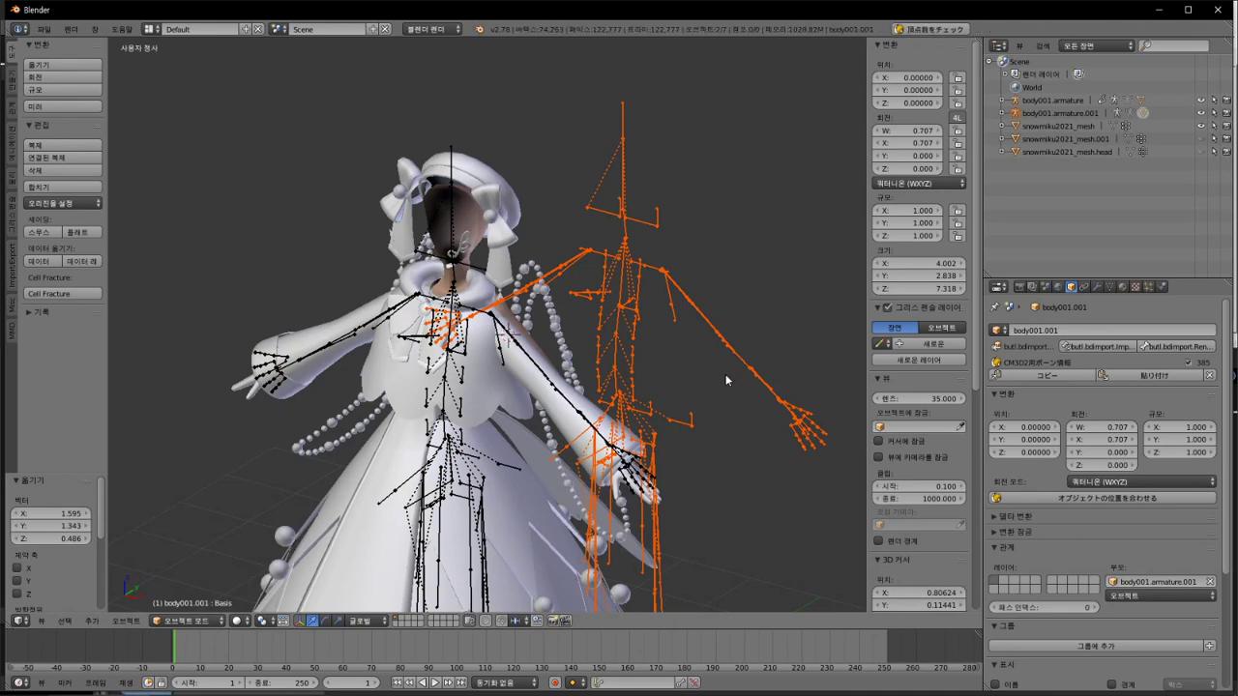
pyautogui.hotkey('ctrl', 'z')
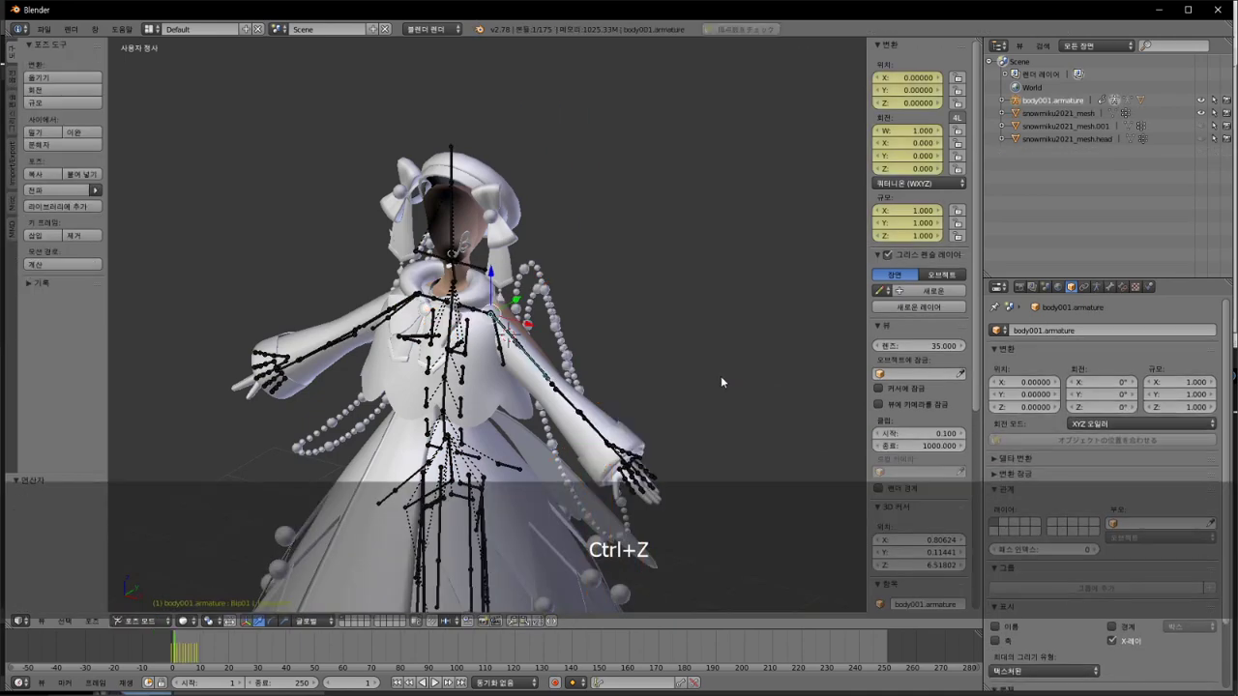
pyautogui.hotkey('ctrl', 'z')
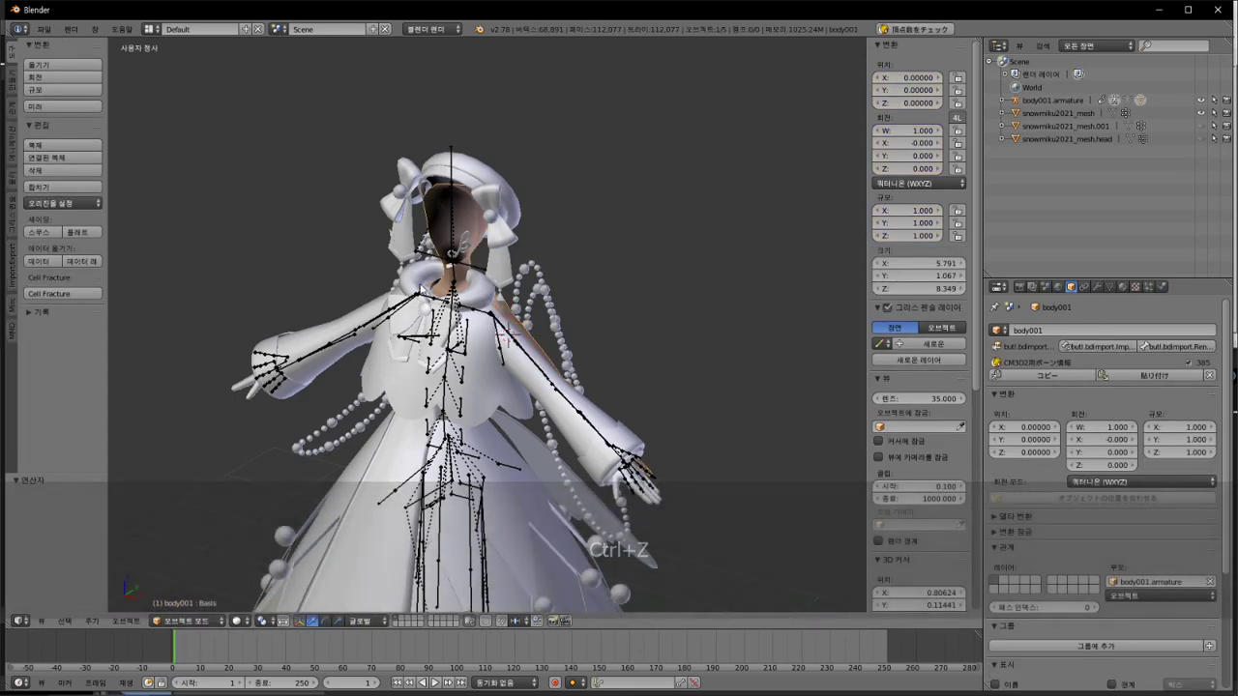
# Step: Try moving the snowmiku2021_mesh outfit away from the body, and undo the move
pyautogui.rightClick(467, 224)
pyautogui.press('g')
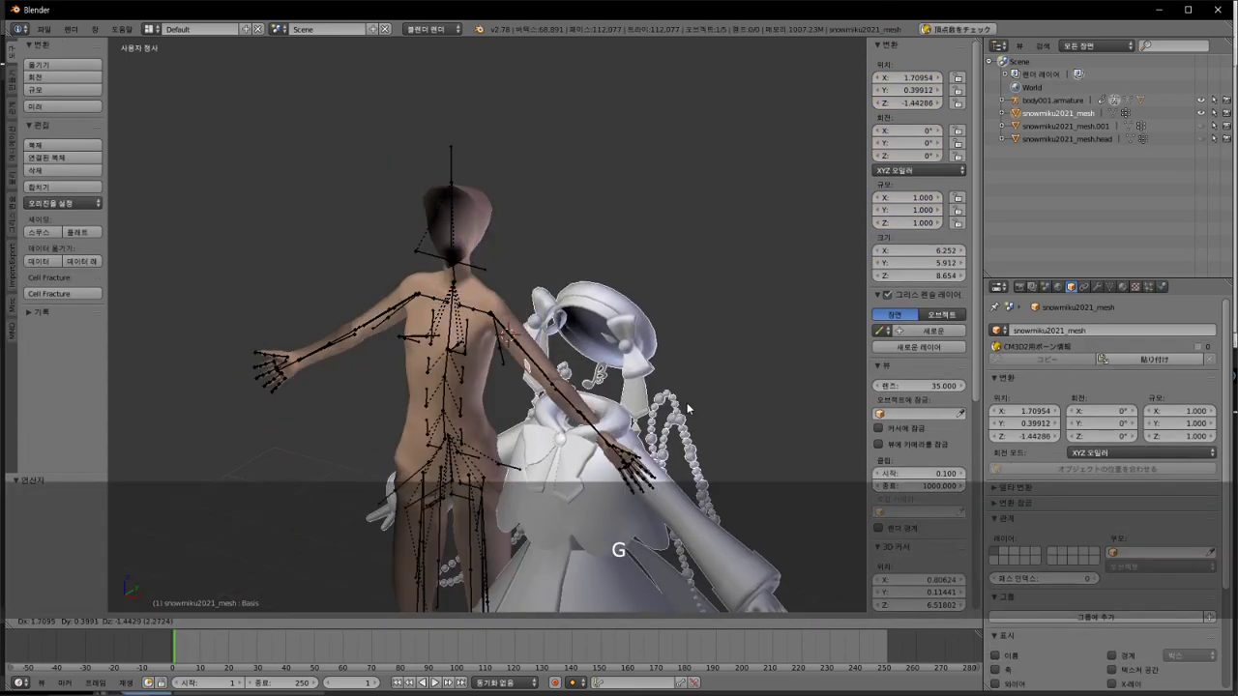
pyautogui.click(769, 330)
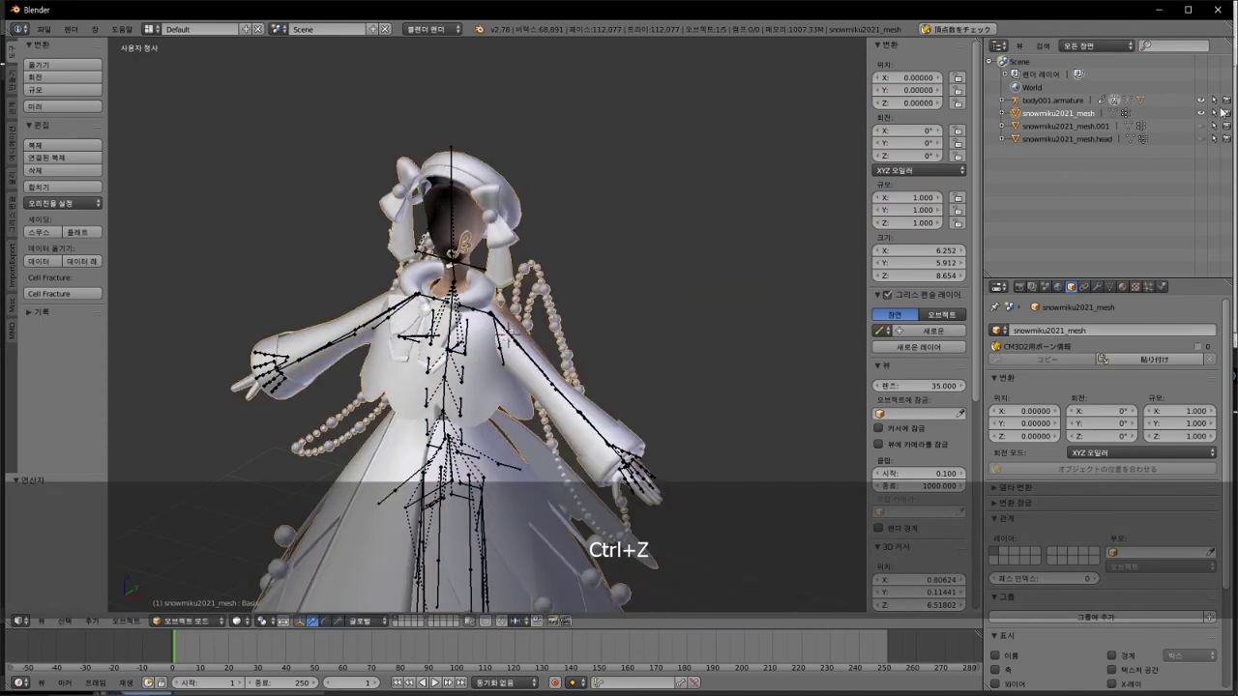
# Step: Hide the snowmiku2021_mesh outfit, and expand body001.armature to toggle the body001 mesh's visibility off and on
pyautogui.click(1201, 113)
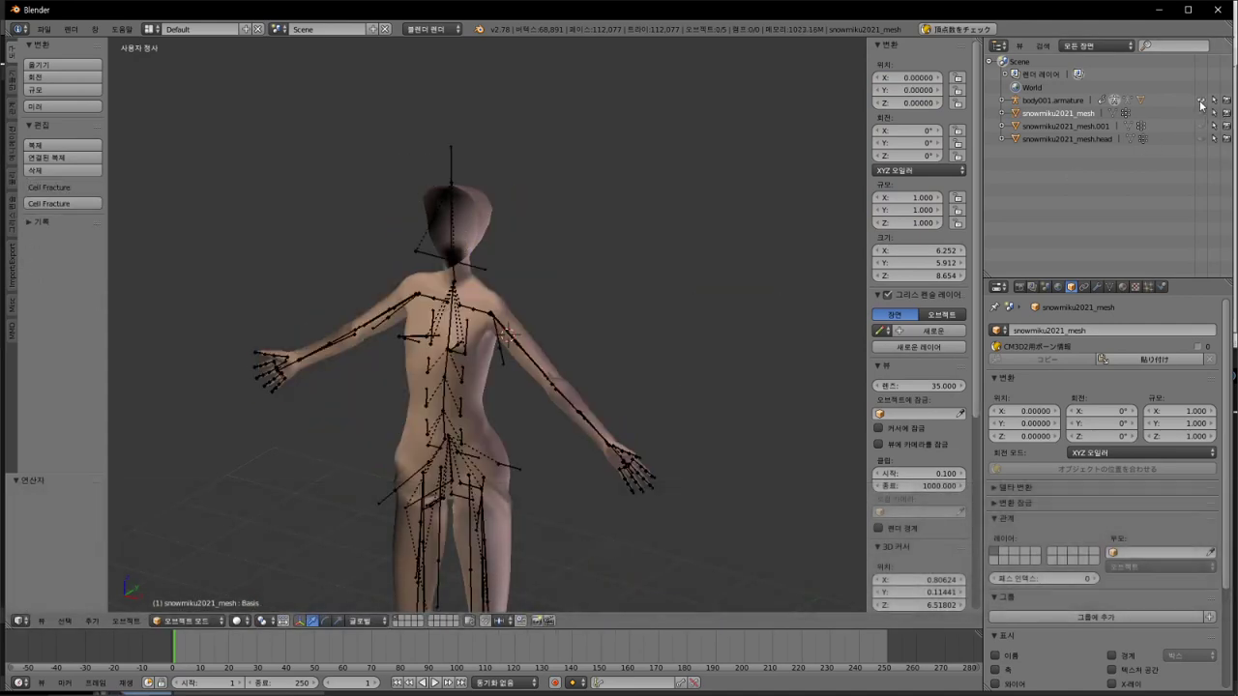
pyautogui.click(1002, 100)
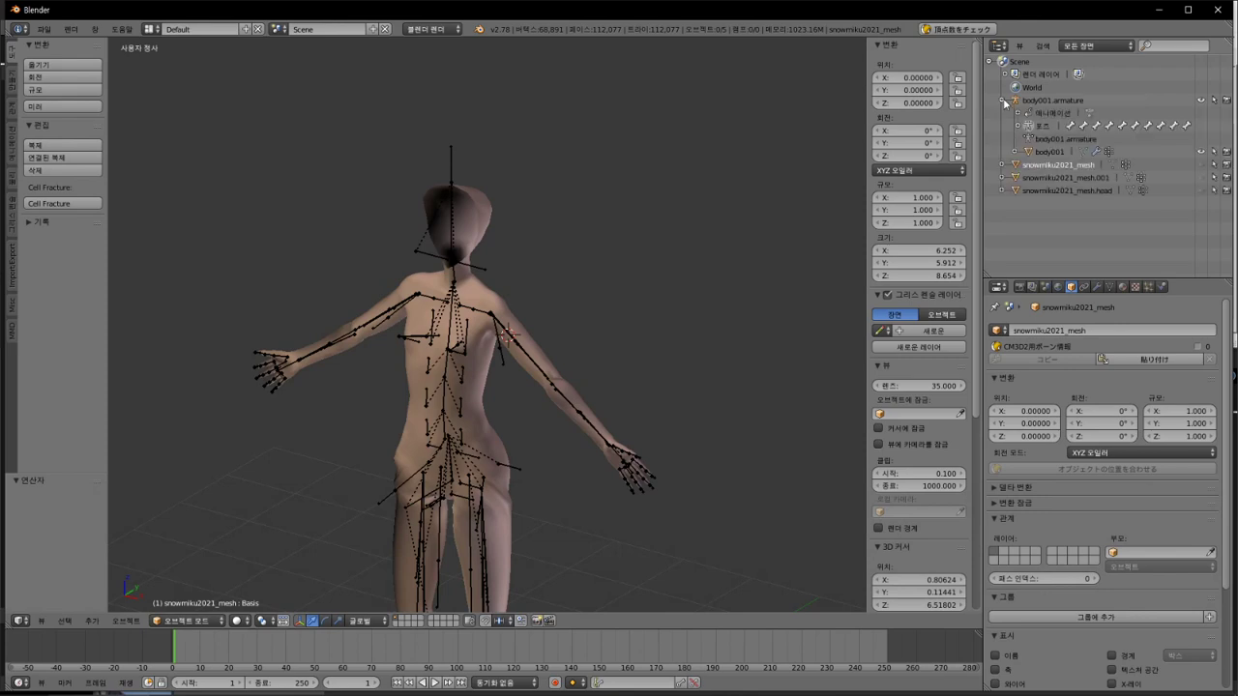
pyautogui.click(1202, 152)
pyautogui.click(1202, 152)
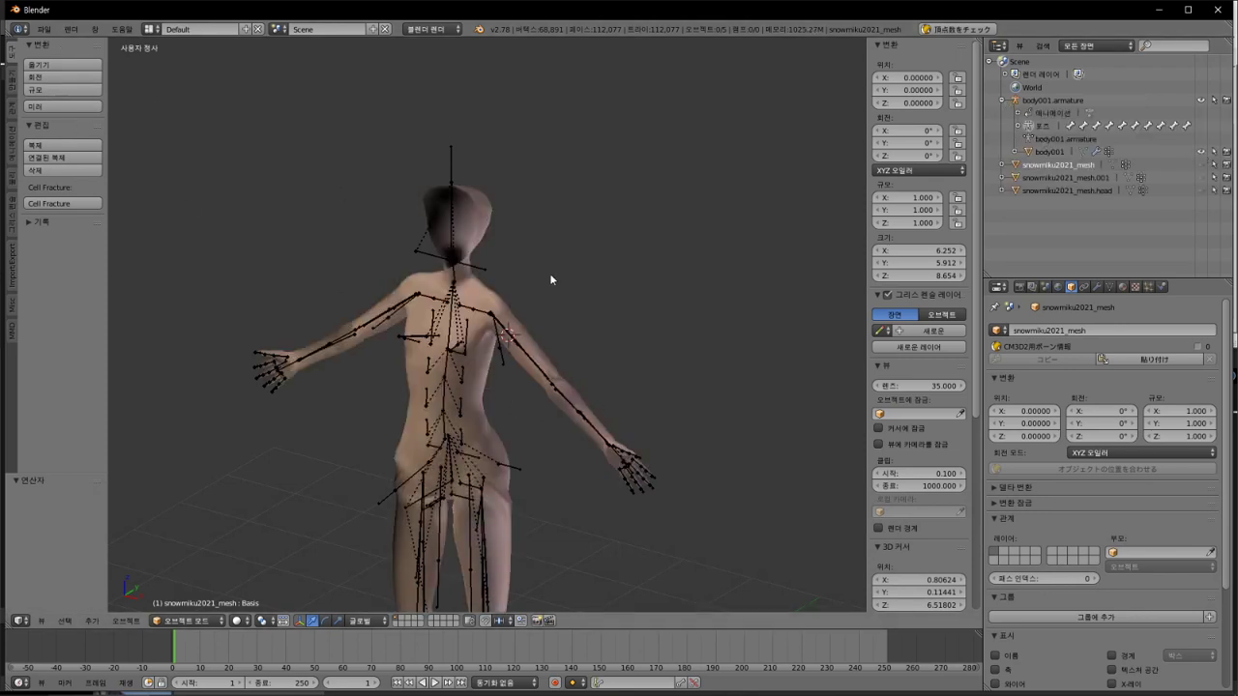
# Step: Select the exposed body001 mesh and export it as a CM3D2 model over body001_moding.model
pyautogui.rightClick(483, 279)
pyautogui.rightClick(482, 278)
pyautogui.click(44, 29)
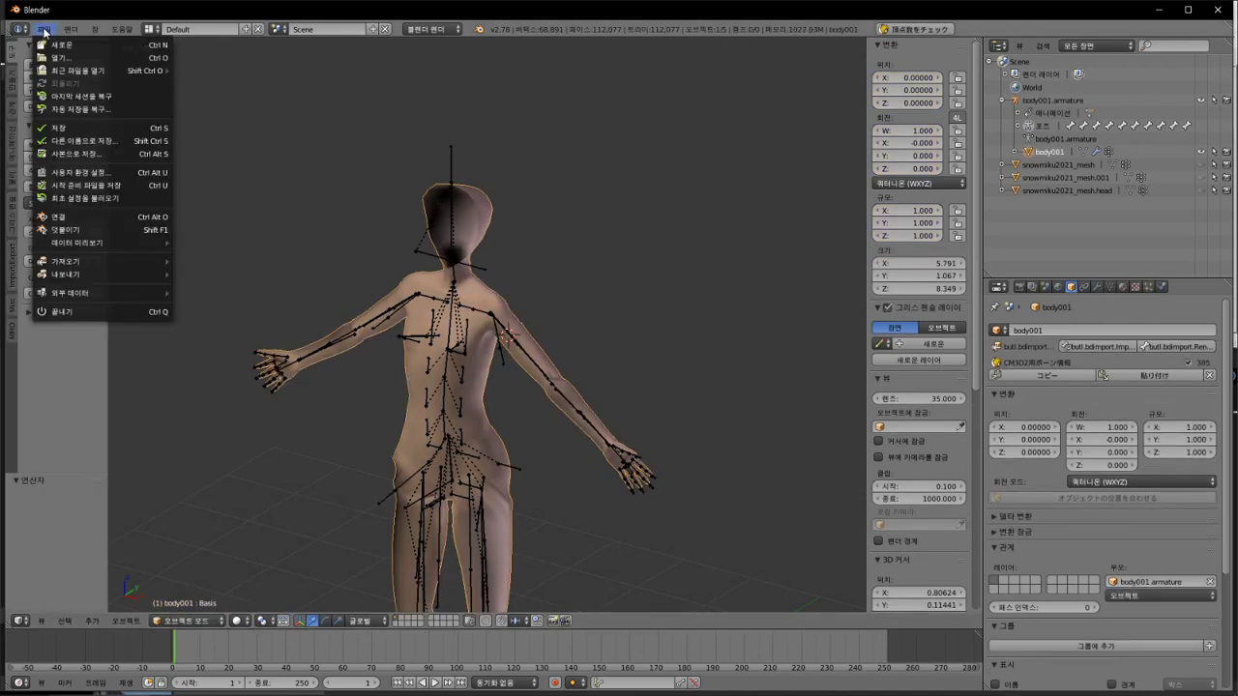
pyautogui.moveTo(93, 277)
pyautogui.press('Return')
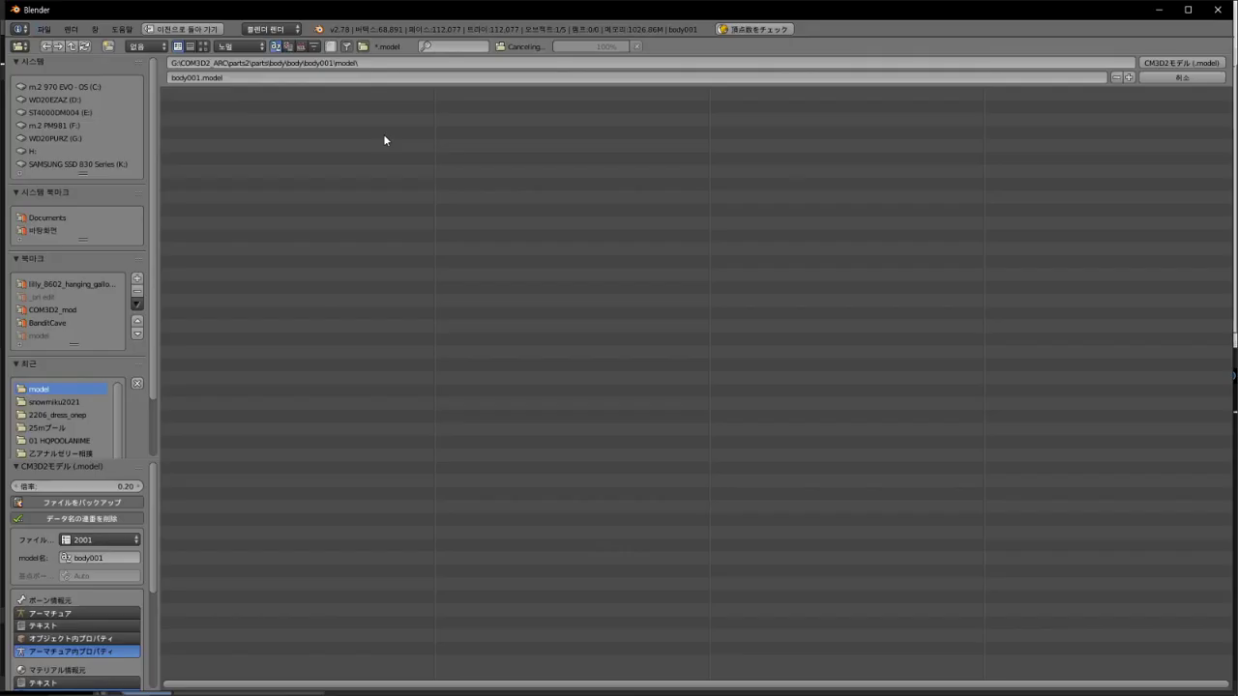
pyautogui.click(283, 118)
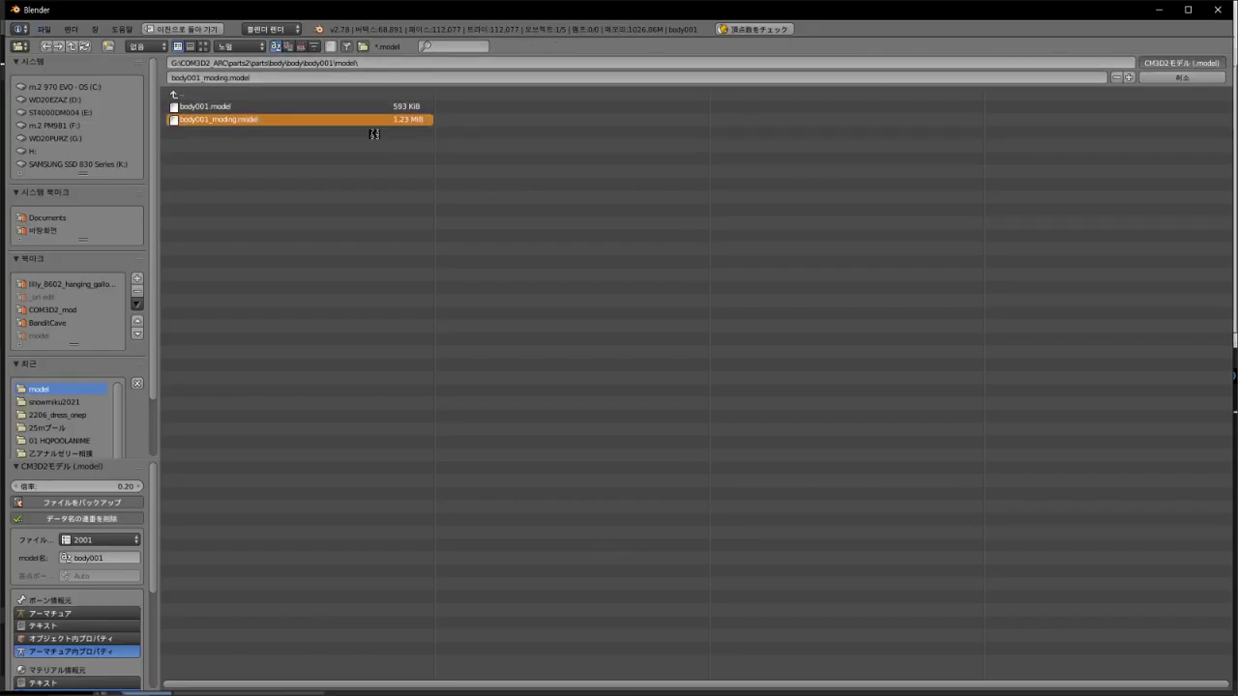
pyautogui.doubleClick(310, 125)
# Step: Reimport body001_moding.model, move the imported copy clear of the original body to inspect it, and delete that copy
pyautogui.click(44, 29)
pyautogui.moveTo(113, 261)
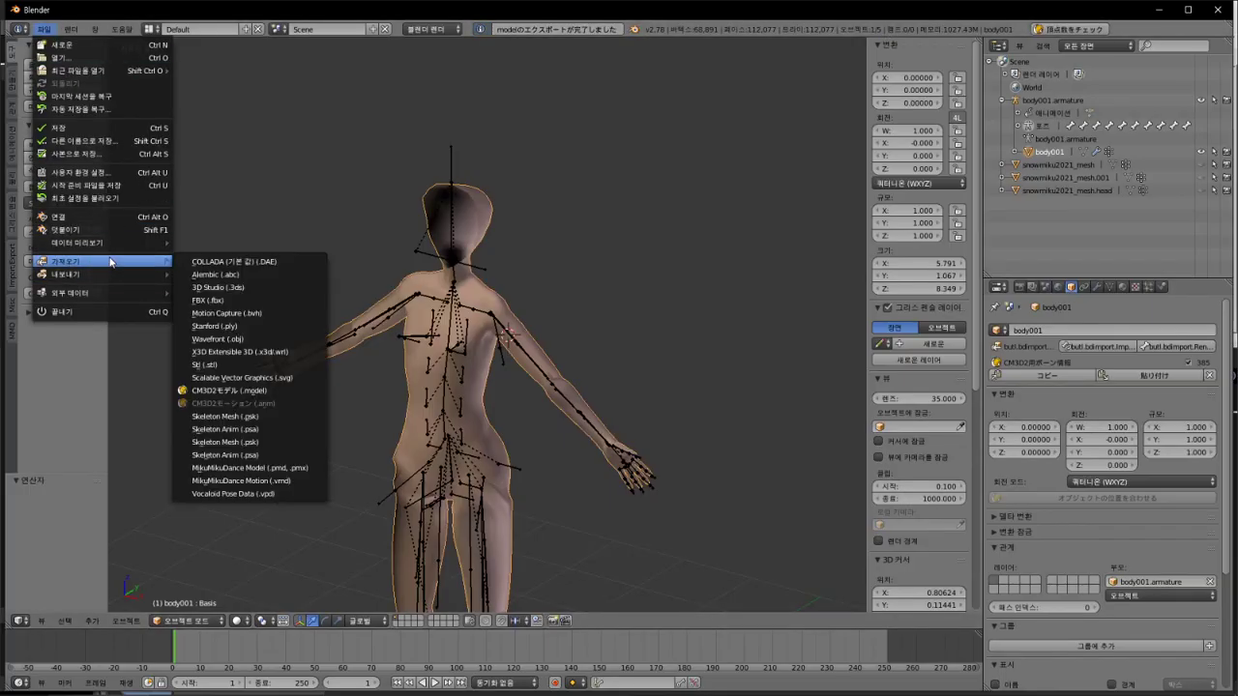
pyautogui.click(232, 390)
pyautogui.click(243, 120)
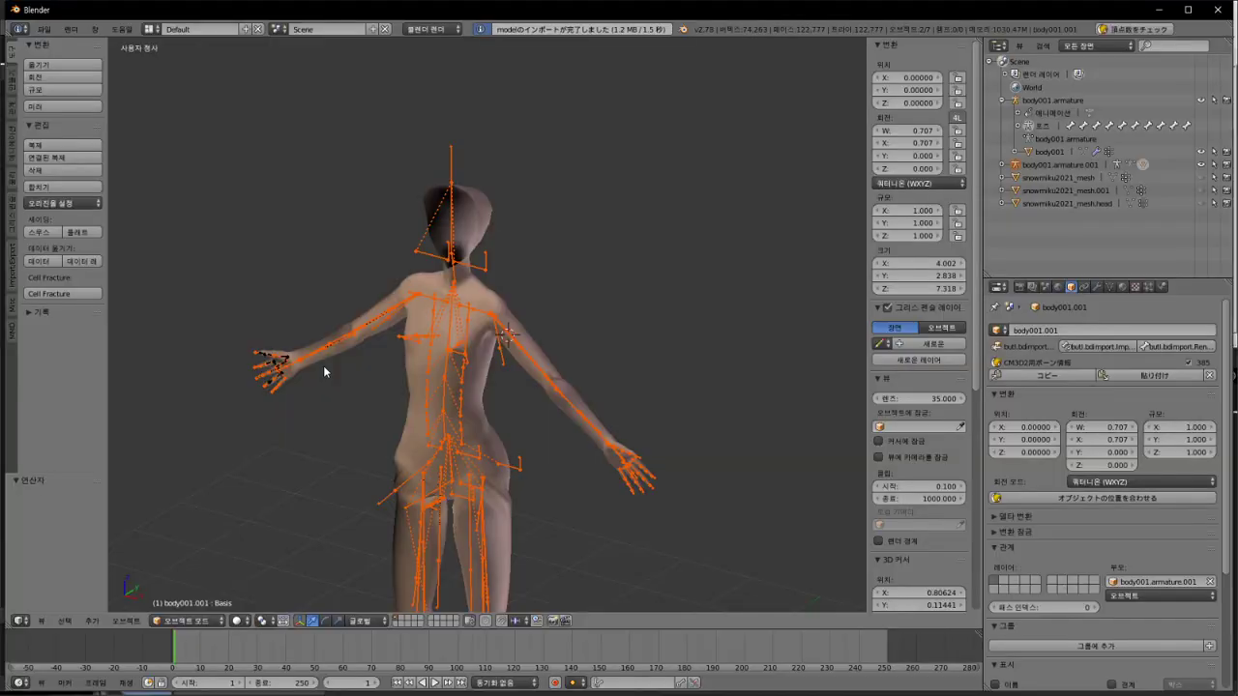
pyautogui.press('g')
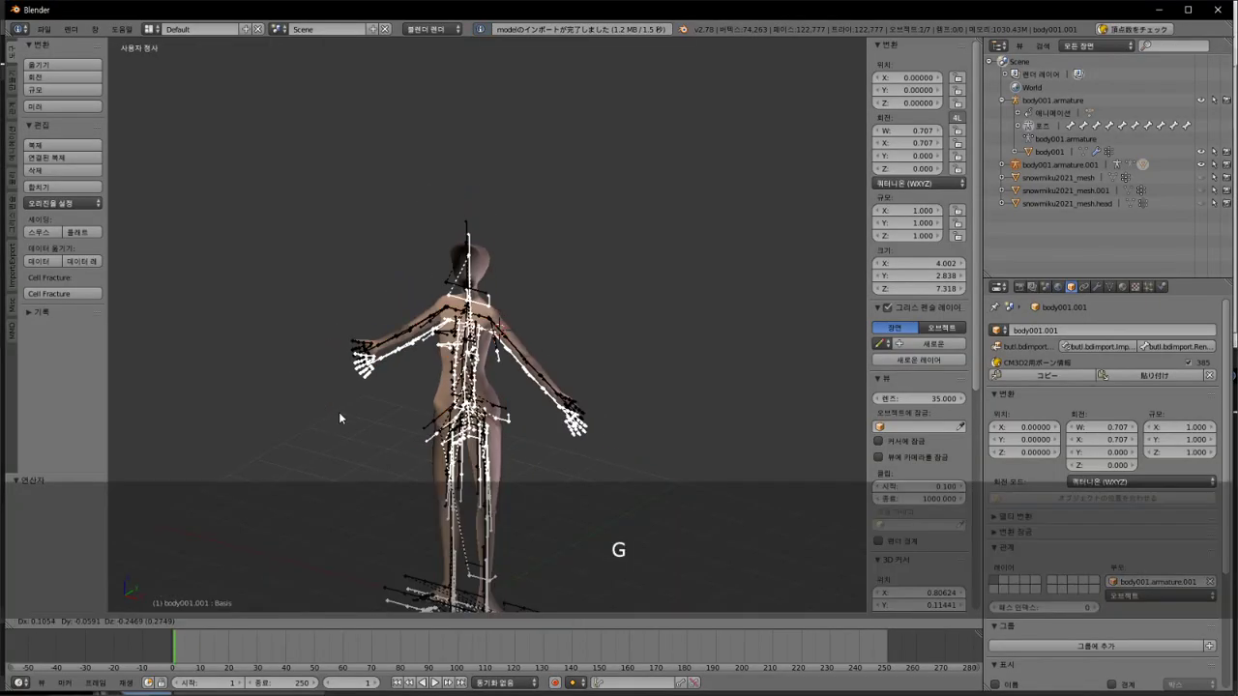
pyautogui.click(611, 380)
pyautogui.press('g')
pyautogui.keyDown('shift'); pyautogui.moveTo(611, 380); pyautogui.dragTo(588, 340, button='middle'); pyautogui.keyUp('shift')
pyautogui.scroll(2, 583, 340)
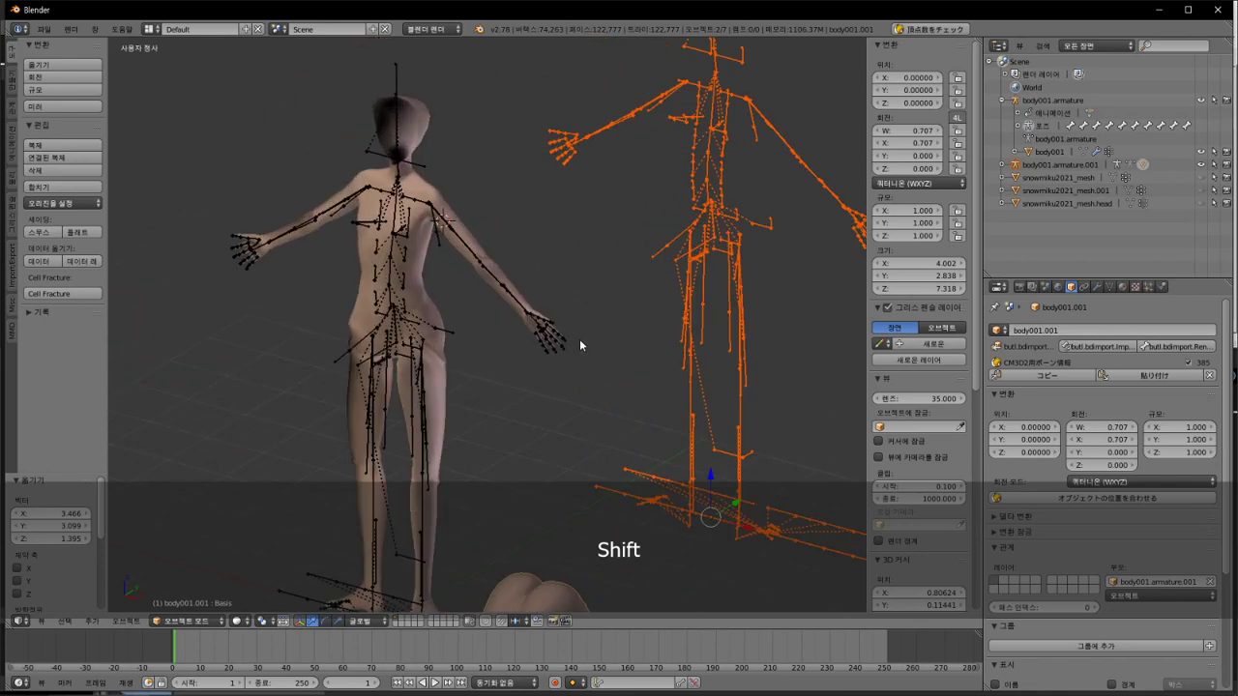
pyautogui.press('x')
pyautogui.press('Return')
# Step: Select all bones of body001.armature and import BoneData with base bone name body, target butl.EnumAll and scale 5.0
pyautogui.scroll(3, 478, 274)
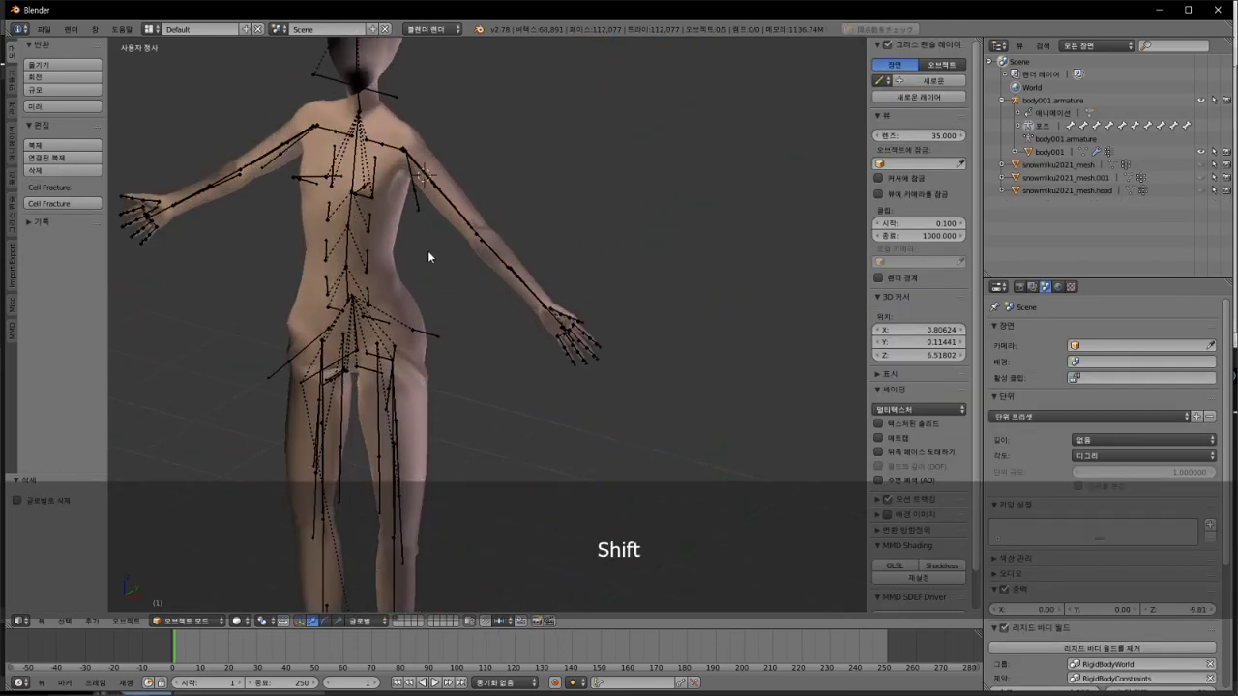
pyautogui.keyDown('shift'); pyautogui.moveTo(428, 250); pyautogui.dragTo(505, 375, button='middle'); pyautogui.keyUp('shift')
pyautogui.rightClick(356, 127)
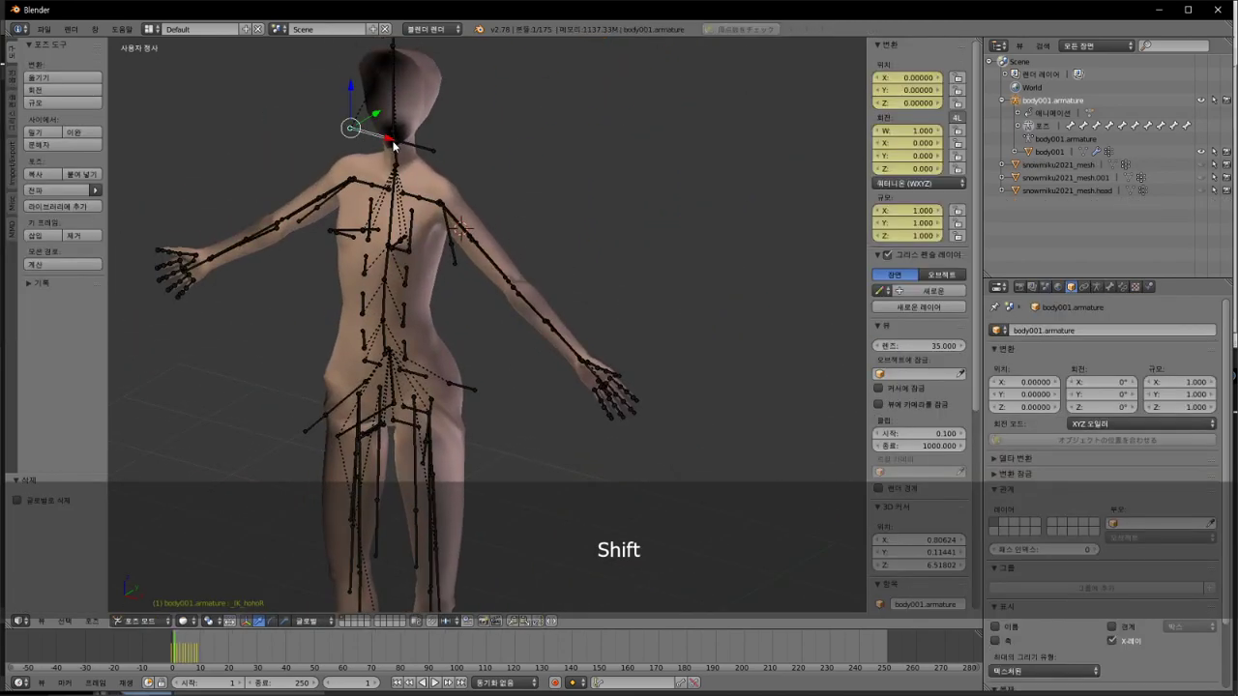
pyautogui.press('a')
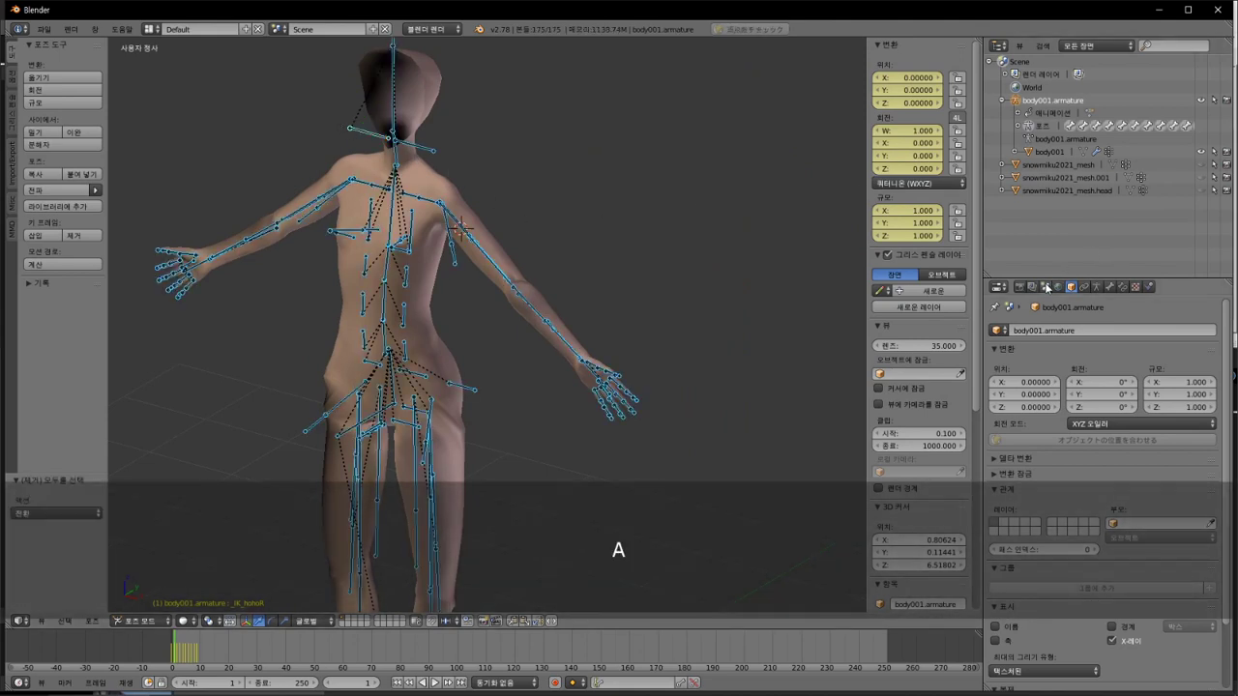
pyautogui.click(1096, 287)
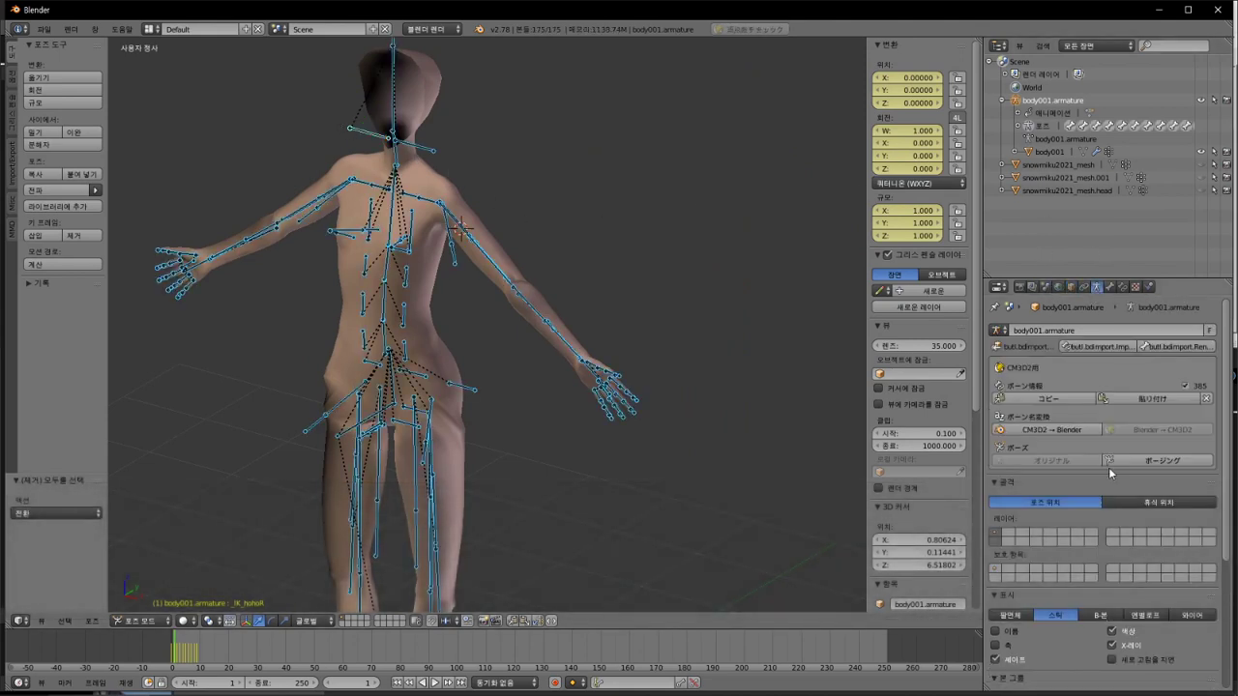
pyautogui.click(1122, 347)
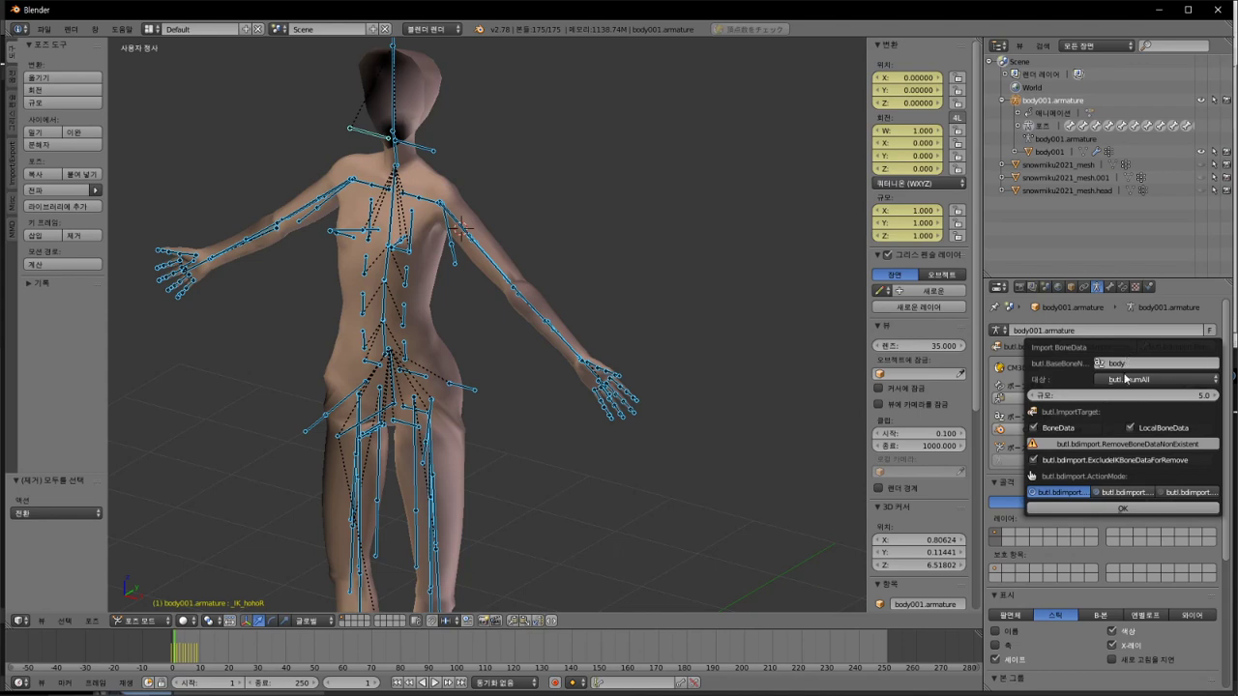
pyautogui.click(1138, 380)
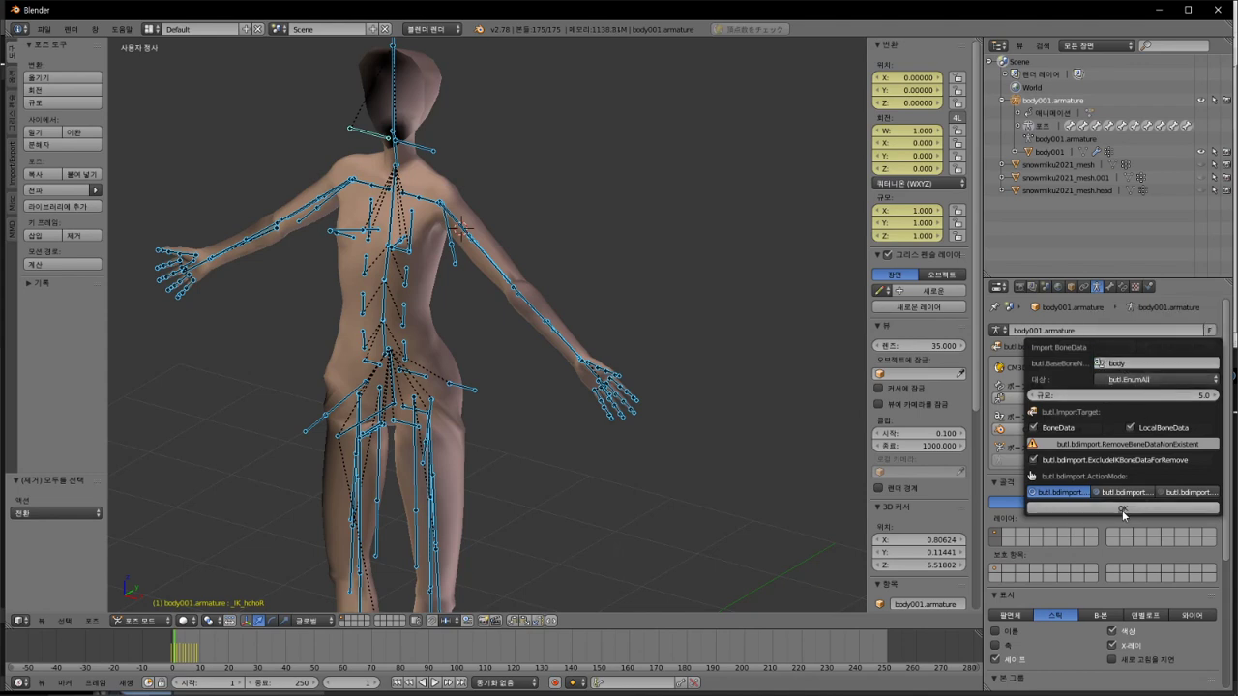
pyautogui.click(1103, 510)
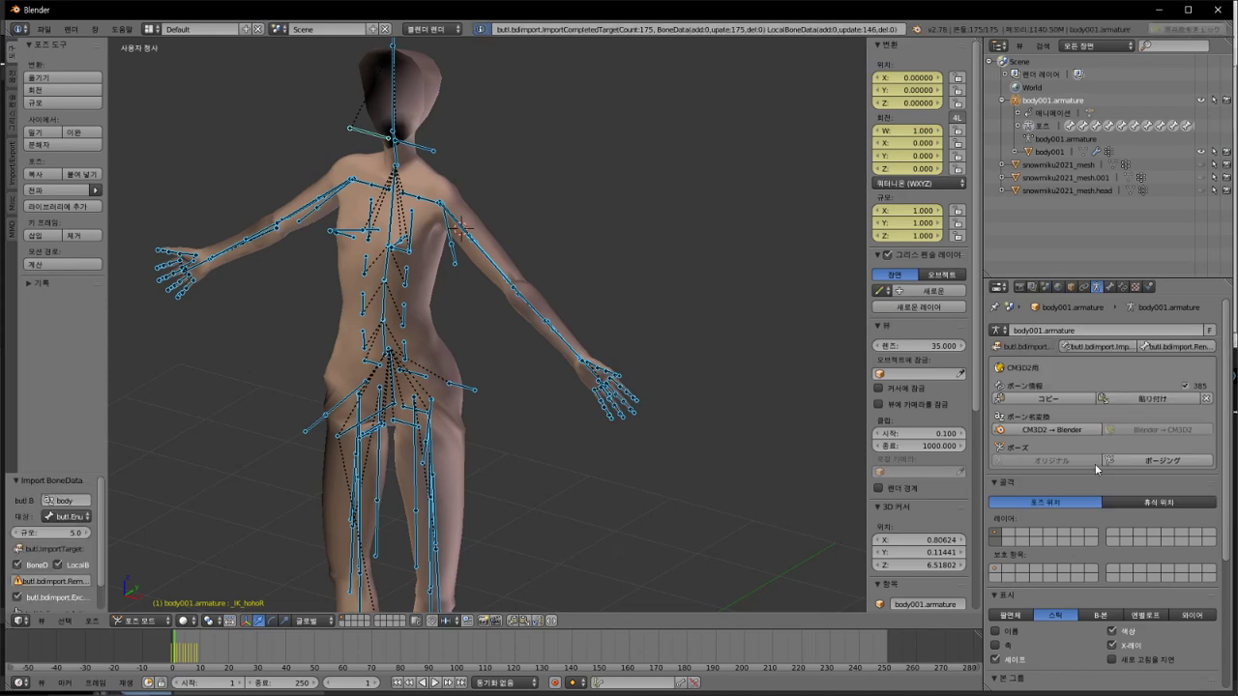
# Step: Copy the bone information from body001.armature's armature data and paste it into the body001 mesh's object properties
pyautogui.click(1070, 399)
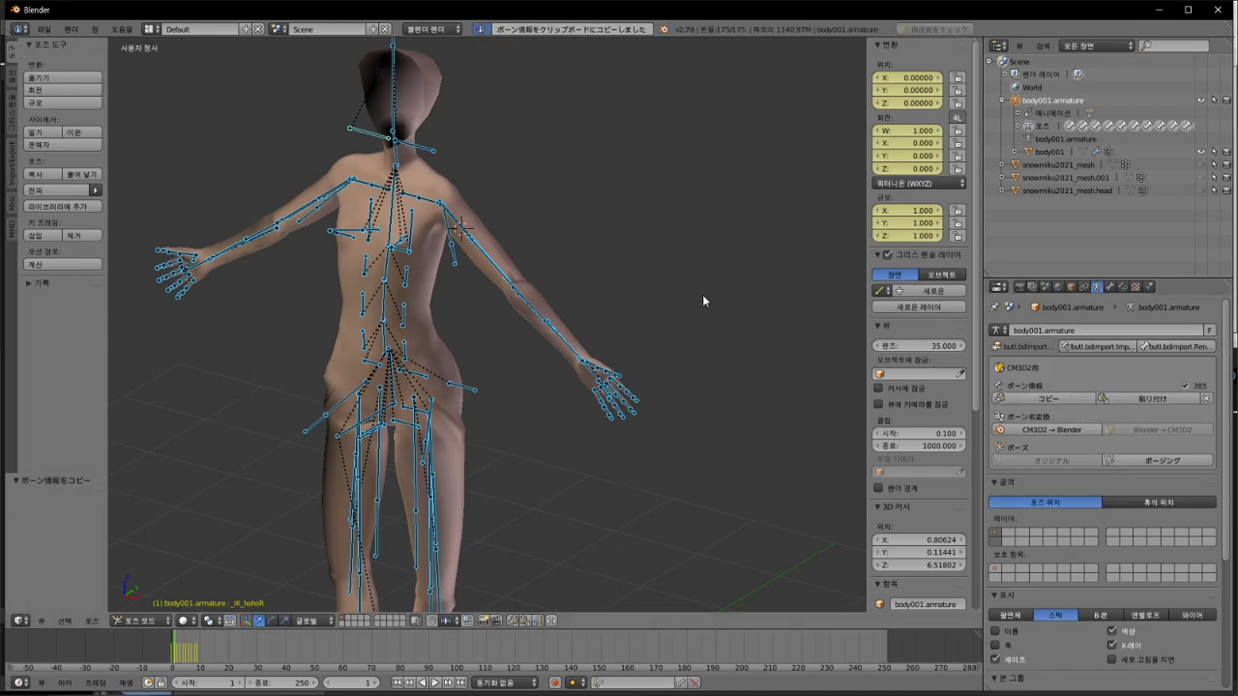
pyautogui.rightClick(448, 184)
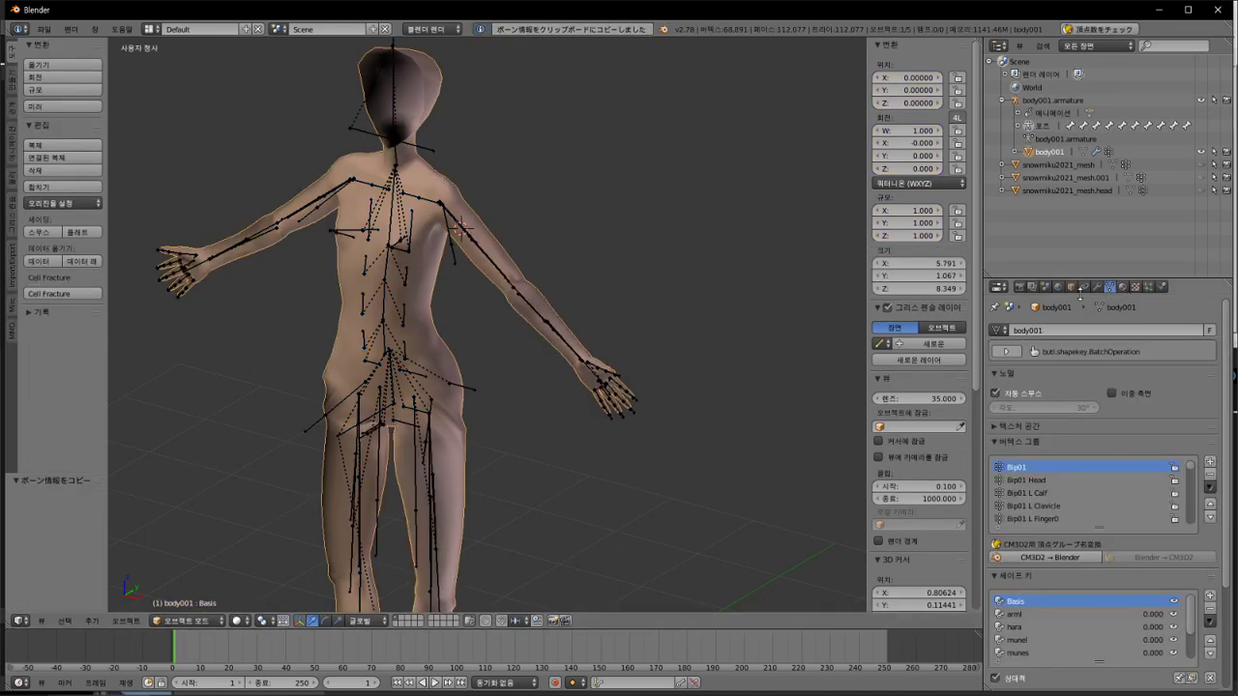
pyautogui.click(1070, 289)
pyautogui.click(1155, 376)
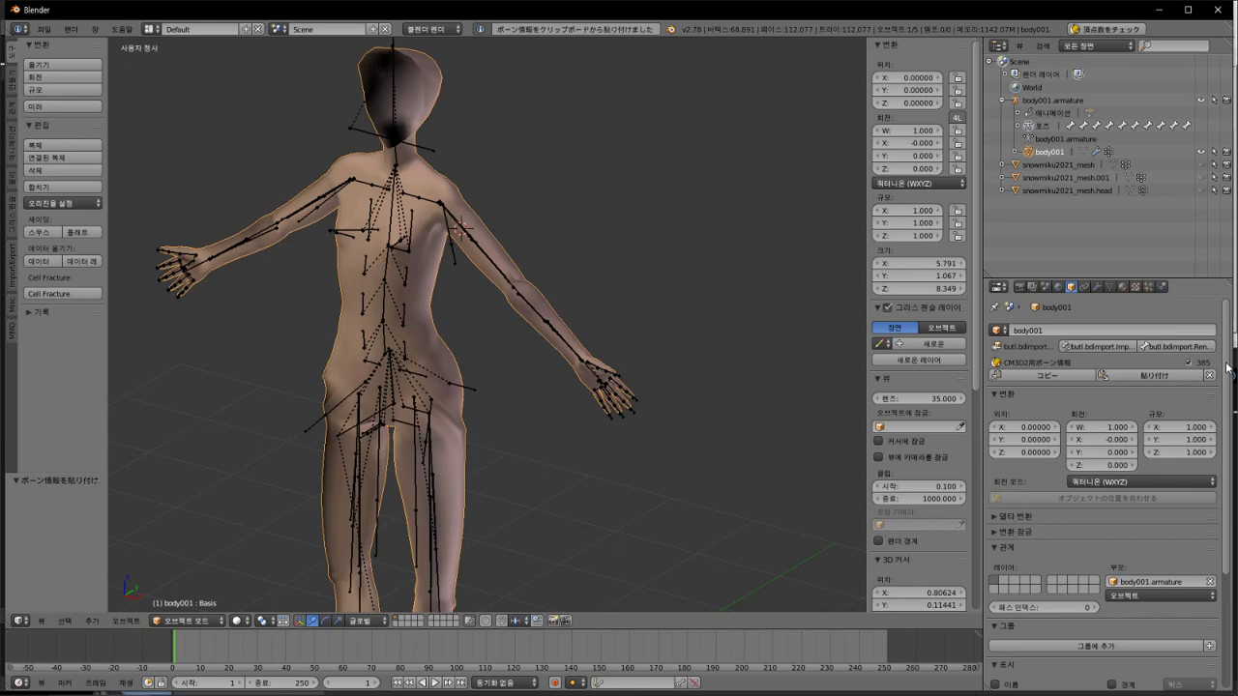
# Step: Export the body001 mesh as a CM3D2 model, overwriting body001_moding.model
pyautogui.click(44, 29)
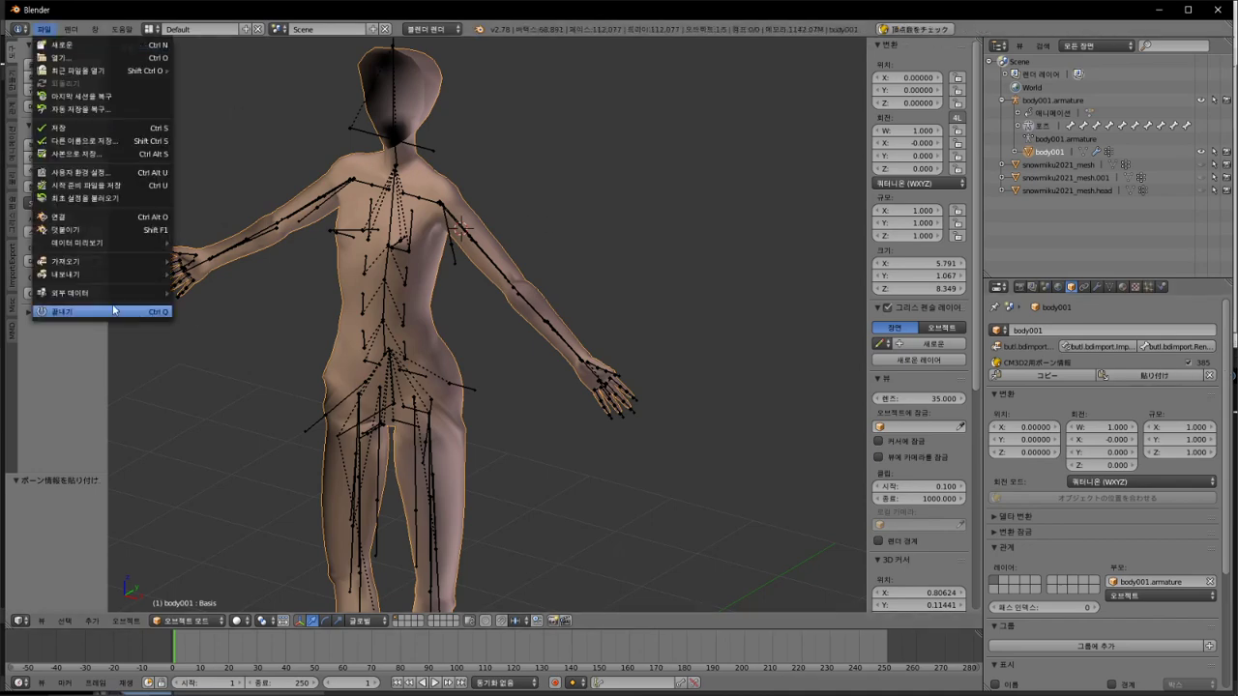
pyautogui.moveTo(107, 281)
pyautogui.click(228, 389)
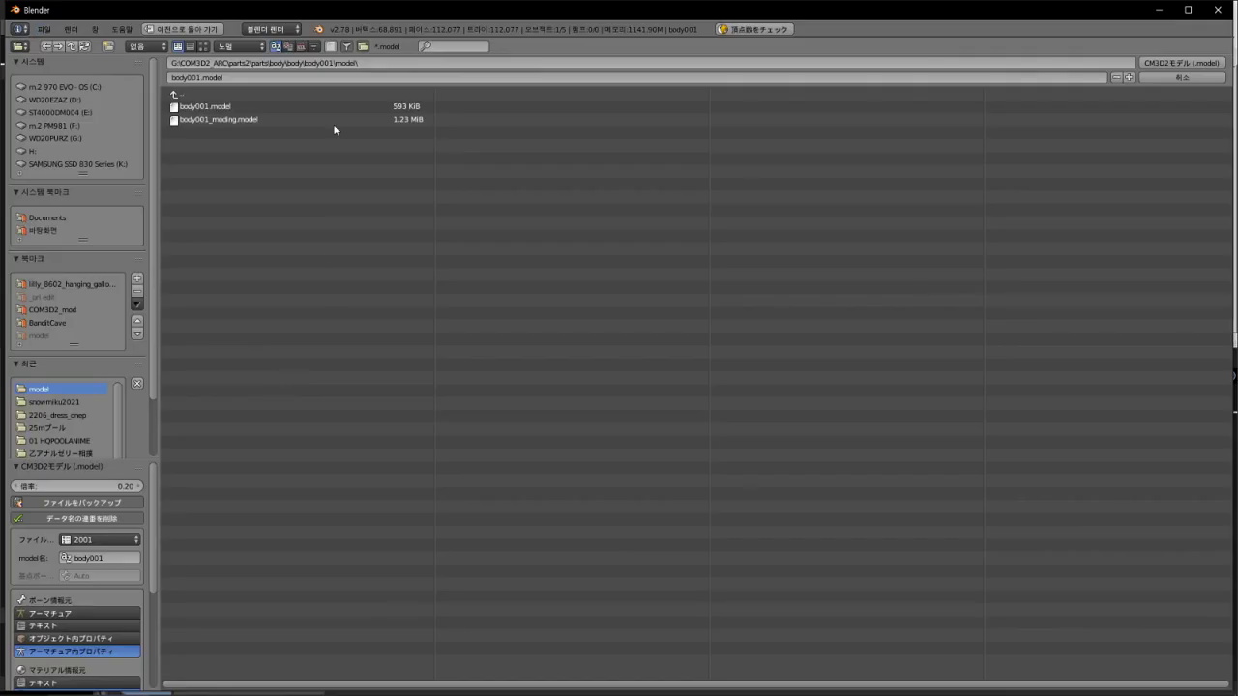
pyautogui.click(233, 119)
pyautogui.doubleClick(218, 119)
# Step: Import the re-exported body001_moding.model to check its pose, and delete the imported copy
pyautogui.click(44, 29)
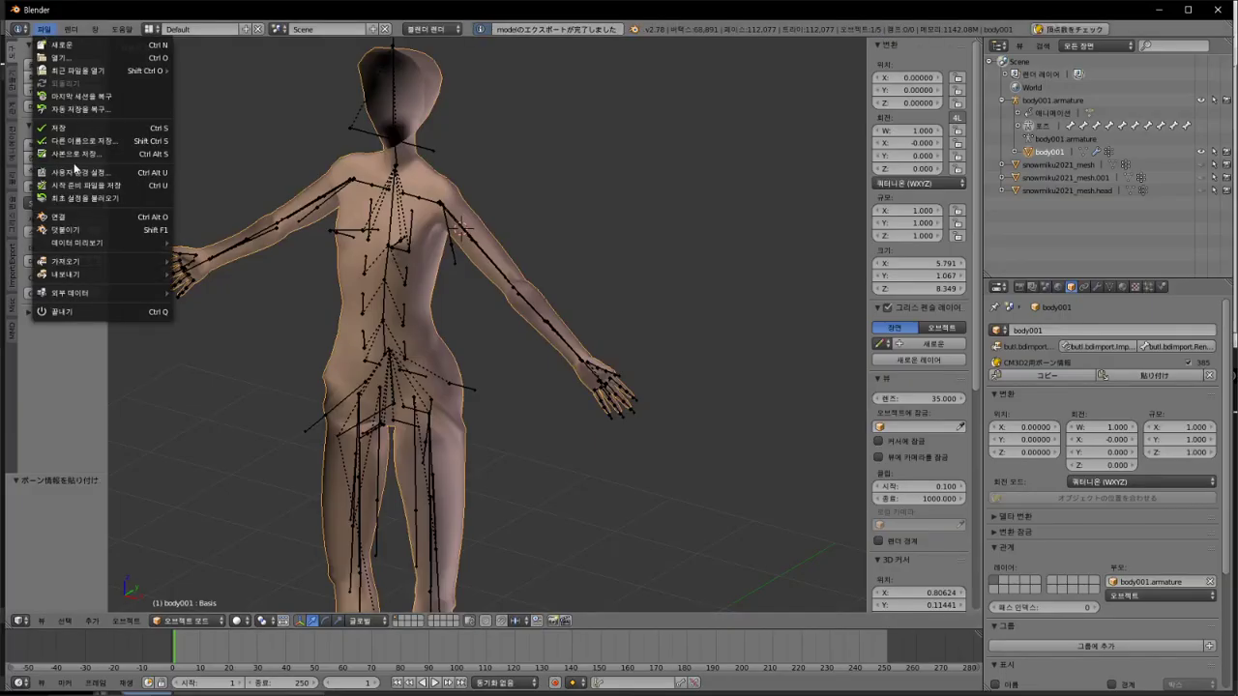
pyautogui.moveTo(97, 261)
pyautogui.click(263, 393)
pyautogui.click(240, 121)
pyautogui.press('Return')
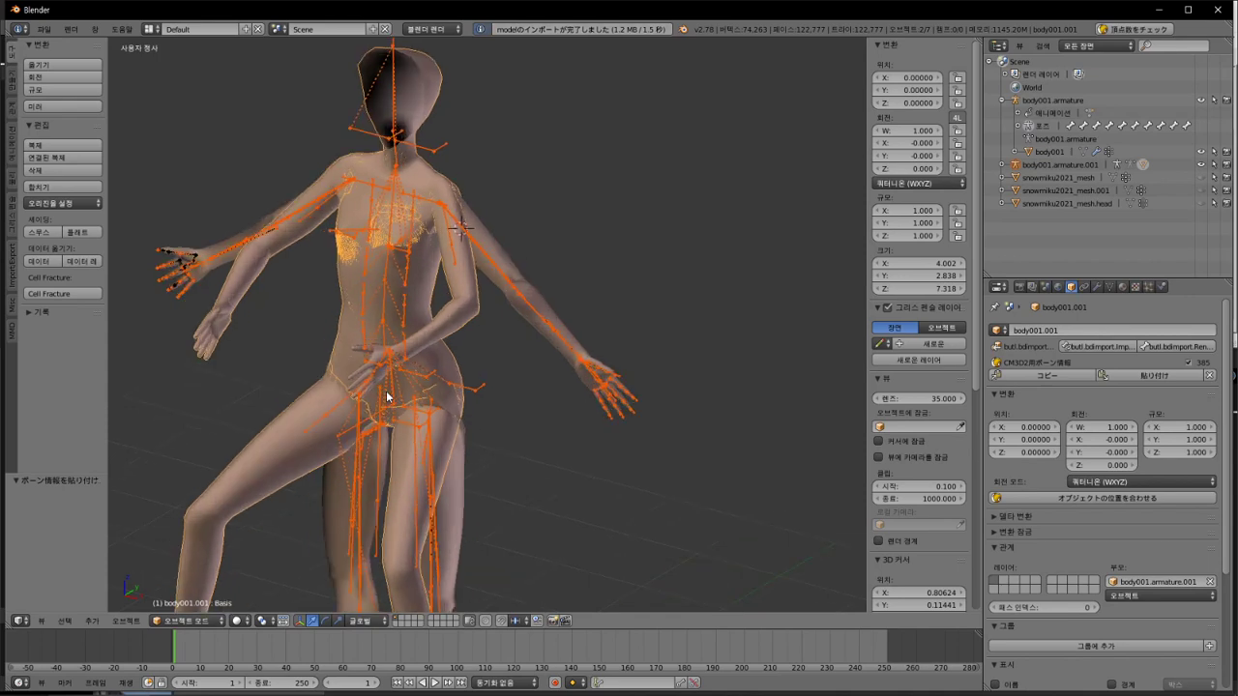
pyautogui.press('Delete')
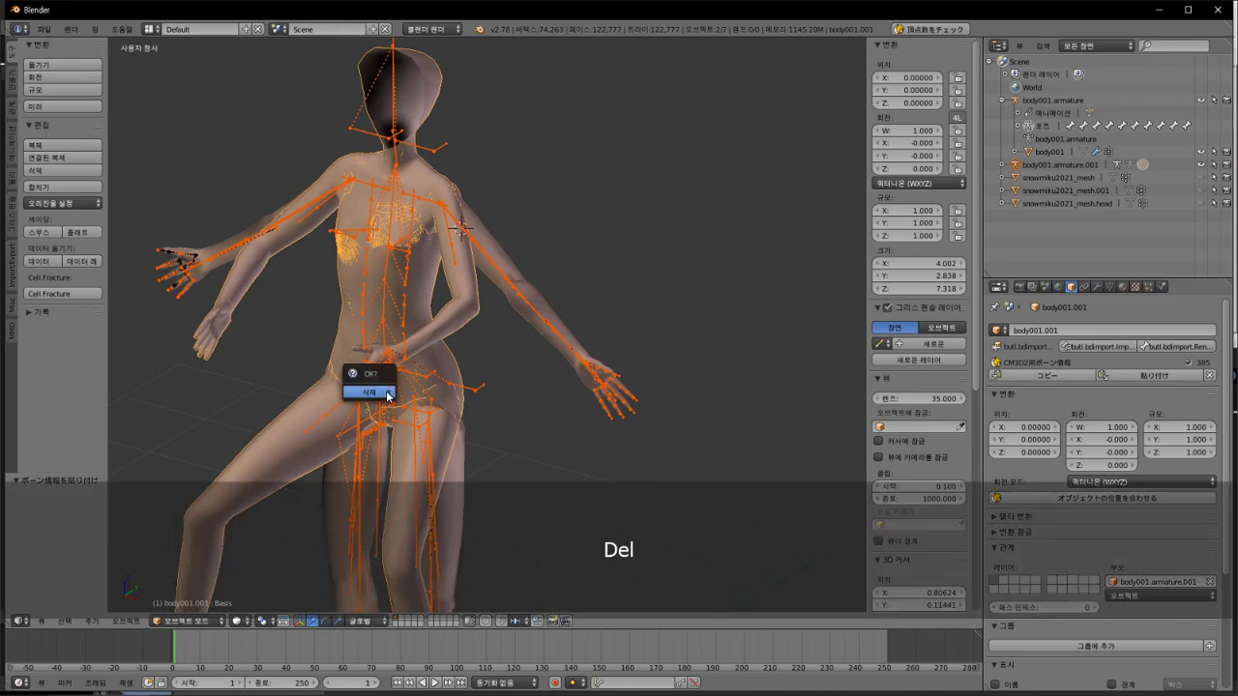
pyautogui.press('Return')
# Step: Reselect all bones of body001.armature, import BoneData again with base bone name body, and copy the armature's bone information
pyautogui.moveTo(404, 376); pyautogui.dragTo(363, 399, button='middle')
pyautogui.scroll(3, 363, 399)
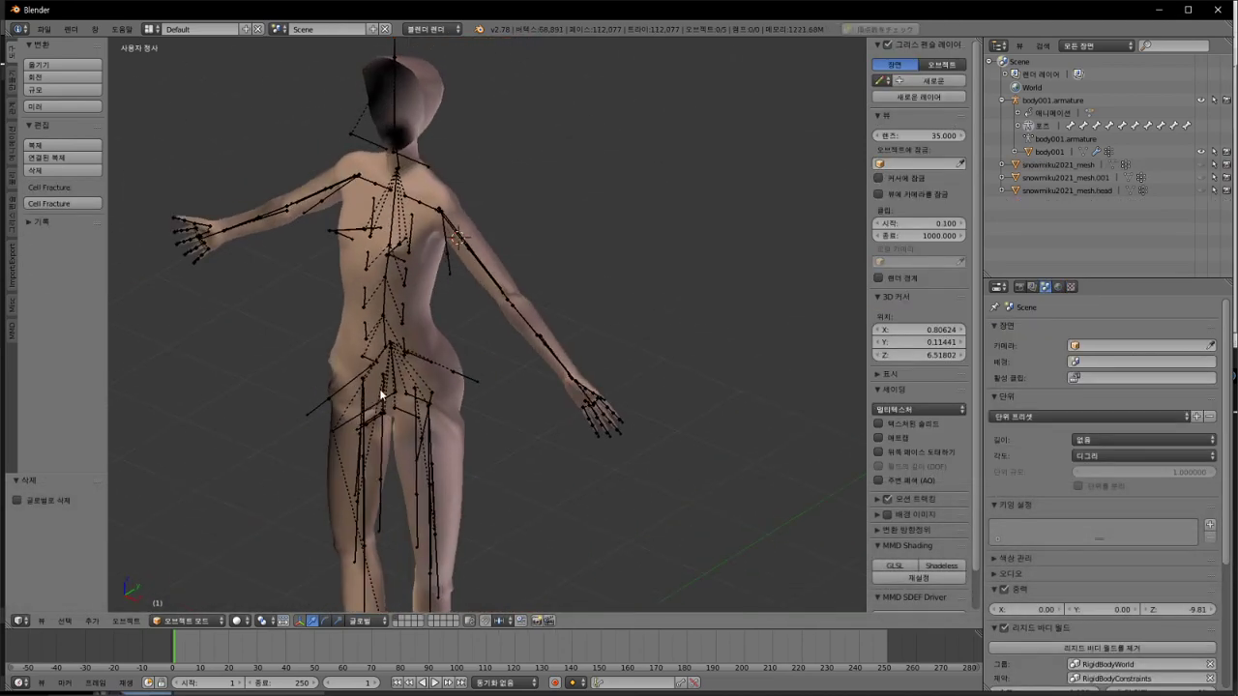
pyautogui.rightClick(383, 154)
pyautogui.hotkey('ctrl', 'Tab')
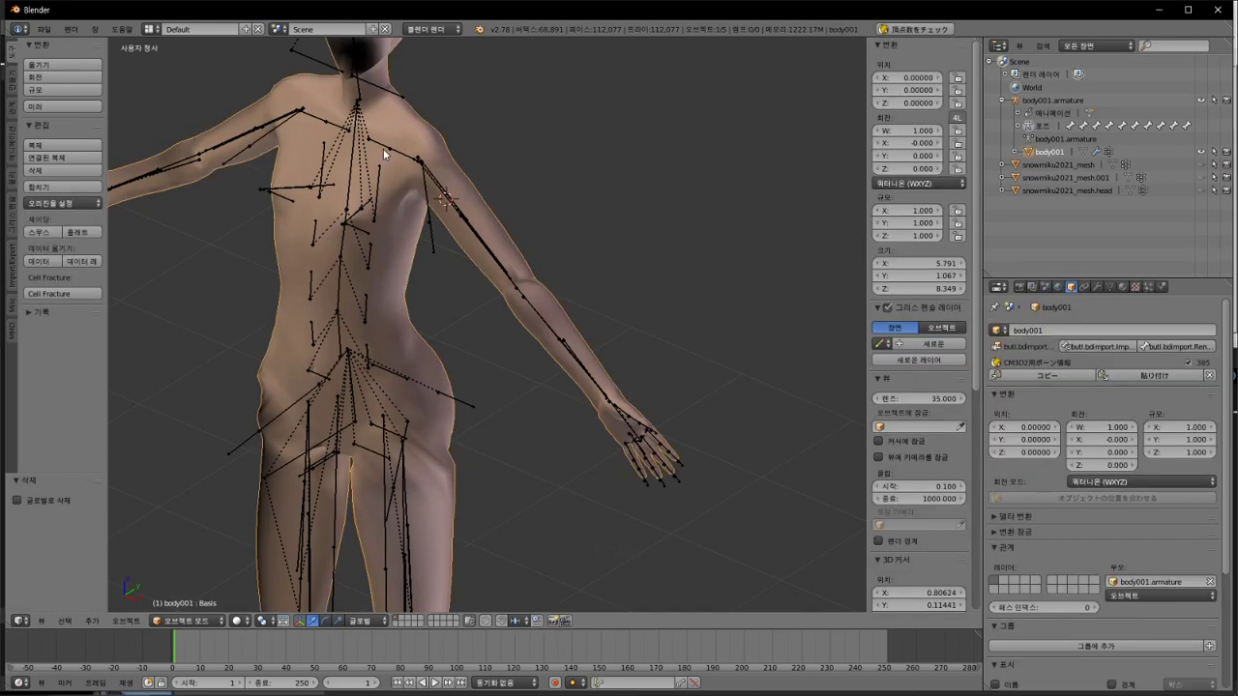
pyautogui.press('a')
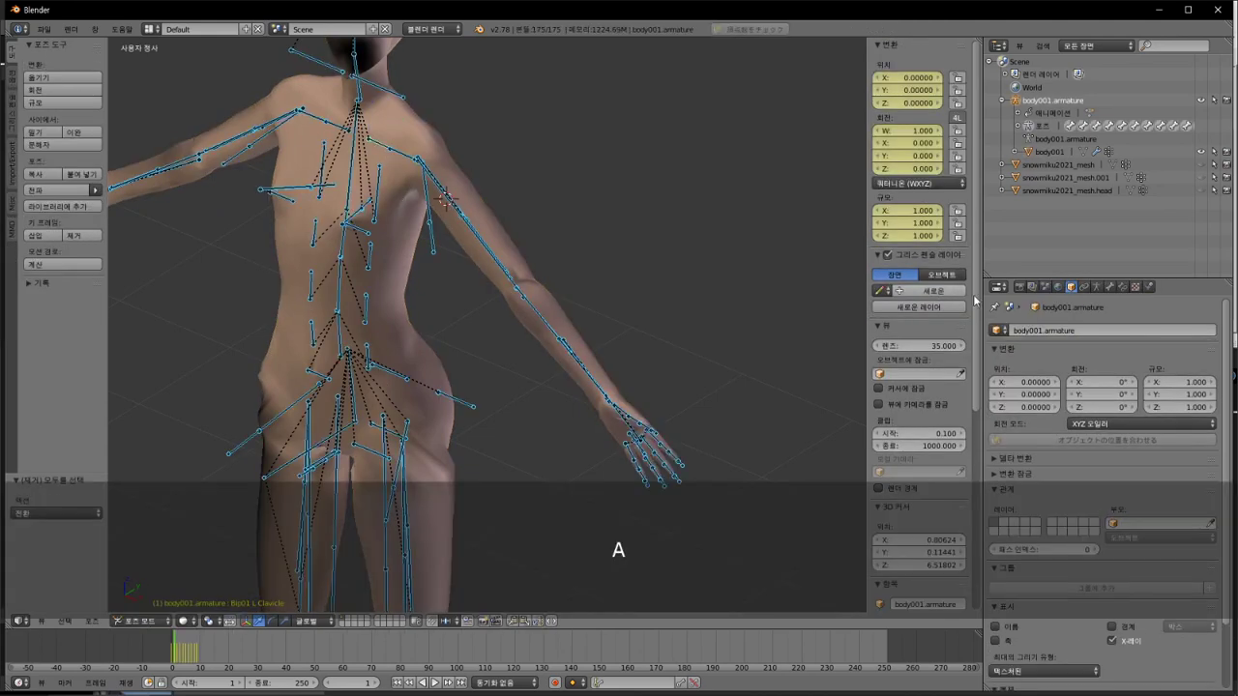
pyautogui.click(1096, 286)
pyautogui.click(1101, 346)
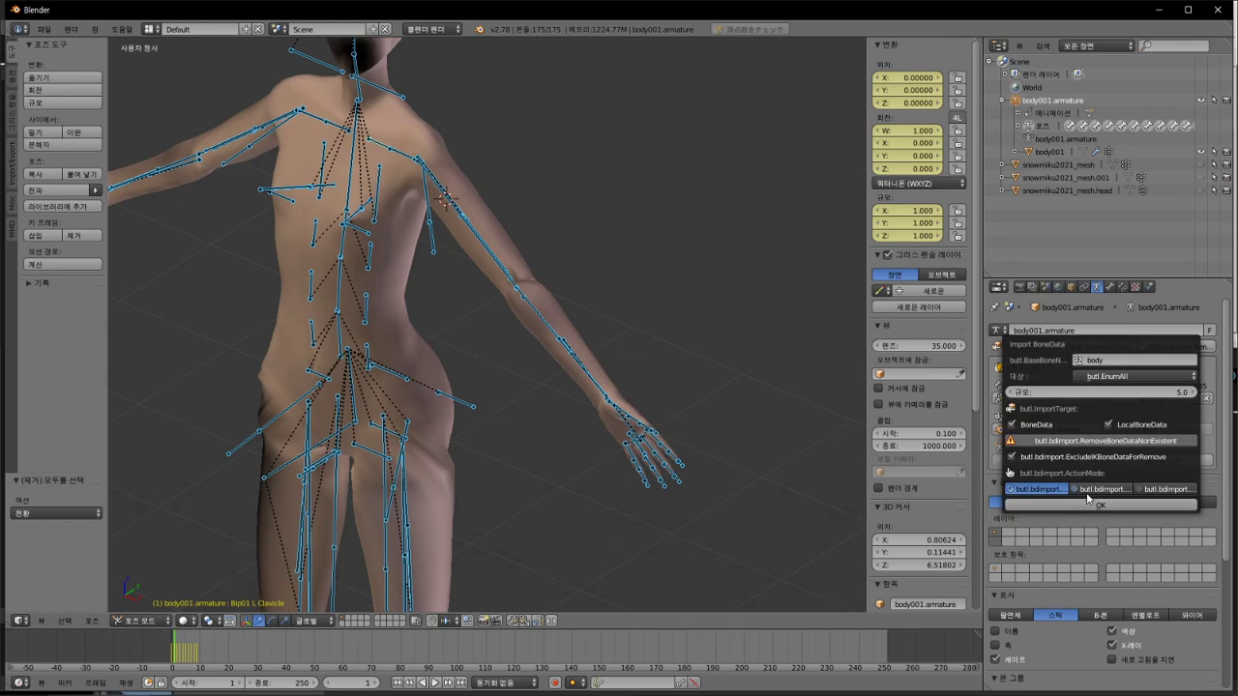
pyautogui.click(1077, 506)
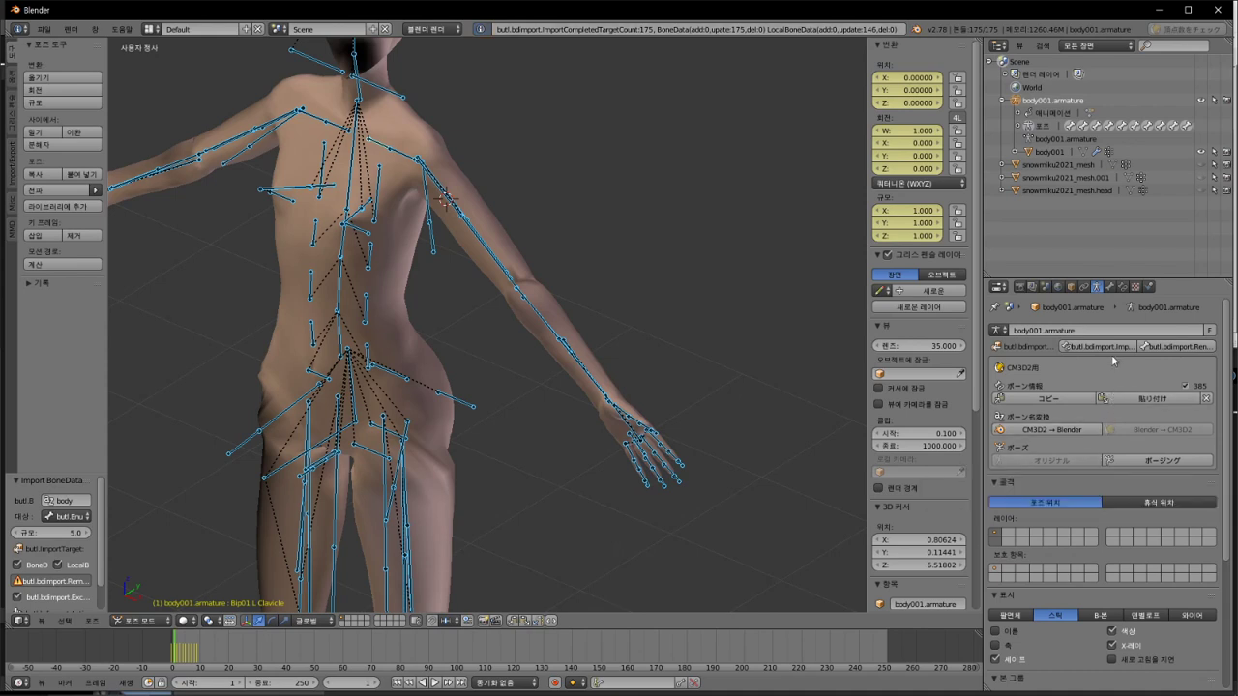
pyautogui.click(1089, 403)
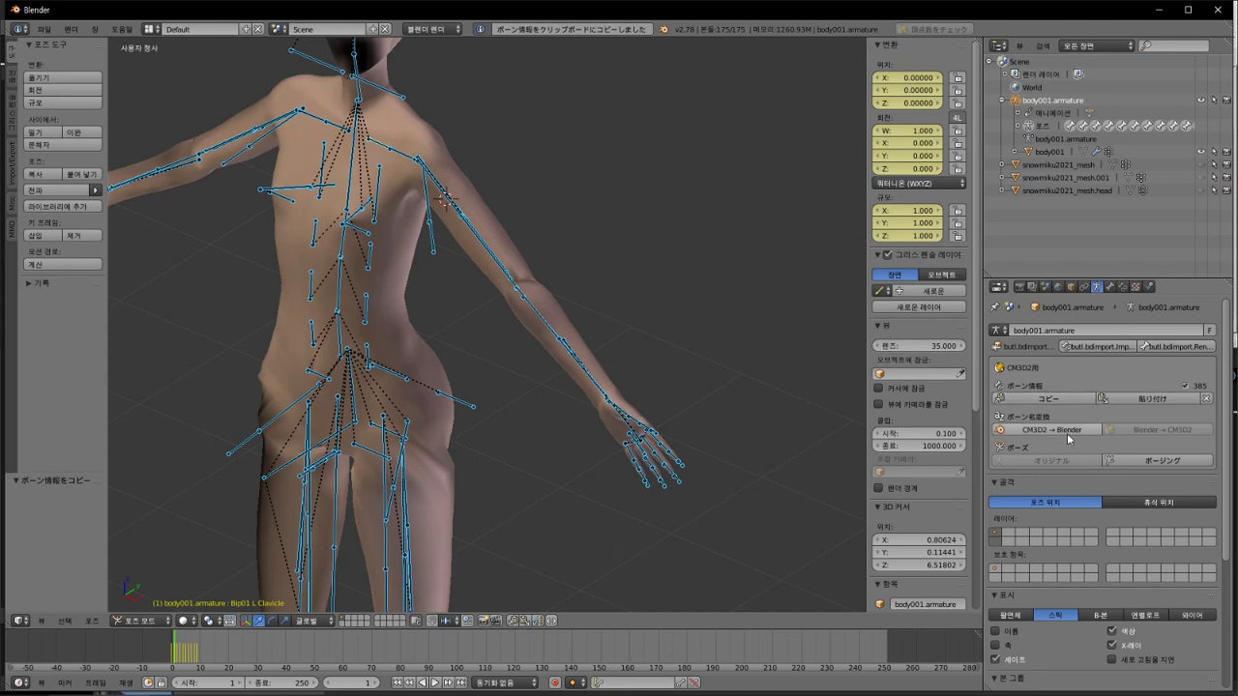
# Step: Convert the armature's bone names from CM3D2 to Blender naming, and import BoneData for the converted bones
pyautogui.click(1071, 433)
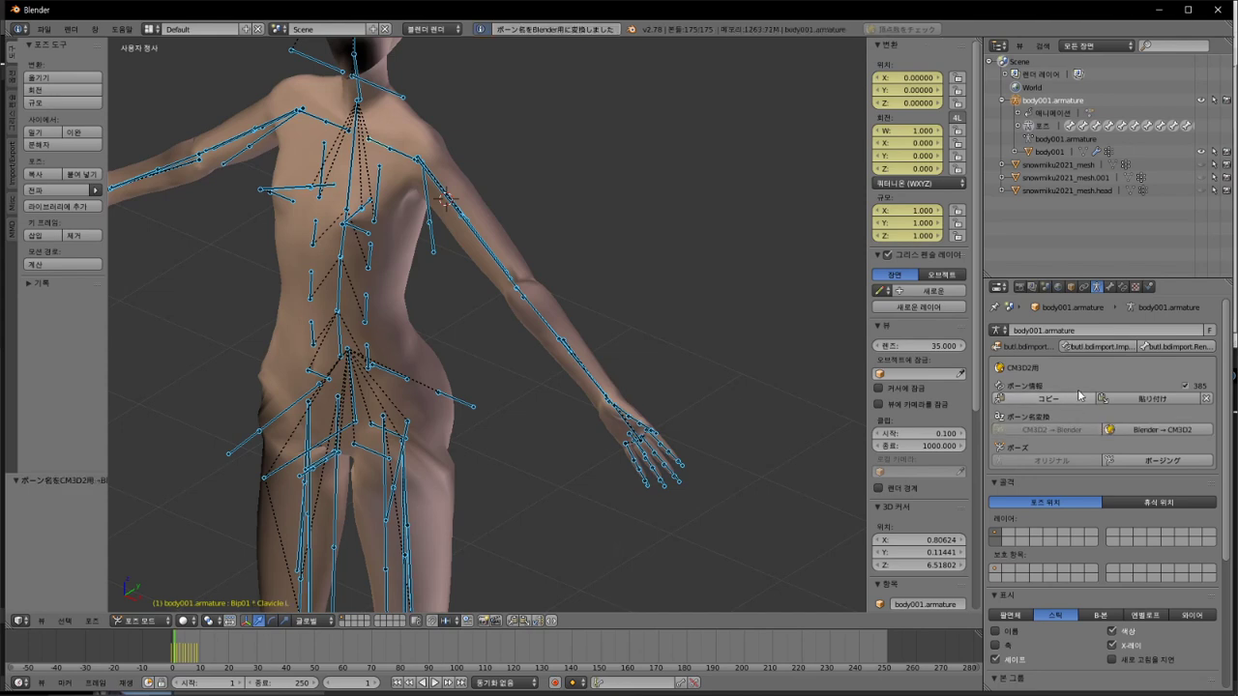
pyautogui.click(1093, 347)
pyautogui.click(1043, 505)
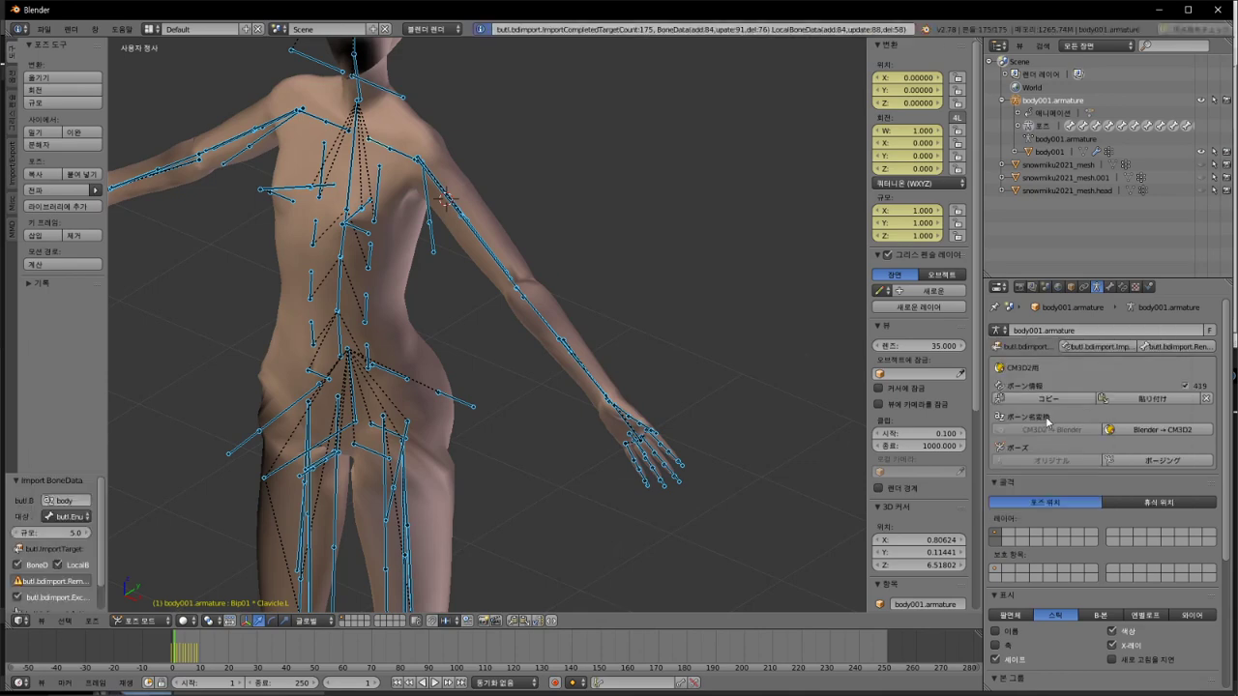
# Step: Copy the armature's CM3D2 bone data and paste it into the body001 mesh's bone data
pyautogui.rightClick(491, 166)
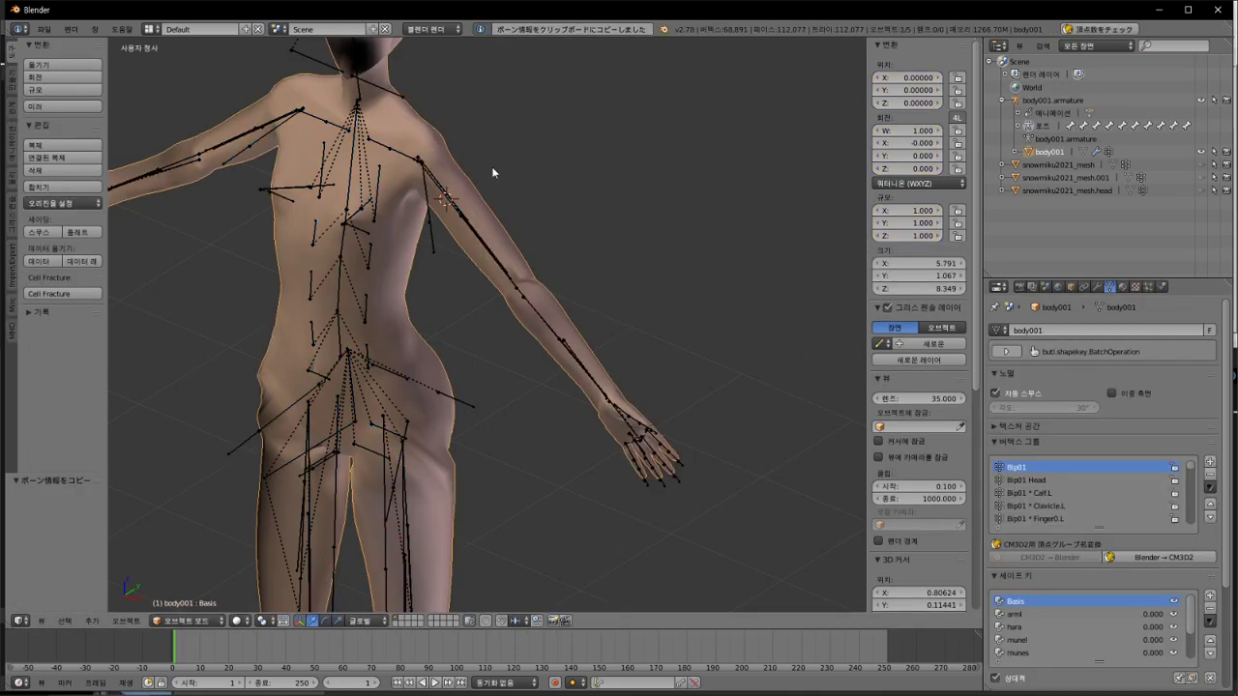
pyautogui.click(1072, 287)
pyautogui.click(1119, 376)
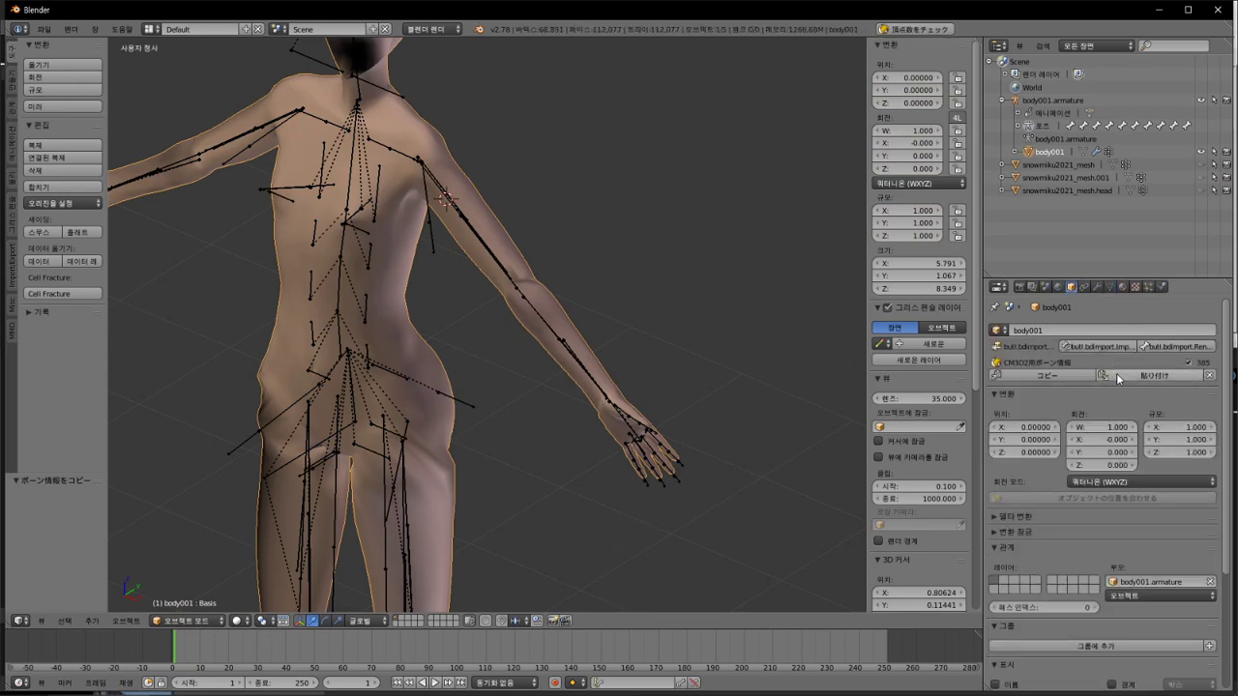
# Step: Try to export the body001 mesh as a CM3D2 model, overwriting body001_moding.model
pyautogui.click(45, 29)
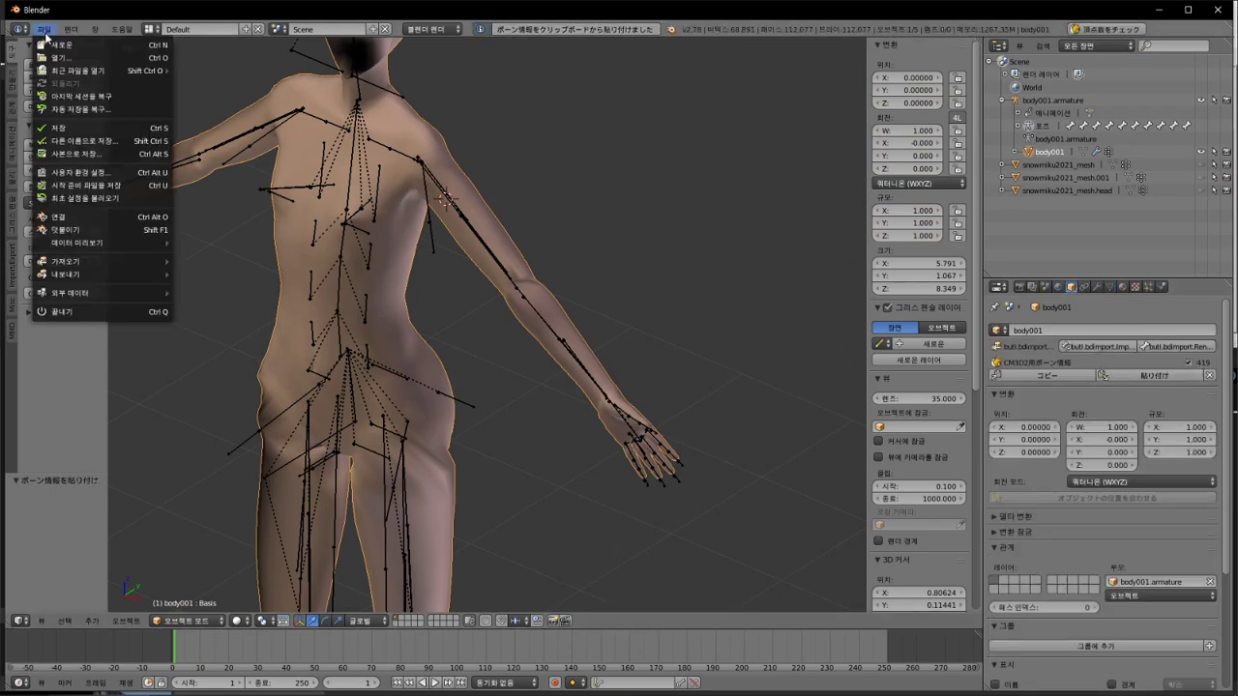
pyautogui.moveTo(85, 280)
pyautogui.click(258, 391)
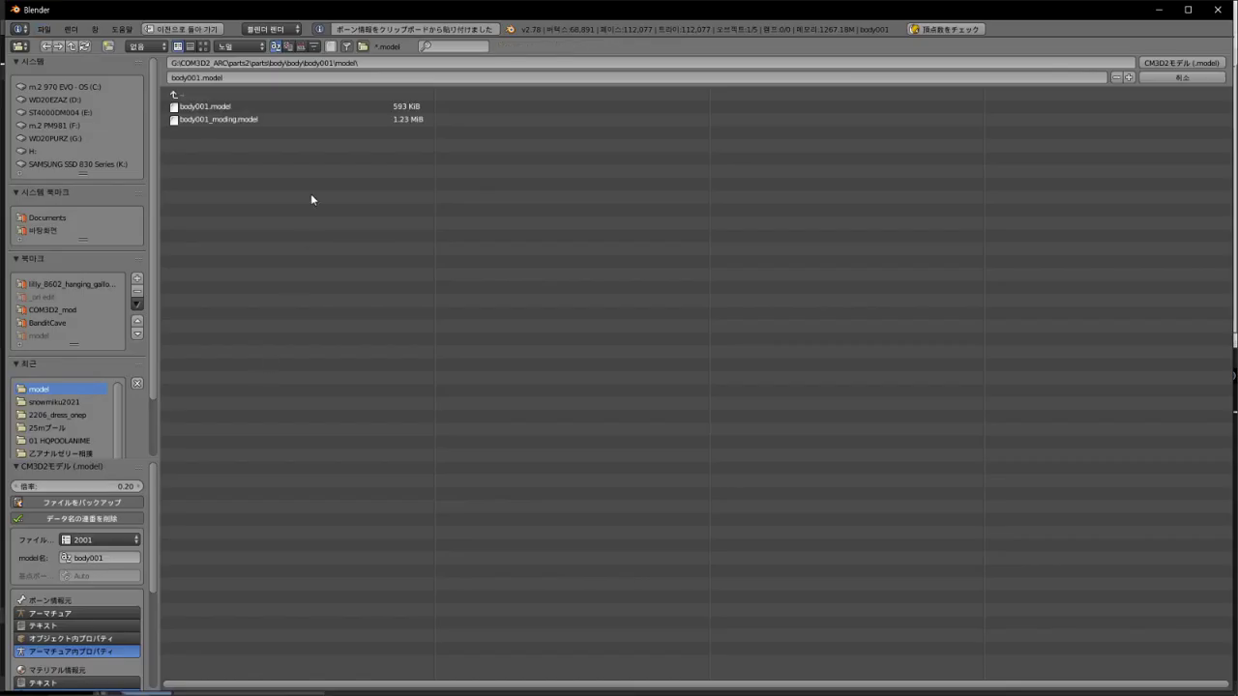
pyautogui.doubleClick(273, 120)
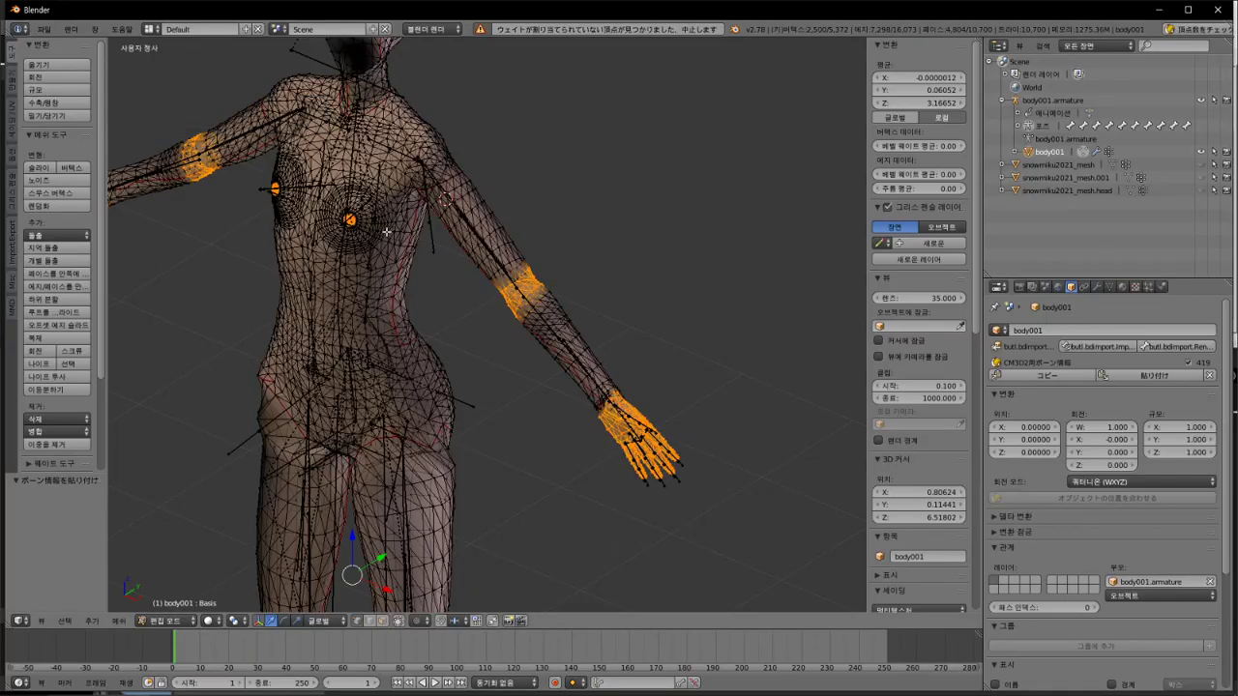
# Step: Convert the body001 mesh's vertex group names from Blender to CM3D2 naming
pyautogui.click(1118, 397)
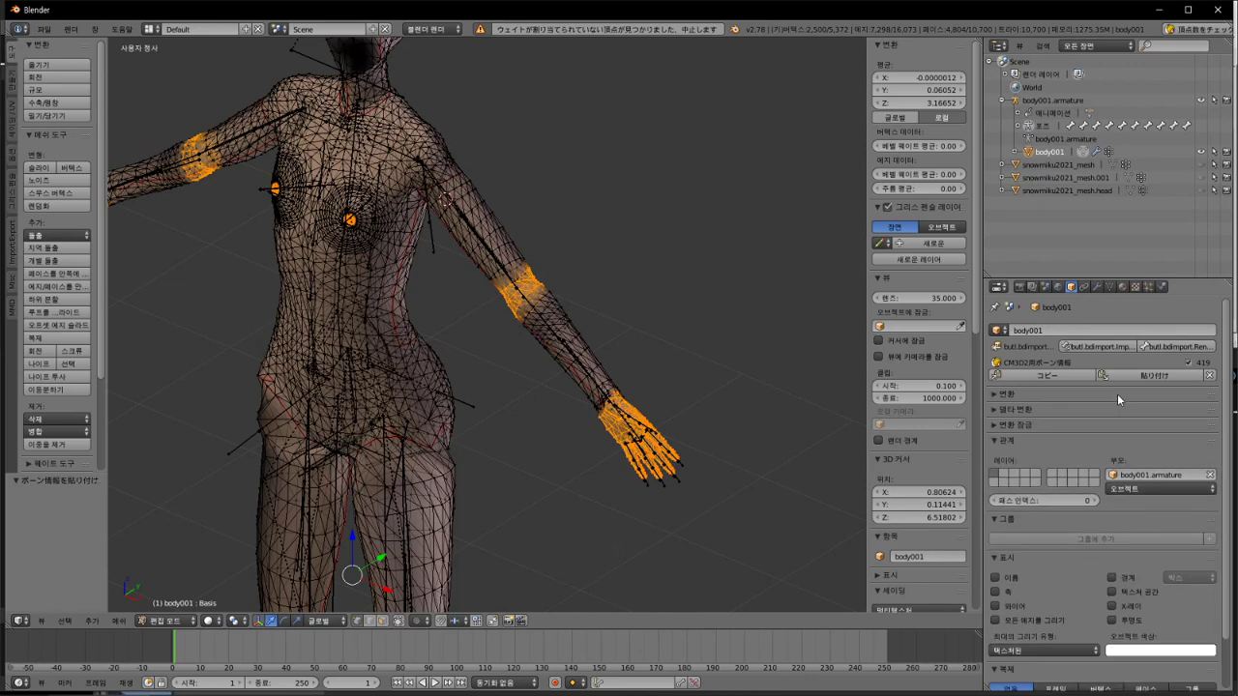
pyautogui.click(1097, 290)
pyautogui.click(1111, 289)
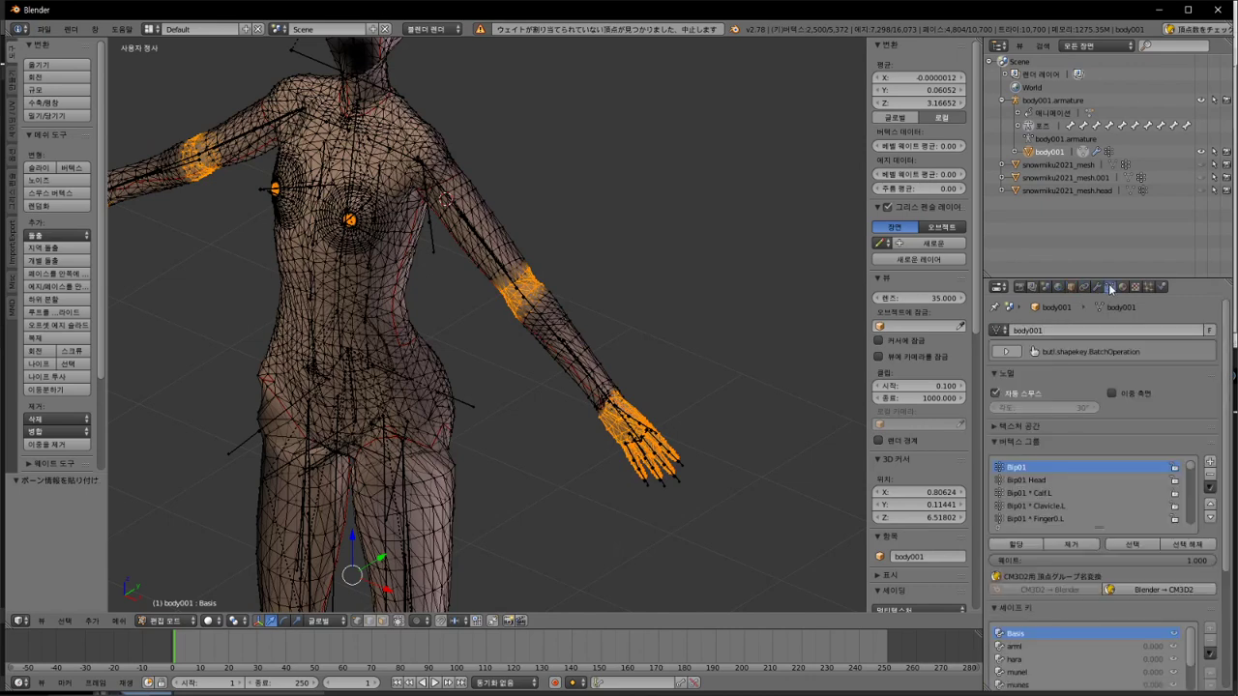
pyautogui.click(1146, 591)
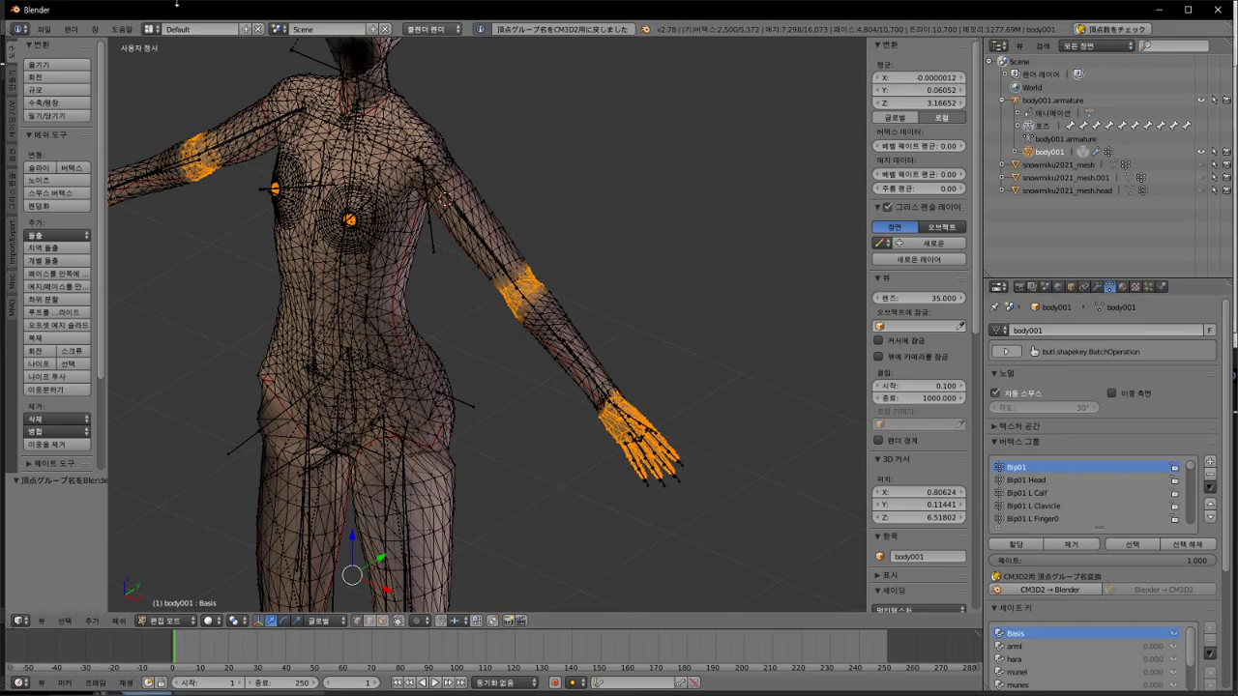
# Step: Select all vertices of the body mesh and try exporting it again over body001_moding.model
pyautogui.click(43, 29)
pyautogui.click(671, 203)
pyautogui.press('a')
pyautogui.press('a')
pyautogui.click(18, 29)
pyautogui.click(43, 29)
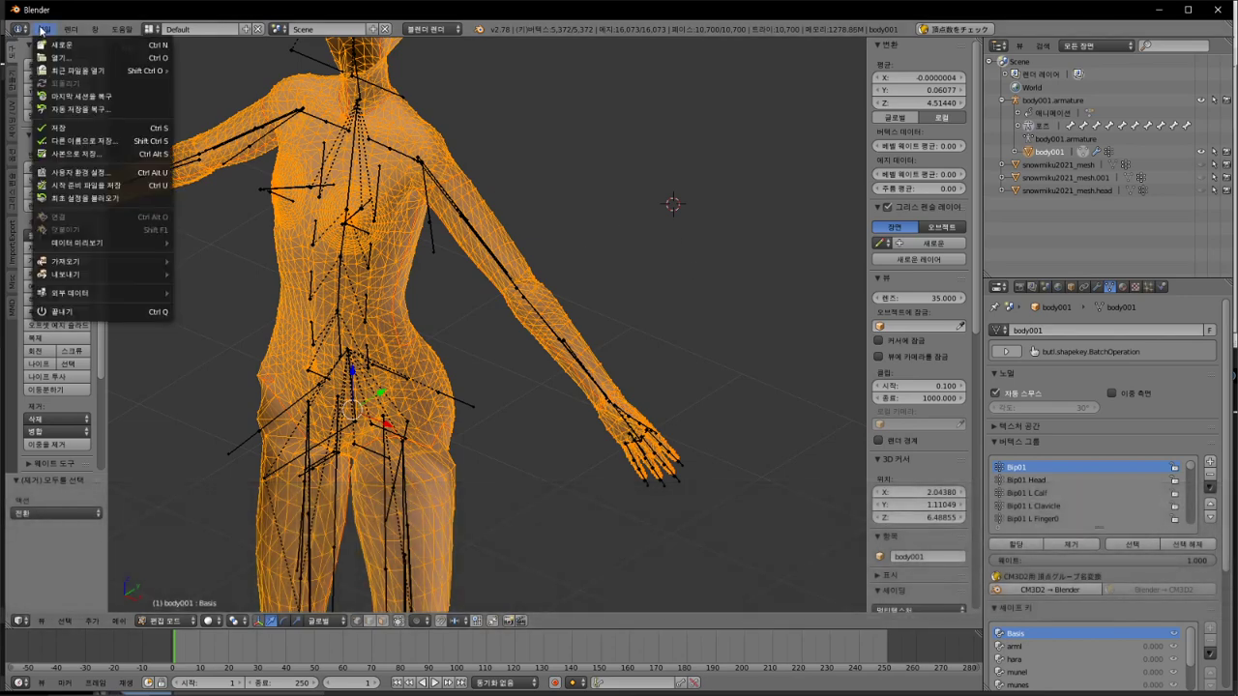
pyautogui.moveTo(107, 275)
pyautogui.click(273, 391)
pyautogui.doubleClick(274, 118)
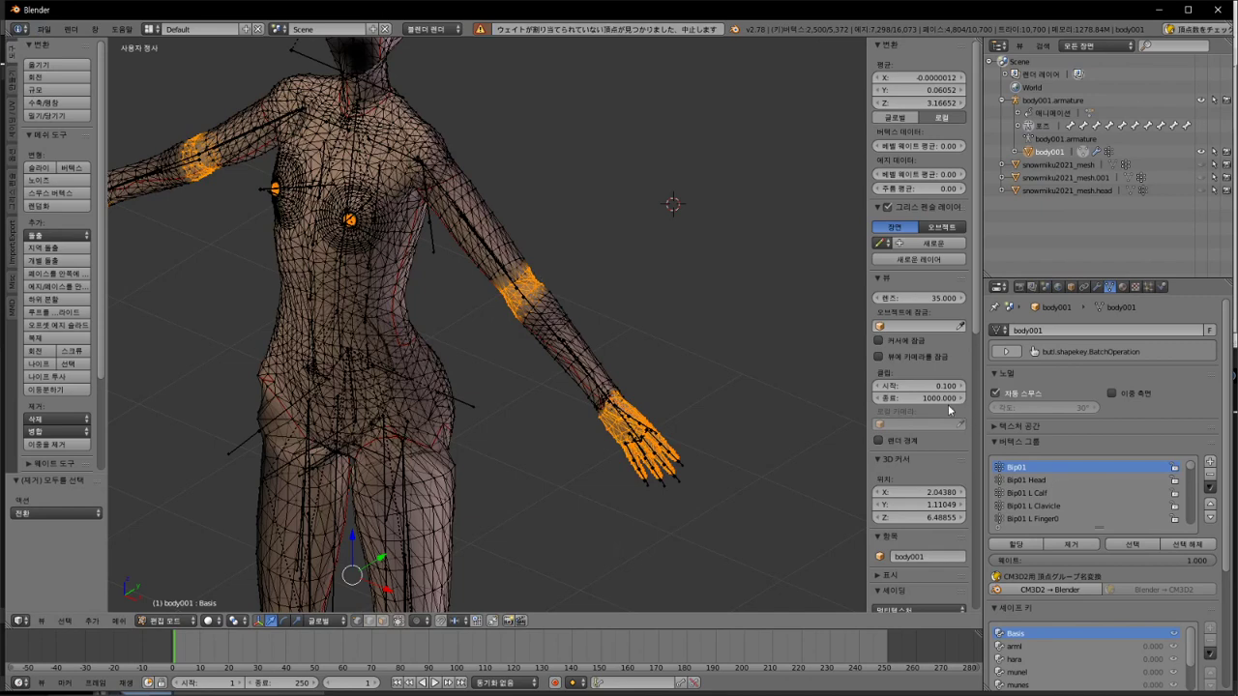
# Step: Paste the bone data into body001 once more and run the BoneData import with base bone "body" and scale 5.0
pyautogui.scroll(-6, 1124, 503)
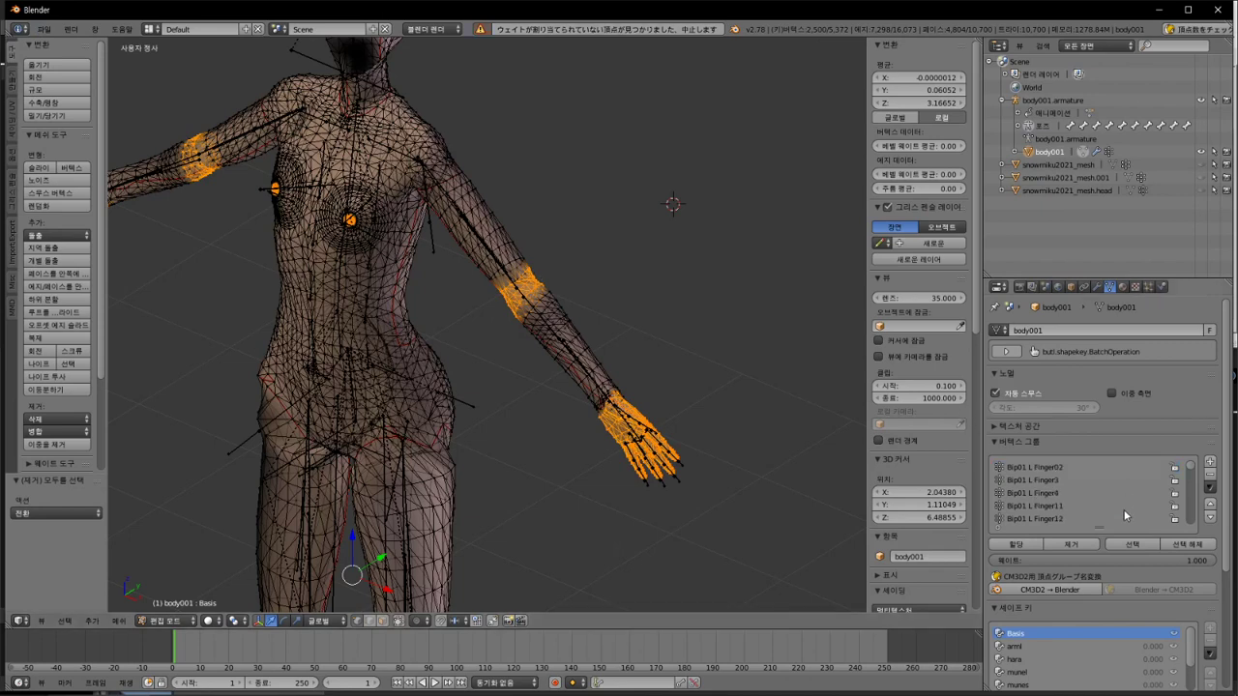
pyautogui.scroll(6, 1125, 494)
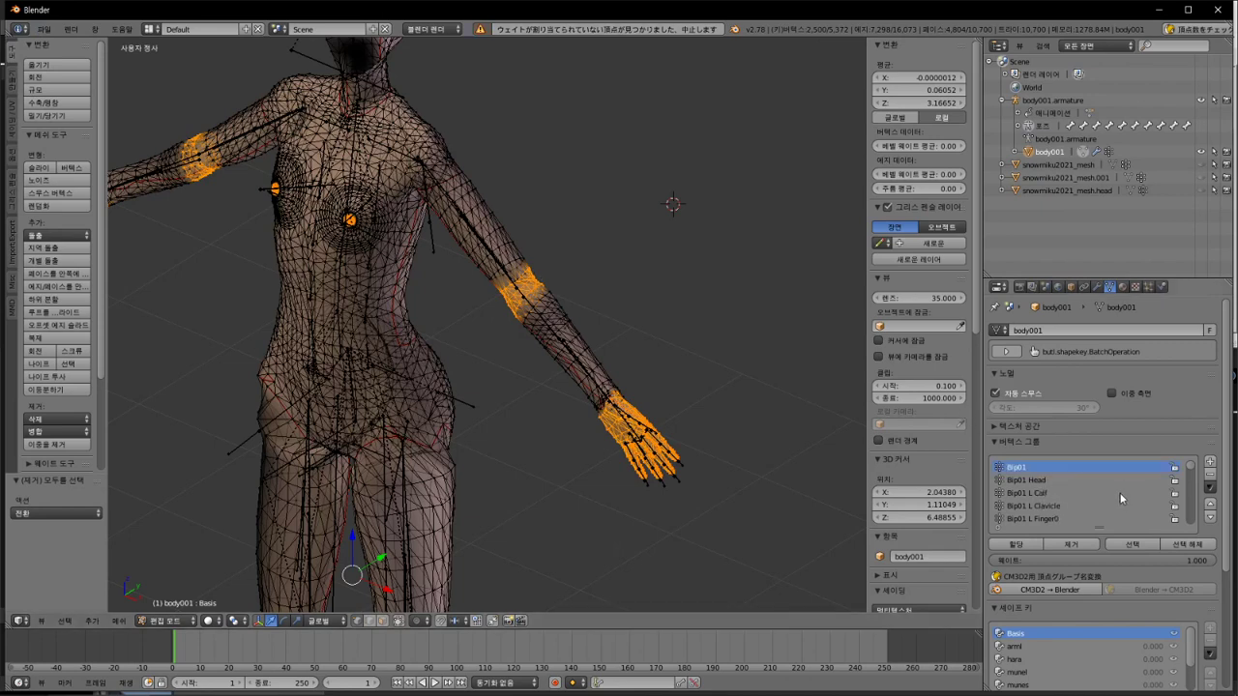
pyautogui.click(1072, 288)
pyautogui.click(1165, 378)
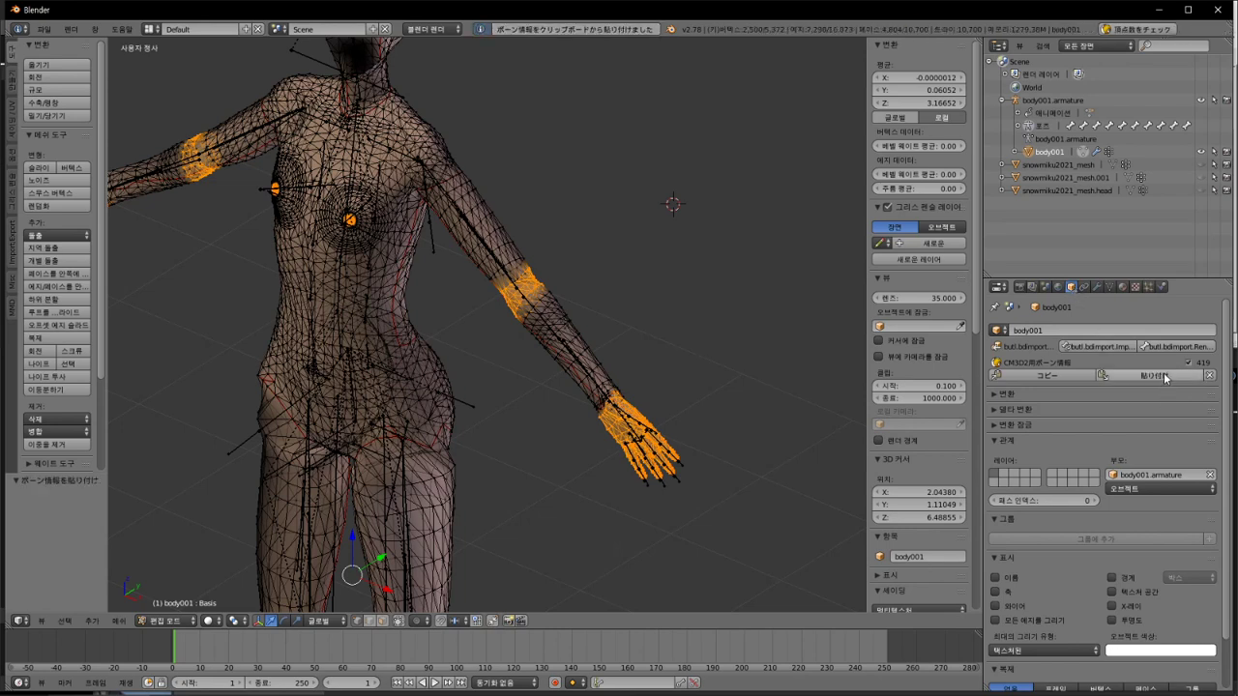
pyautogui.click(1165, 378)
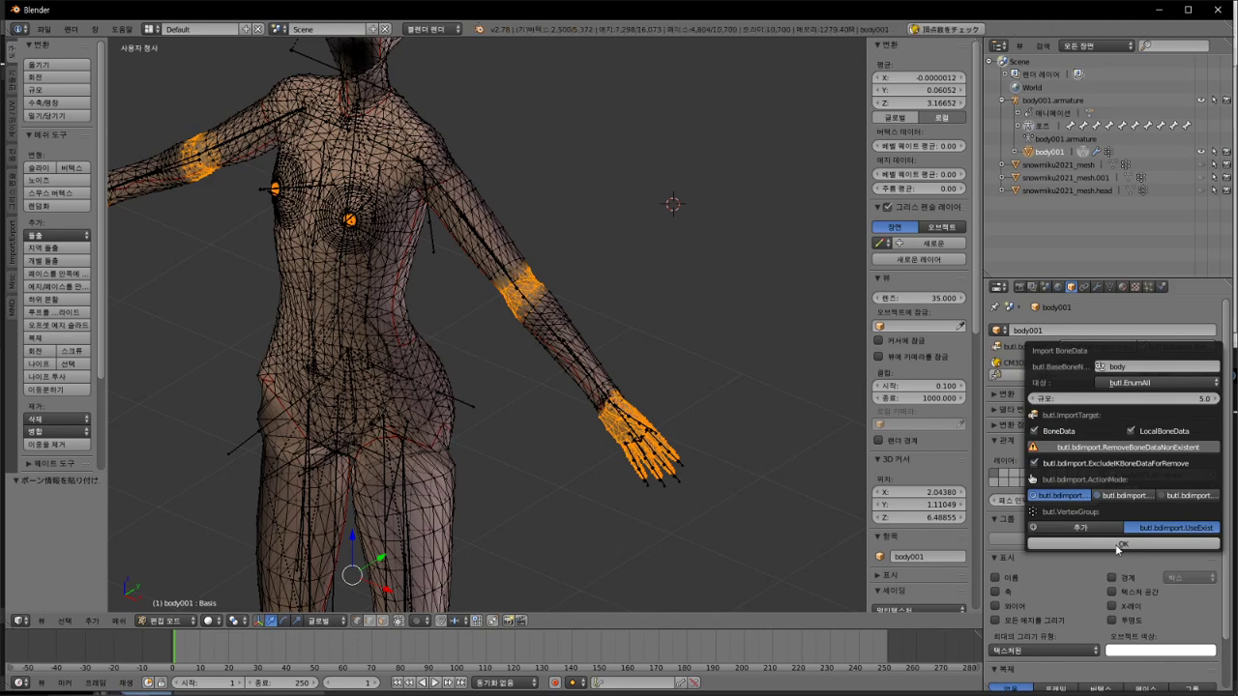
pyautogui.click(1121, 545)
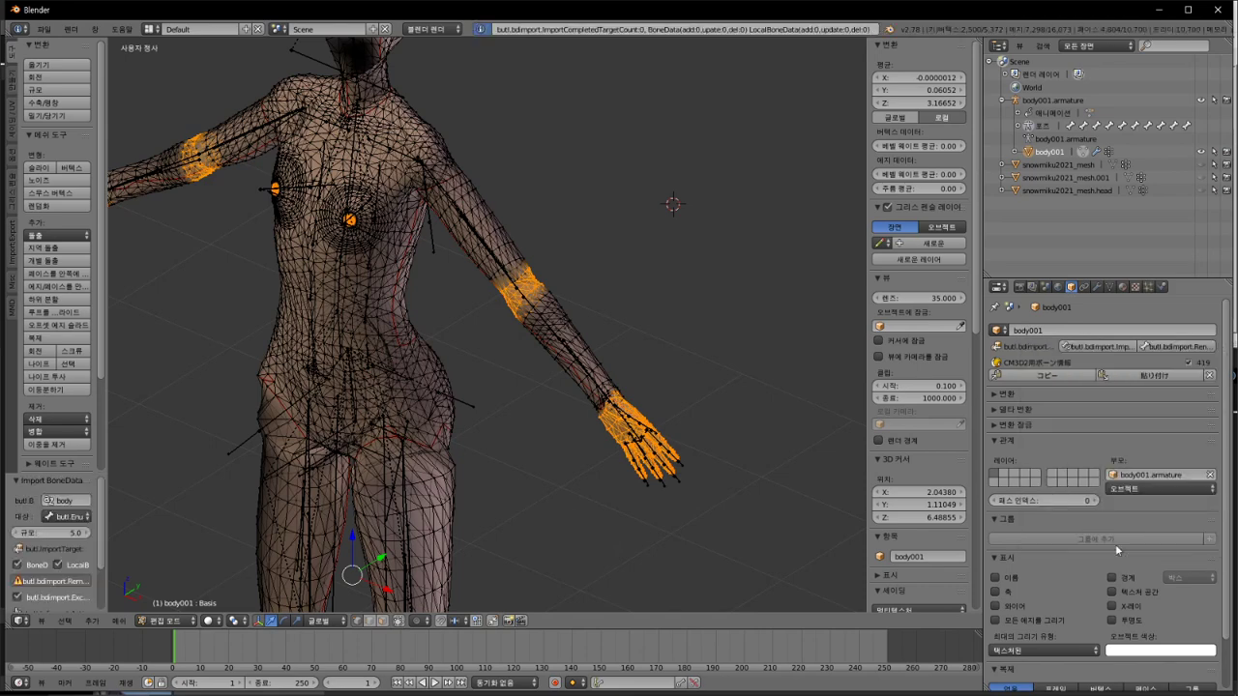
# Step: Select every vertex of the body001 mesh and rerun the BoneData import with the same settings
pyautogui.press('a')
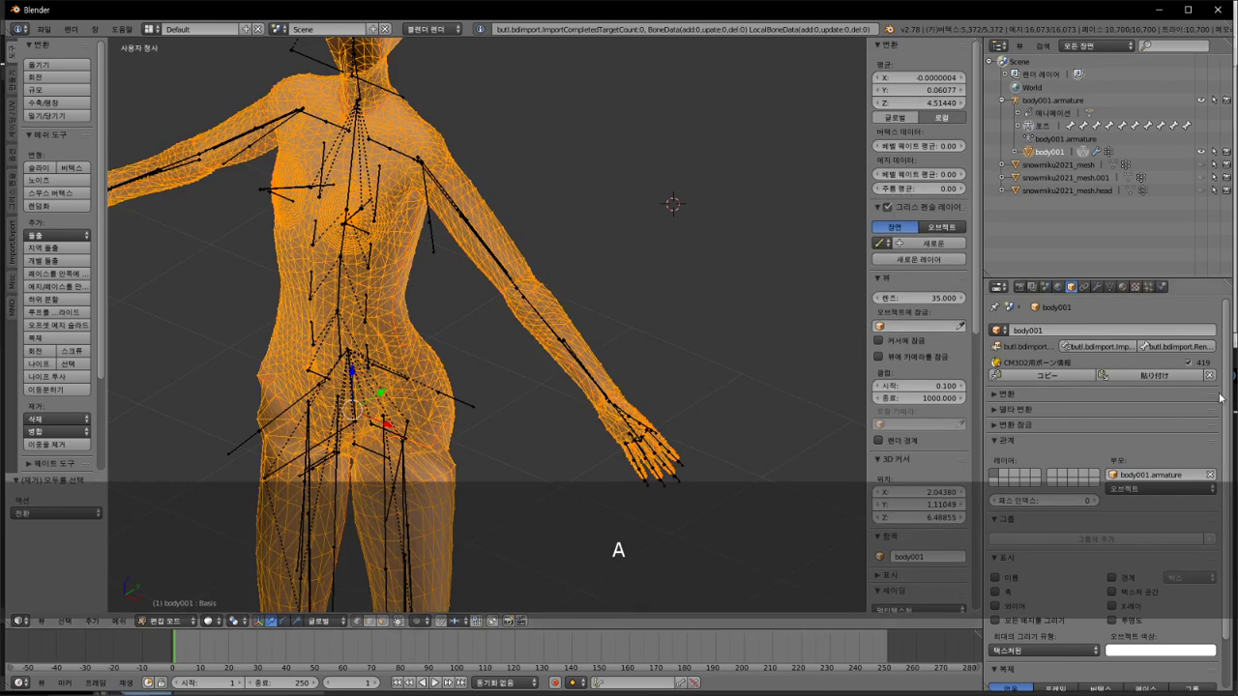
pyautogui.click(1101, 346)
pyautogui.click(1105, 533)
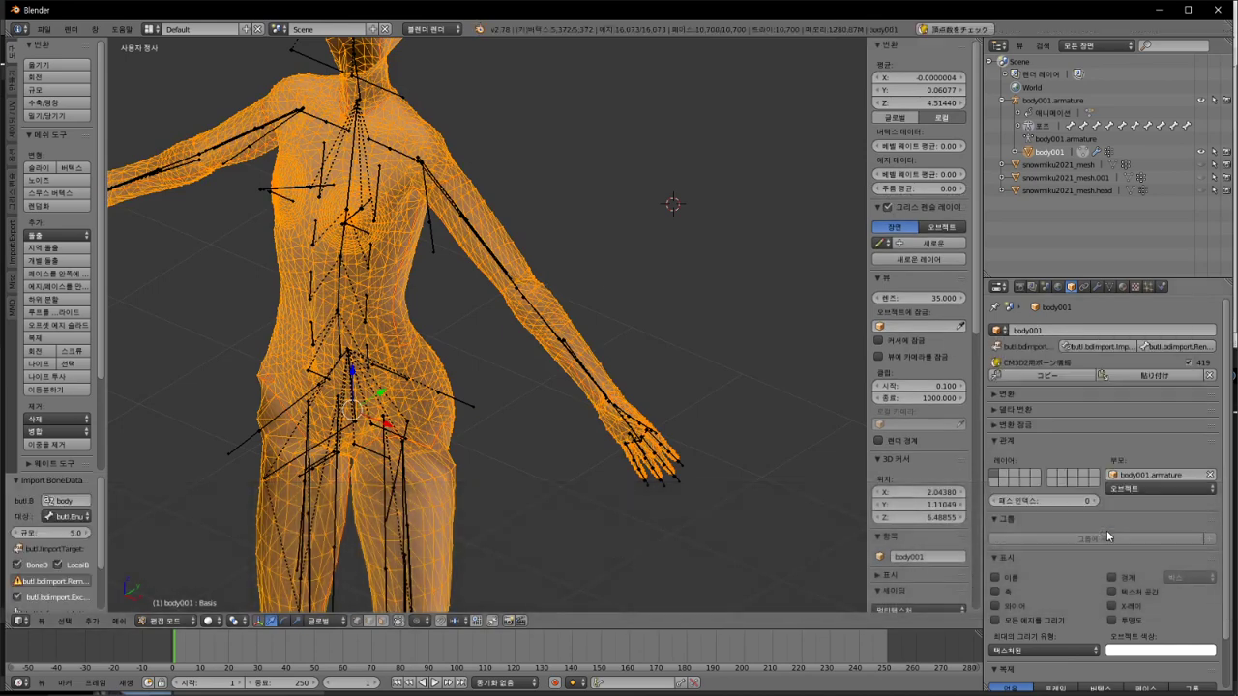
# Step: Retry the CM3D2 model export of body001 to body001_moding.model with the whole mesh selected
pyautogui.click(43, 28)
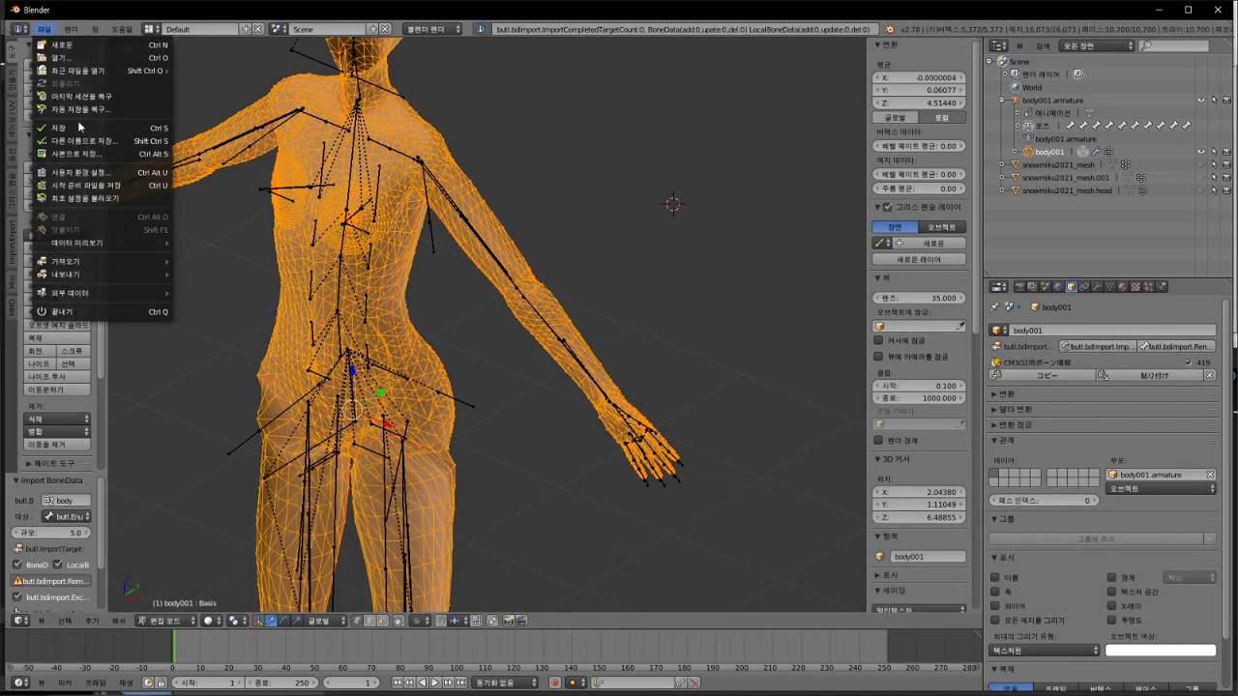
pyautogui.moveTo(107, 277)
pyautogui.click(275, 405)
pyautogui.click(219, 119)
pyautogui.click(1182, 63)
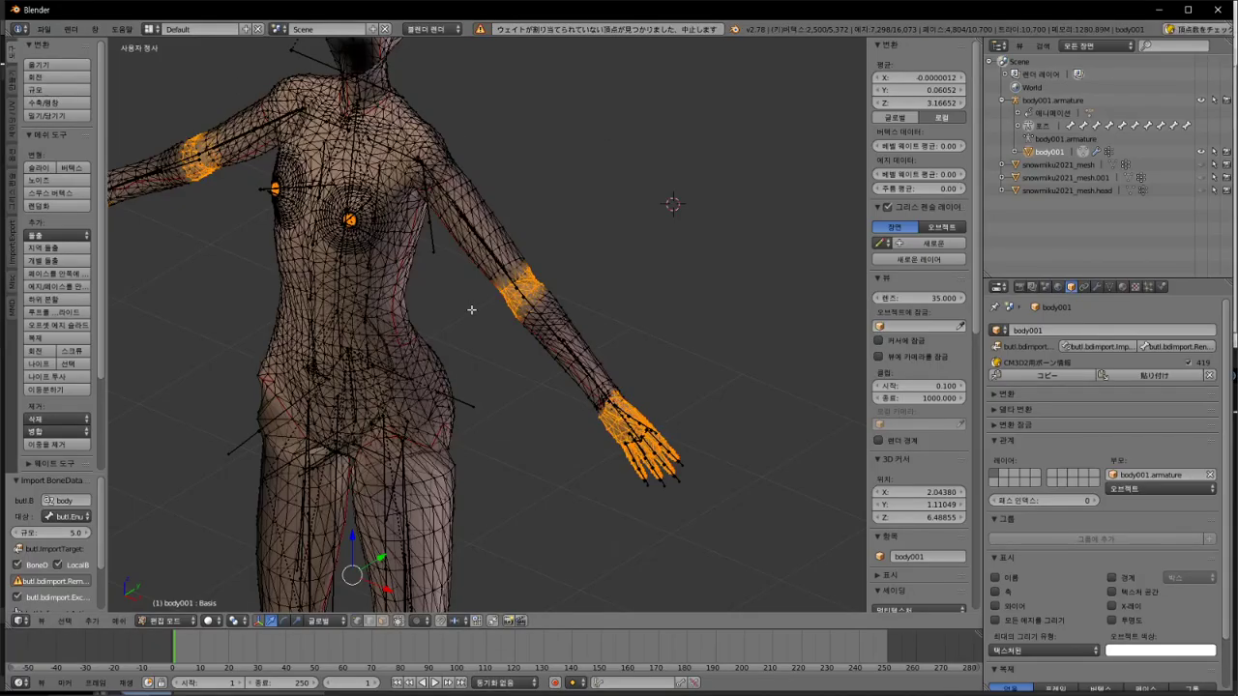
# Step: Leave mesh editing, select all bones of body001.armature, and convert the bone names from Blender to CM3D2
pyautogui.press('a')
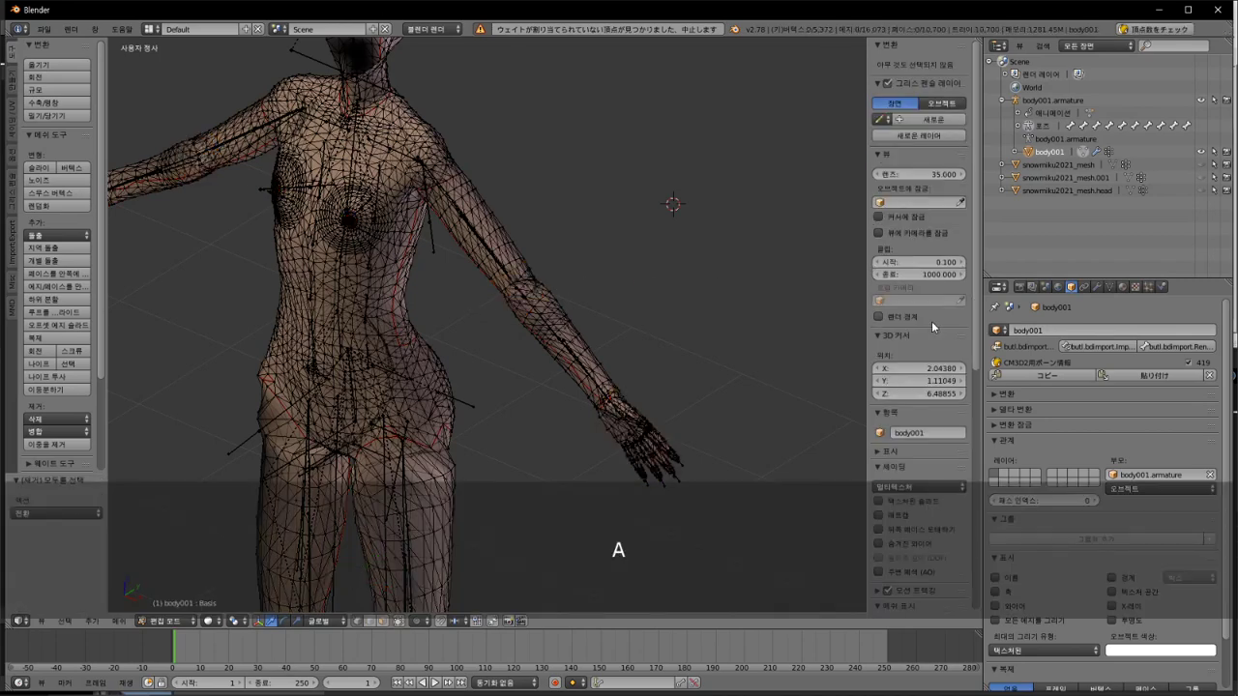
pyautogui.press('a')
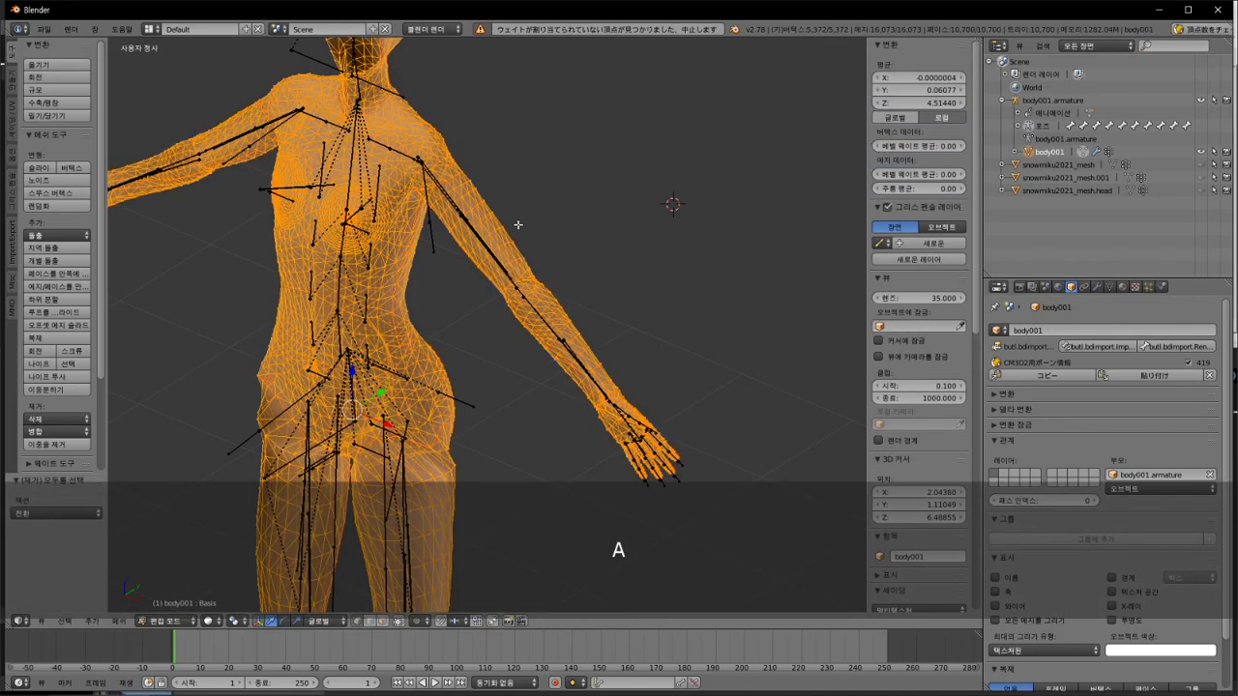
pyautogui.rightClick(375, 147)
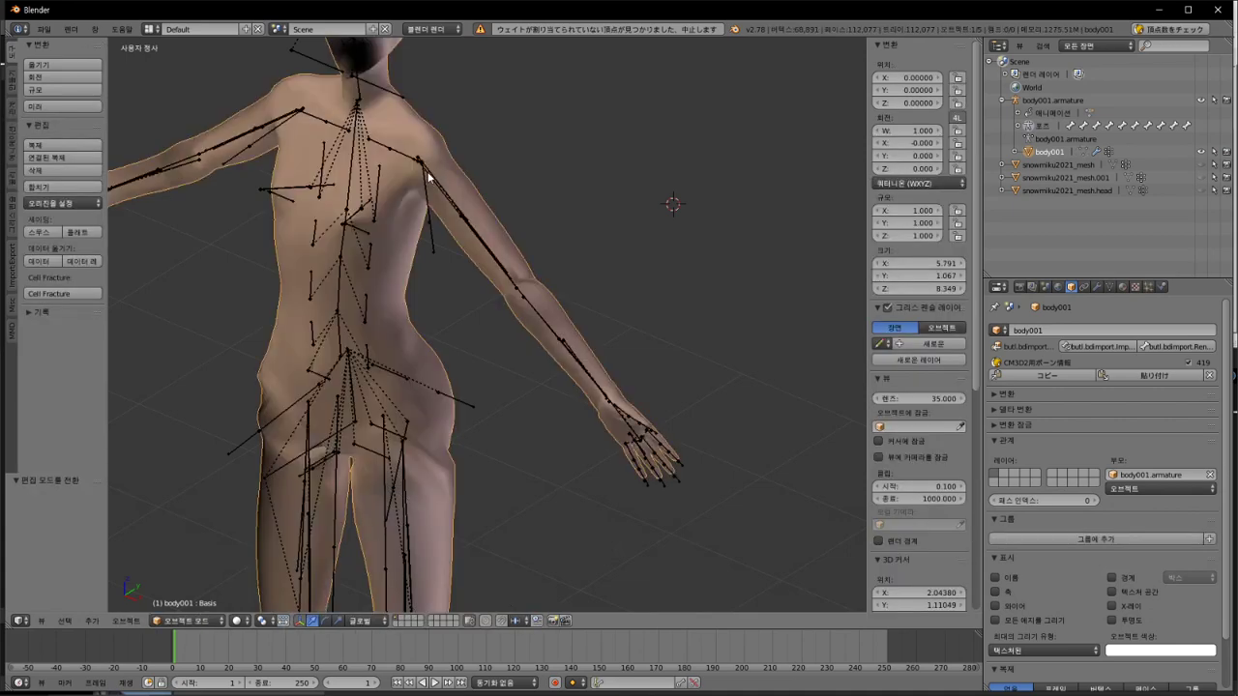
pyautogui.press('a')
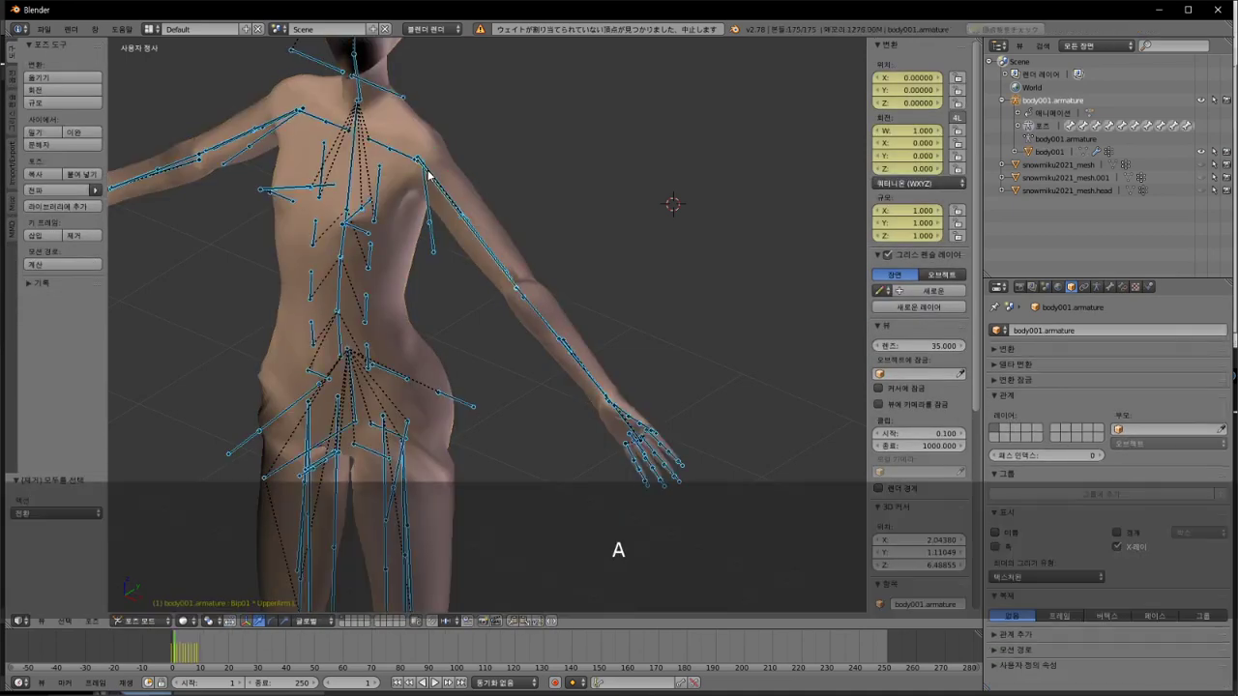
pyautogui.click(1096, 287)
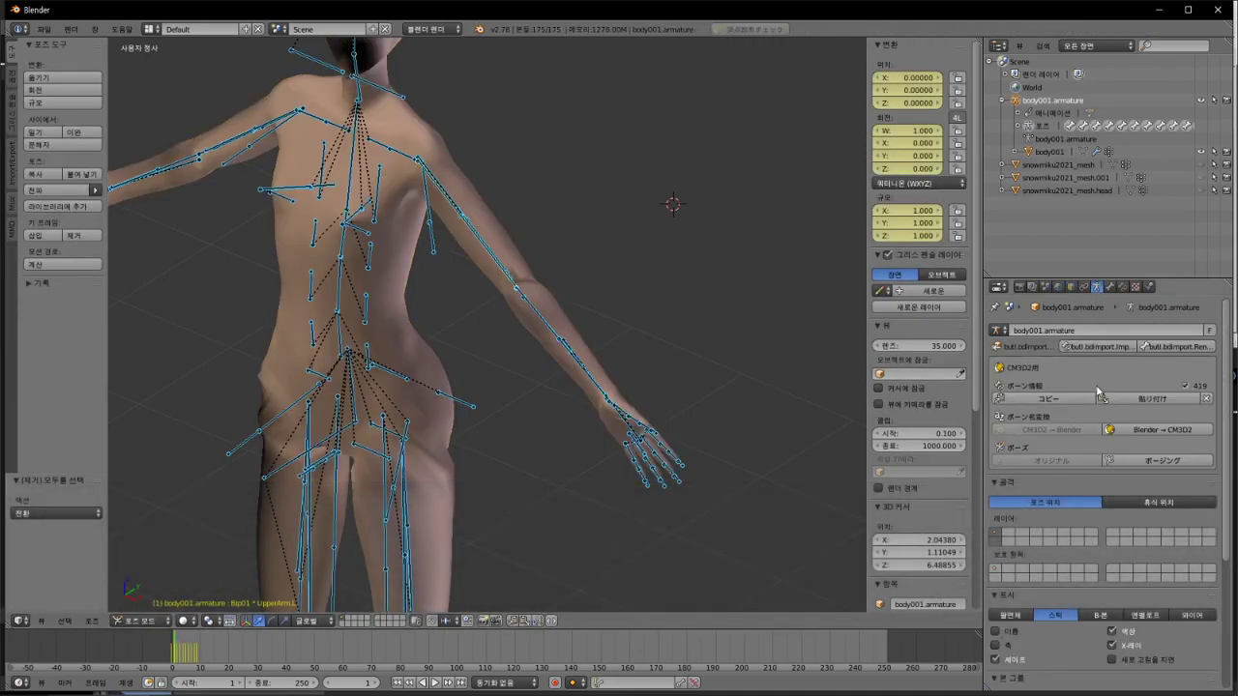
pyautogui.click(1130, 431)
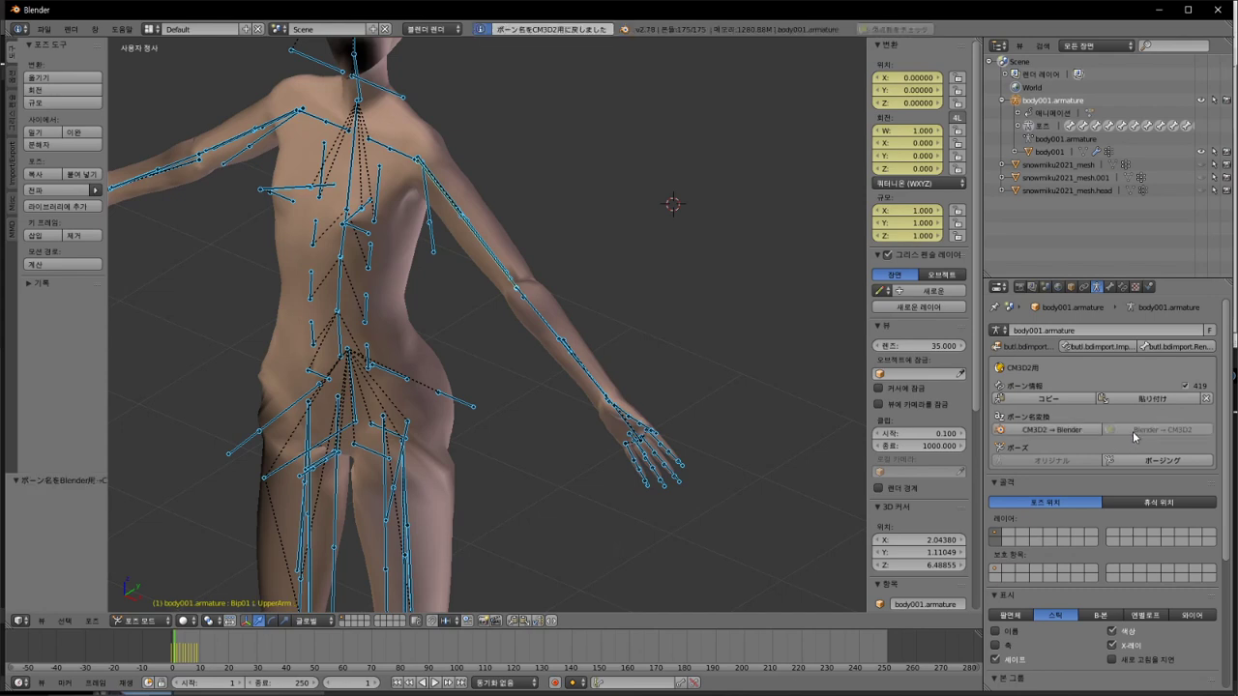
# Step: Compare the armature's posing and original pose states, leaving it in the original pose
pyautogui.click(1168, 462)
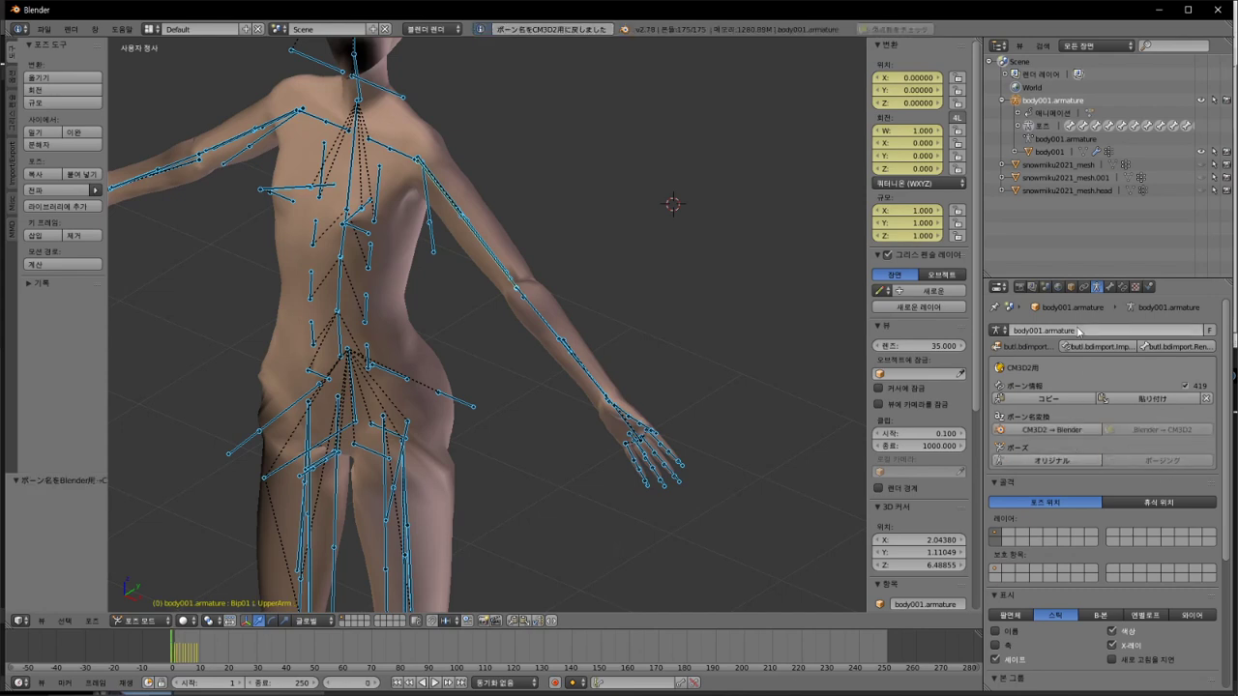
pyautogui.click(1074, 462)
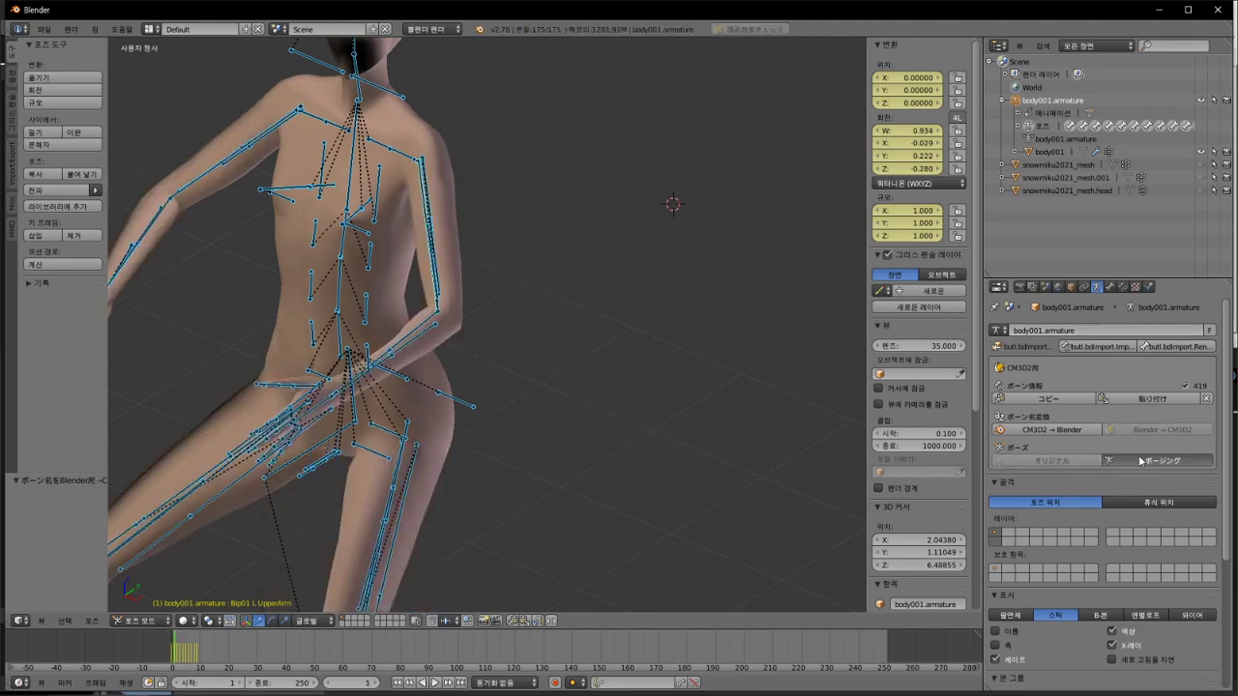
pyautogui.click(1140, 461)
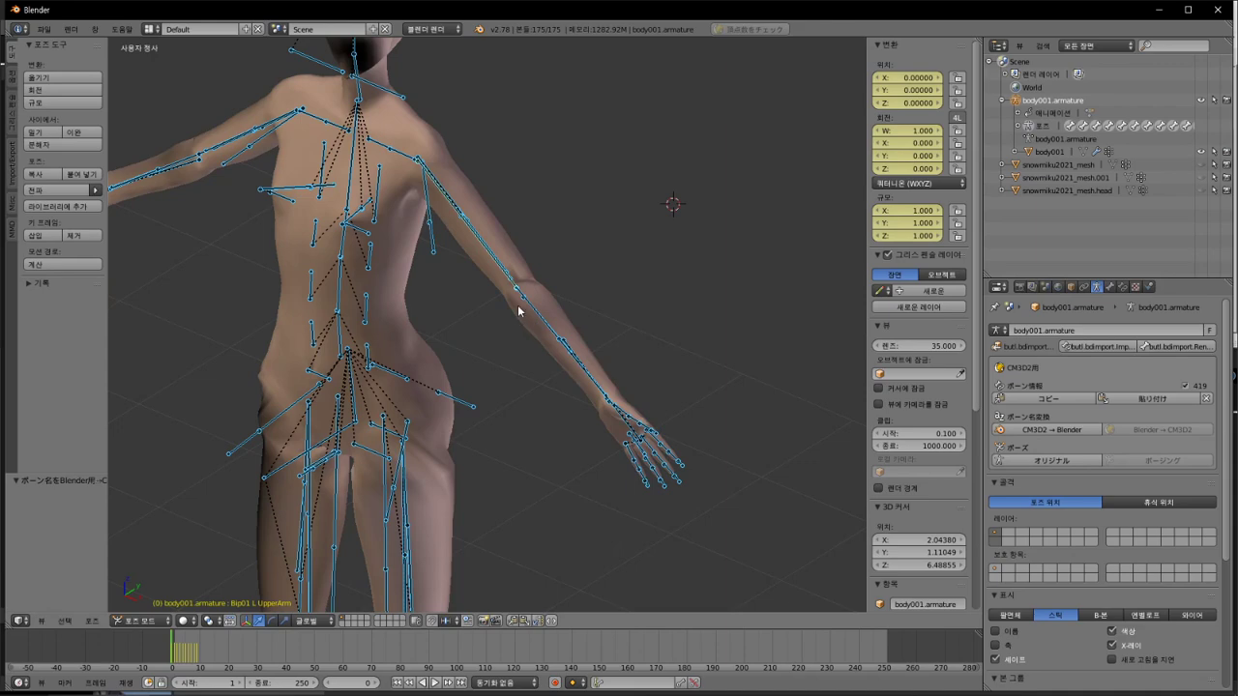
pyautogui.press('Tab')
pyautogui.press('Tab')
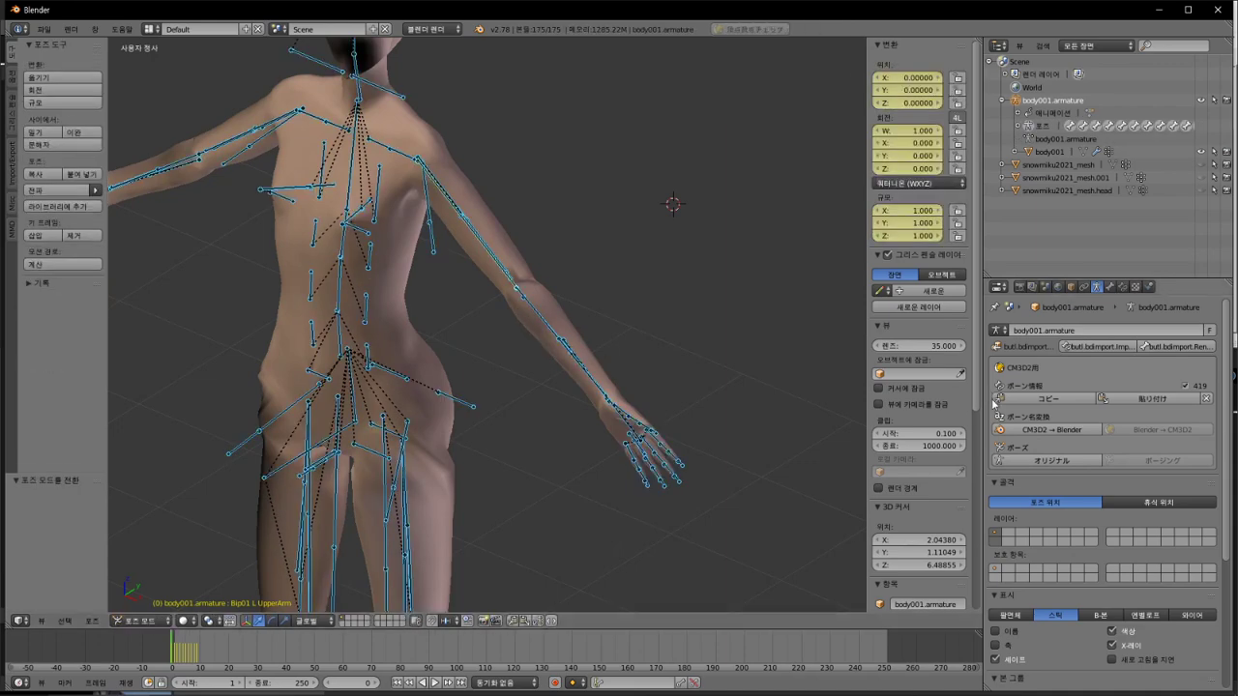
pyautogui.click(1043, 462)
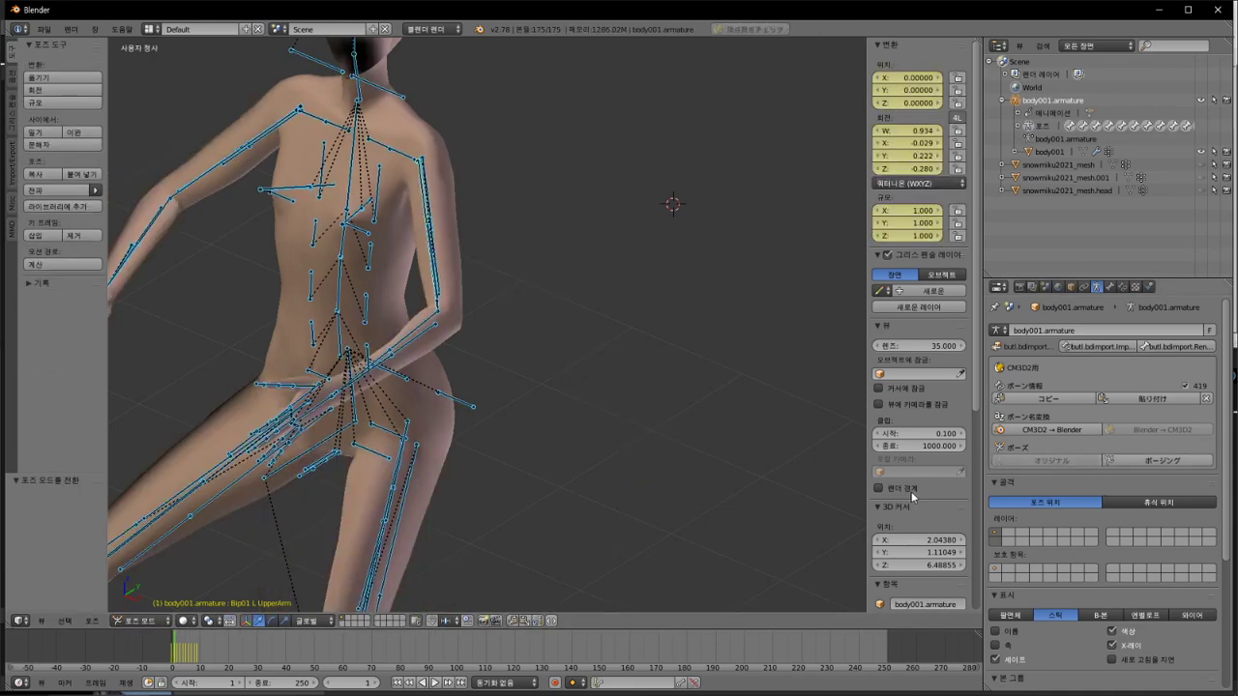
pyautogui.moveTo(633, 465); pyautogui.dragTo(607, 459, button='middle')
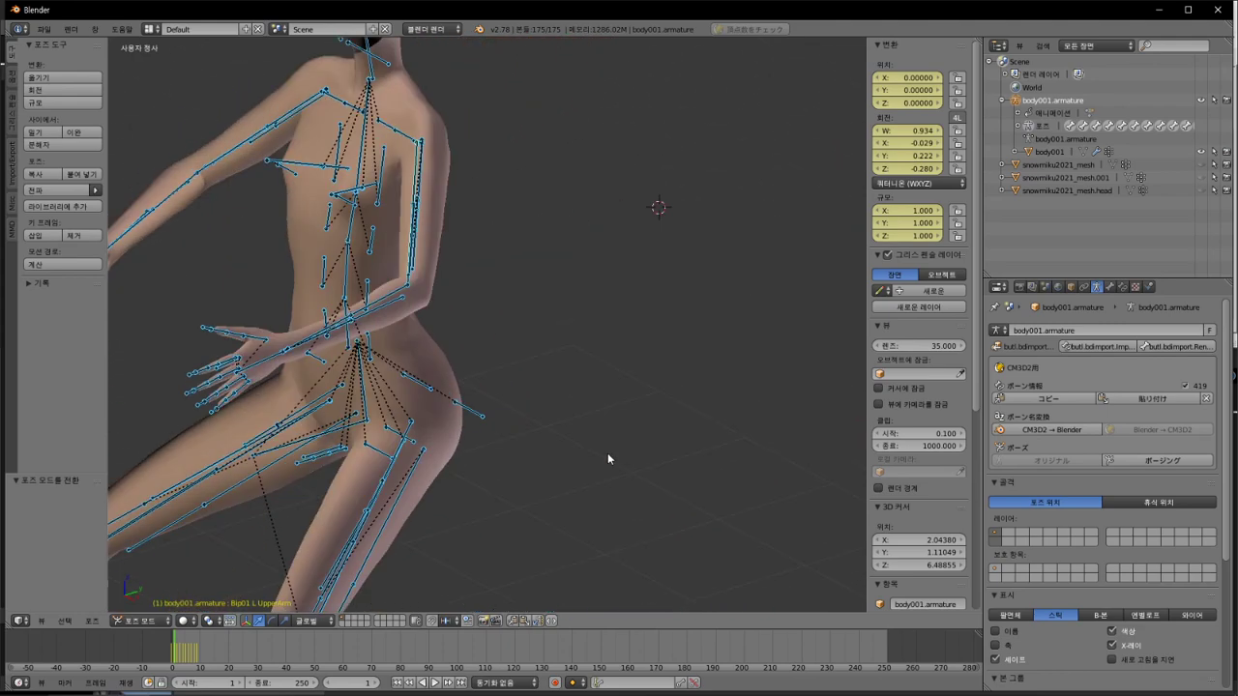
# Step: Import BoneData into body001.armature with base bone "body" and scale 5.0, and copy its bone data to the clipboard
pyautogui.click(1101, 347)
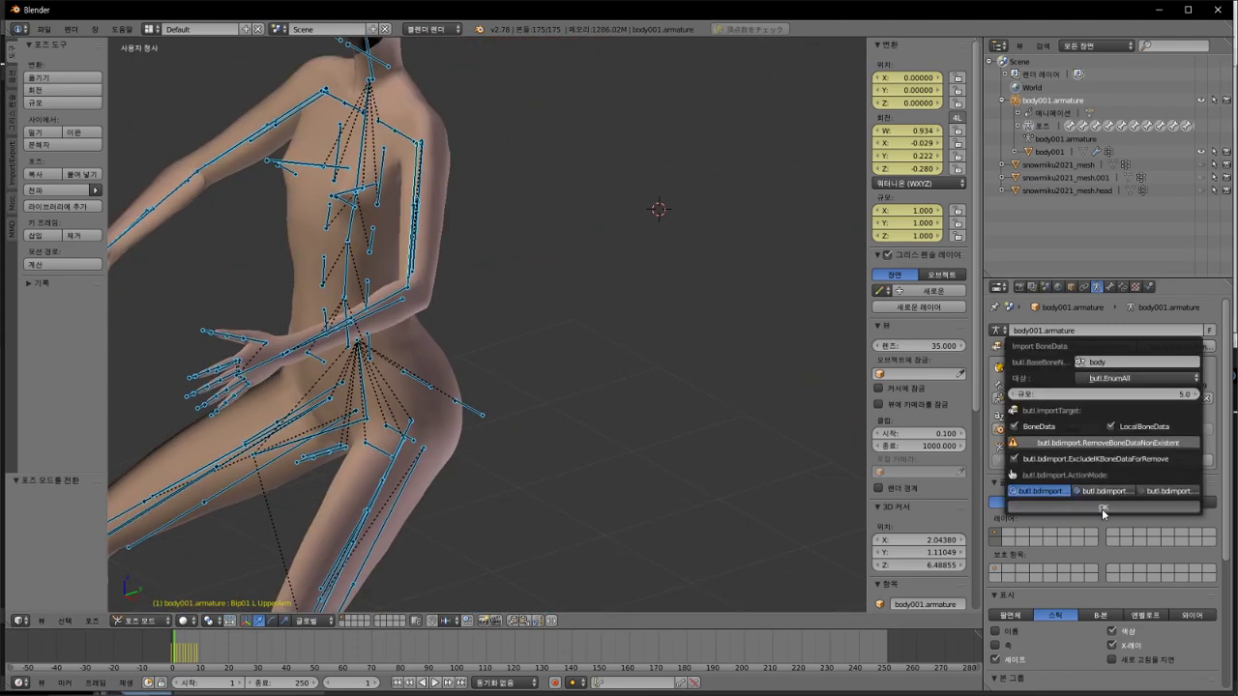
pyautogui.click(1103, 509)
pyautogui.click(1054, 399)
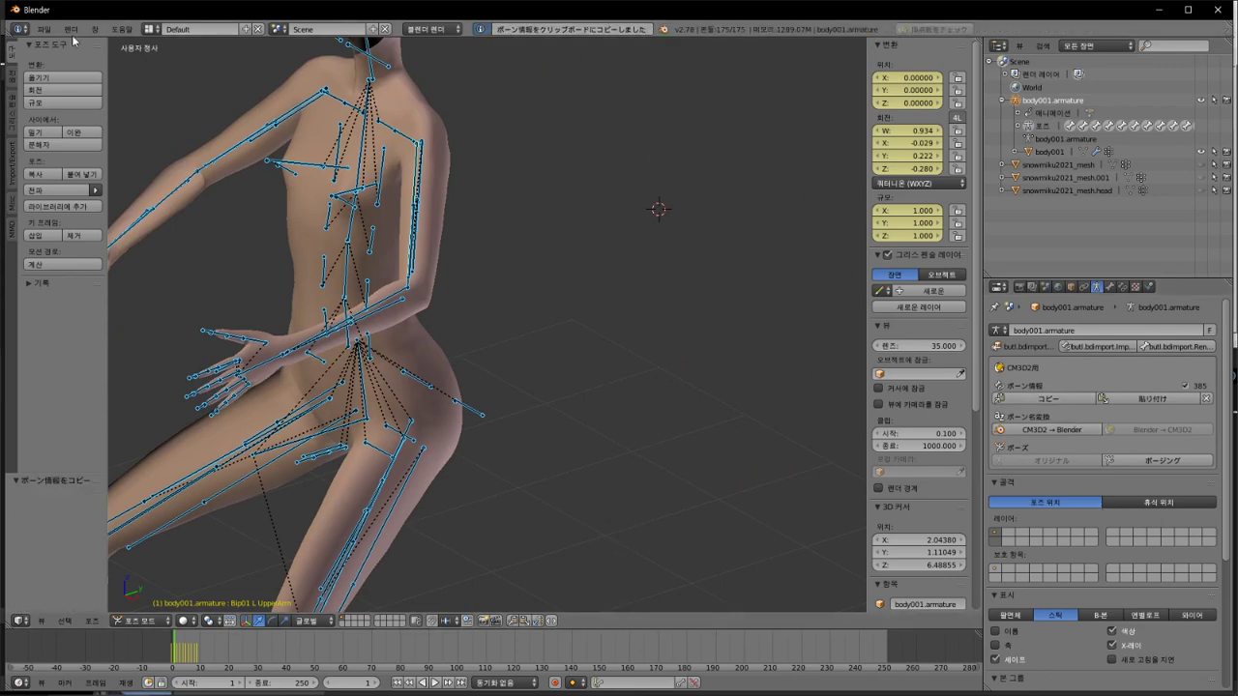
pyautogui.click(43, 29)
pyautogui.press('Escape')
# Step: Select the body001 mesh and paste the armature's copied bone data into its object data
pyautogui.click(1050, 152)
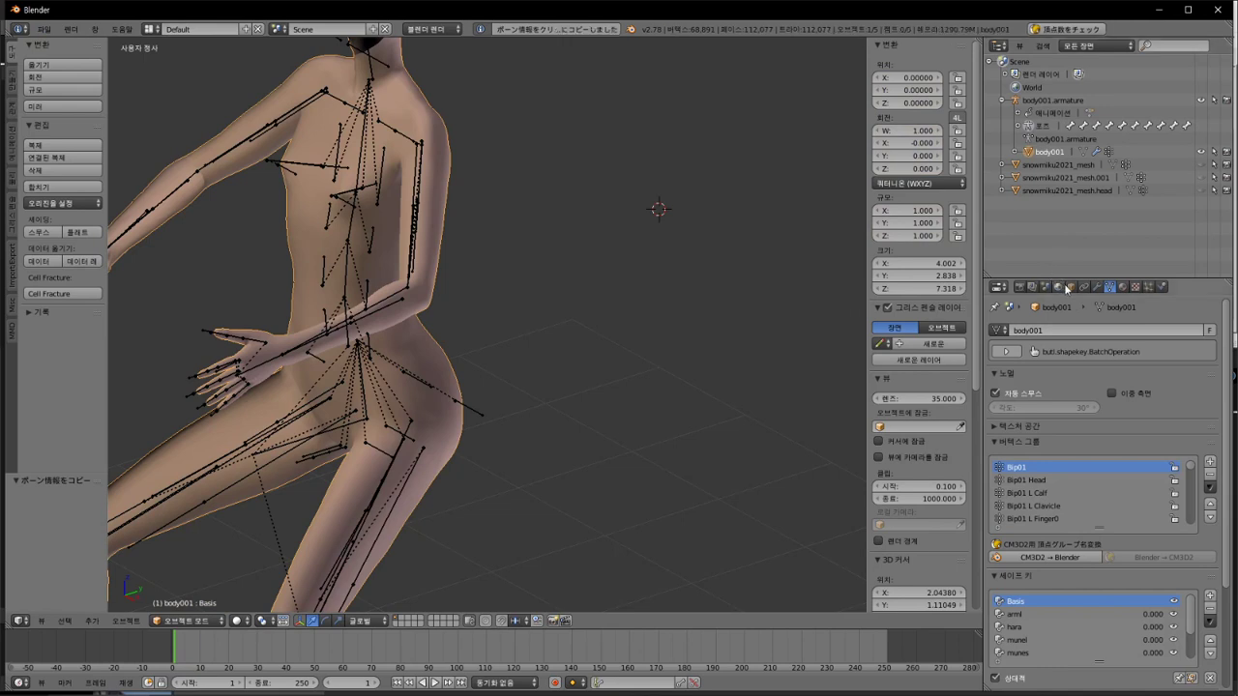
pyautogui.click(1070, 286)
pyautogui.click(1154, 375)
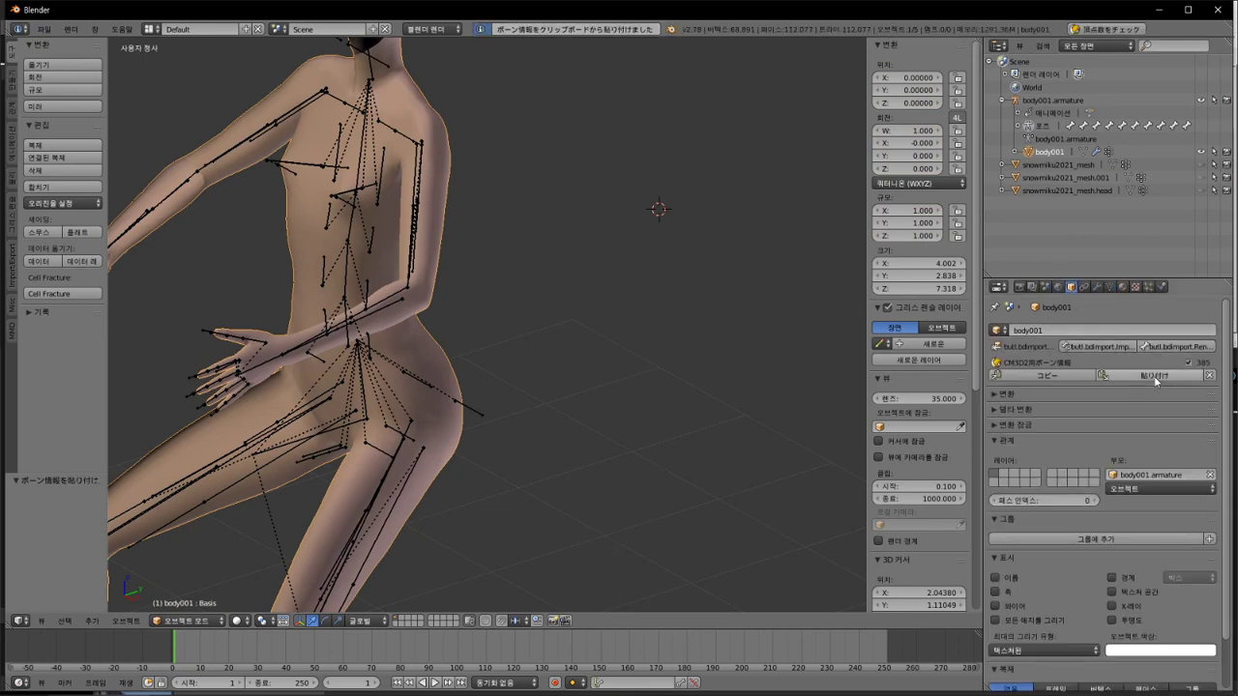
# Step: Export the body001 mesh as the CM3D2 model file body001_moding.model
pyautogui.click(44, 29)
pyautogui.click(43, 29)
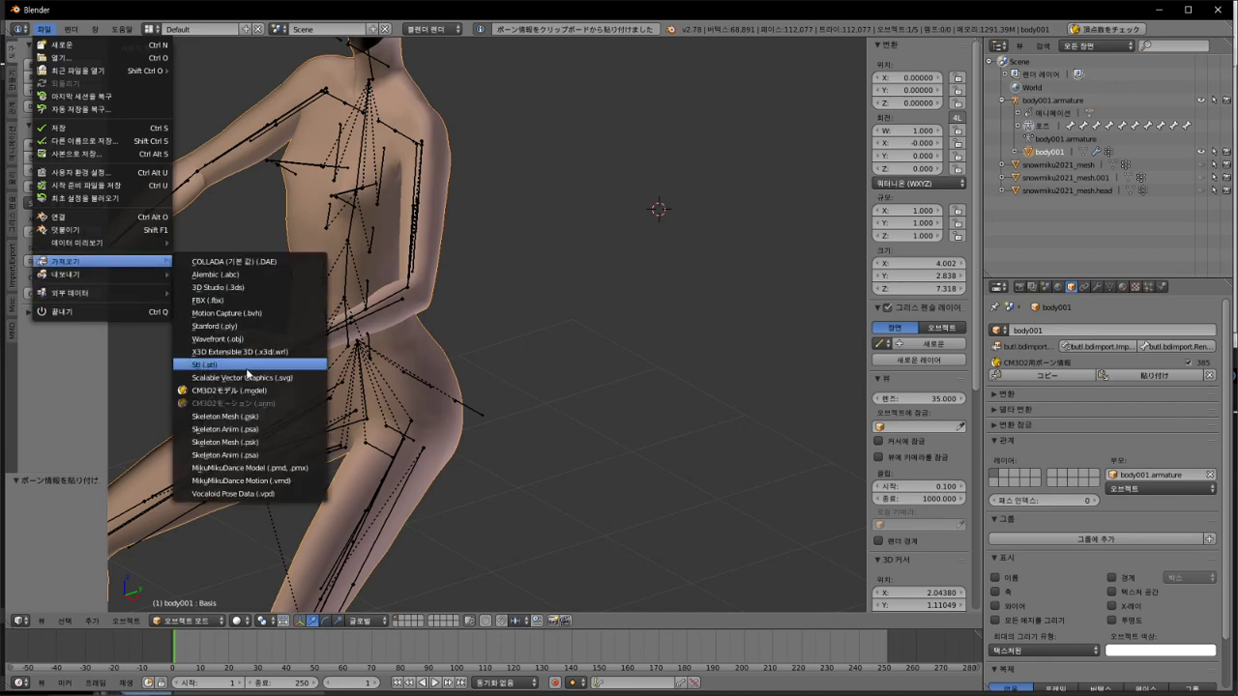
pyautogui.moveTo(101, 276)
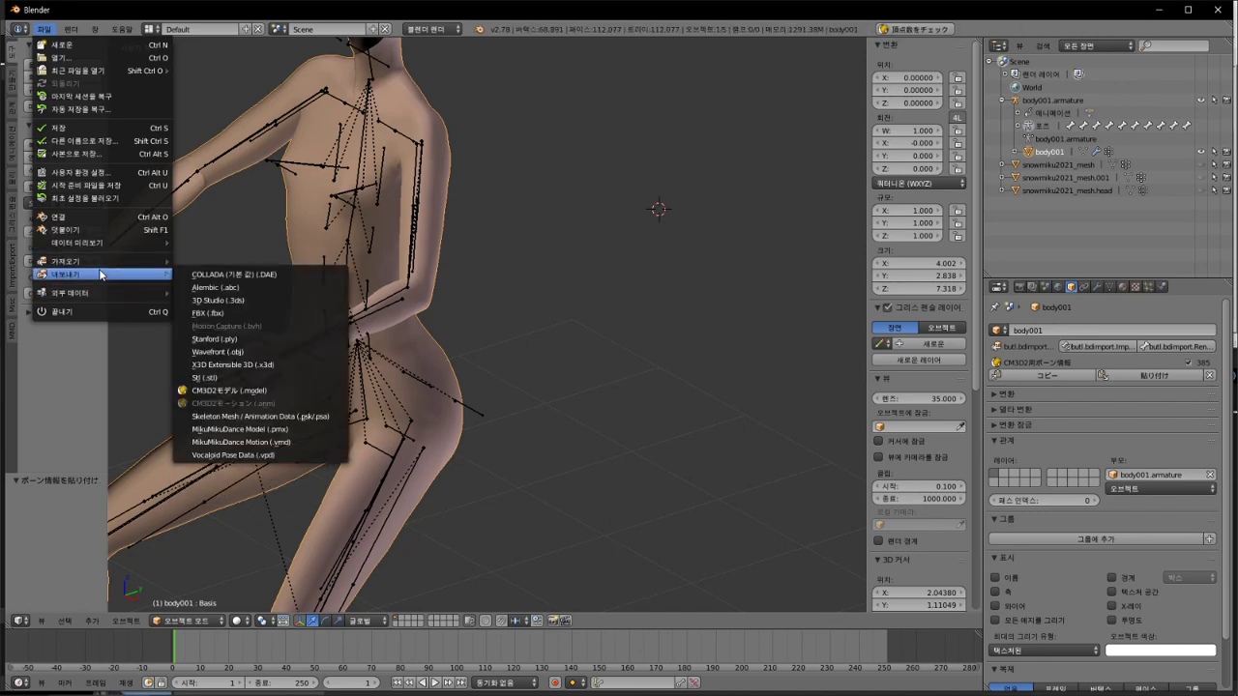
pyautogui.click(227, 390)
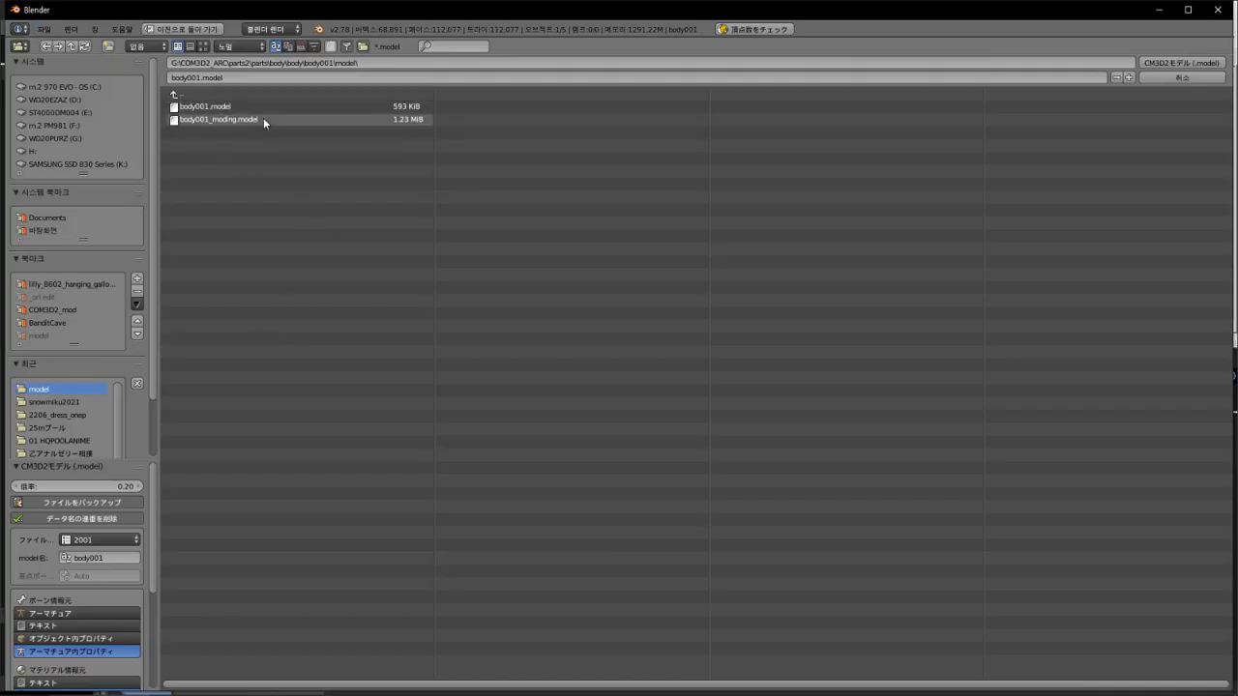
pyautogui.click(1168, 62)
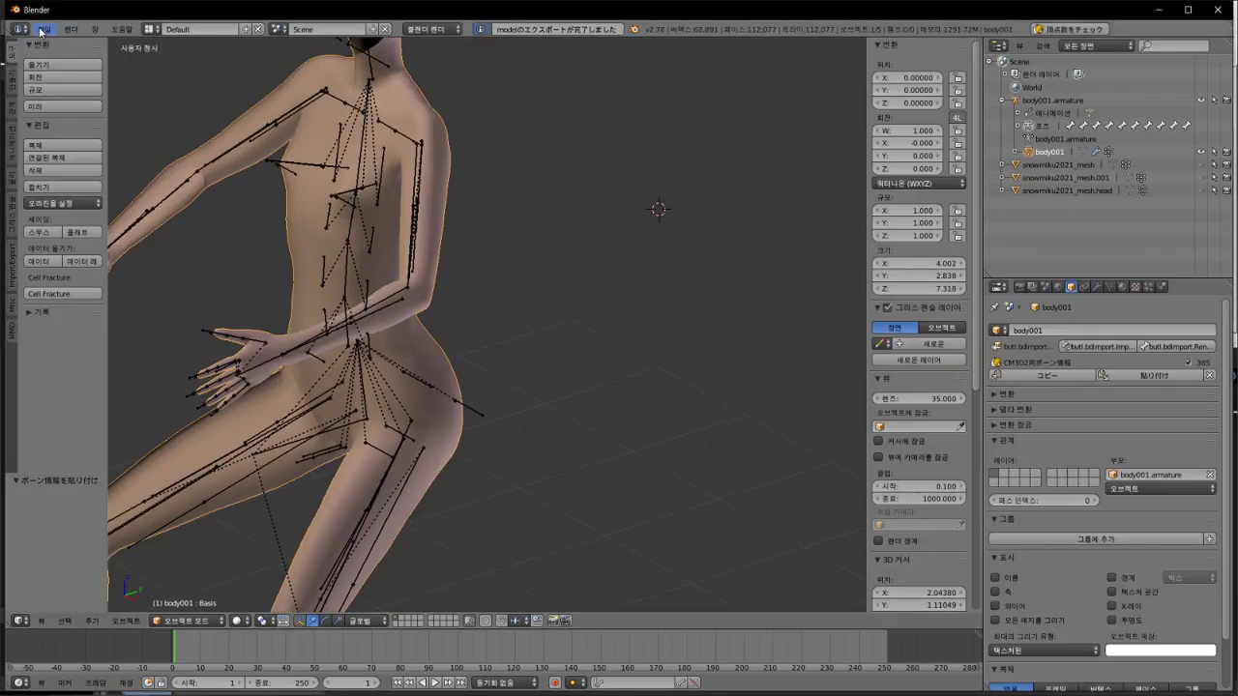
# Step: Import the CM3D2 model body001_moding.model at scale 5.0 and move the imported body beside the original one
pyautogui.click(44, 29)
pyautogui.moveTo(117, 264)
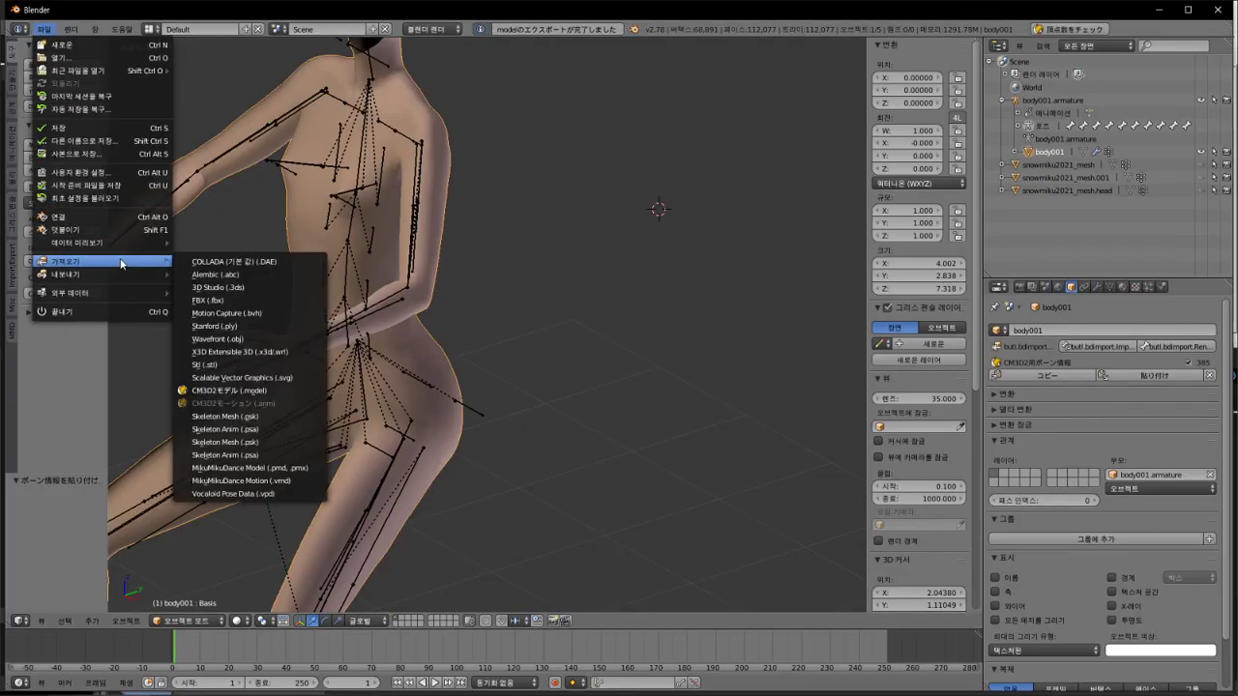
pyautogui.click(228, 389)
pyautogui.click(239, 120)
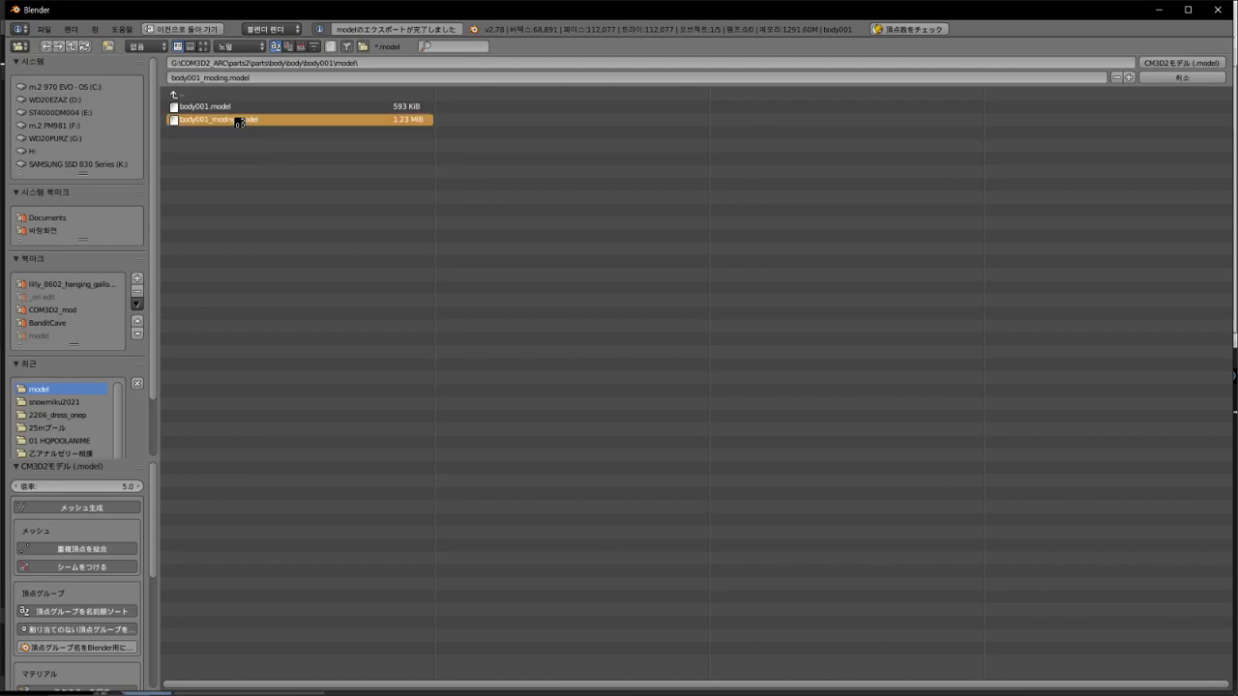
pyautogui.press('Return')
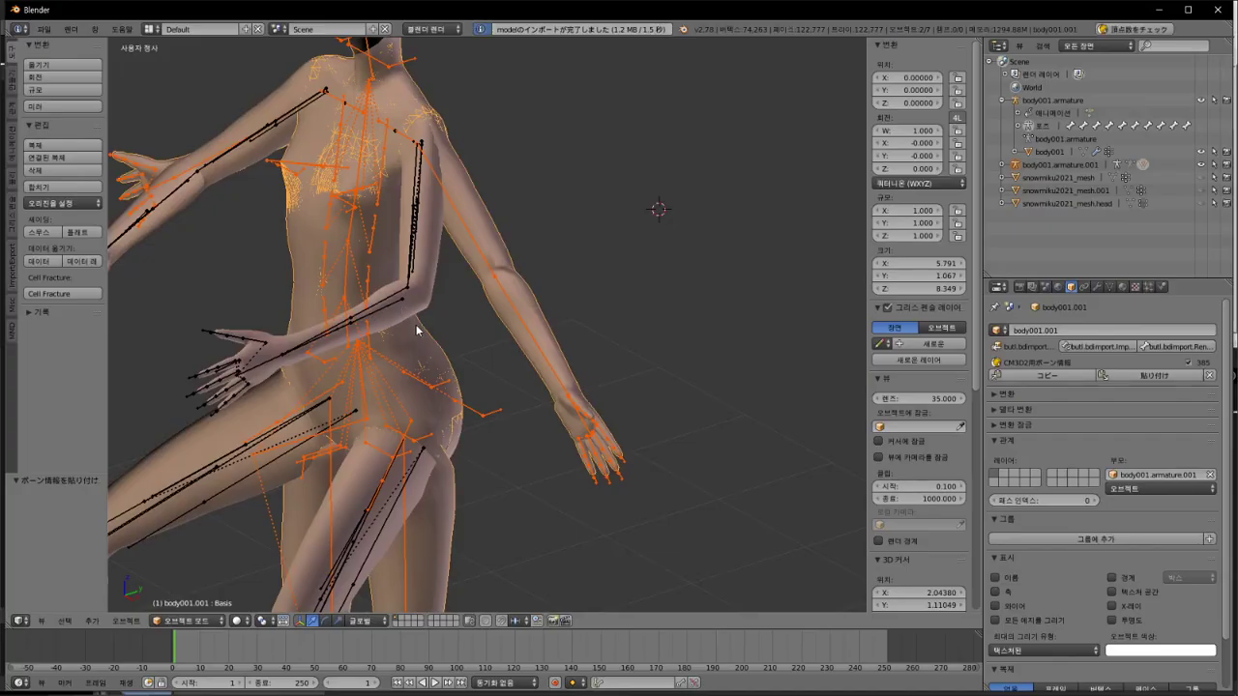
pyautogui.press('g')
pyautogui.click(760, 260)
pyautogui.scroll(-5, 761, 259)
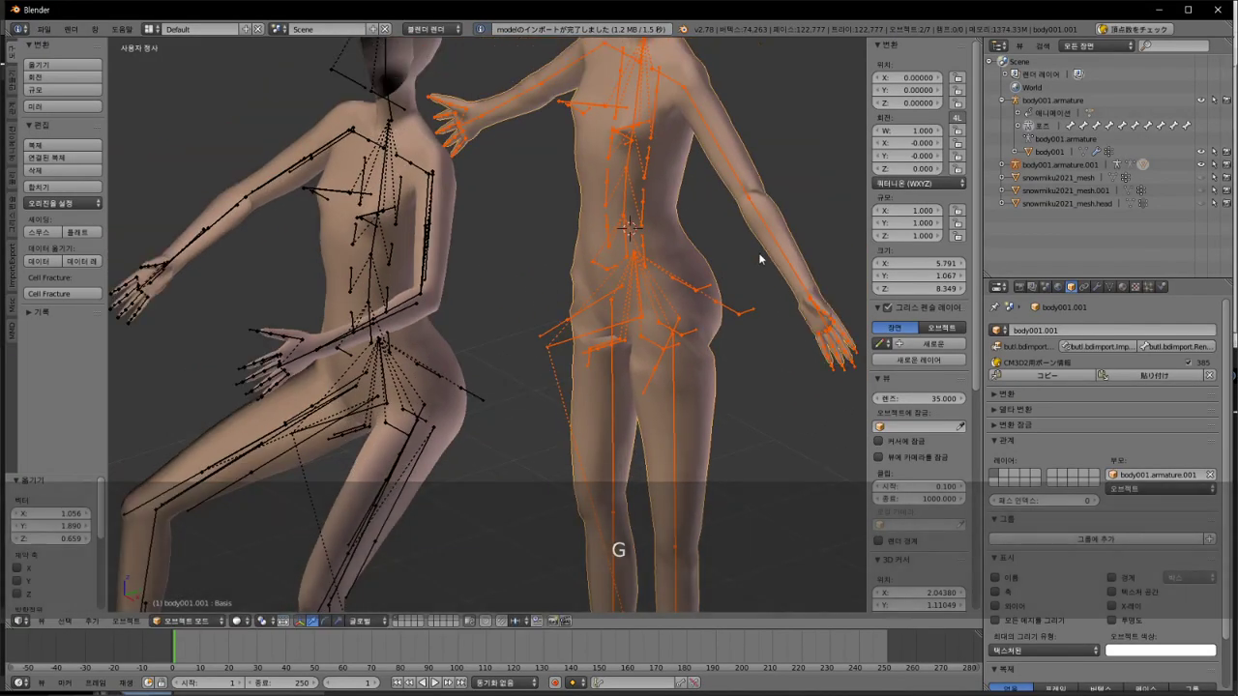
# Step: Switch to the Notepad++ notes and add the line "진짜 영문을 모르겟어..." at the end
pyautogui.moveTo(353, 668)
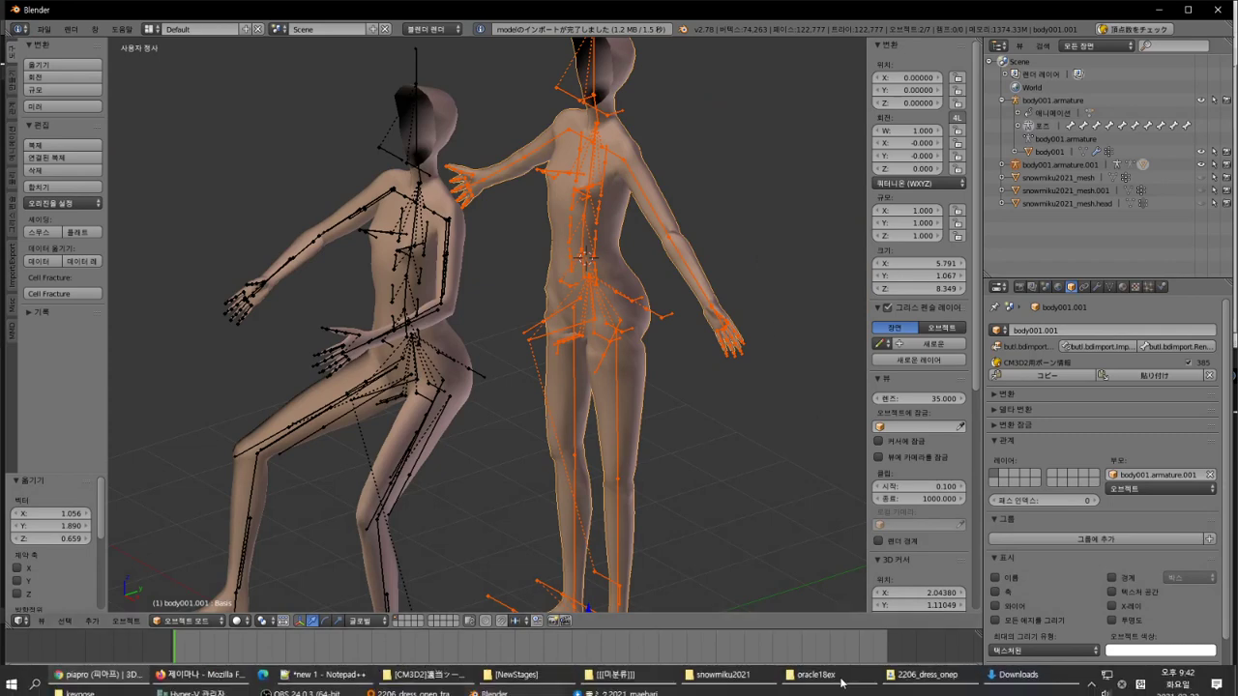
pyautogui.click(353, 667)
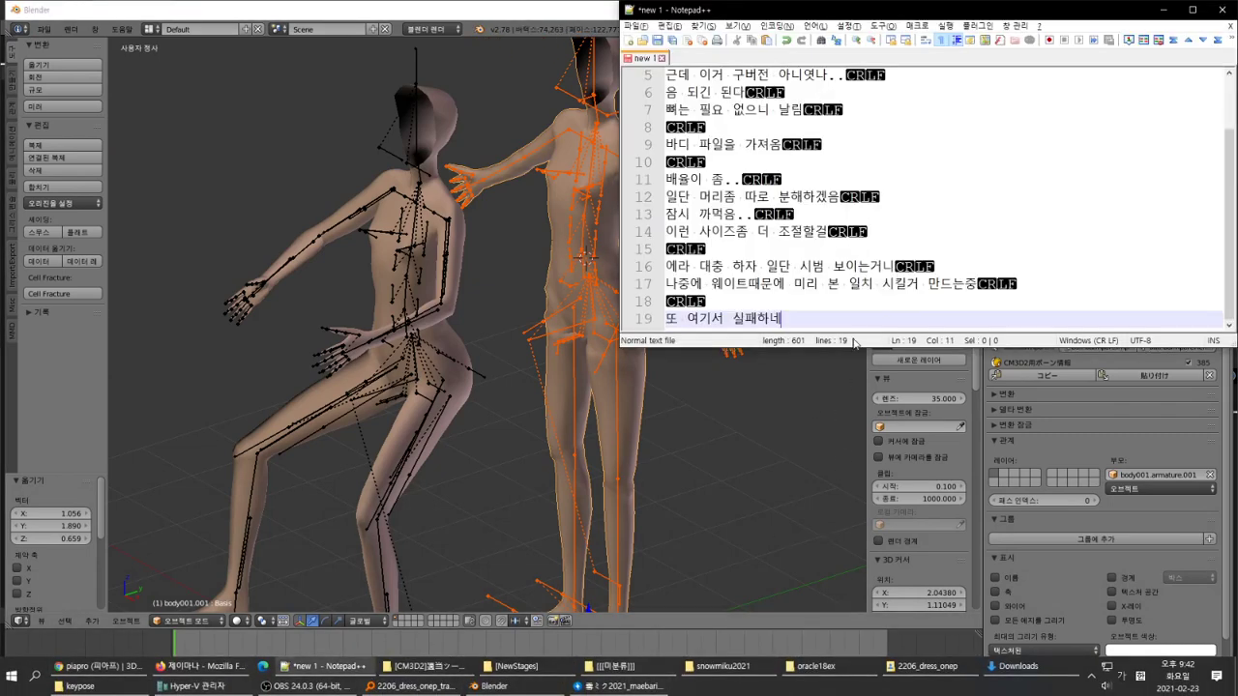
pyautogui.press('Return')
pyautogui.write('진')
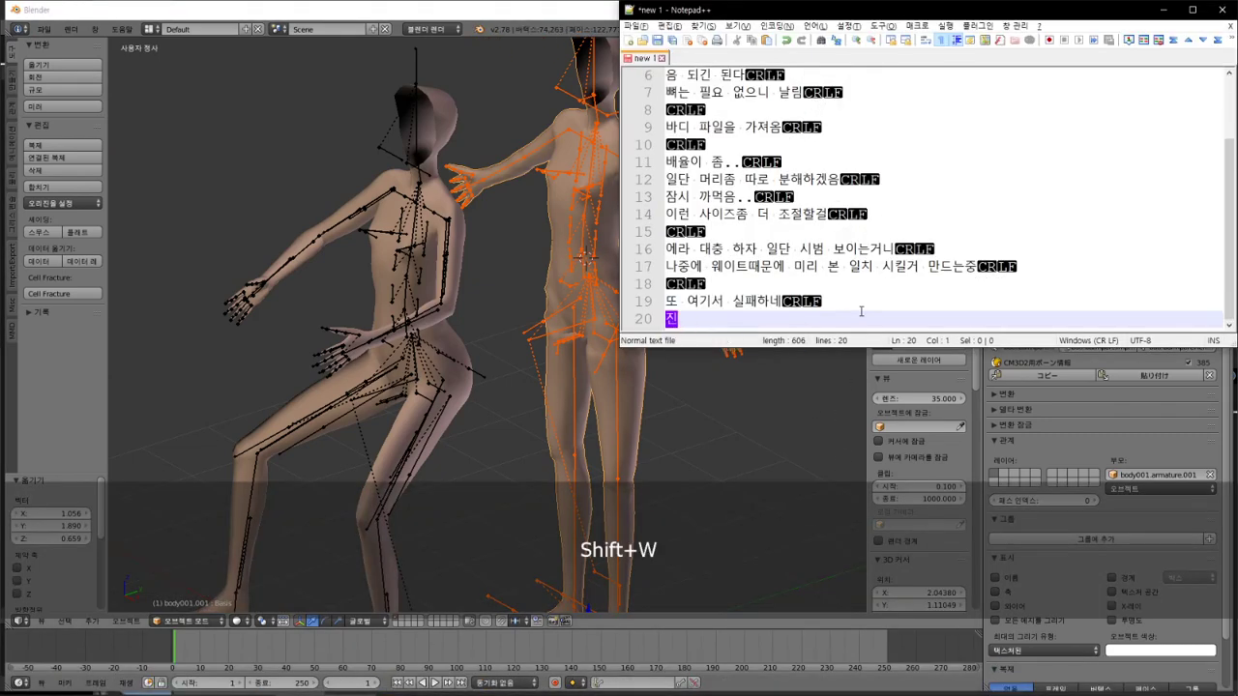
pyautogui.write('짜 영문을 모르겟어...')
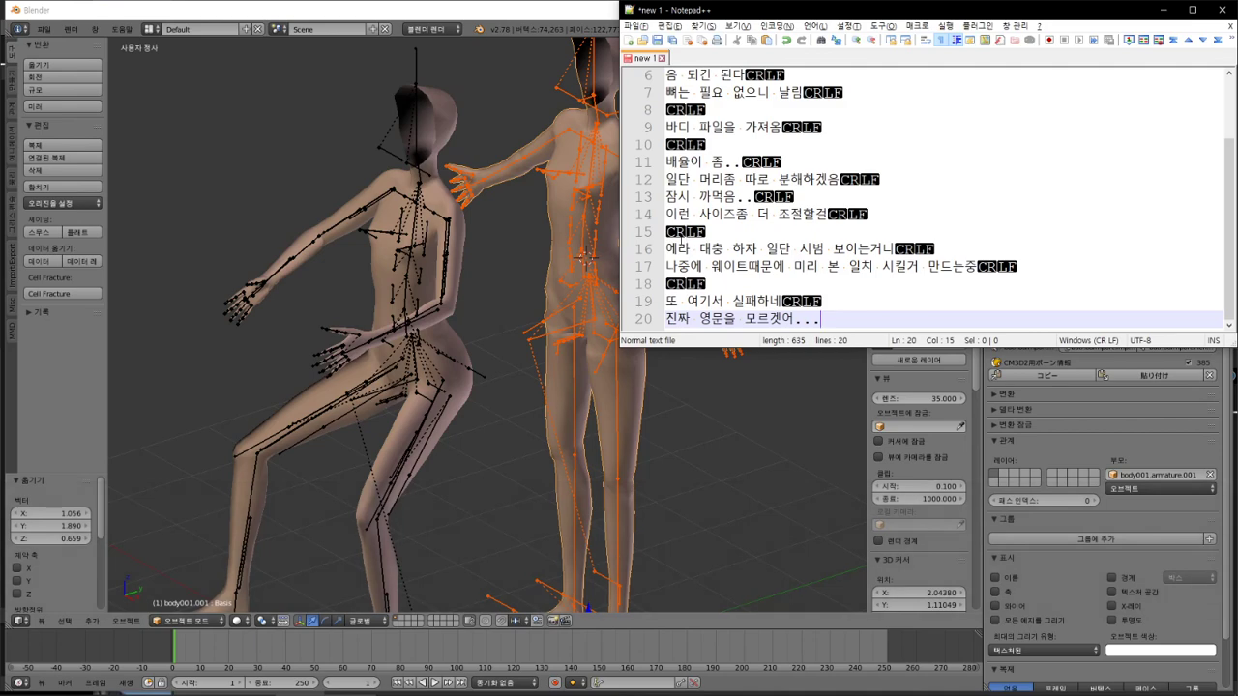
# Step: Return to Blender and delete the re-imported body001.001 mesh together with its armature
pyautogui.click(578, 14)
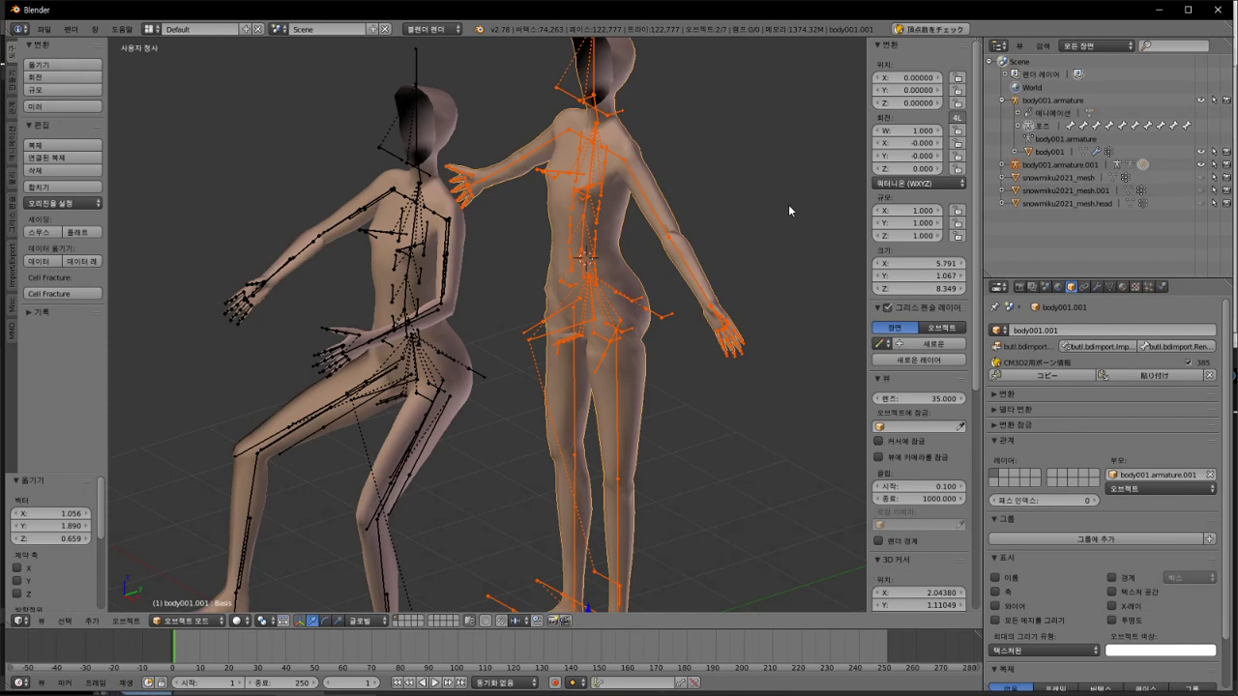
pyautogui.press('x')
pyautogui.press('Return')
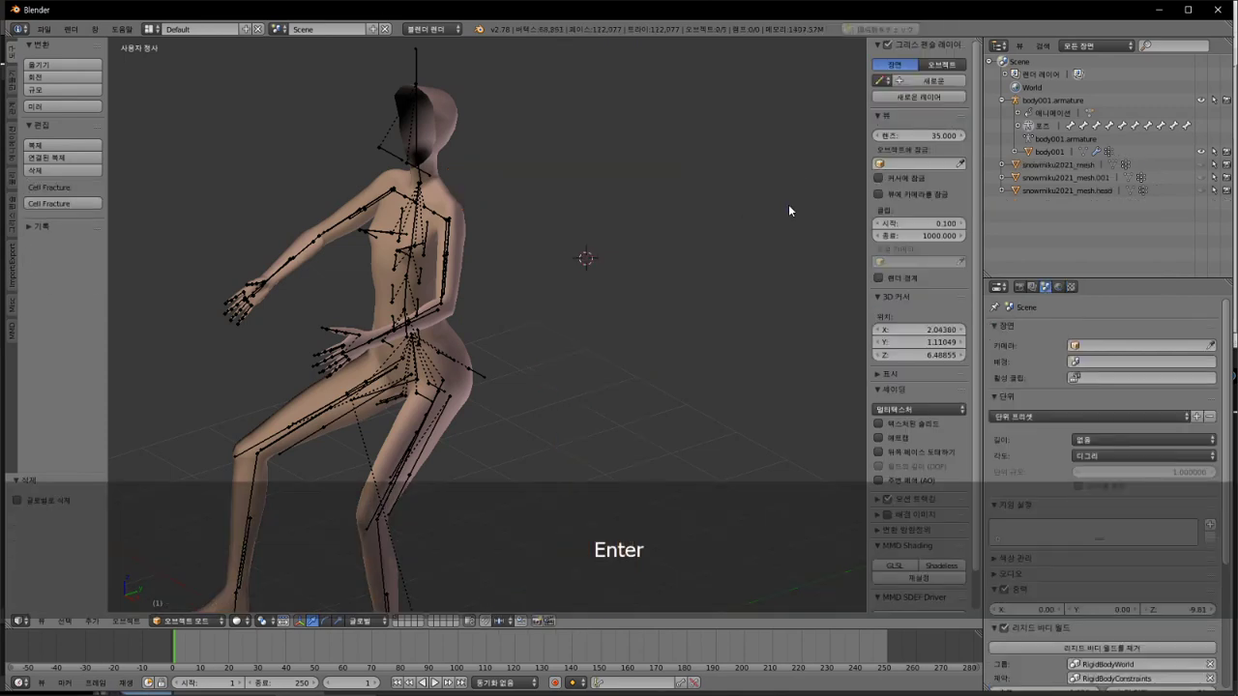
# Step: Select body001.armature and switch its CM3D2 pose to the posing state (ポージング)
pyautogui.rightClick(473, 287)
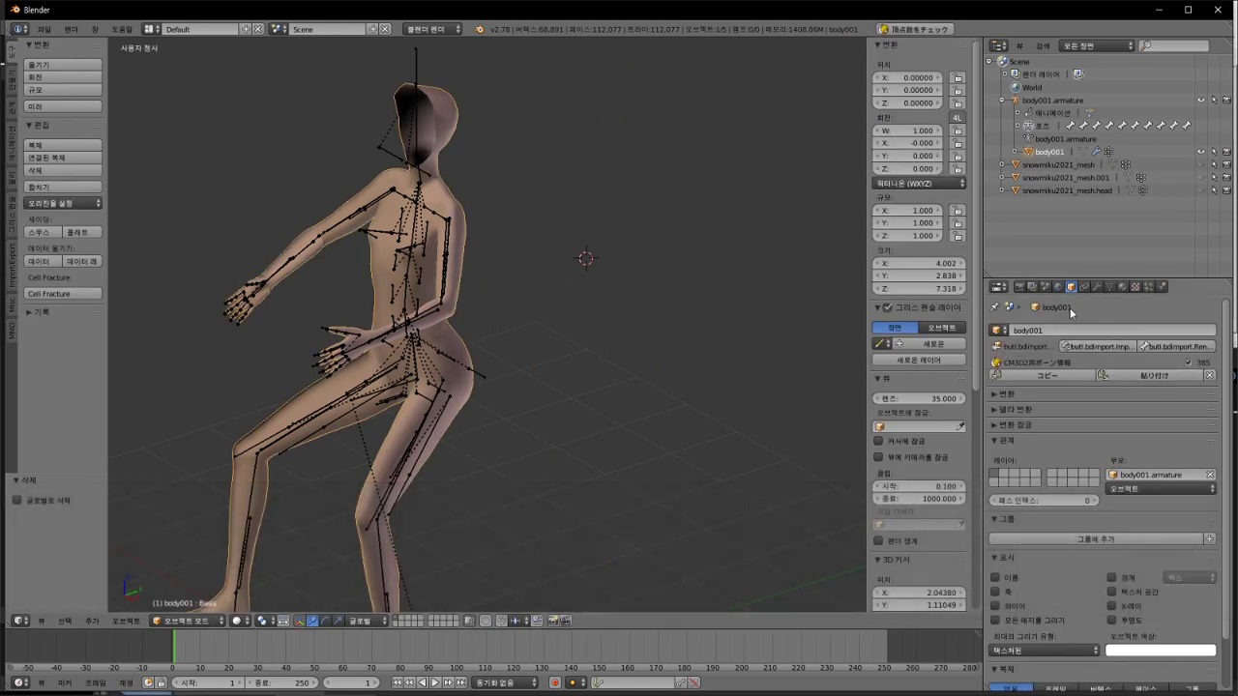
pyautogui.rightClick(447, 249)
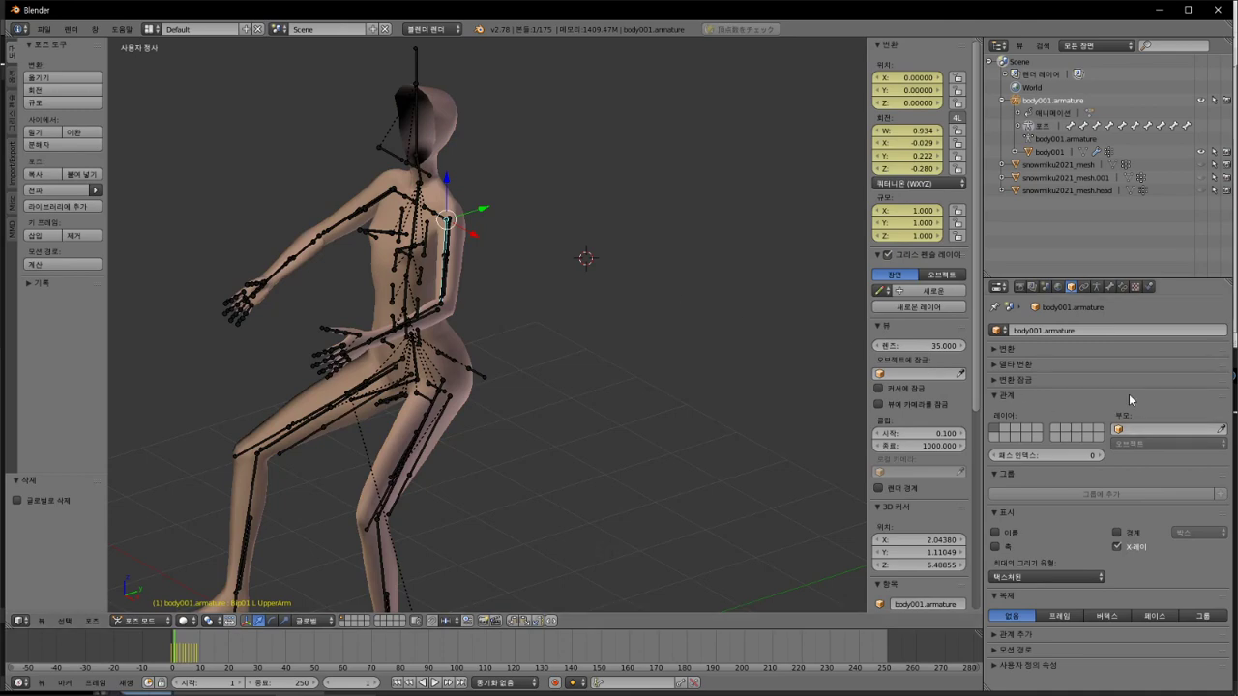
pyautogui.click(1097, 288)
pyautogui.click(1161, 460)
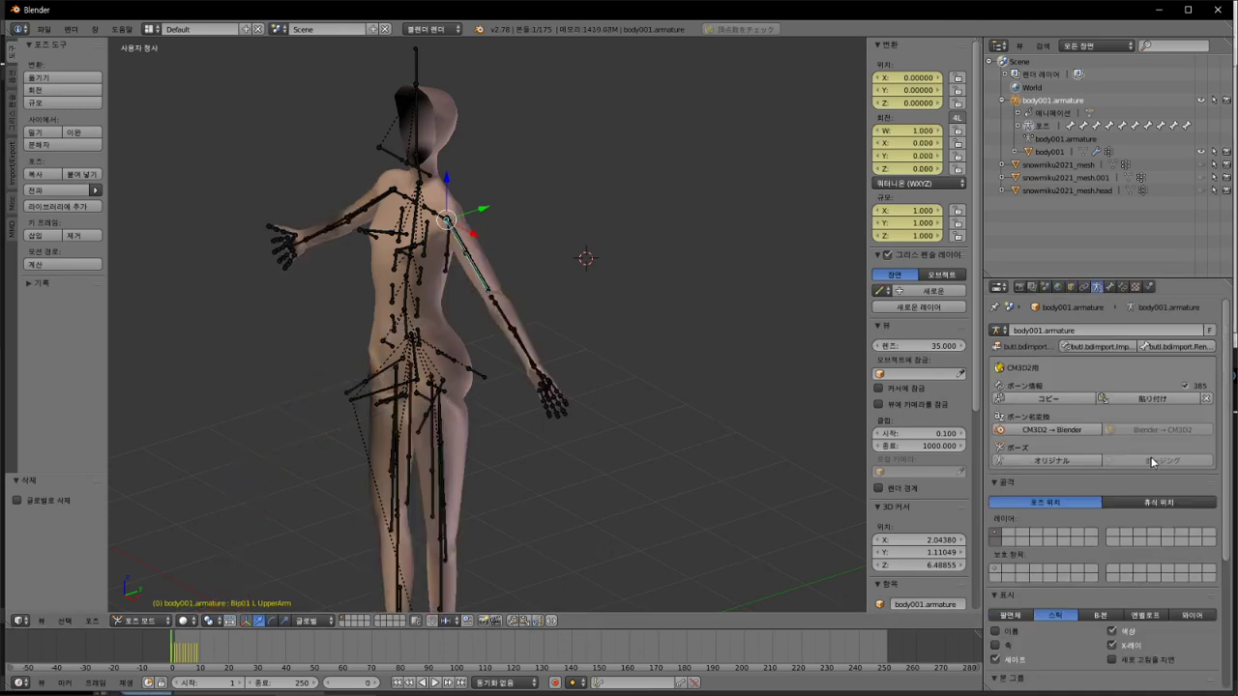
# Step: Unhide the snowmiku2021_mesh object and select it over the posed body
pyautogui.moveTo(575, 332); pyautogui.dragTo(354, 324, button='middle')
pyautogui.scroll(4, 357, 314)
pyautogui.scroll(-2, 357, 315)
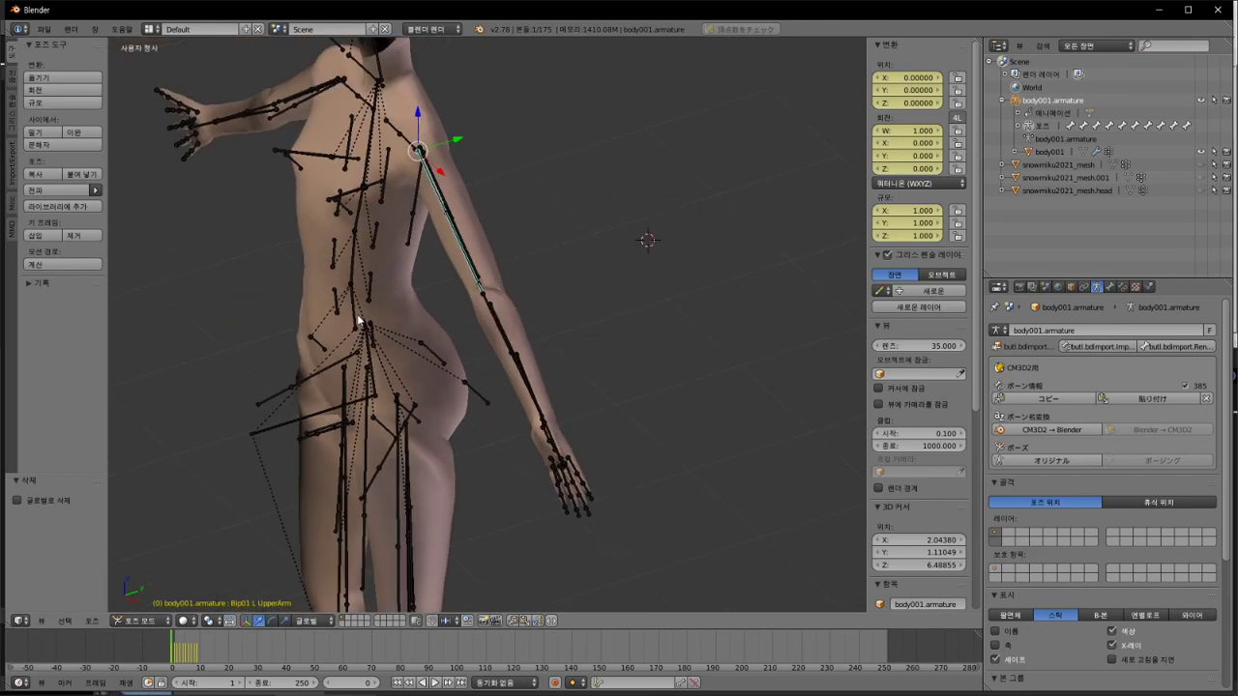
pyautogui.scroll(1, 358, 319)
pyautogui.press('capslock')
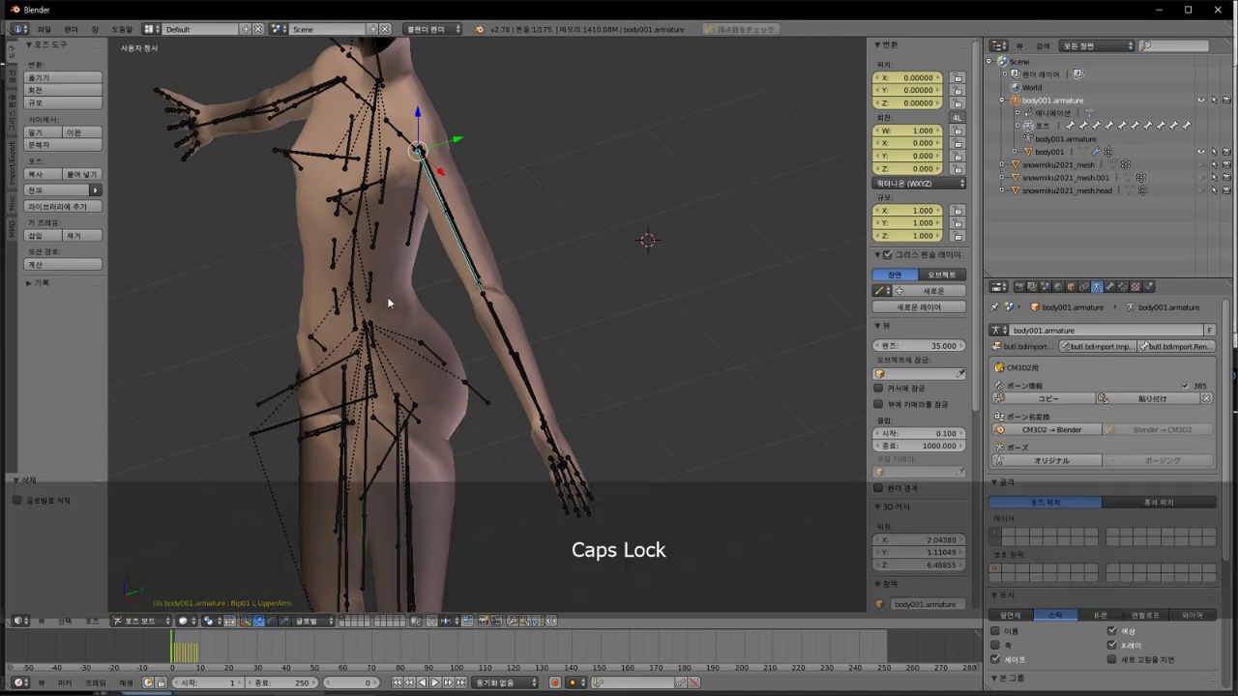
pyautogui.keyDown('shift'); pyautogui.moveTo(377, 304); pyautogui.dragTo(503, 394, button='middle'); pyautogui.keyUp('shift')
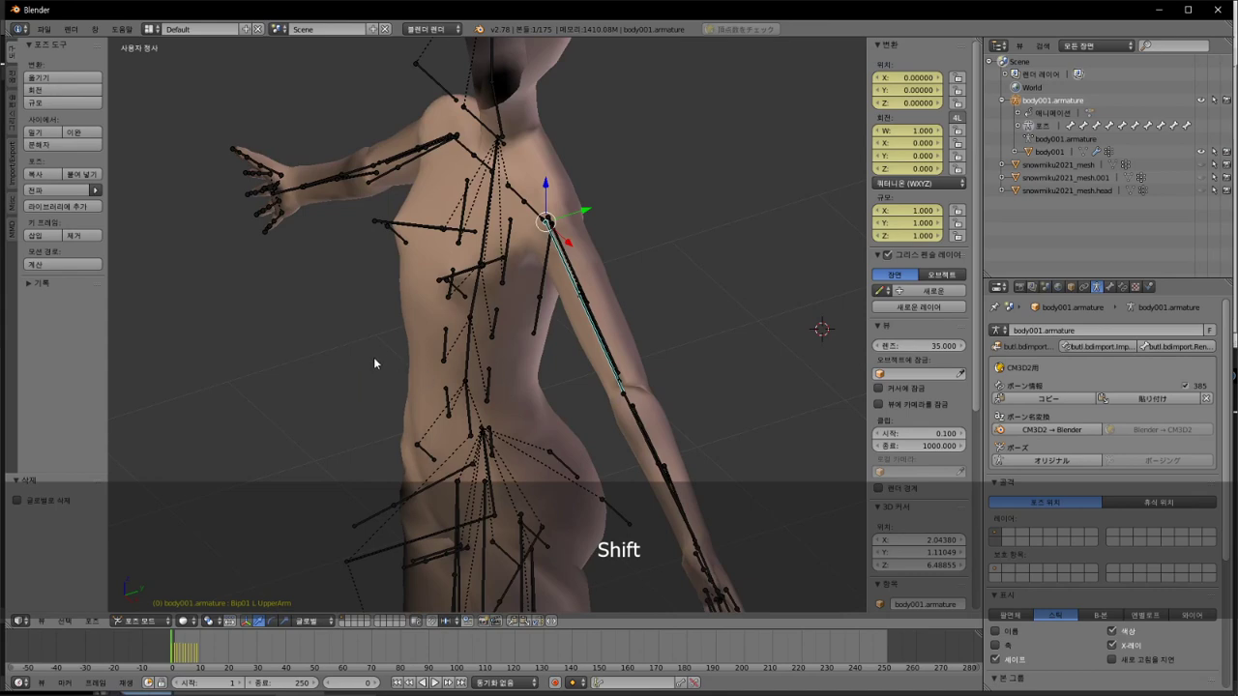
pyautogui.moveTo(373, 358); pyautogui.dragTo(411, 330, button='middle')
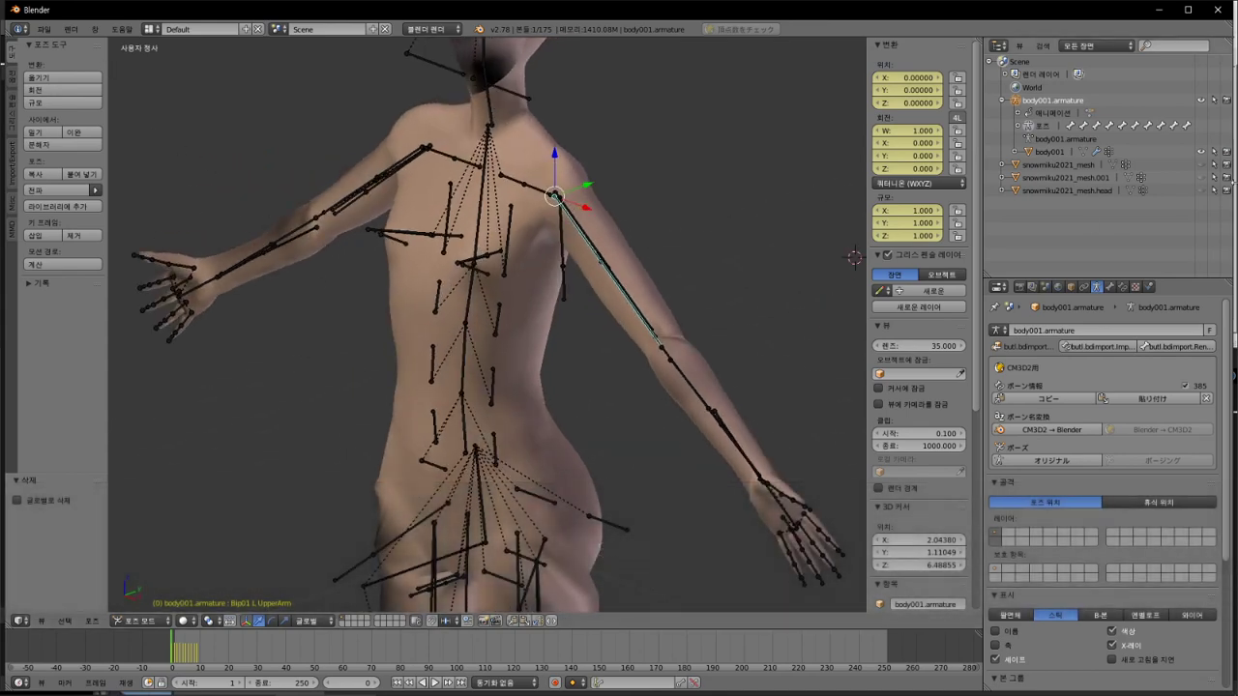
pyautogui.click(1200, 165)
pyautogui.moveTo(600, 368); pyautogui.dragTo(745, 344, button='middle')
pyautogui.moveTo(493, 390); pyautogui.dragTo(495, 327, button='middle')
pyautogui.keyDown('shift'); pyautogui.moveTo(491, 254); pyautogui.dragTo(596, 243, button='middle'); pyautogui.keyUp('shift')
pyautogui.rightClick(596, 243)
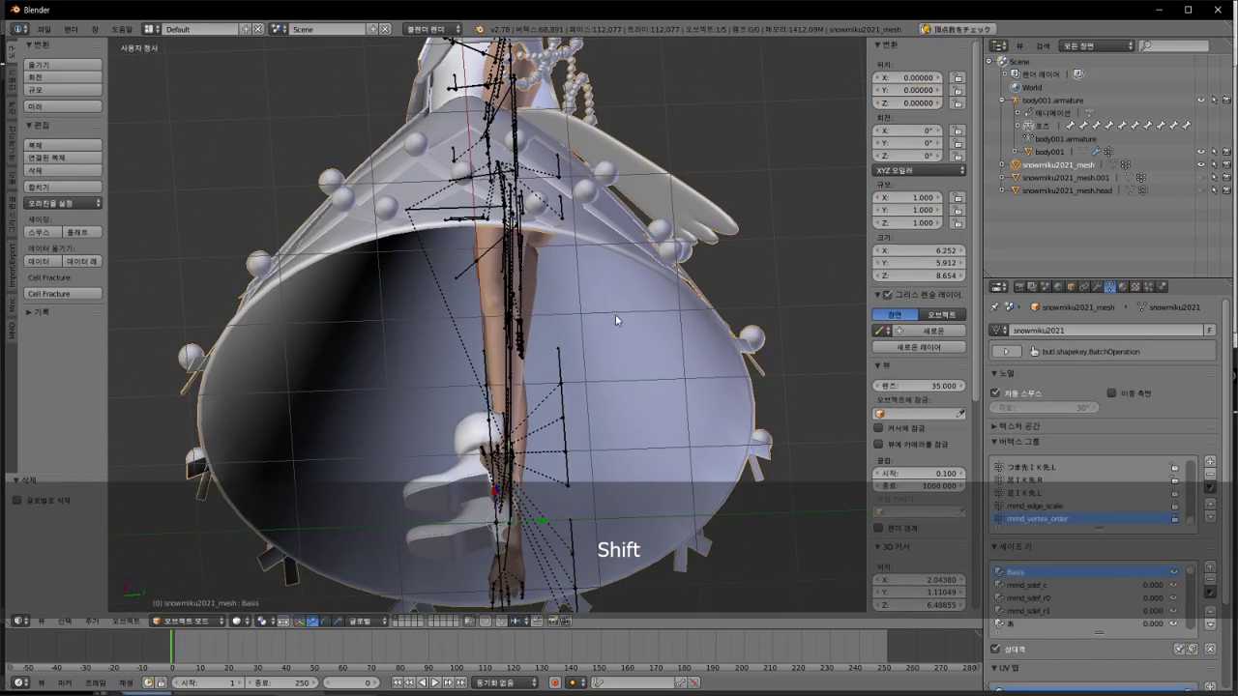
# Step: Select all geometry of snowmiku2021_mesh in edit mode and move it about 0.24 along the positive Y axis
pyautogui.press('Tab')
pyautogui.press('a')
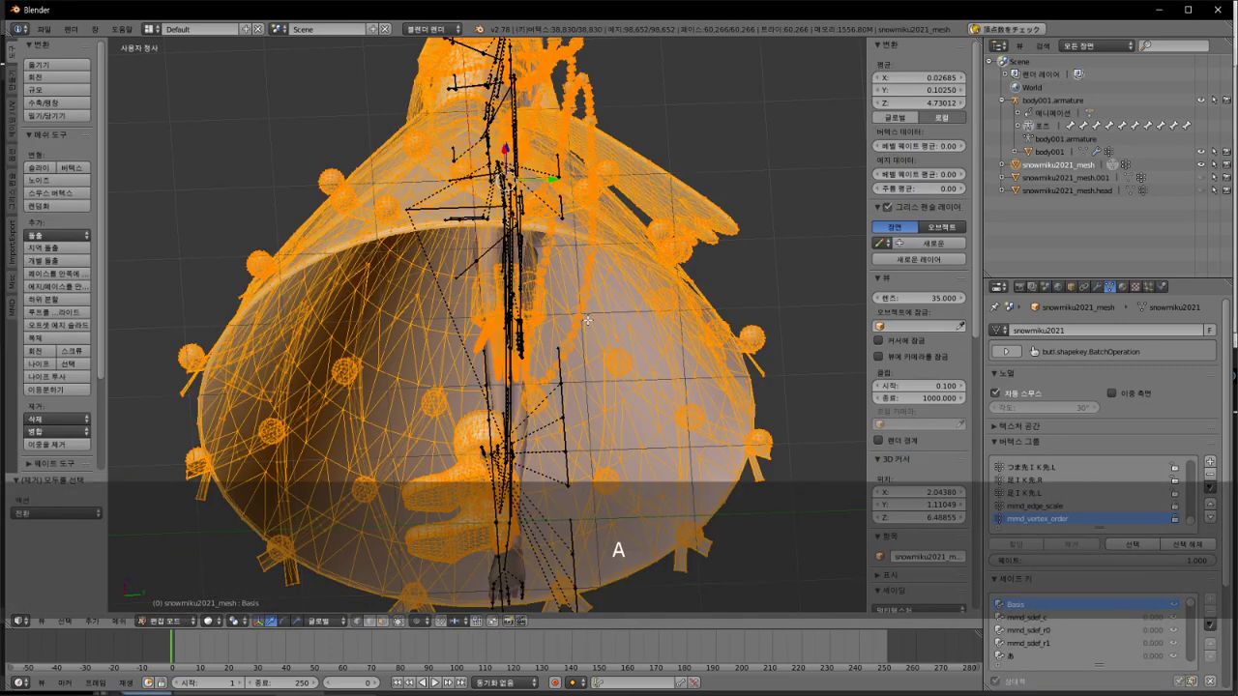
pyautogui.press('g')
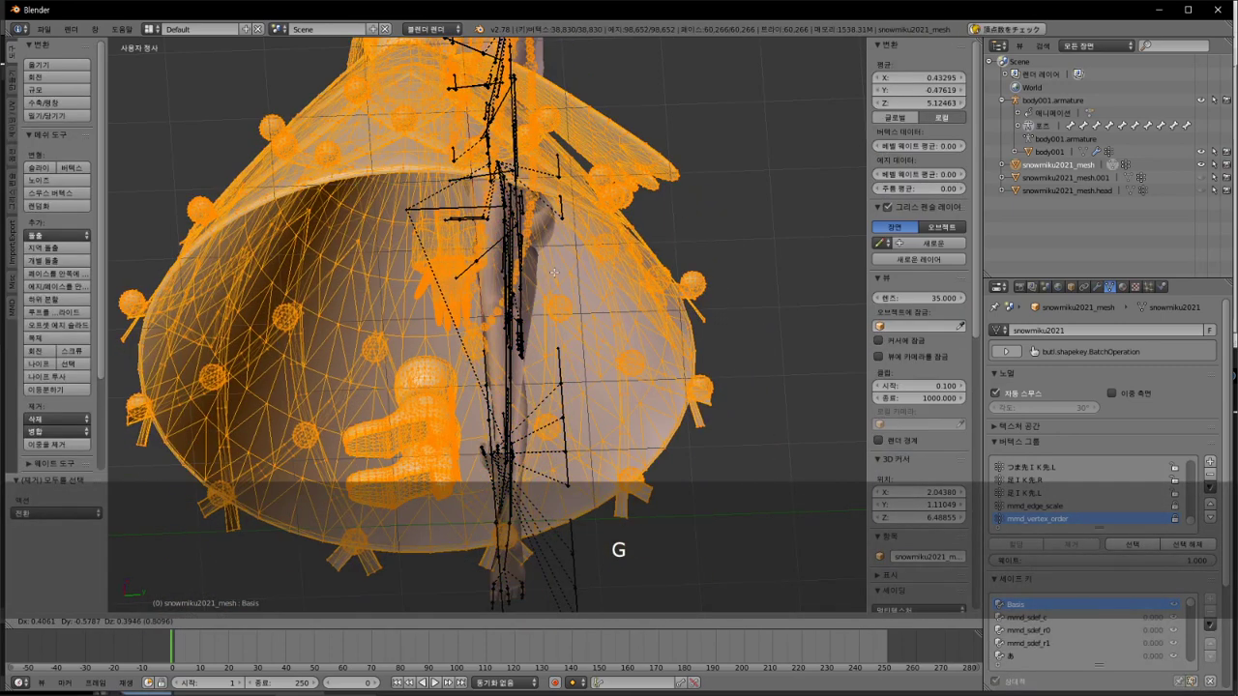
pyautogui.press('Escape')
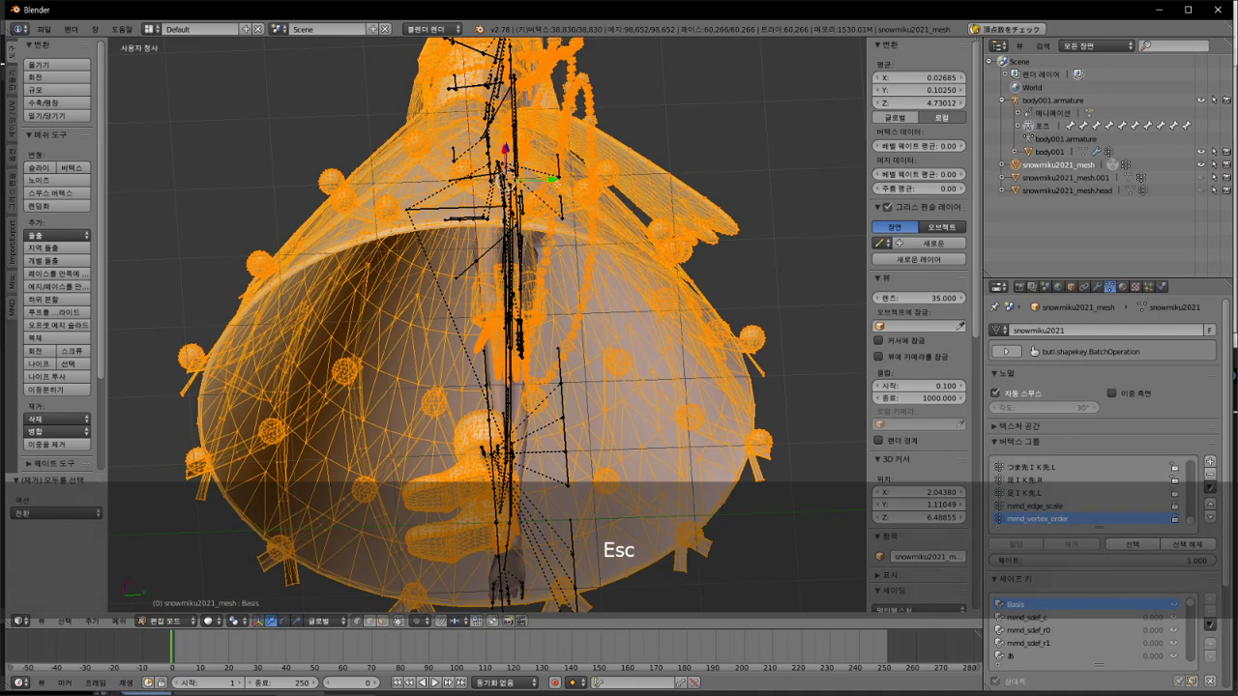
pyautogui.press('g')
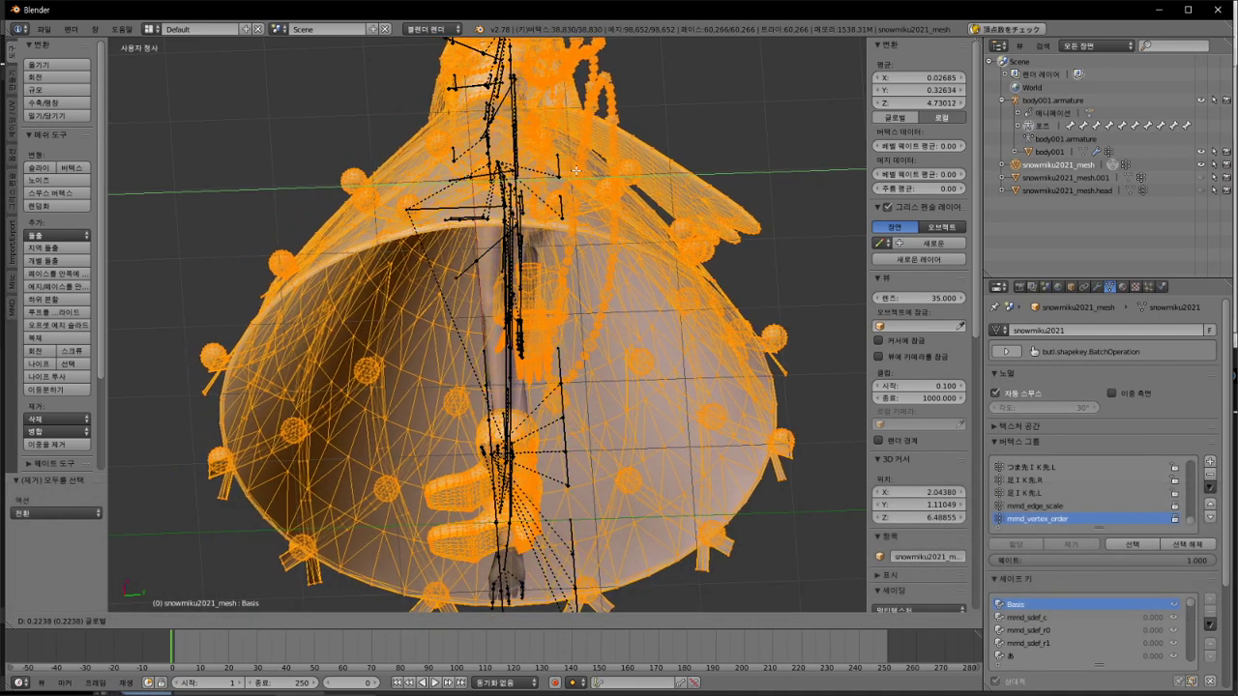
pyautogui.click(574, 174)
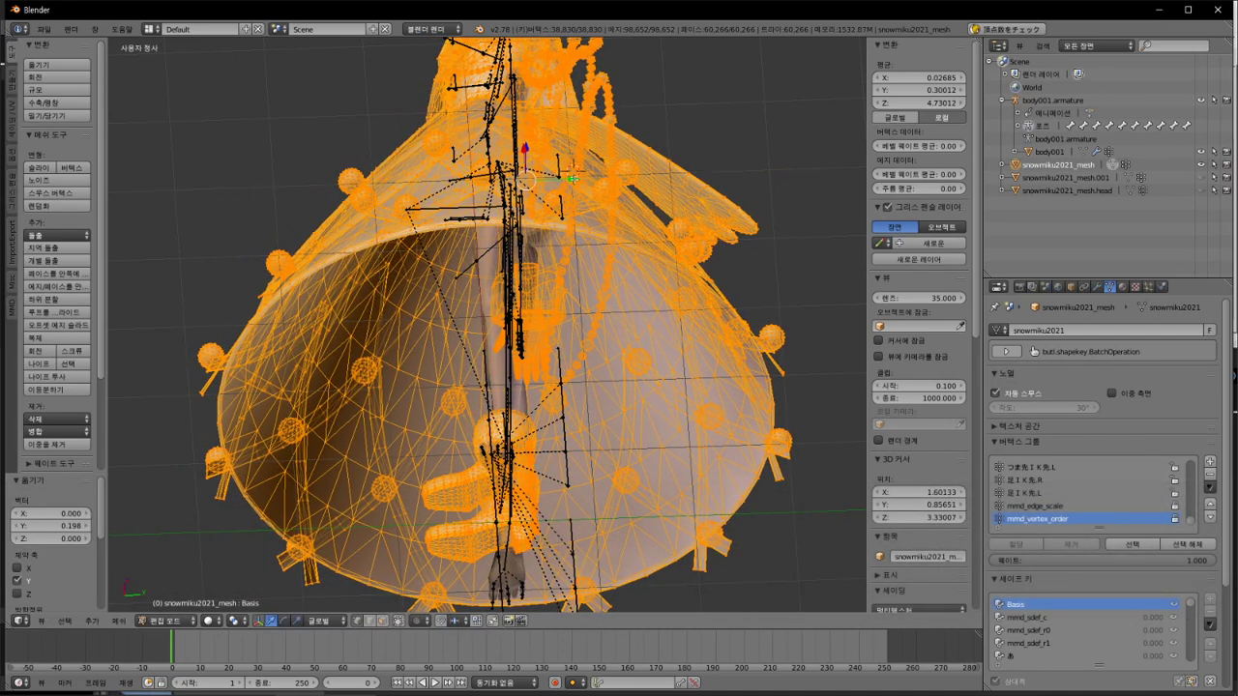
pyautogui.moveTo(573, 178); pyautogui.dragTo(579, 179)
# Step: Scale all of the snowmiku2021_mesh geometry uniformly in two passes to fit the body, using a factor of about 0.957 in the second
pyautogui.keyDown('shift'); pyautogui.moveTo(574, 178); pyautogui.dragTo(471, 326, button='middle'); pyautogui.keyUp('shift')
pyautogui.press('s')
pyautogui.click(446, 363)
pyautogui.press('Tab')
pyautogui.press('Tab')
pyautogui.press('s')
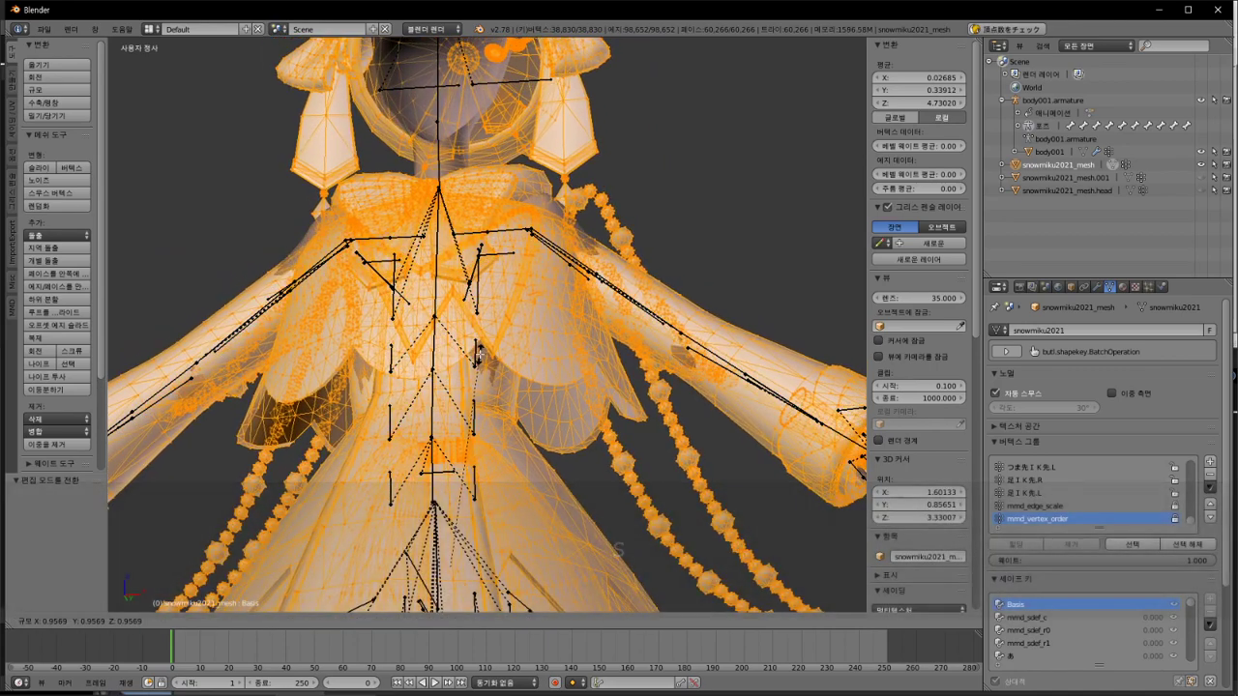
pyautogui.click(480, 354)
pyautogui.press('Tab')
# Step: Shift the whole snowmiku2021_mesh geometry slightly back along negative Y and leave edit mode
pyautogui.moveTo(637, 389); pyautogui.dragTo(512, 506, button='middle')
pyautogui.press('Tab')
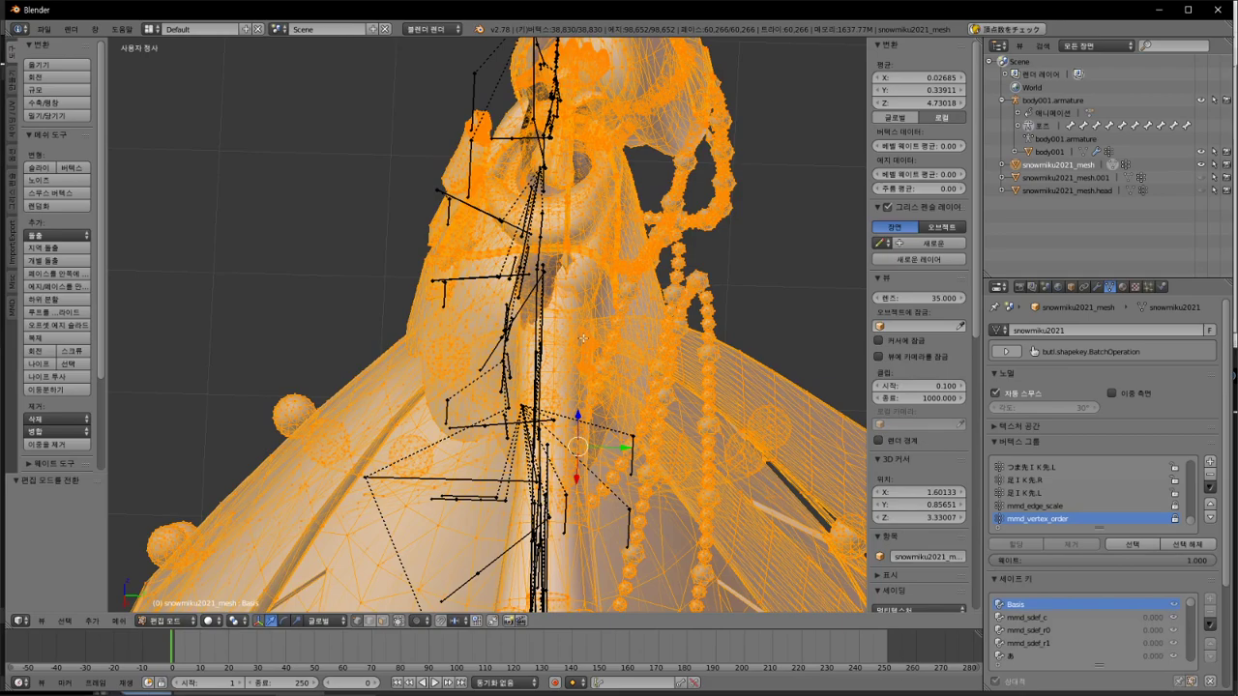
pyautogui.moveTo(624, 447); pyautogui.dragTo(613, 445)
pyautogui.press('Tab')
pyautogui.moveTo(613, 445); pyautogui.dragTo(656, 300, button='middle')
# Step: Switch to the Notepad++ notes and add the line "세세한건 나중에 알아서 수정"
pyautogui.hotkey('alt', 'Tab')
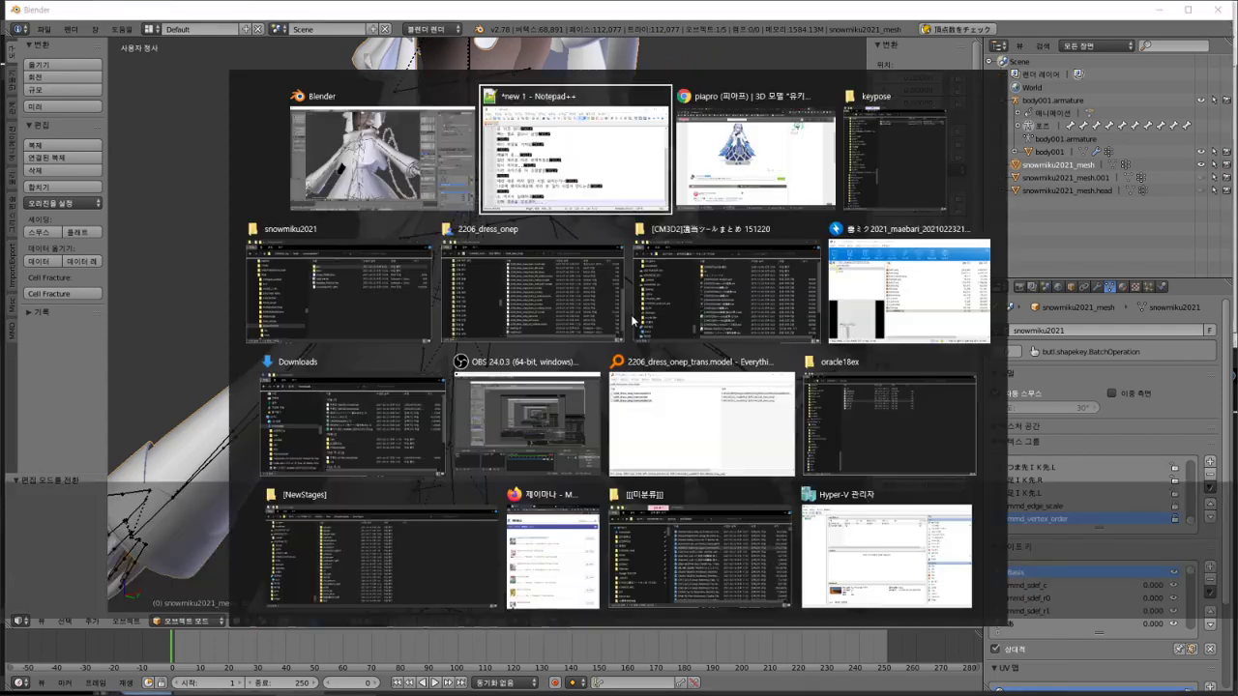
pyautogui.write('세세한건 나중')
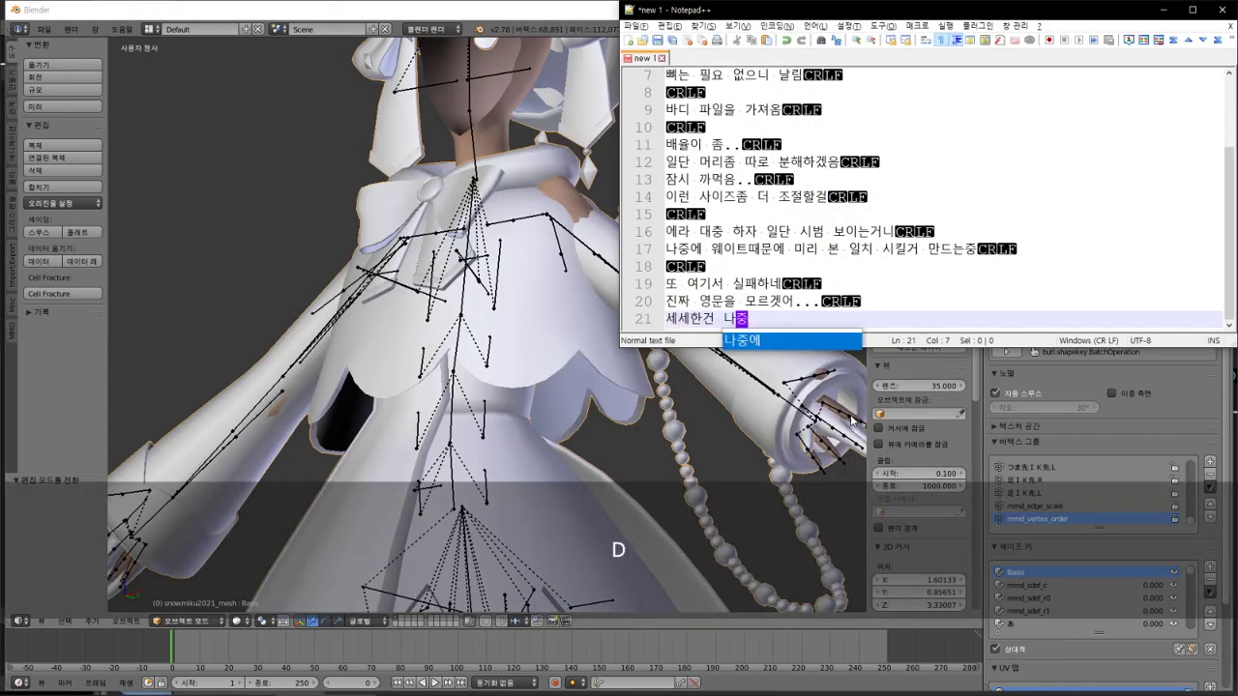
pyautogui.write('에 ㅇ알아서 수정')
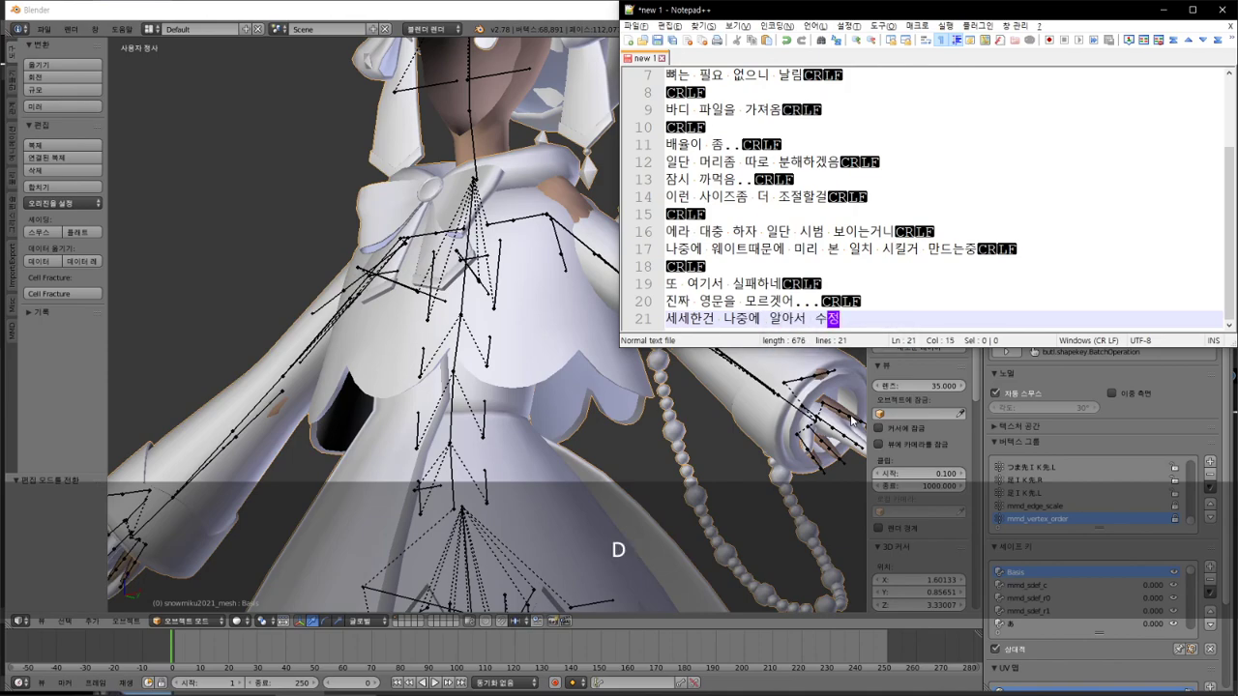
# Step: Add the lines "웨이트를 복사해야하는데.." and "사실 이게 가장큰 문제" to the Notepad++ notes
pyautogui.hotkey('alt', 'Tab')
pyautogui.moveTo(580, 217); pyautogui.dragTo(633, 257, button='middle')
pyautogui.hotkey('alt', 'Tab')
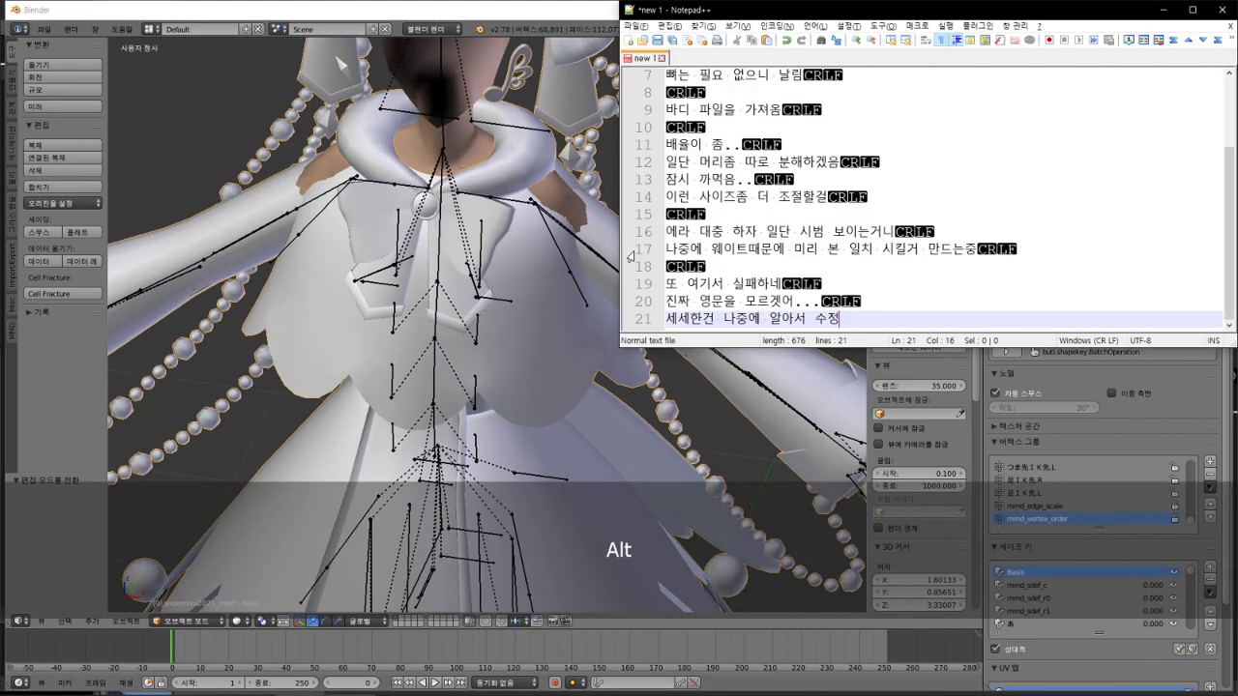
pyautogui.press('Return')
pyautogui.write('웨이트')
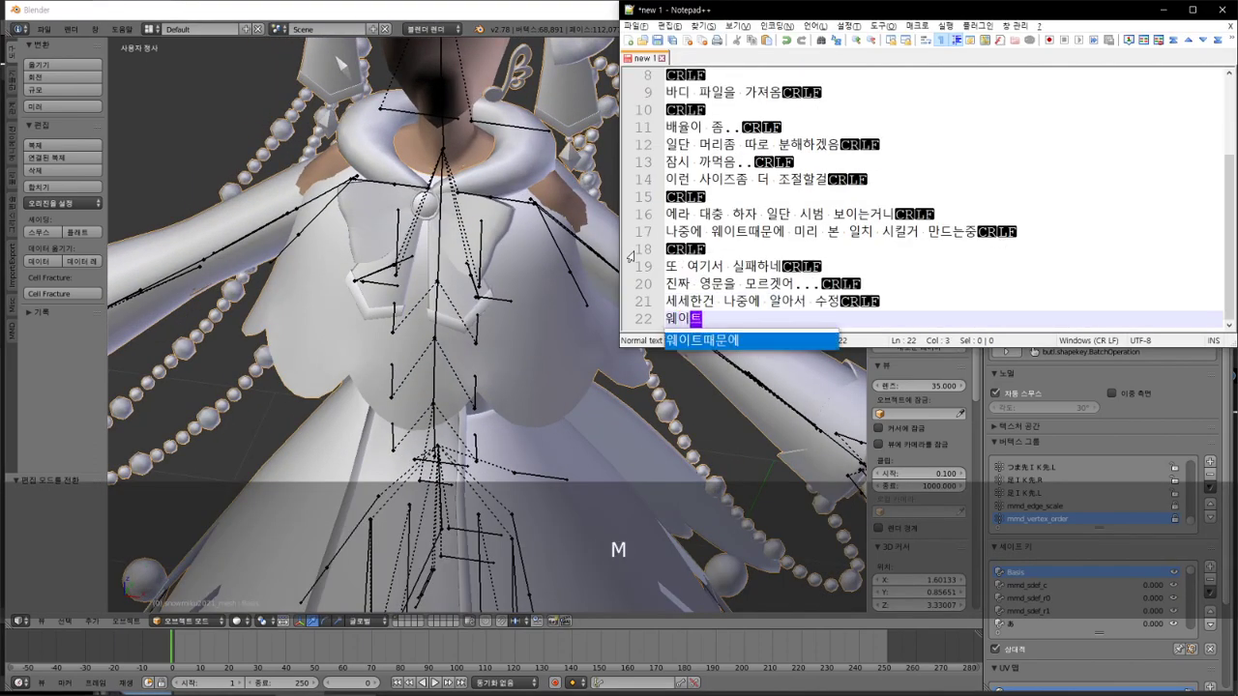
pyautogui.write('를 복사해아')
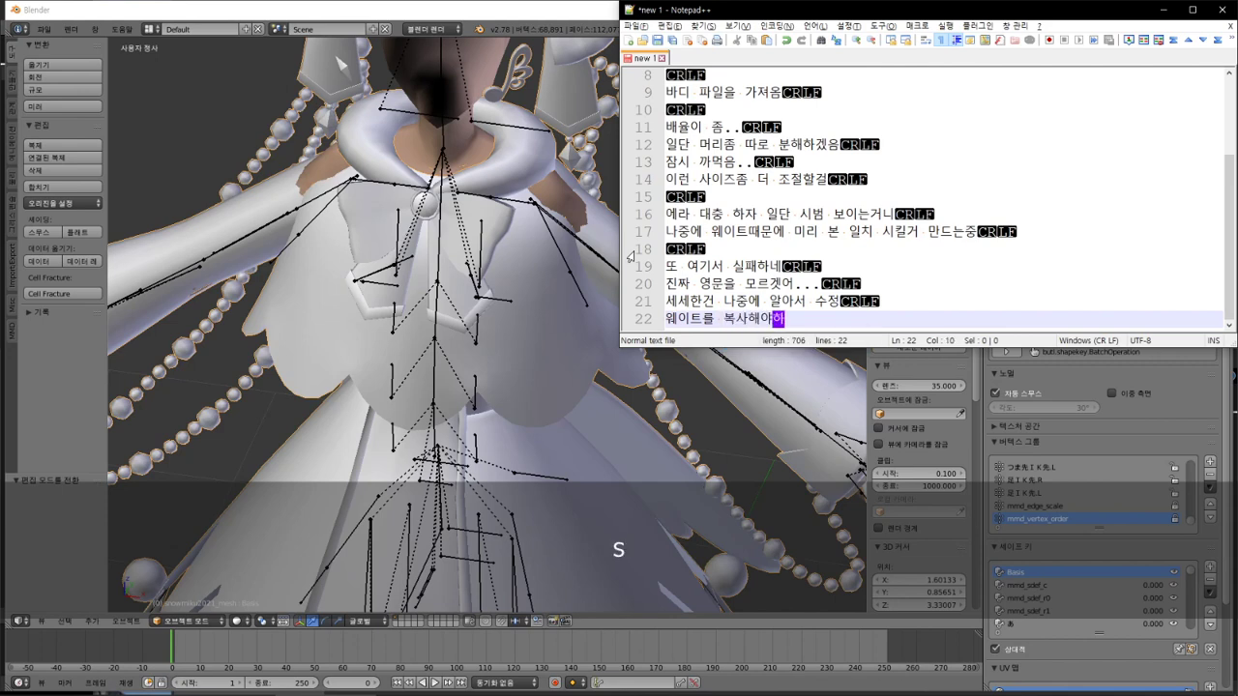
pyautogui.write('하는데..')
pyautogui.press('Return')
pyautogui.write('사실 이게 가장큰 문제')
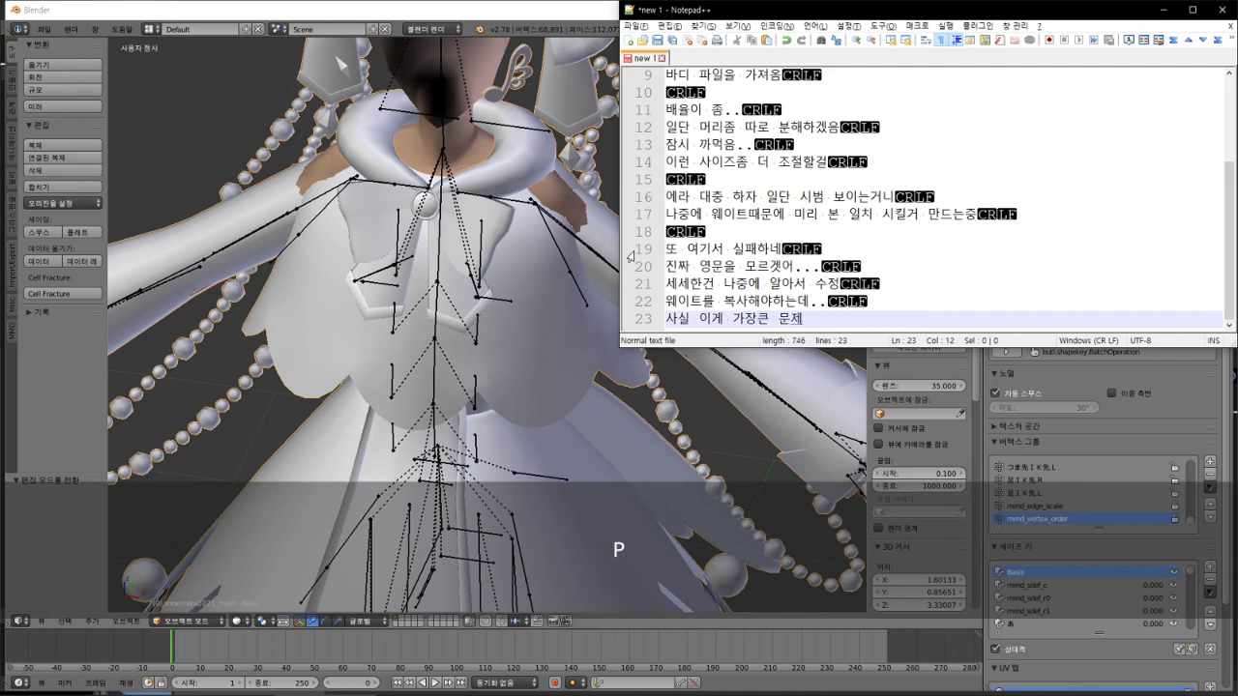
# Step: Add the note lines "웨이트때문에 바디를 가져오는것보단" and "가장 비슷한 옷 모델을 가져오는게 속 편함"
pyautogui.press('Return')
pyautogui.write('웨이트ㅉ때문ㅇ')
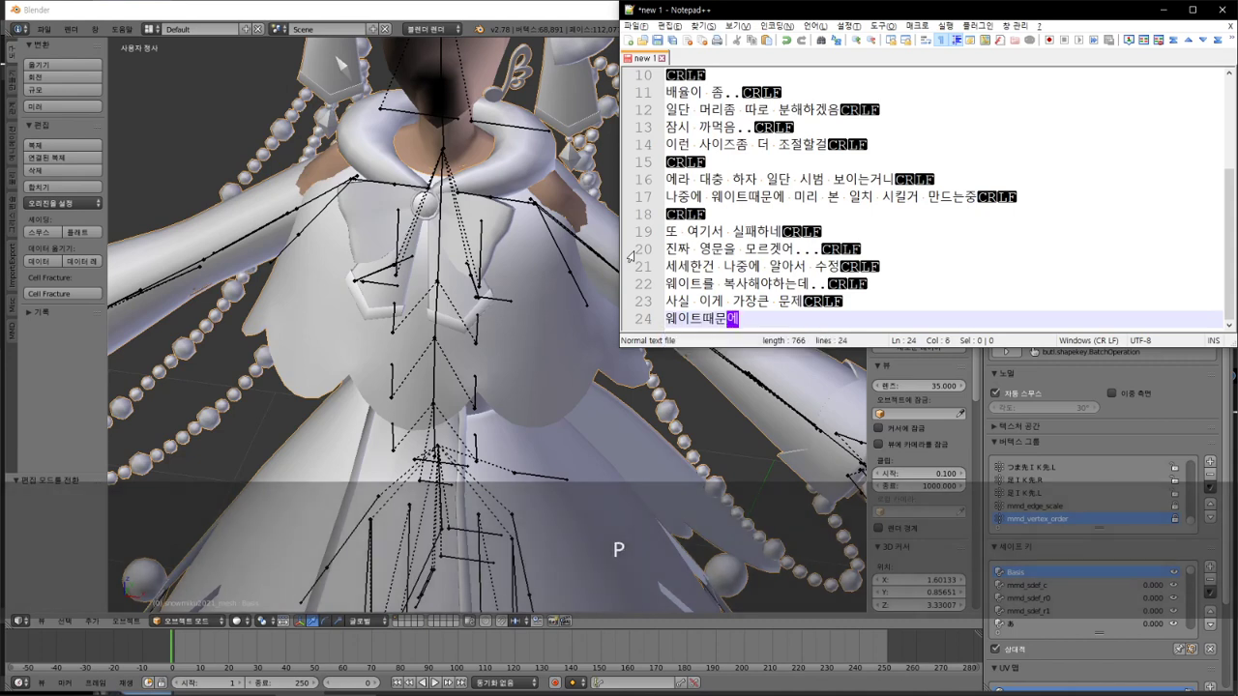
pyautogui.write(' 바디를 ')
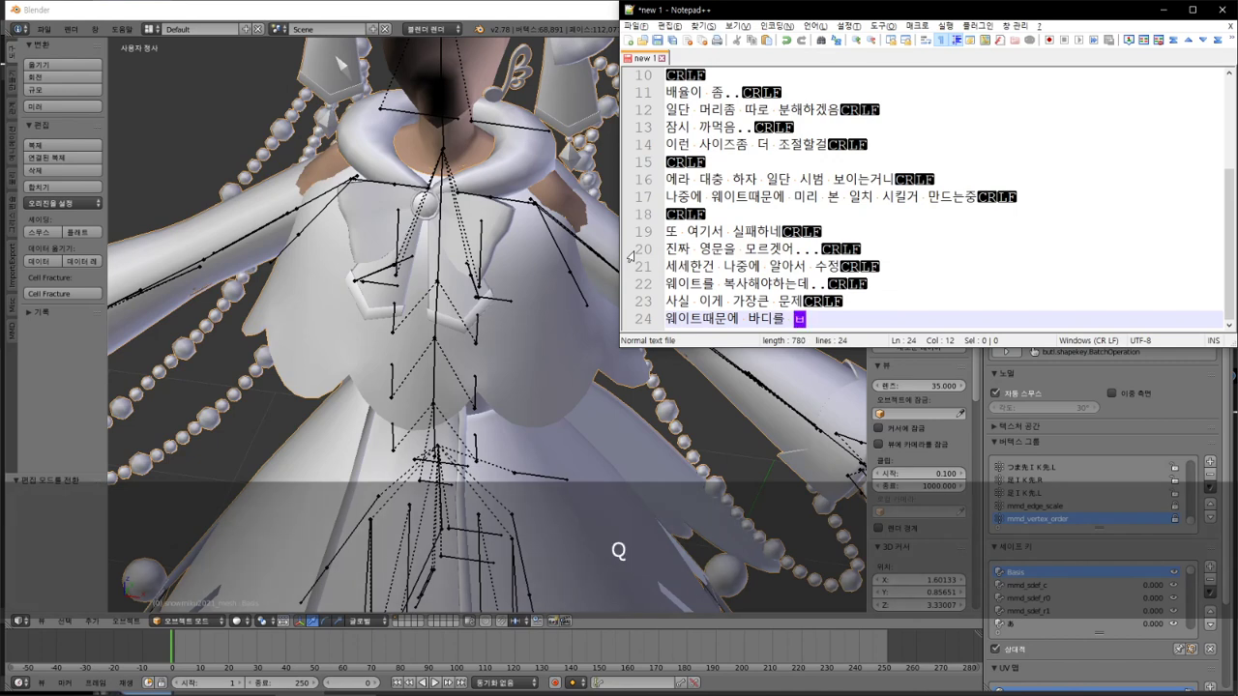
pyautogui.write('가져오는것ㅂ보단')
pyautogui.press('Return')
pyautogui.write('가자')
pyautogui.write(' 비슷한')
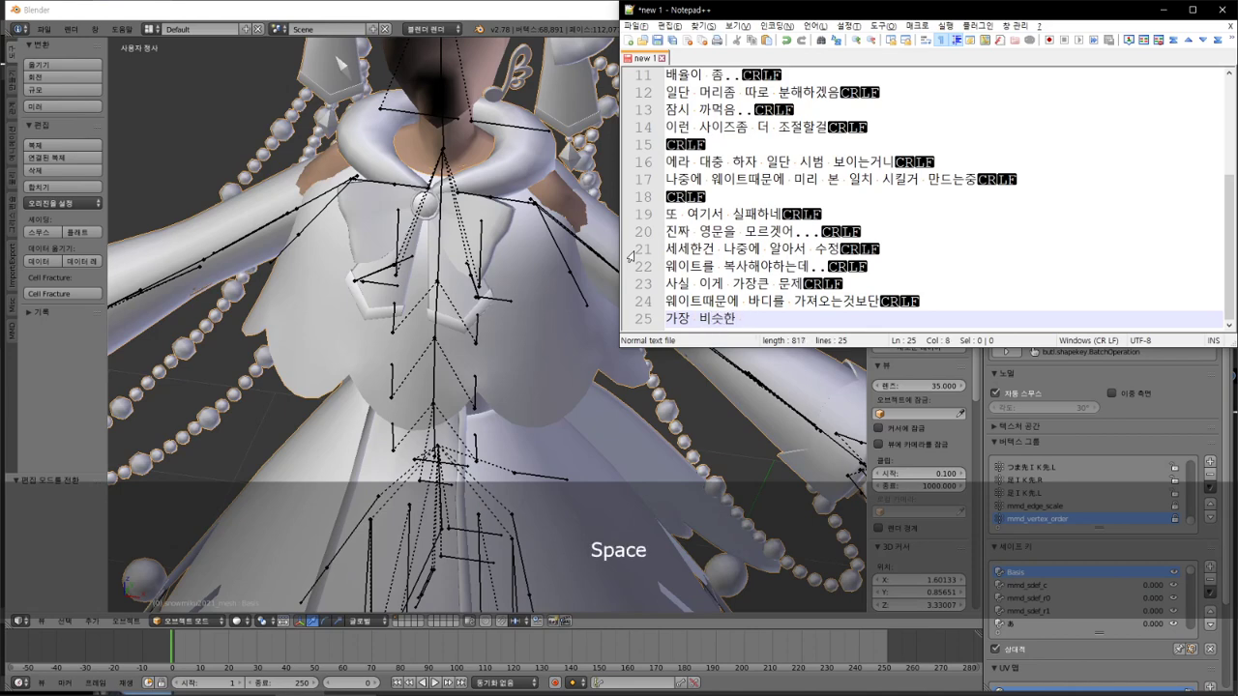
pyautogui.write(' 옷 ㅁ')
pyautogui.write('델을 가져오는ㄱ')
pyautogui.write('게 속 편하')
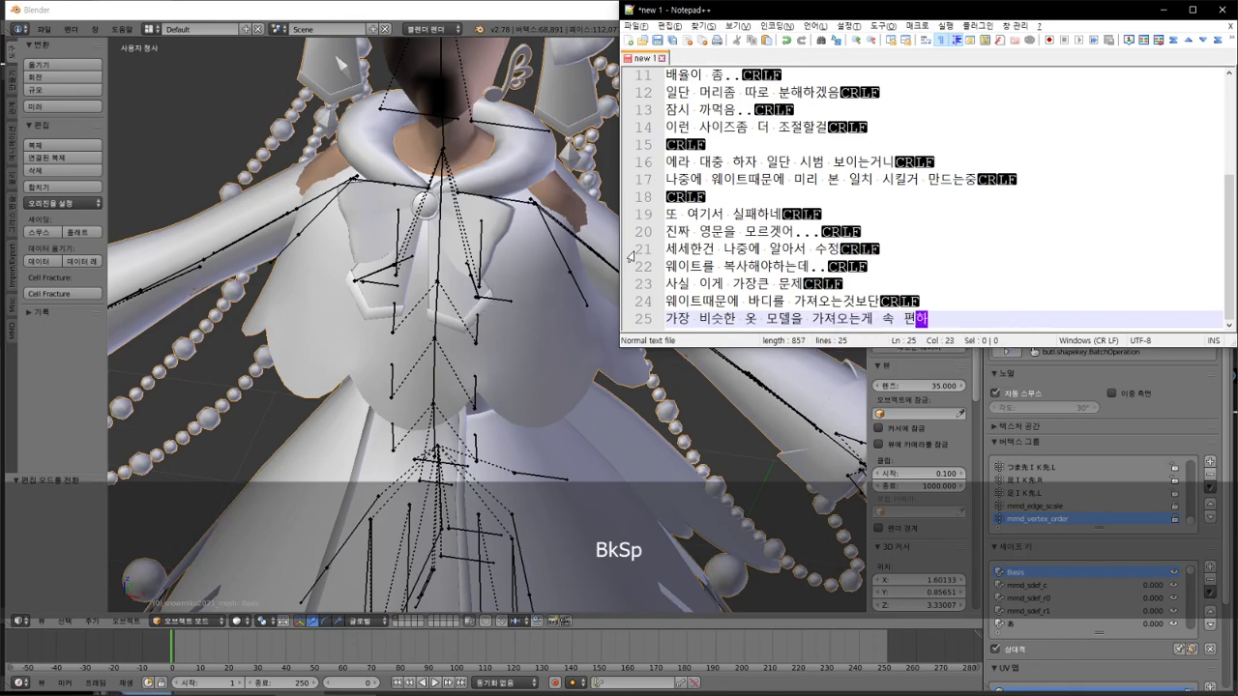
# Step: Switch to Blender, select the body001 mesh and enter edit mode on it
pyautogui.click(402, 280)
pyautogui.moveTo(402, 281); pyautogui.dragTo(375, 250, button='middle')
pyautogui.moveTo(502, 226); pyautogui.dragTo(475, 277, button='middle')
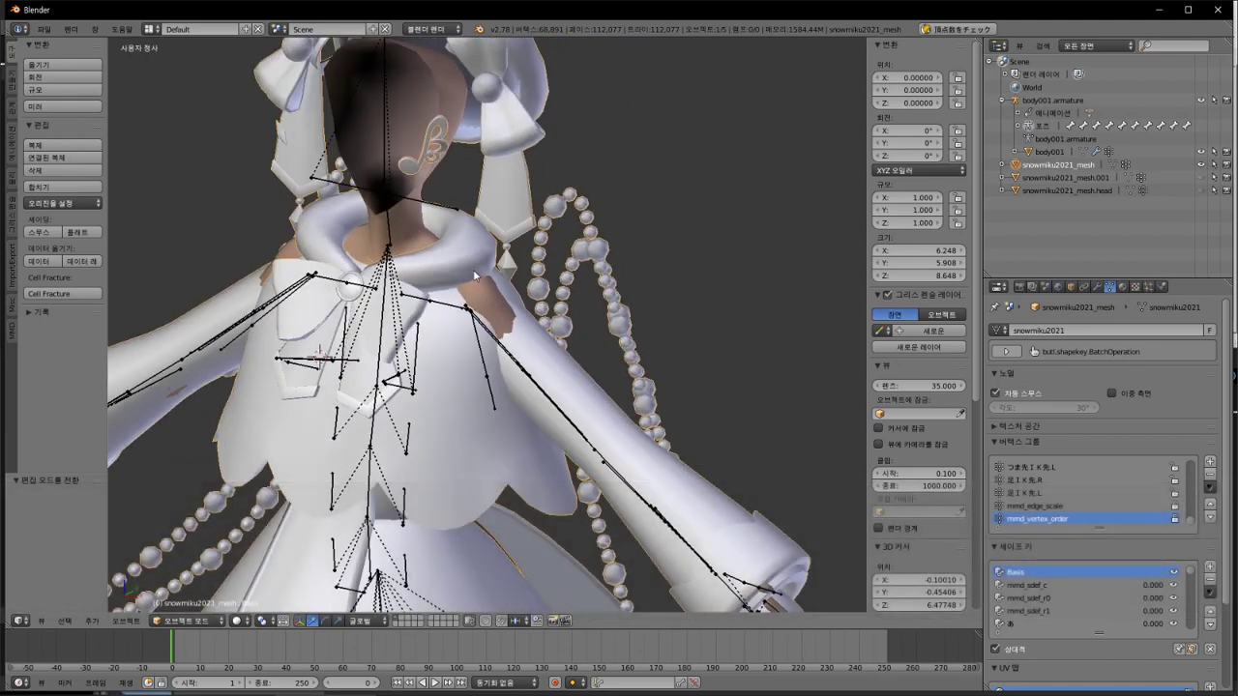
pyautogui.rightClick(402, 220)
pyautogui.press('Tab')
# Step: Switch to the Notepad++ notes and add "일단 테스트기때문에 웨이트만 복사" after a blank line
pyautogui.hotkey('alt', 'Tab')
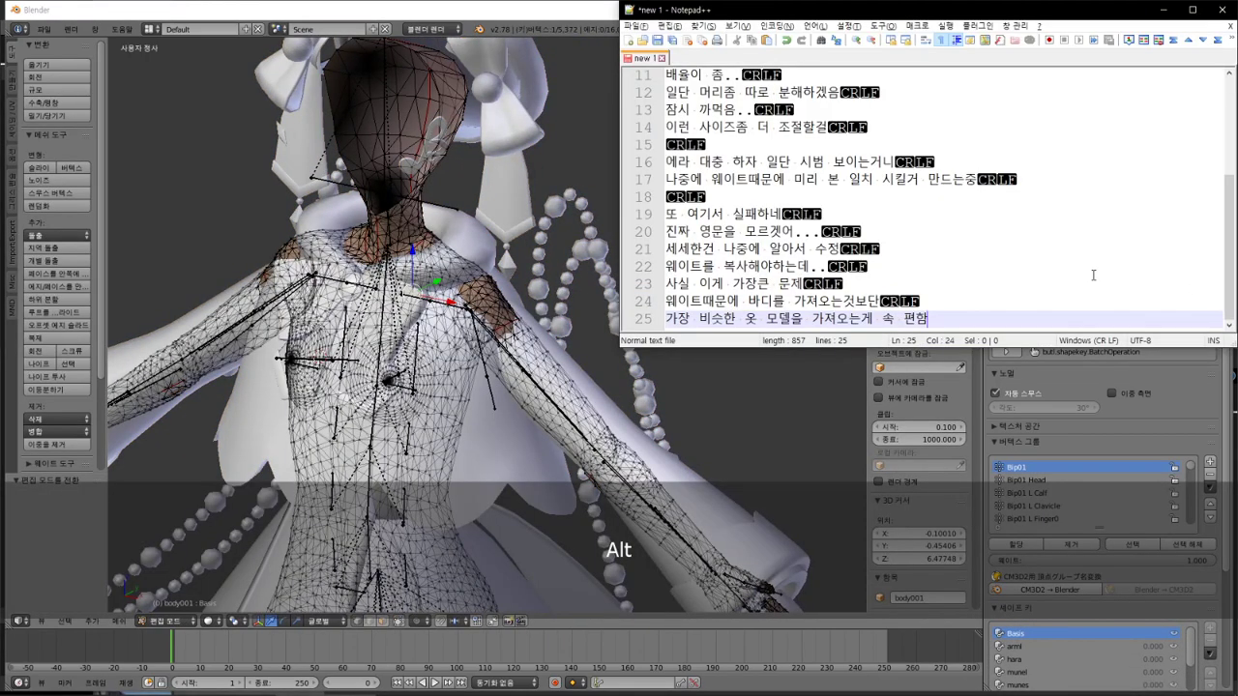
pyautogui.press('Return')
pyautogui.press('Return')
pyautogui.write('일')
pyautogui.write('단 테스트기때무')
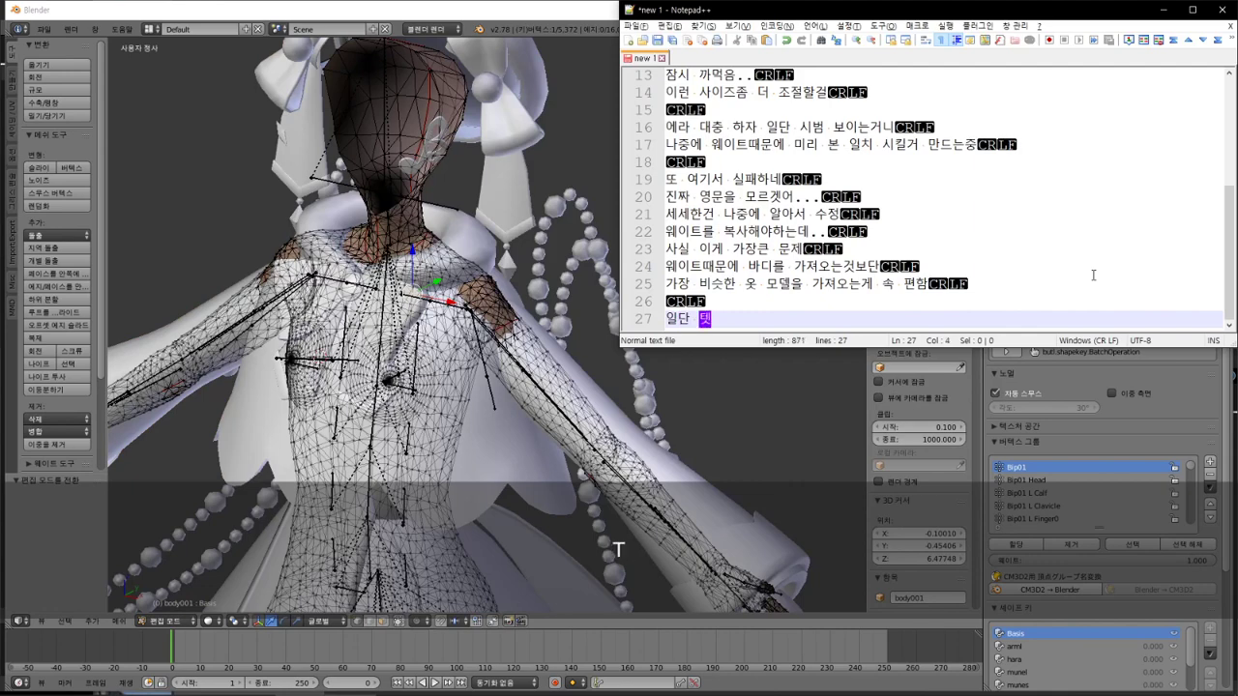
pyautogui.write('ㄴ에')
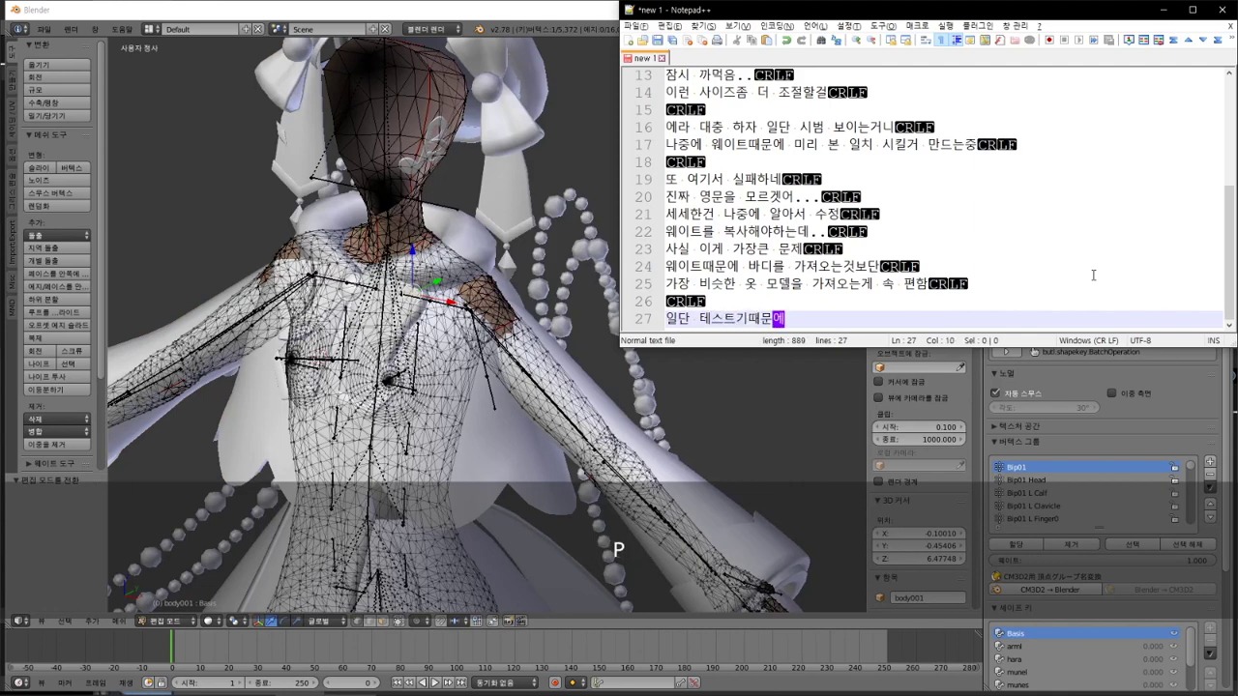
pyautogui.write(' ㅇㅞ이드마')
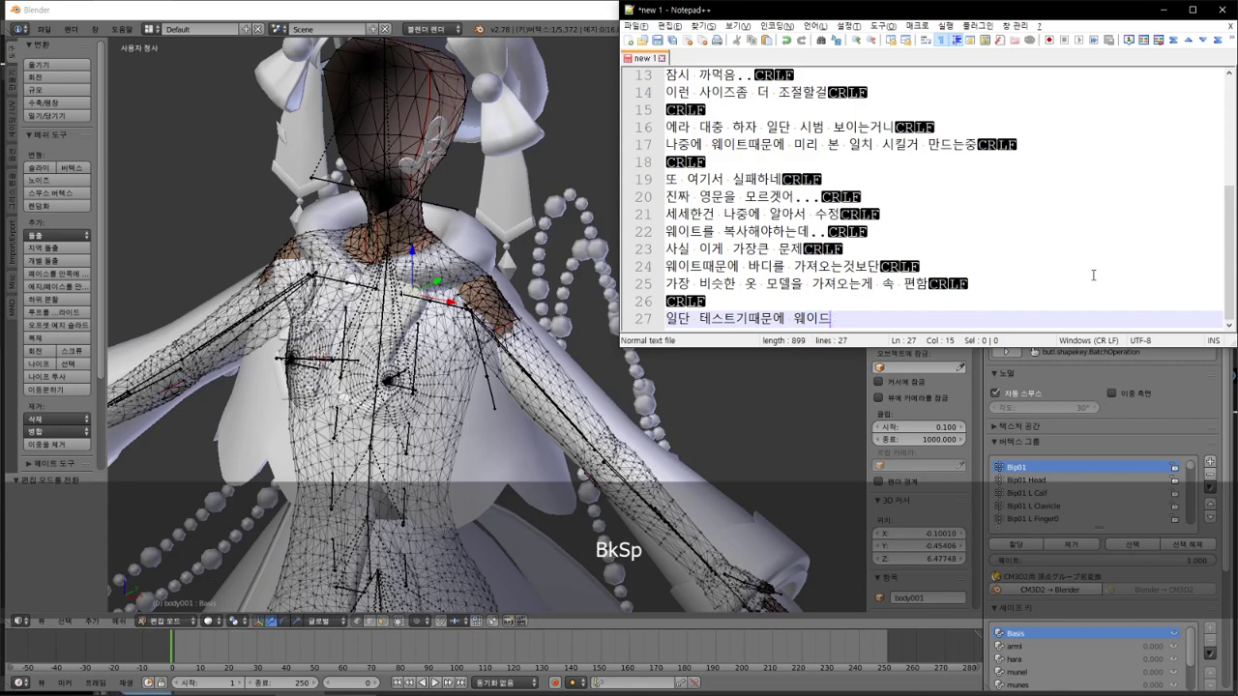
pyautogui.write('트만 복사')
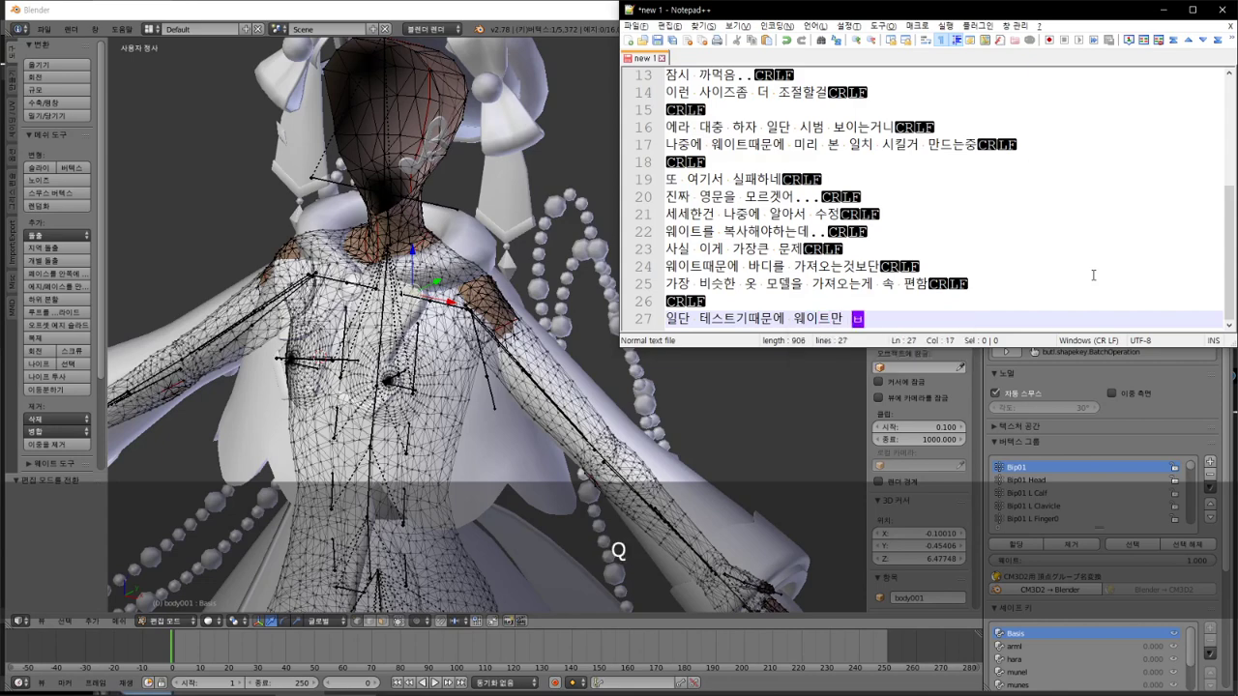
# Step: Return to Blender, leave edit mode on body001, and select body001 plus snowmiku2021_mesh with the dress as the active object
pyautogui.press('super')
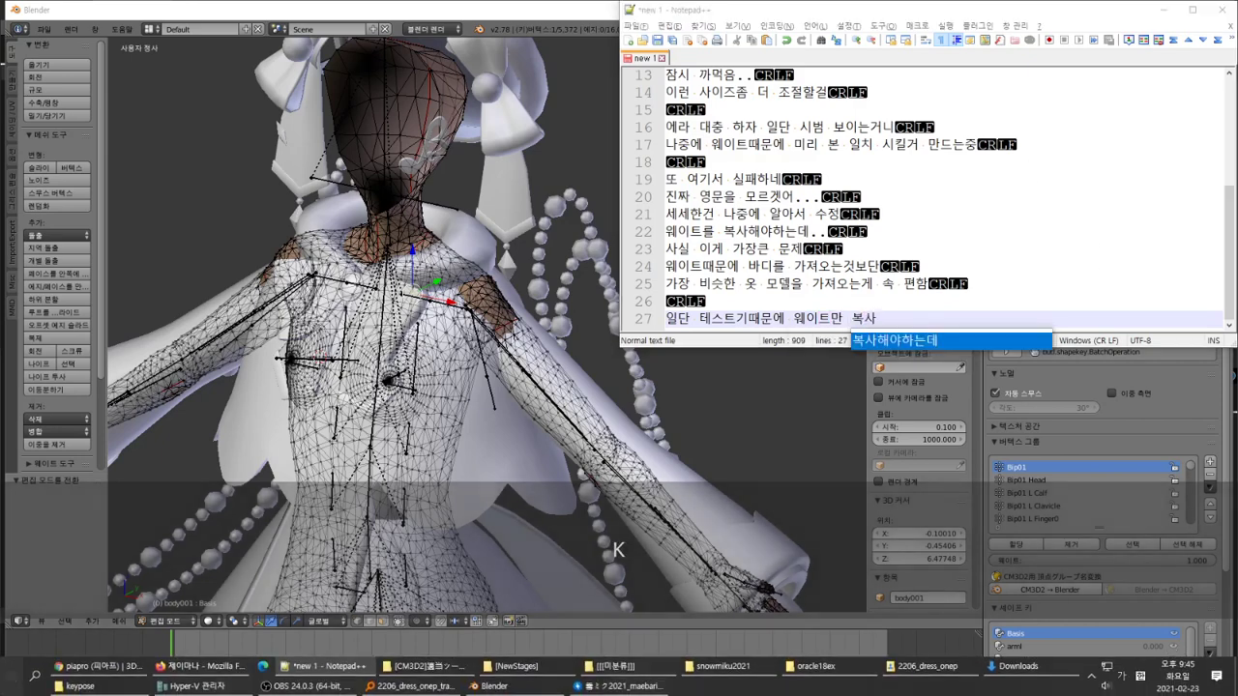
pyautogui.press('super')
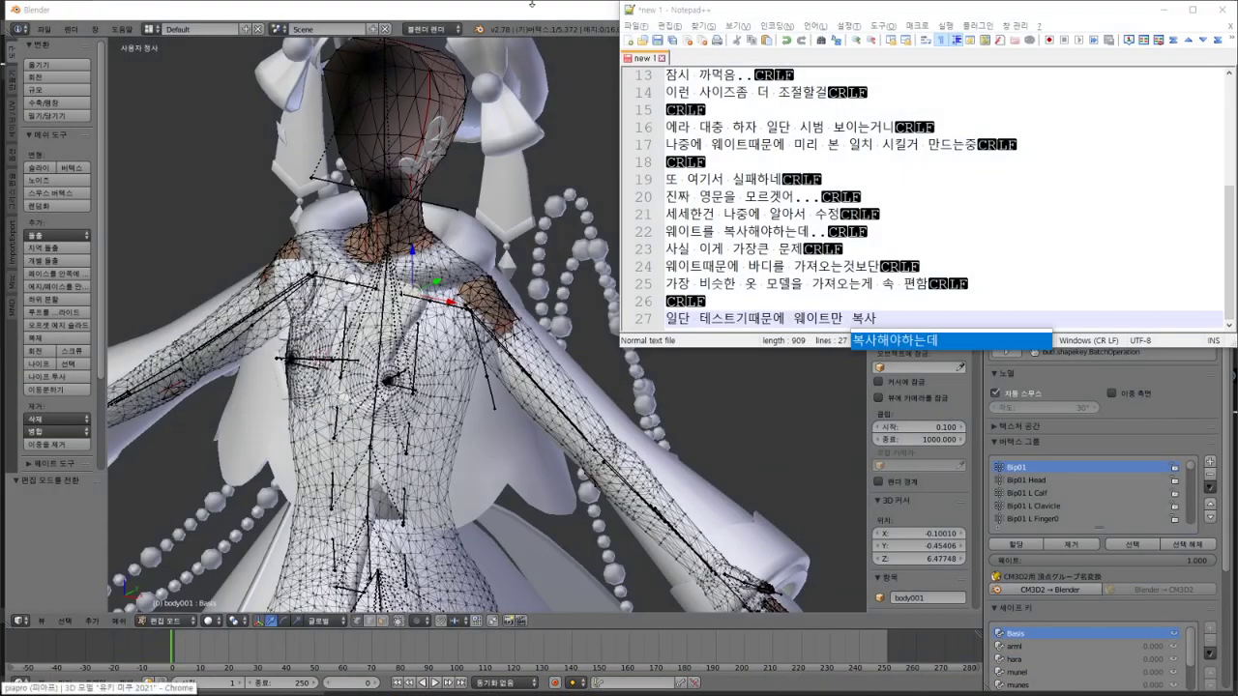
pyautogui.click(531, 20)
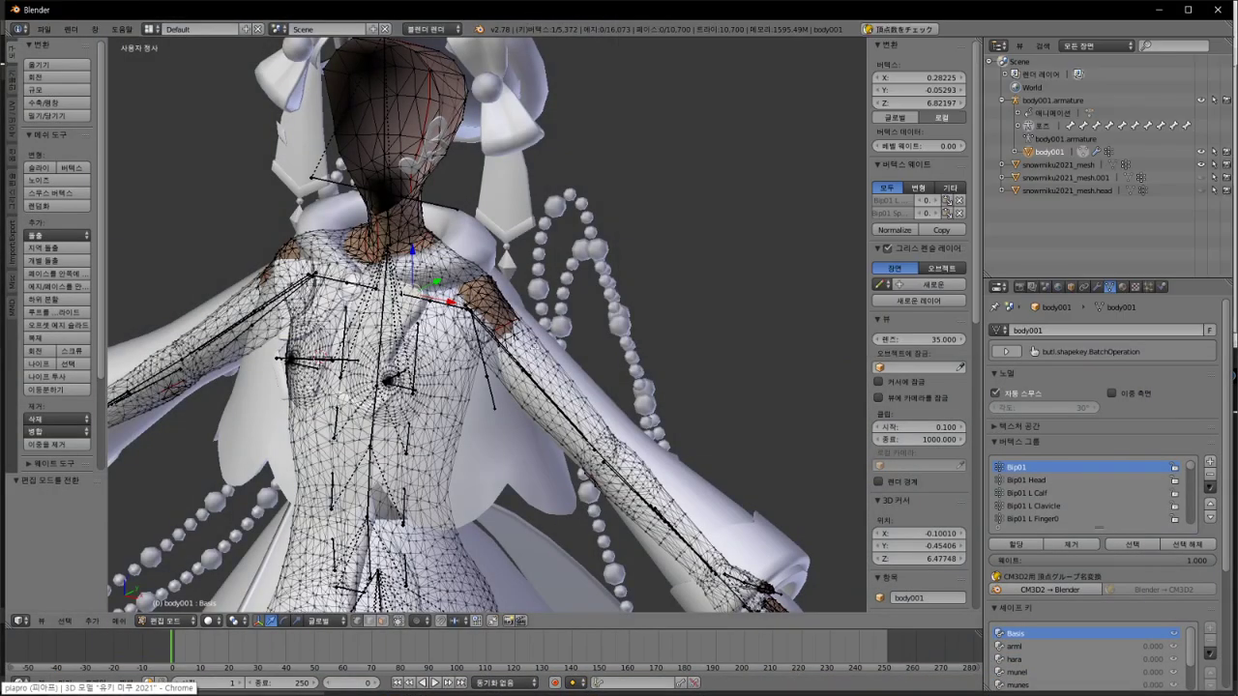
pyautogui.press('a')
pyautogui.press('Tab')
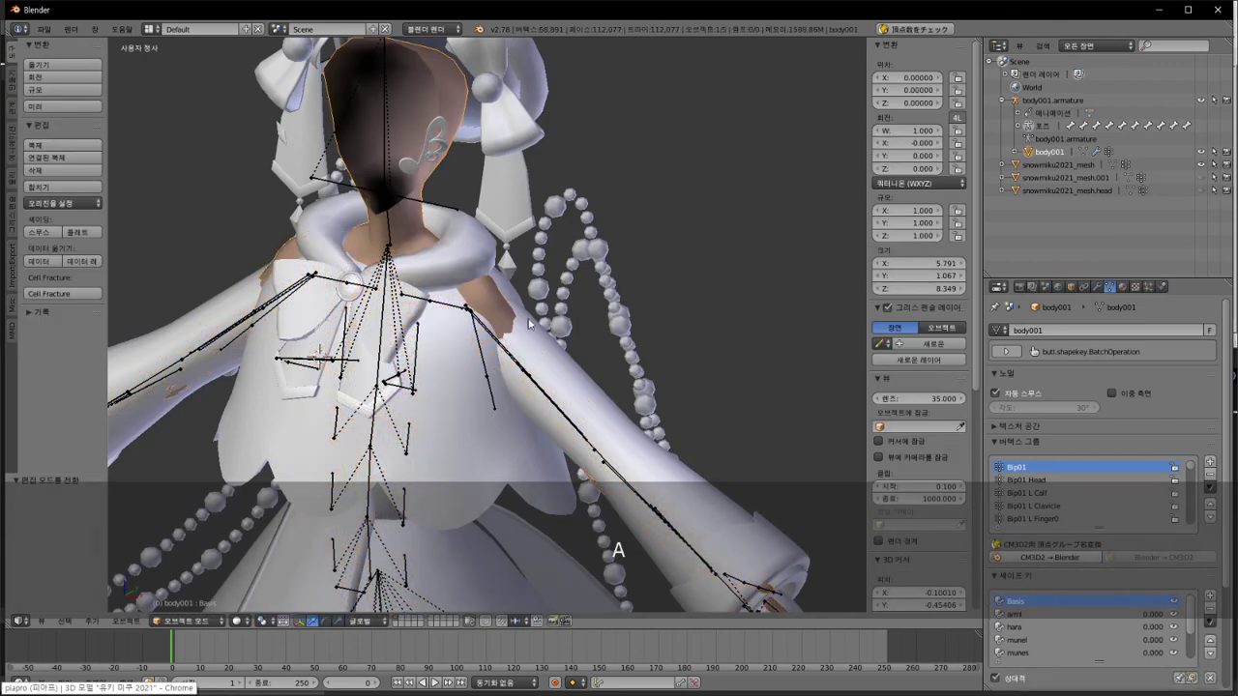
pyautogui.keyDown('shift'); pyautogui.rightClick(477, 233); pyautogui.keyUp('shift')
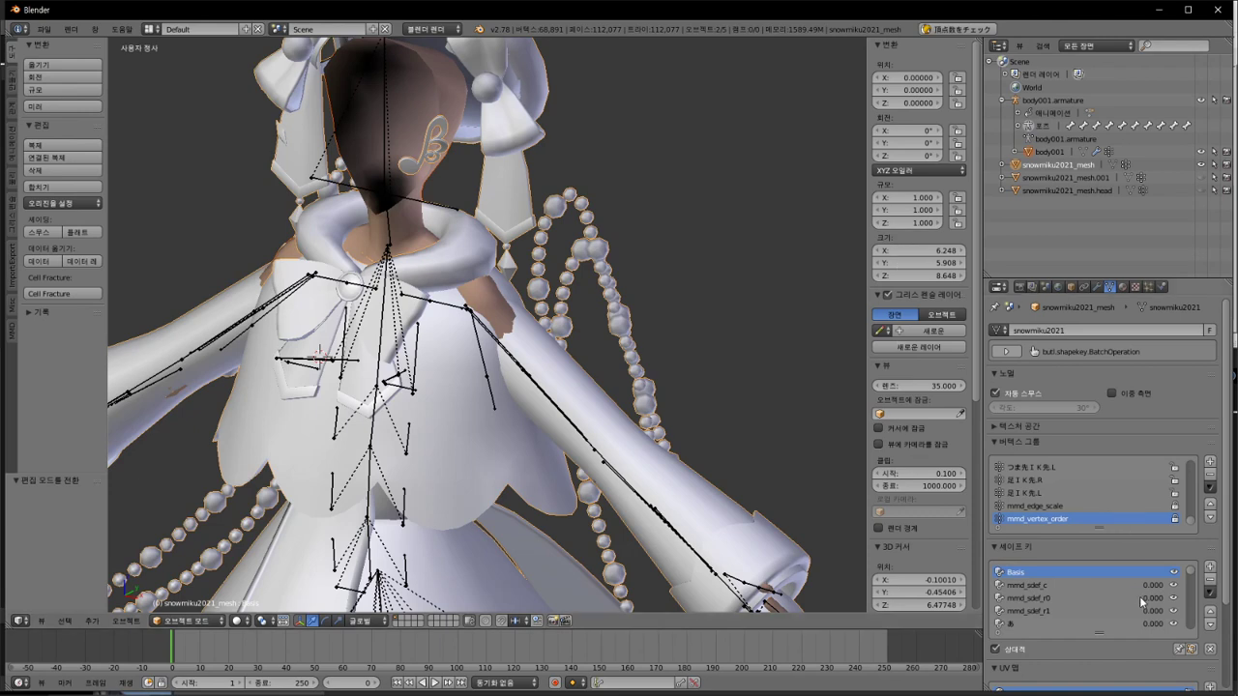
pyautogui.scroll(5, 1146, 492)
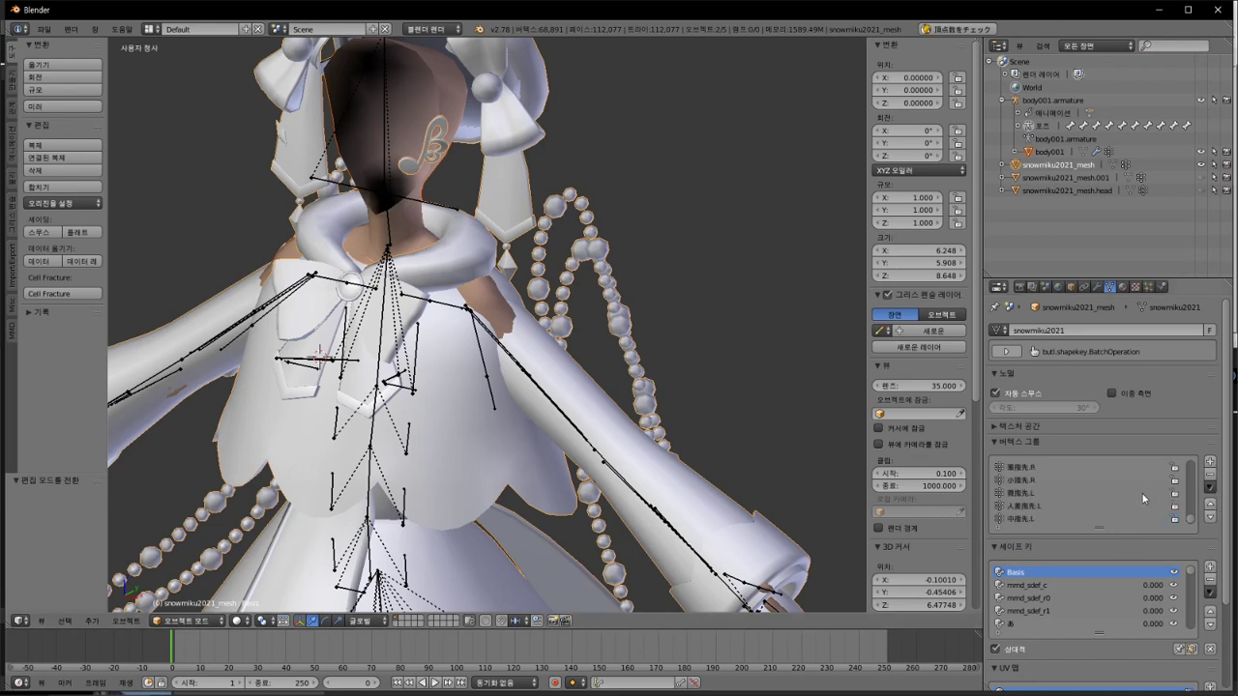
pyautogui.rightClick(451, 104)
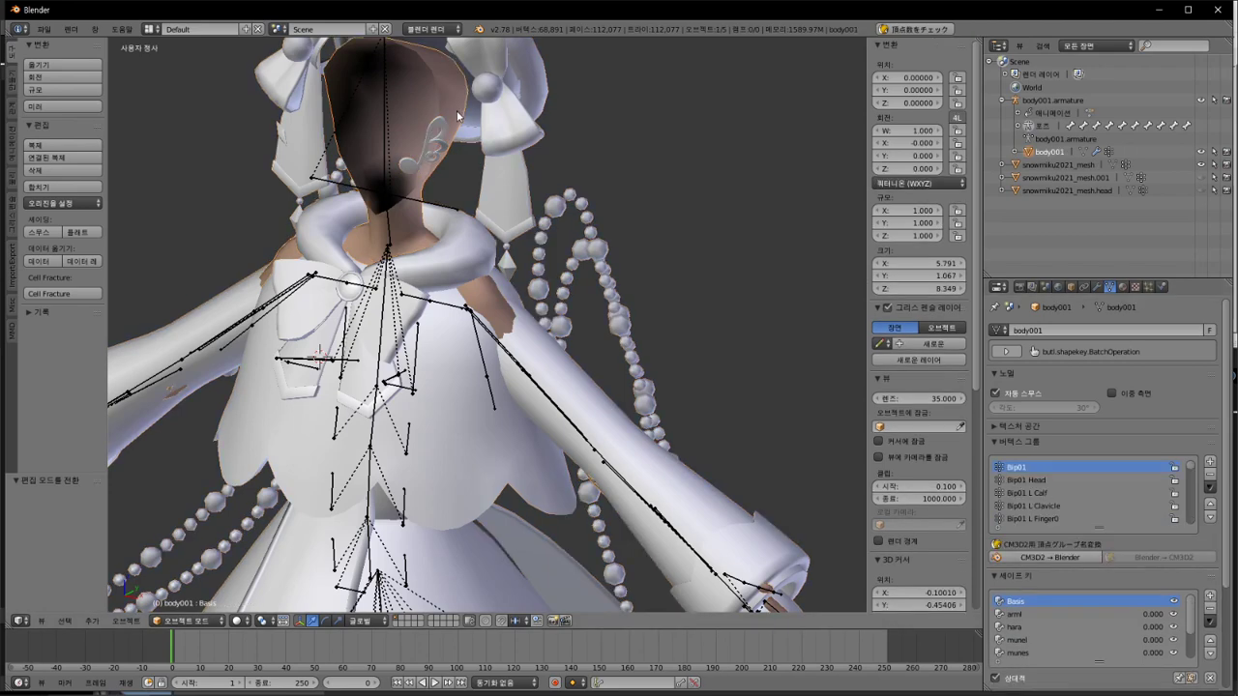
pyautogui.keyDown('shift'); pyautogui.rightClick(575, 428); pyautogui.keyUp('shift')
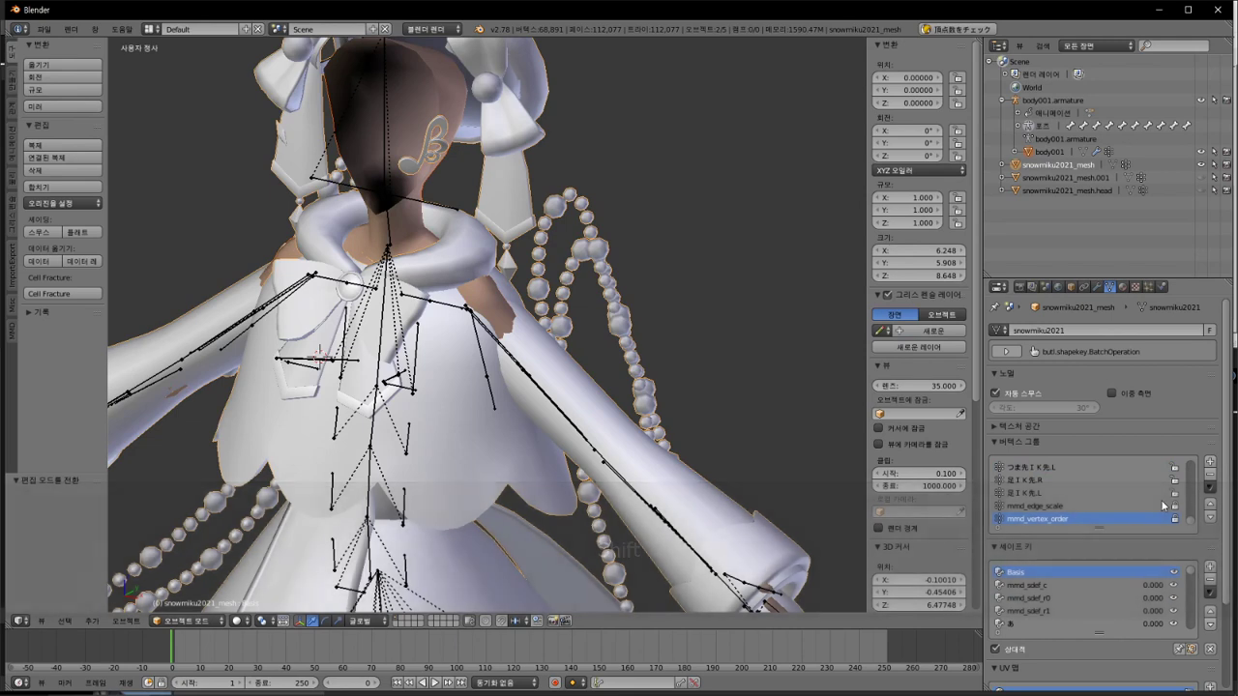
# Step: Run the quick weight transfer (퀵 웨이트 전송) from body001 to snowmiku2021_mesh with the nearest face (가장 가까운 면) as reference element
pyautogui.click(1210, 488)
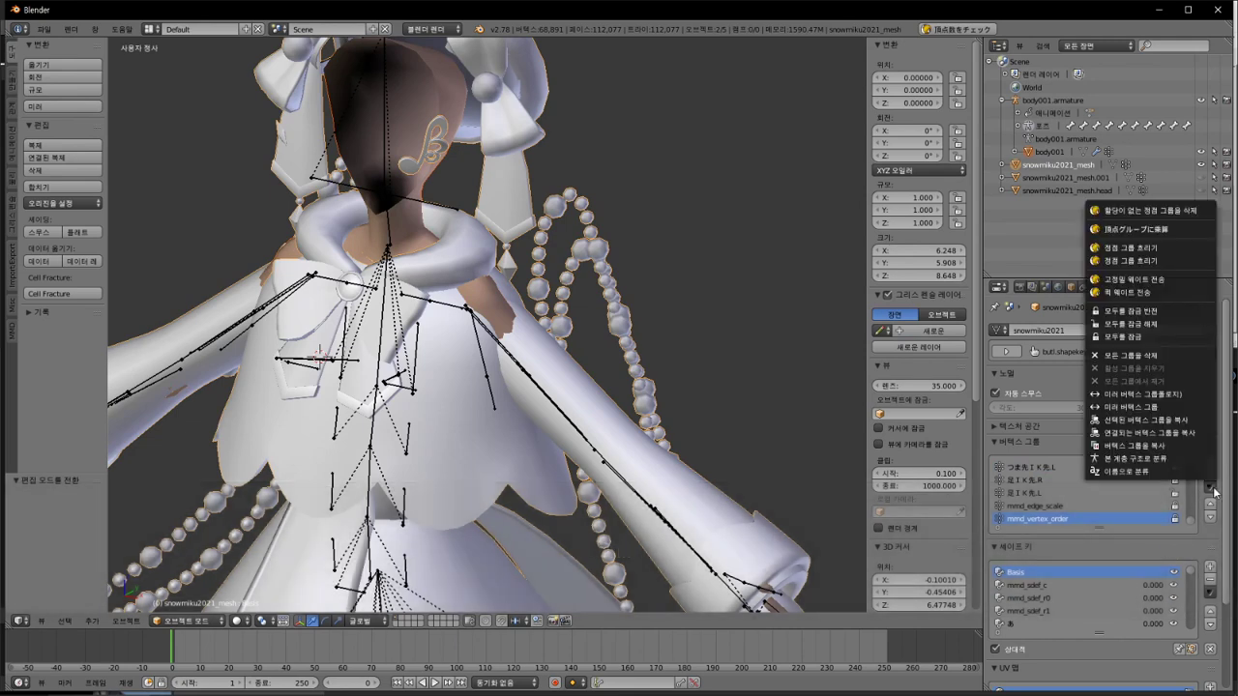
pyautogui.click(1190, 293)
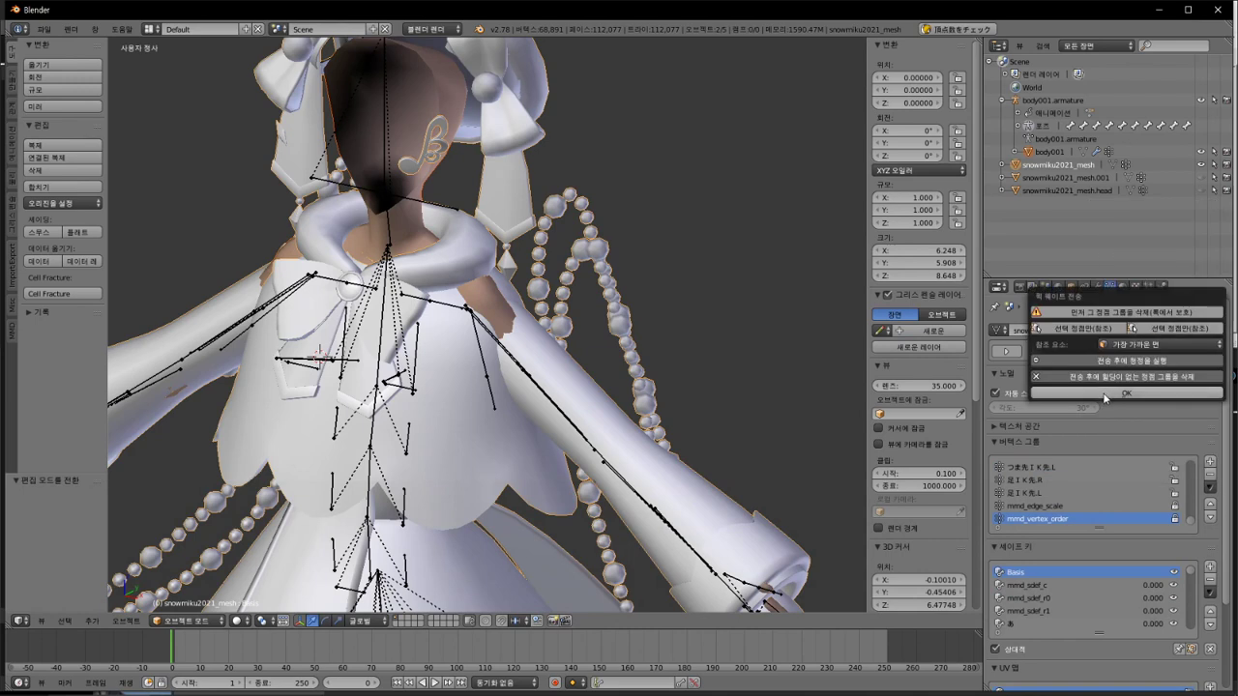
pyautogui.click(1153, 345)
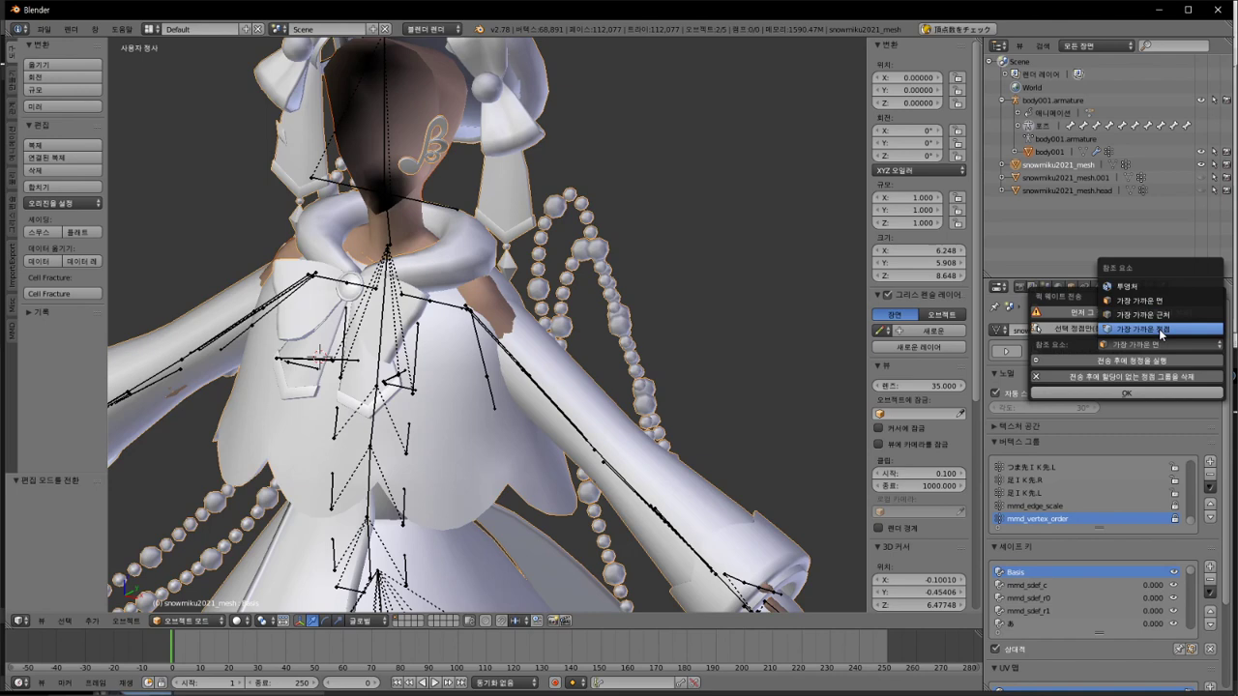
pyautogui.click(1159, 329)
pyautogui.click(1159, 346)
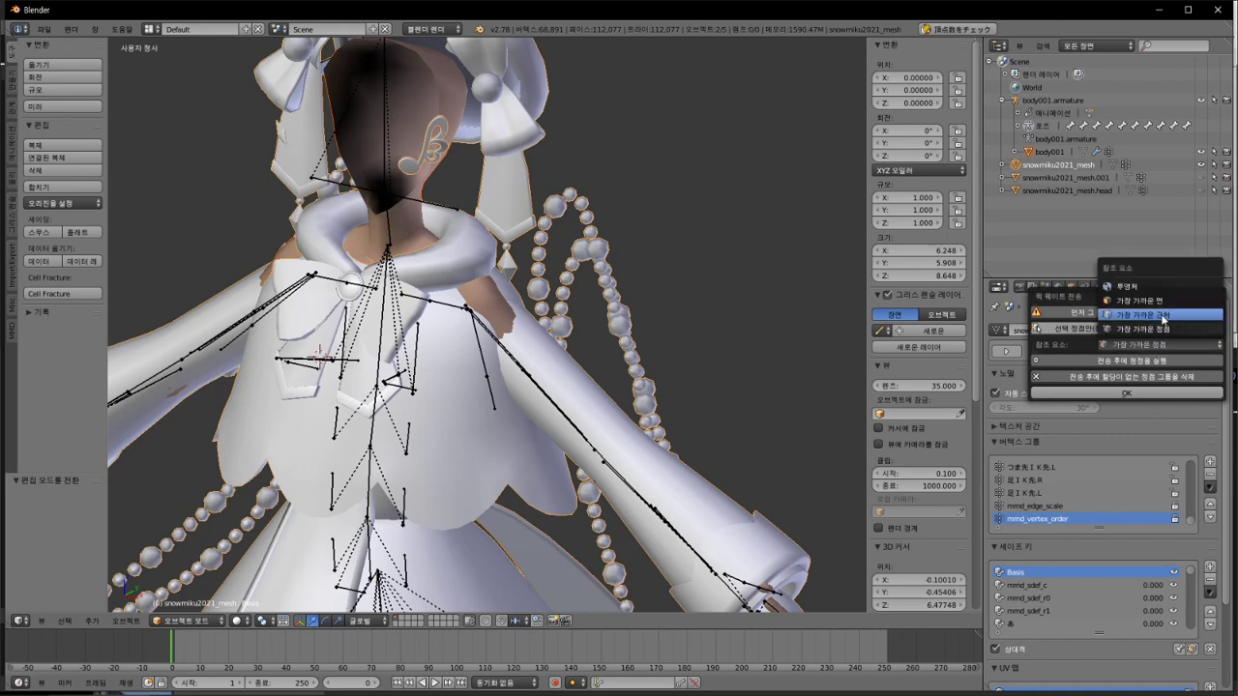
pyautogui.click(1161, 300)
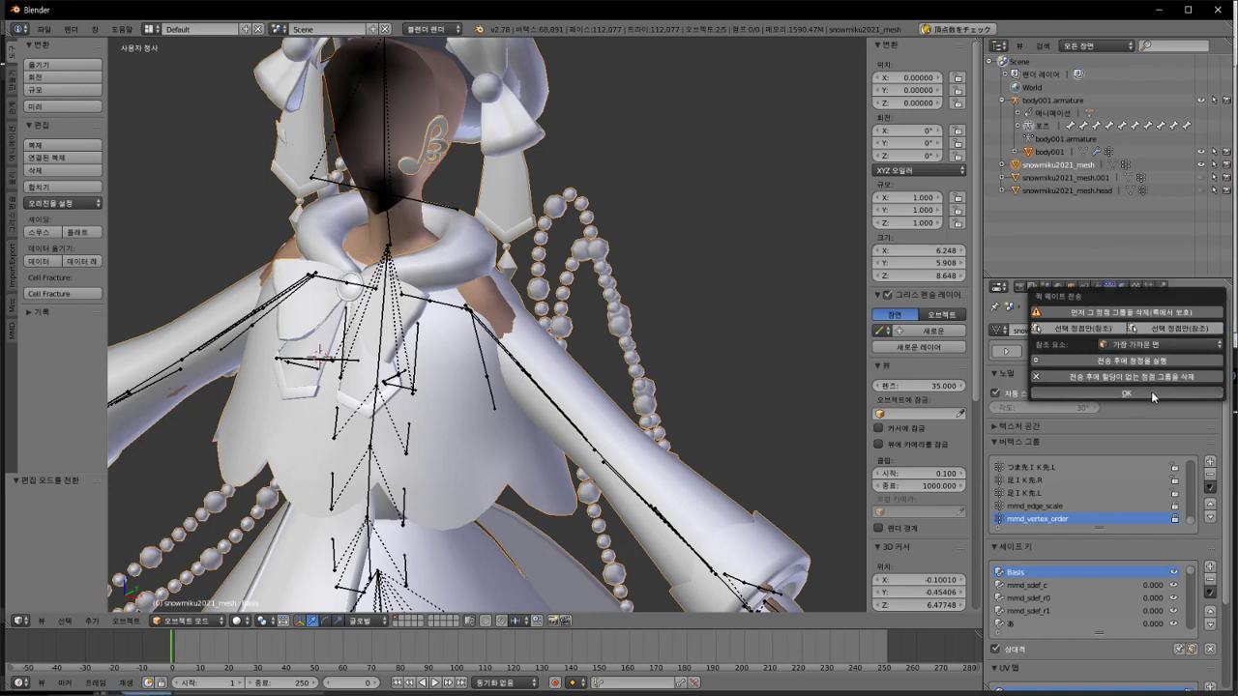
pyautogui.press('Return')
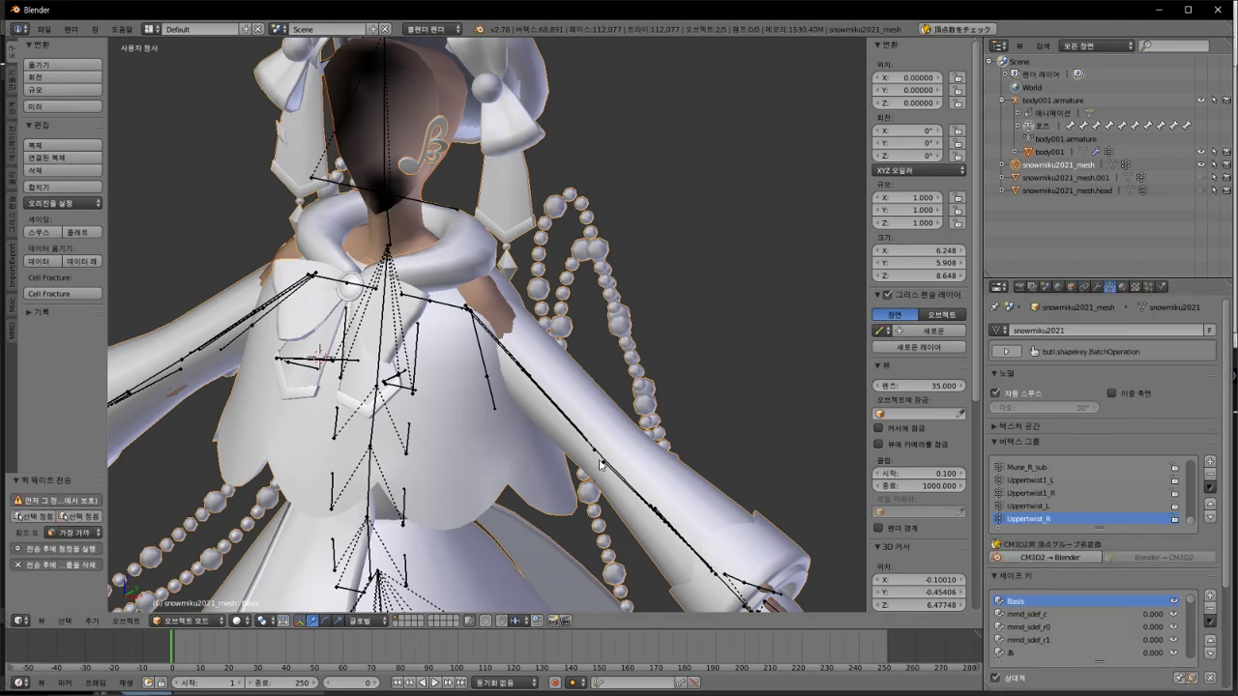
# Step: Put snowmiku2021_mesh into weight paint mode with its upper body in view
pyautogui.press('Tab')
pyautogui.press('Tab')
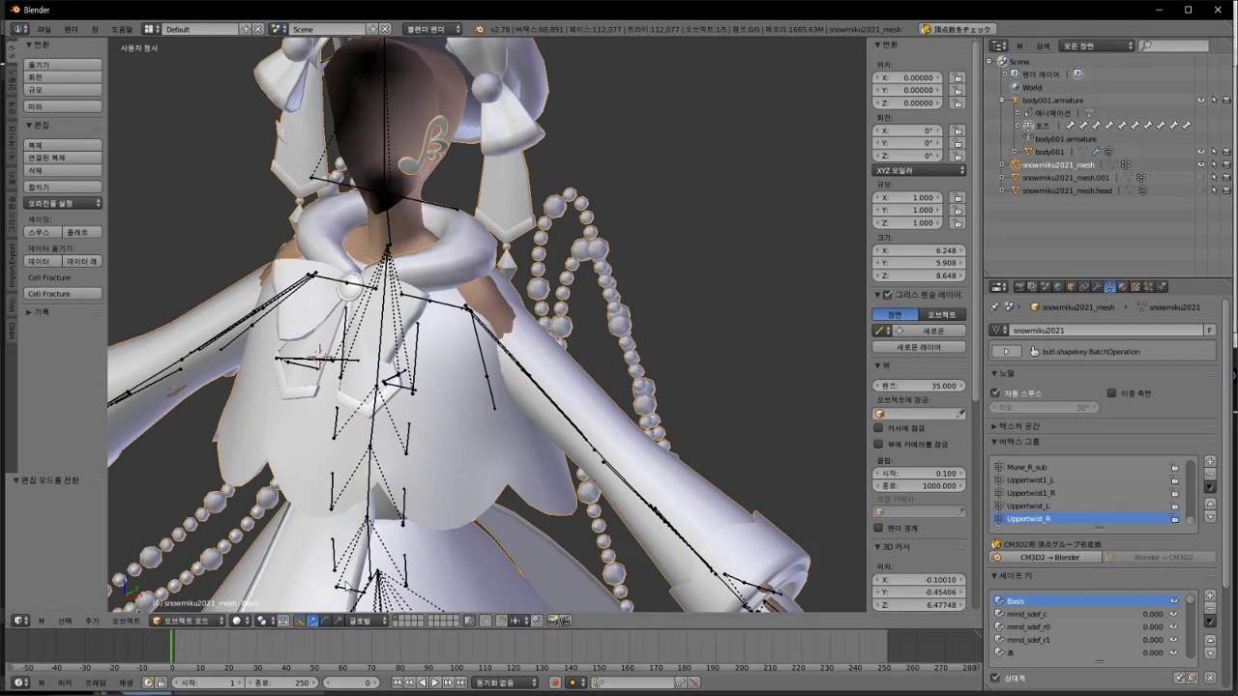
pyautogui.click(184, 621)
pyautogui.click(208, 549)
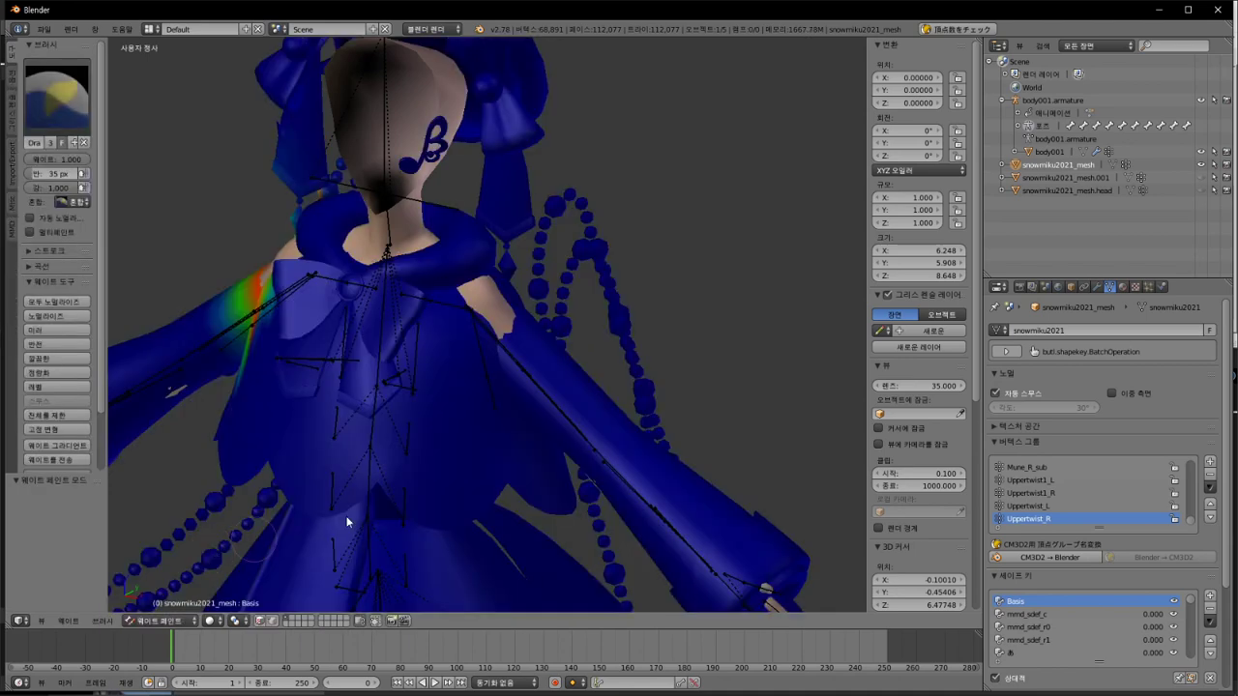
pyautogui.keyDown('shift'); pyautogui.moveTo(443, 440); pyautogui.dragTo(514, 356, button='middle'); pyautogui.keyUp('shift')
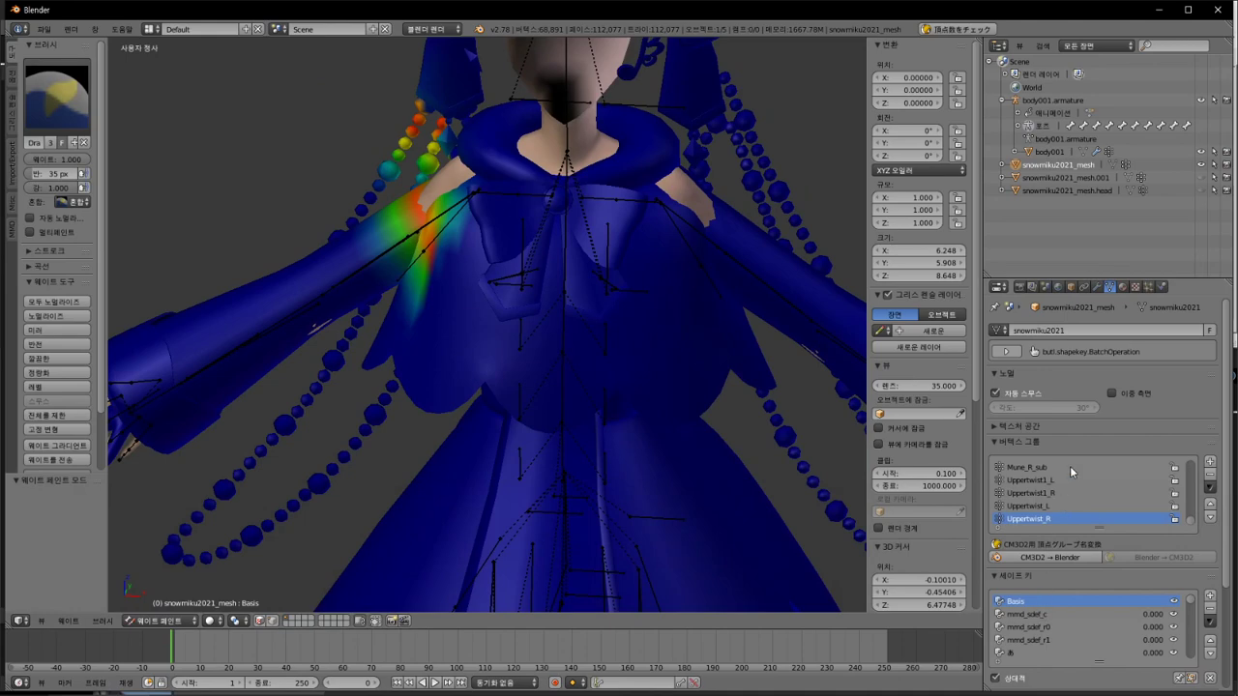
# Step: Go through the snowmiku2021_mesh vertex groups from Uppertwist_R up to Bip01 L Hand and examine the transferred weights on the dress
pyautogui.click(1070, 468)
pyautogui.click(1057, 519)
pyautogui.press('Up')
pyautogui.press('Up')
pyautogui.press('Up')
pyautogui.press('Up')
pyautogui.press('Up')
pyautogui.press('Up')
pyautogui.press('Up')
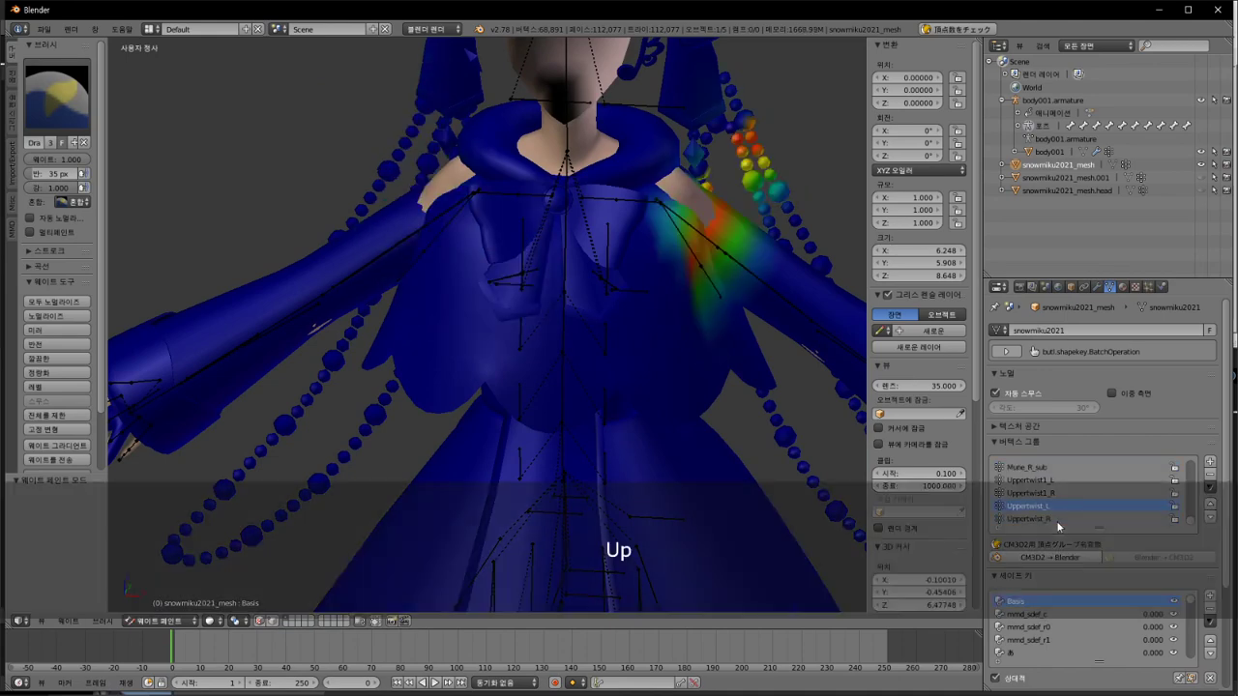
pyautogui.press('Up')
pyautogui.press('Up')
pyautogui.press('Up')
pyautogui.press('Up')
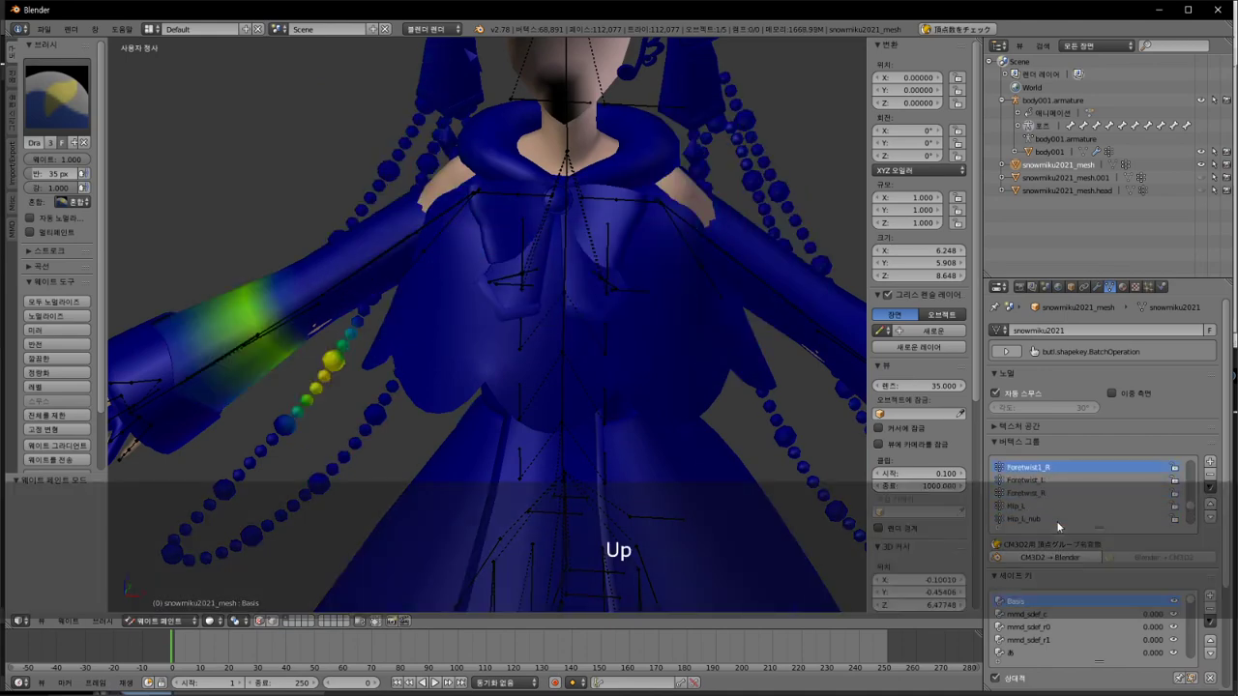
pyautogui.press('Up')
pyautogui.press('Up')
pyautogui.press('Up')
pyautogui.press('Up')
pyautogui.press('Up')
pyautogui.press('Up')
pyautogui.press('Up')
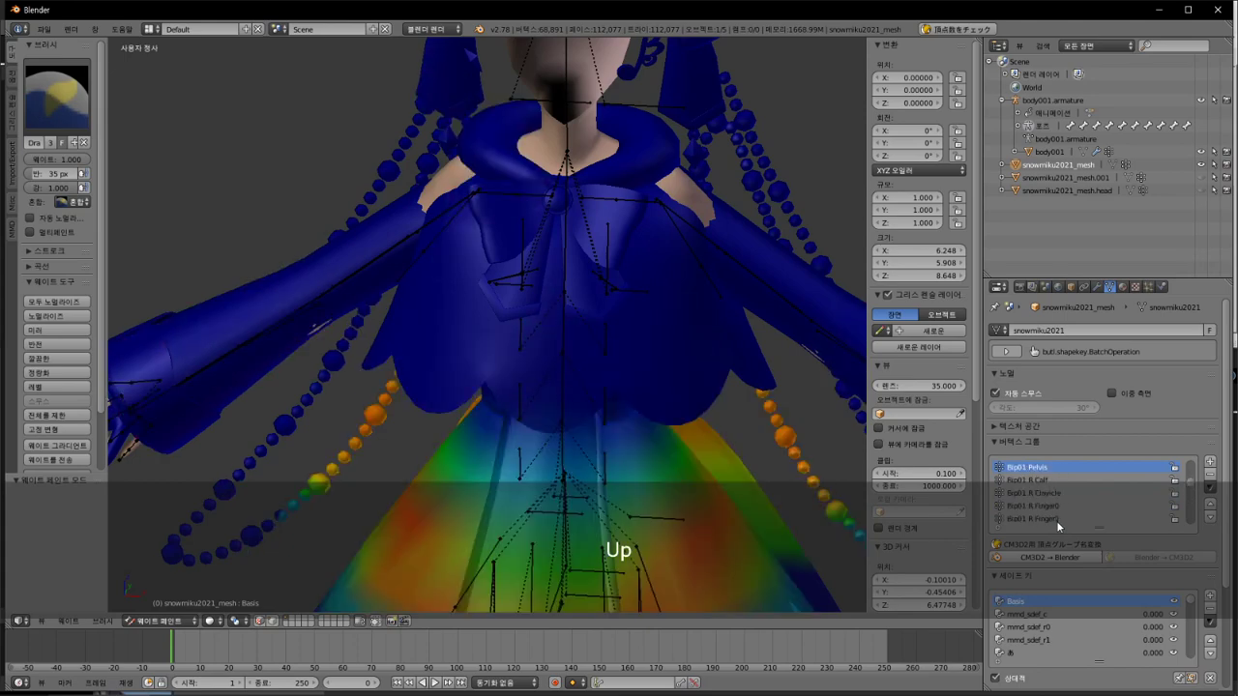
pyautogui.press('Up')
pyautogui.scroll(-5, 577, 439)
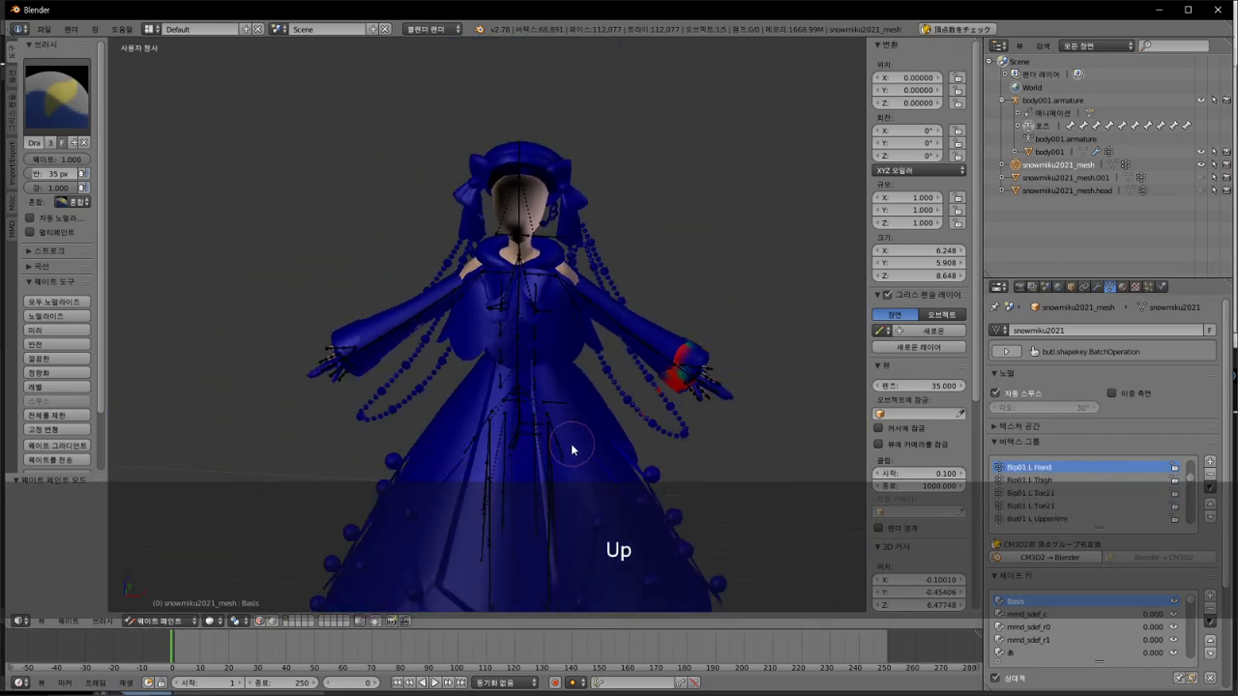
# Step: Go up through the snowmiku2021_mesh vertex groups from Bip01 L Hand to mmd_edge_scale and examine the weights on the whole dress
pyautogui.keyDown('shift'); pyautogui.moveTo(626, 420); pyautogui.dragTo(626, 365, button='middle'); pyautogui.keyUp('shift')
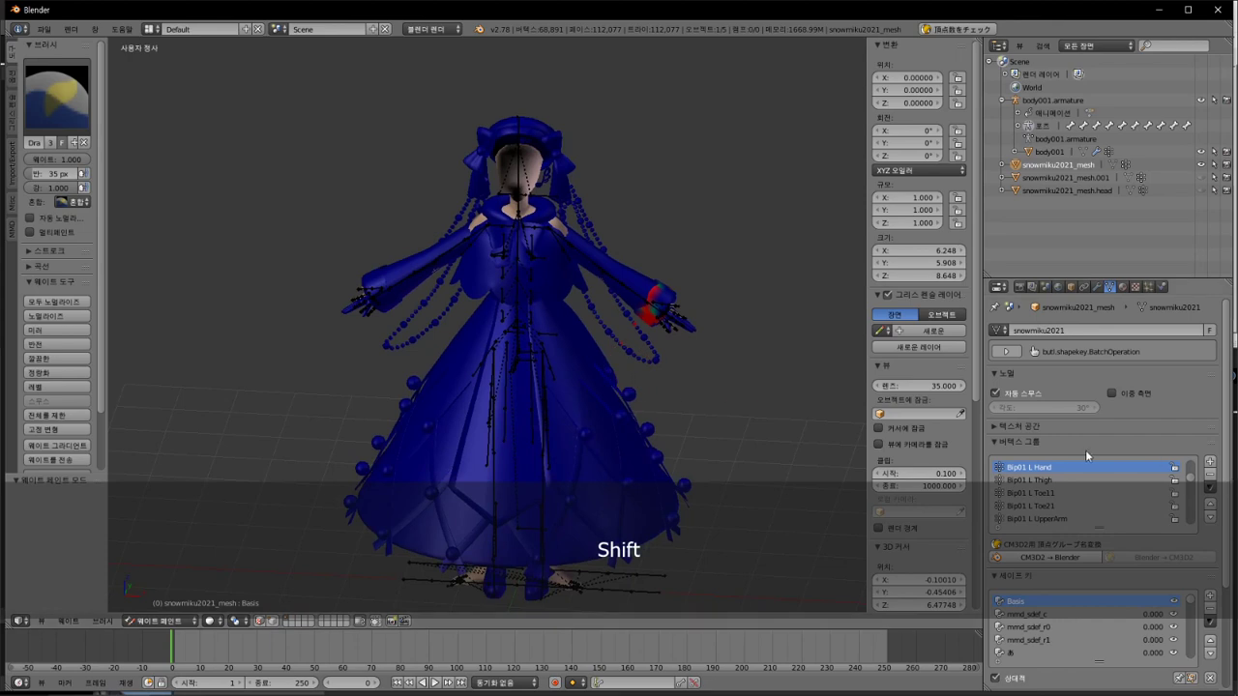
pyautogui.press('Up')
pyautogui.press('Up')
pyautogui.press('Up')
pyautogui.press('Up')
pyautogui.press('Up')
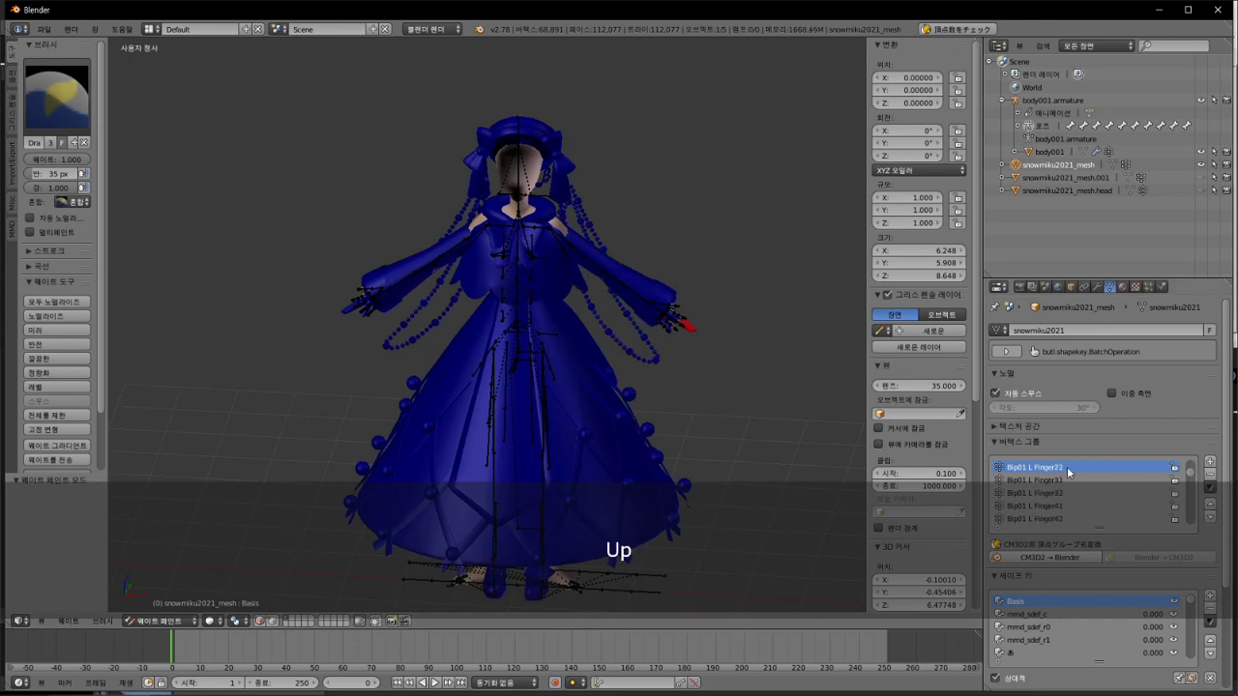
pyautogui.press('Up')
pyautogui.press('Up')
pyautogui.press('Up')
pyautogui.press('Up')
pyautogui.press('Up')
pyautogui.press('Up')
pyautogui.press('Up')
pyautogui.press('Up')
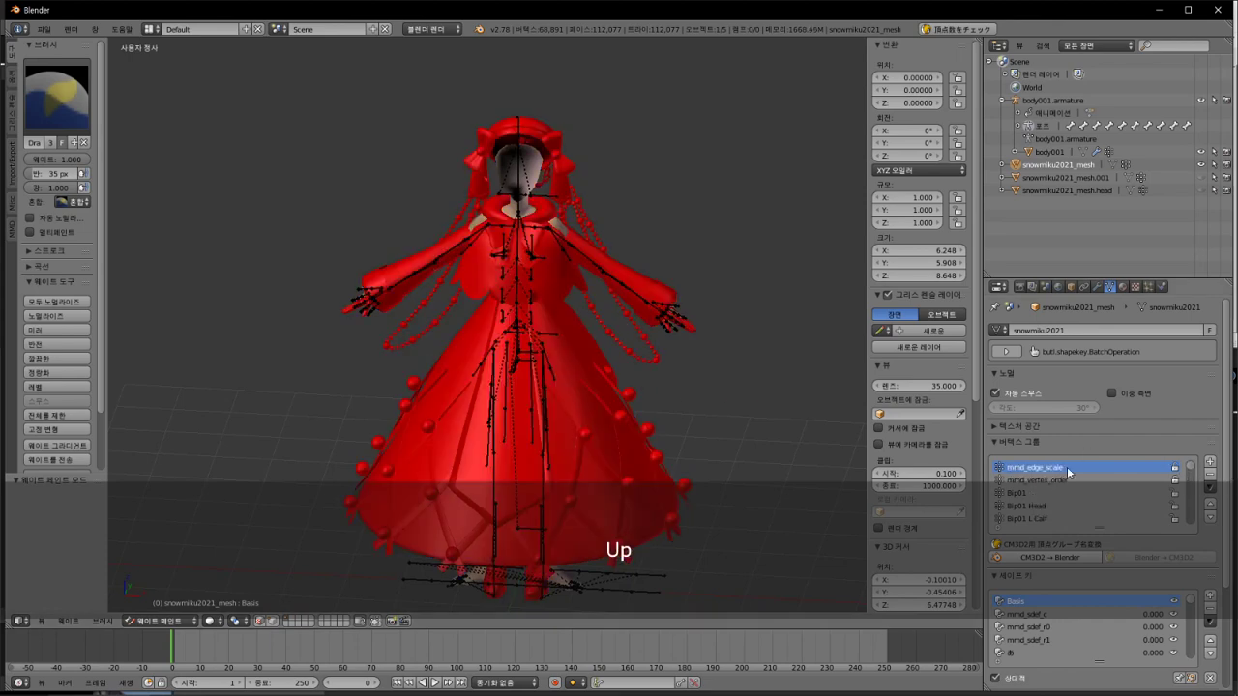
# Step: Go down through the vertex groups from mmd_vertex_order to Bip01 R Finger2, examining the dress weights, and put the mesh into edit mode
pyautogui.press('Down')
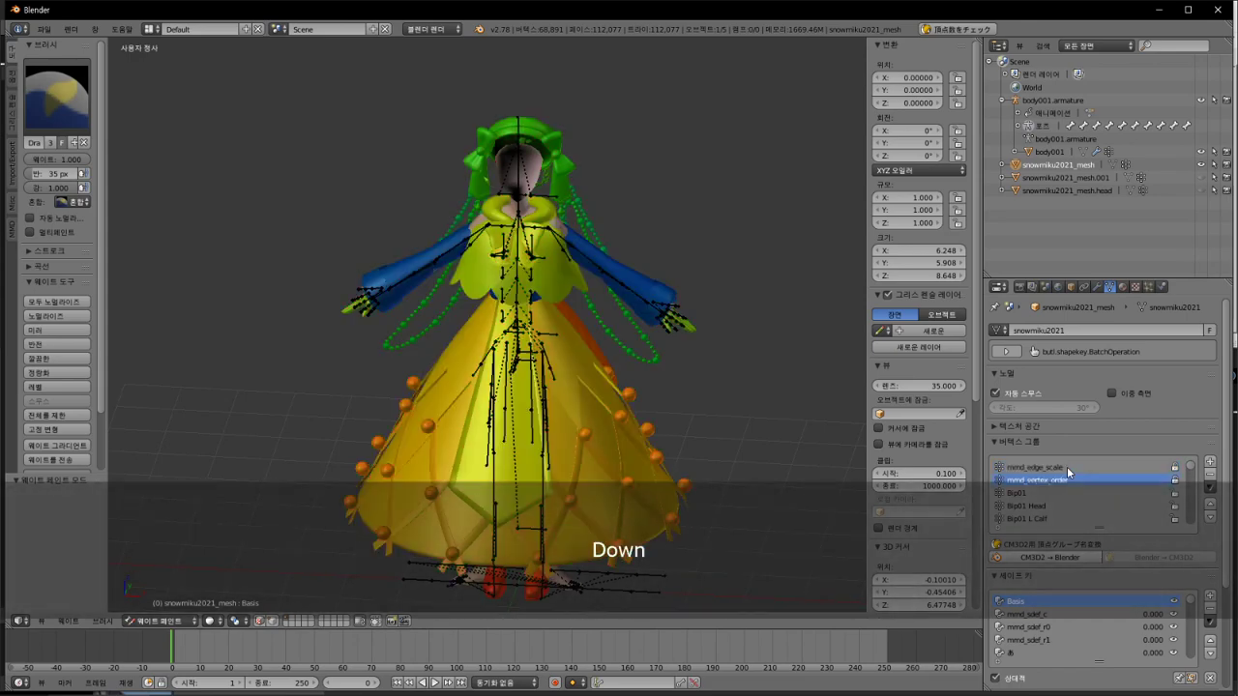
pyautogui.press('Down')
pyautogui.press('Down')
pyautogui.press('Down')
pyautogui.press('Down')
pyautogui.press('Down')
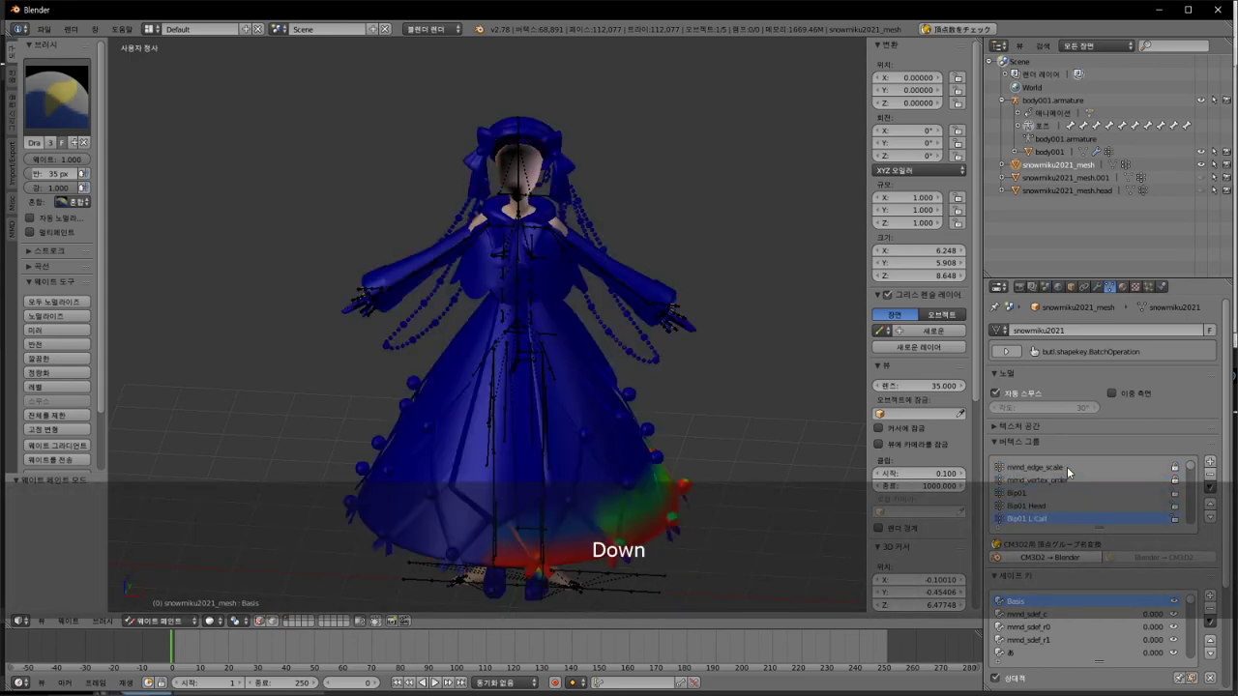
pyautogui.press('Down')
pyautogui.press('Down')
pyautogui.press('Down')
pyautogui.press('Down')
pyautogui.press('Down')
pyautogui.press('Down')
pyautogui.press('Down')
pyautogui.press('Down')
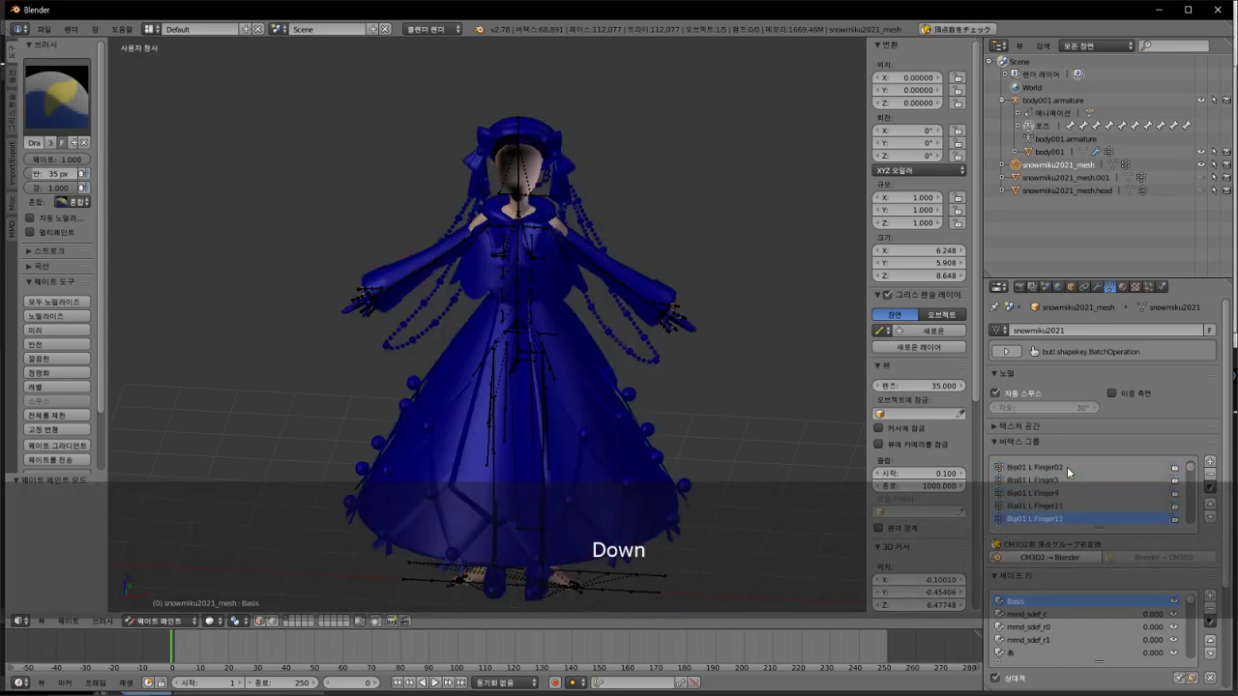
pyautogui.press('Down')
pyautogui.press('Down')
pyautogui.press('Down')
pyautogui.press('Down')
pyautogui.press('Down')
pyautogui.press('Down')
pyautogui.press('Down')
pyautogui.press('Down')
pyautogui.press('Tab')
# Step: Switch to Notepad++ and add the line "이 웨이트편집을 잘 하느냐에 따라서 자연스러움이 결정됨" to the end of the notes
pyautogui.hotkey('alt', 'Tab')
pyautogui.press('Return')
pyautogui.write('이 웹')
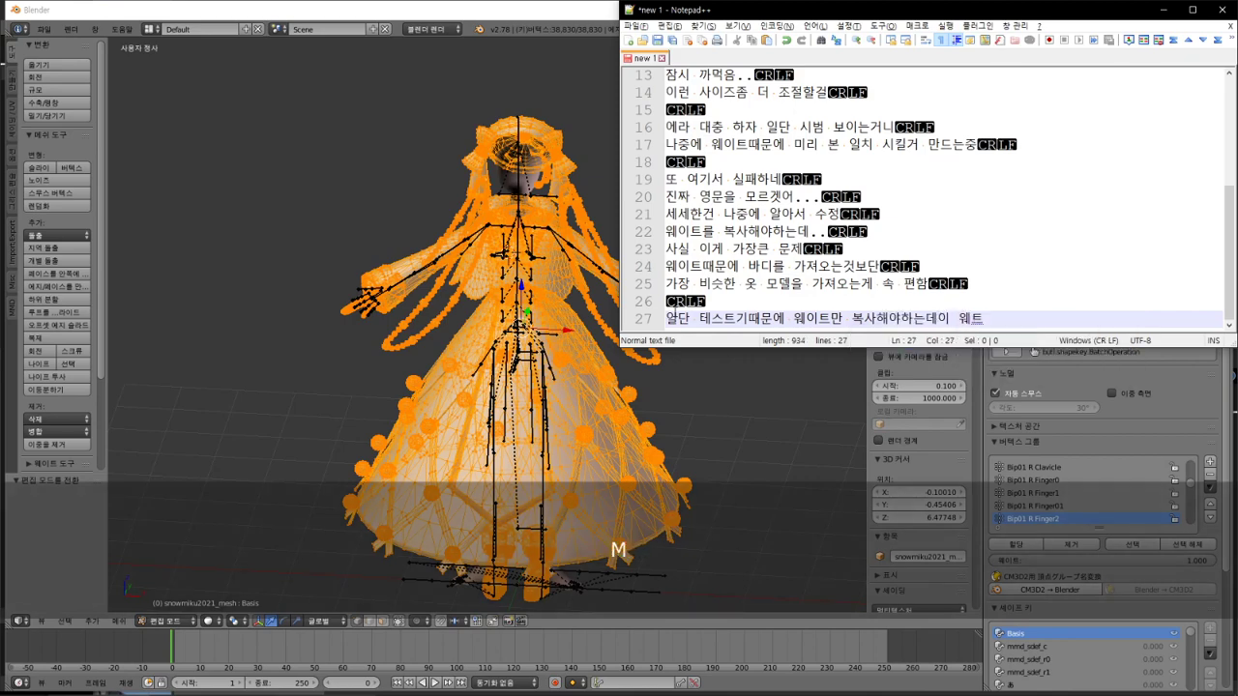
pyautogui.press('BackSpace')
pyautogui.press('Return')
pyautogui.write('아 웨이트가')
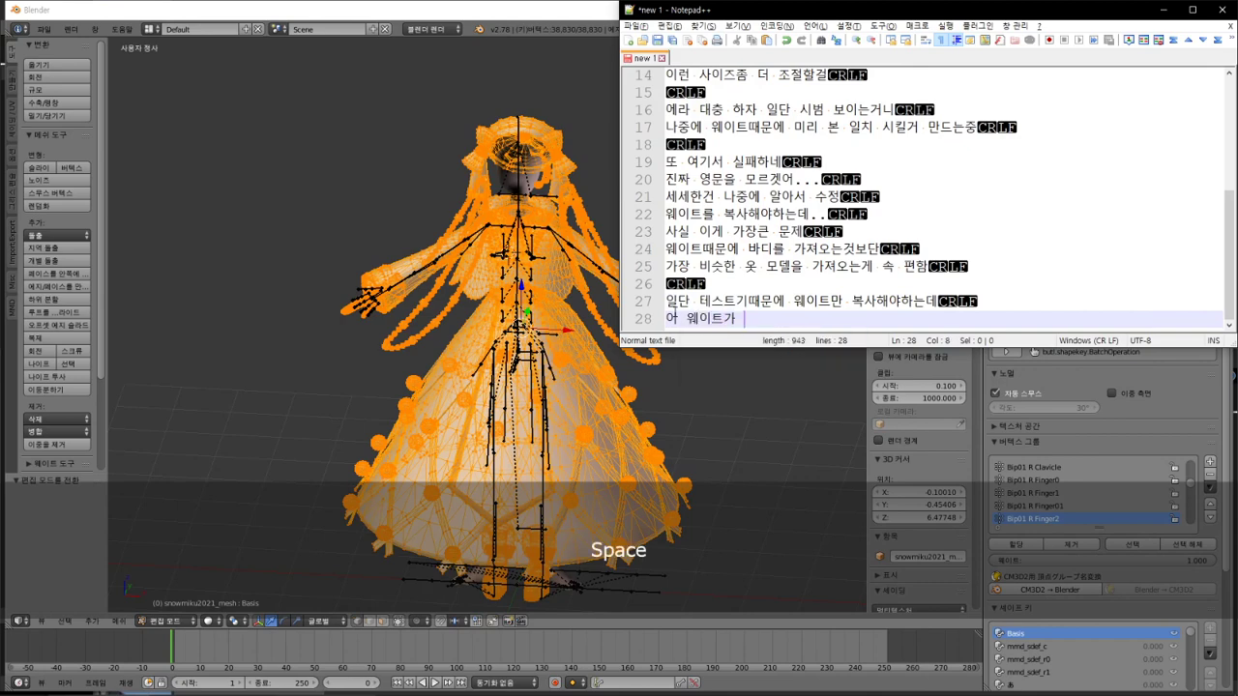
pyautogui.press('BackSpace')
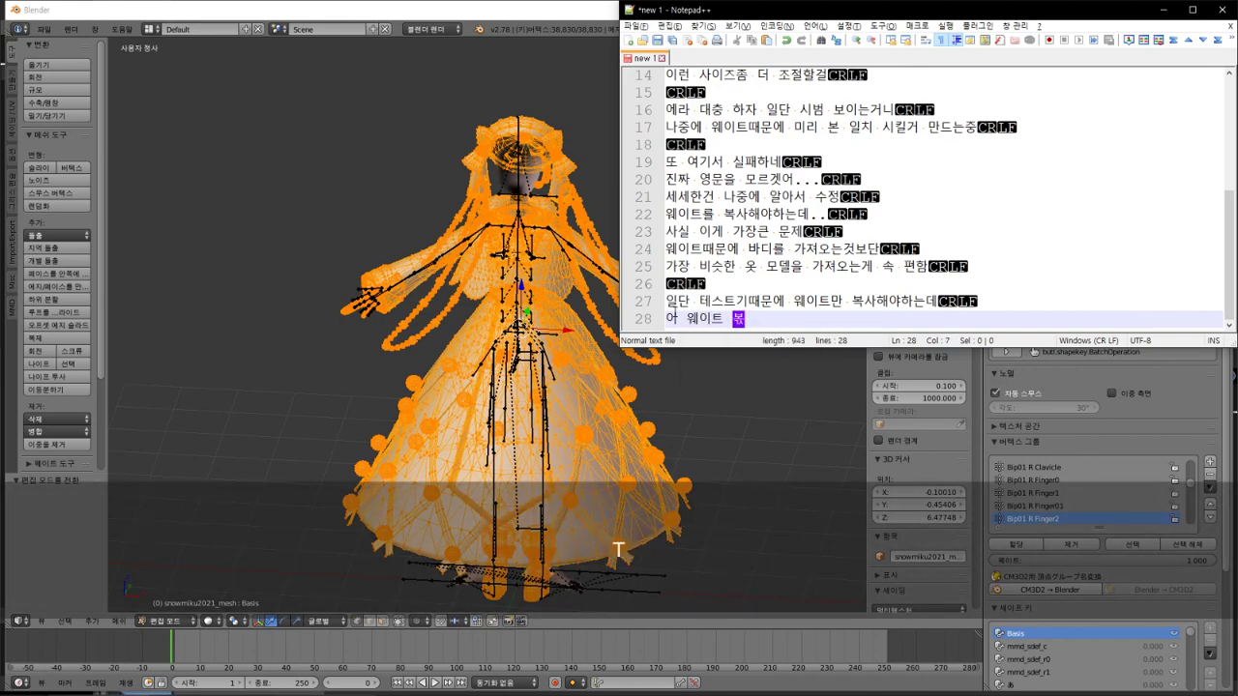
pyautogui.press('BackSpace')
pyautogui.write('잘 한')
pyautogui.write('느나에 따랐')
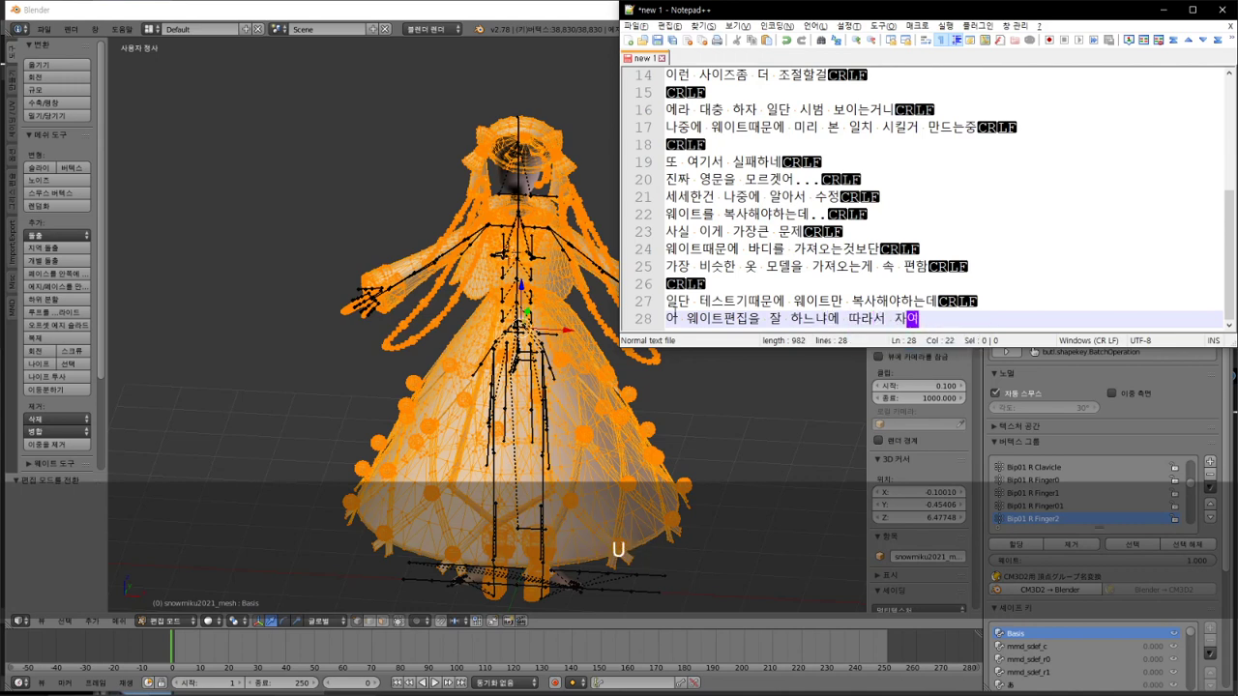
pyautogui.write('움이 결정ㄷ')
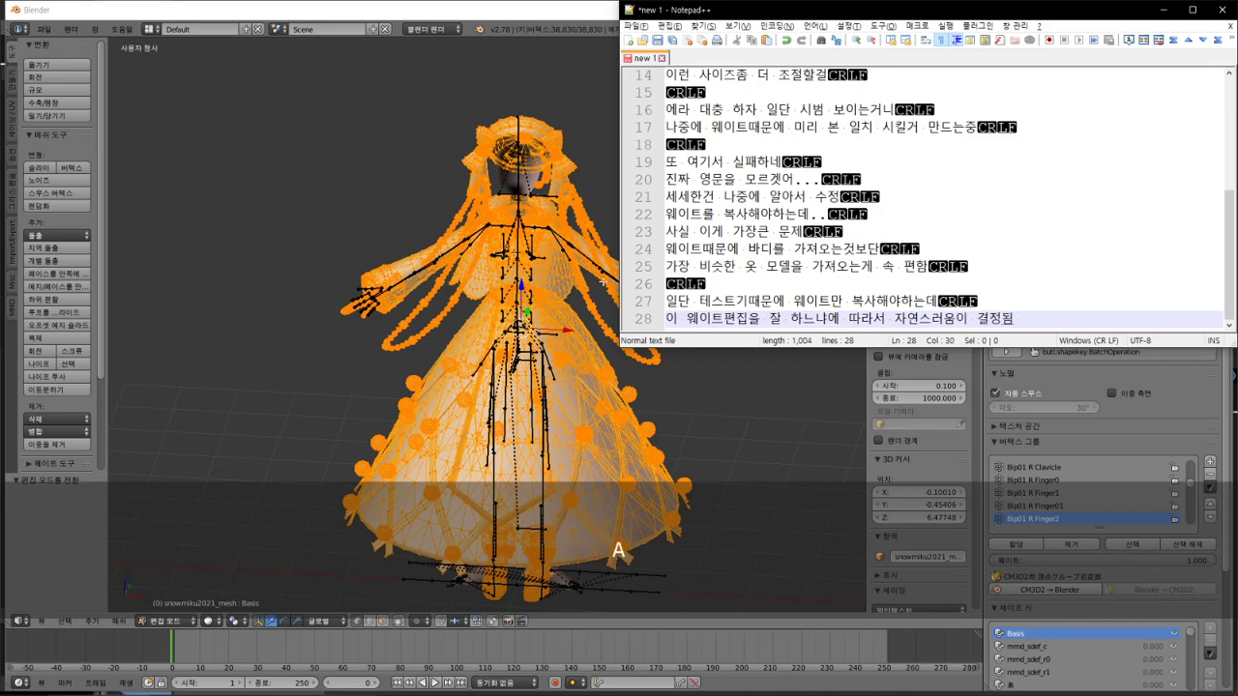
# Step: Return to Blender and put snowmiku2021_mesh back into object mode
pyautogui.moveTo(406, 283); pyautogui.dragTo(459, 274, button='middle')
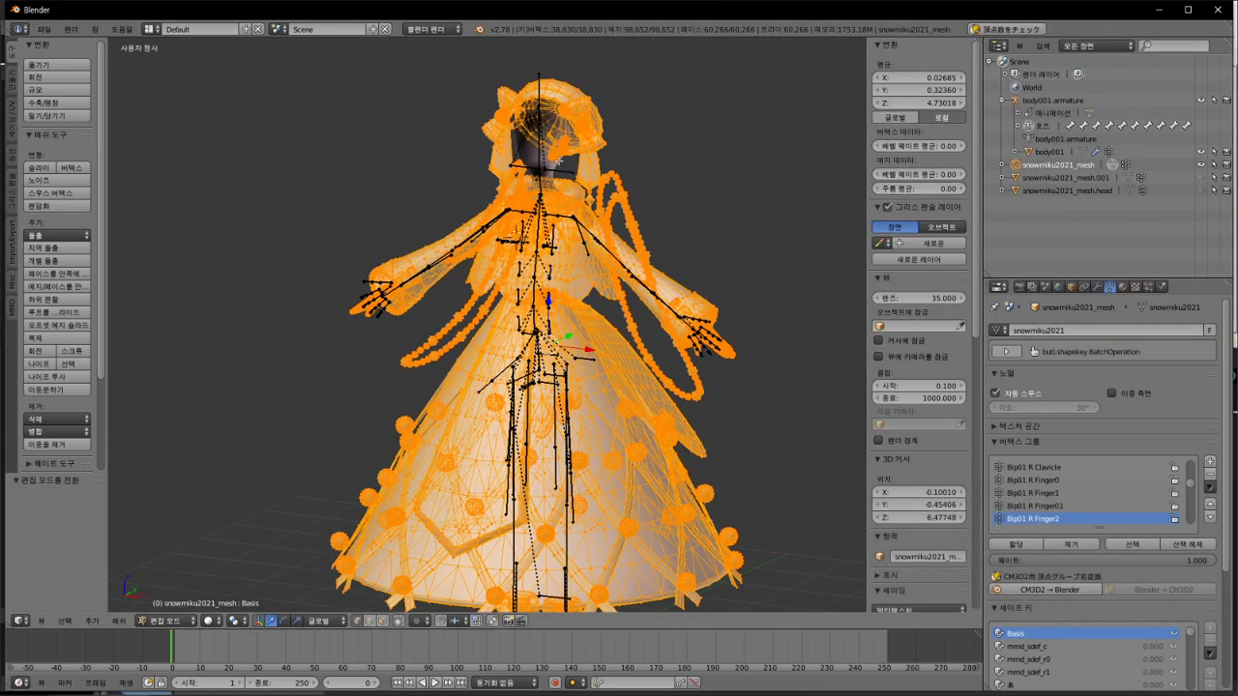
pyautogui.hotkey('ctrl', 'Tab')
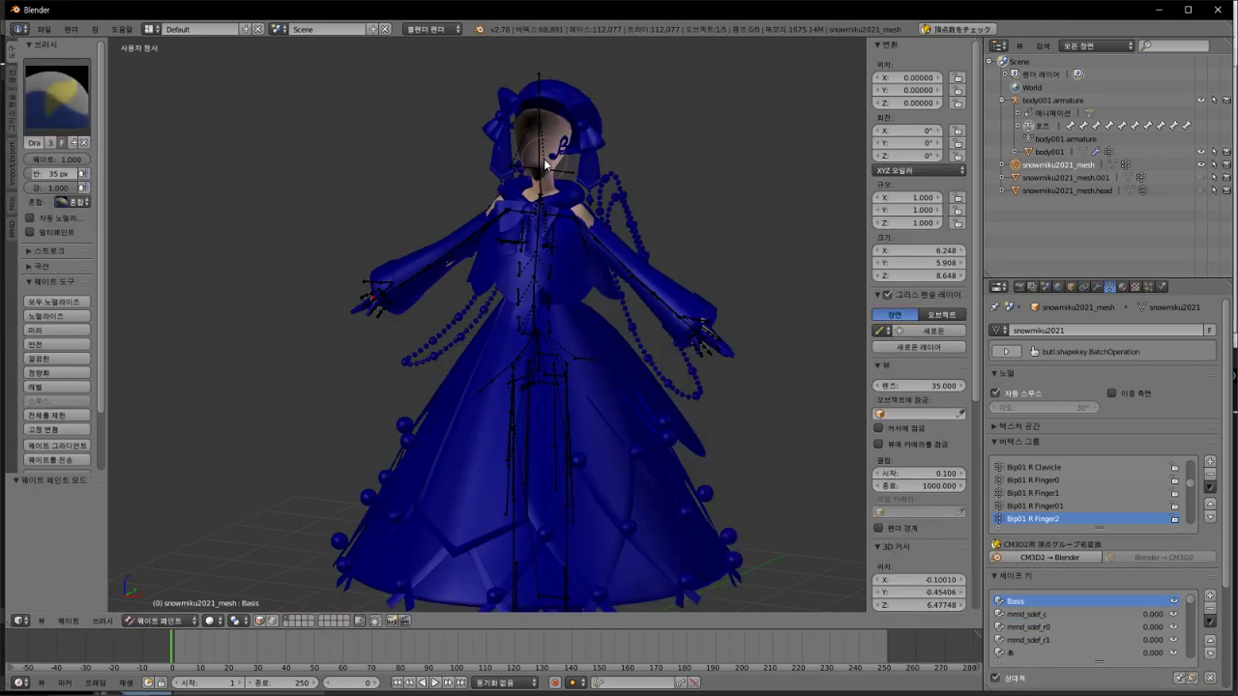
pyautogui.click(160, 621)
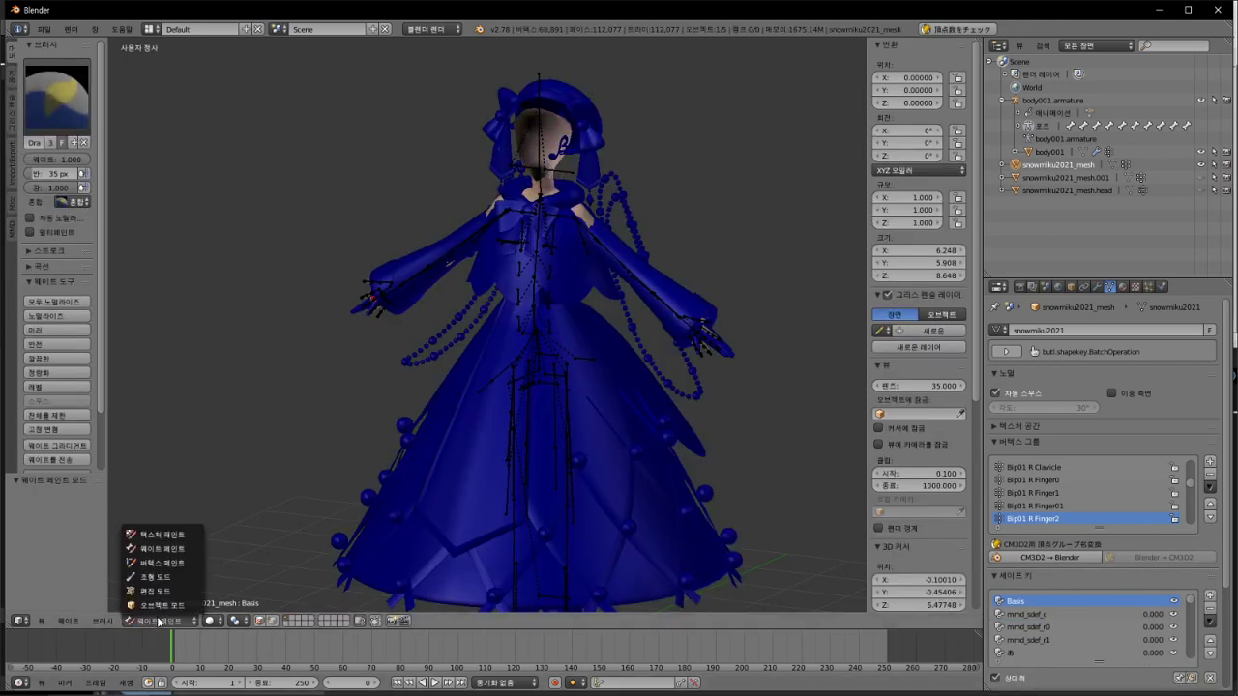
pyautogui.click(162, 604)
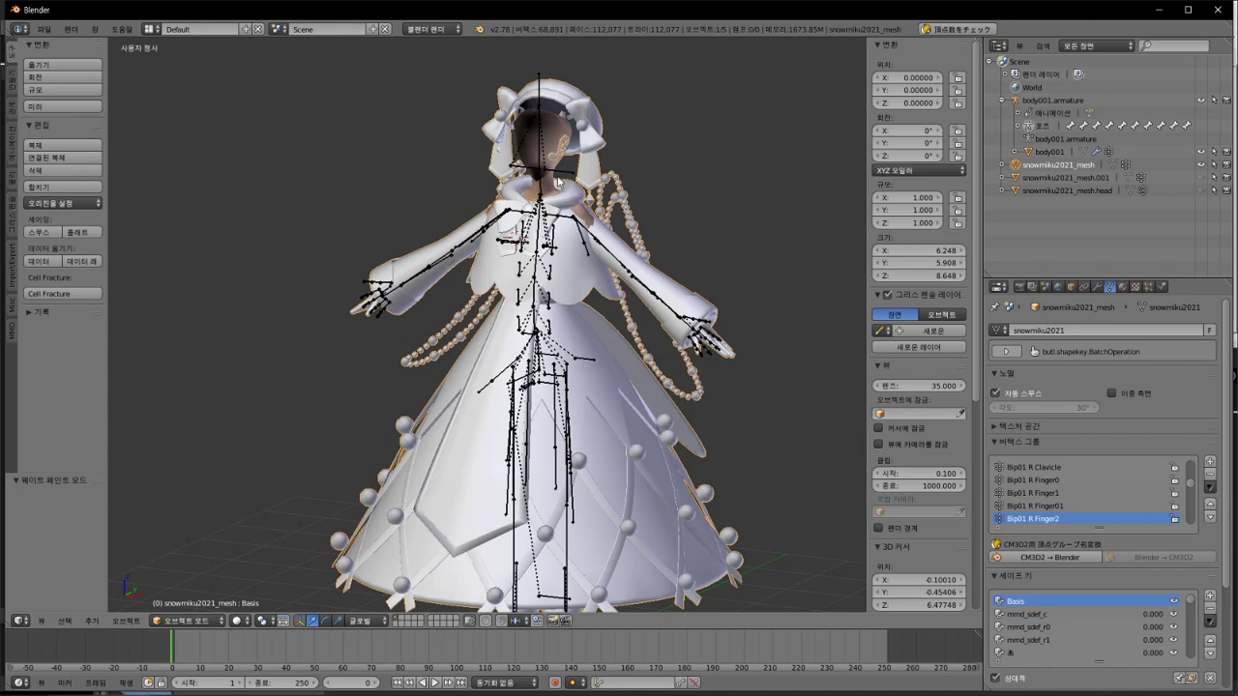
# Step: Copy the CM3D2 bone information (CM3D2用ボーン情報) from body001 and paste it onto snowmiku2021_mesh
pyautogui.click(1071, 287)
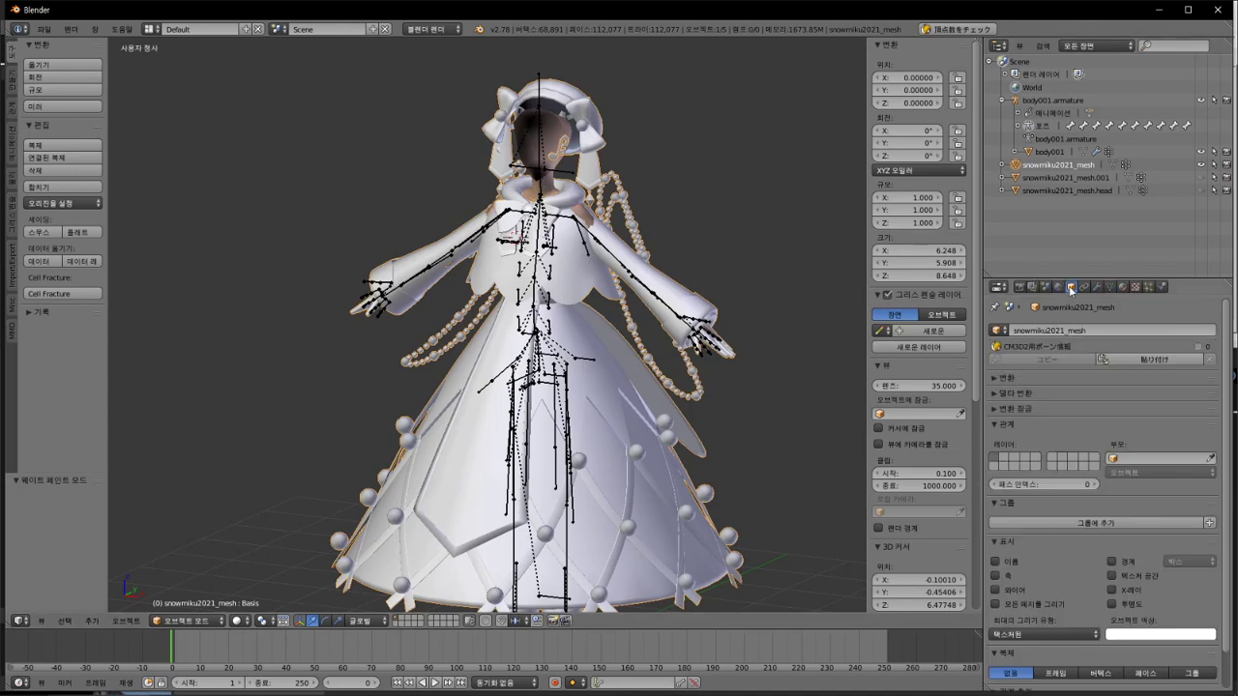
pyautogui.rightClick(557, 141)
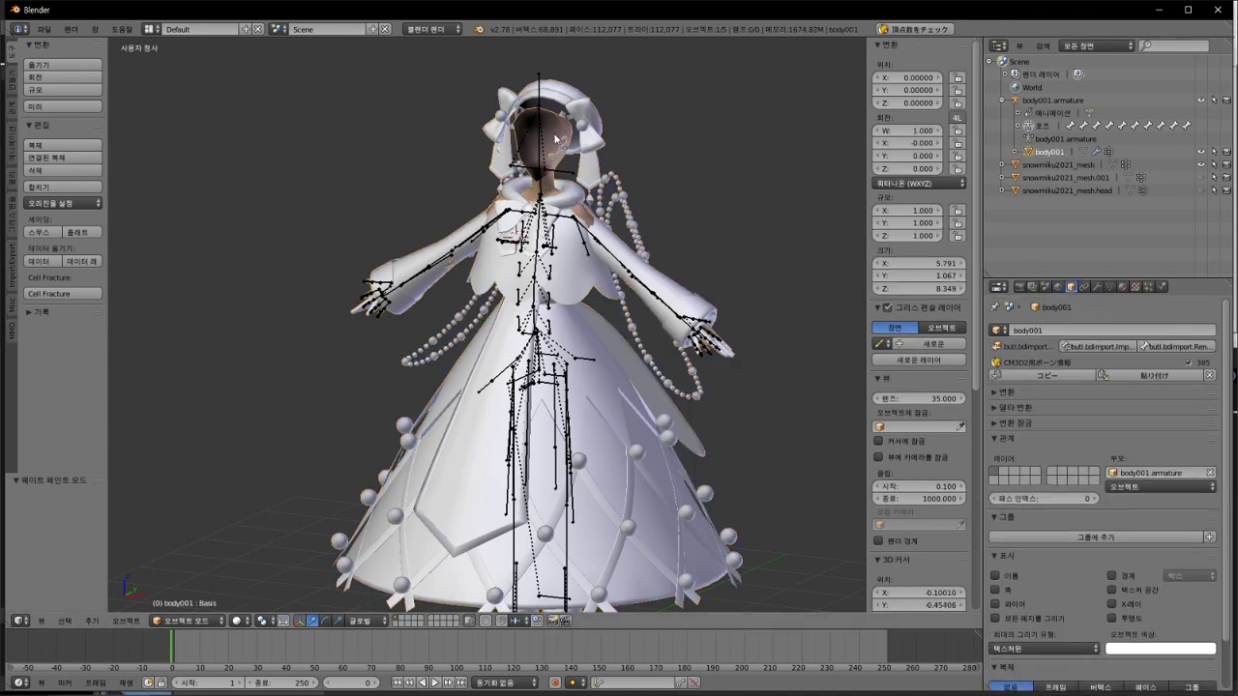
pyautogui.click(1050, 377)
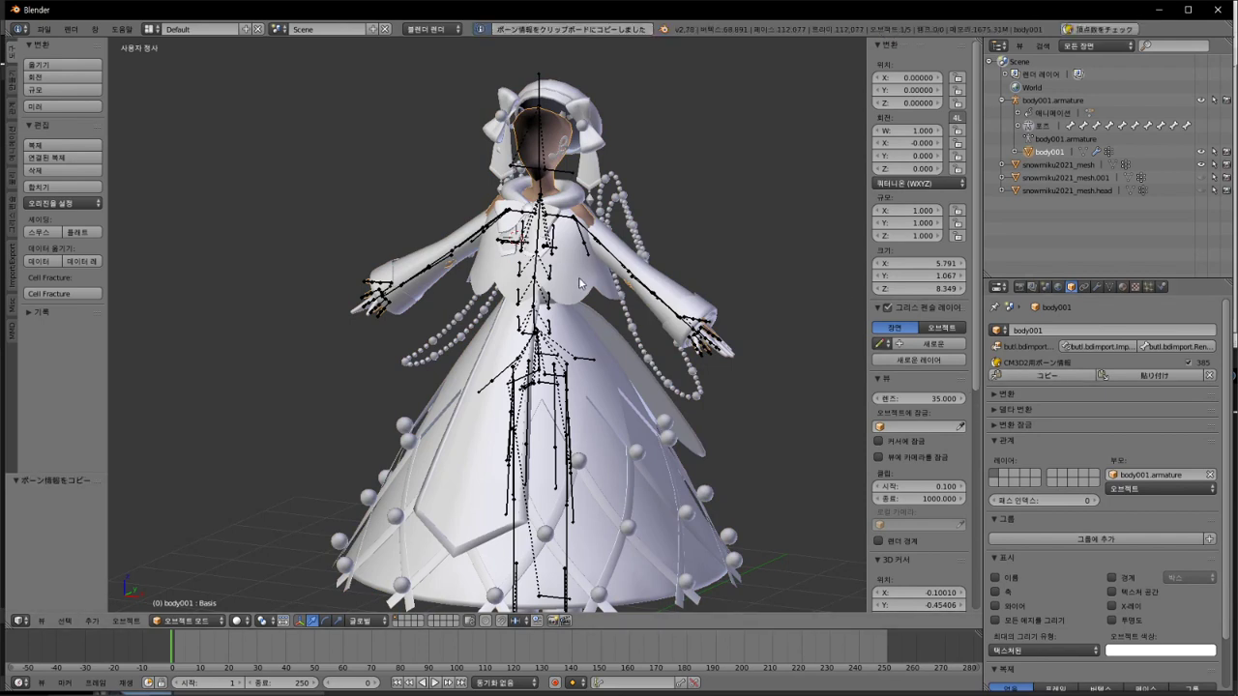
pyautogui.rightClick(579, 277)
pyautogui.click(1164, 361)
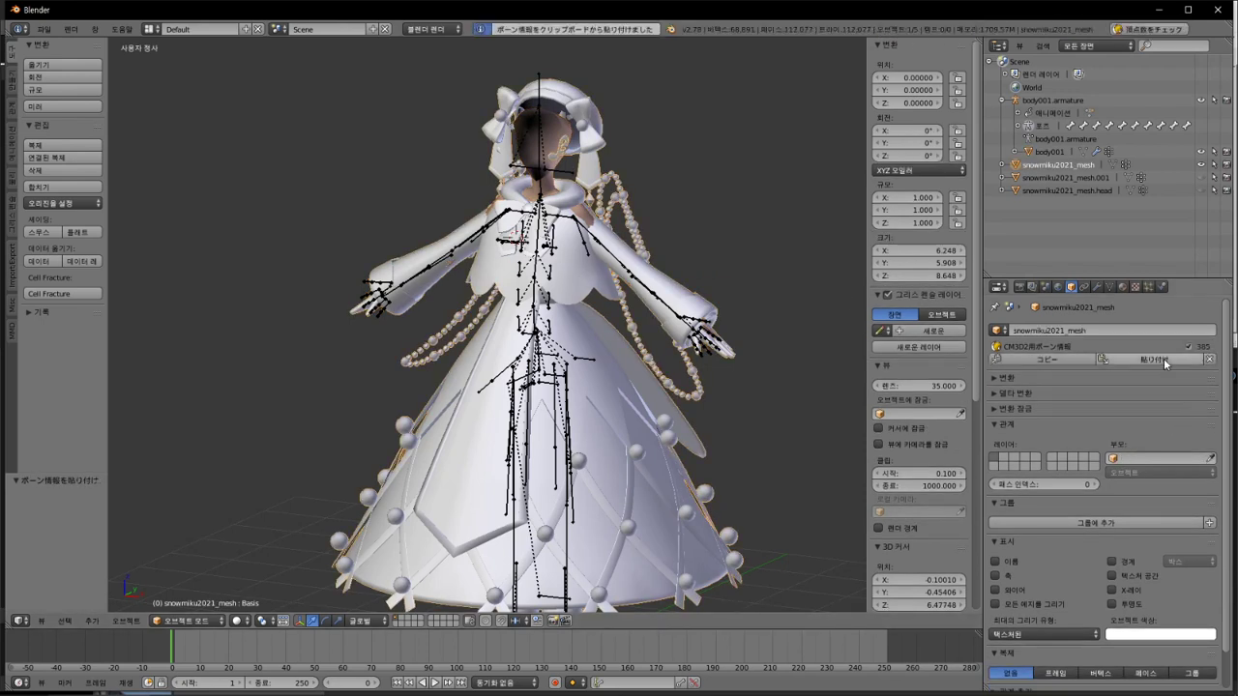
# Step: Try to export snowmiku2021_mesh as a CM3D2 model (.model), and open the dress's material settings
pyautogui.click(45, 29)
pyautogui.moveTo(129, 281)
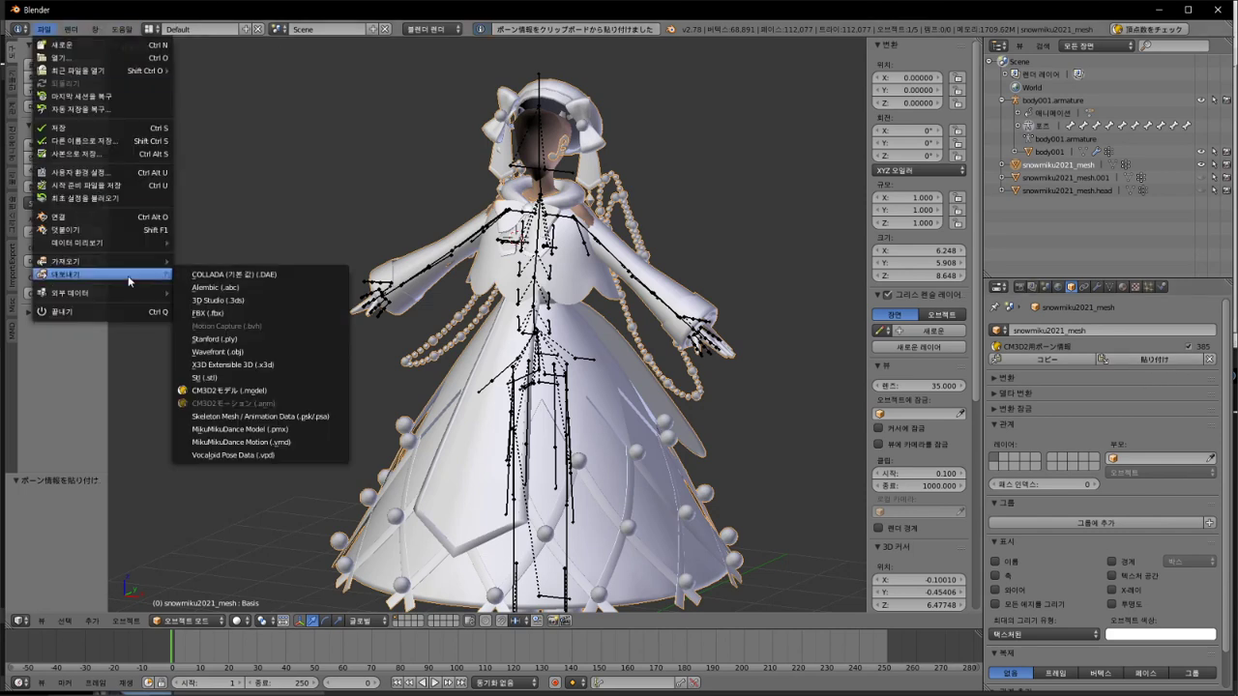
pyautogui.click(263, 391)
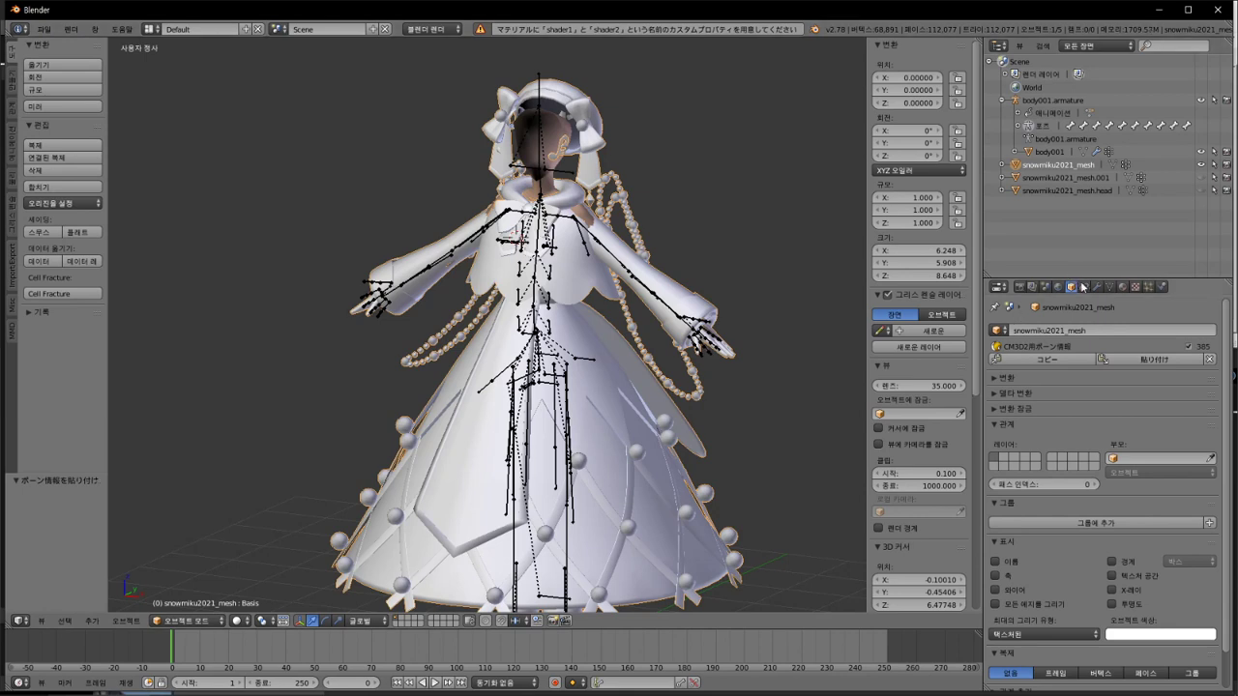
pyautogui.click(1109, 287)
pyautogui.click(1122, 288)
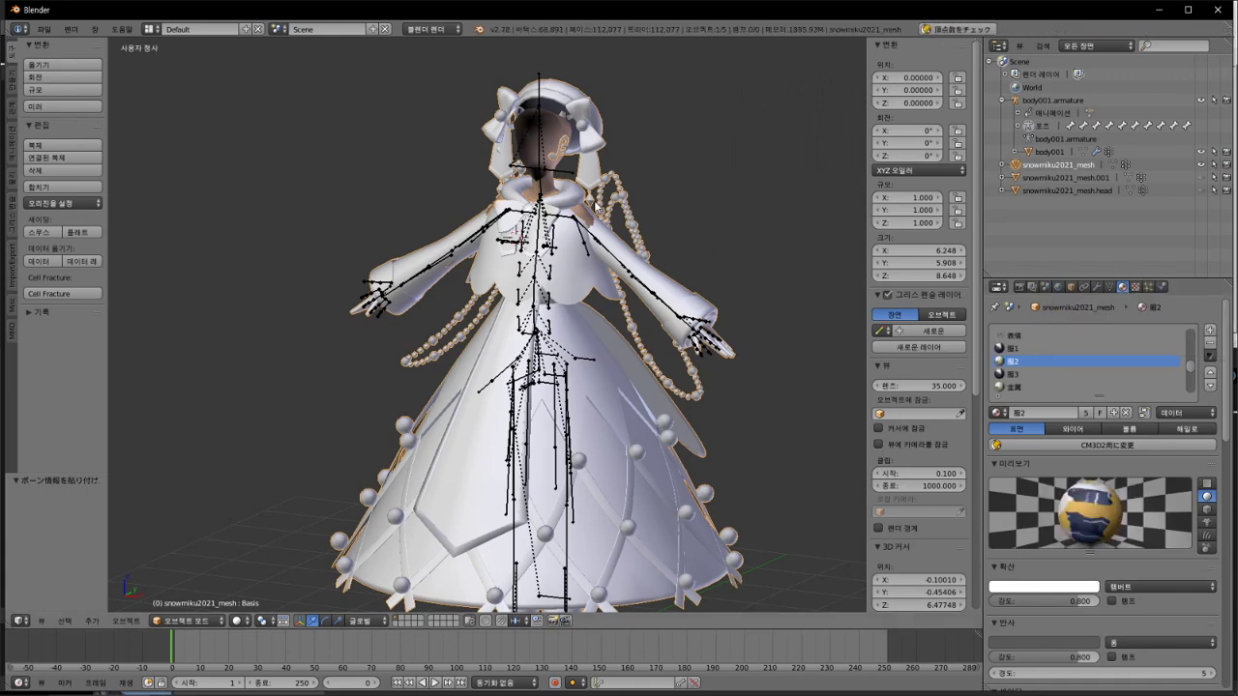
# Step: Switch to Notepad++ and add the line "아.. 이제 쉐이더 적용할 차례 ㅜㅜ" after a blank line in the notes
pyautogui.hotkey('alt', 'Tab')
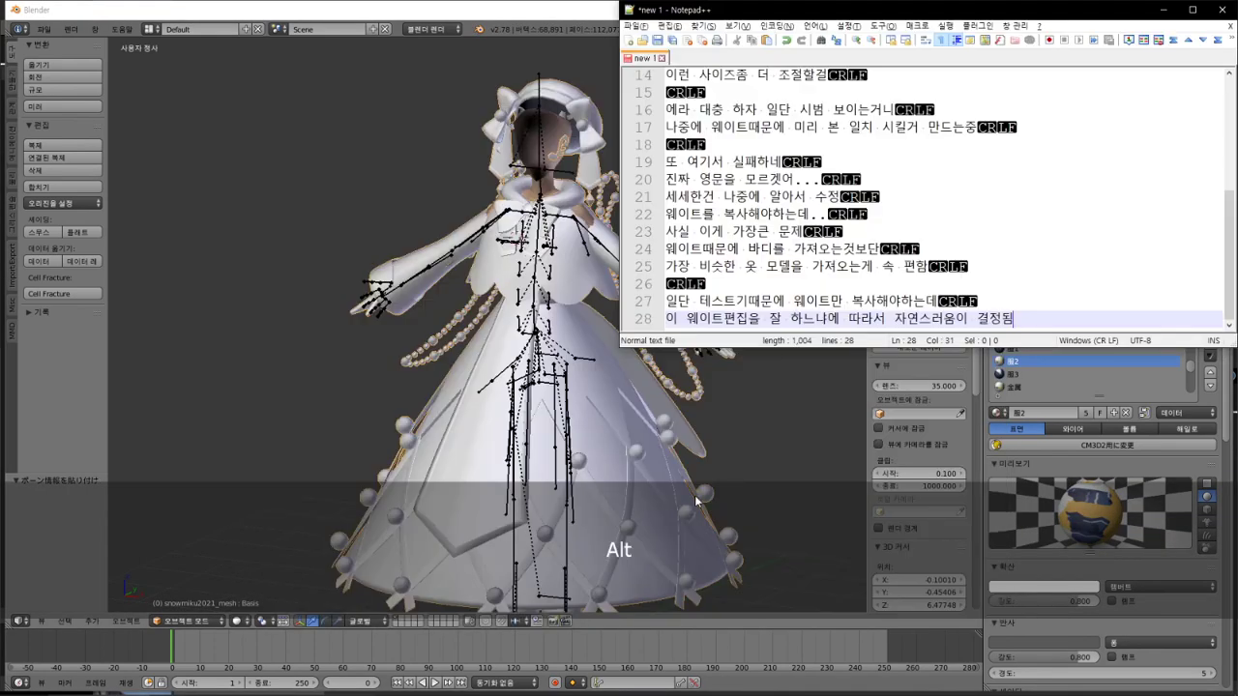
pyautogui.press('Return')
pyautogui.press('Return')
pyautogui.write('아')
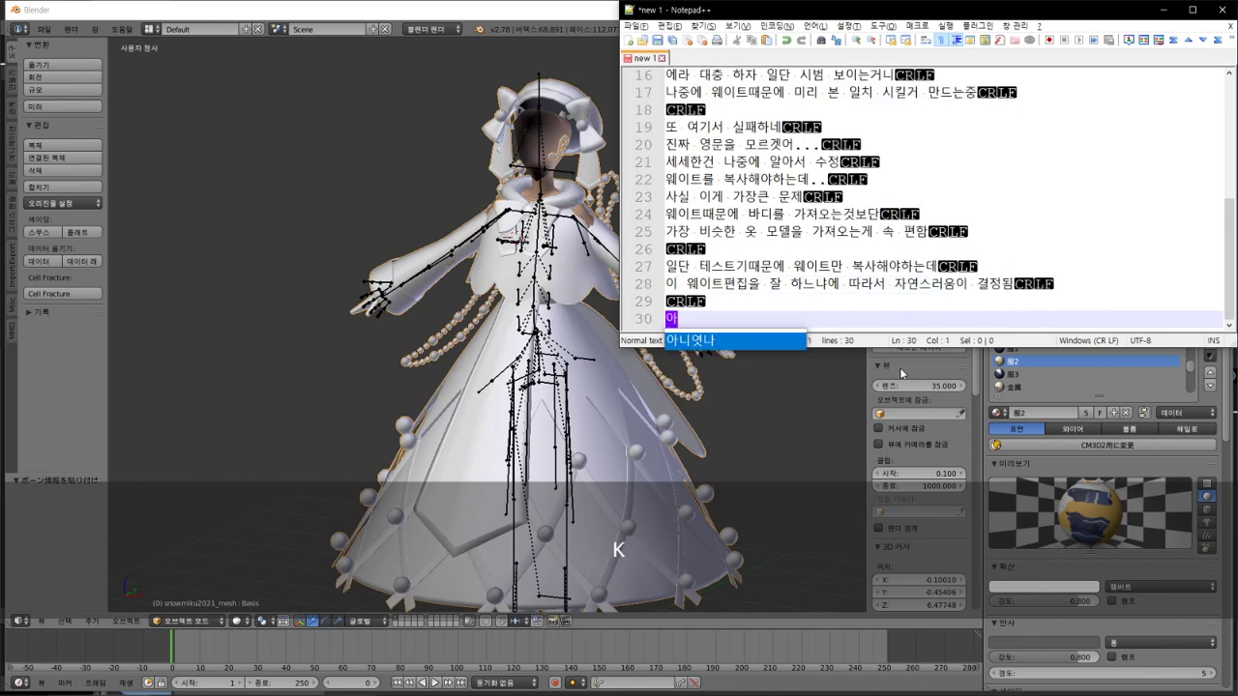
pyautogui.write('.. 이제 ')
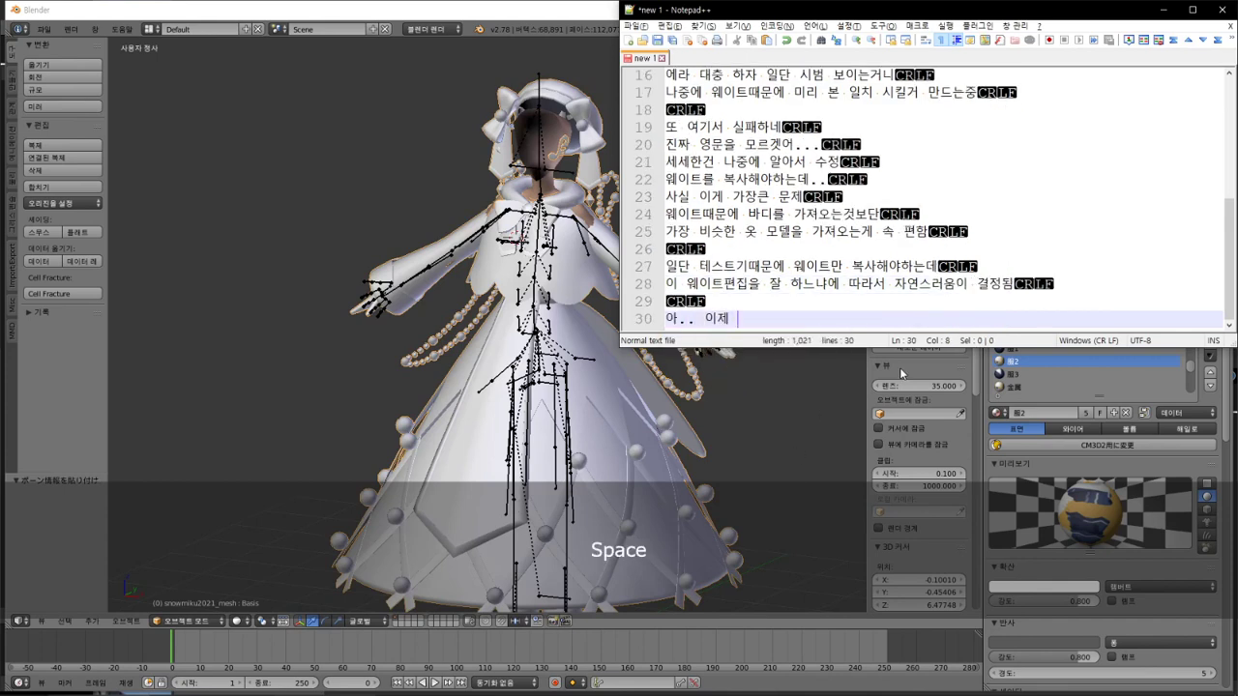
pyautogui.write('쉬임더 적용')
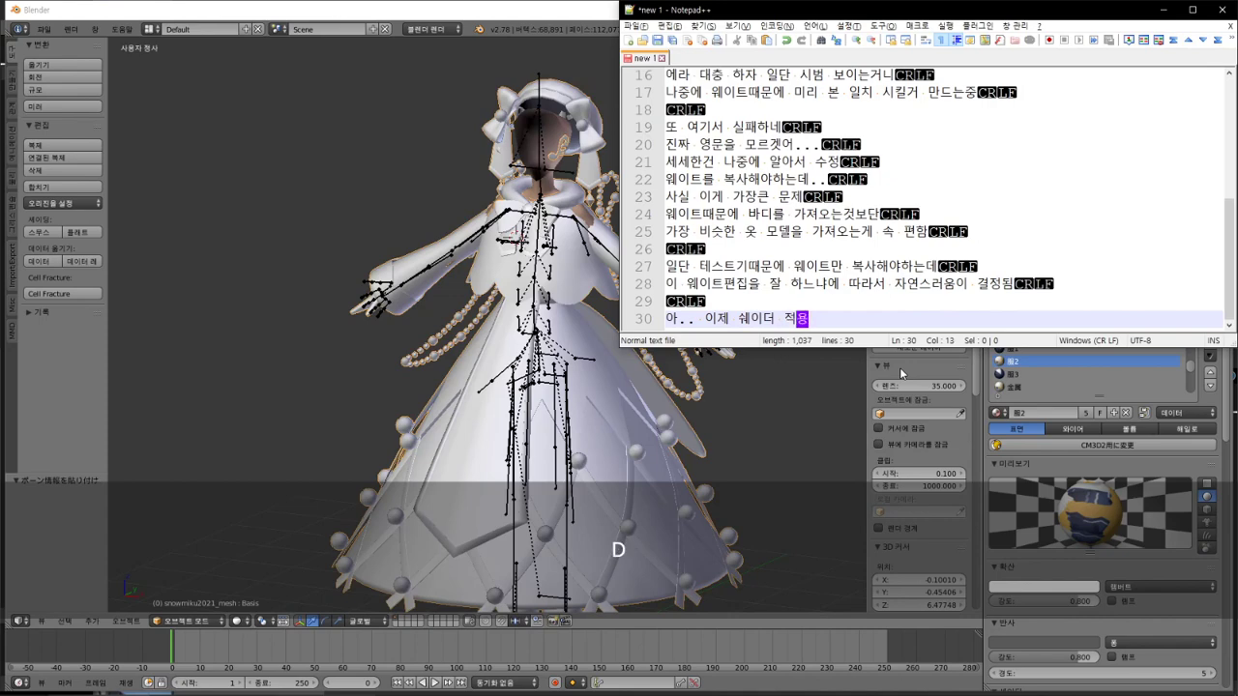
pyautogui.write('할 차례 ㅜㅜ')
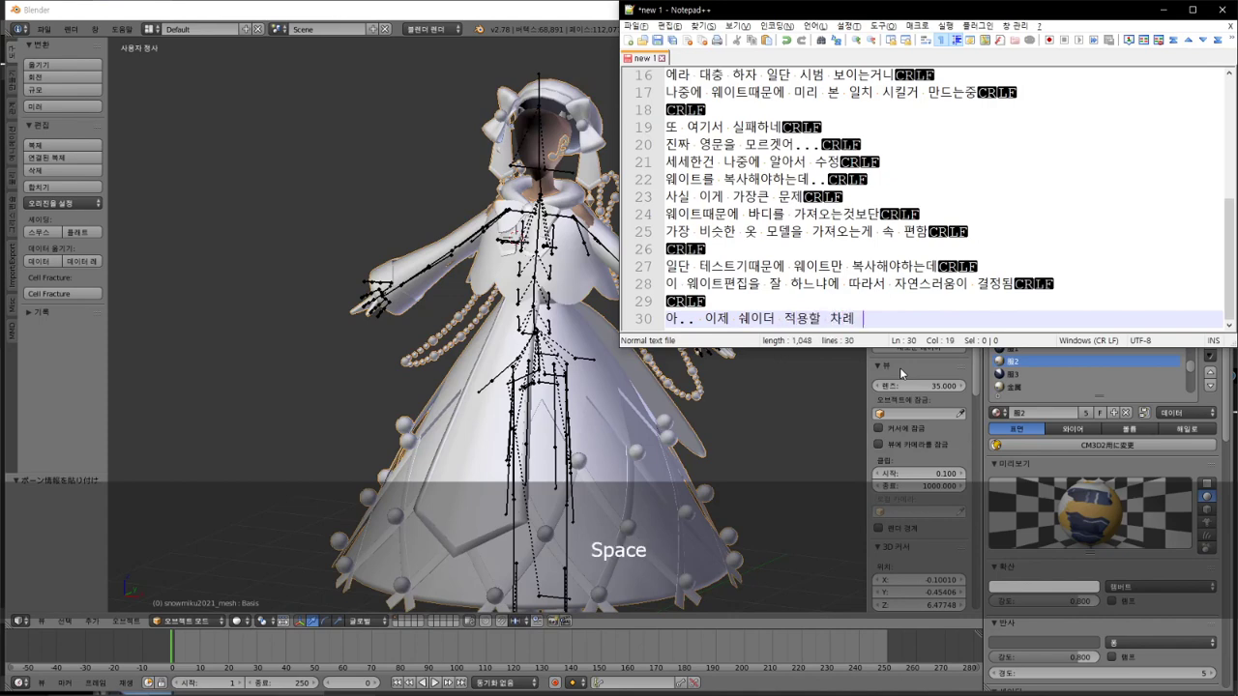
pyautogui.press('Return')
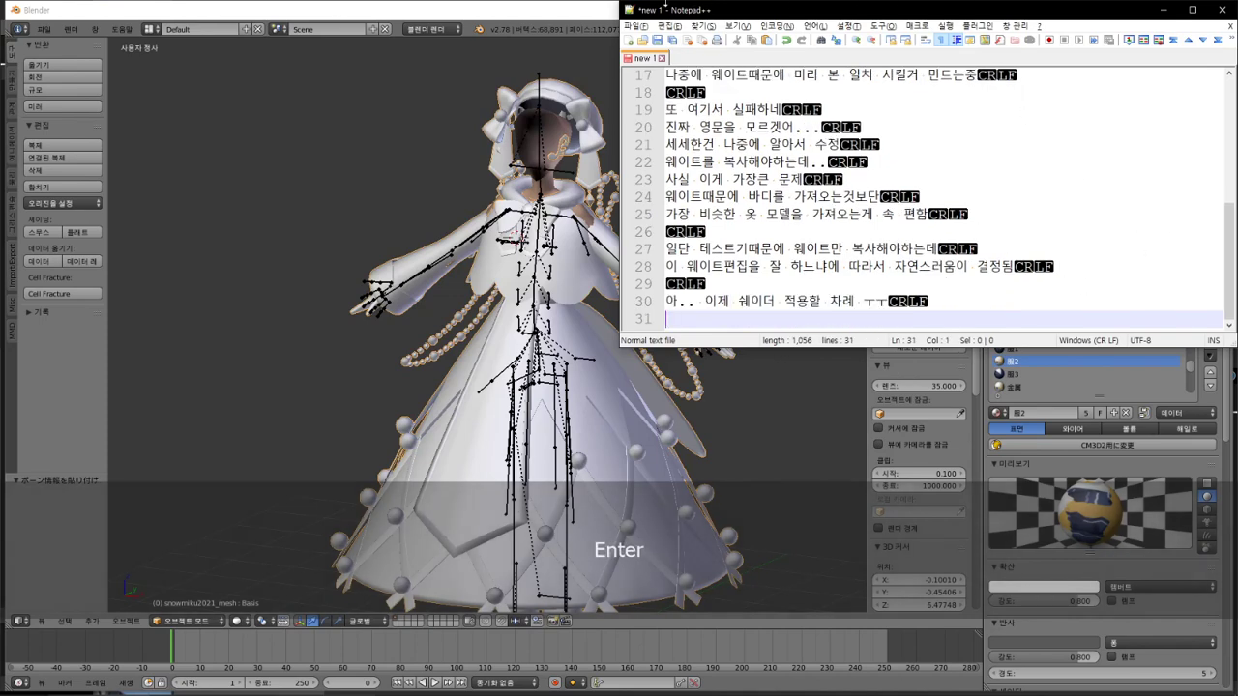
# Step: Return to Blender and, in edit mode, select only the dress faces assigned to the material 服2
pyautogui.hotkey('alt', 'Tab')
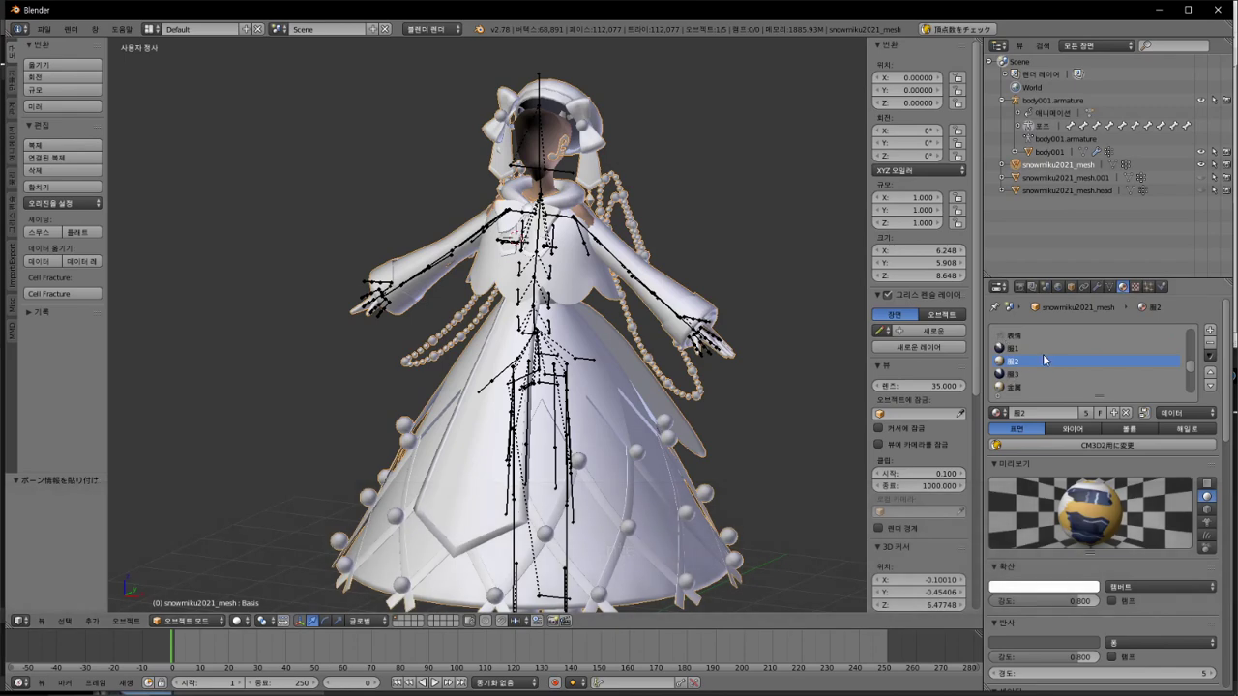
pyautogui.press('Tab')
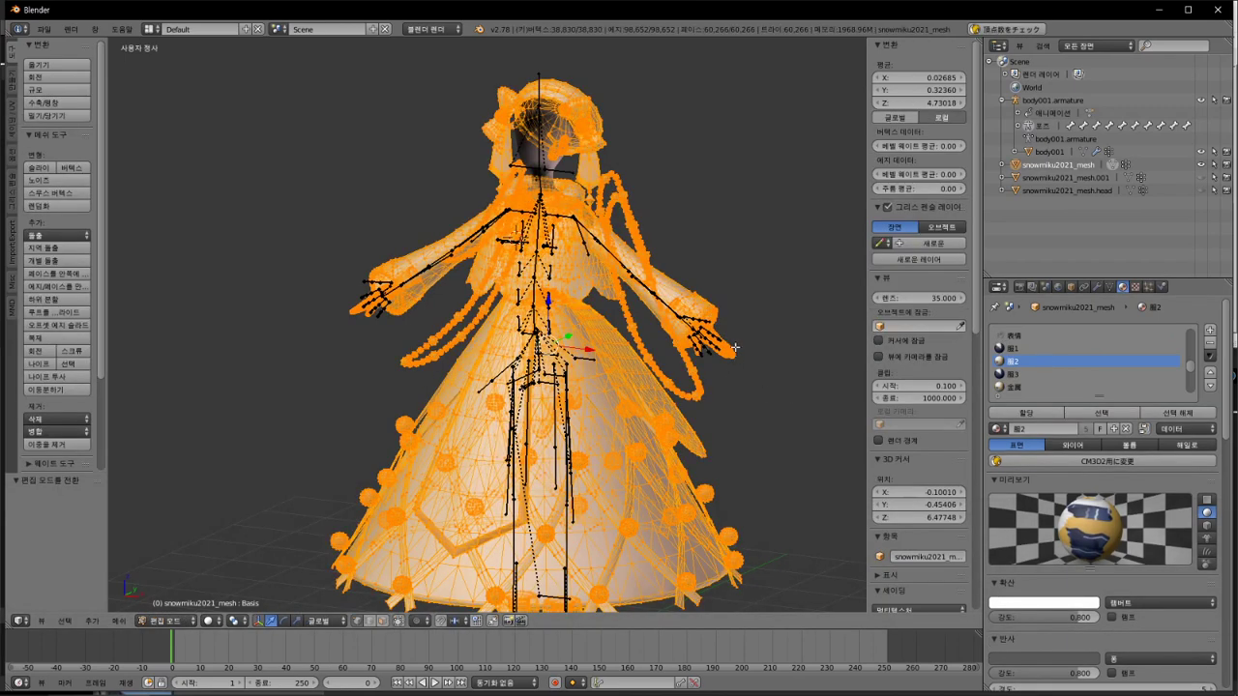
pyautogui.press('a')
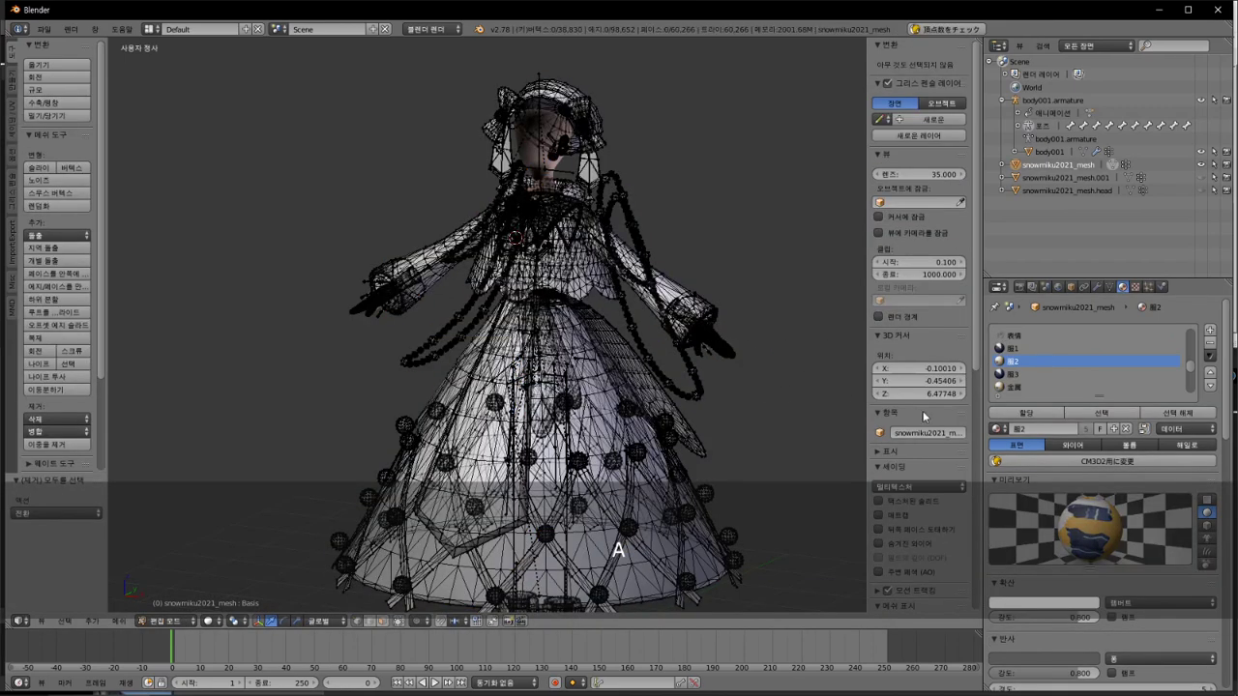
pyautogui.click(1101, 414)
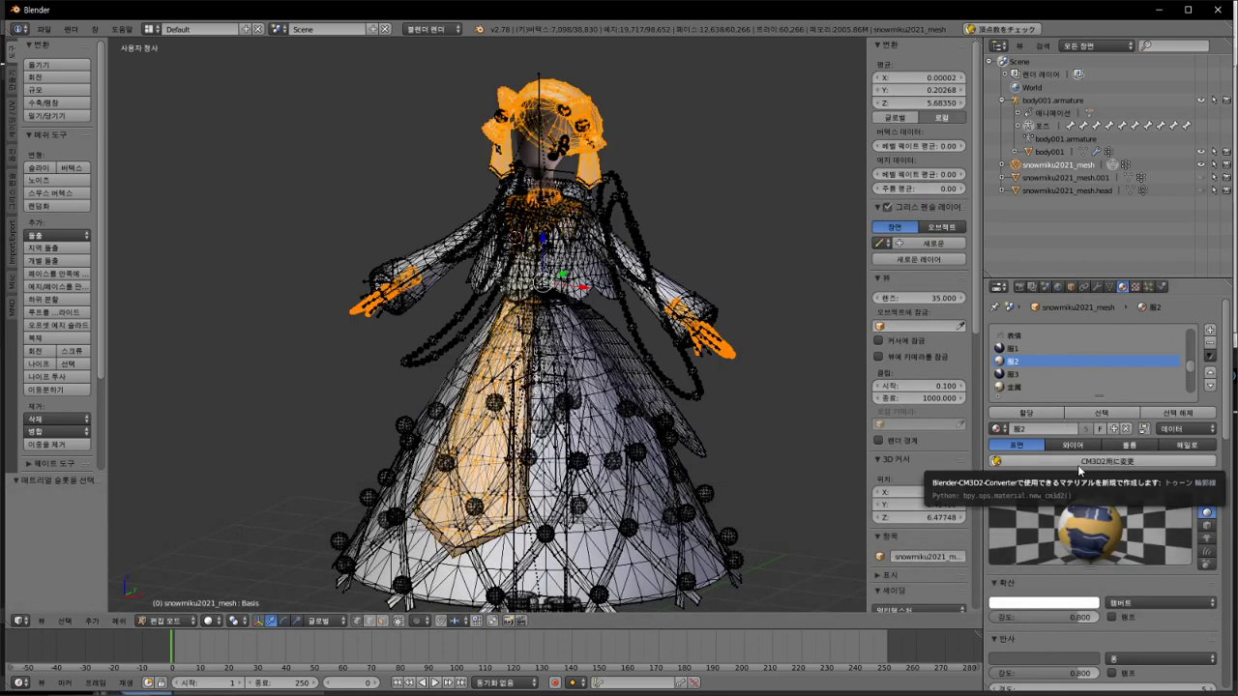
# Step: Convert the material 服2 for CM3D2 use (CM3D2用に変更) with the type トゥーン 輪郭線
pyautogui.click(1097, 465)
pyautogui.click(1149, 484)
pyautogui.click(1148, 484)
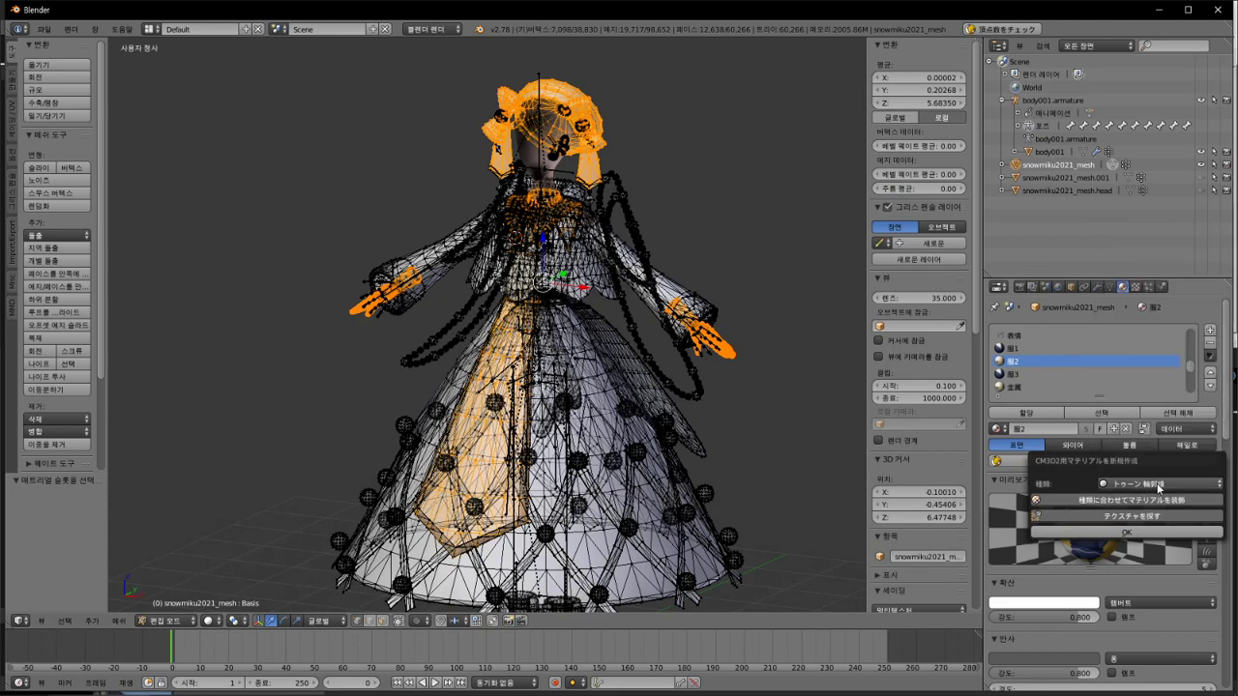
pyautogui.click(1125, 533)
# Step: Switch to Notepad++, add the line "귀찬으니 대충 때우겠음" to the notes and begin the following line with "원래"
pyautogui.hotkey('alt', 'Tab')
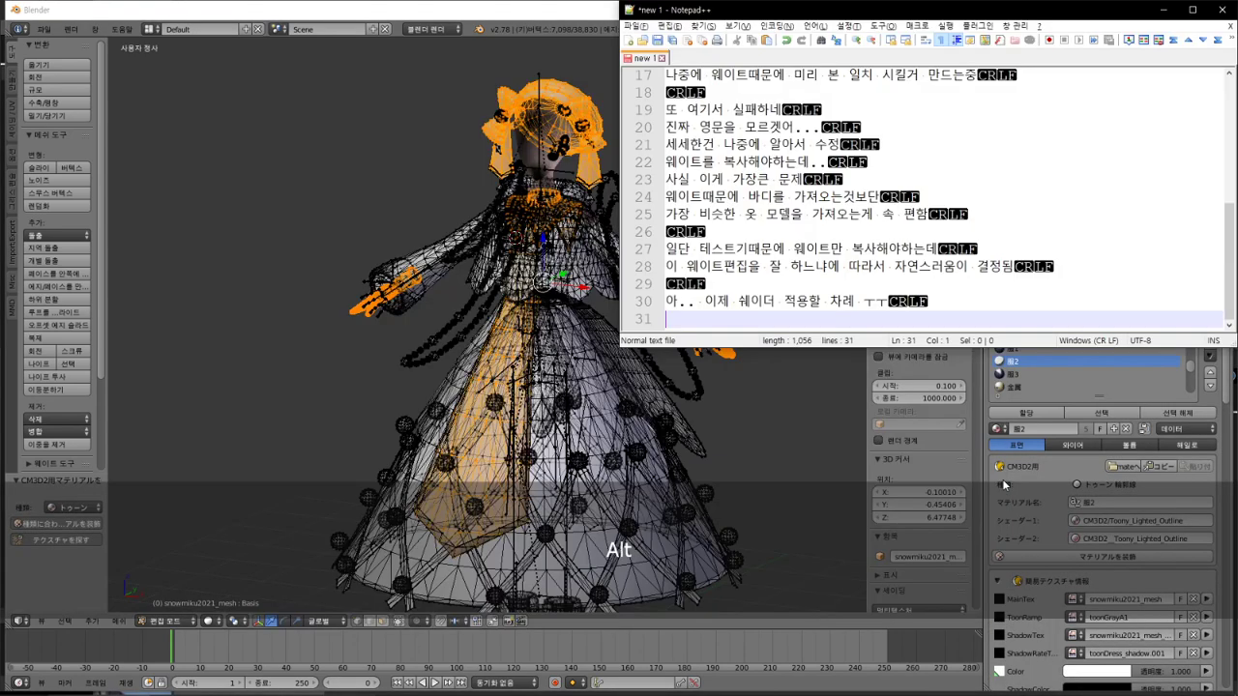
pyautogui.write('귀찮으')
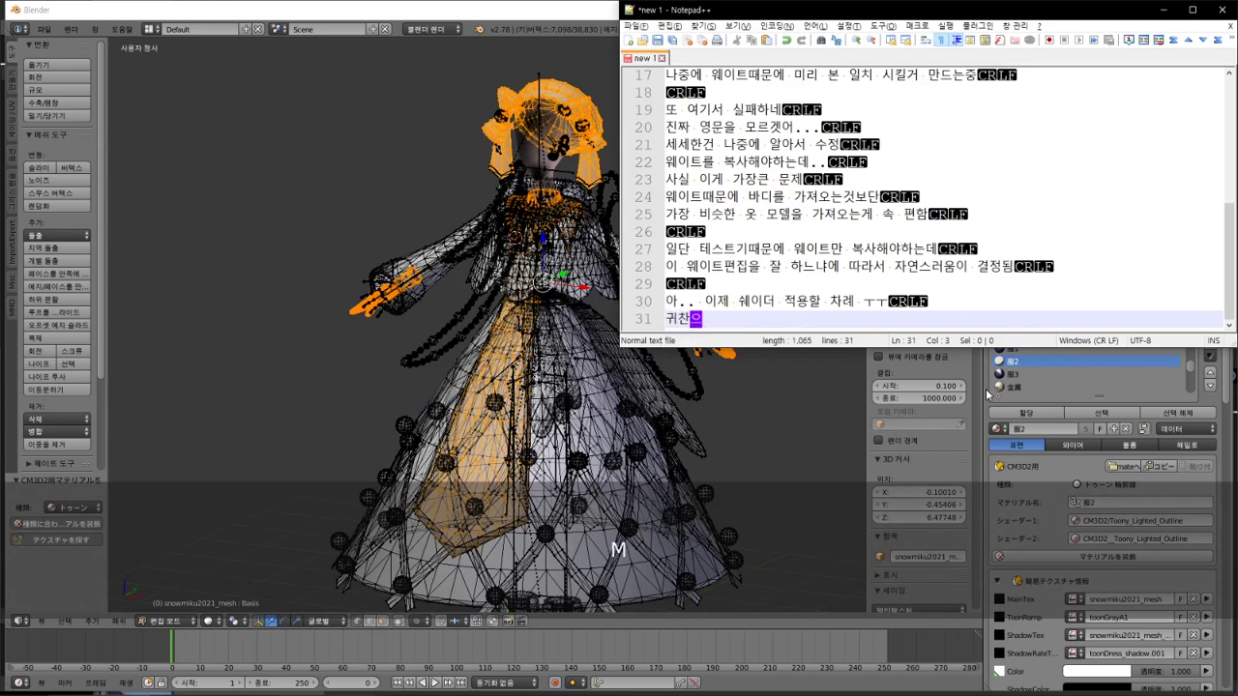
pyautogui.write('니 대충 때무')
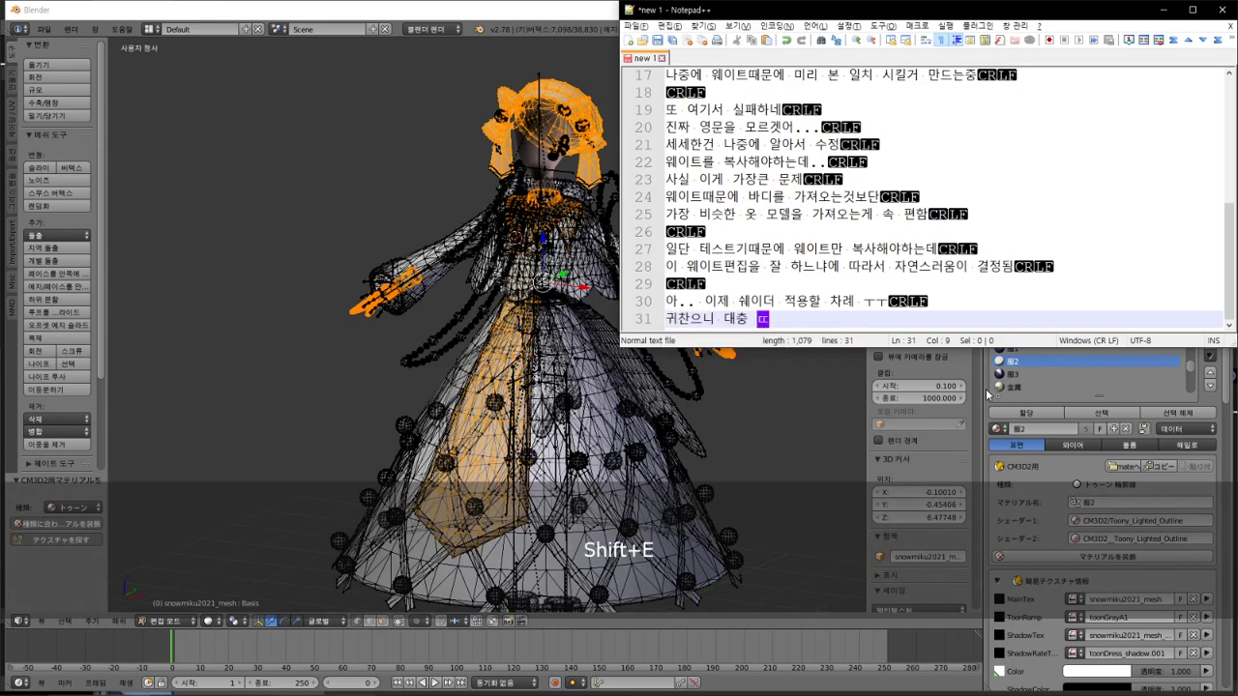
pyautogui.write('우겠으')
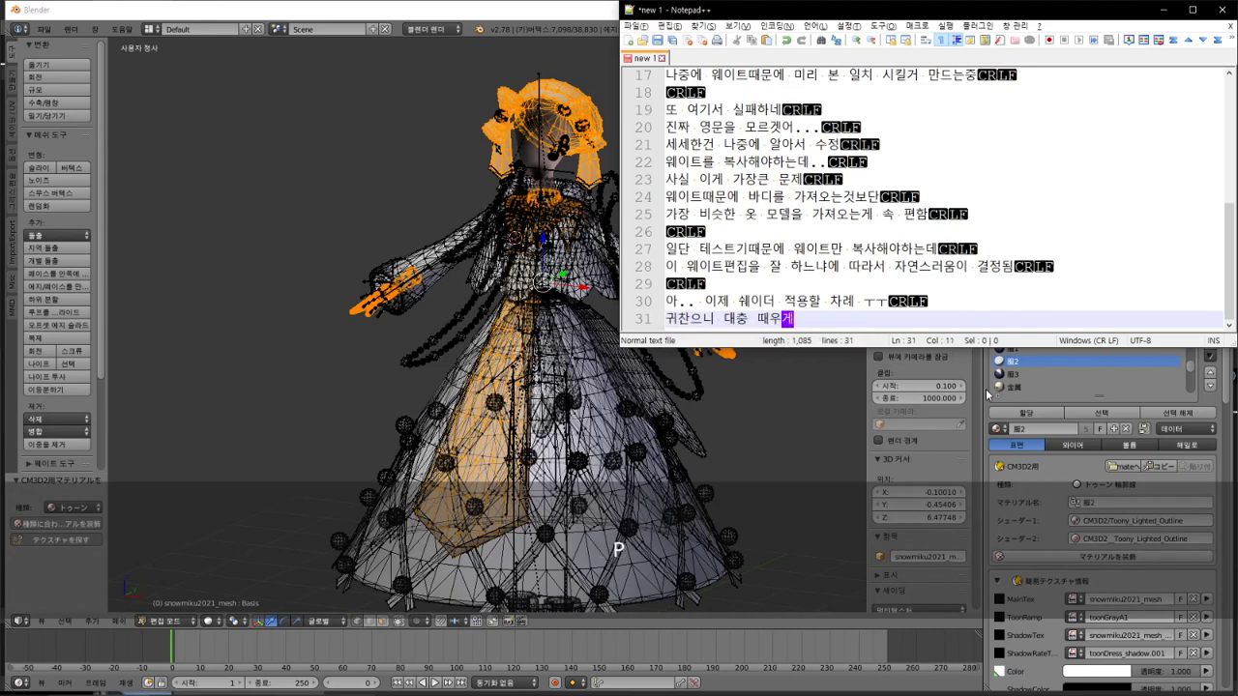
pyautogui.press('Return')
pyautogui.write('우')
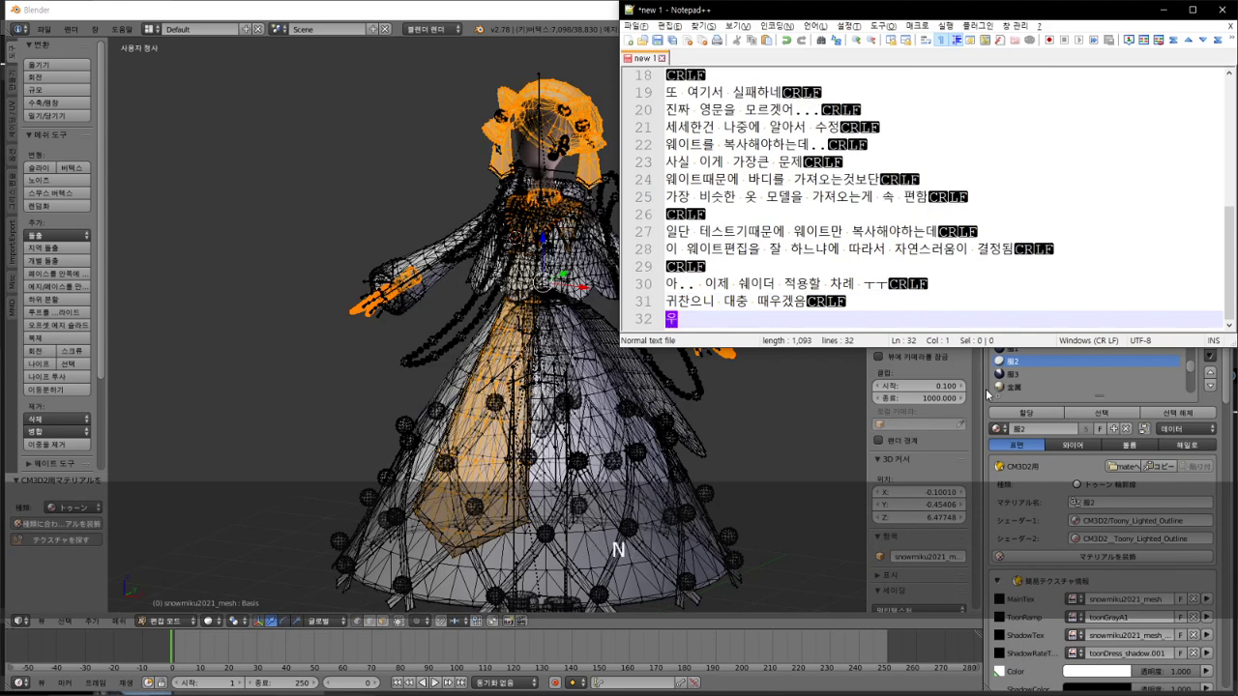
# Step: Switch to the snowmiku2021 folder and look through the texture files in its tex subfolder
pyautogui.moveTo(819, 669)
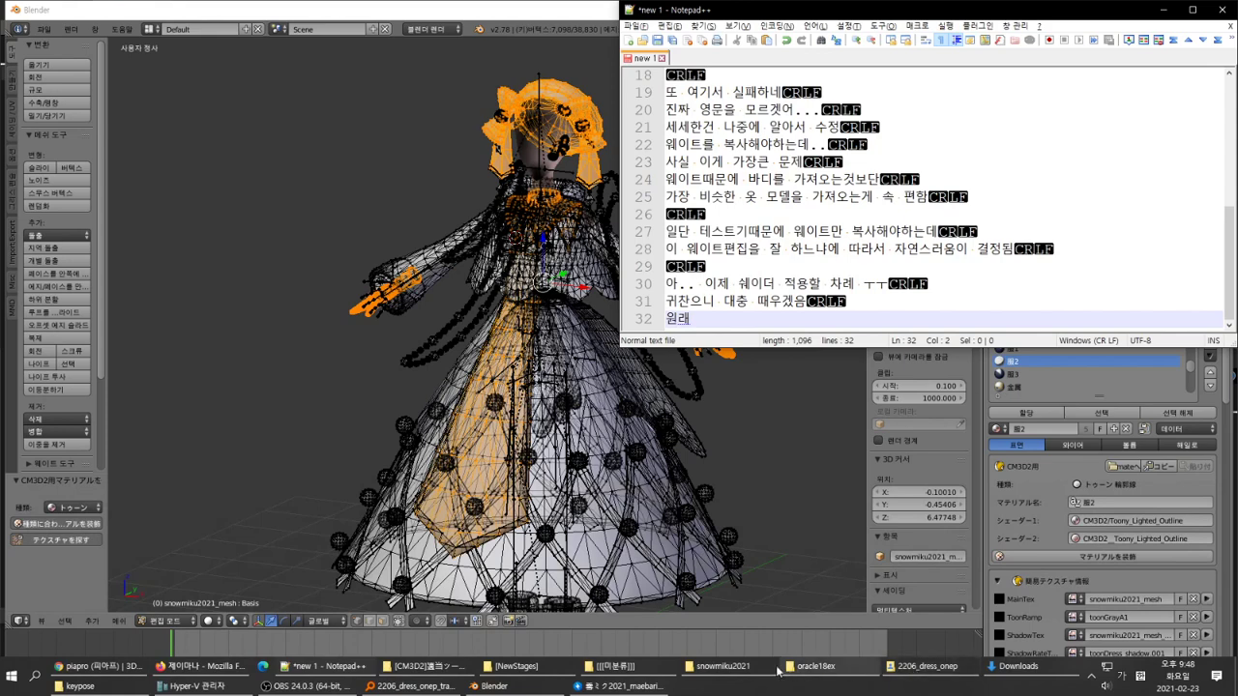
pyautogui.click(728, 667)
pyautogui.scroll(-1, 763, 569)
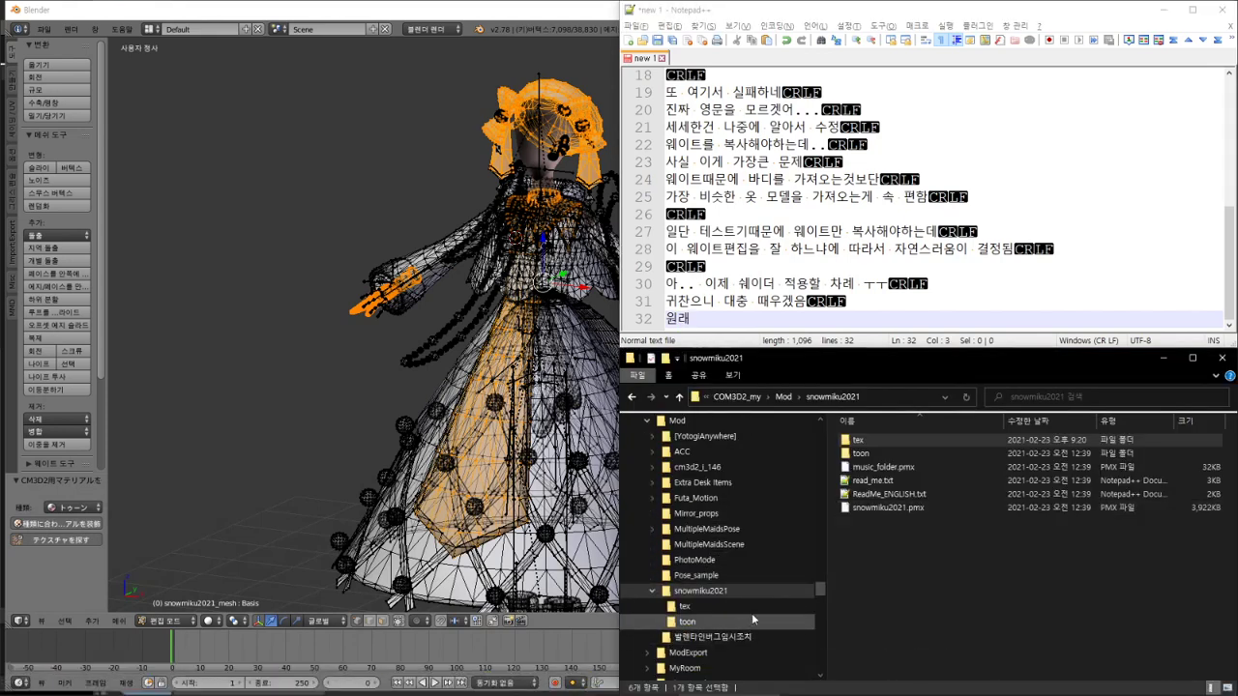
pyautogui.click(761, 605)
pyautogui.click(922, 454)
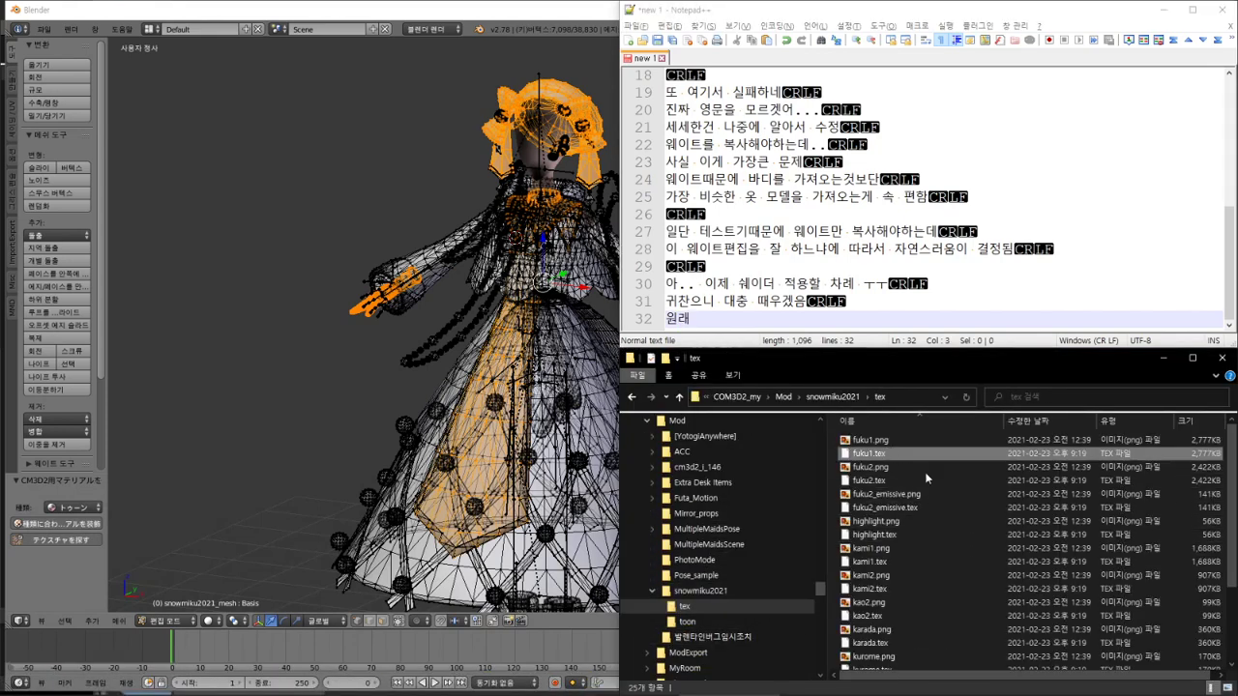
pyautogui.scroll(-3, 1013, 531)
# Step: Return to Notepad++ and complete the last line as "원래 이거 파일이람 맞춰줘야함"
pyautogui.hotkey('alt', 'Tab')
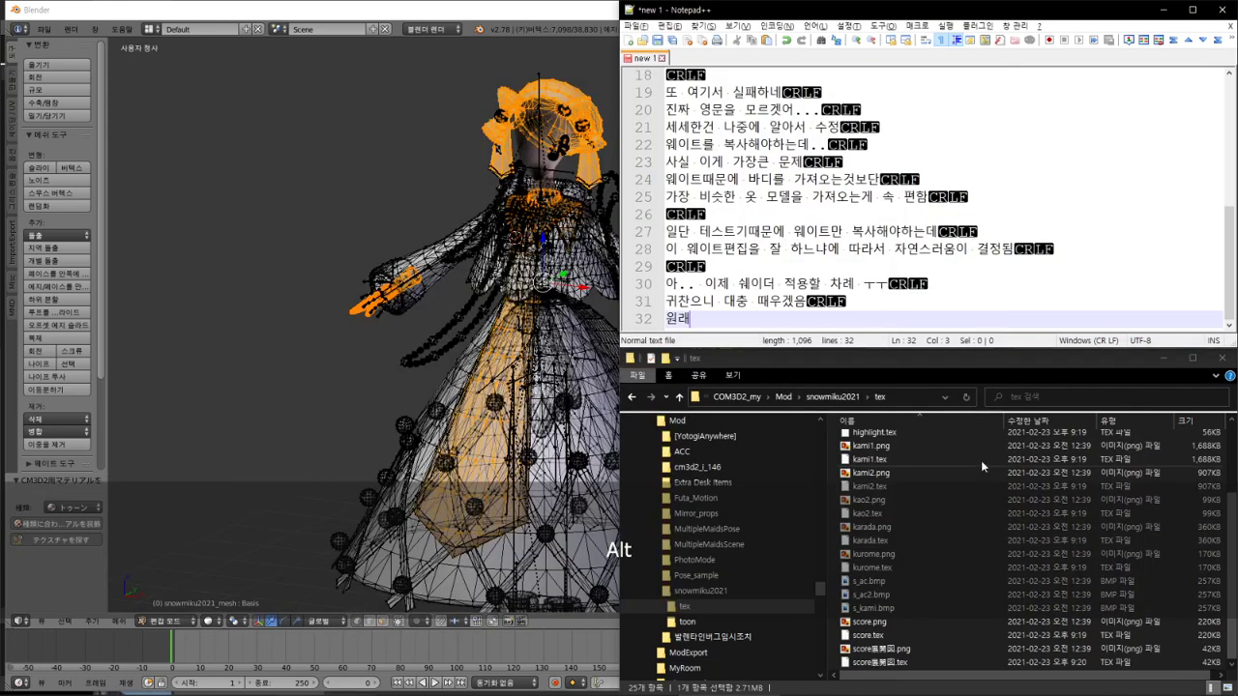
pyautogui.write('이')
pyautogui.write('거')
pyautogui.write(' 파일이')
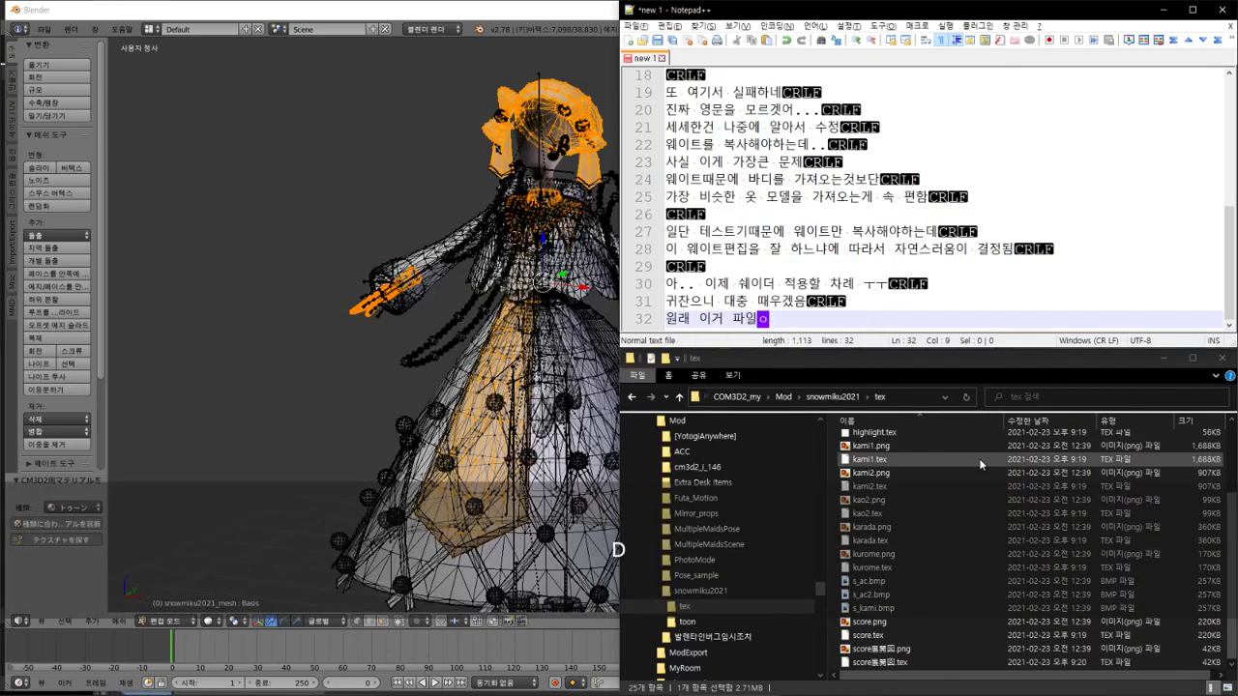
pyautogui.write('랑 맞춰주')
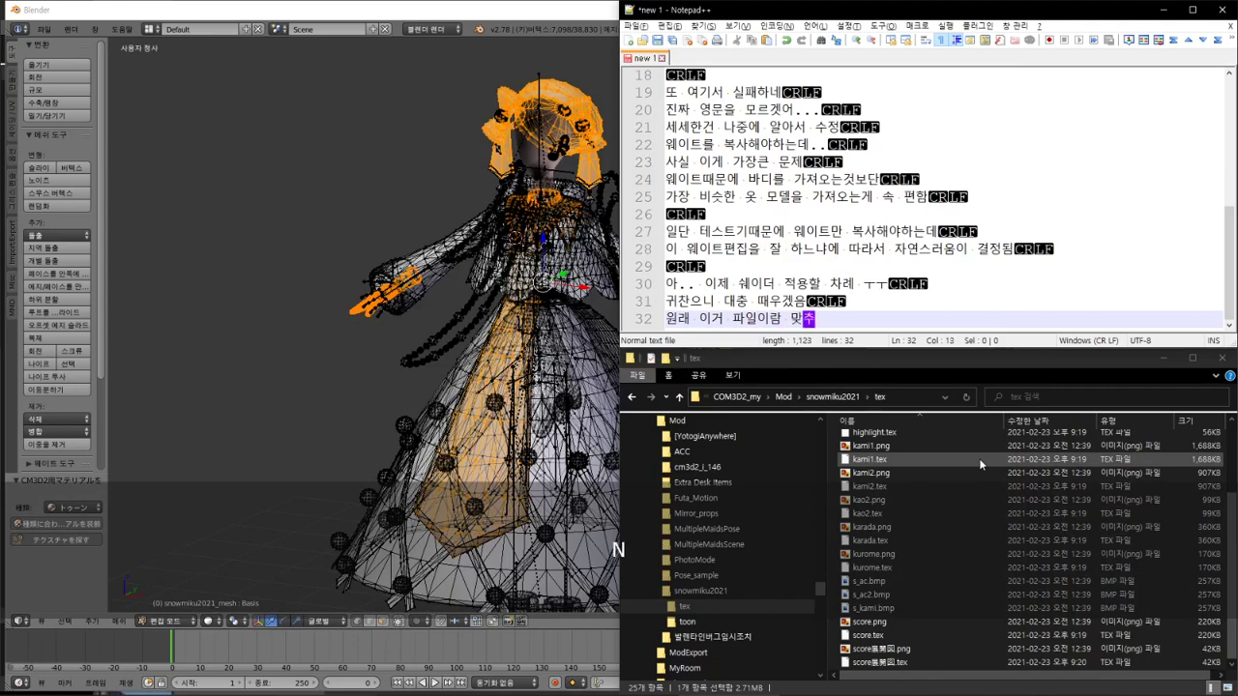
pyautogui.write('줘야함')
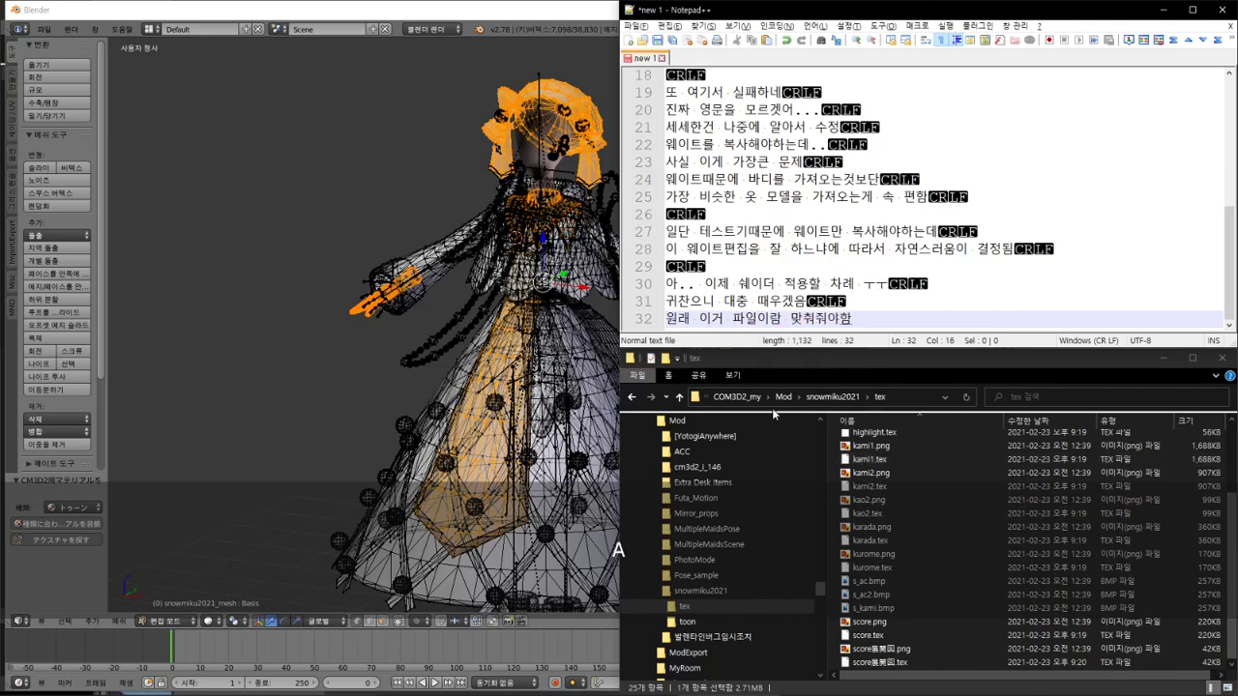
# Step: Open a texture image from the tex folder, browse through the neighbouring textures and close the viewer
pyautogui.doubleClick(914, 621)
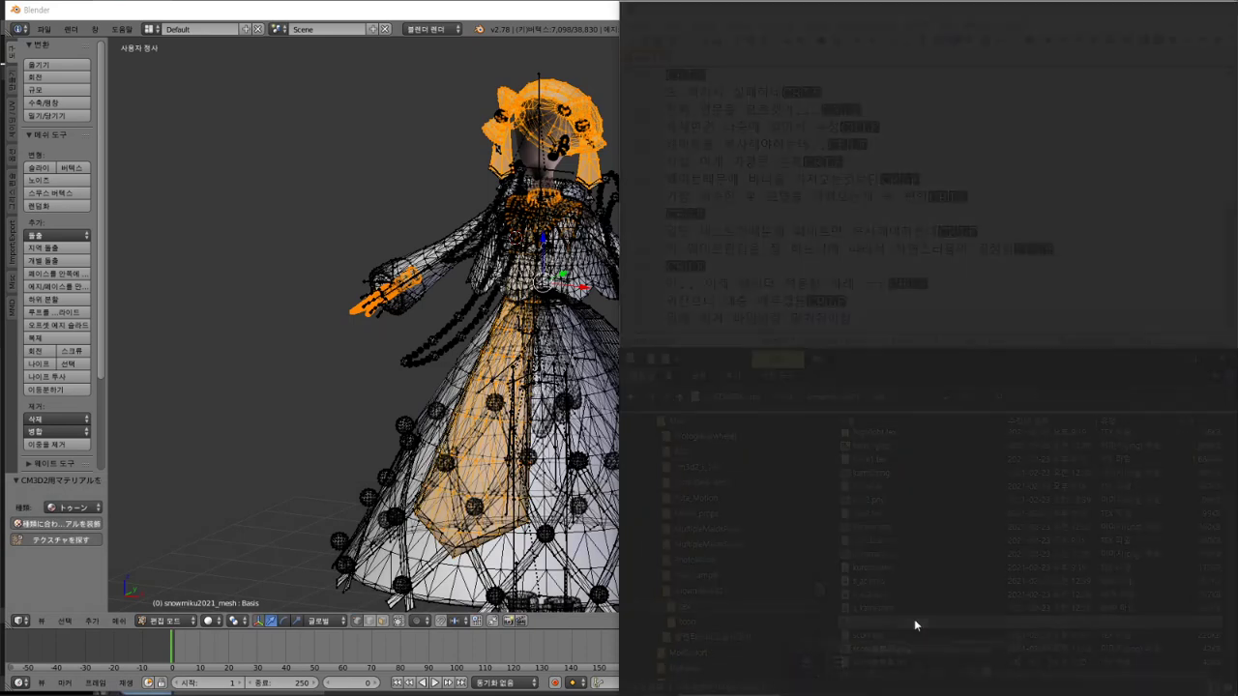
pyautogui.scroll(-3, 914, 592)
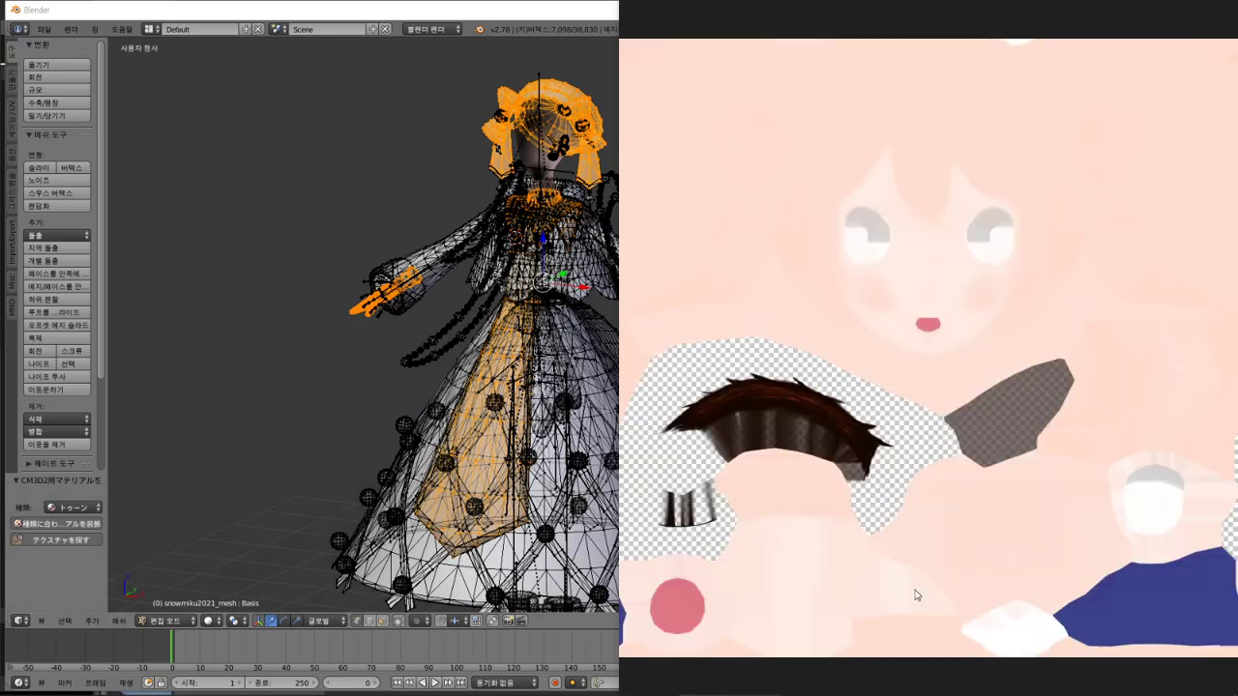
pyautogui.scroll(-3, 917, 595)
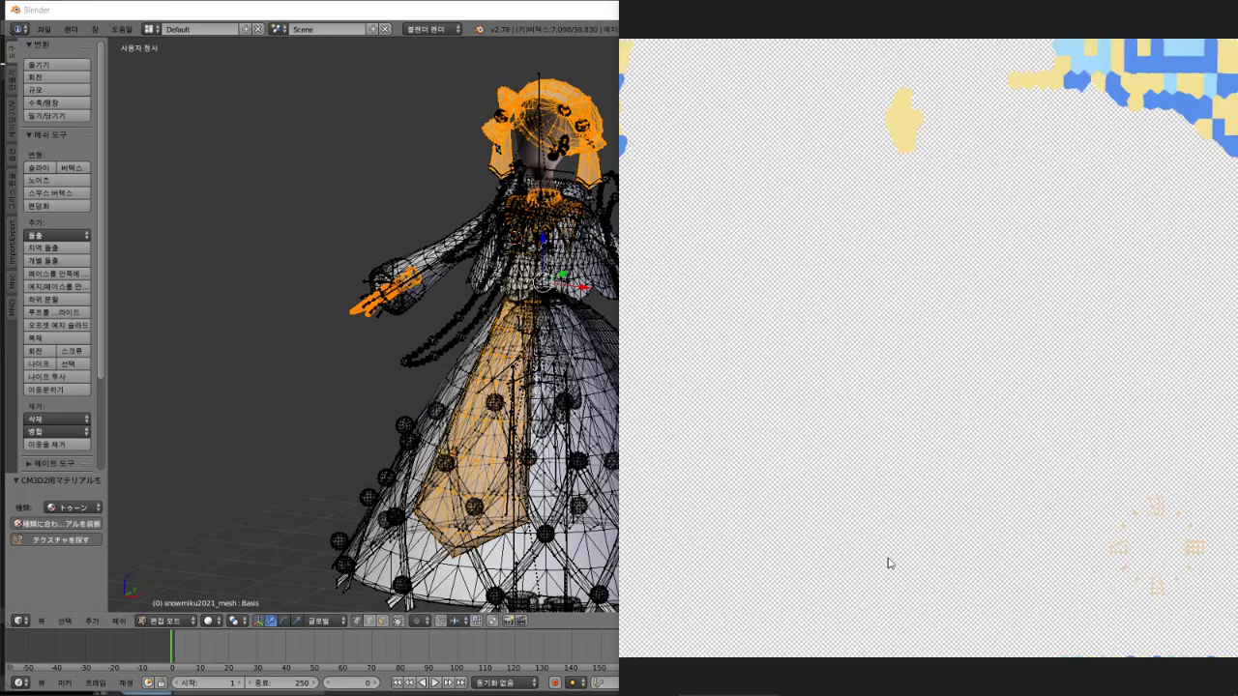
pyautogui.press('Escape')
# Step: Return to Blender, deselect all dress faces and make 服3 the active material
pyautogui.doubleClick(548, 9)
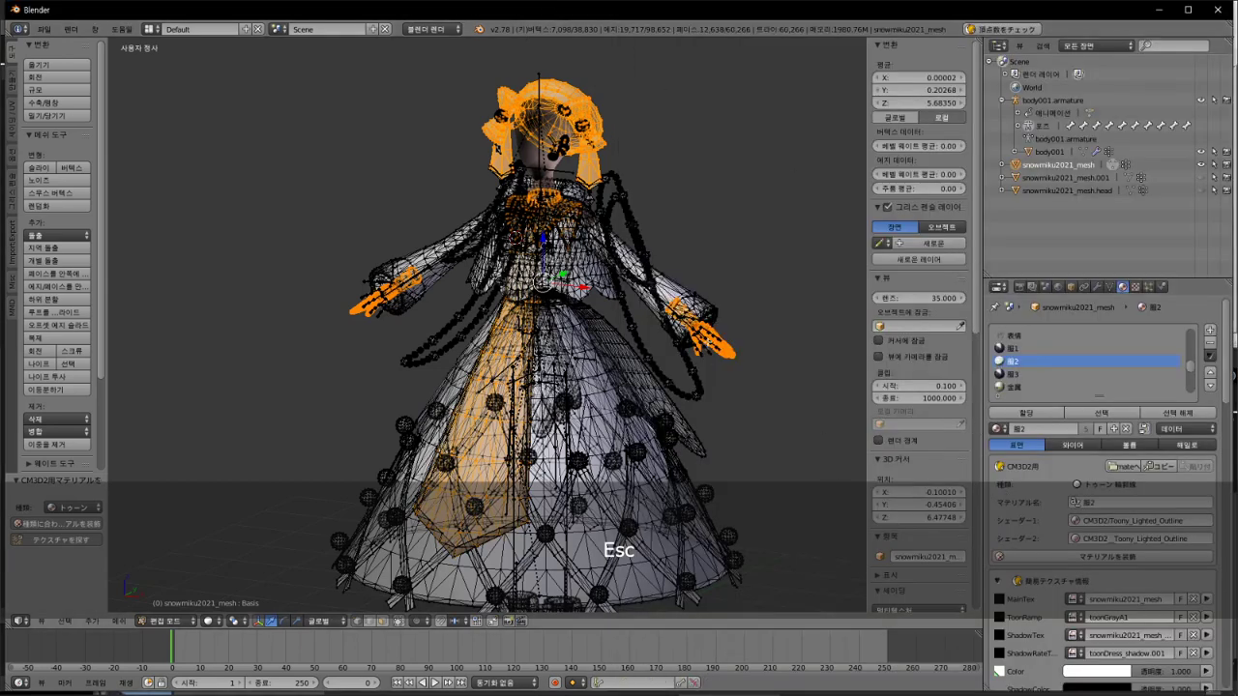
pyautogui.press('a')
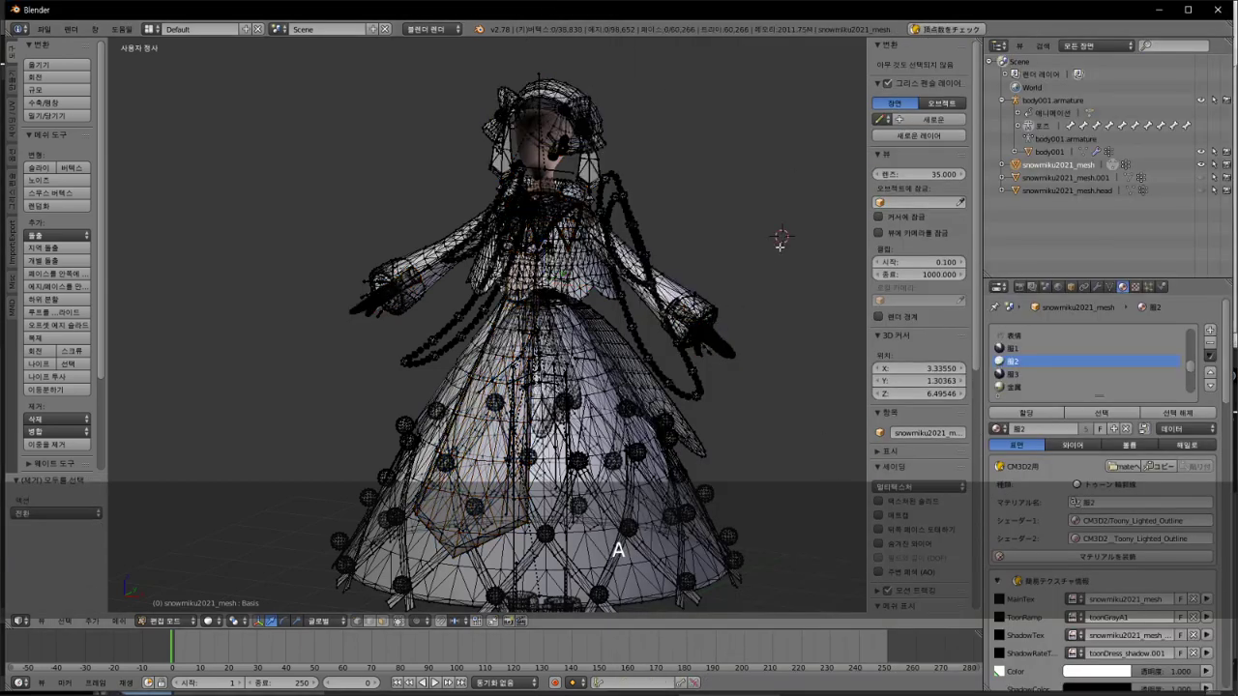
pyautogui.click(1085, 376)
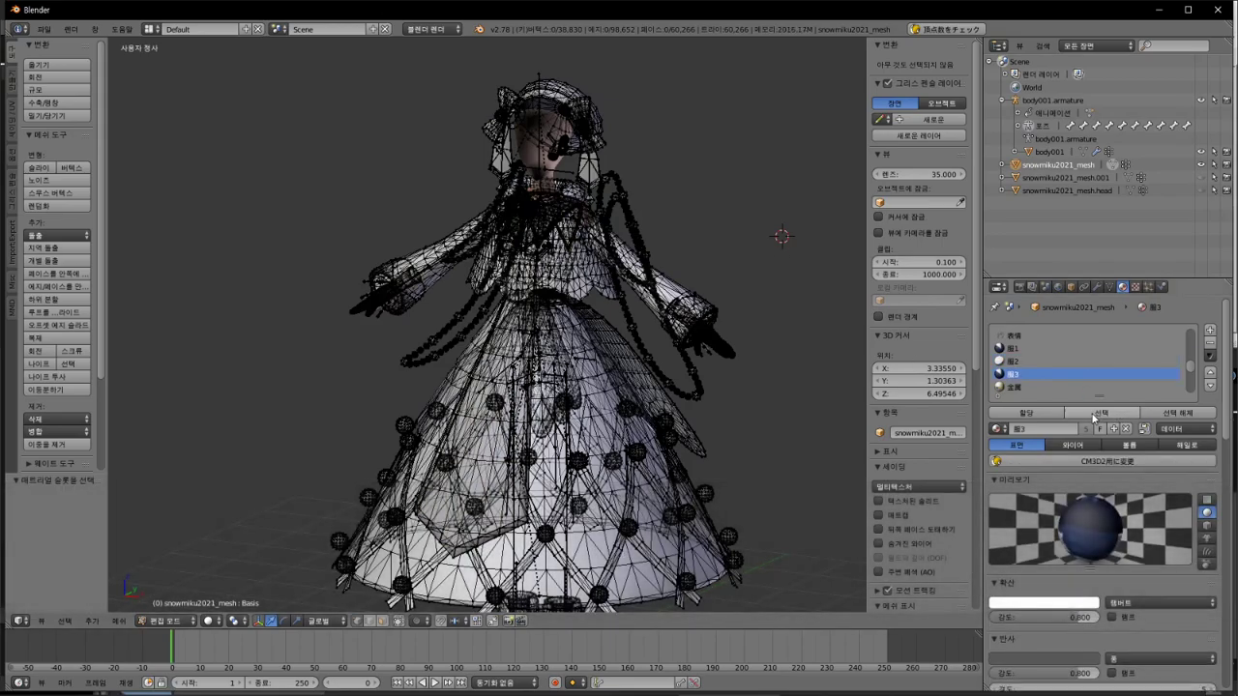
pyautogui.moveTo(726, 380)
pyautogui.mouseDown(button='middle')
pyautogui.moveTo(721, 358)
pyautogui.moveTo(710, 387)
pyautogui.moveTo(732, 306)
pyautogui.moveTo(726, 373)
pyautogui.mouseUp(button='middle')
# Step: Select the dress faces assigned to 金属 and convert that material for CM3D2 use with the type トゥーン 輪郭線
pyautogui.click(1032, 387)
pyautogui.click(1102, 413)
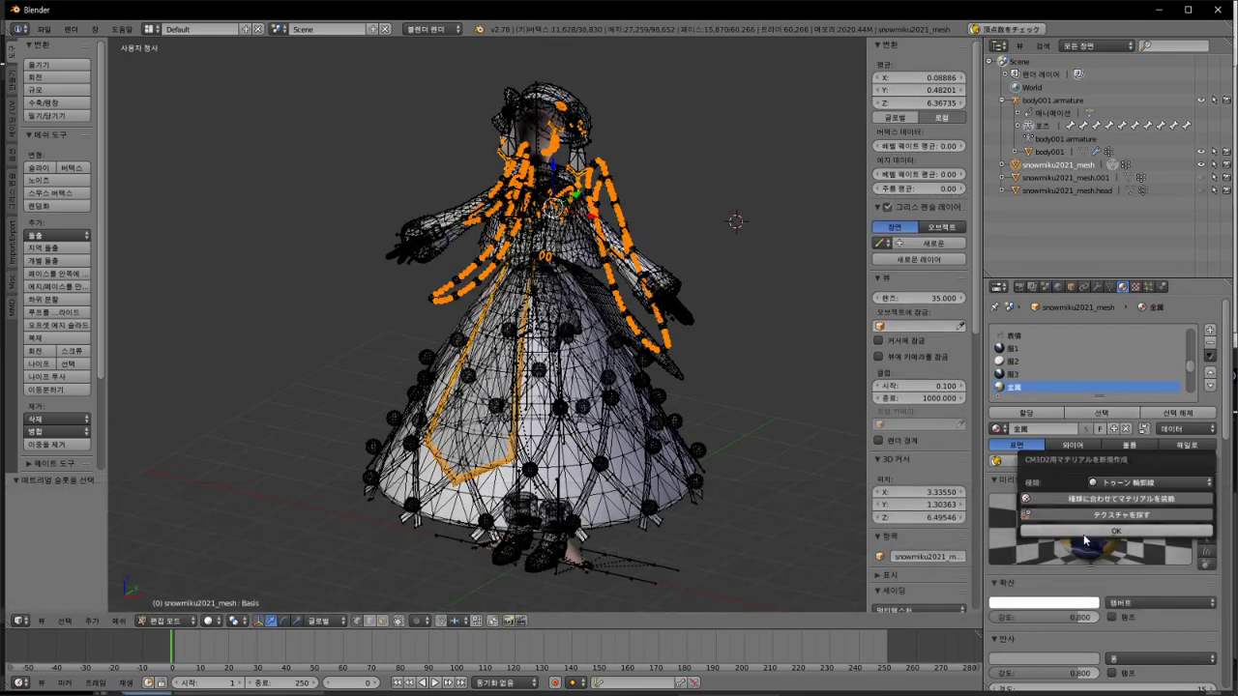
pyautogui.click(1118, 462)
# Step: Select only the faces assigned to ケープ and convert that material for CM3D2 use with the type トゥーン 輪郭線
pyautogui.press('a')
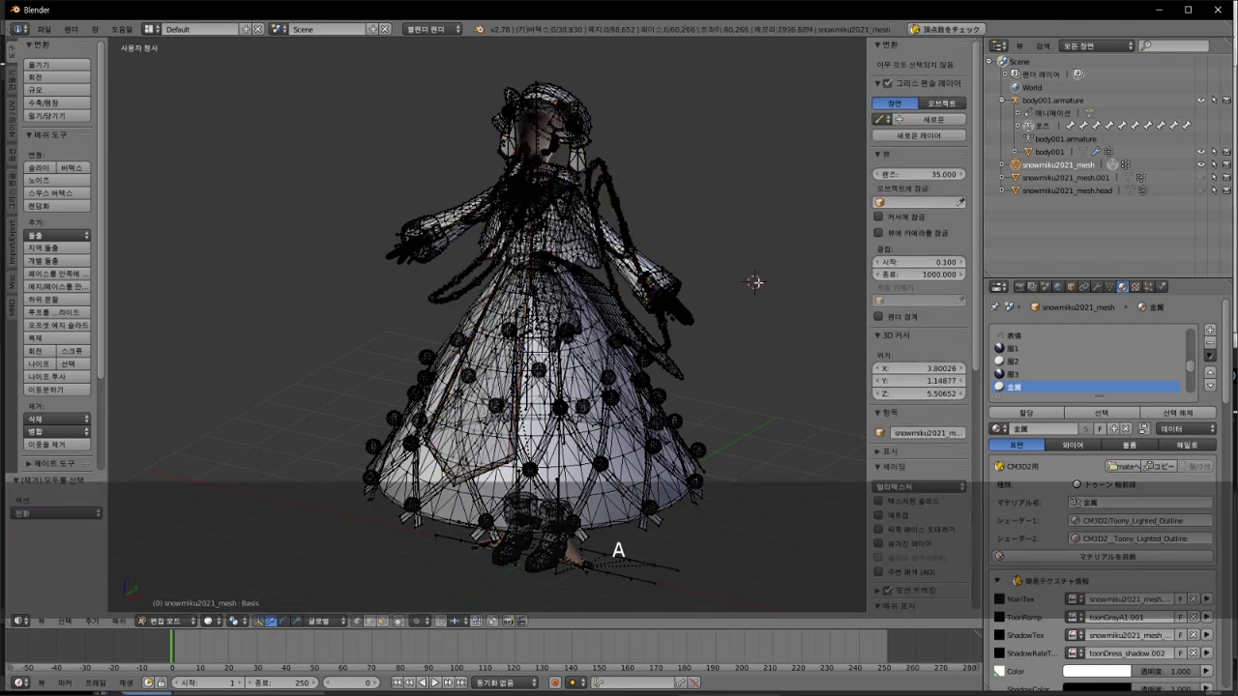
pyautogui.scroll(-1, 1100, 372)
pyautogui.click(1084, 387)
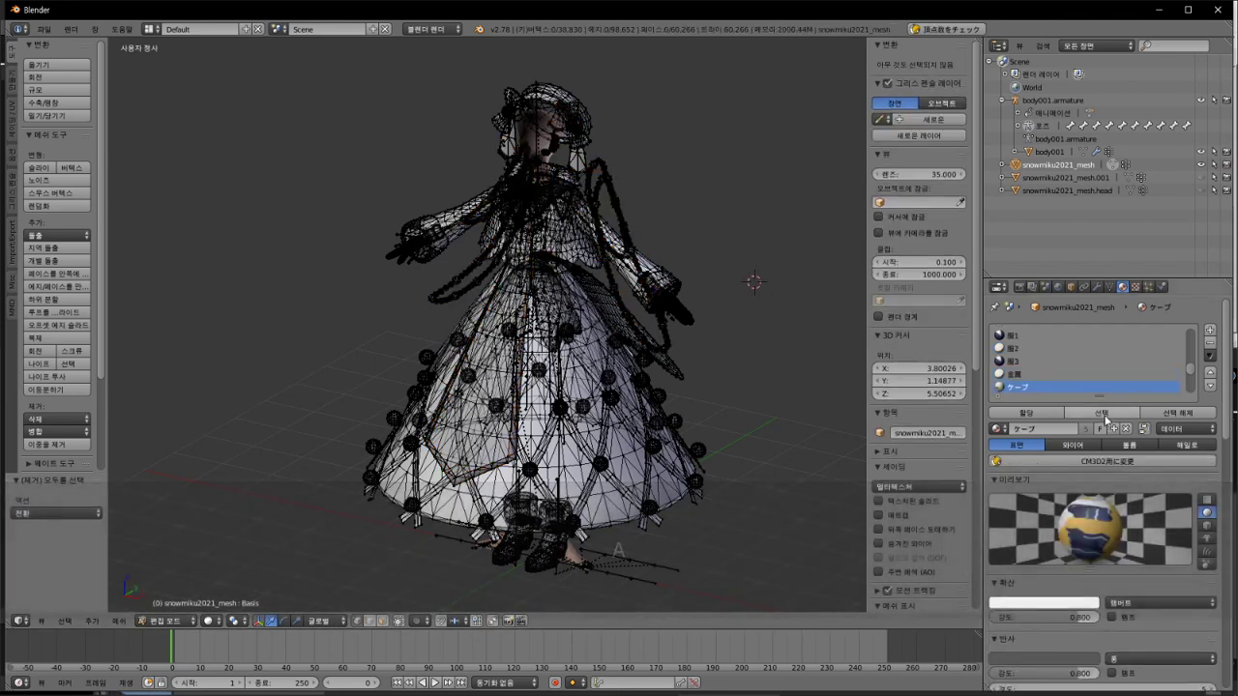
pyautogui.click(1103, 416)
pyautogui.click(1113, 465)
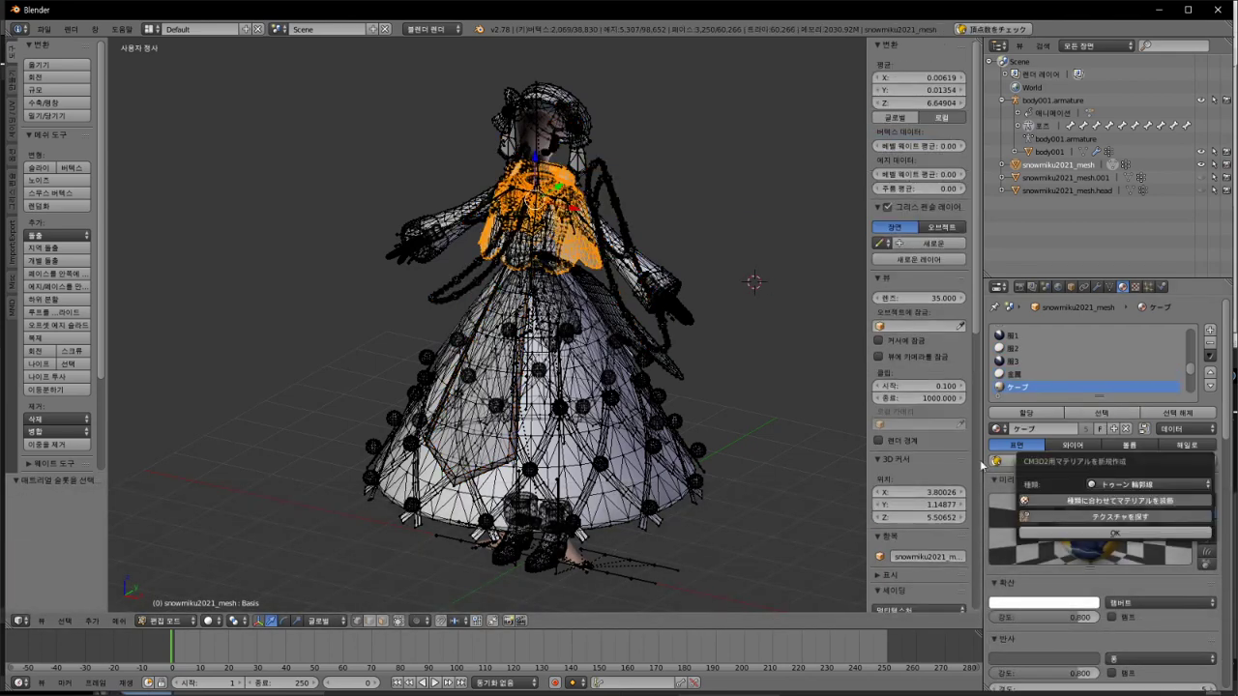
pyautogui.click(1069, 533)
# Step: Select only the faces assigned to ケープ(エッジ無し) and convert that material for CM3D2 use with the type トゥーン 輪郭線
pyautogui.click(751, 310)
pyautogui.press('a')
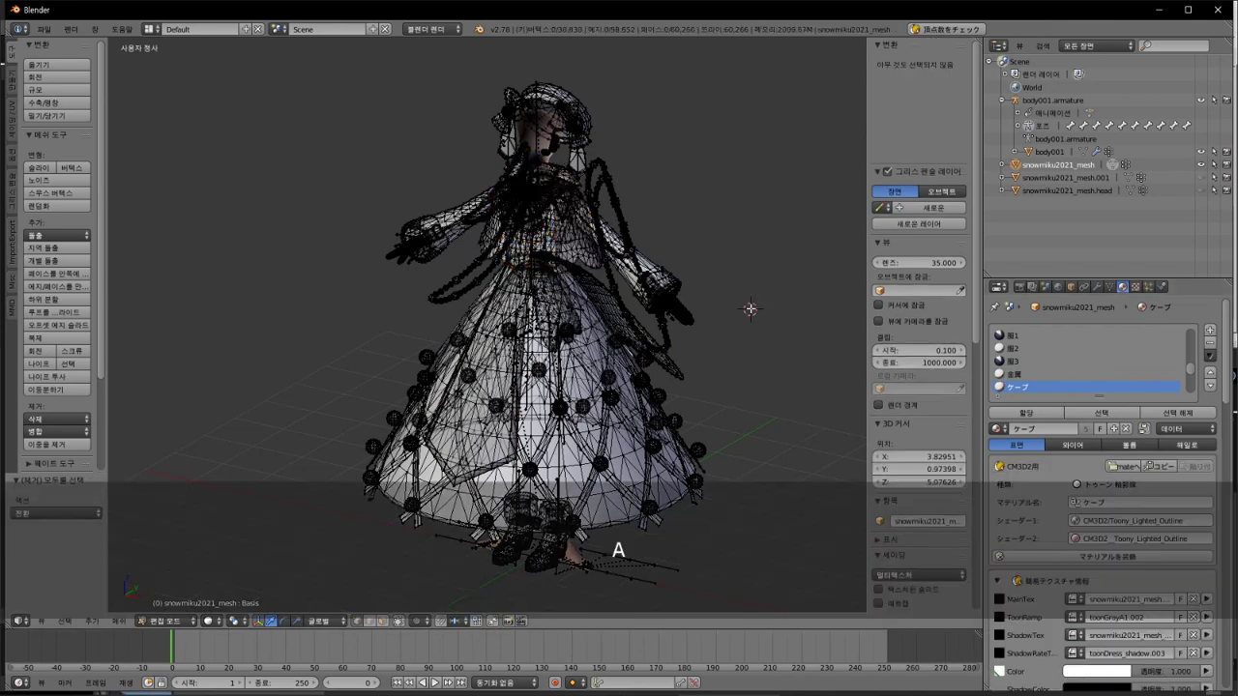
pyautogui.scroll(-2, 1045, 368)
pyautogui.click(1040, 375)
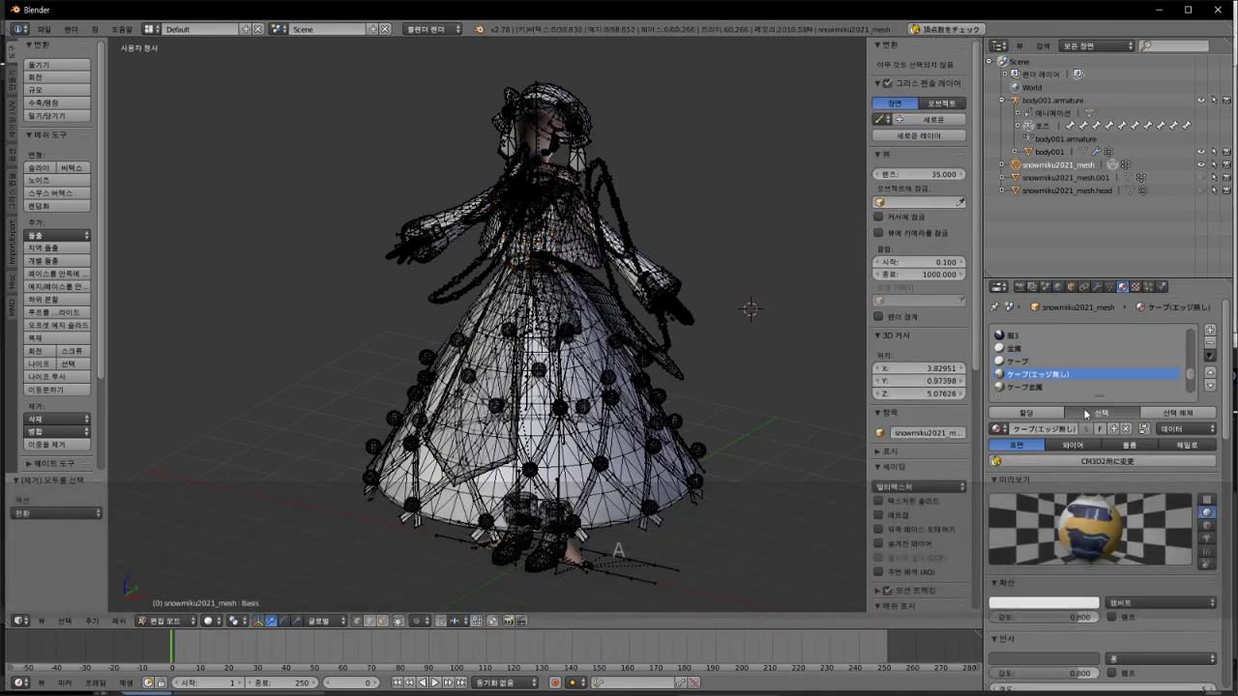
pyautogui.click(1085, 414)
pyautogui.click(1103, 462)
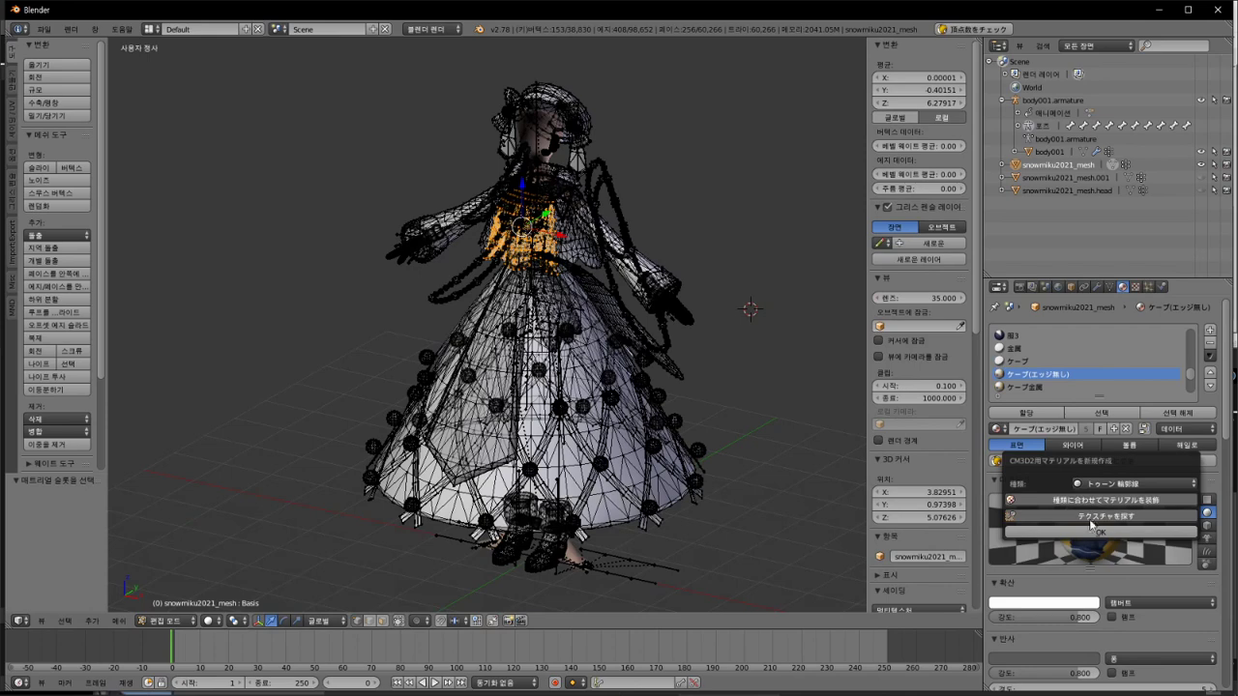
pyautogui.click(1100, 532)
# Step: Select only the faces assigned to ケープ金属 and convert that material for CM3D2 use with the type トゥーン 輪郭線
pyautogui.click(743, 309)
pyautogui.press('a')
pyautogui.scroll(-1, 1064, 368)
pyautogui.click(1040, 374)
pyautogui.click(1101, 414)
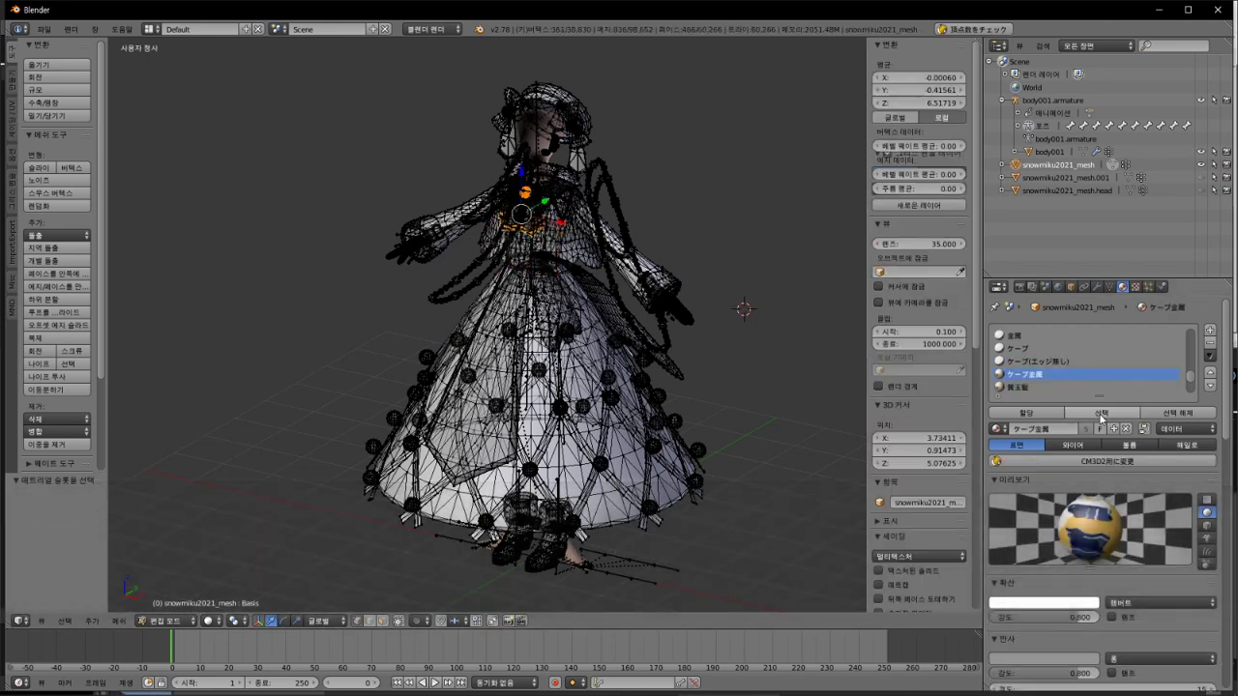
pyautogui.click(1113, 462)
pyautogui.click(1101, 534)
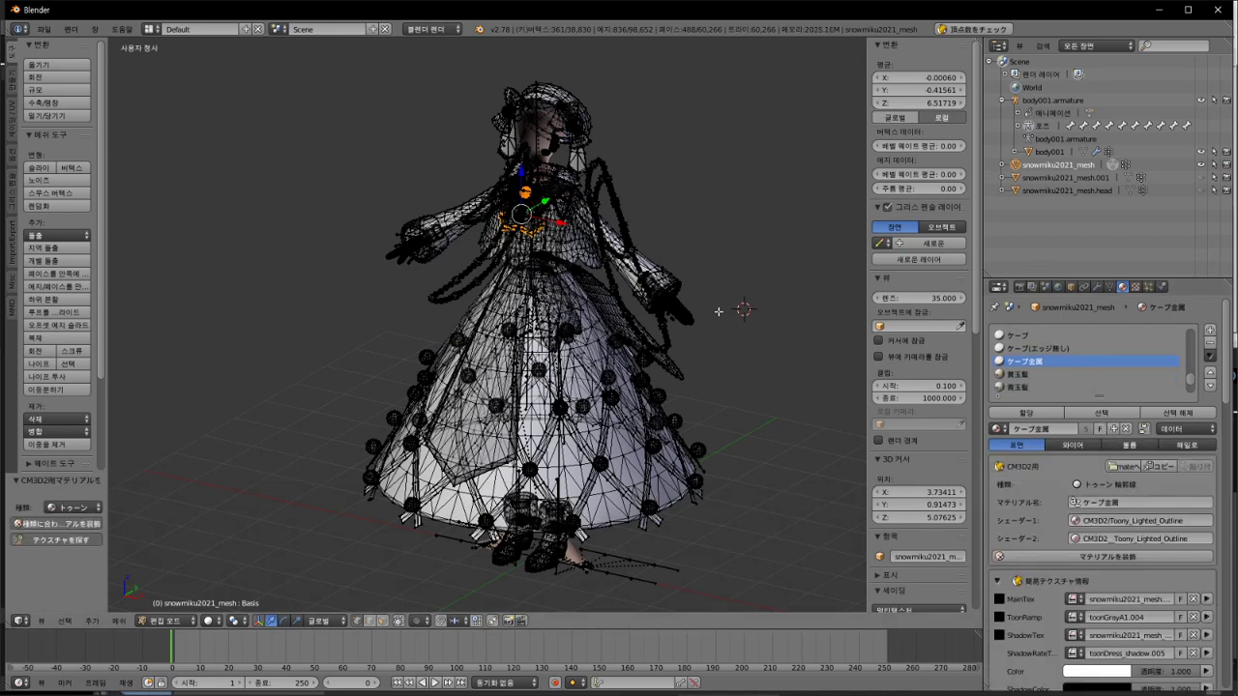
# Step: Select only the faces assigned to 黄玉髪 and convert that material for CM3D2 use with the type トゥーン 輪郭線
pyautogui.press('a')
pyautogui.click(1041, 375)
pyautogui.click(1101, 414)
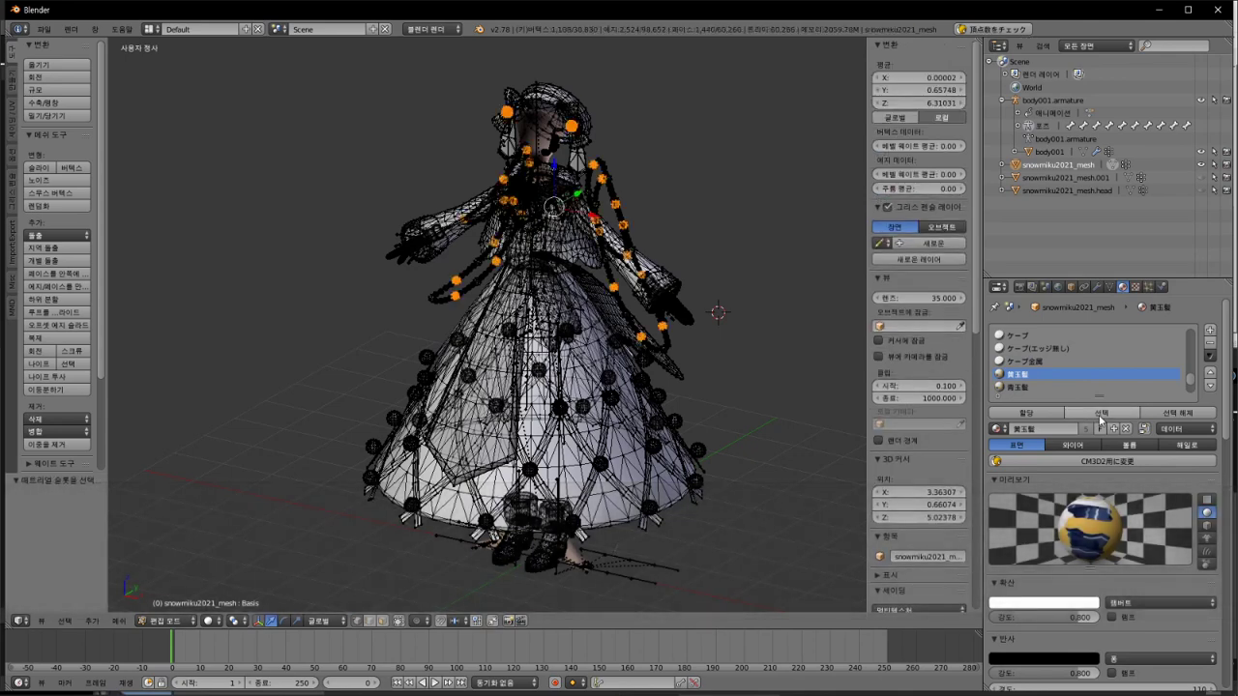
pyautogui.click(1108, 461)
pyautogui.click(1074, 535)
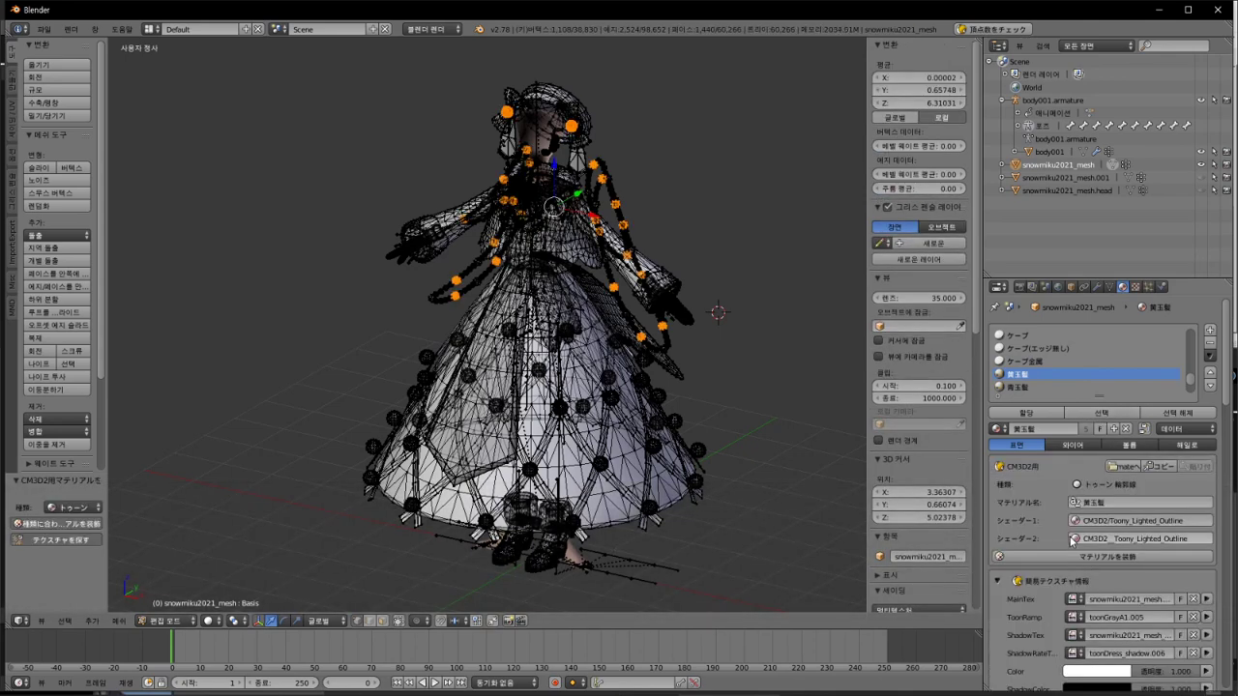
# Step: Select only the faces assigned to 青玉髪 and convert that material for CM3D2 use with the type トゥーン 輪郭線
pyautogui.press('a')
pyautogui.scroll(-2, 1091, 359)
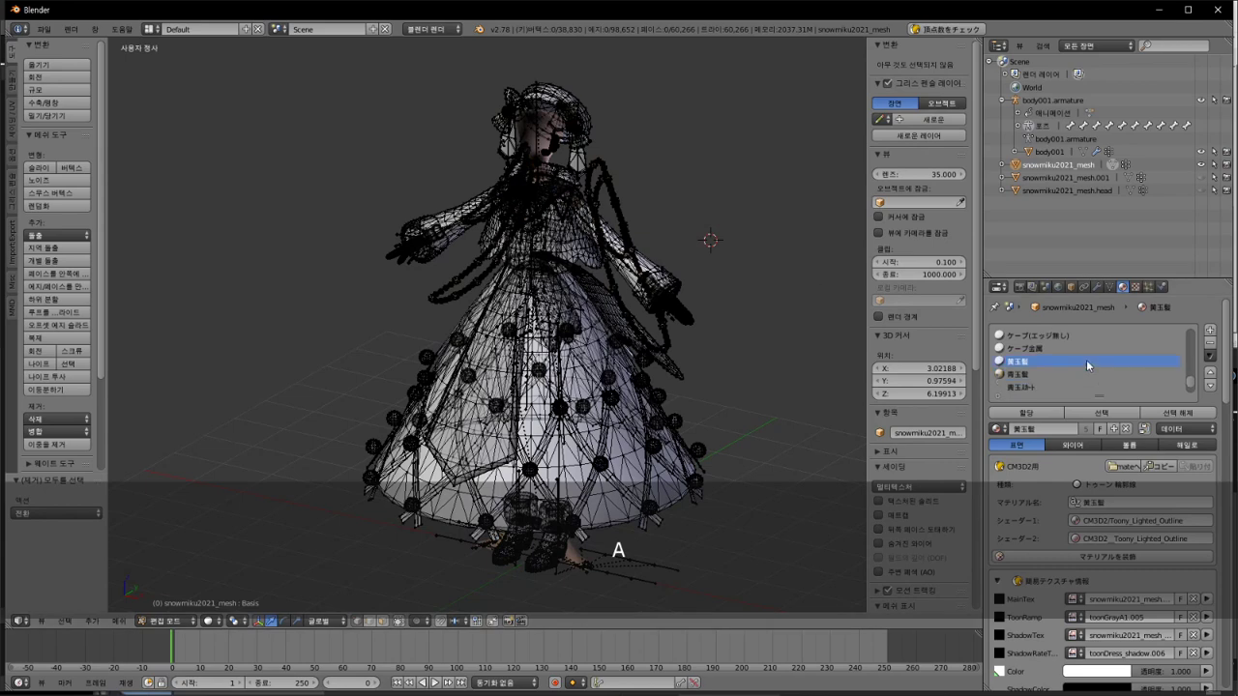
pyautogui.click(1054, 361)
pyautogui.click(1101, 413)
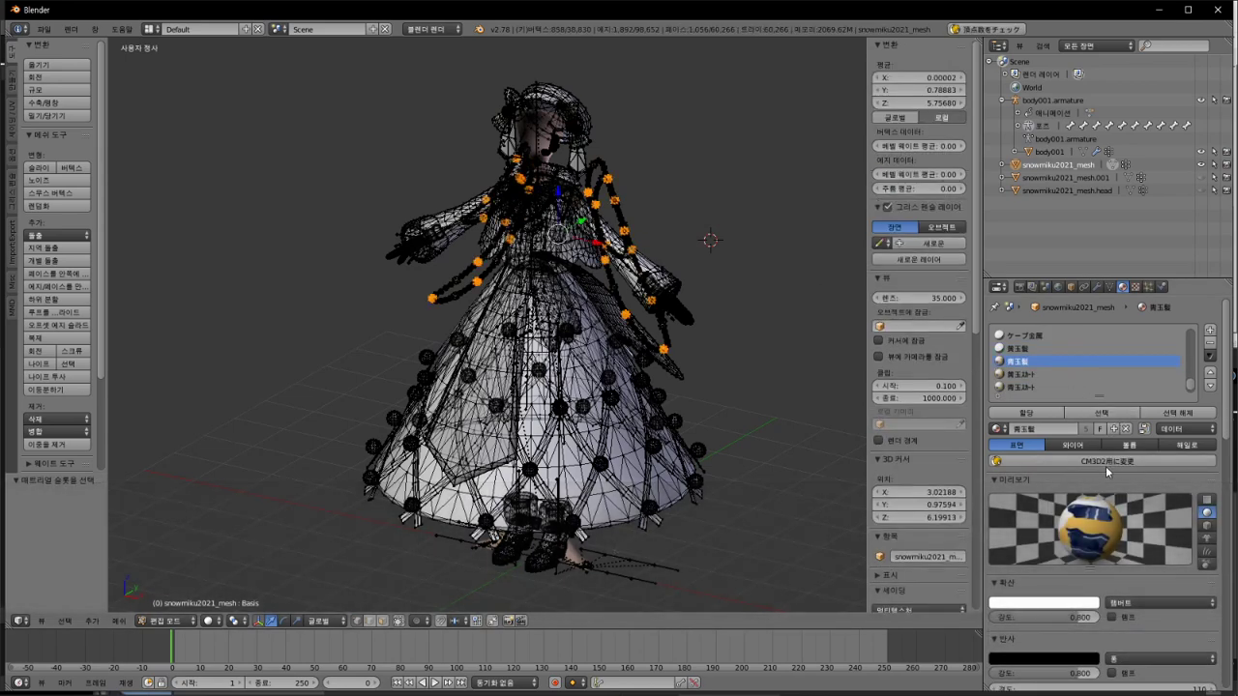
pyautogui.click(1111, 472)
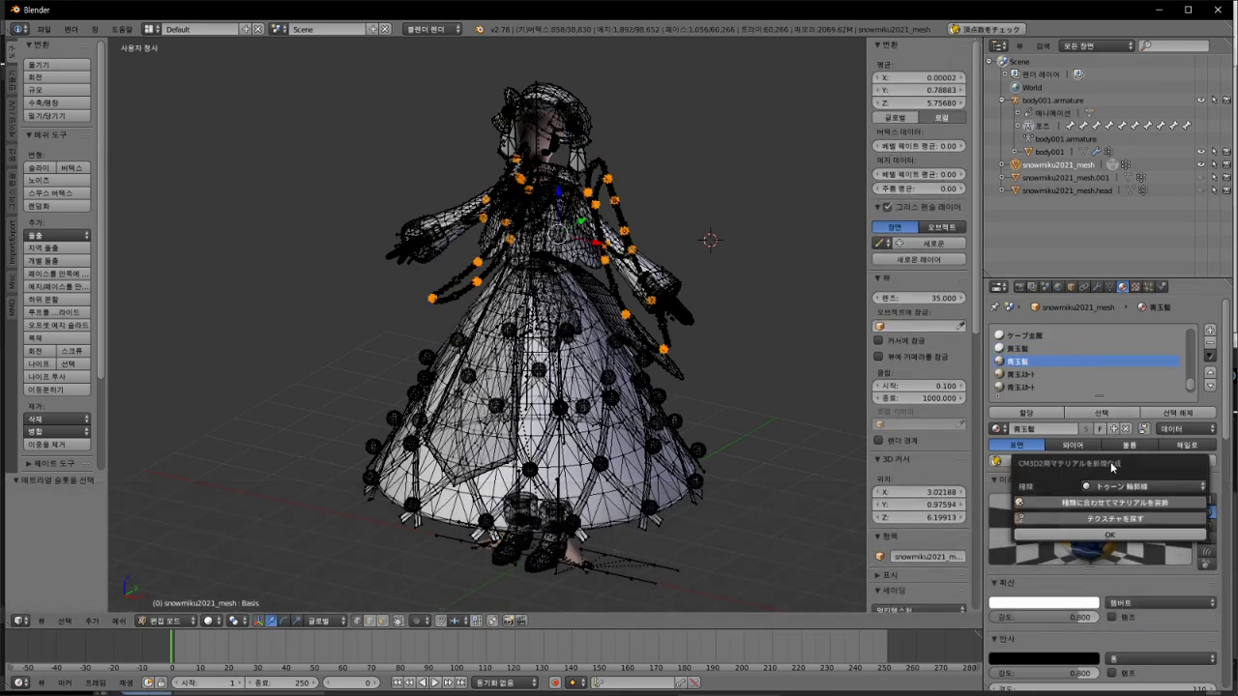
pyautogui.click(1112, 537)
# Step: Select only the faces assigned to 黄玉ｽｶｰﾄ and convert that material for CM3D2 use with the type トゥーン 輪郭線
pyautogui.press('a')
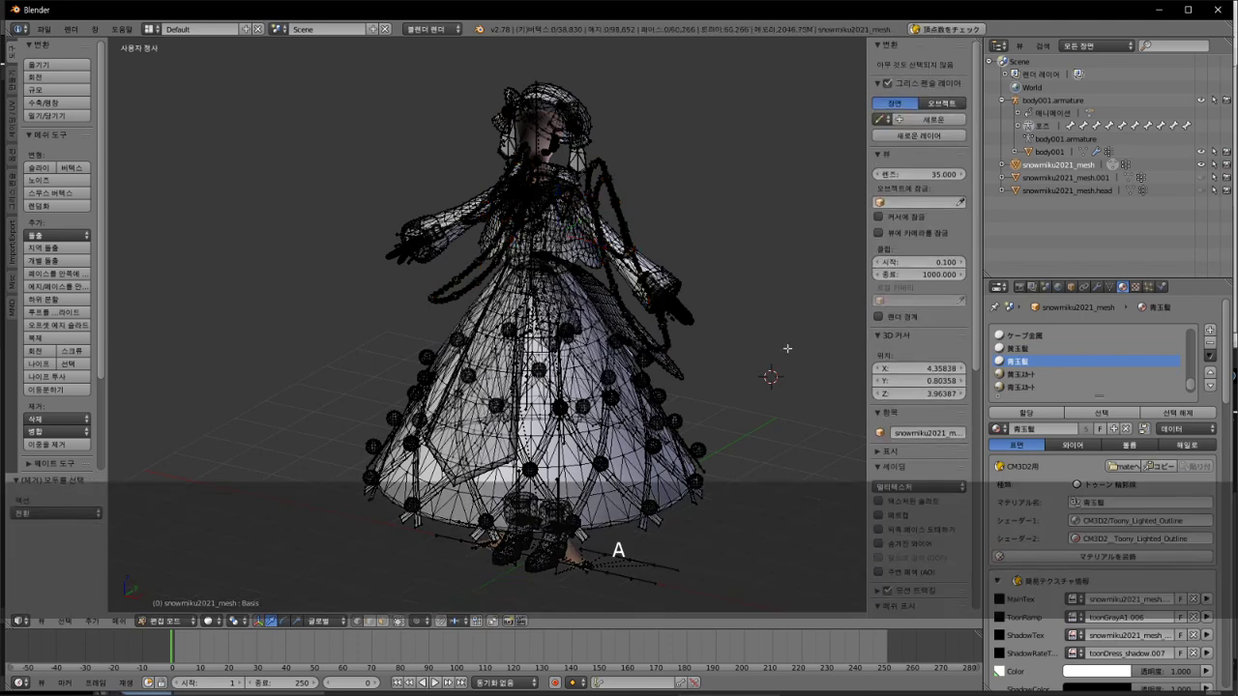
pyautogui.click(1030, 373)
pyautogui.click(1101, 413)
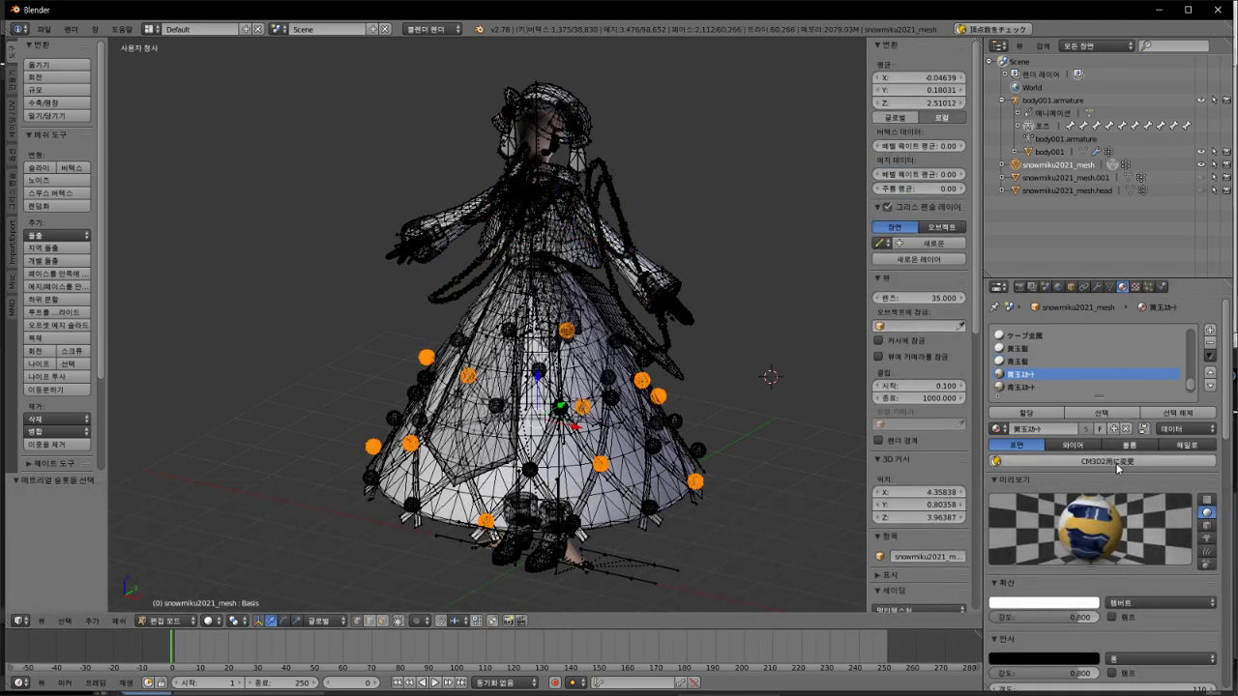
pyautogui.click(1071, 465)
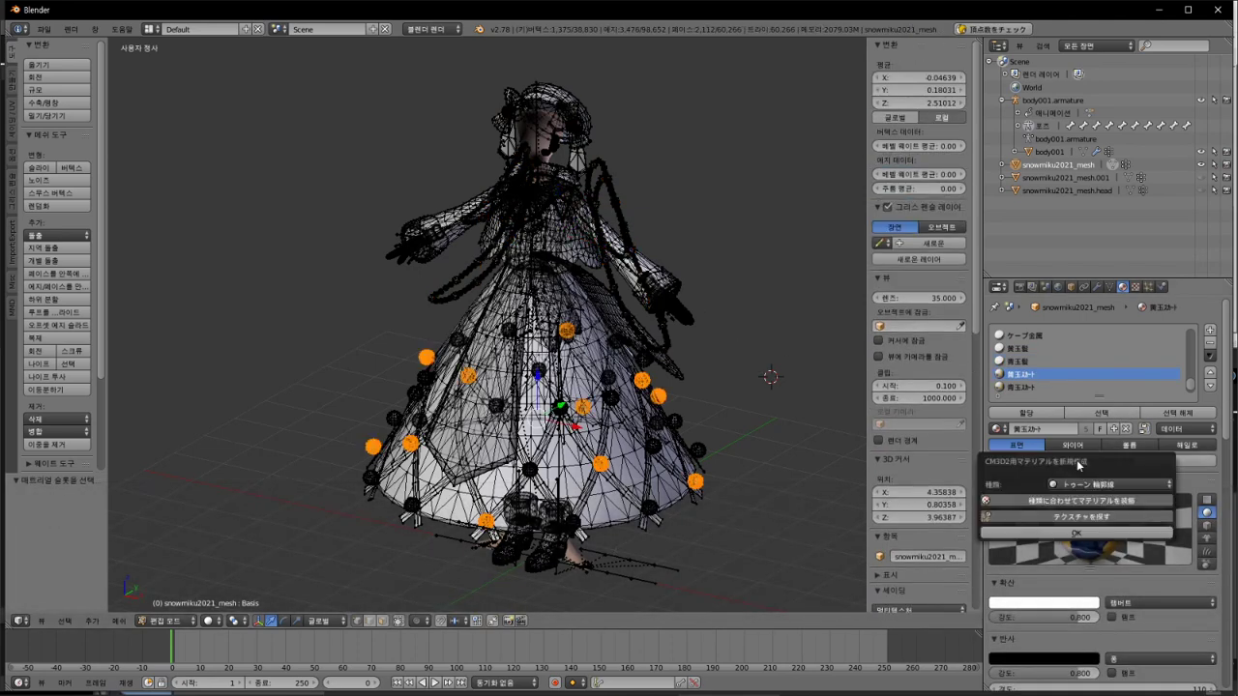
pyautogui.click(1058, 542)
pyautogui.click(708, 351)
# Step: Select only the faces assigned to 青玉ｽｶｰﾄ and convert that material for CM3D2 use with the type トゥーン 輪郭線
pyautogui.press('a')
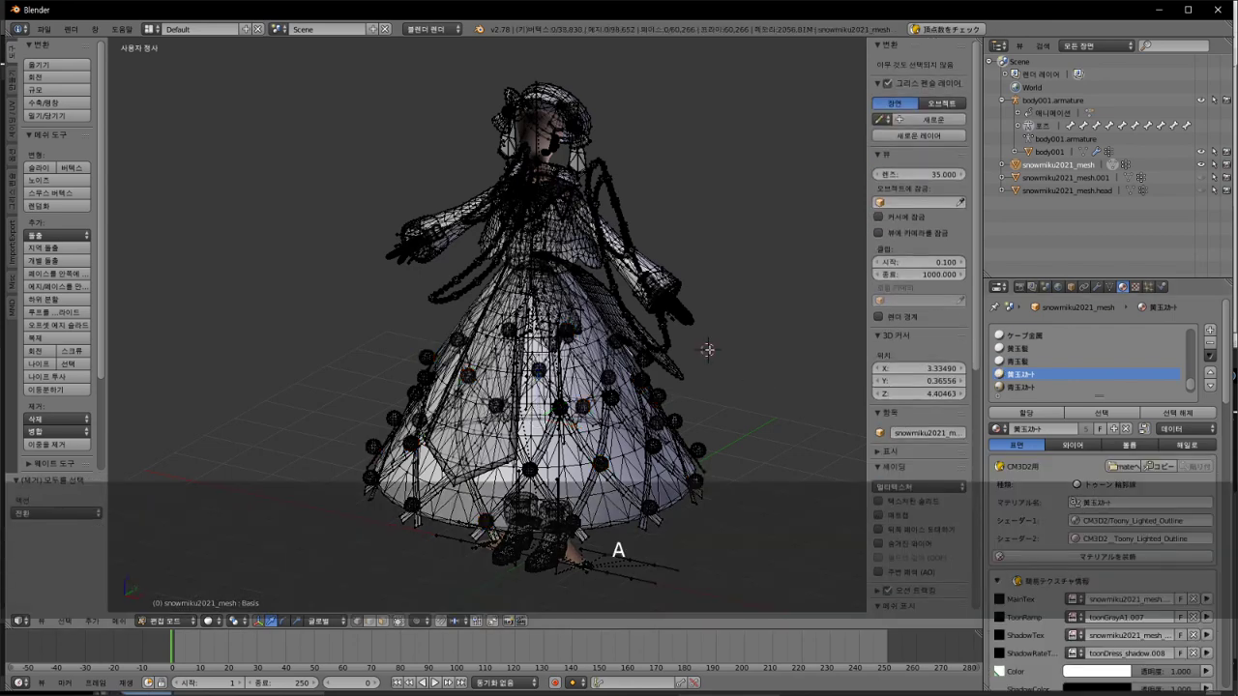
pyautogui.click(1030, 387)
pyautogui.click(1101, 413)
pyautogui.click(1093, 461)
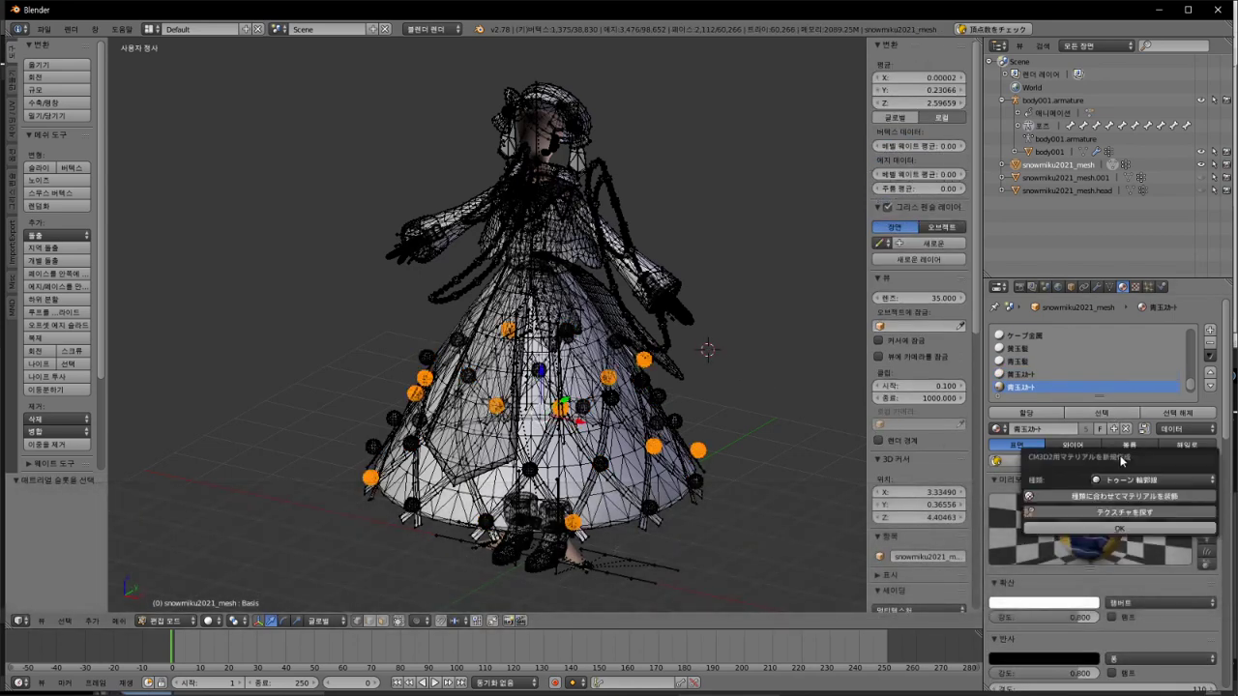
pyautogui.click(1086, 535)
pyautogui.click(762, 387)
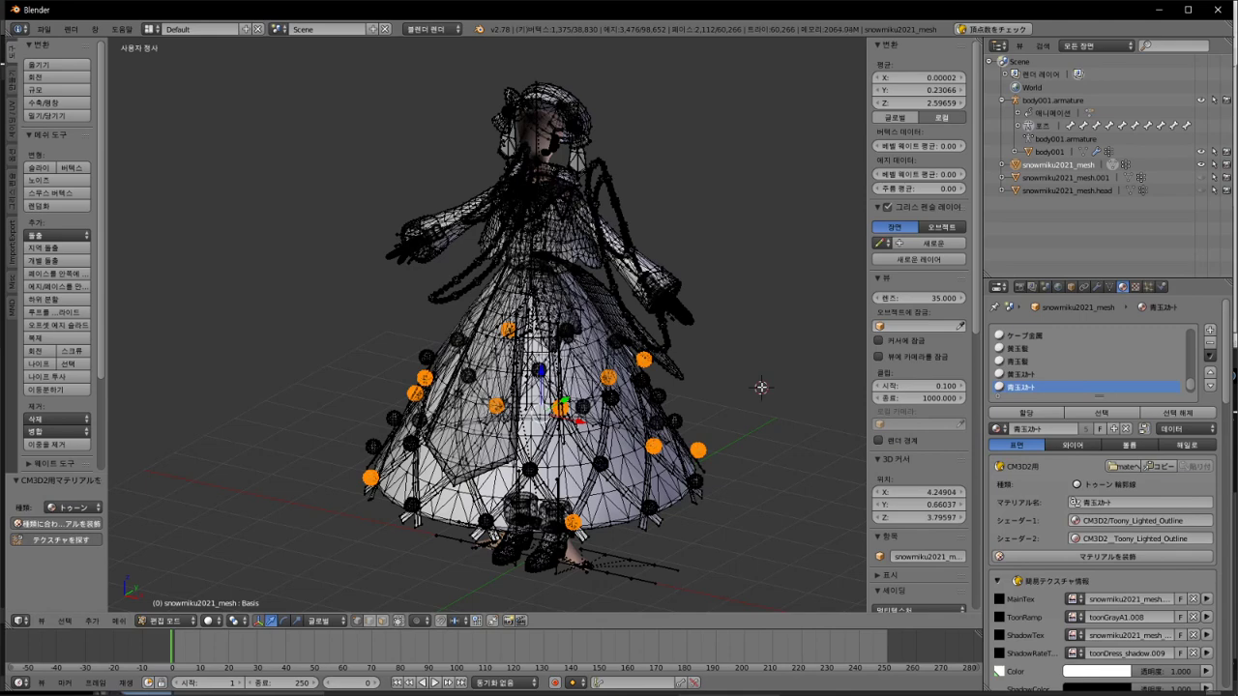
# Step: Select only the faces assigned to 水玉ｽｶｰﾄ and convert that material for CM3D2 use with the type トゥーン 輪郭線
pyautogui.press('a')
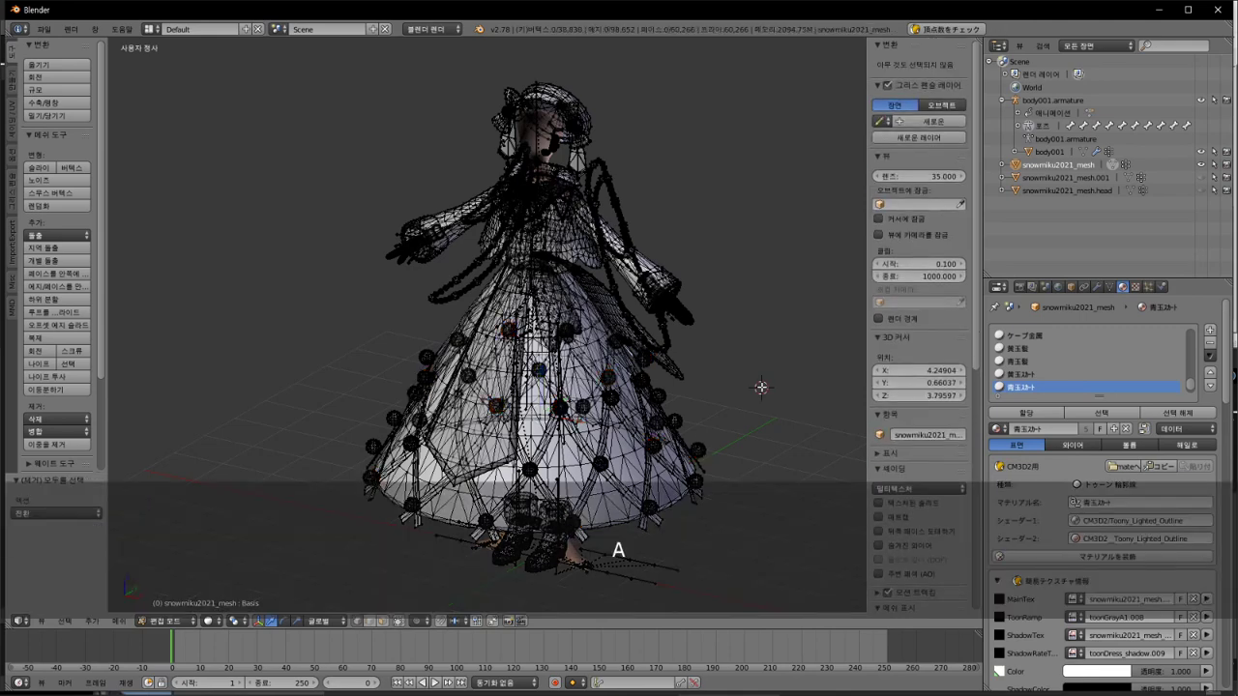
pyautogui.scroll(-1, 1064, 367)
pyautogui.click(1040, 387)
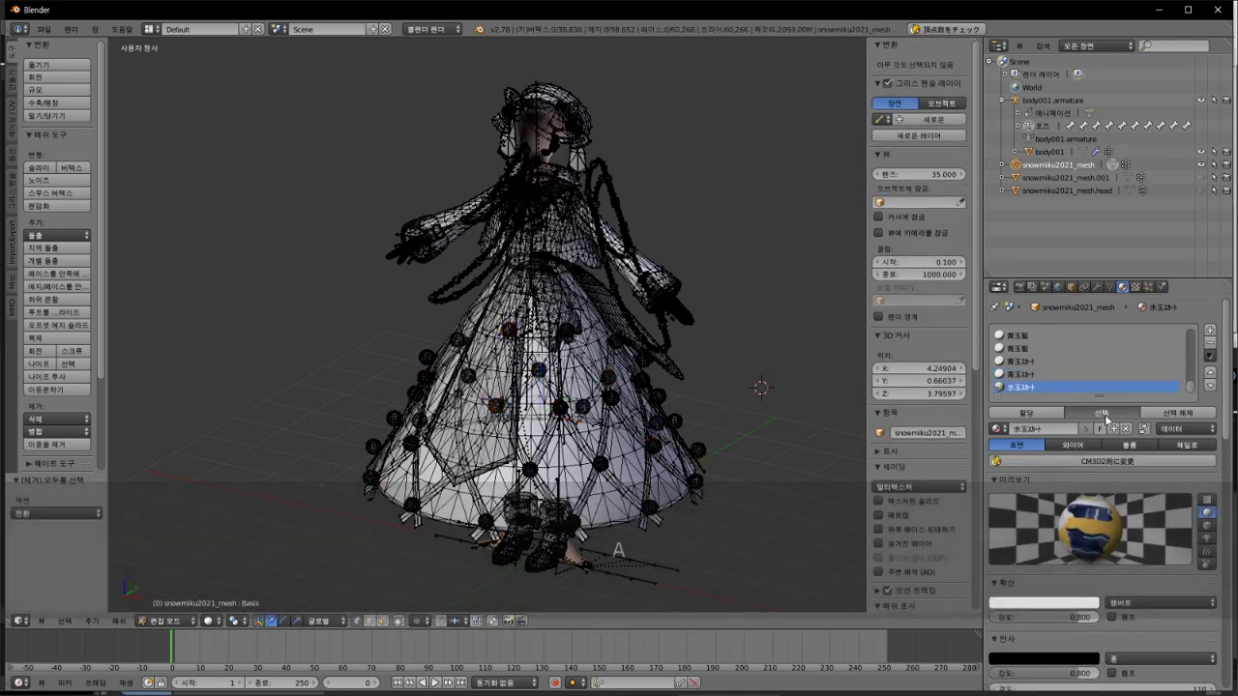
pyautogui.click(1102, 413)
pyautogui.click(1093, 462)
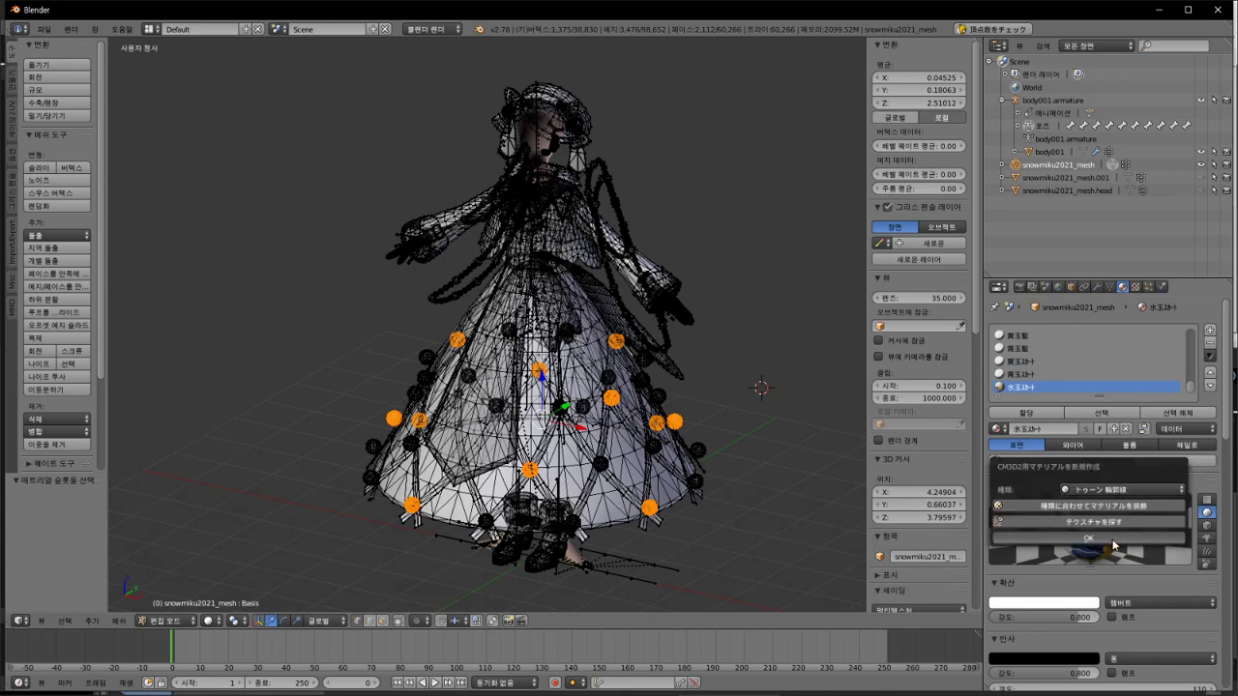
pyautogui.click(1089, 538)
pyautogui.click(811, 379)
# Step: Select only the faces assigned to 服1, convert that material for CM3D2 use and clear the face selection
pyautogui.press('a')
pyautogui.scroll(10, 1045, 370)
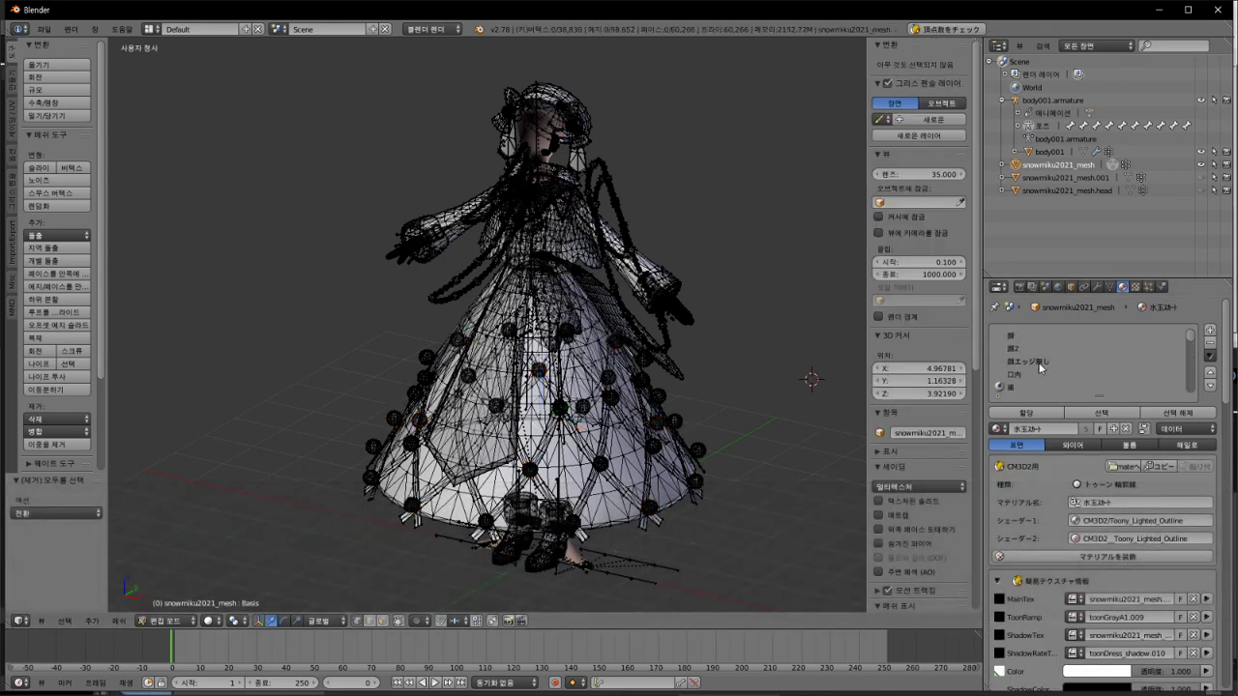
pyautogui.scroll(-3, 1029, 373)
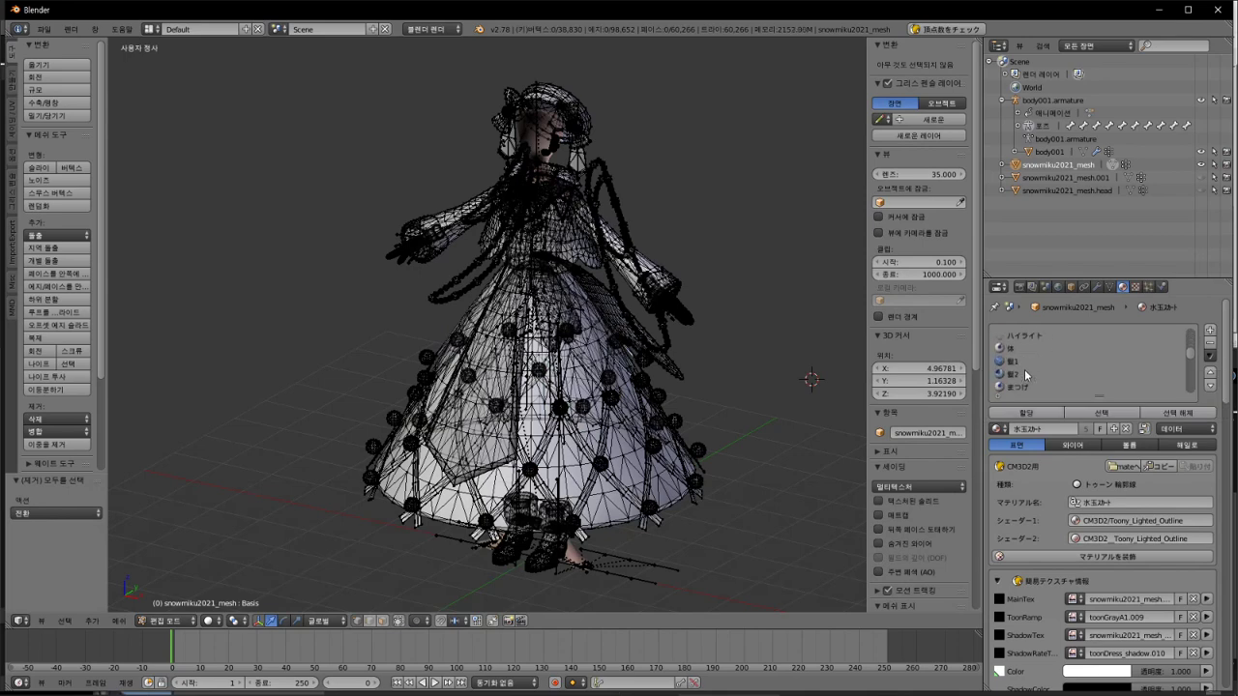
pyautogui.click(1028, 374)
pyautogui.scroll(-2, 1045, 377)
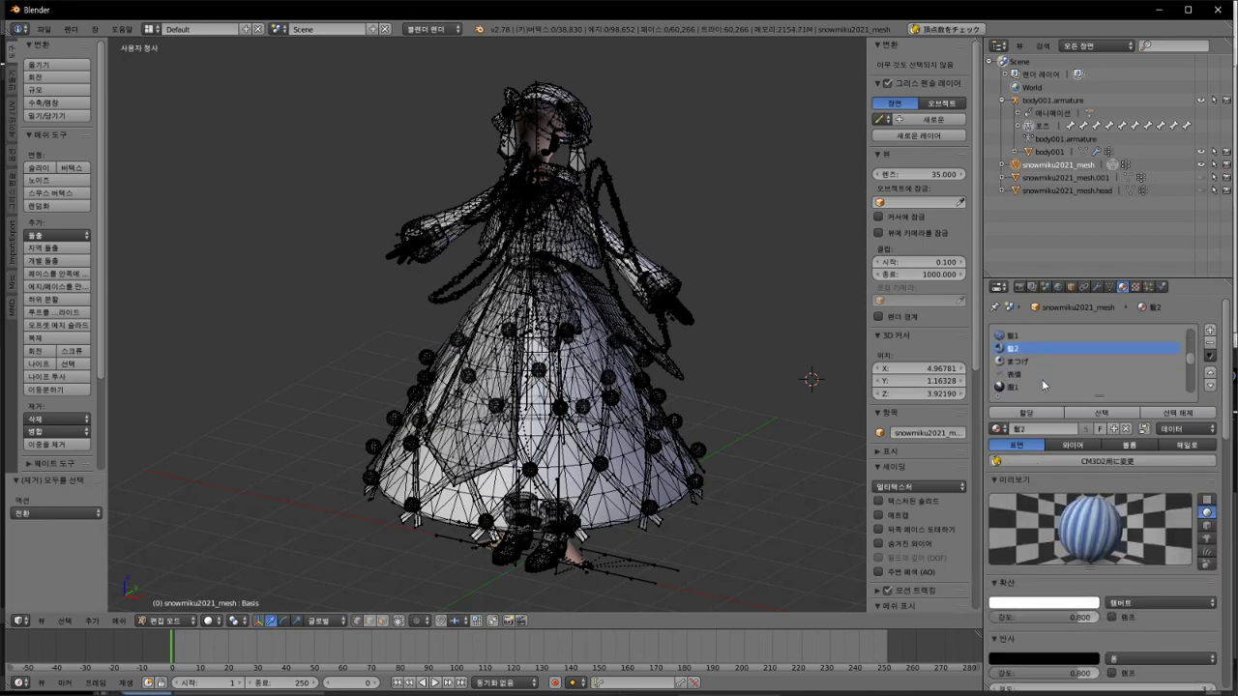
pyautogui.click(1065, 387)
pyautogui.click(1101, 413)
pyautogui.click(1102, 461)
pyautogui.click(1093, 534)
pyautogui.click(703, 387)
pyautogui.press('a')
# Step: Highlight the faces assigned to the 服2 material to check them, and clear the selection
pyautogui.click(1025, 375)
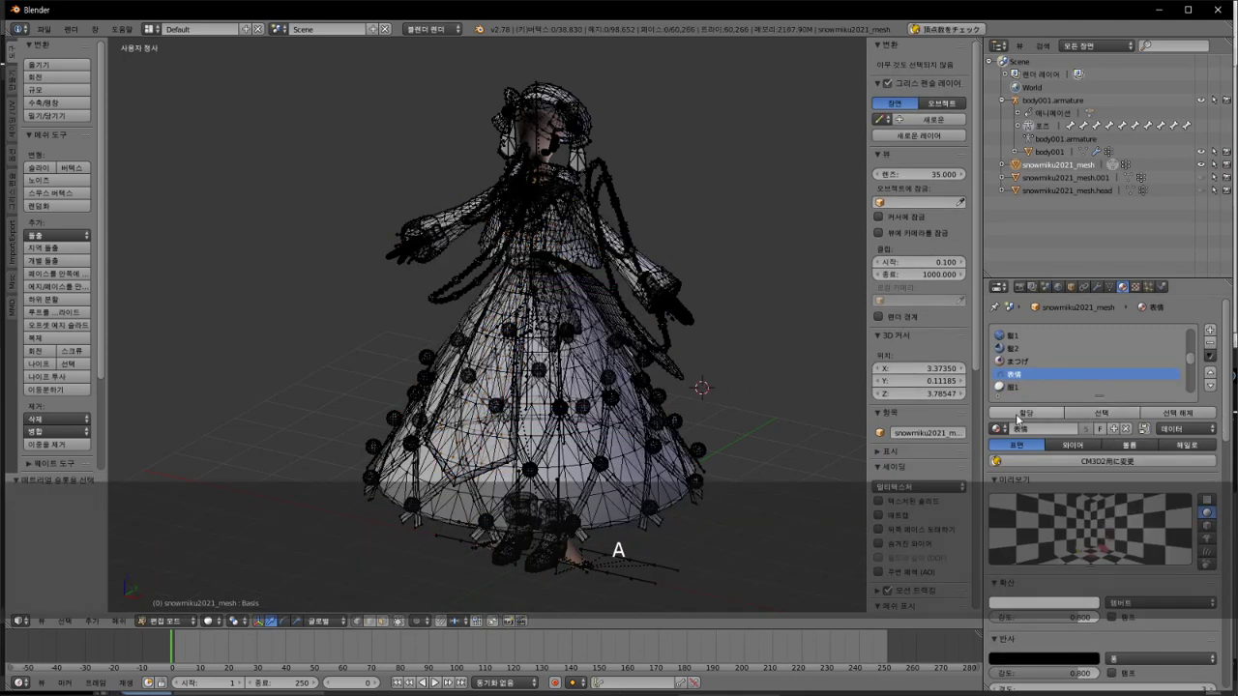
pyautogui.scroll(-2, 1052, 381)
pyautogui.click(1052, 377)
pyautogui.click(1122, 414)
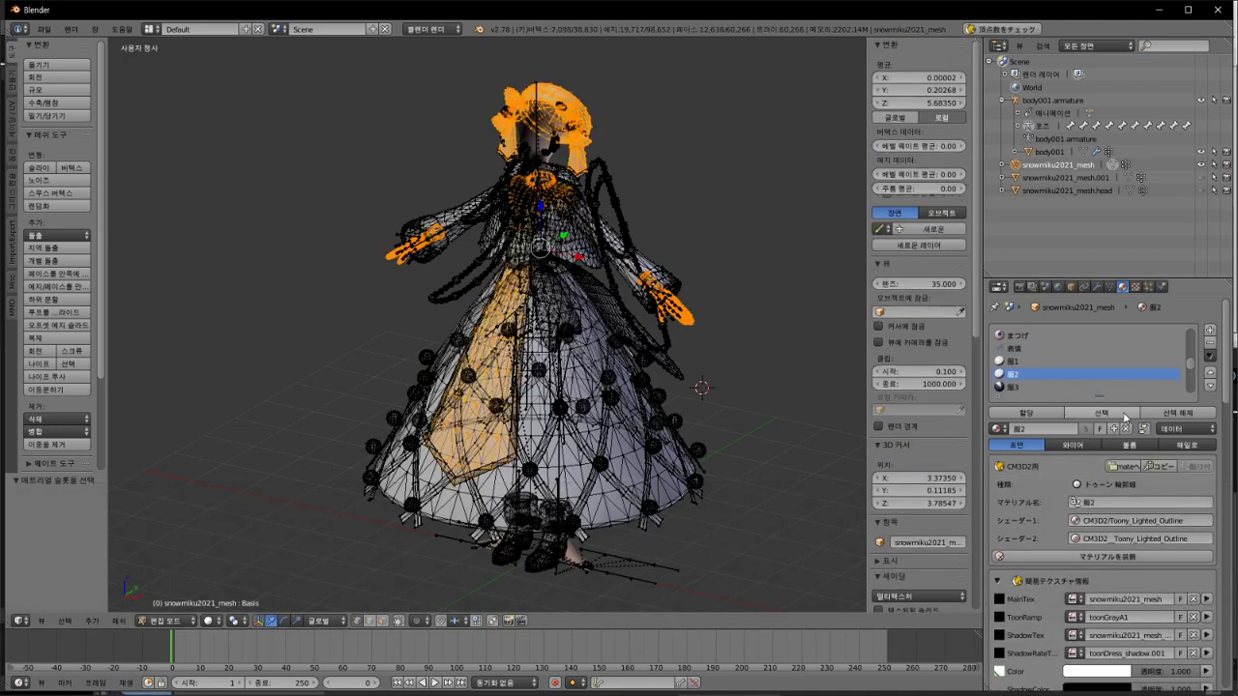
pyautogui.click(738, 338)
pyautogui.press('a')
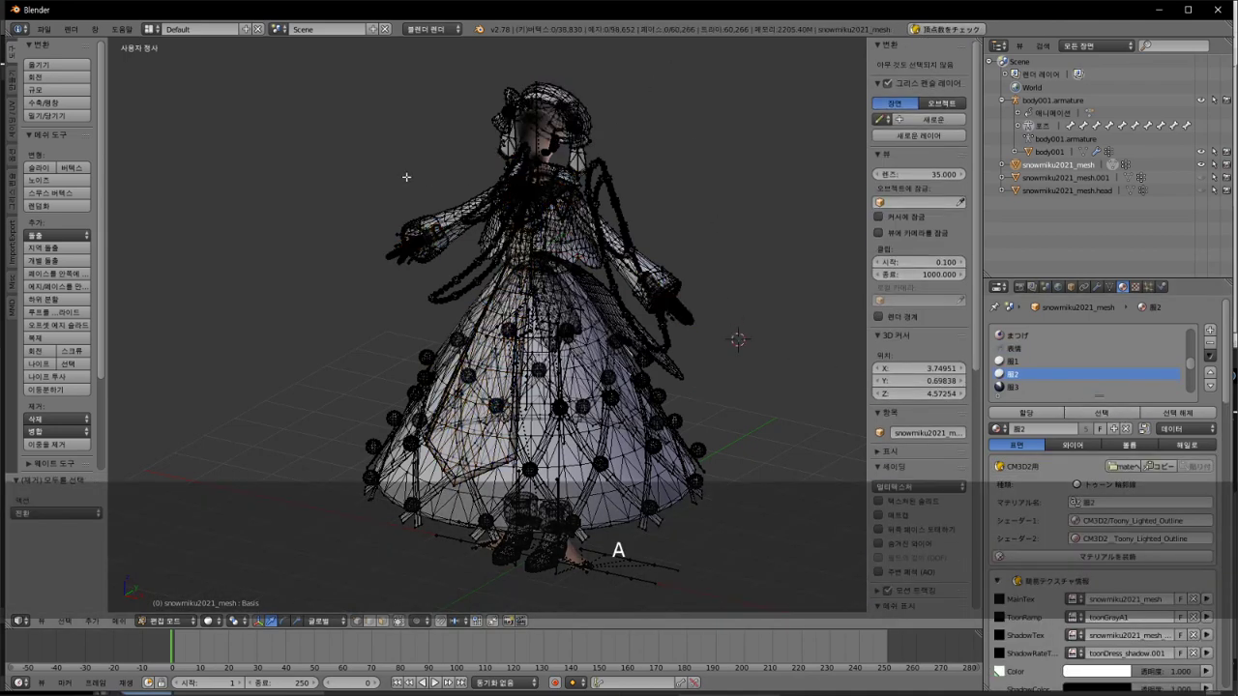
# Step: Return to object mode and try to export the dress mesh as a CM3D2 .model file
pyautogui.press('Tab')
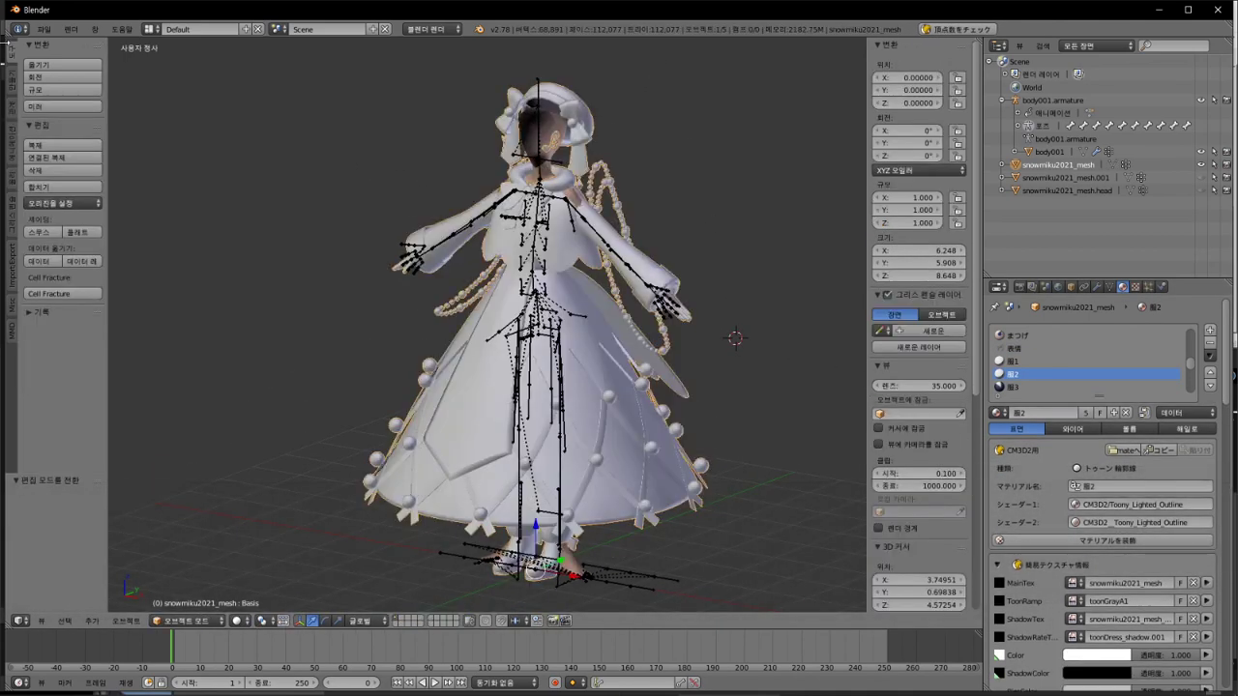
pyautogui.click(44, 29)
pyautogui.moveTo(119, 278)
pyautogui.click(308, 390)
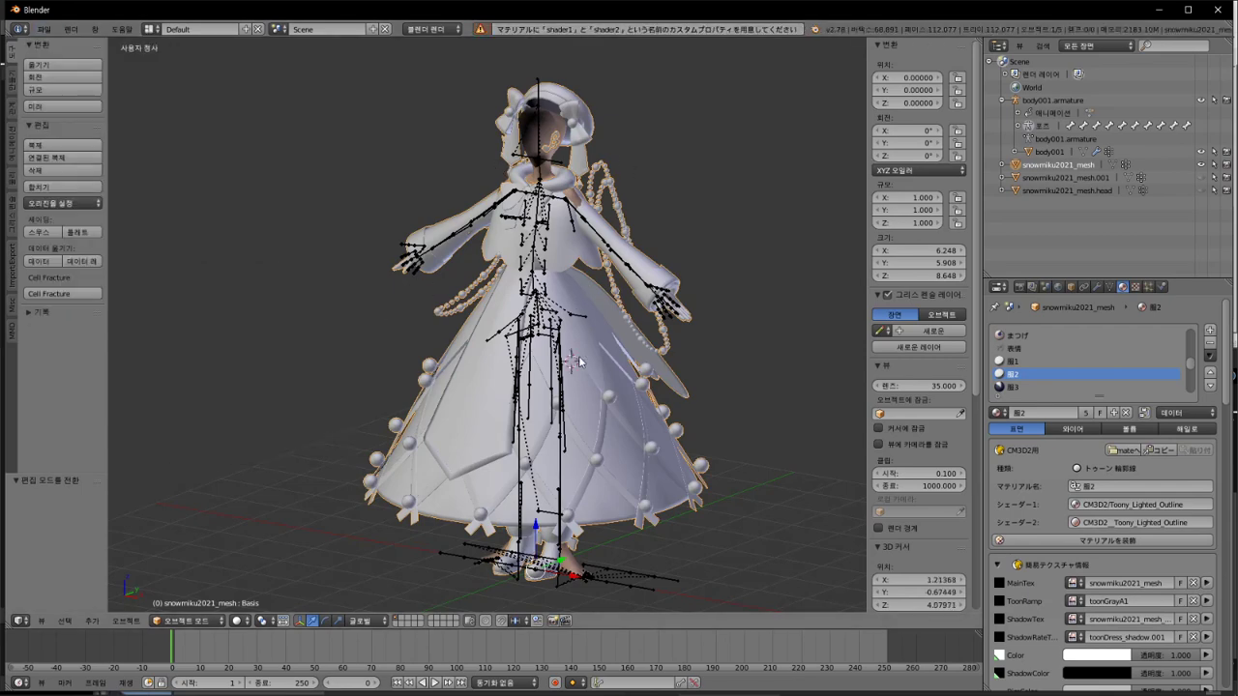
pyautogui.moveTo(693, 340); pyautogui.dragTo(726, 343, button='middle')
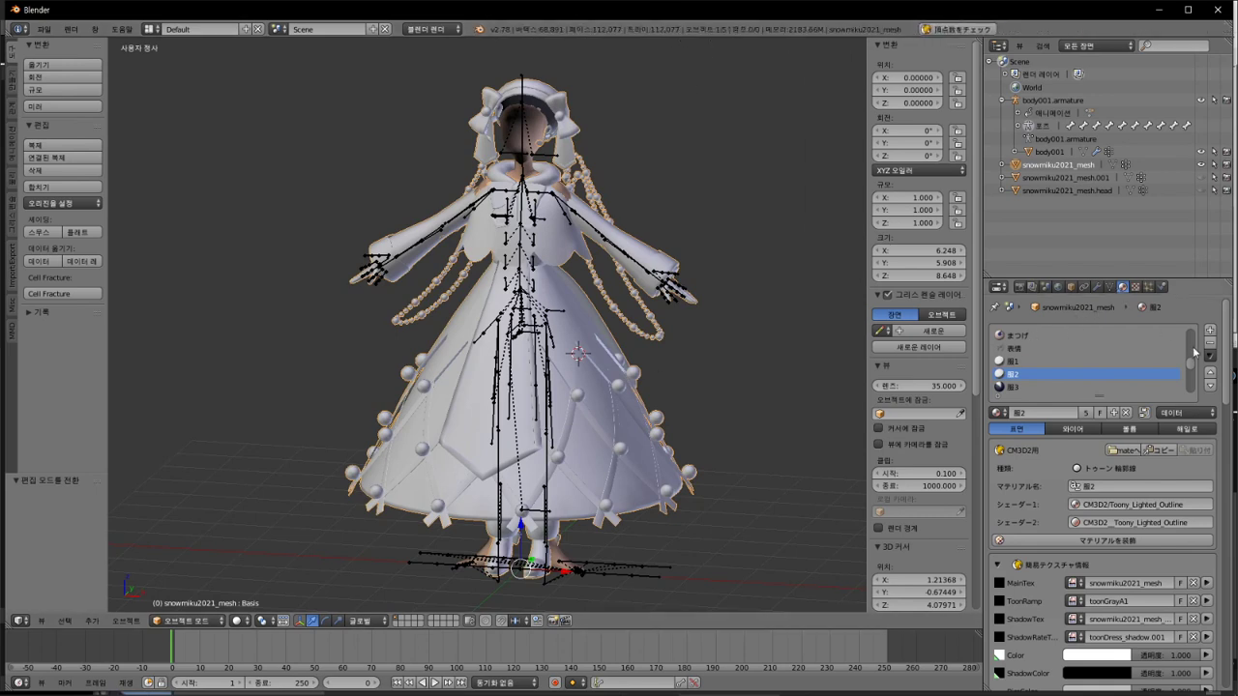
pyautogui.moveTo(1191, 371); pyautogui.dragTo(1195, 332)
# Step: Switch to Notepad++ and add the note "뭐 빼먹은거지" on the last line
pyautogui.moveTo(541, 688)
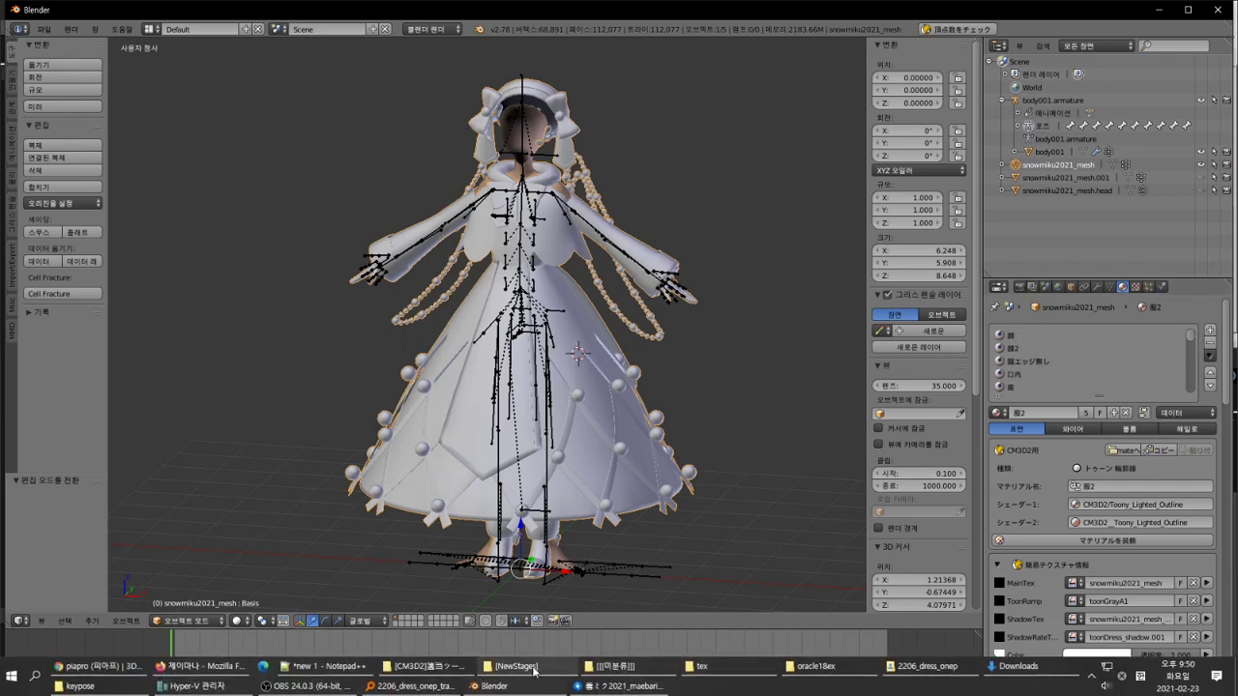
pyautogui.click(339, 667)
pyautogui.write('ㅜㅓ ㅁ')
pyautogui.press('BackSpace')
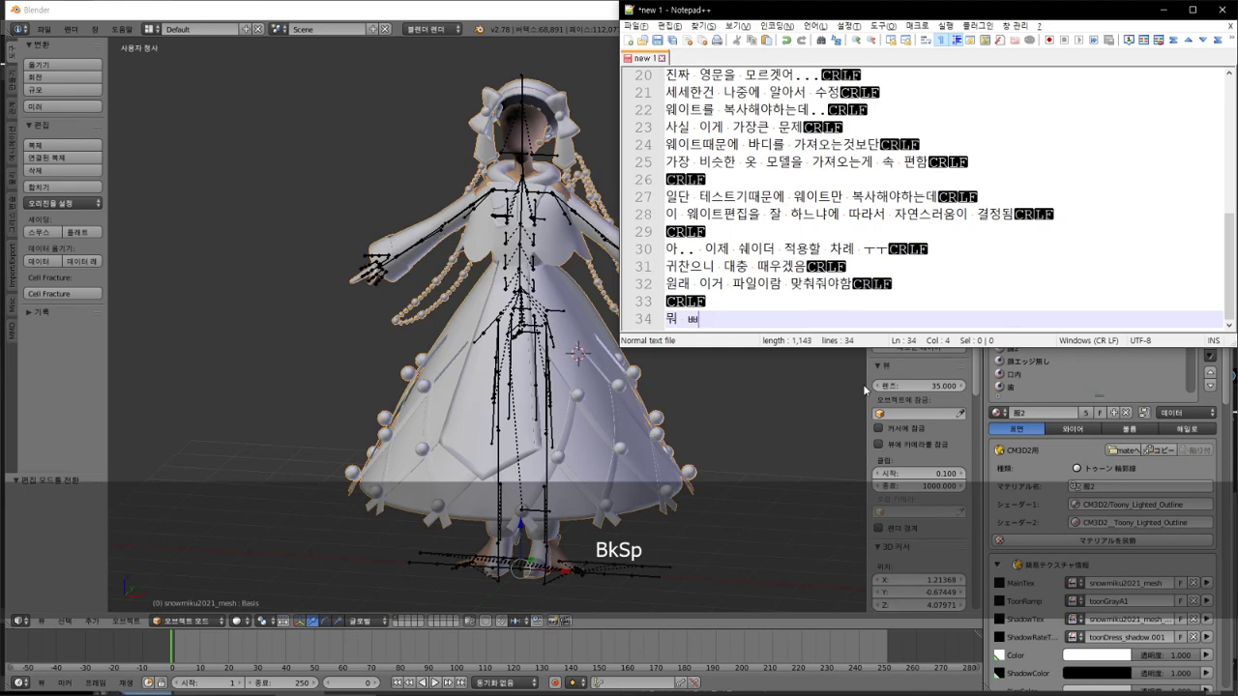
pyautogui.write('빼먹은거지')
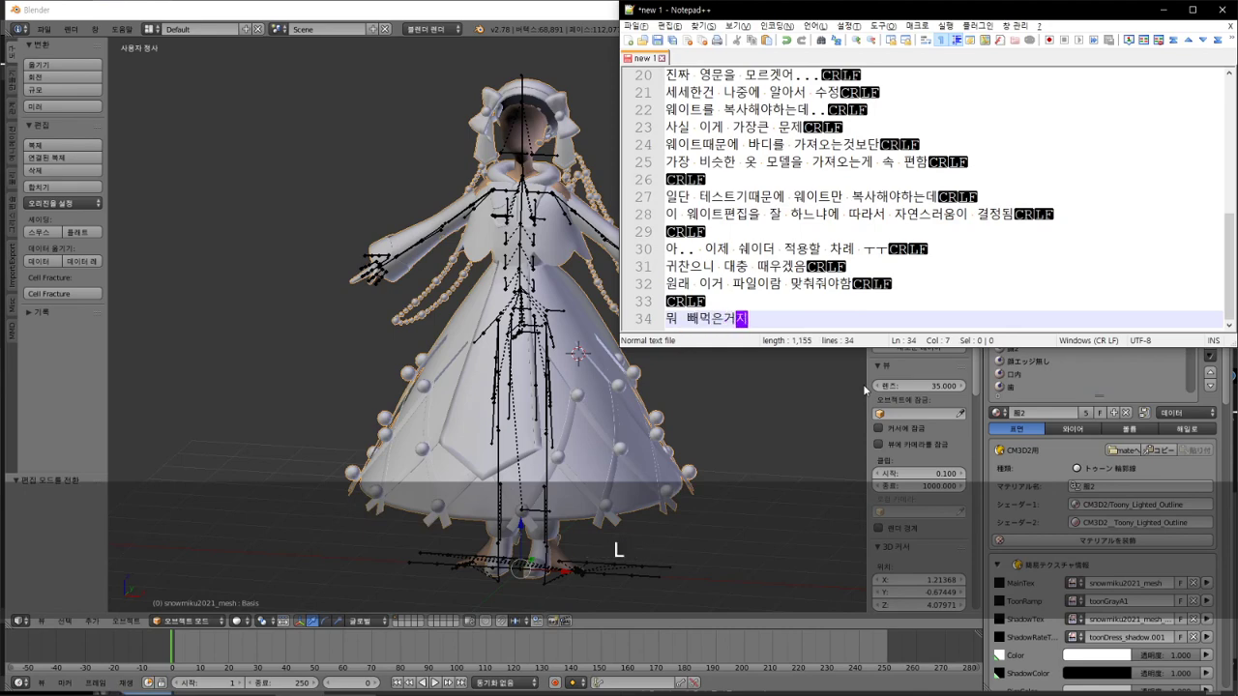
pyautogui.press('Hangul')
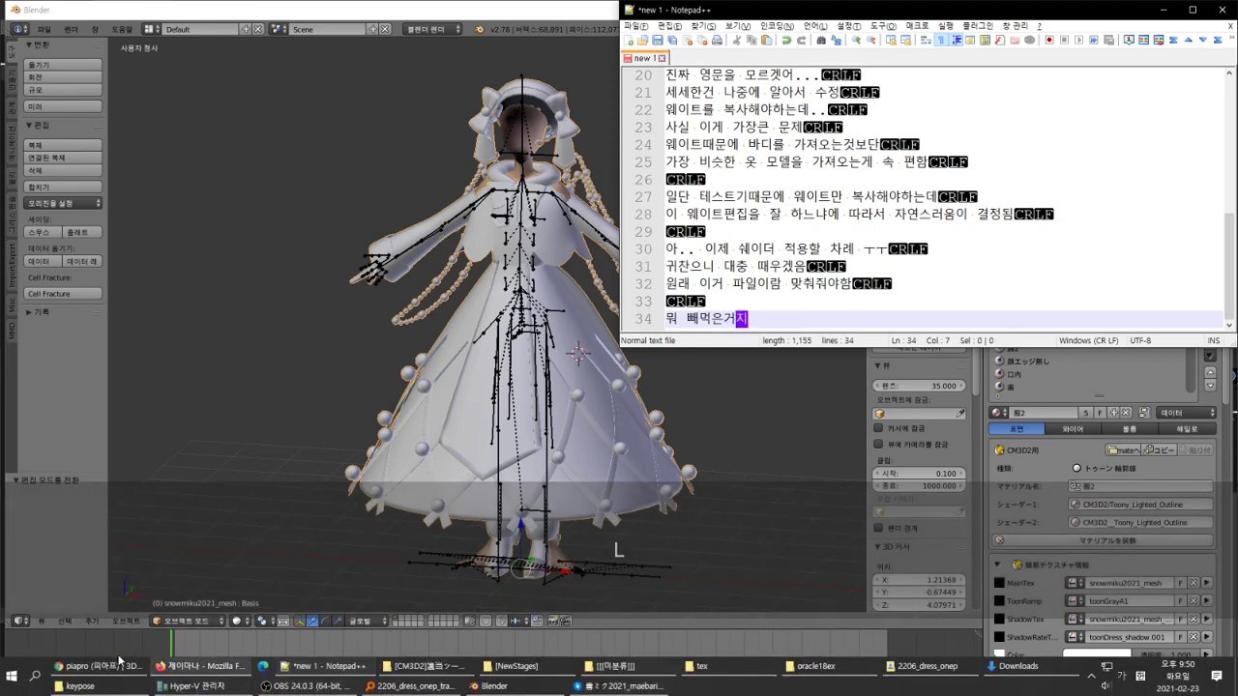
# Step: Switch to Chrome and open the video "5 텍스쳐 적용 및 model 저장후 점검" from the COM3D2 Mod Make YouTube playlist
pyautogui.click(99, 672)
pyautogui.hotkey('ctrl', 'shift', 'Tab')
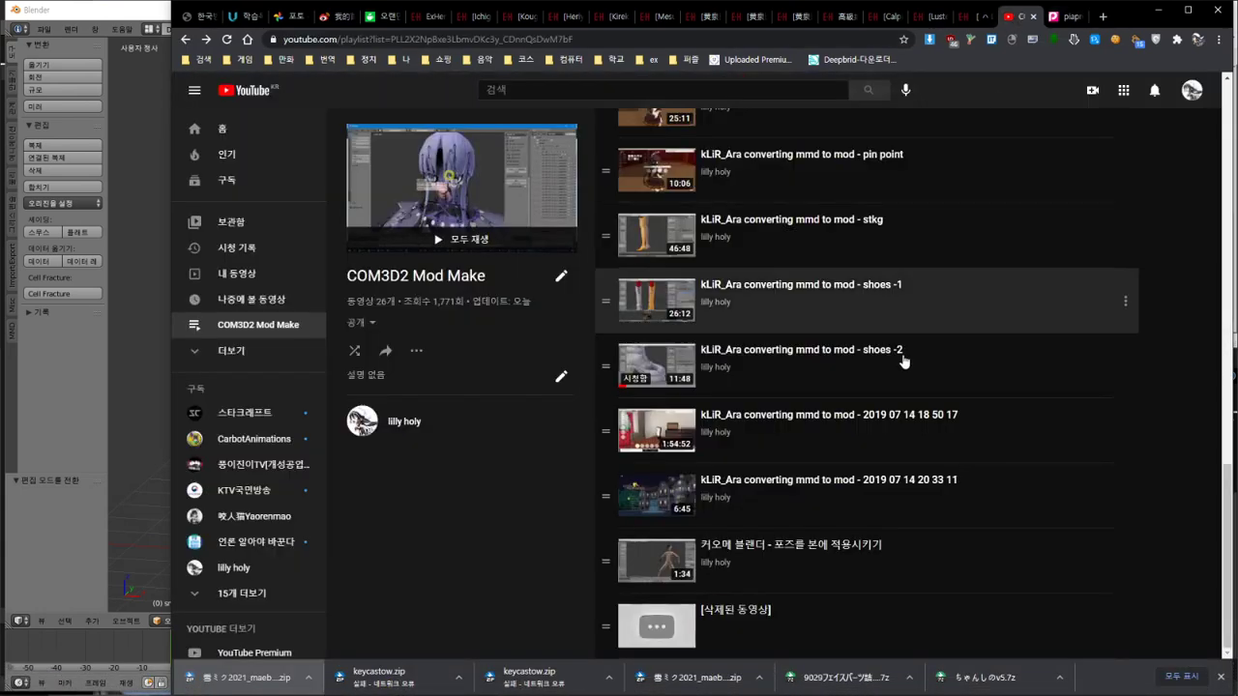
pyautogui.scroll(15, 848, 363)
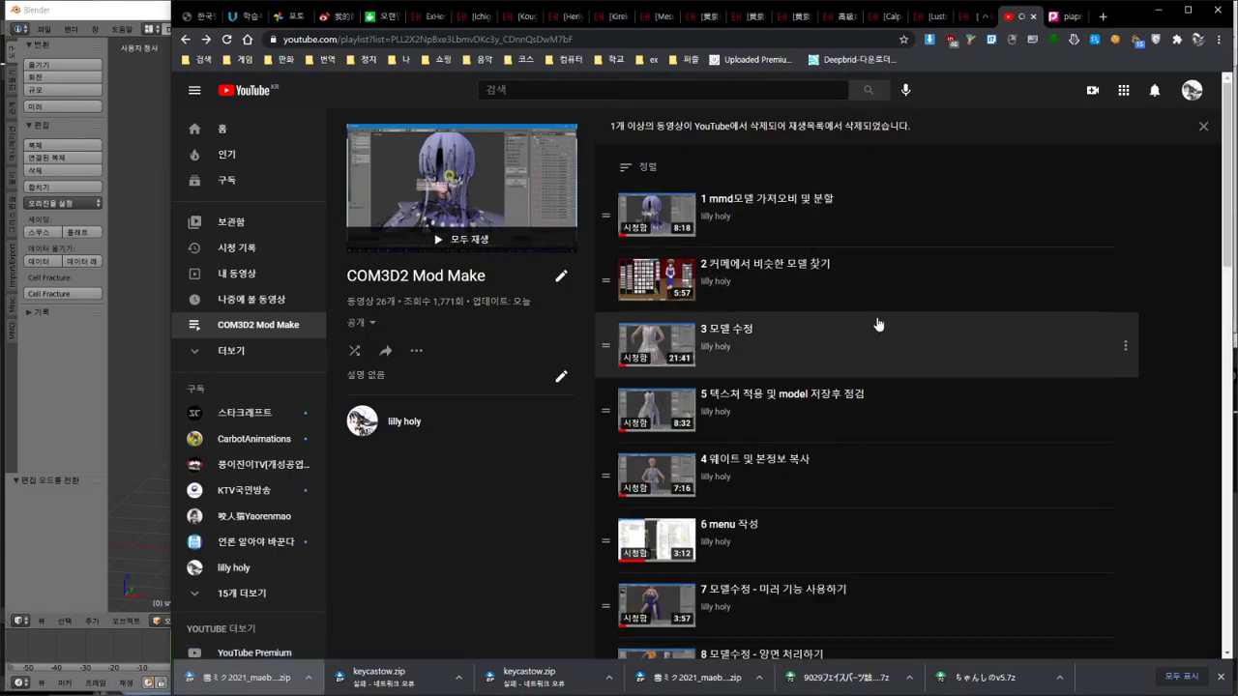
pyautogui.scroll(-1, 888, 410)
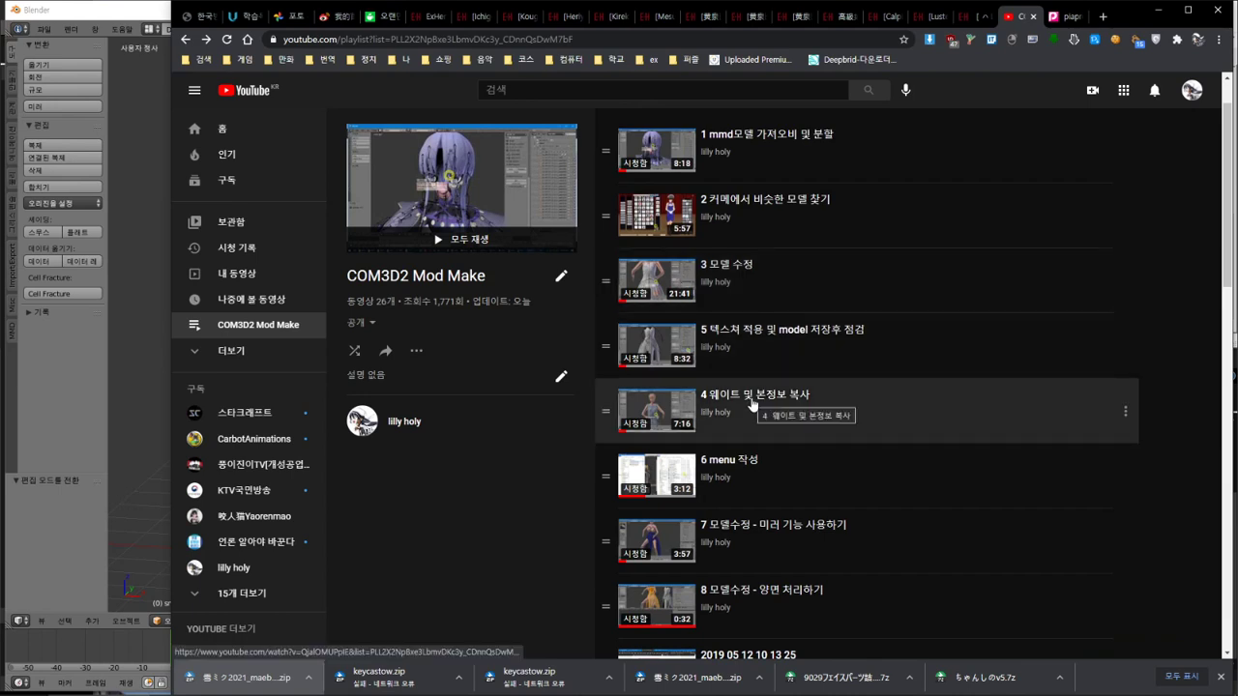
pyautogui.click(810, 343)
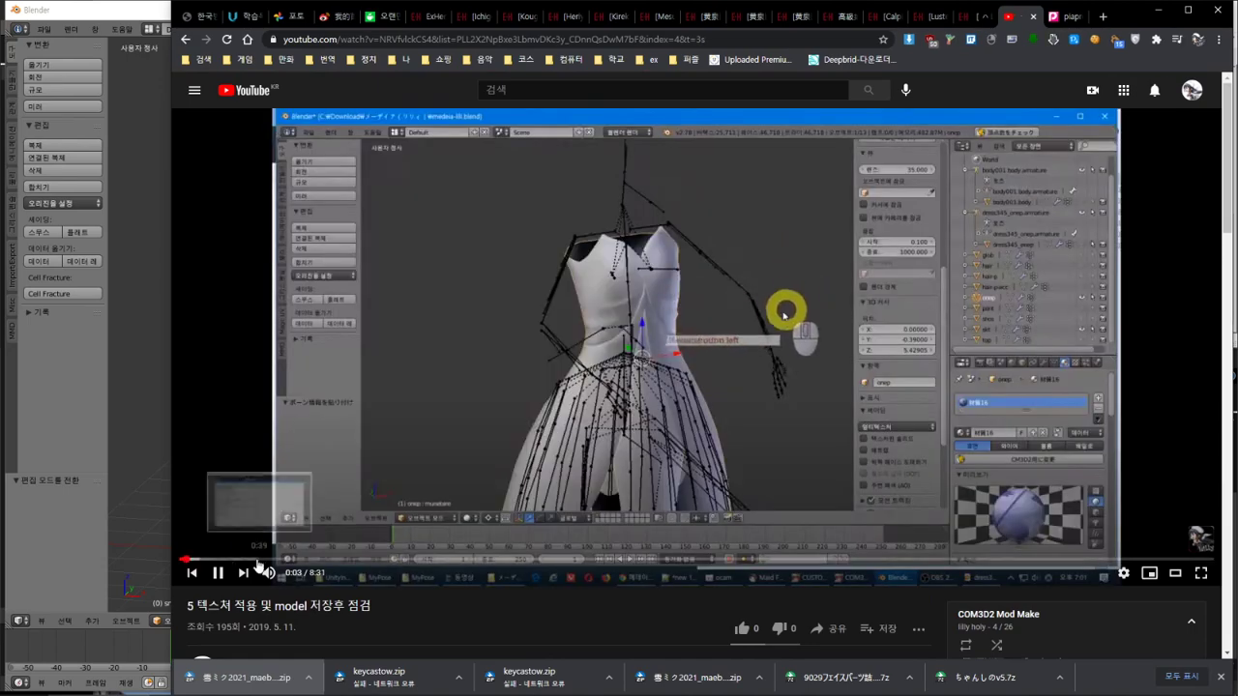
# Step: Skim the first part of the tutorial video, jumping ahead to the material and texture setup around 3:07
pyautogui.click(223, 559)
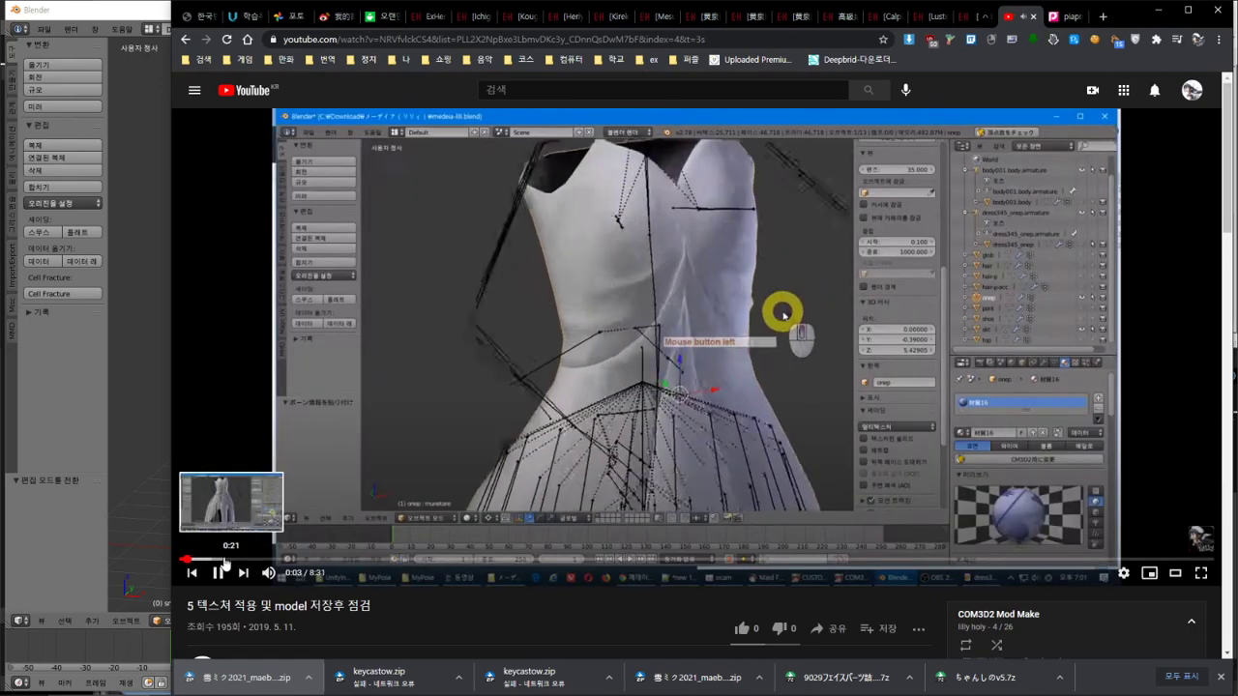
pyautogui.scroll(-5, 321, 548)
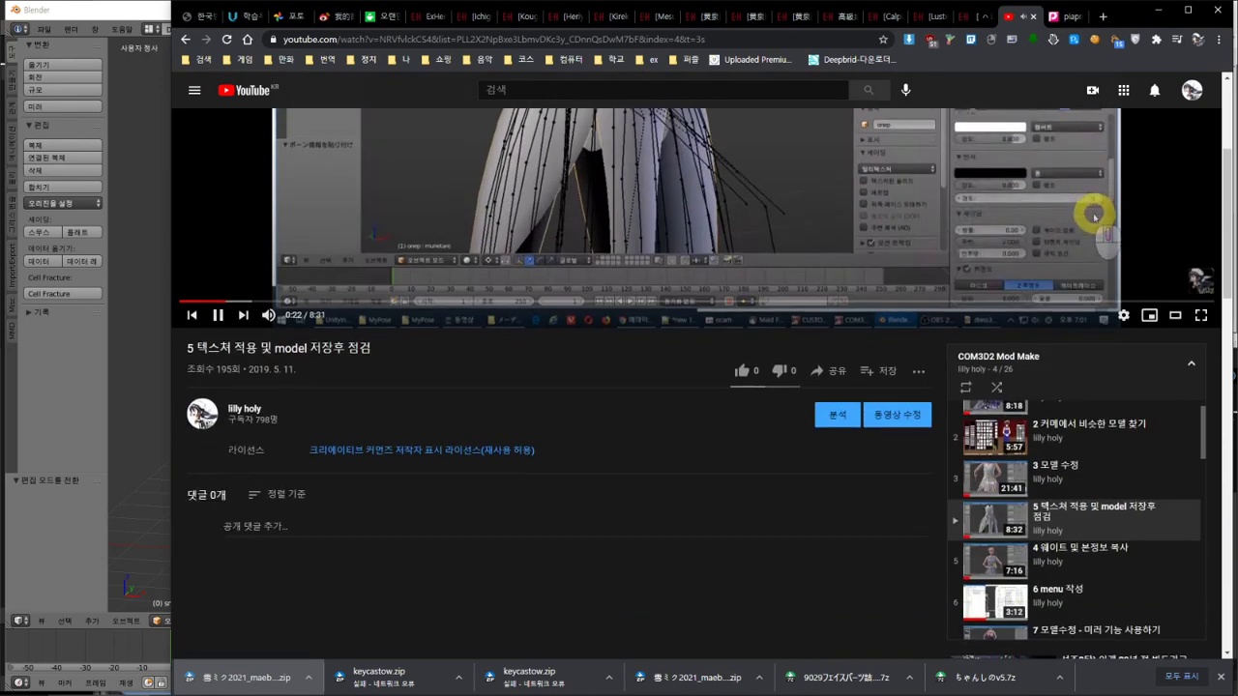
pyautogui.scroll(5, 343, 588)
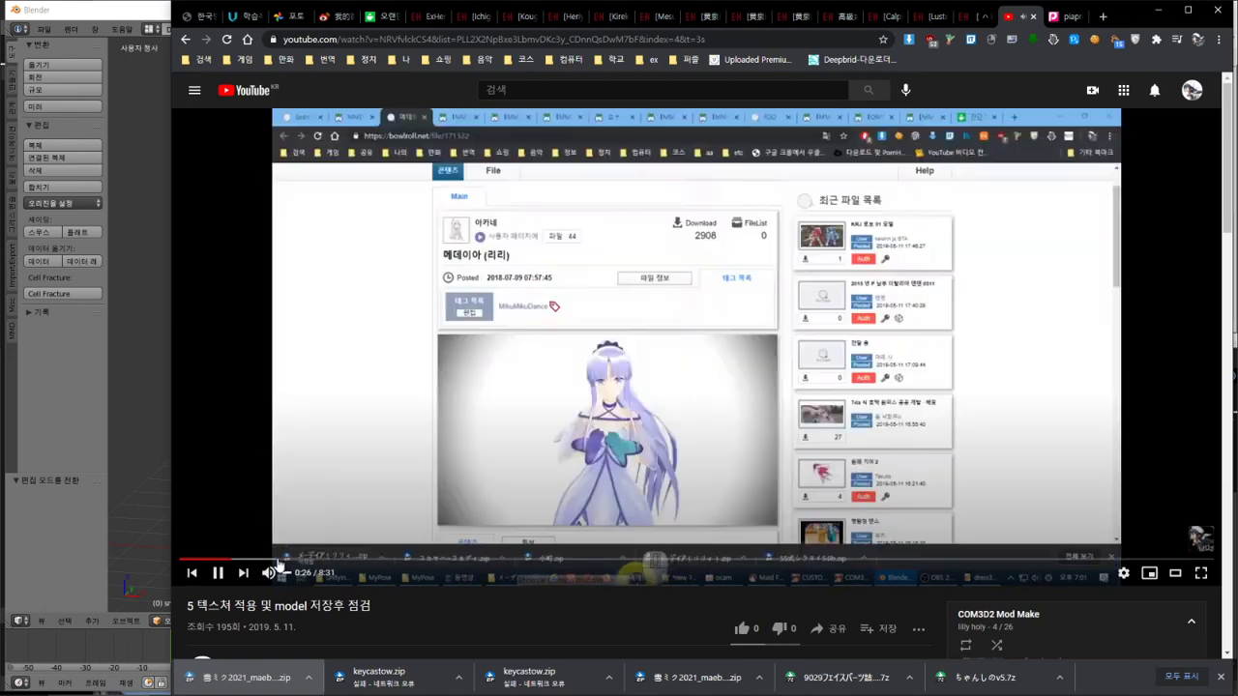
pyautogui.click(334, 560)
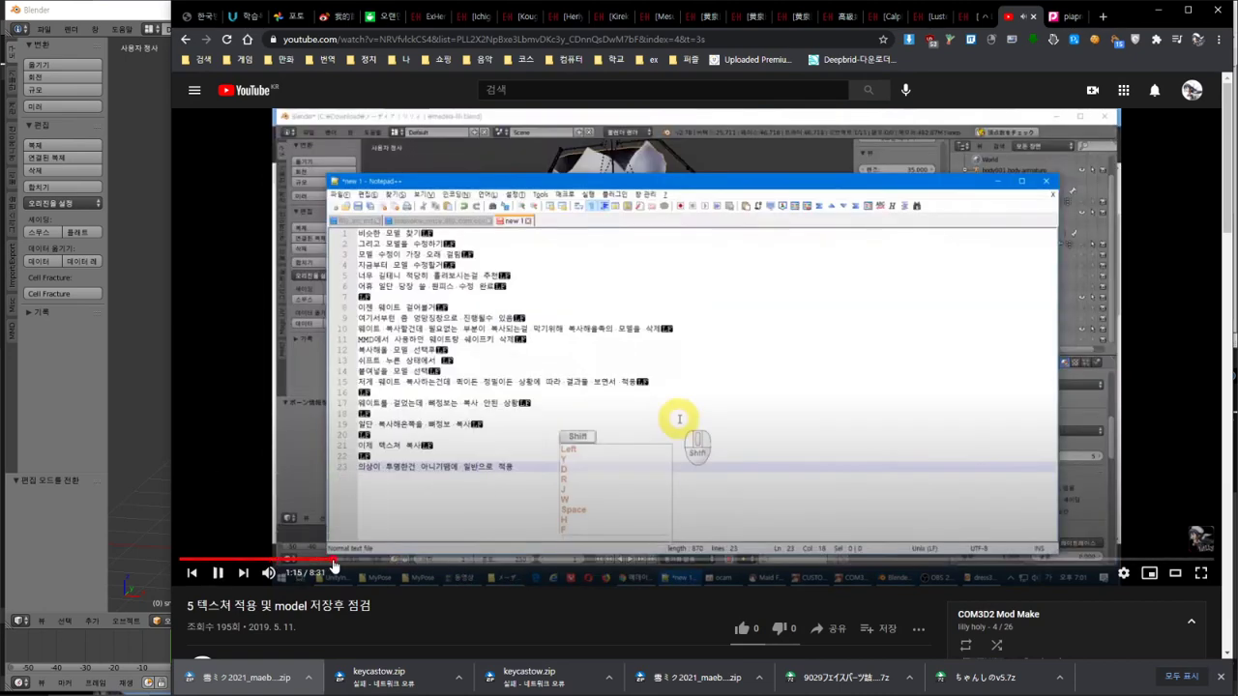
pyautogui.click(460, 560)
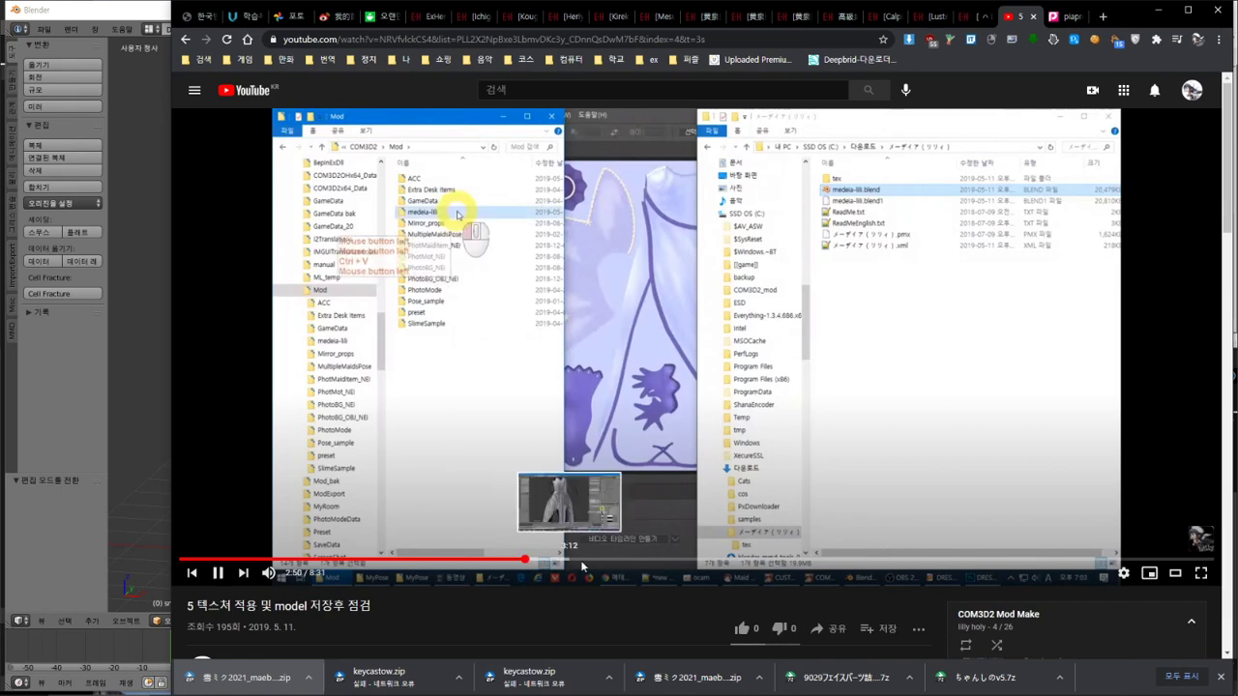
pyautogui.click(529, 560)
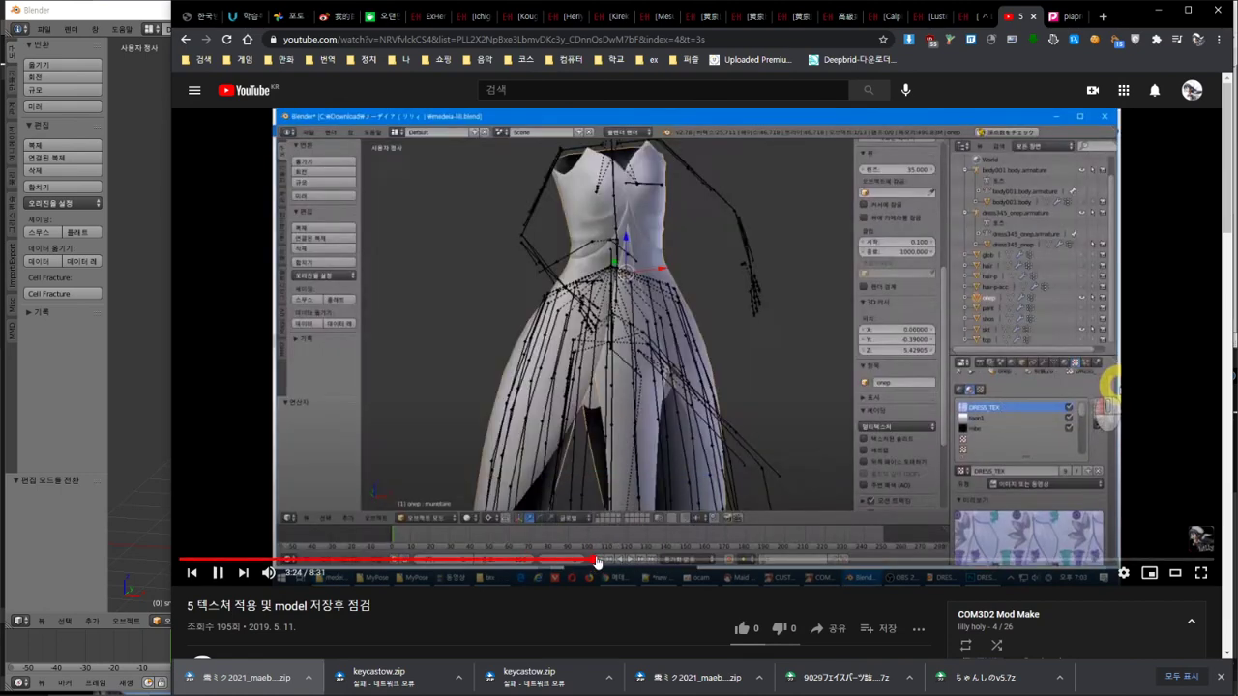
pyautogui.click(602, 561)
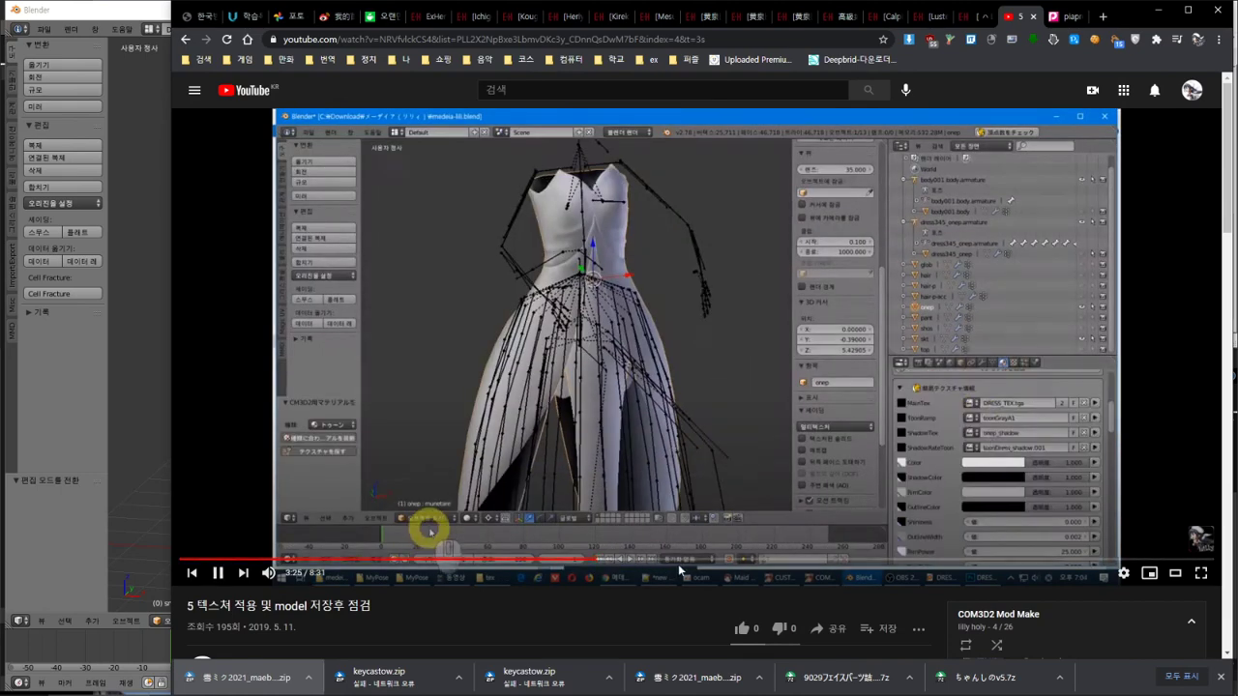
pyautogui.click(558, 560)
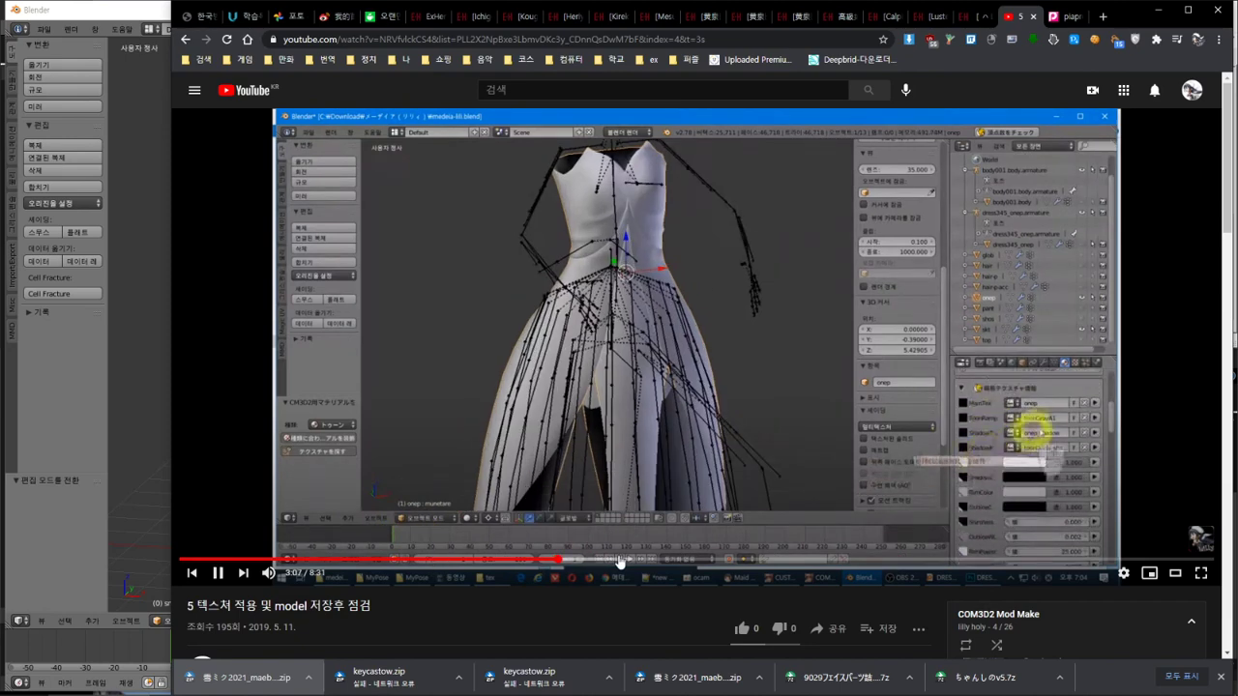
# Step: Skip through the tutorial video to about 6:00 to review the texture assignment and material settings, and minimize Chrome
pyautogui.press('Right')
pyautogui.press('Right')
pyautogui.press('Right')
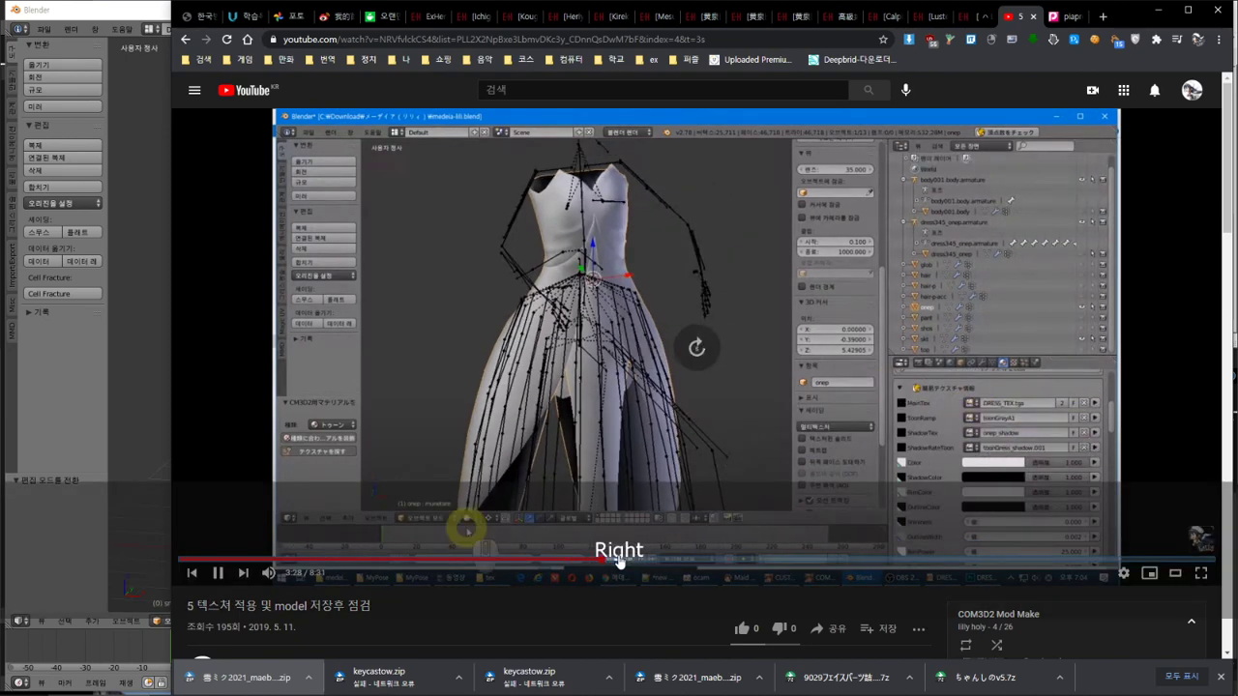
pyautogui.press('Right')
pyautogui.press('Right')
pyautogui.press('Right')
pyautogui.press('Right')
pyautogui.press('Right')
pyautogui.press('Right')
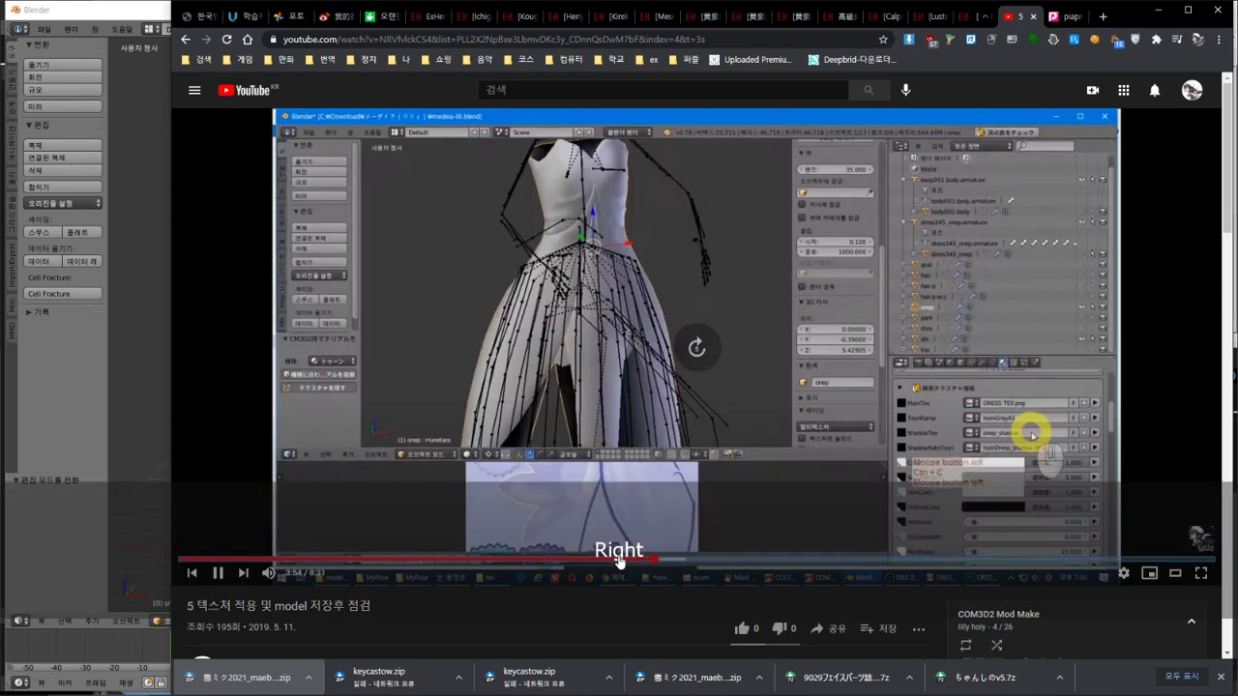
pyautogui.press('Right')
pyautogui.press('Right')
pyautogui.press('Right')
pyautogui.press('Right')
pyautogui.press('Right')
pyautogui.press('Right')
pyautogui.press('Right')
pyautogui.press('Right')
pyautogui.press('Right')
pyautogui.press('Right')
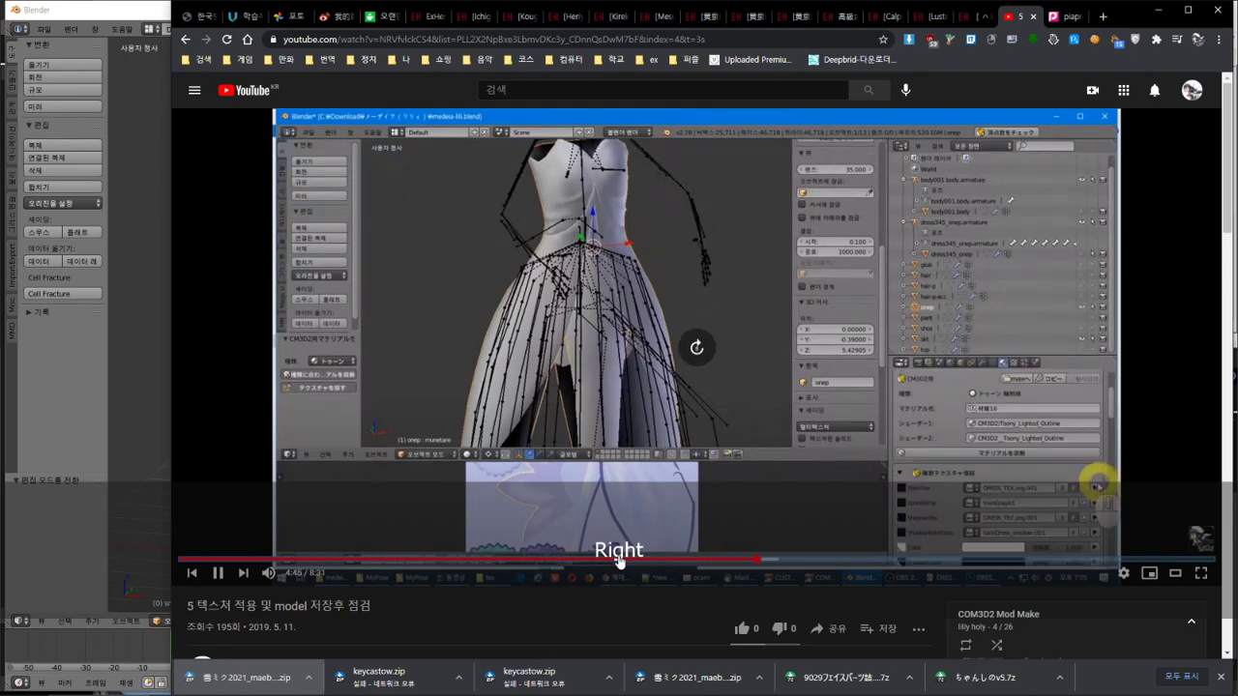
pyautogui.press('Right')
pyautogui.press('Right')
pyautogui.press('Right')
pyautogui.press('Right')
pyautogui.press('Right')
pyautogui.press('Right')
pyautogui.press('Right')
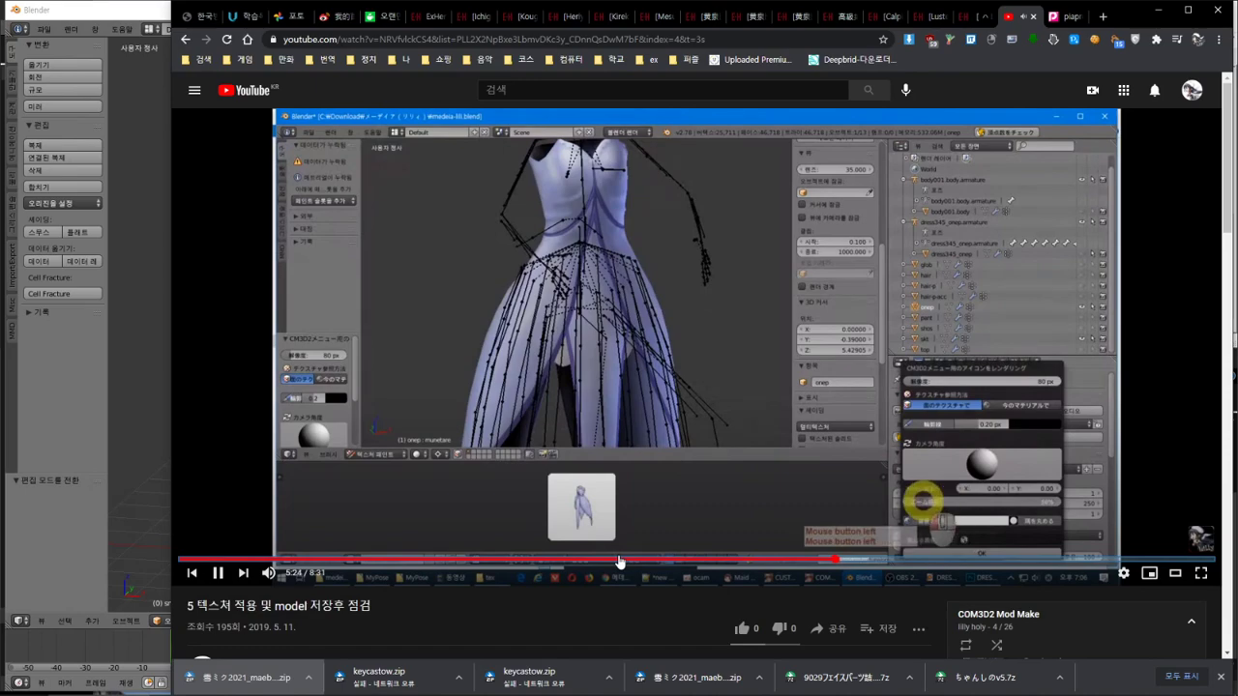
pyautogui.press('Right')
pyautogui.press('Right')
pyautogui.press('Right')
pyautogui.press('Right')
pyautogui.press('Right')
pyautogui.press('Right')
pyautogui.press('Right')
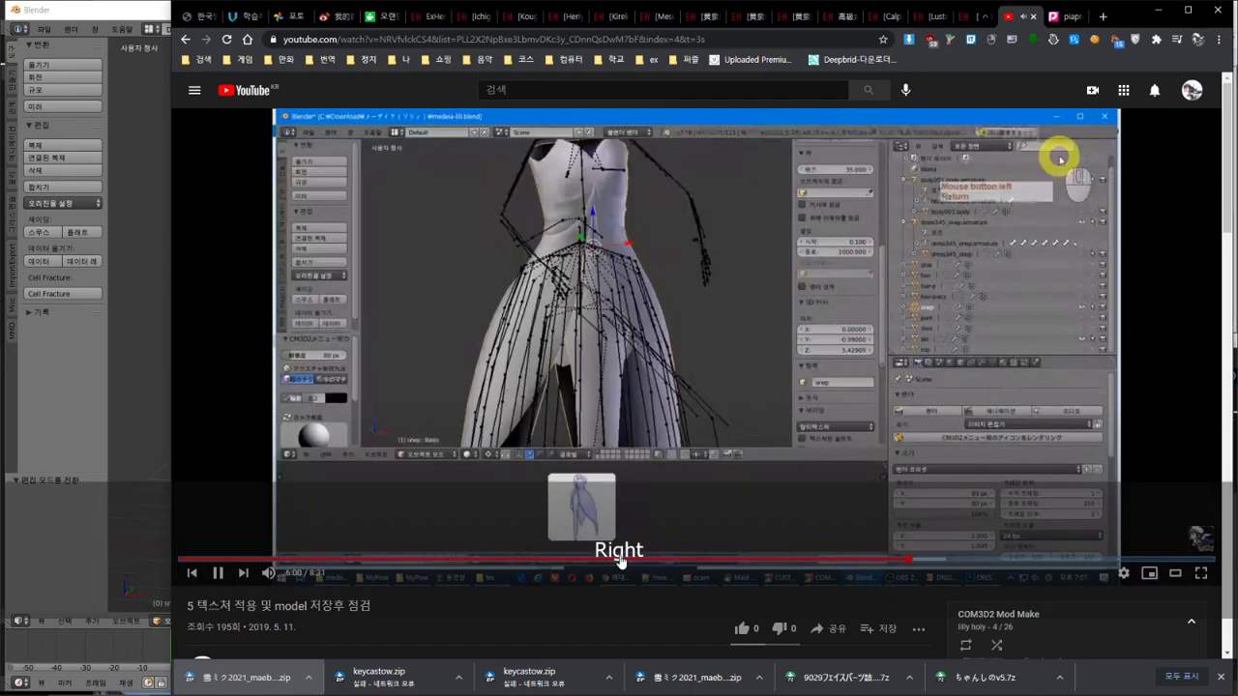
pyautogui.click(734, 263)
pyautogui.click(1154, 11)
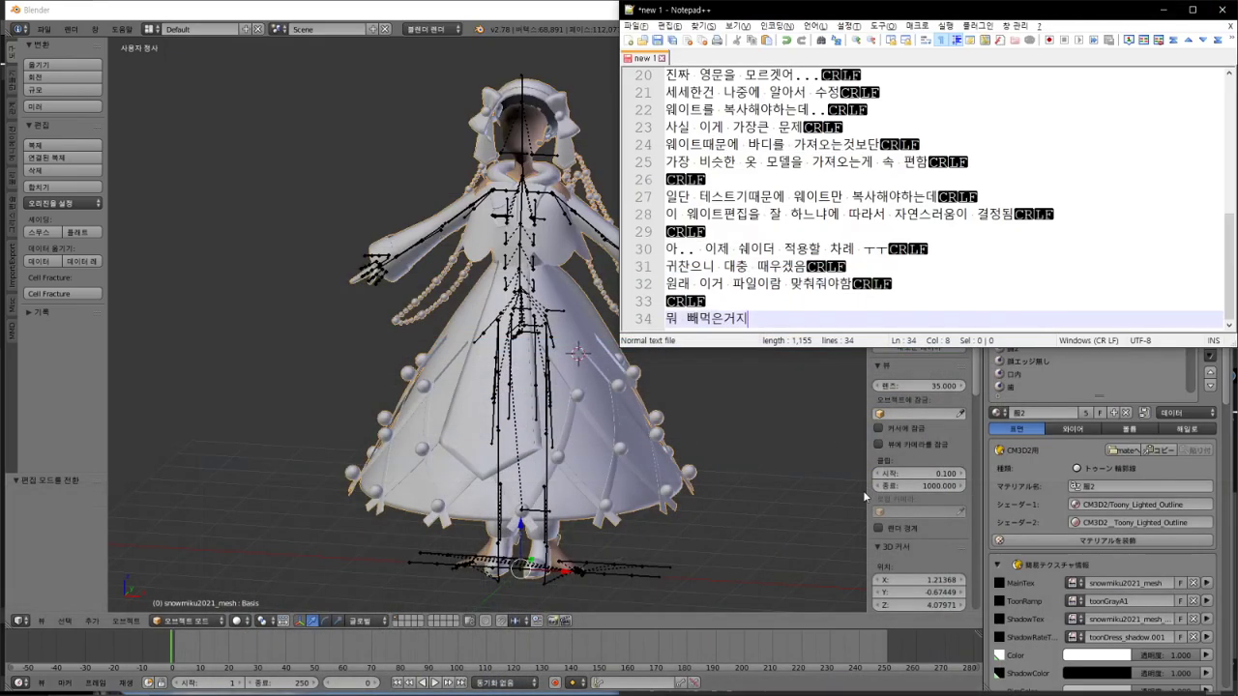
# Step: Switch to Blender, choose the 顔 material slot of snowmiku2021_mesh, and select its assigned faces in edit mode to check whether it is used
pyautogui.click(612, 515)
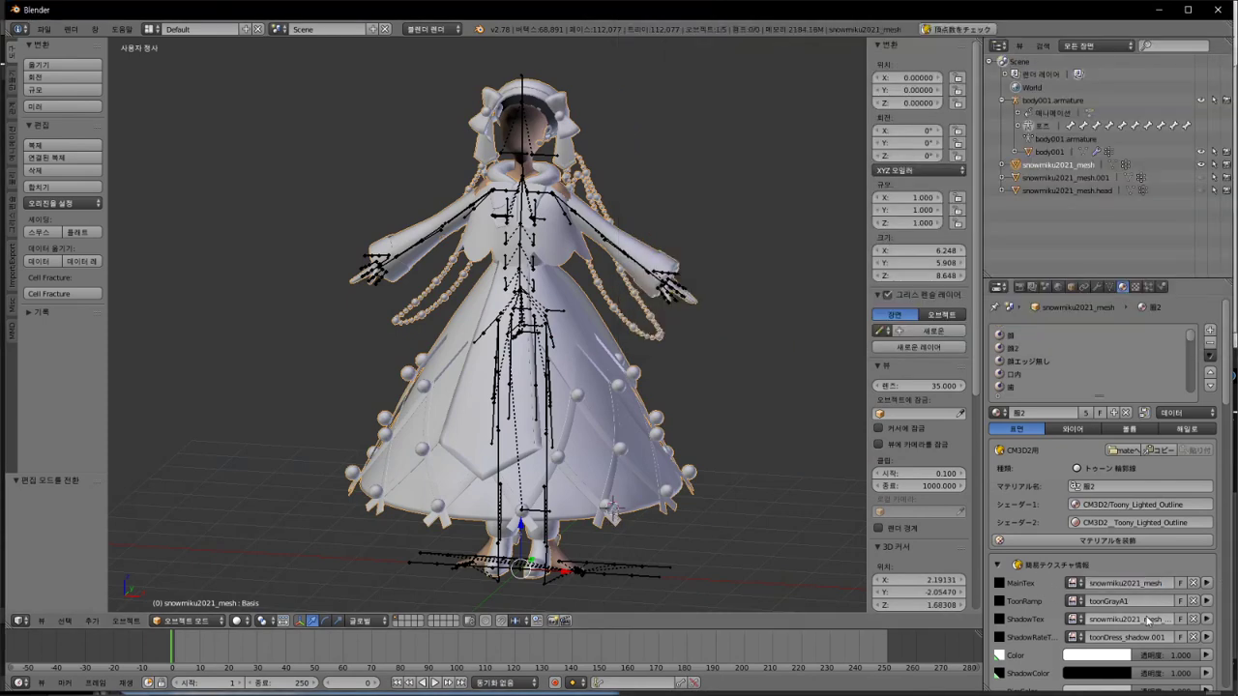
pyautogui.scroll(-8, 1148, 620)
pyautogui.scroll(10, 1056, 640)
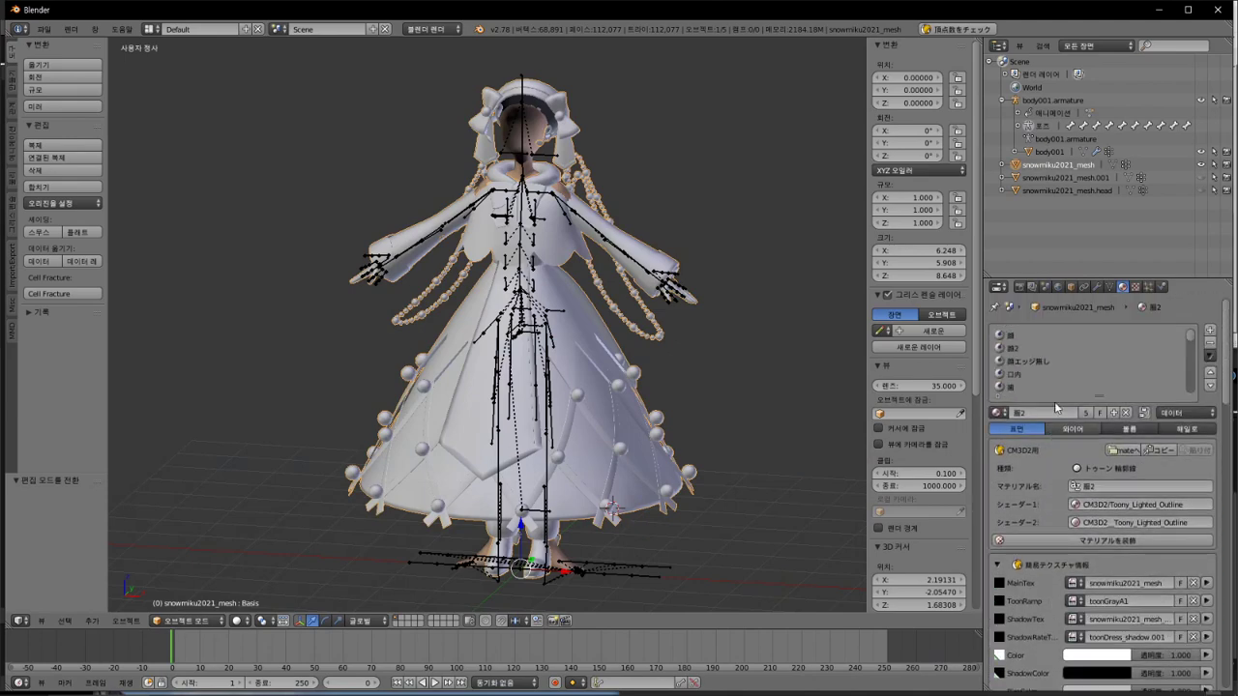
pyautogui.click(1068, 334)
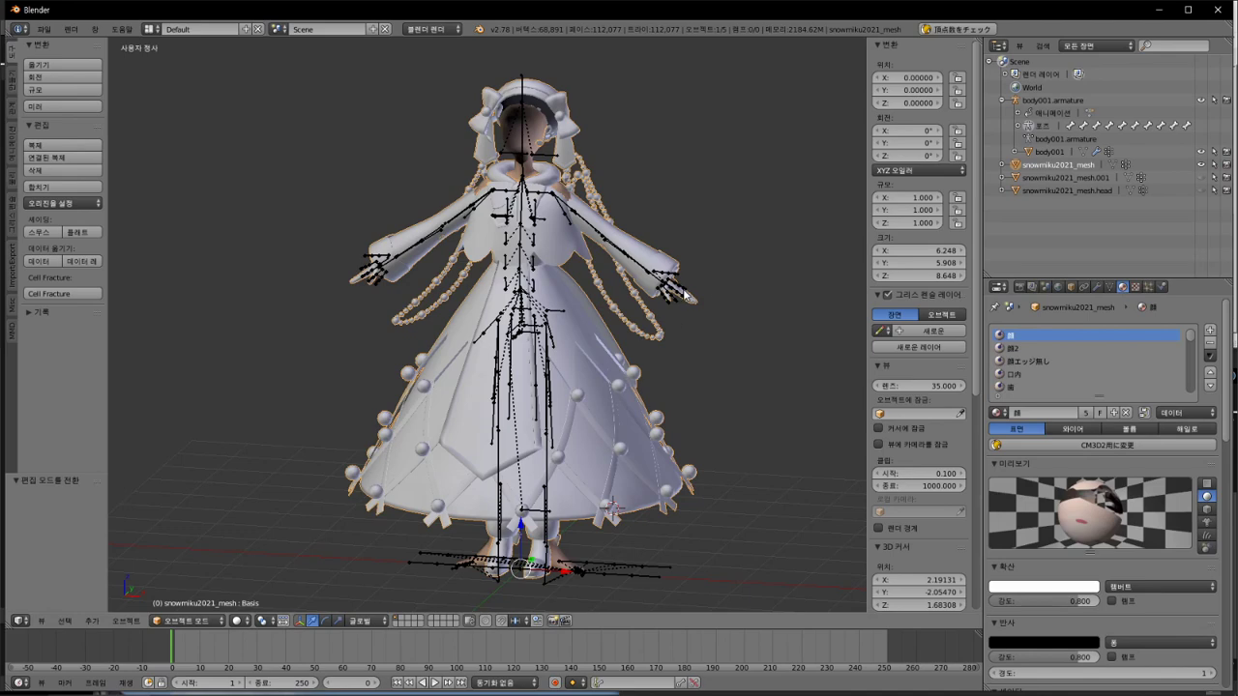
pyautogui.press('Tab')
pyautogui.moveTo(684, 295); pyautogui.dragTo(764, 300, button='middle')
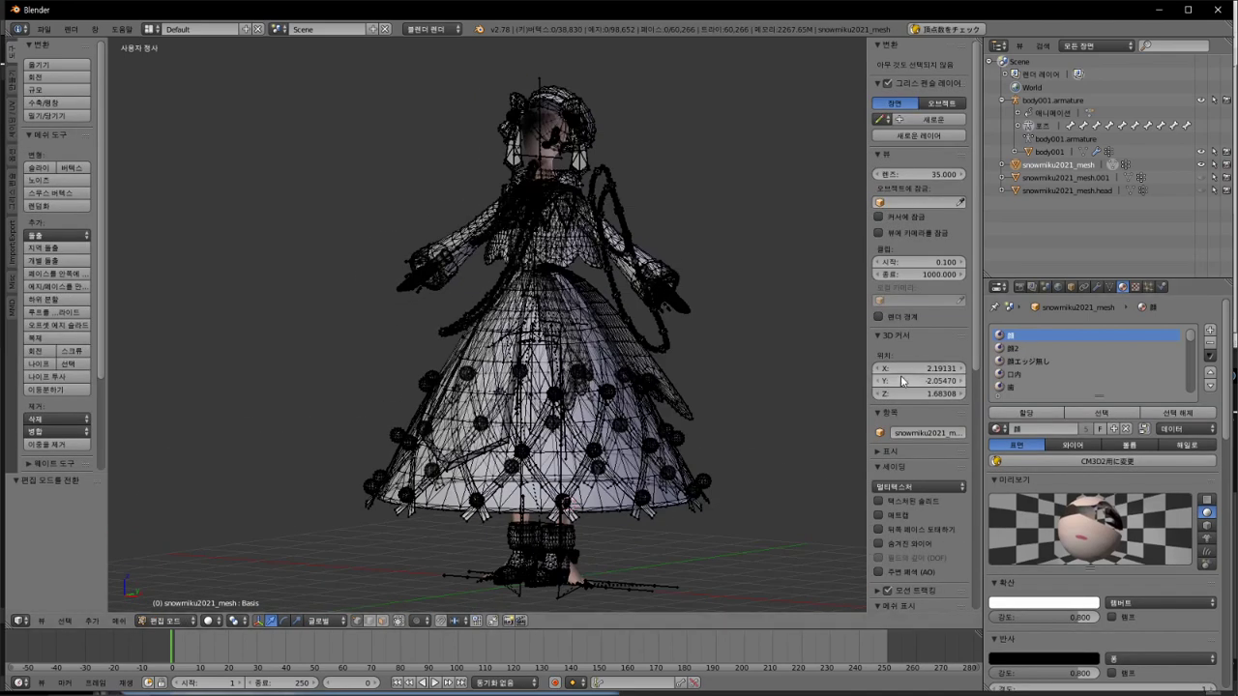
pyautogui.click(1107, 414)
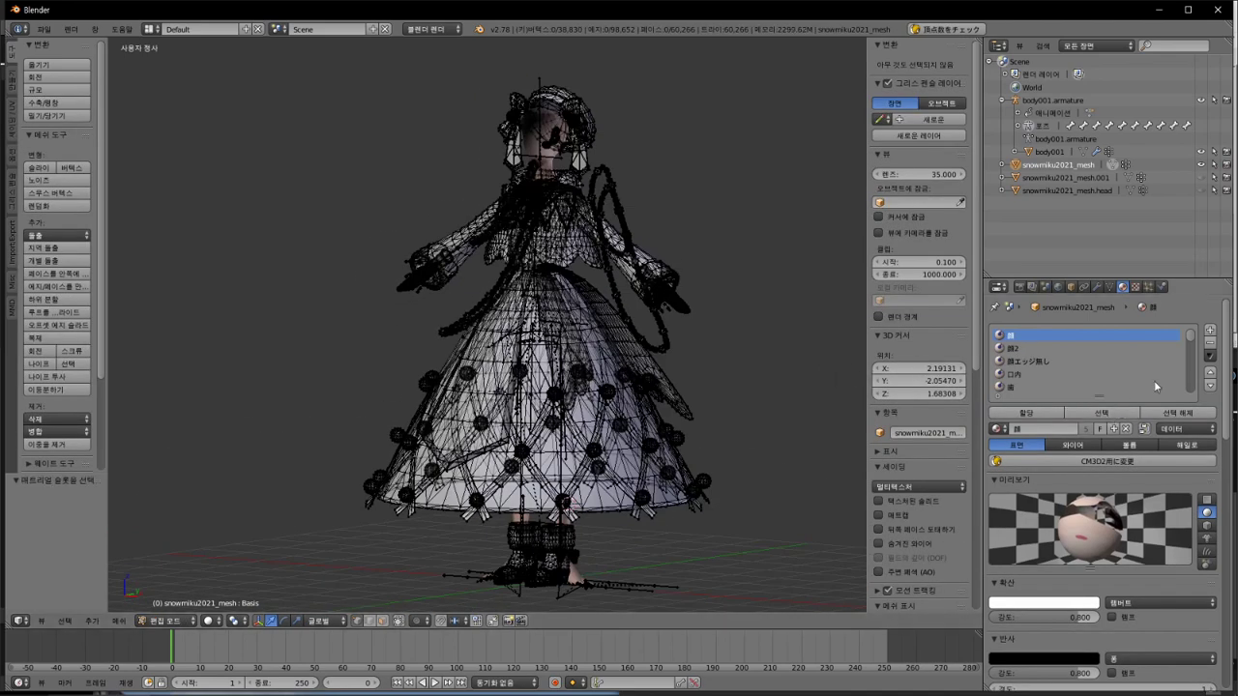
# Step: Remove the unused 顔 material slot from snowmiku2021_mesh, working in object mode
pyautogui.click(1210, 343)
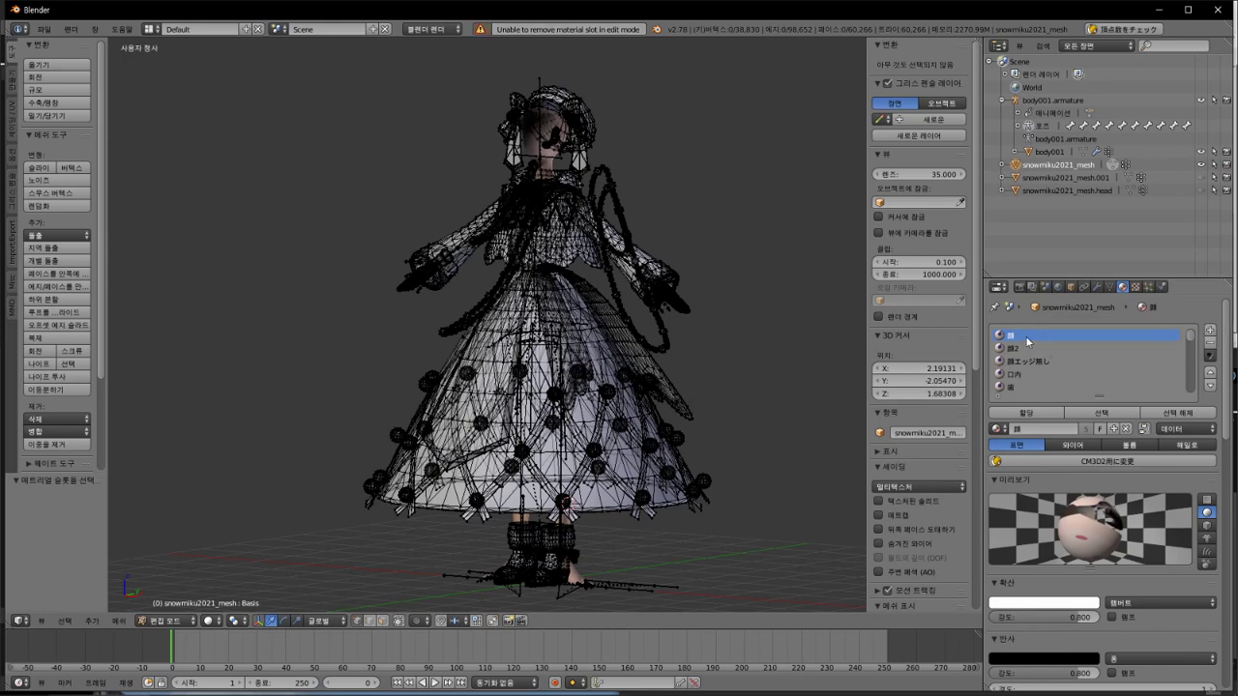
pyautogui.click(1210, 345)
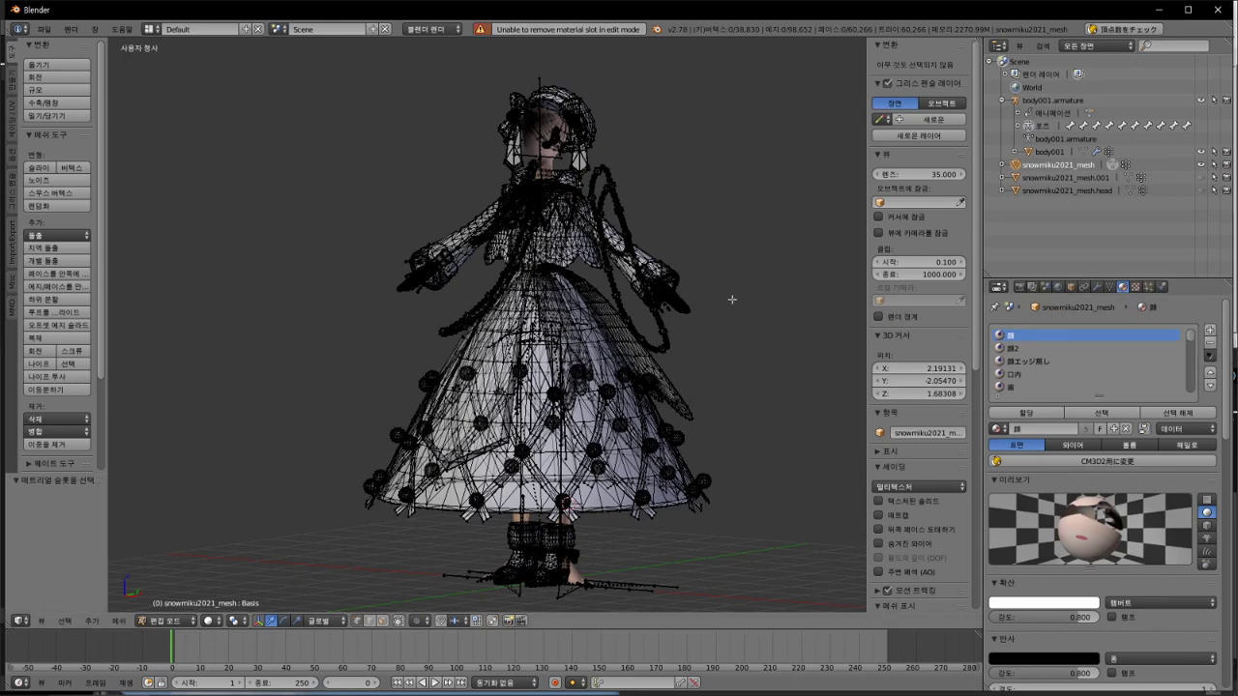
pyautogui.press('a')
pyautogui.press('a')
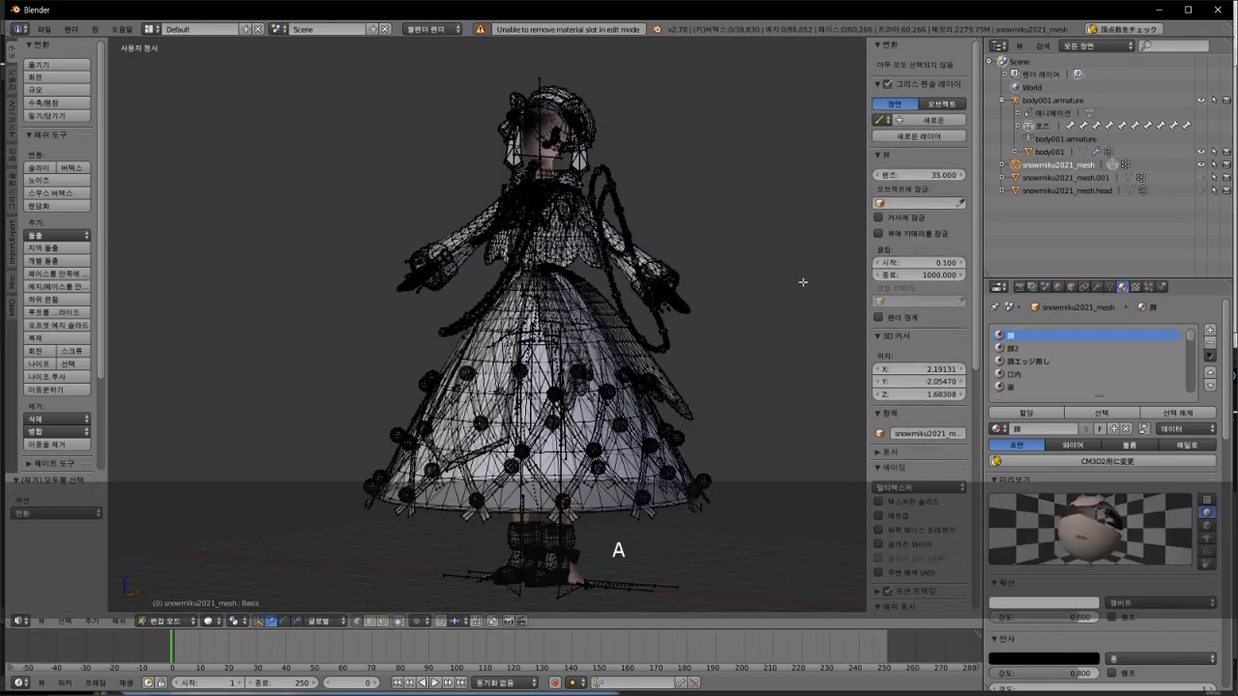
pyautogui.click(1210, 345)
pyautogui.press('Tab')
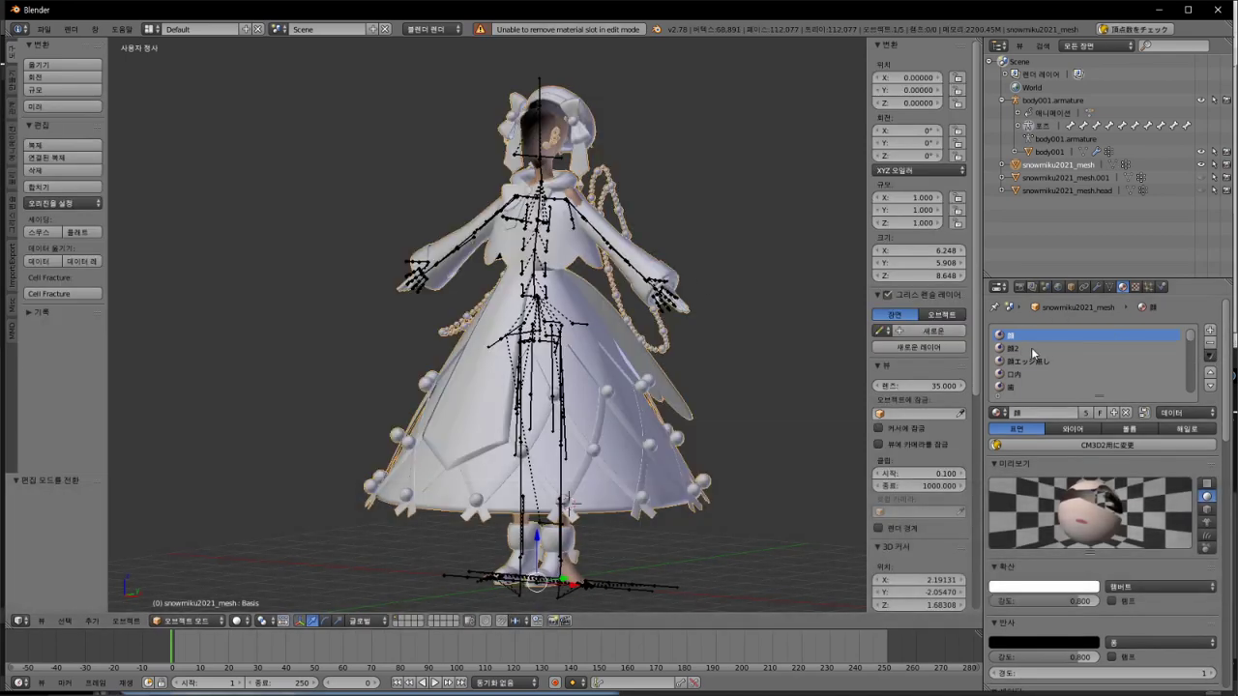
pyautogui.click(1210, 345)
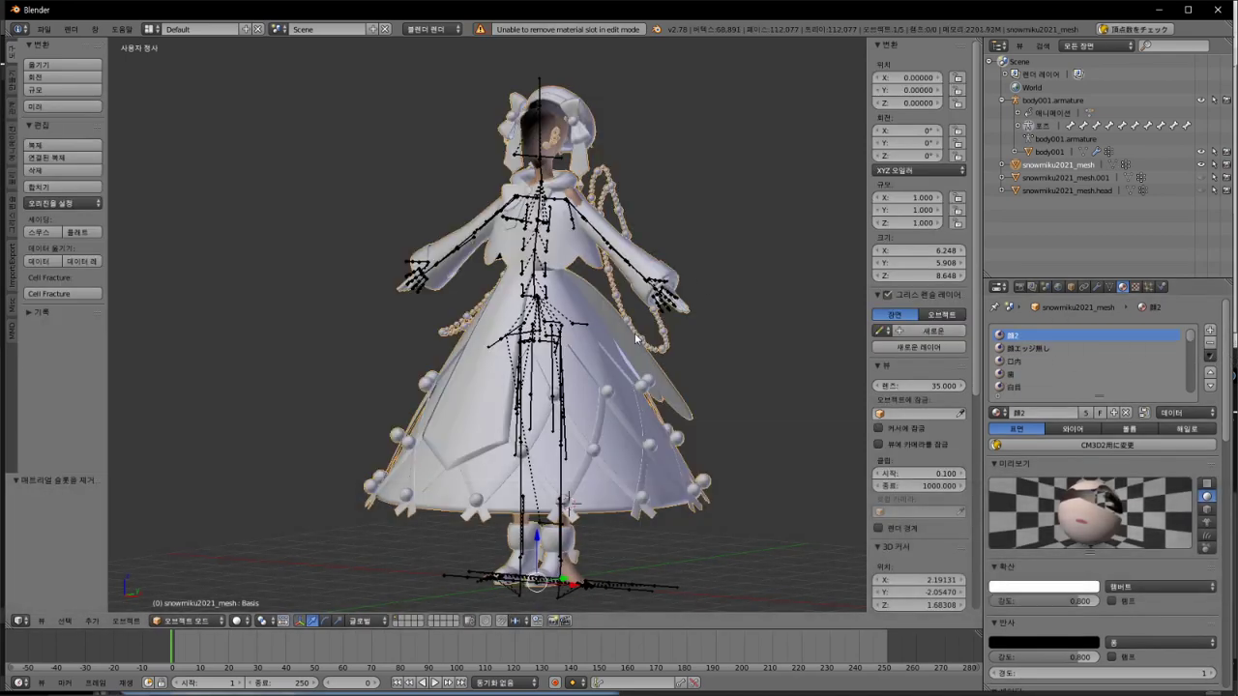
# Step: Remove the unused face, mouth and eye material slots from 顔2 down to the one before ハイライト
pyautogui.press('Tab')
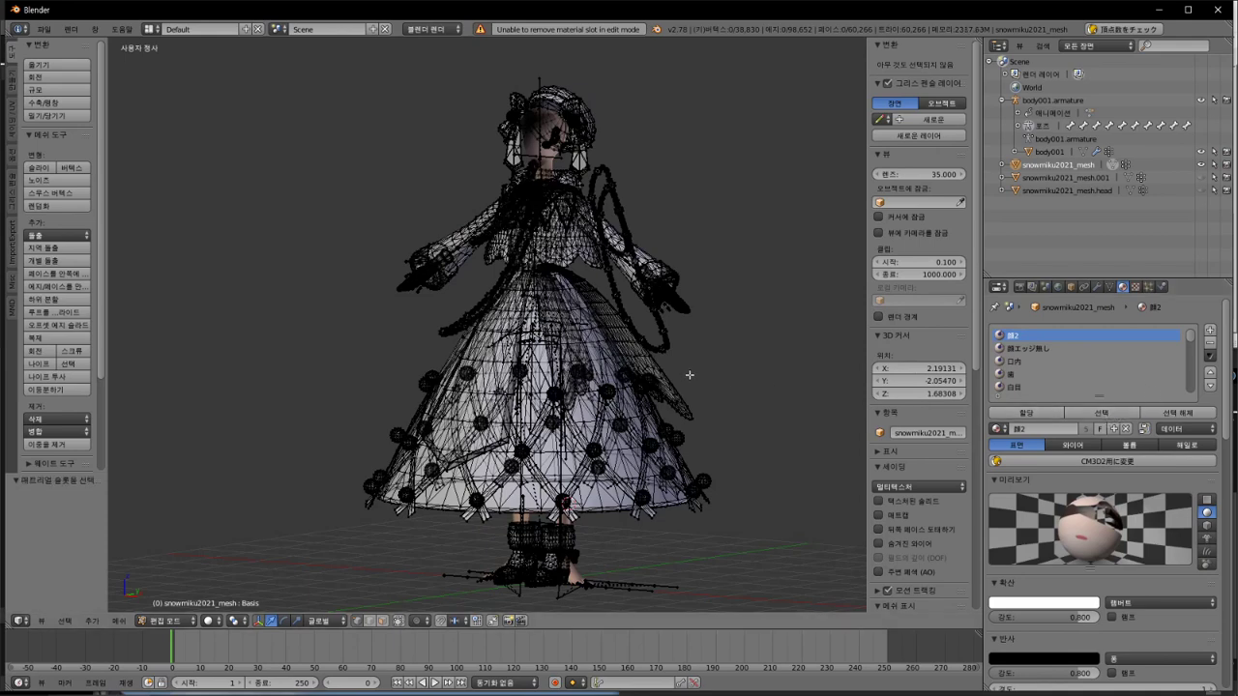
pyautogui.press('a')
pyautogui.press('a')
pyautogui.press('Tab')
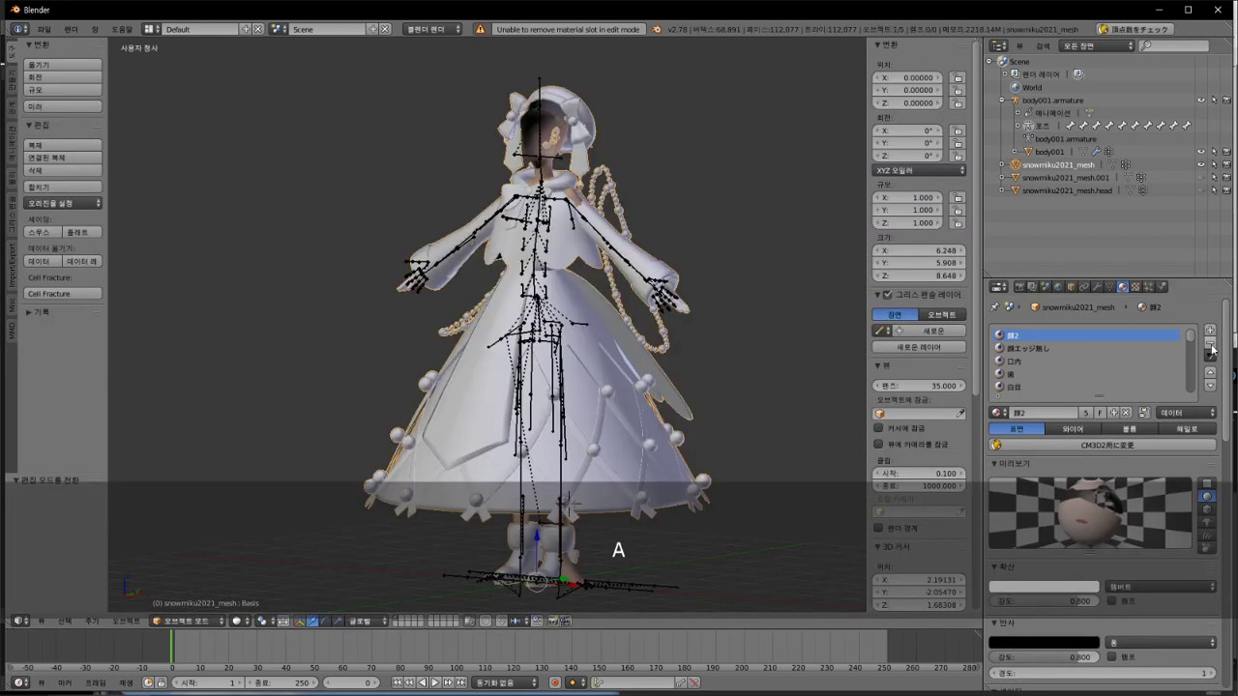
pyautogui.click(1210, 343)
pyautogui.click(1215, 344)
pyautogui.click(1215, 344)
pyautogui.click(1215, 344)
# Step: Remove the unused material slots from ハイライト through 表情, leaving 服1 as the first slot
pyautogui.press('Tab')
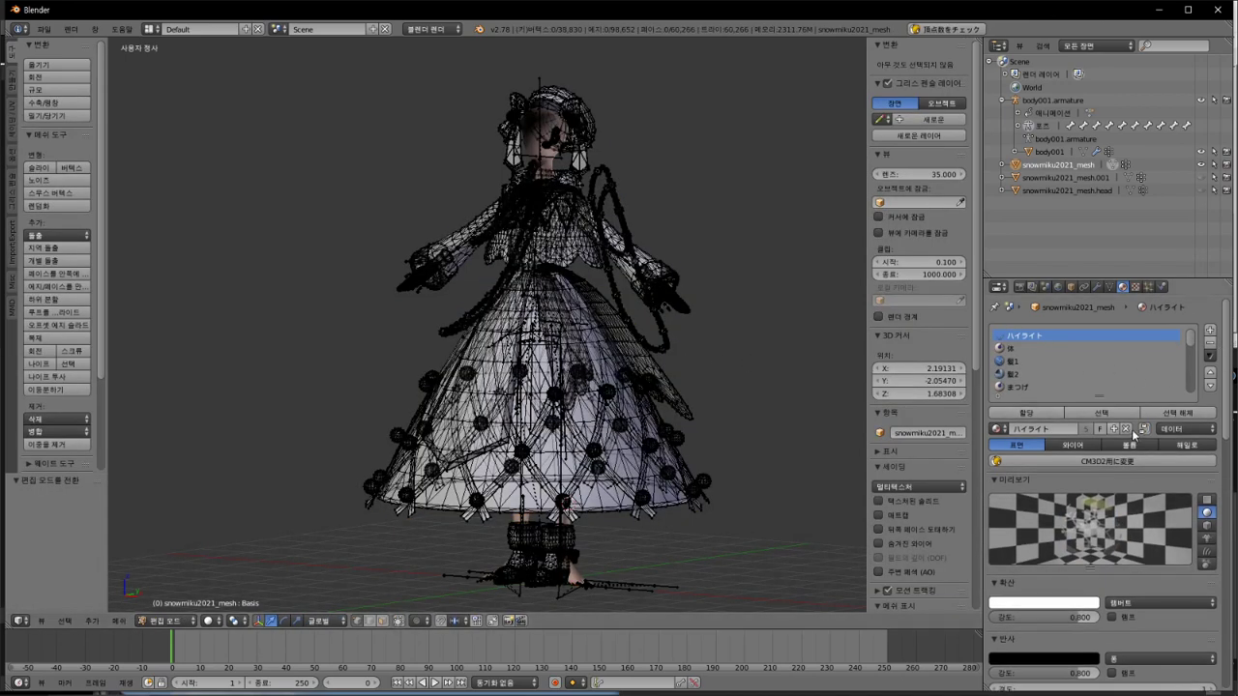
pyautogui.press('Tab')
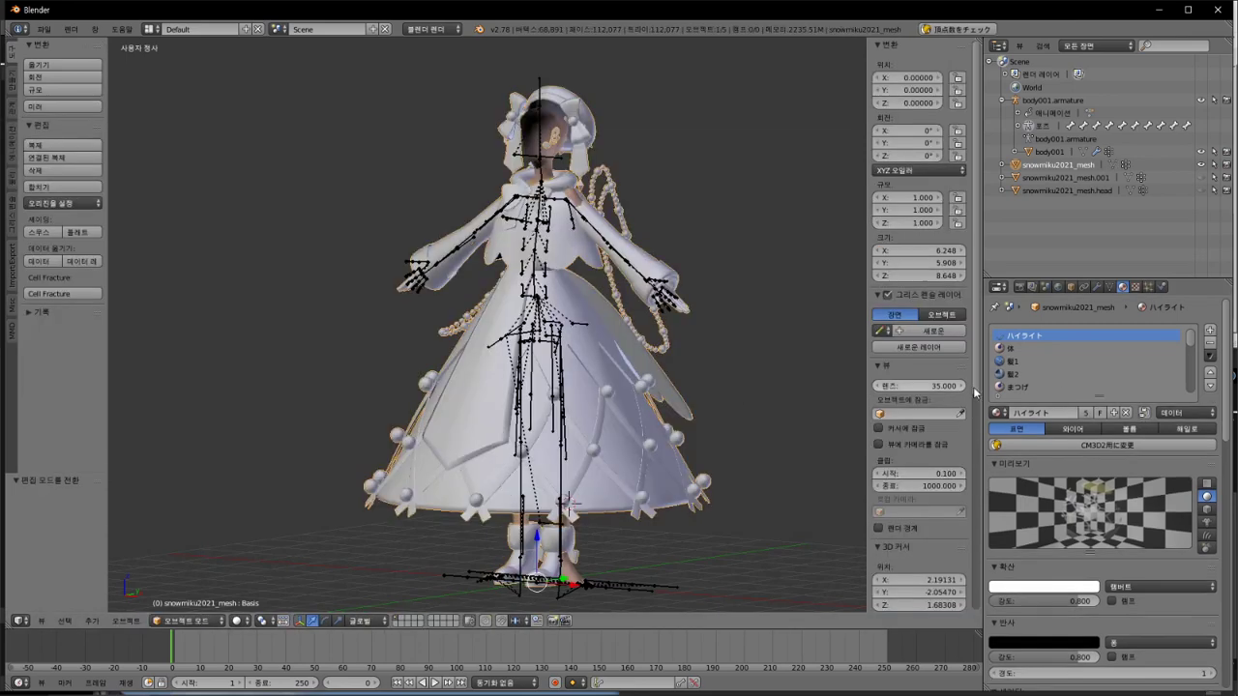
pyautogui.click(1210, 344)
pyautogui.click(1210, 351)
pyautogui.click(1210, 351)
pyautogui.click(1210, 351)
pyautogui.click(1210, 351)
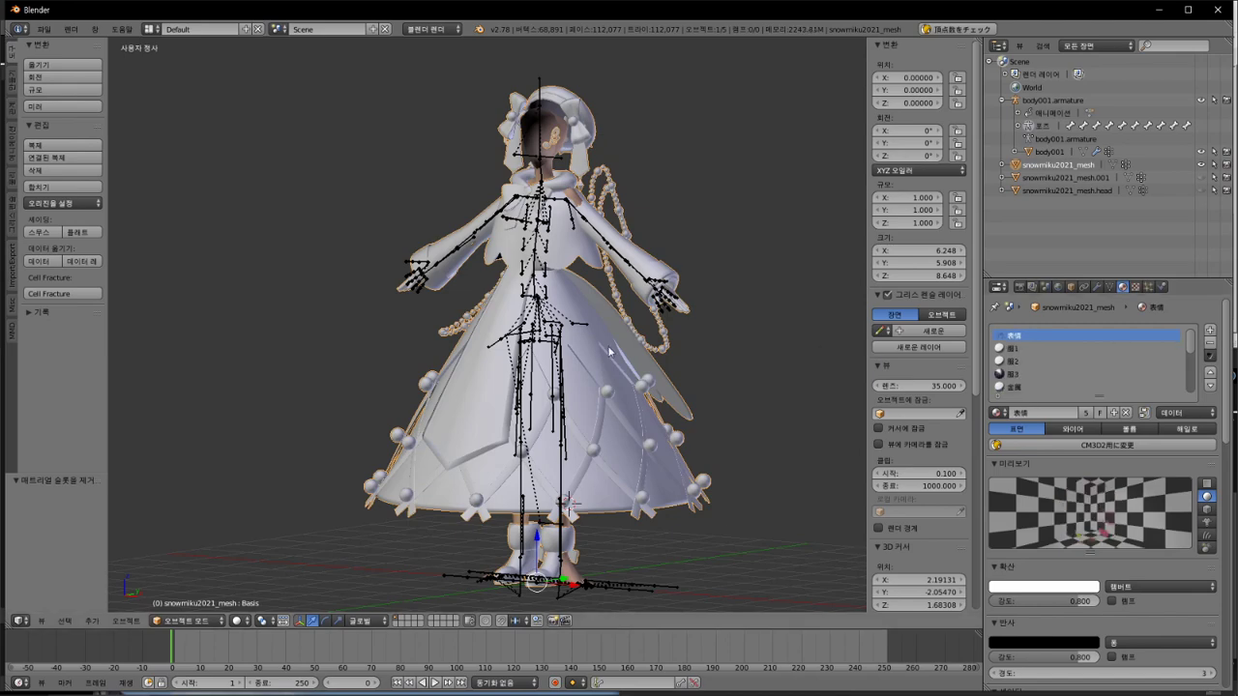
pyautogui.press('Tab')
pyautogui.press('Tab')
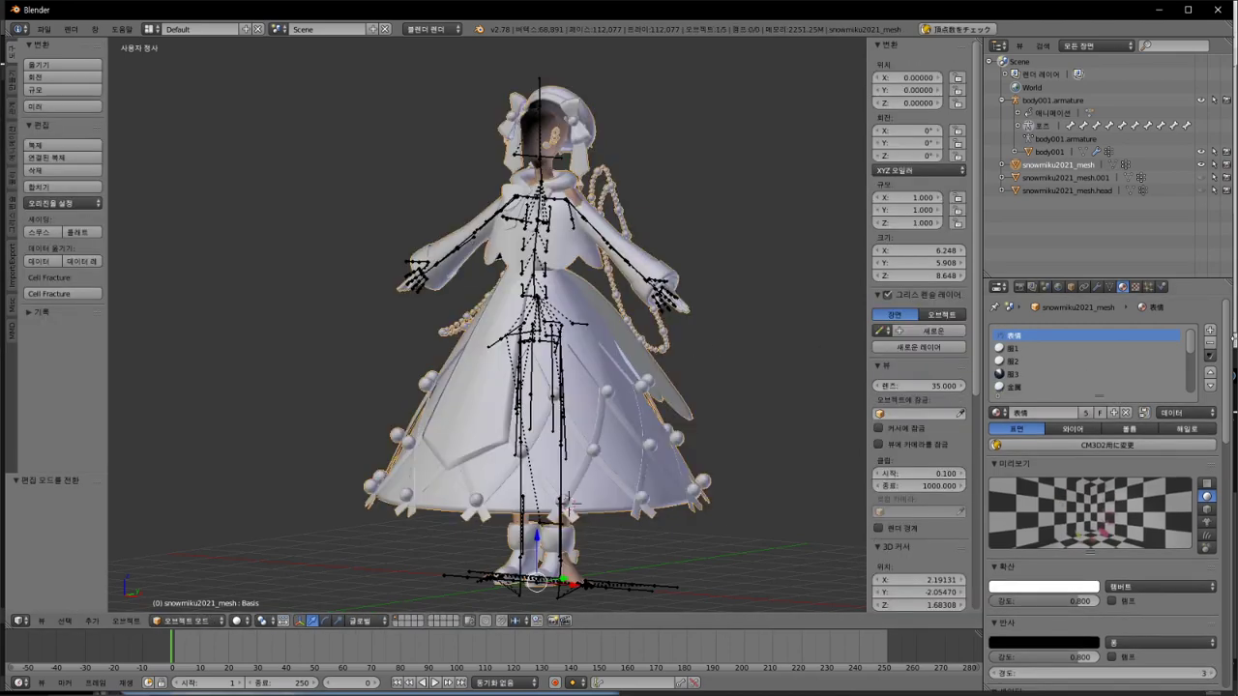
pyautogui.click(1210, 344)
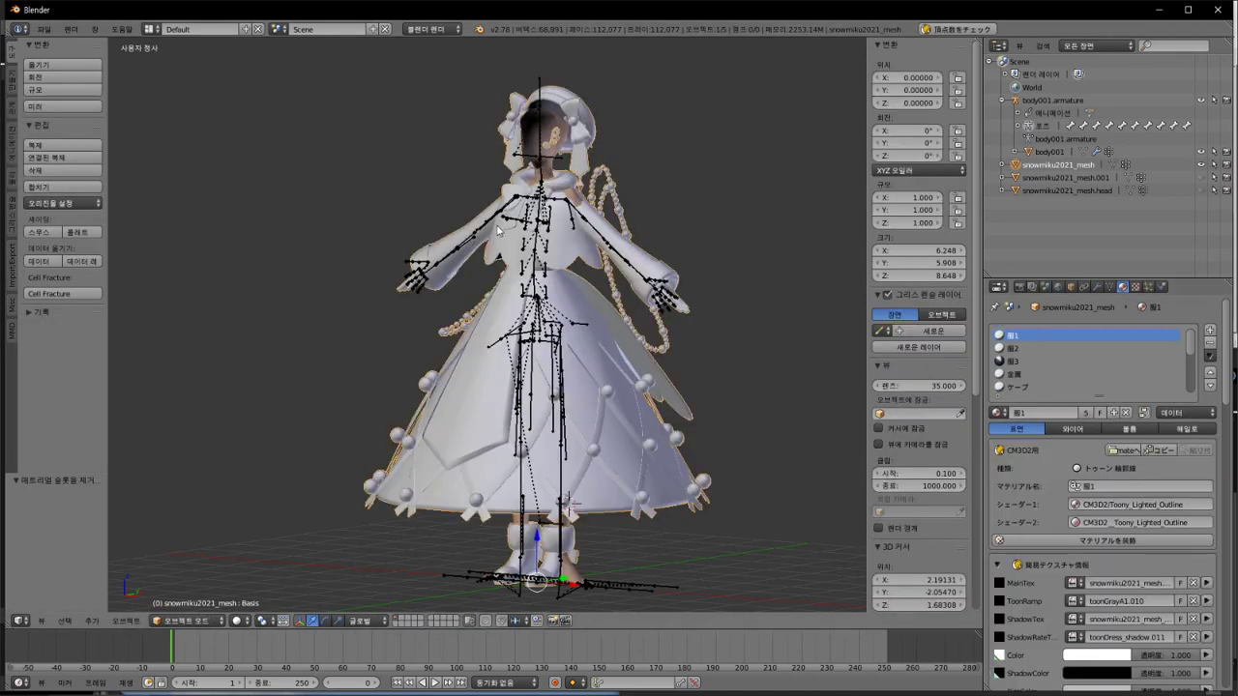
# Step: Try to export the dress mesh as a CM3D2 .model file
pyautogui.click(44, 28)
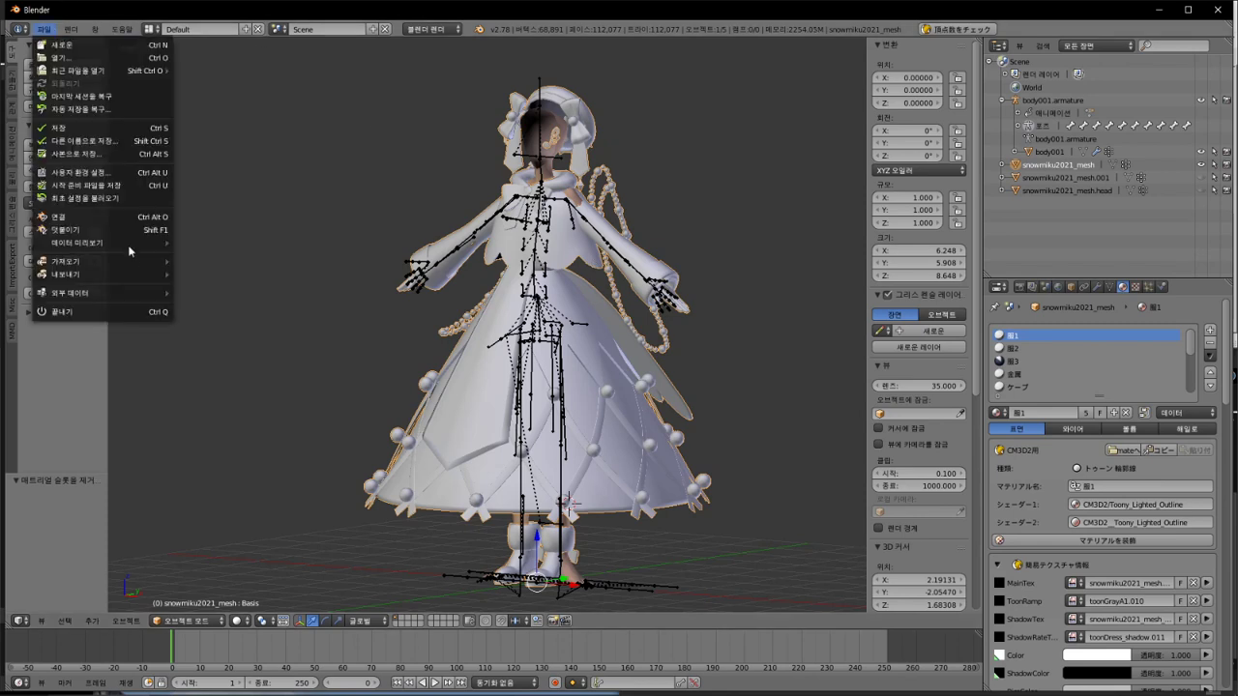
pyautogui.moveTo(97, 275)
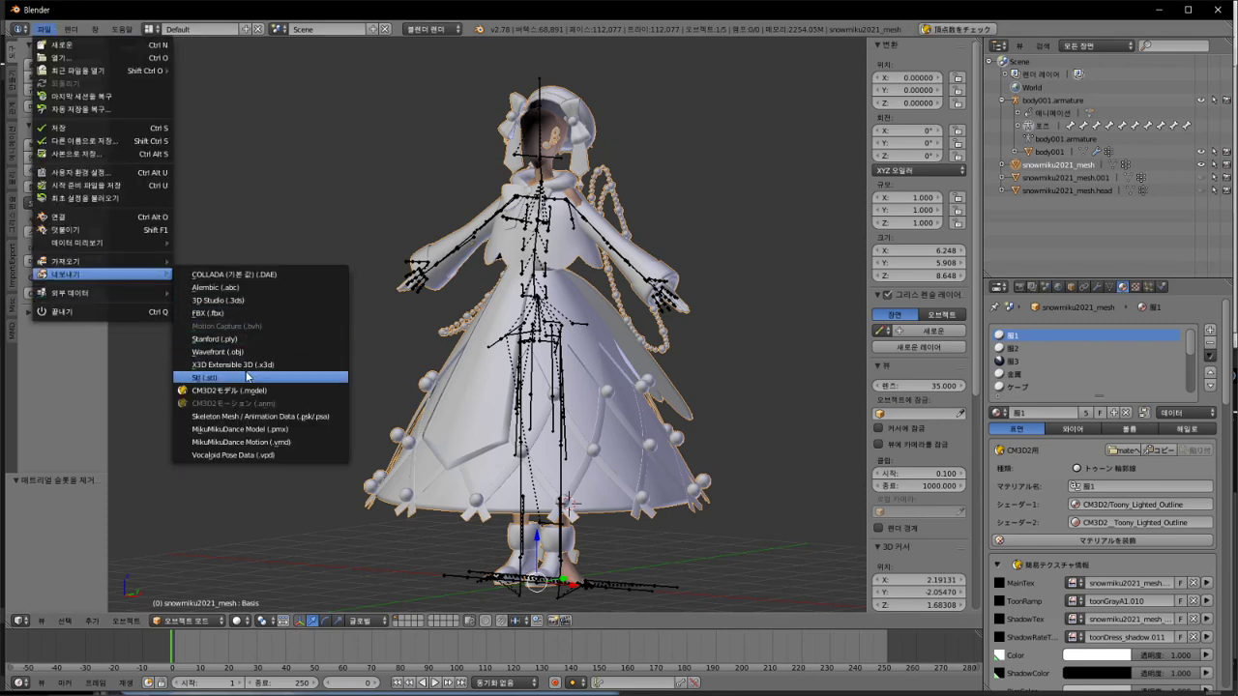
pyautogui.click(249, 390)
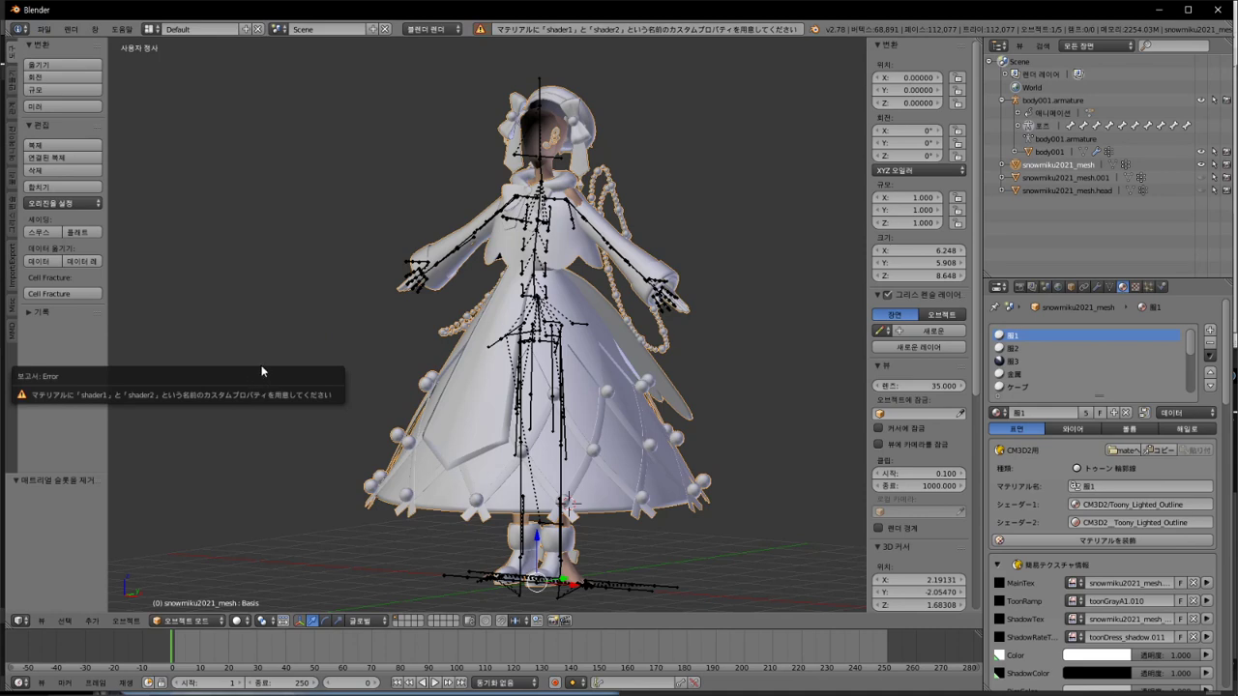
pyautogui.moveTo(364, 373); pyautogui.dragTo(486, 396, button='middle')
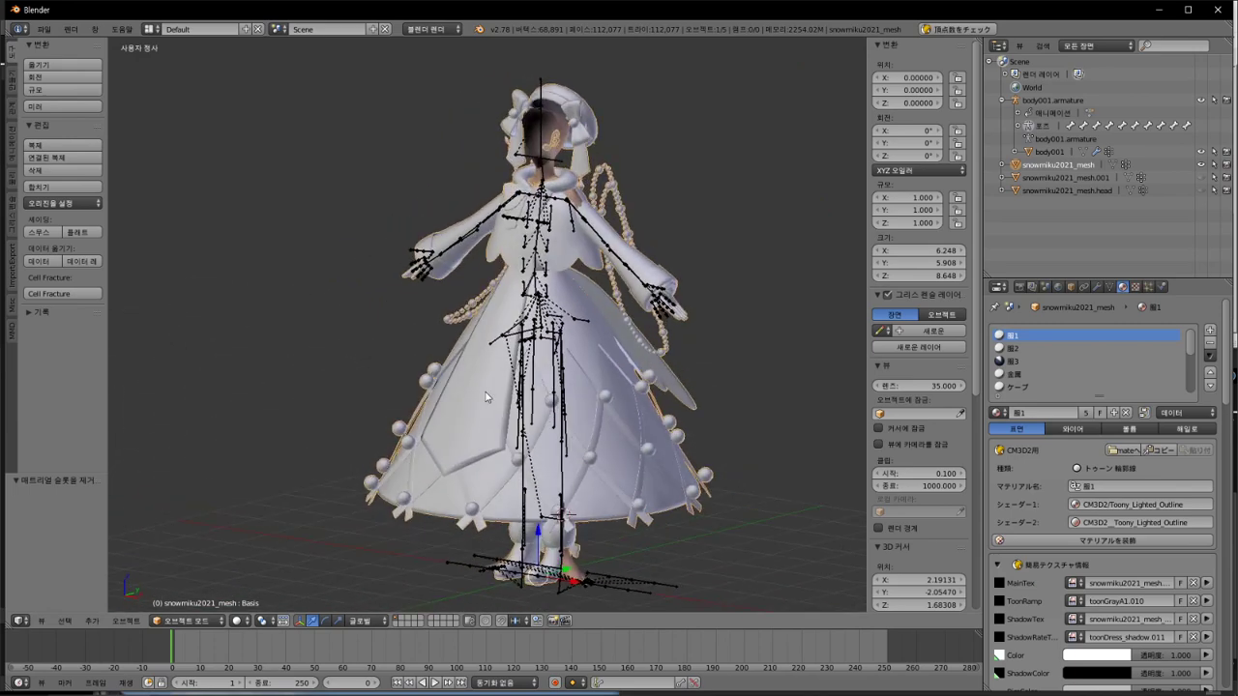
# Step: Begin saving the scene in the Mod\snowmiku2021 folder, and copy the file name of snowmiku2021.pmx from File Explorer
pyautogui.hotkey('ctrl', 's')
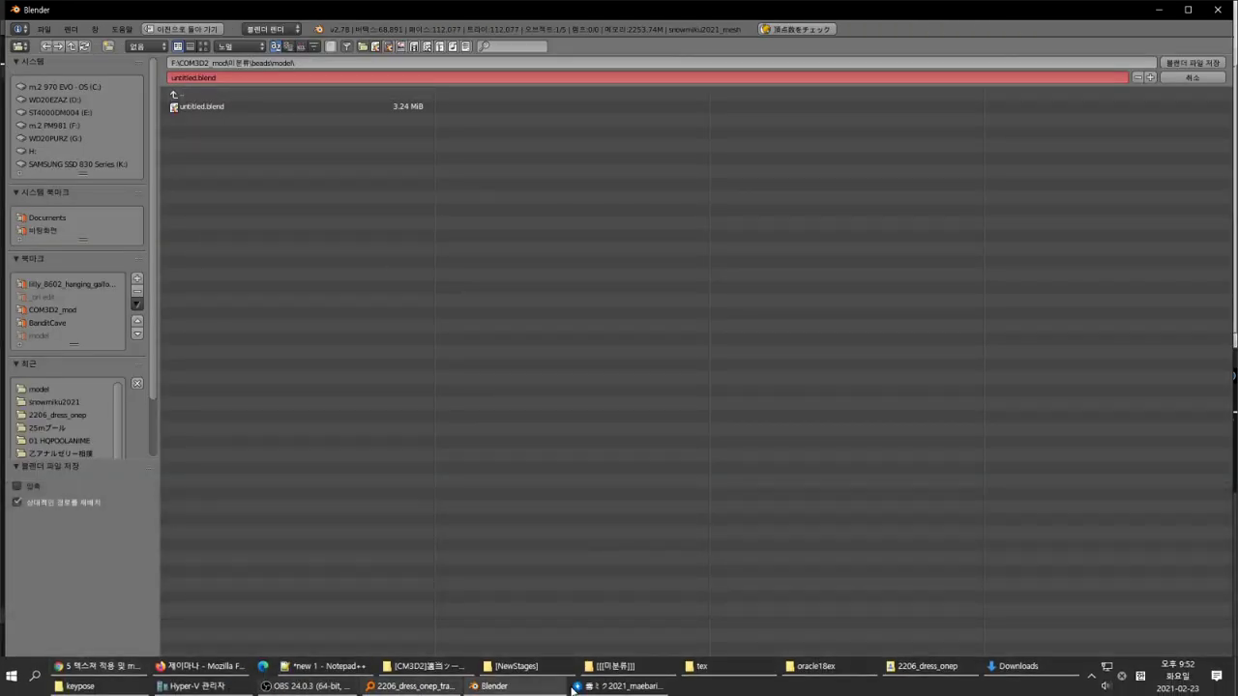
pyautogui.click(56, 402)
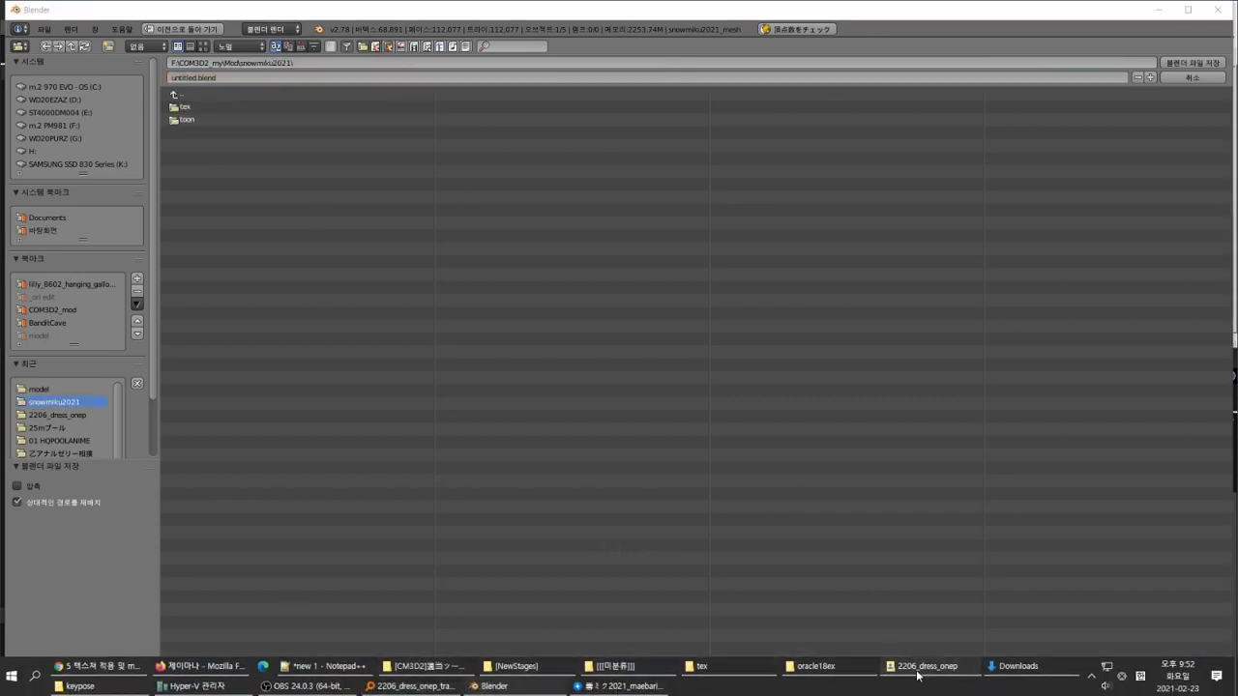
pyautogui.click(921, 667)
pyautogui.click(921, 667)
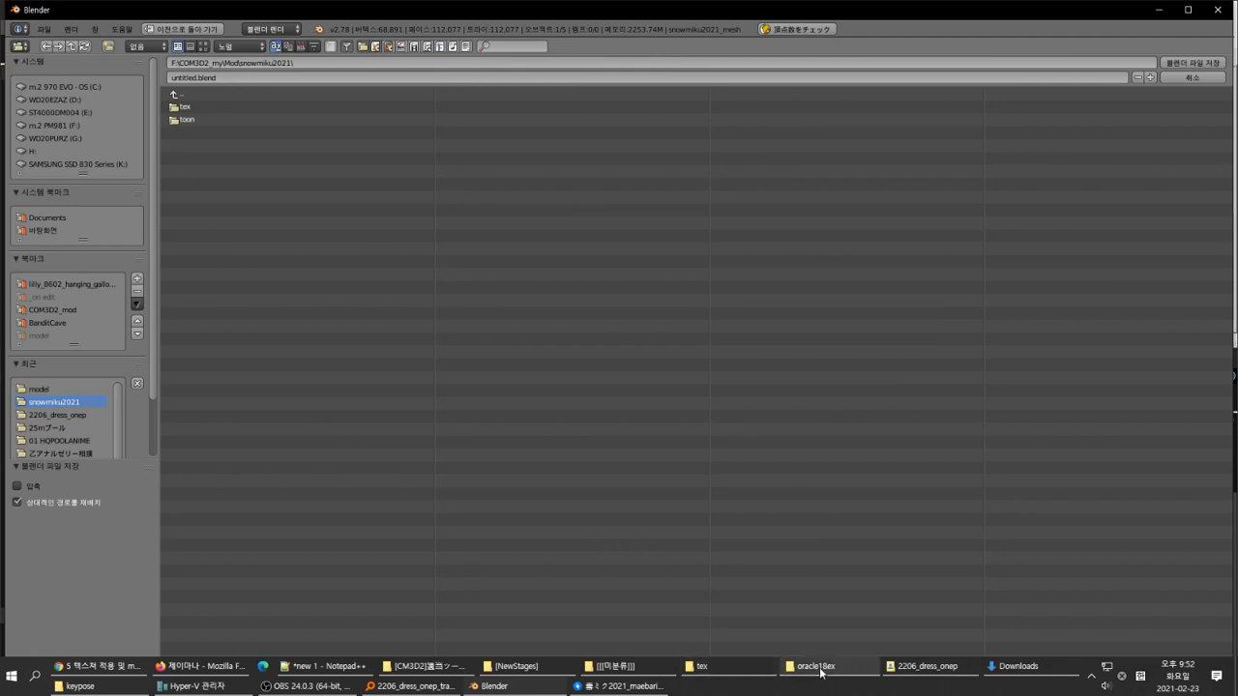
pyautogui.click(704, 666)
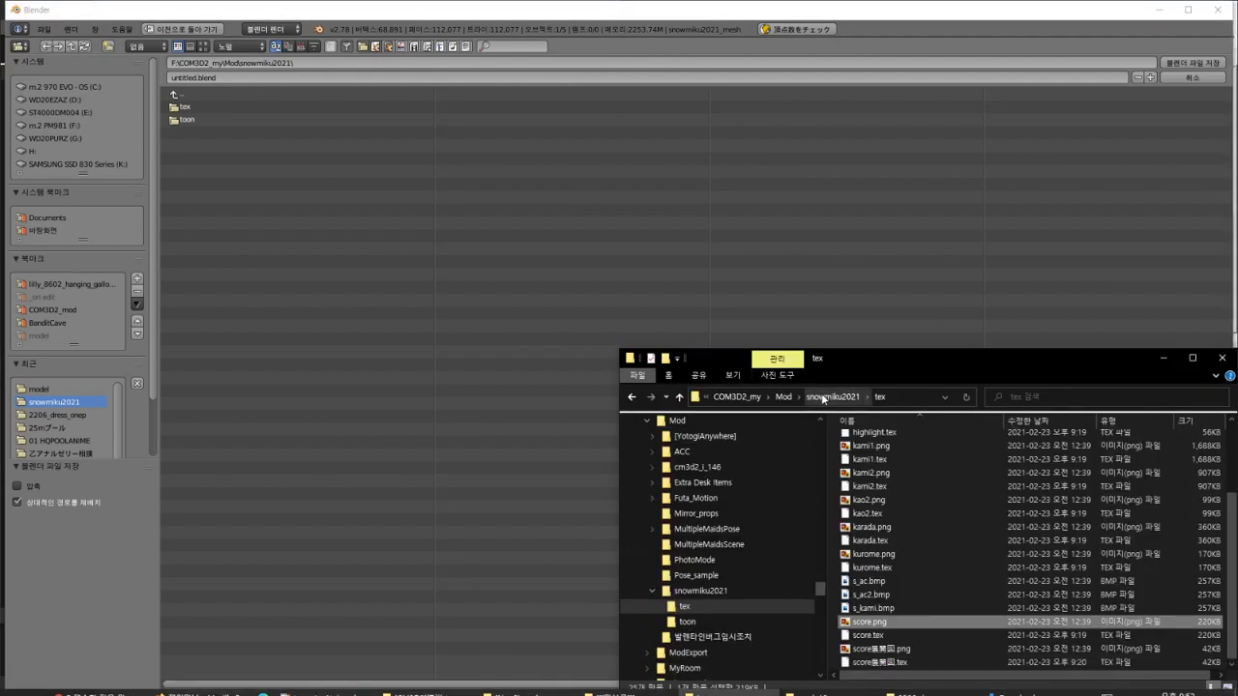
pyautogui.click(833, 396)
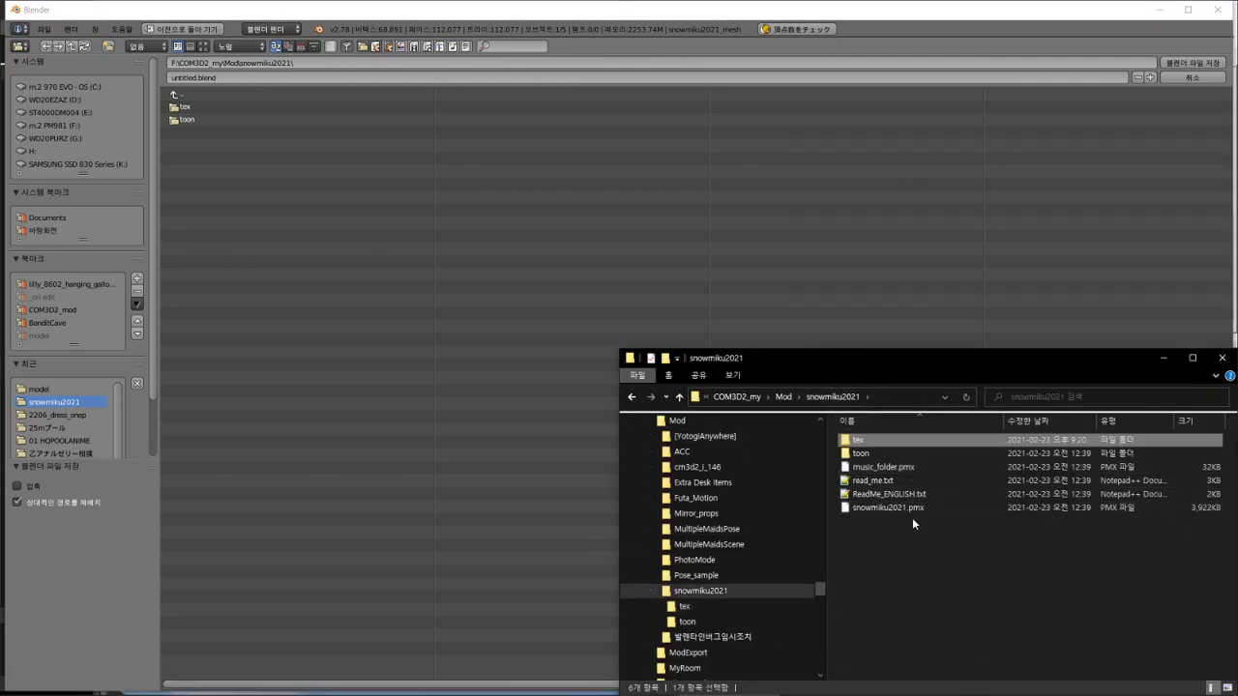
pyautogui.click(904, 513)
pyautogui.press('F2')
pyautogui.hotkey('ctrl', 'c')
# Step: Save the Blender file as snowmiku2021.blend, replacing the default file name with the copied one
pyautogui.click(219, 78)
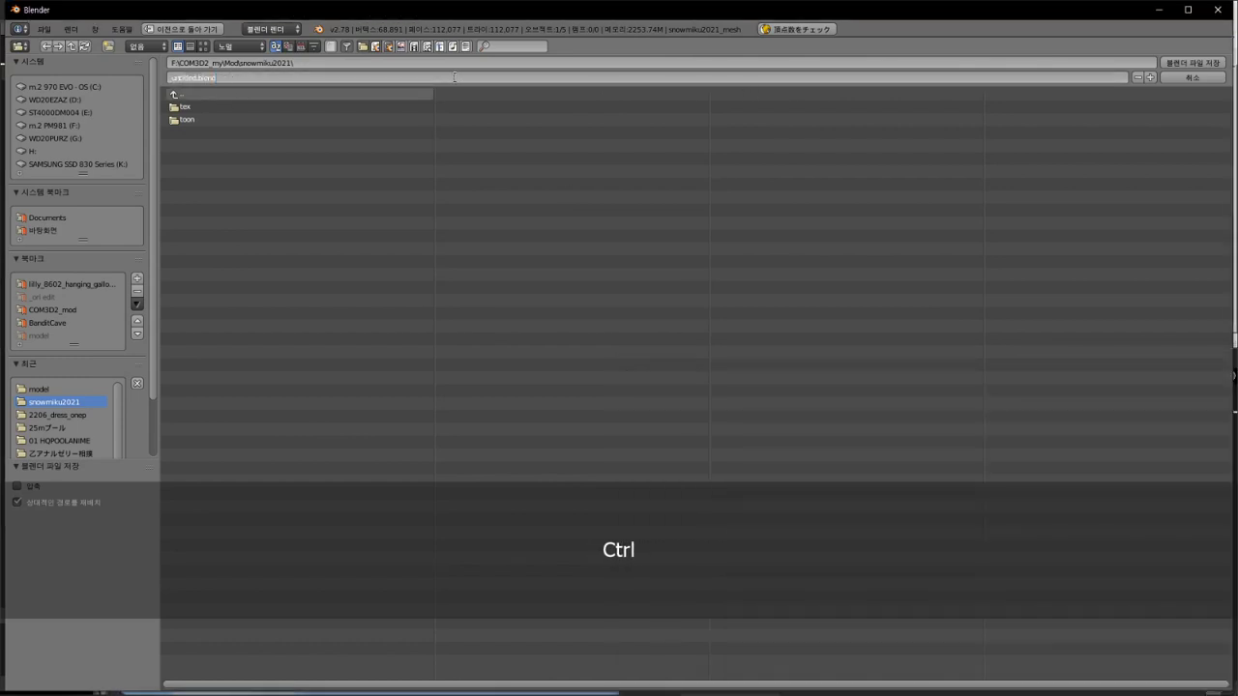
pyautogui.hotkey('ctrl', 'a')
pyautogui.hotkey('ctrl', 'v')
pyautogui.press('Return')
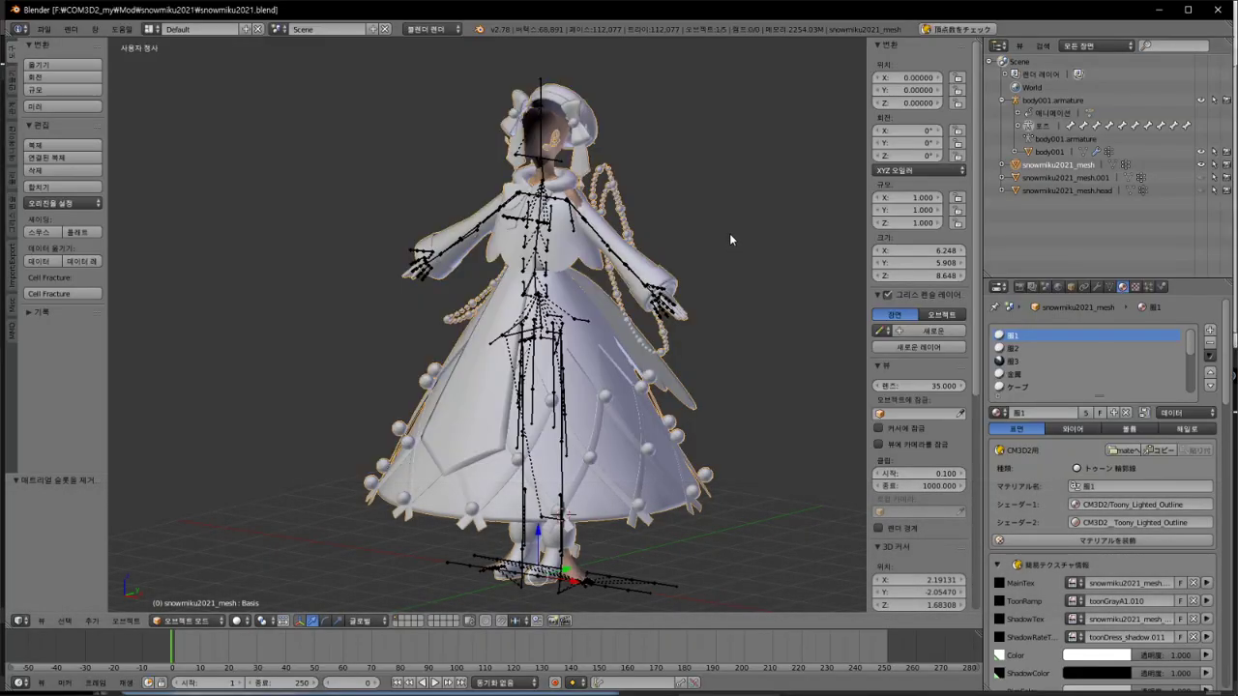
# Step: Parent snowmiku2021_mesh to body001.armature in the outliner
pyautogui.click(1073, 288)
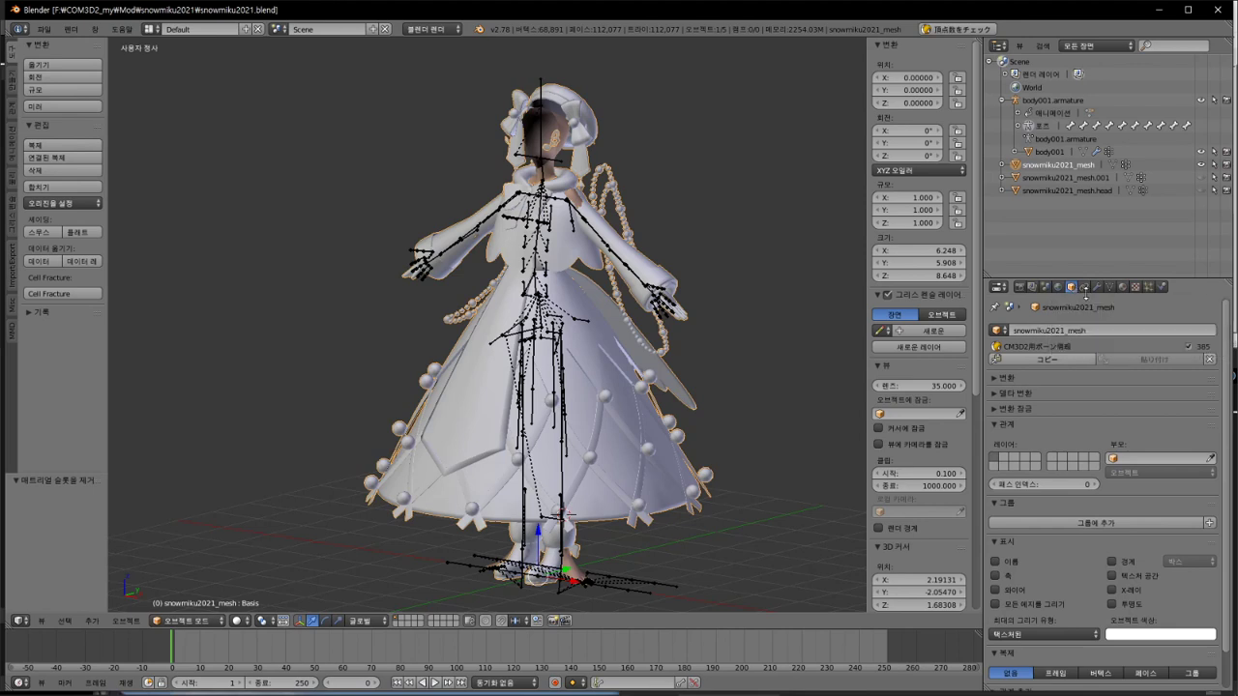
pyautogui.moveTo(1014, 166); pyautogui.dragTo(1025, 100)
pyautogui.click(1023, 100)
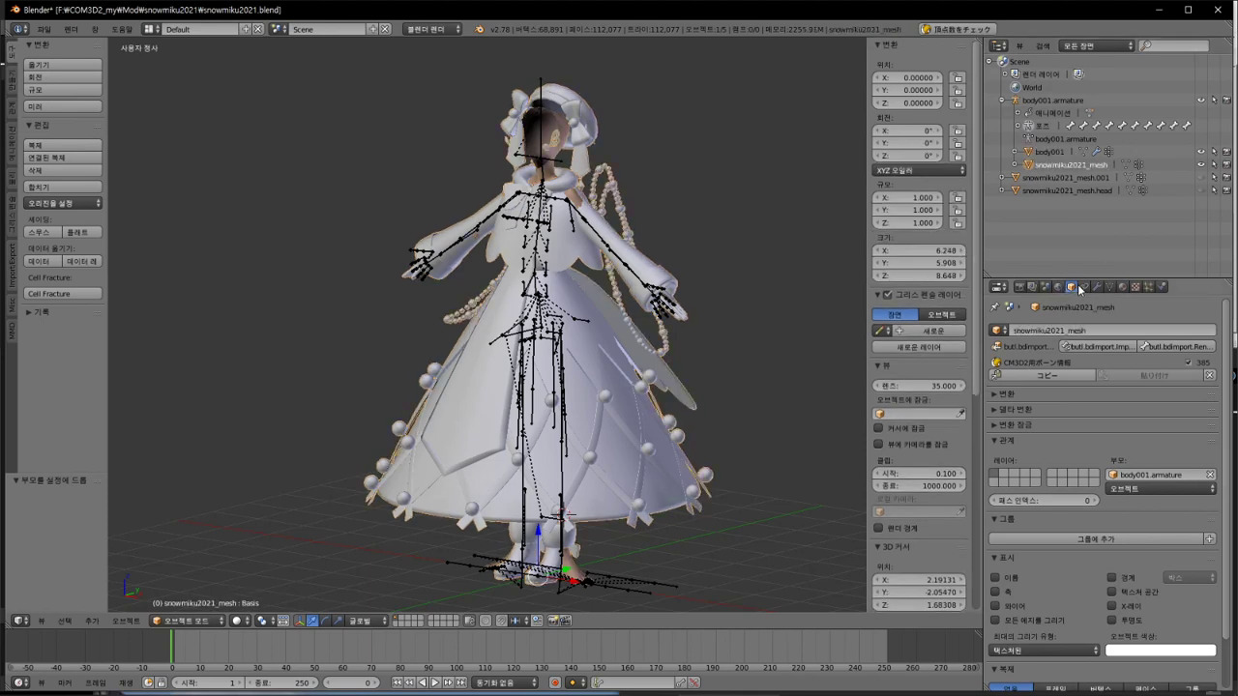
# Step: Using body001's modifier as reference, add an Armature modifier to snowmiku2021_mesh with body001.armature as its object
pyautogui.click(1083, 287)
pyautogui.click(1040, 152)
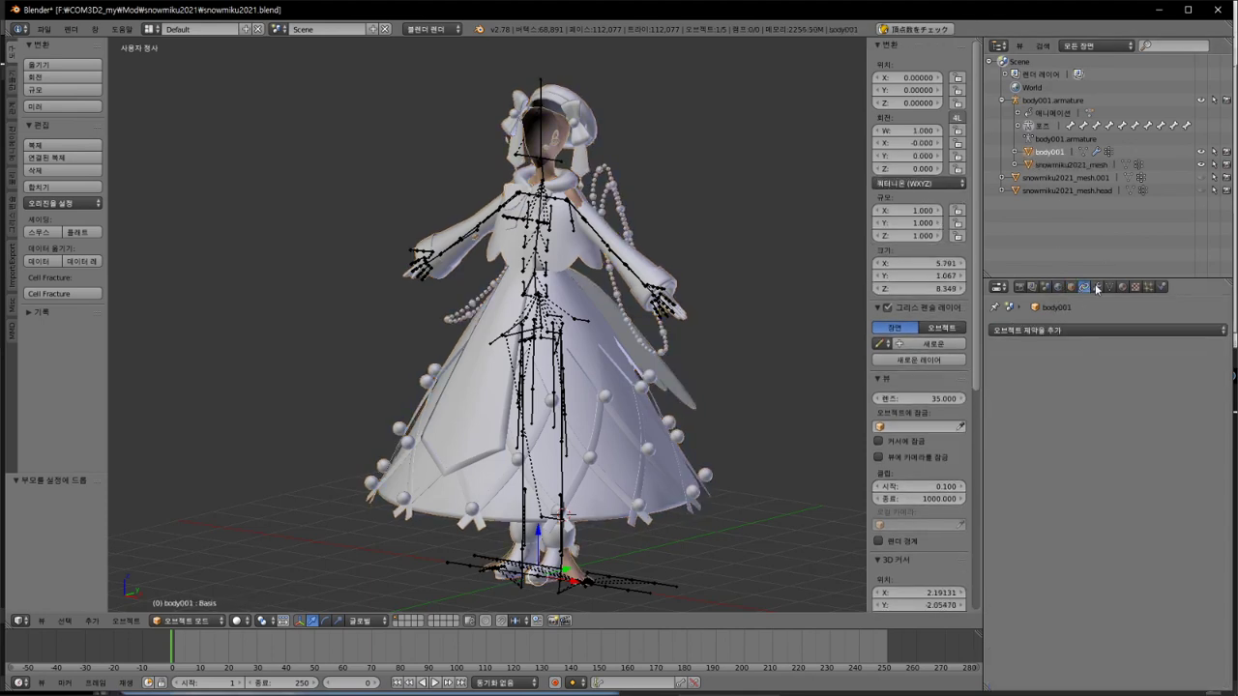
pyautogui.click(1097, 286)
pyautogui.click(1034, 166)
pyautogui.click(1036, 153)
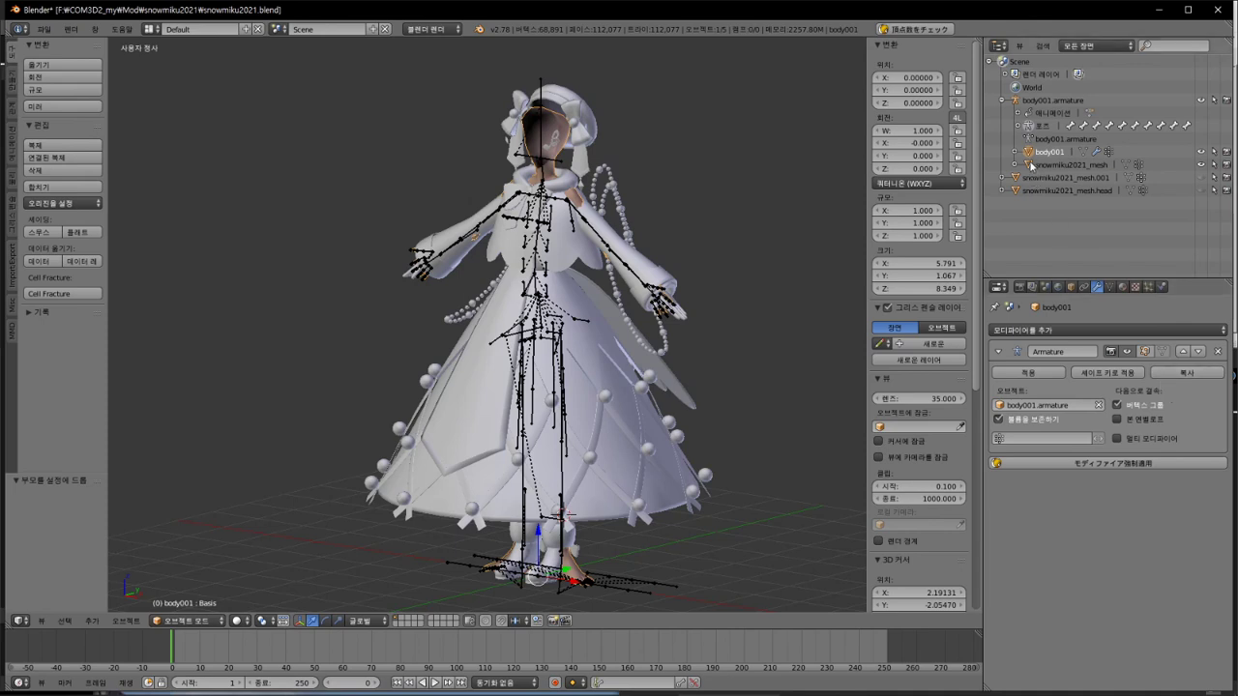
pyautogui.click(1032, 165)
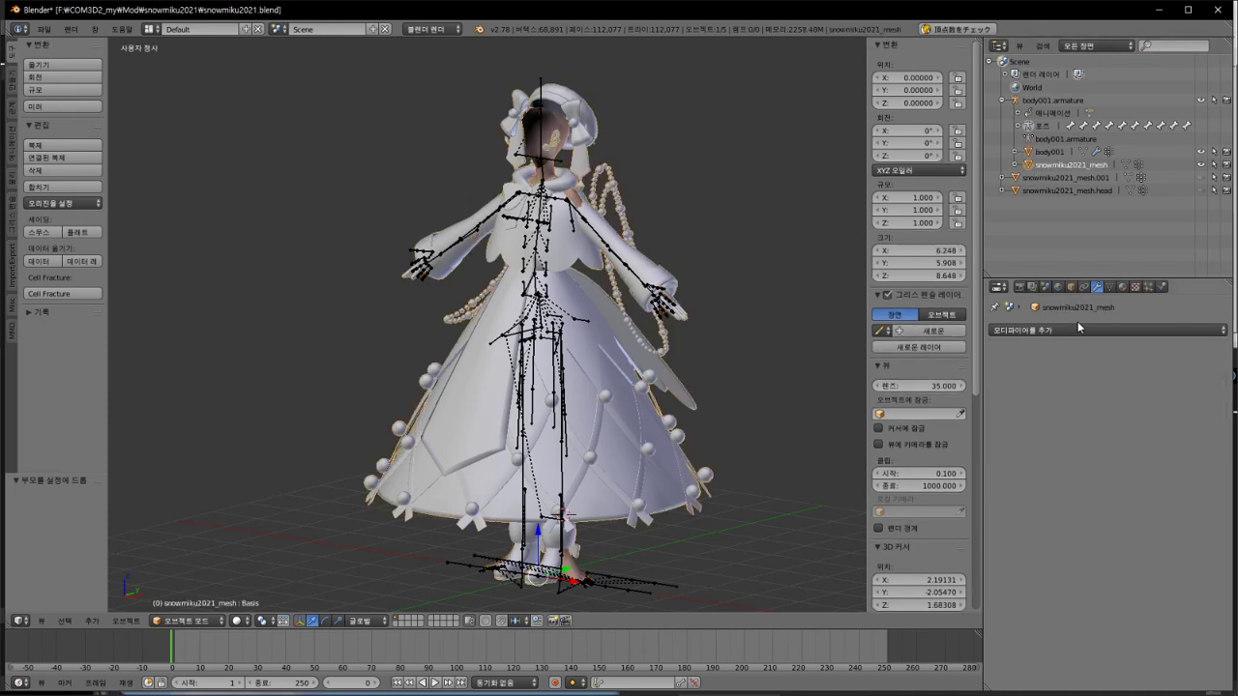
pyautogui.click(1077, 331)
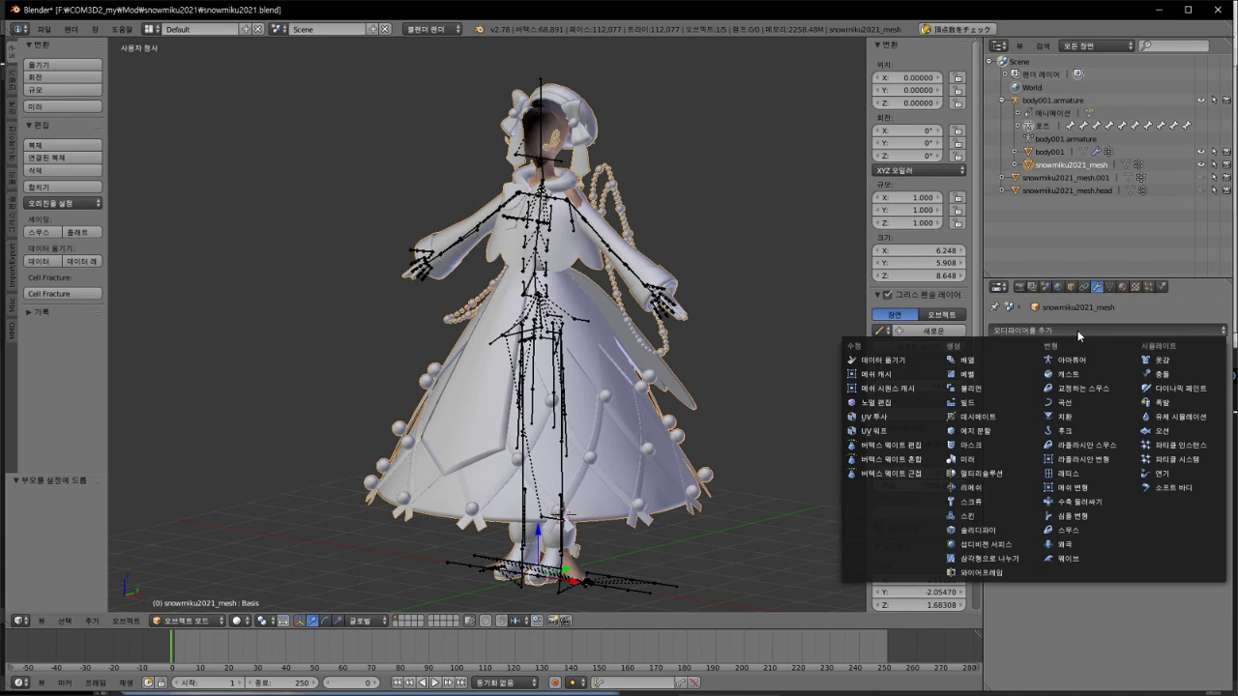
pyautogui.click(1072, 360)
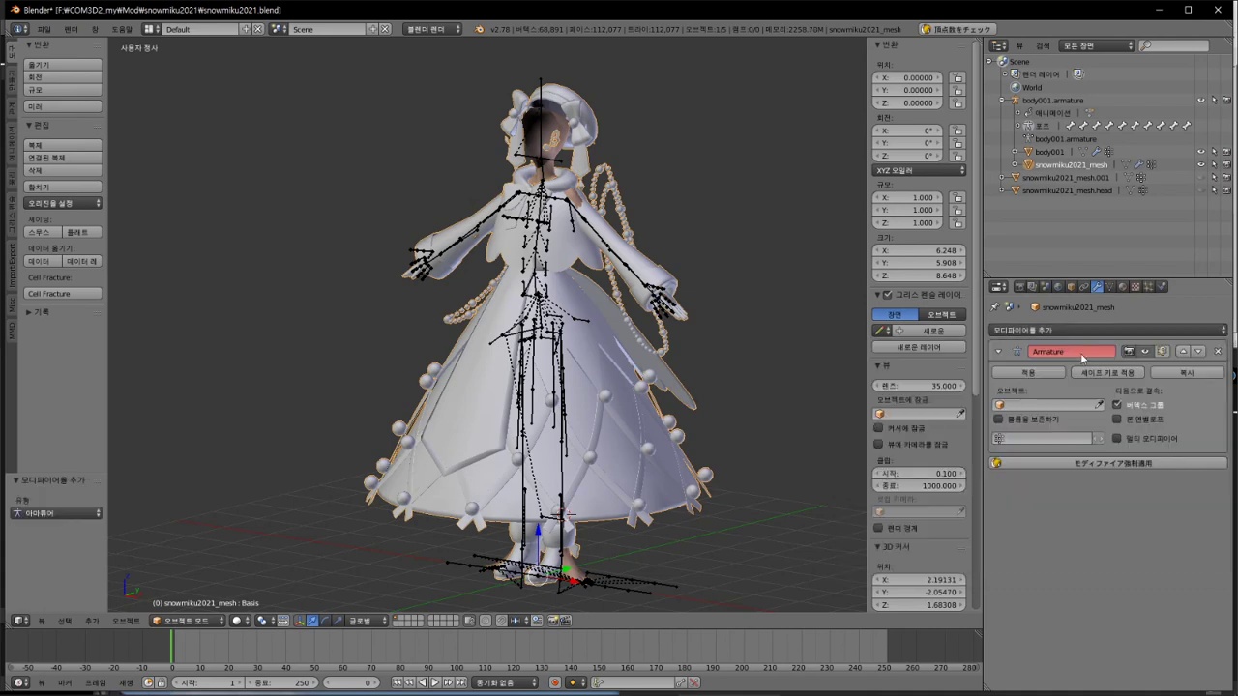
pyautogui.click(1009, 397)
pyautogui.click(1050, 424)
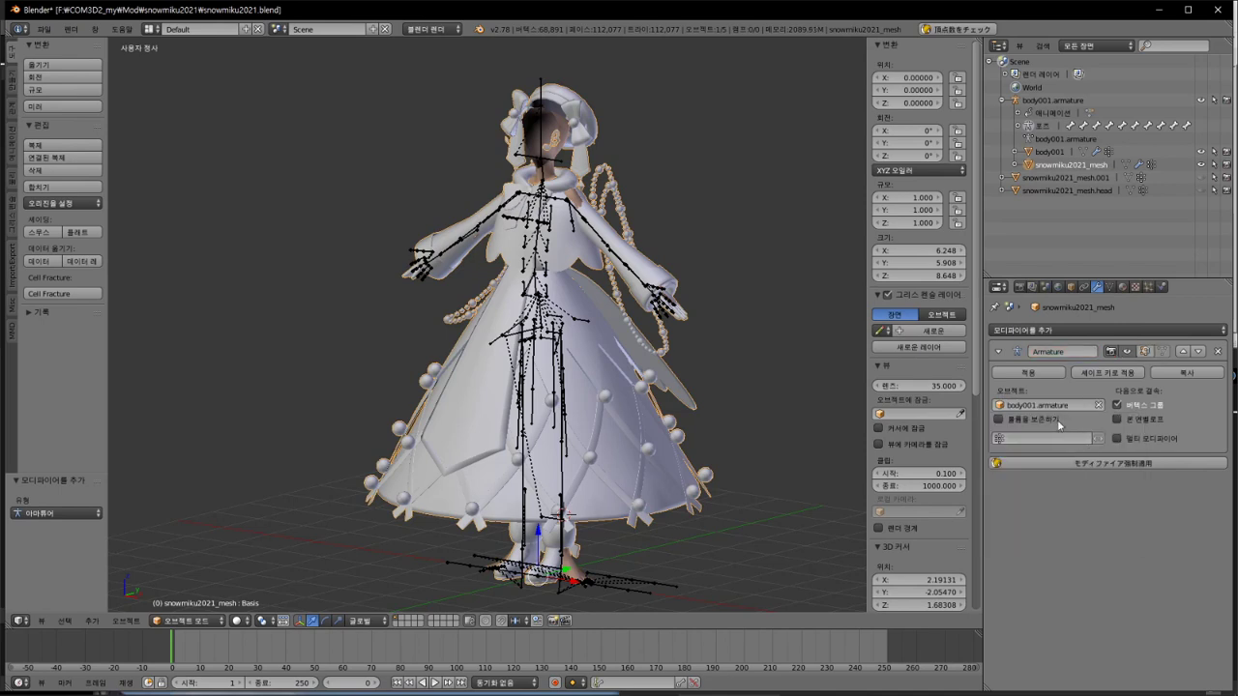
# Step: Enable volume preservation in the dress mesh's Armature modifier to match body001's modifier
pyautogui.click(1030, 153)
pyautogui.click(1032, 166)
pyautogui.click(1000, 420)
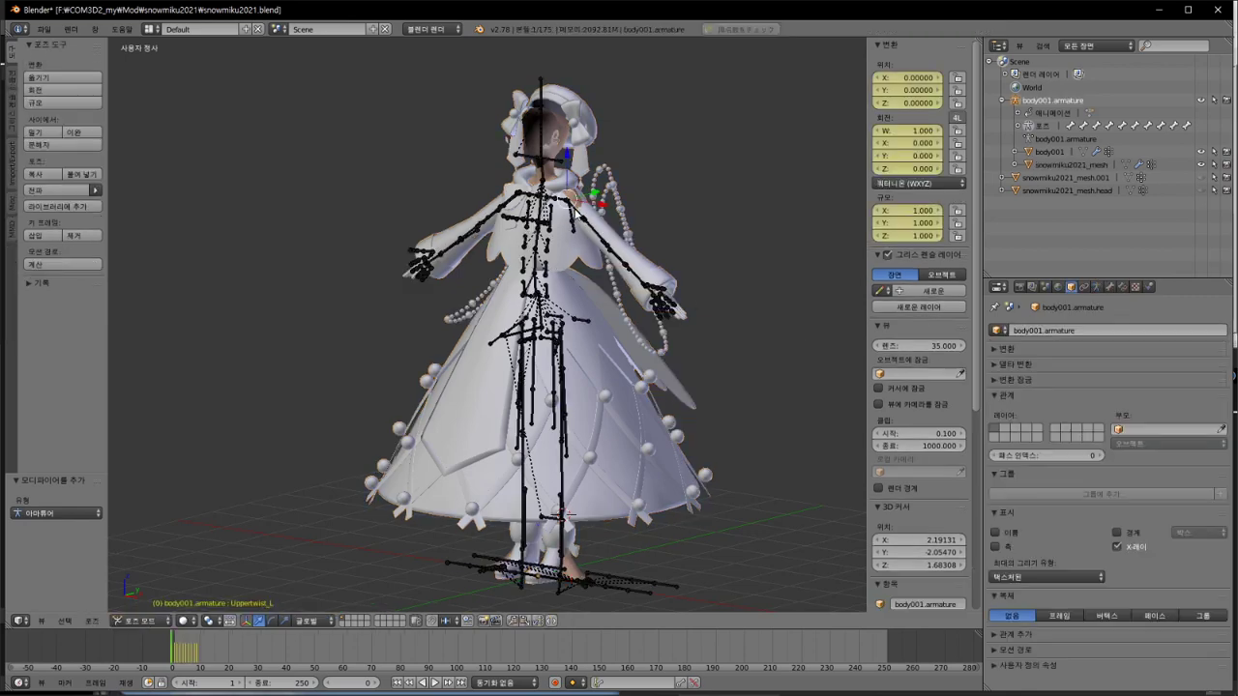
# Step: Test in pose mode how the dress sleeve follows rotations of the Uppertwist_L and Bip01 L UpperArm bones, cancelling each rotation
pyautogui.press('r')
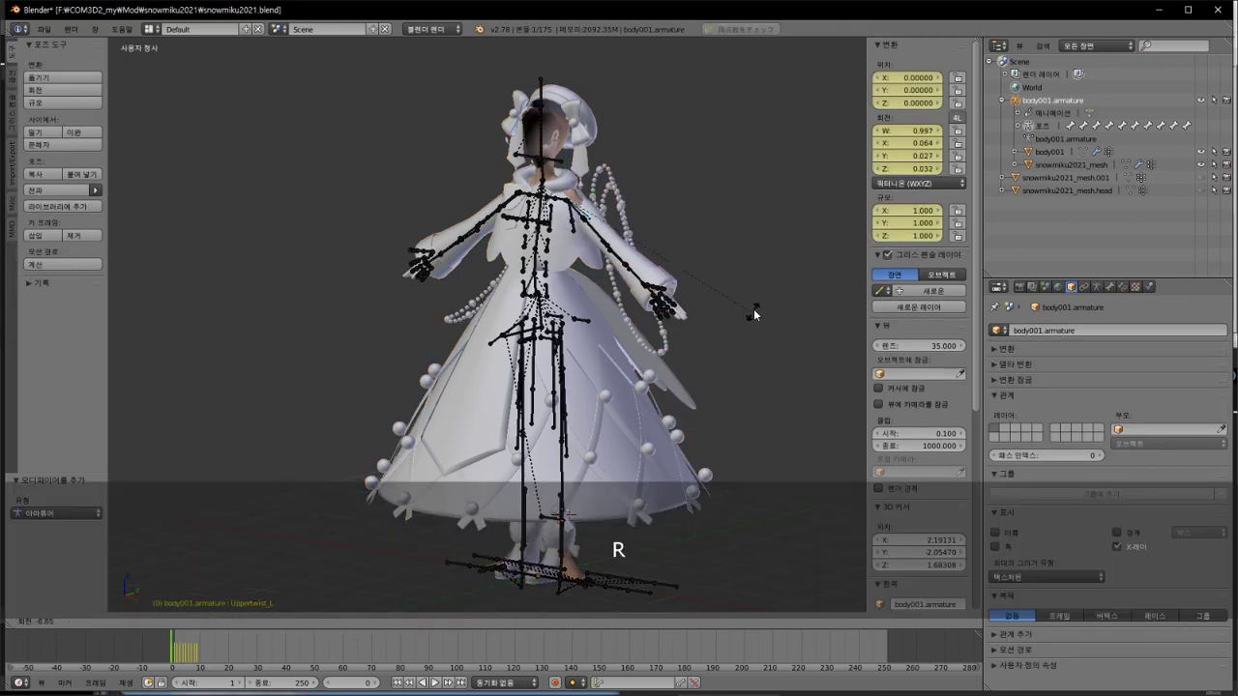
pyautogui.press('Escape')
pyautogui.rightClick(603, 235)
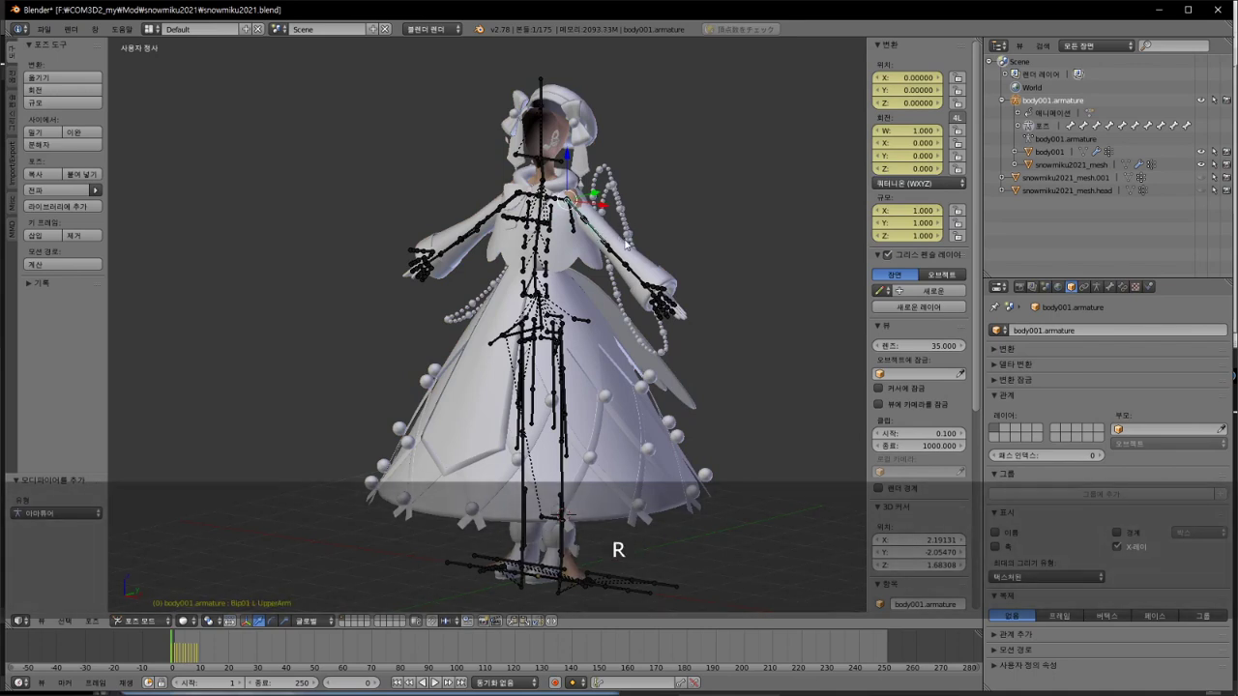
pyautogui.press('r')
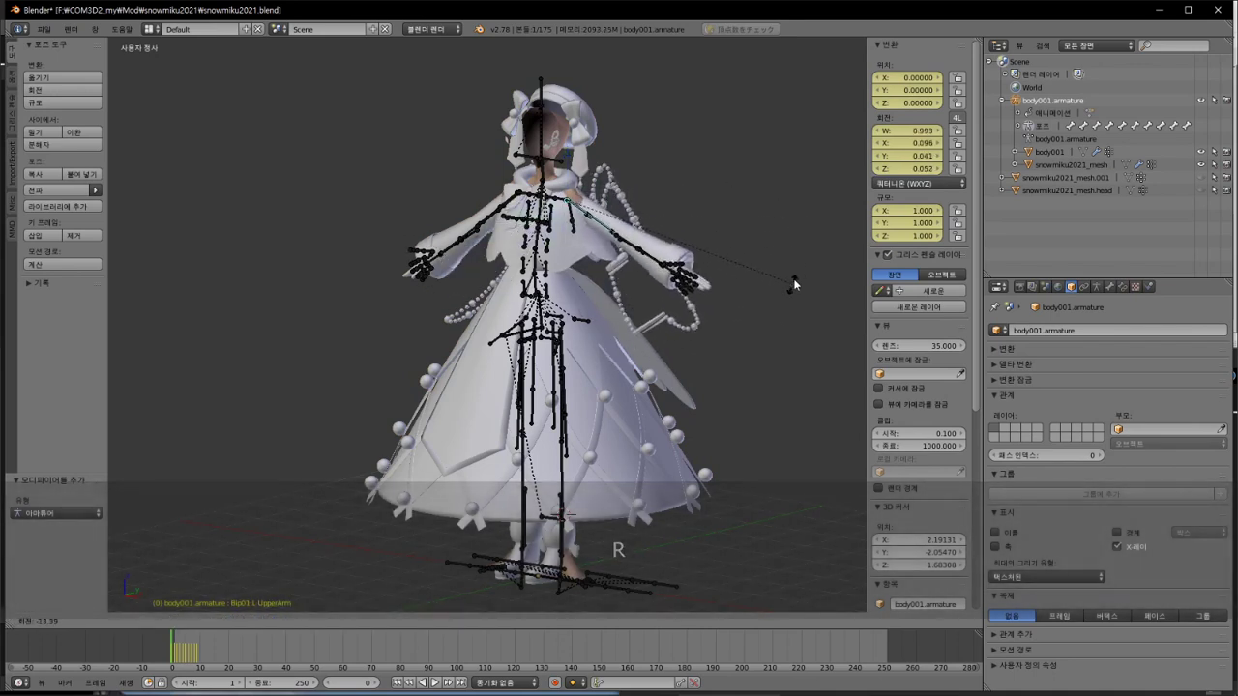
pyautogui.press('Escape')
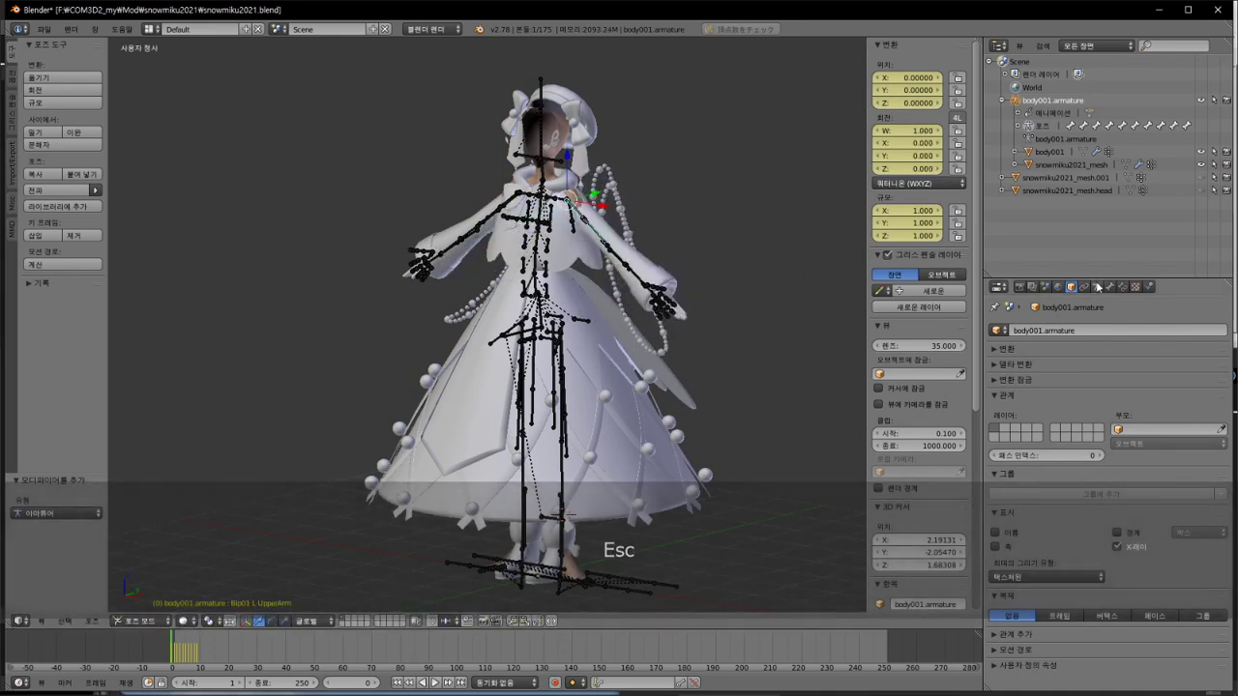
pyautogui.press('ctrl')
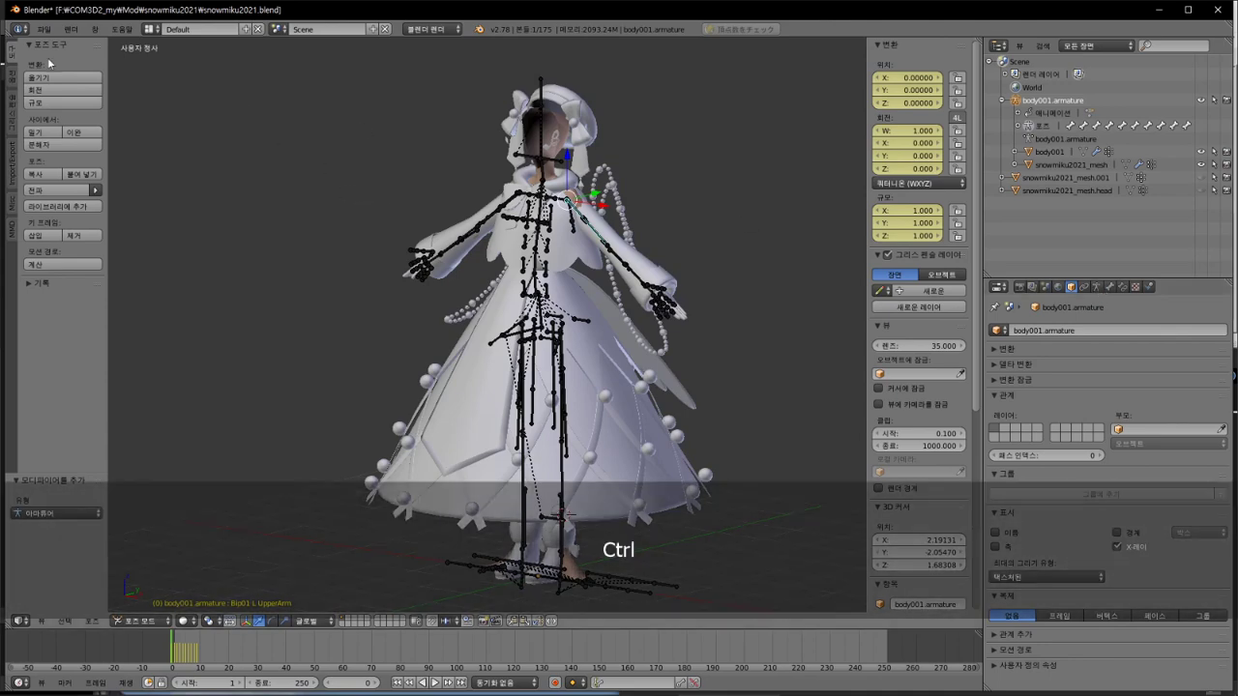
pyautogui.rightClick(621, 248)
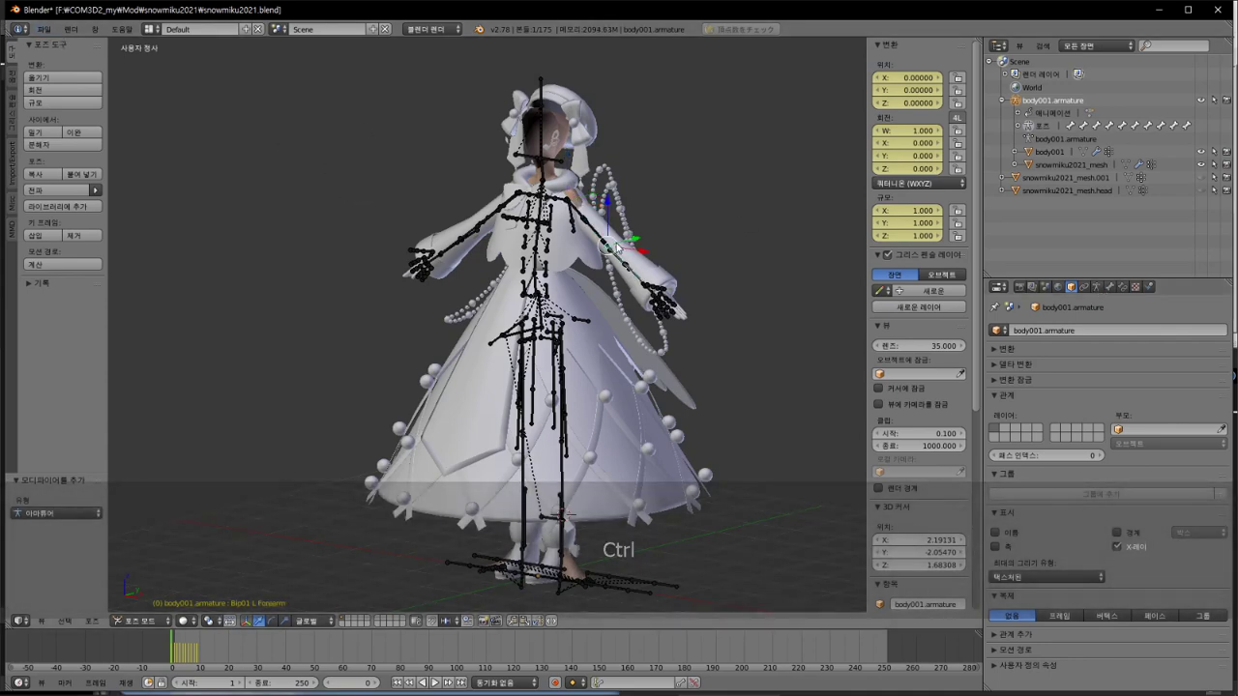
# Step: Leave pose mode, select snowmiku2021_mesh and try to export it as a CM3D2 .model file again
pyautogui.press('Tab')
pyautogui.hotkey('ctrl', 'Tab')
pyautogui.rightClick(566, 138)
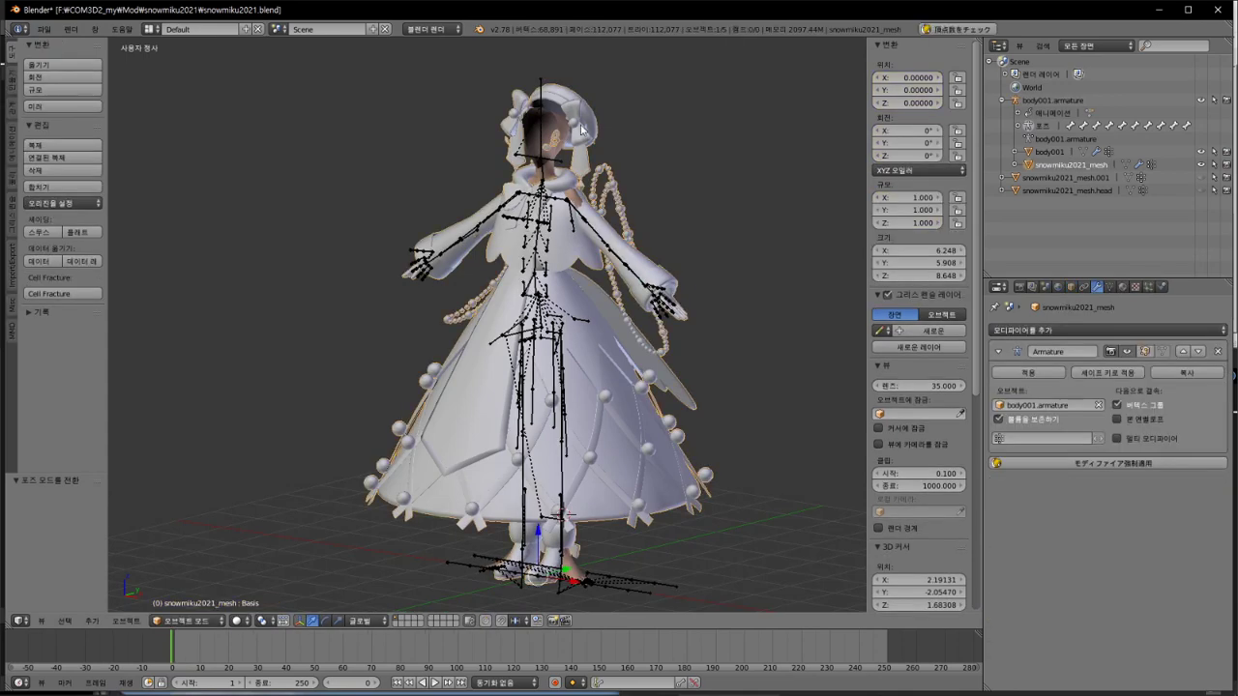
pyautogui.click(45, 29)
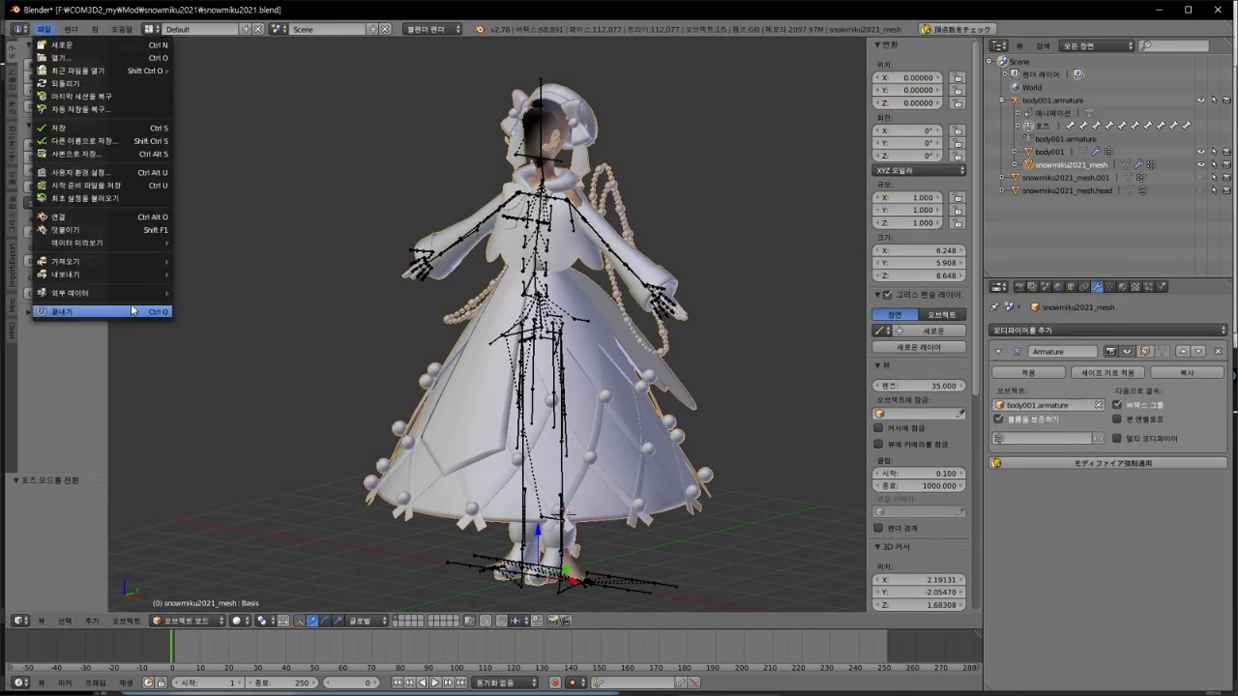
pyautogui.moveTo(119, 273)
pyautogui.click(285, 391)
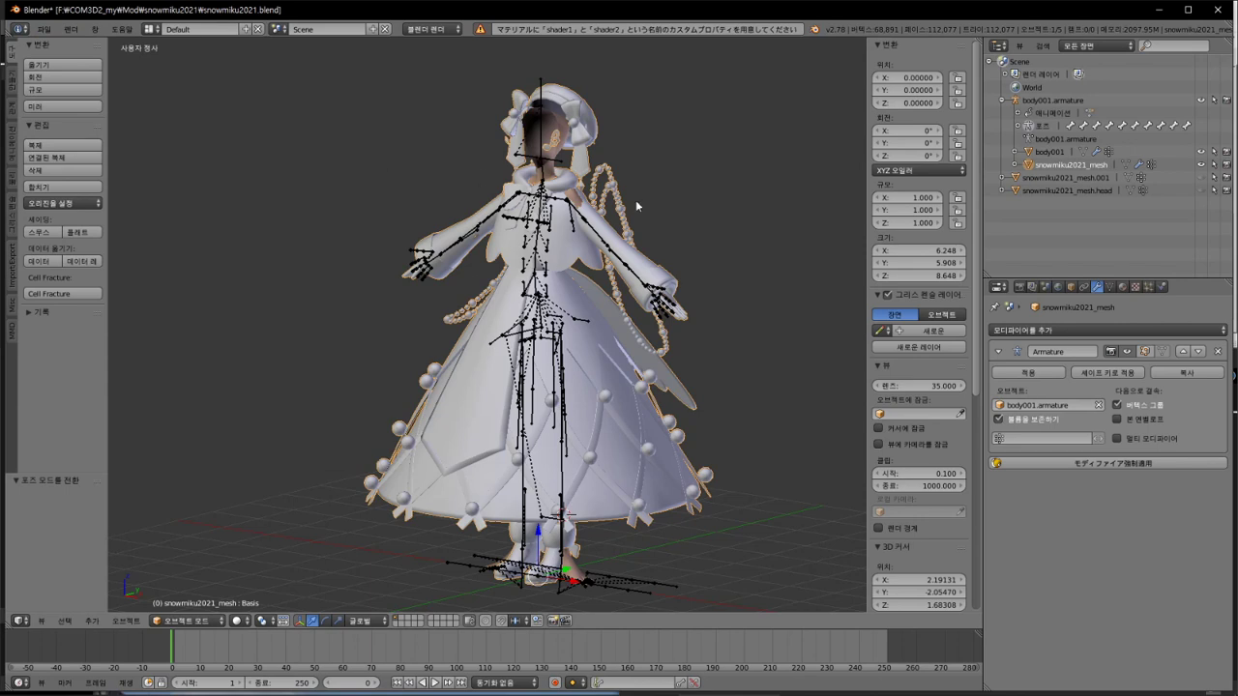
# Step: Examine the dress mesh's data and compare body001's skin material shader settings with the dress's 服1 material
pyautogui.click(1109, 287)
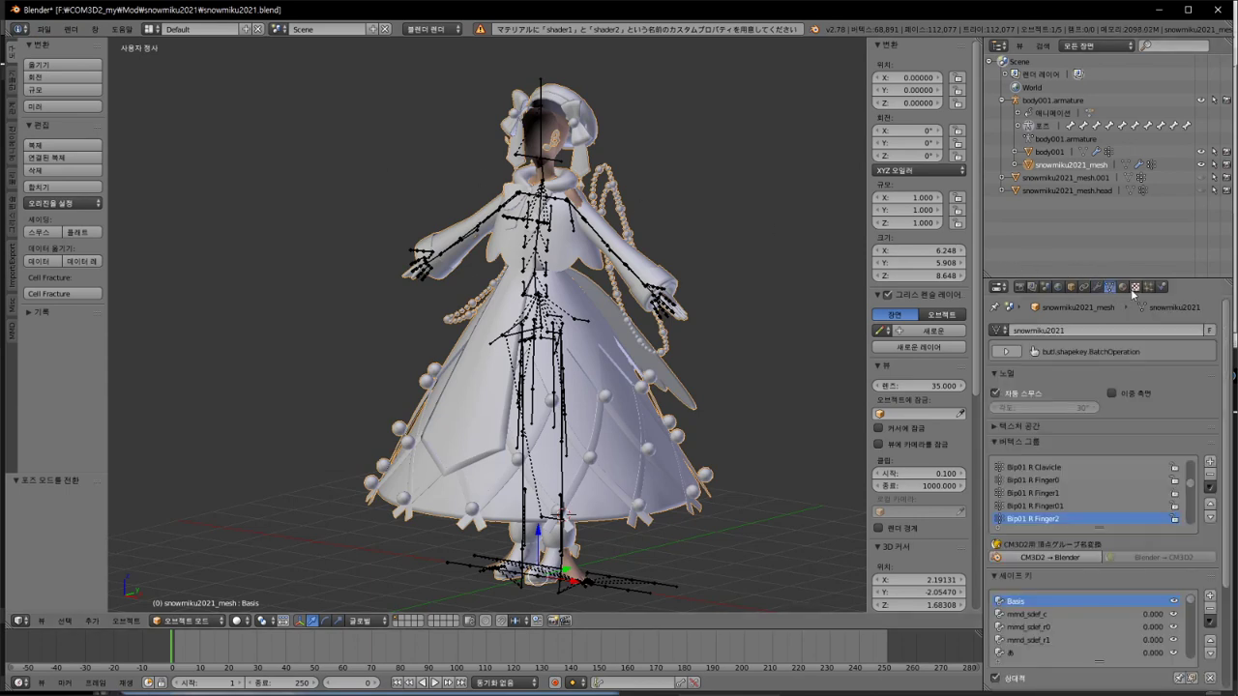
pyautogui.click(1135, 288)
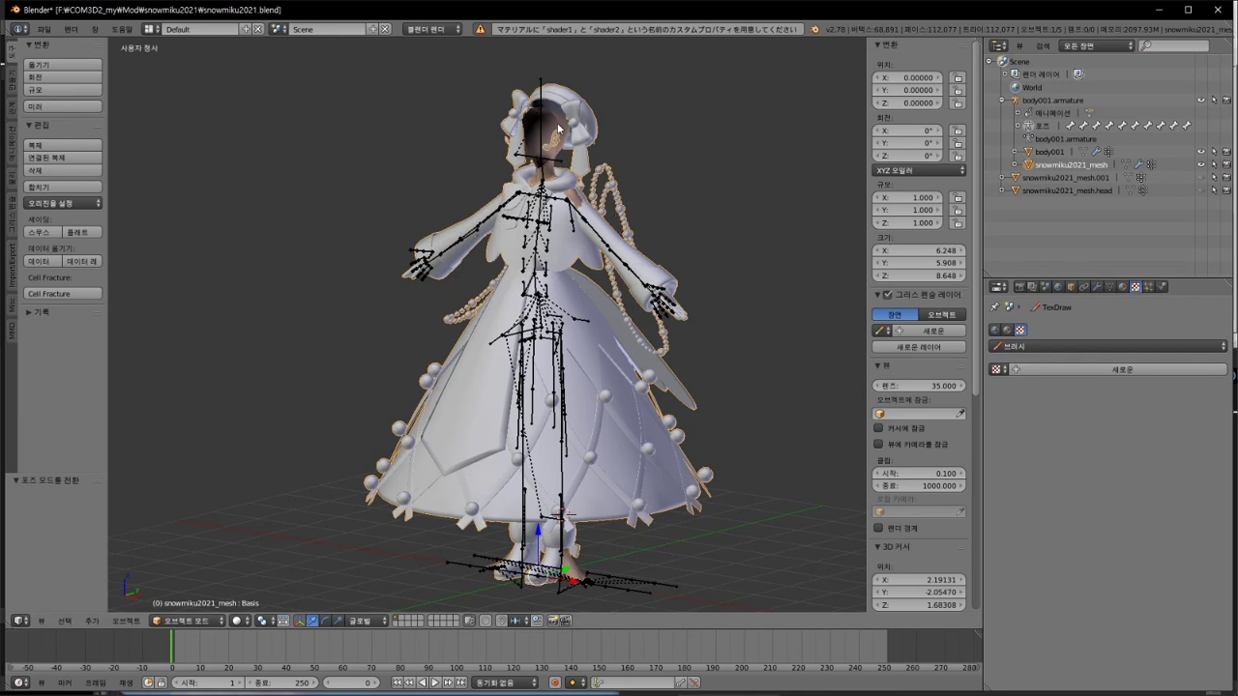
pyautogui.rightClick(559, 136)
pyautogui.click(1121, 287)
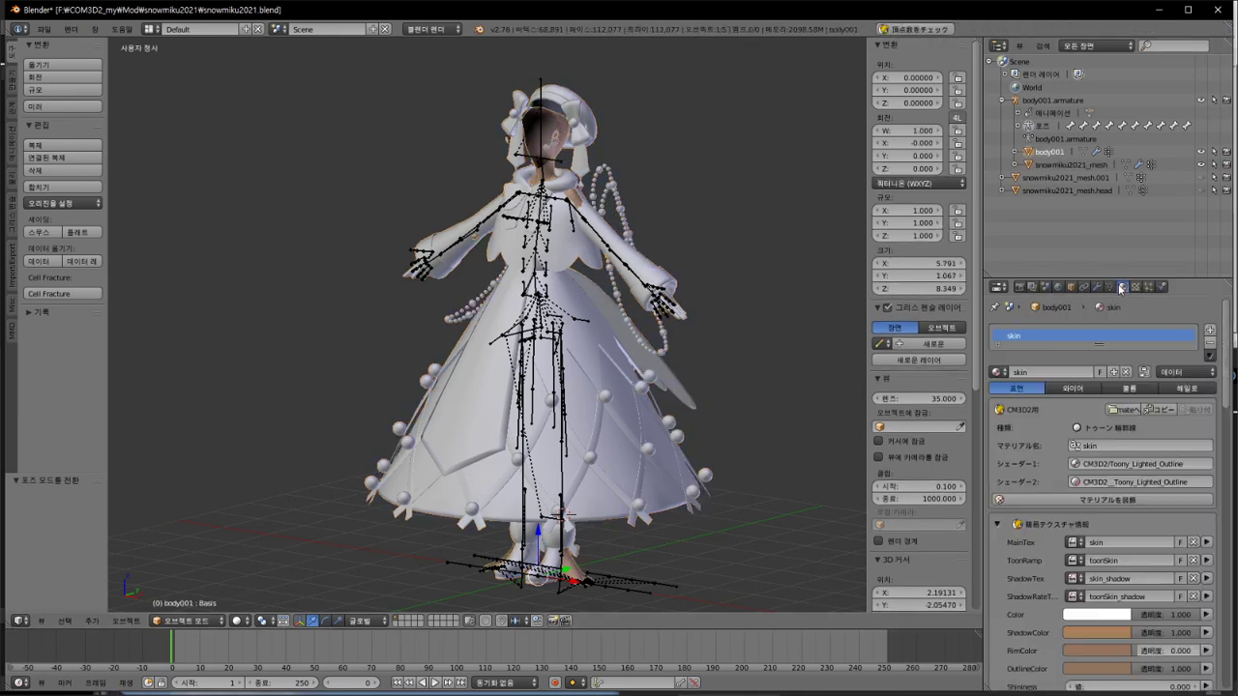
pyautogui.rightClick(602, 226)
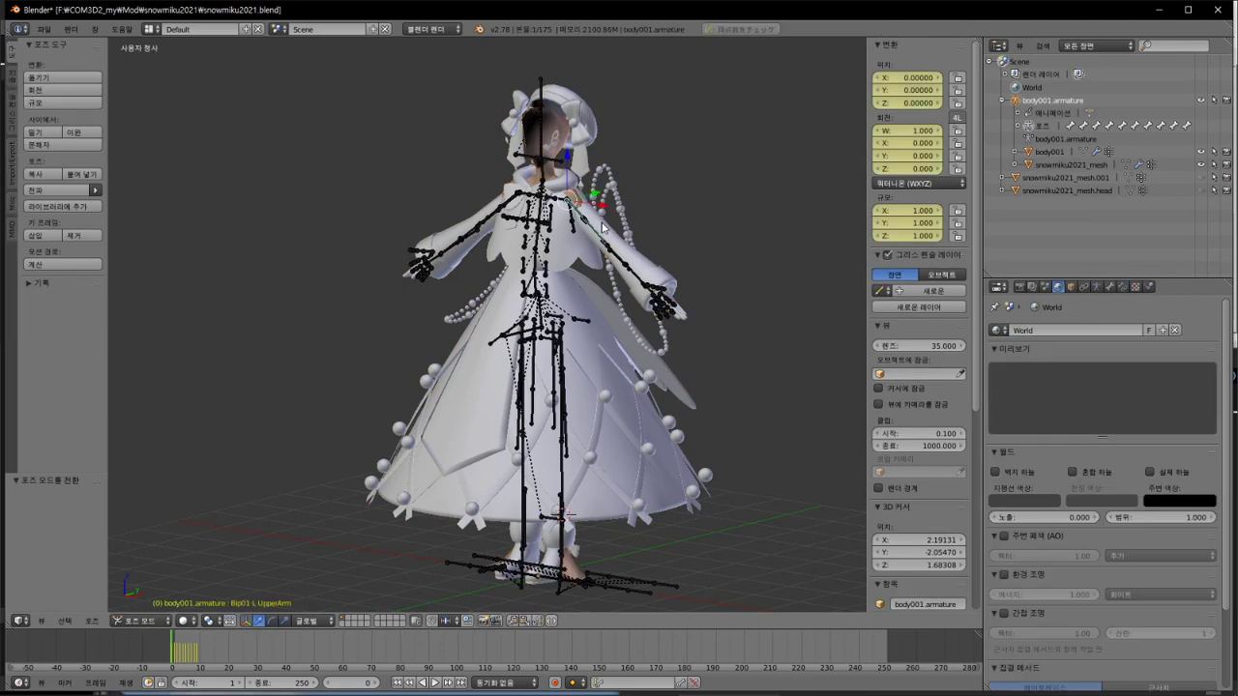
pyautogui.rightClick(628, 246)
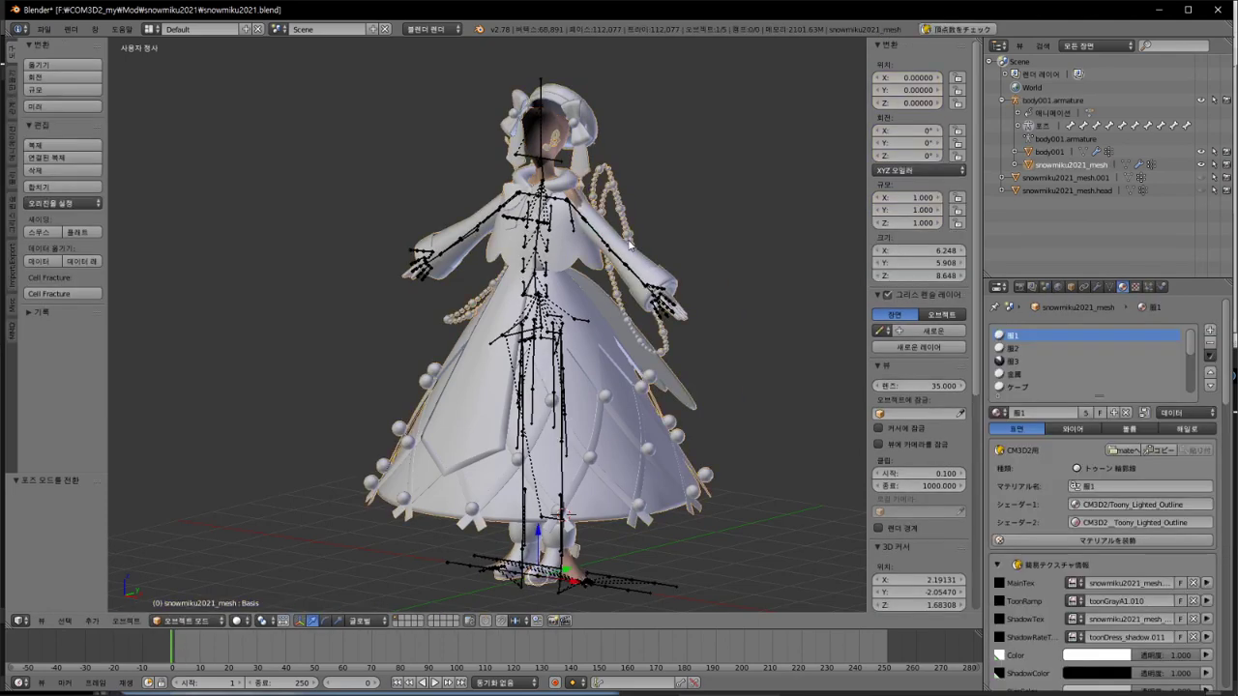
# Step: Make body001.armature unselectable in the viewport, and compare the materials of snowmiku2021_mesh and body001 again
pyautogui.rightClick(551, 123)
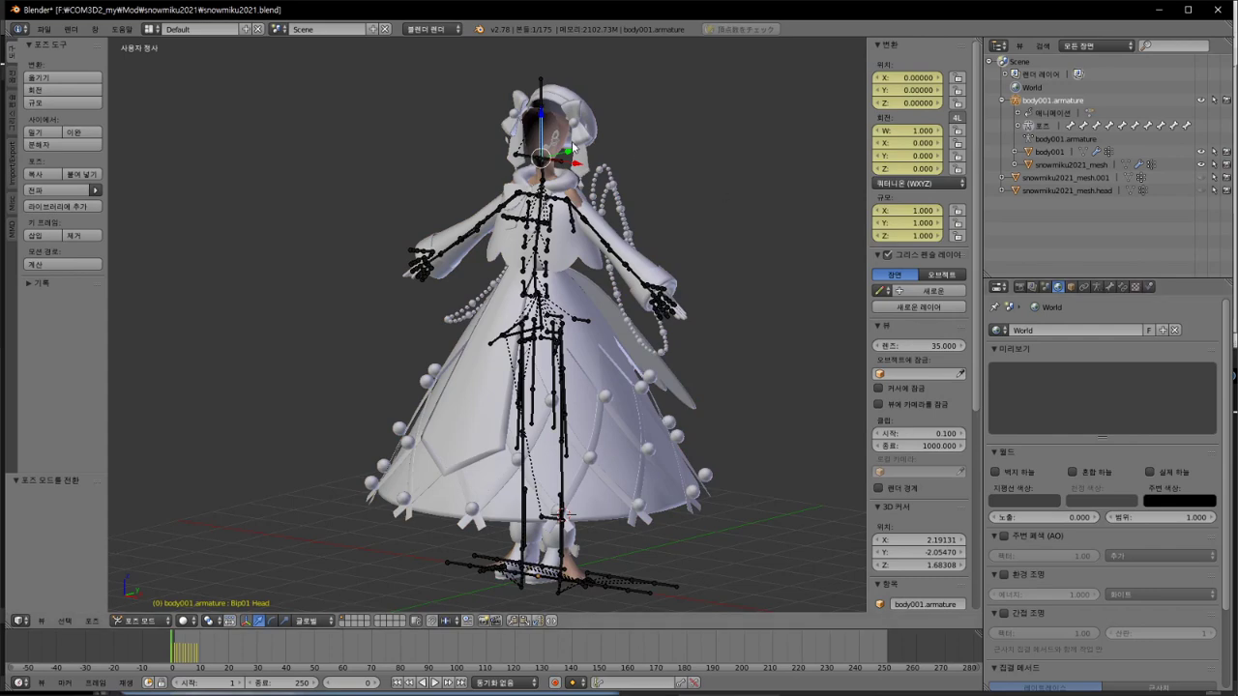
pyautogui.rightClick(560, 127)
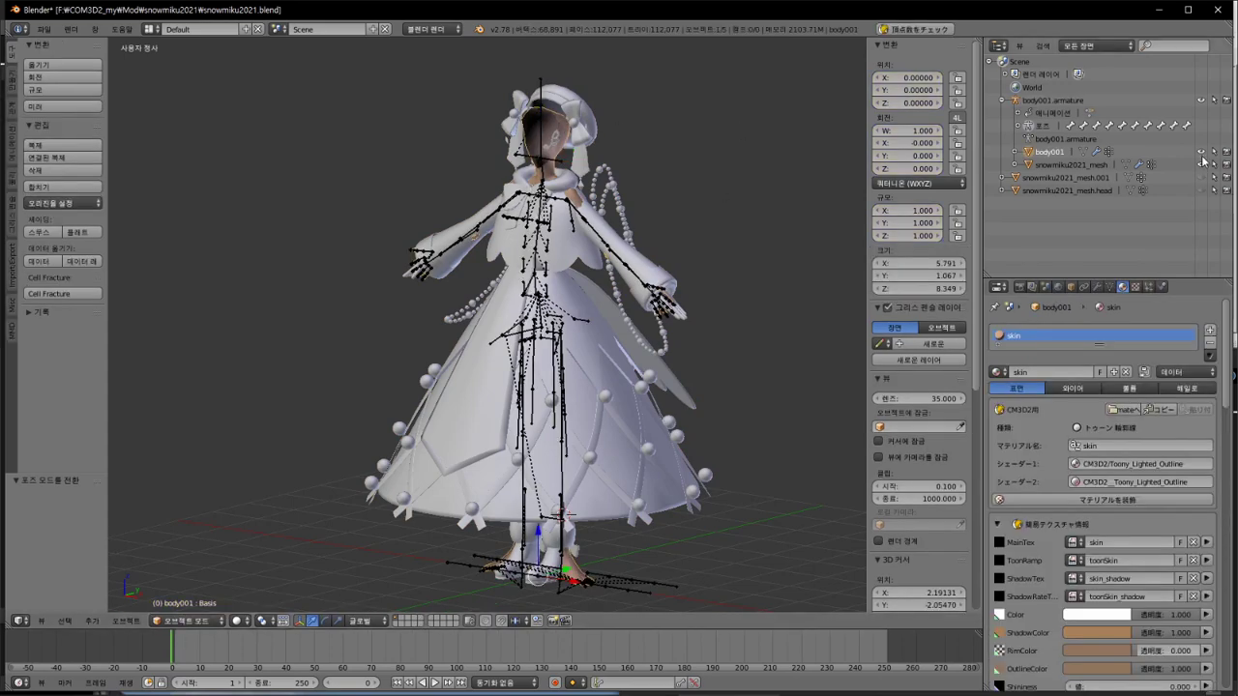
pyautogui.click(1215, 101)
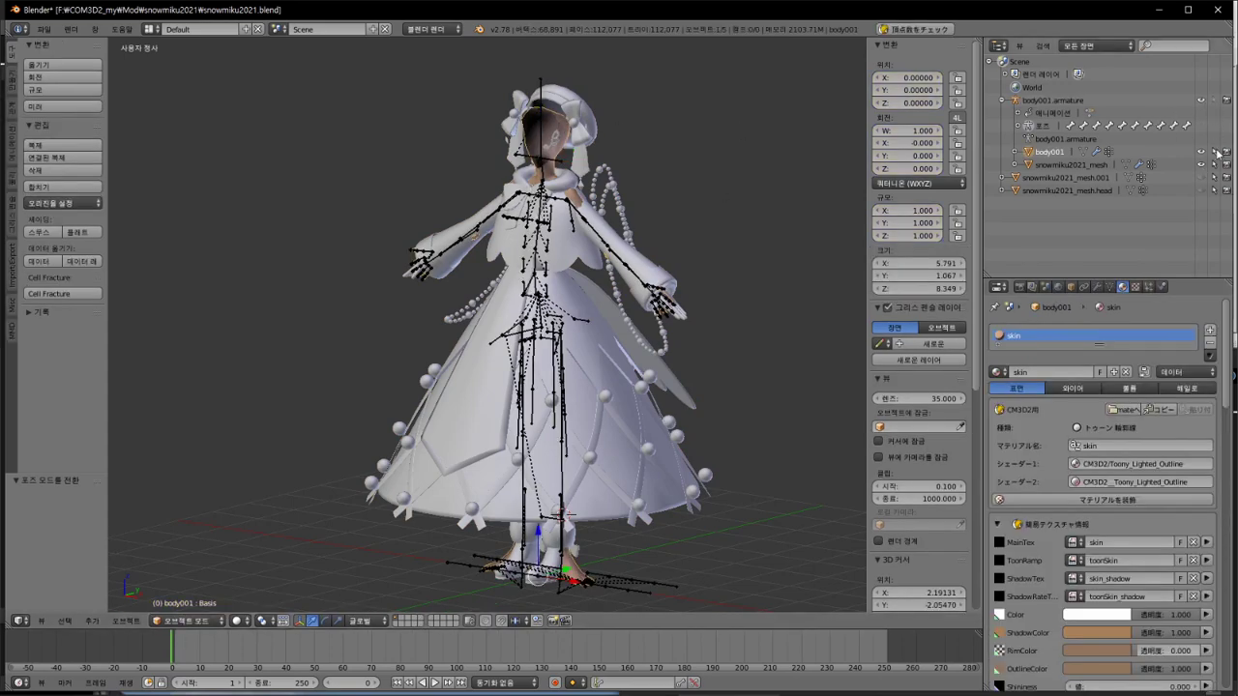
pyautogui.rightClick(582, 129)
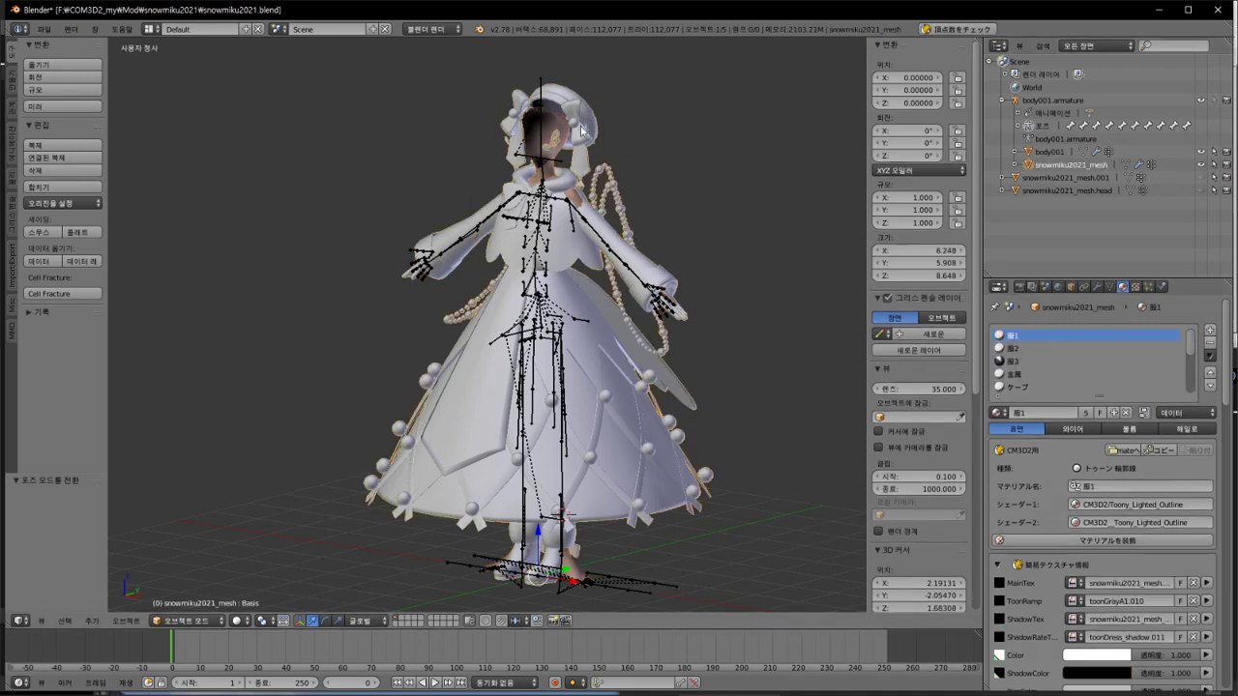
pyautogui.rightClick(558, 124)
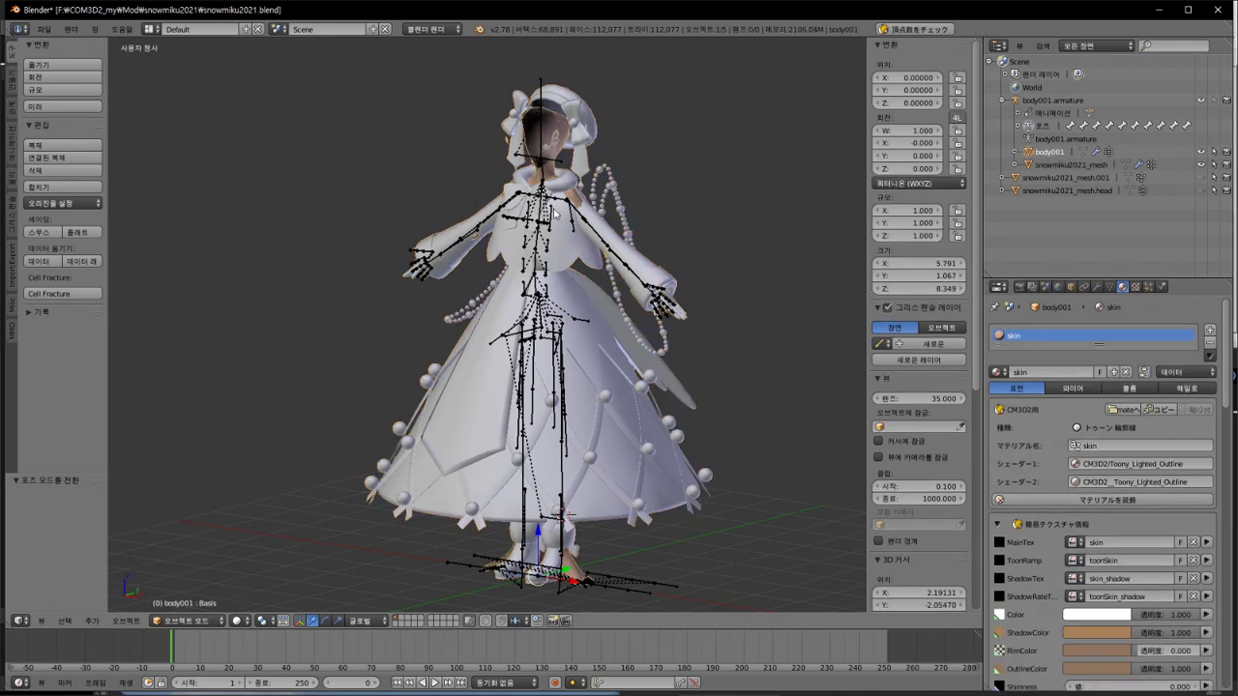
# Step: Select snowmiku2021_mesh and review the CM3D2 settings of its 服1 material
pyautogui.rightClick(577, 251)
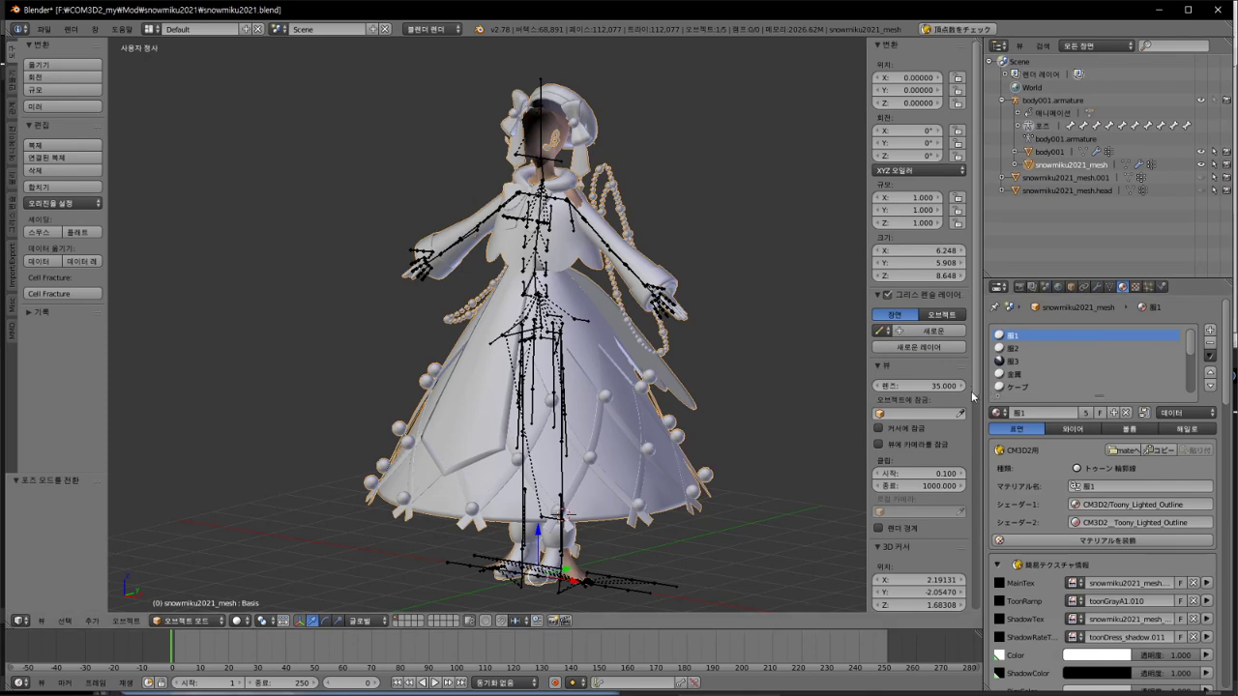
pyautogui.scroll(-8, 1031, 481)
pyautogui.scroll(-15, 1064, 558)
pyautogui.scroll(12, 1074, 561)
pyautogui.scroll(6, 1078, 582)
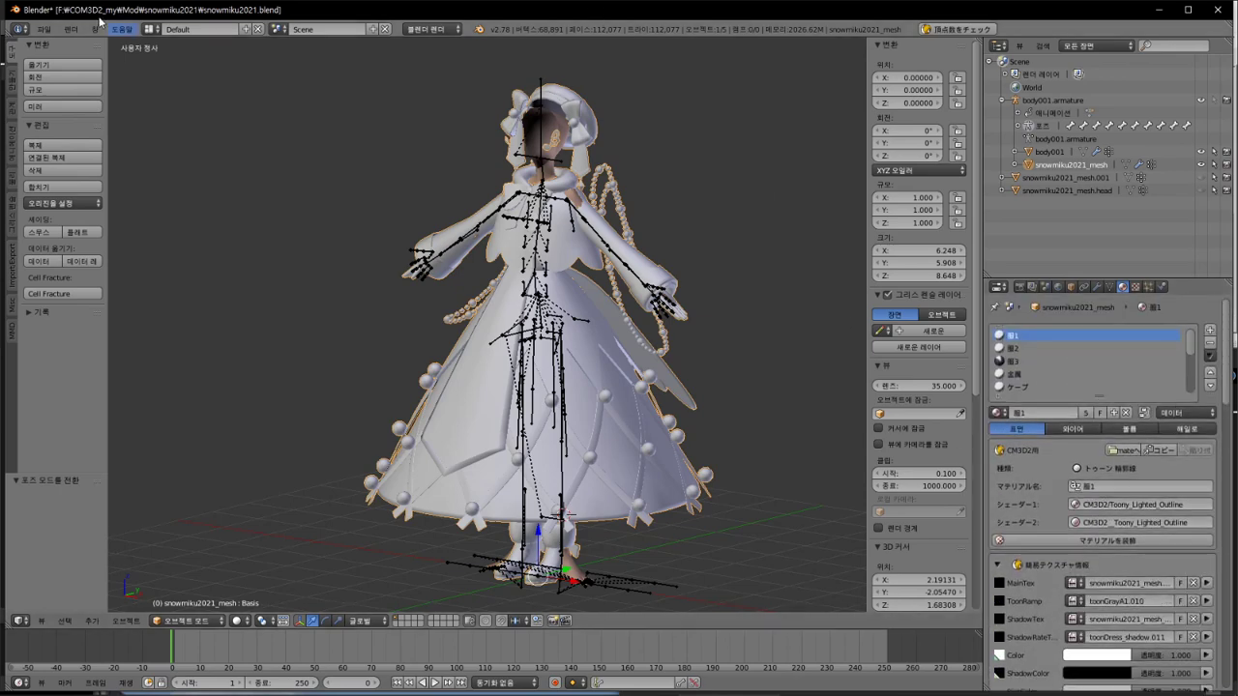
# Step: Try to export snowmiku2021_mesh as a CM3D2 .model file
pyautogui.click(44, 28)
pyautogui.moveTo(97, 275)
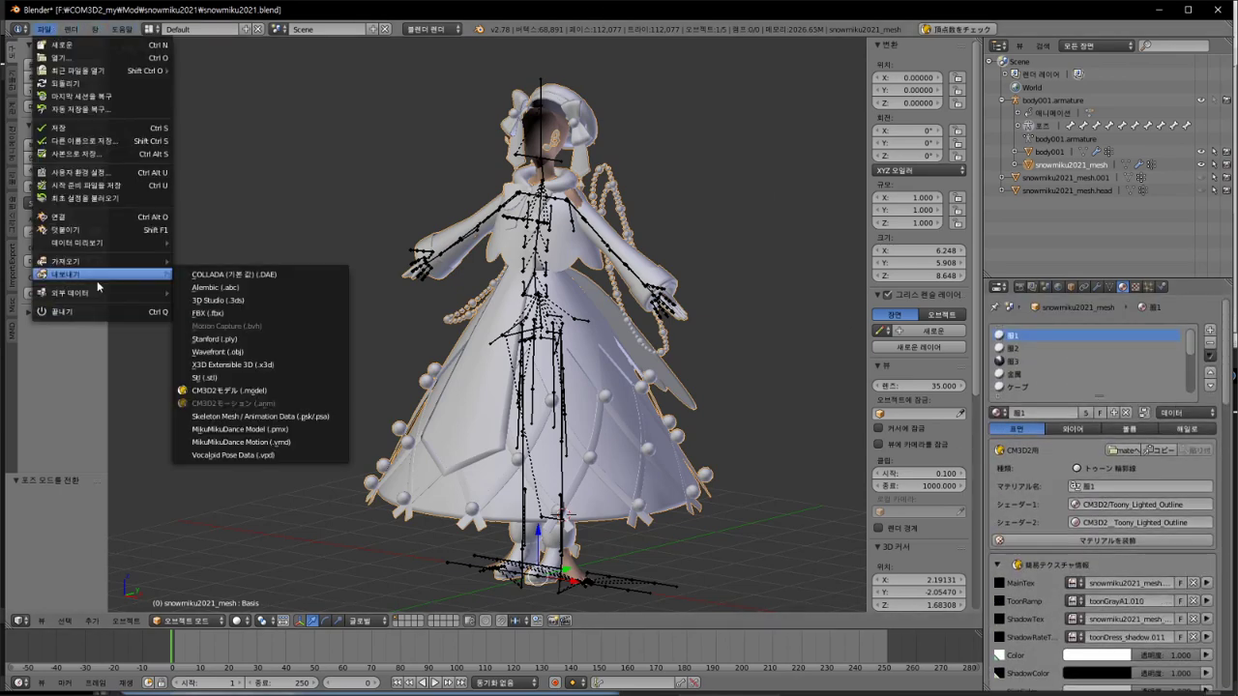
pyautogui.click(278, 388)
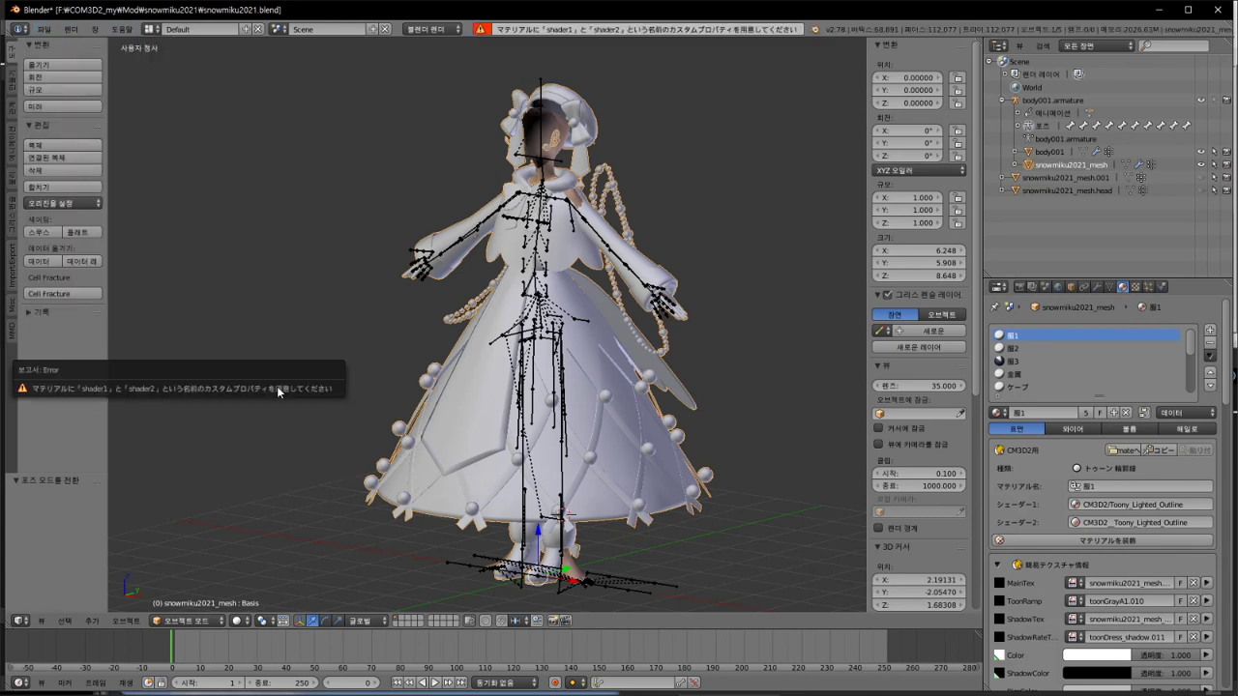
pyautogui.rightClick(664, 37)
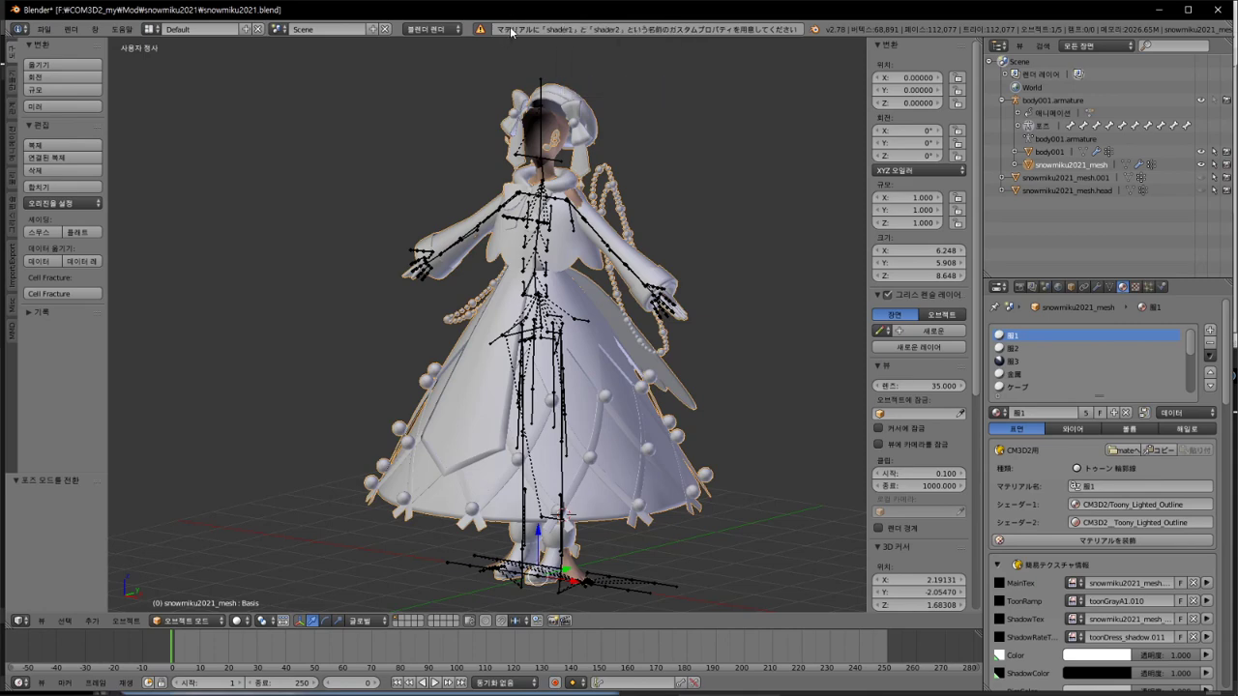
# Step: Switch to Notepad++, add two line breaks after the last note, try pasting the copied error report, and return to Blender
pyautogui.hotkey('ctrl', 'c')
pyautogui.click(325, 666)
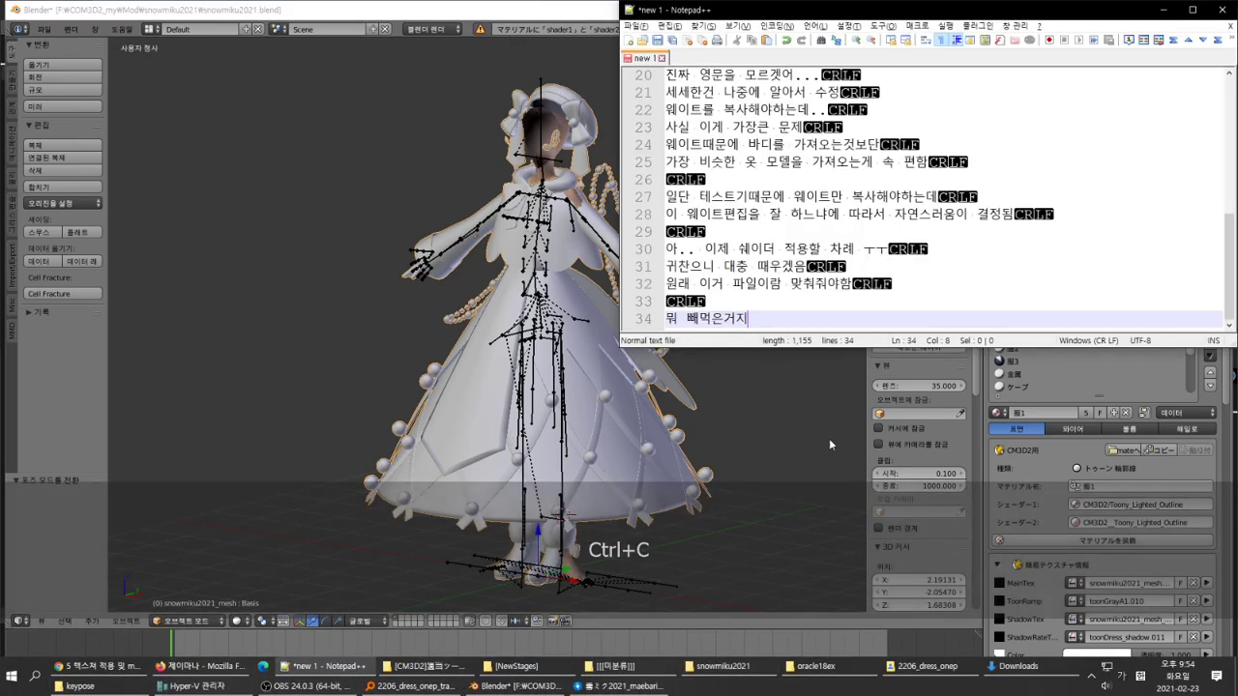
pyautogui.press('Return')
pyautogui.press('Return')
pyautogui.hotkey('ctrl', 'v')
pyautogui.hotkey('ctrl', 'z')
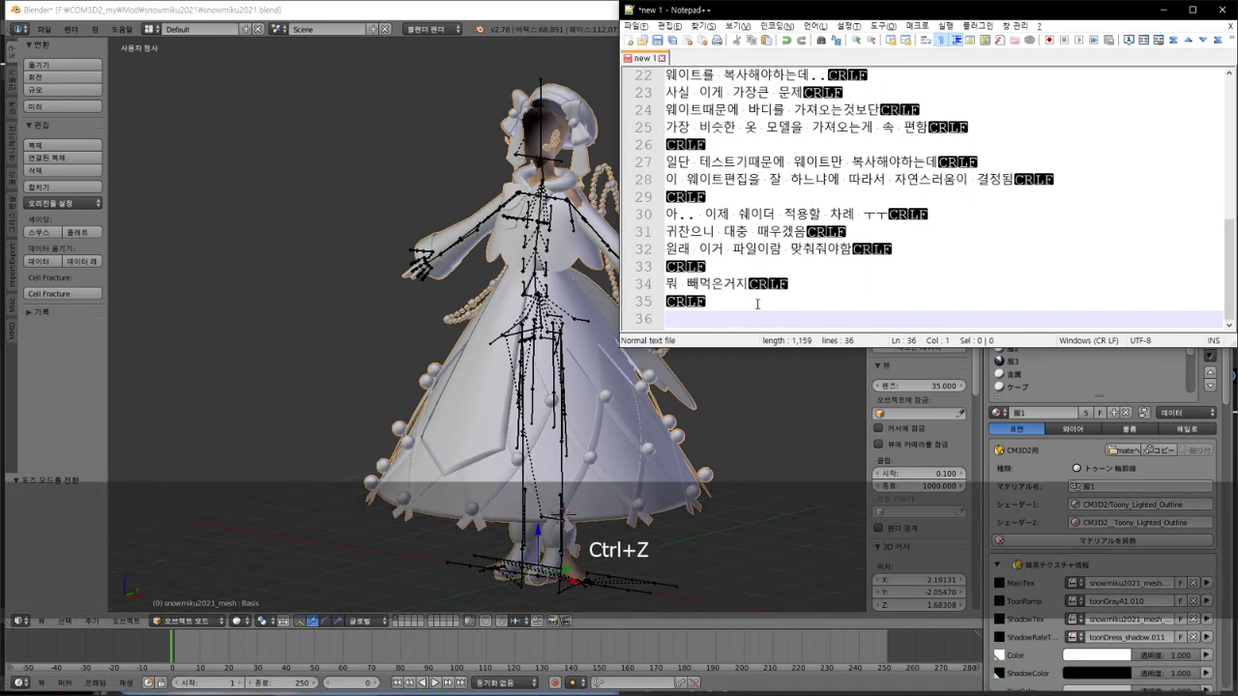
pyautogui.click(478, 30)
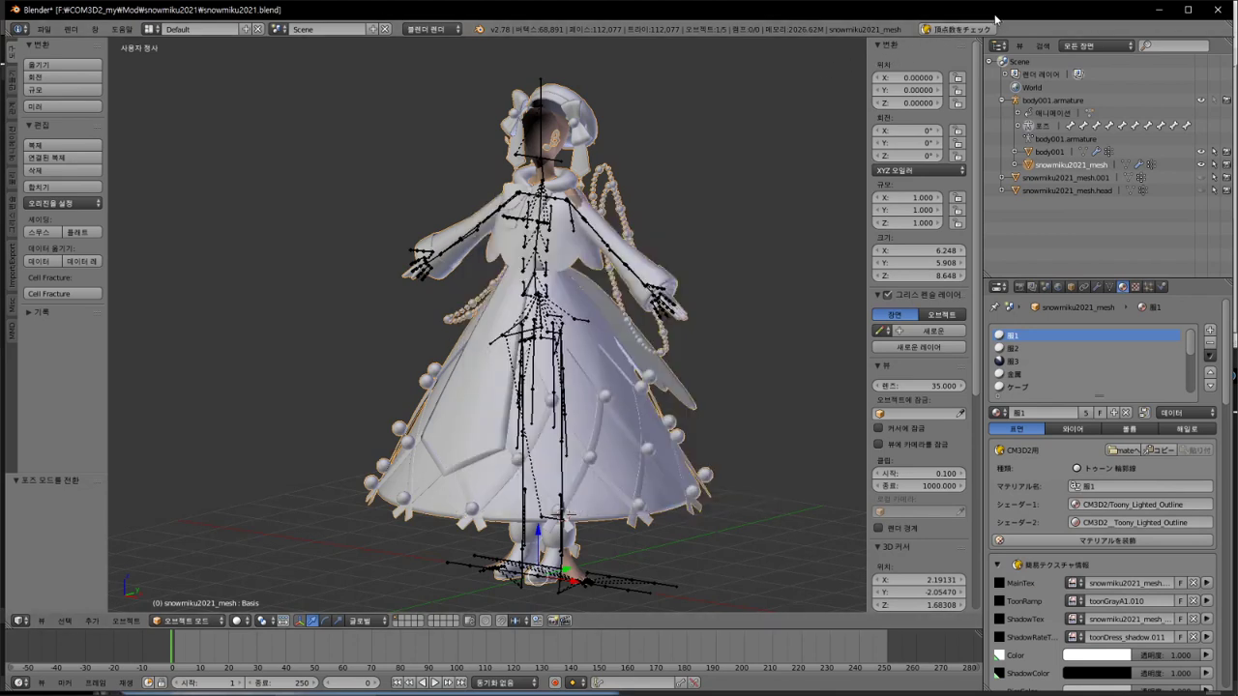
# Step: Check the vertex count of snowmiku2021_mesh and compare body001's skin material with the dress's 服1 material
pyautogui.click(956, 29)
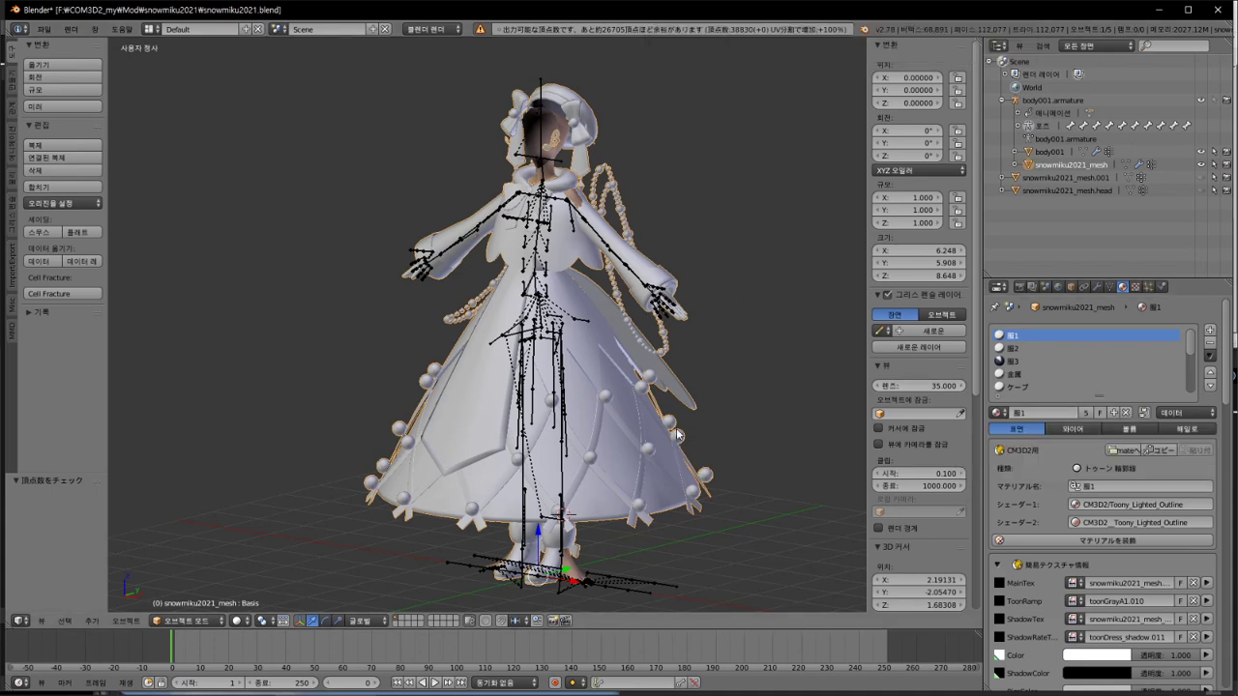
pyautogui.rightClick(555, 120)
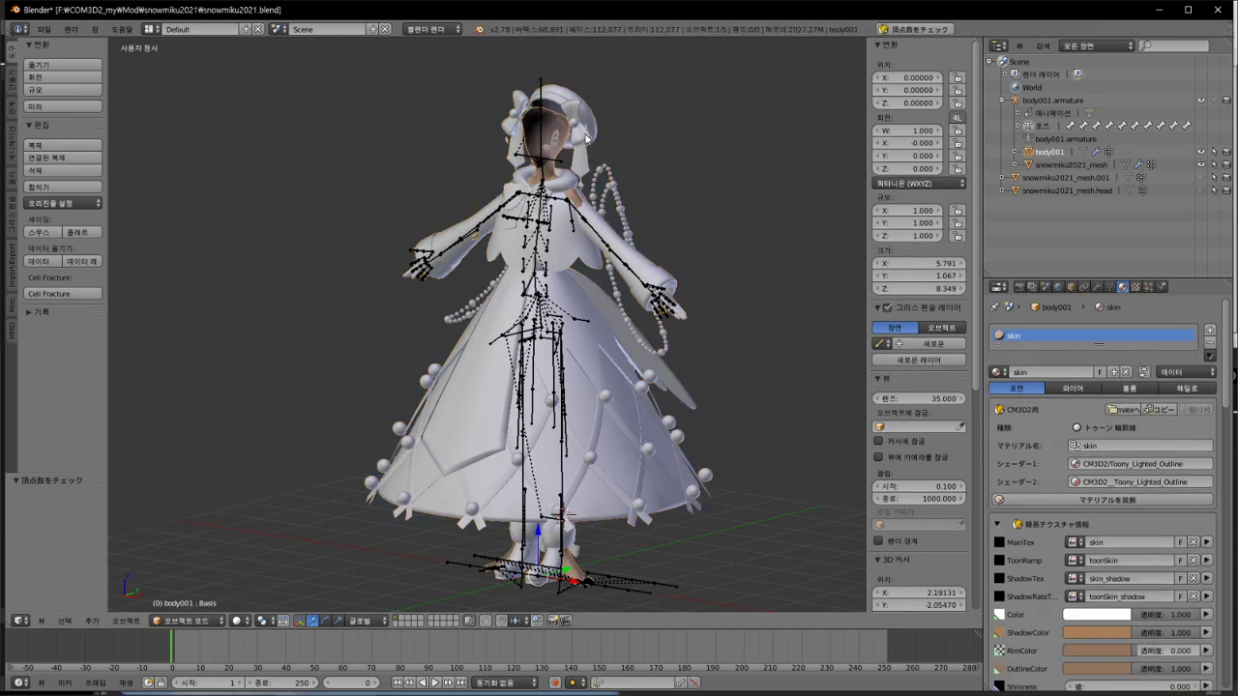
pyautogui.rightClick(586, 139)
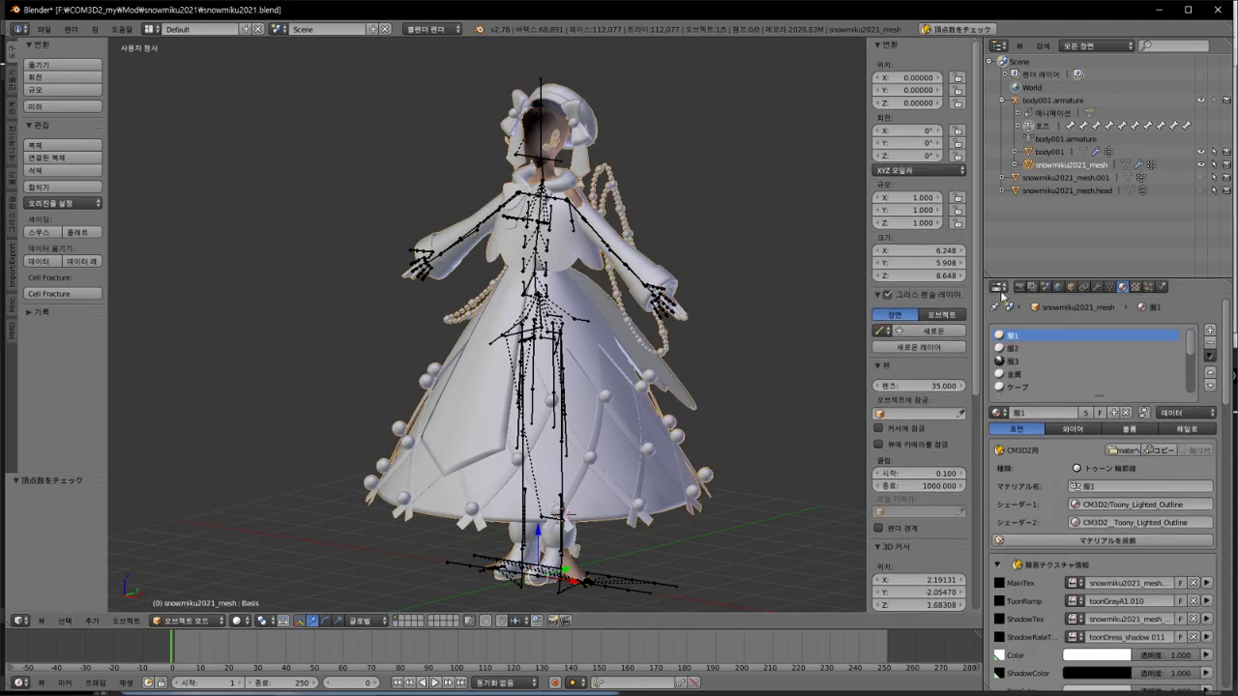
# Step: Select the geometry assigned to 服3 in edit mode to check its use, and remove the 服3 material slot from snowmiku2021_mesh
pyautogui.click(1071, 348)
pyautogui.press('Down')
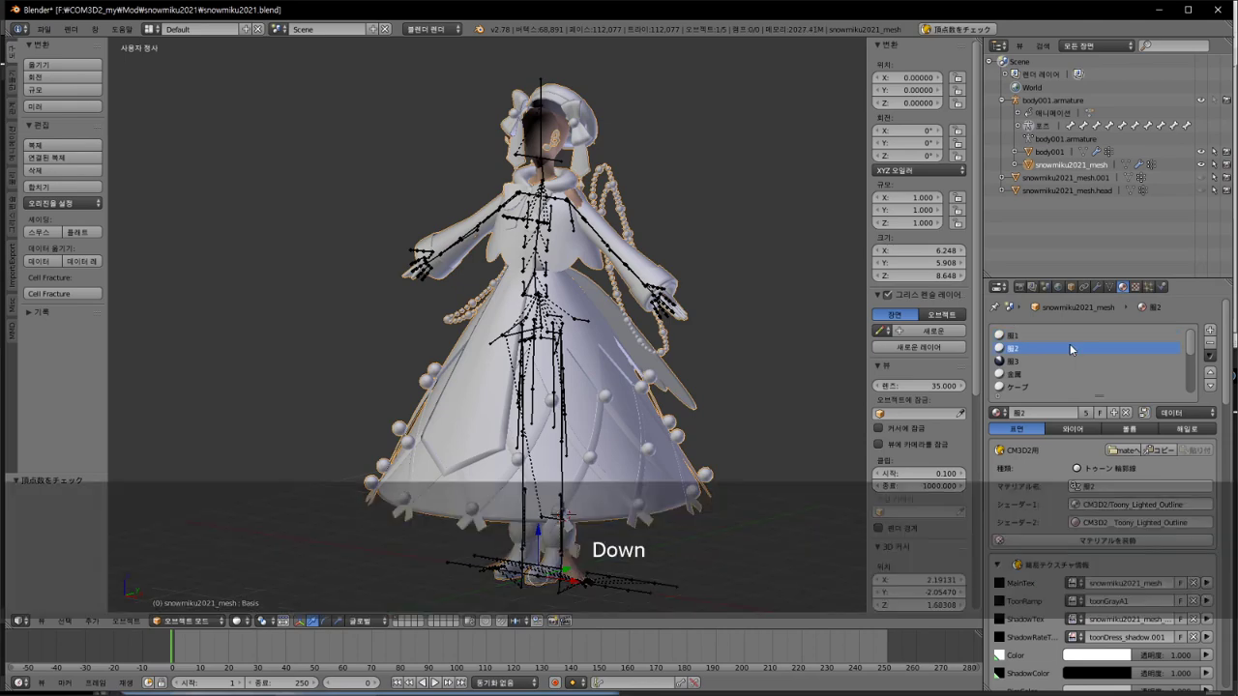
pyautogui.press('Up')
pyautogui.press('Down')
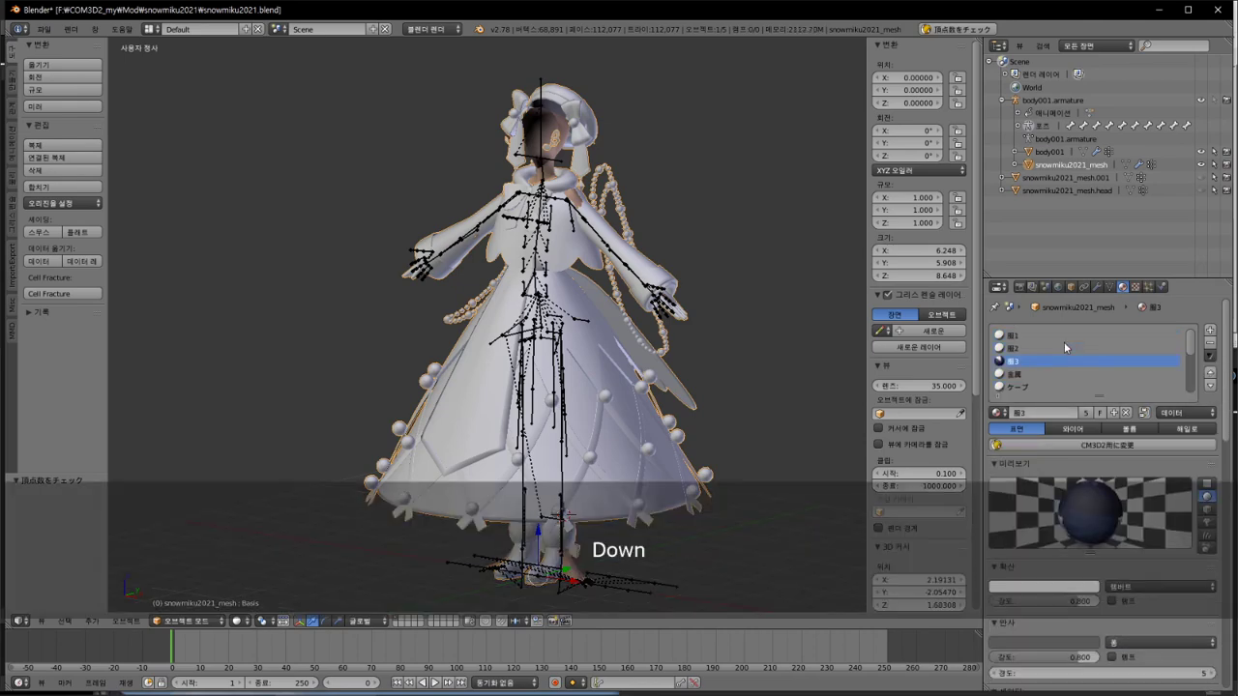
pyautogui.press('Tab')
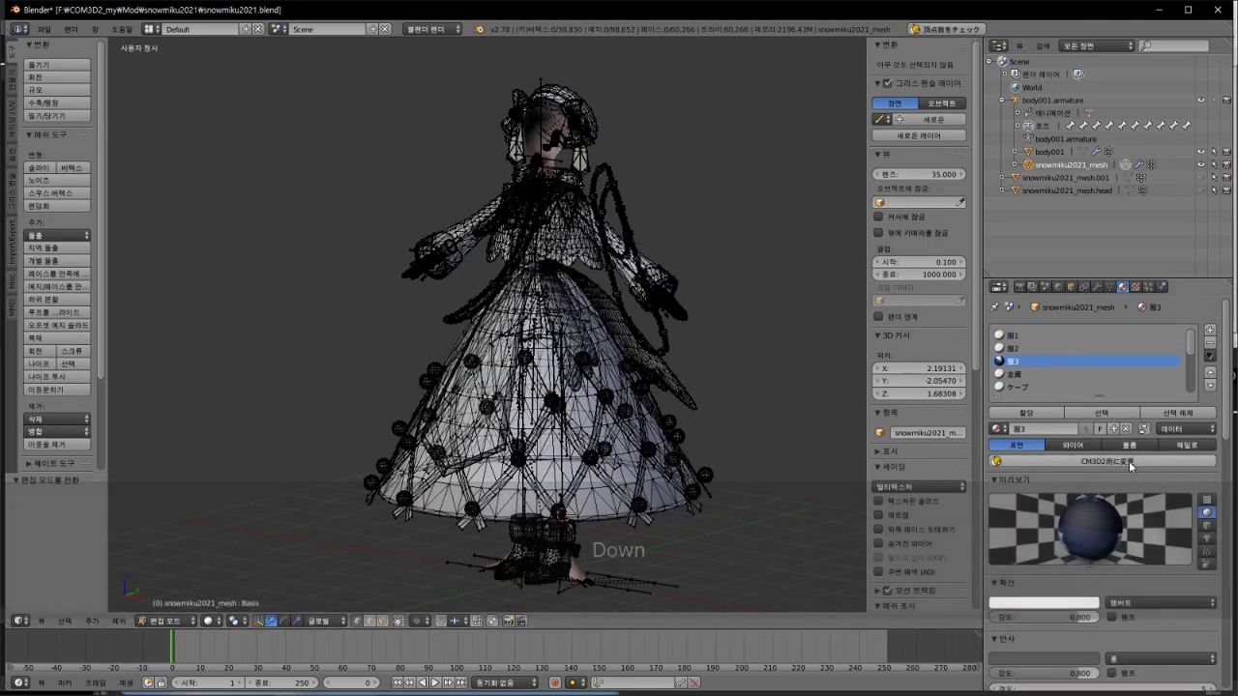
pyautogui.click(1112, 415)
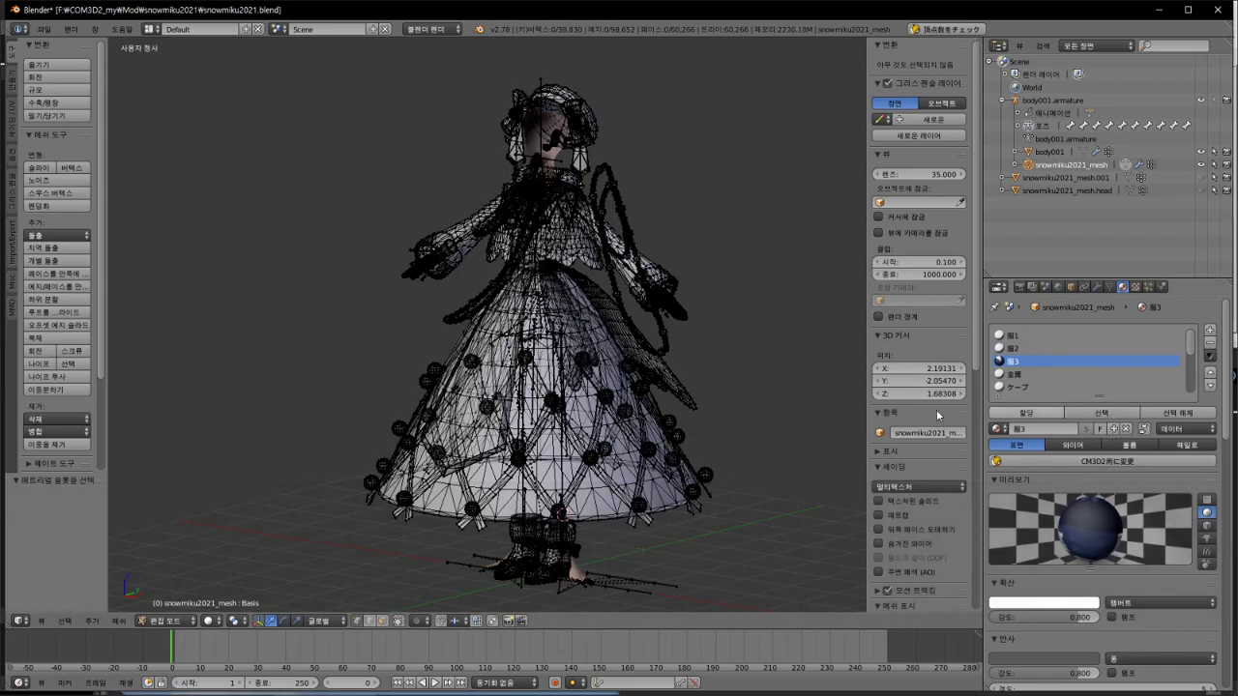
pyautogui.moveTo(634, 319); pyautogui.dragTo(645, 218, button='middle')
pyautogui.press('Tab')
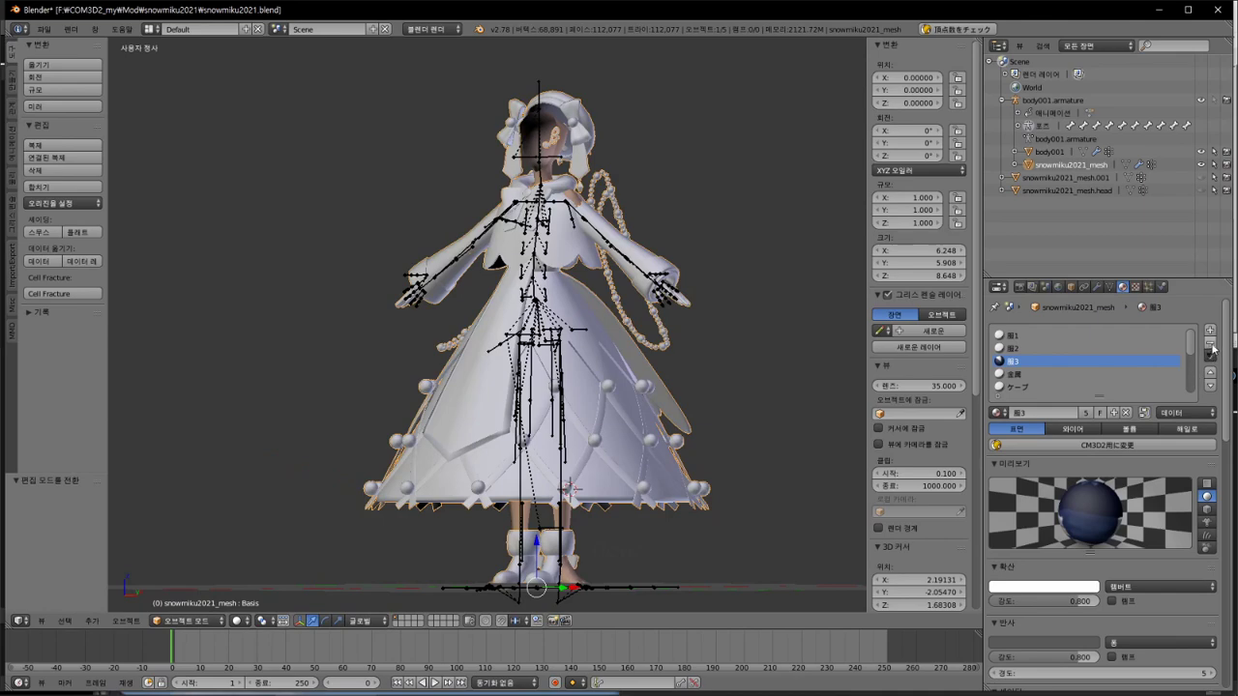
pyautogui.click(1210, 343)
# Step: Check the remaining material slots of snowmiku2021_mesh one by one, from 金属 down to the last slot, for CM3D2 settings
pyautogui.press('Tab')
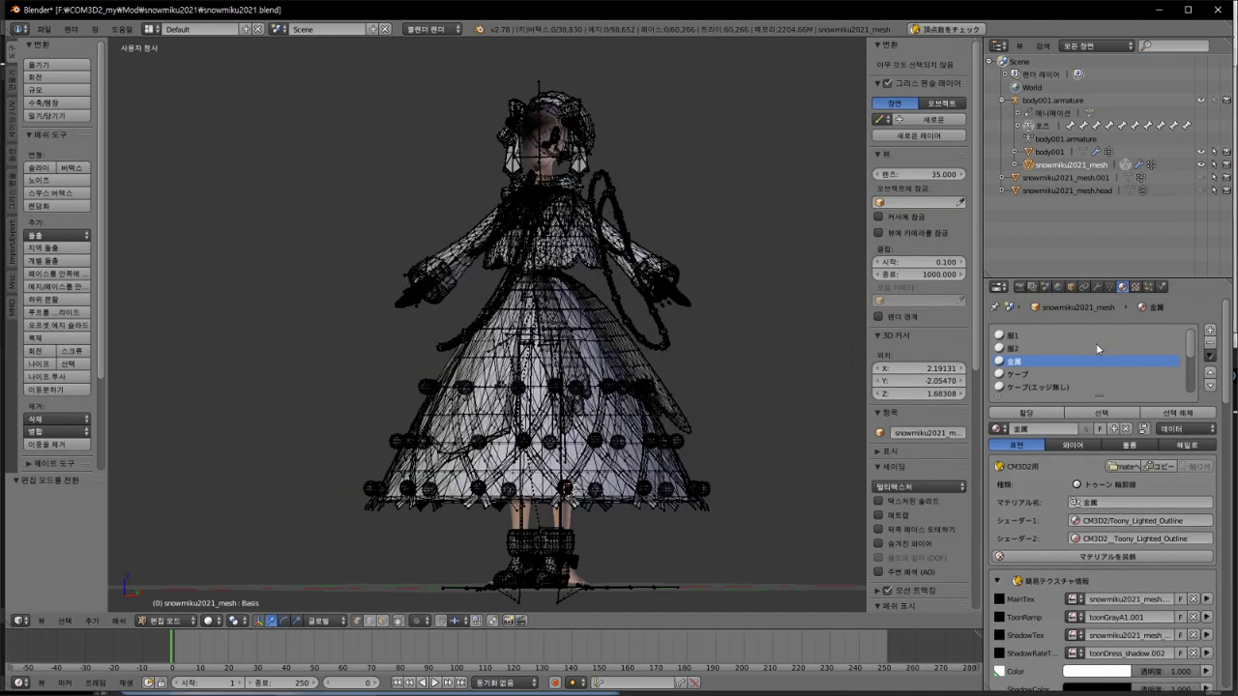
pyautogui.press('Down')
pyautogui.press('Down')
pyautogui.press('Down')
pyautogui.press('Down')
pyautogui.press('Down')
pyautogui.press('Down')
pyautogui.press('Down')
pyautogui.press('Down')
pyautogui.press('Tab')
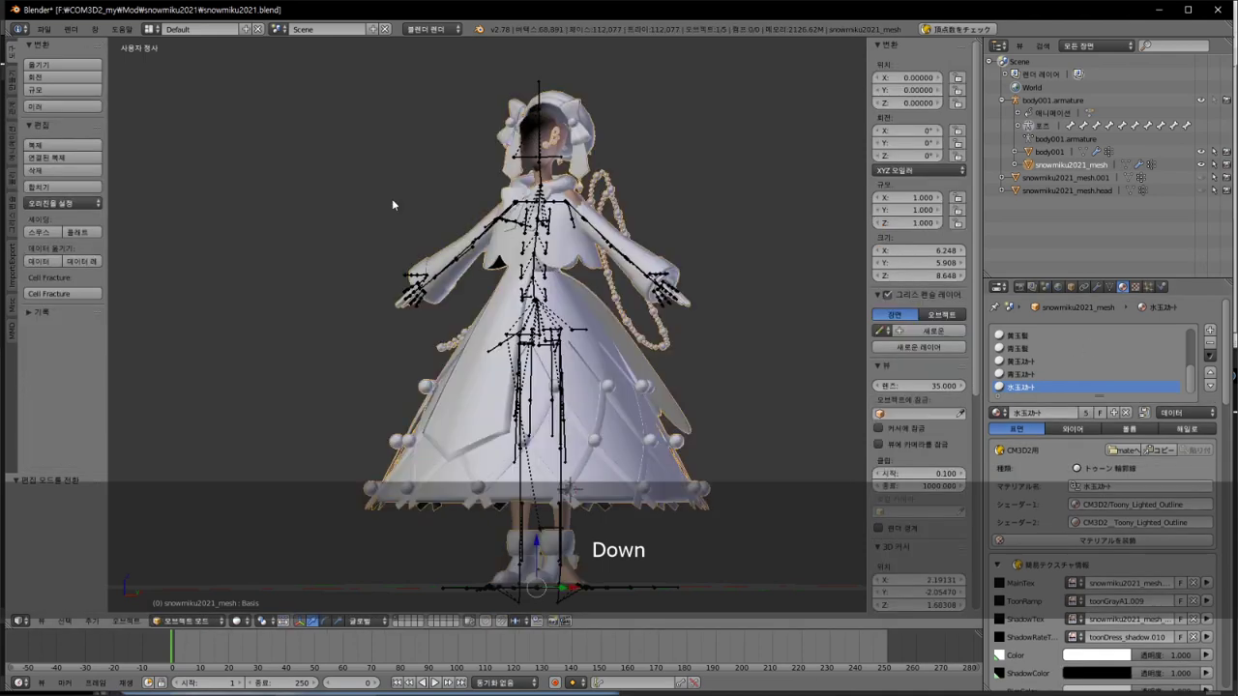
# Step: Export snowmiku2021_mesh as a CM3D2 model over body001_moding.model in the body001 model folder
pyautogui.click(44, 29)
pyautogui.moveTo(60, 274)
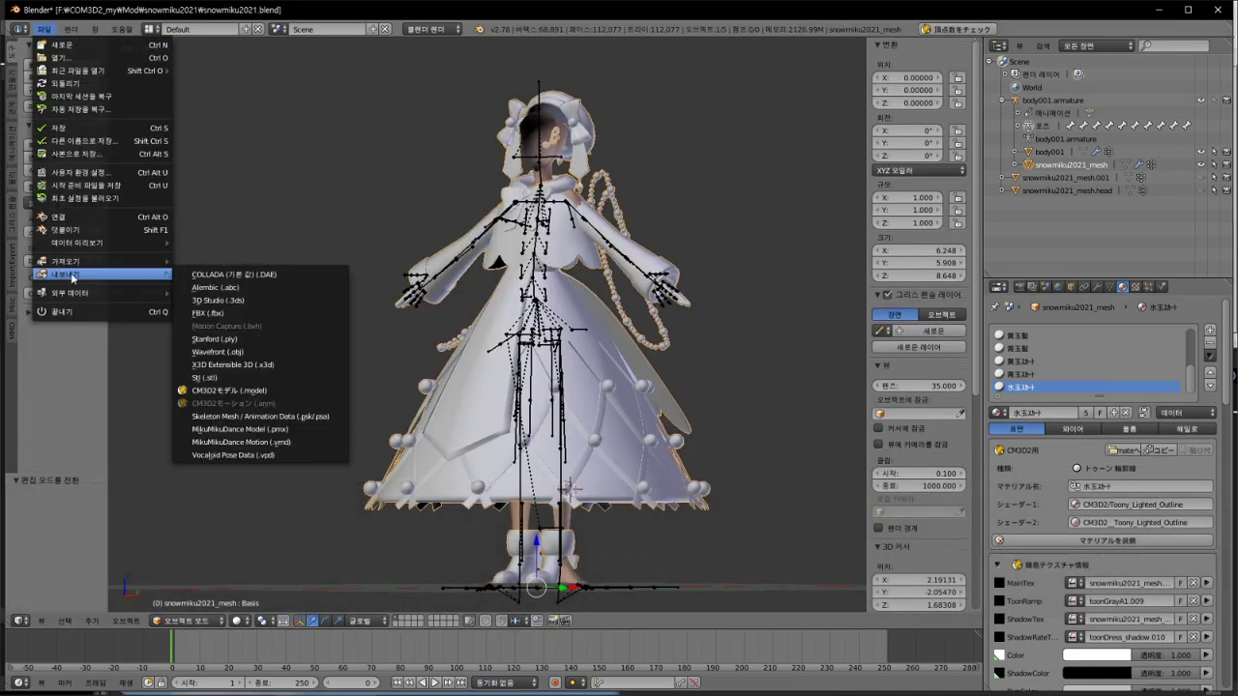
pyautogui.click(290, 387)
pyautogui.click(235, 119)
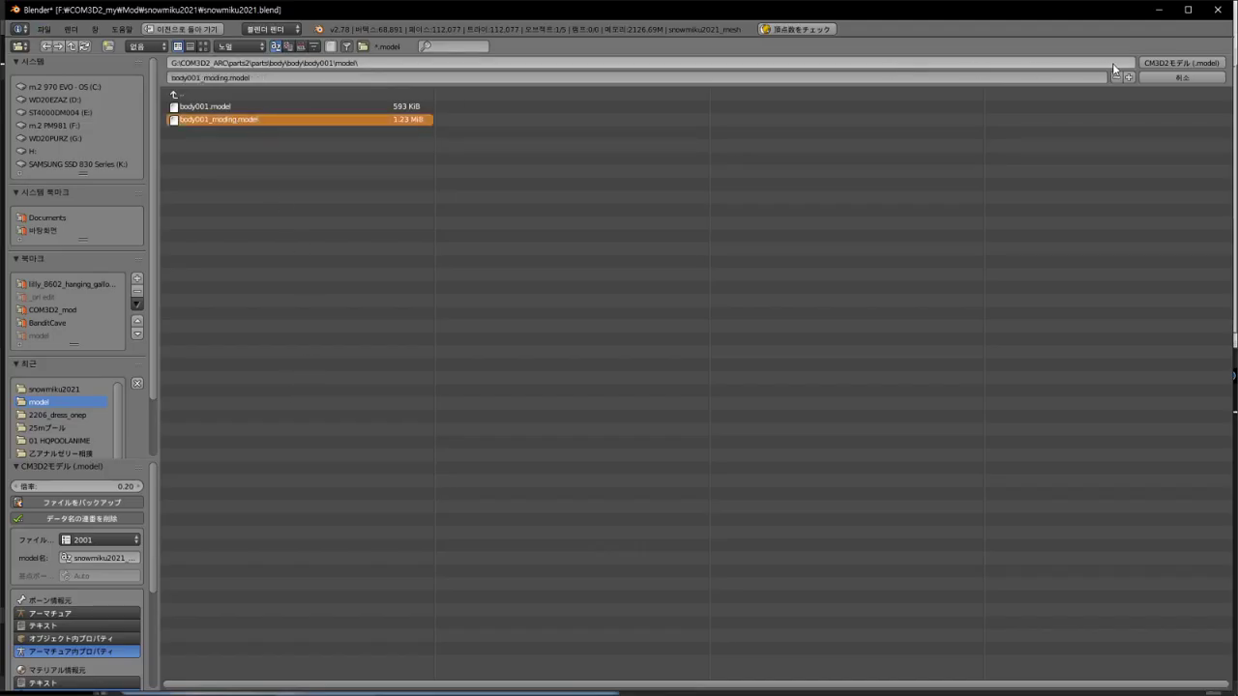
pyautogui.click(1182, 62)
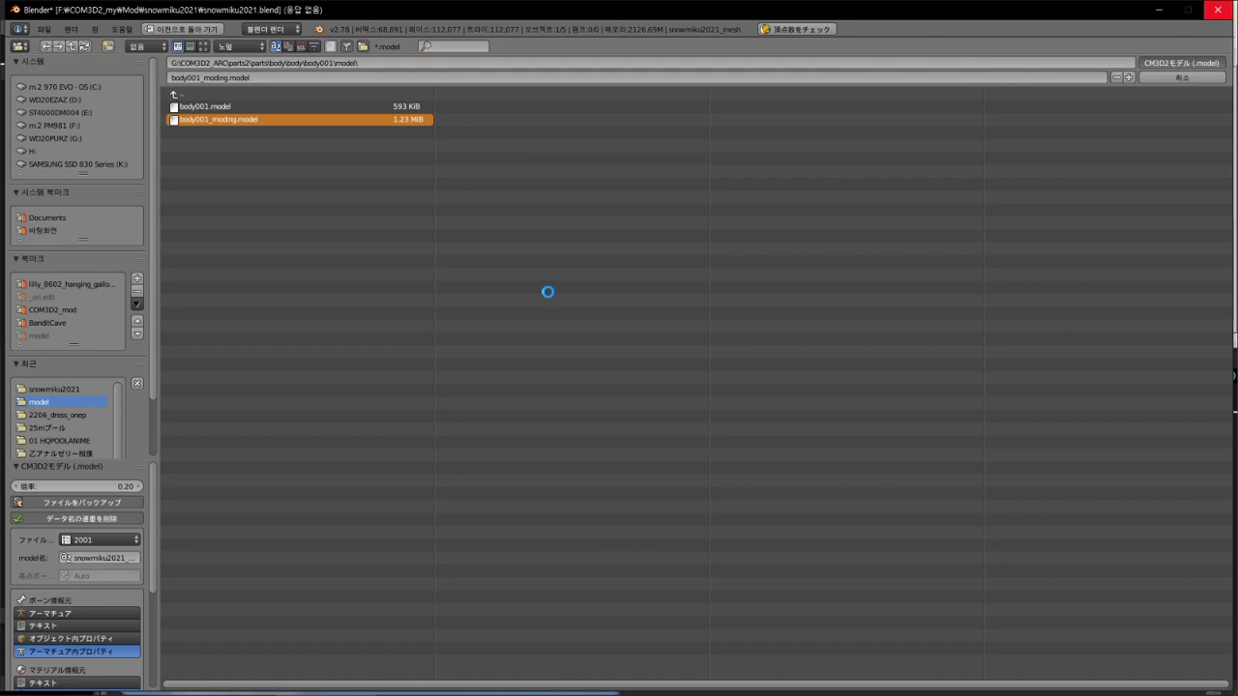
# Step: Switch to Notepad++, add the note lines "나 대체 어디다 저장하니" and "=_=", and return to Blender
pyautogui.moveTo(403, 682)
pyautogui.click(324, 666)
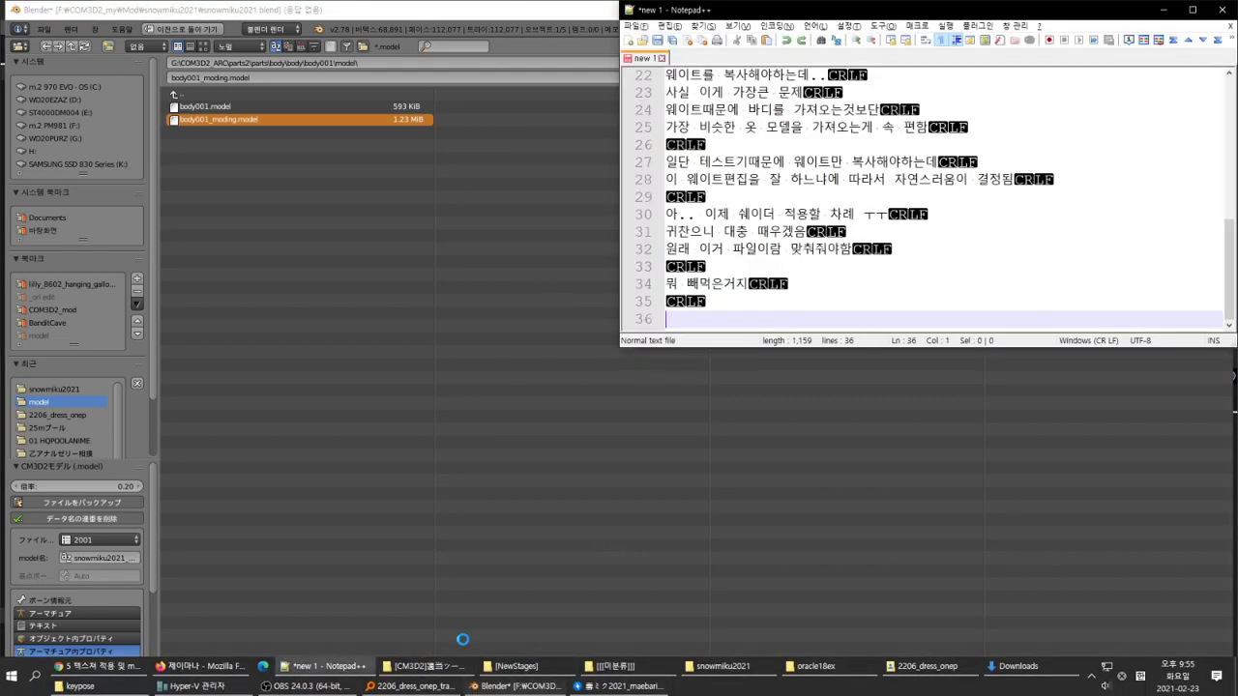
pyautogui.write('나')
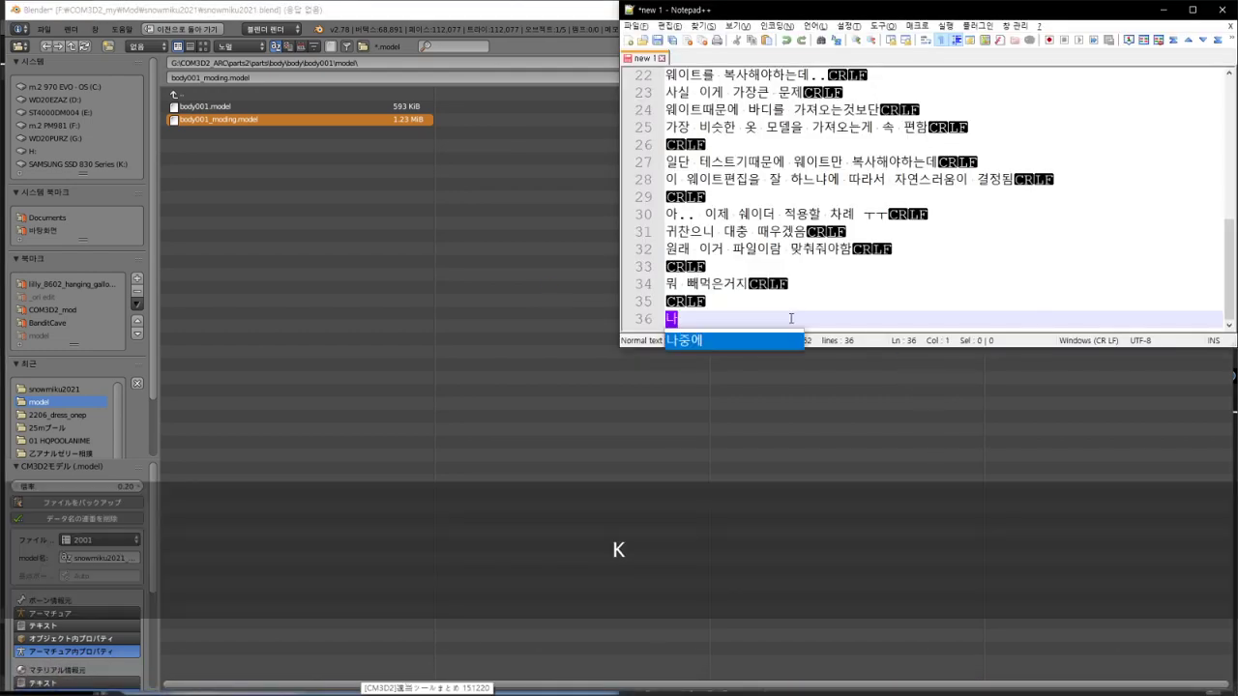
pyautogui.write(' 대체 어디다 저장하니')
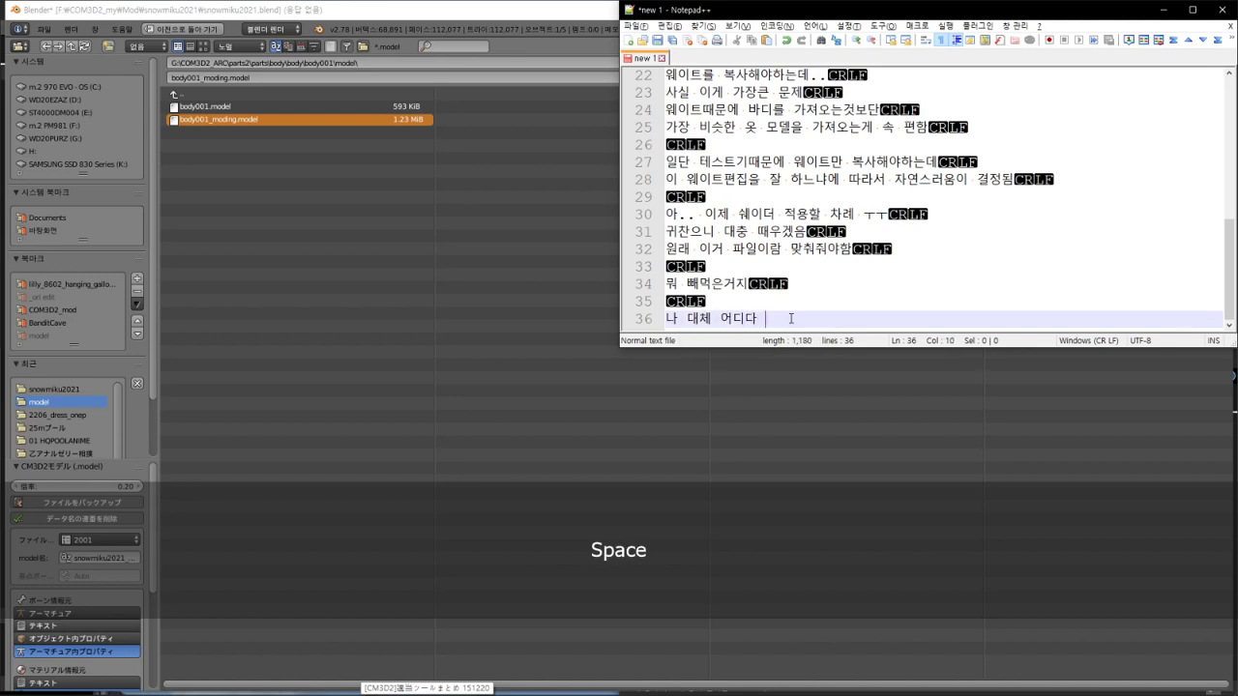
pyautogui.press('Return')
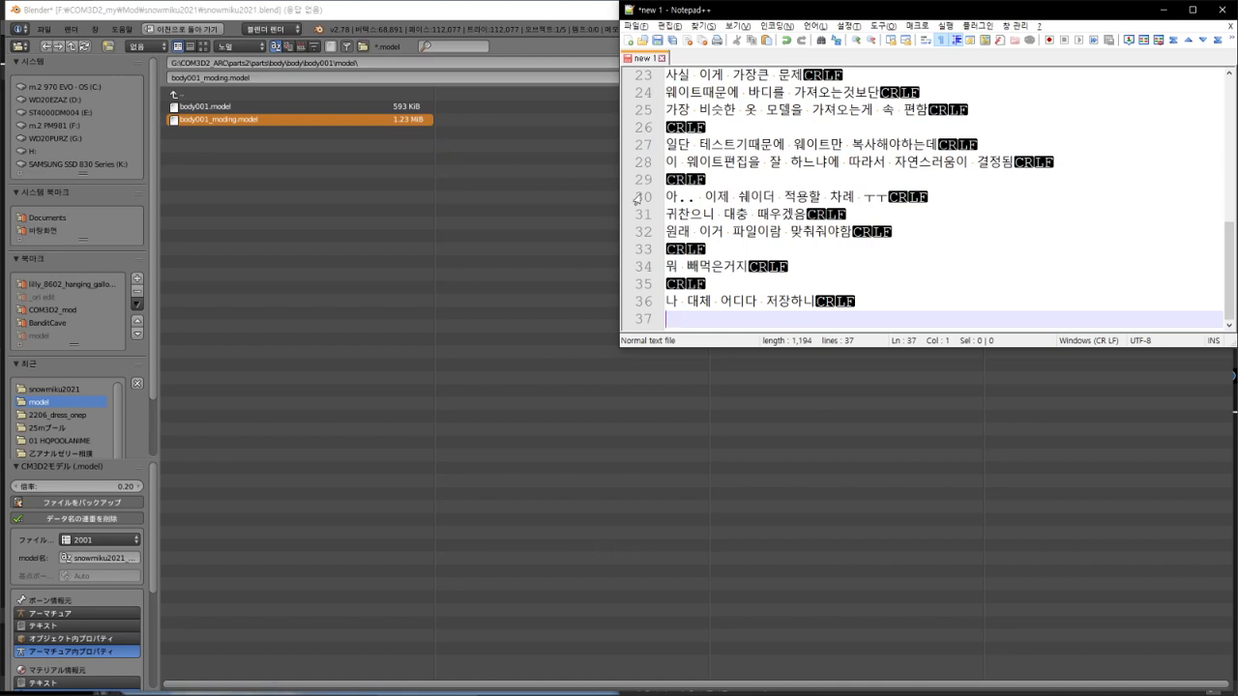
pyautogui.write('ㅡ ㅡ')
pyautogui.press('Return')
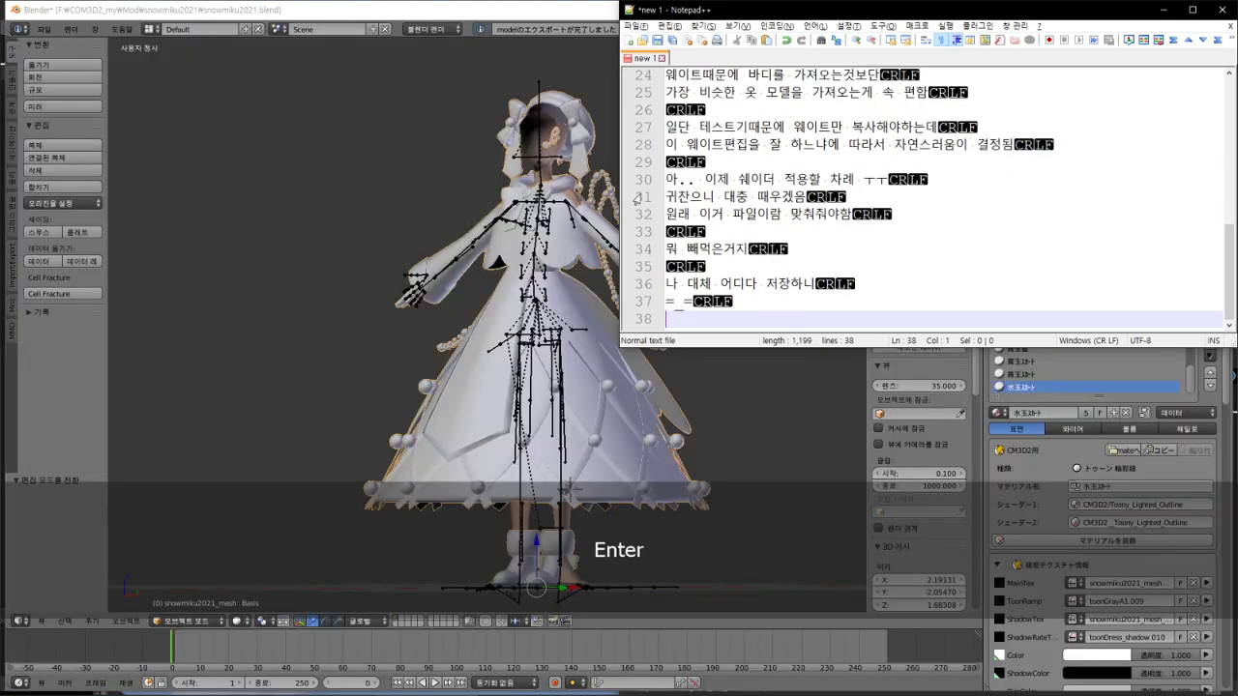
pyautogui.click(451, 9)
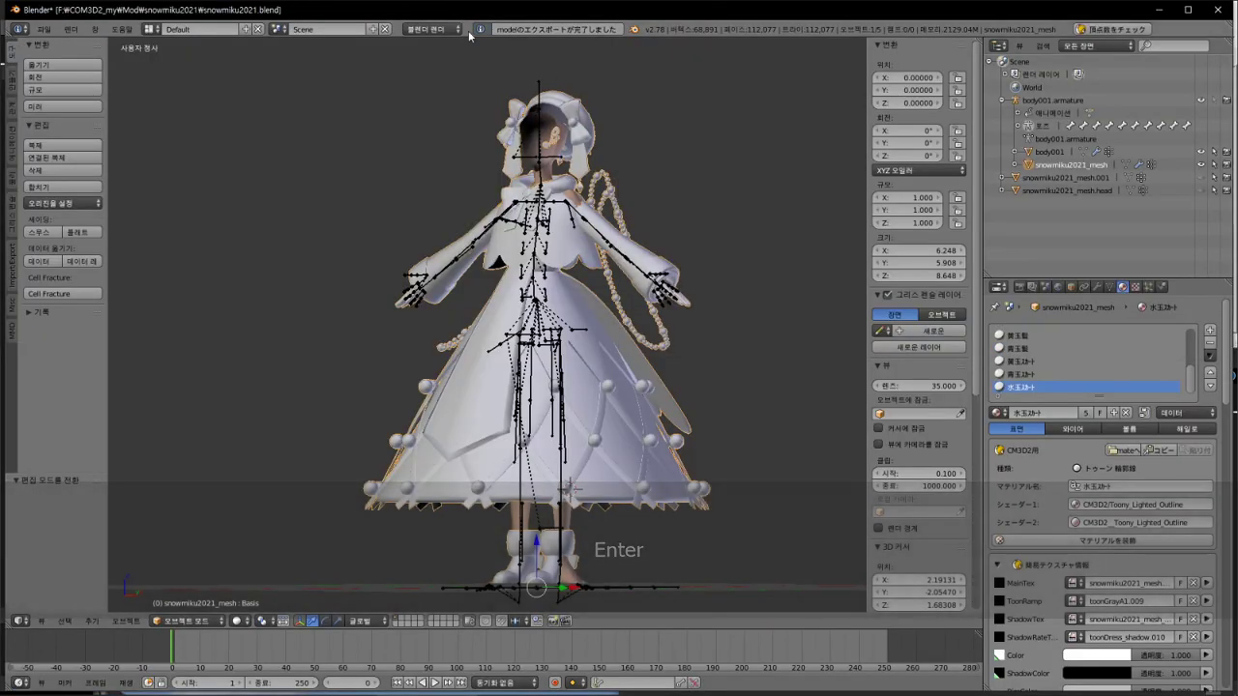
# Step: Select body001 and export it as a CM3D2 model over body001_moding.model
pyautogui.rightClick(541, 140)
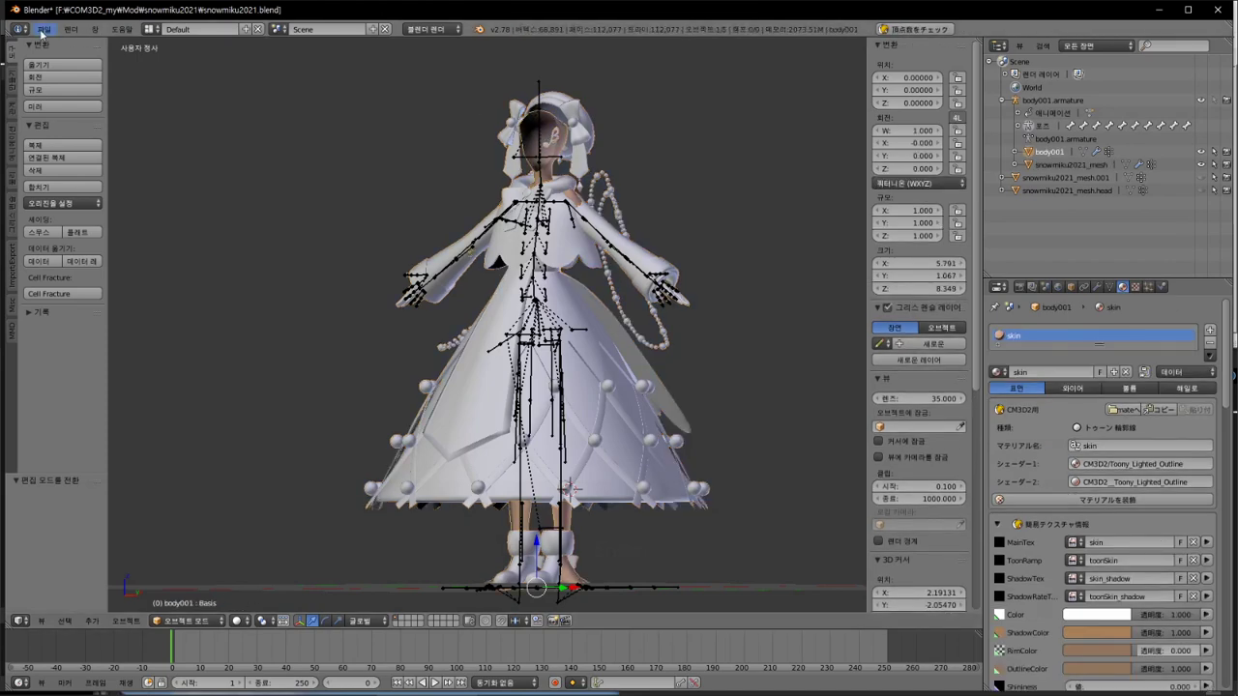
pyautogui.click(44, 29)
pyautogui.click(222, 391)
pyautogui.click(246, 120)
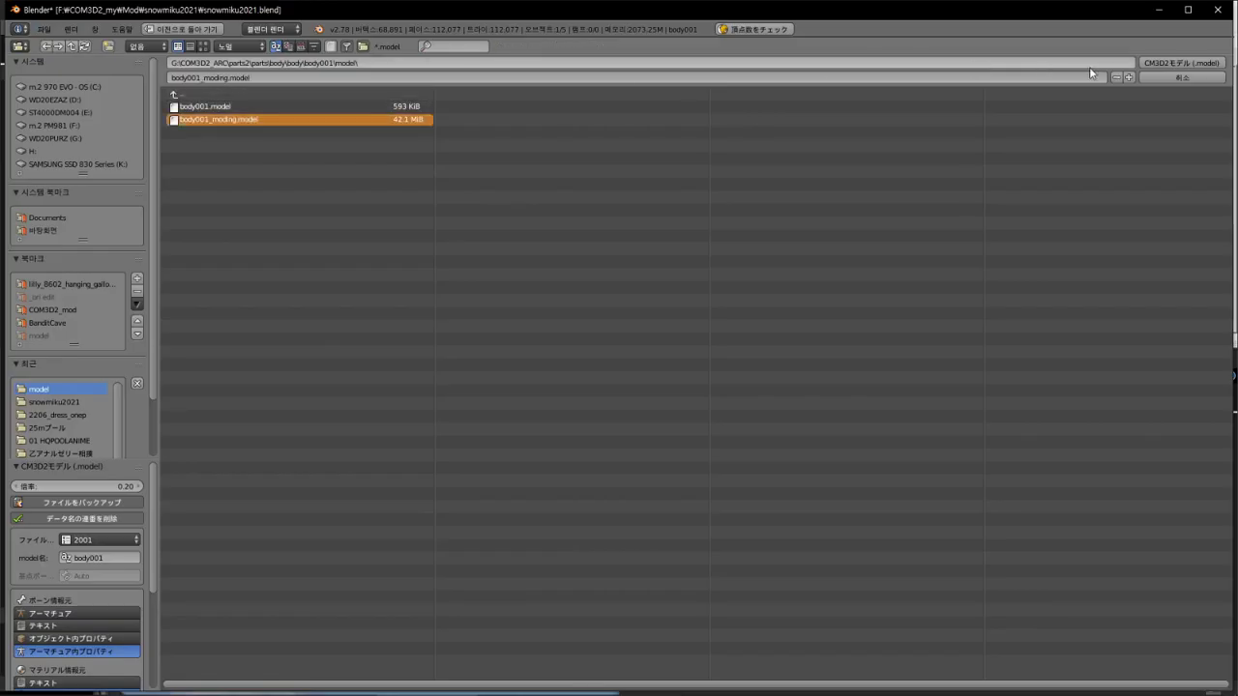
pyautogui.click(1162, 60)
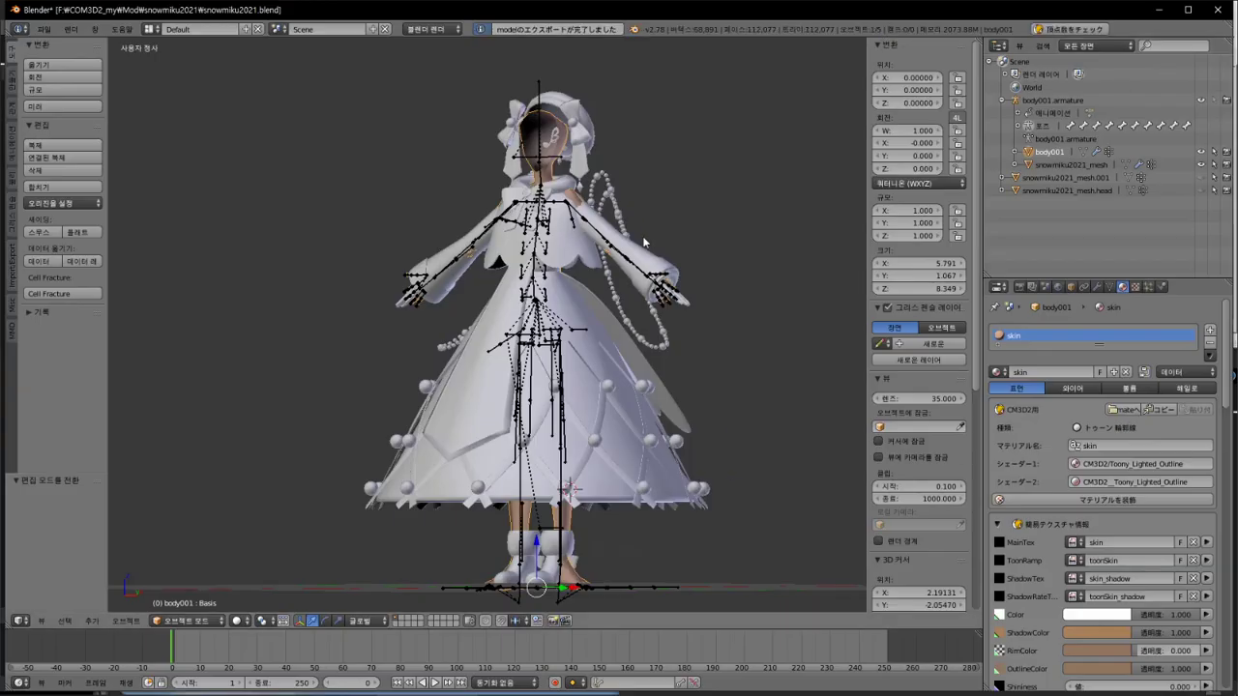
# Step: Start a CM3D2 model export of snowmiku2021_mesh and copy the path of the snowmiku2021 mod folder from its Explorer window
pyautogui.click(44, 29)
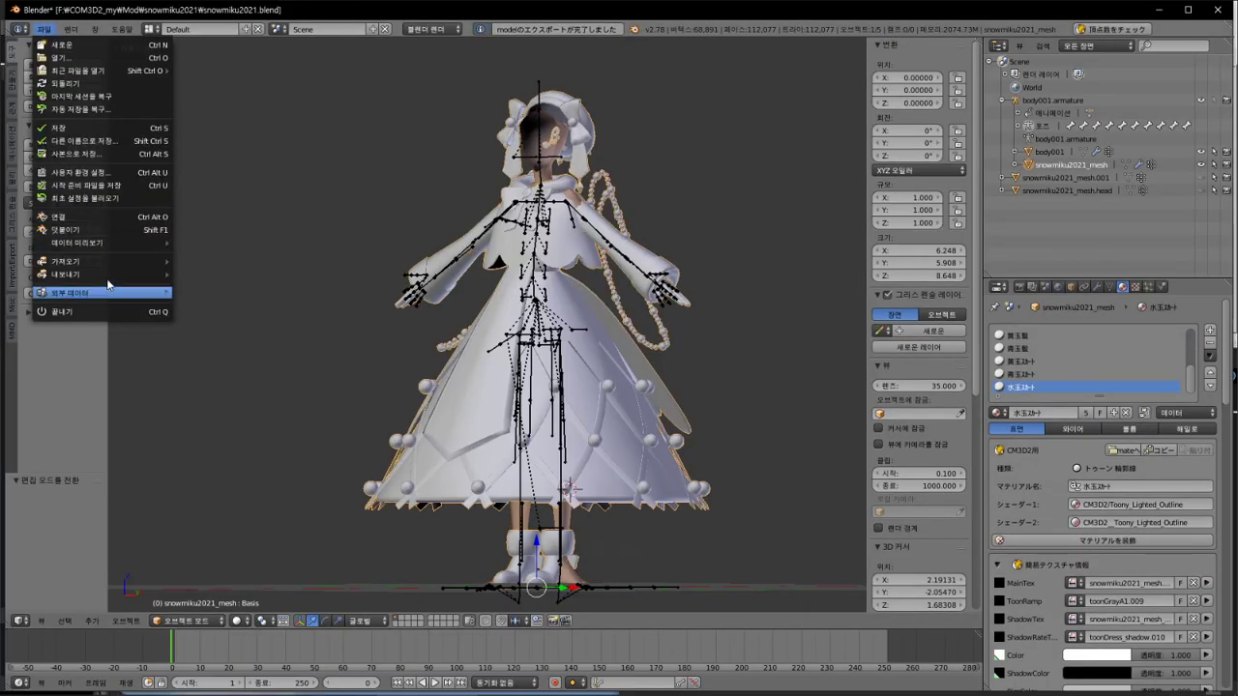
pyautogui.moveTo(96, 274)
pyautogui.click(256, 390)
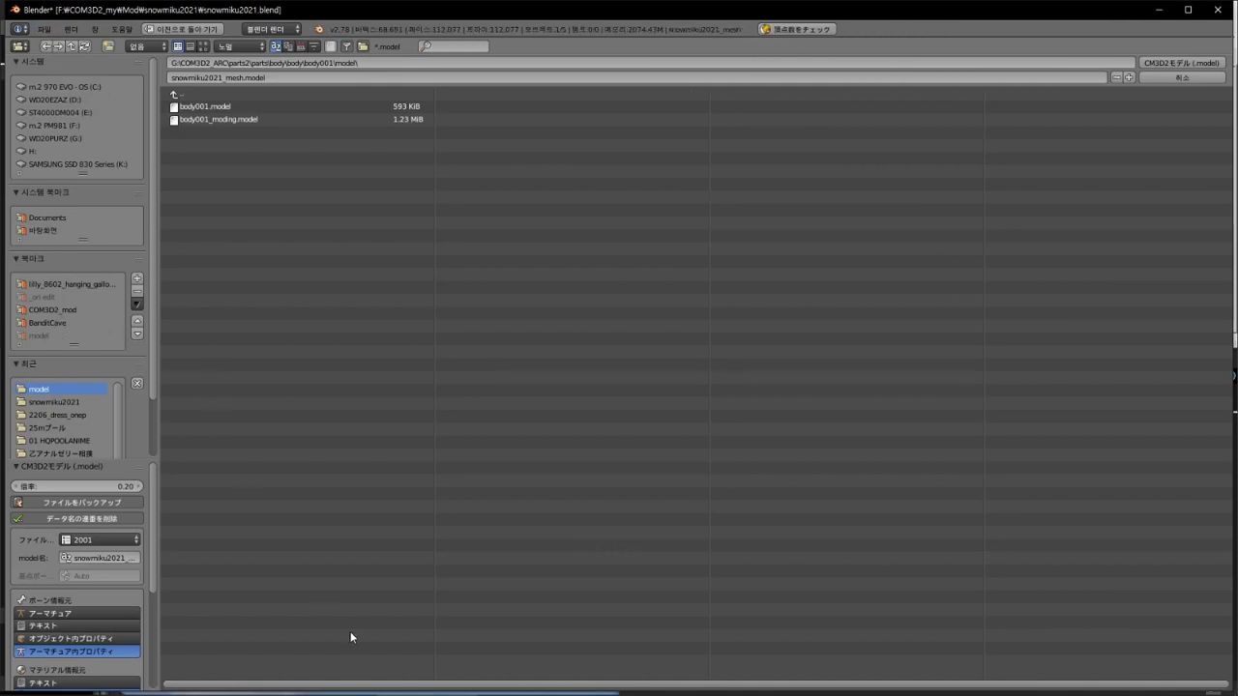
pyautogui.click(943, 672)
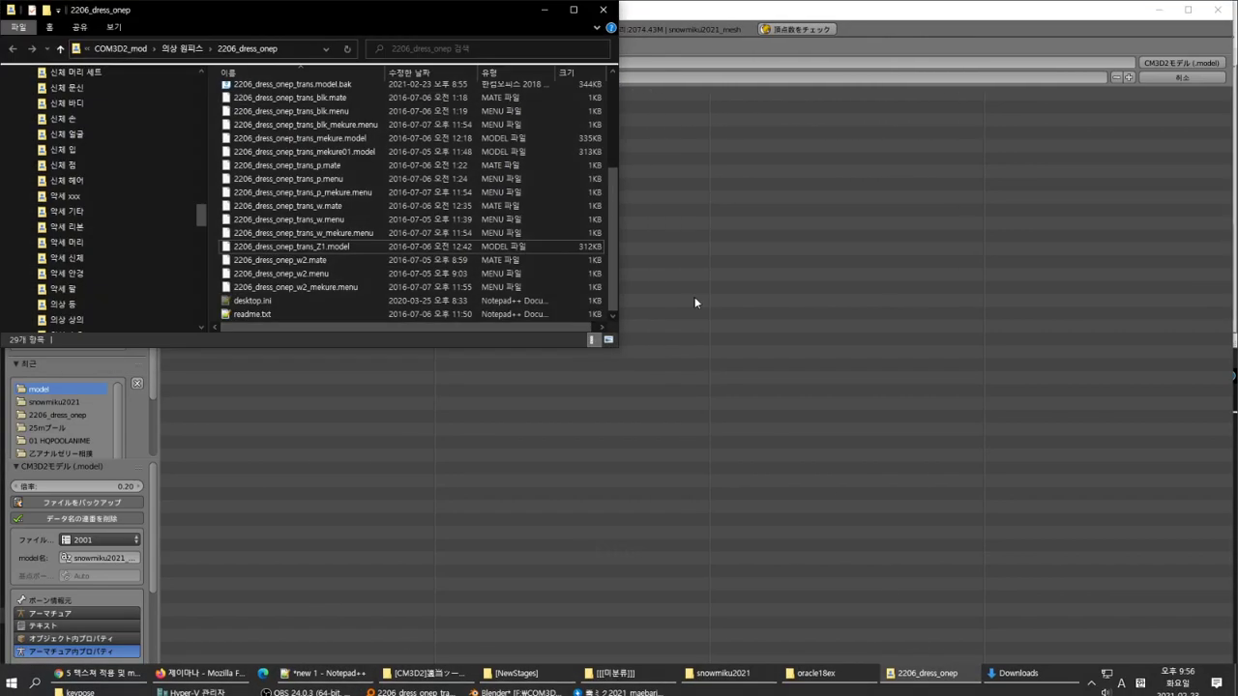
pyautogui.click(924, 671)
pyautogui.click(743, 671)
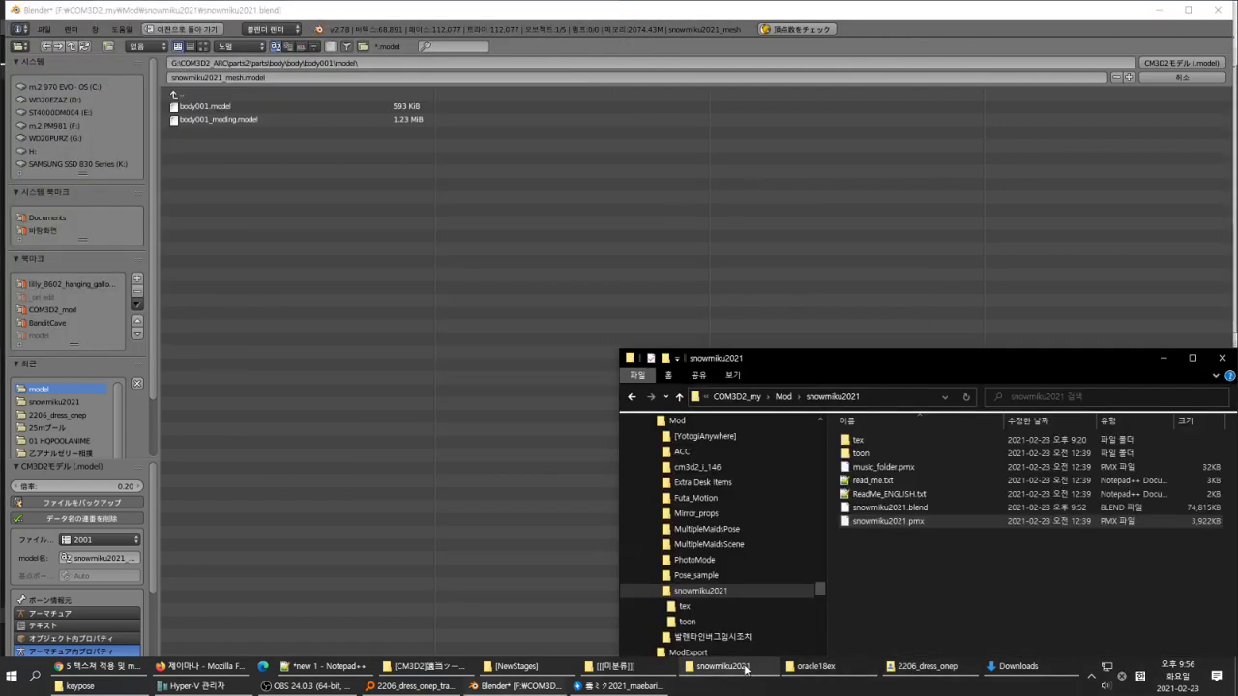
pyautogui.click(822, 396)
pyautogui.hotkey('ctrl', 'c')
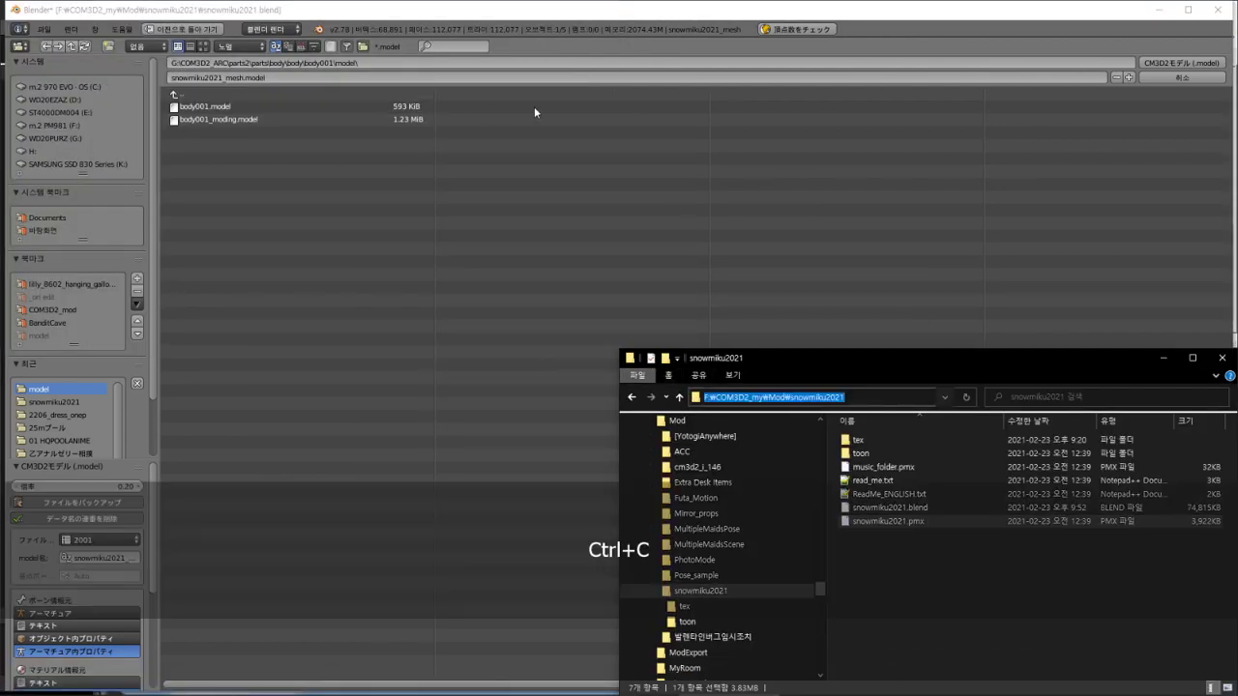
# Step: Set the export folder to F:\COM3D2_my\Mod\snowmiku2021 and export the mesh as snowmiku2021_mesh.model
pyautogui.click(378, 62)
pyautogui.hotkey('ctrl', 'v')
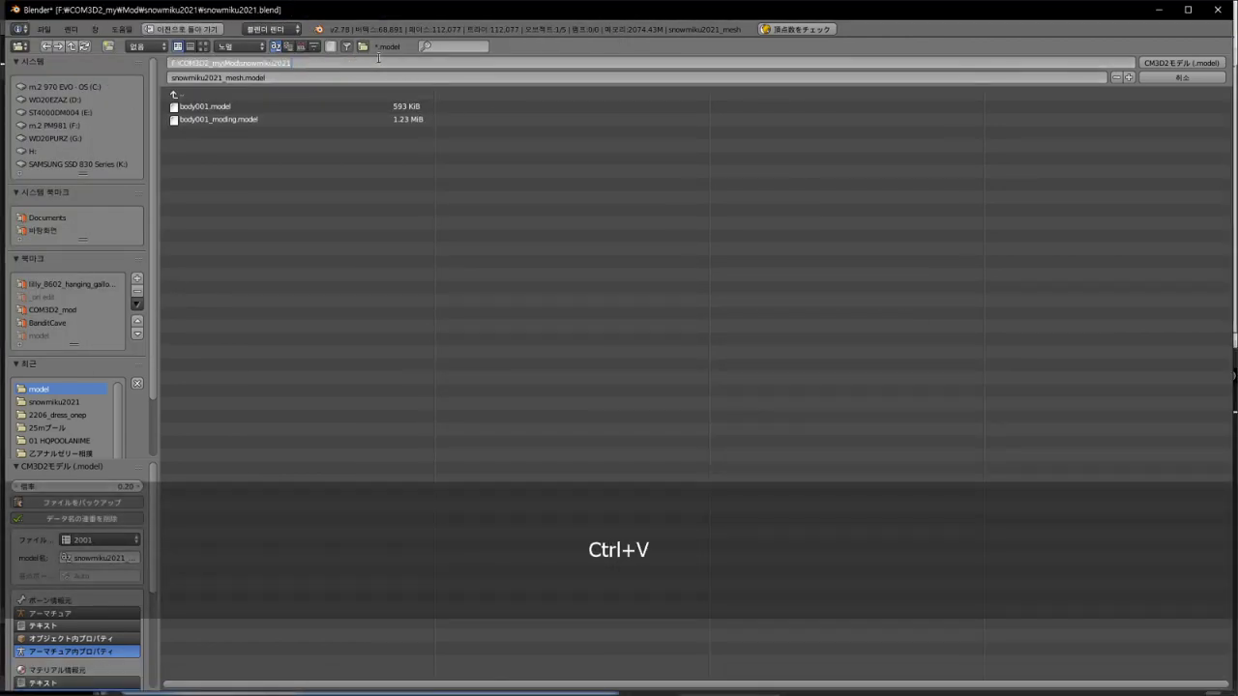
pyautogui.press('Return')
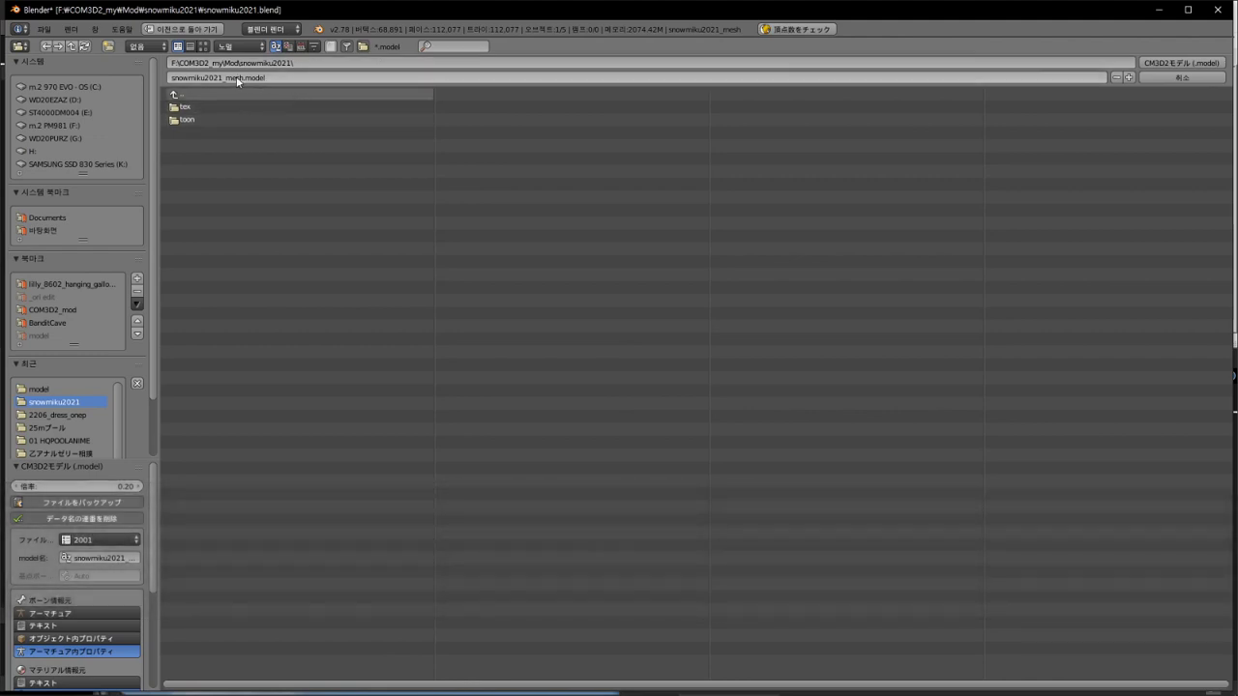
pyautogui.click(1156, 65)
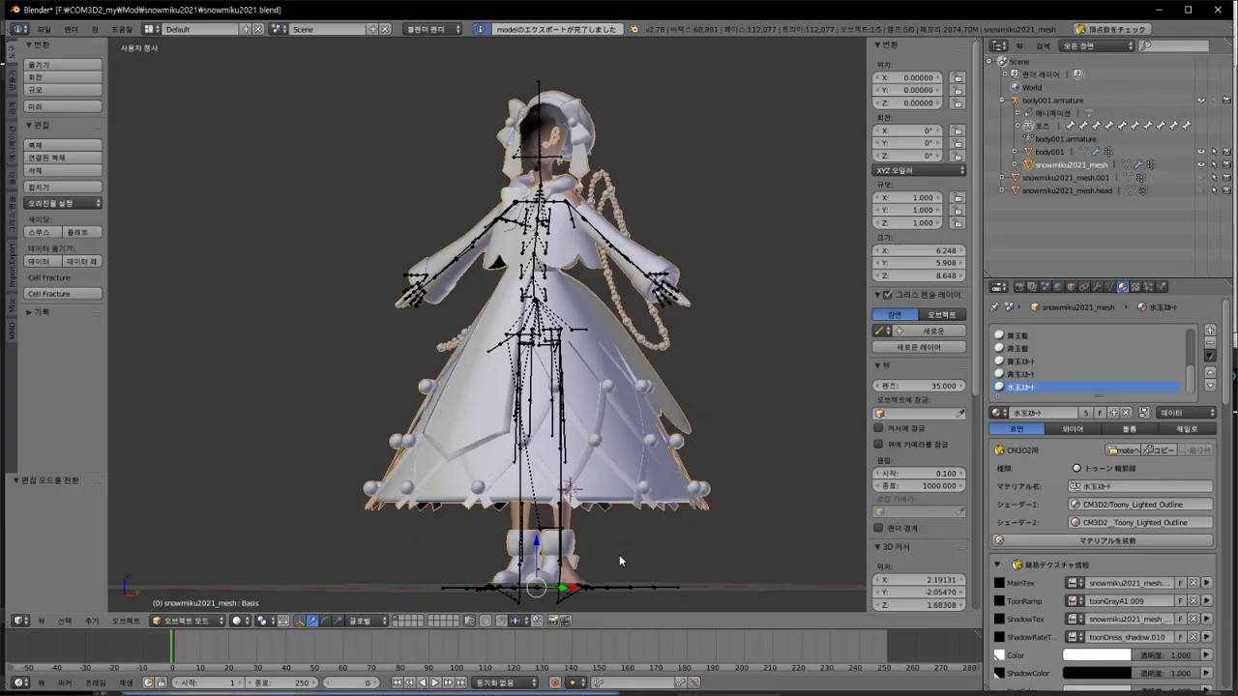
# Step: Import snowmiku2021_mesh.model from the snowmiku2021 folder as a CM3D2 model to check the export
pyautogui.click(44, 30)
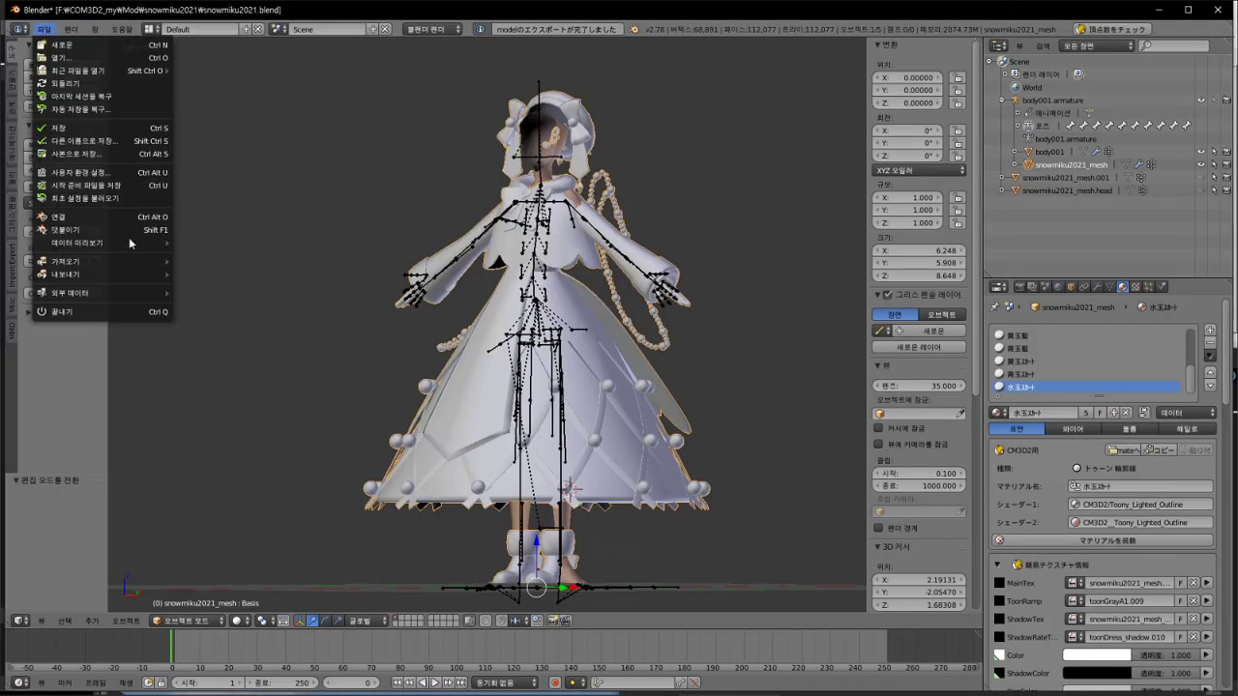
pyautogui.moveTo(127, 262)
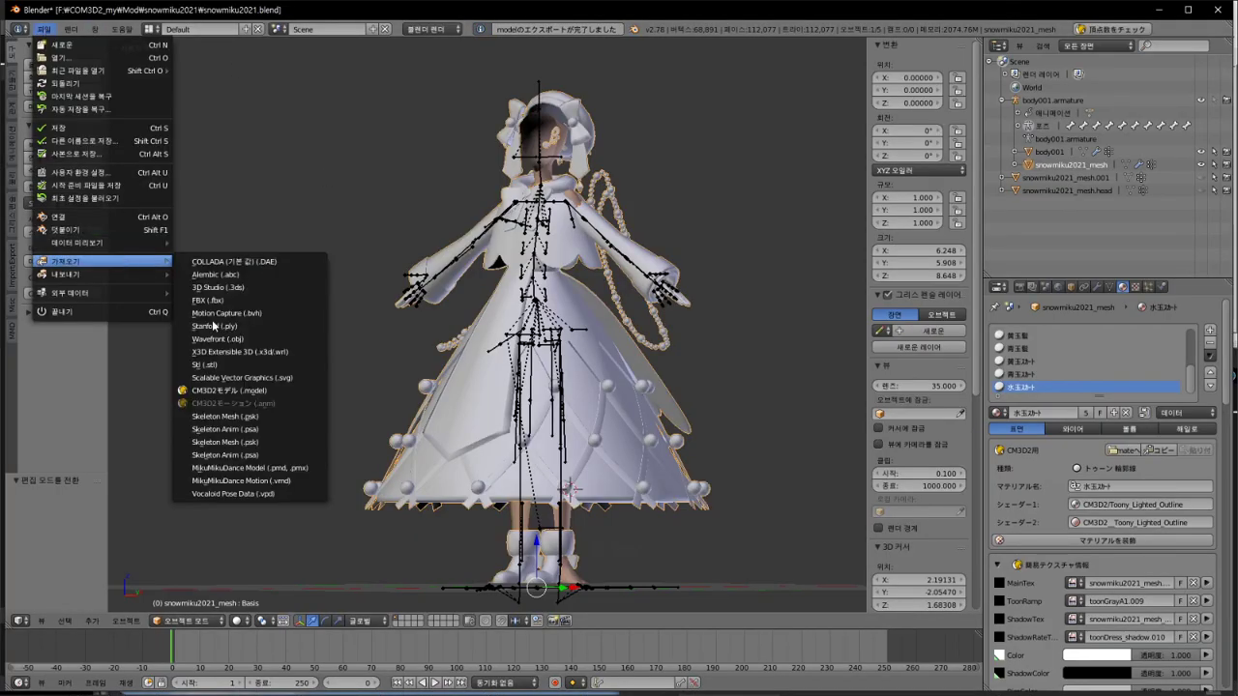
pyautogui.click(230, 390)
pyautogui.click(54, 389)
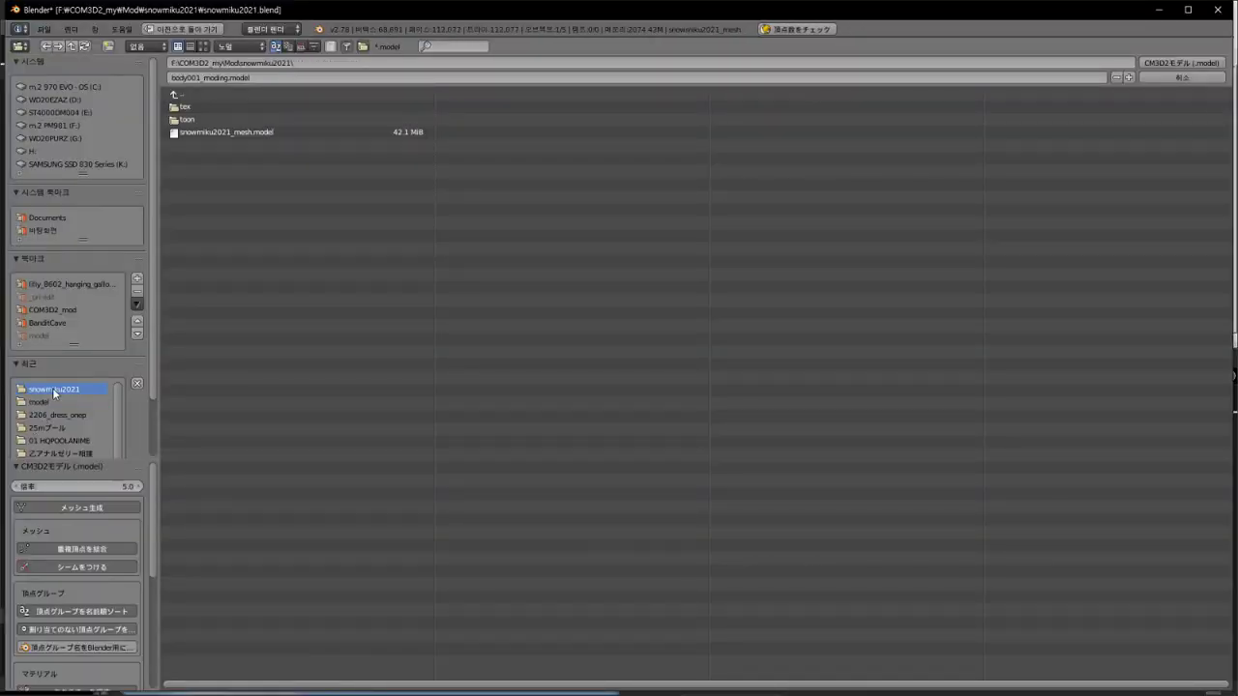
pyautogui.doubleClick(235, 133)
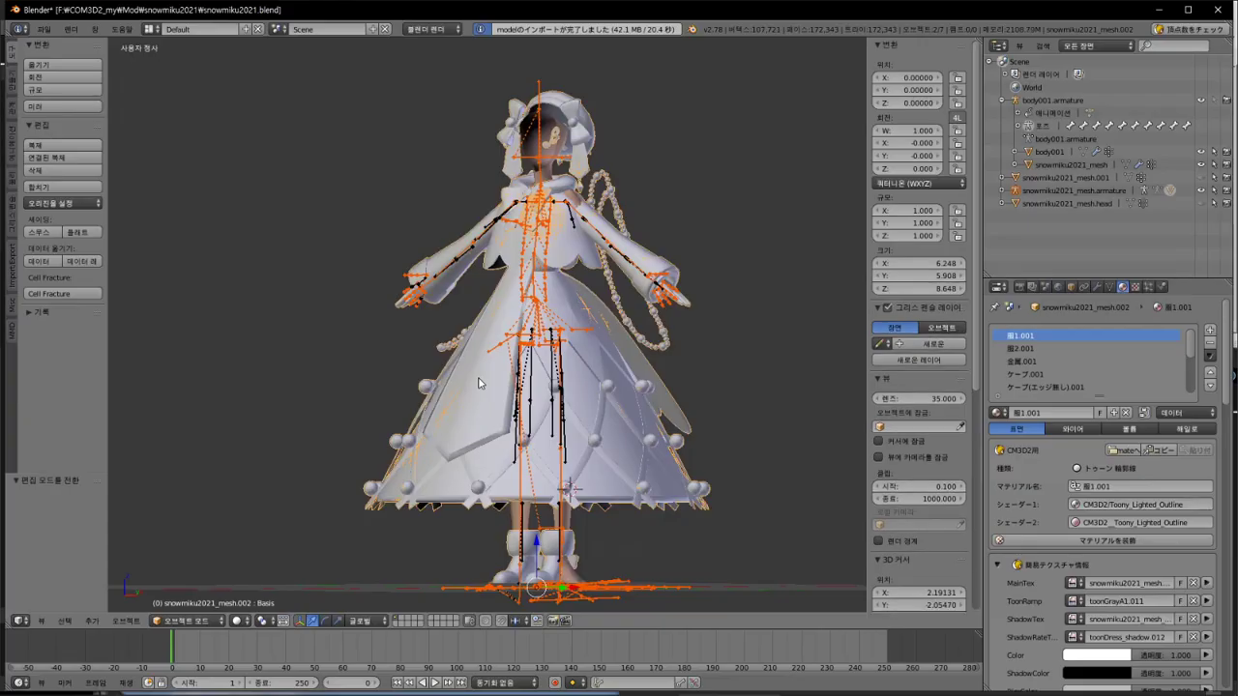
# Step: Test-move the re-imported snowmiku2021 model, orbit around it, and delete it together with its armature
pyautogui.press('g')
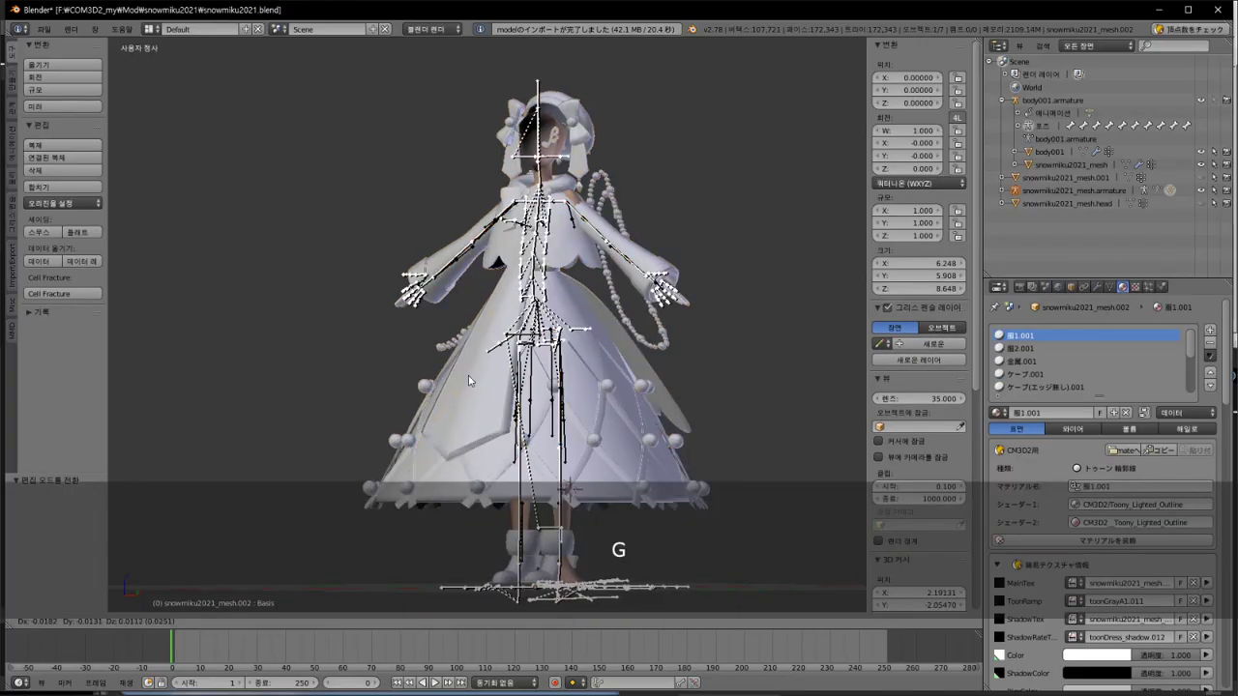
pyautogui.click(244, 371)
pyautogui.moveTo(247, 375)
pyautogui.mouseDown(button='middle')
pyautogui.moveTo(280, 421)
pyautogui.moveTo(295, 360)
pyautogui.moveTo(264, 386)
pyautogui.mouseUp(button='middle')
pyautogui.press('x')
pyautogui.press('Return')
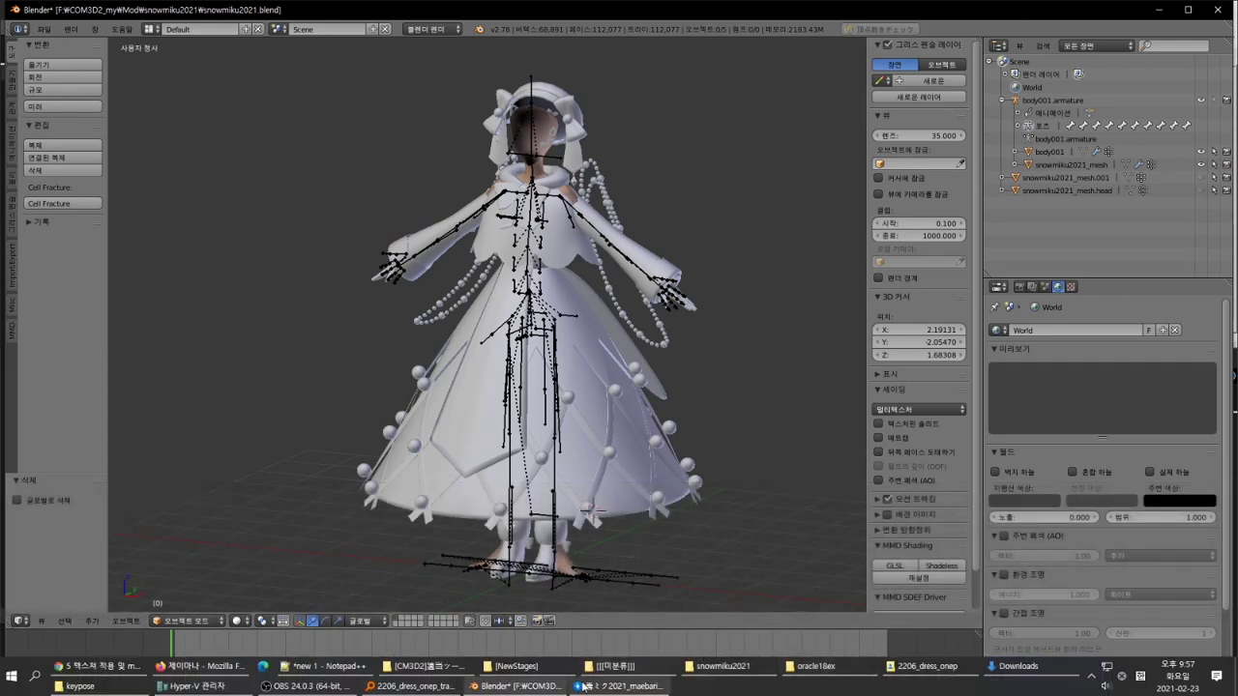
# Step: Close the ミク2021_maebari window, launch COM3D2x64, and move its console window lower on the screen
pyautogui.click(619, 685)
pyautogui.click(620, 153)
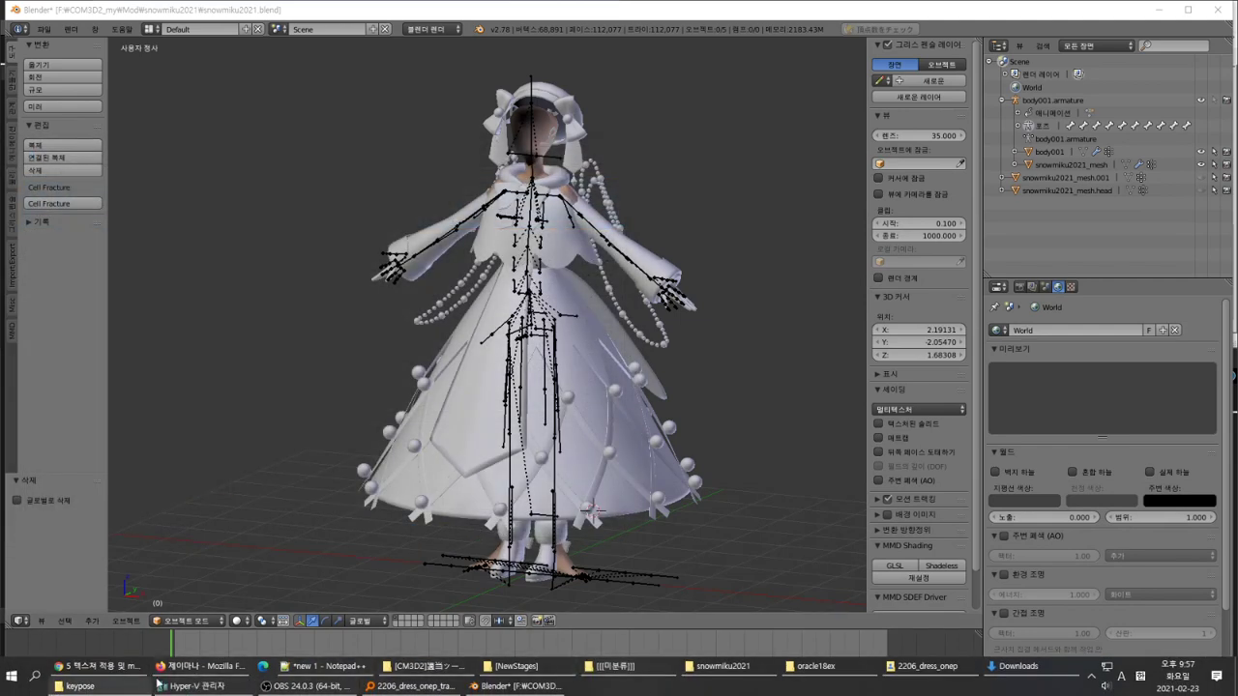
pyautogui.click(10, 687)
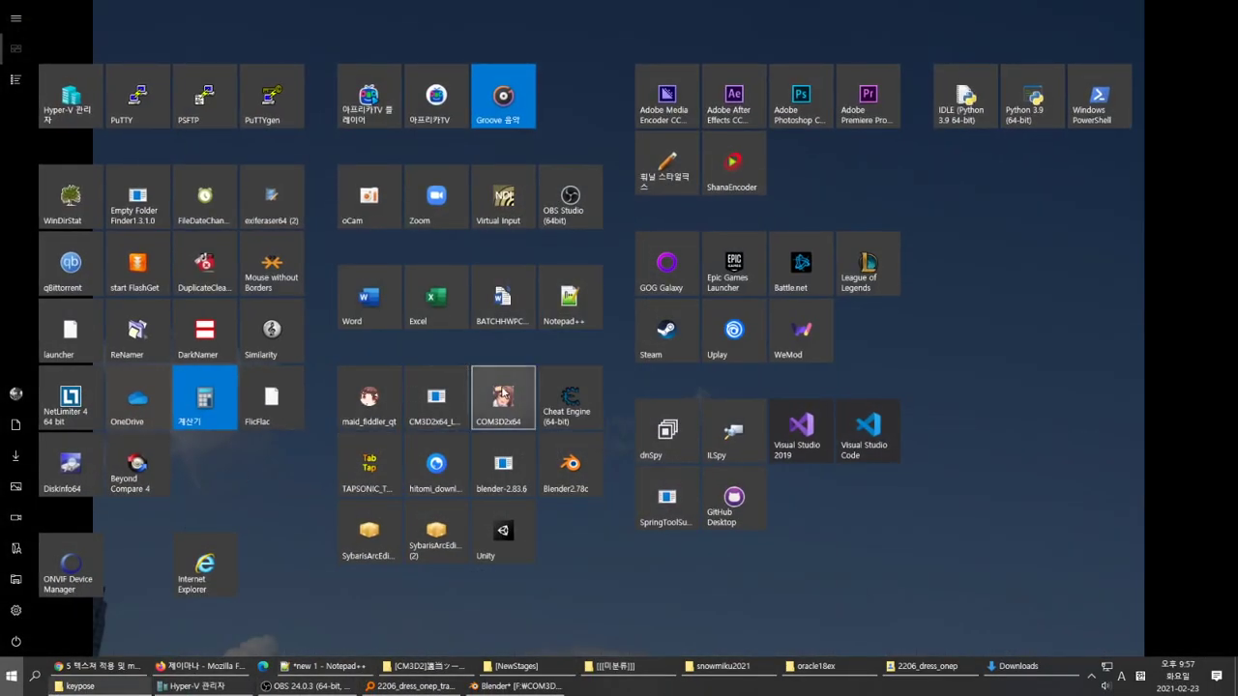
pyautogui.click(504, 395)
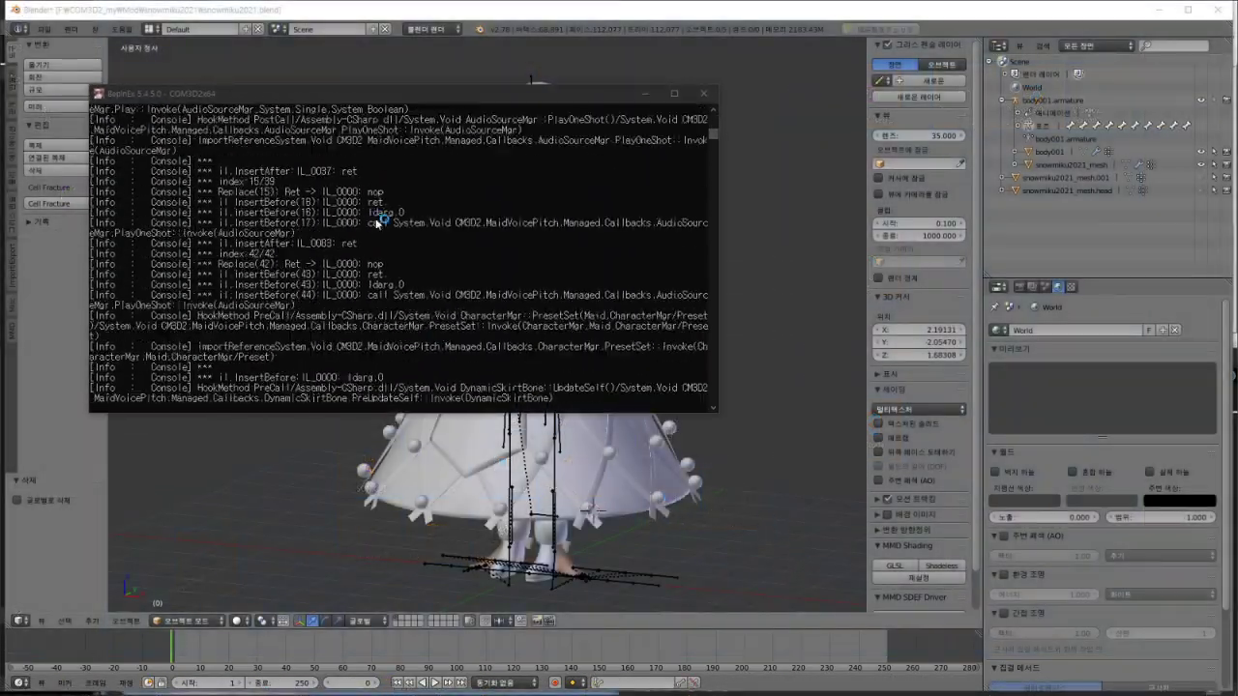
pyautogui.moveTo(353, 94); pyautogui.dragTo(288, 321)
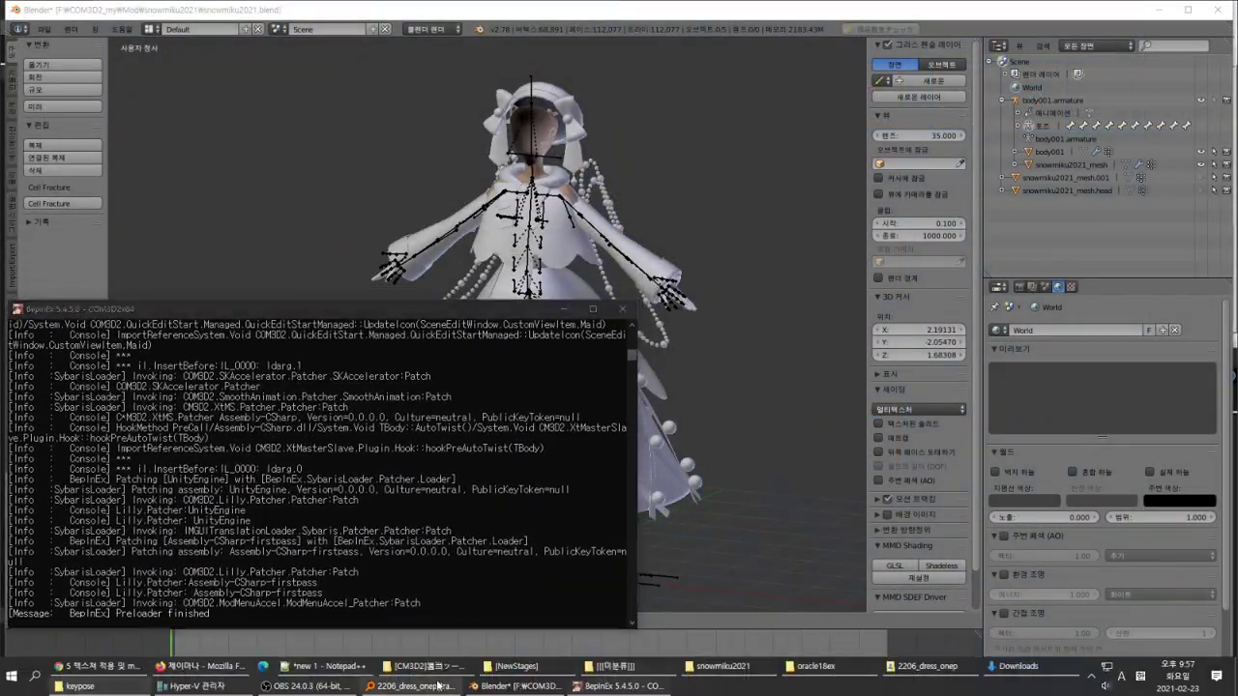
# Step: Switch to Notepad++ and start a new note line with "일단 모델 자체는"
pyautogui.hotkey('alt', 'Tab')
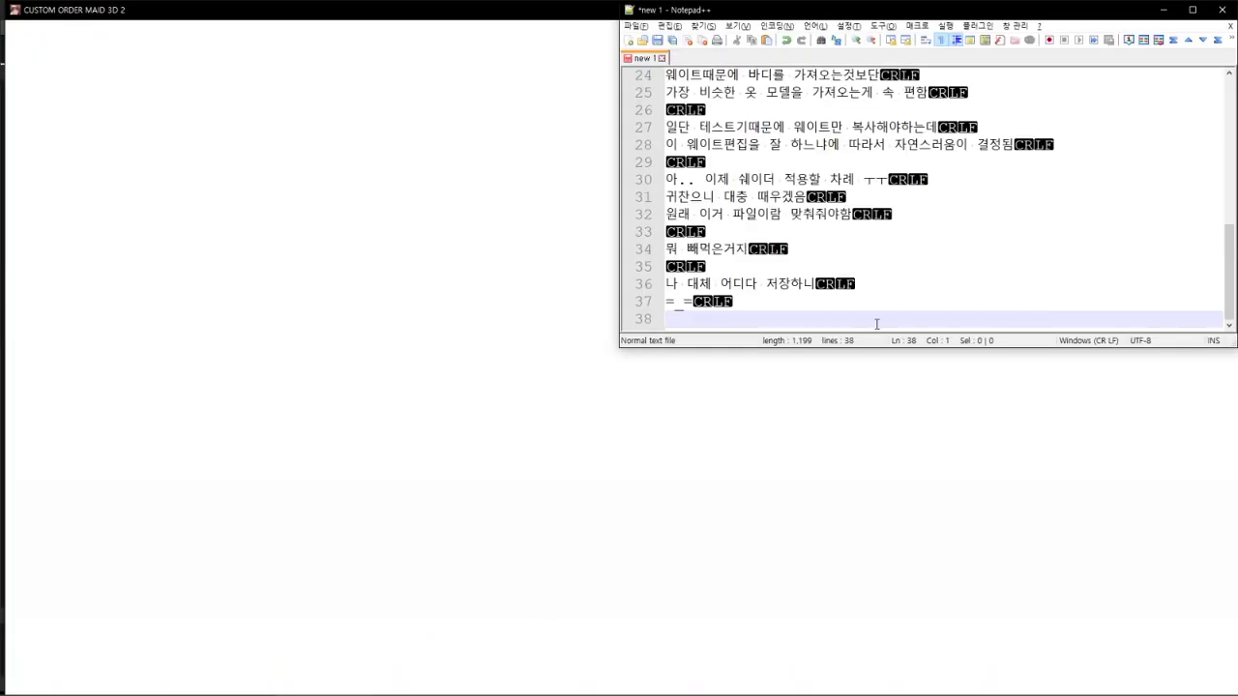
pyautogui.write('일')
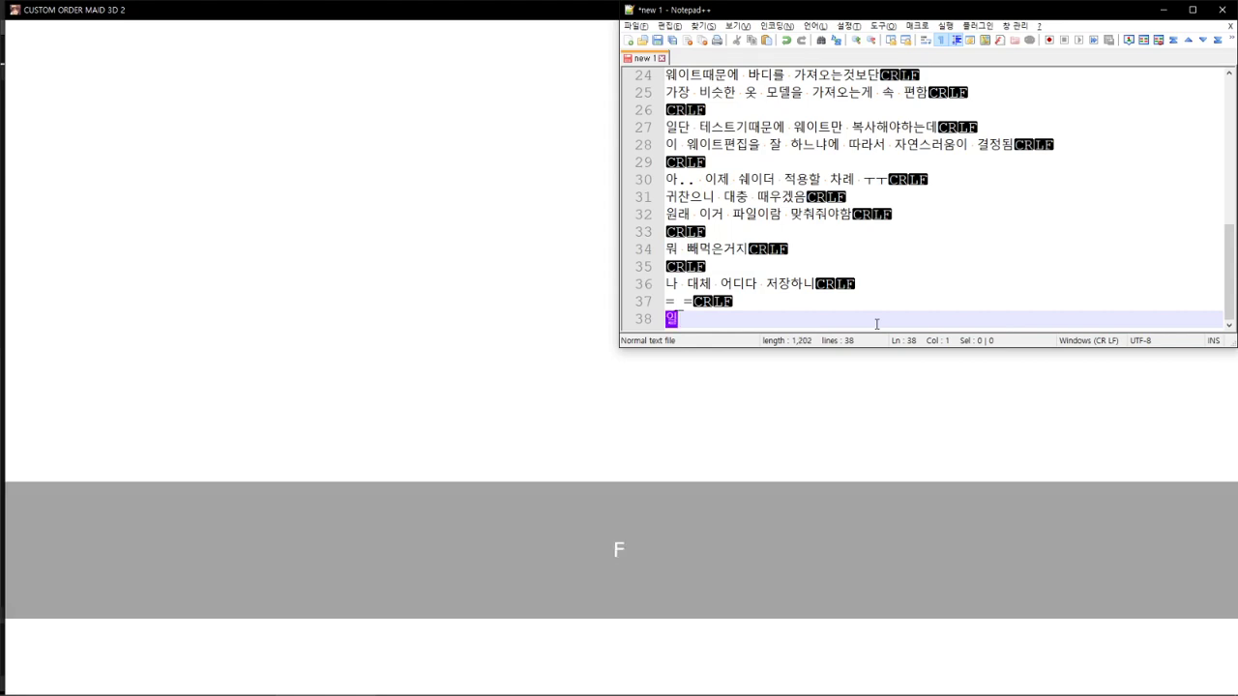
pyautogui.write('단 모델 자체는')
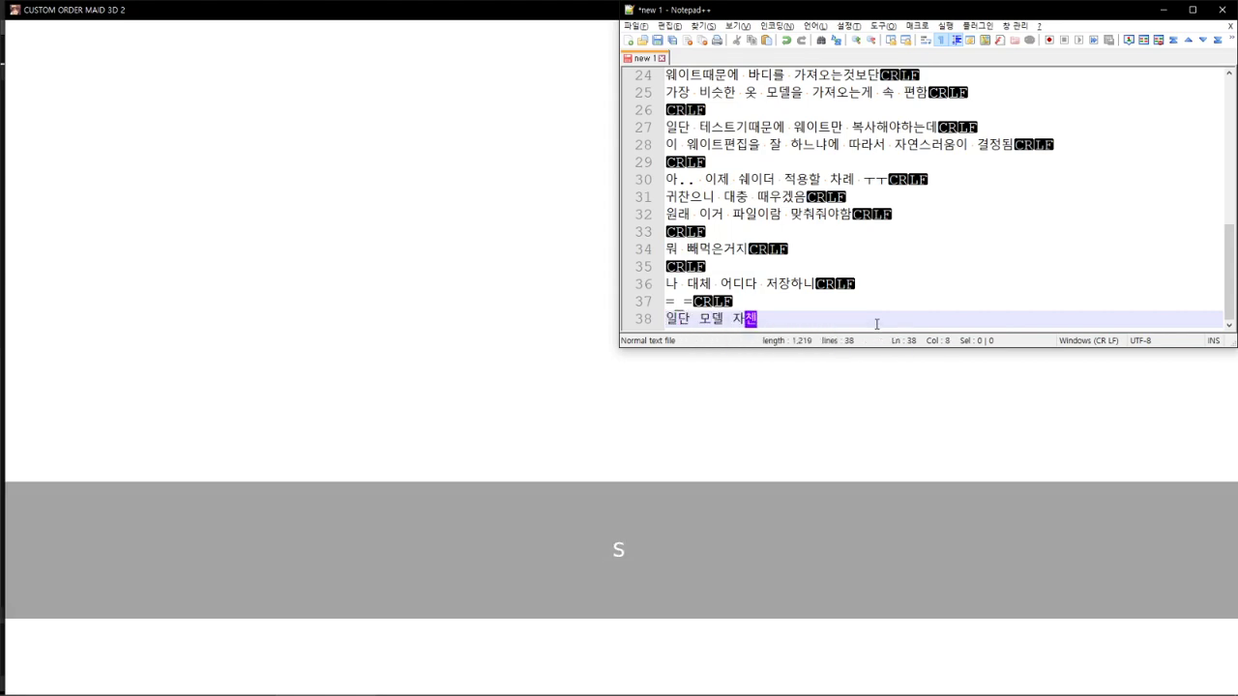
# Step: Close the running COM3D2 game with its BepInEx console and bring Blender back beside the notes
pyautogui.moveTo(345, 690)
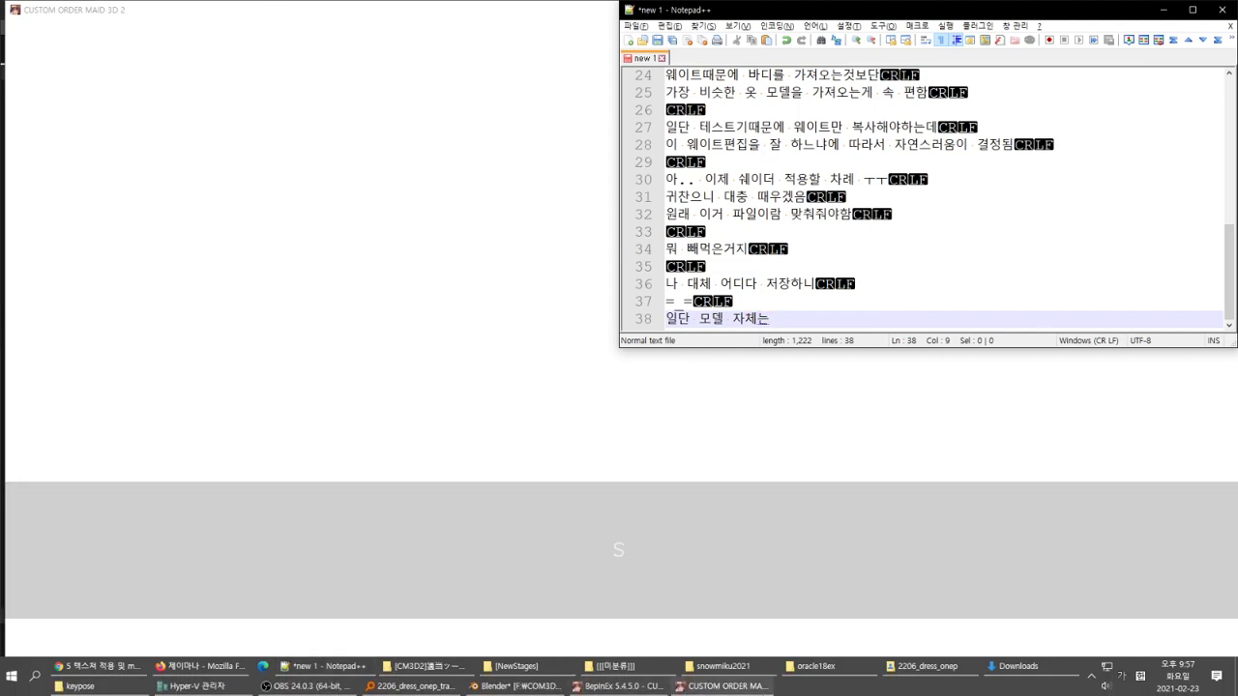
pyautogui.click(611, 686)
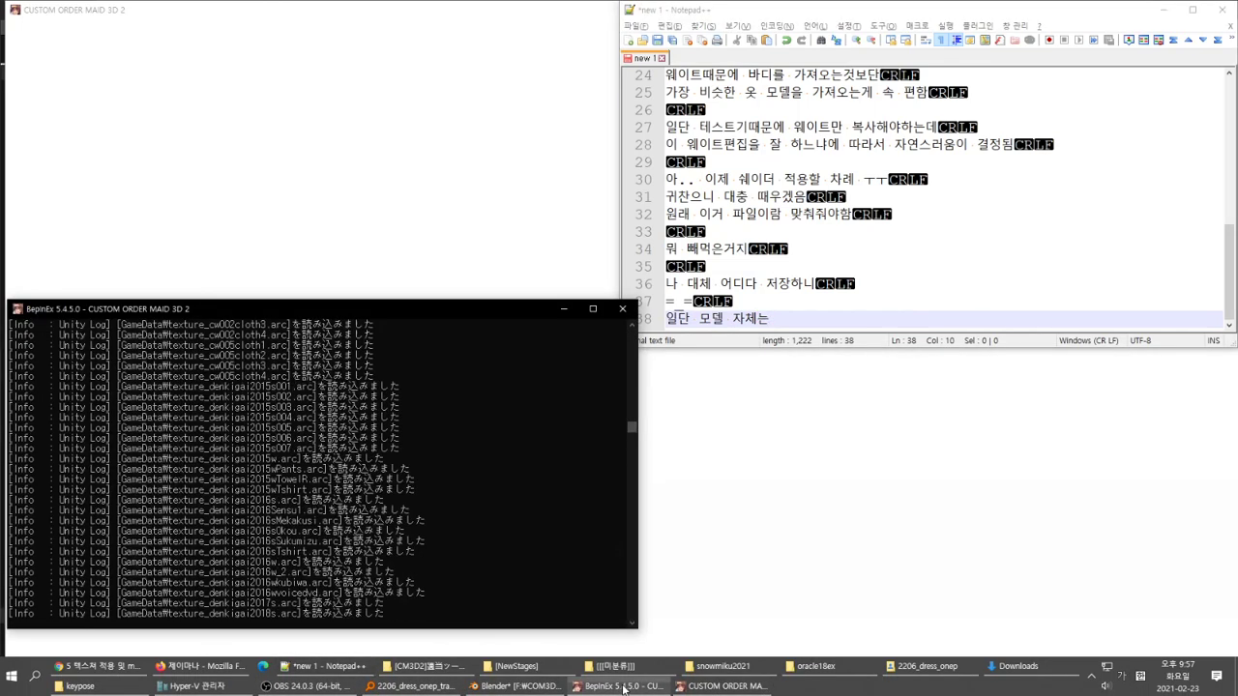
pyautogui.click(514, 686)
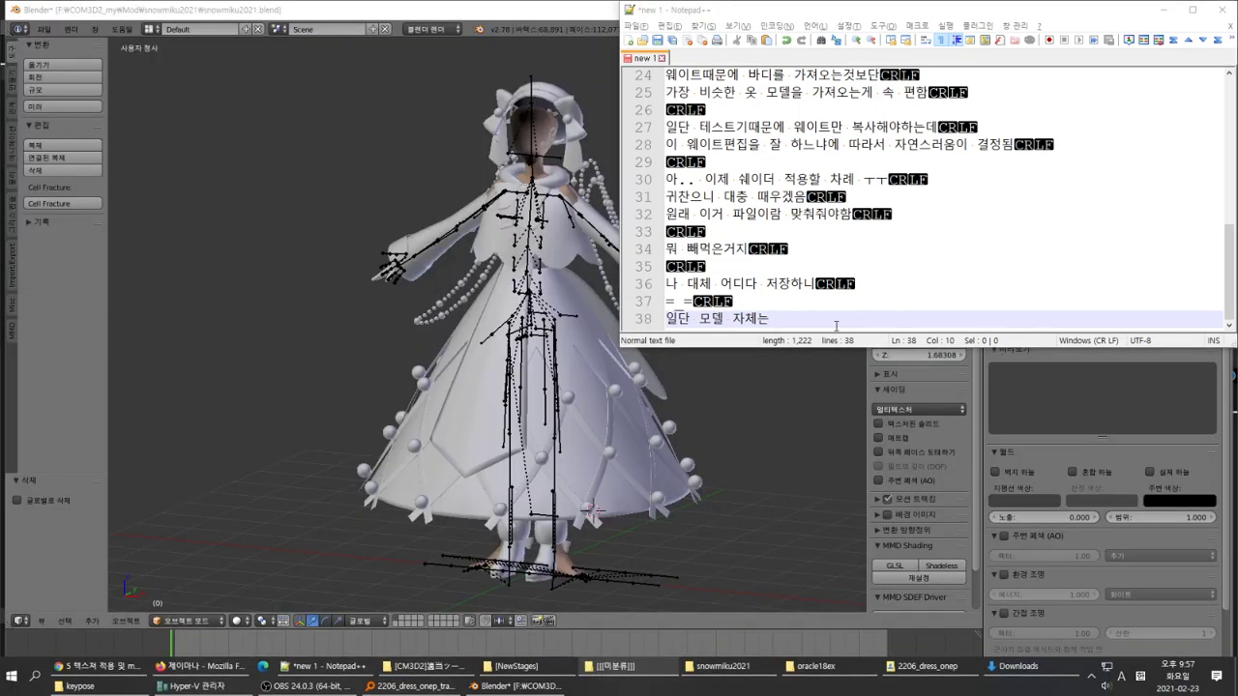
# Step: Complete the note line with "성공적으로 저장" and add the line "메뉴 만들 차례" below it in Notepad++
pyautogui.write('성공적으로 저장')
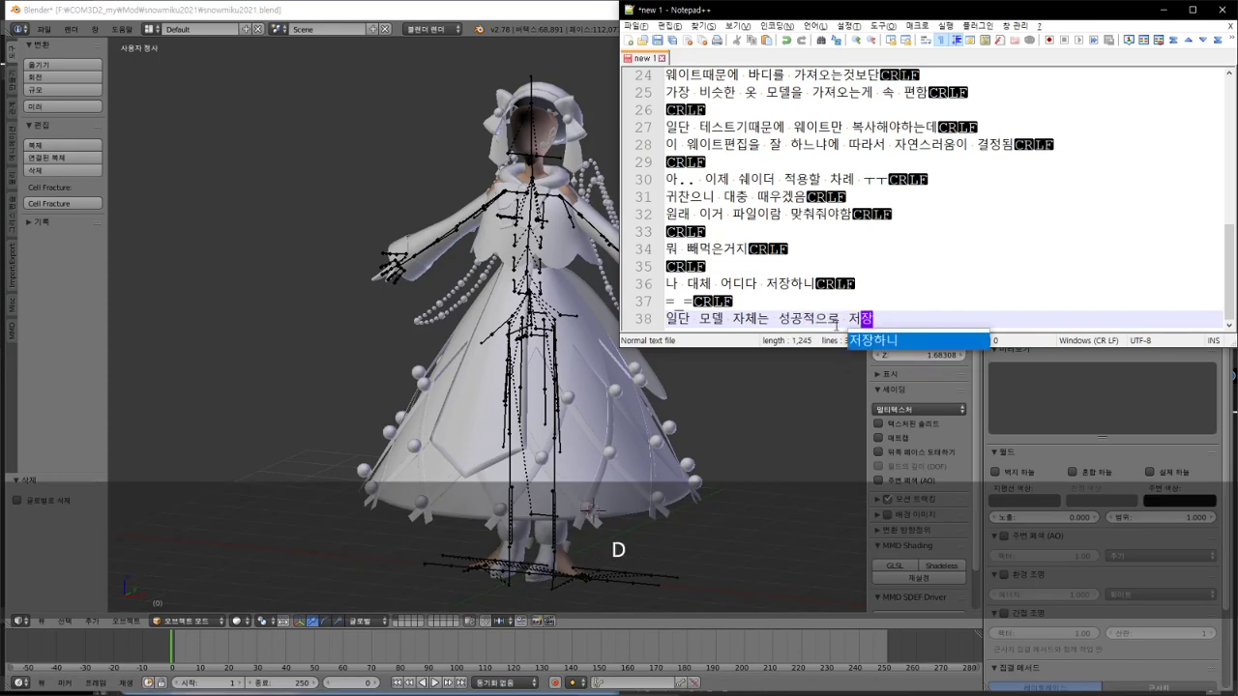
pyautogui.press('Return')
pyautogui.write('메')
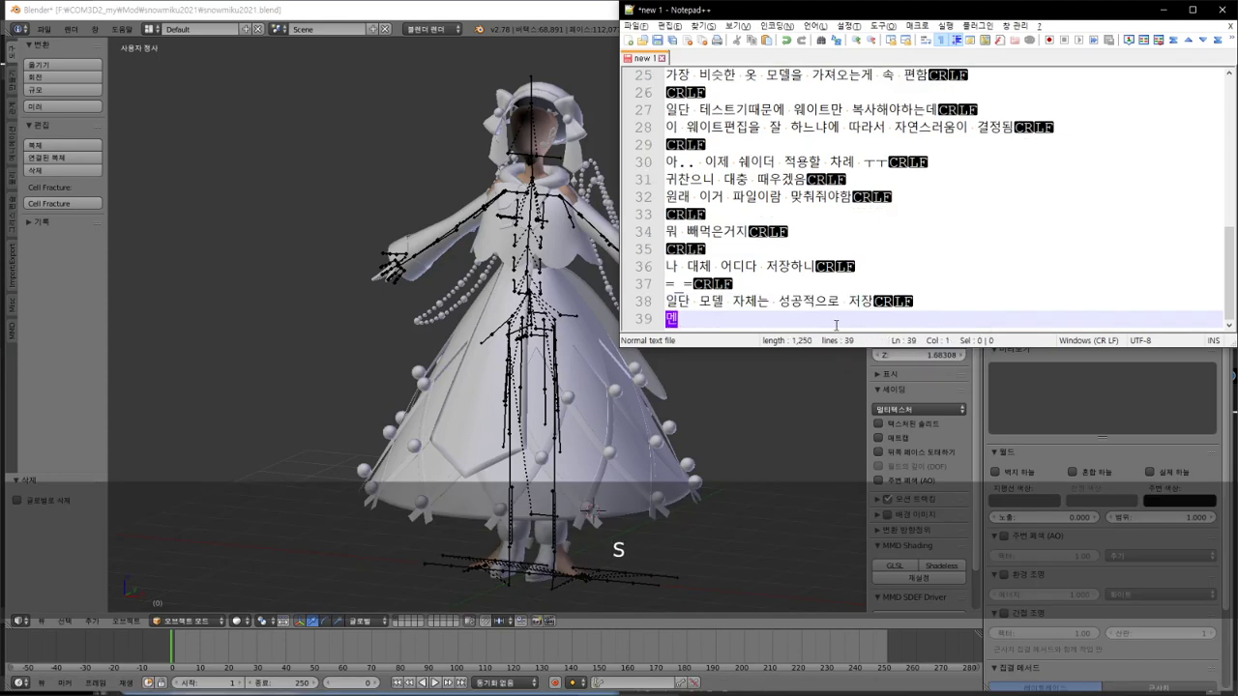
pyautogui.write('뉴 만들 찰례')
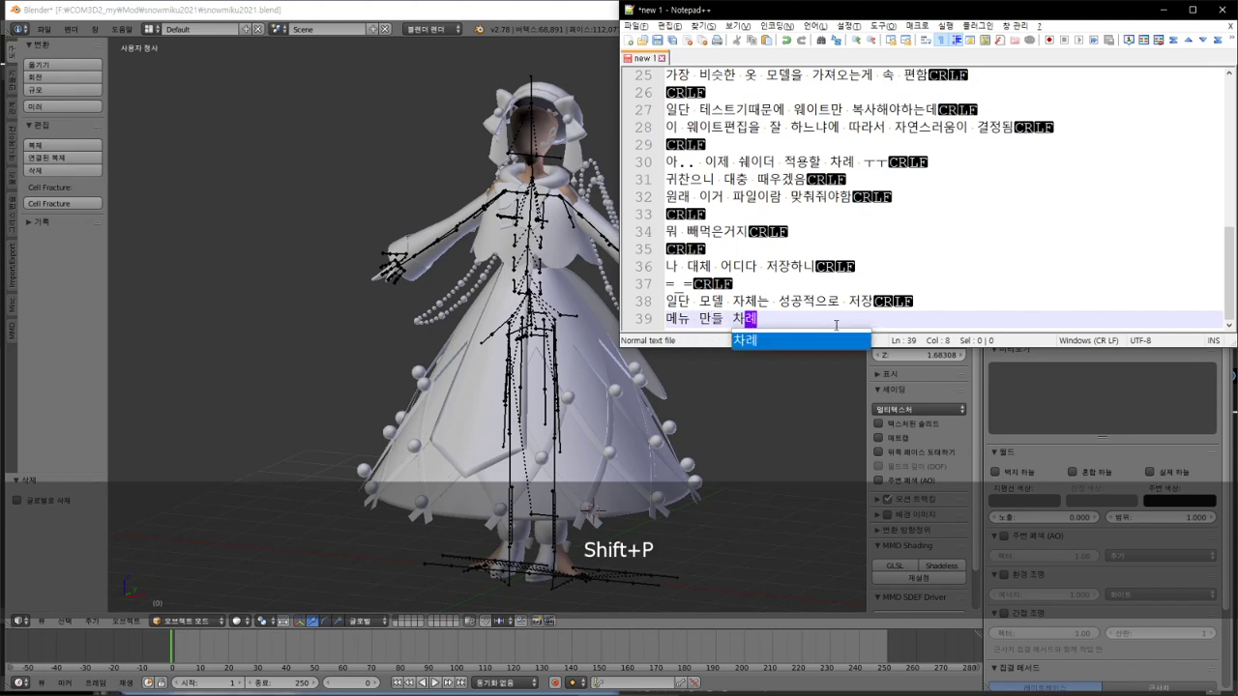
# Step: Bring up the 2206_dress_onep and snowmiku2021 folder windows in Explorer
pyautogui.moveTo(513, 692)
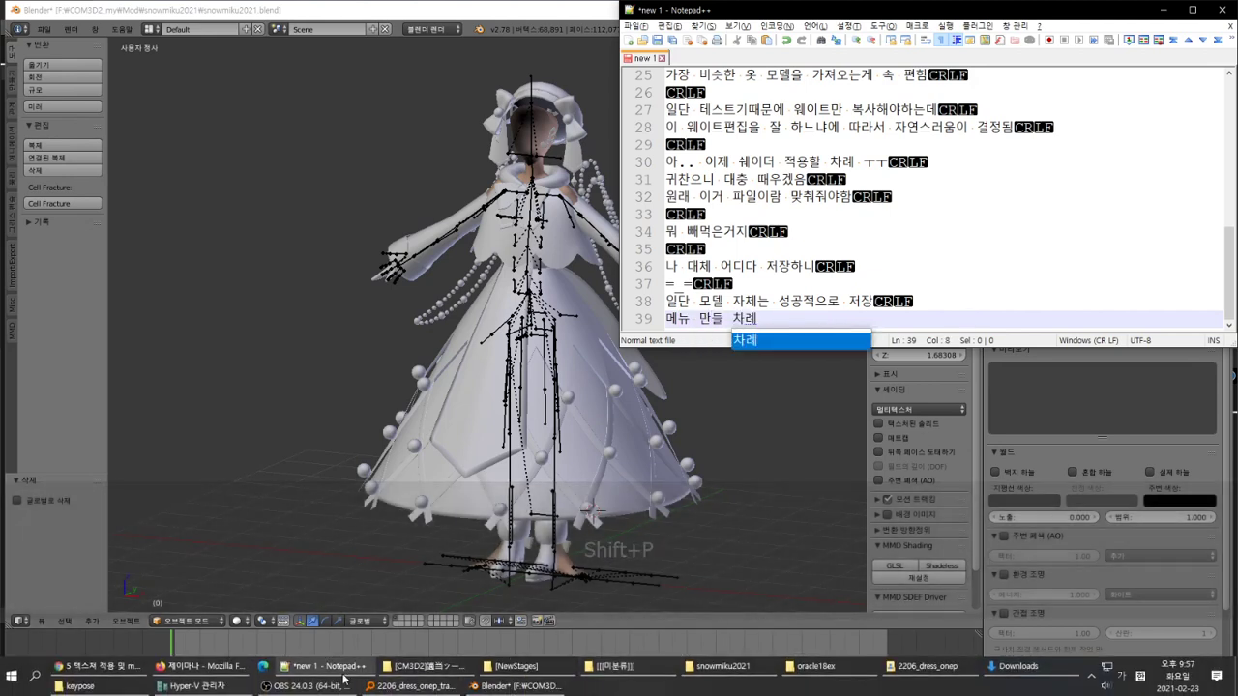
pyautogui.click(927, 666)
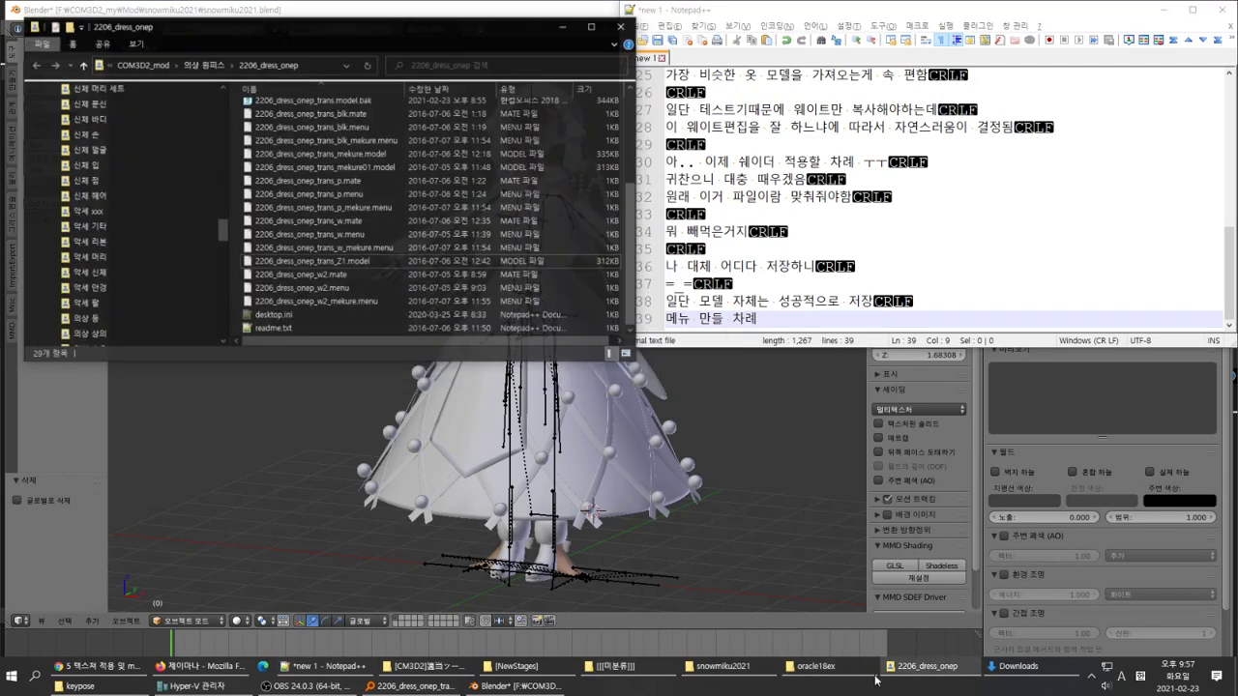
pyautogui.click(723, 667)
# Step: Copy 2206_dress_onep_trans_w.menu from the 2206_dress_onep folder into the snowmiku2021 folder
pyautogui.scroll(4, 373, 192)
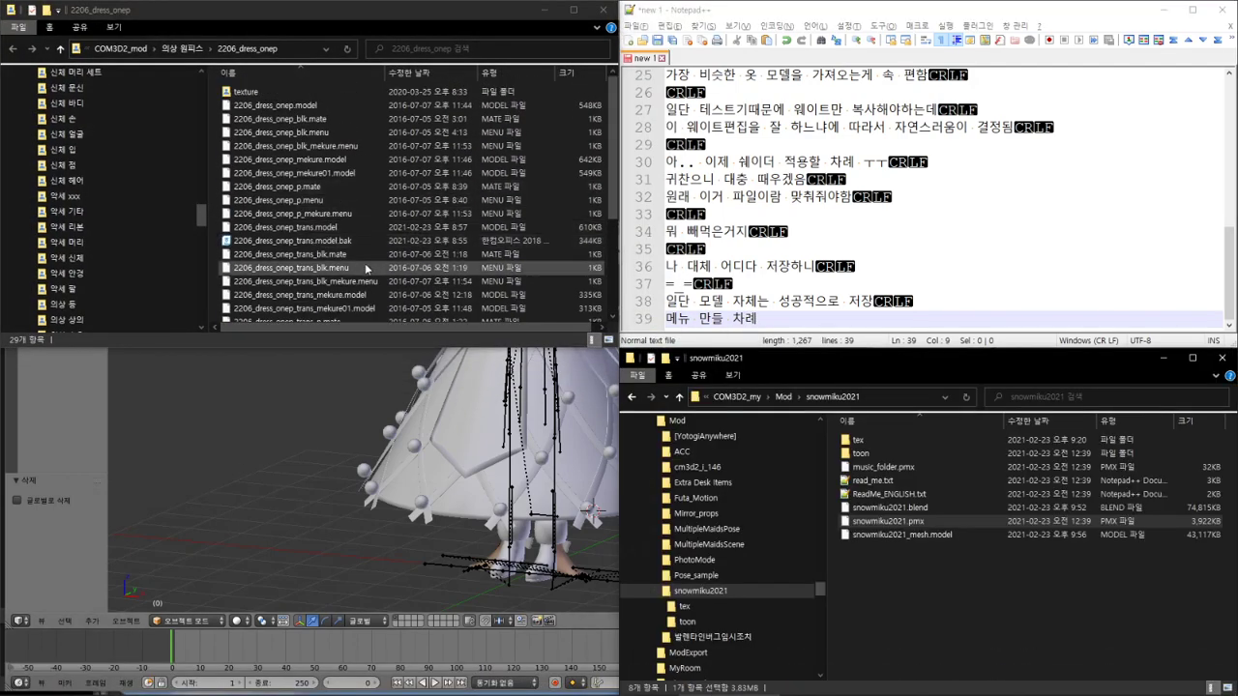
pyautogui.scroll(-2, 392, 219)
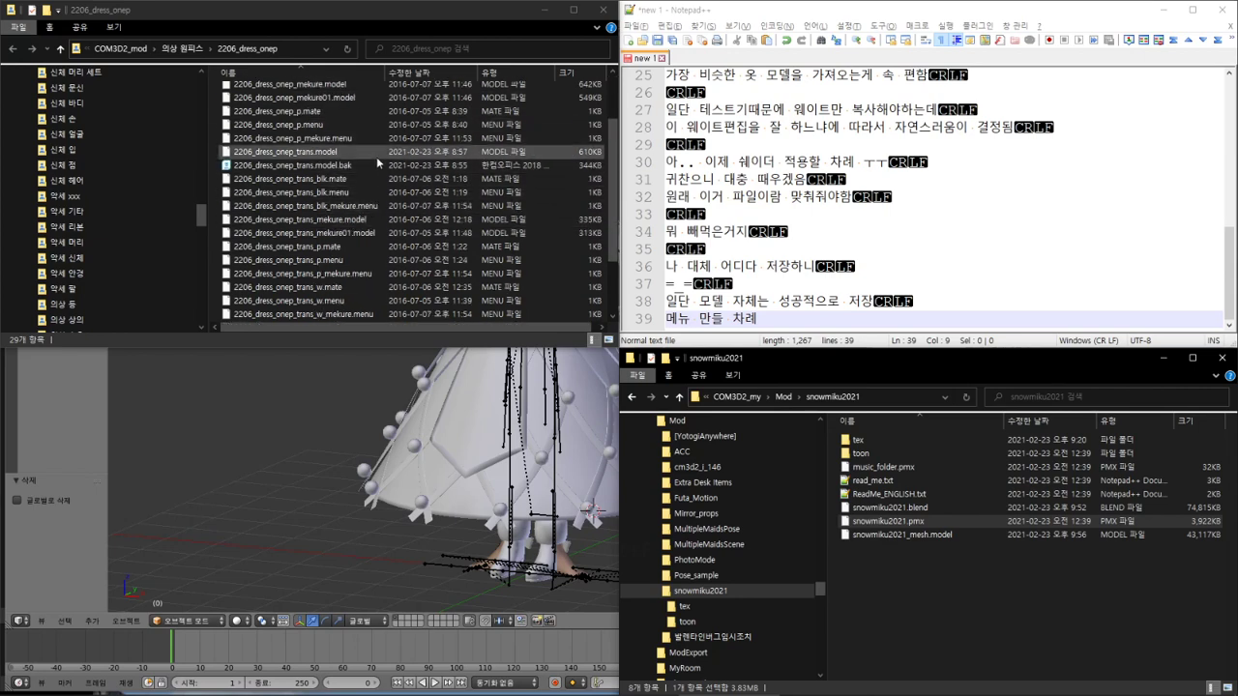
pyautogui.scroll(-2, 376, 304)
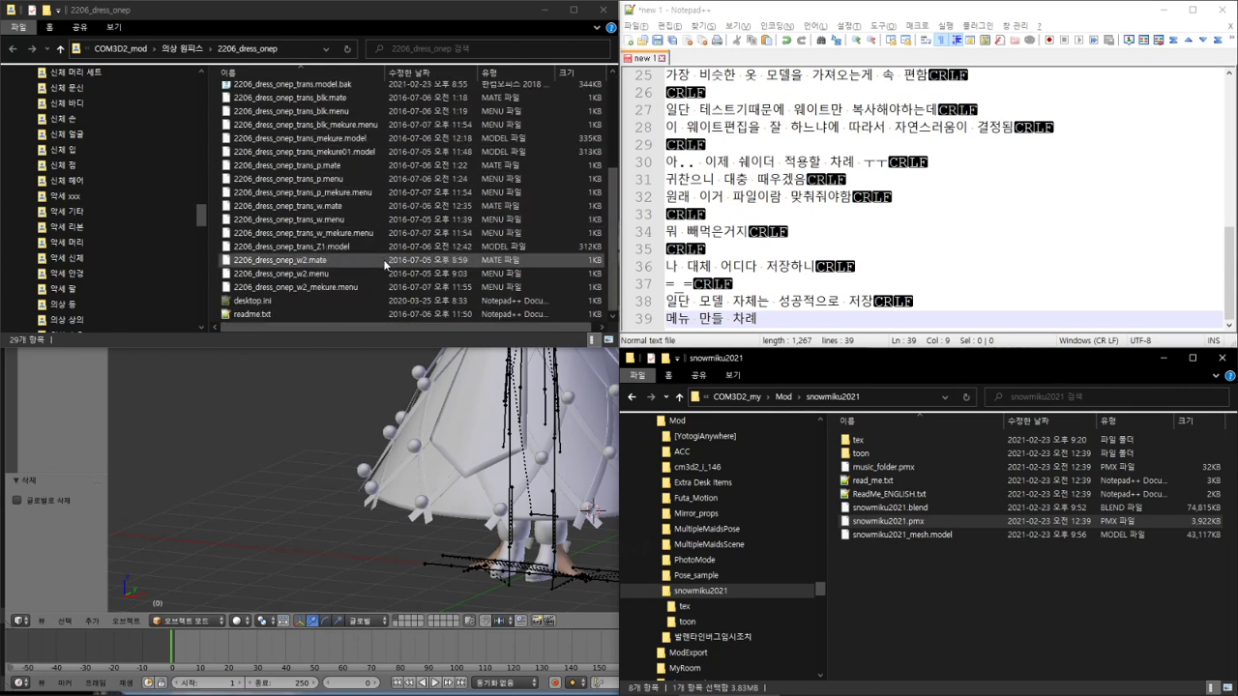
pyautogui.scroll(4, 383, 259)
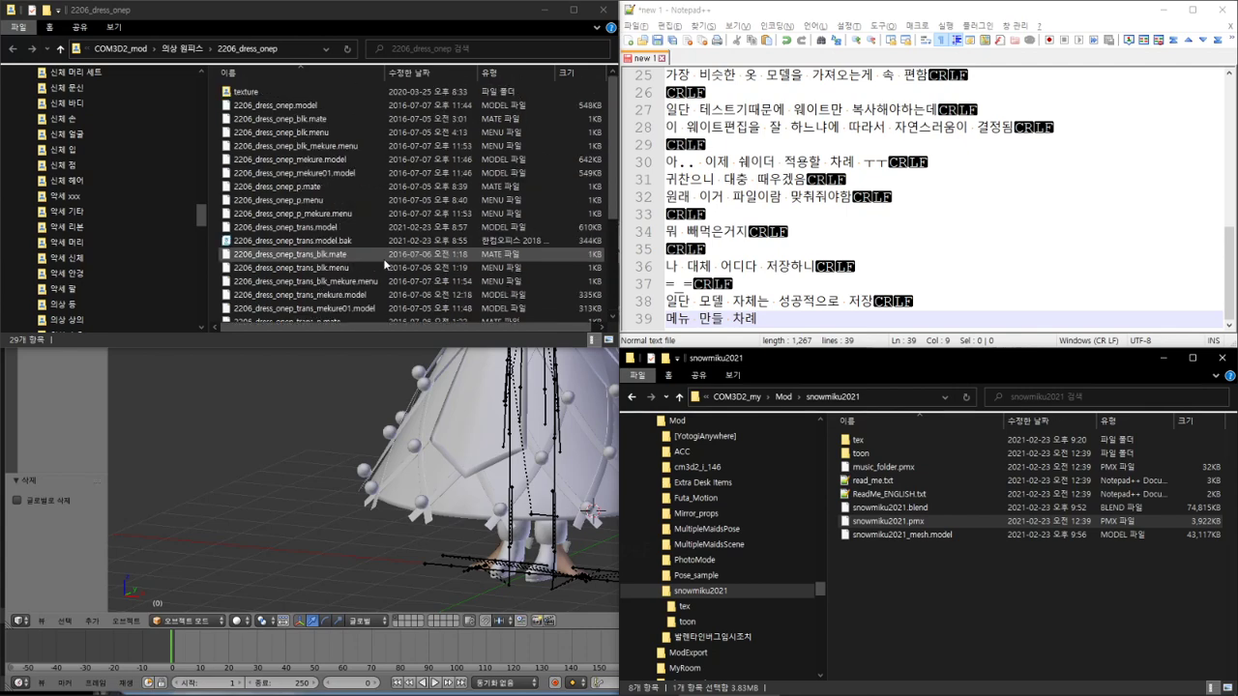
pyautogui.scroll(-2, 383, 258)
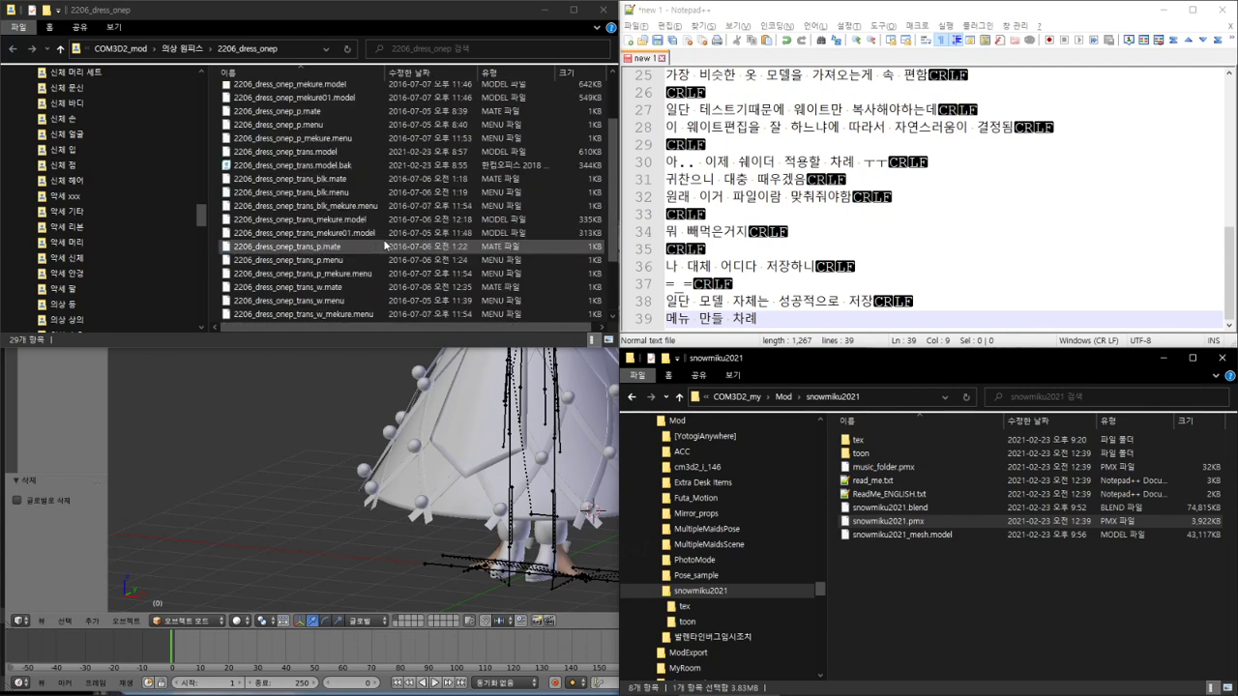
pyautogui.click(369, 265)
pyautogui.hotkey('ctrl', 'c')
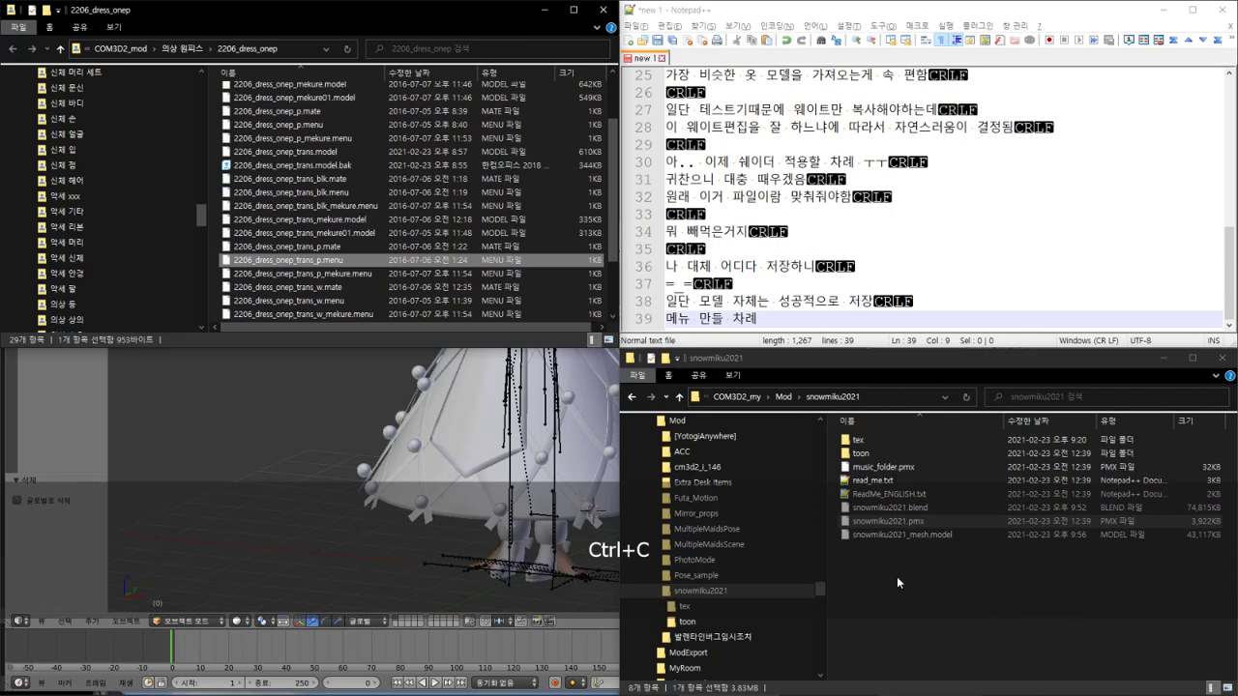
pyautogui.click(365, 301)
pyautogui.hotkey('ctrl', 'c')
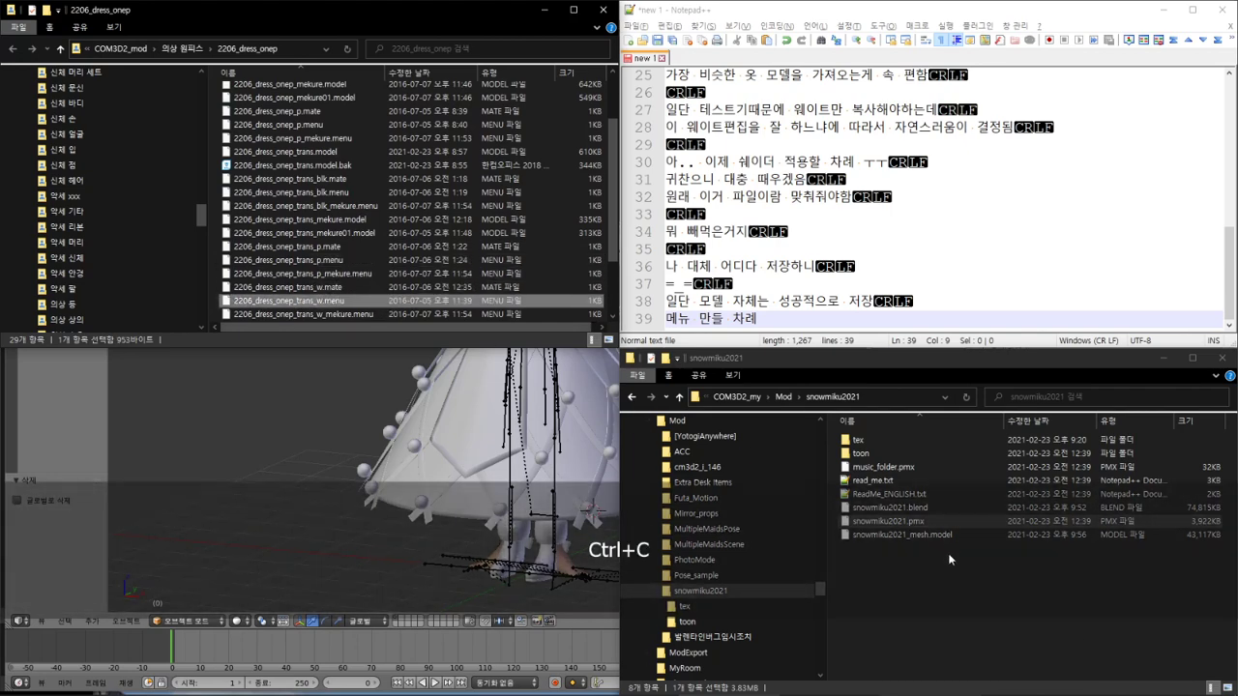
pyautogui.click(958, 588)
pyautogui.hotkey('ctrl', 'v')
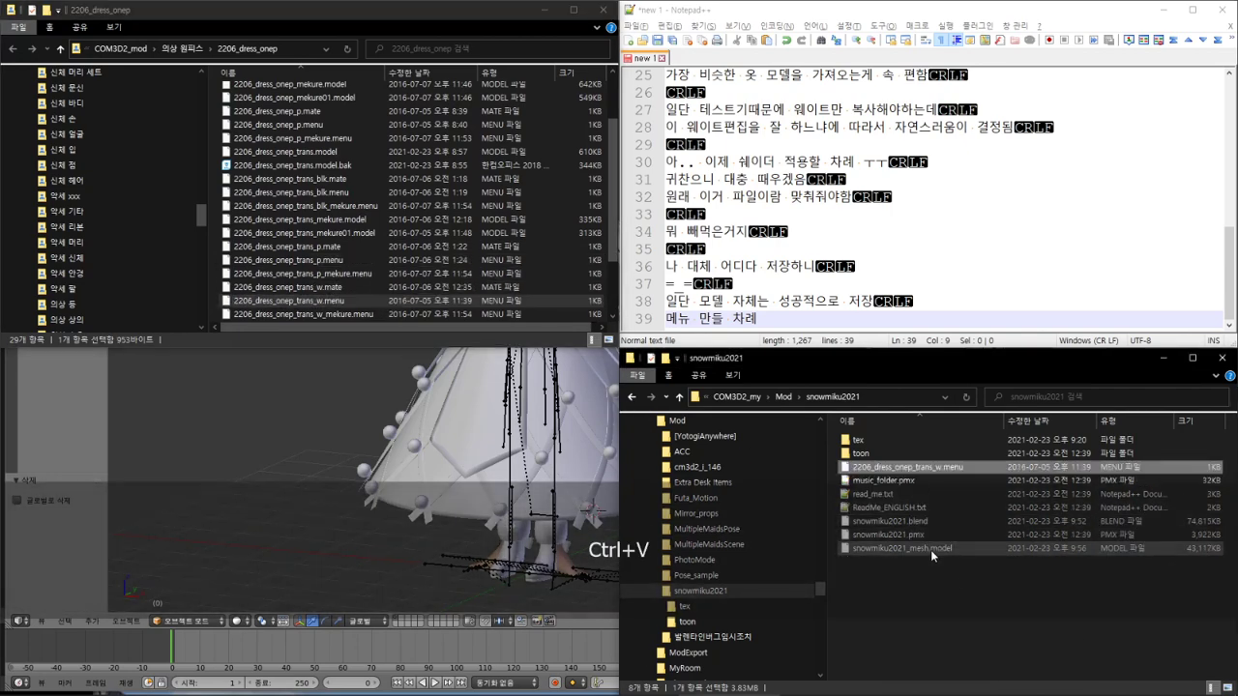
# Step: Rename the copied menu file to snowmiku2021_mesh.menu, reusing the base name of snowmiku2021_mesh.model
pyautogui.click(931, 549)
pyautogui.press('F2')
pyautogui.hotkey('ctrl', 'c')
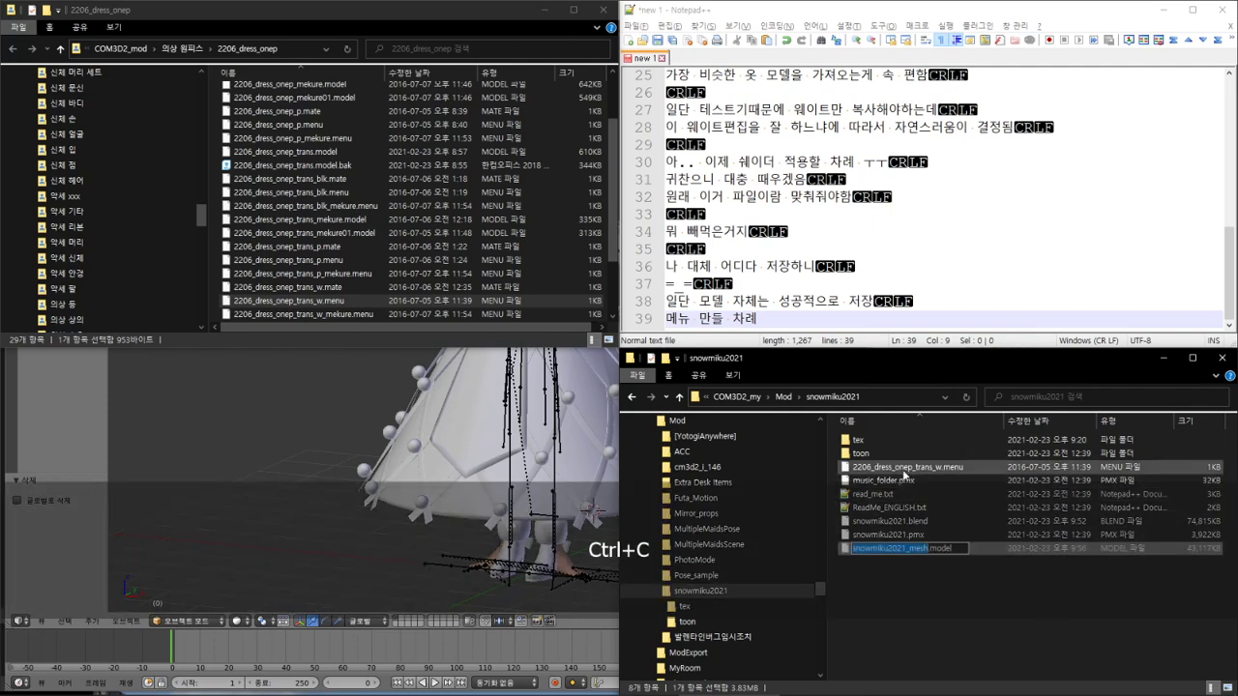
pyautogui.press('Return')
pyautogui.press('Up')
pyautogui.press('Up')
pyautogui.press('Up')
pyautogui.press('Up')
pyautogui.press('Up')
pyautogui.press('F2')
pyautogui.hotkey('ctrl', 'v')
pyautogui.press('Return')
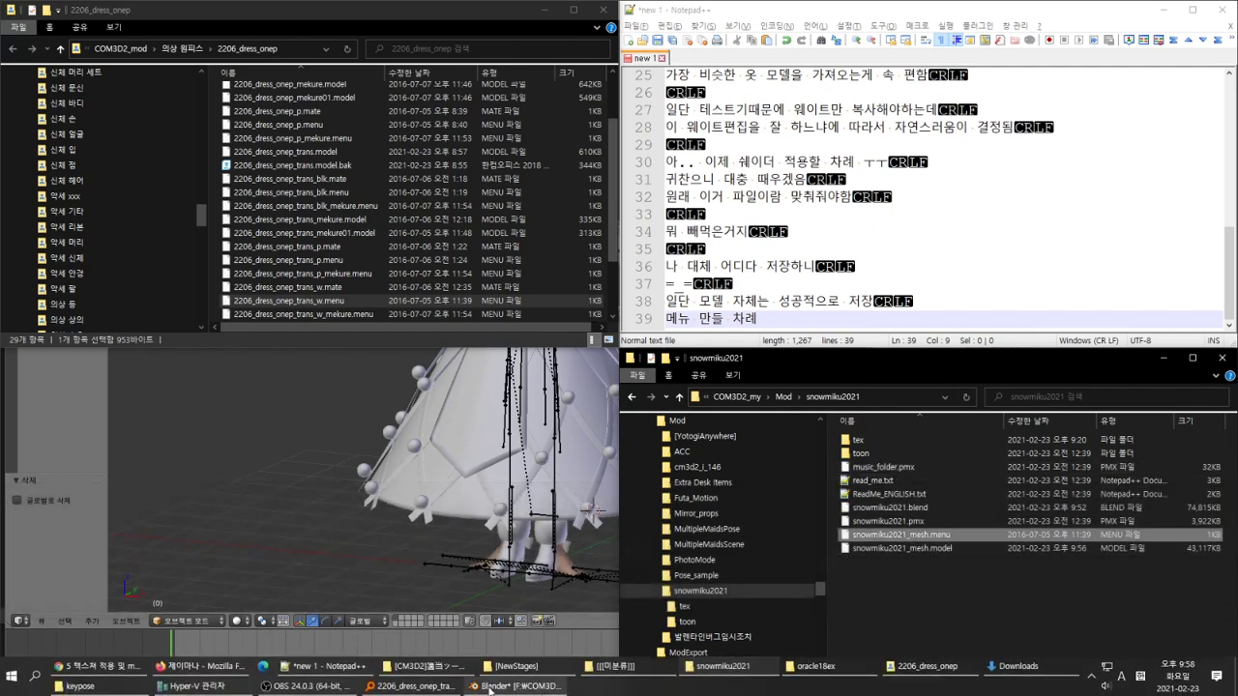
# Step: Convert snowmiku2021_mesh.menu to text with the CM3D2 menu←→txt converter and open the resulting file in a taller Notepad++ window
pyautogui.click(425, 684)
pyautogui.moveTo(875, 540); pyautogui.dragTo(517, 521)
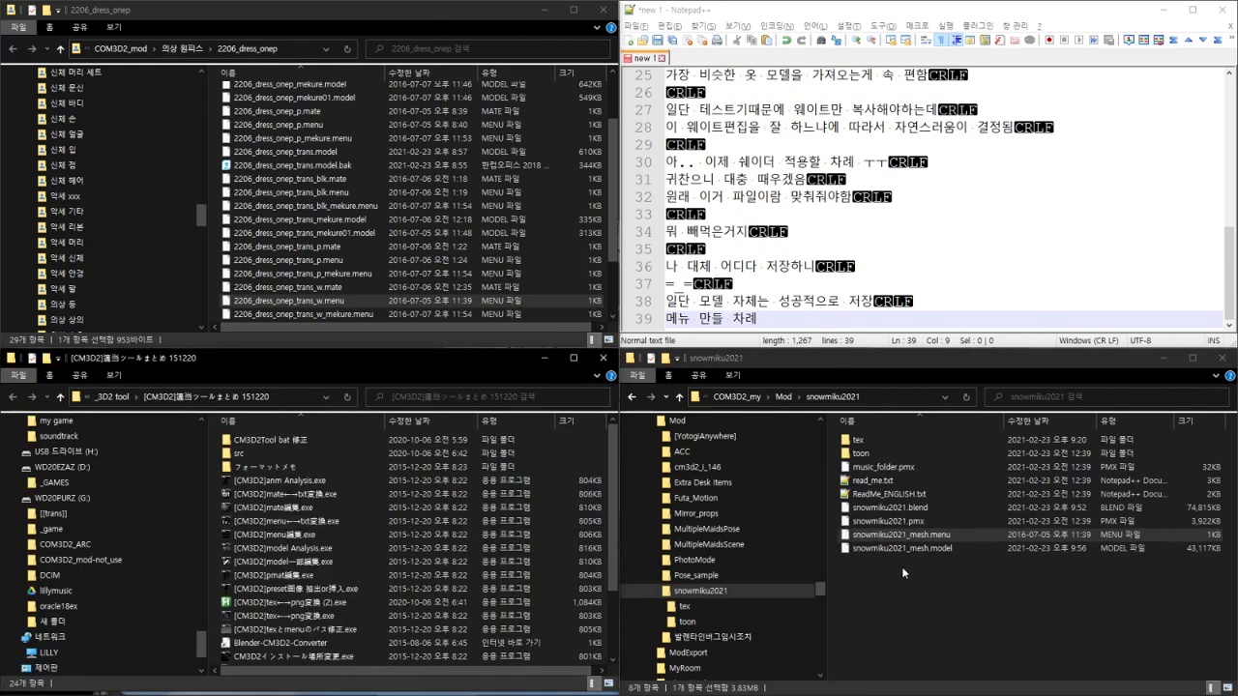
pyautogui.moveTo(900, 549); pyautogui.dragTo(915, 263)
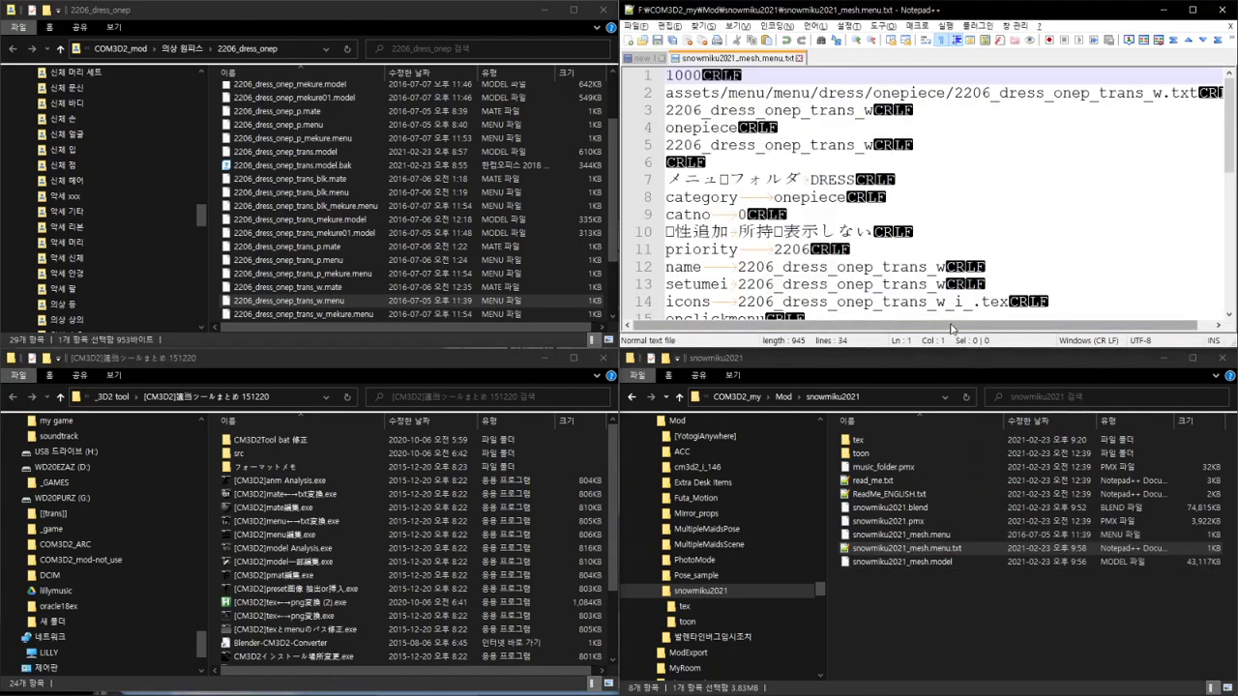
pyautogui.doubleClick(1062, 2)
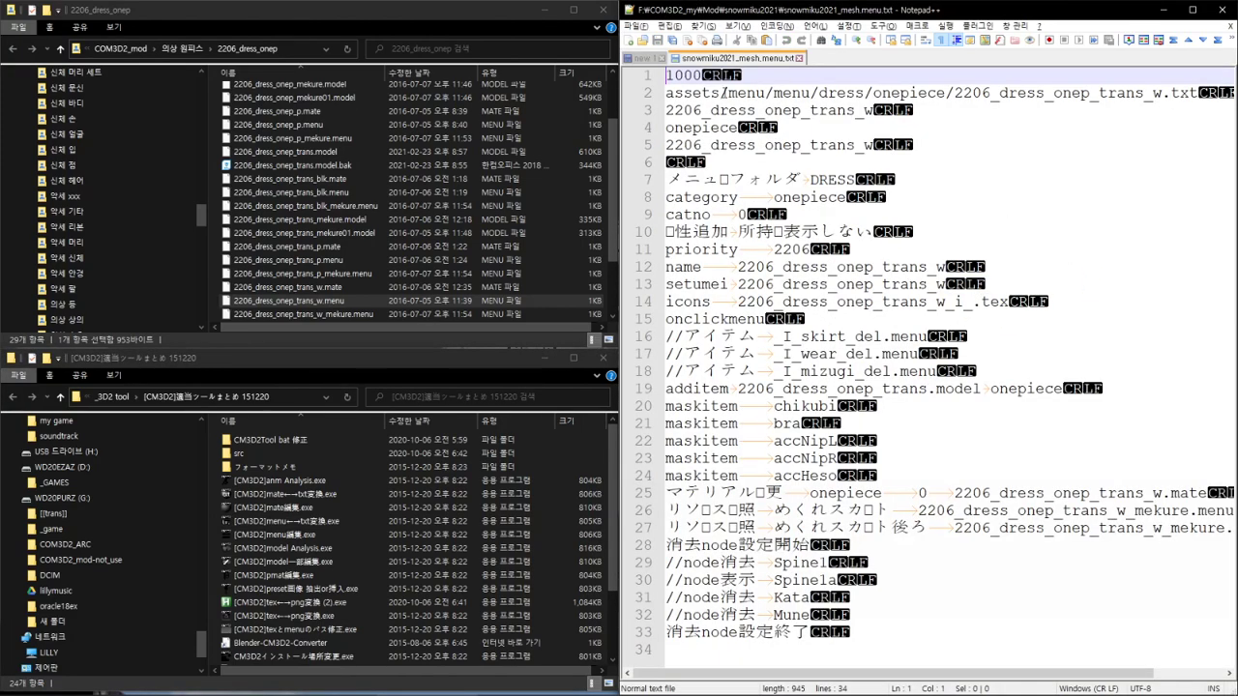
# Step: Add the line "기존걸 수적하는게 젤 속편함" to the new 1 notes, followed by a run of blank lines
pyautogui.click(642, 60)
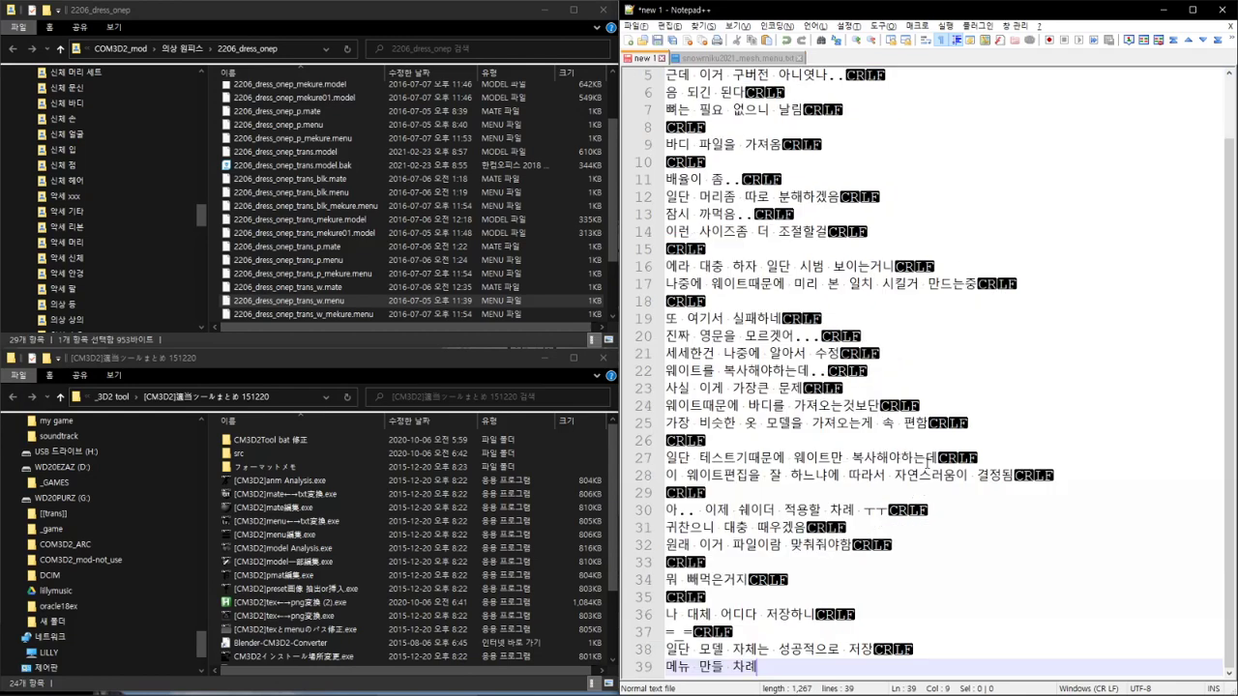
pyautogui.press('Return')
pyautogui.press('Return')
pyautogui.press('Up')
pyautogui.write('기존걸 수')
pyautogui.write('적하는게 제')
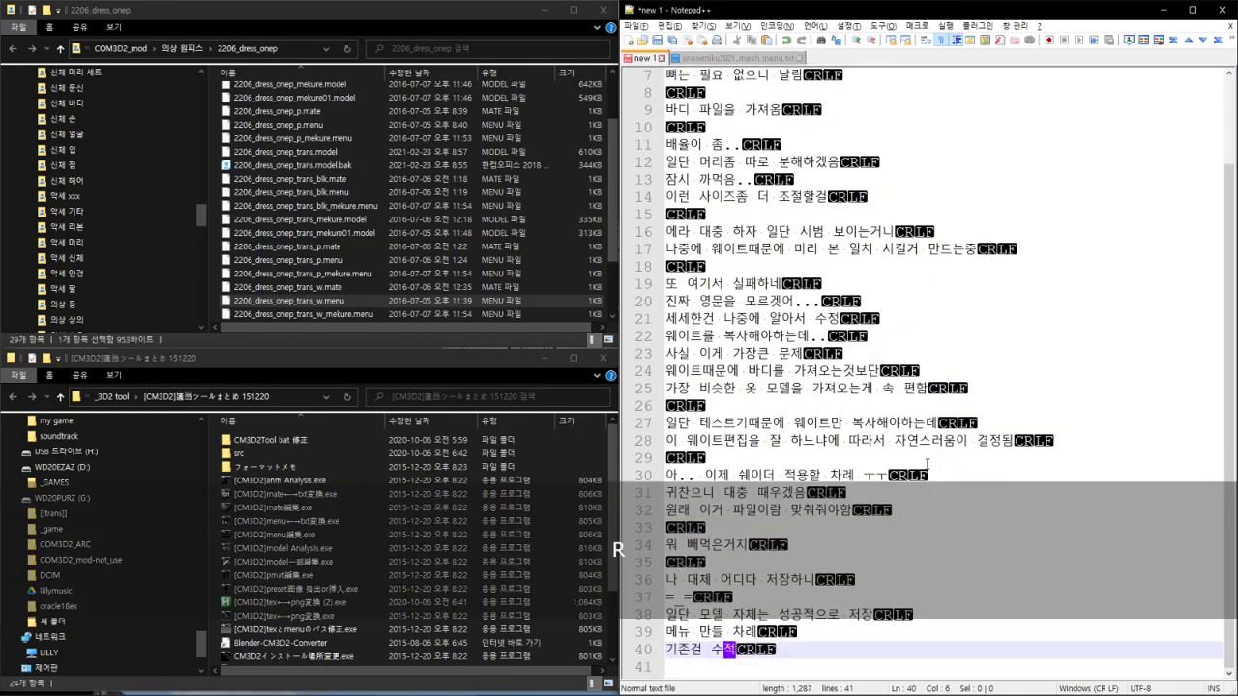
pyautogui.write('ㄹ 속편함')
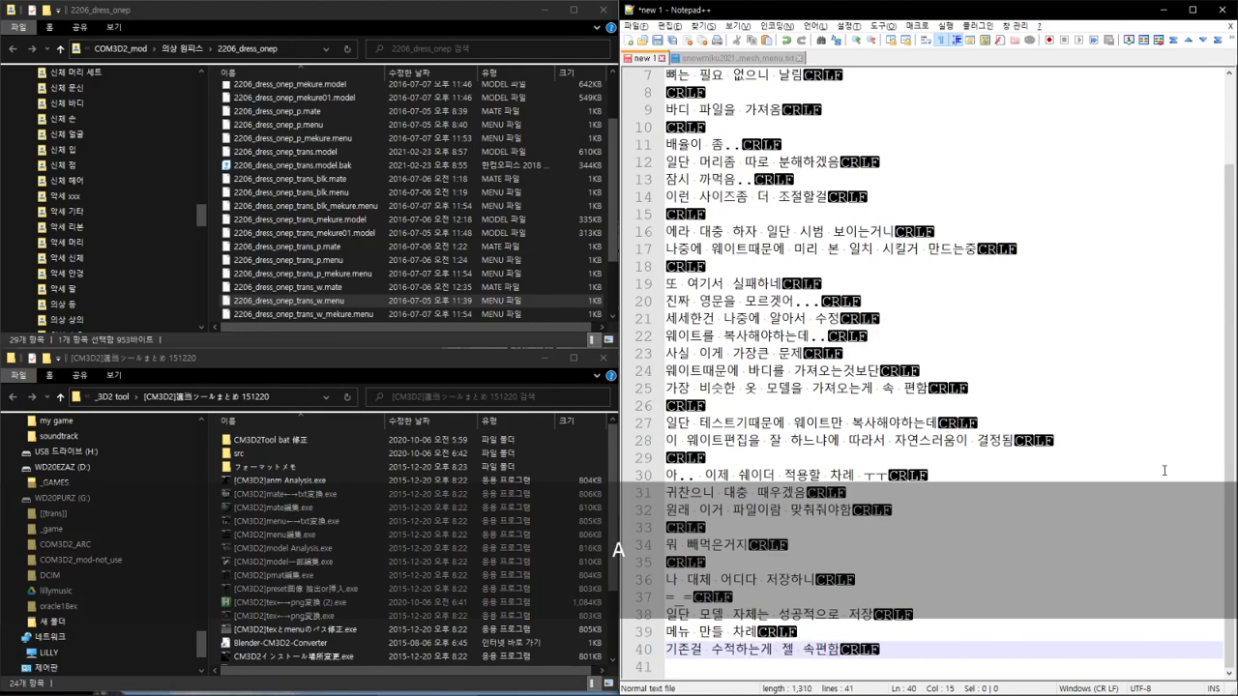
pyautogui.press('Return')
pyautogui.press('Return')
pyautogui.press('Return')
pyautogui.press('Return')
pyautogui.press('Return')
pyautogui.press('Return')
pyautogui.press('Return')
pyautogui.press('Return')
pyautogui.press('Return')
pyautogui.press('Return')
pyautogui.press('Return')
pyautogui.press('Return')
pyautogui.press('Return')
pyautogui.press('Return')
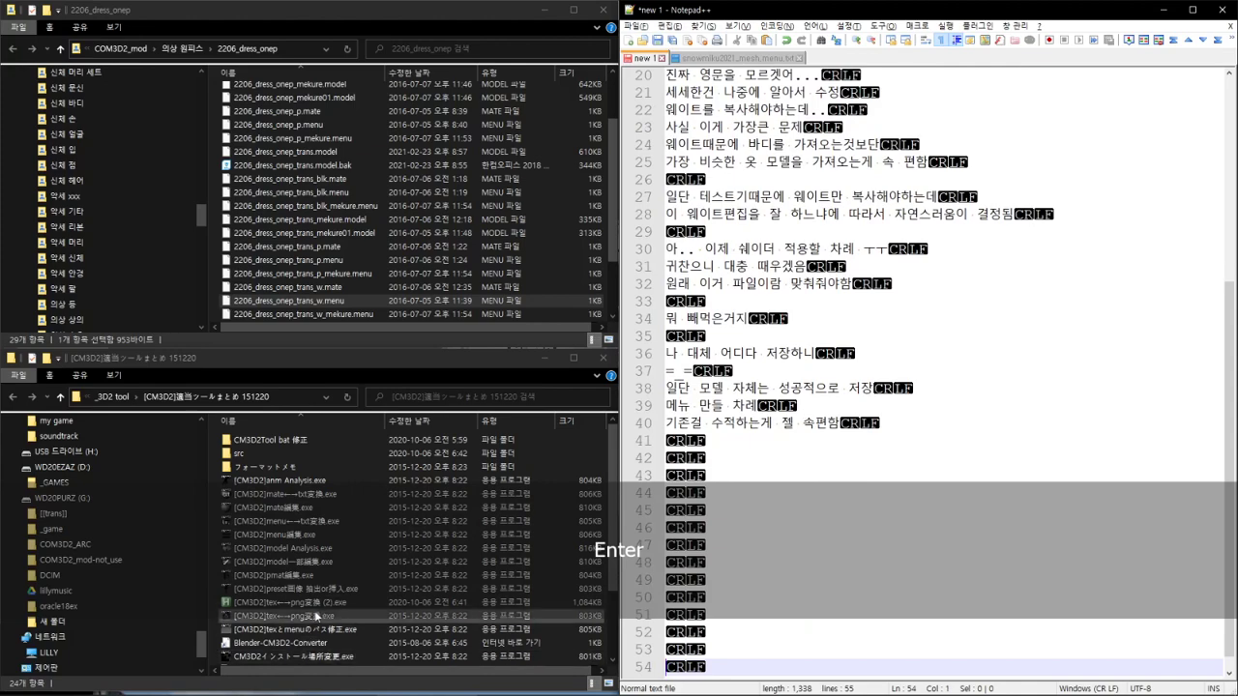
# Step: Open info.txt from the CM3D2 tool folder and break its fourth line so accheso and acckami each stand on their own line
pyautogui.click(316, 617)
pyautogui.scroll(-2, 316, 609)
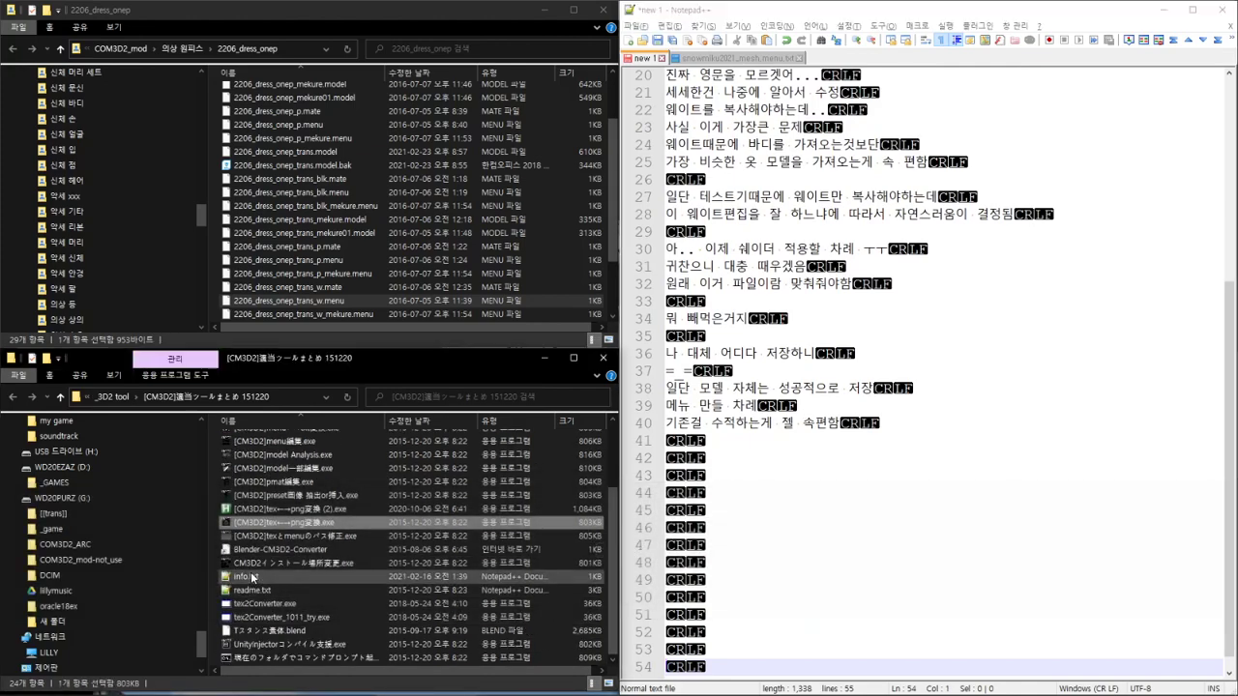
pyautogui.doubleClick(243, 578)
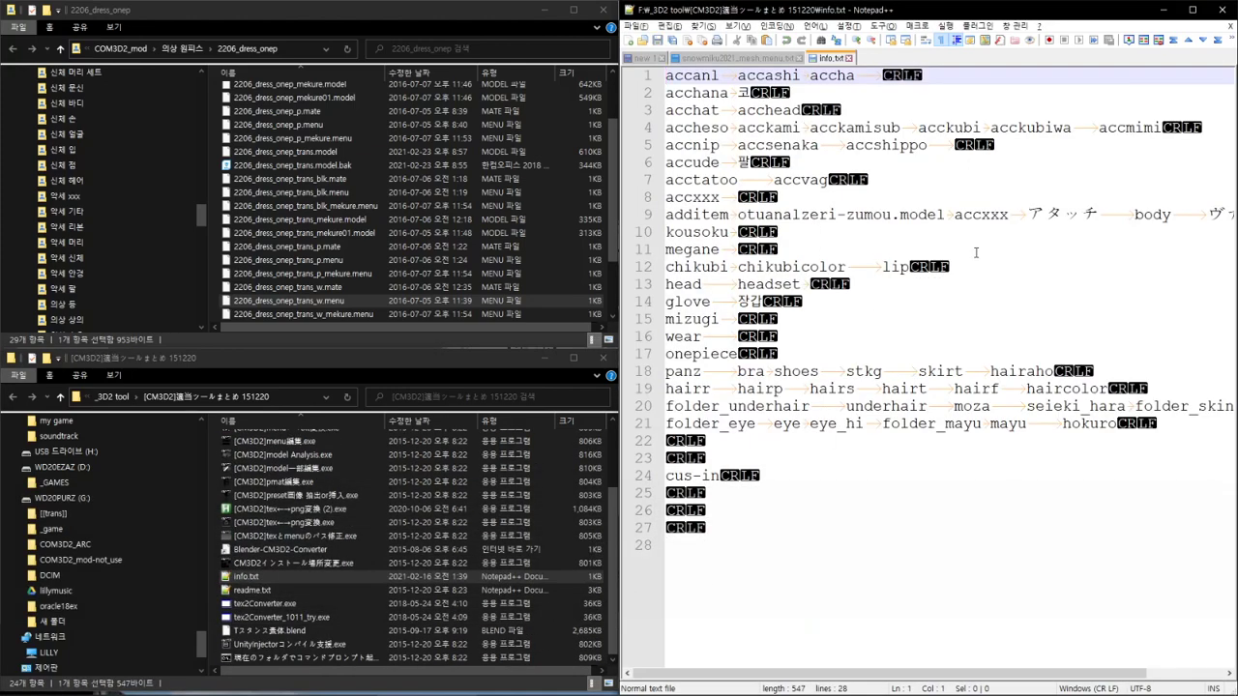
pyautogui.click(738, 127)
pyautogui.press('Return')
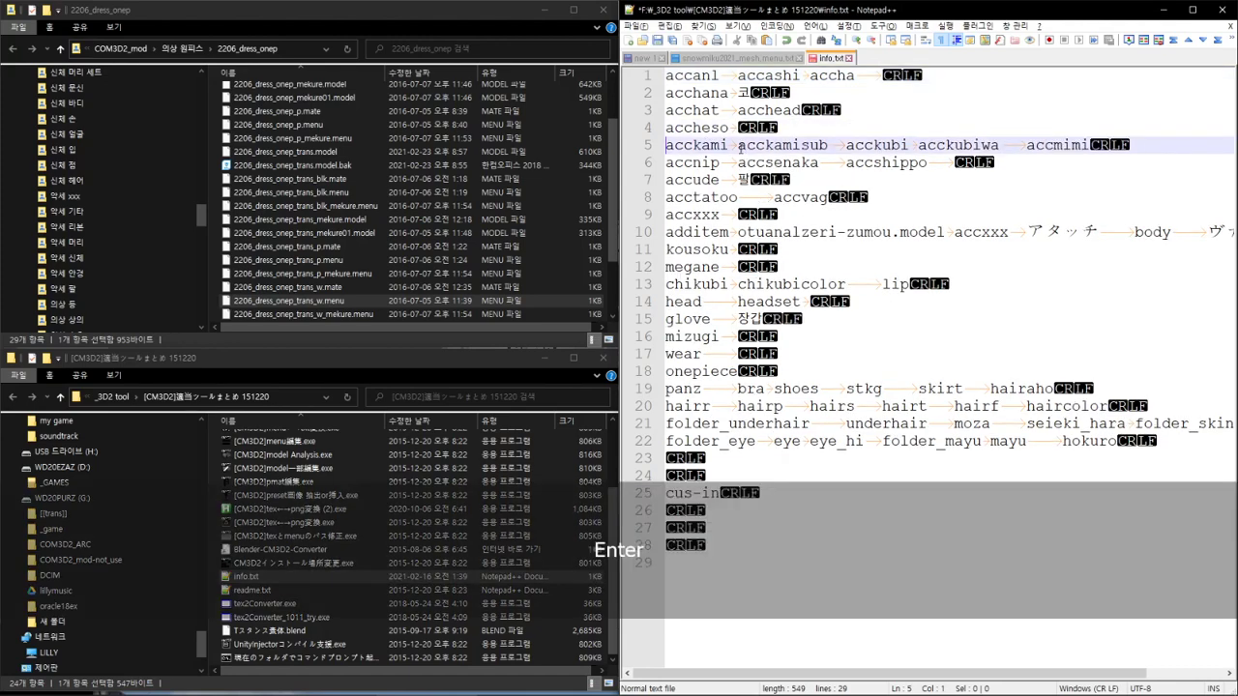
pyautogui.click(738, 144)
pyautogui.press('Return')
# Step: Maximize Notepad++ and move snowmiku2021_mesh.menu.txt into a split view beside info.txt
pyautogui.click(732, 58)
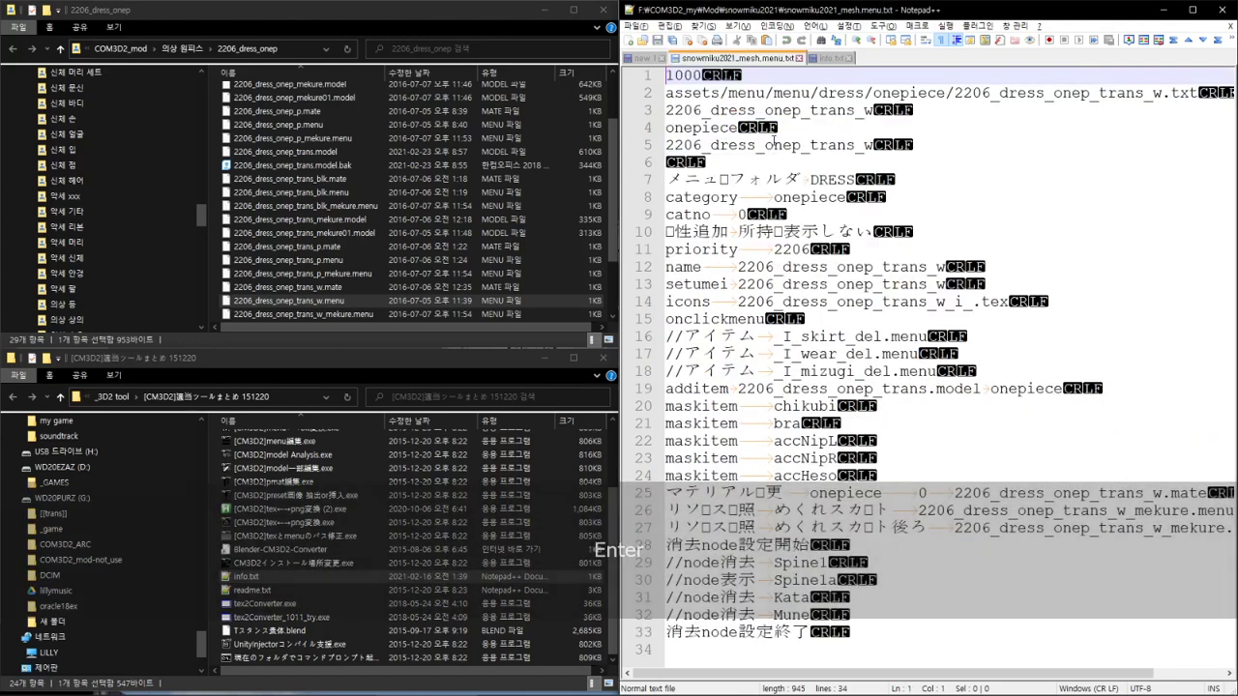
pyautogui.click(1192, 10)
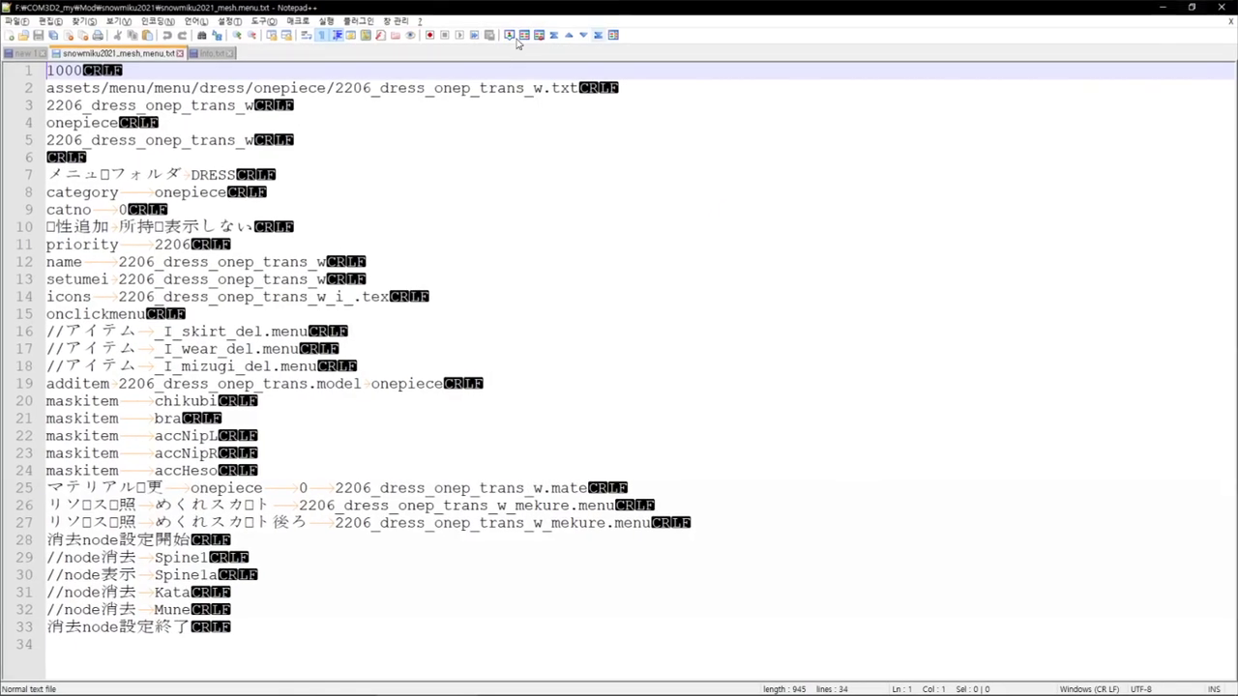
pyautogui.moveTo(132, 55); pyautogui.dragTo(629, 192)
pyautogui.click(667, 199)
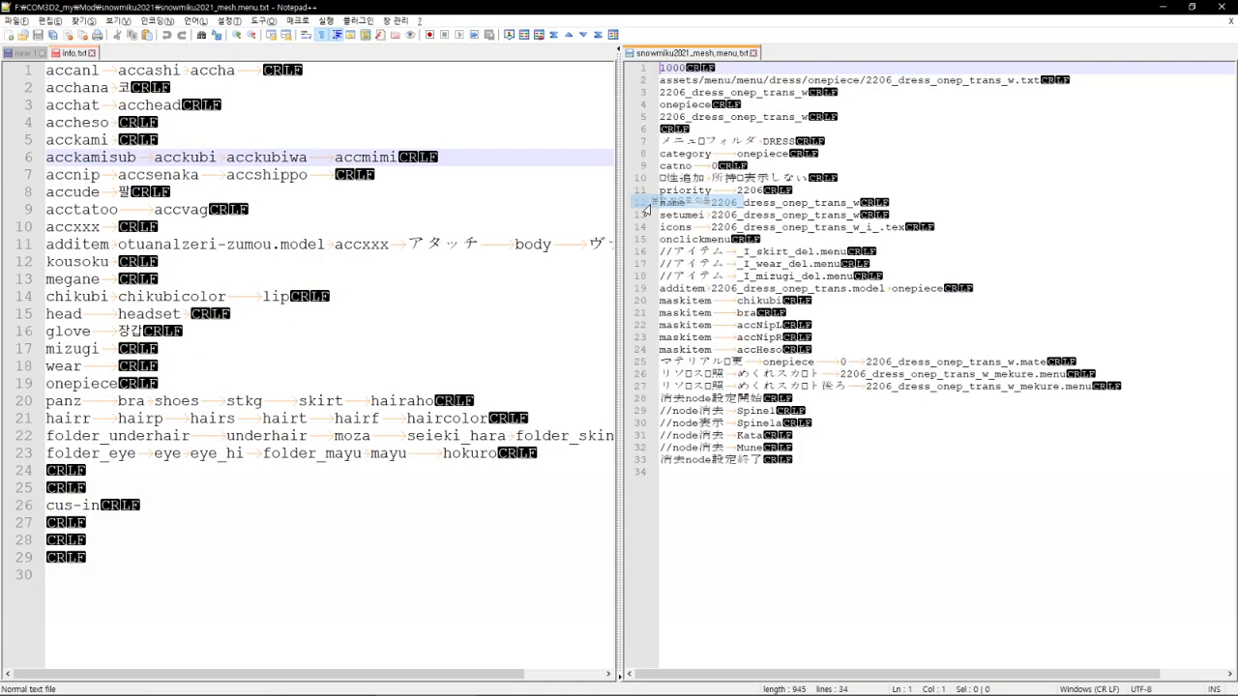
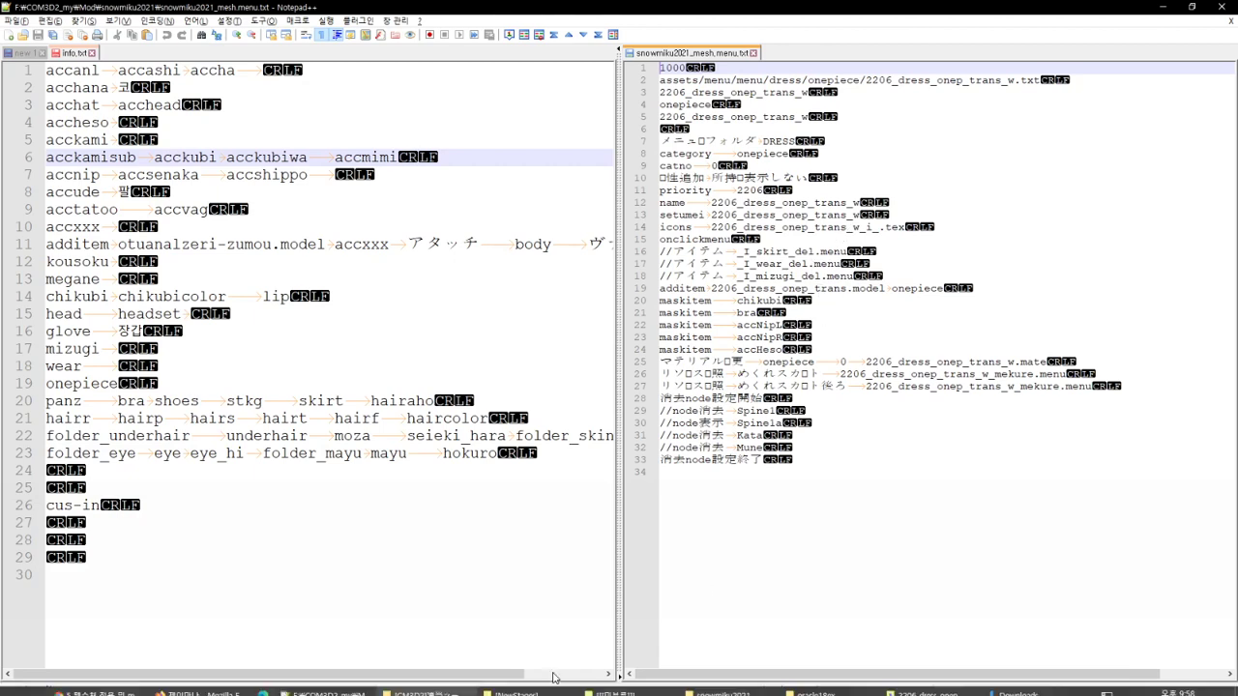
# Step: Paste the file's own name over the name value, trim it to snowmiku2021_mesh and cut it to the clipboard
pyautogui.rightClick(690, 60)
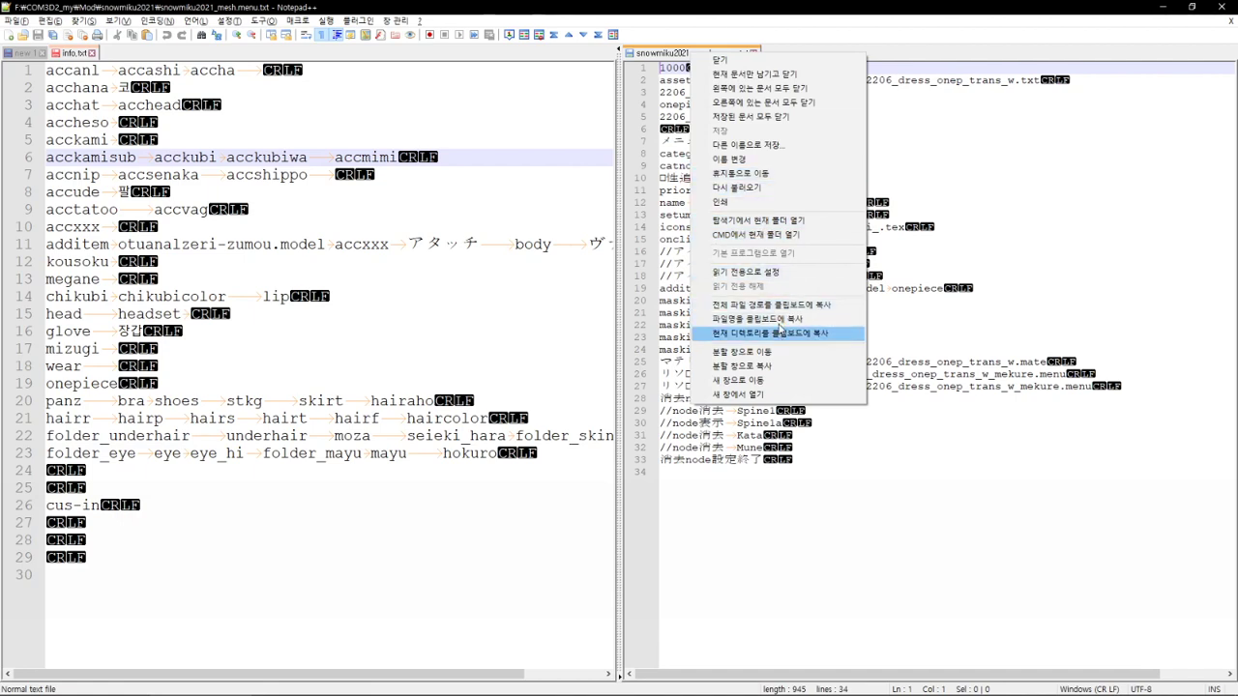
pyautogui.click(779, 333)
pyautogui.doubleClick(926, 203)
pyautogui.write('snowmiku2021_mesh.menu.txt')
pyautogui.click(822, 203)
pyautogui.press('Delete')
pyautogui.press('Delete')
pyautogui.press('Delete')
pyautogui.press('Delete')
pyautogui.press('Delete')
pyautogui.press('Delete')
pyautogui.press('Delete')
pyautogui.press('Delete')
pyautogui.press('Delete')
pyautogui.doubleClick(786, 203)
pyautogui.hotkey('ctrl', 'x')
# Step: Replace every 2206_dress_onep_trans_w in snowmiku2021_mesh.menu.txt with snowmiku2021_mesh
pyautogui.doubleClick(785, 214)
pyautogui.hotkey('ctrl', 'f')
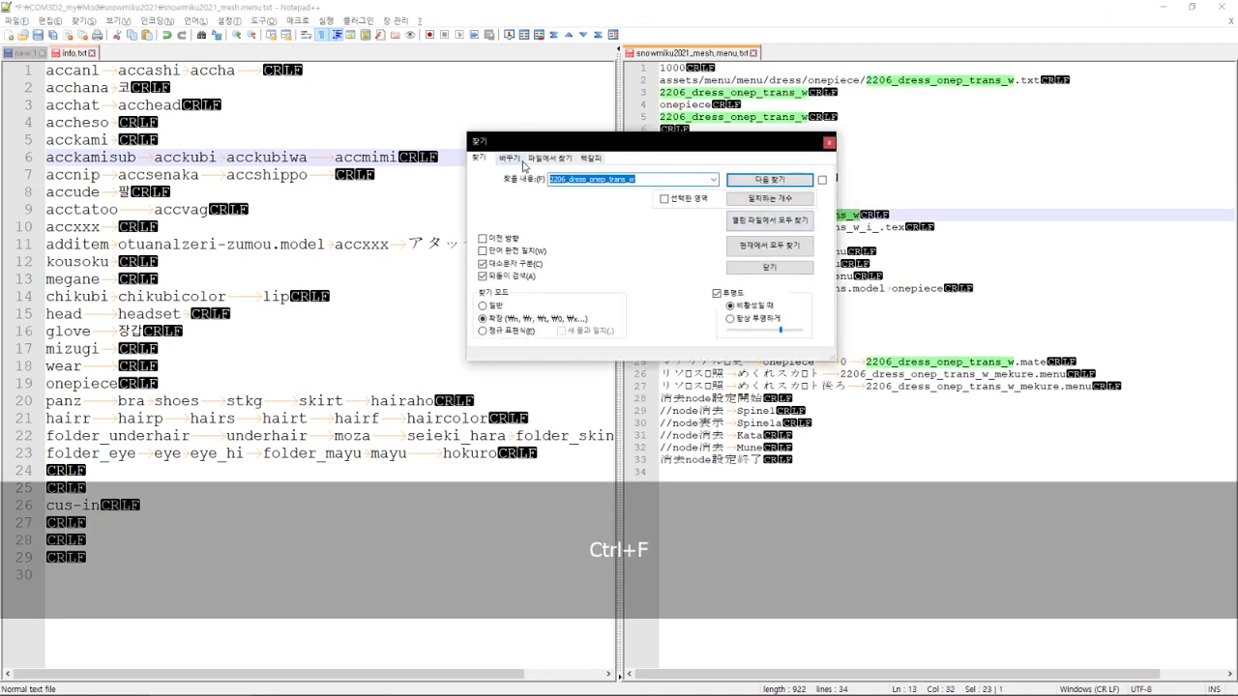
pyautogui.click(520, 163)
pyautogui.click(600, 198)
pyautogui.hotkey('ctrl', 'v')
pyautogui.click(785, 220)
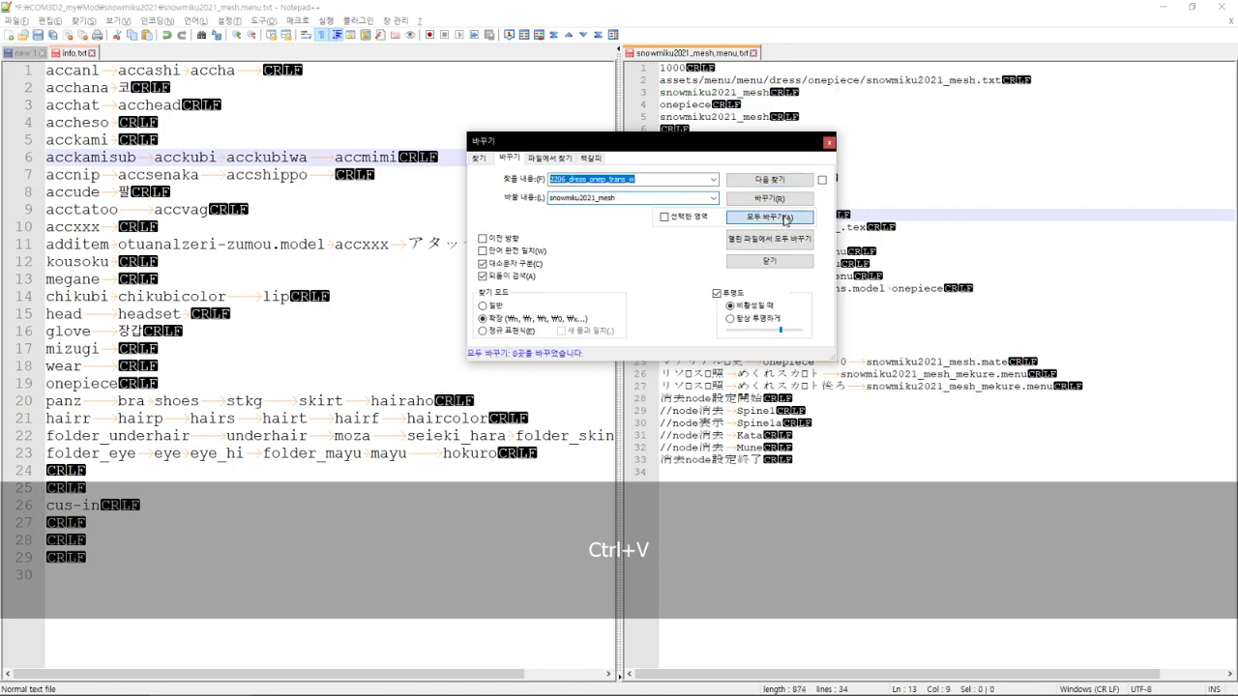
pyautogui.click(828, 143)
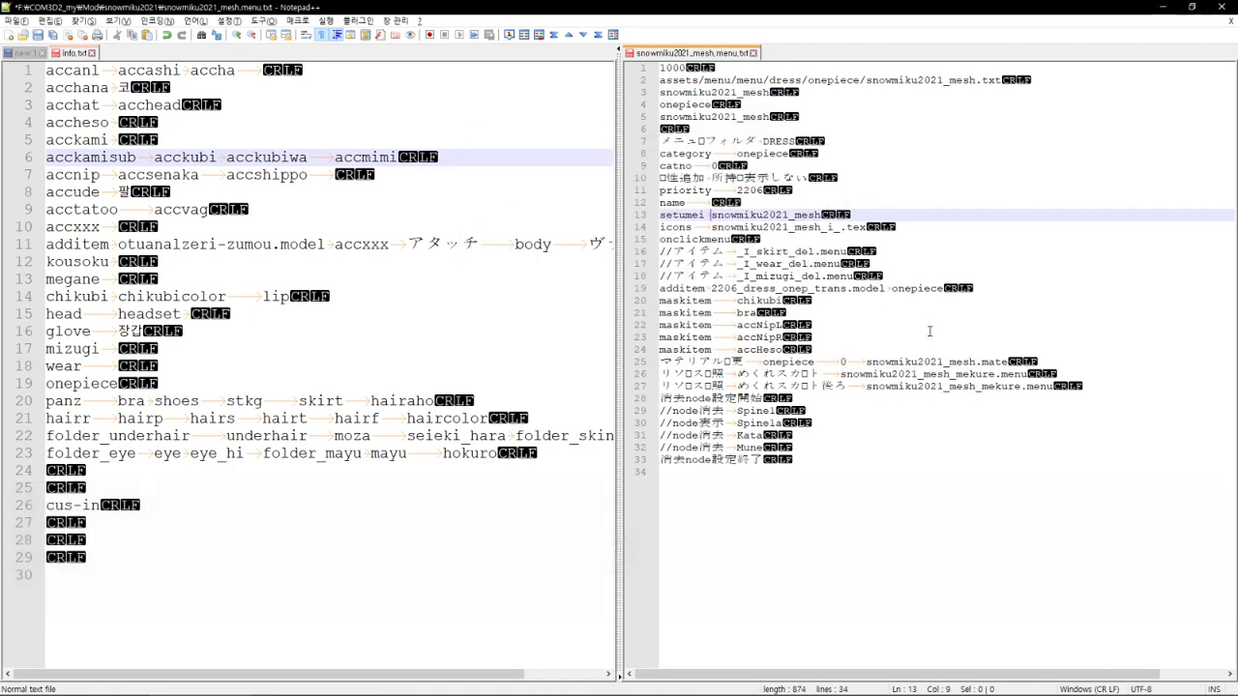
# Step: Fill the empty name value in the menu text with snowmiku2021_mesh, and save info.txt
pyautogui.click(794, 204)
pyautogui.hotkey('ctrl', 'v')
pyautogui.click(921, 226)
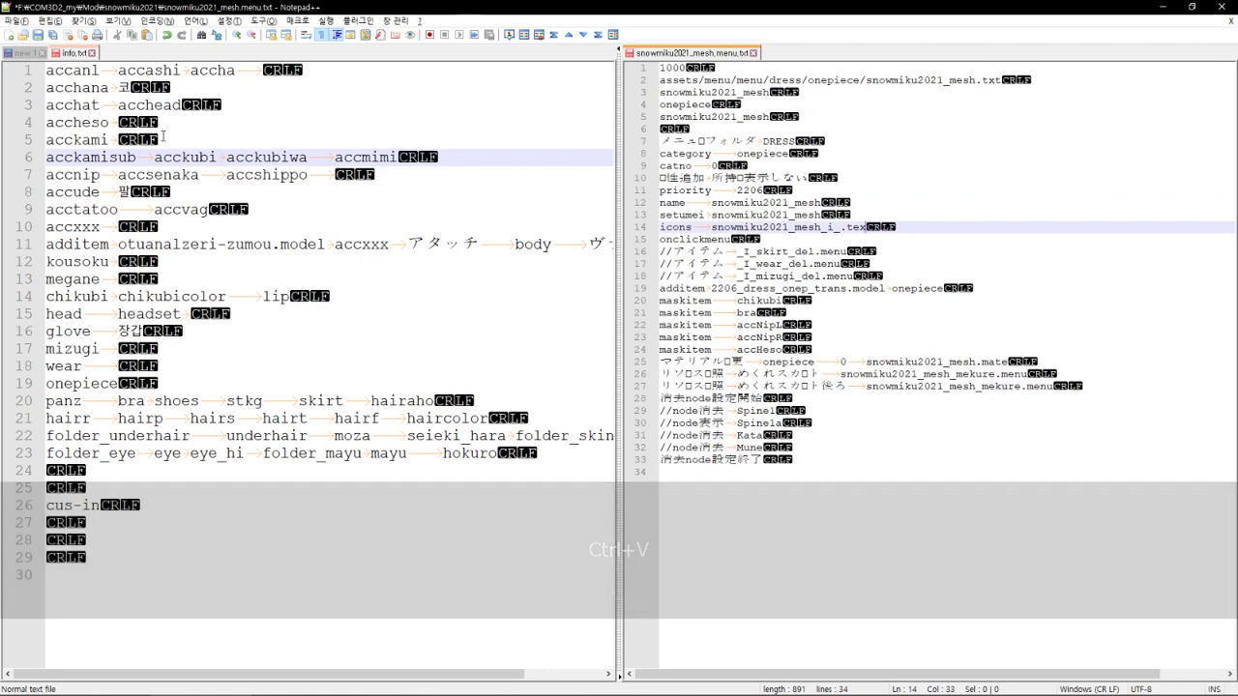
pyautogui.click(222, 314)
pyautogui.hotkey('ctrl', 's')
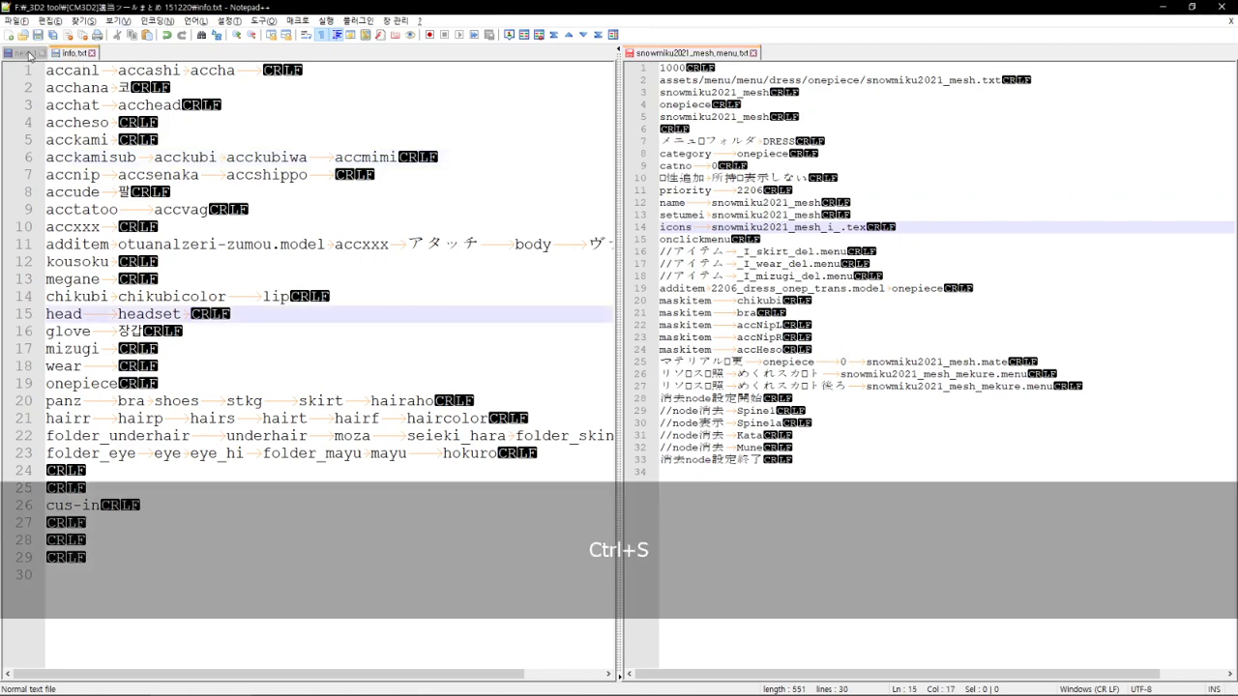
# Step: Add the line "나중에 아이콘도 만들어야 하구..." to the new 1 notes and return to the end of the menu text
pyautogui.click(29, 53)
pyautogui.click(306, 437)
pyautogui.write('나중에 ㅇ')
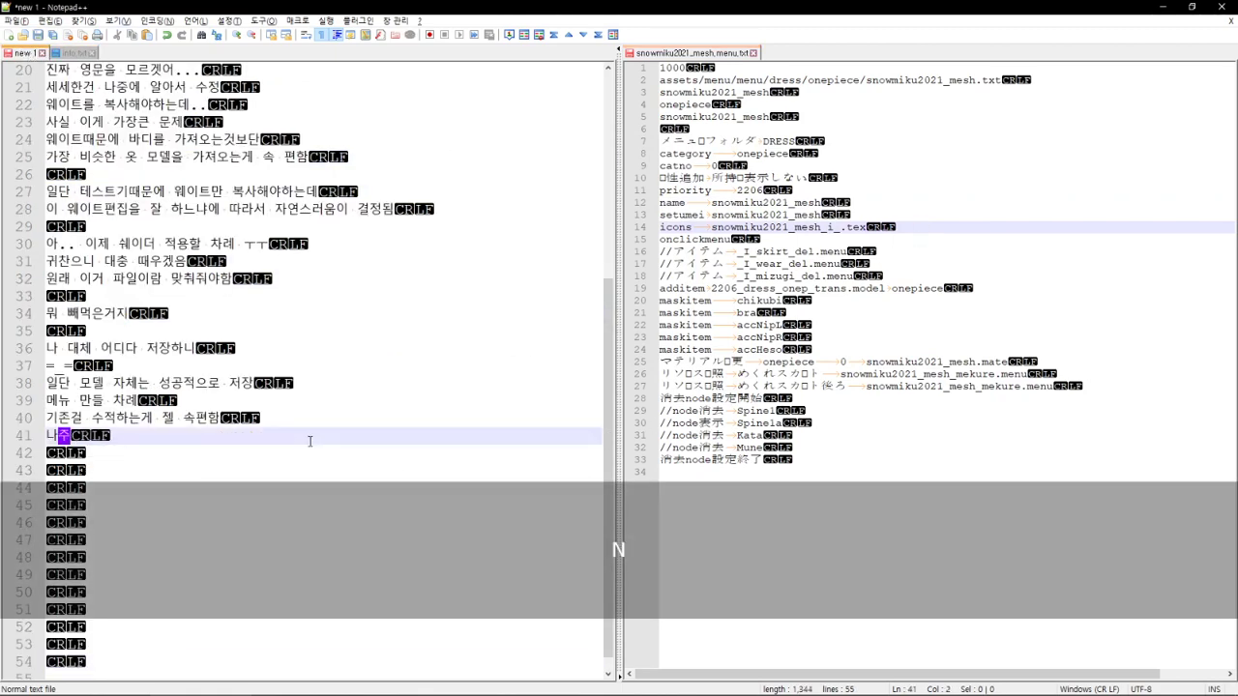
pyautogui.write('아이콘도 말')
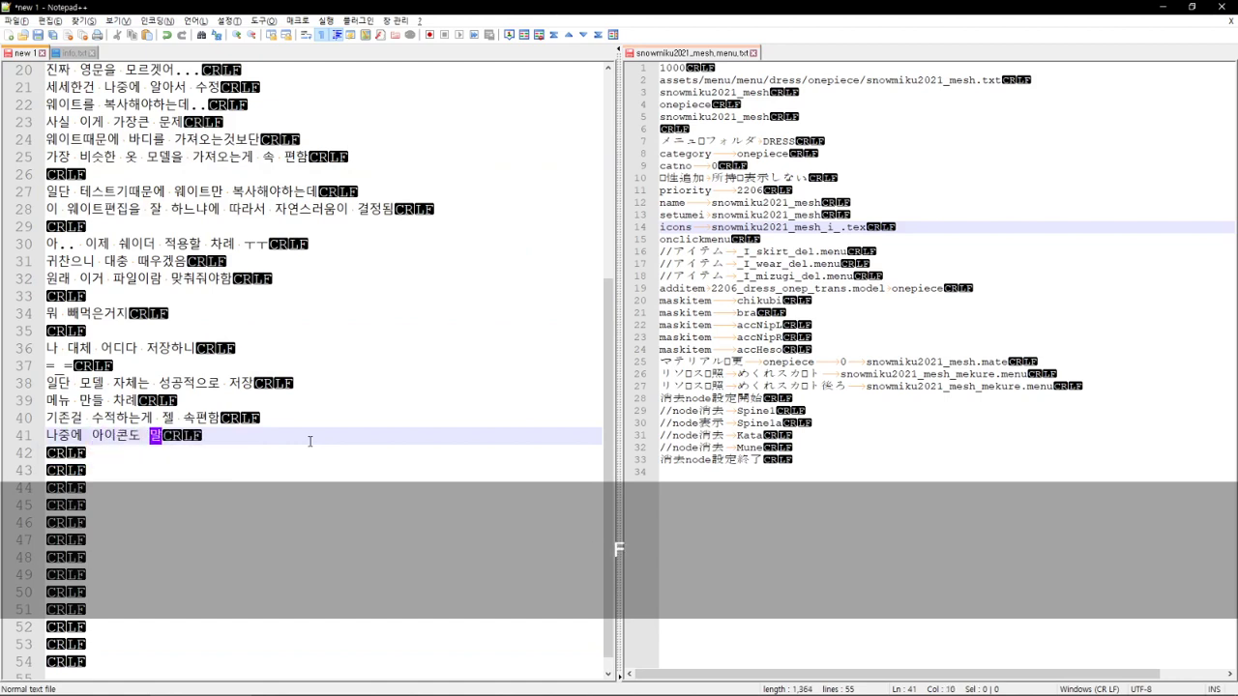
pyautogui.press('BackSpace')
pyautogui.write('만')
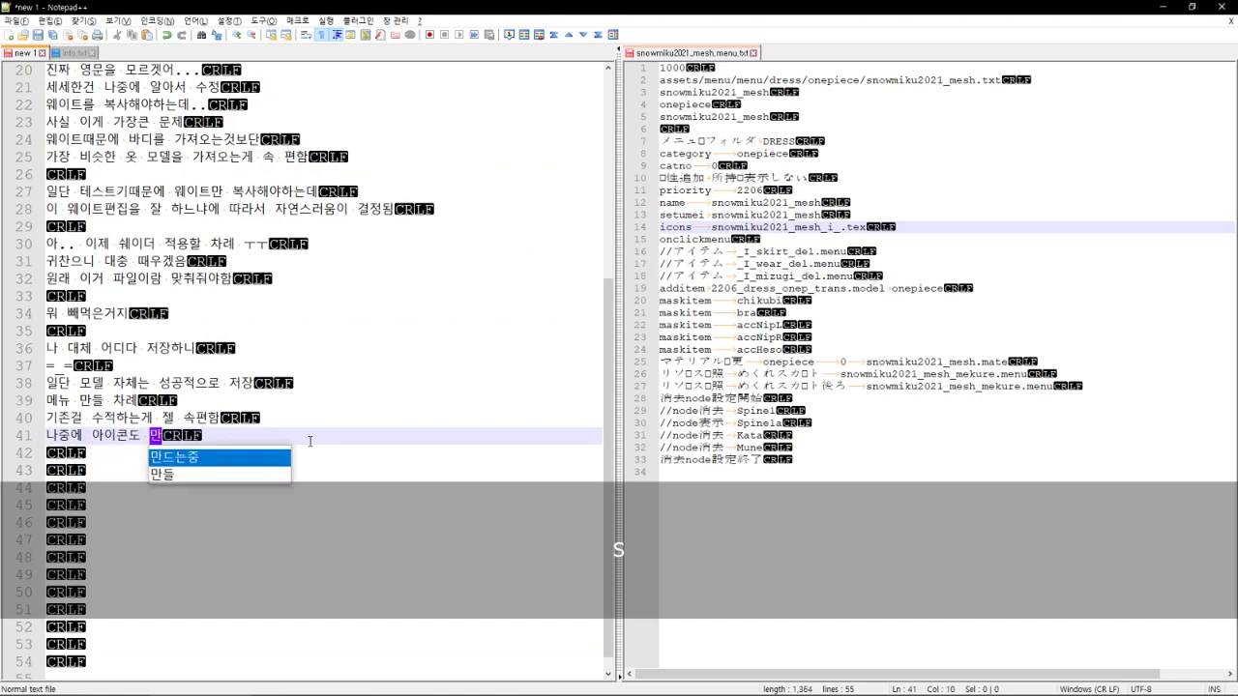
pyautogui.write('들어야 ㅎ하구...')
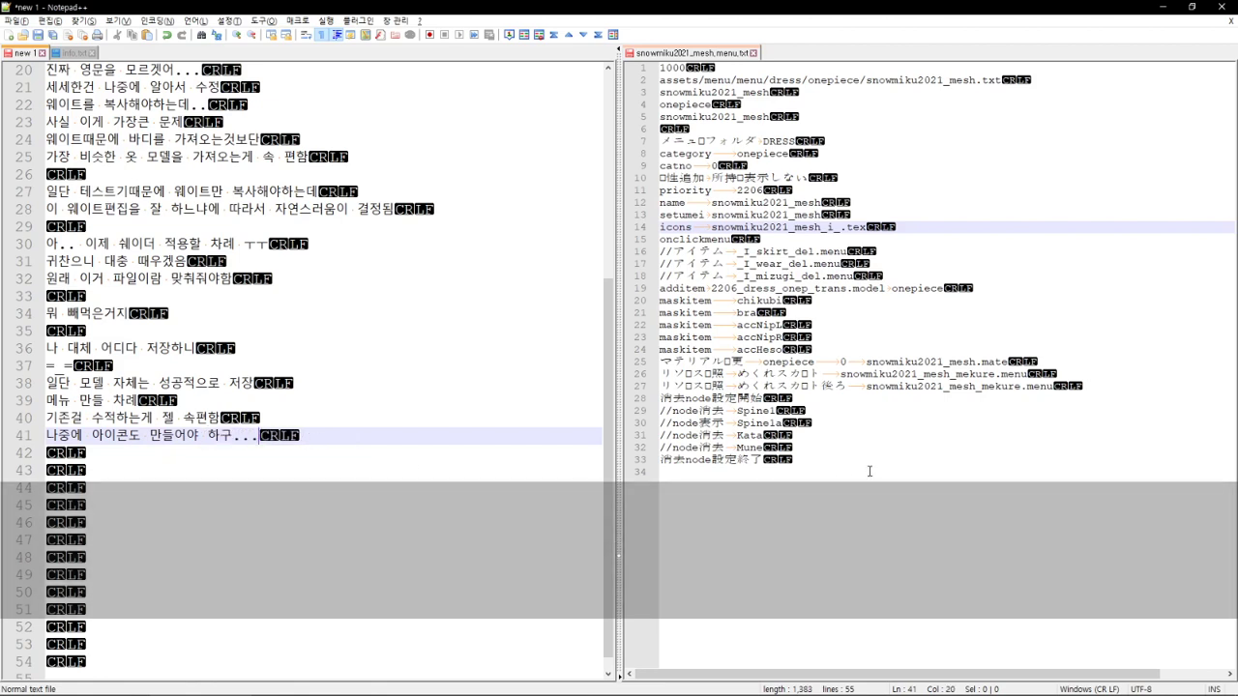
pyautogui.click(870, 472)
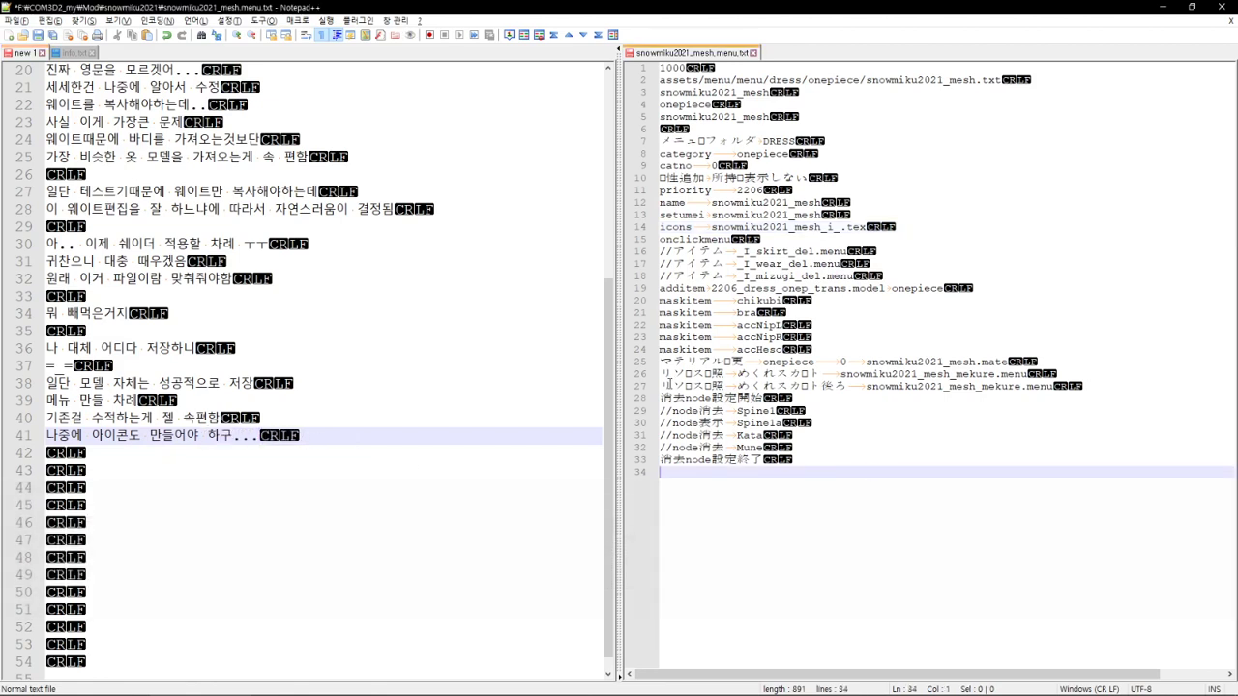
# Step: Comment out the material-change line and both mekure resource lines in the menu text with "//"
pyautogui.click(666, 385)
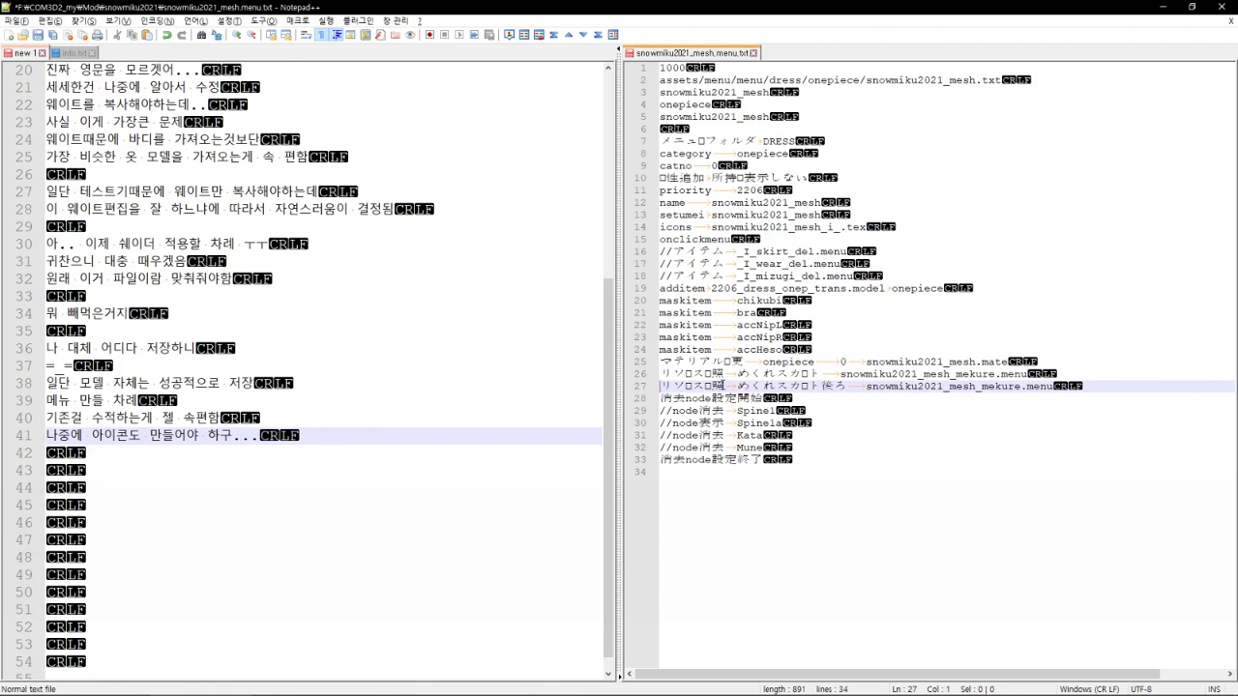
pyautogui.hotkey('shift', 'alt', 'Up')
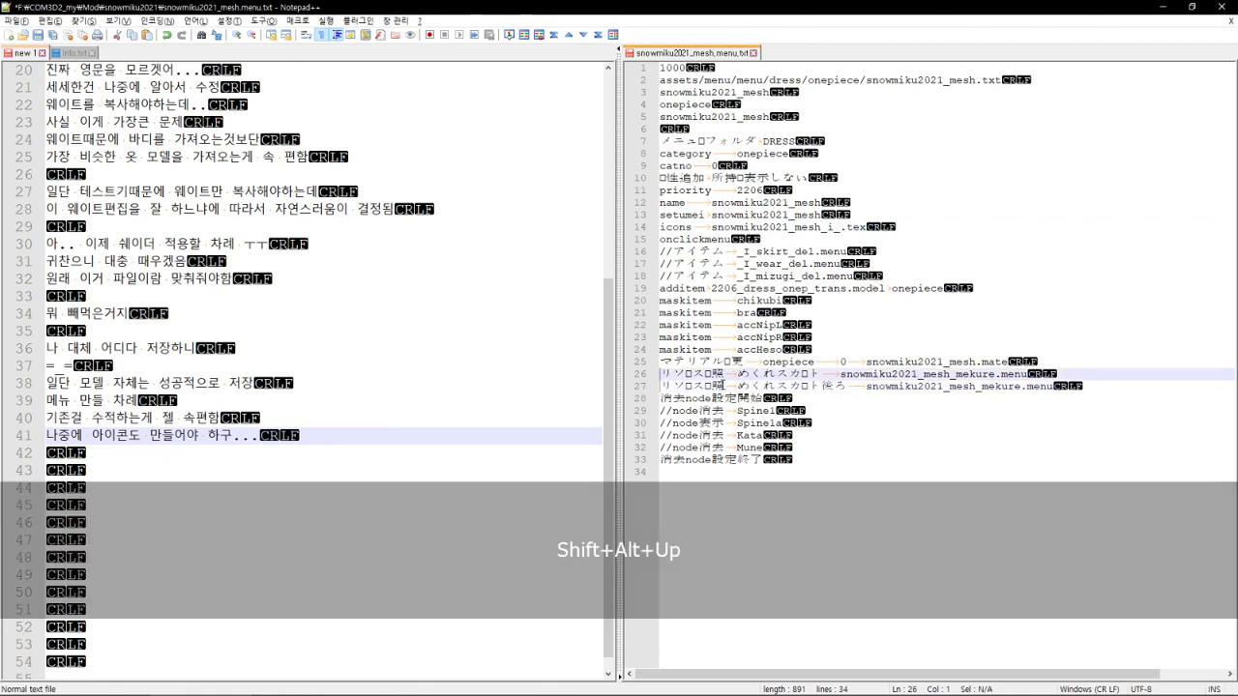
pyautogui.hotkey('shift', 'alt', 'Up')
pyautogui.write('//')
pyautogui.press('Left')
pyautogui.press('Left')
# Step: Change the model file on the additem line to snowmiku2021_mesh.model and save the menu text
pyautogui.press('Up')
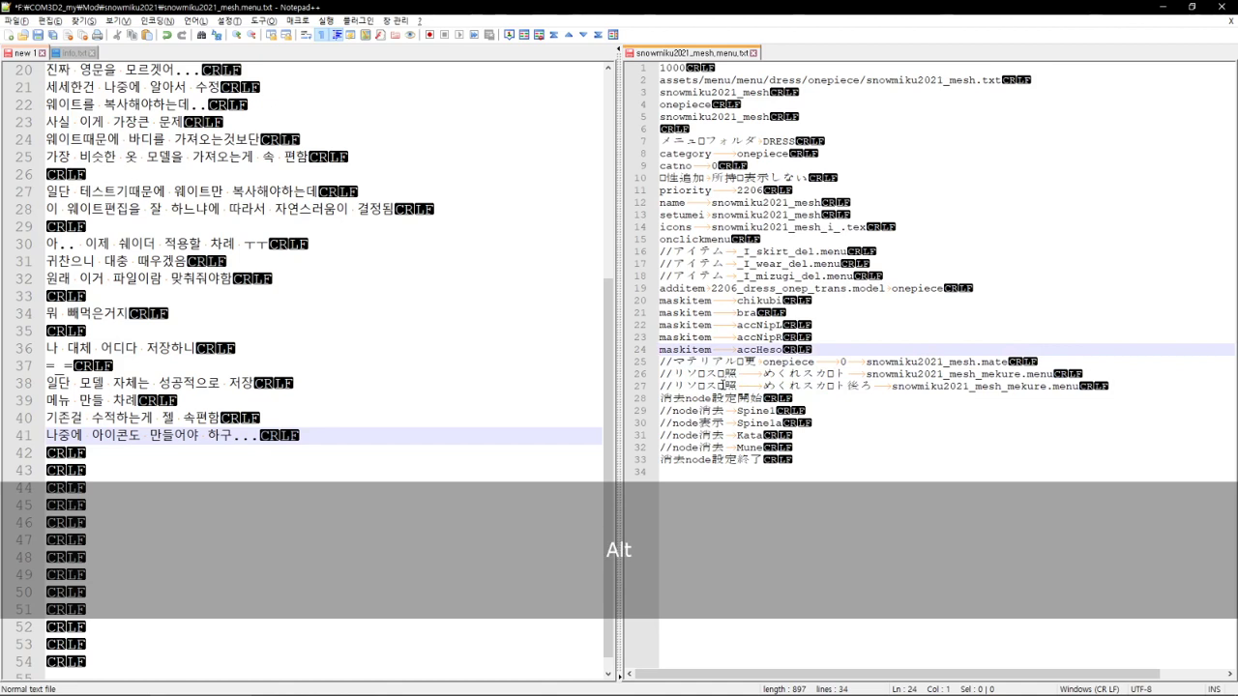
pyautogui.press('Up')
pyautogui.press('Up')
pyautogui.press('Up')
pyautogui.press('Up')
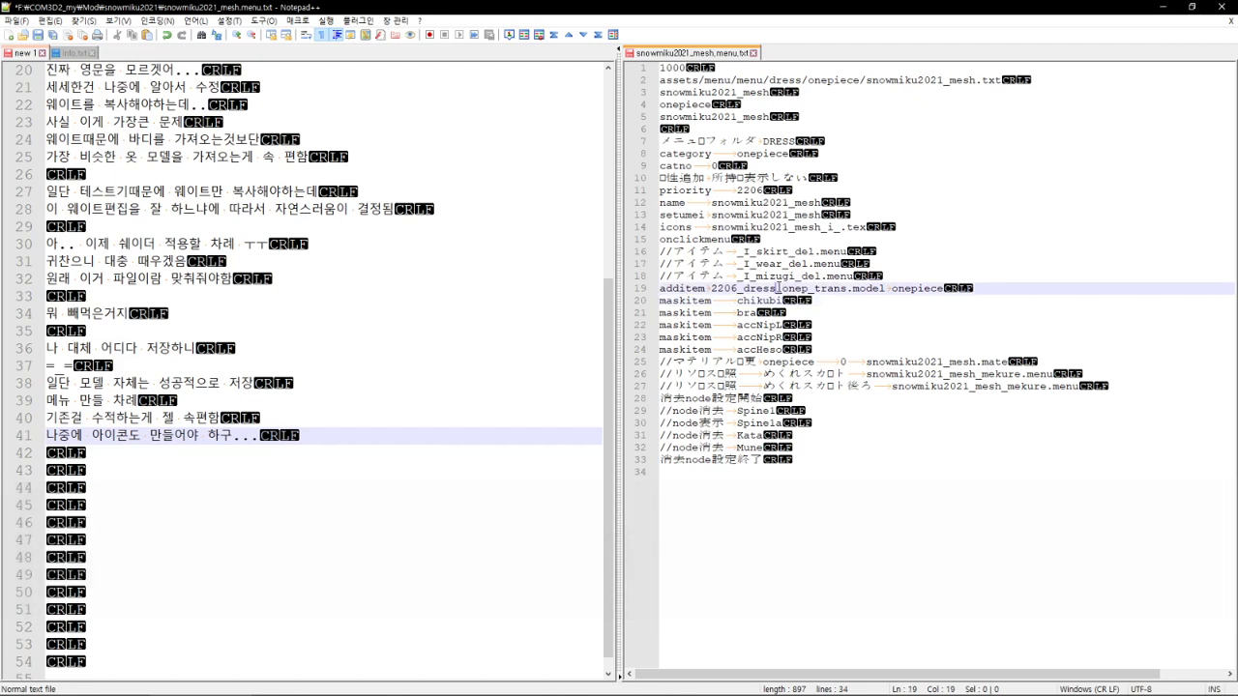
pyautogui.doubleClick(780, 288)
pyautogui.write('snowmiku2021_mesh')
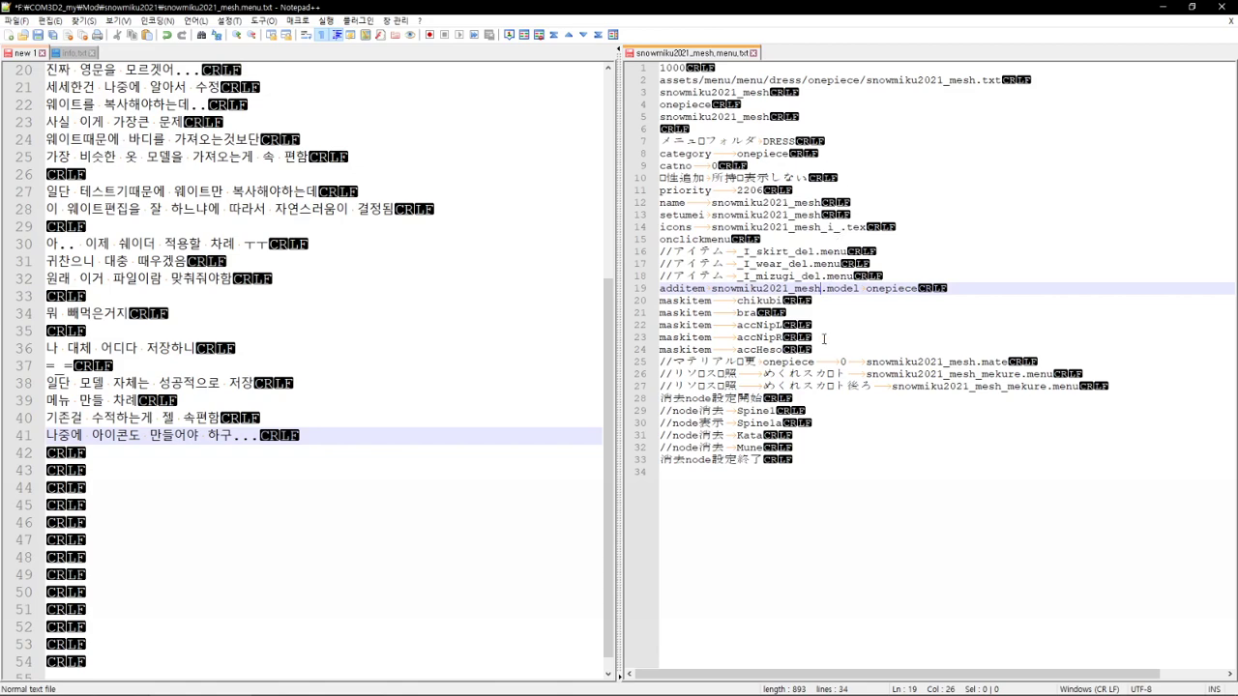
pyautogui.click(838, 518)
pyautogui.hotkey('ctrl', 's')
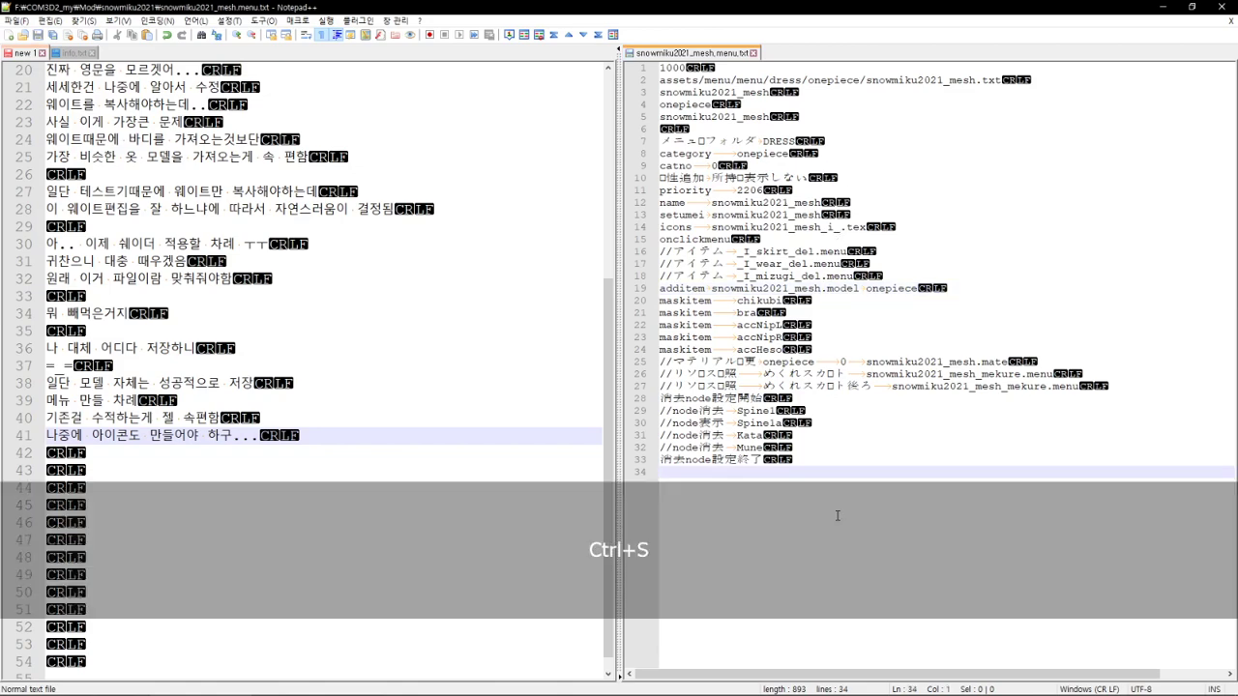
# Step: Look through the 2206_dress_onep folder and the contents of the downloaded Snow Miku 2021 zip archive, closing the archive and Downloads folder
pyautogui.click(290, 165)
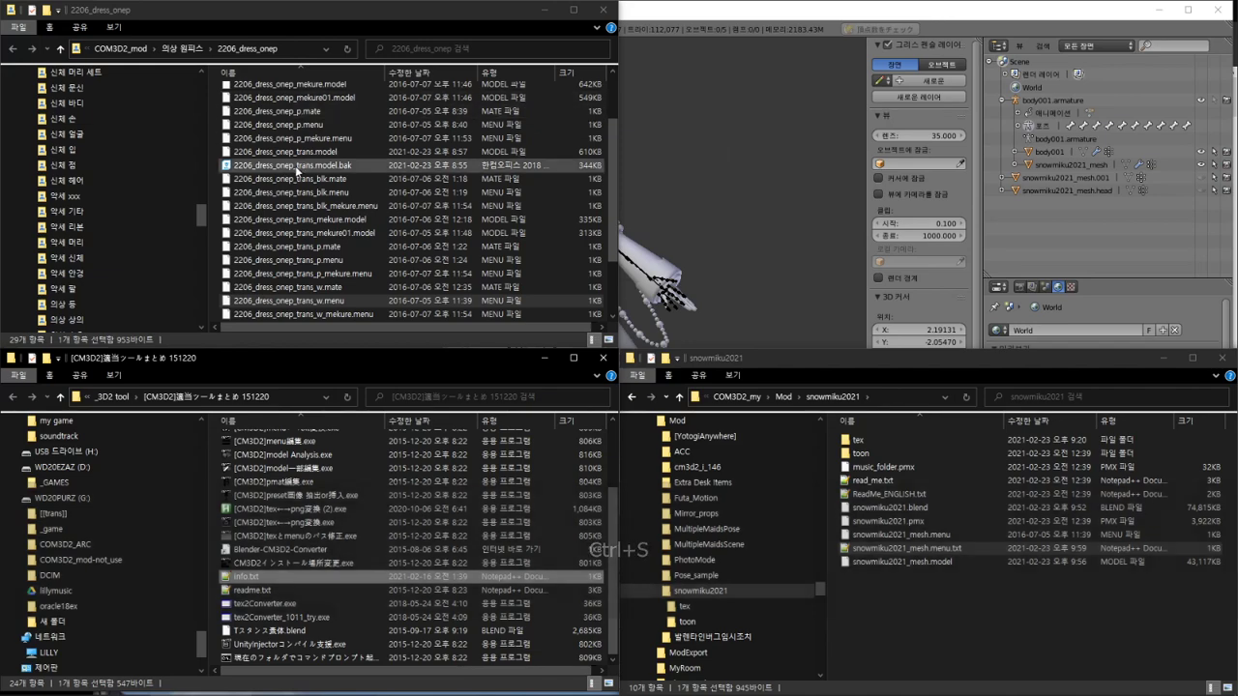
pyautogui.scroll(-2, 304, 192)
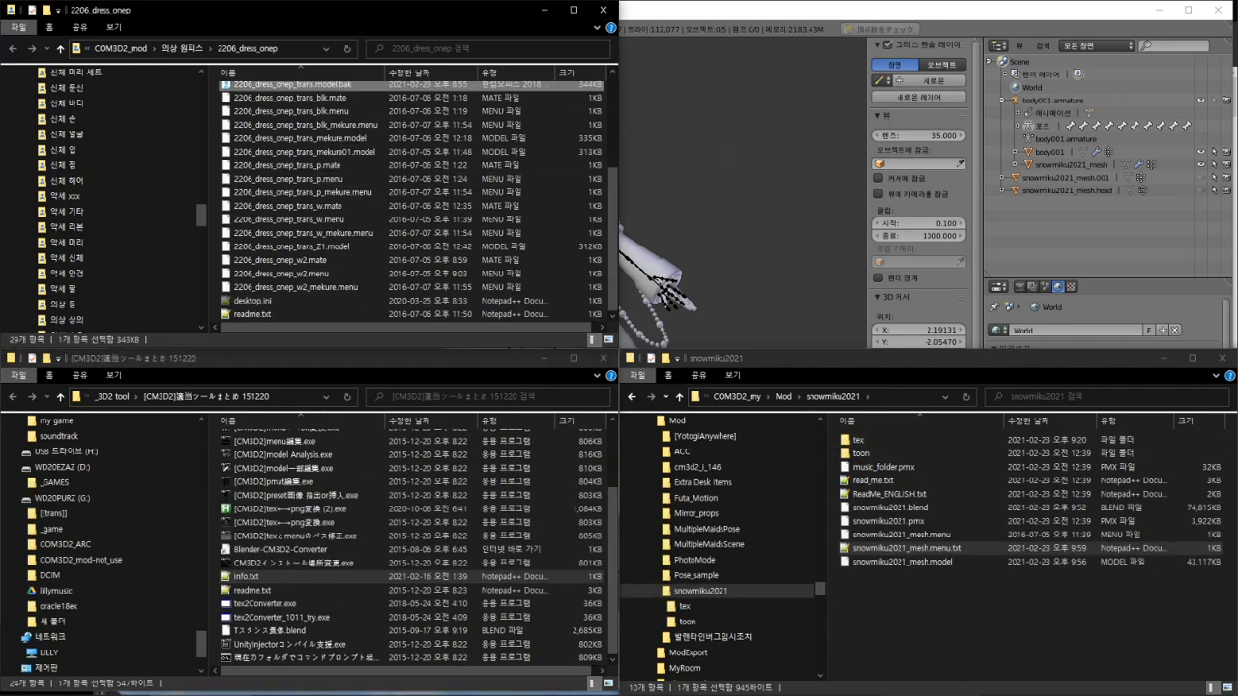
pyautogui.moveTo(346, 691)
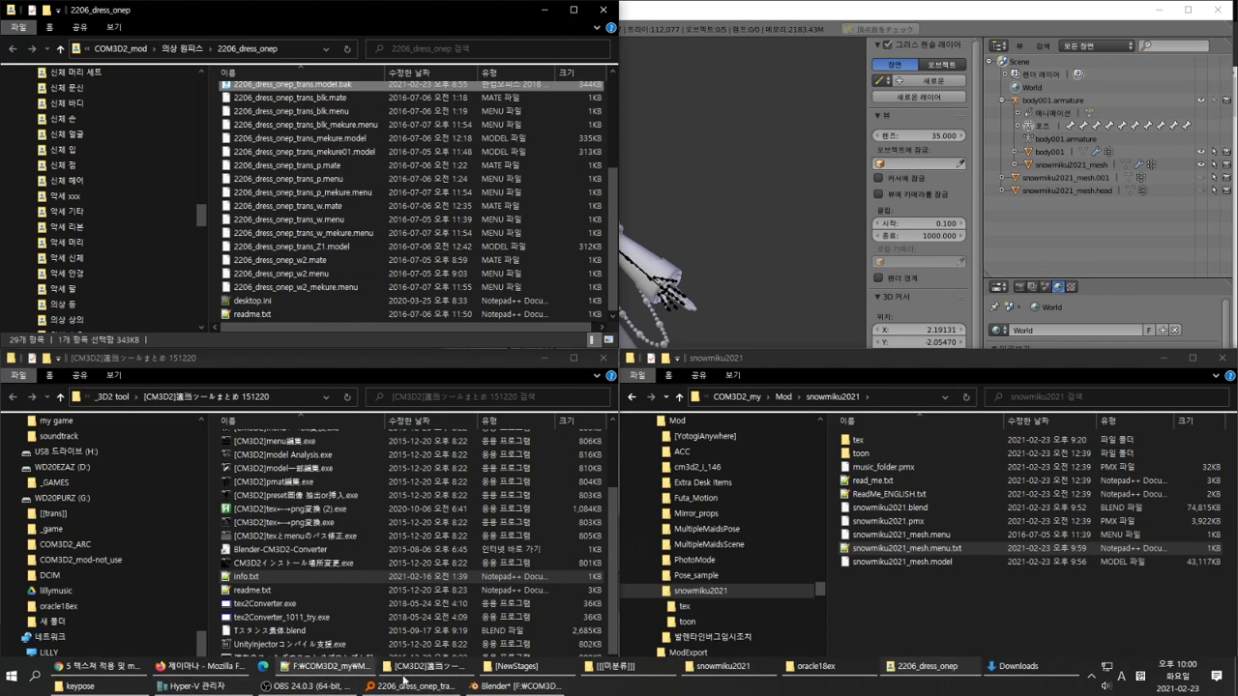
pyautogui.click(1017, 665)
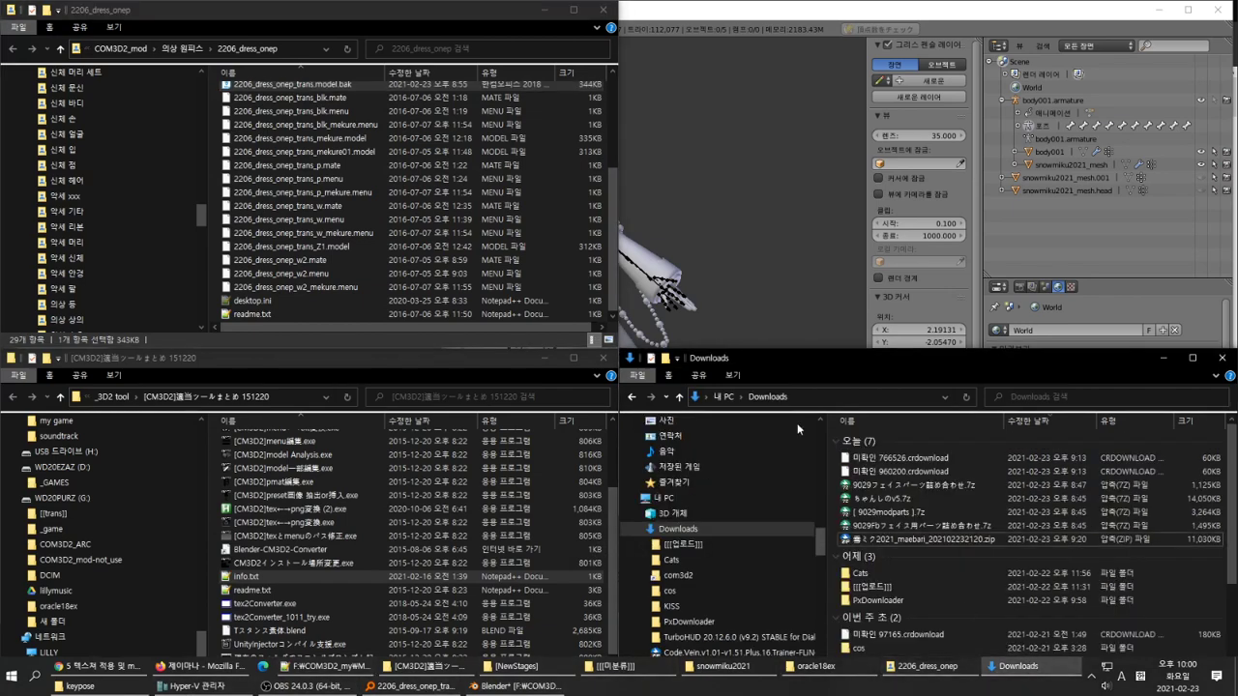
pyautogui.doubleClick(906, 535)
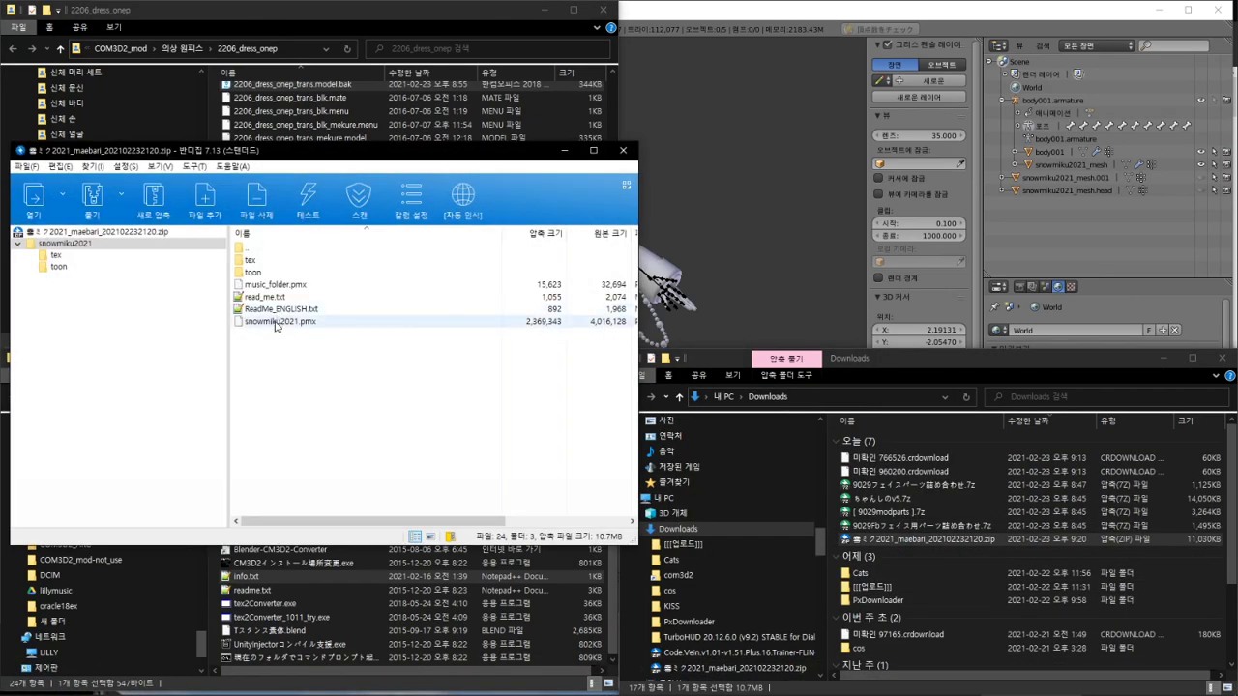
pyautogui.moveTo(277, 327); pyautogui.dragTo(689, 303)
pyautogui.click(624, 152)
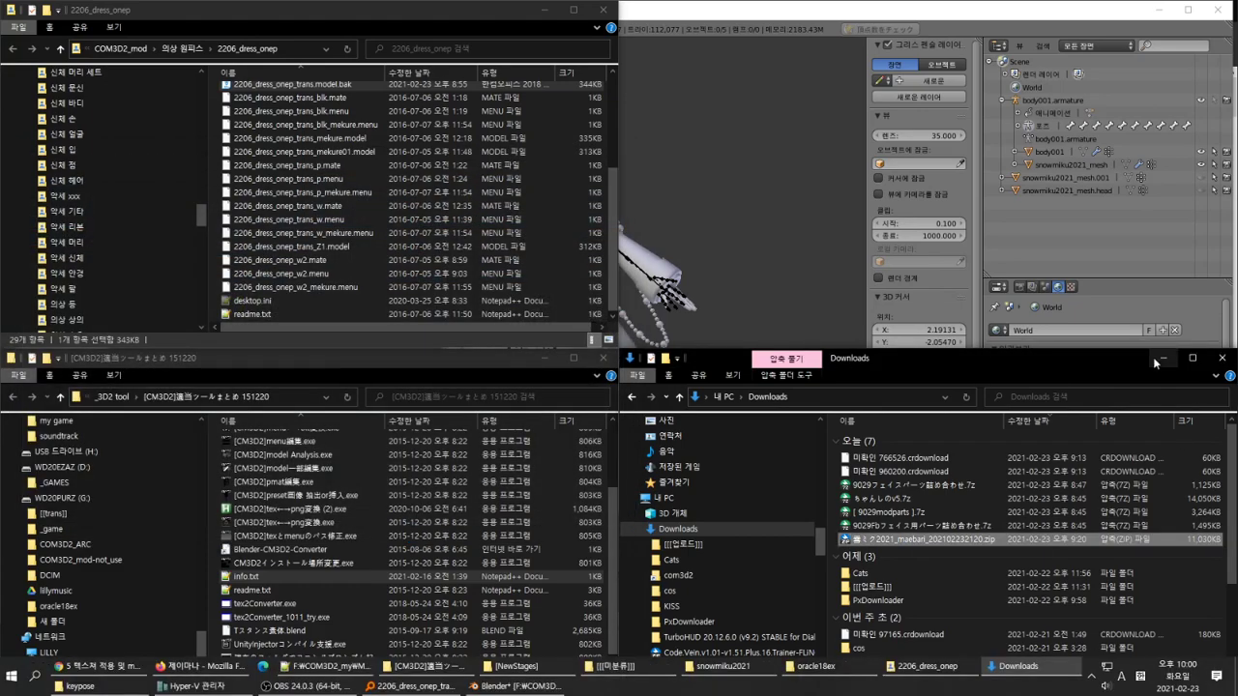
pyautogui.click(1222, 358)
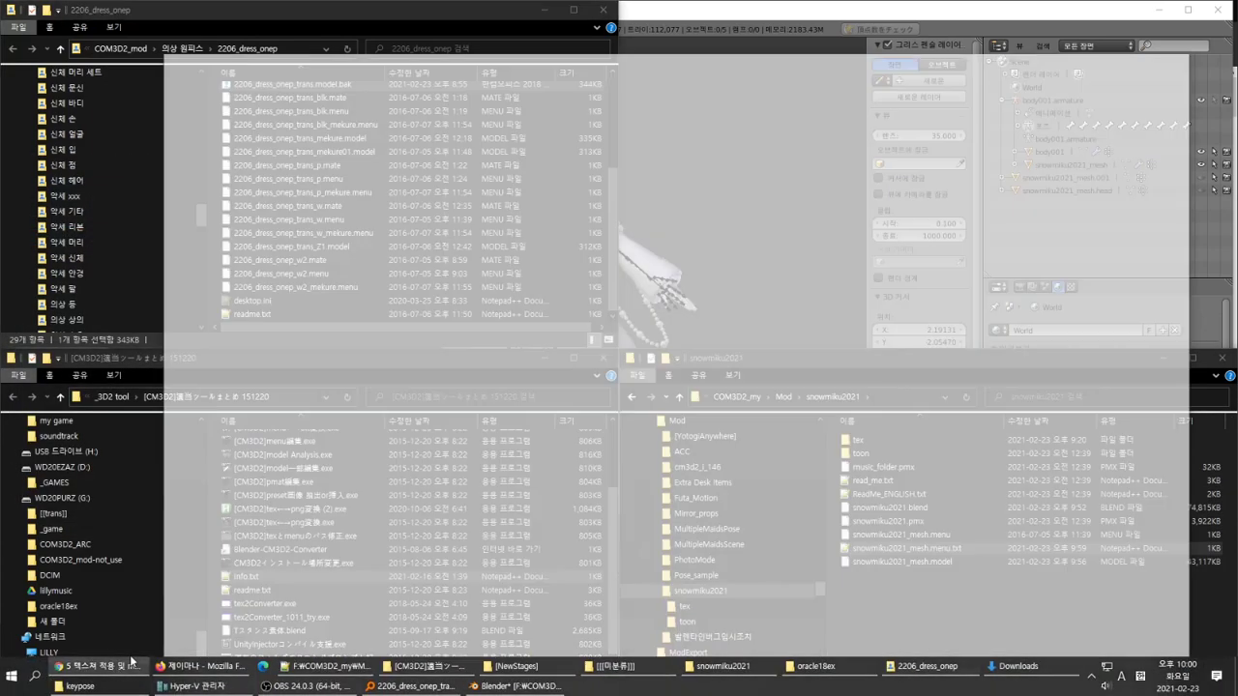
# Step: Switch to the browser's piapro page for the Snow Miku 2021 model, dock it beside the mod folder and download its preview picture
pyautogui.click(101, 687)
pyautogui.click(1069, 19)
pyautogui.press('super+Left')
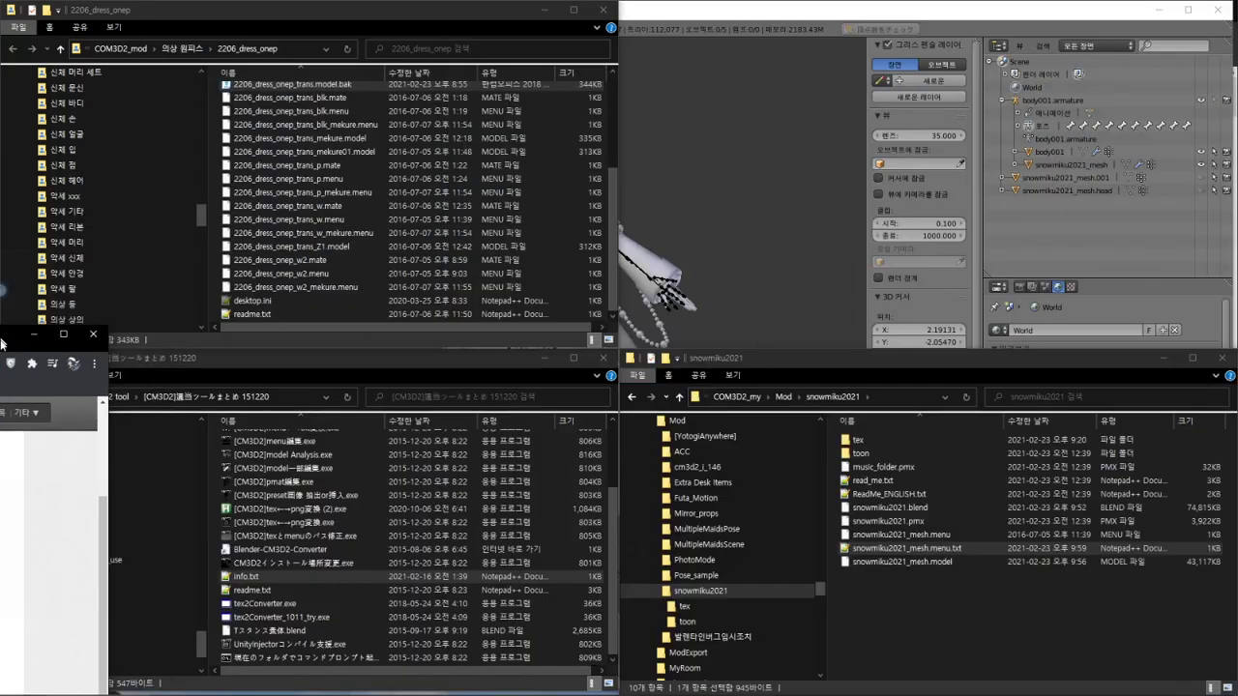
pyautogui.click(586, 336)
pyautogui.moveTo(541, 329); pyautogui.dragTo(474, 379)
pyautogui.scroll(5, 474, 379)
pyautogui.rightClick(205, 495)
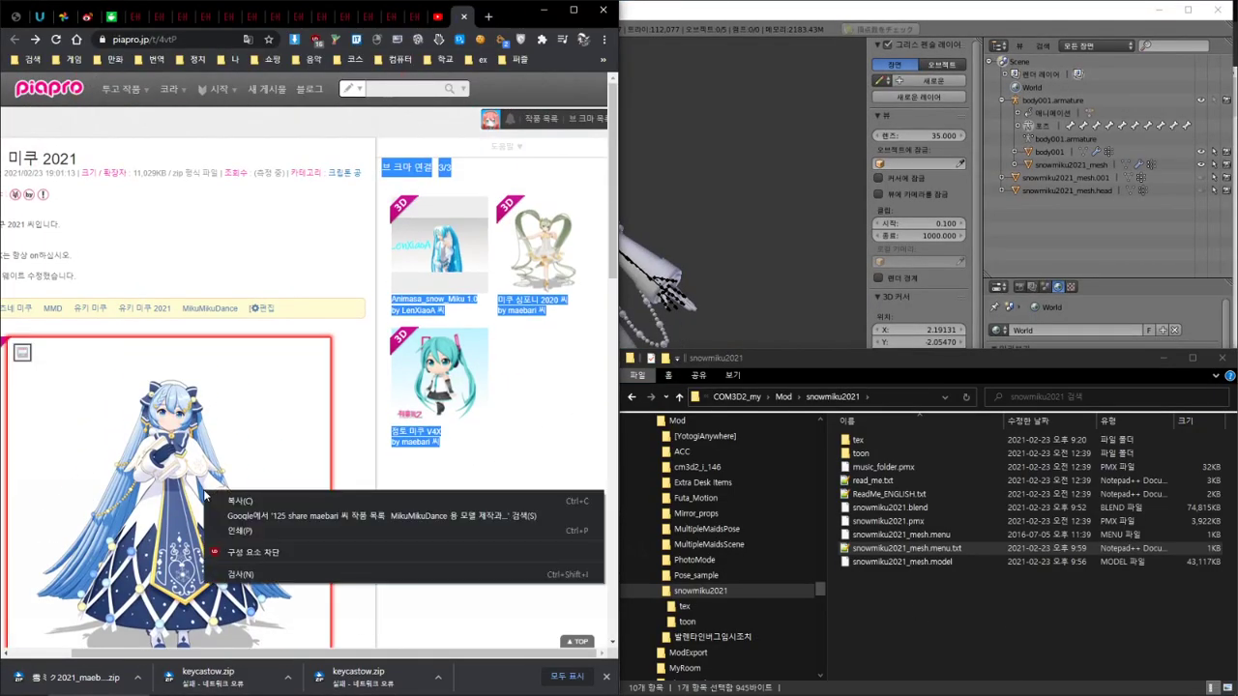
pyautogui.click(27, 358)
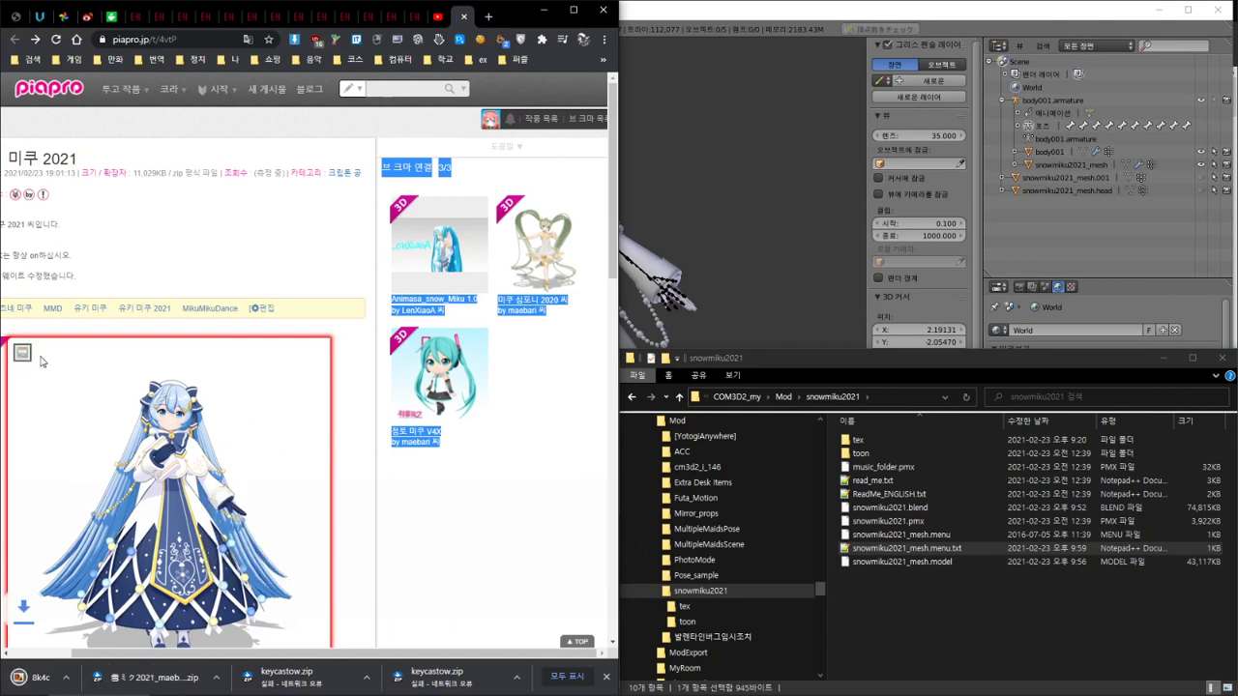
# Step: Open the downloaded preview picture to examine it, and close the image viewer
pyautogui.click(137, 682)
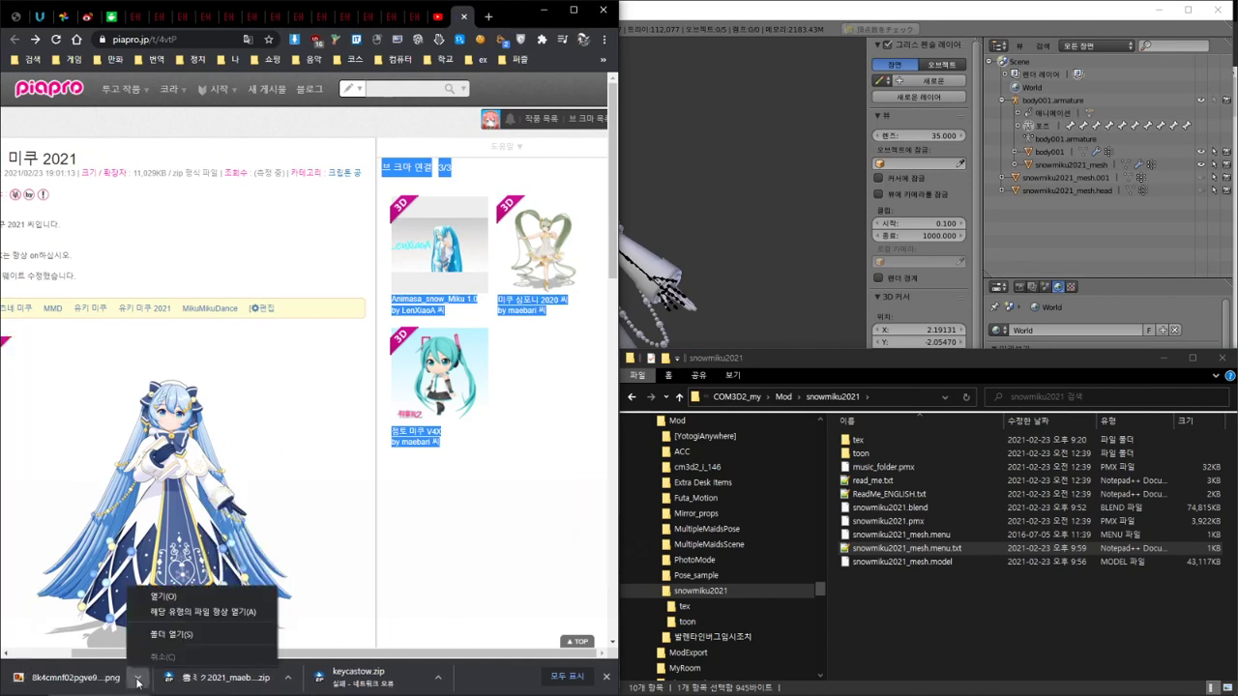
pyautogui.click(214, 638)
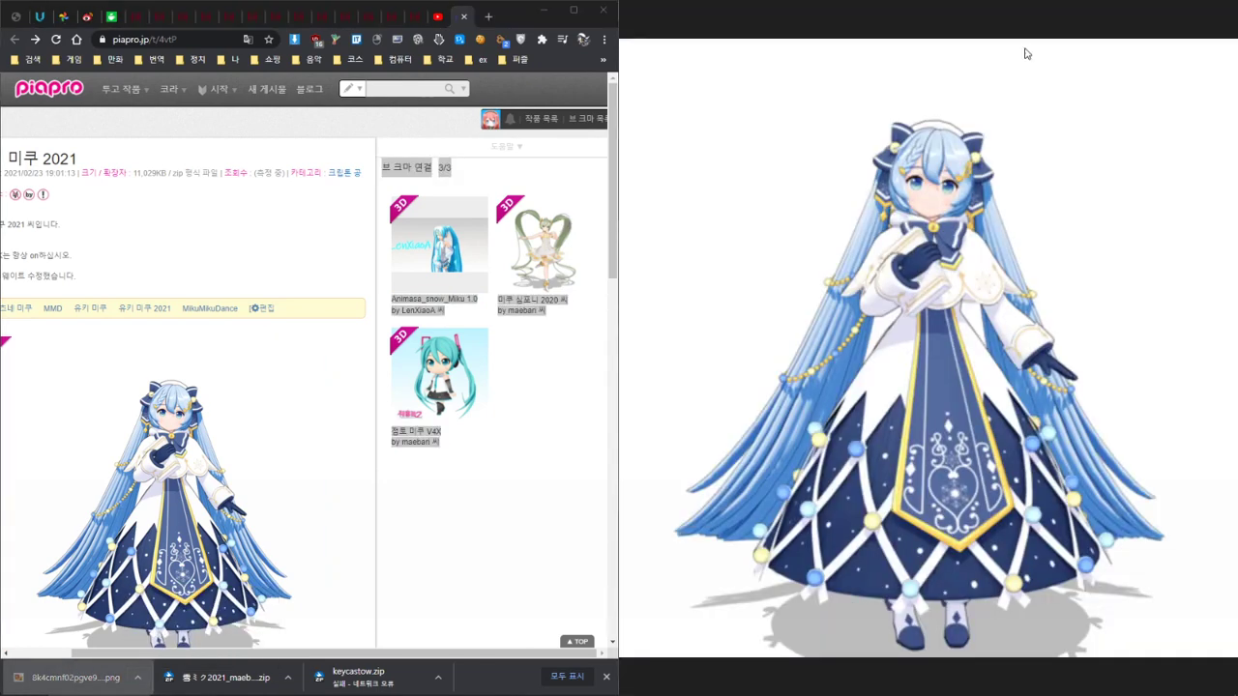
pyautogui.moveTo(1028, 20); pyautogui.dragTo(464, 58)
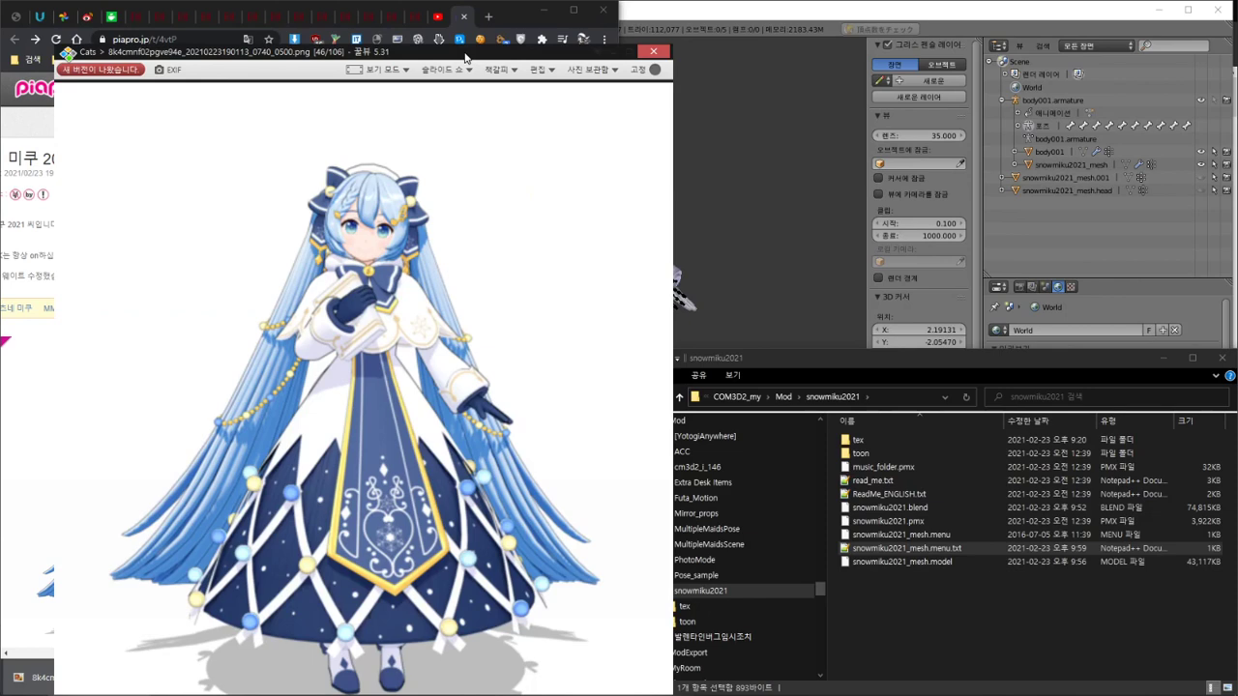
pyautogui.click(654, 54)
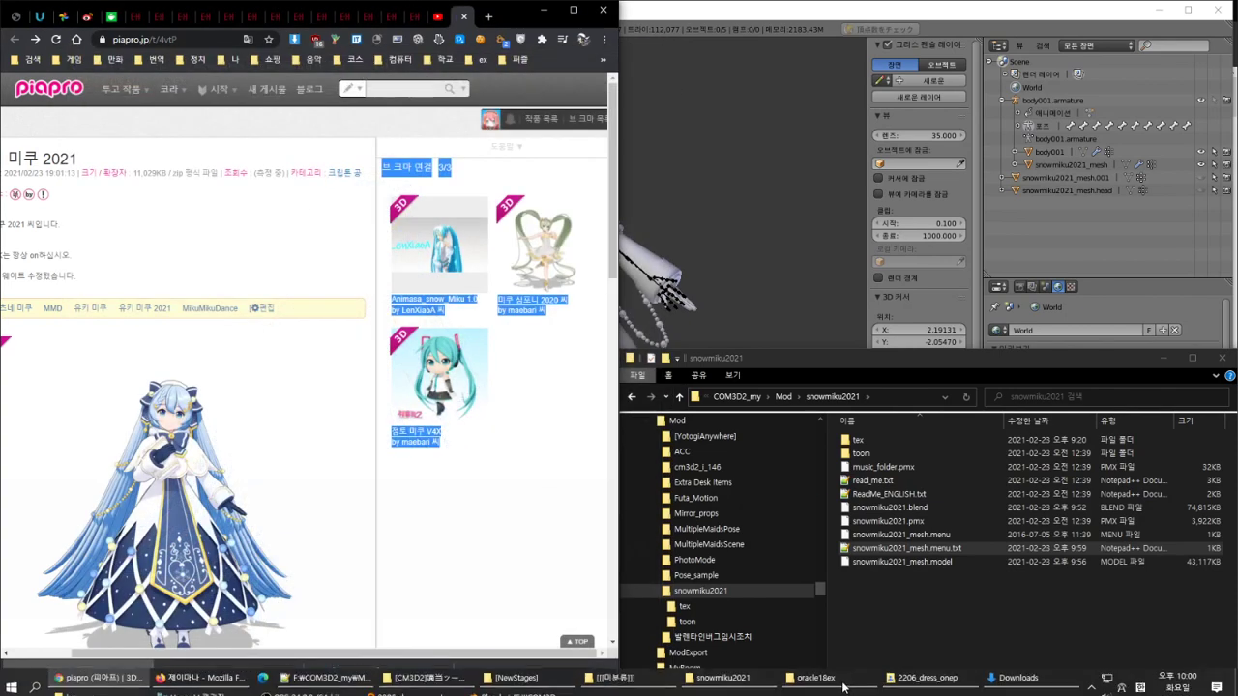
pyautogui.click(310, 686)
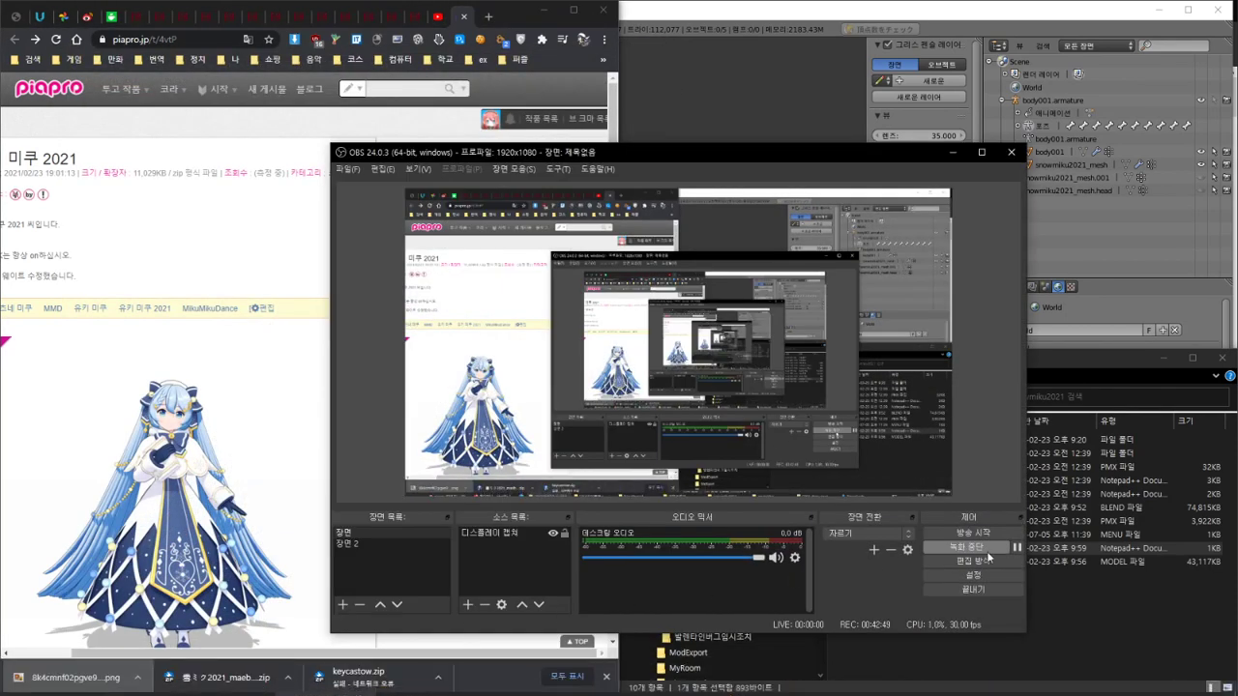
pyautogui.click(1017, 548)
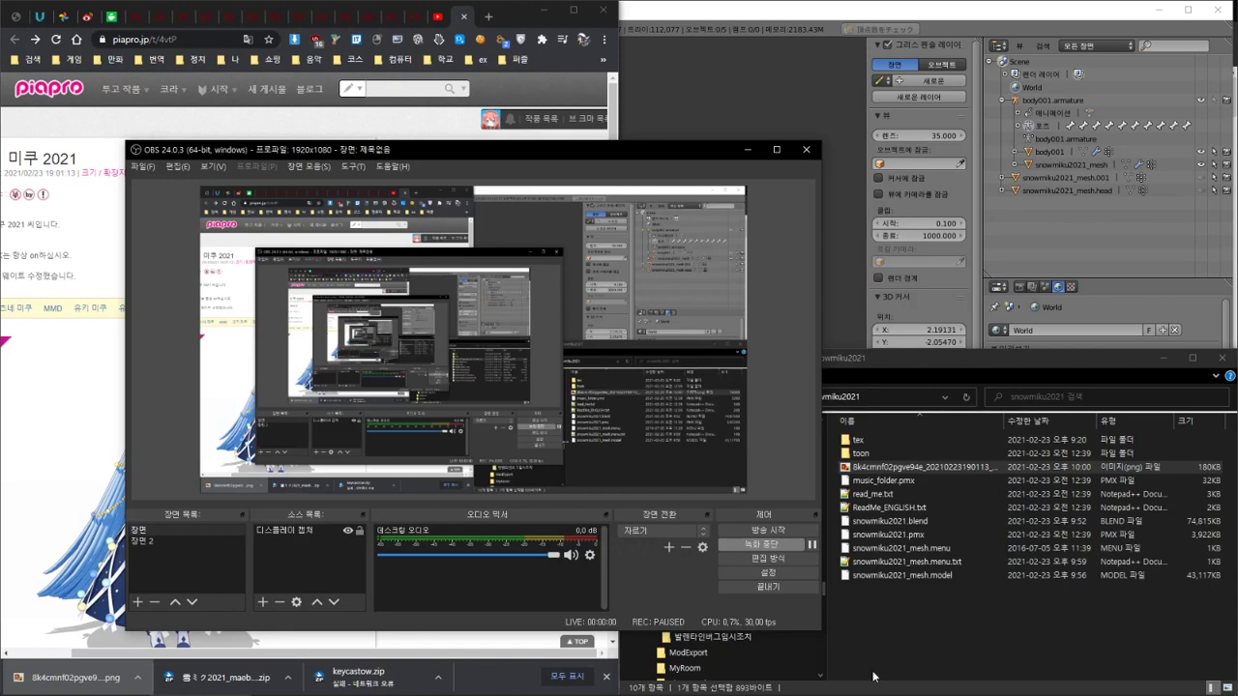
pyautogui.click(940, 626)
# Step: Check the preview picture in the snowmiku2021 folder and rename it snowmiku2021_mesh_i_.png
pyautogui.doubleClick(900, 467)
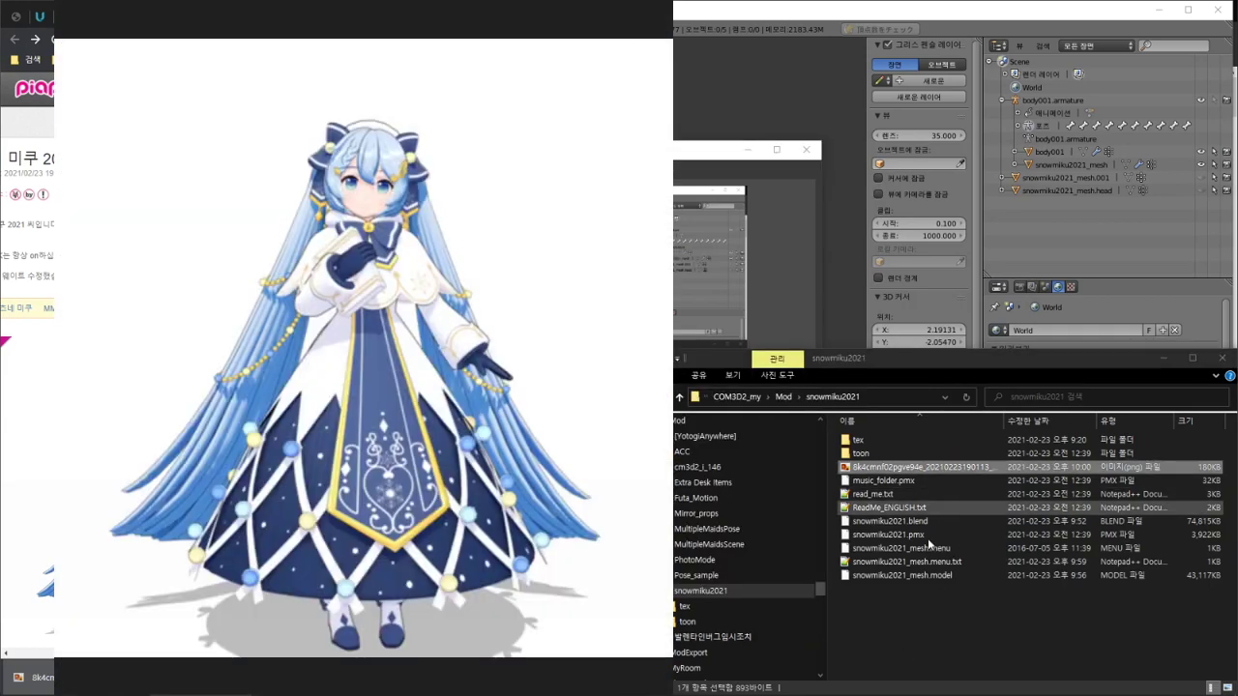
pyautogui.press('Escape')
pyautogui.press('F2')
pyautogui.hotkey('ctrl', 'c')
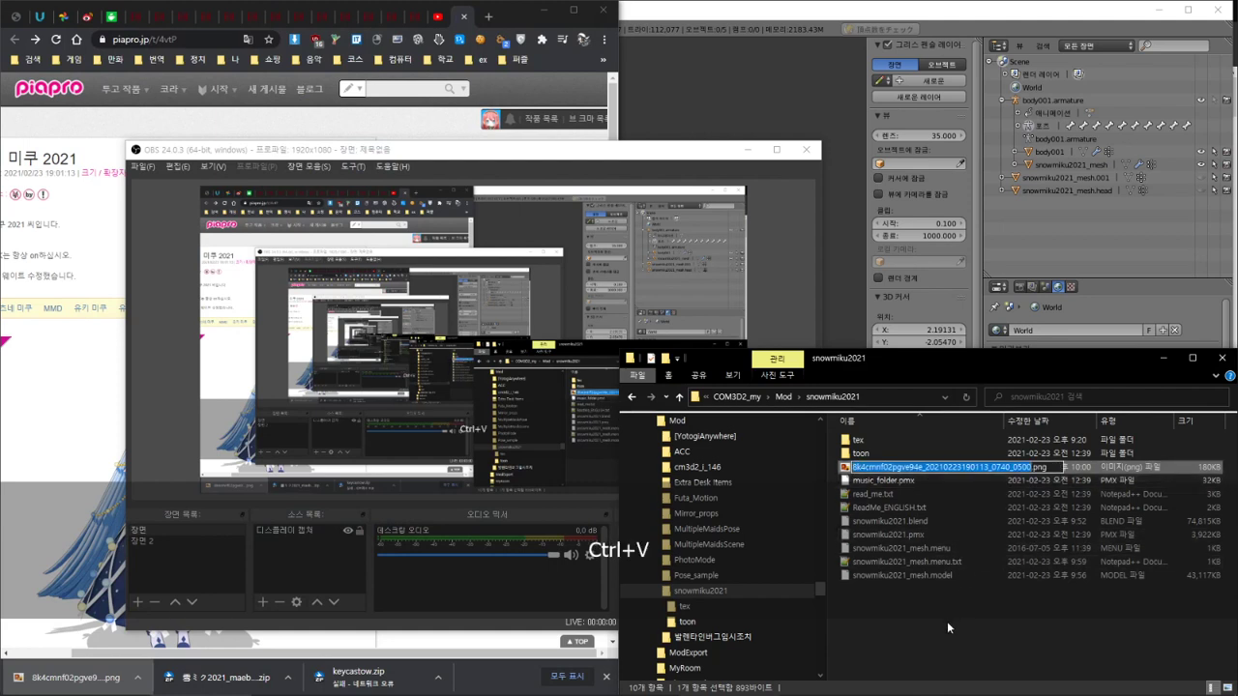
pyautogui.click(911, 547)
pyautogui.click(911, 547)
pyautogui.hotkey('ctrl', 'c')
pyautogui.click(997, 469)
pyautogui.press('F2')
pyautogui.hotkey('ctrl', 'v')
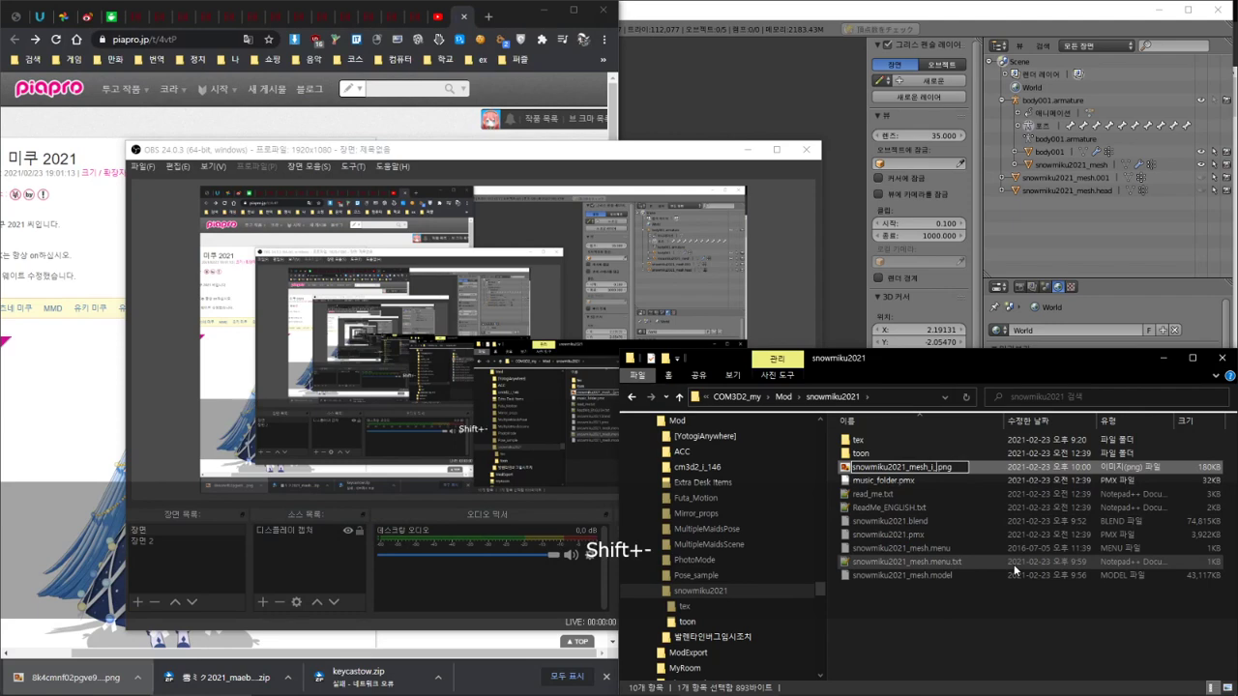
pyautogui.press('Return')
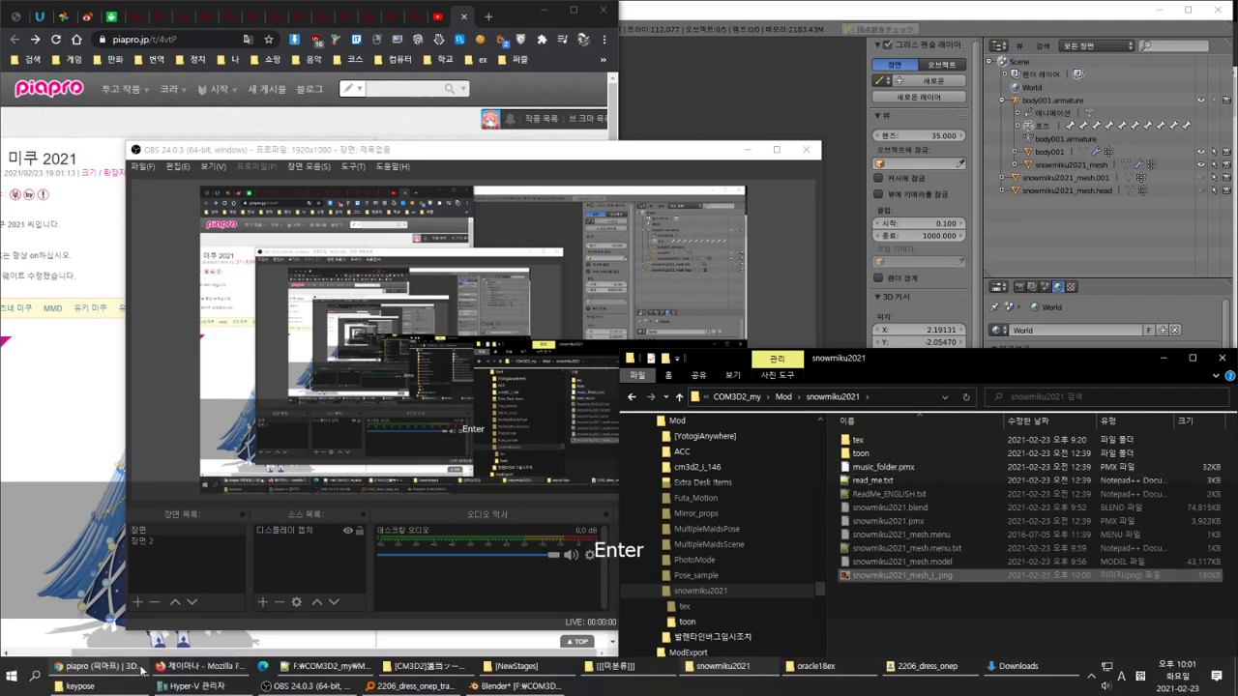
# Step: Convert snowmiku2021_mesh_i_.png to a tex file with the CM3D2 tex/png converter, using the texture path assets/texture/
pyautogui.click(421, 691)
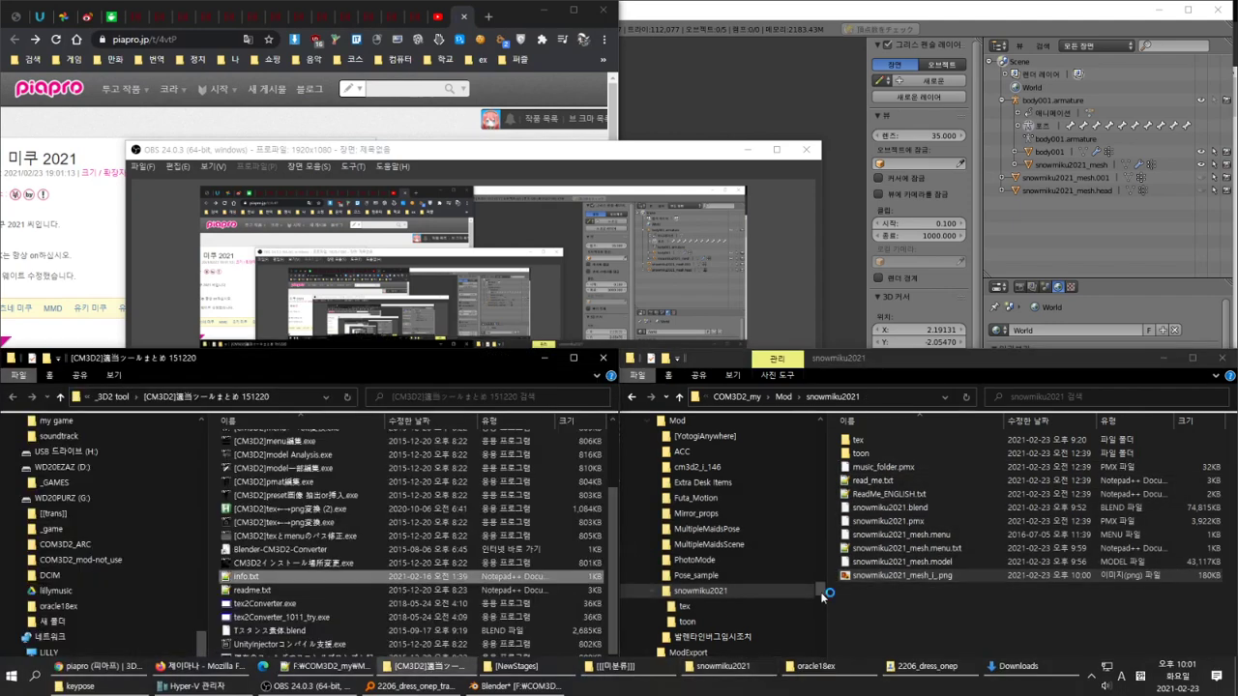
pyautogui.moveTo(901, 576); pyautogui.dragTo(467, 523)
pyautogui.click(495, 378)
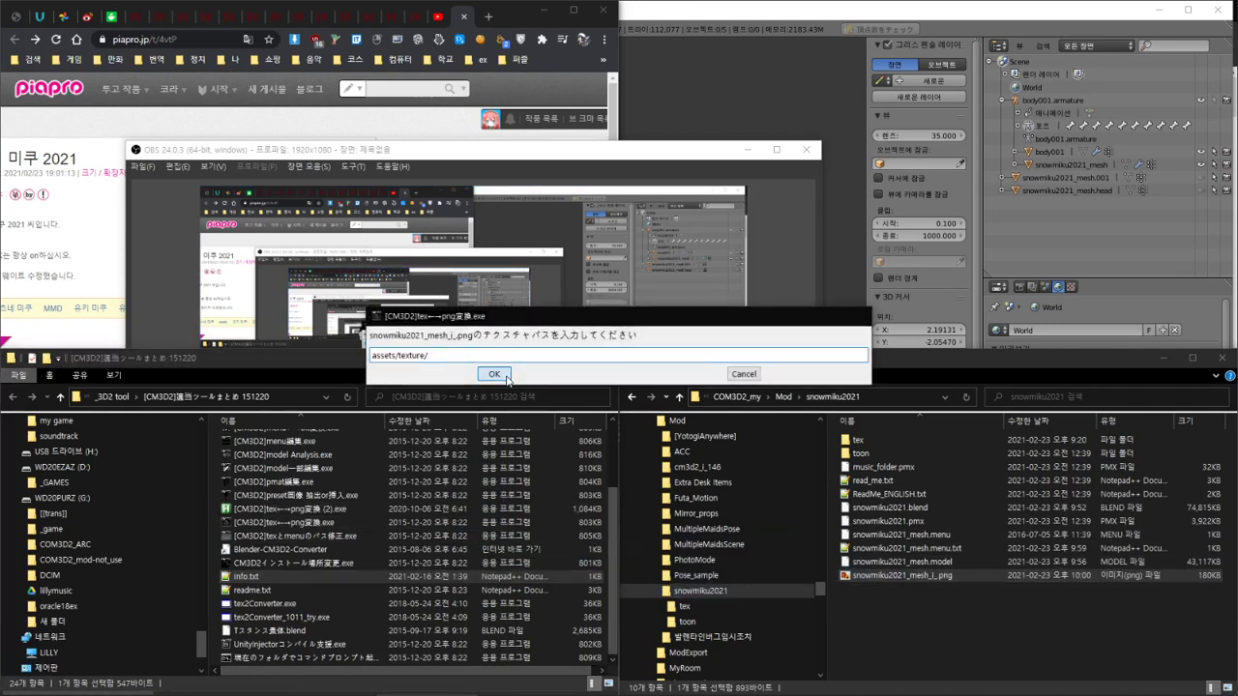
pyautogui.click(539, 358)
pyautogui.click(747, 149)
# Step: Convert snowmiku2021_mesh.menu.txt back to a menu file with the CM3D2 menu/txt converter
pyautogui.click(991, 627)
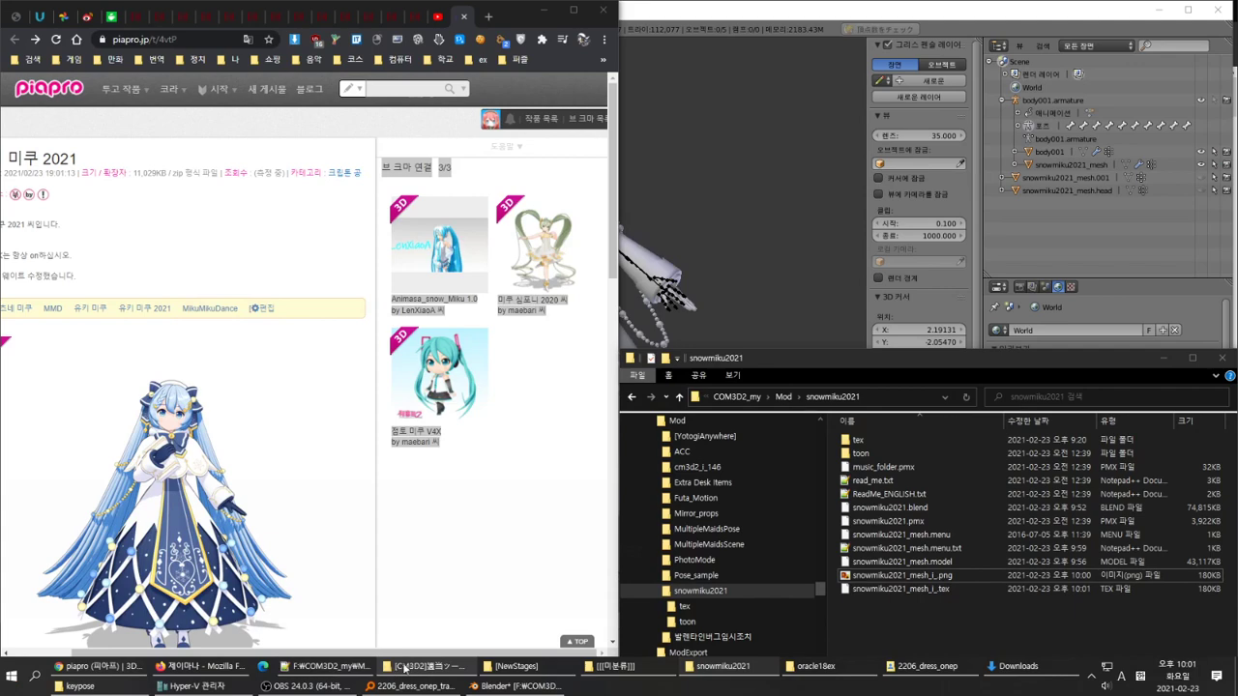
pyautogui.click(400, 667)
pyautogui.moveTo(929, 554); pyautogui.dragTo(529, 451)
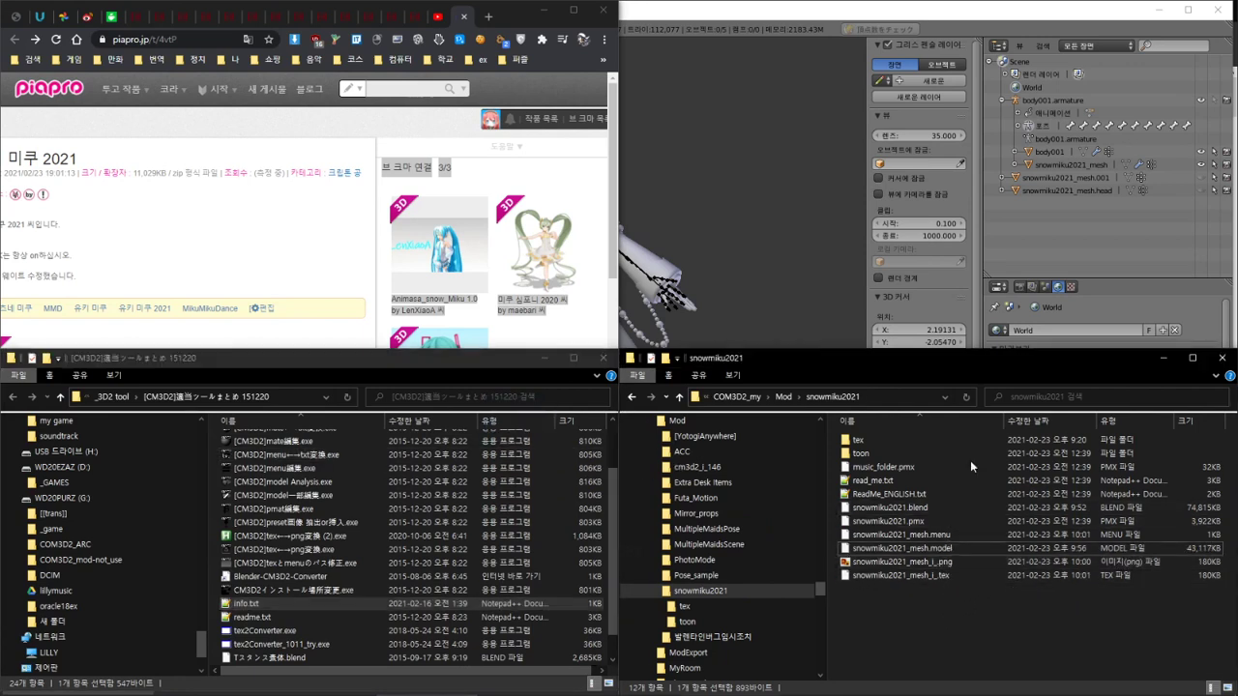
# Step: Switch to Blender, select the snowmiku2021_mesh dress, show its material settings and widen the properties area
pyautogui.click(1151, 300)
pyautogui.press('super+Up')
pyautogui.click(1071, 288)
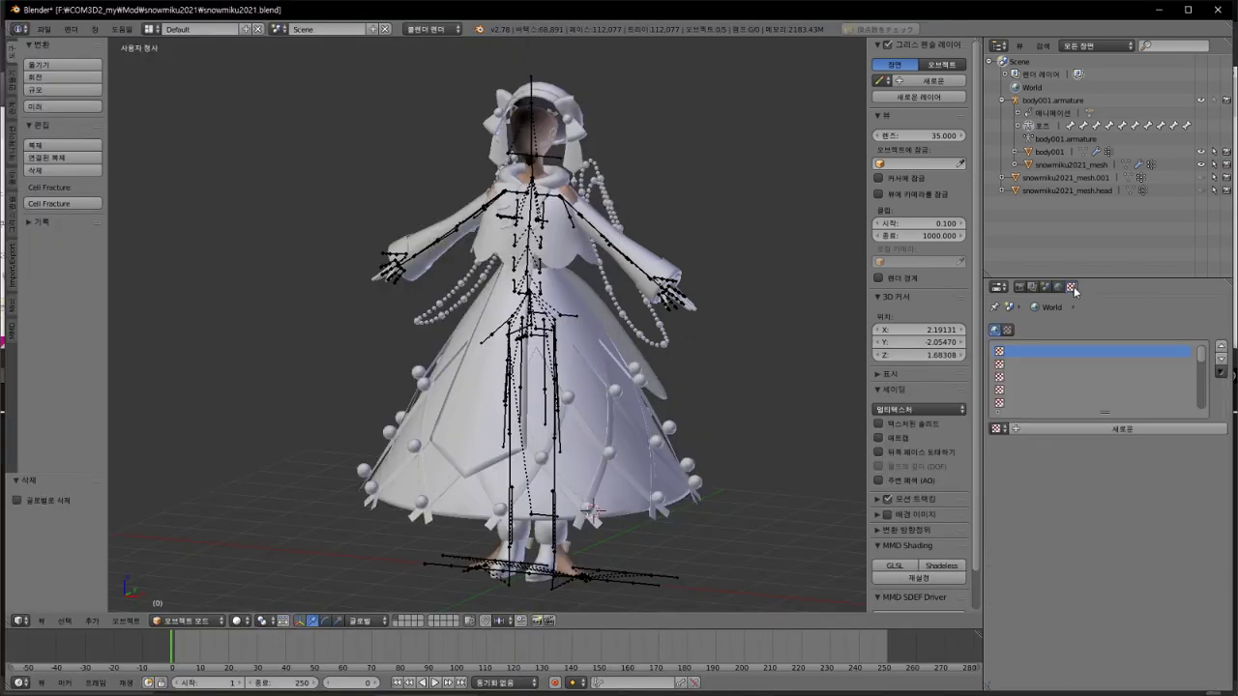
pyautogui.rightClick(609, 348)
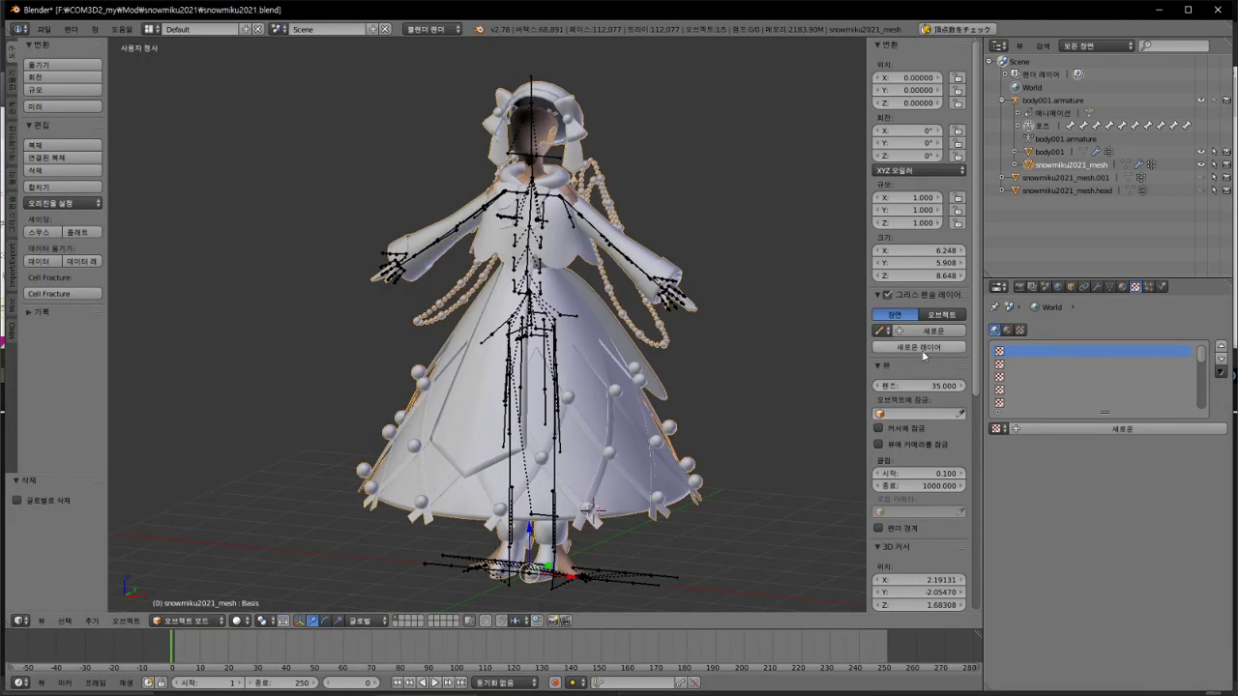
pyautogui.click(1121, 287)
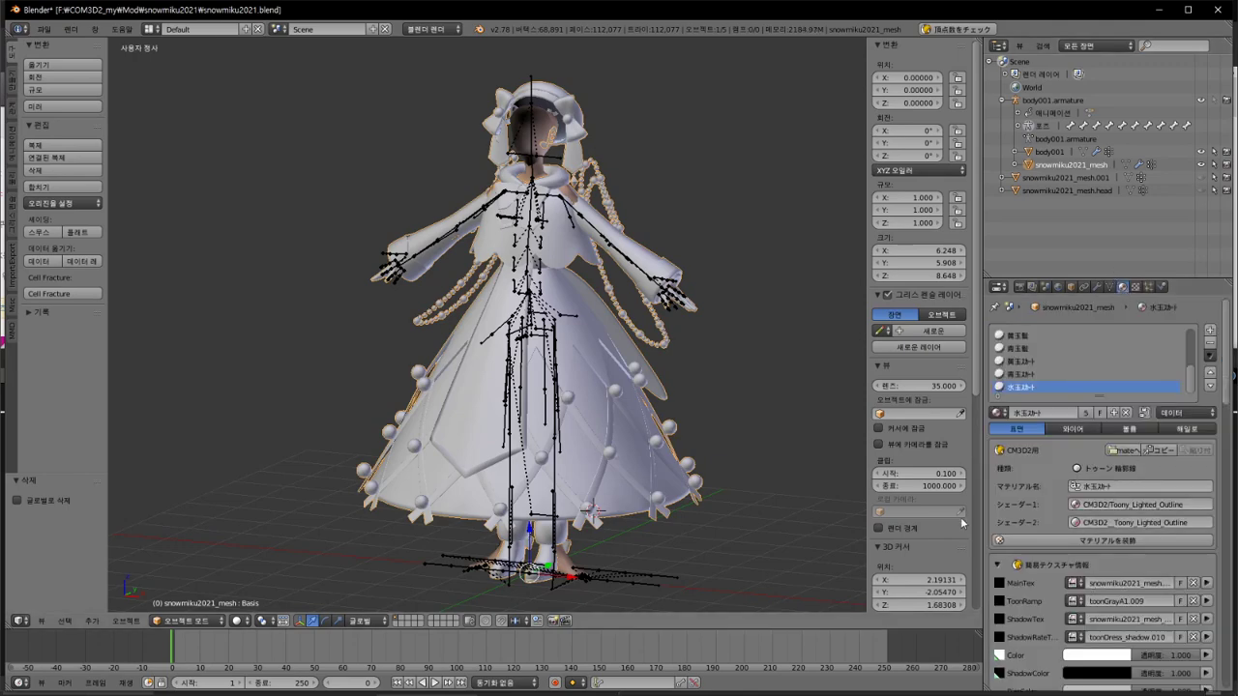
pyautogui.moveTo(984, 515); pyautogui.dragTo(907, 510)
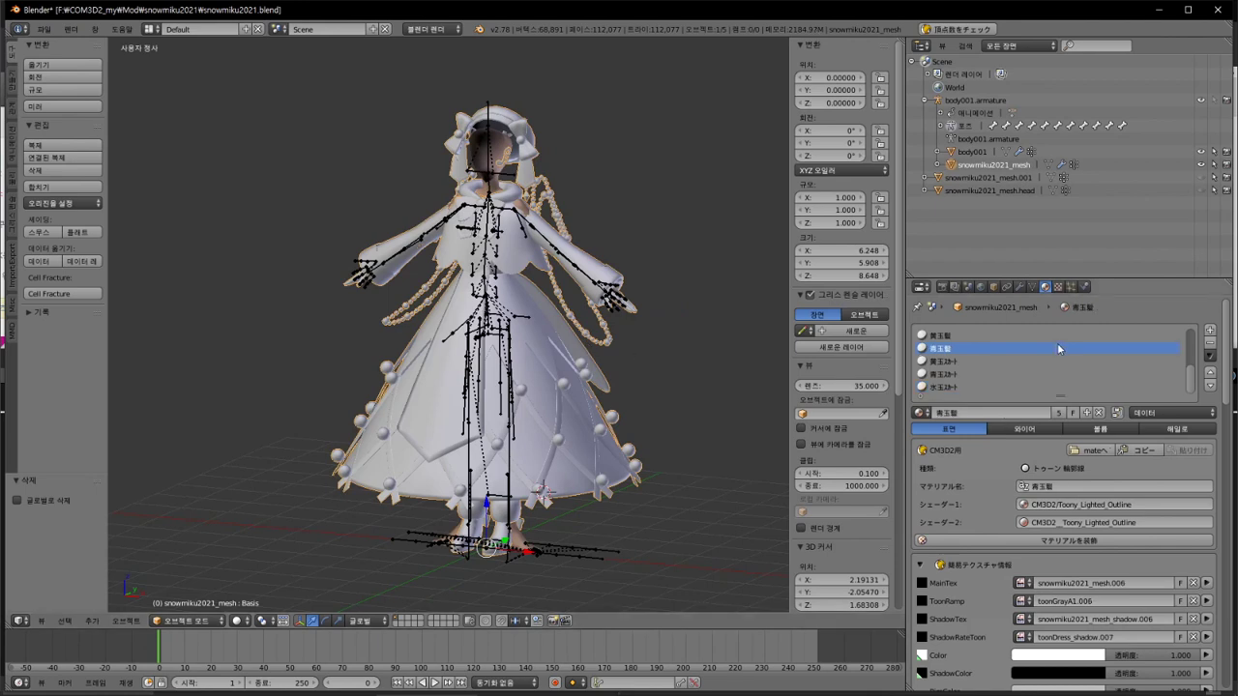
# Step: Look through the material slots of snowmiku2021_mesh, comparing their texture settings
pyautogui.press('Up')
pyautogui.press('Up')
pyautogui.press('Up')
pyautogui.press('Down')
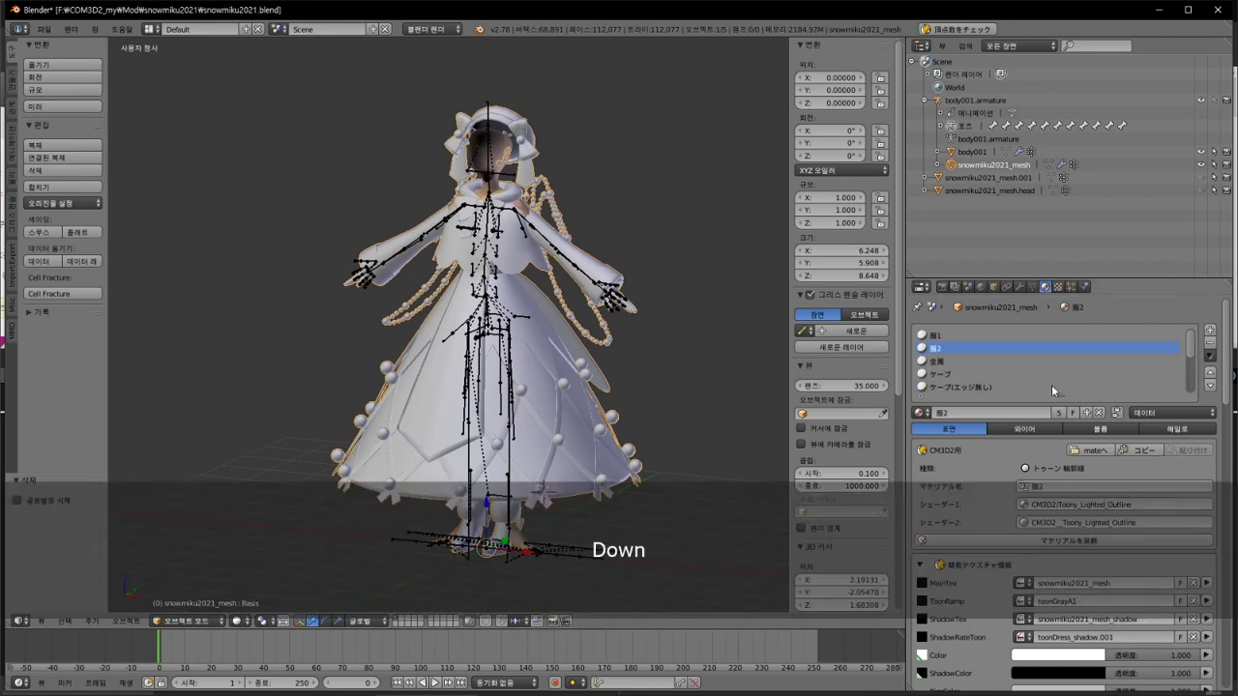
pyautogui.press('Down')
pyautogui.press('Down')
pyautogui.press('Down')
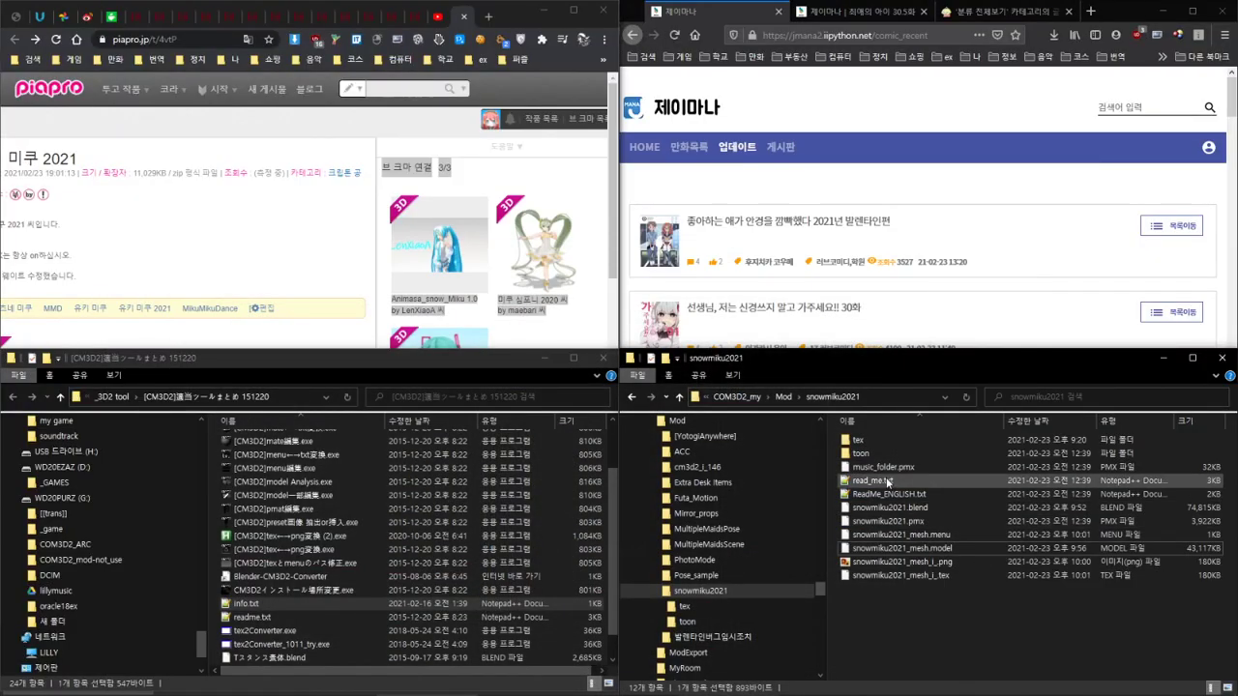
# Step: Show the files in the snowmiku2021 mod's tex folder as large thumbnails and examine the texture images
pyautogui.doubleClick(878, 438)
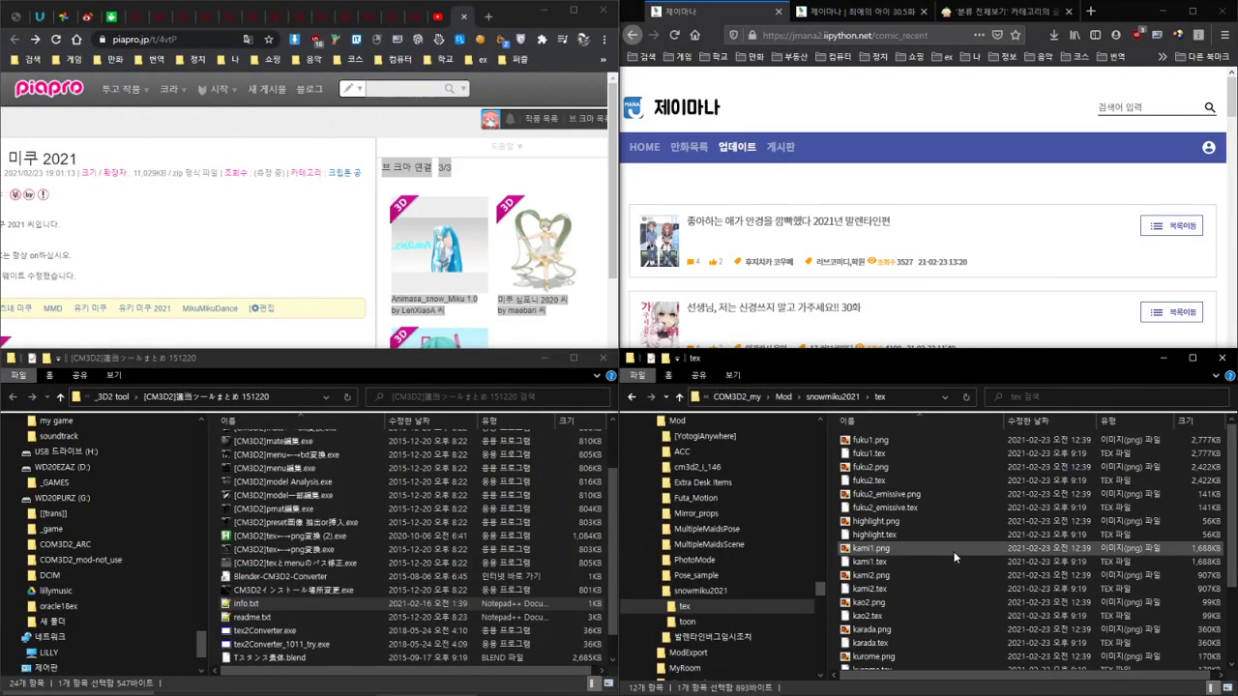
pyautogui.rightClick(833, 518)
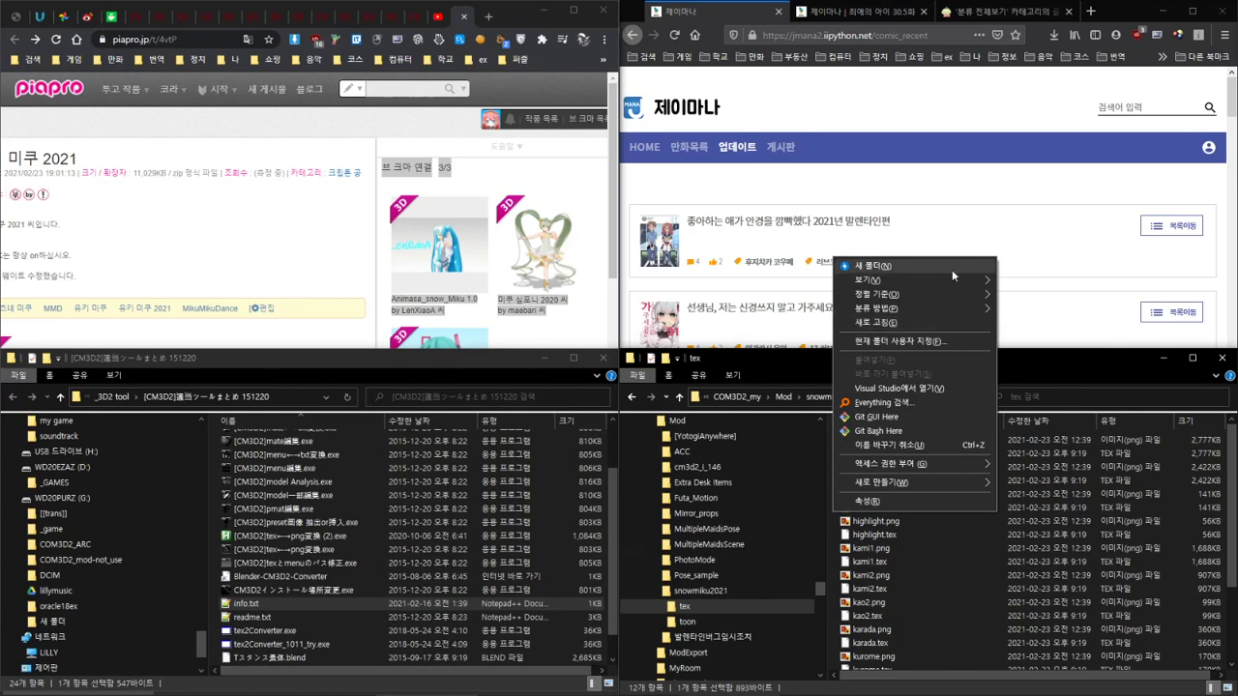
pyautogui.moveTo(963, 280)
pyautogui.click(1081, 283)
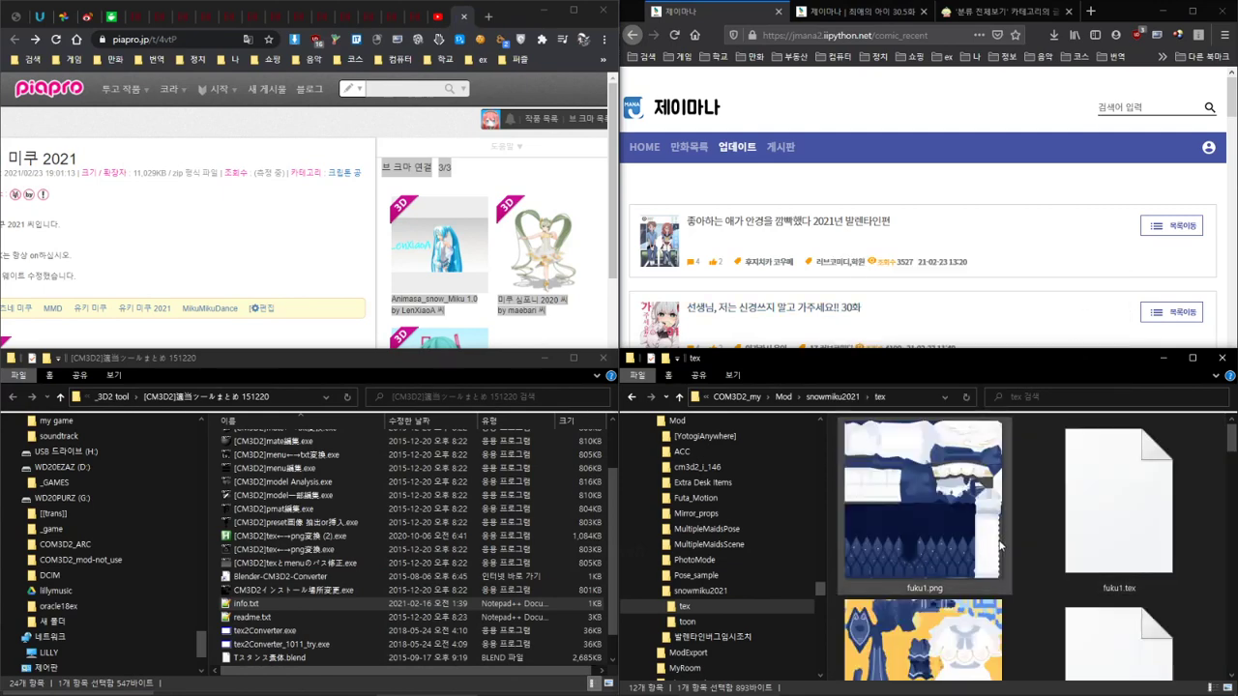
pyautogui.scroll(-5, 1006, 549)
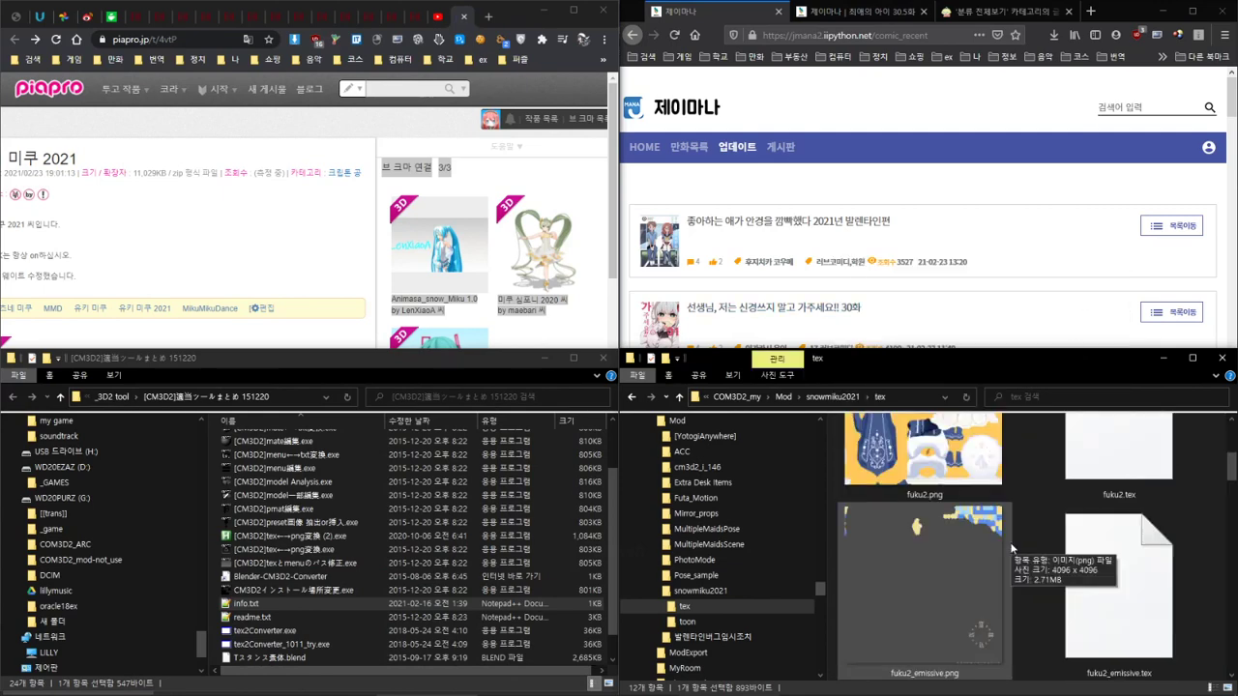
pyautogui.scroll(2, 1012, 548)
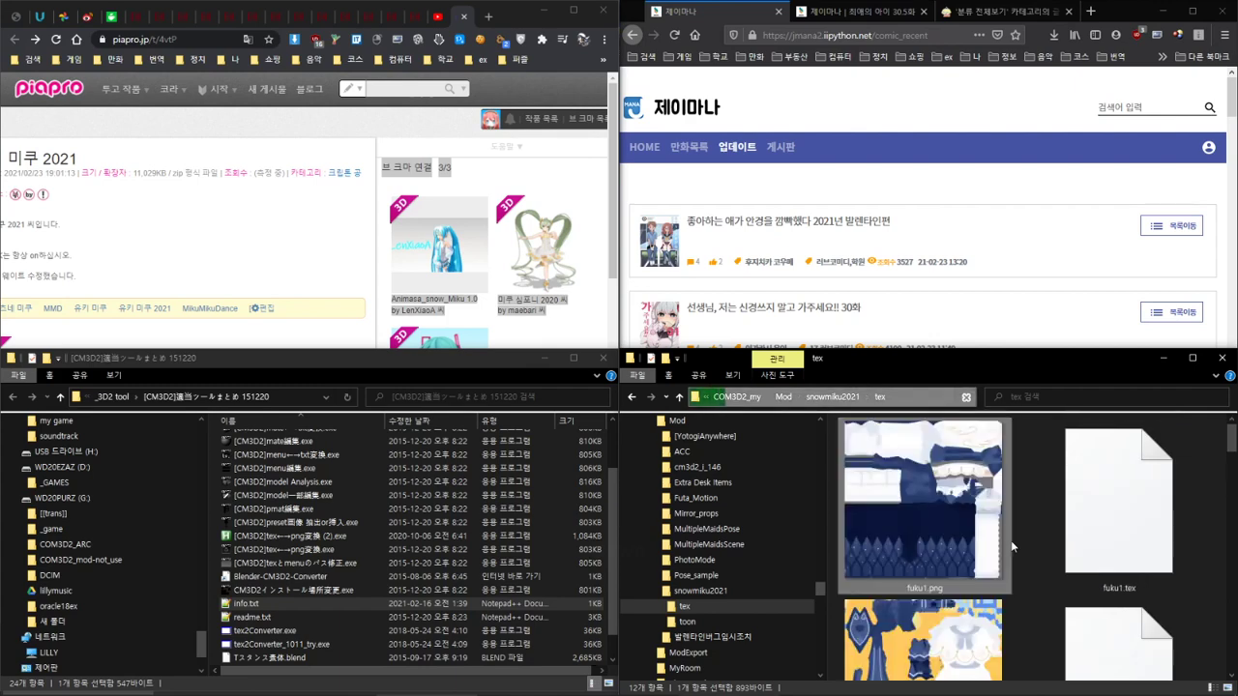
pyautogui.scroll(-5, 1012, 548)
pyautogui.scroll(2, 1011, 549)
pyautogui.scroll(2, 1012, 550)
pyautogui.scroll(2, 1012, 550)
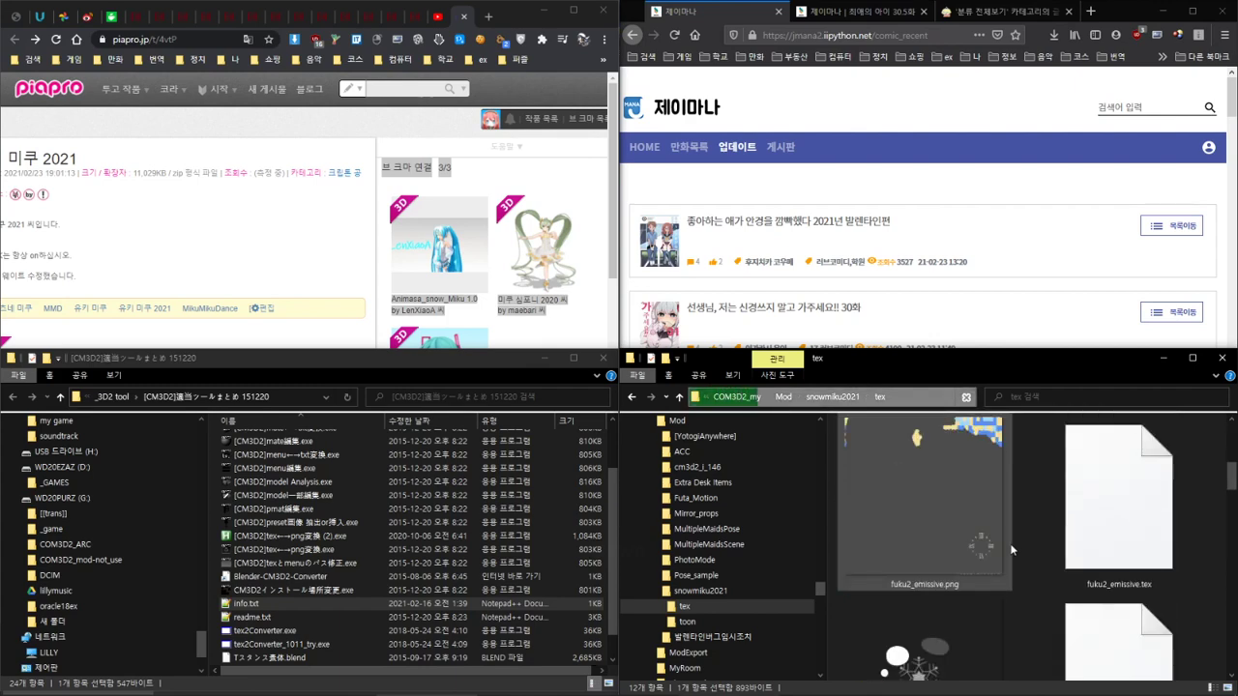
pyautogui.moveTo(928, 667)
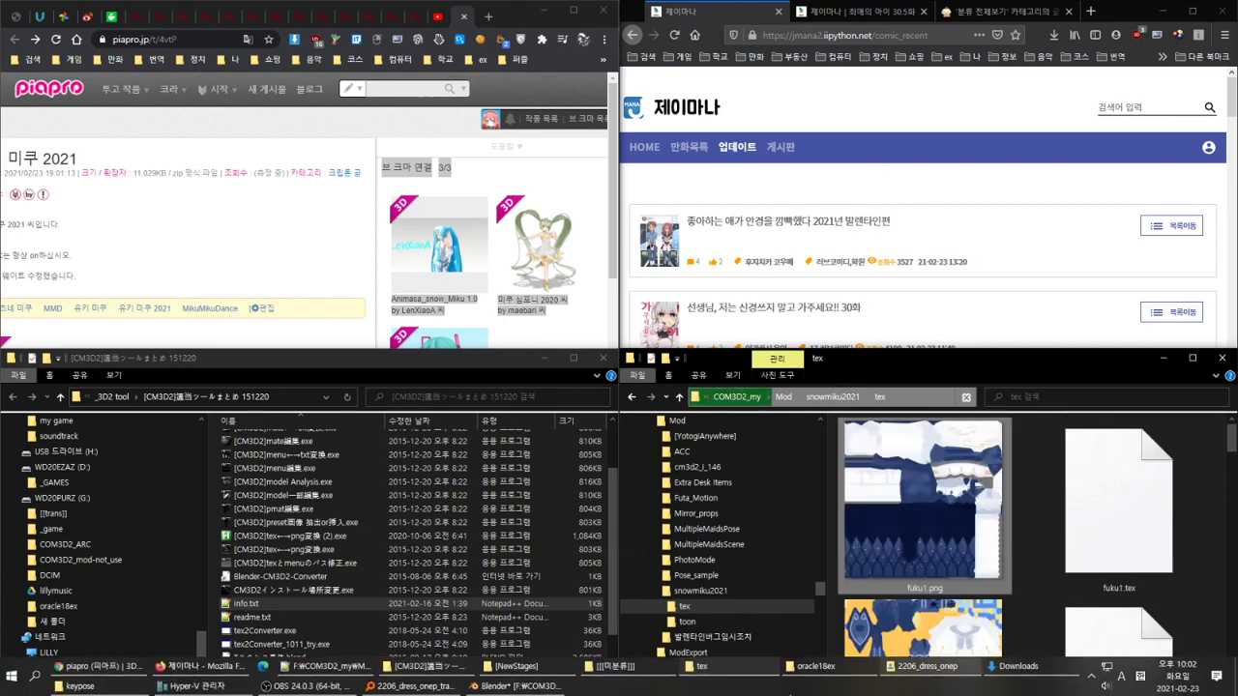
# Step: Switch to Notepad++, discard the missing snowmiku2021_mesh.menu.txt, and add the note lines "이런 텍스쳐 쪼개져 잇네" and "나중에 해야지.."
pyautogui.click(411, 686)
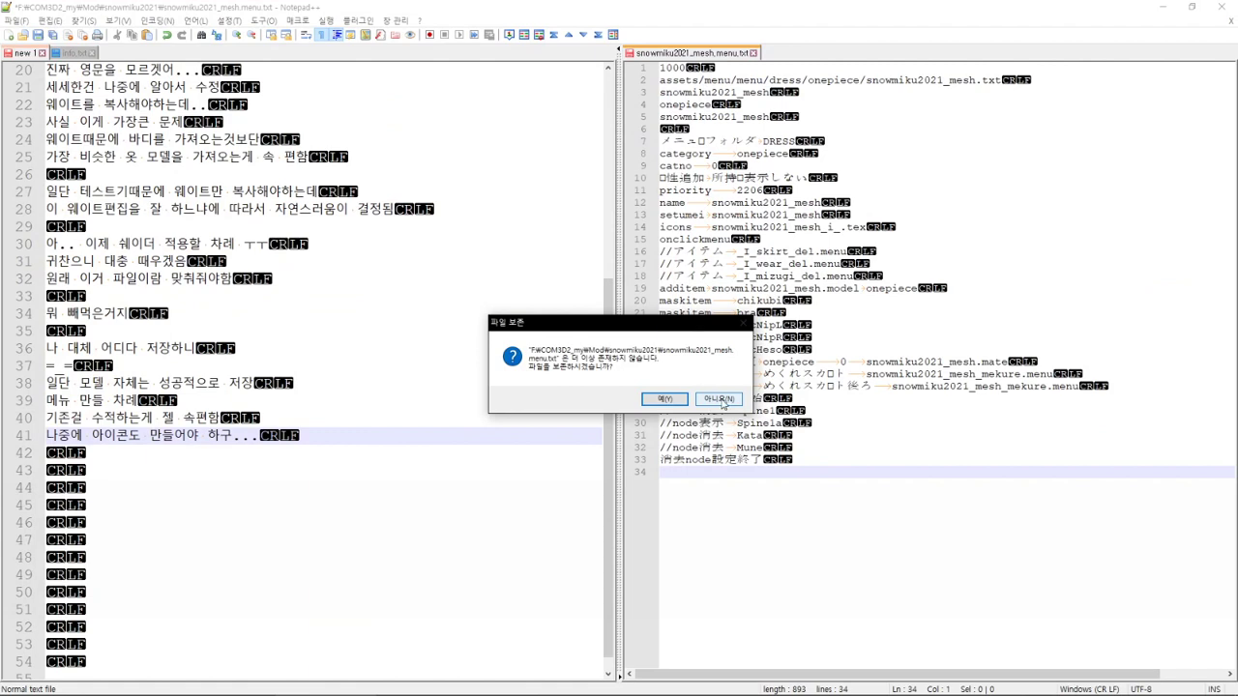
pyautogui.click(720, 399)
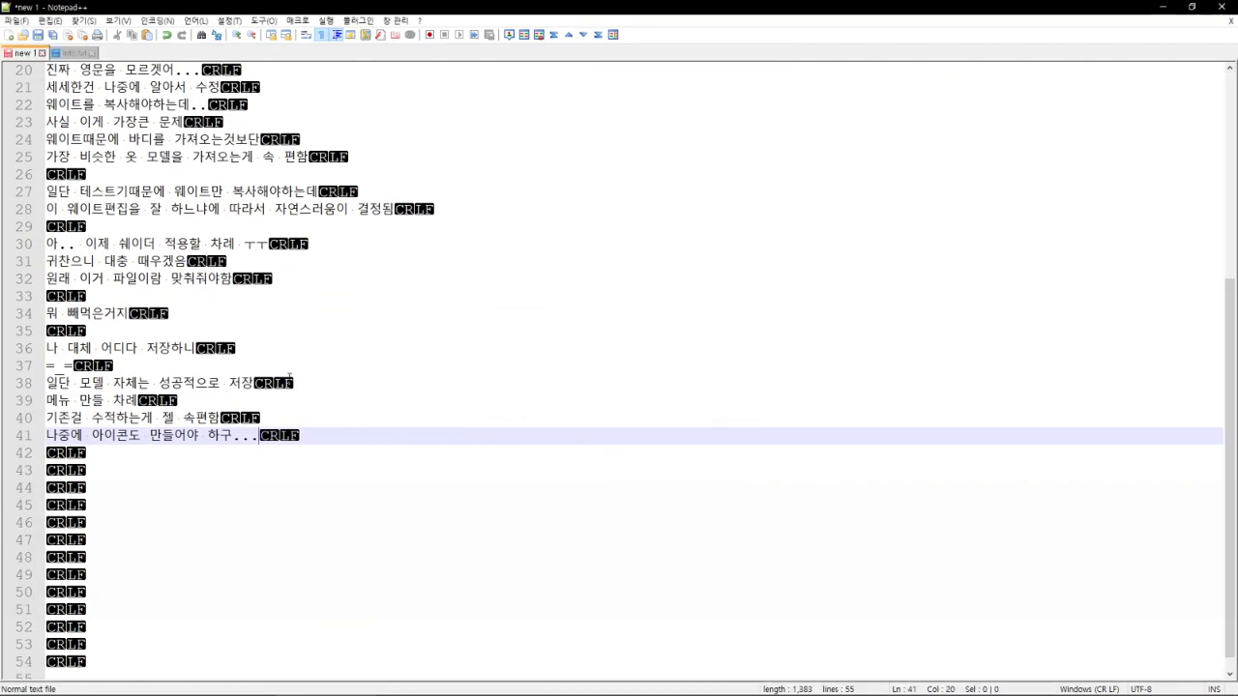
pyautogui.press('Return')
pyautogui.press('Return')
pyautogui.write('ㅇ')
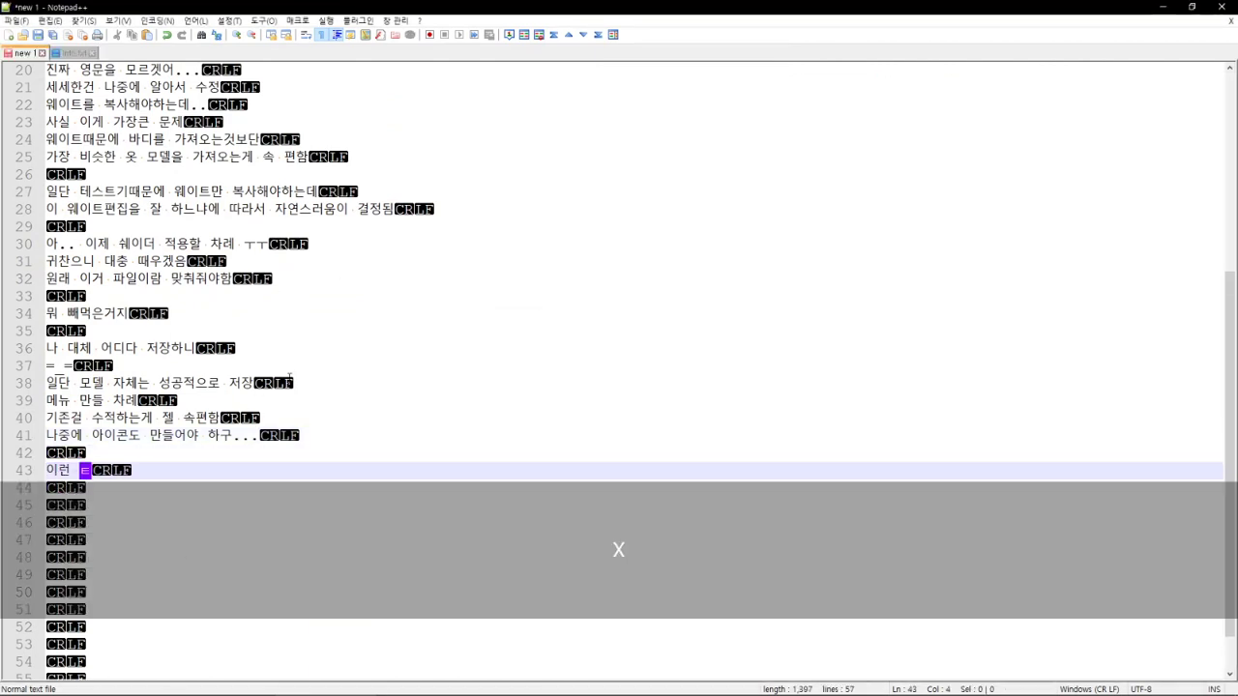
pyautogui.write('런 텍스쳐 쪼개져 잇네')
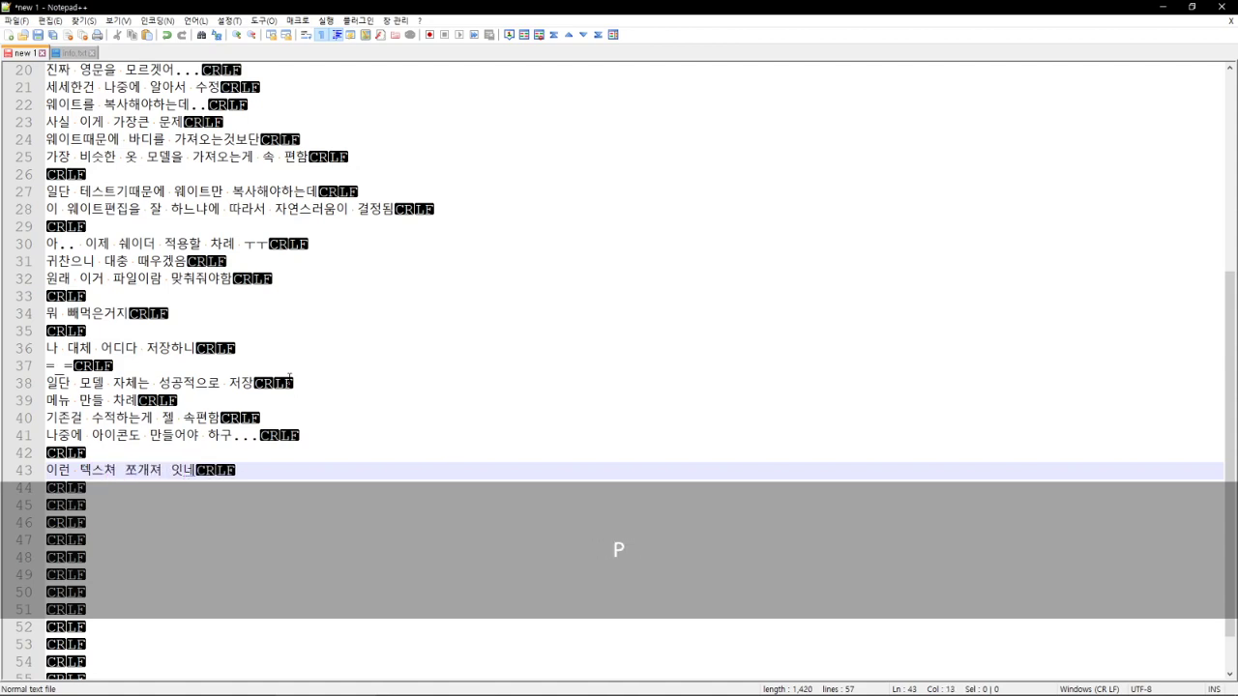
pyautogui.press('Return')
pyautogui.write('나중에 헤')
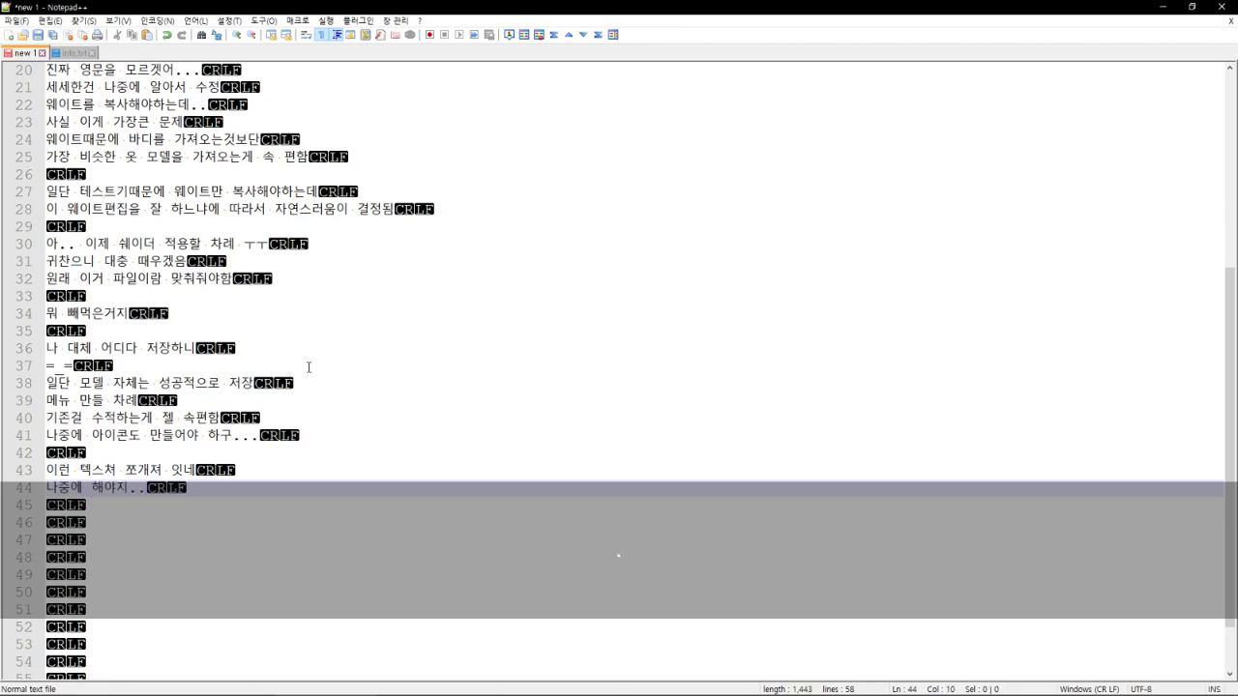
pyautogui.press('super+Left')
pyautogui.click(404, 577)
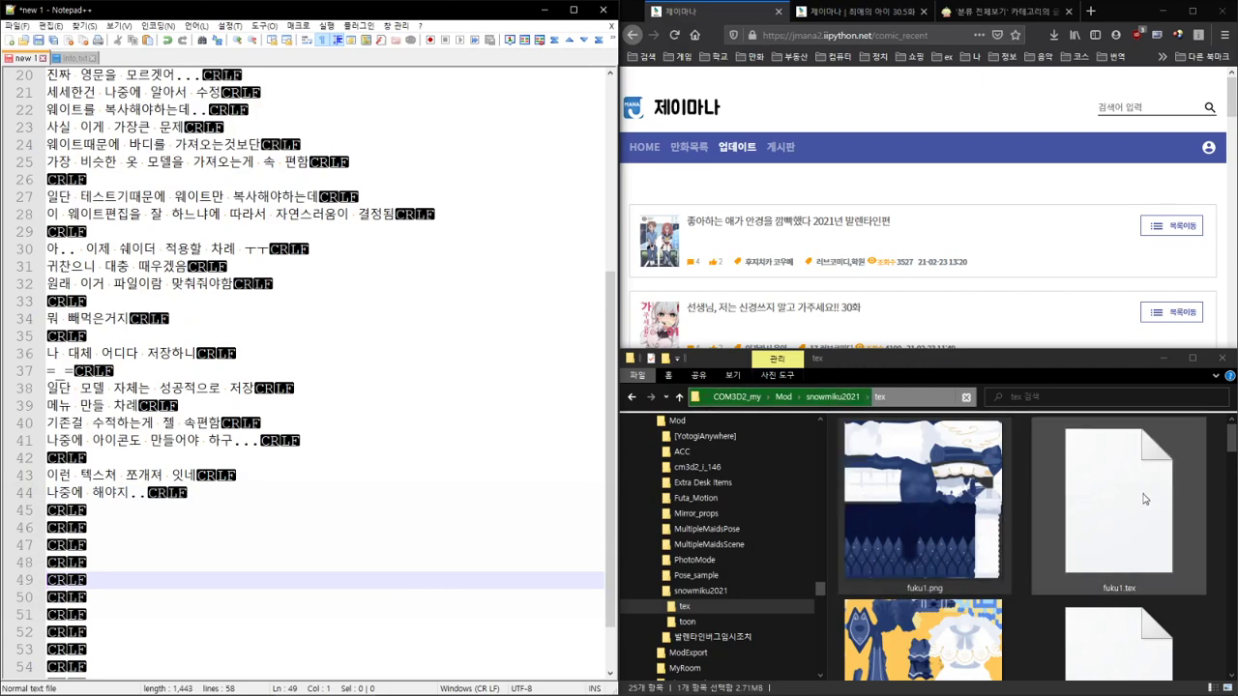
# Step: Copy fuku2.tex from the tex folder into the snowmiku2021 folder and rename the copy snowmiku2021_mesh.tex
pyautogui.click(1107, 500)
pyautogui.scroll(-1, 1108, 507)
pyautogui.click(1105, 552)
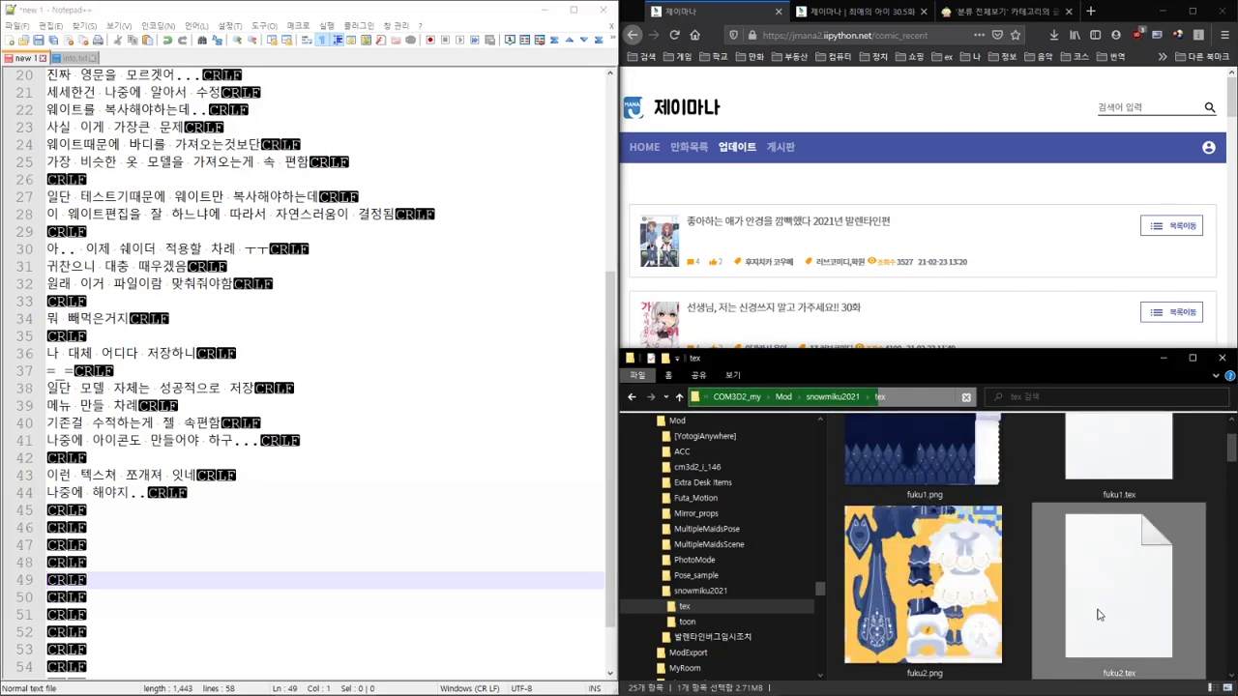
pyautogui.hotkey('ctrl', 'c')
pyautogui.click(844, 398)
pyautogui.hotkey('ctrl', 'v')
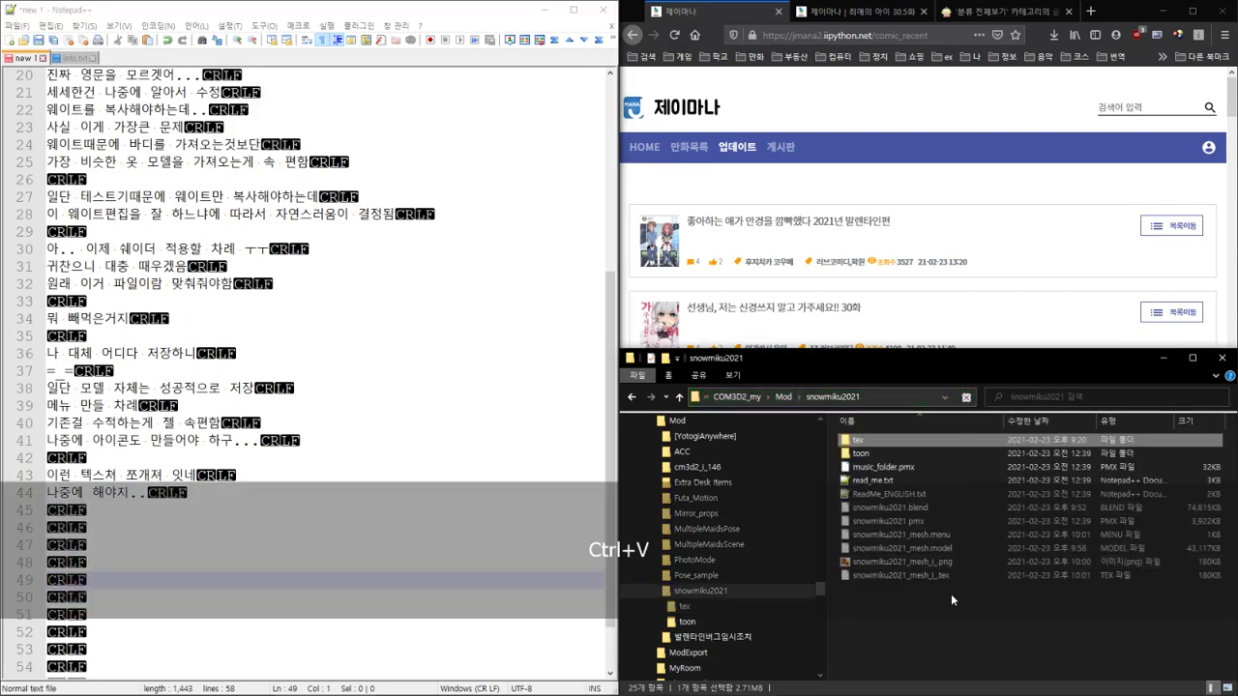
pyautogui.press('F2')
pyautogui.hotkey('ctrl', 'c')
pyautogui.press('F2')
pyautogui.hotkey('ctrl', 'v')
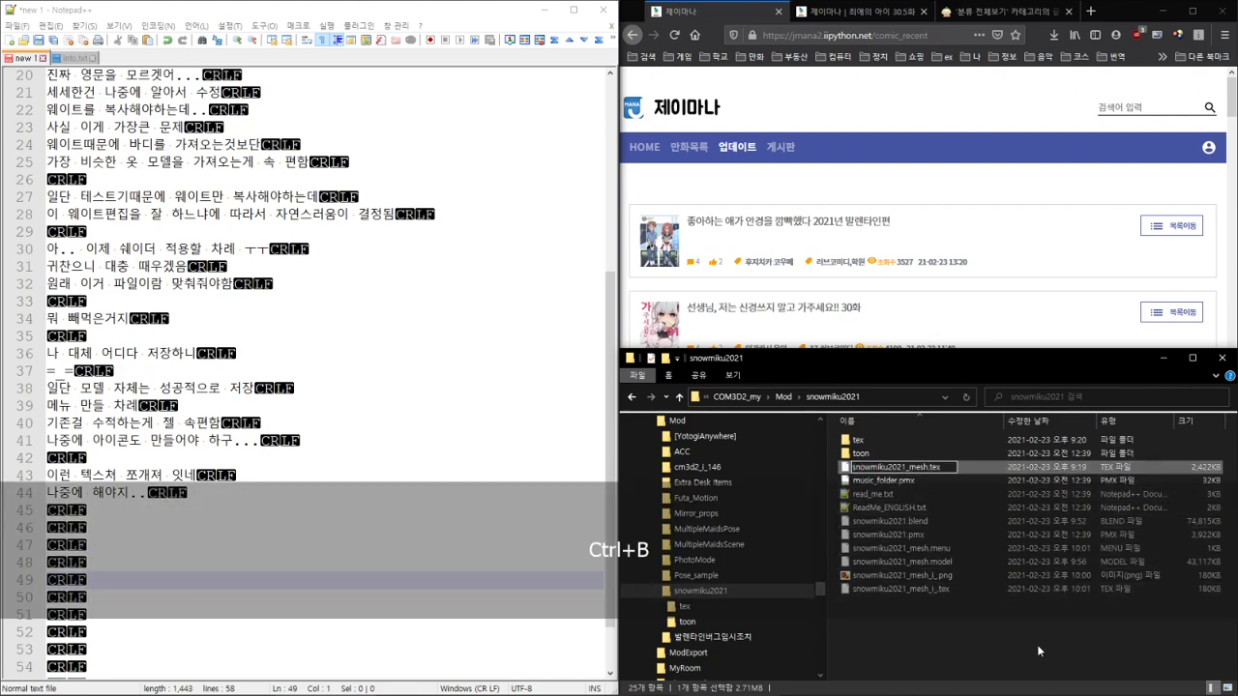
pyautogui.click(1037, 643)
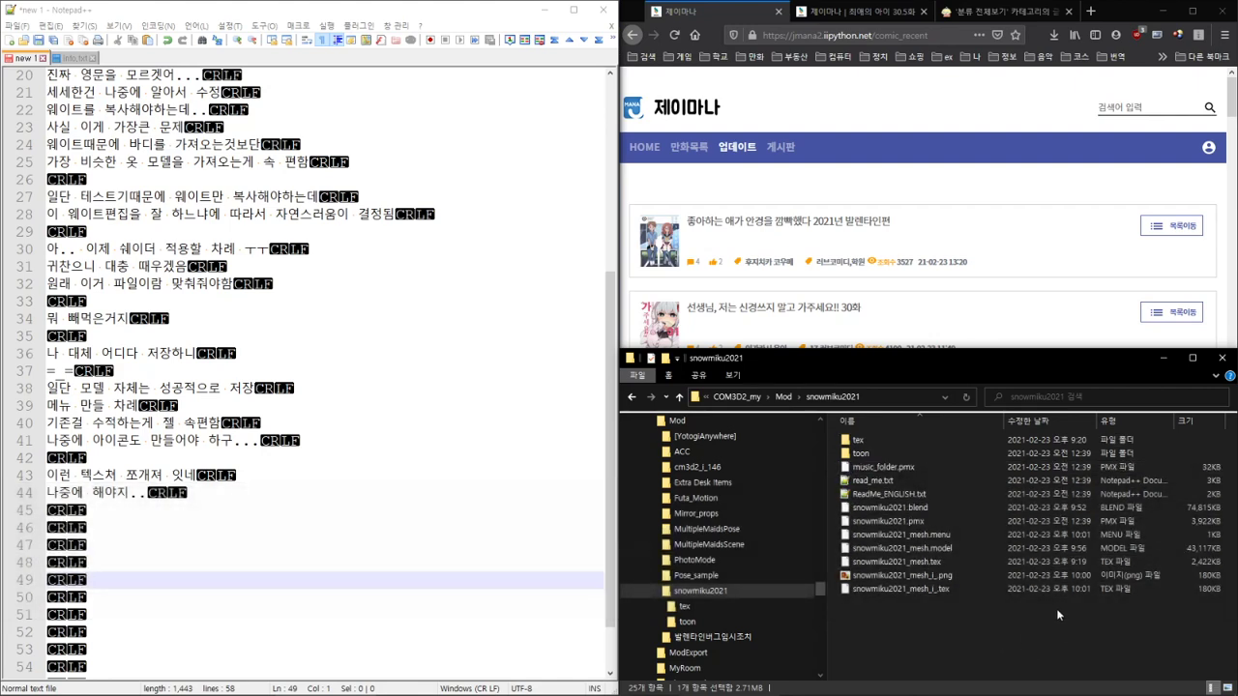
# Step: Switch to Blender and import the MikuMikuDance model snowmiku2021.pmx
pyautogui.click(543, 10)
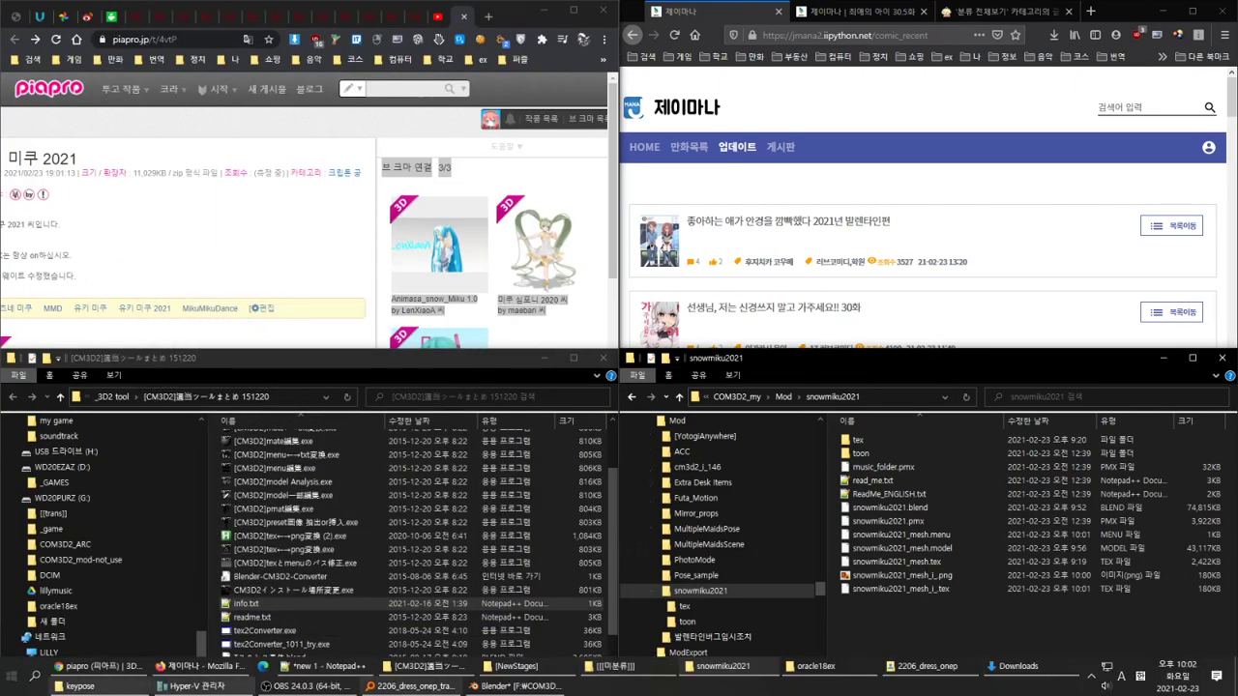
pyautogui.press('super')
pyautogui.click(503, 397)
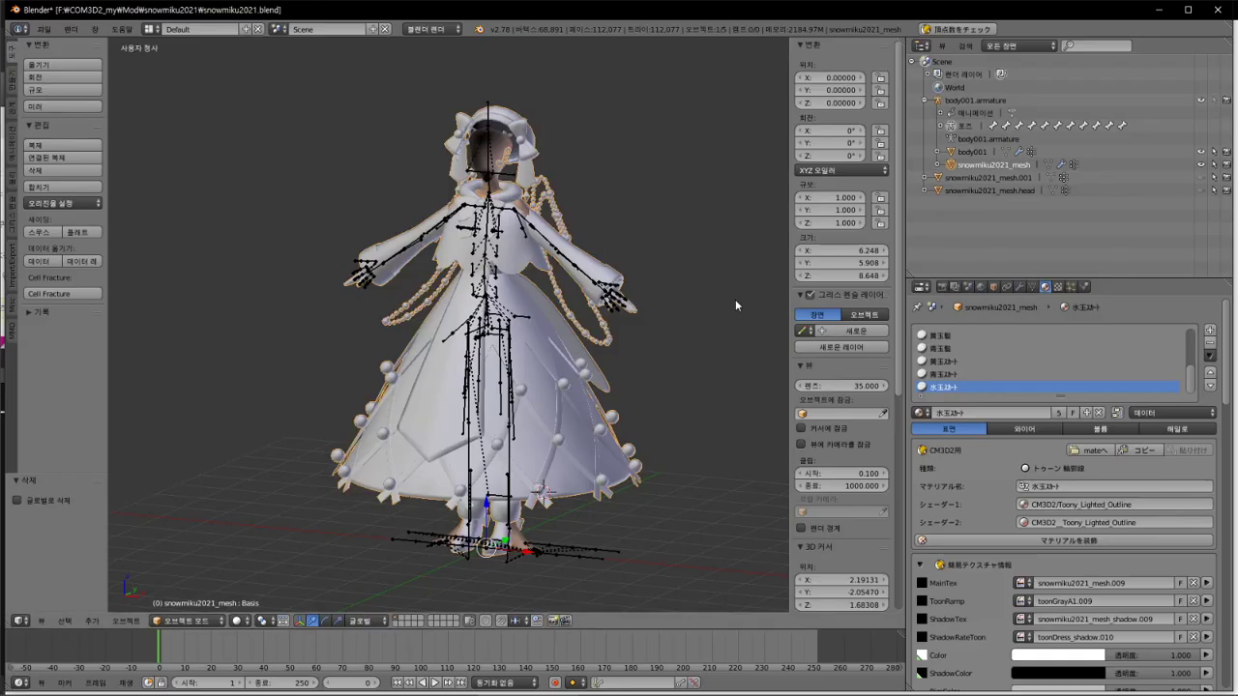
pyautogui.click(1023, 584)
pyautogui.scroll(1, 644, 426)
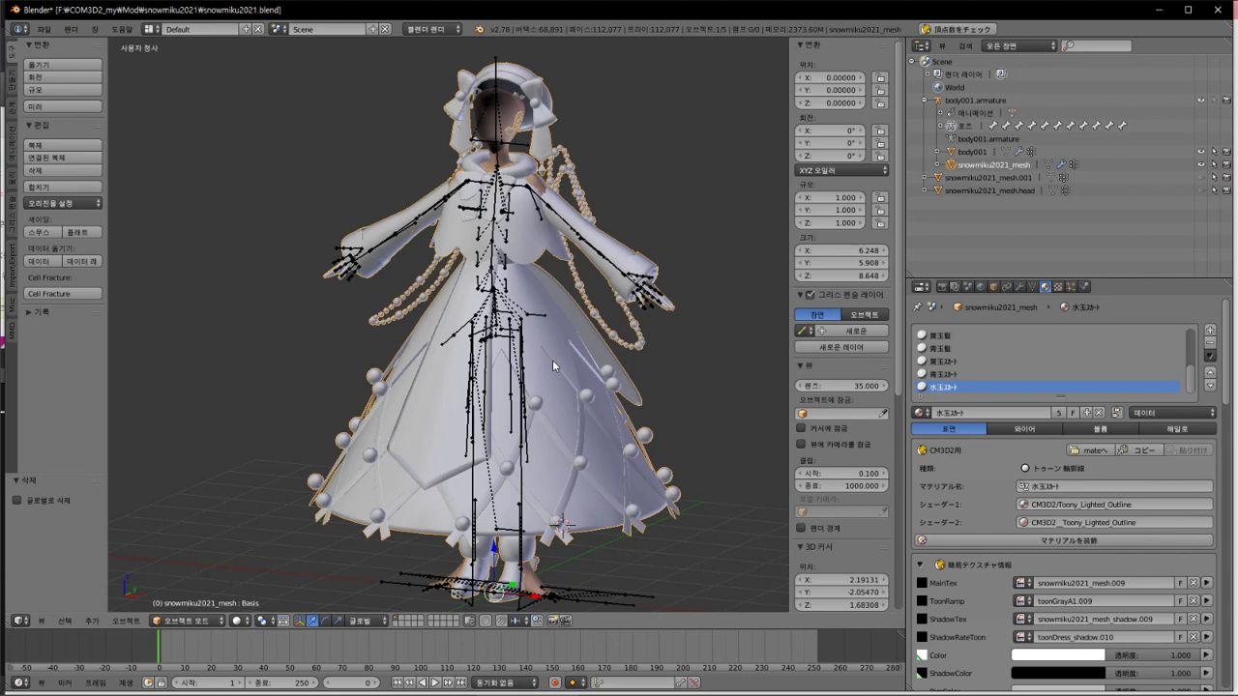
pyautogui.click(44, 29)
pyautogui.moveTo(128, 264)
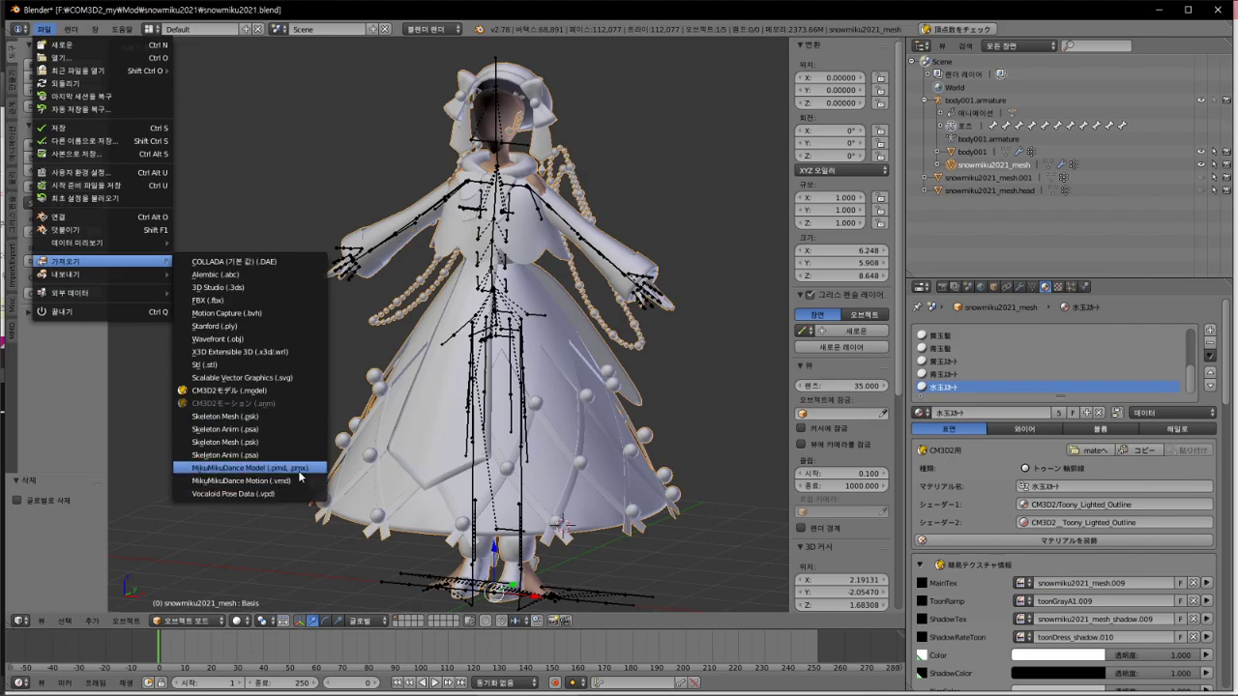
pyautogui.click(259, 469)
pyautogui.click(249, 145)
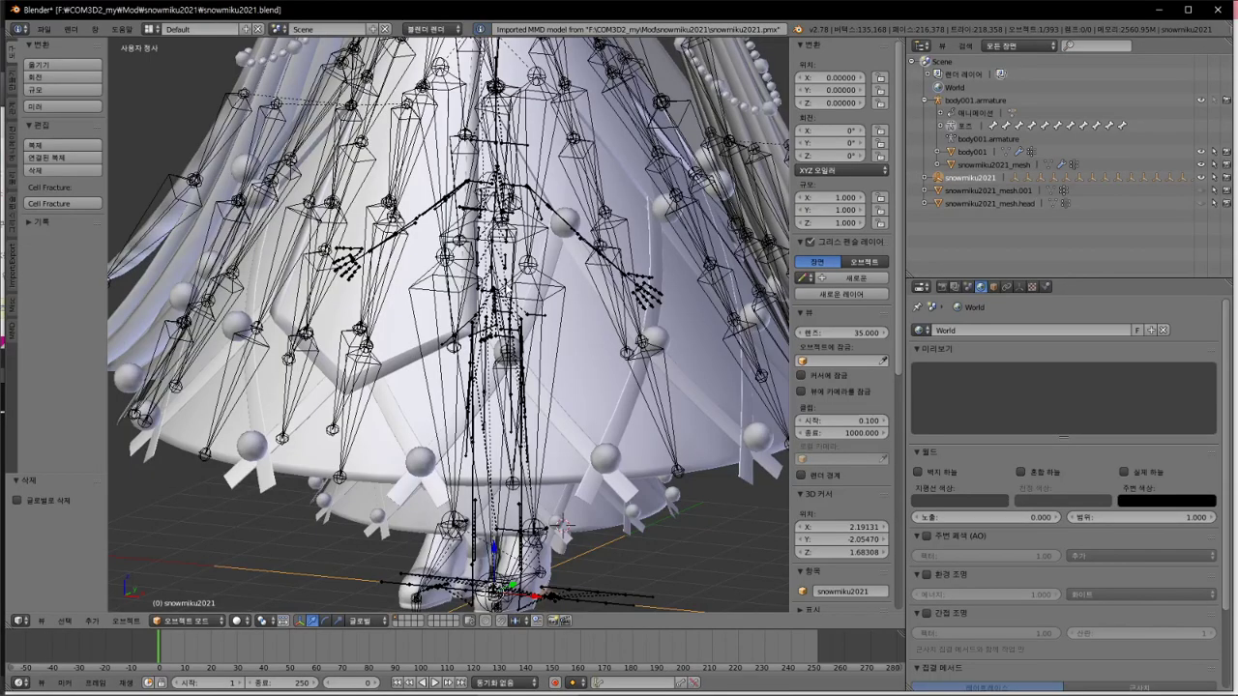
# Step: Move the imported snowmiku2021 model by about -6.33, -3.25, -1.27 beside the existing outfit and scale it to about 0.503
pyautogui.scroll(-4, 508, 276)
pyautogui.scroll(2, 517, 251)
pyautogui.keyDown('shift'); pyautogui.moveTo(518, 252); pyautogui.dragTo(485, 285, button='middle'); pyautogui.keyUp('shift')
pyautogui.click(963, 179)
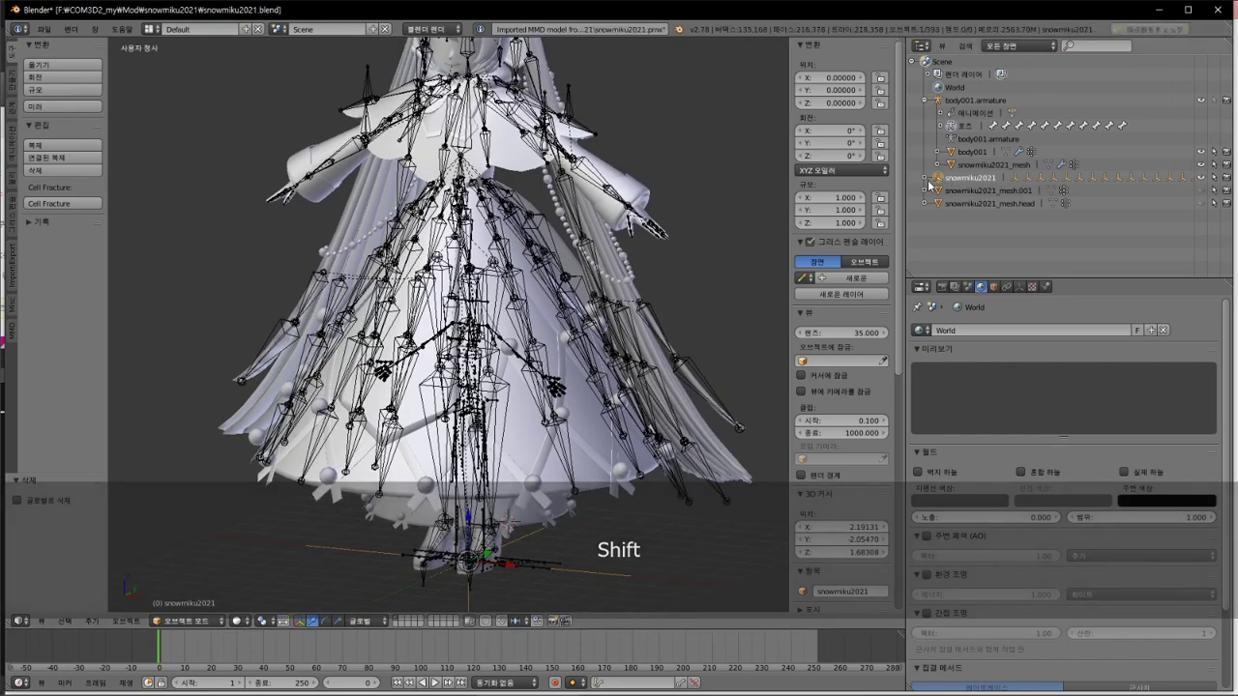
pyautogui.press('g')
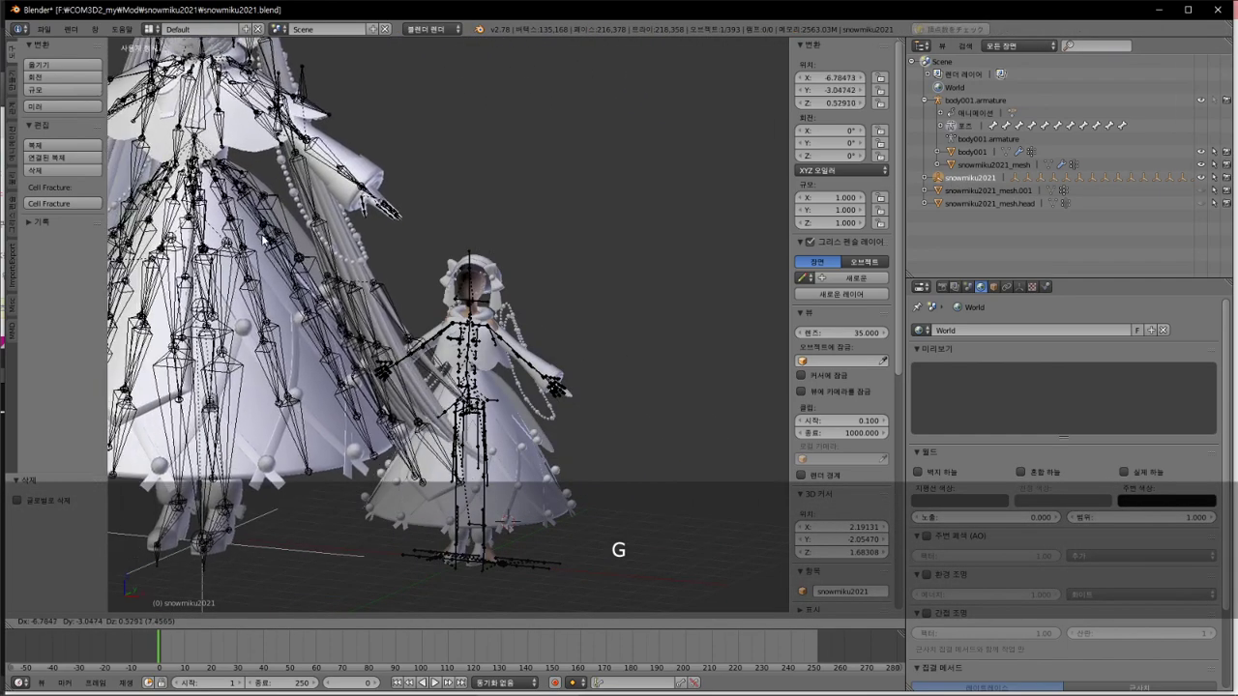
pyautogui.press('Return')
pyautogui.press('s')
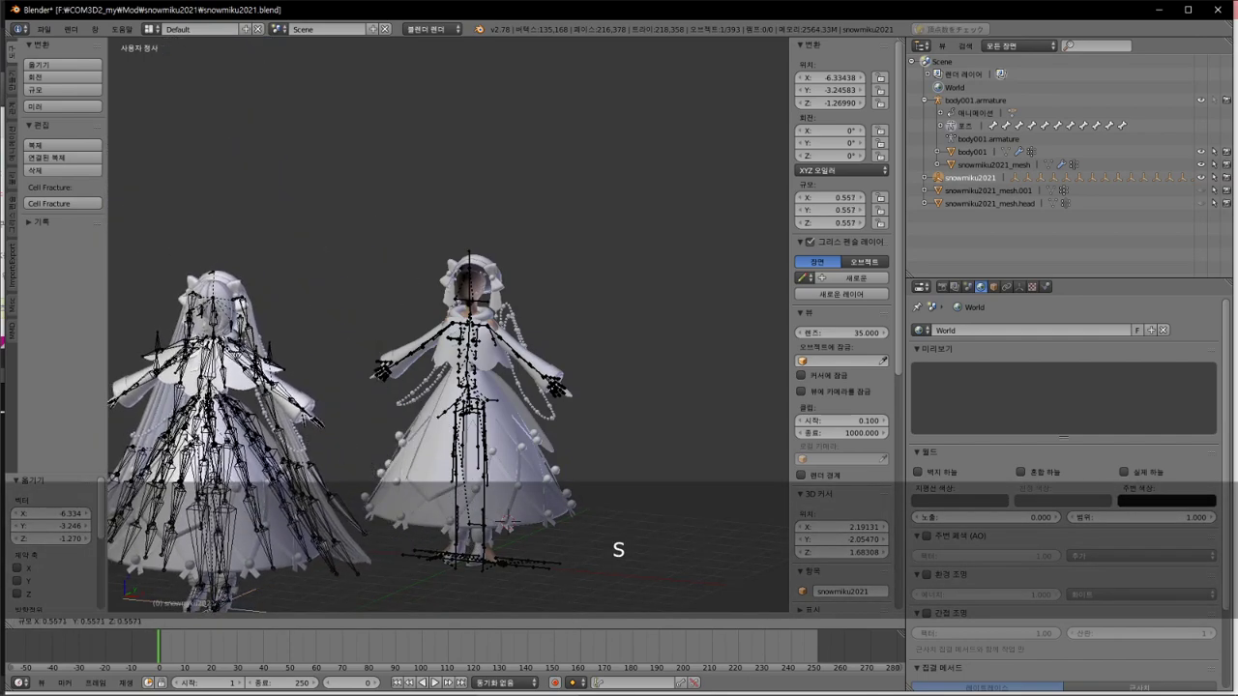
pyautogui.press('Return')
pyautogui.keyDown('shift'); pyautogui.moveTo(503, 387); pyautogui.dragTo(609, 281, button='middle'); pyautogui.keyUp('shift')
pyautogui.scroll(3, 402, 326)
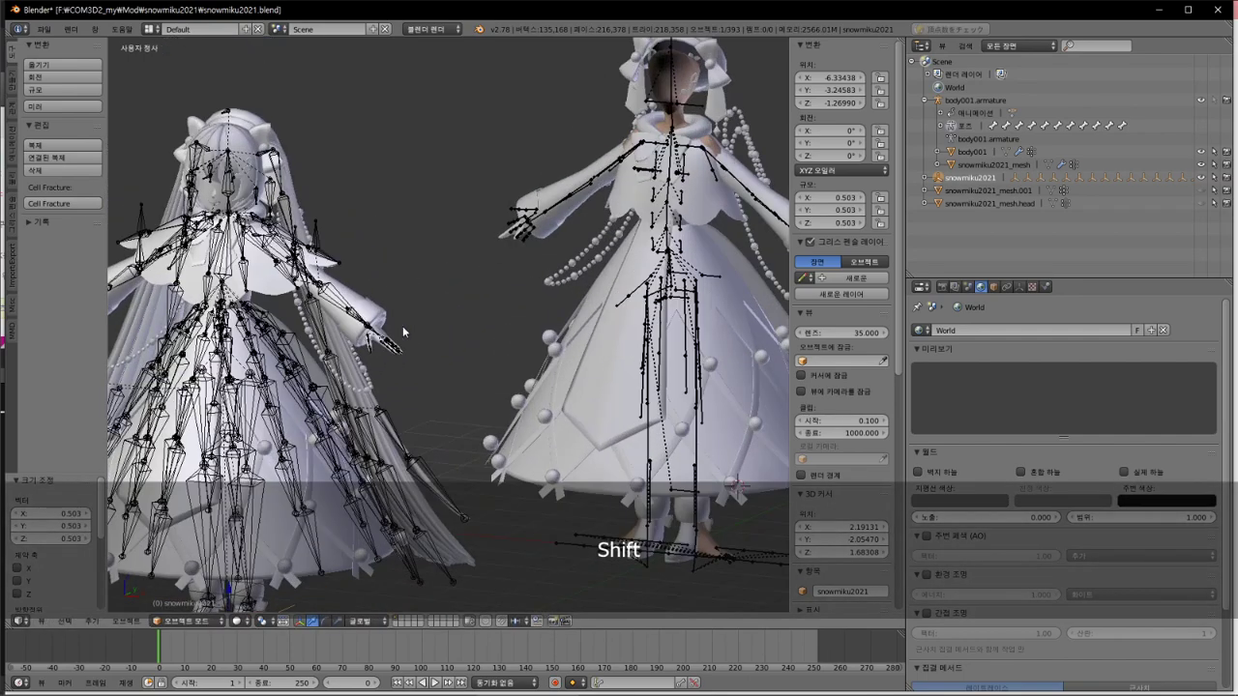
# Step: Select material 服1.002 on the imported model's mesh and copy the name fuku1 from its MMD texture path
pyautogui.rightClick(404, 329)
pyautogui.click(1045, 287)
pyautogui.scroll(-3, 1054, 508)
pyautogui.scroll(3, 1055, 509)
pyautogui.scroll(-5, 1004, 362)
pyautogui.scroll(-3, 1002, 363)
pyautogui.click(970, 362)
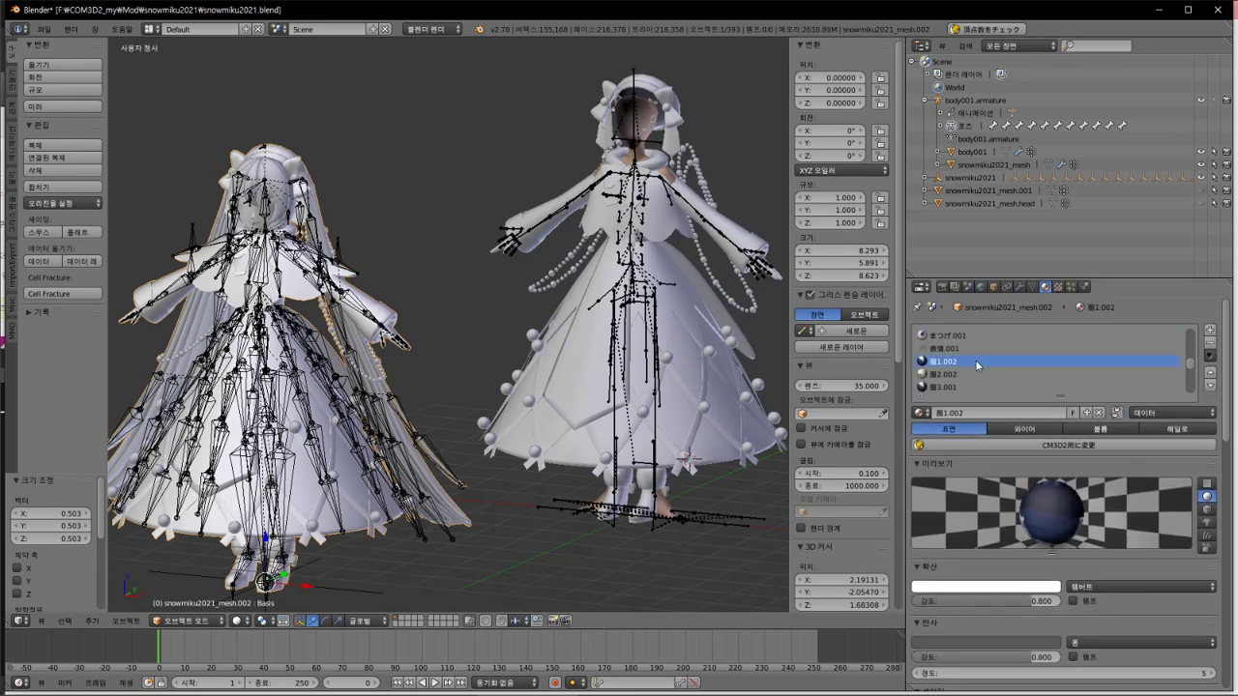
pyautogui.scroll(-9, 1074, 474)
pyautogui.scroll(-7, 1071, 481)
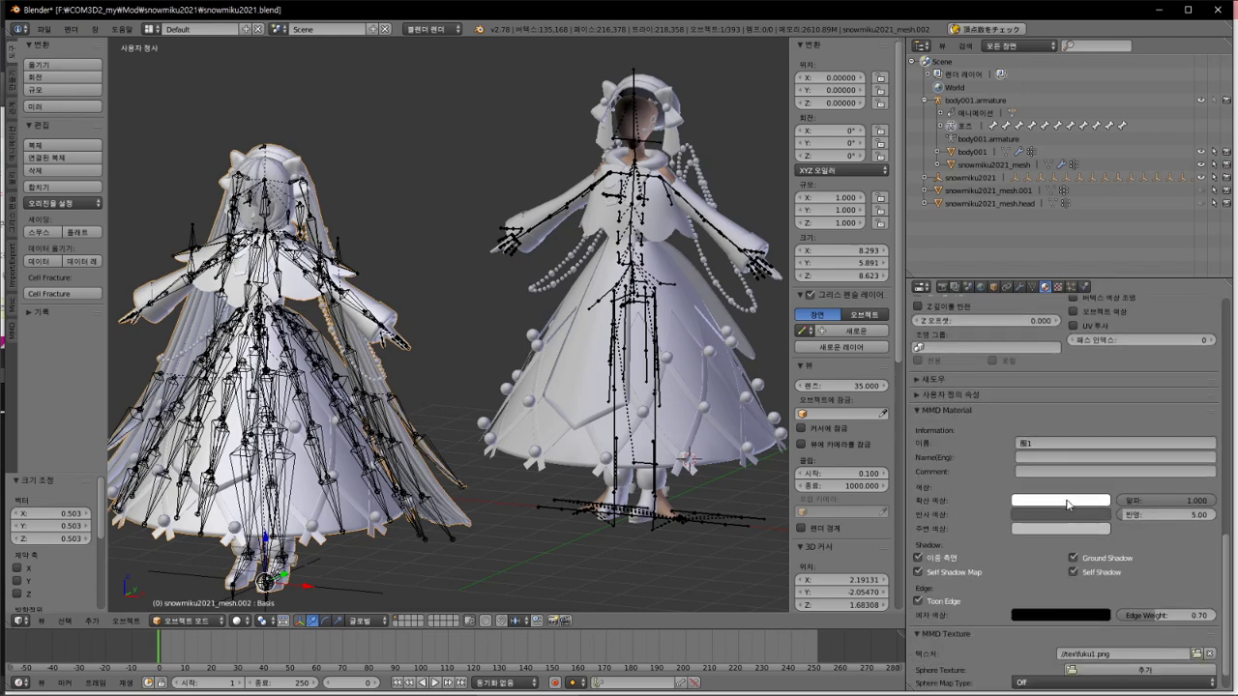
pyautogui.scroll(-2, 1070, 504)
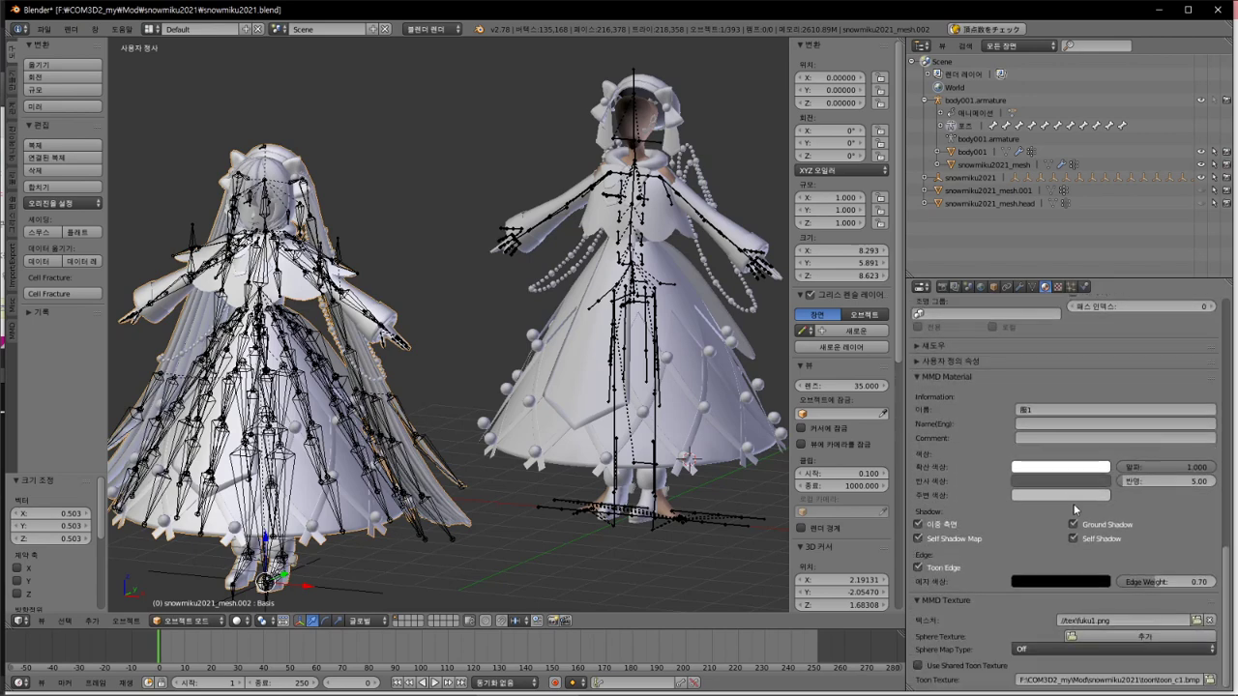
pyautogui.click(1114, 620)
pyautogui.hotkey('ctrl', 'c')
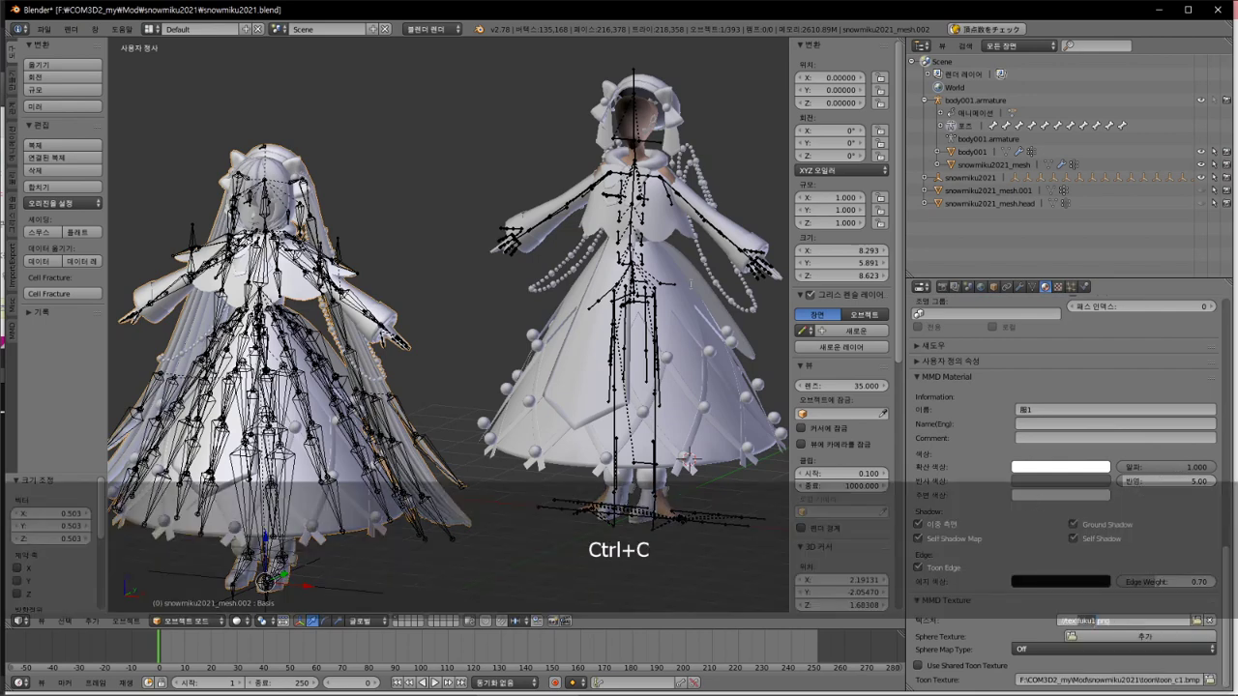
# Step: Rename the MainTex image of the original outfit mesh's active material to fuku1
pyautogui.rightClick(683, 287)
pyautogui.scroll(1, 1076, 395)
pyautogui.scroll(6, 1076, 396)
pyautogui.scroll(4, 1074, 409)
pyautogui.click(1158, 395)
pyautogui.press('ctrl')
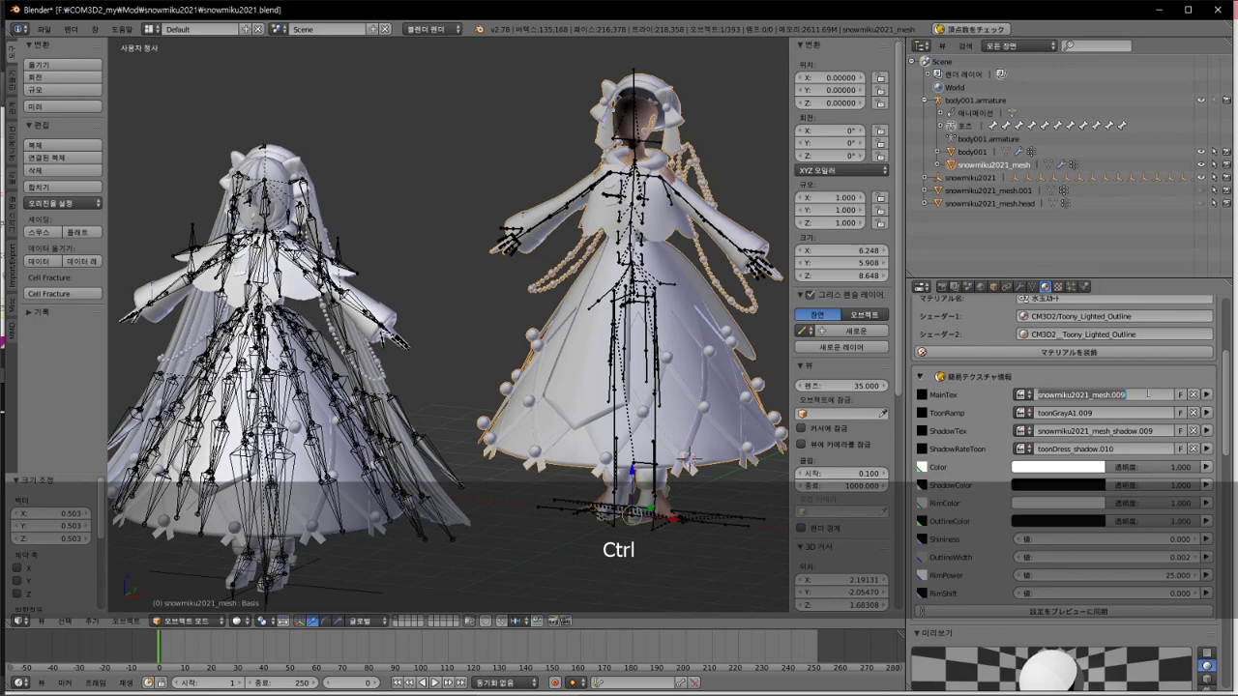
pyautogui.hotkey('ctrl', 'v')
# Step: Assign the image fuku1 as the ShadowTex of the outfit mesh's 水玉ｽｶｰﾄ material
pyautogui.click(1161, 430)
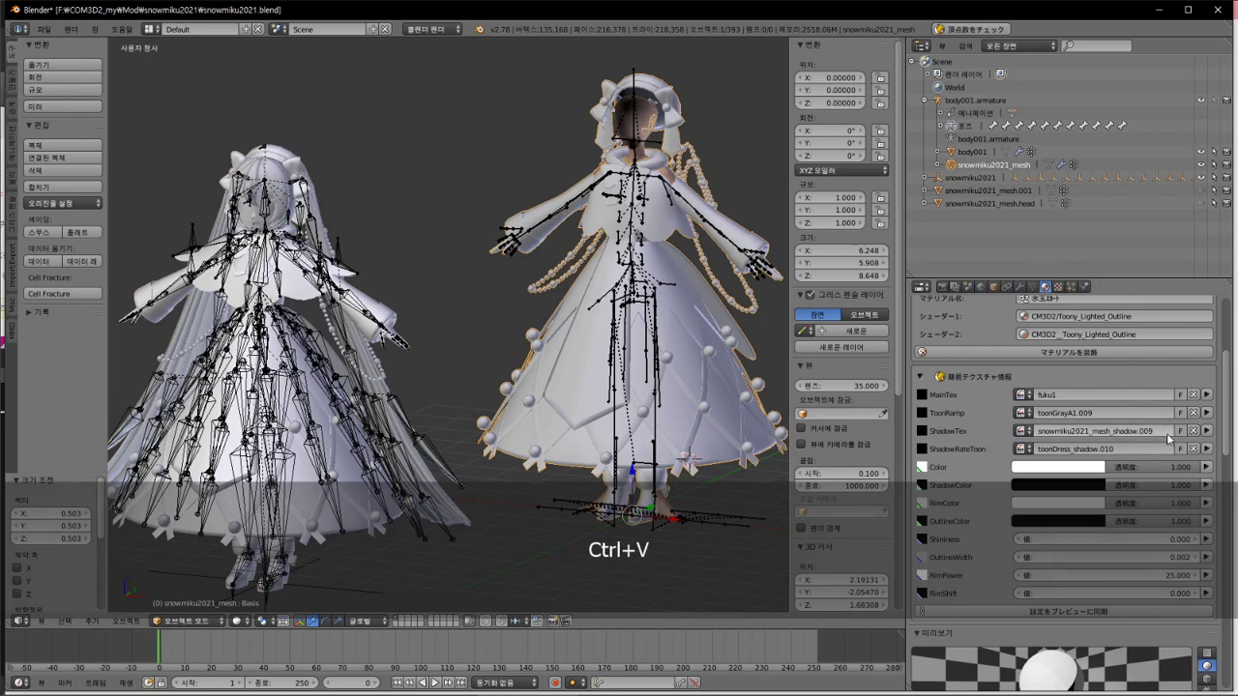
pyautogui.click(1022, 432)
pyautogui.hotkey('ctrl', 'v')
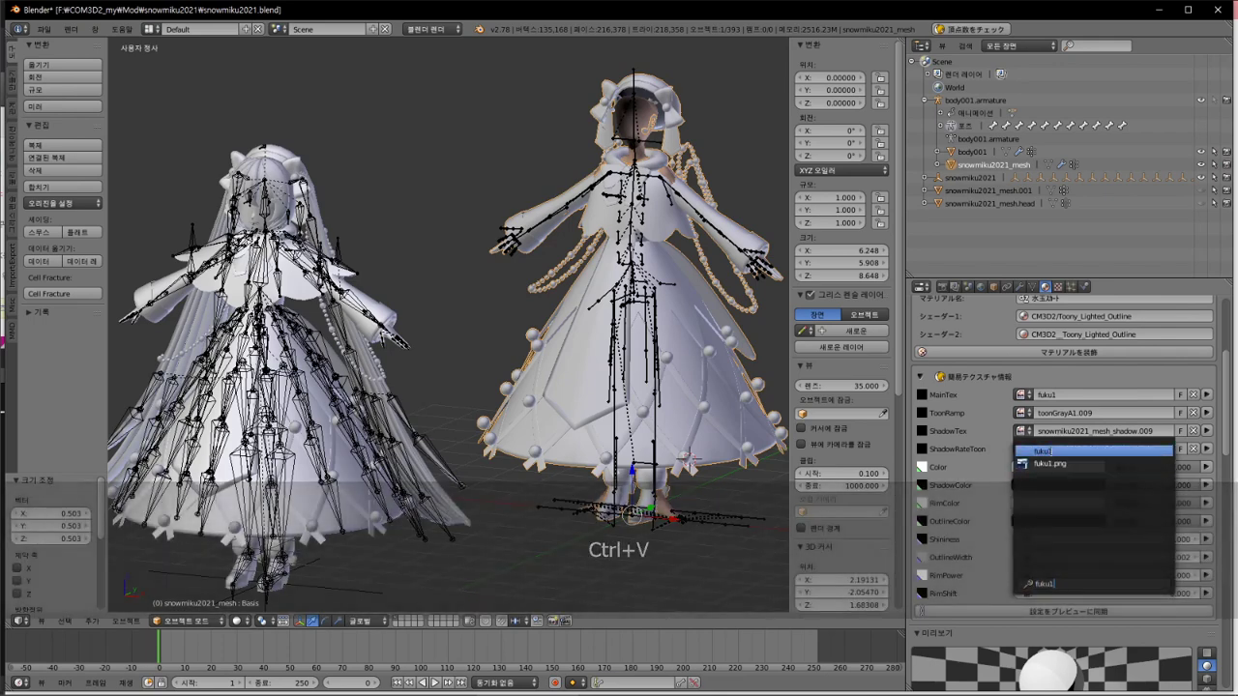
pyautogui.press('Return')
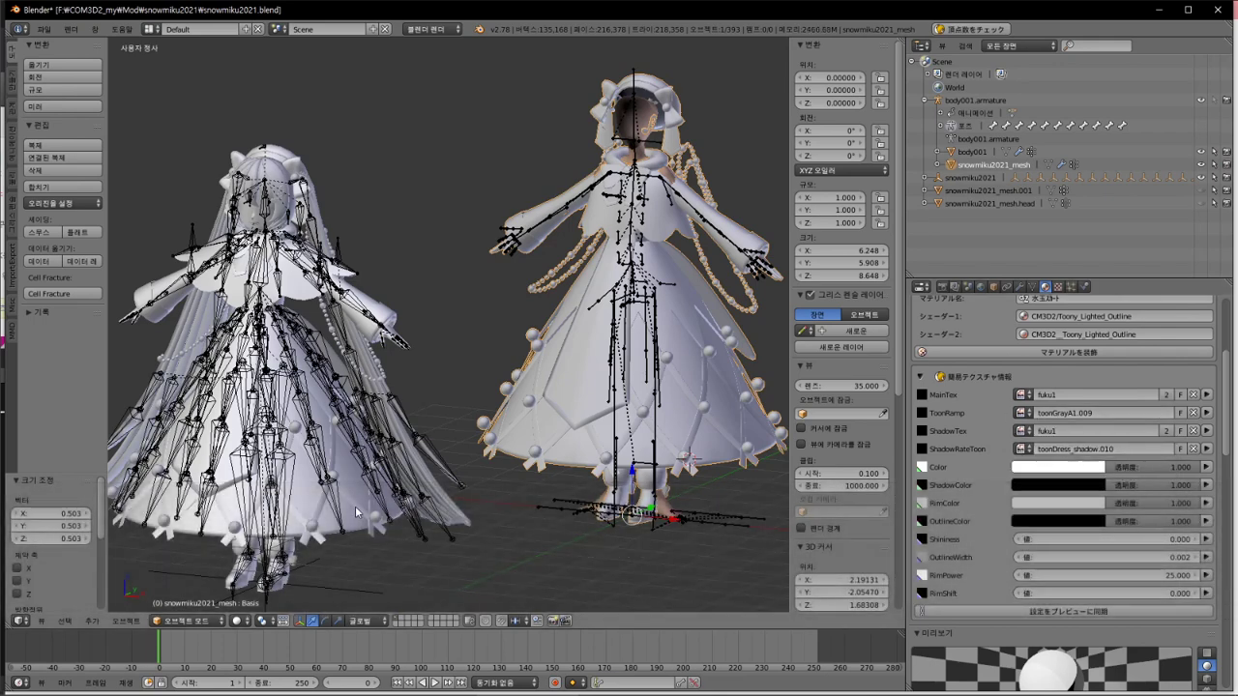
pyautogui.scroll(5, 943, 453)
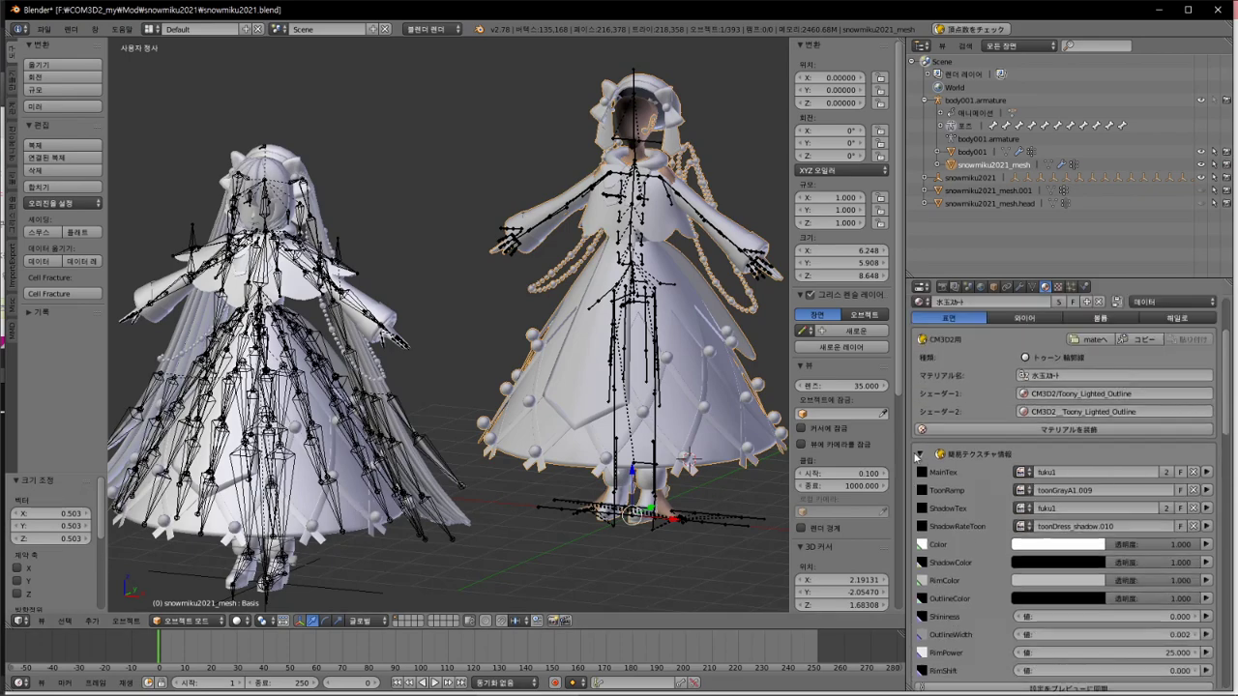
# Step: Switch to Notepad++, add the note "저거 언제 다 옮겨" below the existing lines, and return to Blender
pyautogui.hotkey('alt', 'Tab')
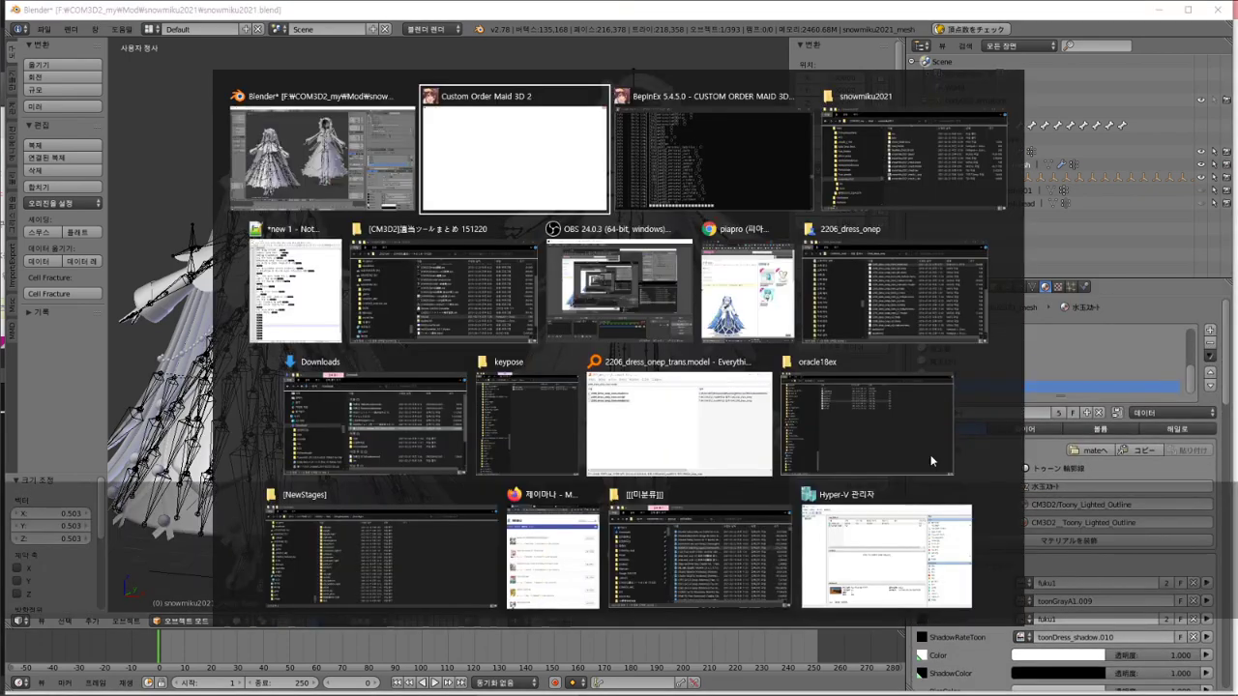
pyautogui.click(288, 300)
pyautogui.press('Return')
pyautogui.press('Return')
pyautogui.press('Return')
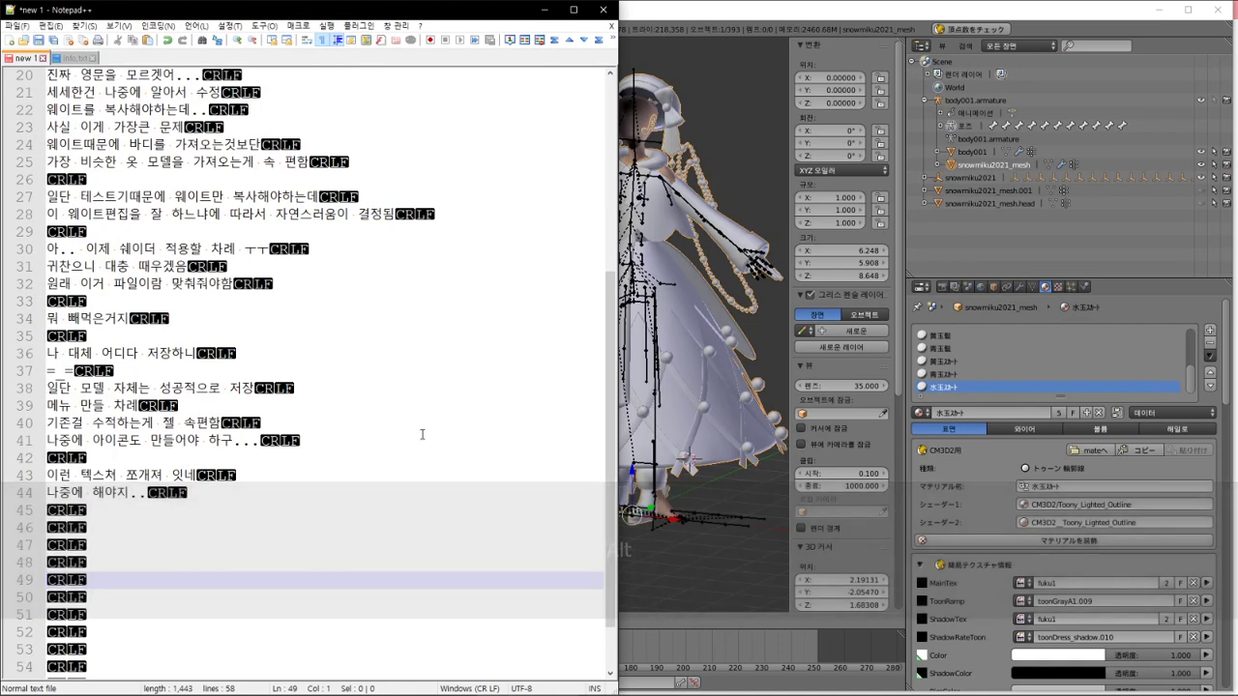
pyautogui.write('저거 ㅇ')
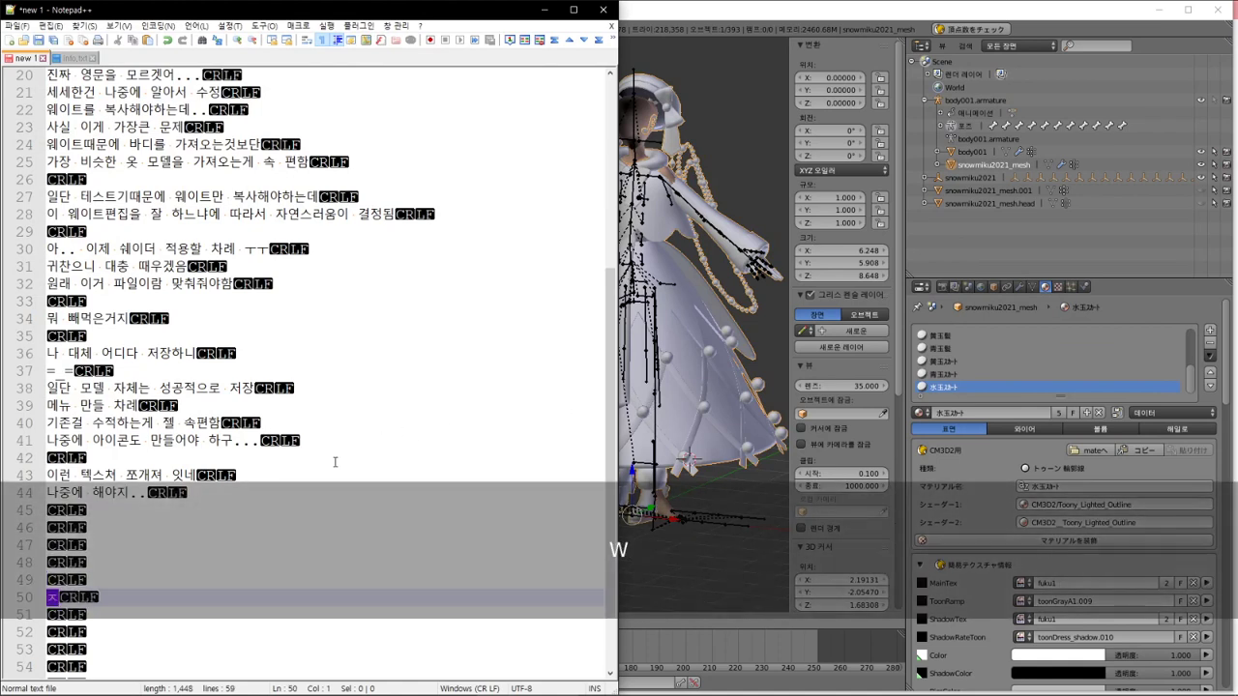
pyautogui.write('언제 다 옮겨')
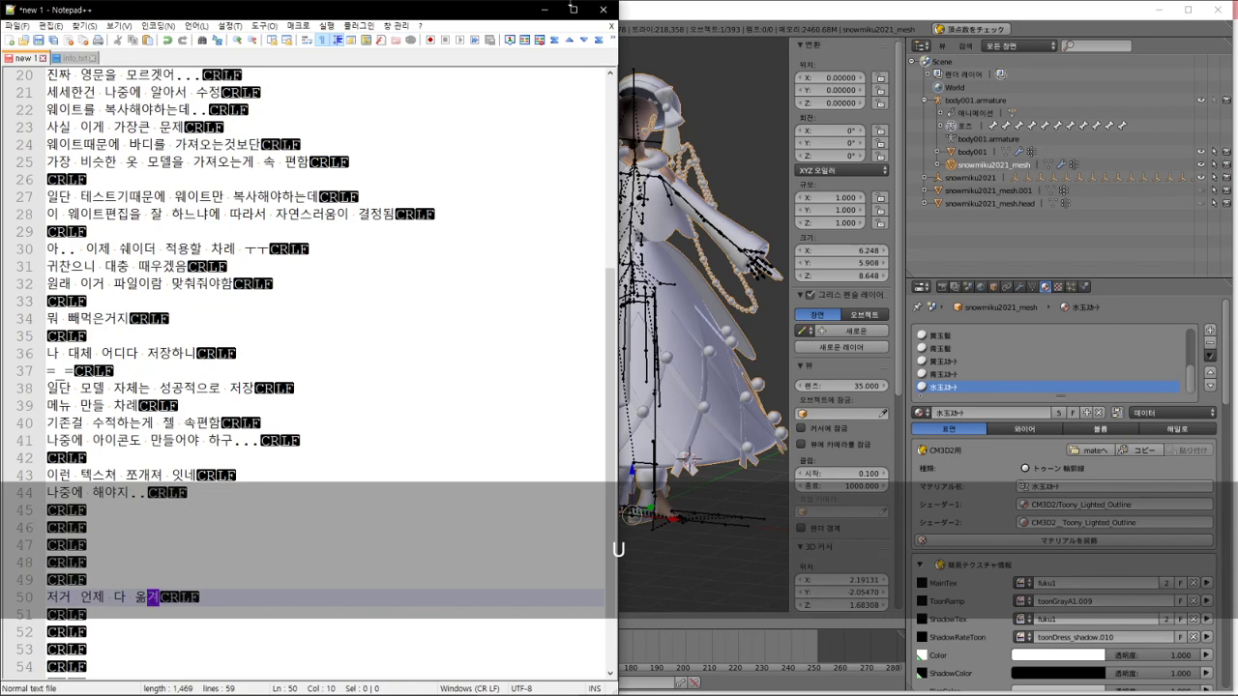
pyautogui.hotkey('alt', 'Tab')
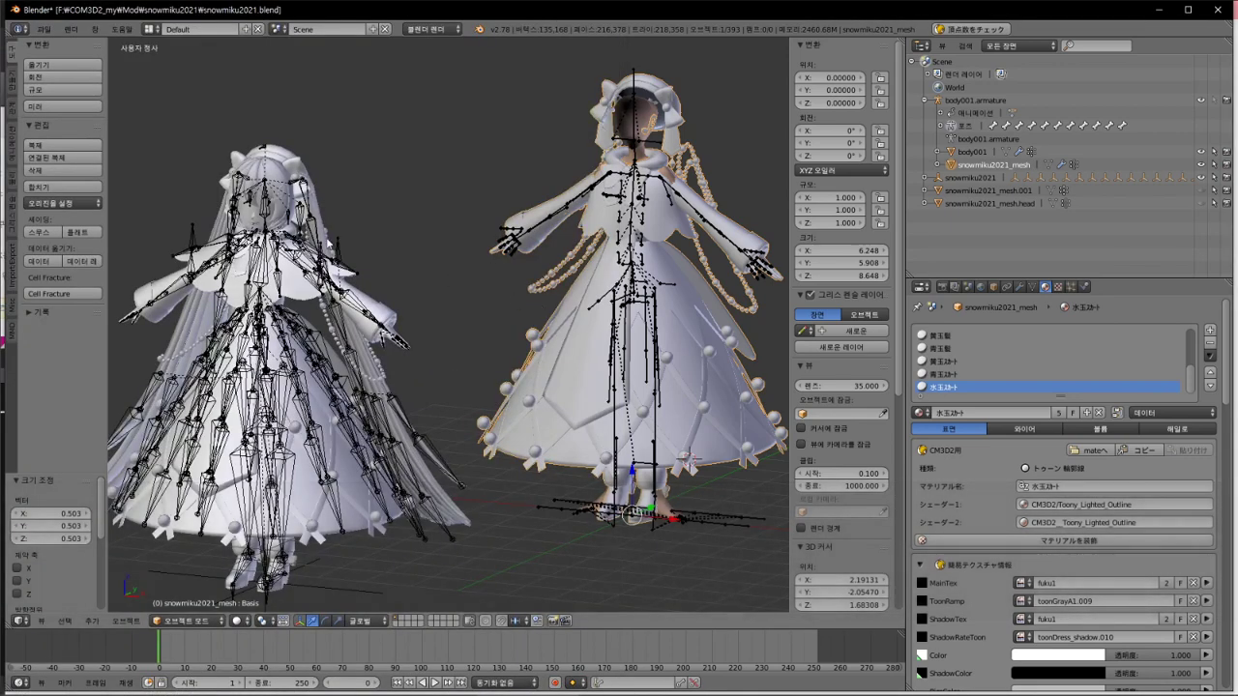
# Step: Select material 服1 on the original outfit mesh and set its MainTex and ShadowRateToon images to fuku1
pyautogui.rightClick(307, 290)
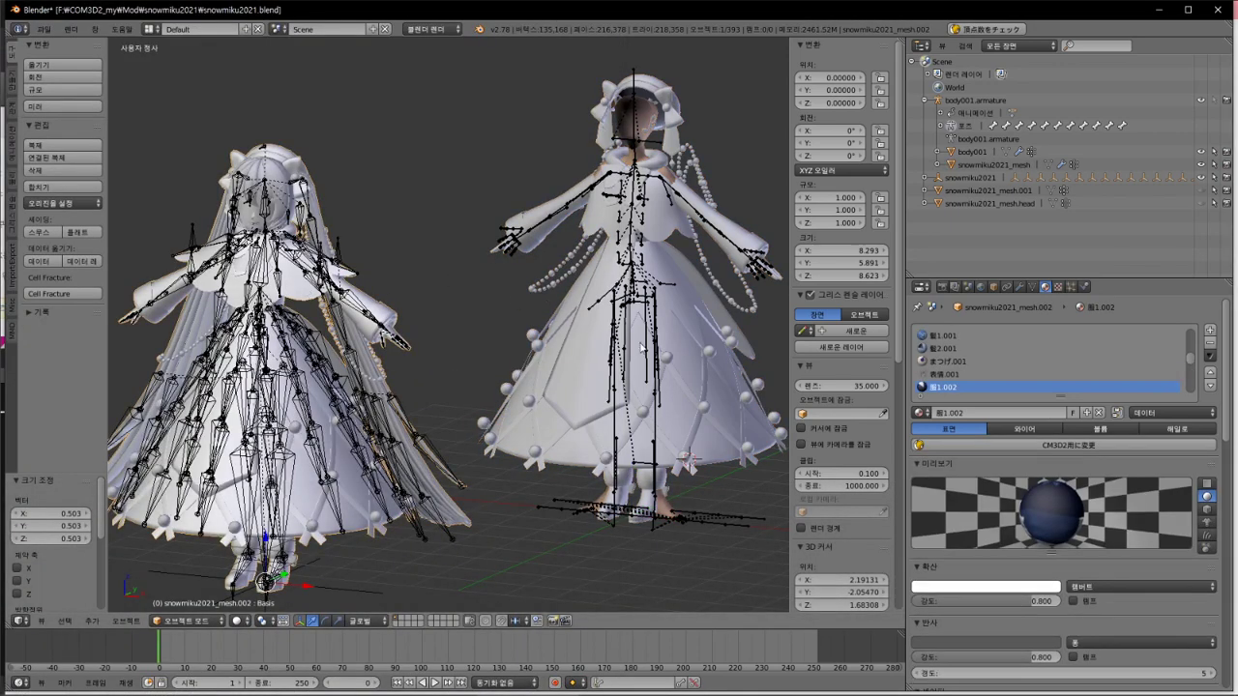
pyautogui.rightClick(696, 314)
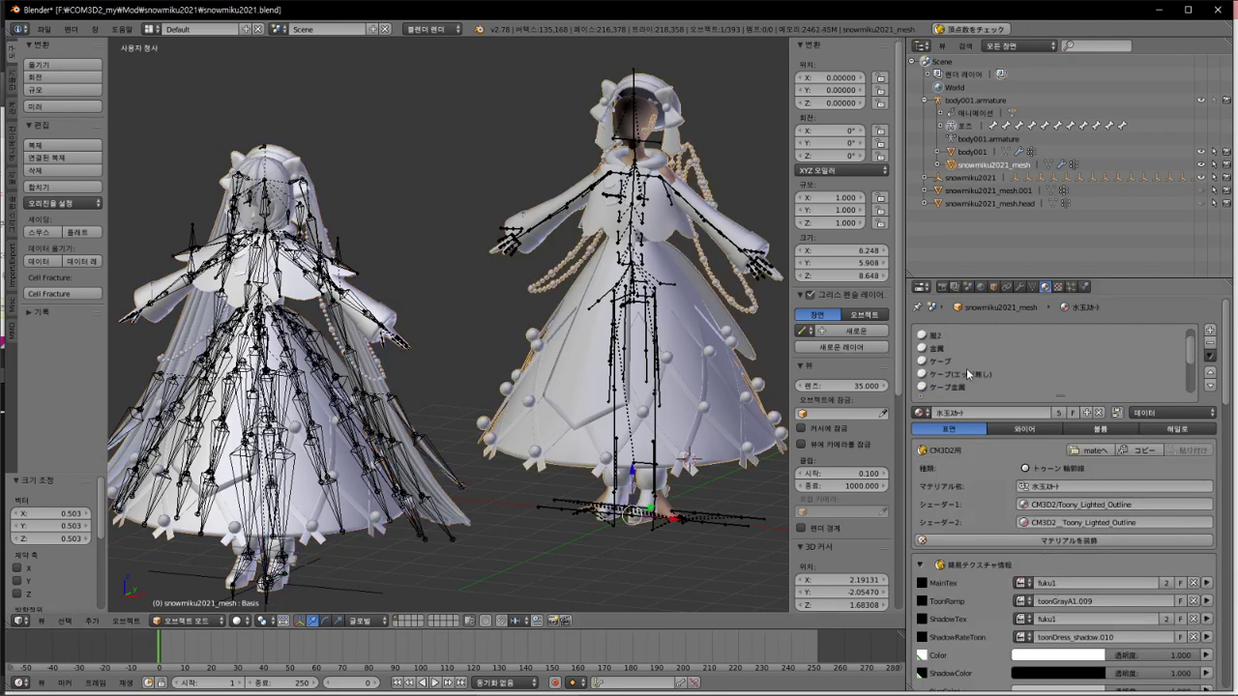
pyautogui.click(964, 334)
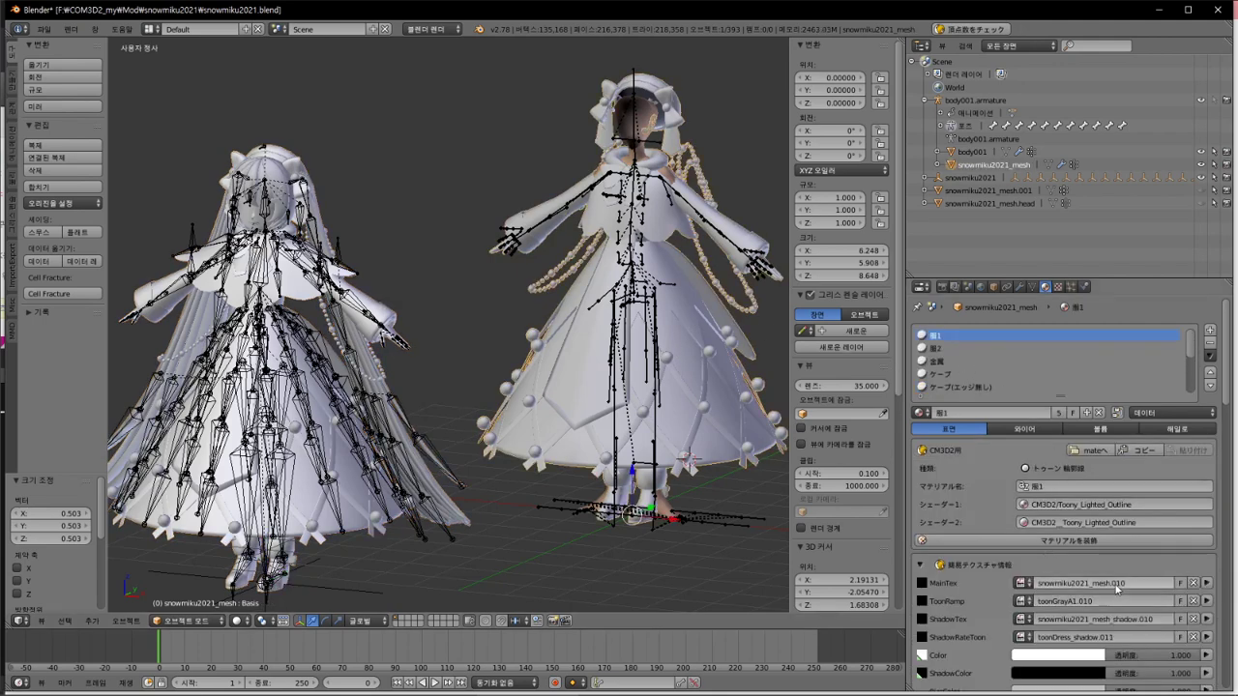
pyautogui.click(1026, 584)
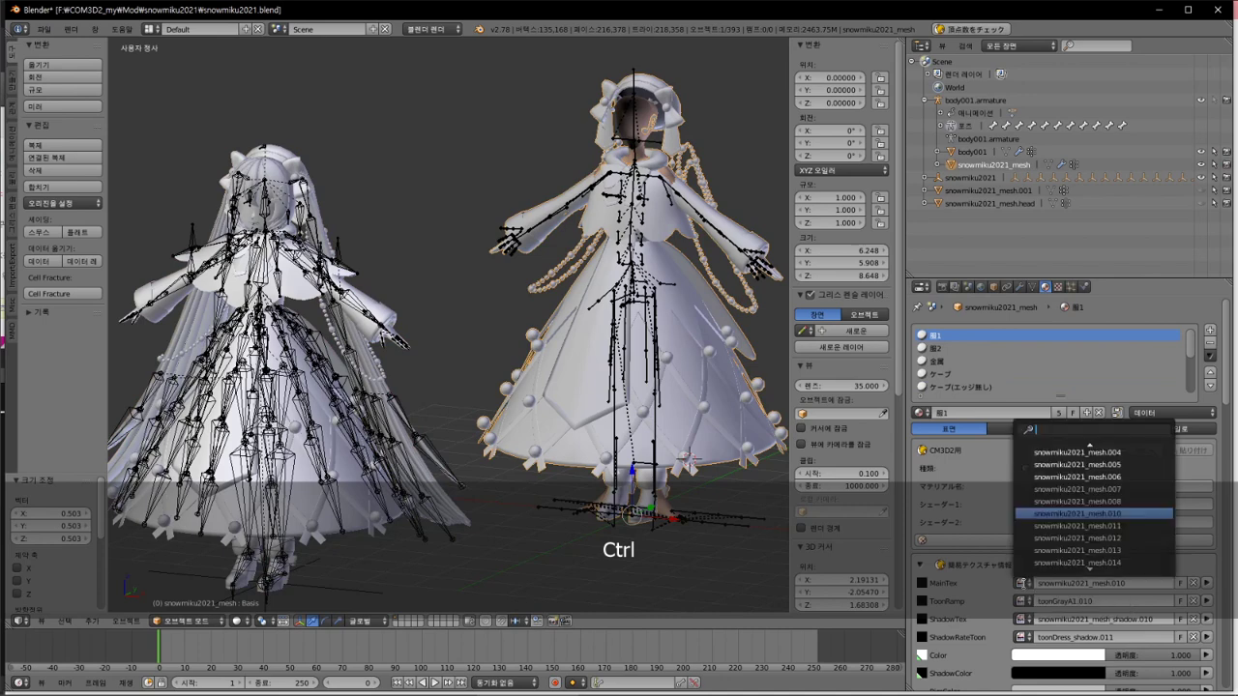
pyautogui.write('fuku1')
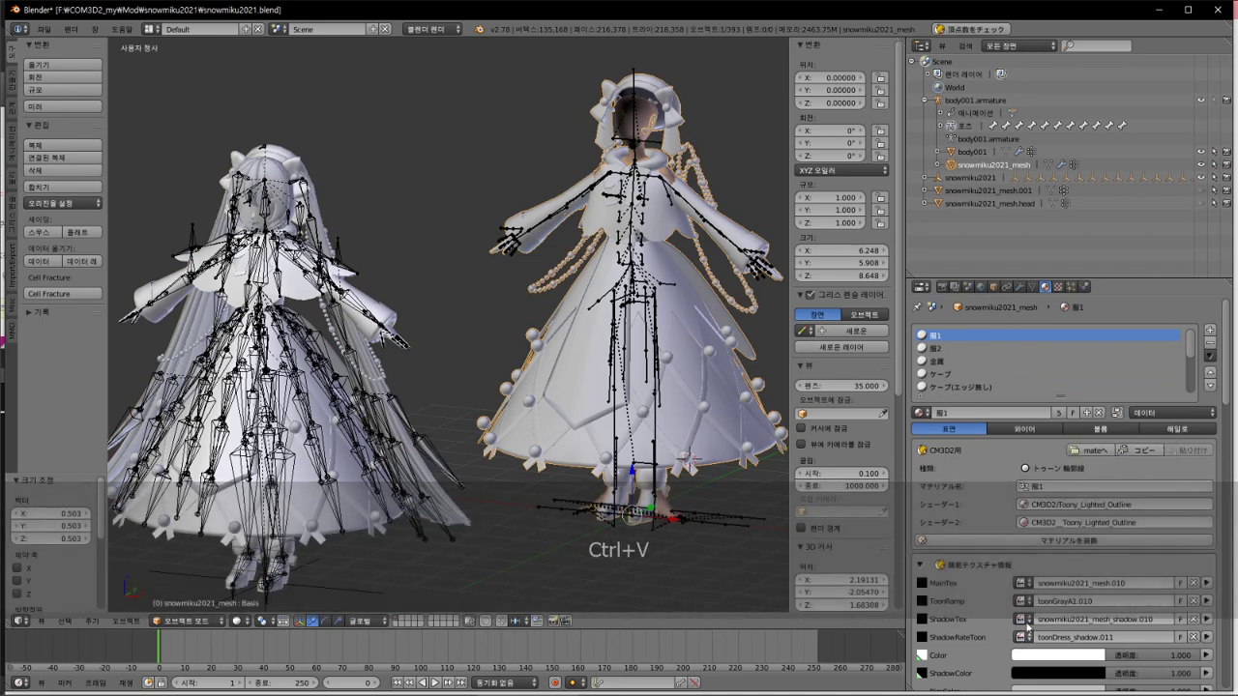
pyautogui.click(1022, 584)
pyautogui.write('fuku1')
pyautogui.press('Return')
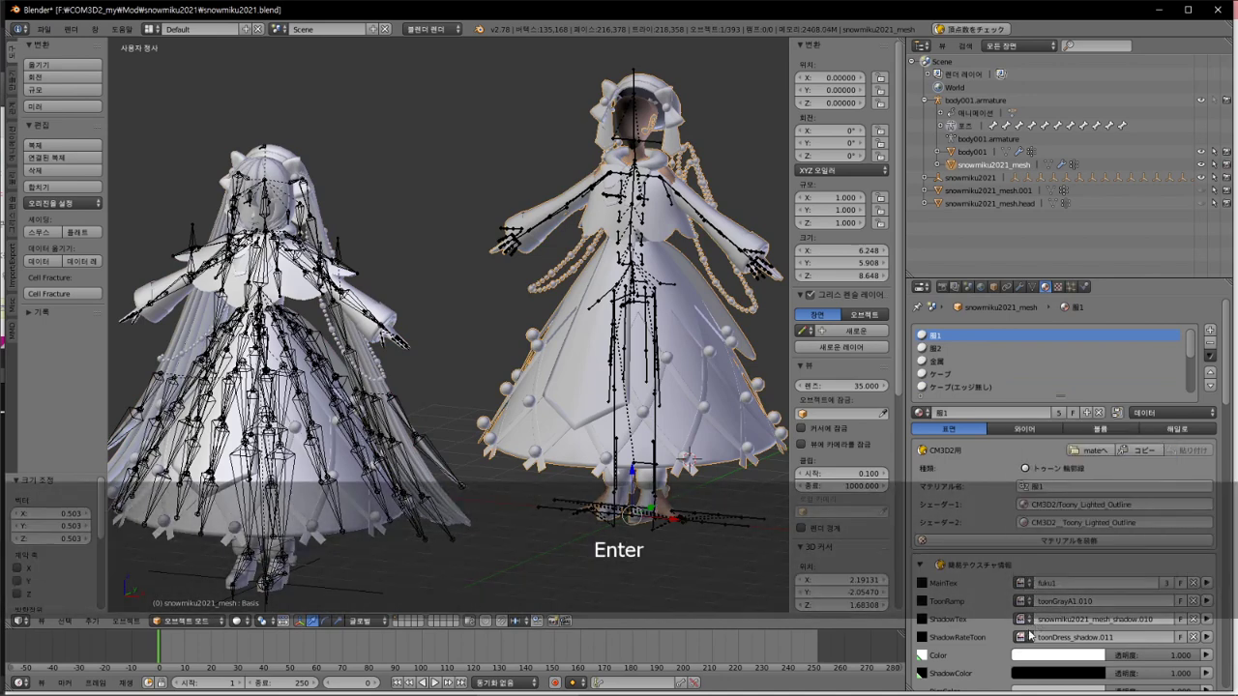
pyautogui.click(1024, 637)
pyautogui.write('fuku1')
pyautogui.press('Return')
# Step: Select material 服2.002 on the imported model's mesh and copy the name fuku2.png from its MMD texture path
pyautogui.rightClick(261, 241)
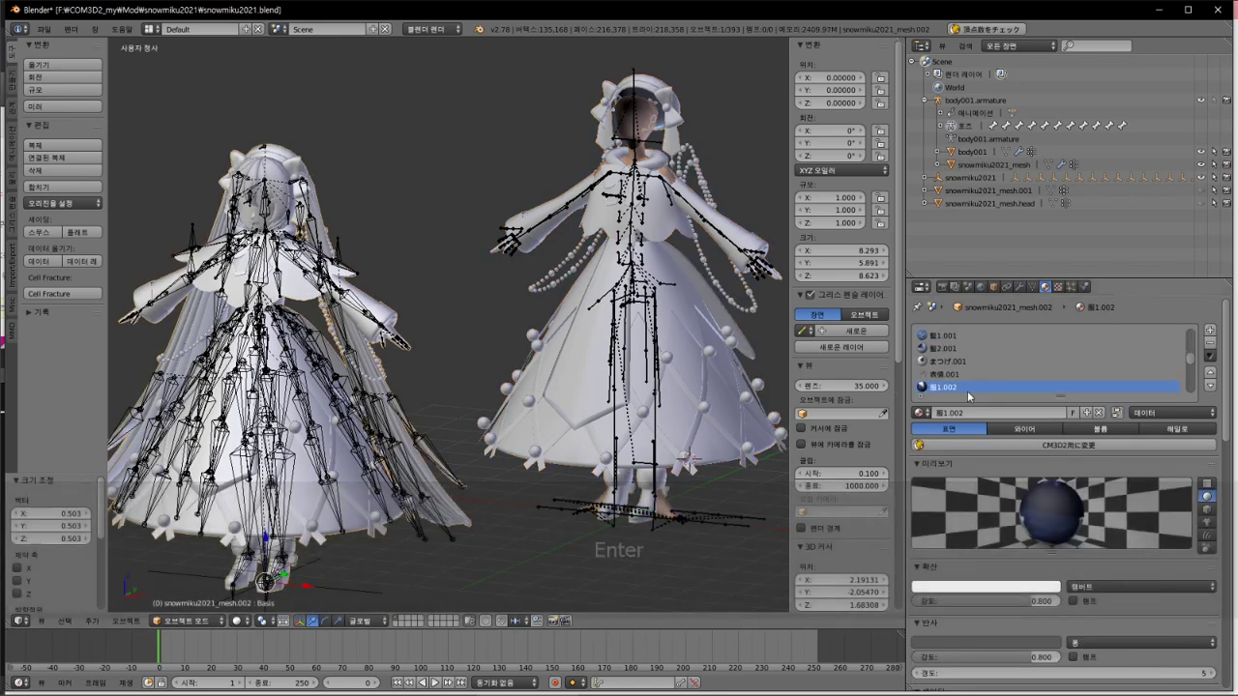
pyautogui.scroll(-2, 1169, 487)
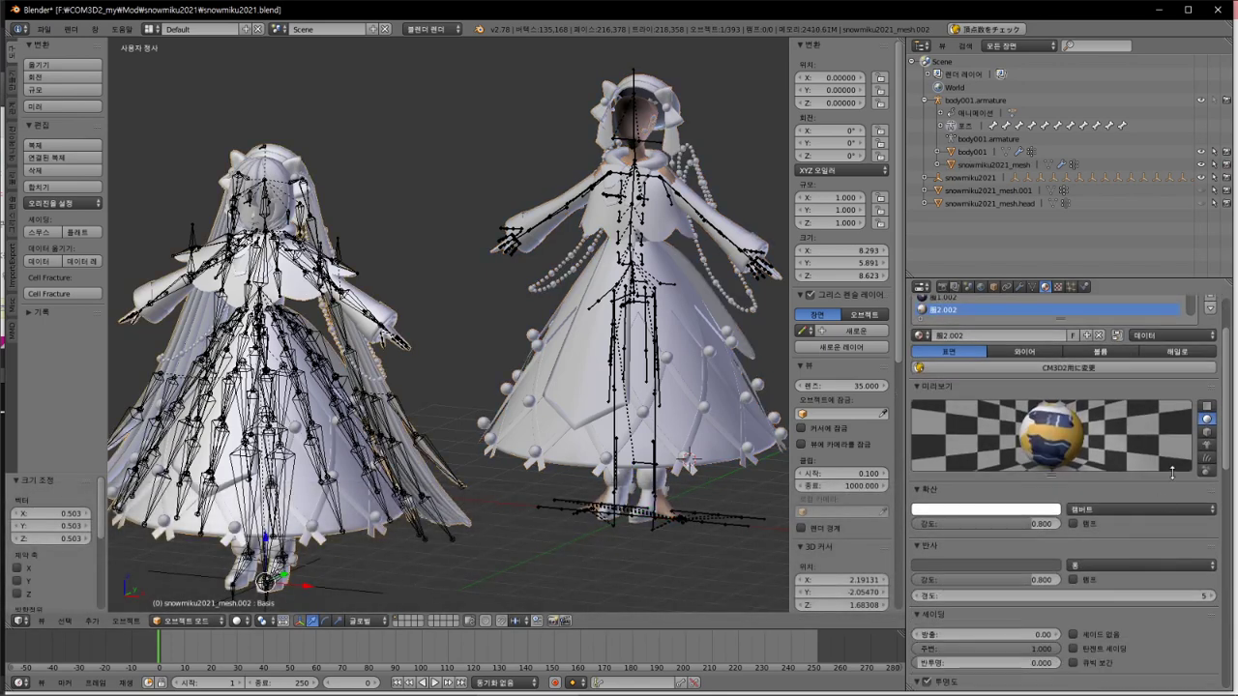
pyautogui.moveTo(1226, 454); pyautogui.dragTo(1225, 556)
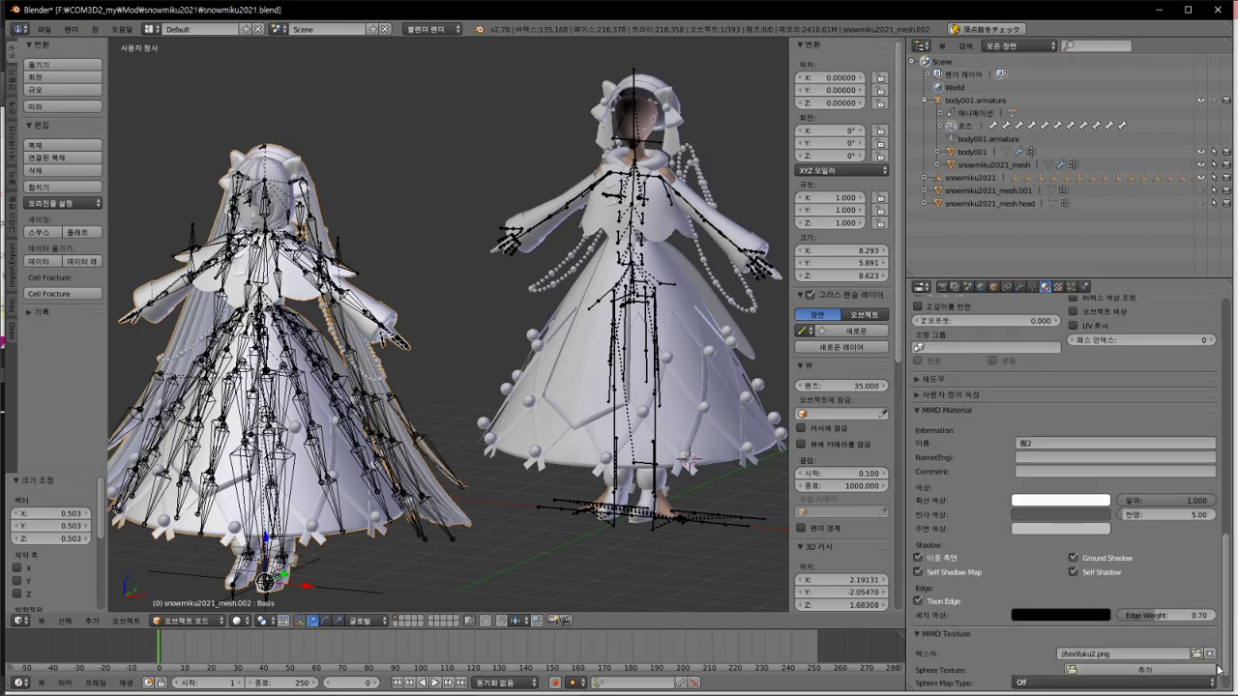
pyautogui.click(1089, 657)
pyautogui.hotkey('ctrl', 'c')
# Step: Select material 服2 on the original outfit mesh and assign fuku2.png as its MainTex and ShadowTex
pyautogui.rightClick(674, 288)
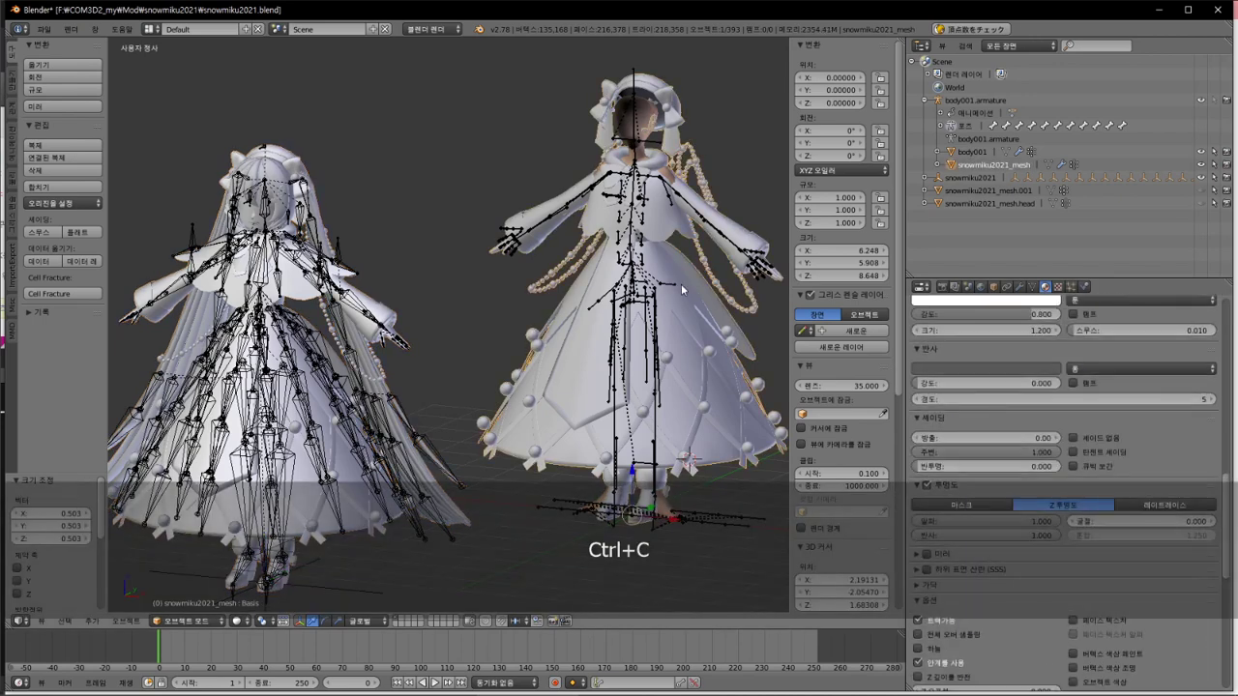
pyautogui.scroll(-5, 1063, 397)
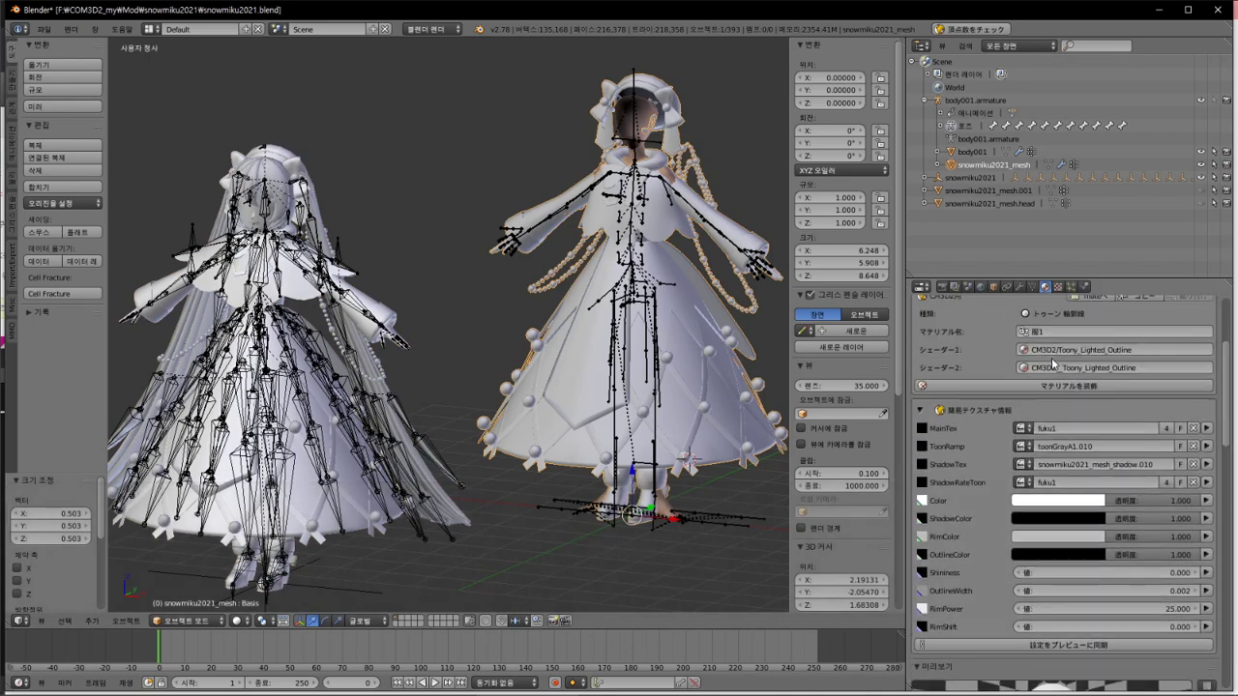
pyautogui.scroll(3, 1052, 362)
pyautogui.click(1018, 325)
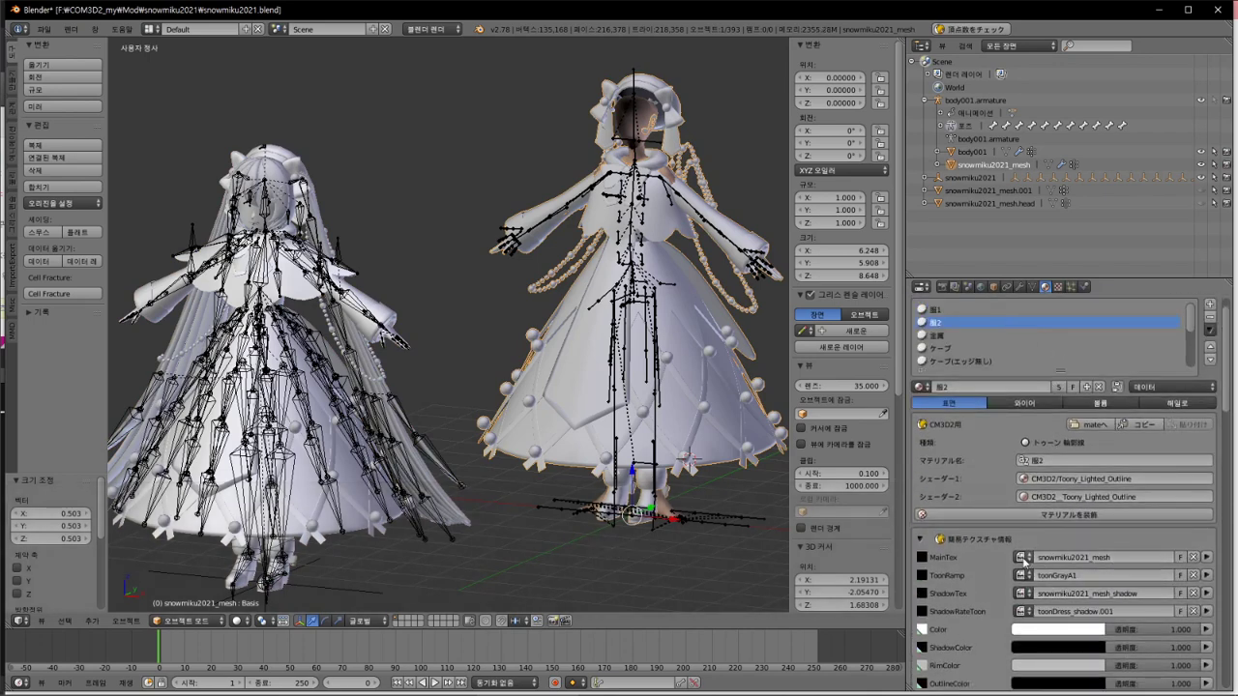
pyautogui.click(1023, 558)
pyautogui.hotkey('ctrl', 'v')
pyautogui.press('Return')
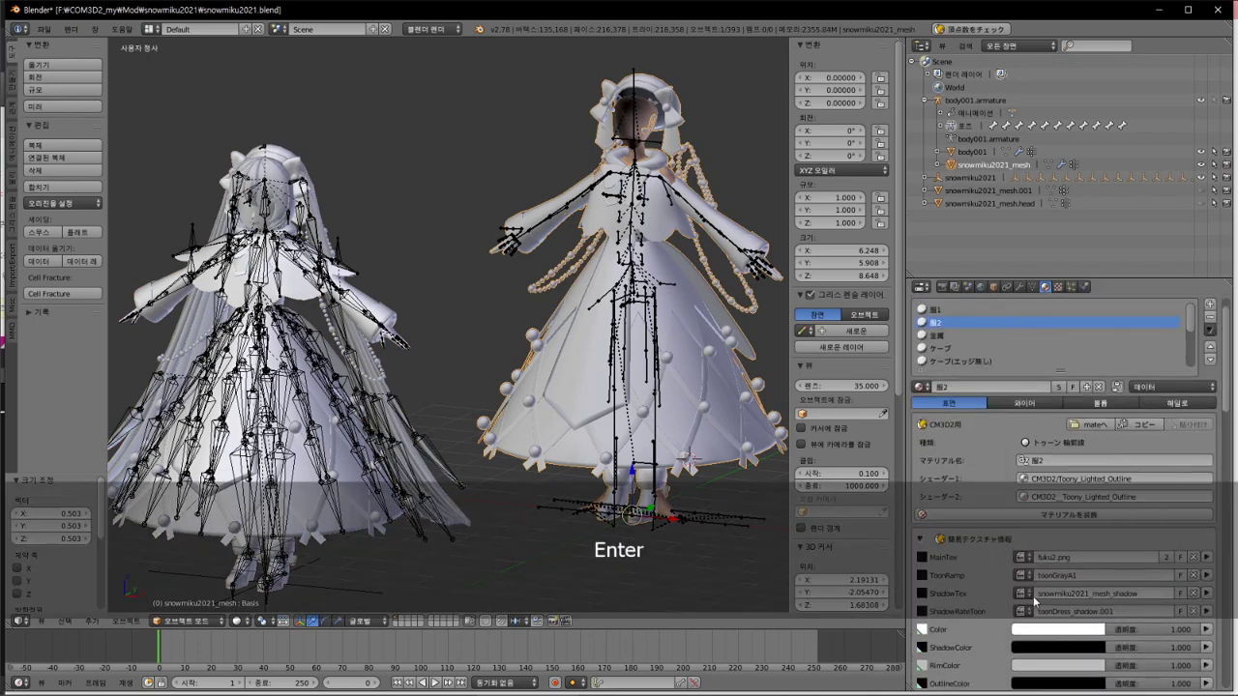
pyautogui.click(1031, 593)
pyautogui.hotkey('ctrl', 'v')
pyautogui.press('Return')
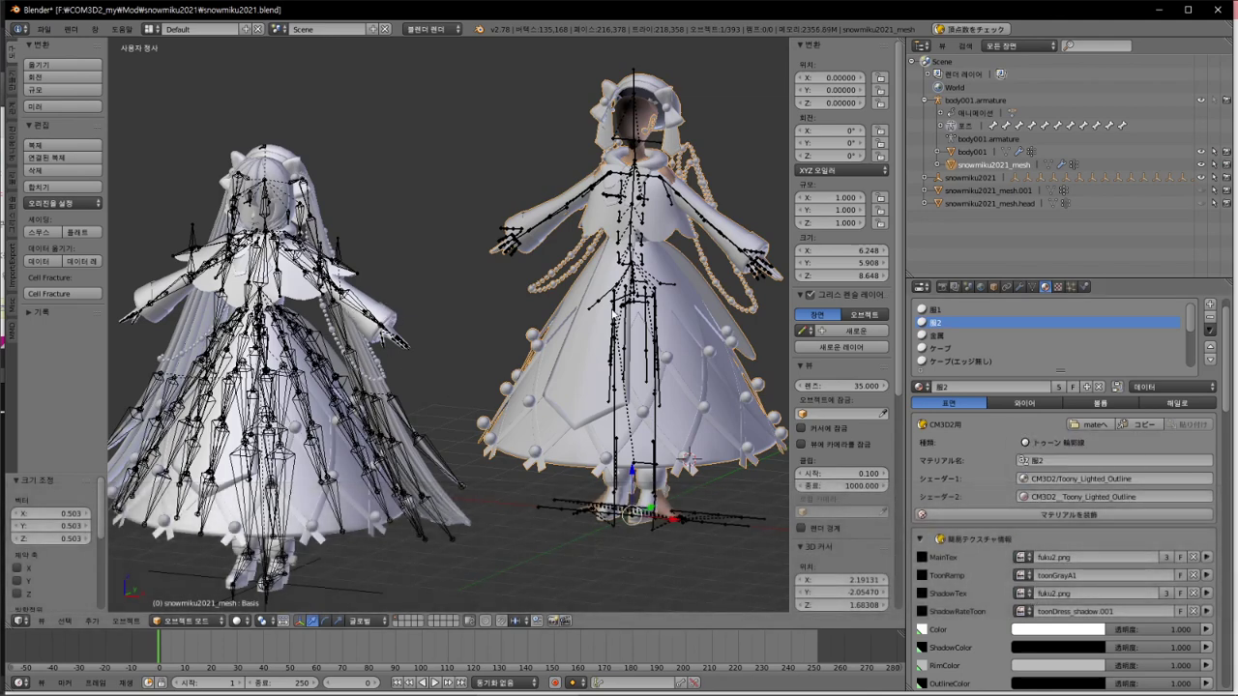
# Step: Select material 服1 on the outfit mesh and assign fuku1.png as its MainTex and ShadowRateToon
pyautogui.click(938, 310)
pyautogui.click(1058, 558)
pyautogui.hotkey('ctrl', 'c')
pyautogui.click(1024, 557)
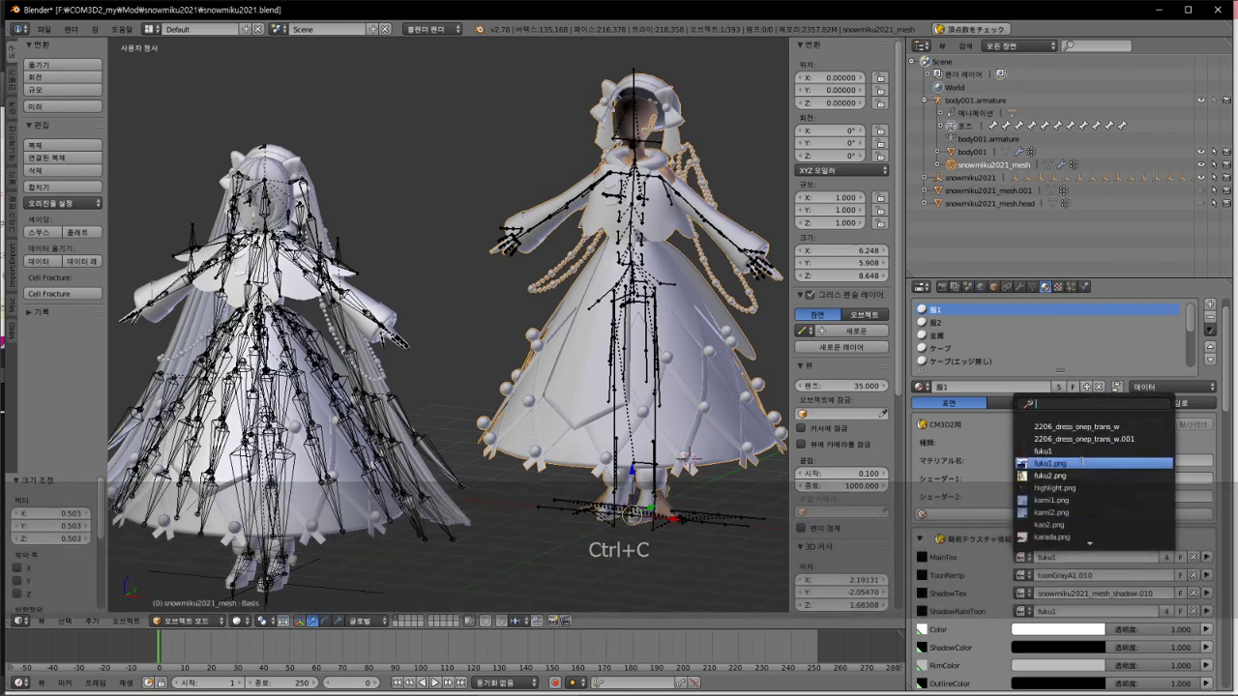
pyautogui.click(1078, 463)
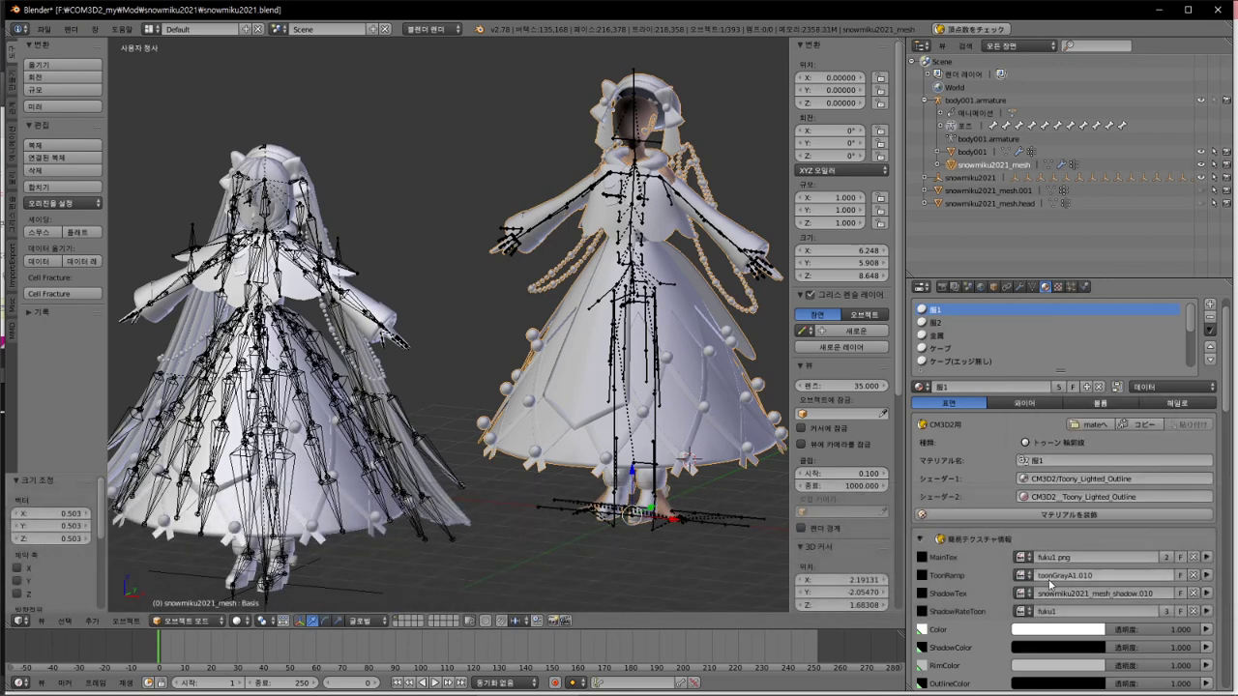
pyautogui.click(1024, 612)
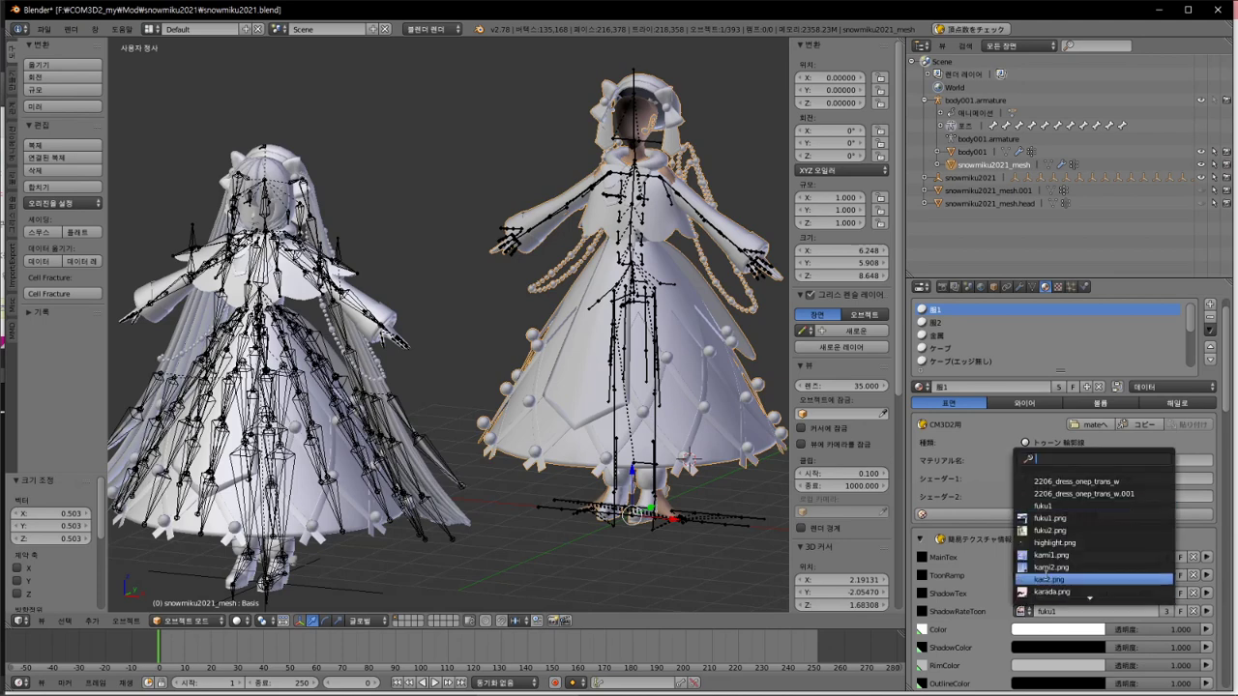
pyautogui.click(1092, 523)
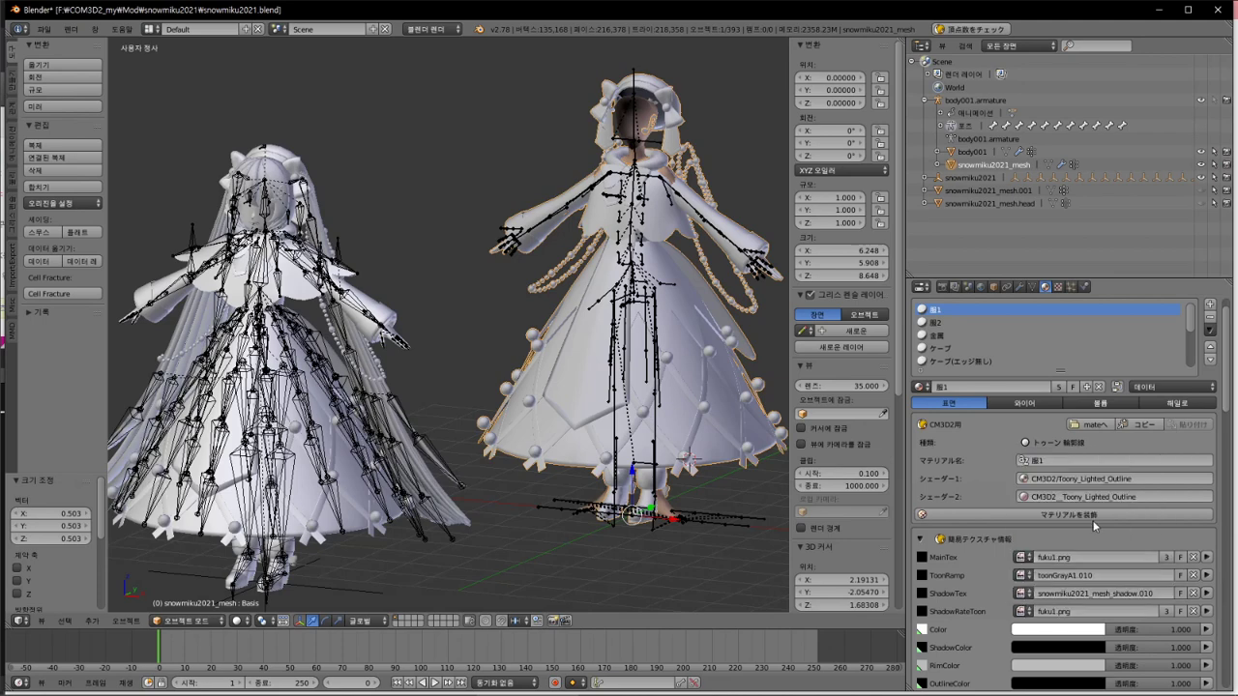
# Step: Examine the MMD texture path of the imported mesh's material 服3.001 and compare with the outfit mesh's material list
pyautogui.rightClick(385, 291)
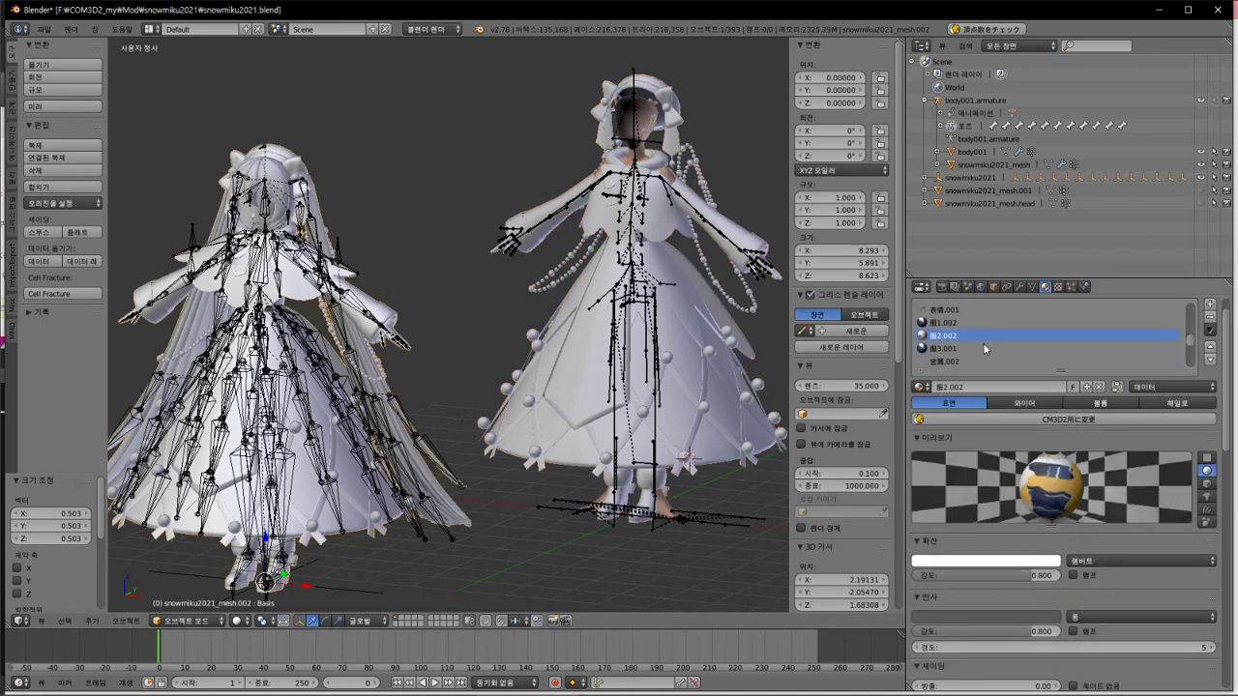
pyautogui.click(969, 347)
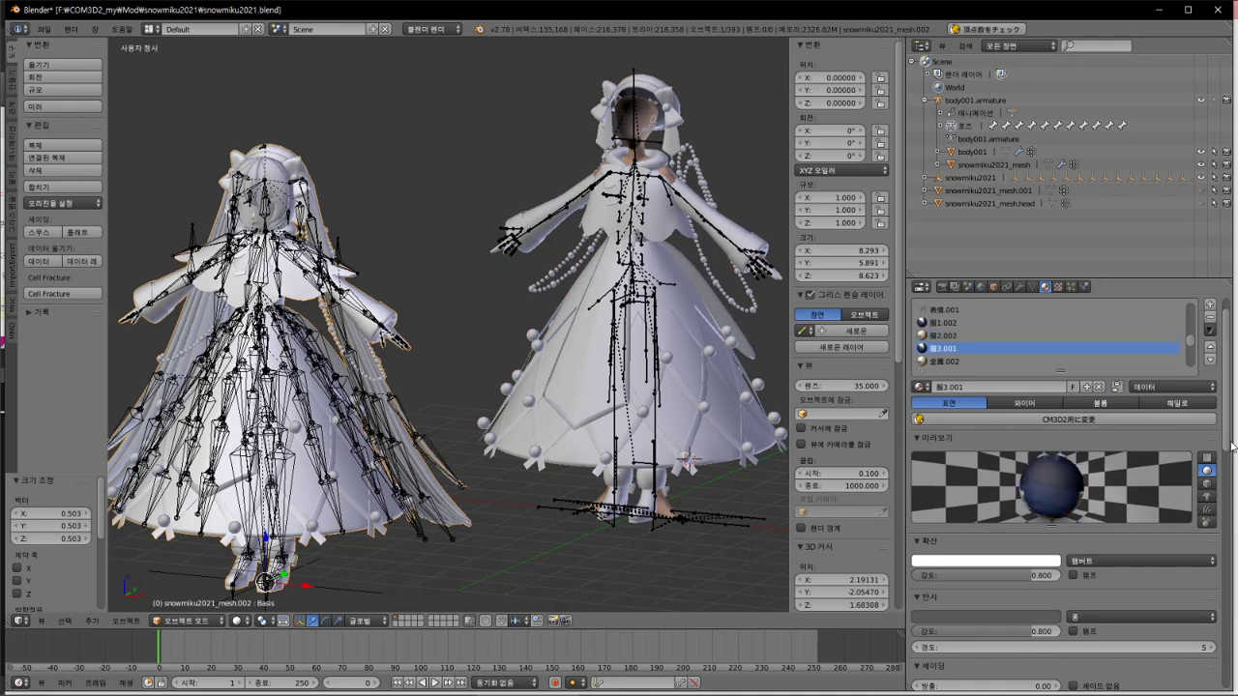
pyautogui.scroll(-15, 1226, 445)
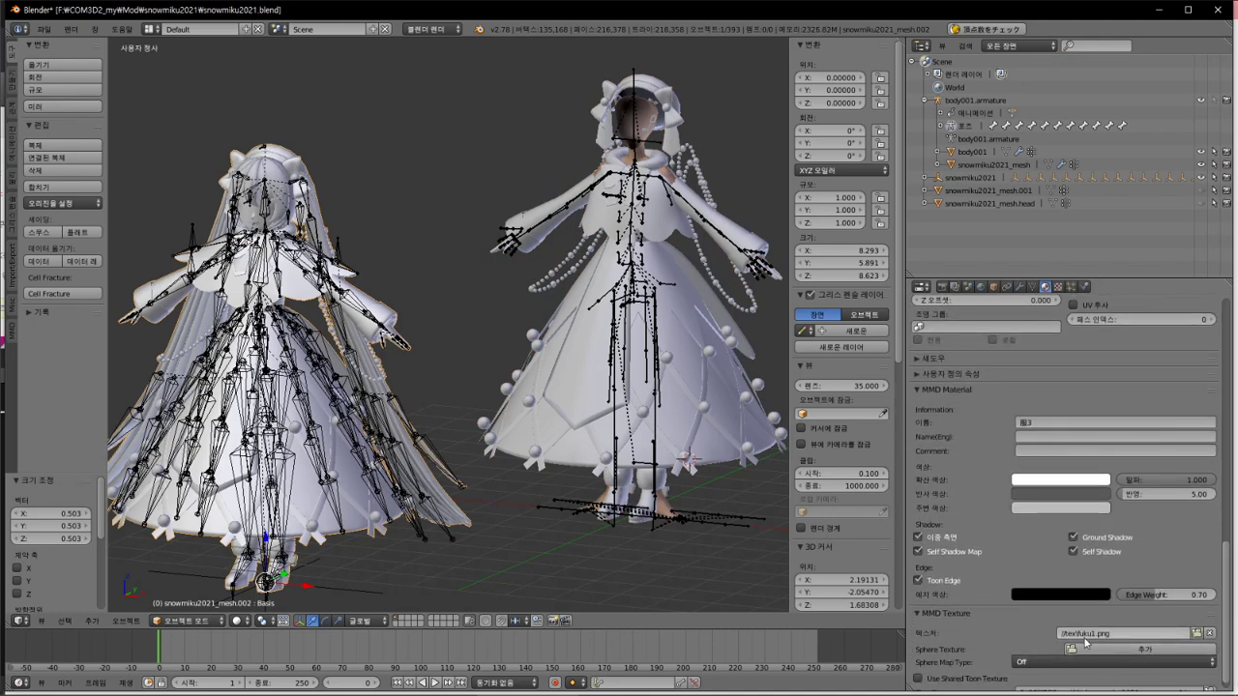
pyautogui.rightClick(694, 264)
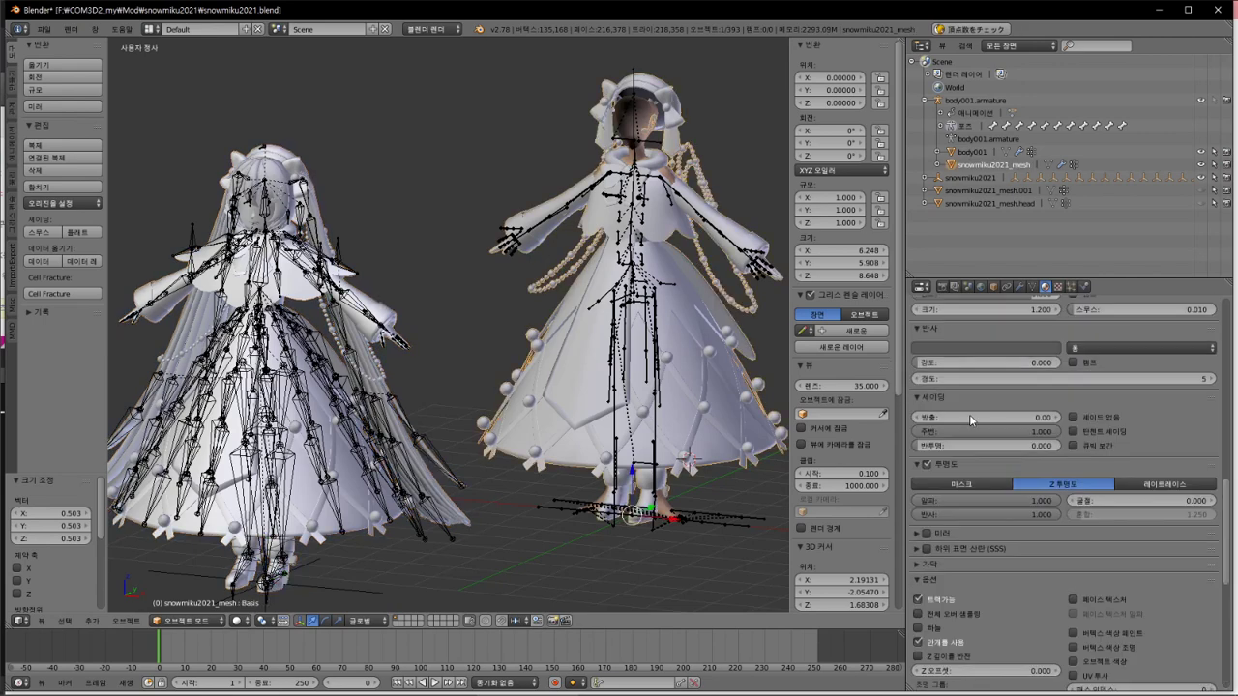
pyautogui.scroll(-5, 1112, 435)
pyautogui.scroll(4, 1068, 422)
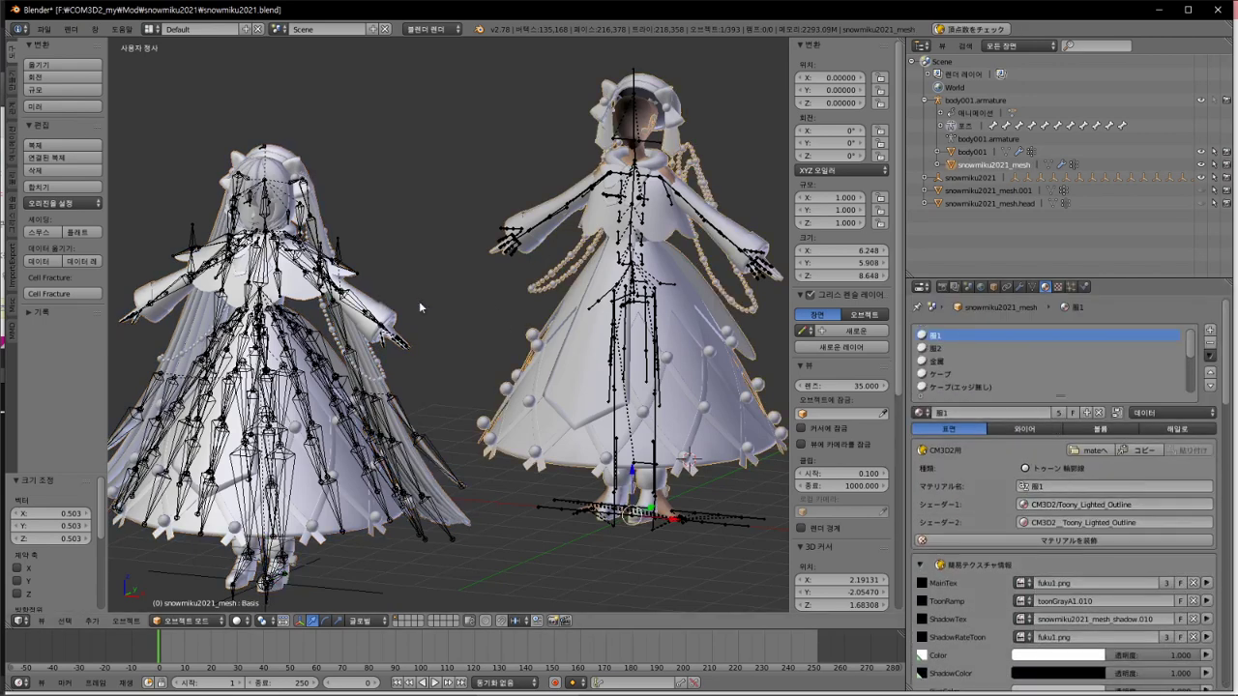
# Step: Select material 金属.002 on the imported model's mesh and examine its texture settings
pyautogui.rightClick(380, 313)
pyautogui.scroll(-2, 1019, 371)
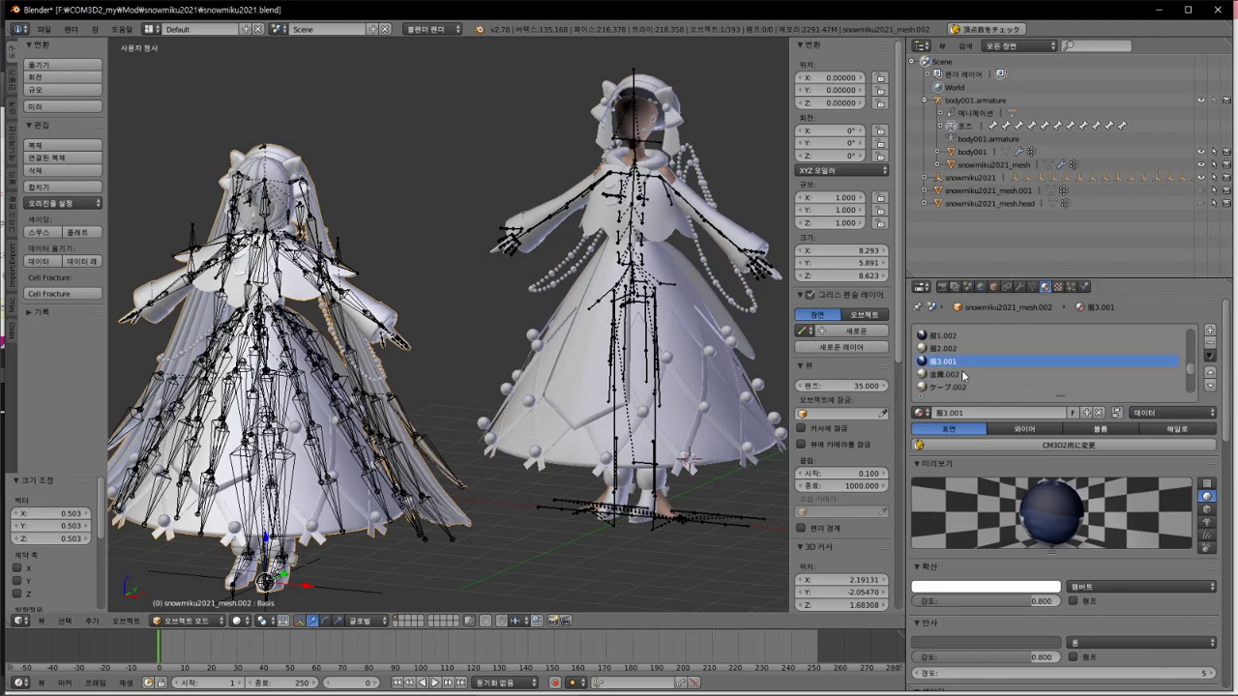
pyautogui.click(1018, 373)
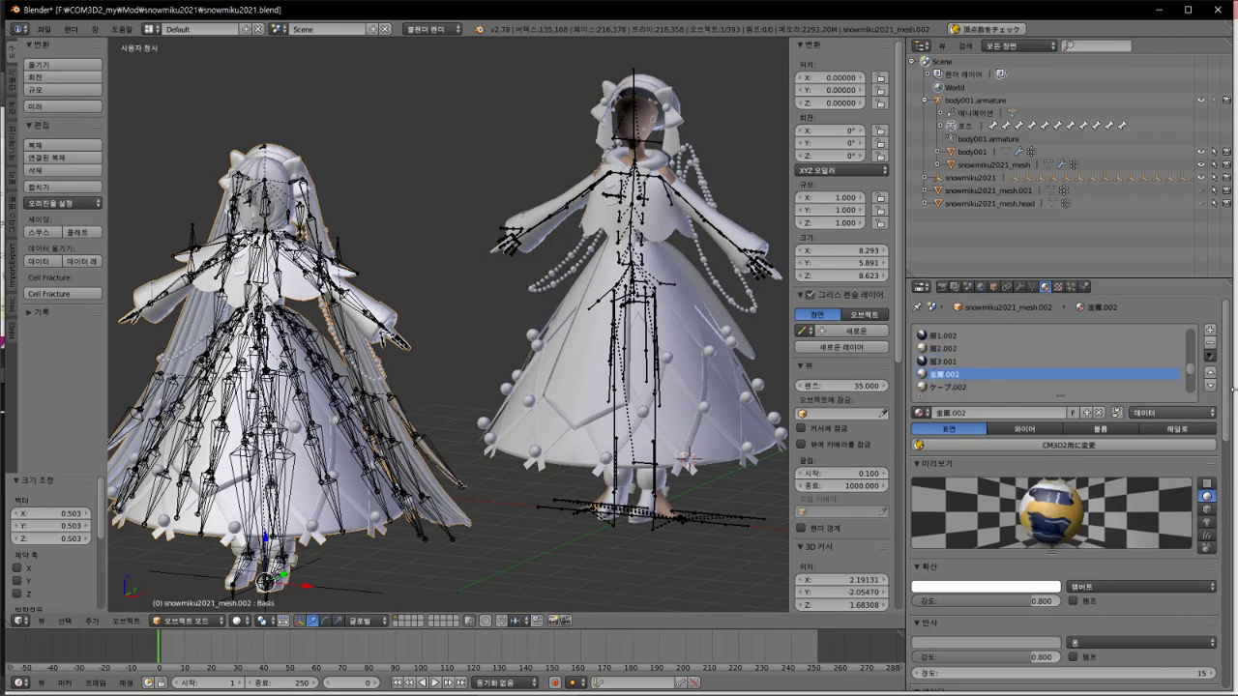
pyautogui.moveTo(1231, 387)
pyautogui.mouseDown()
pyautogui.moveTo(1234, 661)
pyautogui.moveTo(1236, 373)
pyautogui.mouseUp()
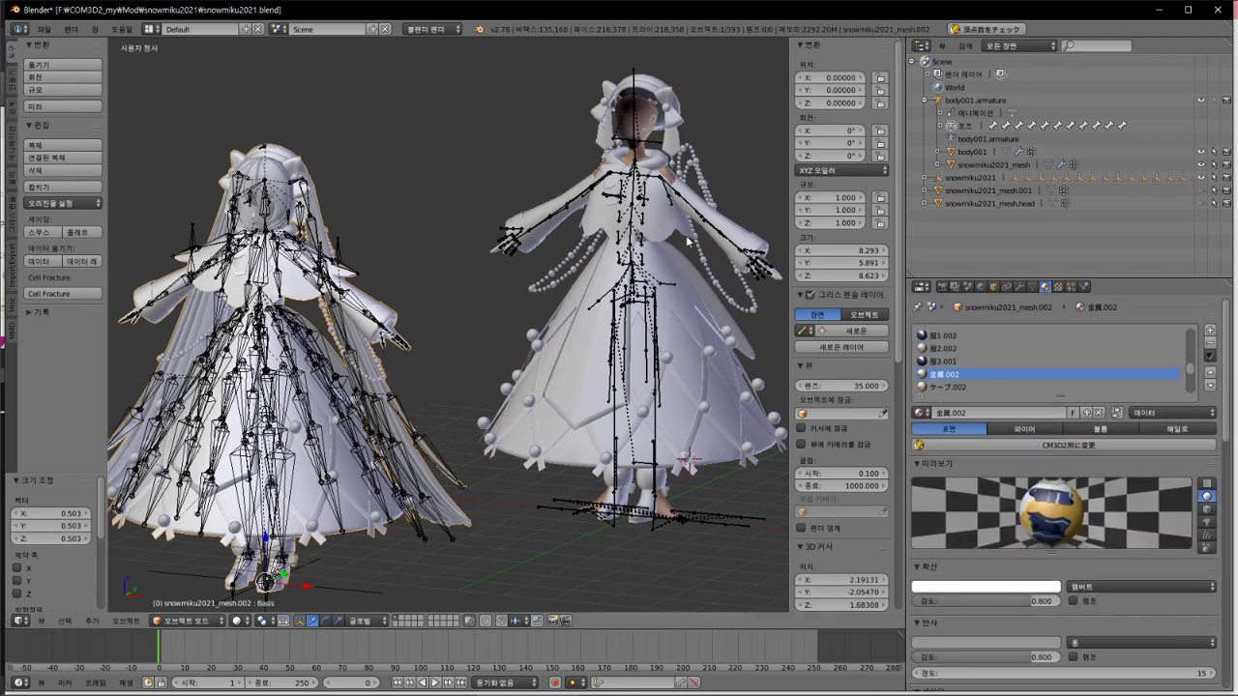
# Step: Select material 金属 on the outfit mesh, assign fuku2.png as its MainTex, and copy that texture name
pyautogui.rightClick(746, 237)
pyautogui.click(953, 362)
pyautogui.click(1022, 583)
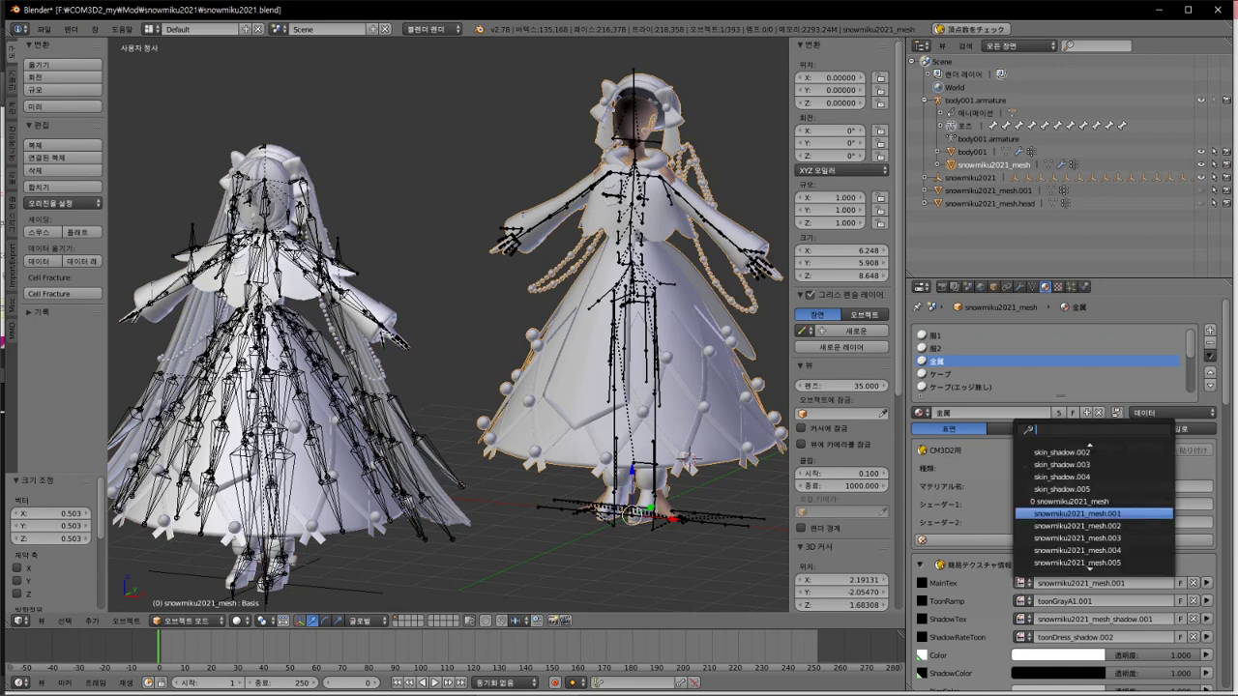
pyautogui.write('fuku1')
pyautogui.press('BackSpace')
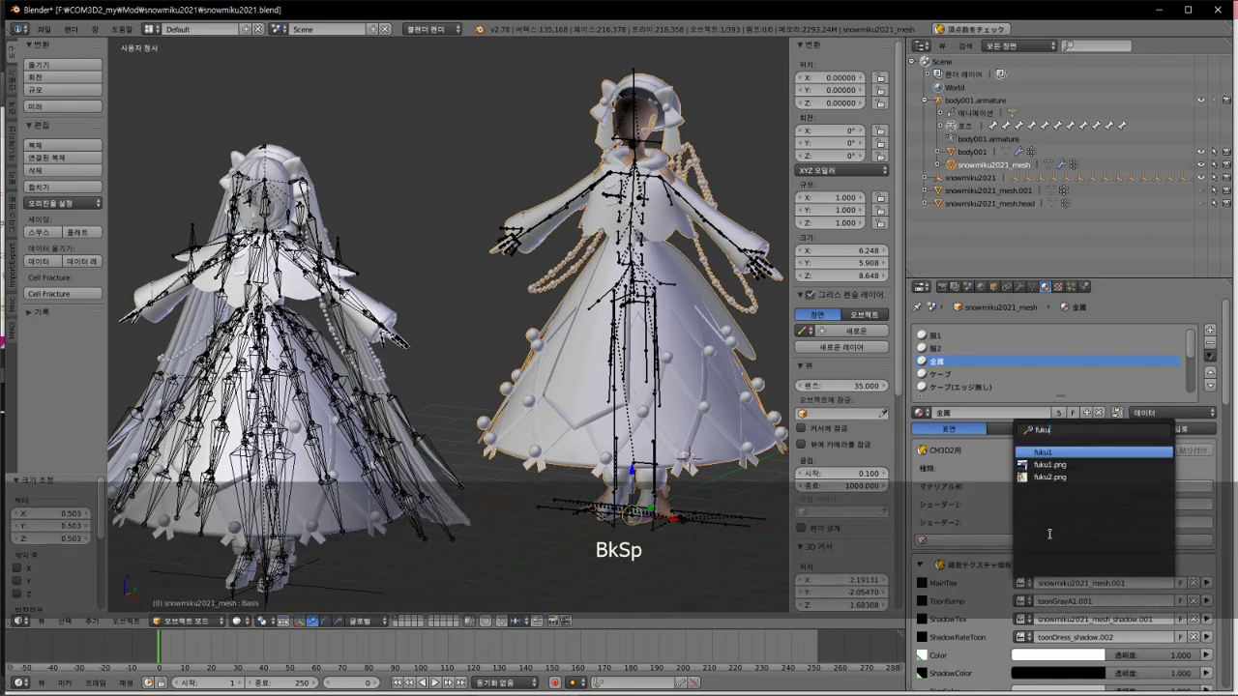
pyautogui.press('Down')
pyautogui.press('Down')
pyautogui.press('Return')
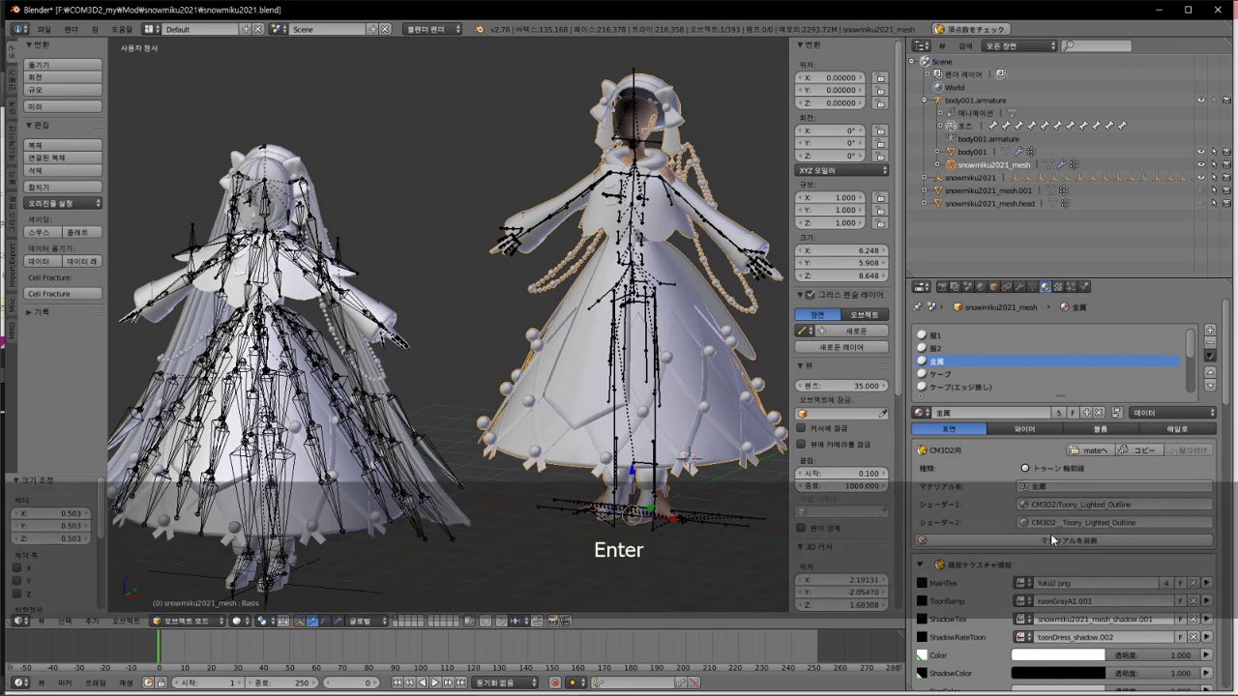
pyautogui.hotkey('ctrl', 'c')
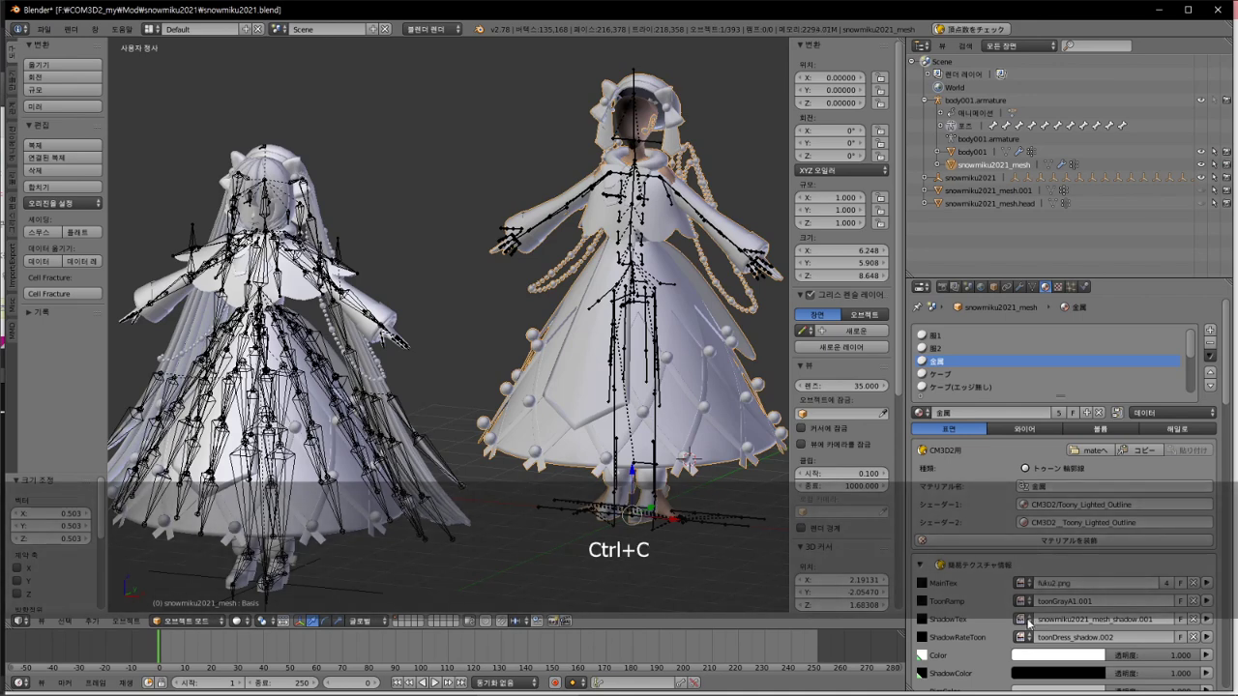
# Step: Try to assign fuku2.png as the ShadowTex of 金属, then undo the material's texture changes
pyautogui.click(1022, 619)
pyautogui.hotkey('ctrl', 'v')
pyautogui.press('Escape')
pyautogui.click(1023, 624)
pyautogui.hotkey('ctrl', 'v')
pyautogui.press('Return')
pyautogui.hotkey('ctrl', 'z')
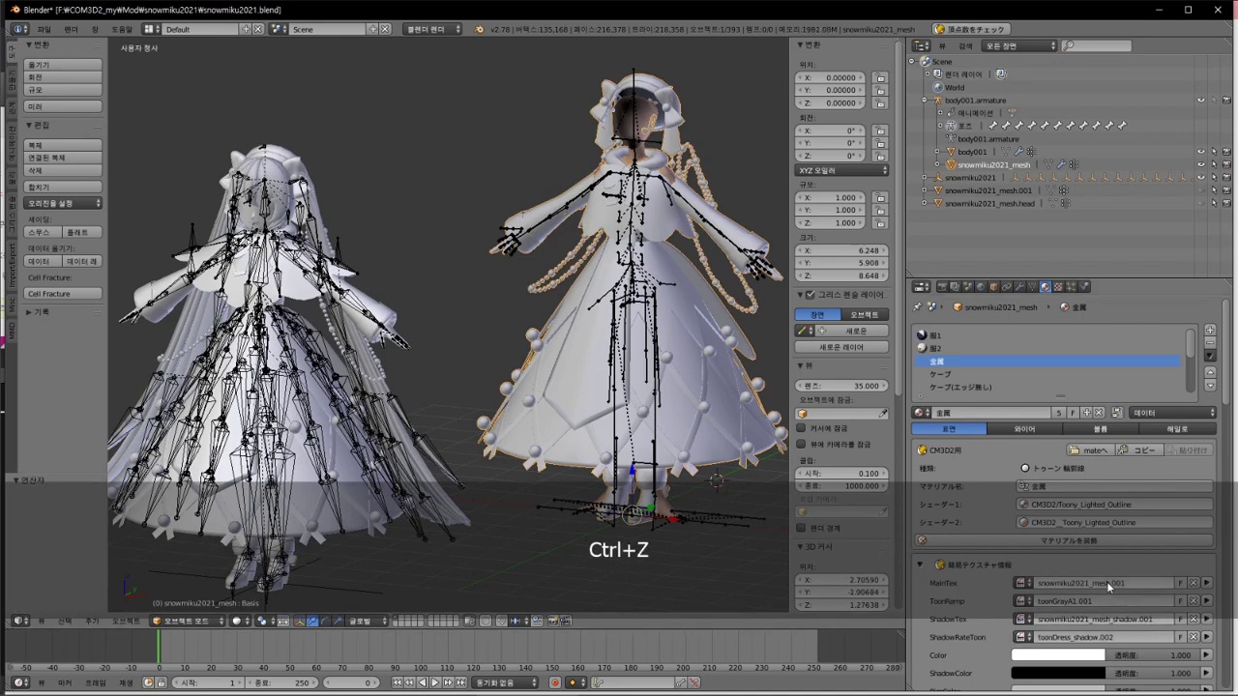
# Step: Assign fuku2.png as both MainTex and ShadowTex of the outfit mesh's material 金属, then return to material 服1
pyautogui.click(981, 356)
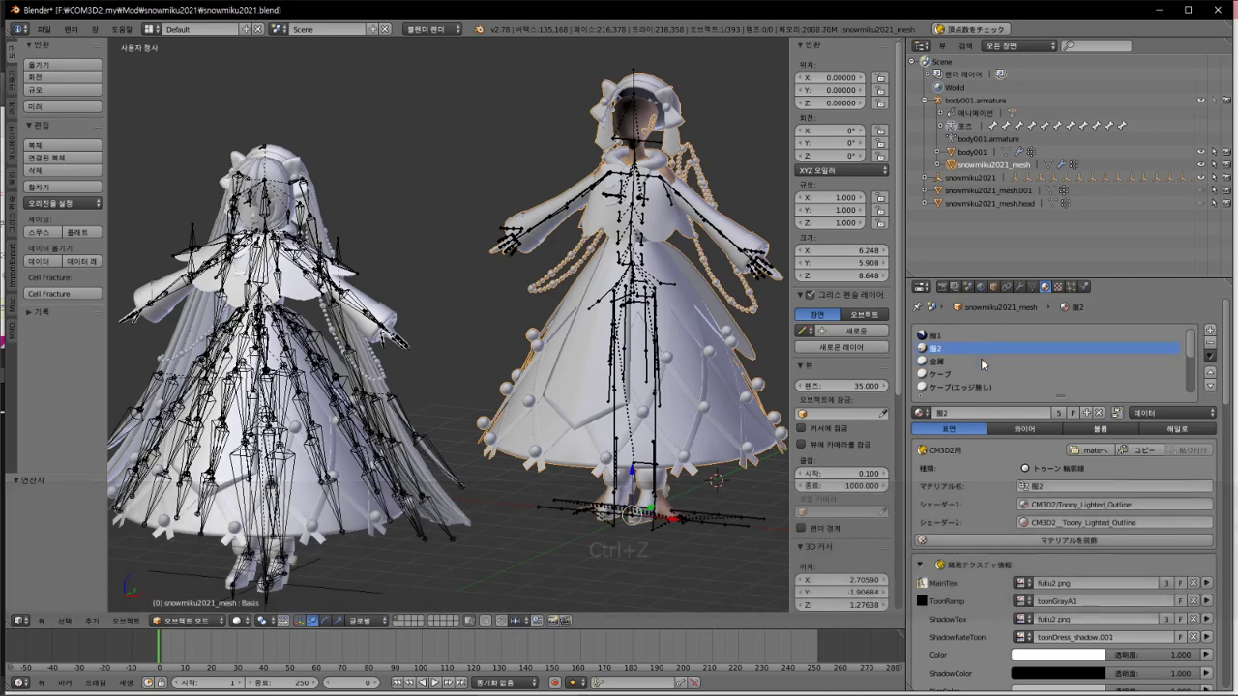
pyautogui.click(982, 362)
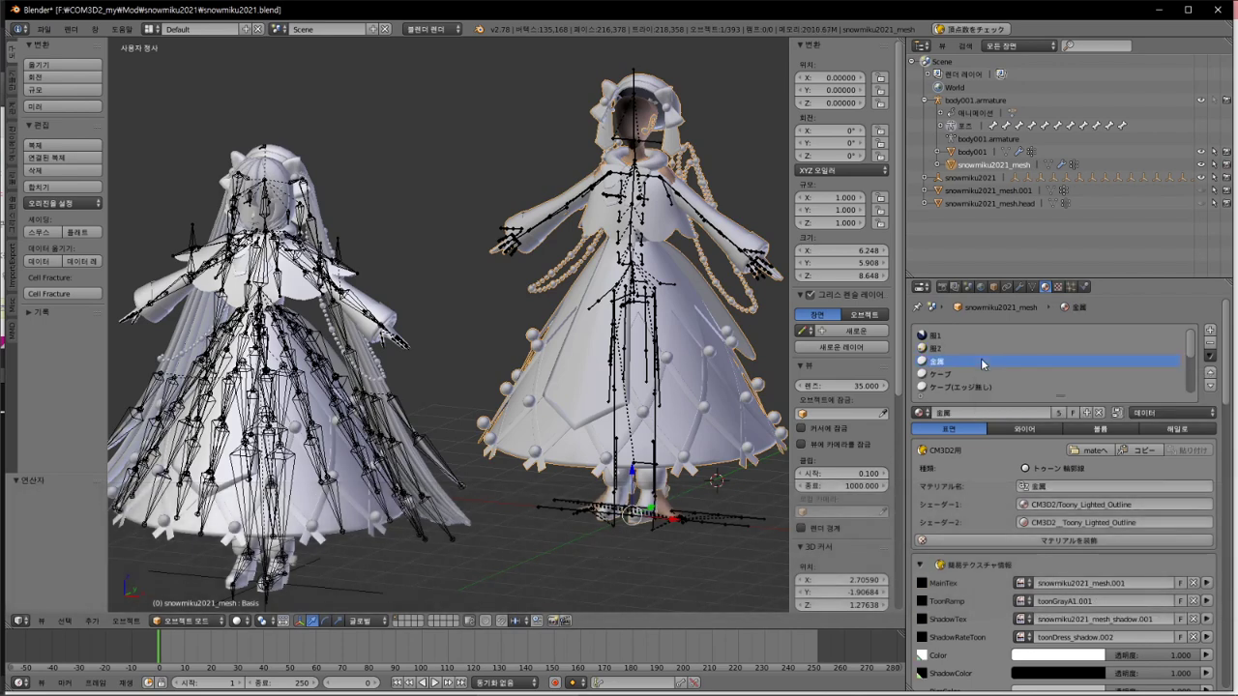
pyautogui.click(1023, 583)
pyautogui.hotkey('ctrl', 'v')
pyautogui.press('Return')
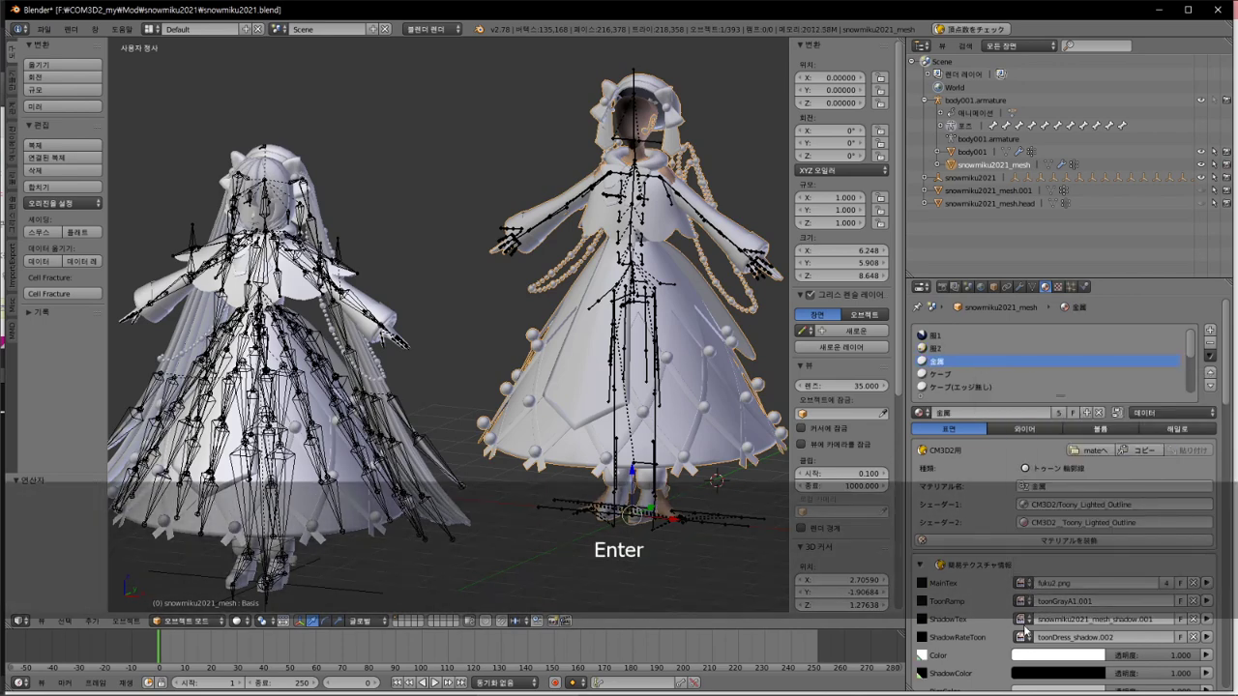
pyautogui.click(1028, 622)
pyautogui.hotkey('ctrl', 'v')
pyautogui.press('Return')
pyautogui.press('Up')
pyautogui.press('Up')
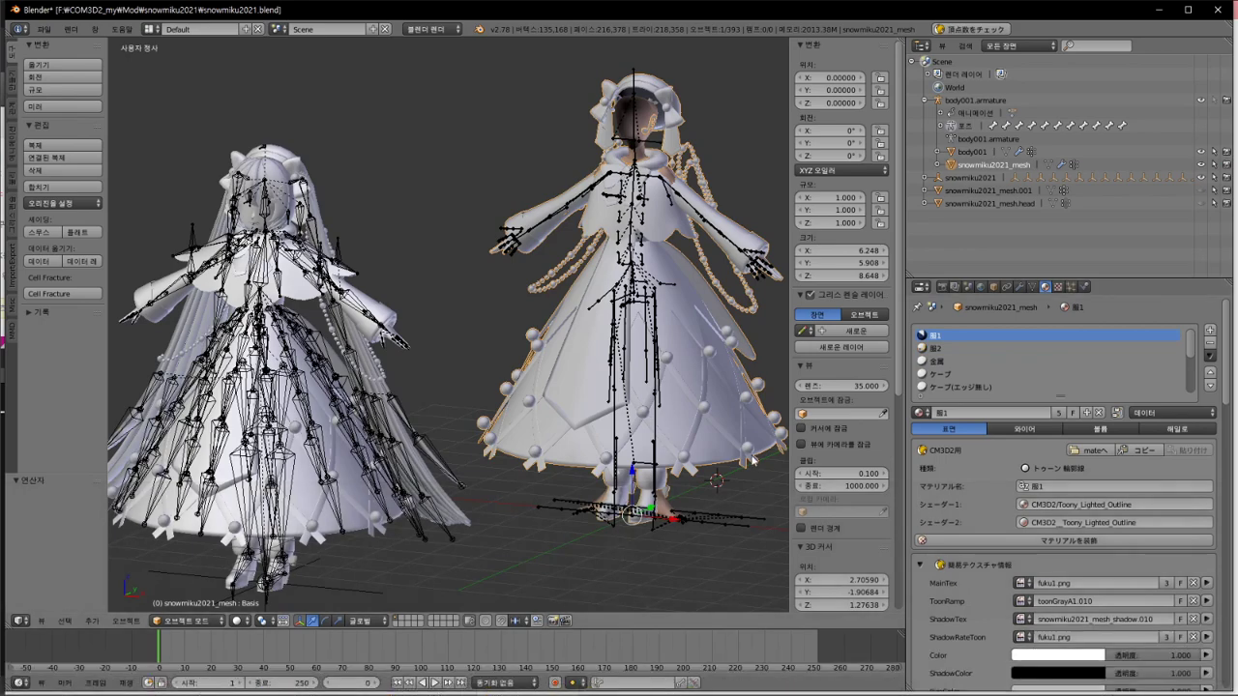
# Step: Switch to Notepad++ and add the note "아놔 ㅜ" below the last comment
pyautogui.hotkey('alt', 'Tab')
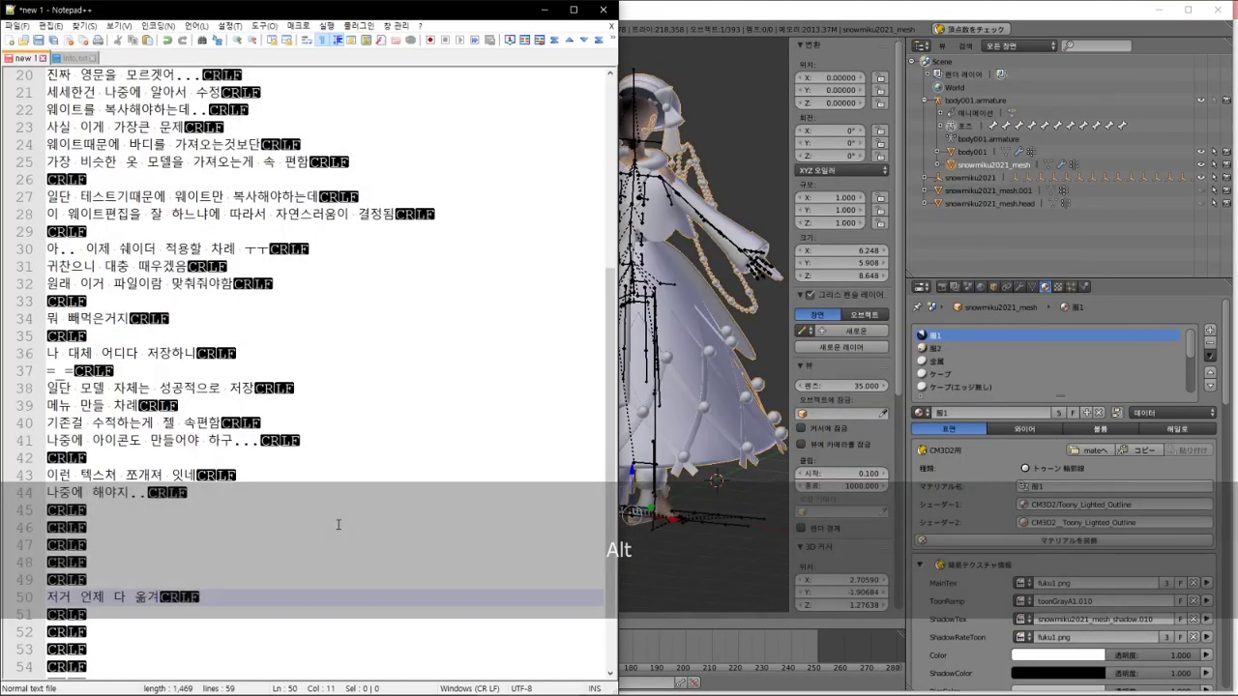
pyautogui.click(174, 613)
pyautogui.press('Return')
pyautogui.write('아냐 ㅜ')
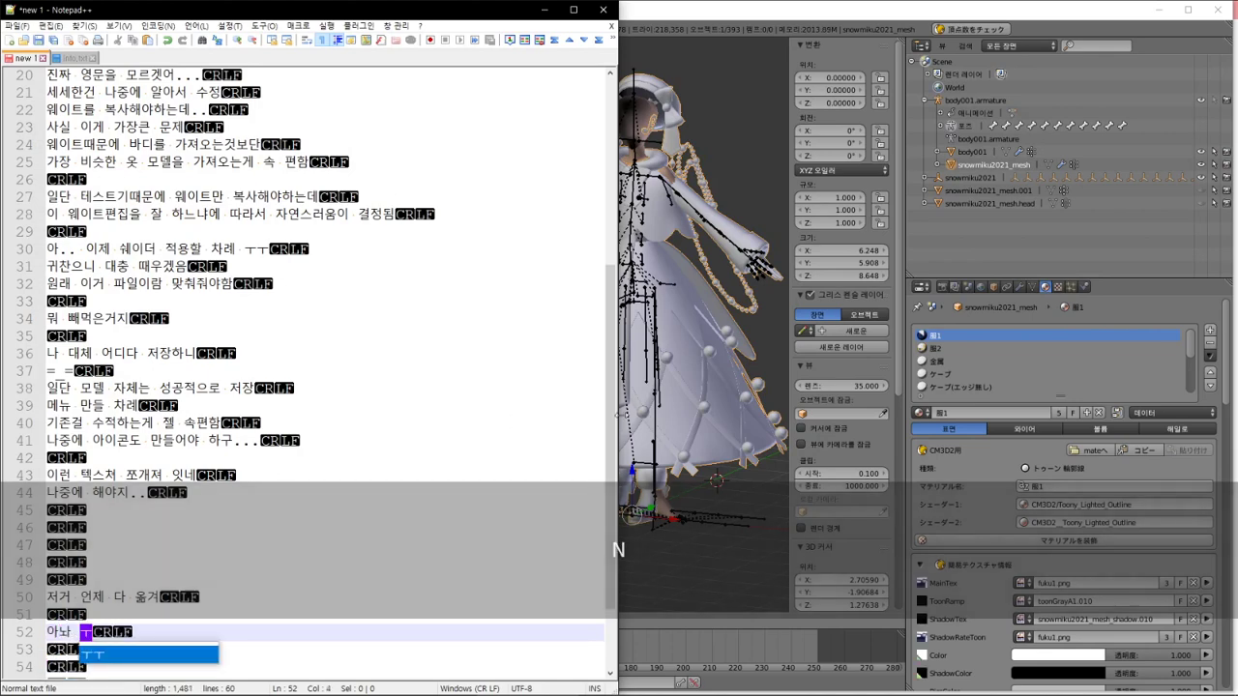
# Step: Compare with 服2, try to find a shadow texture for 服1's ShadowRateToon by filtering the images by "sh", and cancel
pyautogui.click(963, 354)
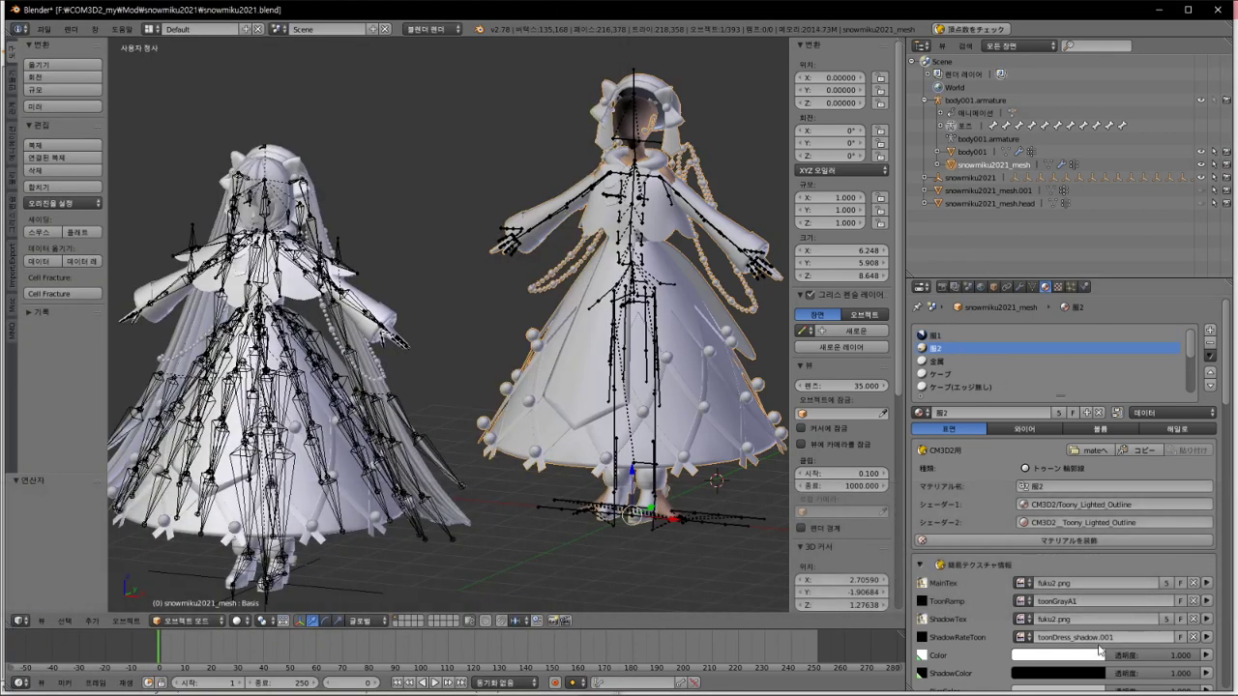
pyautogui.click(962, 337)
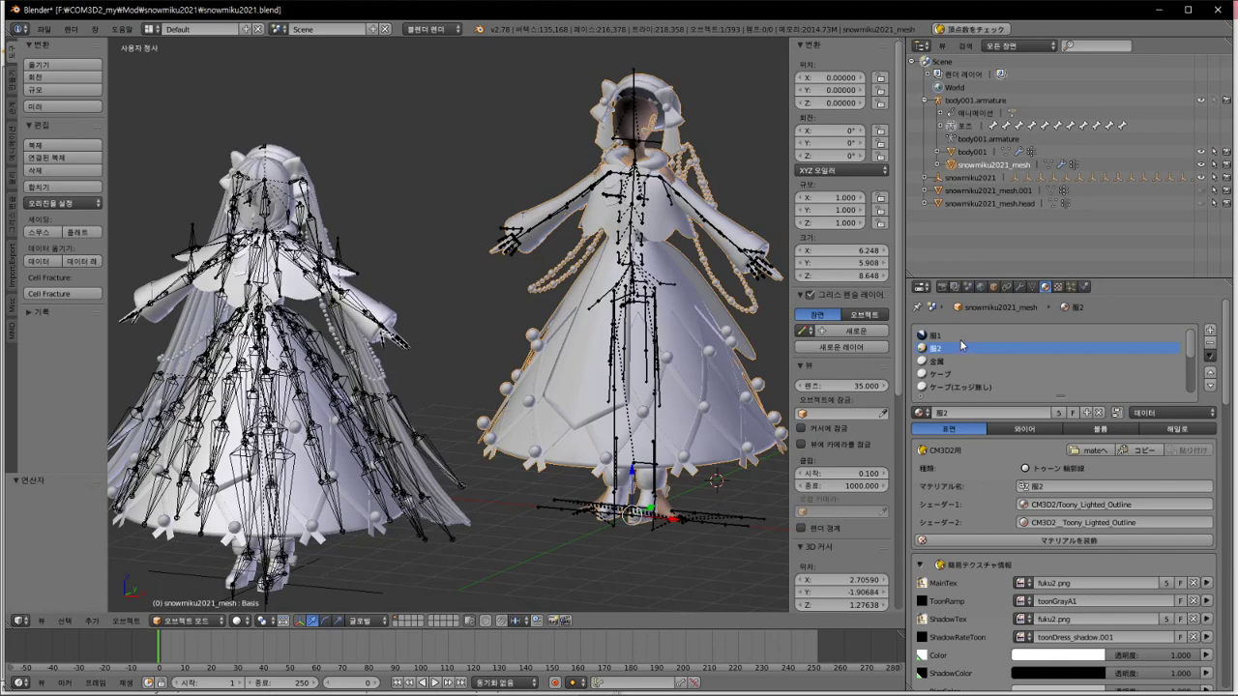
pyautogui.click(1025, 637)
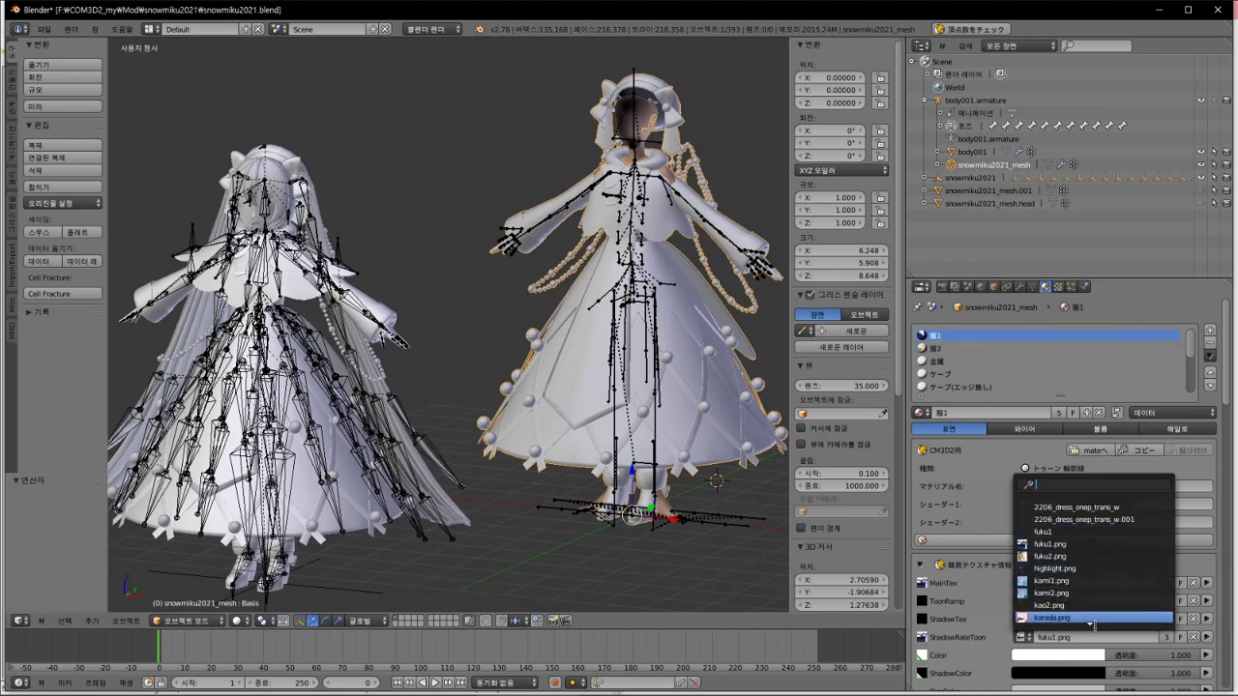
pyautogui.write('snow')
pyautogui.press('BackSpace')
pyautogui.press('BackSpace')
pyautogui.press('BackSpace')
pyautogui.write('h')
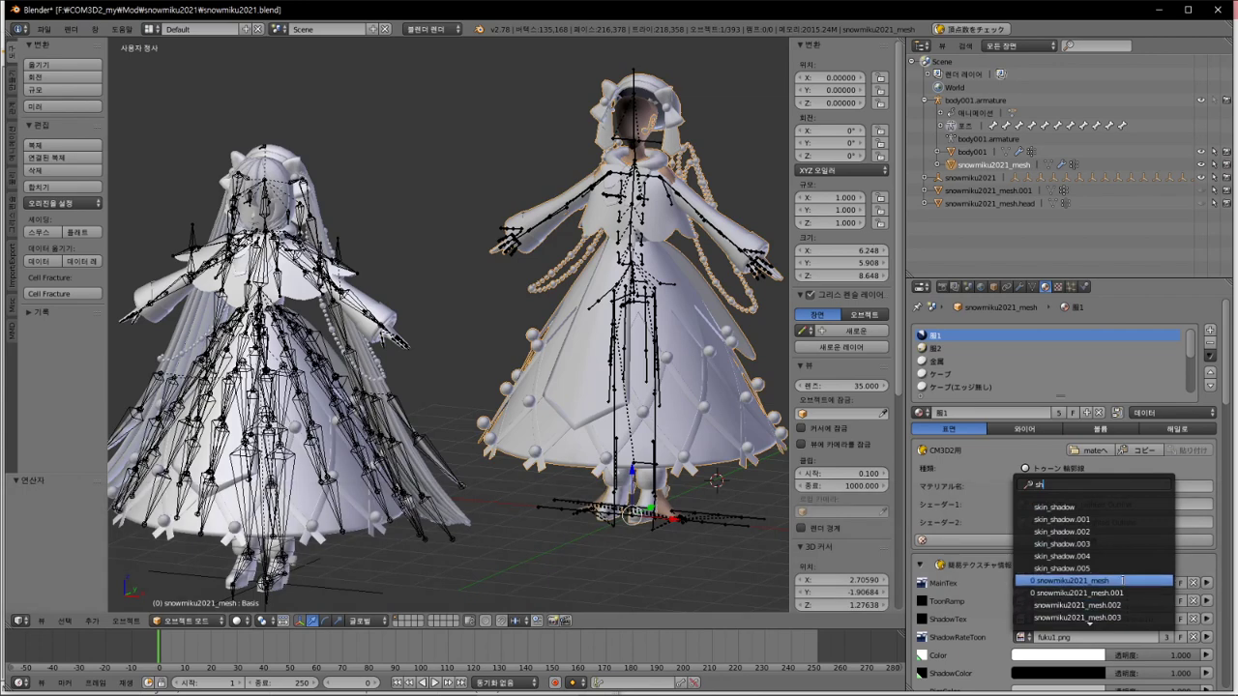
pyautogui.scroll(-20, 1123, 580)
pyautogui.scroll(-4, 1093, 561)
pyautogui.press('Escape')
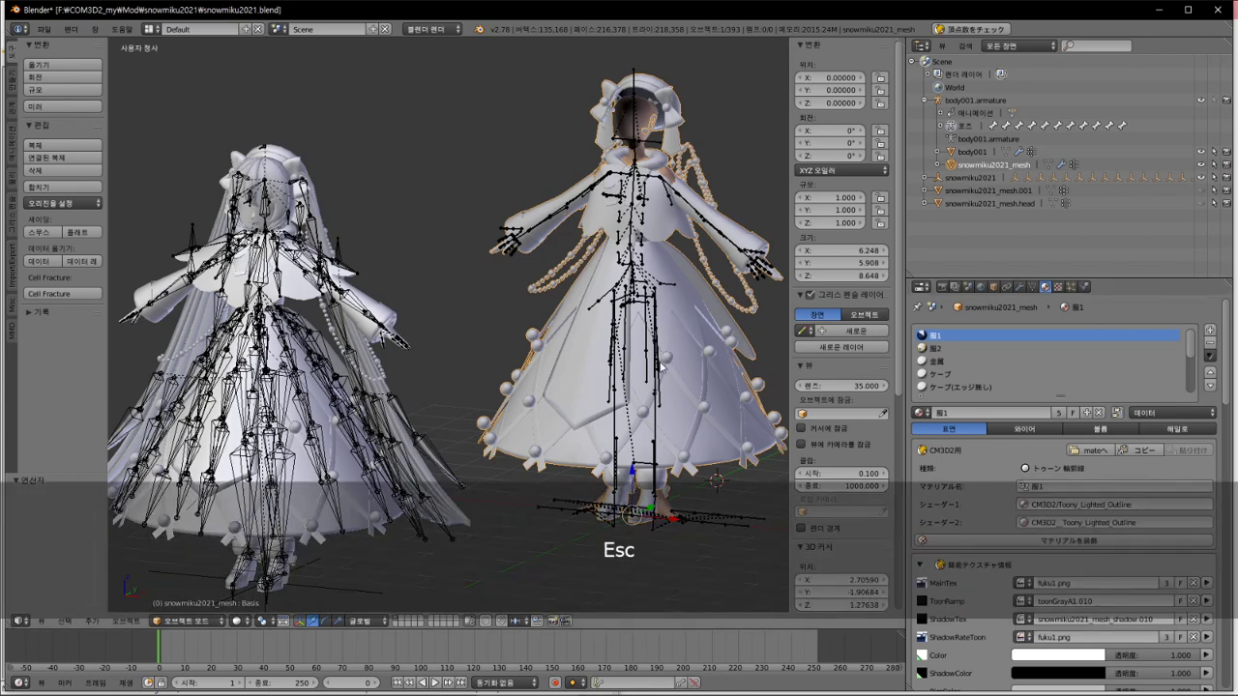
# Step: Try to copy the ShadowRateToon texture of 服2 to 服1, and undo the resulting texture change
pyautogui.click(981, 347)
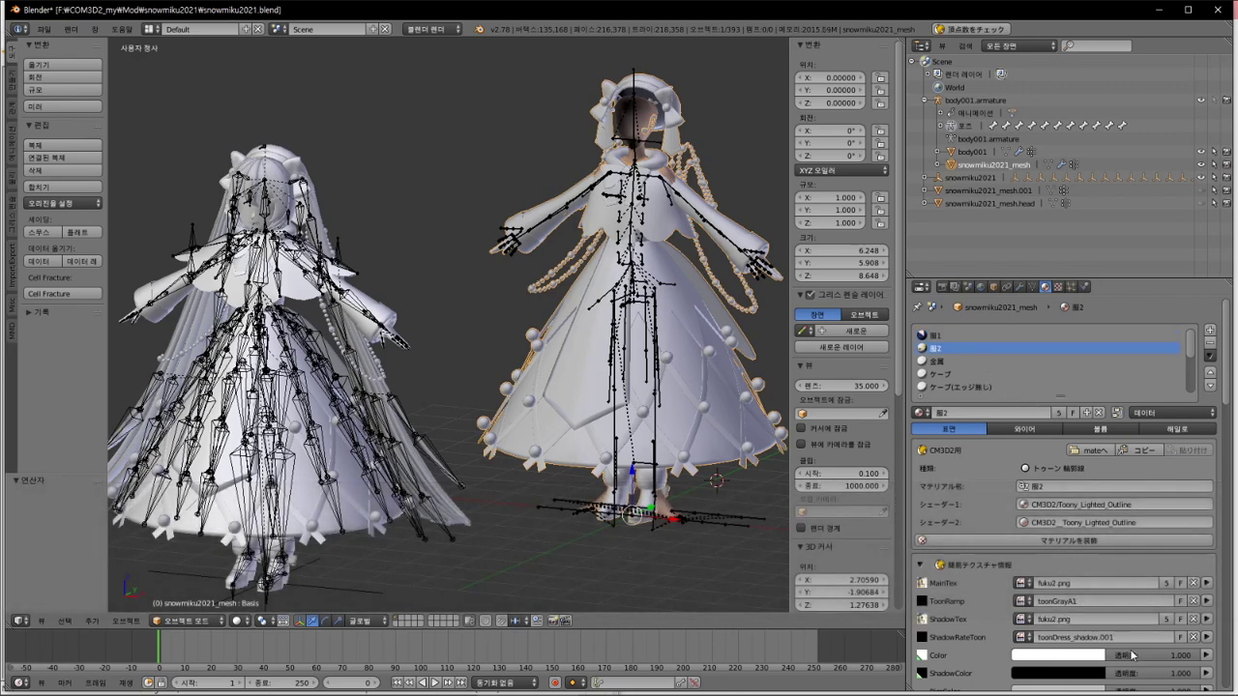
pyautogui.hotkey('ctrl', 'c')
pyautogui.click(971, 336)
pyautogui.hotkey('ctrl', 'v')
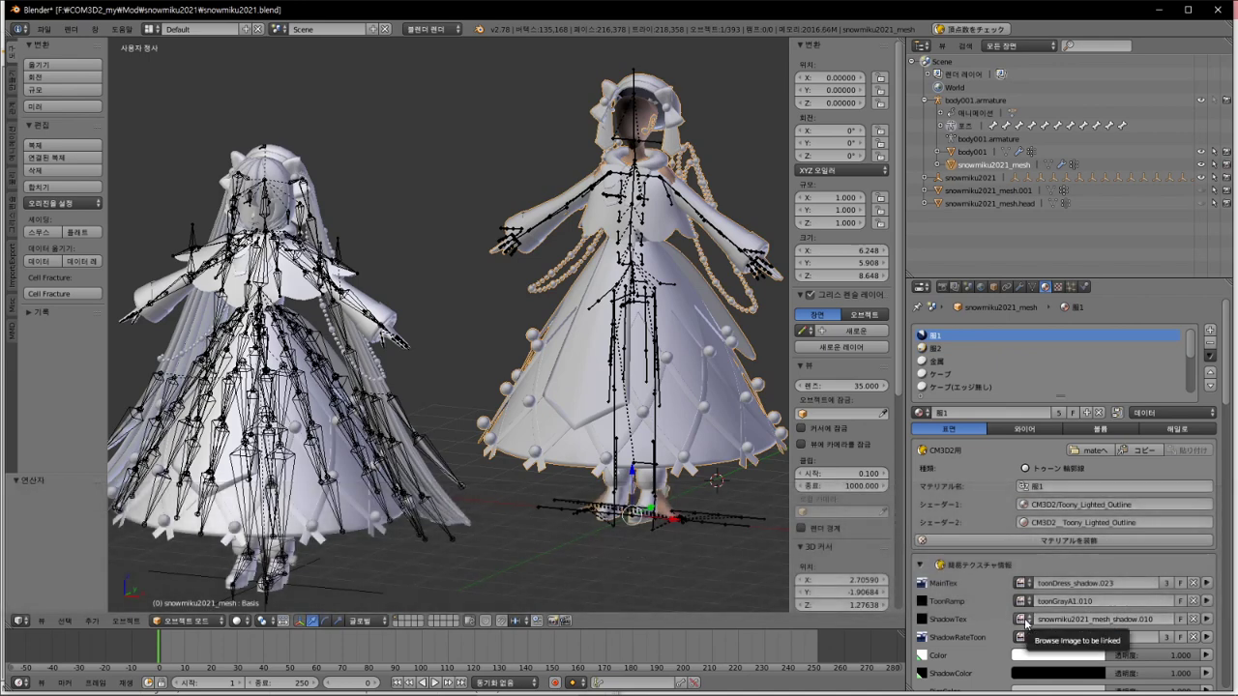
pyautogui.hotkey('ctrl', 'z')
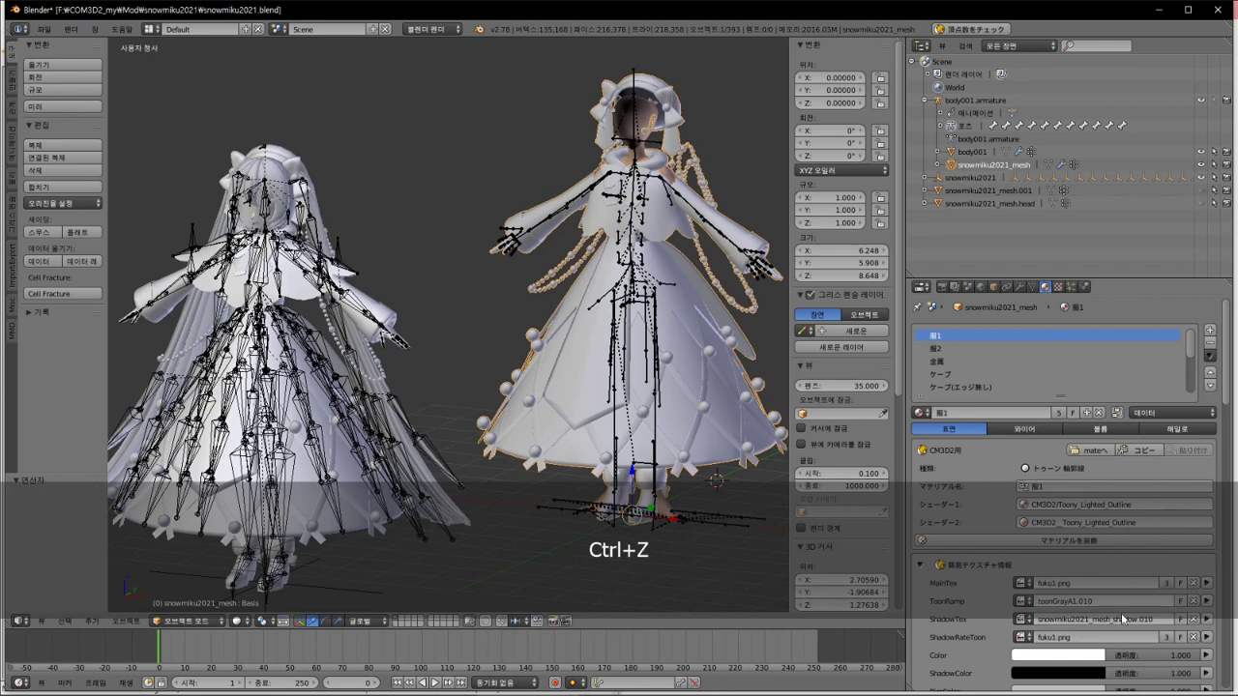
# Step: Set the ShadowRateToon of 服1 to skin_shadow.001 and assign fuku1.png as its ShadowTex
pyautogui.click(1023, 637)
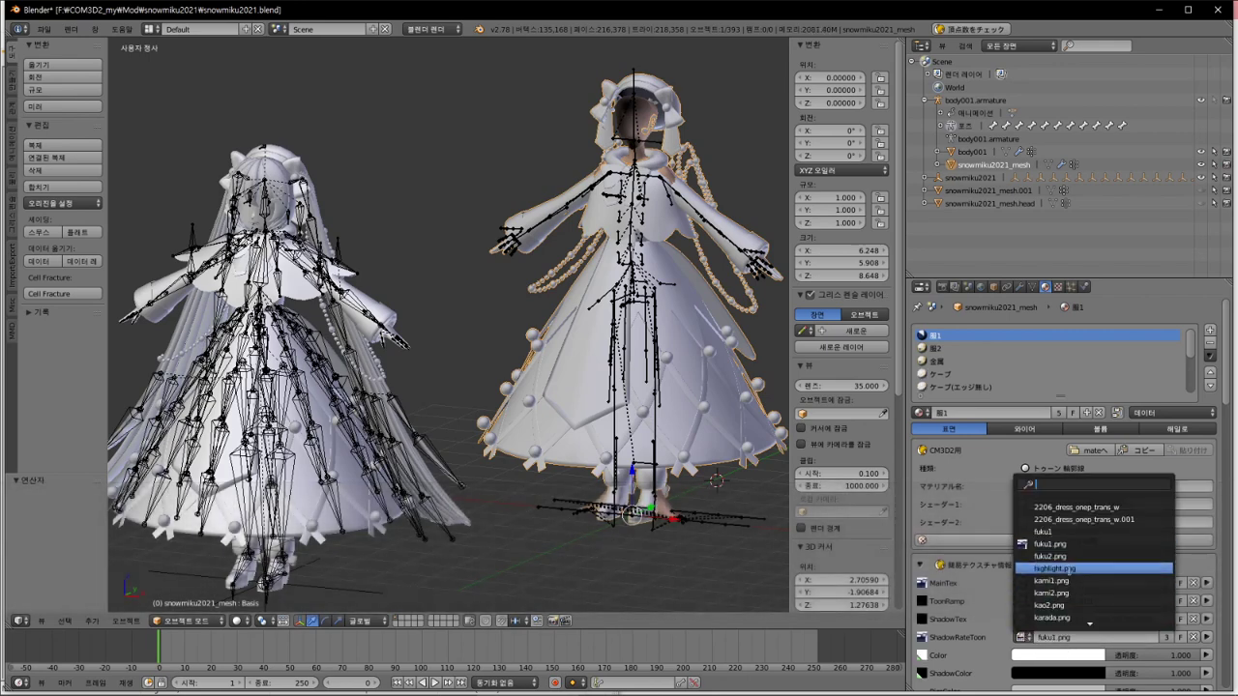
pyautogui.scroll(-20, 1084, 554)
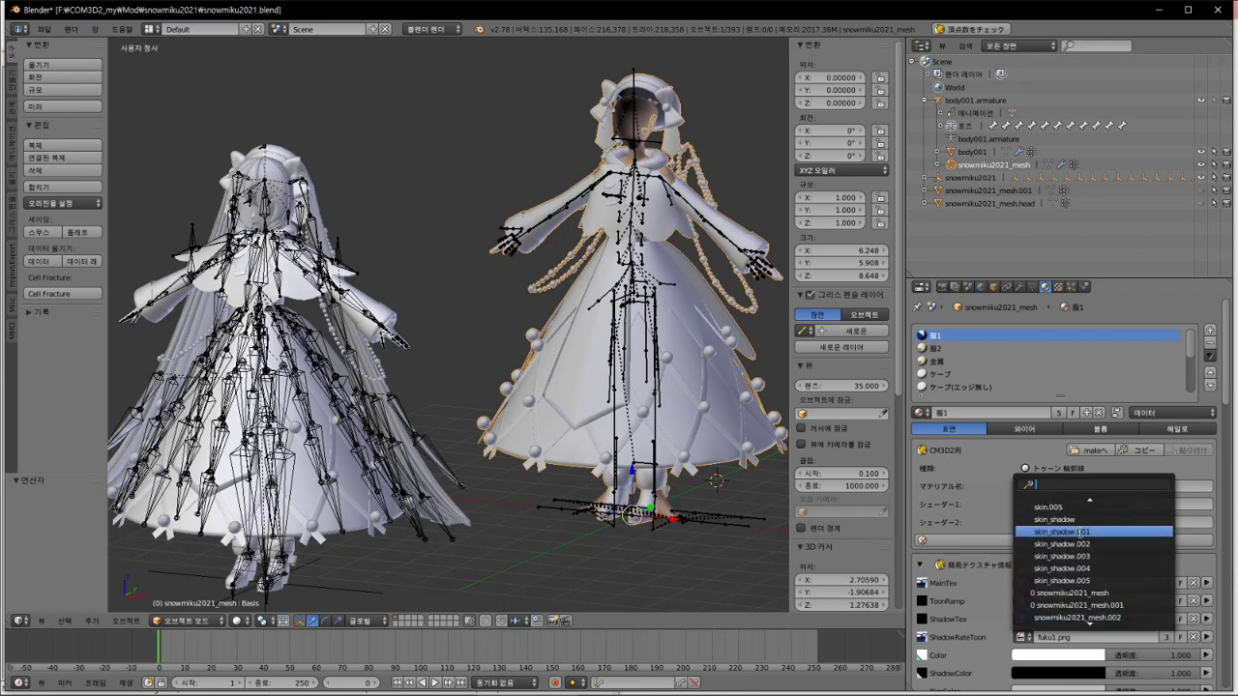
pyautogui.click(1082, 538)
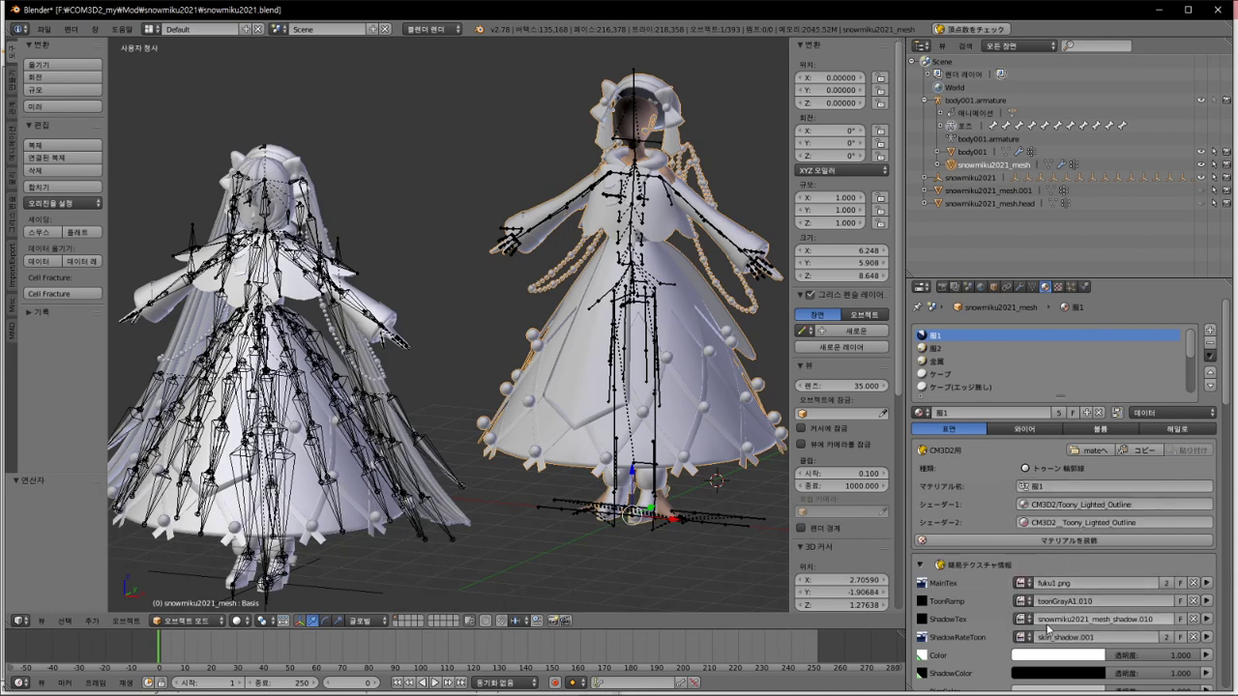
pyautogui.hotkey('ctrl', 'c')
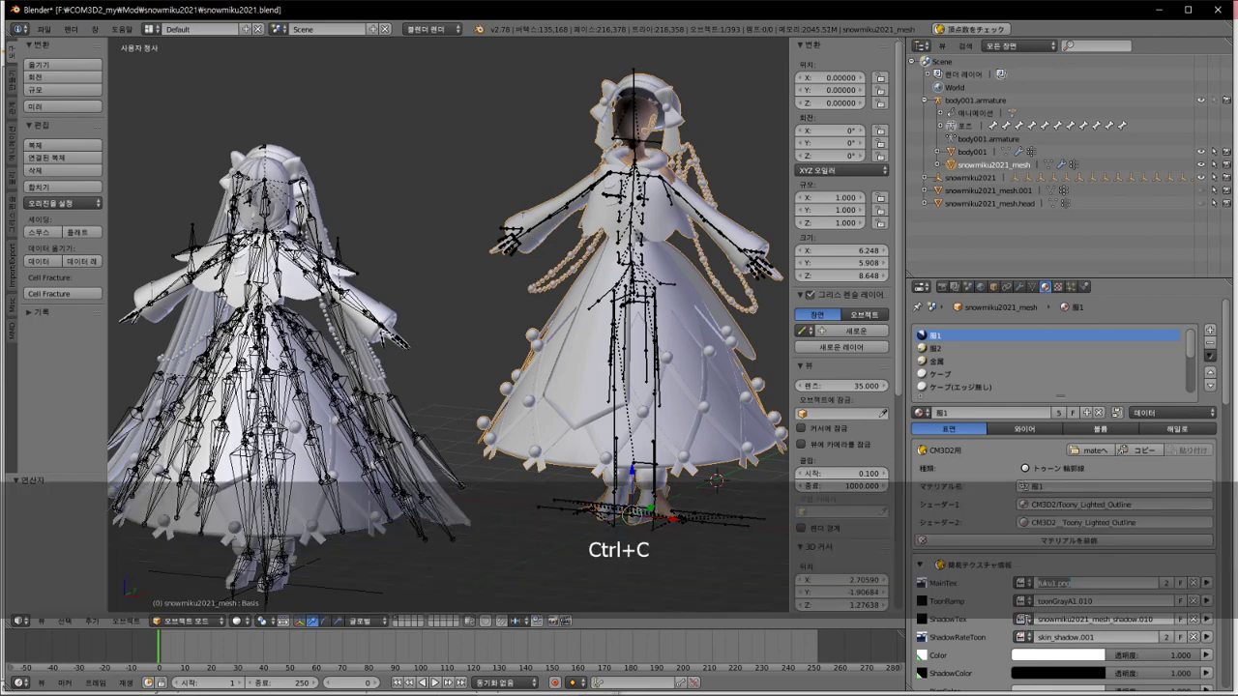
pyautogui.click(1024, 619)
pyautogui.hotkey('ctrl', 'v')
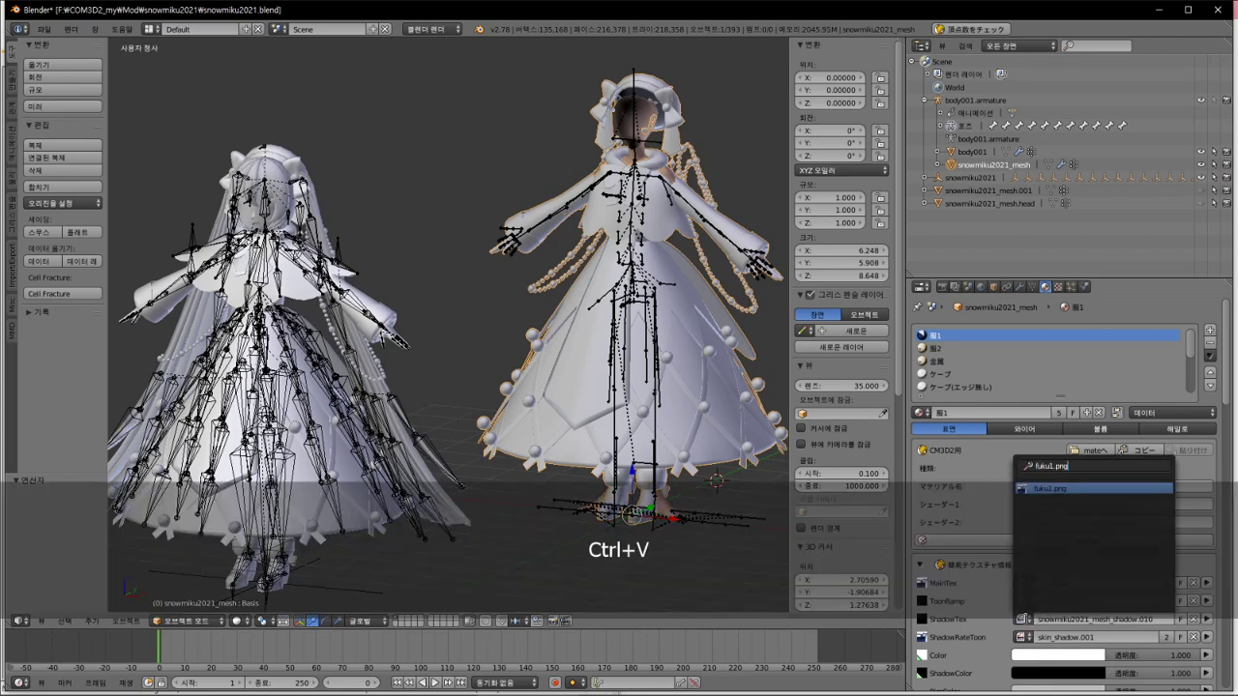
pyautogui.press('Return')
# Step: Copy the ShadowRateToon name toonDress_shadow.001 from 服2 into the ShadowRateToon of 服1
pyautogui.click(965, 350)
pyautogui.press('Up')
pyautogui.press('Down')
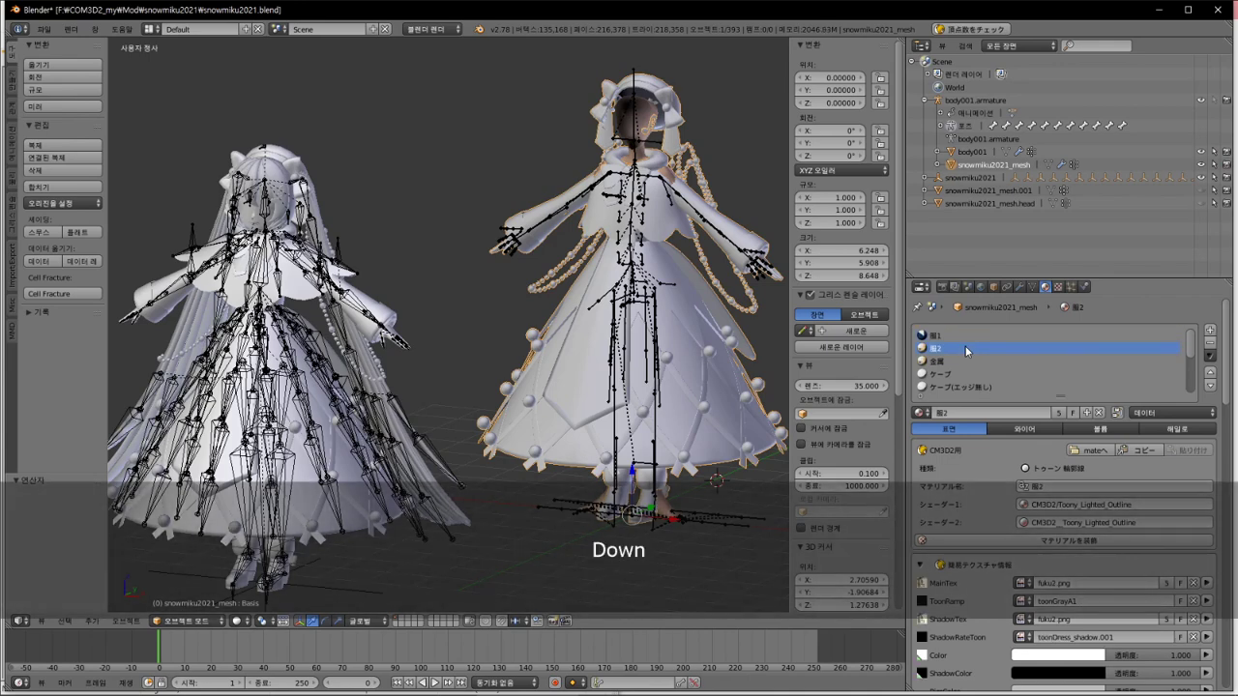
pyautogui.hotkey('ctrl', 'c')
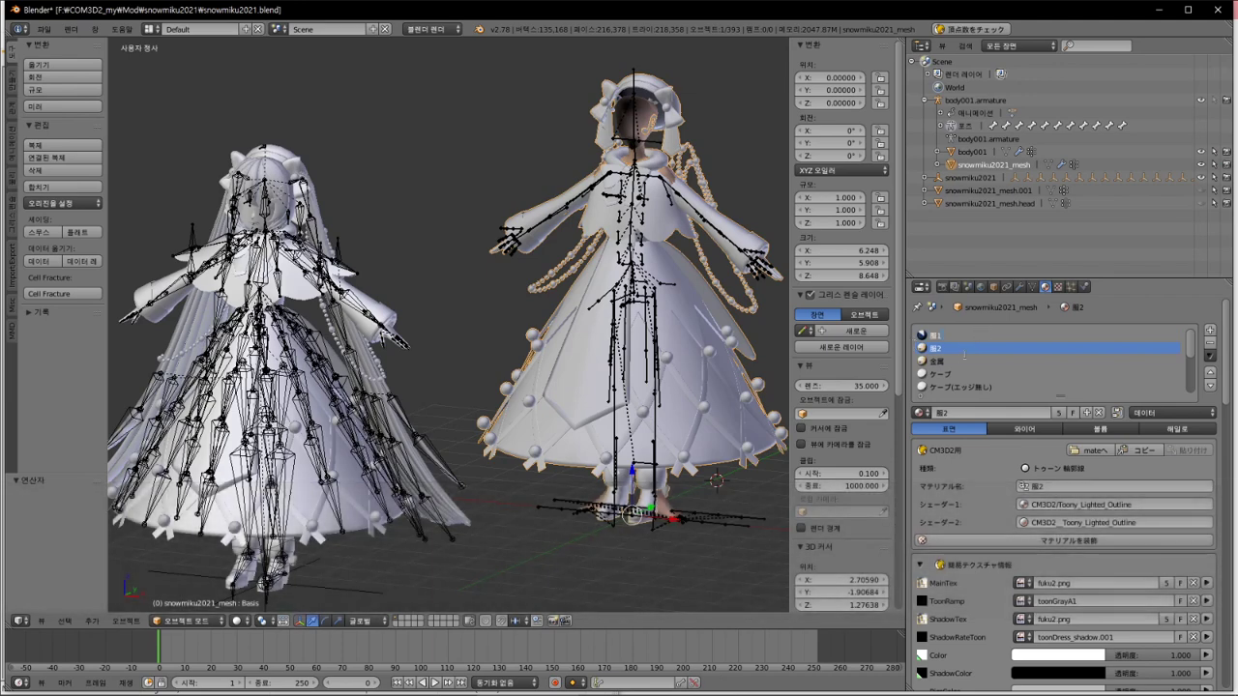
pyautogui.click(984, 334)
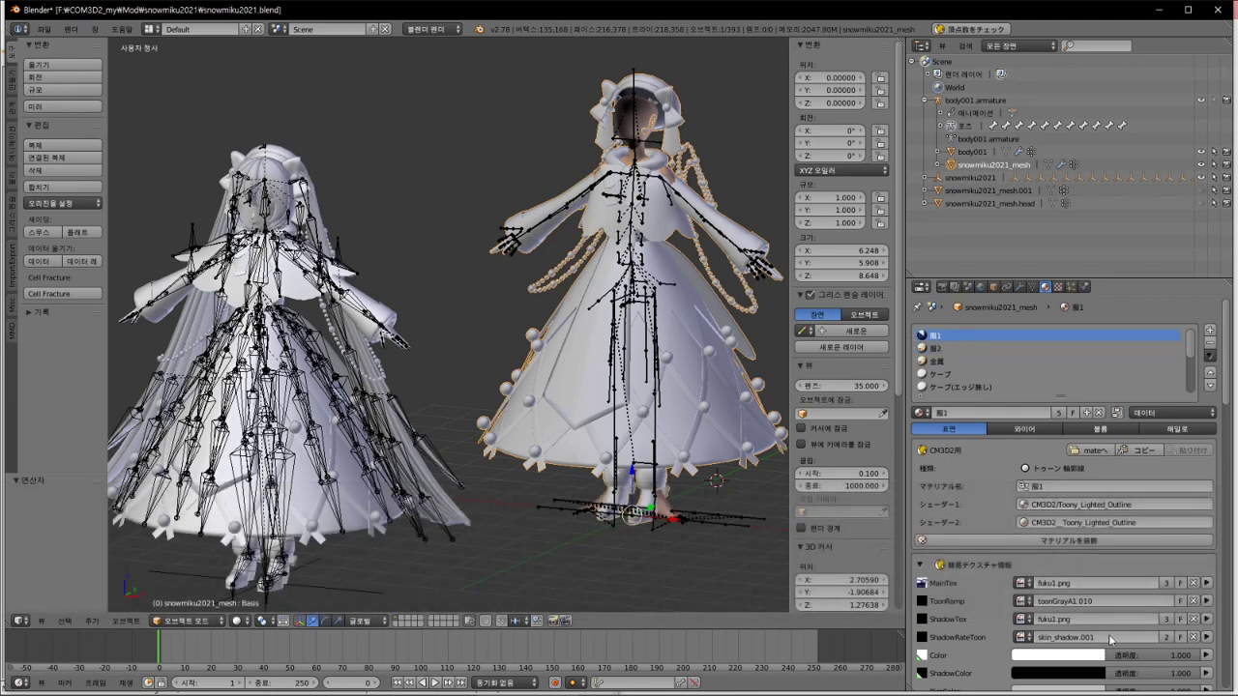
pyautogui.hotkey('ctrl', 'v')
pyautogui.press('Return')
pyautogui.press('Down')
pyautogui.press('Up')
# Step: Check the outfit mesh's material ケープ, then examine the MMD texture path of ケープ.002 on the imported mesh
pyautogui.press('Down')
pyautogui.press('Down')
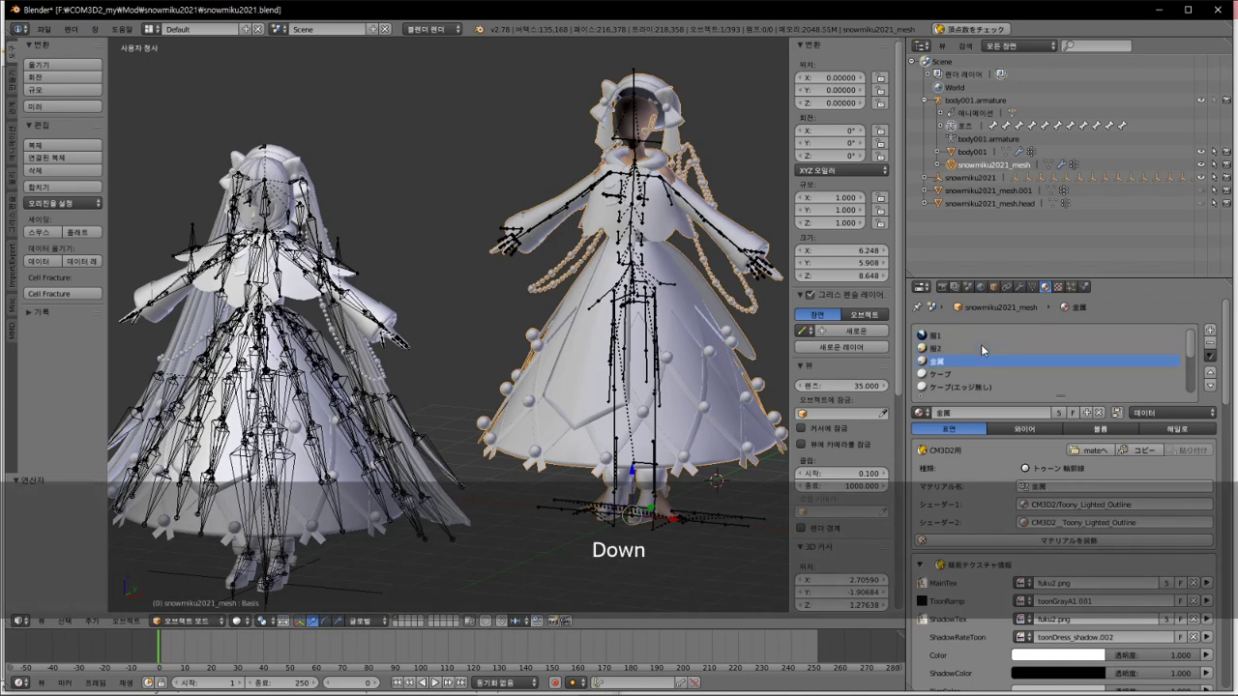
pyautogui.press('Down')
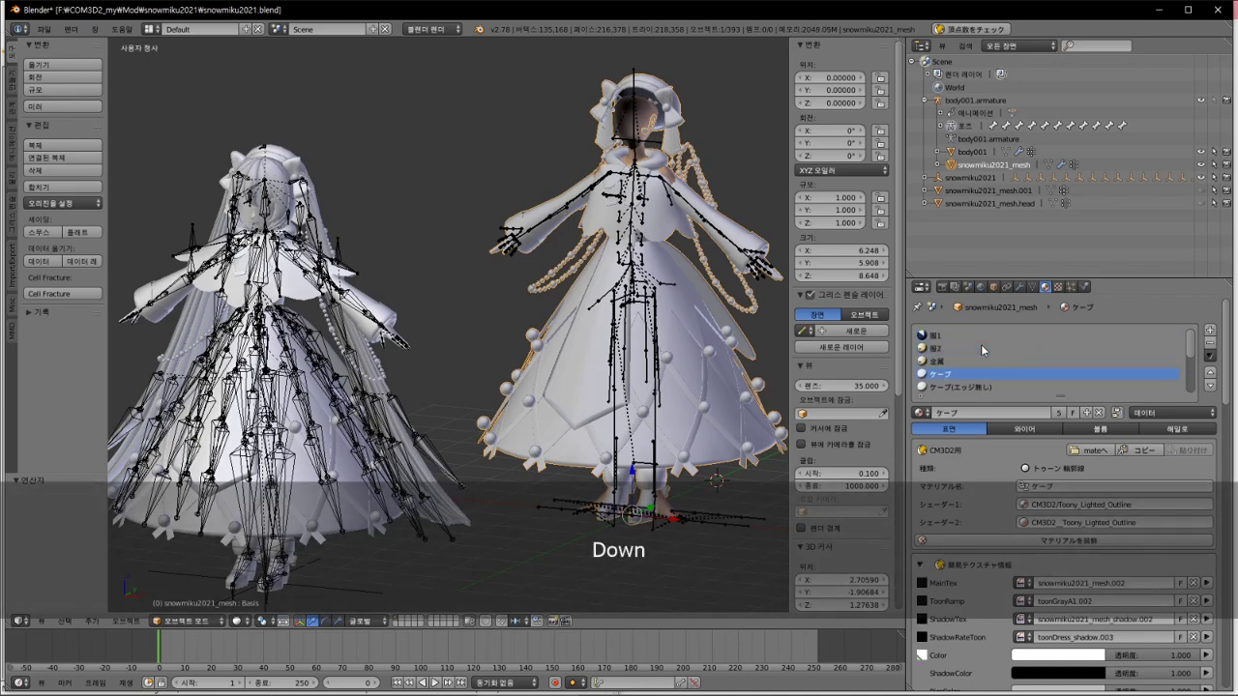
pyautogui.rightClick(396, 350)
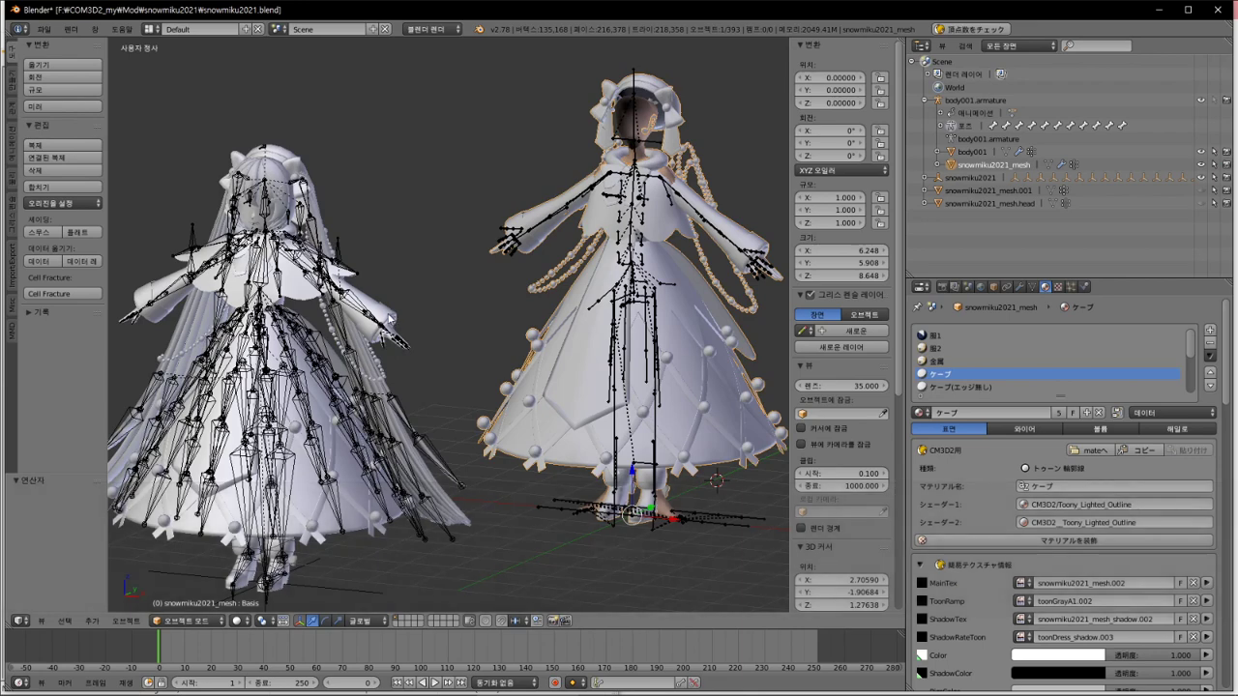
pyautogui.click(974, 362)
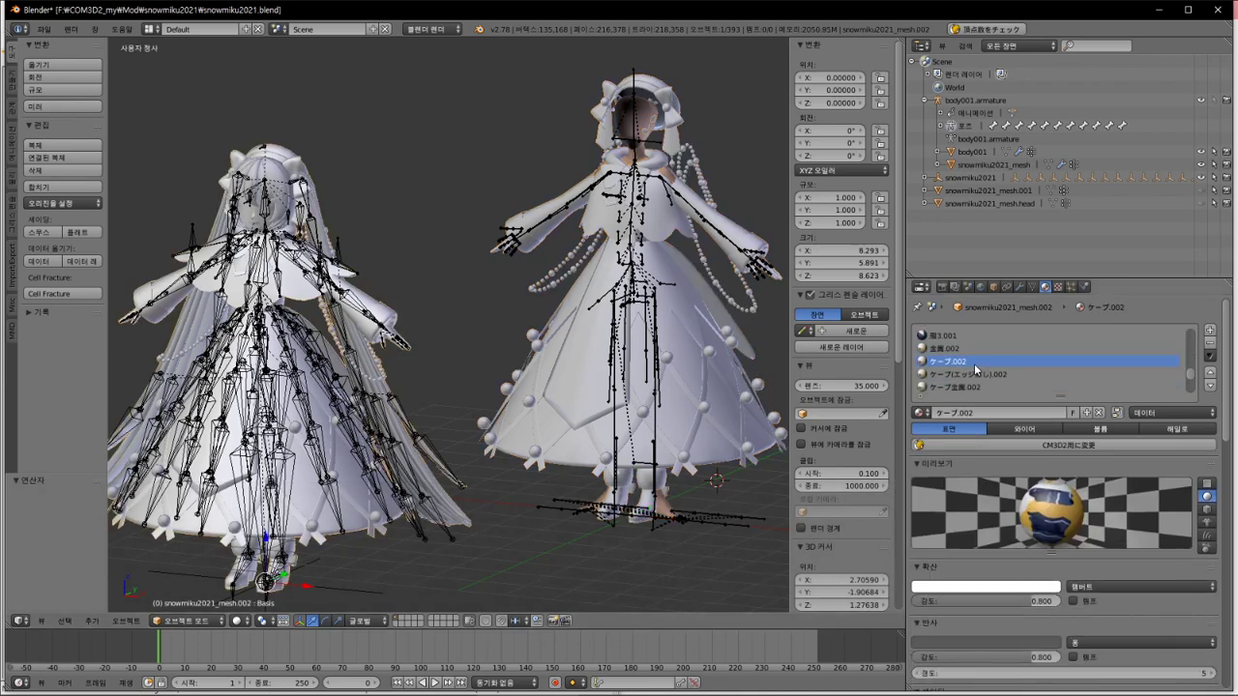
pyautogui.scroll(-10, 1230, 434)
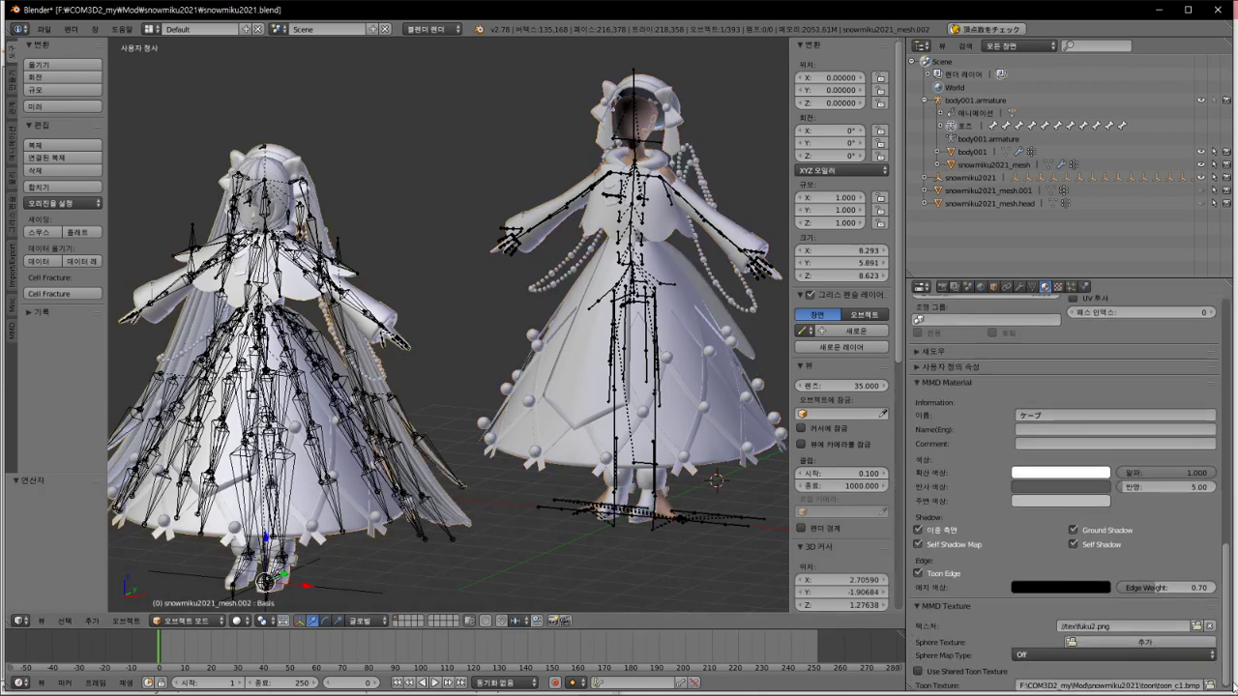
# Step: Copy the texture name fuku2.png from the material 金属 on the outfit mesh snowmiku2021_mesh
pyautogui.rightClick(689, 300)
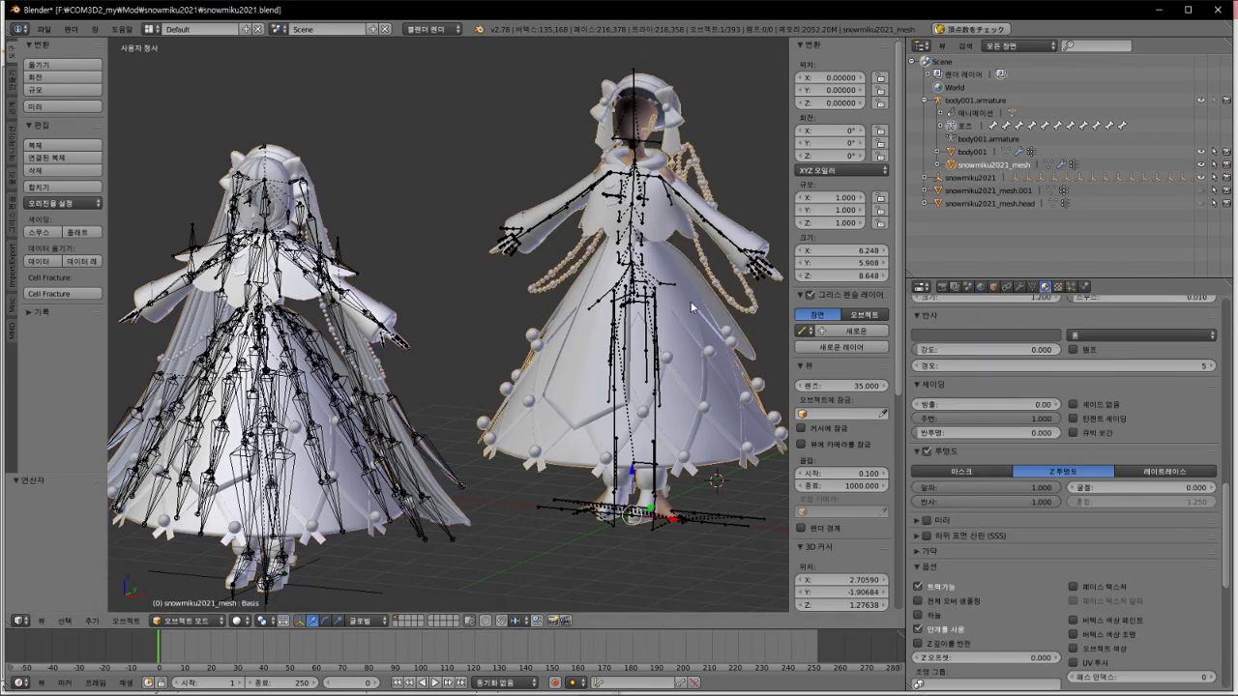
pyautogui.scroll(5, 1122, 394)
pyautogui.scroll(8, 1120, 391)
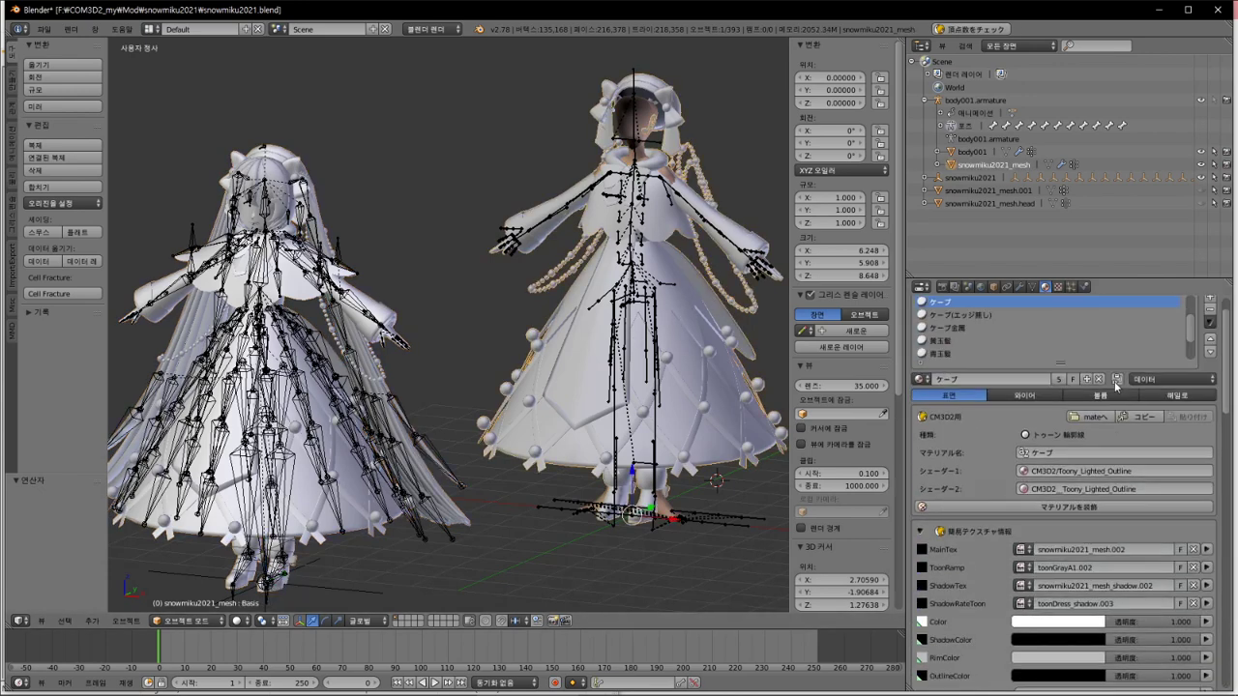
pyautogui.scroll(-5, 1094, 435)
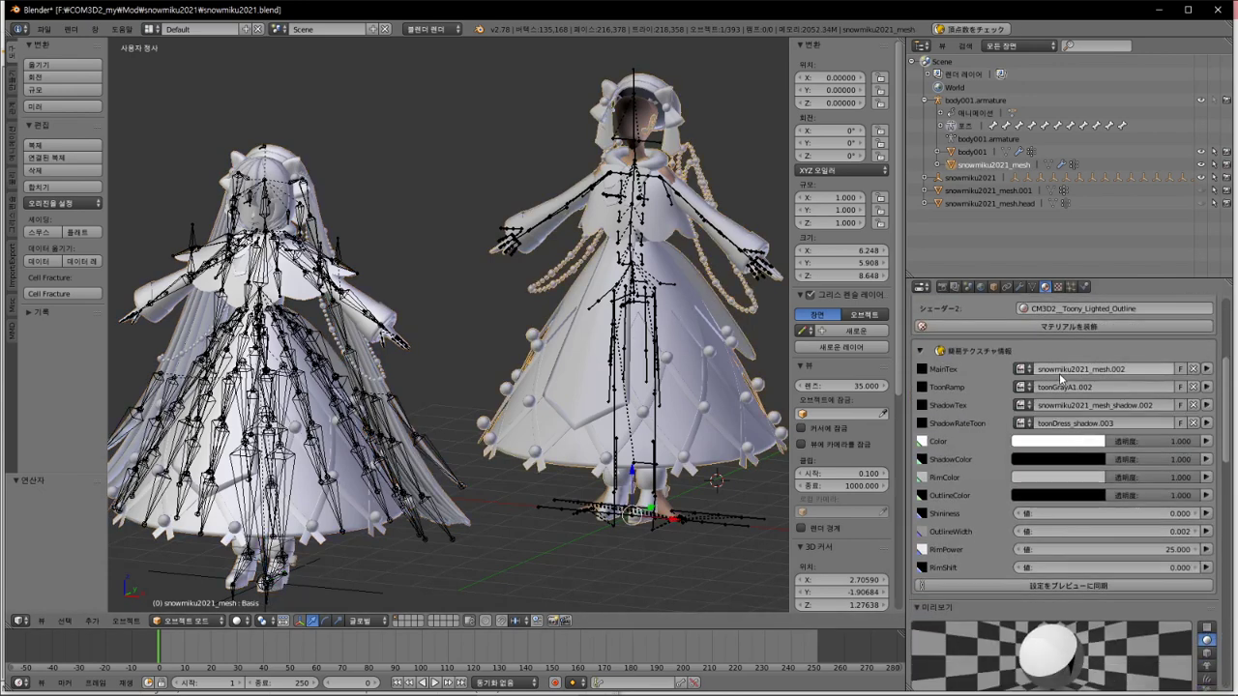
pyautogui.scroll(5, 1059, 373)
pyautogui.click(984, 300)
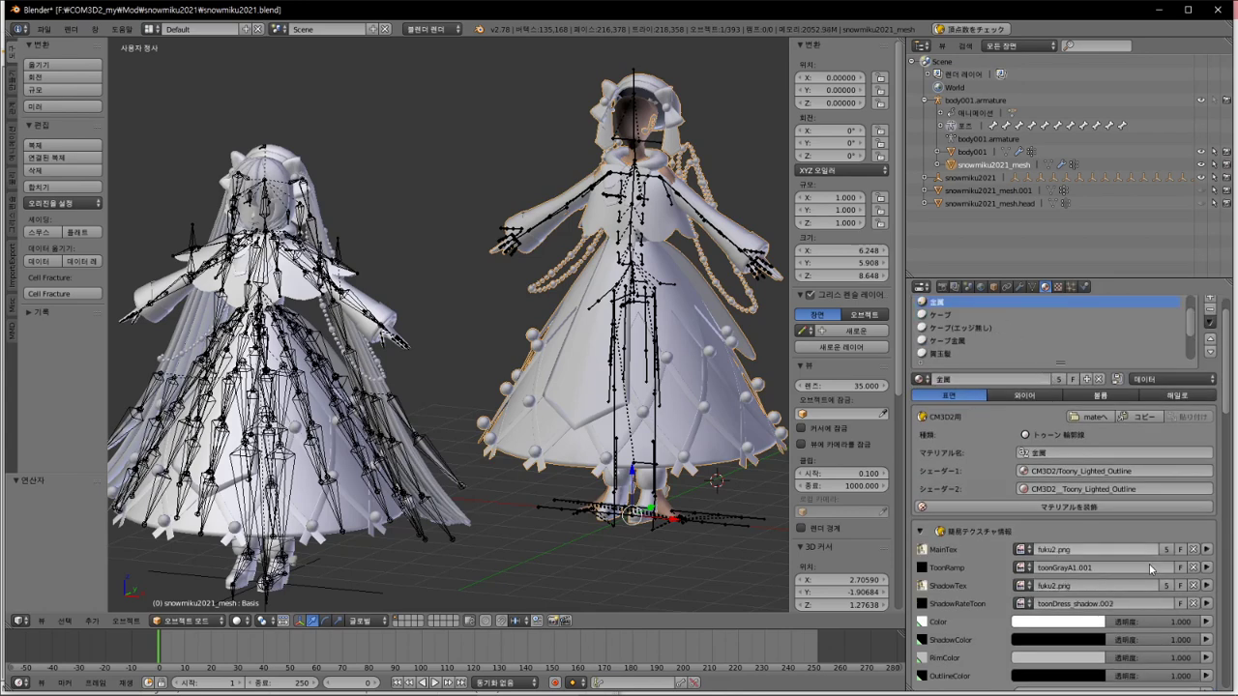
pyautogui.hotkey('ctrl', 'c')
# Step: Assign fuku2.png as both the MainTex and the ShadowTex of the outfit mesh's material ケープ
pyautogui.click(994, 314)
pyautogui.click(1023, 549)
pyautogui.hotkey('ctrl', 'v')
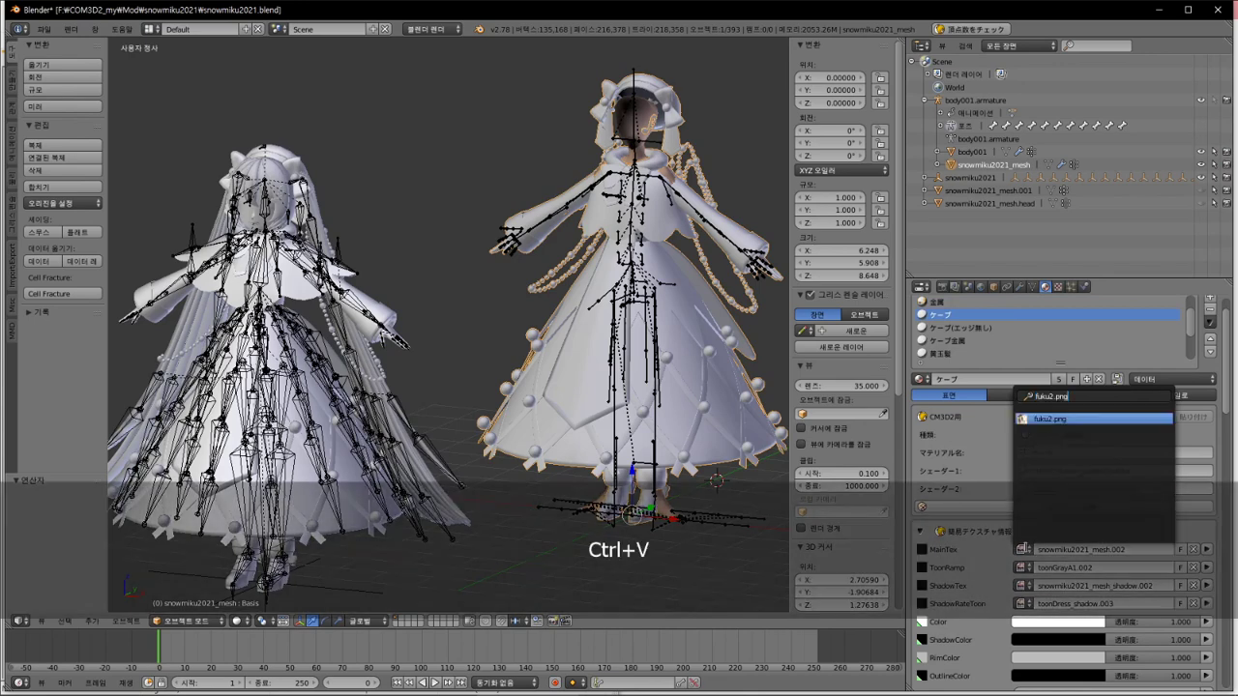
pyautogui.press('Return')
pyautogui.click(1024, 586)
pyautogui.hotkey('ctrl', 'v')
pyautogui.press('Return')
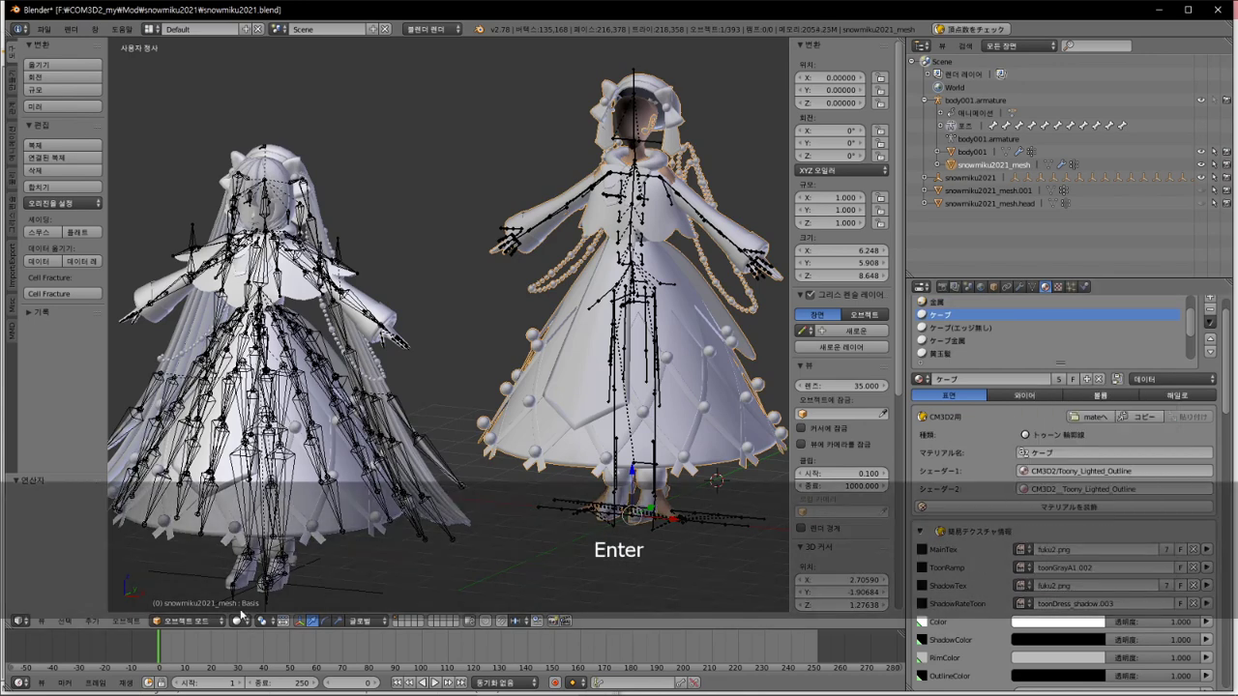
# Step: Put the outfit mesh and the imported mesh snowmiku2021_mesh.002 into Texture Paint mode, making ケープ(エッジ無し) the outfit's active material
pyautogui.click(184, 621)
pyautogui.click(202, 535)
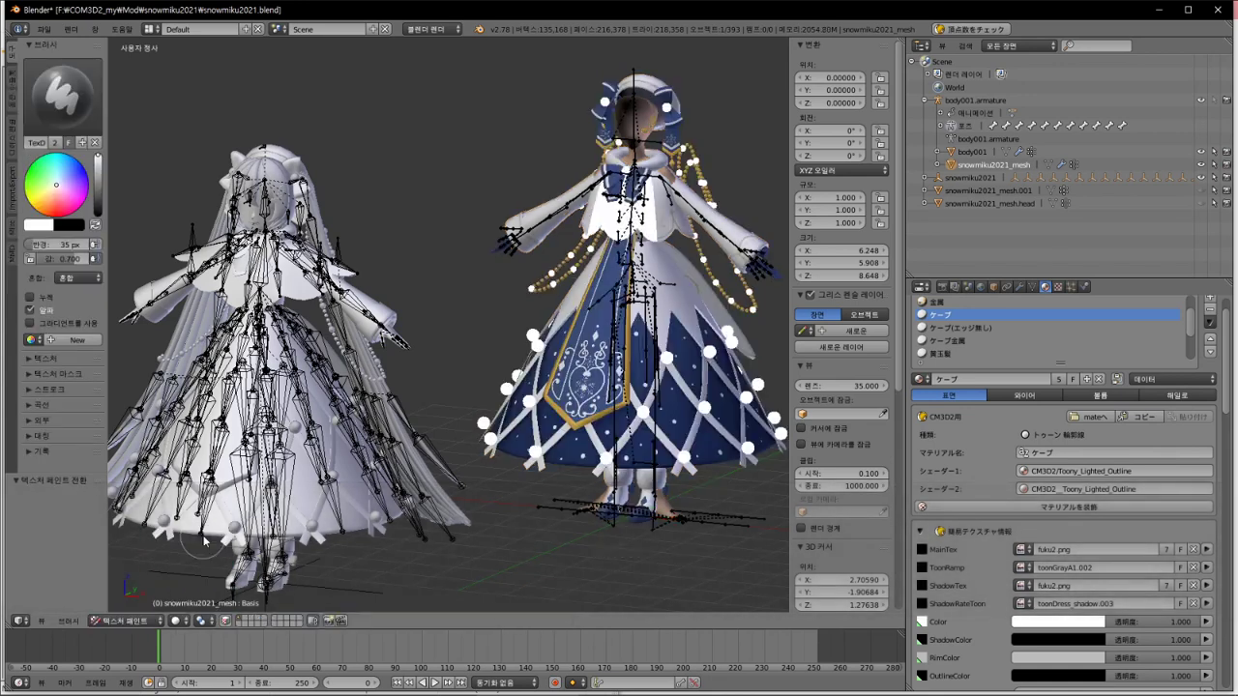
pyautogui.click(985, 329)
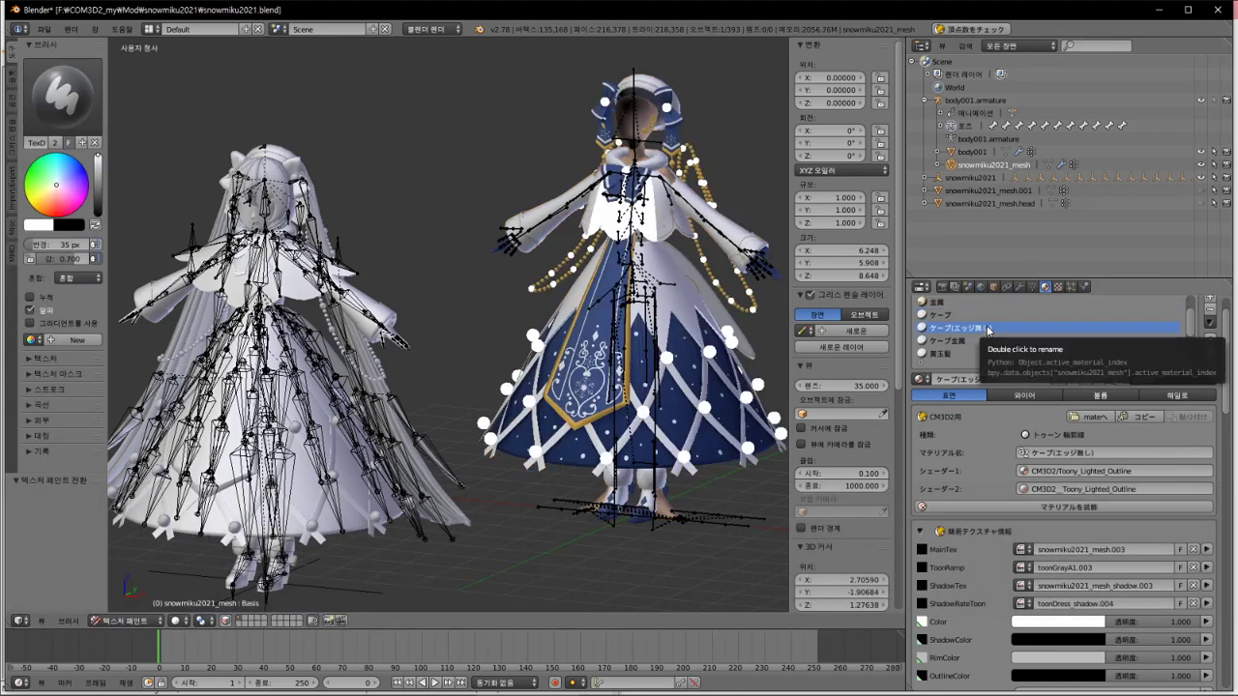
pyautogui.rightClick(387, 307)
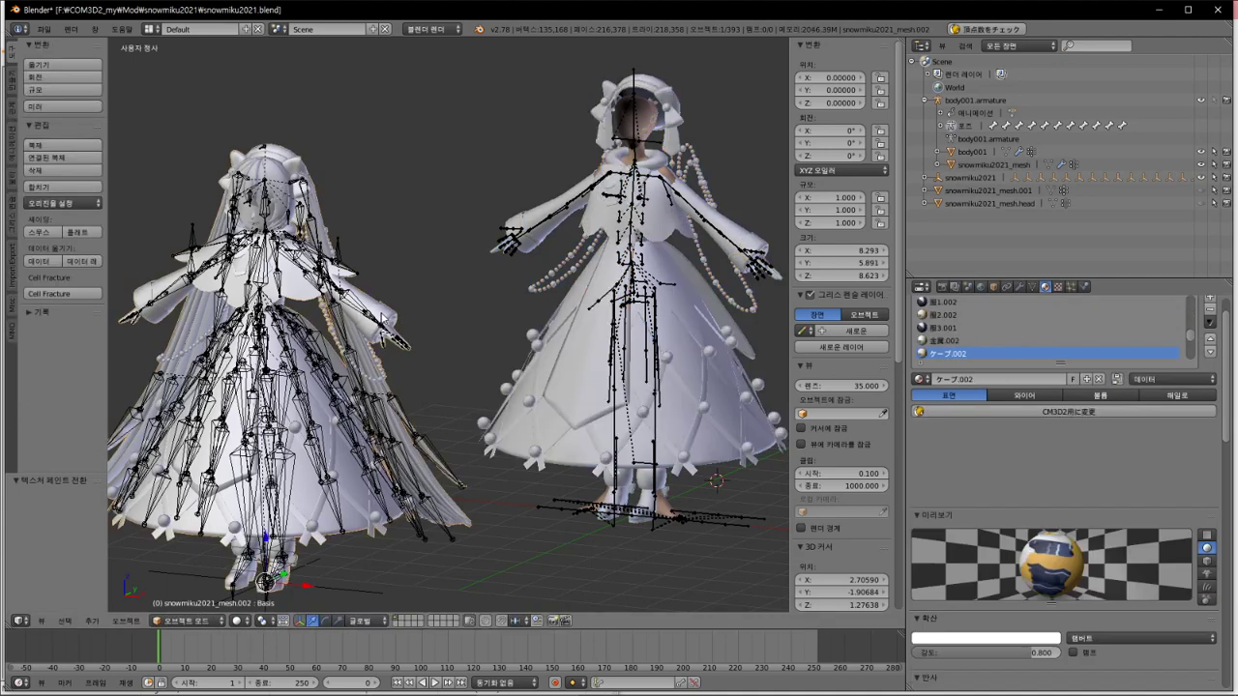
pyautogui.click(189, 621)
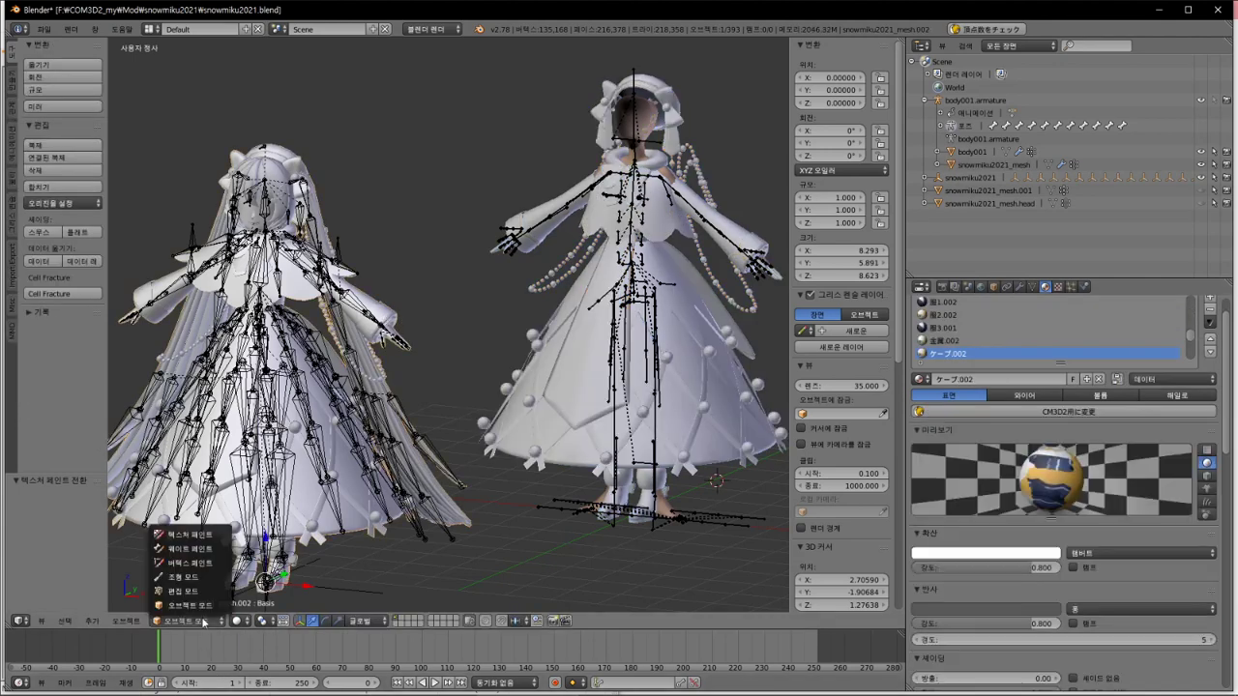
pyautogui.click(193, 533)
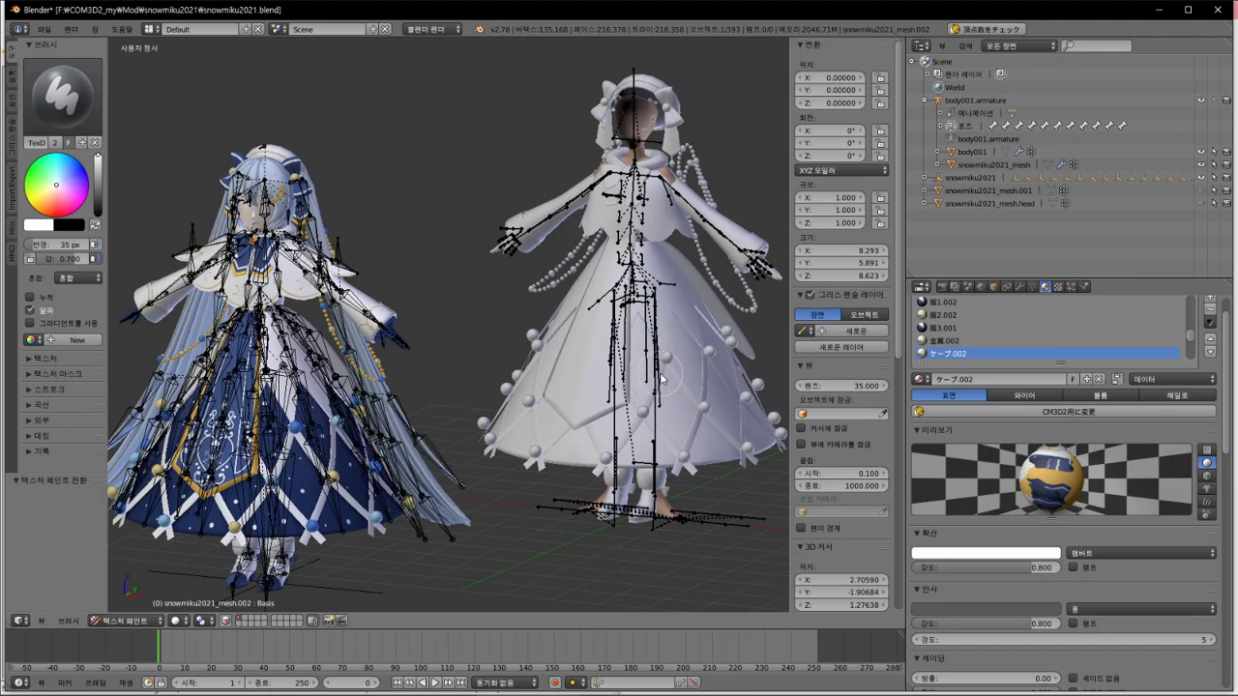
# Step: Turn on Textured Solid shading in the 3D view so both models display their textures together
pyautogui.rightClick(735, 221)
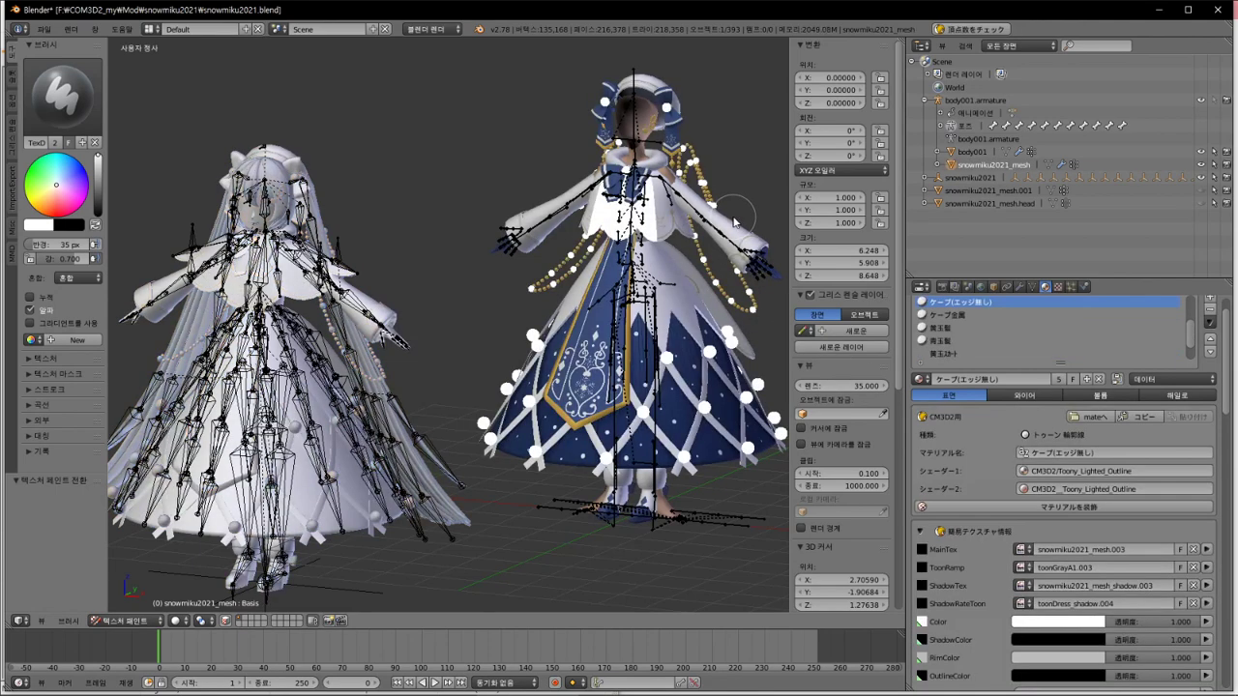
pyautogui.rightClick(392, 298)
pyautogui.scroll(-6, 842, 484)
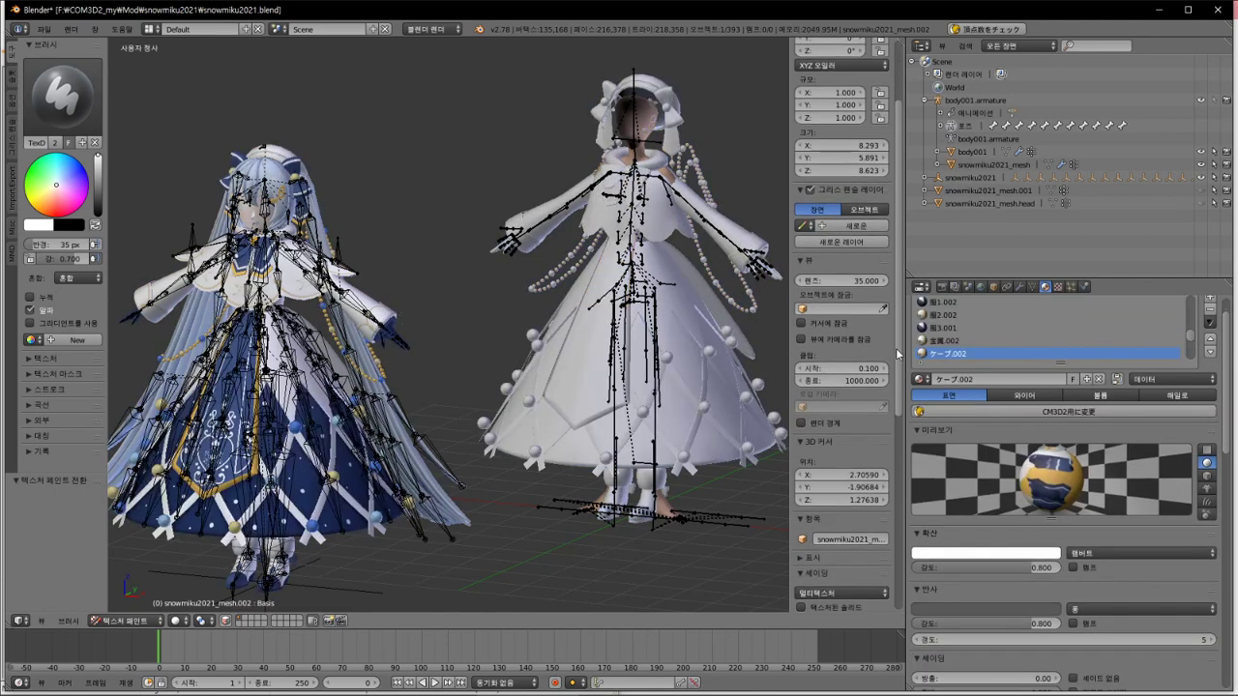
pyautogui.click(841, 476)
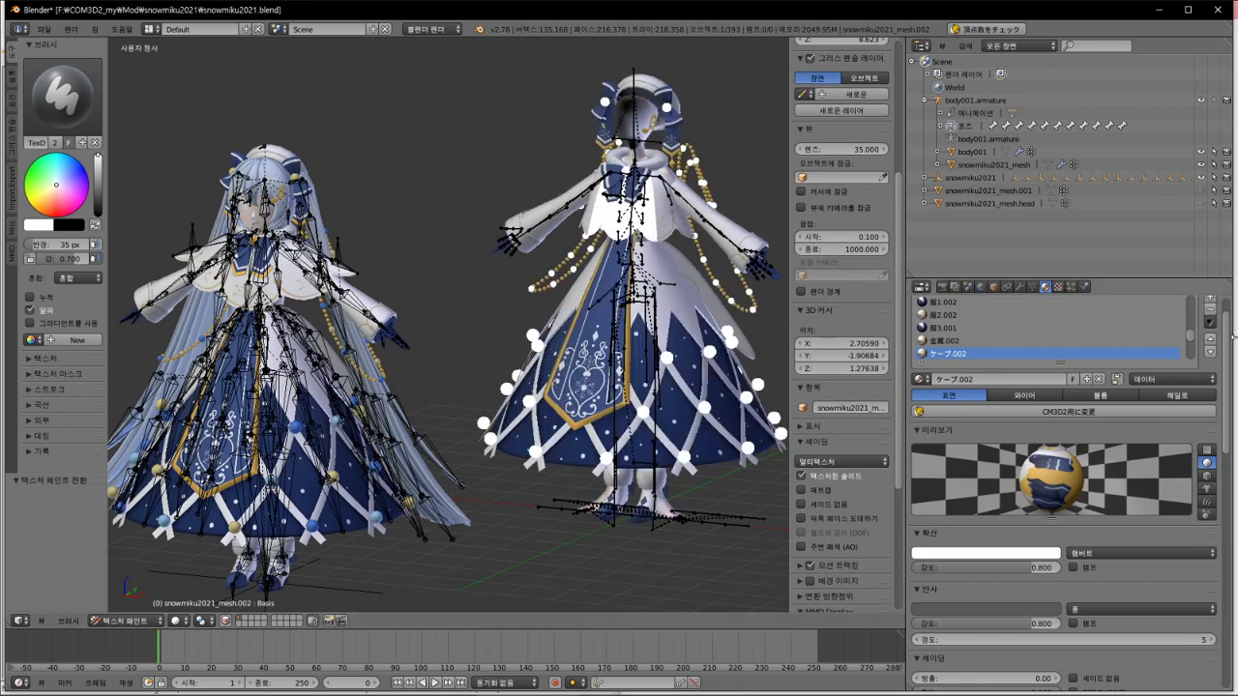
# Step: Examine the MMD texture paths of ケープ.002 and ケープ(エッジ無し).002 on the imported mesh
pyautogui.moveTo(1233, 366); pyautogui.dragTo(1236, 590)
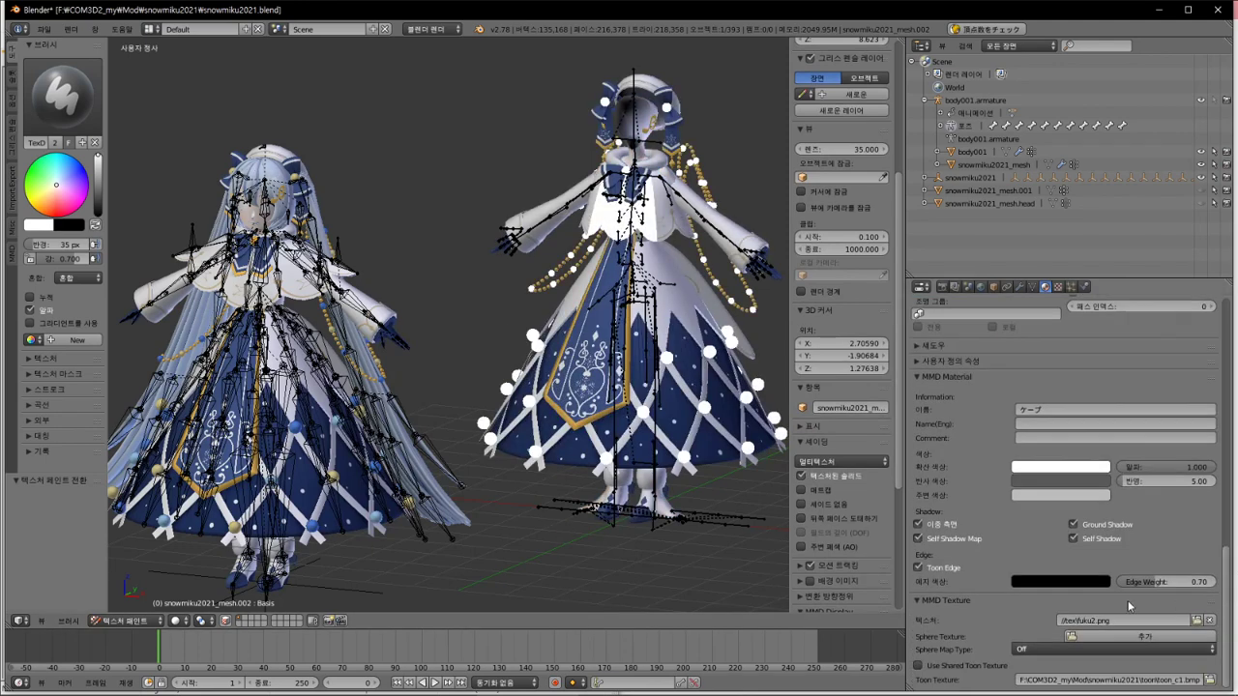
pyautogui.moveTo(1233, 564); pyautogui.dragTo(1236, 266)
pyautogui.scroll(-1, 974, 348)
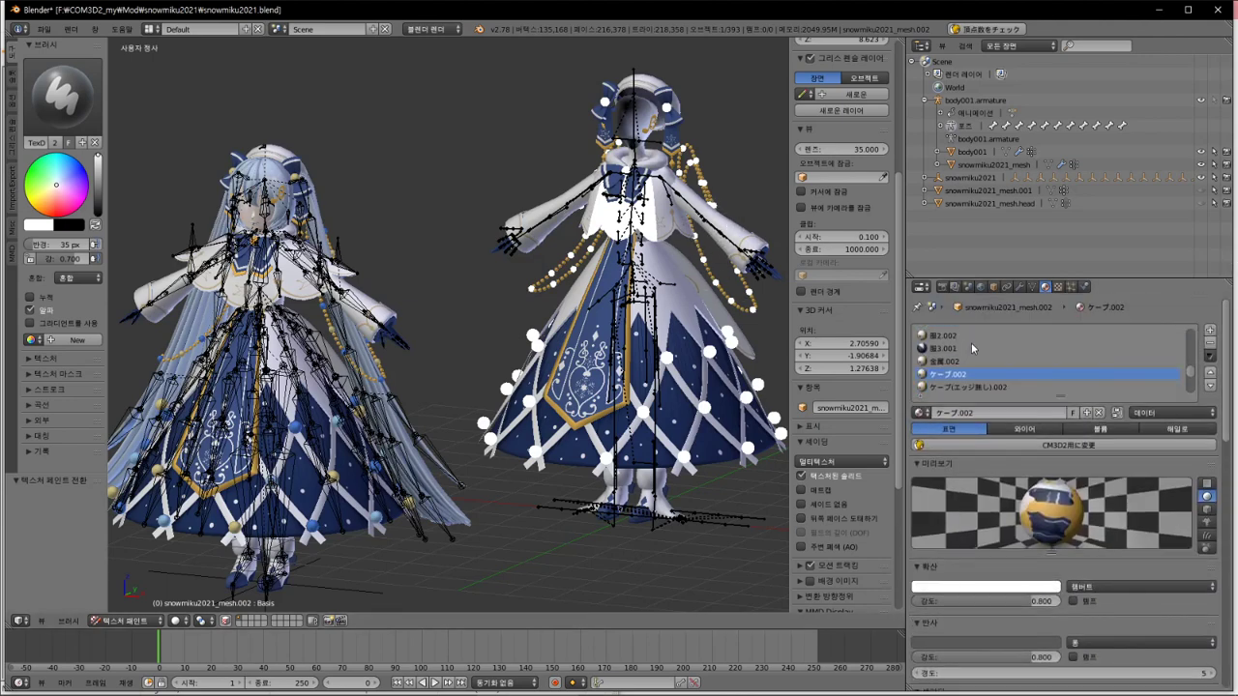
pyautogui.click(974, 388)
pyautogui.moveTo(1232, 369); pyautogui.dragTo(1234, 655)
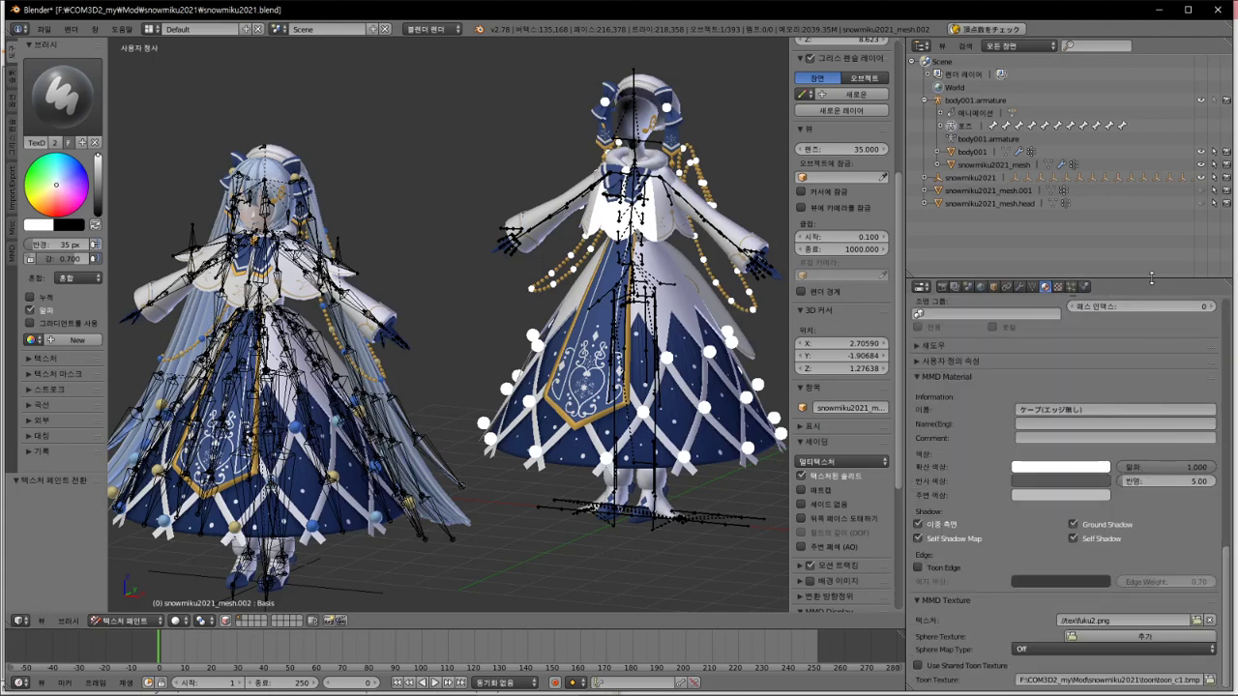
# Step: Enlarge the properties editor and assign fuku2.png as MainTex and ShadowTex of the outfit mesh's material ケープ(エッジ無し)
pyautogui.moveTo(1164, 279); pyautogui.dragTo(1165, 158)
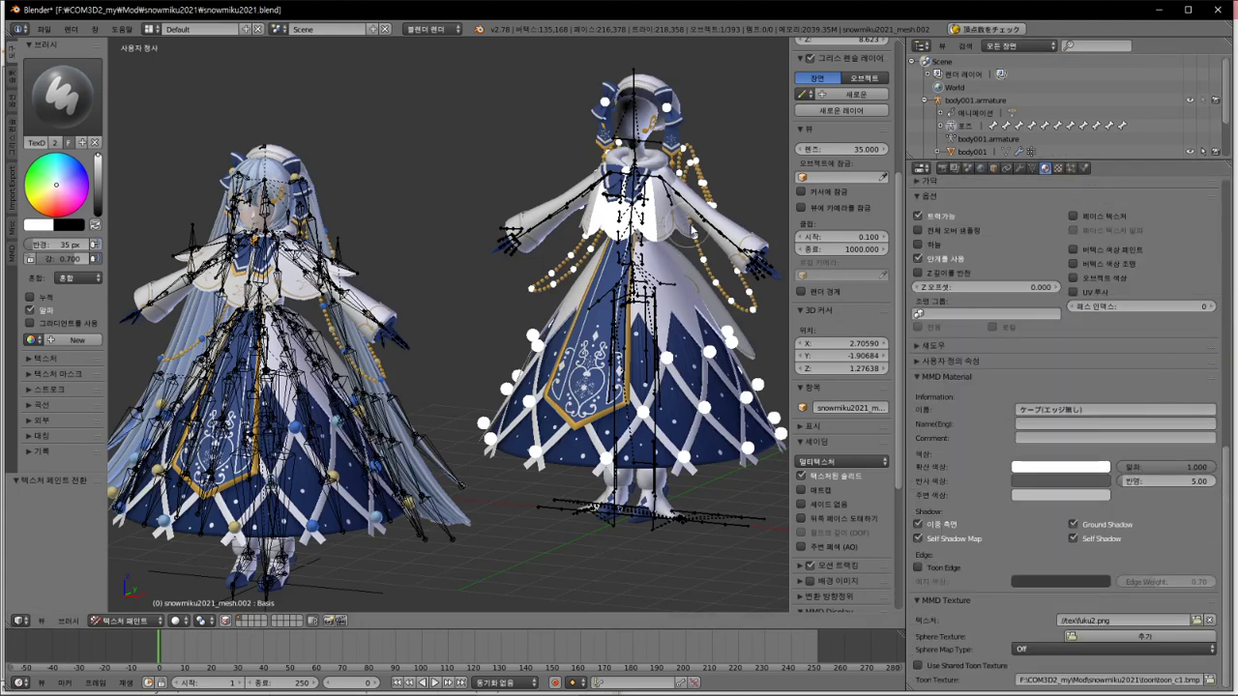
pyautogui.rightClick(727, 227)
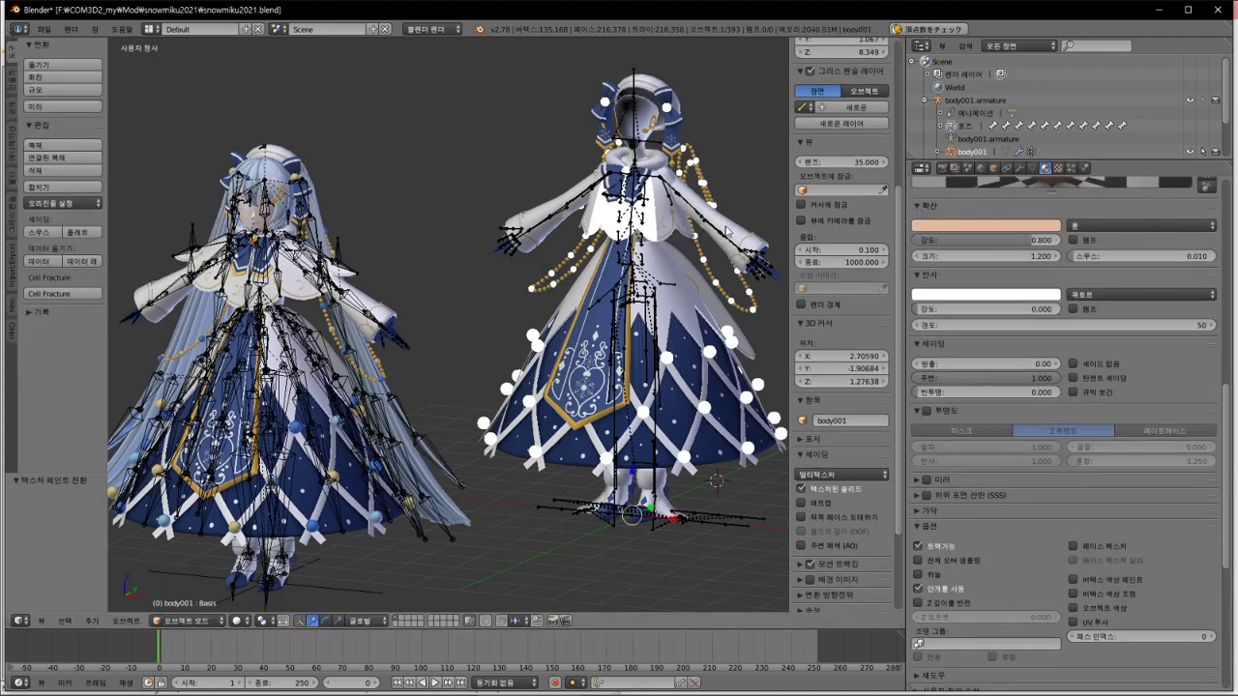
pyautogui.rightClick(732, 226)
pyautogui.scroll(10, 1031, 311)
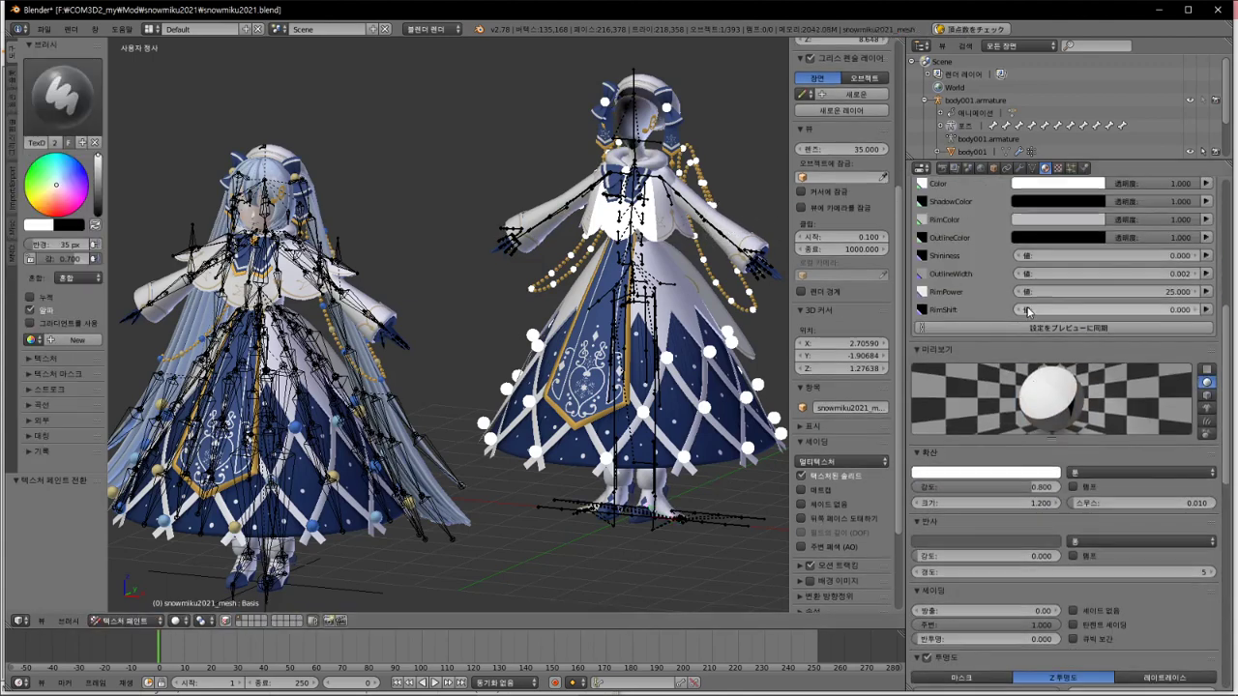
pyautogui.scroll(5, 1029, 311)
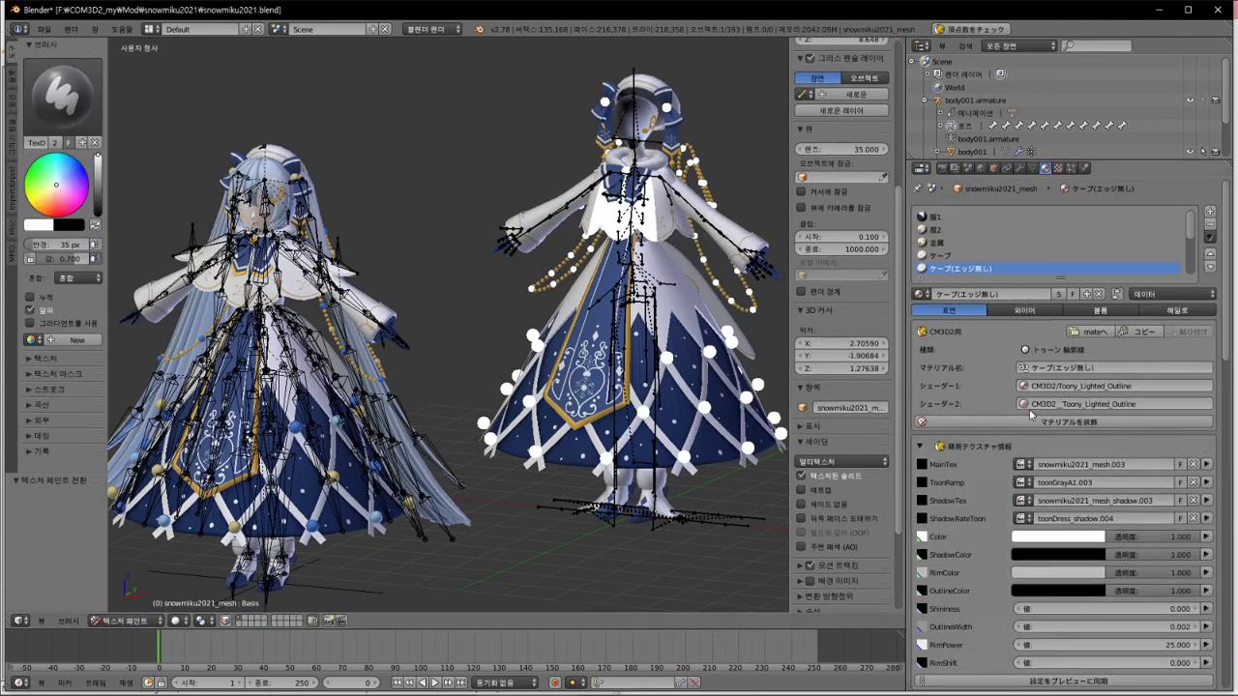
pyautogui.click(1021, 481)
pyautogui.write('fuku2.png')
pyautogui.press('Return')
pyautogui.click(1020, 500)
pyautogui.write('fuku2.png')
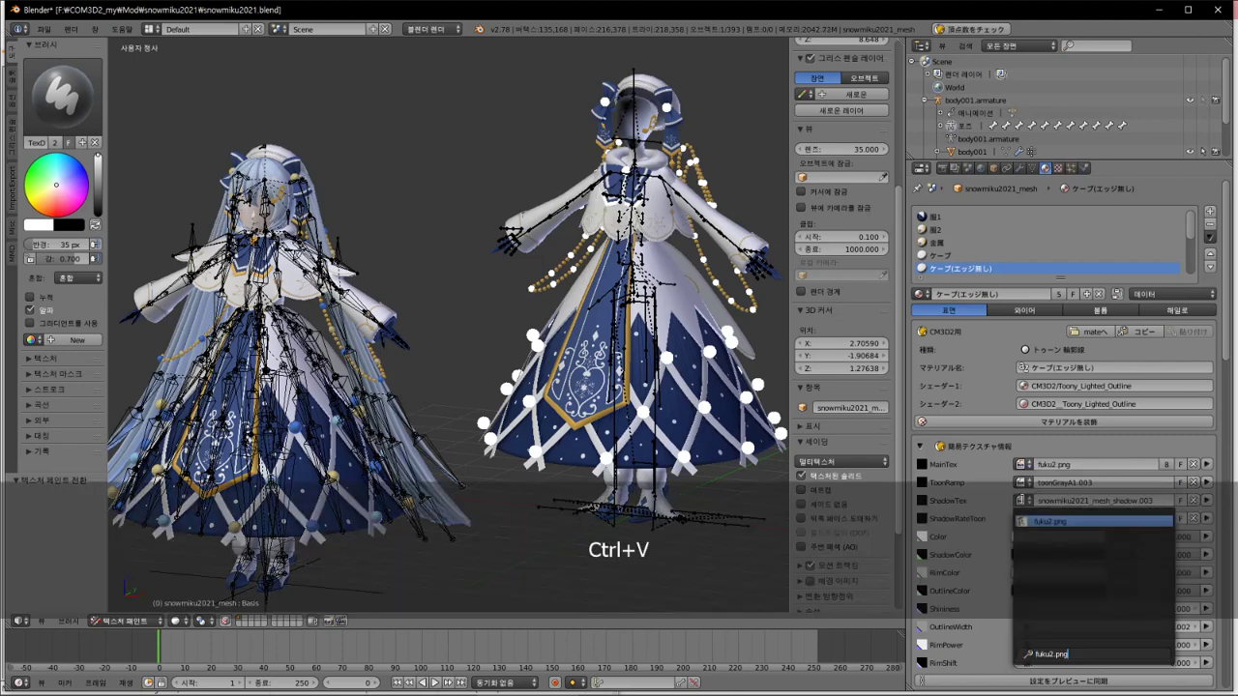
pyautogui.press('Return')
# Step: Switch to the Notepad++ notes and write "같은 텍스쳐라면" on line 56
pyautogui.moveTo(333, 689)
pyautogui.click(333, 666)
pyautogui.click(191, 538)
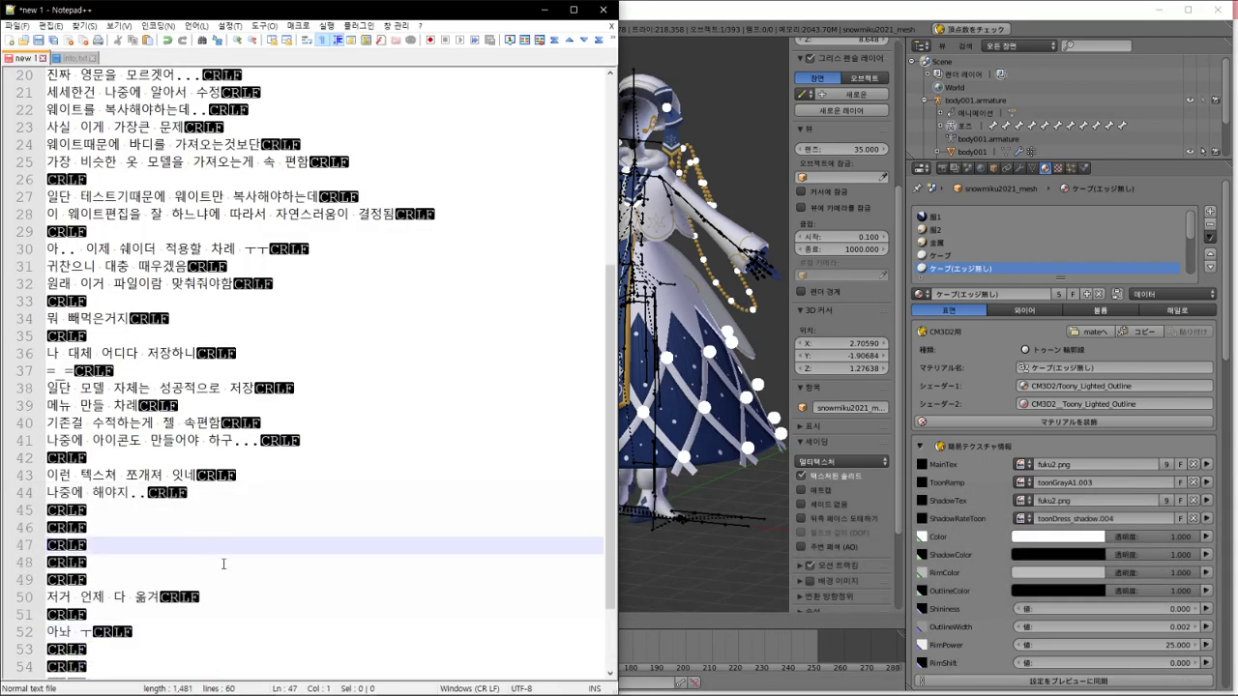
pyautogui.scroll(-2, 220, 566)
pyautogui.click(206, 590)
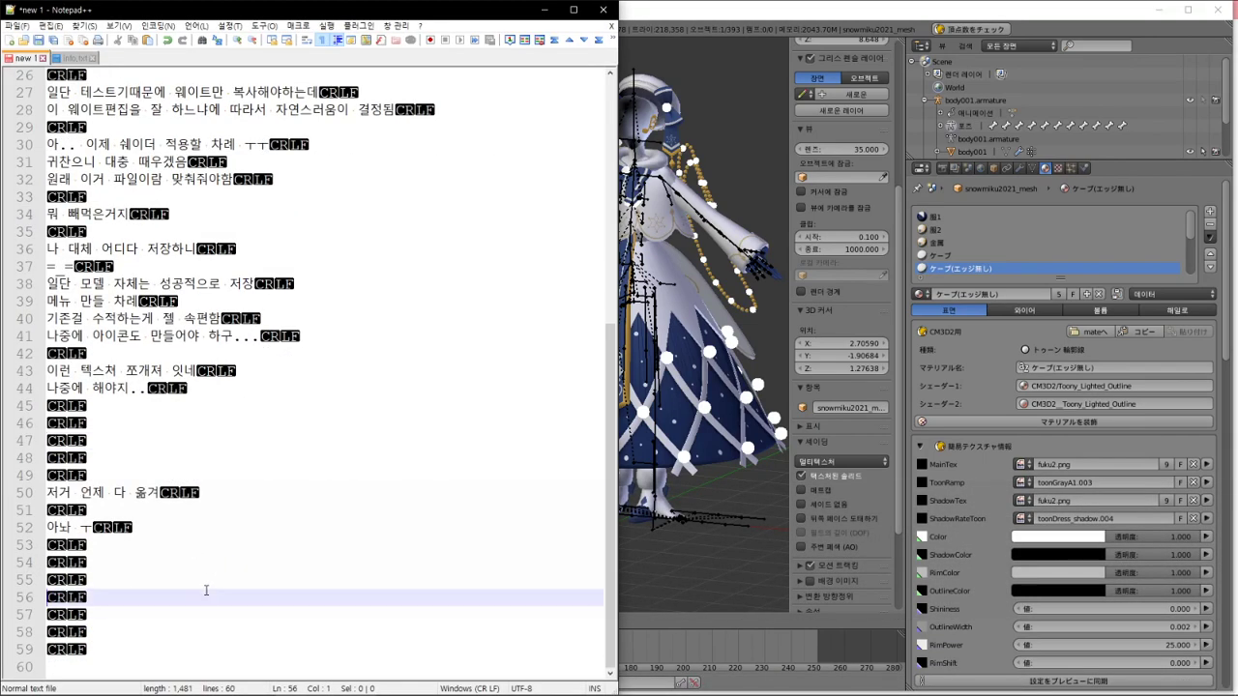
pyautogui.write('같은 텍스')
pyautogui.write('처리면')
pyautogui.press('Return')
# Step: Write "본인 관리도에 따라서 적절하게 병합하는것도 좋음" on line 57 of the notes, followed by blank lines
pyautogui.write('본인 관림')
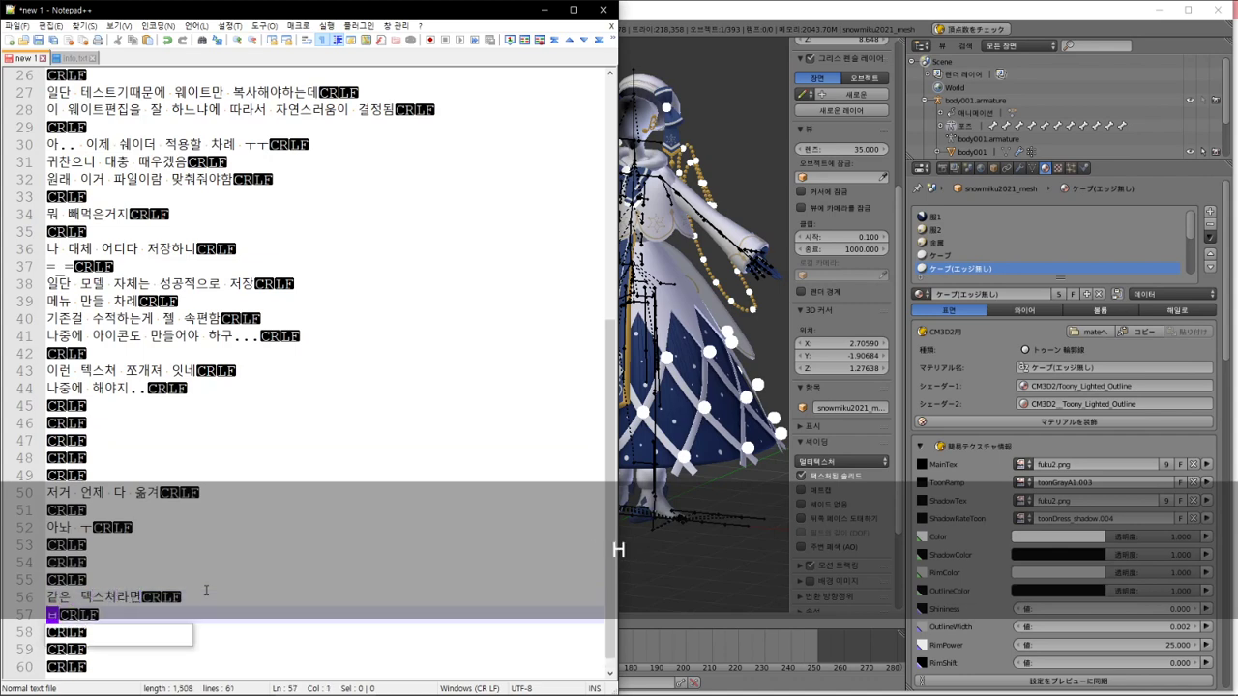
pyautogui.write('도에 따라서 적')
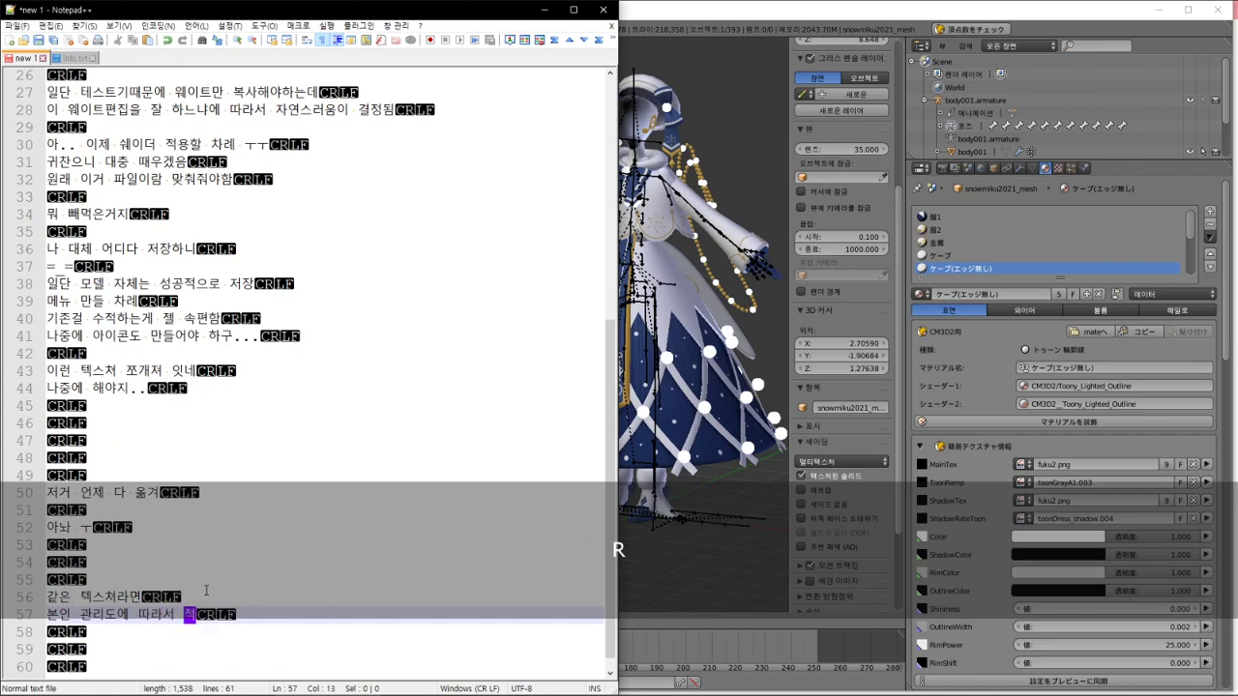
pyautogui.write('절하게 ㅂ')
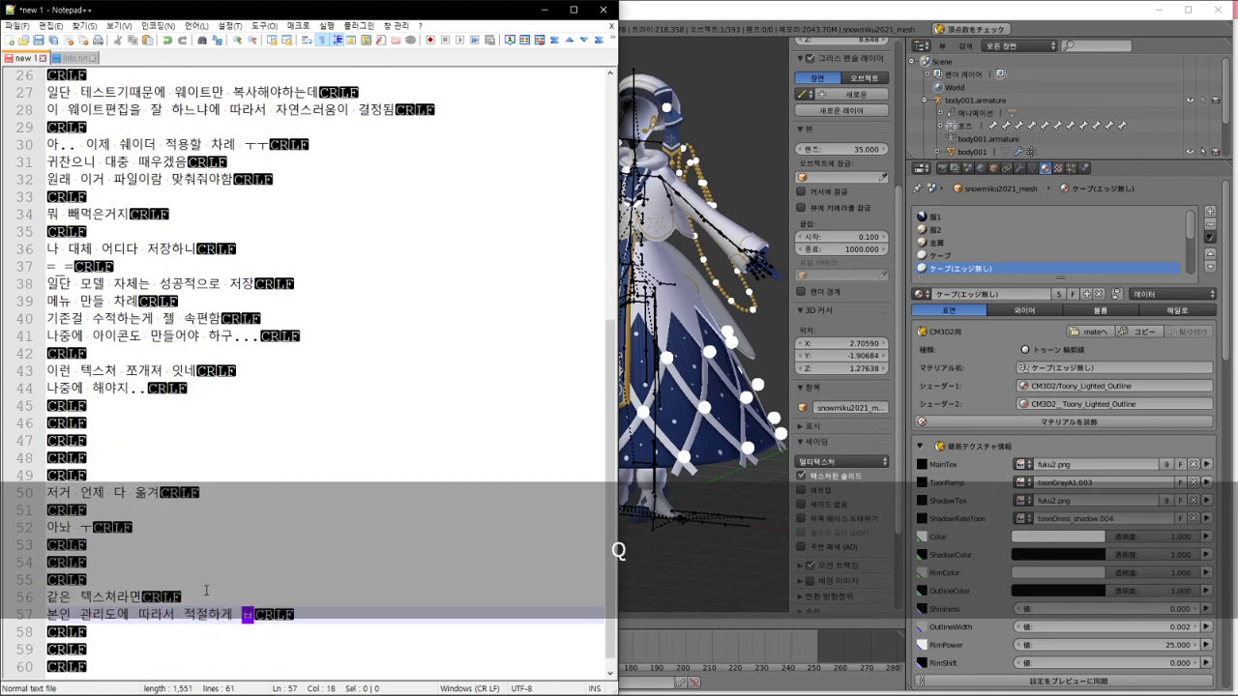
pyautogui.write('병합하는것도')
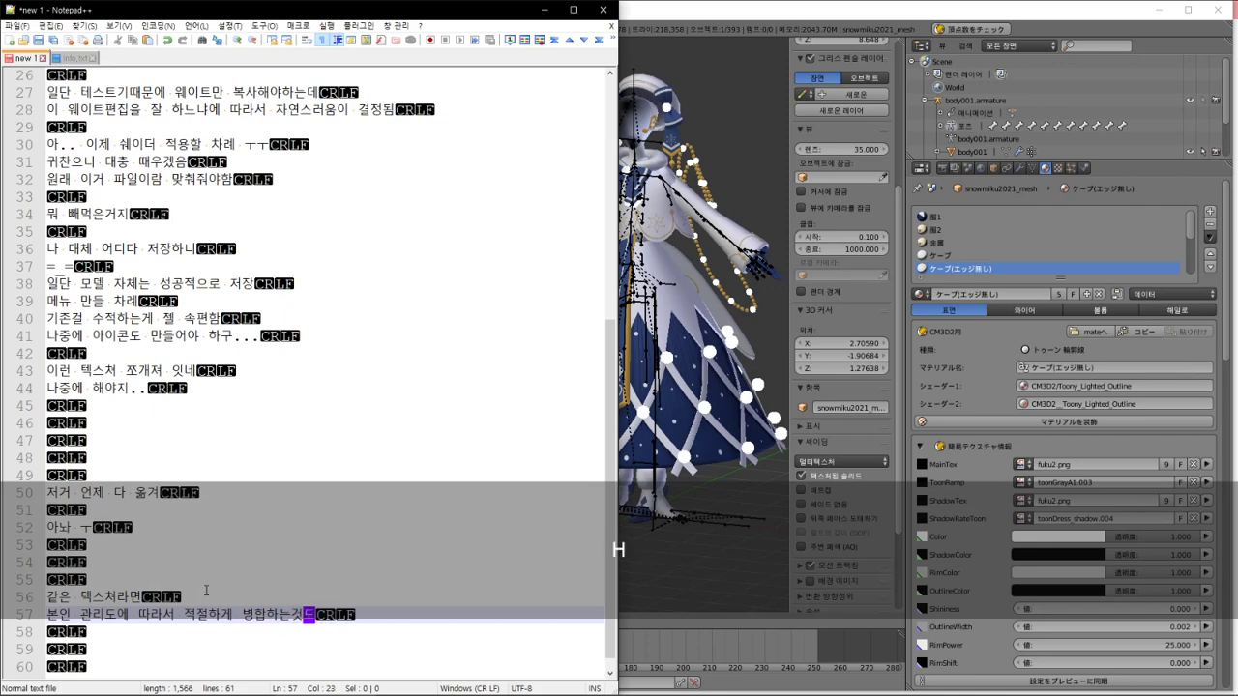
pyautogui.write(' 좋음')
pyautogui.press('Return')
pyautogui.press('Return')
pyautogui.press('Return')
pyautogui.press('Return')
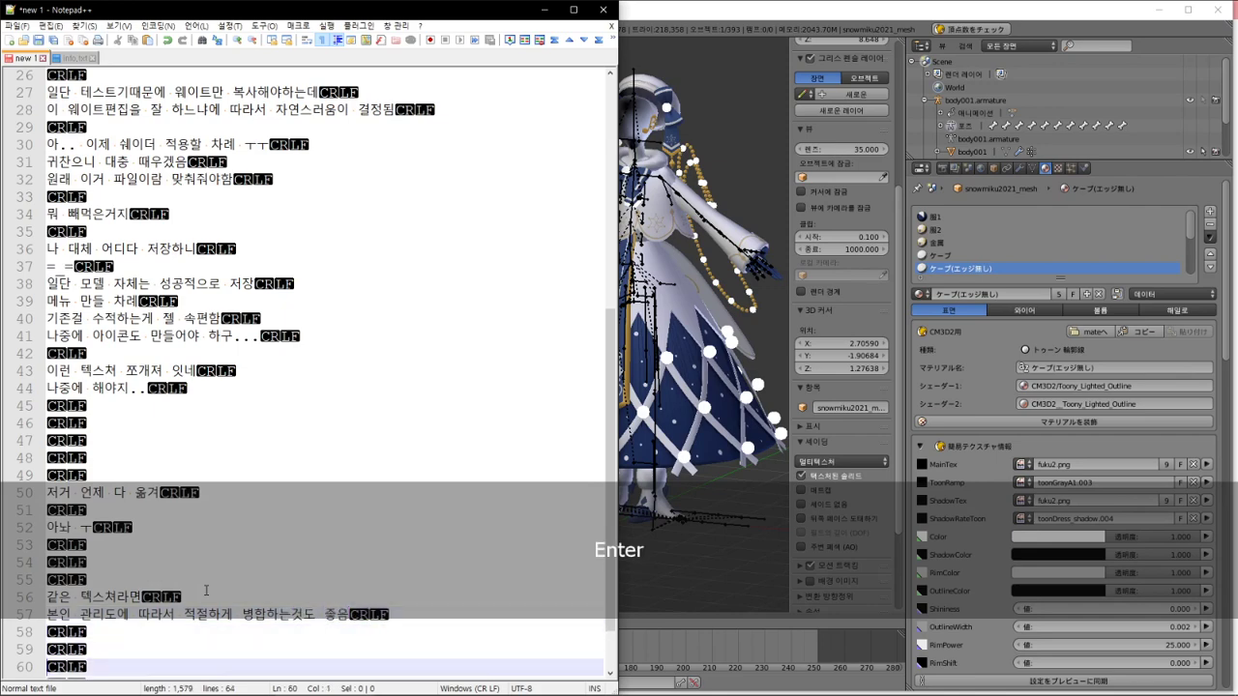
# Step: Return to Blender and save the project over snowmiku2021.blend
pyautogui.hotkey('alt', 'Tab')
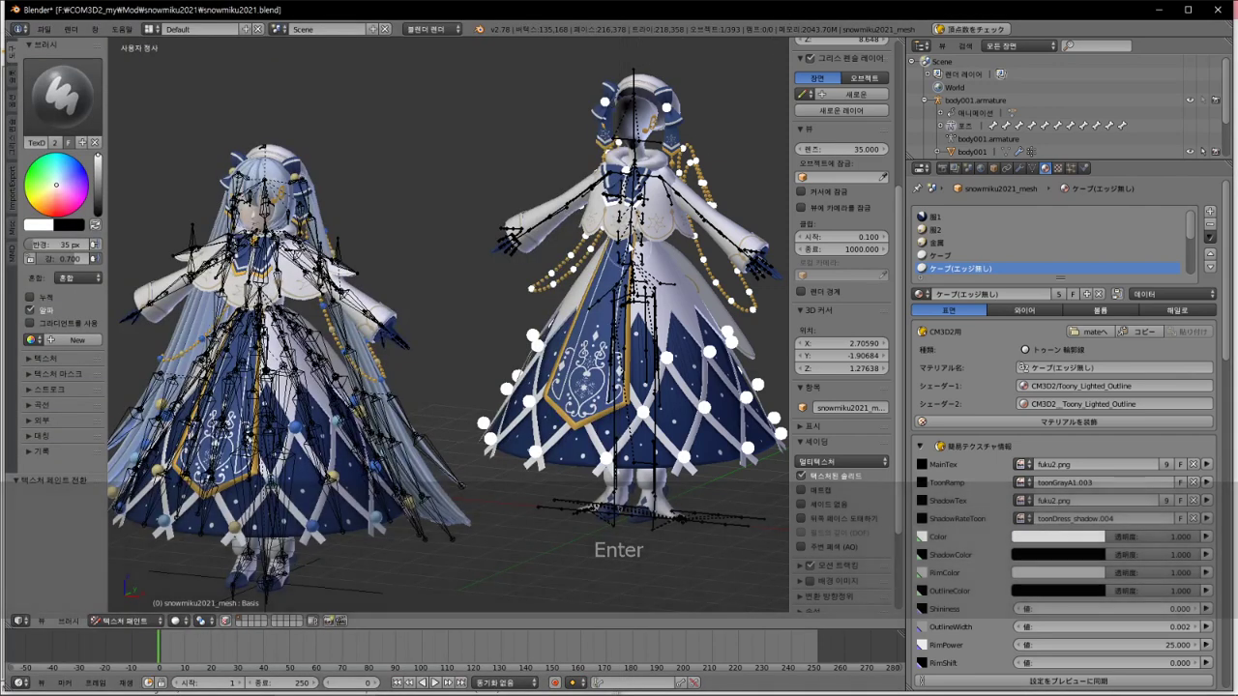
pyautogui.hotkey('ctrl', 's')
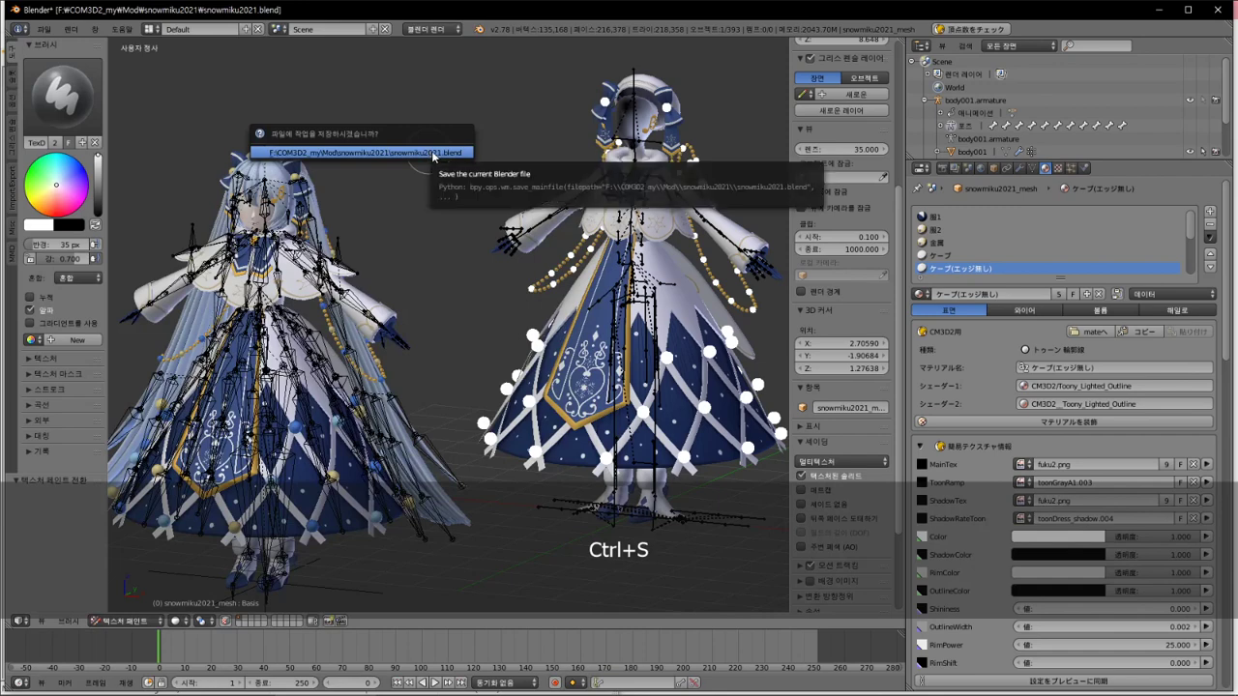
pyautogui.click(432, 156)
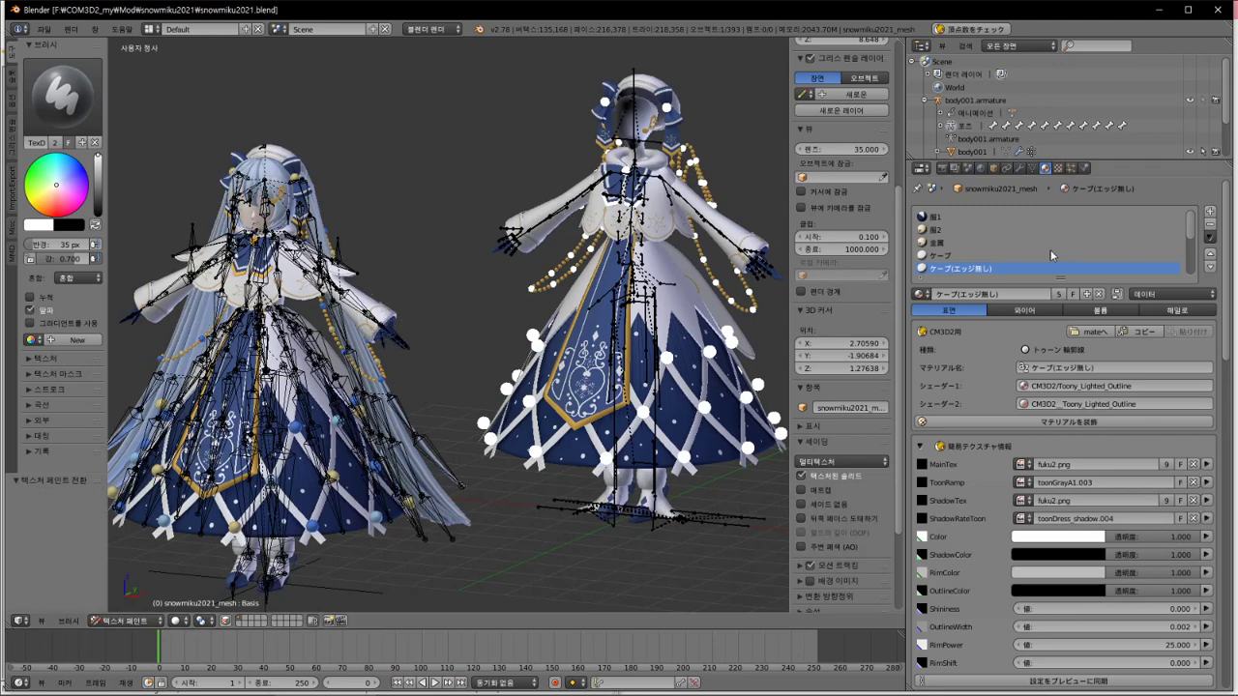
# Step: Make ケープ金属 the outfit mesh's active material and examine the MMD texture path of ケープ金属.002 on the imported mesh
pyautogui.press('Down')
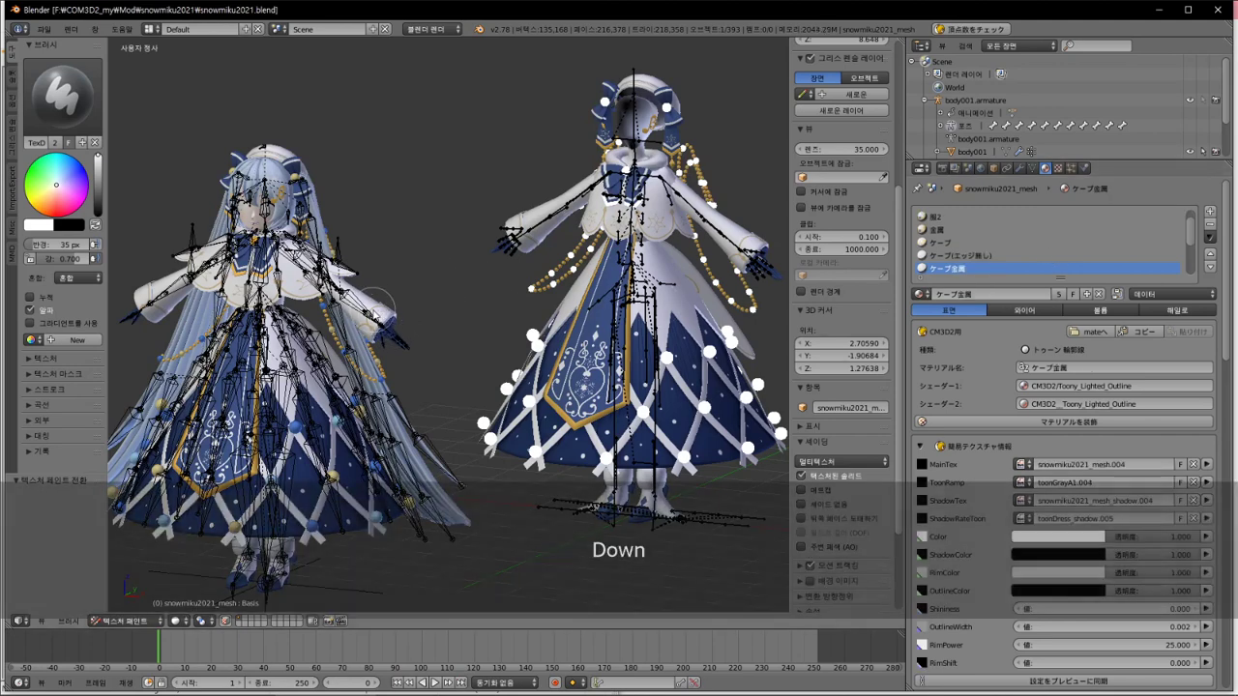
pyautogui.press('Down')
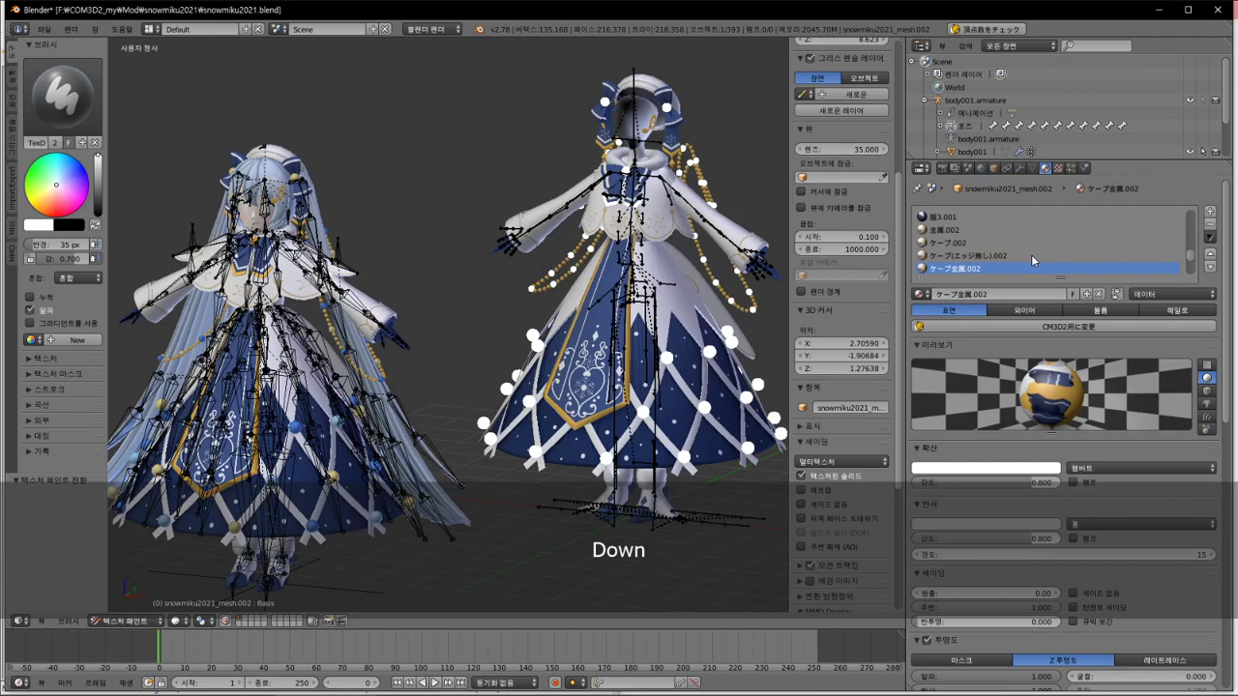
pyautogui.moveTo(1226, 331); pyautogui.dragTo(1216, 597)
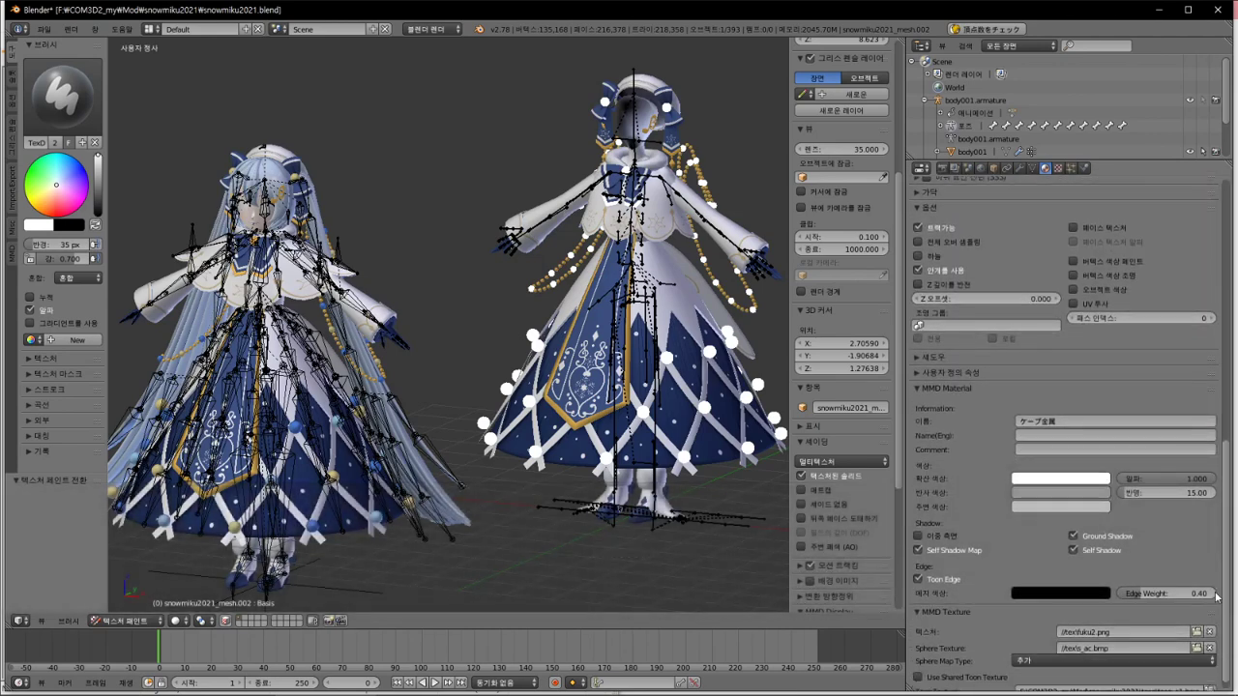
# Step: Collapse the ケープ金属.002 material's preview, diffuse, specular, shading, transparency, options and MMD Material sections, keeping MMD Texture expanded
pyautogui.click(916, 388)
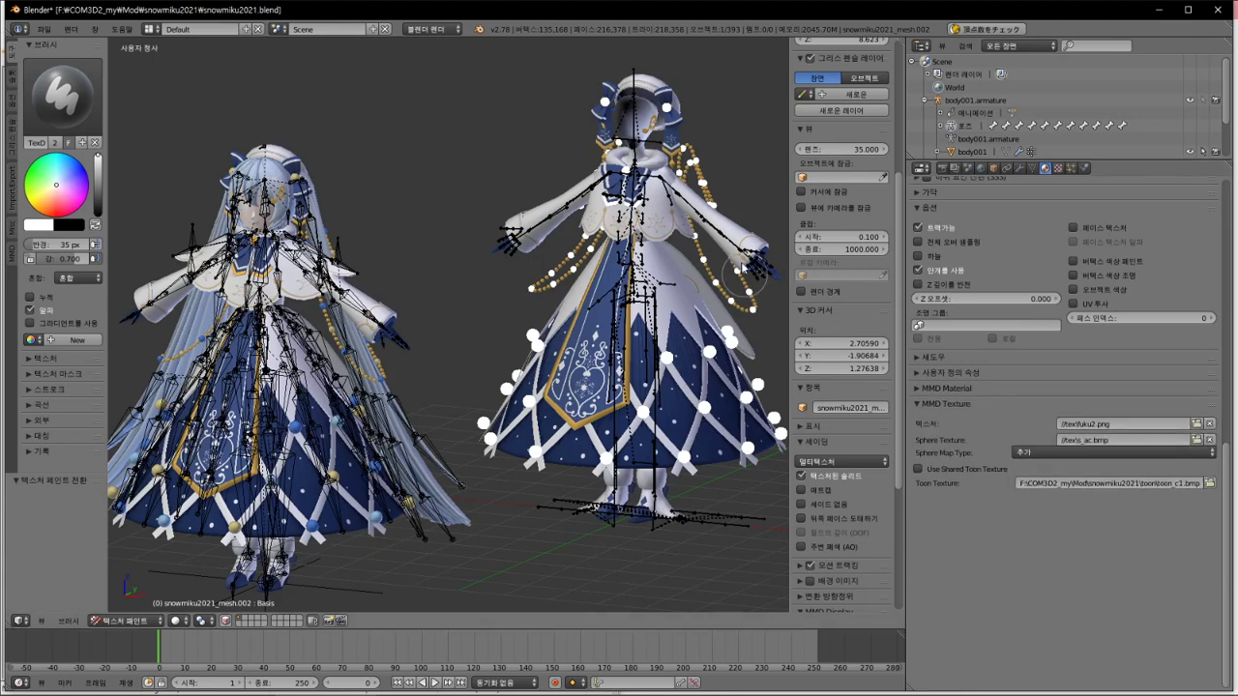
pyautogui.click(929, 207)
pyautogui.scroll(6, 1103, 382)
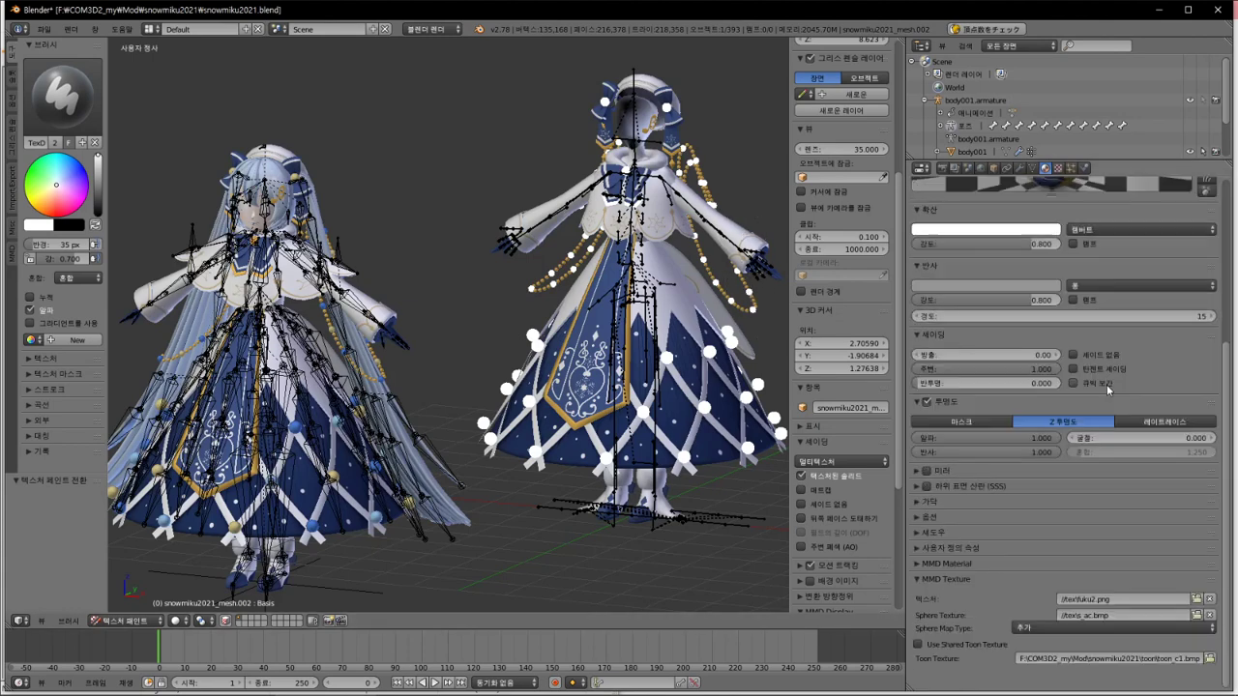
pyautogui.click(924, 335)
pyautogui.click(919, 266)
pyautogui.click(917, 209)
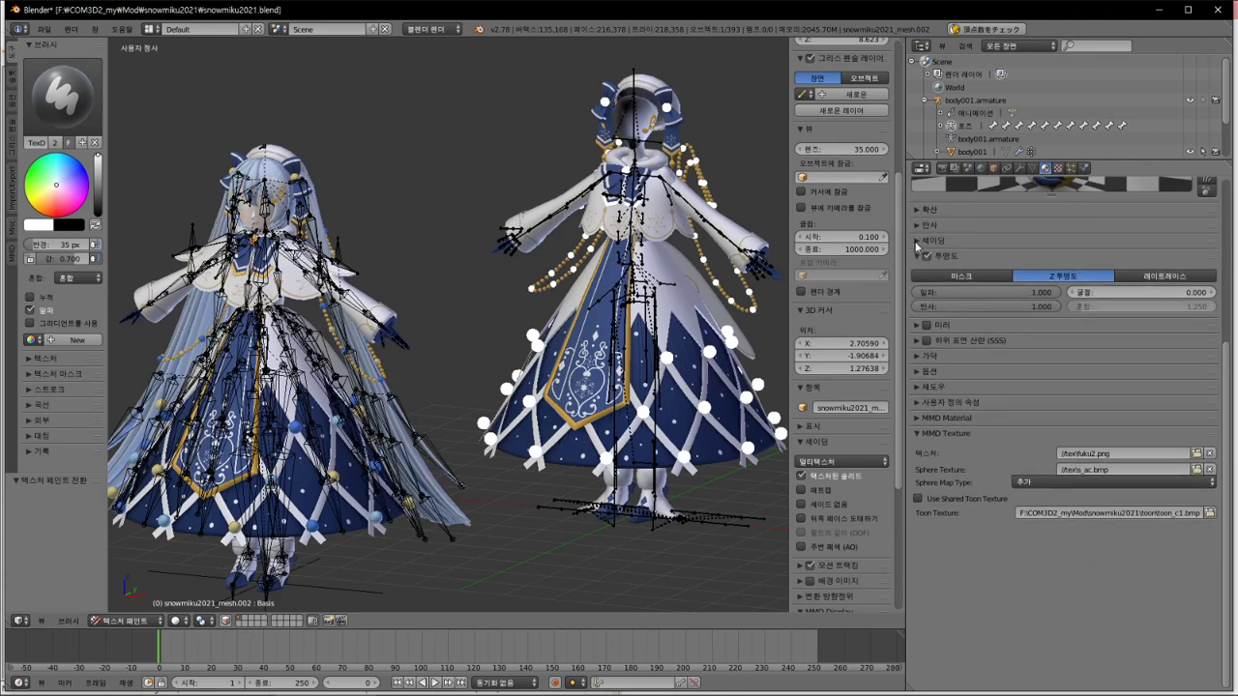
pyautogui.click(917, 256)
pyautogui.scroll(5, 927, 264)
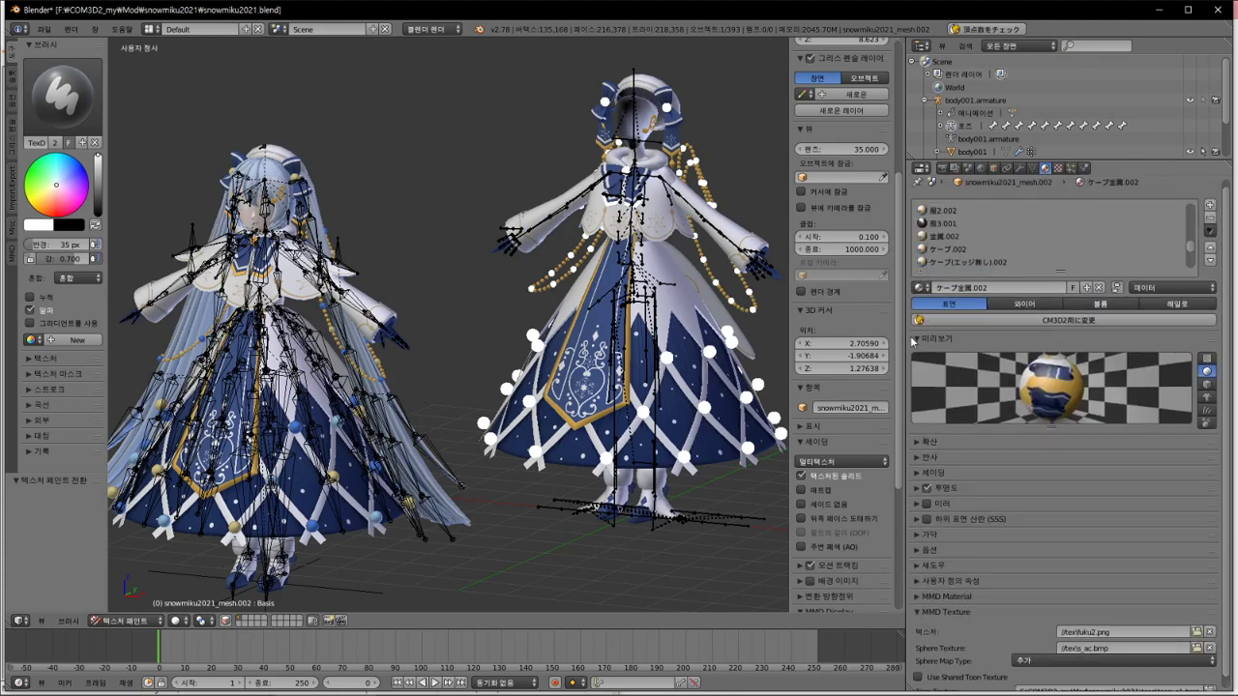
pyautogui.click(915, 339)
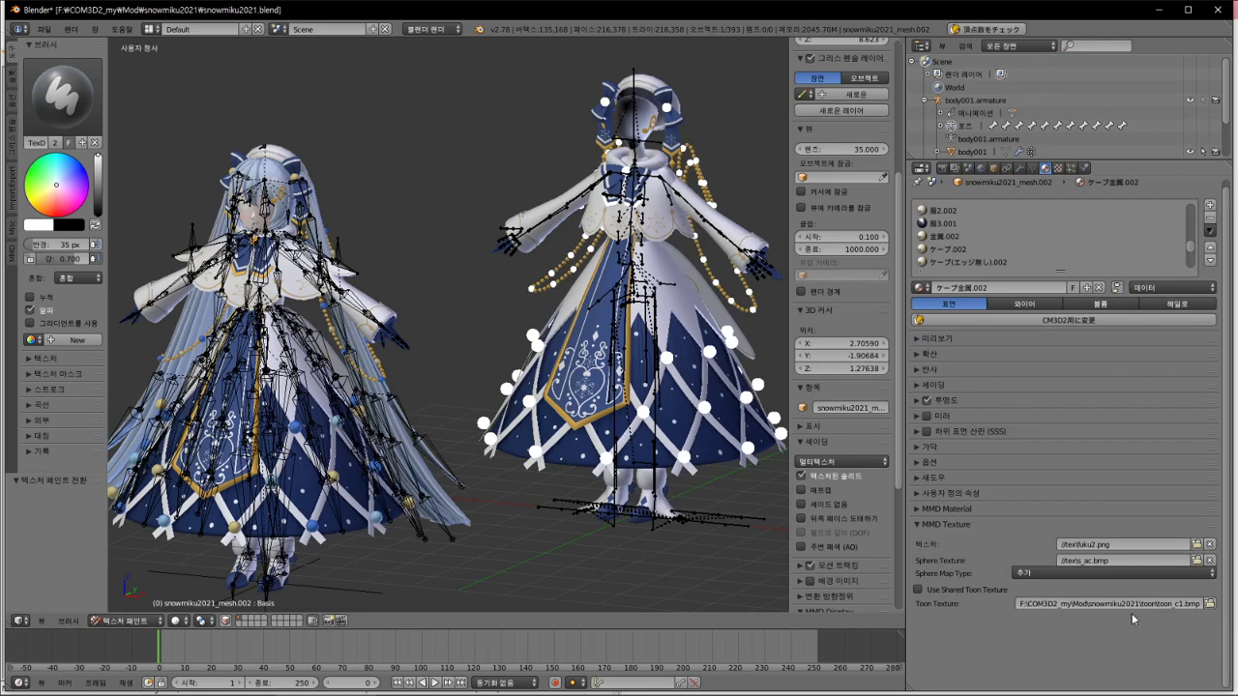
# Step: Assign fuku2.png as both the MainTex and ShadowTex image of the outfit mesh's ケープ金属 material
pyautogui.rightClick(752, 215)
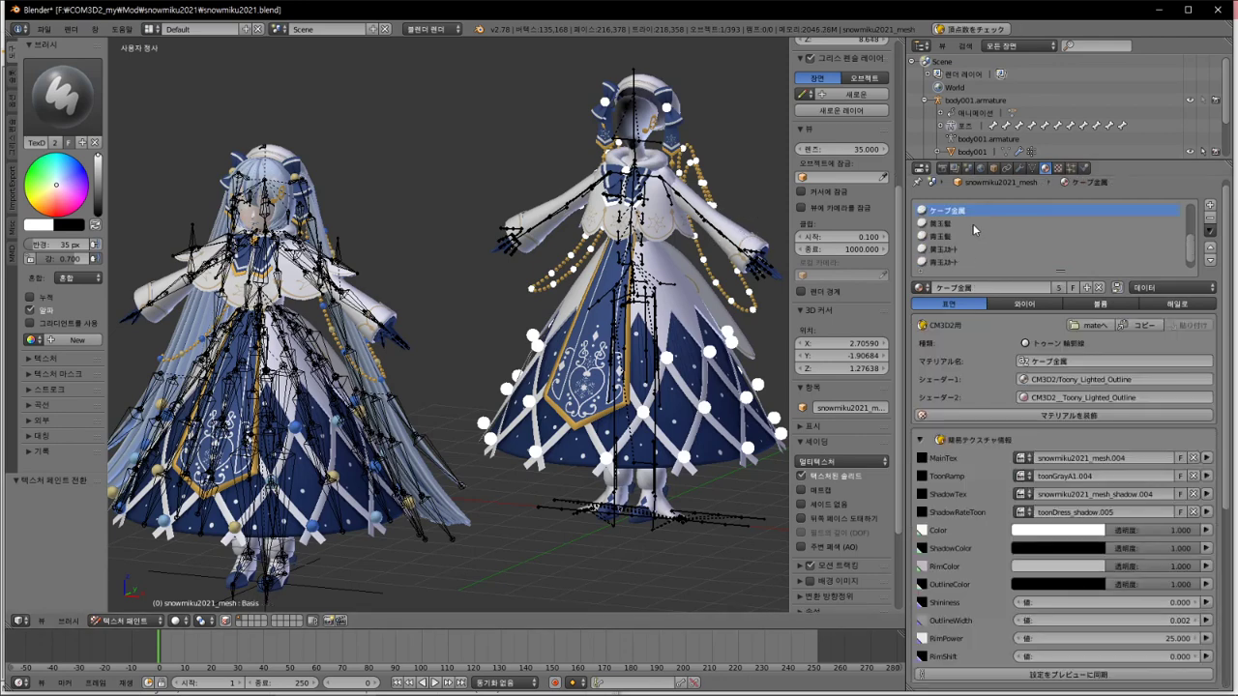
pyautogui.rightClick(381, 311)
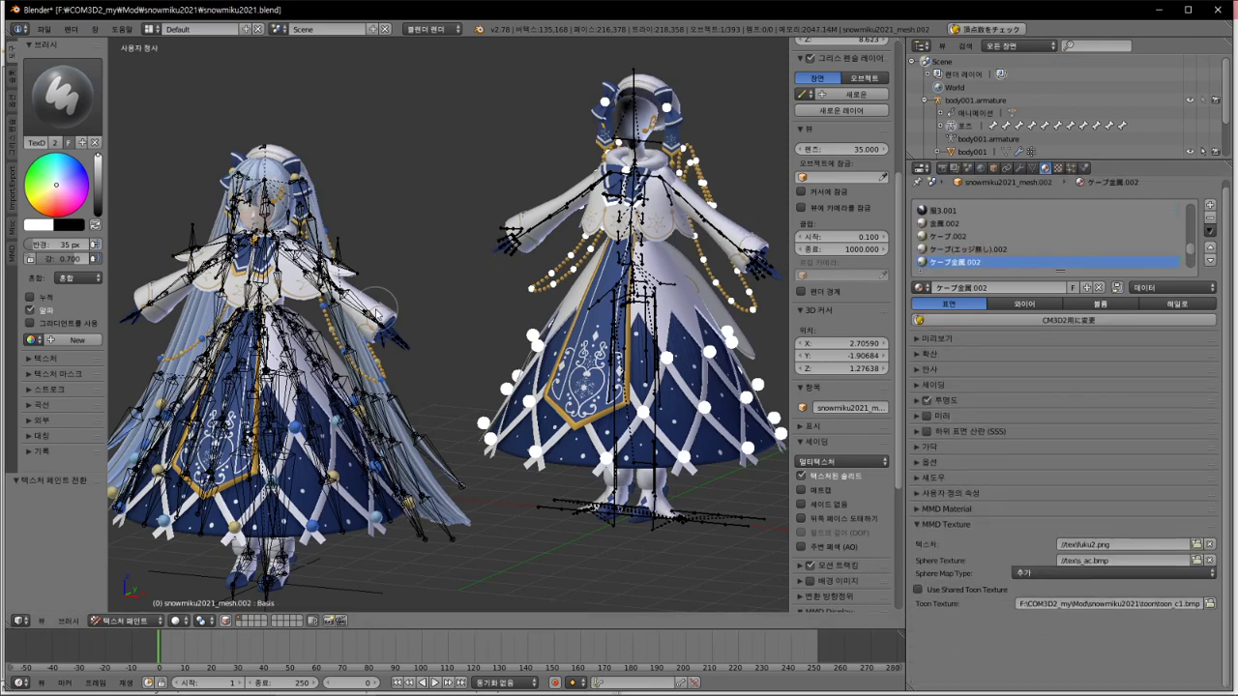
pyautogui.rightClick(745, 228)
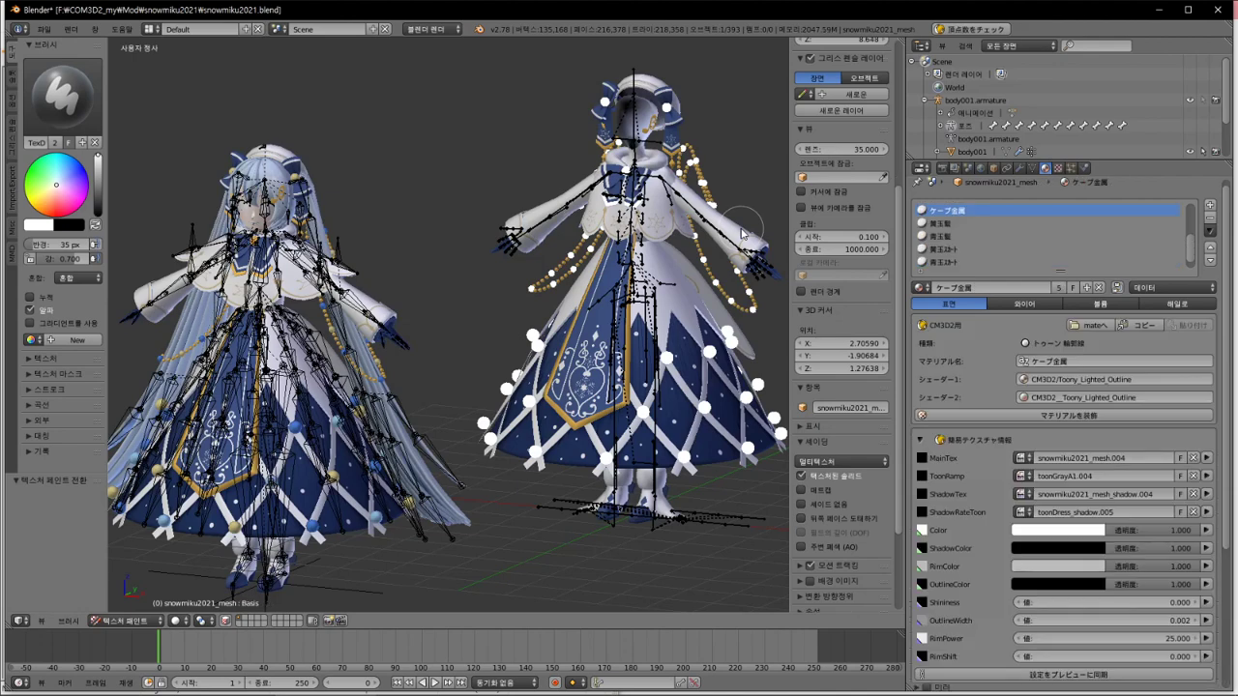
pyautogui.click(1021, 458)
pyautogui.write('fuku2.png')
pyautogui.press('Return')
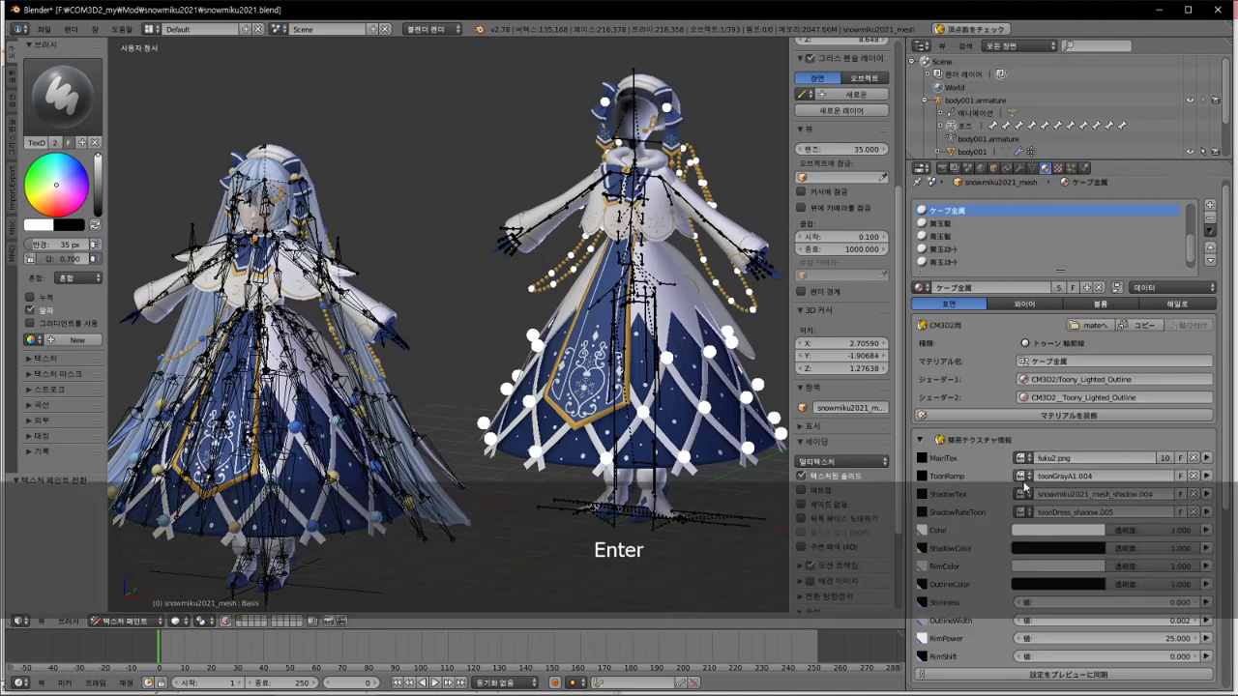
pyautogui.click(1022, 494)
pyautogui.write('fuku2.png')
pyautogui.press('Return')
# Step: Make 黄玉髪 the outfit mesh's active material and examine the MMD texture path of 黄玉髪.002 on the imported mesh
pyautogui.click(1002, 223)
pyautogui.click(1114, 233)
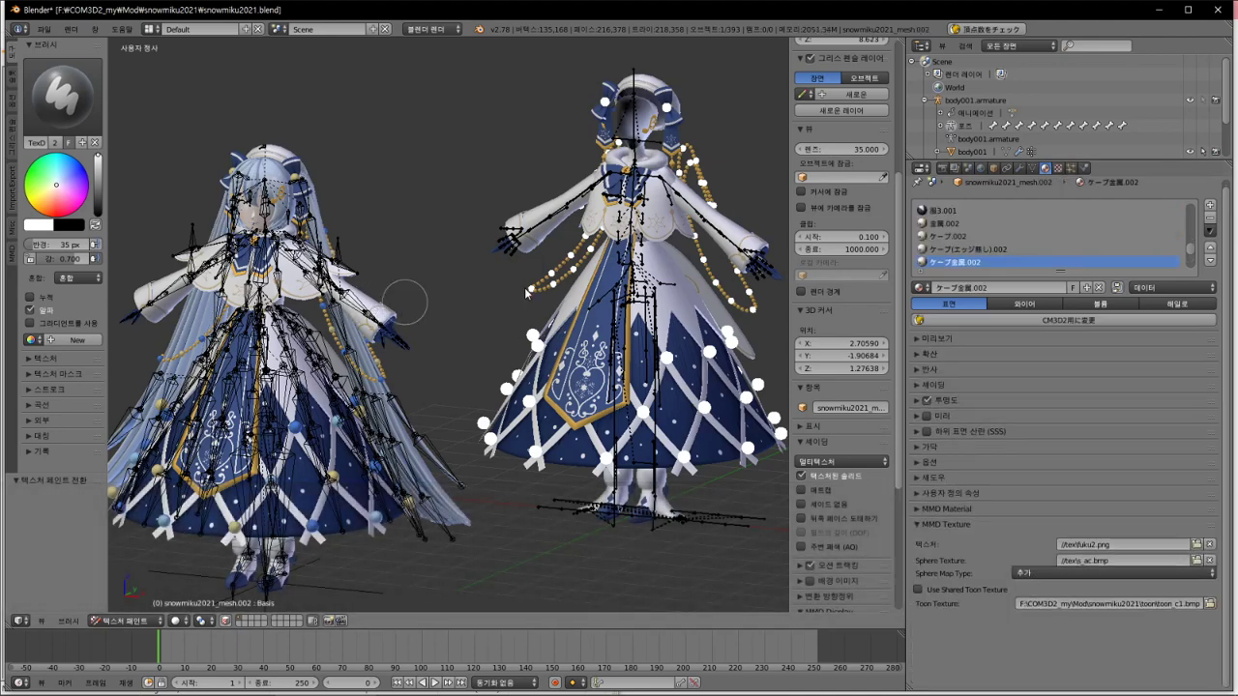
pyautogui.click(964, 250)
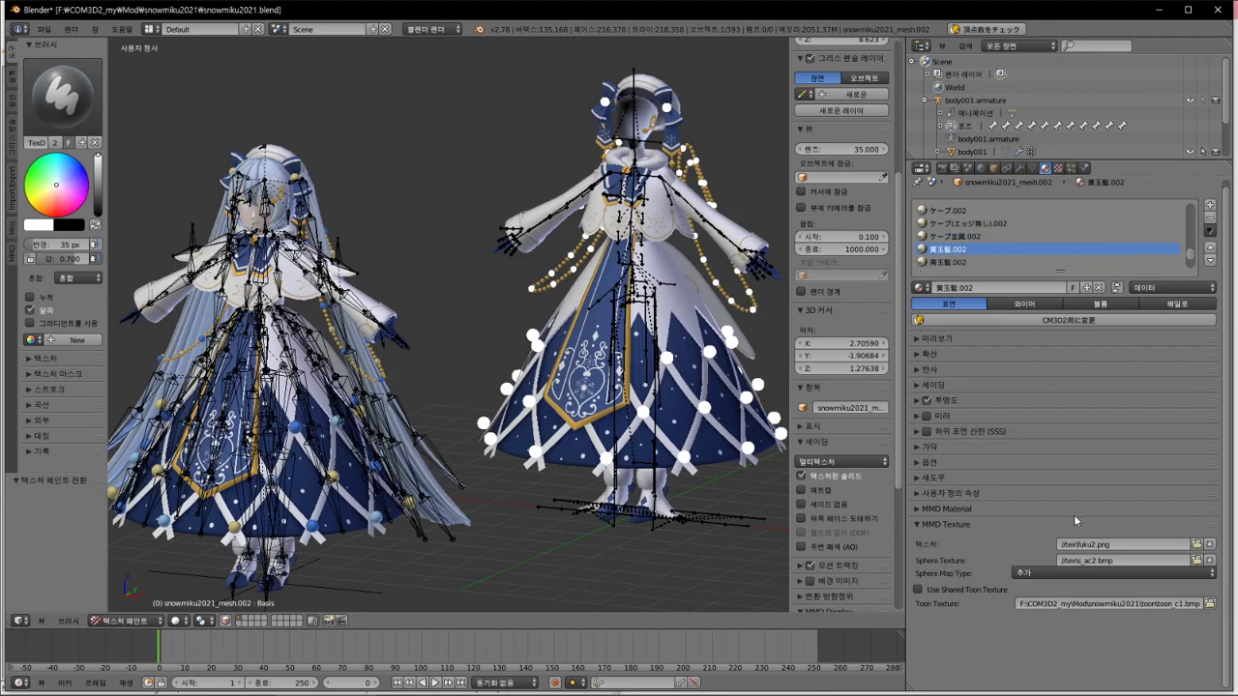
pyautogui.click(975, 238)
pyautogui.click(974, 250)
pyautogui.hotkey('ctrl', 'z')
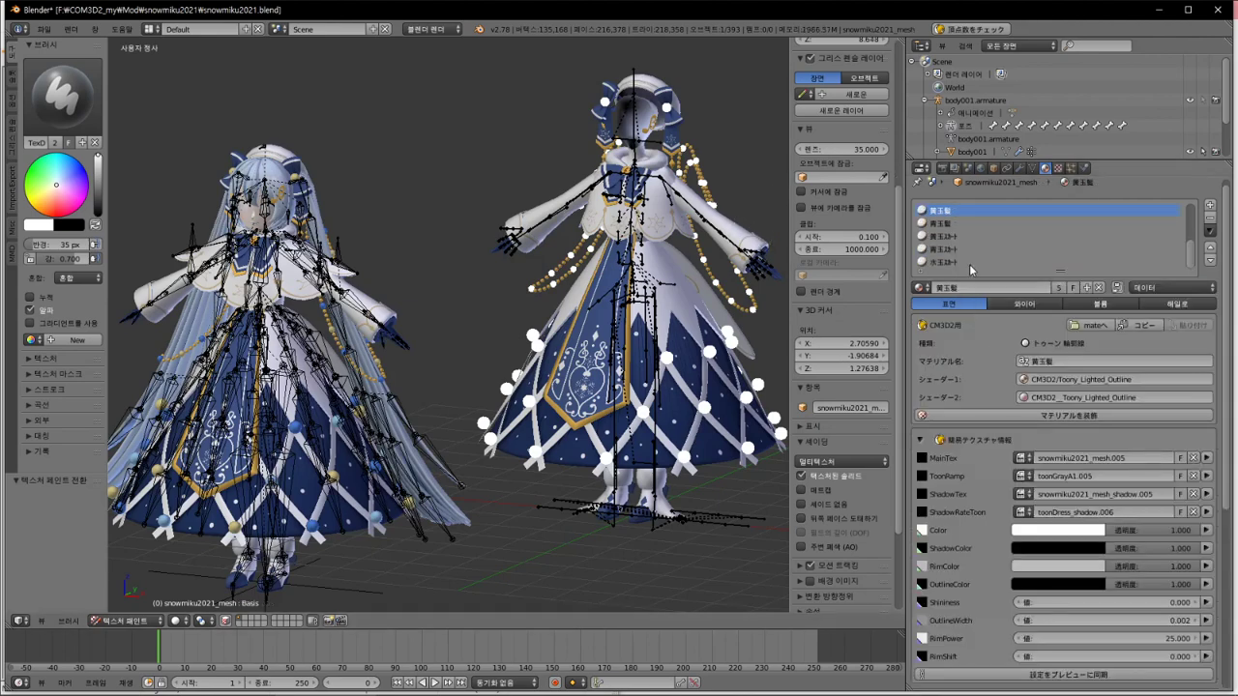
# Step: Set the MainTex and ShadowTex of the outfit mesh's 黄玉髪 material to fuku2.png
pyautogui.click(1023, 458)
pyautogui.write('fuku2.png')
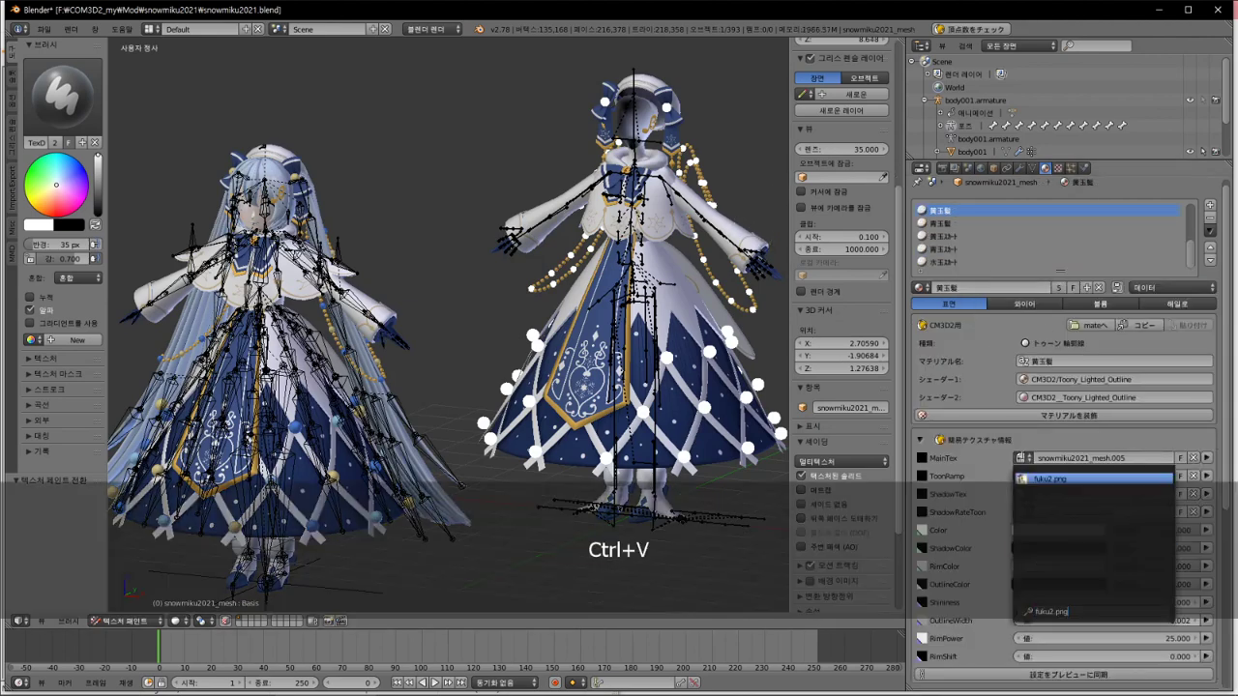
pyautogui.press('Return')
pyautogui.click(1022, 494)
pyautogui.write('fuku2.png')
pyautogui.press('Return')
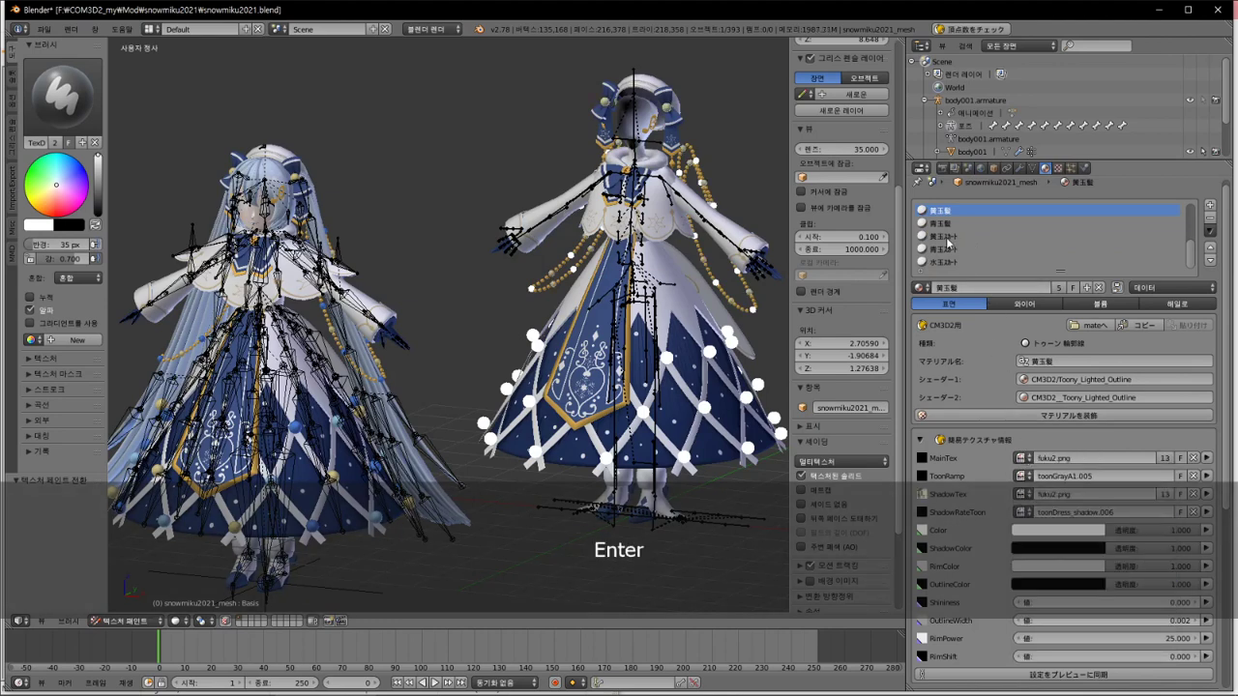
# Step: Make 青玉髪 the outfit mesh's active material and examine the MMD texture paths of the imported mesh's remaining materials through 水玉ｽｶｰﾄ.002
pyautogui.click(958, 224)
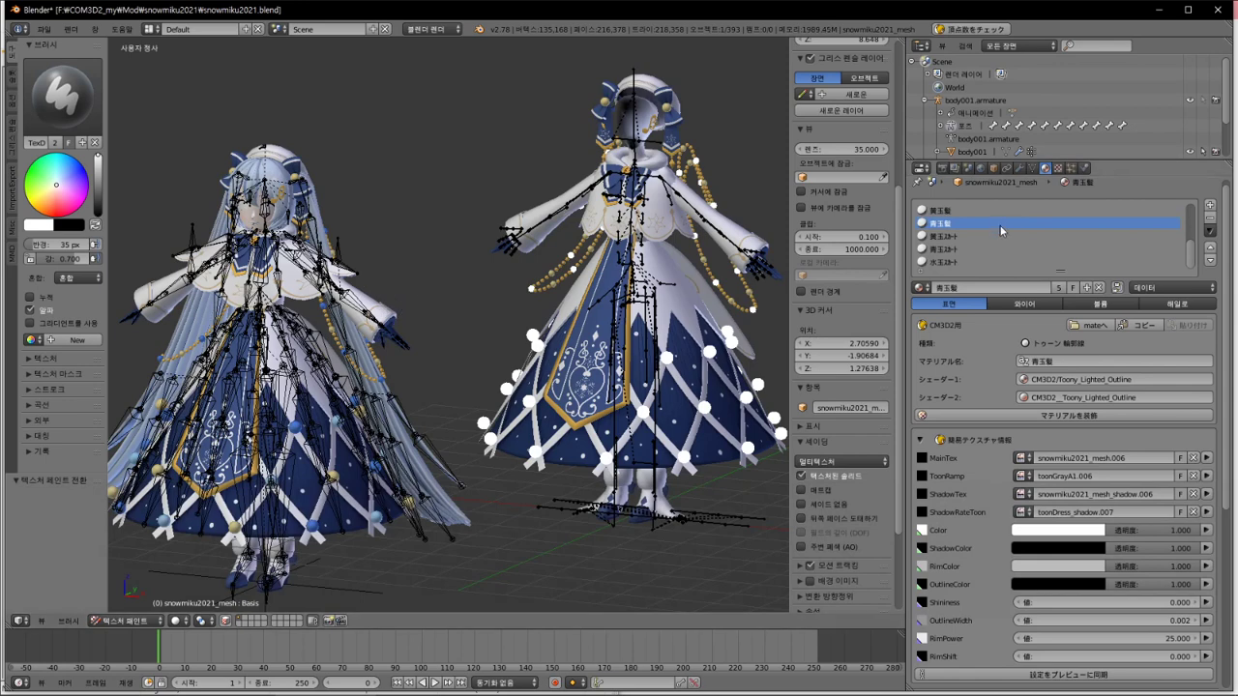
pyautogui.press('Up')
pyautogui.press('Down')
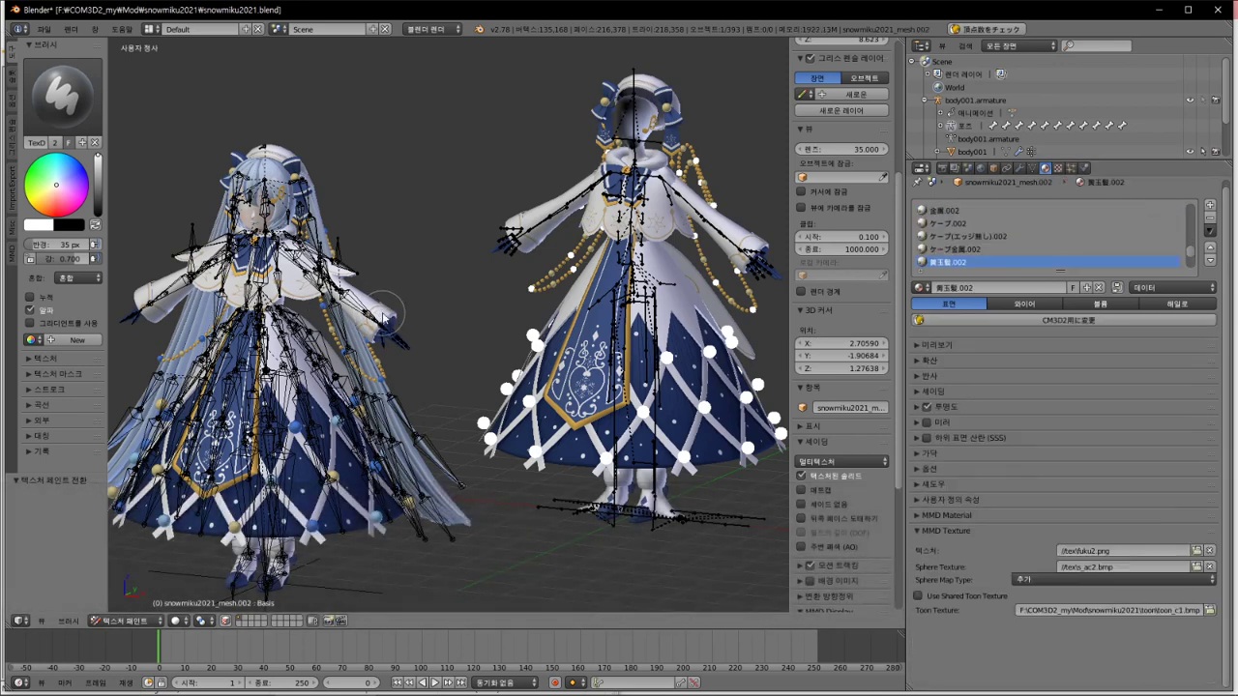
pyautogui.press('Down')
pyautogui.press('Down')
pyautogui.press('Down')
pyautogui.press('Down')
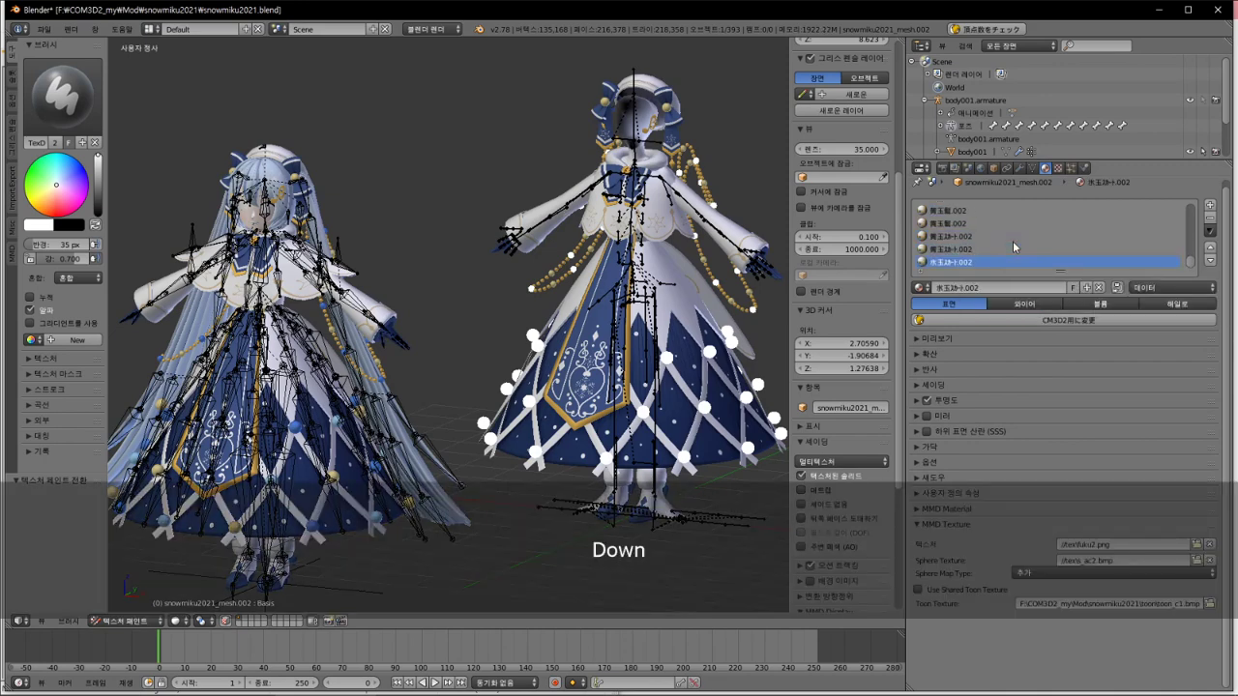
pyautogui.press('Up')
pyautogui.press('Up')
pyautogui.press('Up')
pyautogui.press('Up')
pyautogui.press('Up')
pyautogui.press('Up')
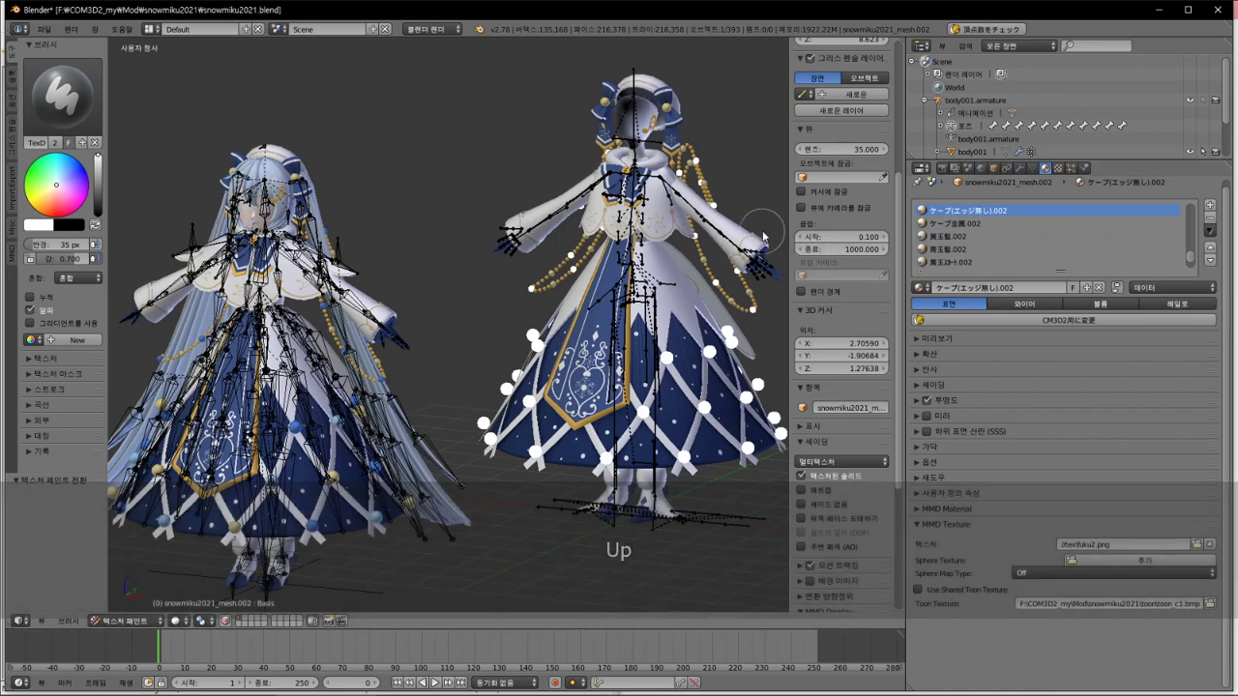
# Step: Return to the outfit mesh and assign fuku2.png to the 青玉髪 material's MainTex and ShadowTex
pyautogui.click(964, 242)
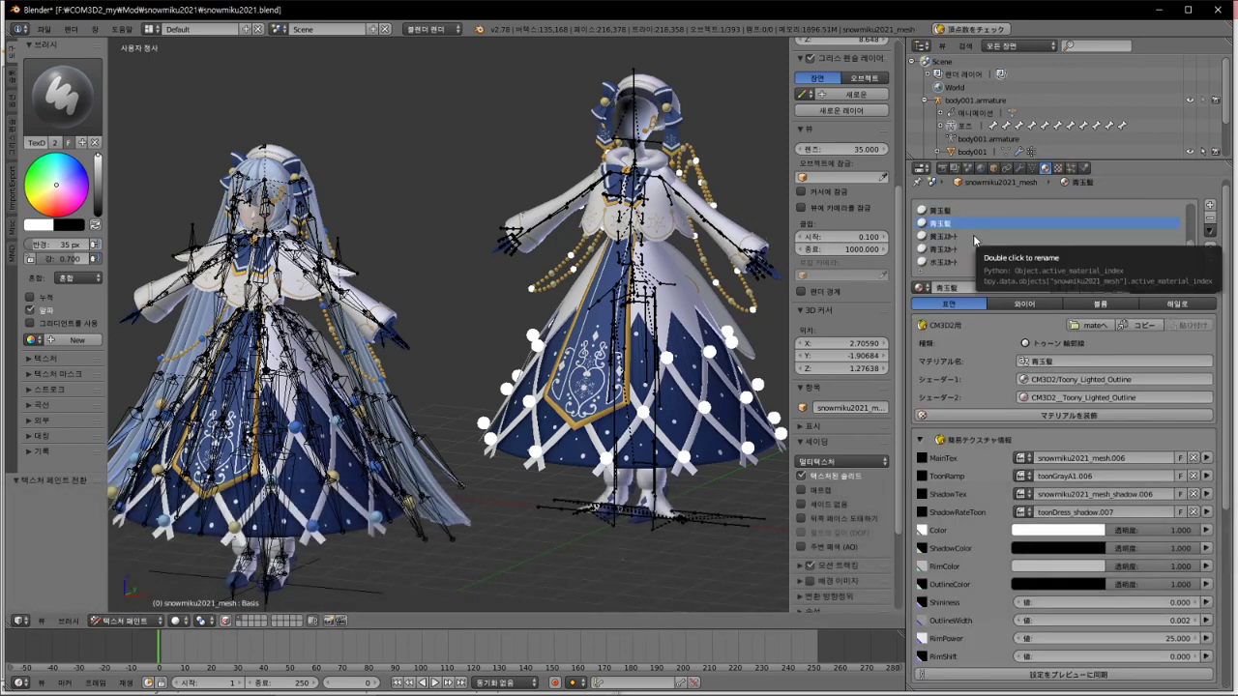
pyautogui.click(1022, 459)
pyautogui.write('fuku2.png')
pyautogui.press('Return')
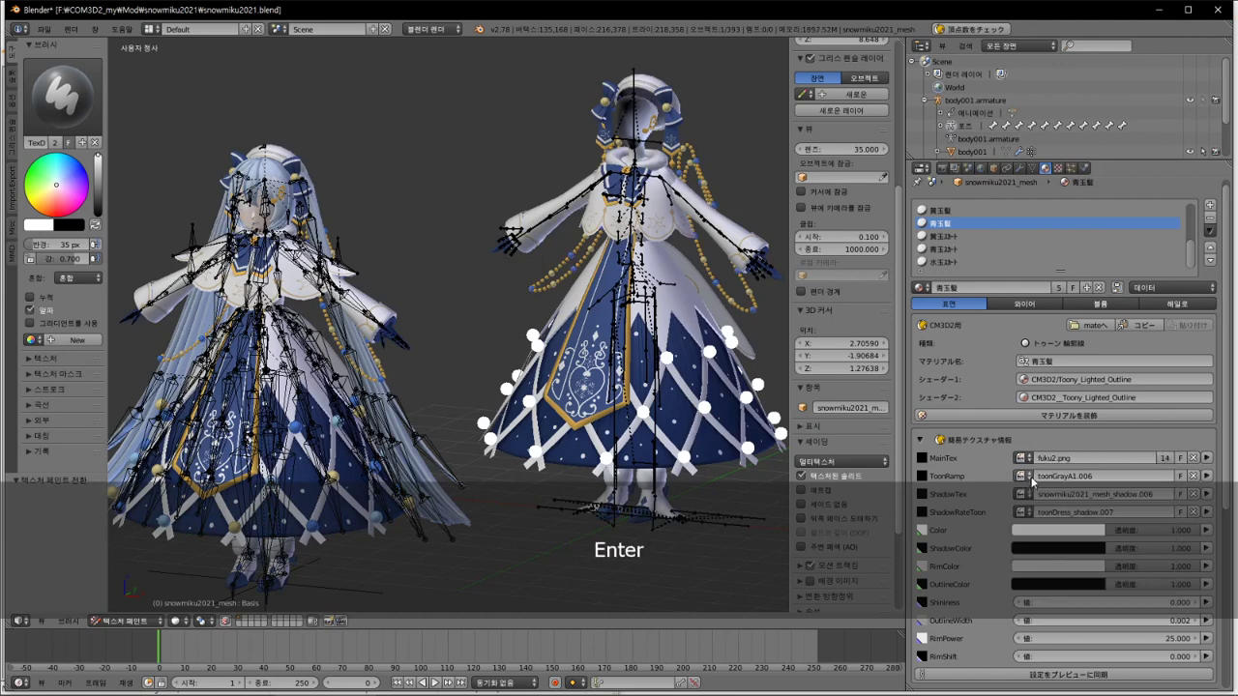
pyautogui.click(1023, 495)
pyautogui.write('fuku2.png')
pyautogui.press('Return')
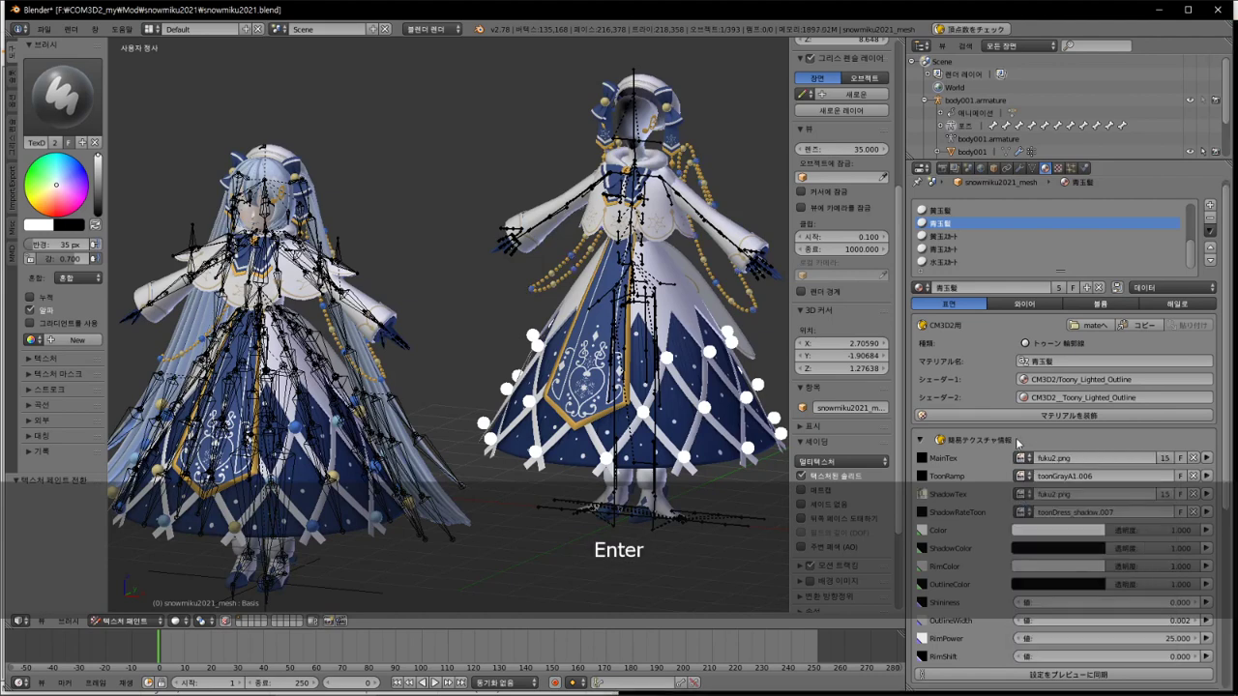
# Step: Assign fuku2.png to the MainTex and ShadowTex of the outfit mesh's 黄玉ｽｶｰﾄ material
pyautogui.click(961, 237)
pyautogui.click(1021, 459)
pyautogui.write('fuku2.png')
pyautogui.press('Return')
pyautogui.click(1022, 494)
pyautogui.write('fuku2.png')
pyautogui.press('Return')
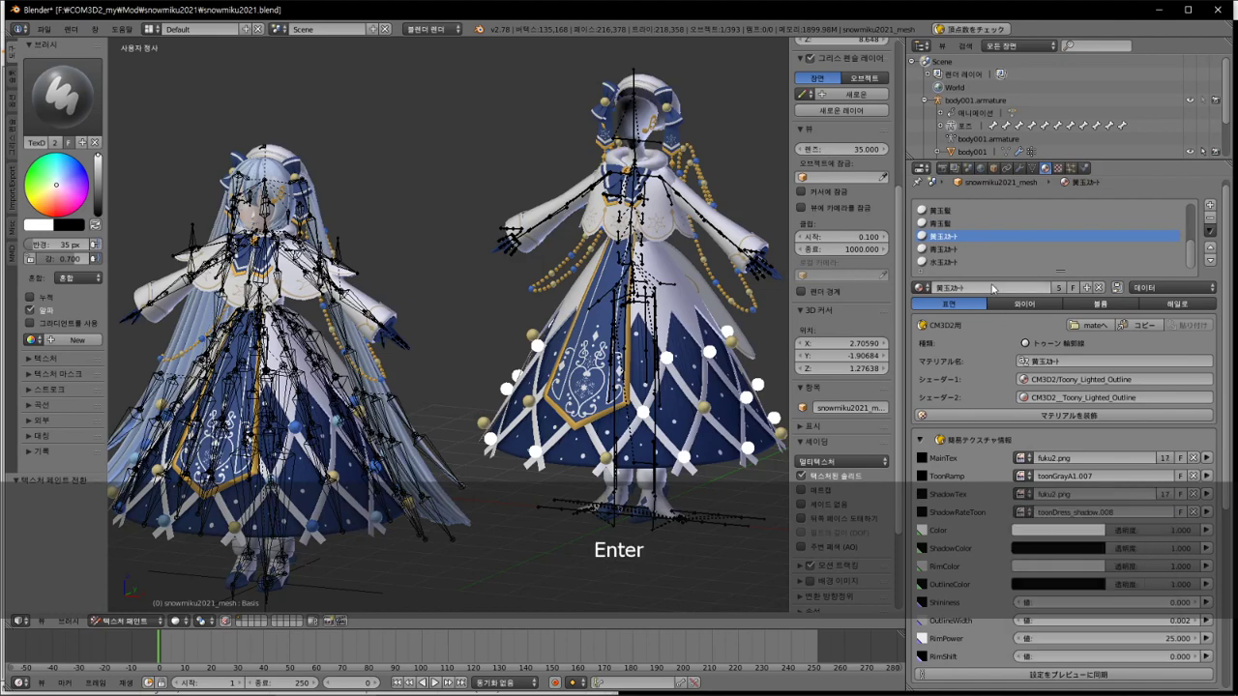
# Step: Assign fuku2.png to the MainTex and ShadowTex of the outfit mesh's 青玉ｽｶｰﾄ material
pyautogui.click(973, 249)
pyautogui.click(1023, 458)
pyautogui.write('fuku2.png')
pyautogui.press('Return')
pyautogui.click(1023, 495)
pyautogui.write('fuku2.png')
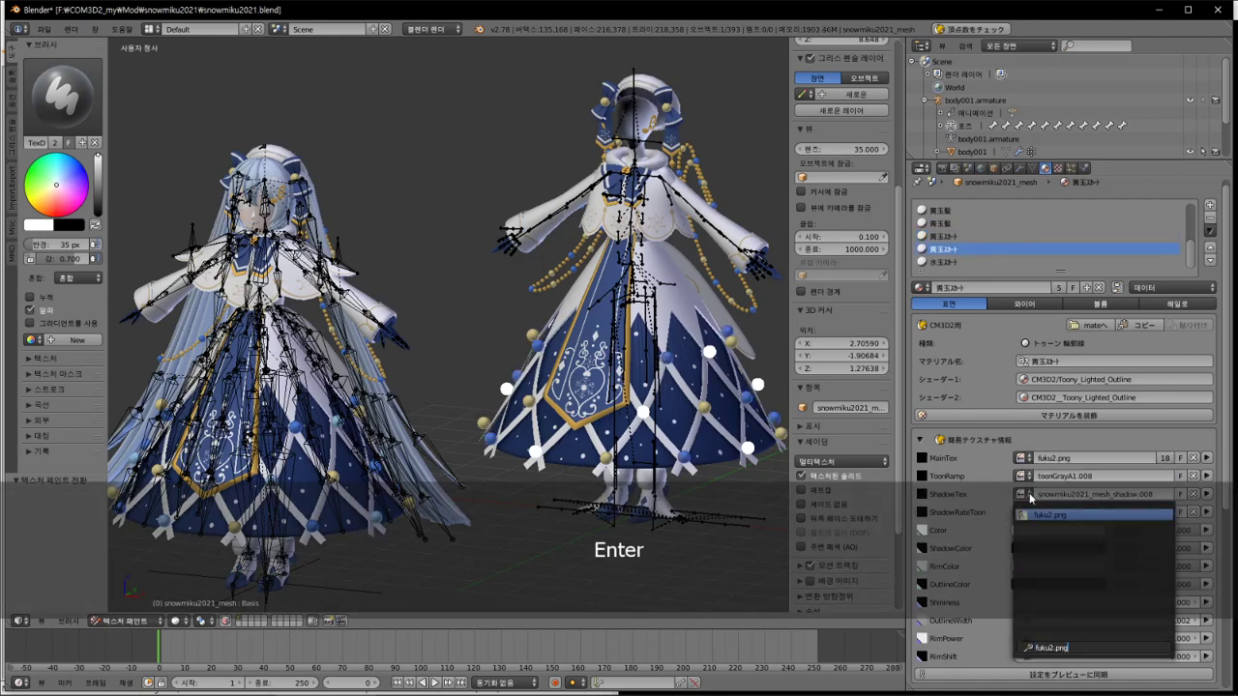
pyautogui.press('Return')
# Step: Replace the MainTex and ShadowTex of the outfit mesh's 水玉ｽｶｰﾄ material with fuku2.png
pyautogui.click(959, 263)
pyautogui.click(1023, 458)
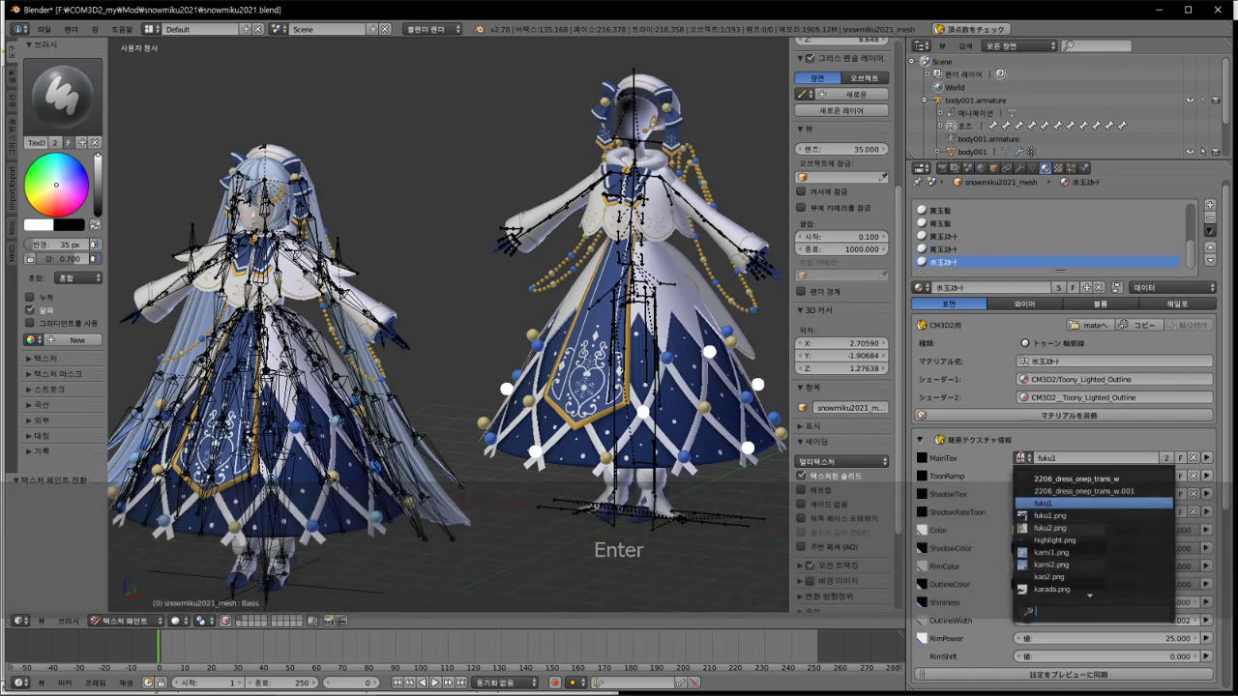
pyautogui.write('fuku2.png')
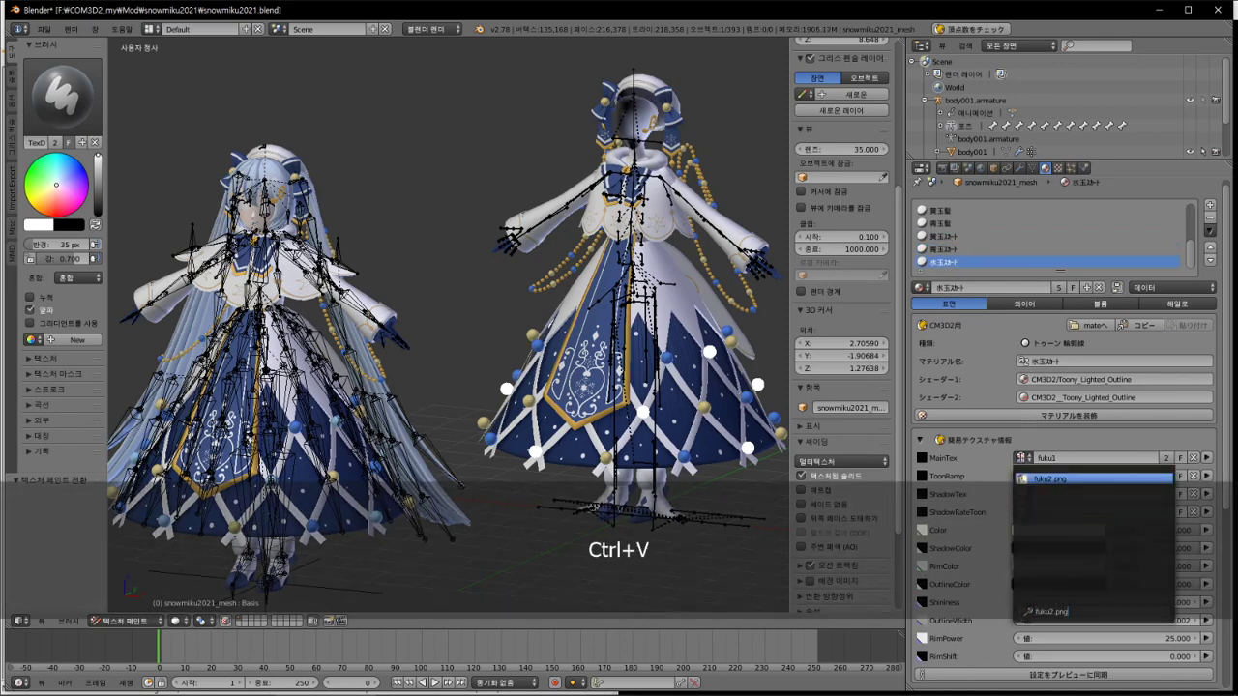
pyautogui.press('Return')
pyautogui.click(1023, 494)
pyautogui.write('fuku2.png')
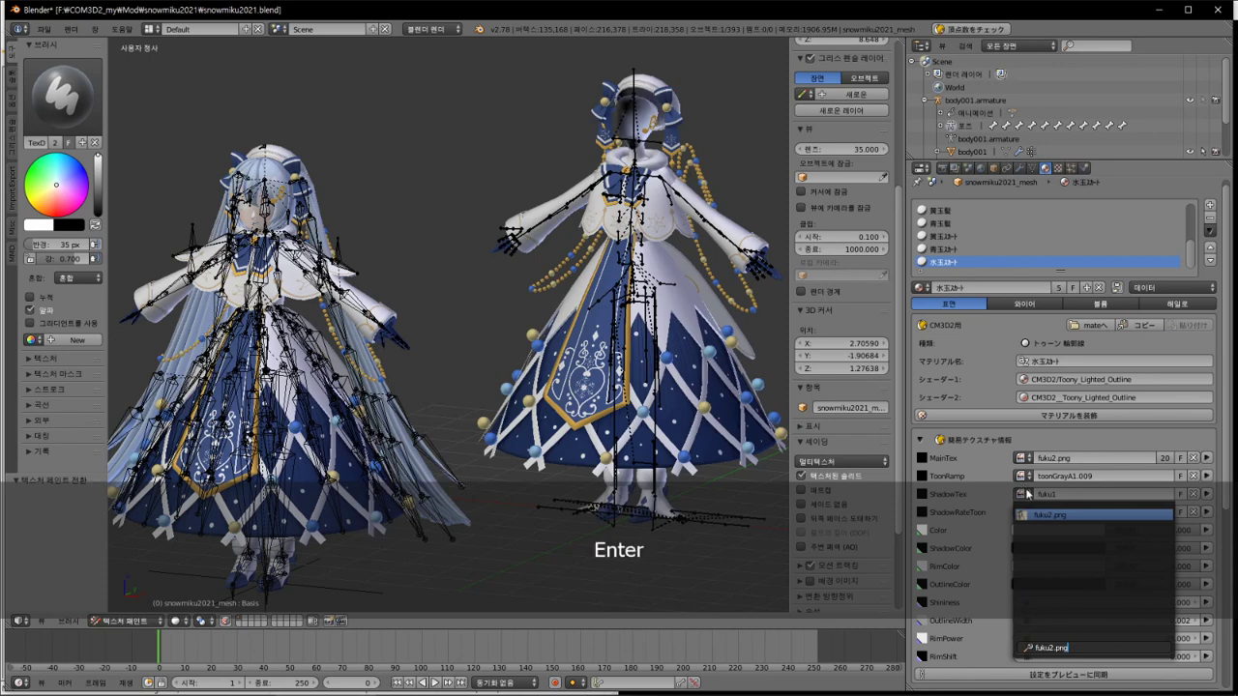
pyautogui.press('Return')
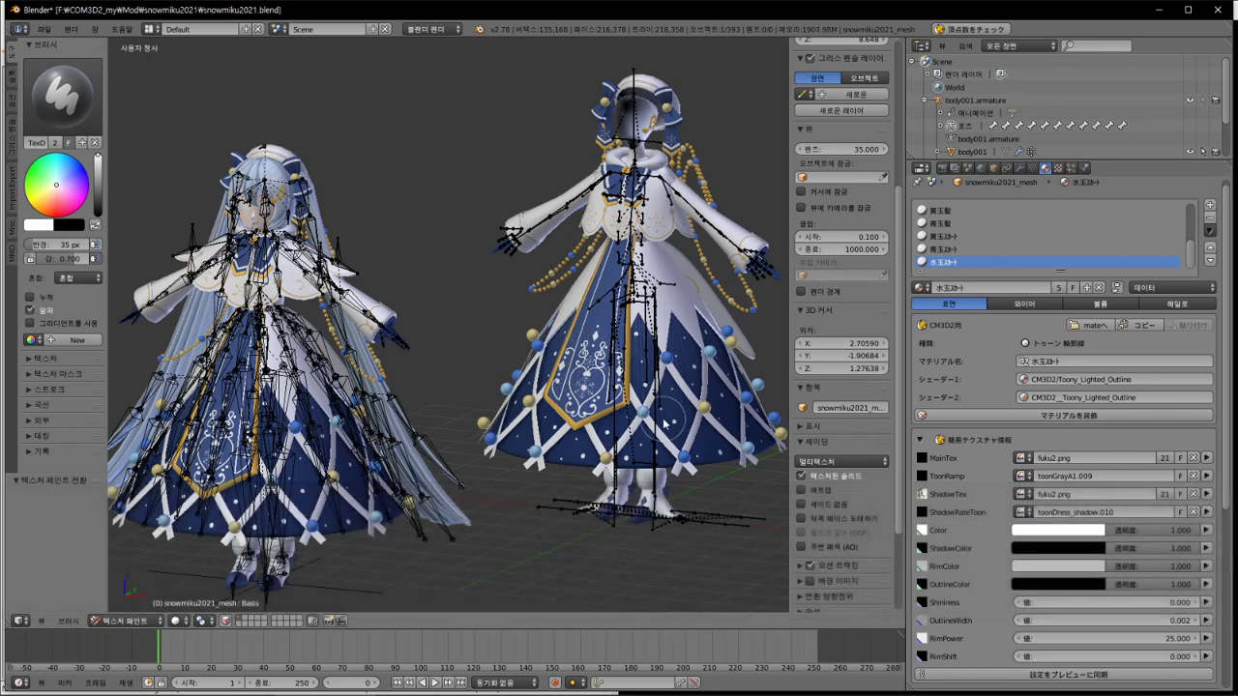
# Step: Export the outfit mesh as the CM3D2 model snowmiku2021_mesh.model in the snowmiku2021 mod folder and switch to the Custom Order Maid game
pyautogui.moveTo(663, 390); pyautogui.dragTo(667, 424, button='middle')
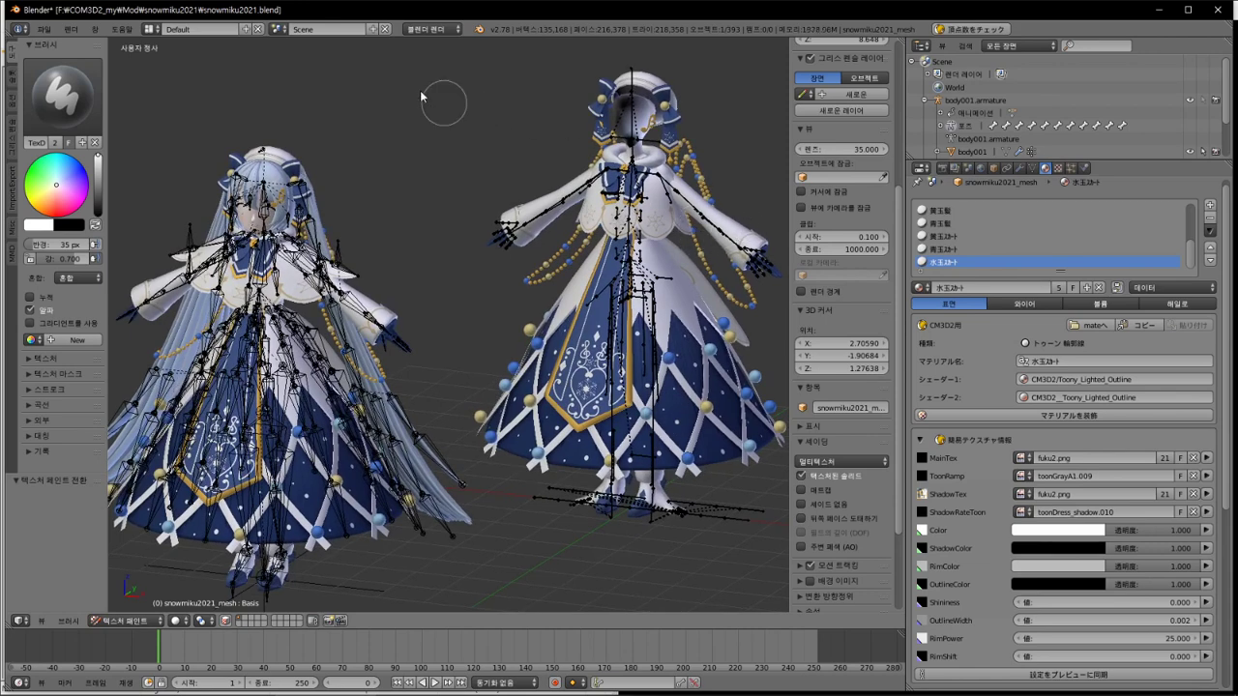
pyautogui.click(43, 29)
pyautogui.moveTo(108, 278)
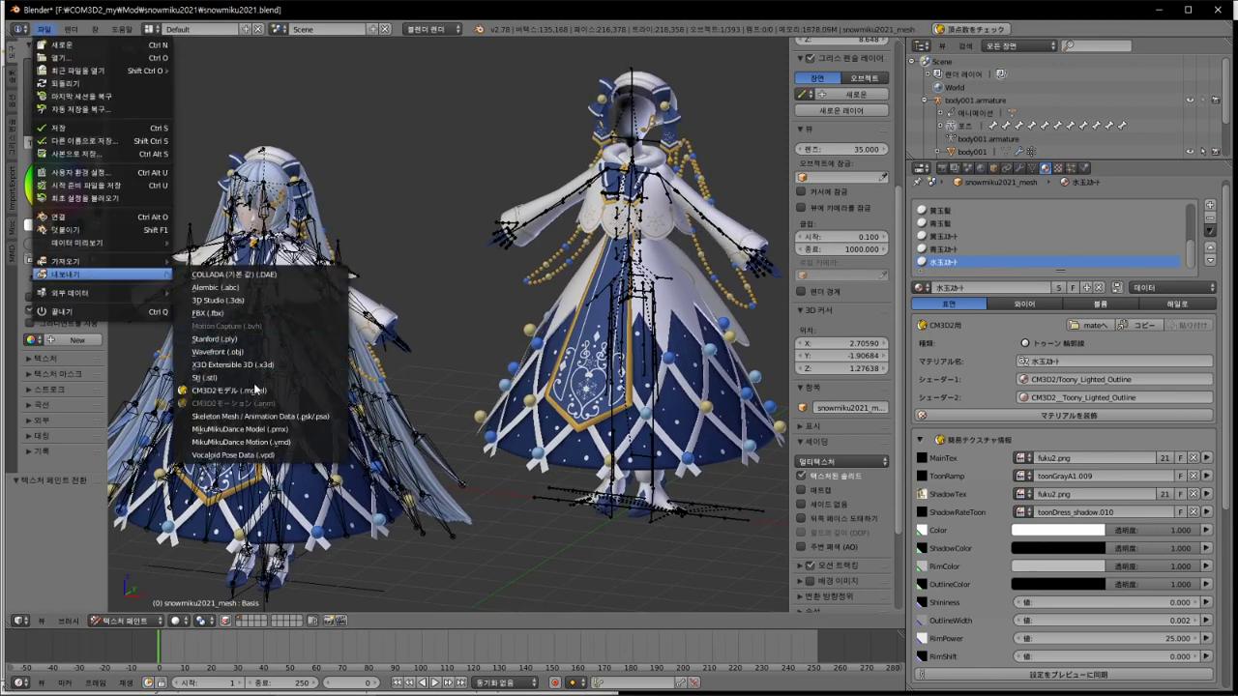
pyautogui.click(258, 390)
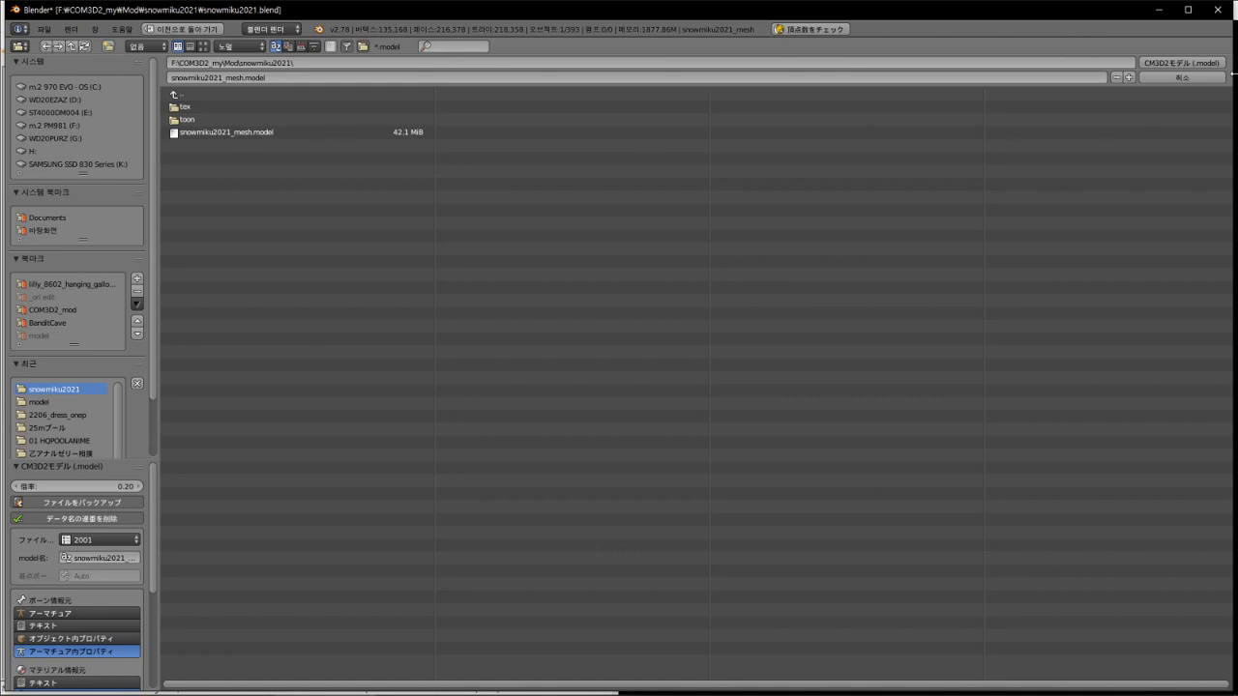
pyautogui.moveTo(619, 691)
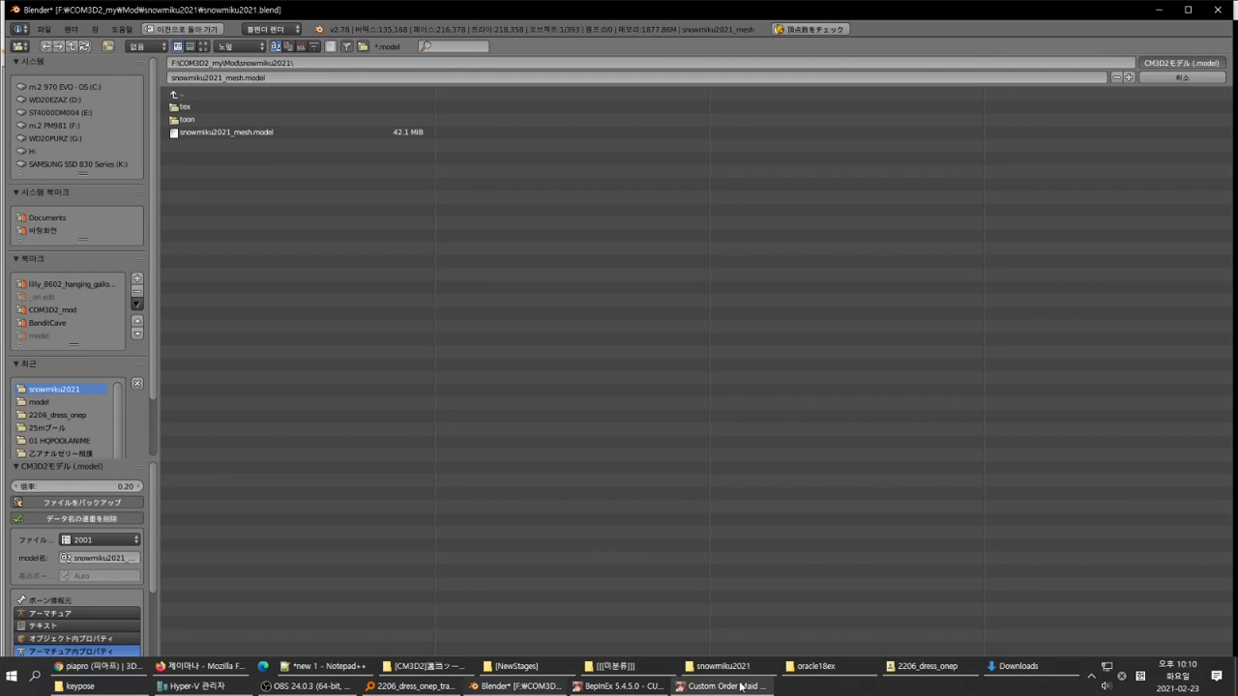
pyautogui.click(741, 688)
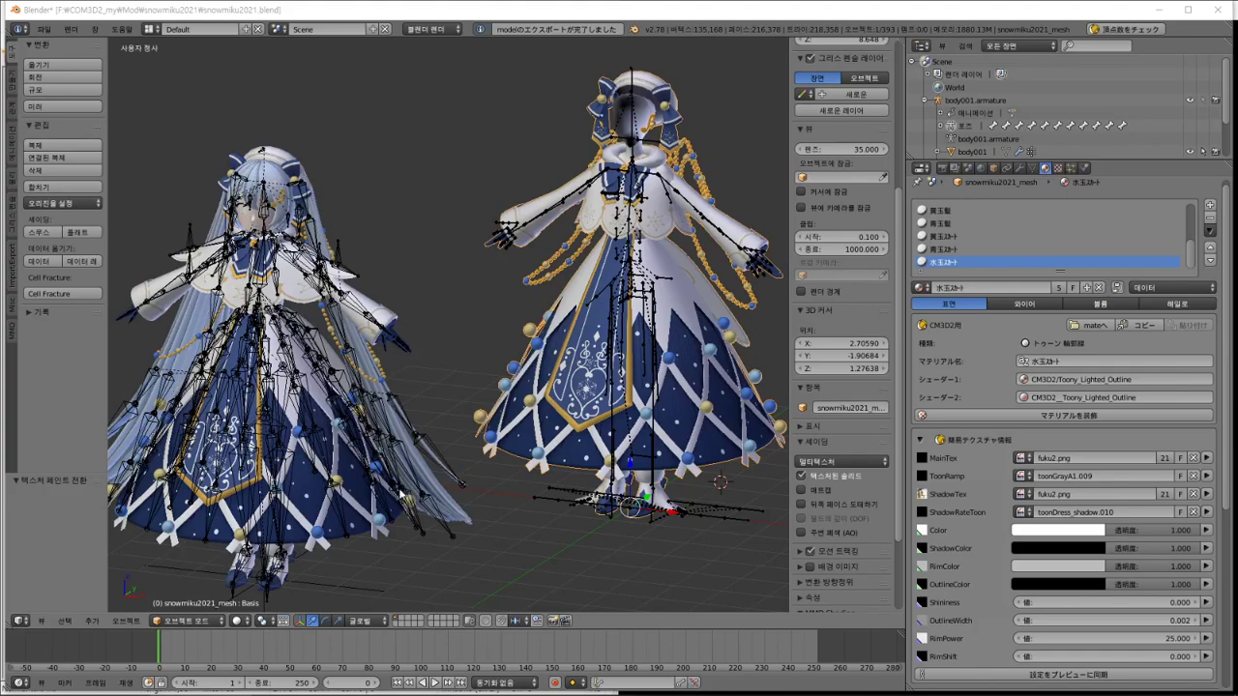
pyautogui.scroll(3, 503, 357)
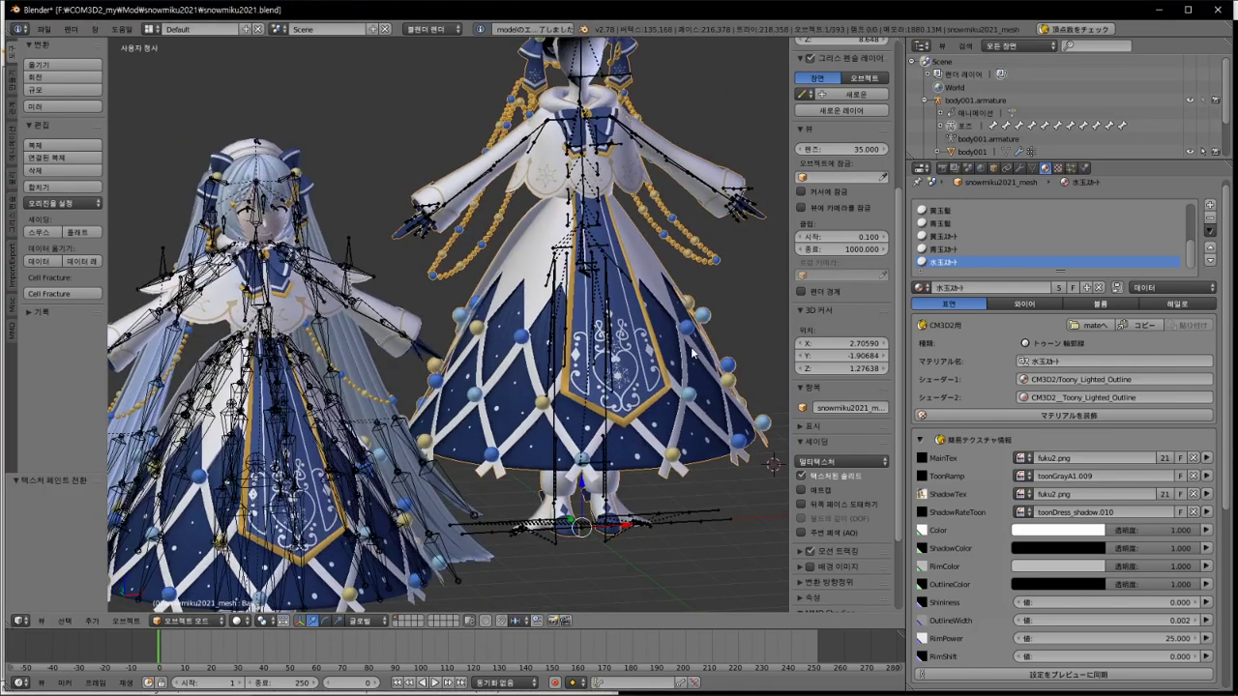
pyautogui.moveTo(624, 331); pyautogui.dragTo(629, 350, button='middle')
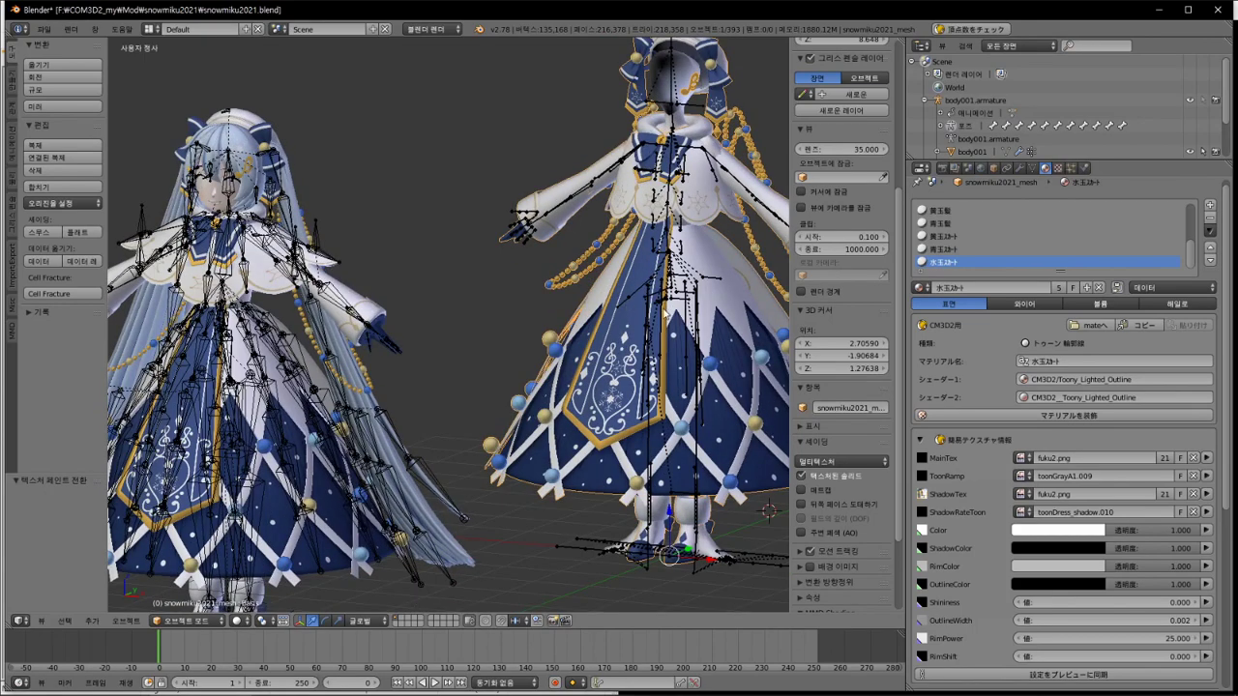
pyautogui.keyDown('shift'); pyautogui.moveTo(662, 310); pyautogui.dragTo(641, 322, button='middle'); pyautogui.keyUp('shift')
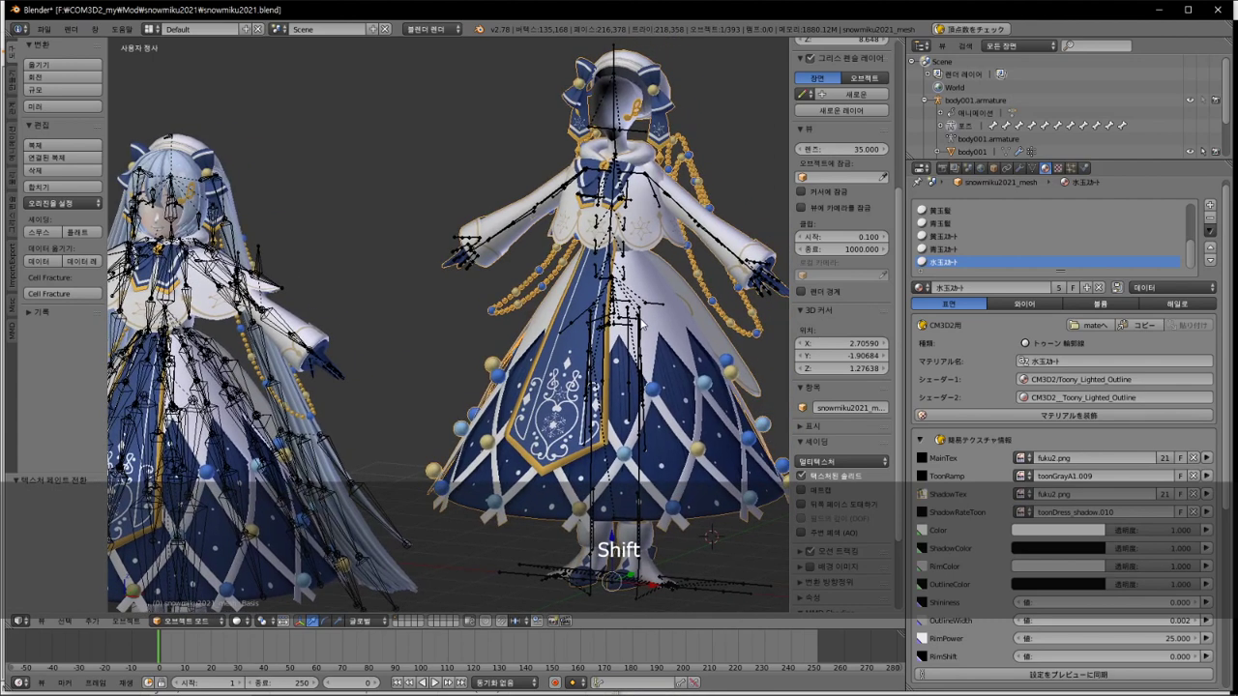
# Step: Switch to the Notepad++ notes and add the line "일단 당장 필요한것들은 다 내보내기가 된거 같음" on line 59
pyautogui.rightClick(641, 328)
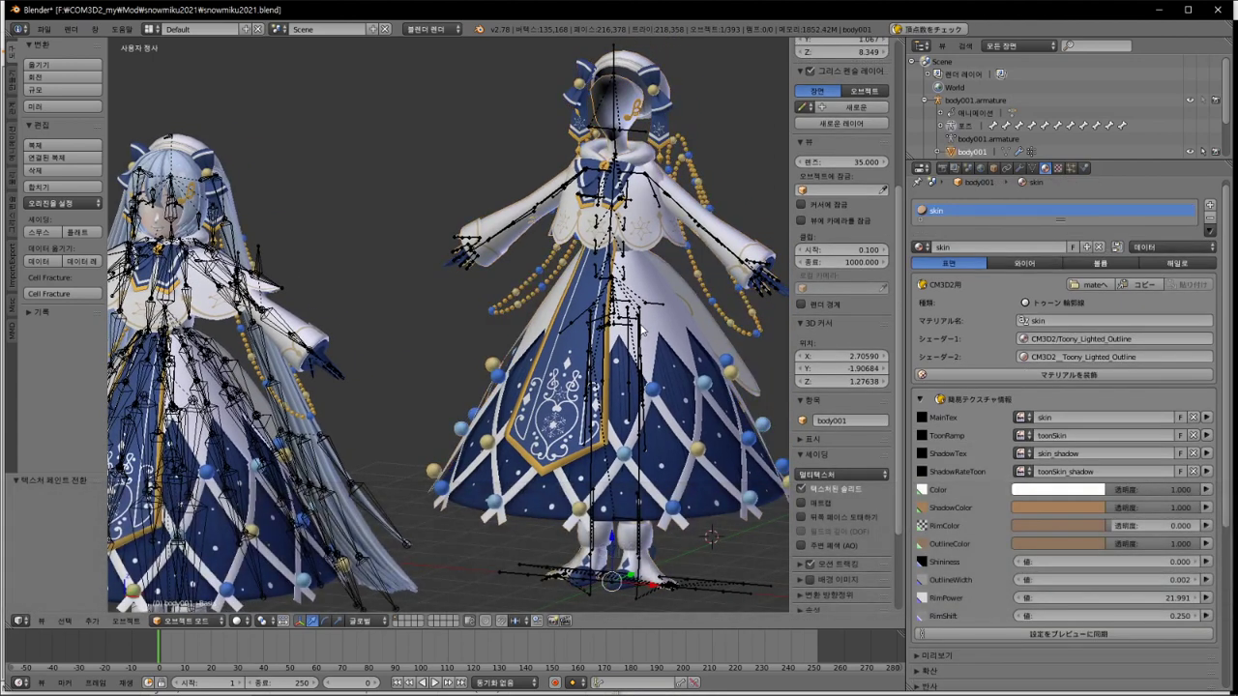
pyautogui.hotkey('alt', 'Tab')
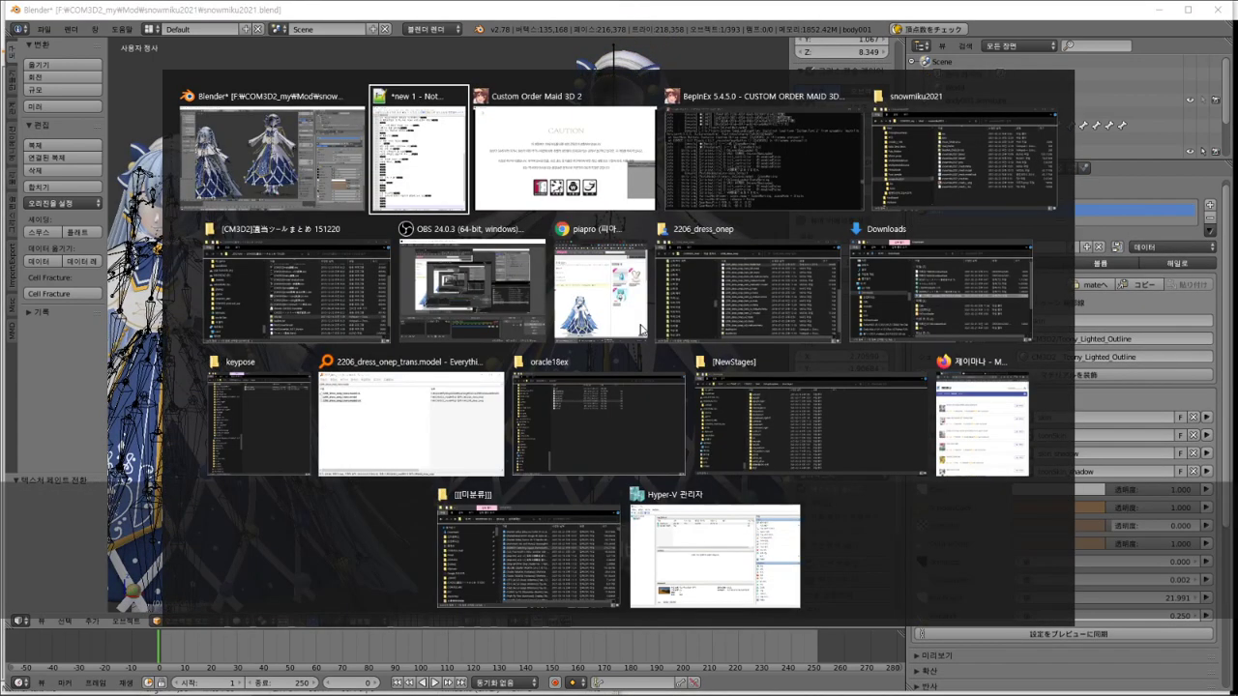
pyautogui.hotkey('alt', 'Tab')
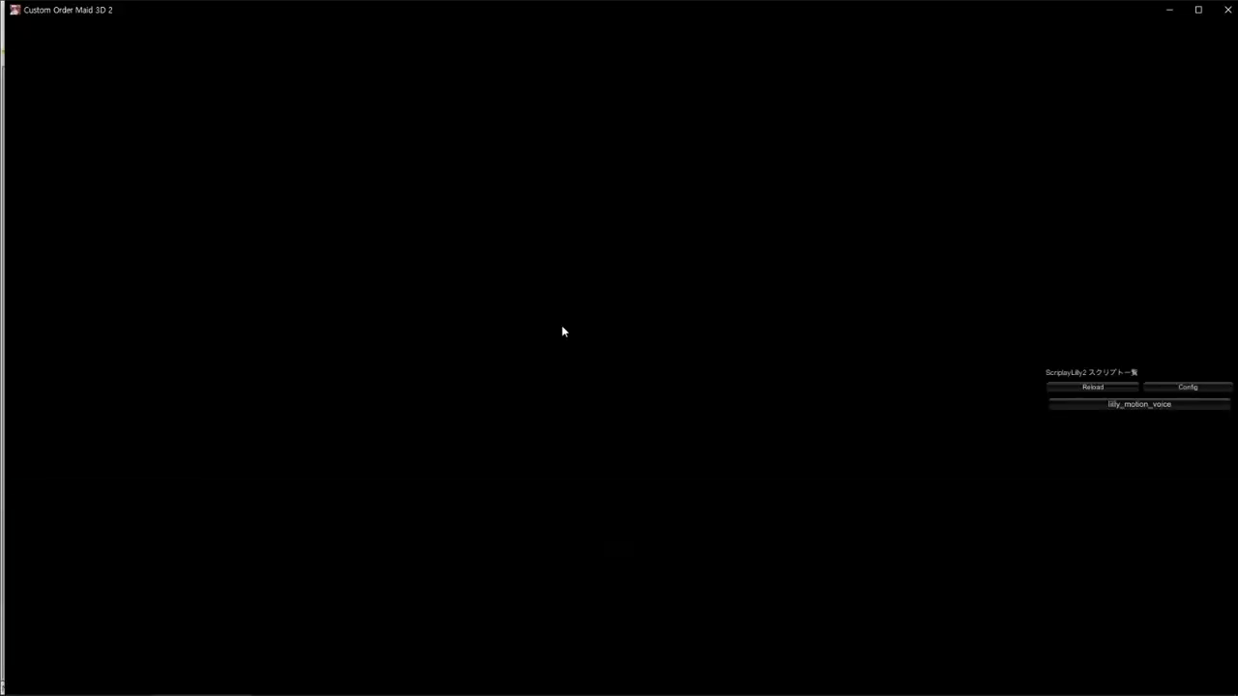
pyautogui.hotkey('alt', 'Tab')
pyautogui.hotkey('alt', 'Tab')
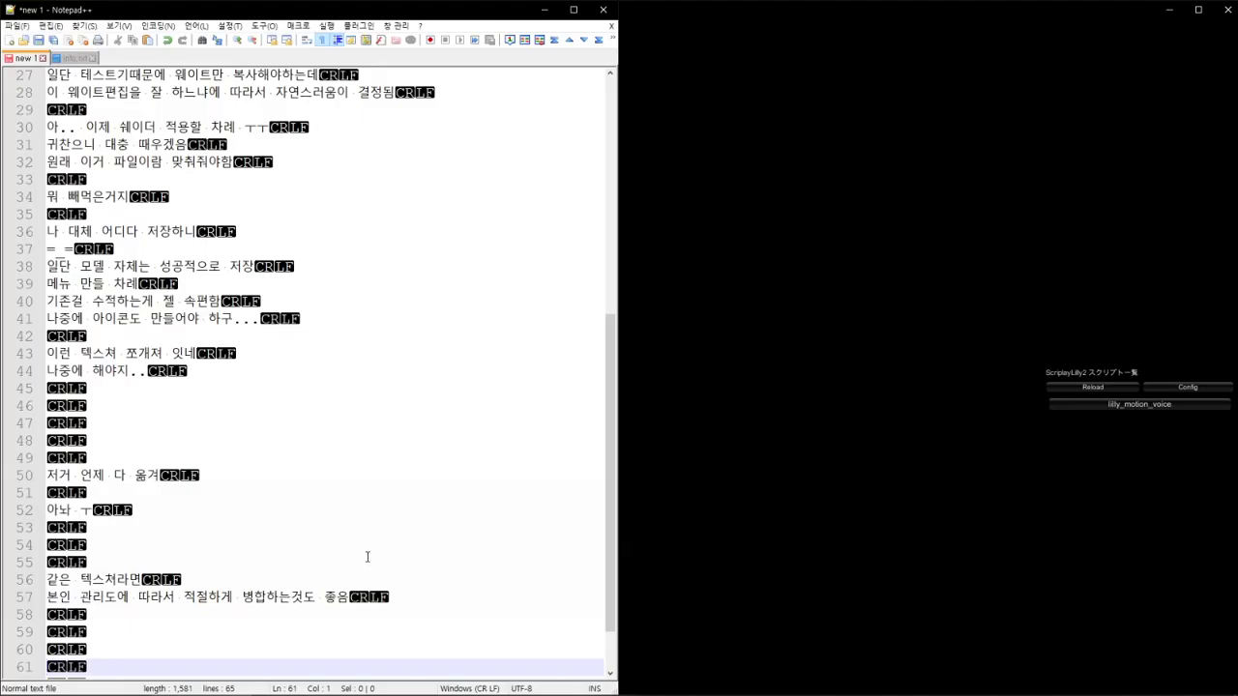
pyautogui.click(134, 631)
pyautogui.write('일')
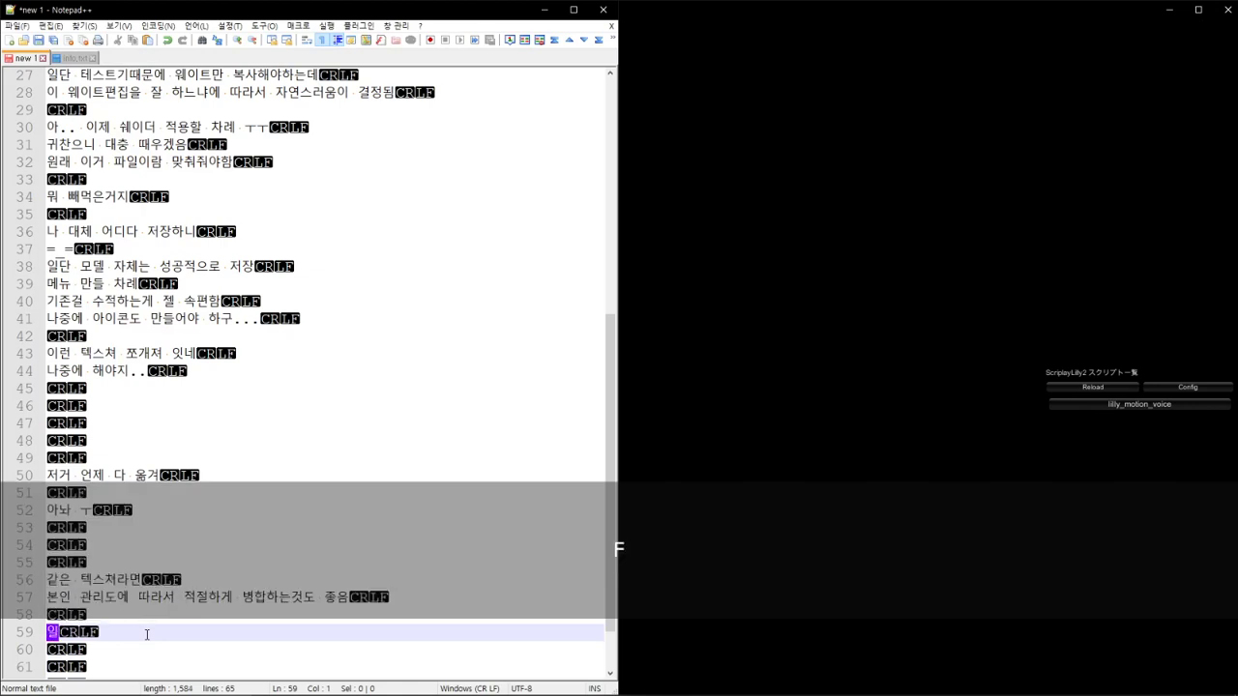
pyautogui.write('단 당장 필요한')
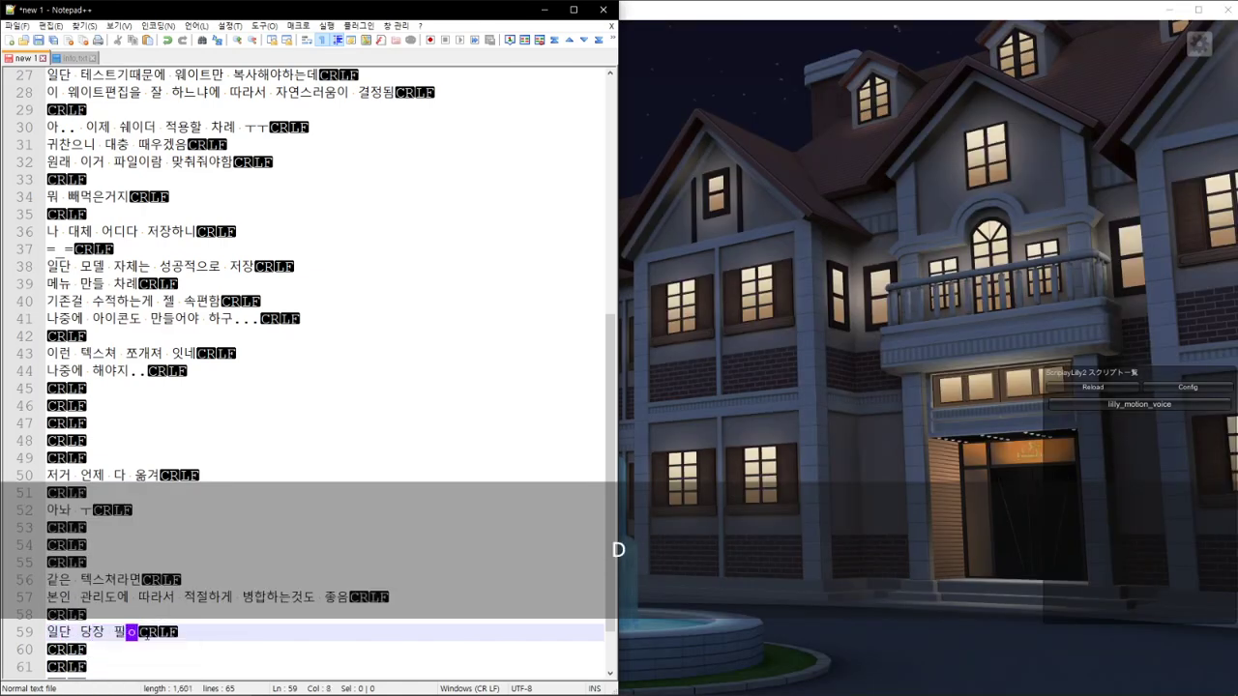
pyautogui.write('것들은')
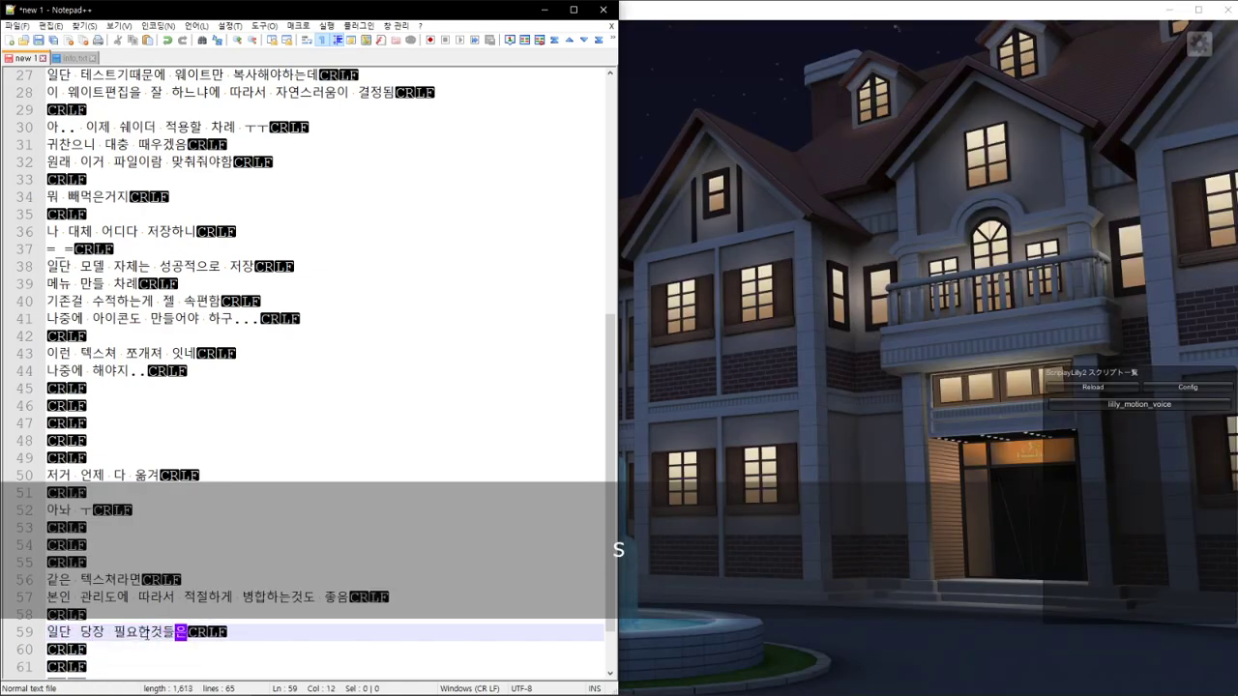
pyautogui.write(' 다 내보')
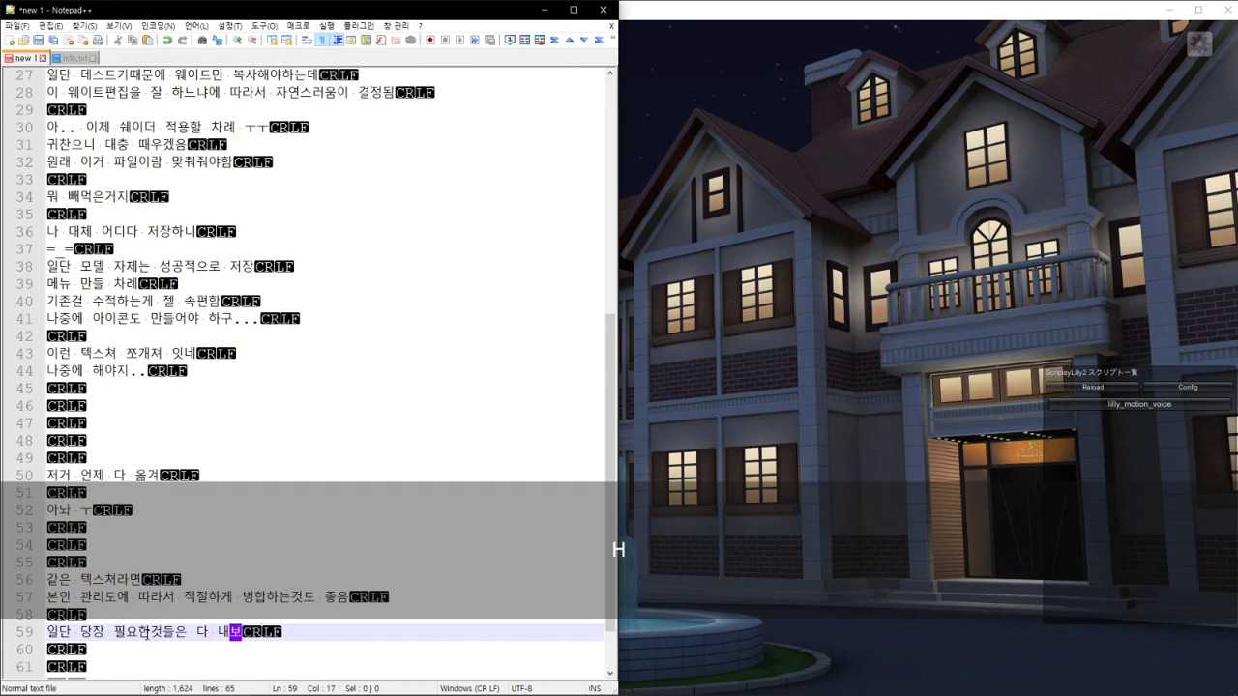
pyautogui.write('내기가 된거 같으')
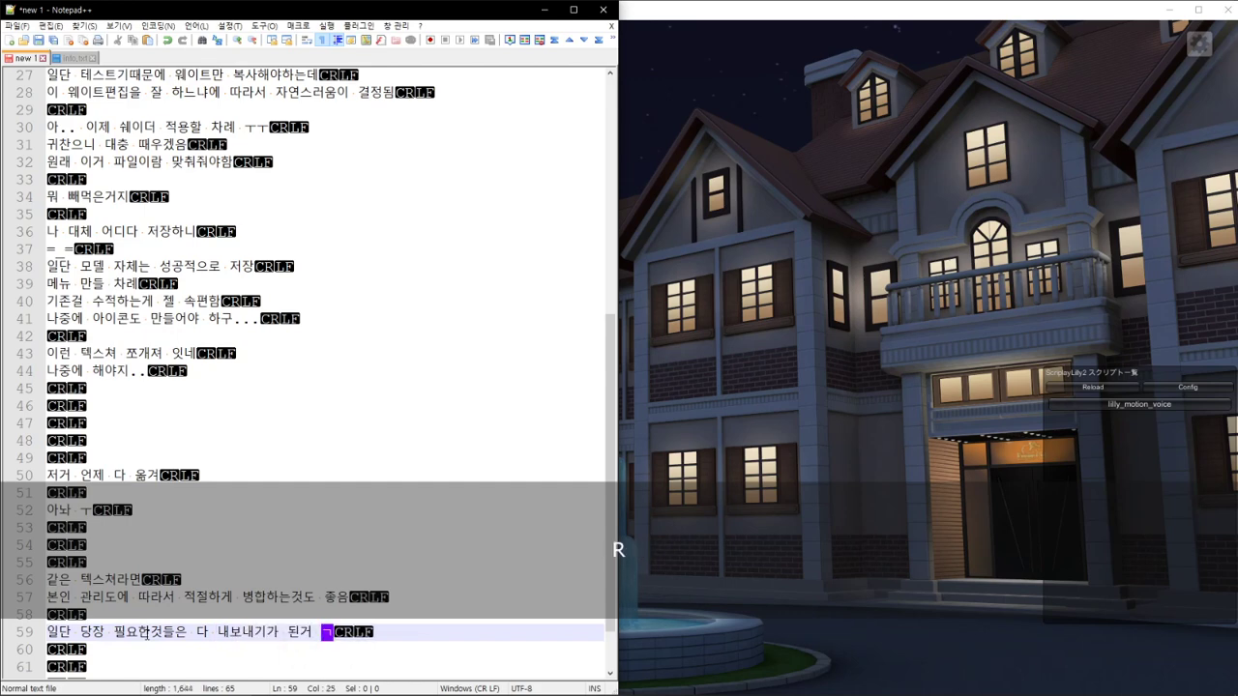
# Step: Return to the Custom Order Maid game and load the save dated 2021.01.02 18:18 on save page 9
pyautogui.click(807, 337)
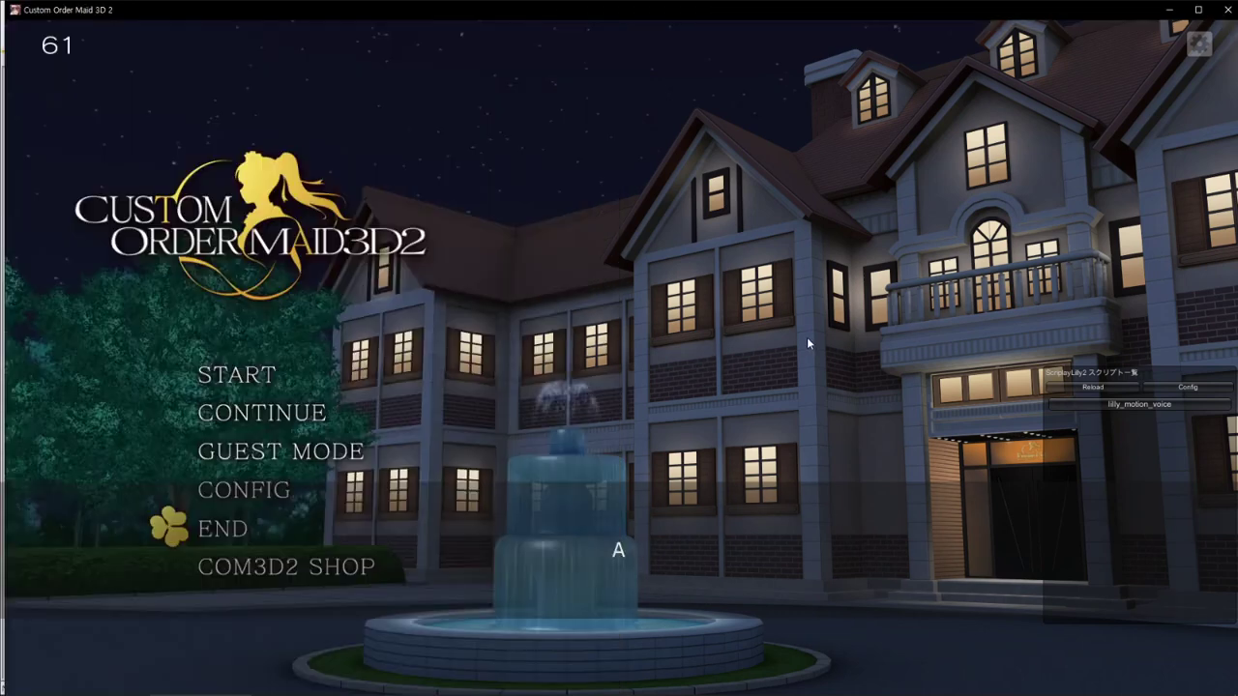
pyautogui.click(265, 414)
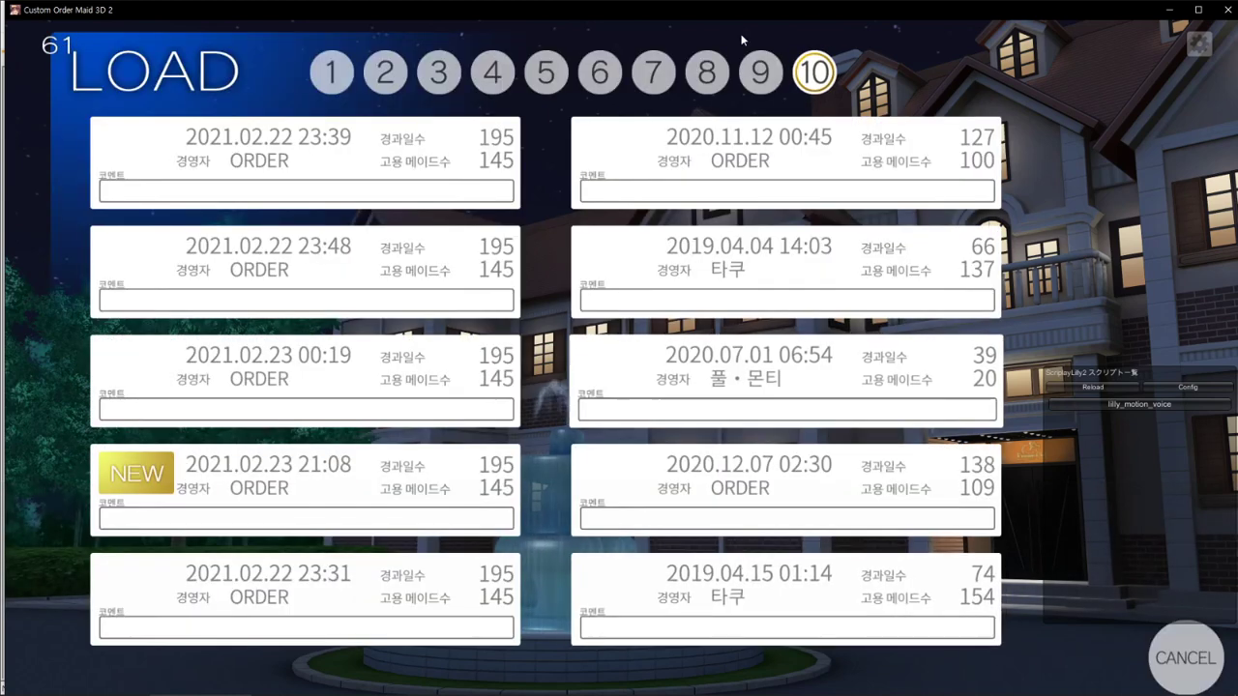
pyautogui.click(741, 77)
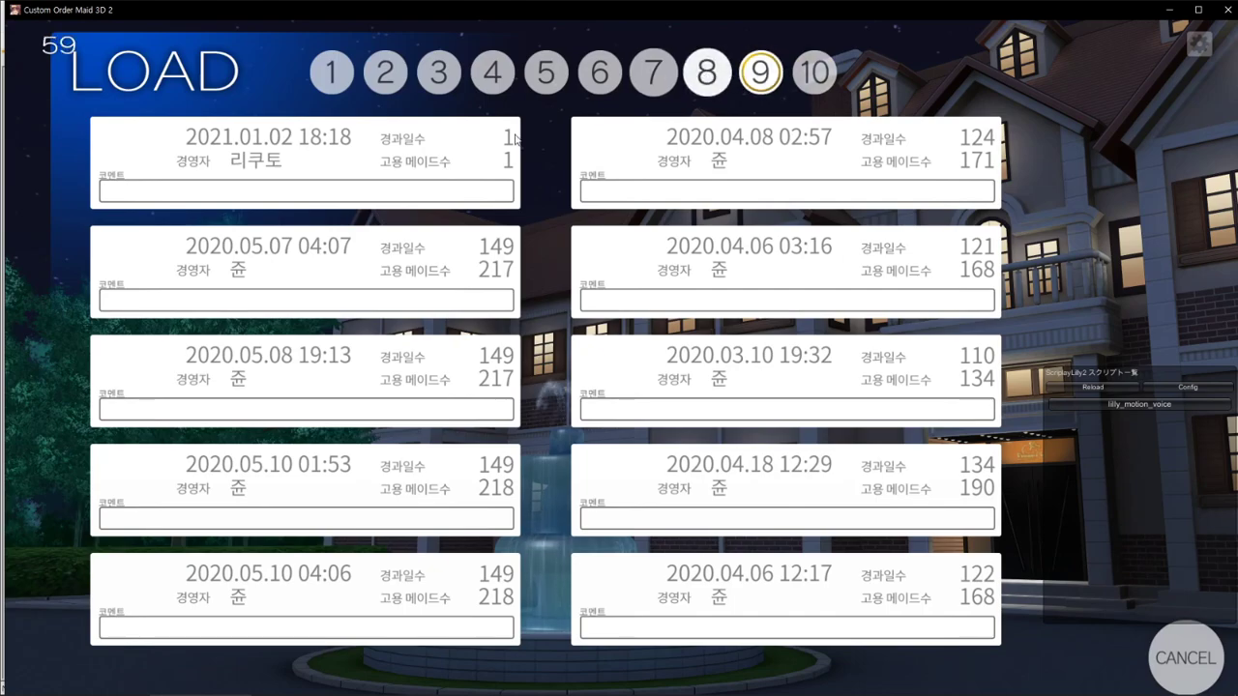
pyautogui.click(474, 164)
pyautogui.click(778, 451)
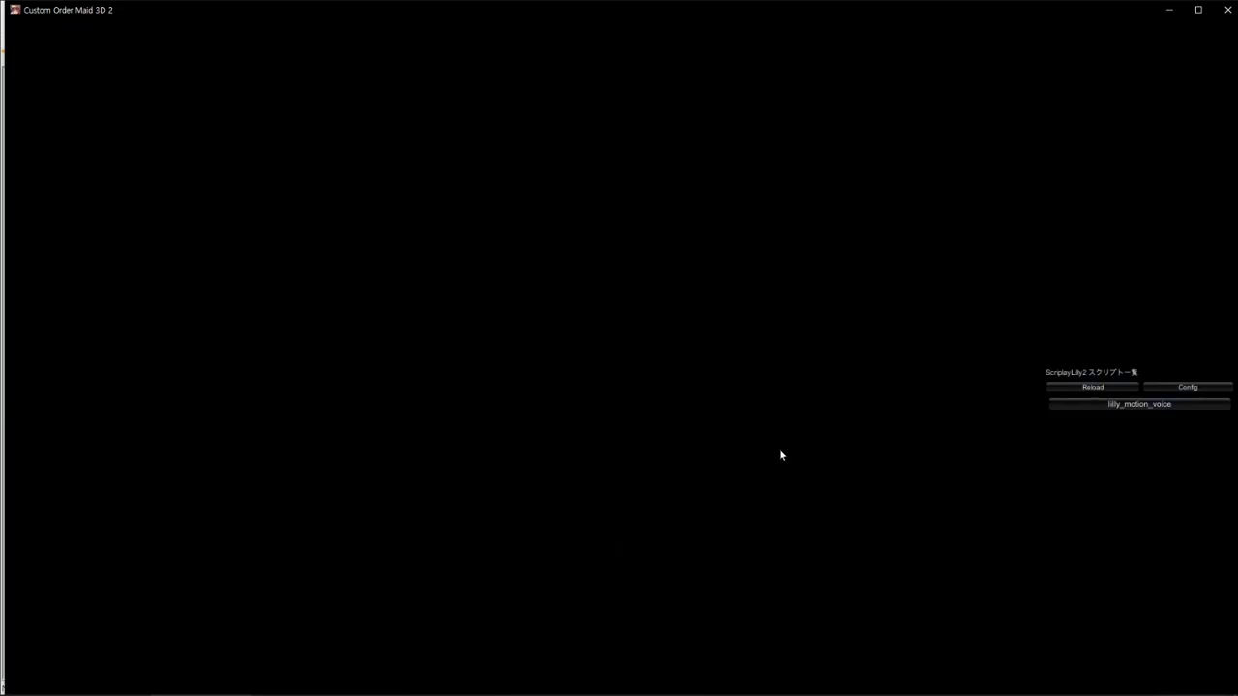
pyautogui.moveTo(786, 694)
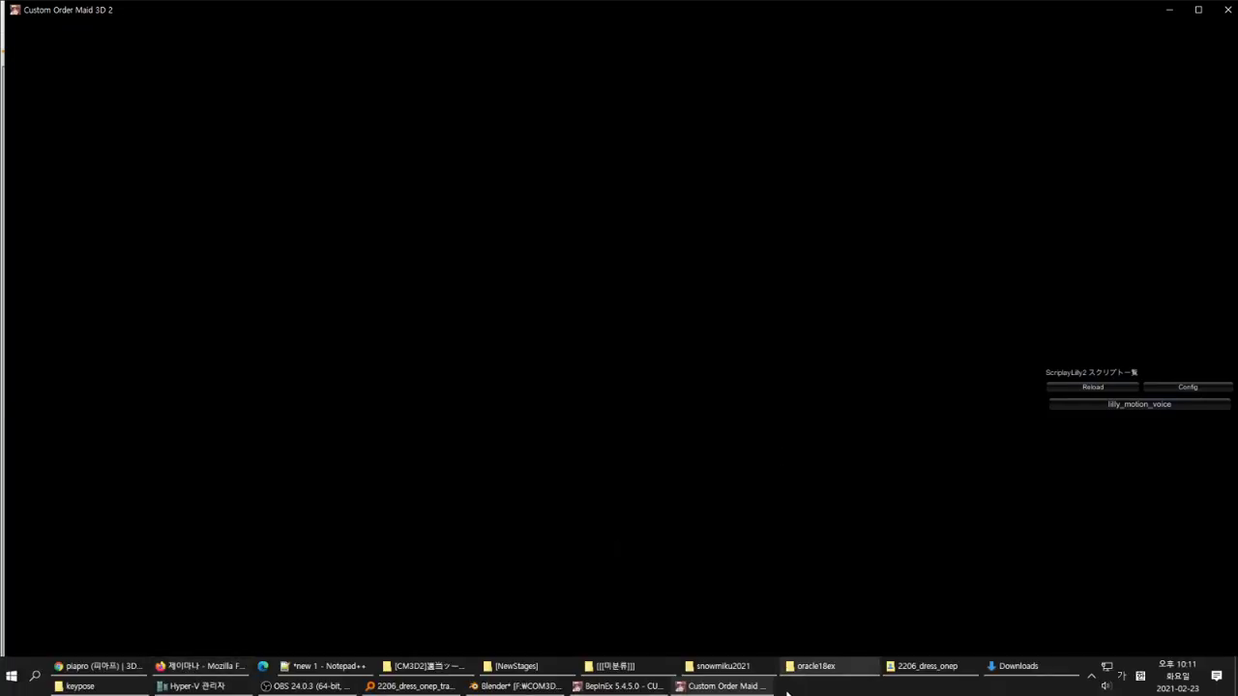
pyautogui.click(1018, 671)
pyautogui.click(1018, 670)
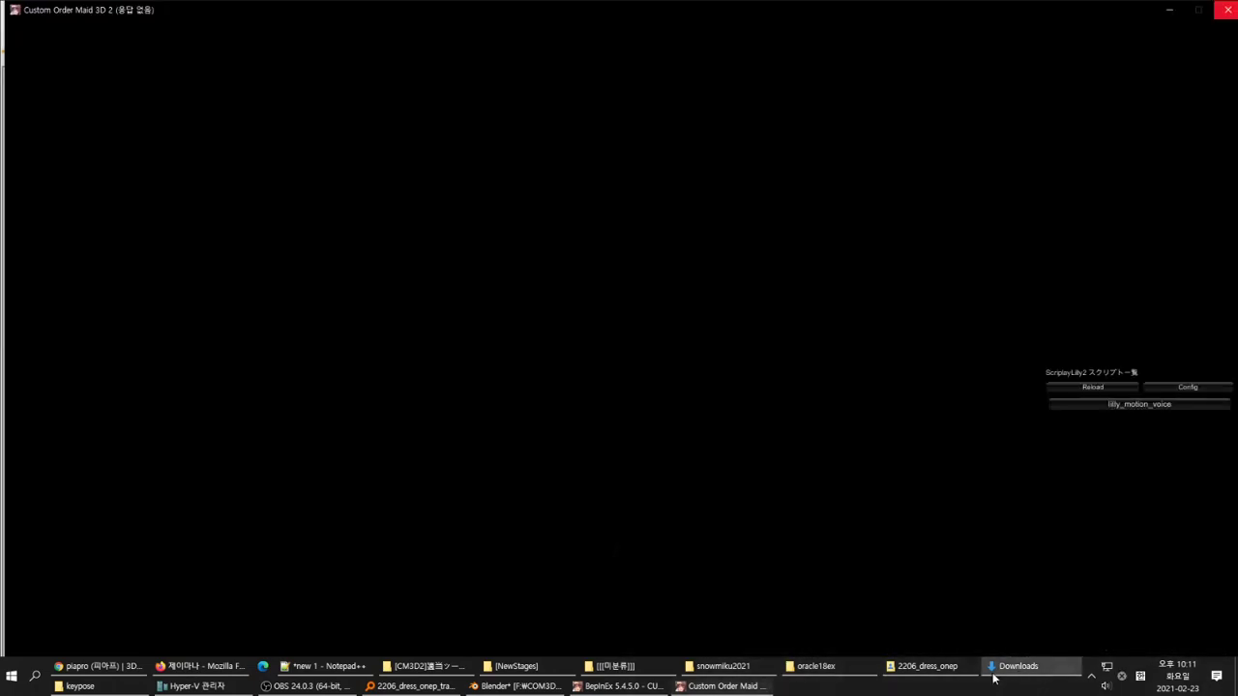
pyautogui.click(938, 667)
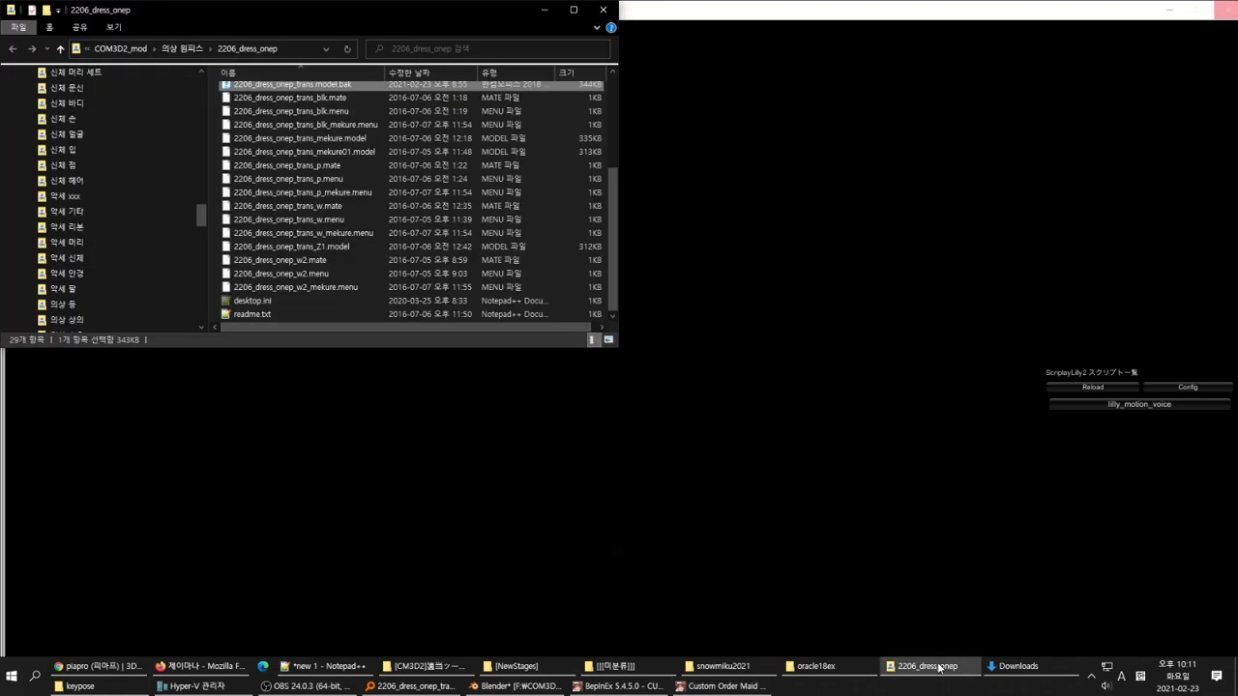
pyautogui.click(939, 667)
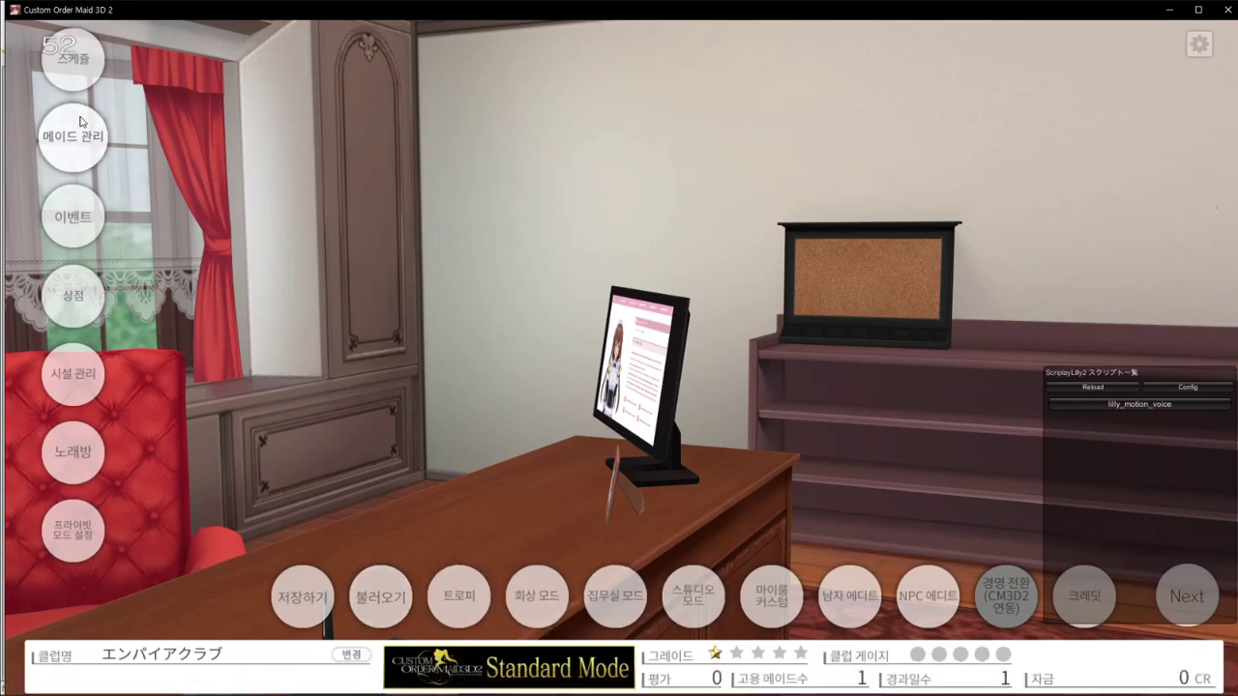
# Step: Enter maid management (메이드 관리), dismiss its tutorial and open the only hired maid in edit mode (에디트)
pyautogui.click(87, 139)
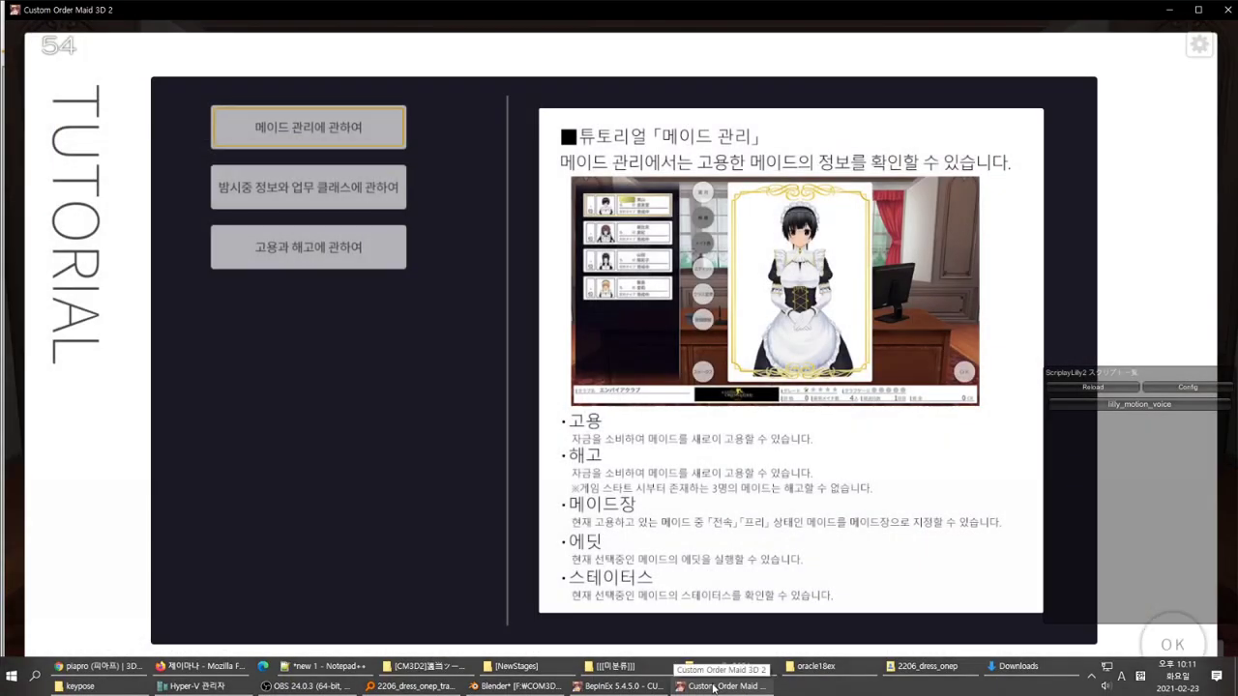
pyautogui.click(713, 689)
pyautogui.click(514, 100)
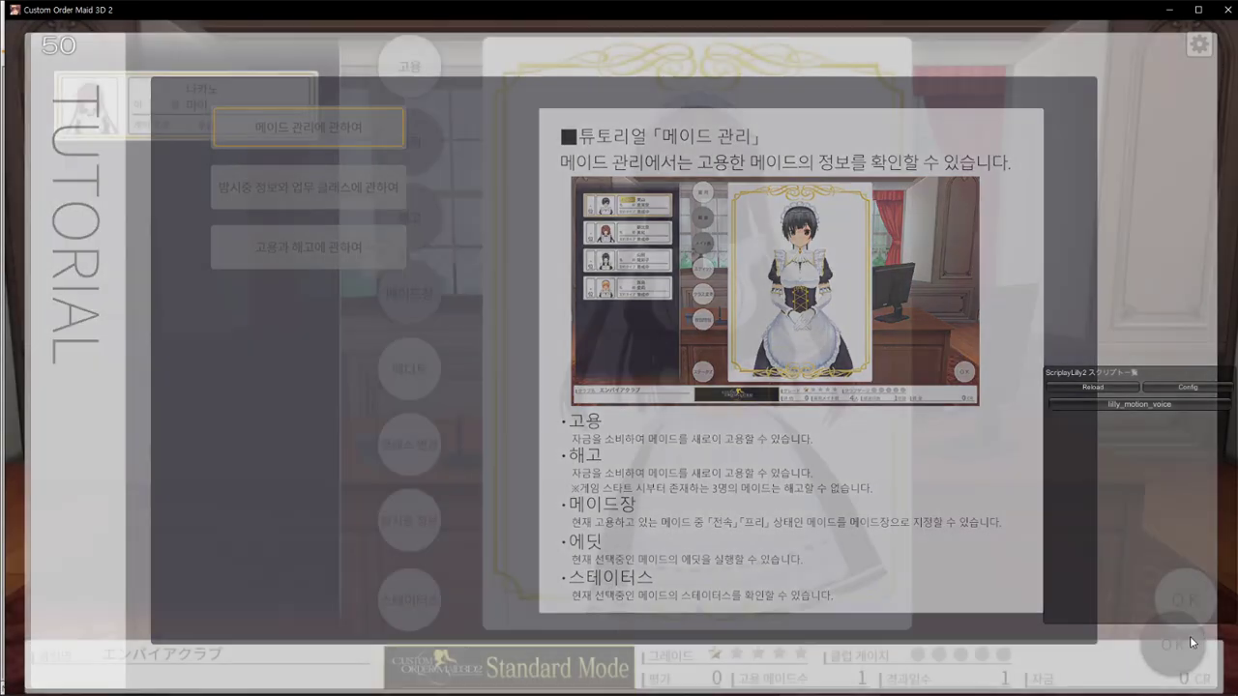
pyautogui.click(416, 73)
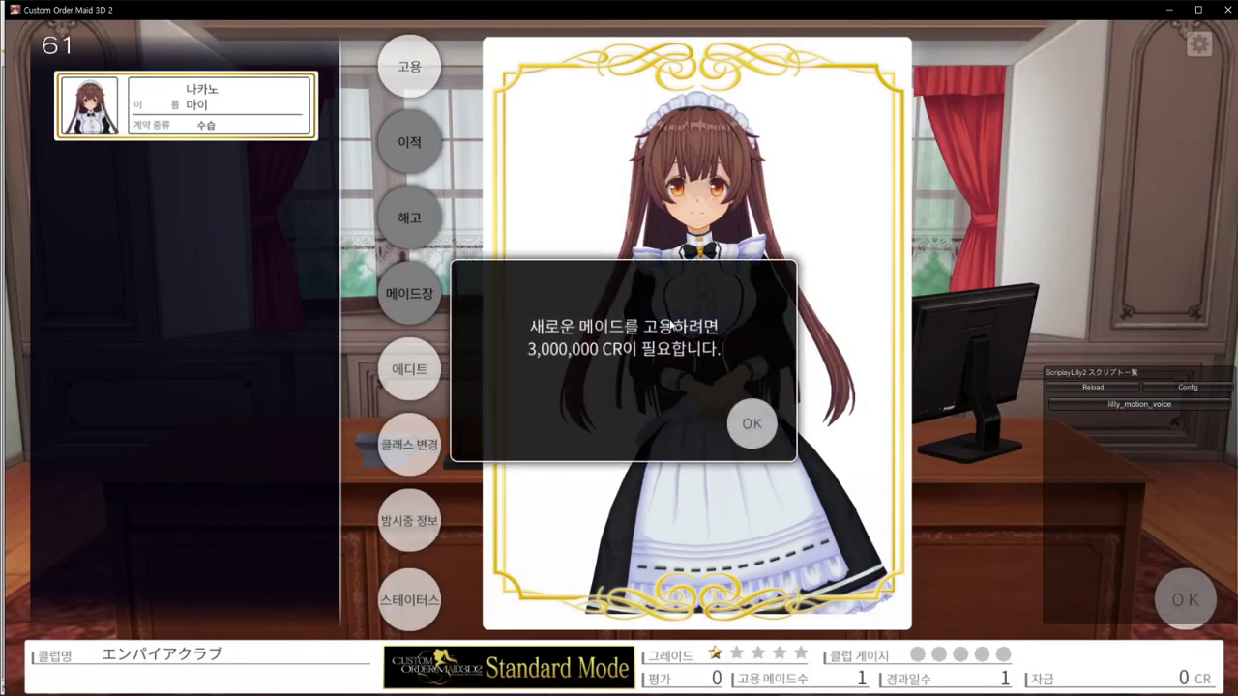
pyautogui.click(751, 422)
pyautogui.click(407, 372)
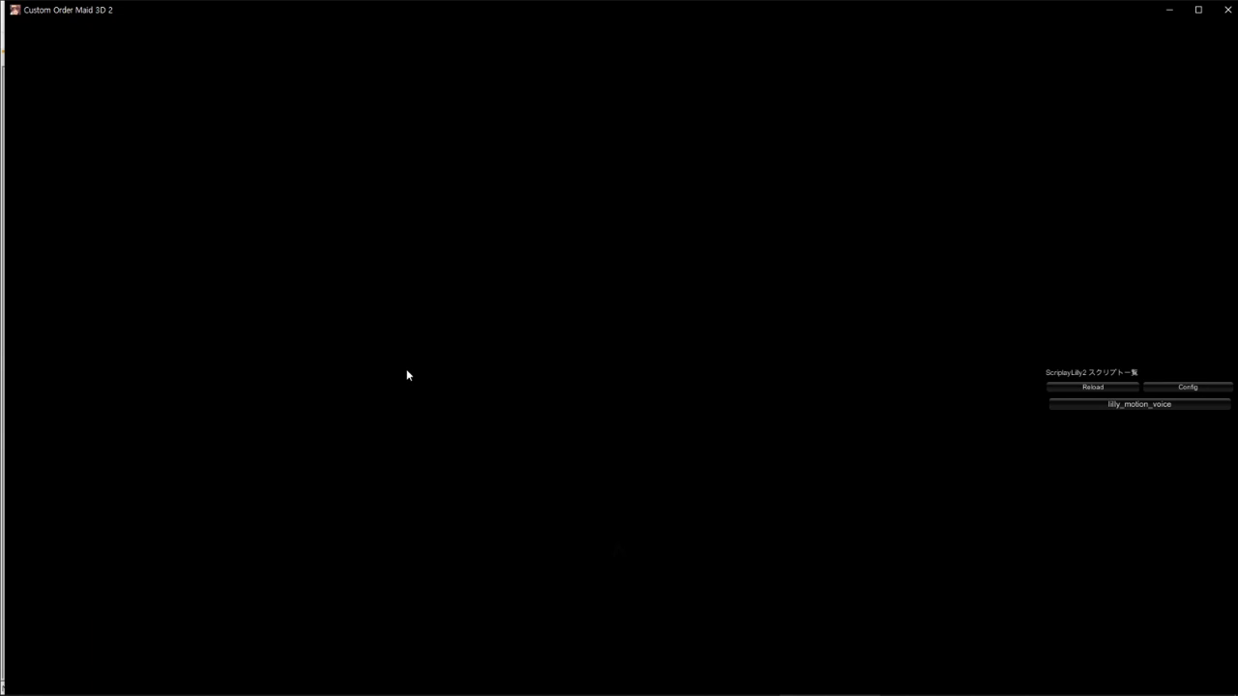
pyautogui.moveTo(467, 689)
pyautogui.click(296, 684)
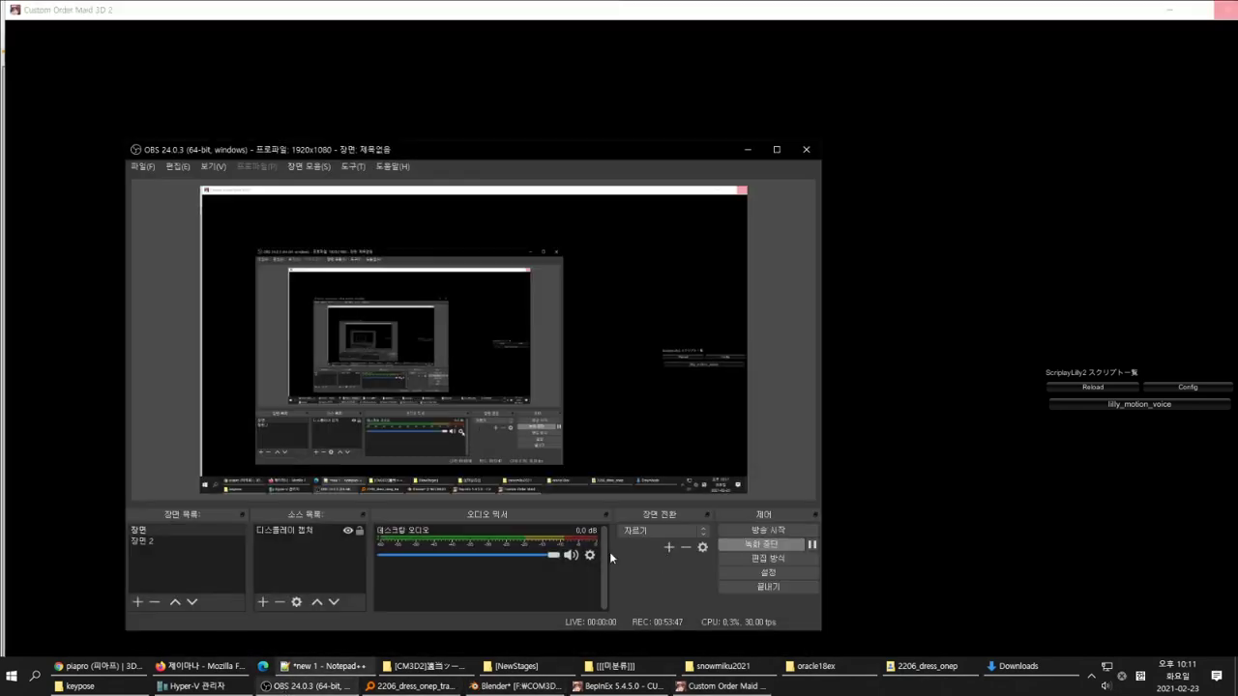
pyautogui.press('alt')
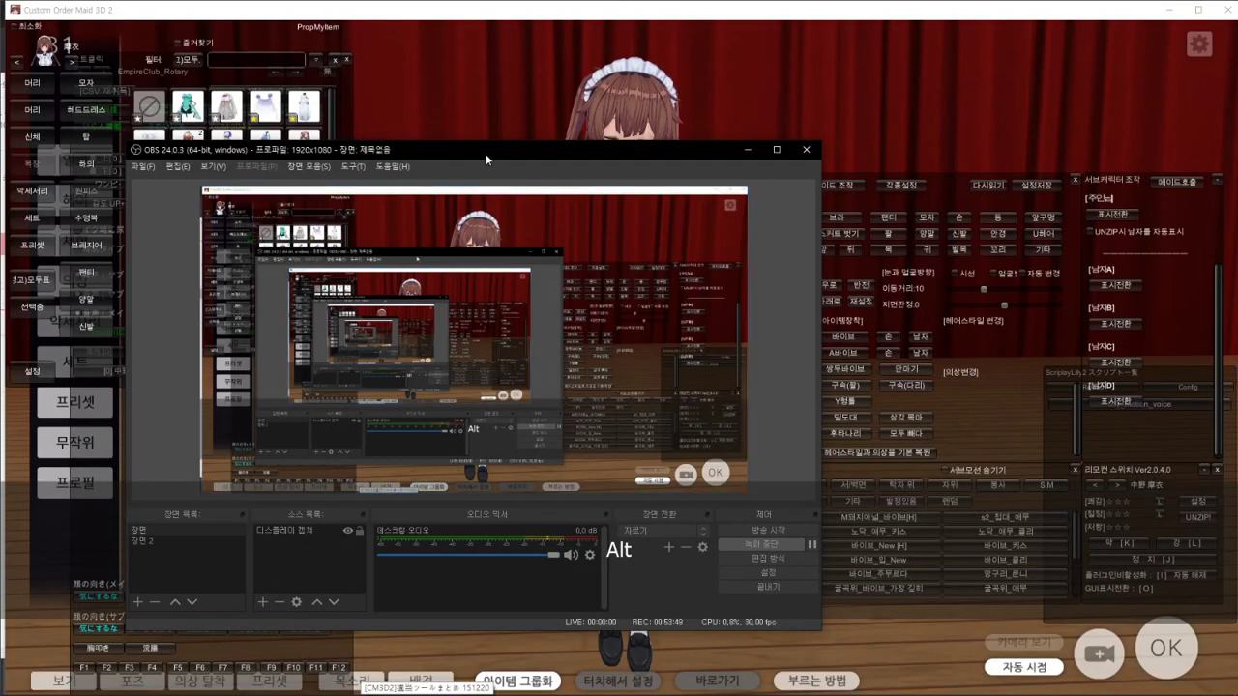
pyautogui.click(393, 122)
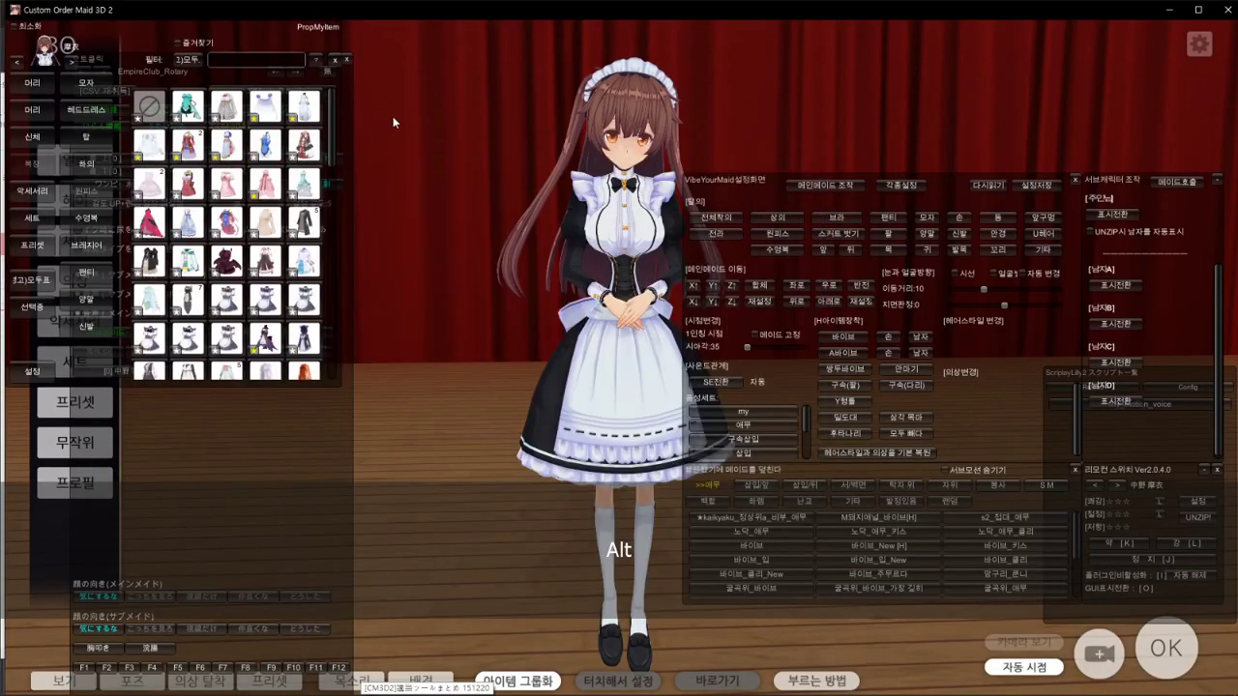
# Step: Filter the dress items to MOD, put the snowmiku2021 outfit on the maid and check the BepInEx log and the fit
pyautogui.click(190, 60)
pyautogui.click(189, 60)
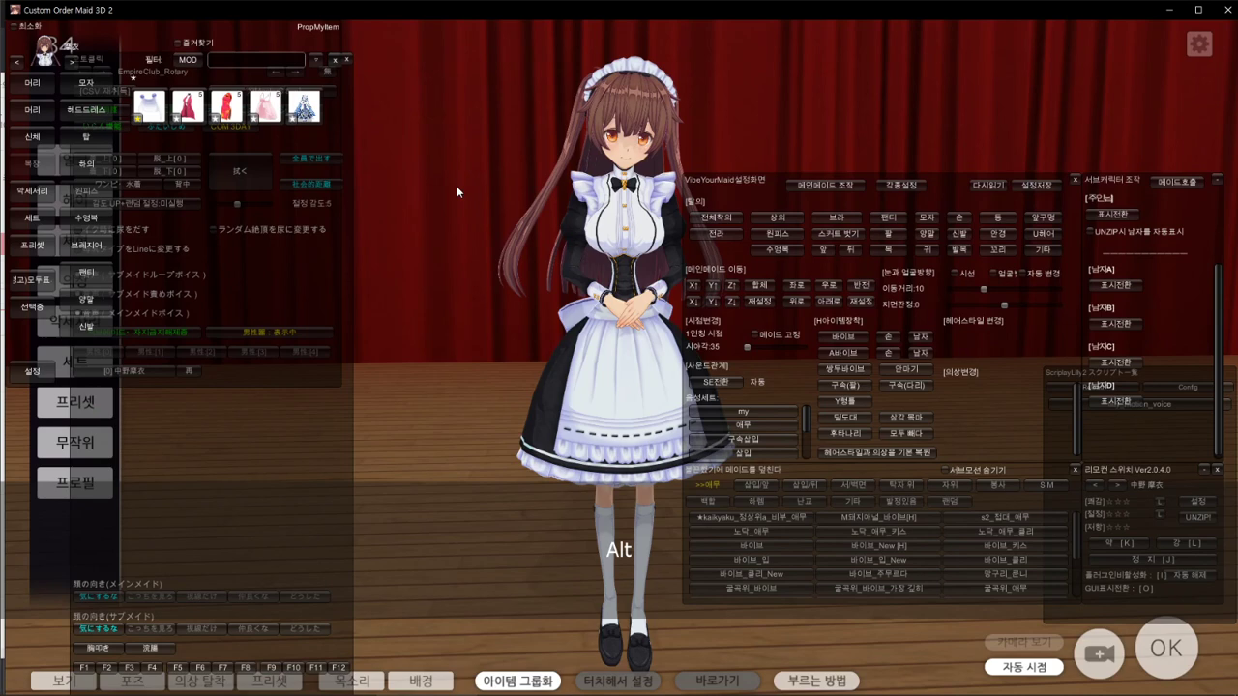
pyautogui.moveTo(425, 668)
pyautogui.click(617, 685)
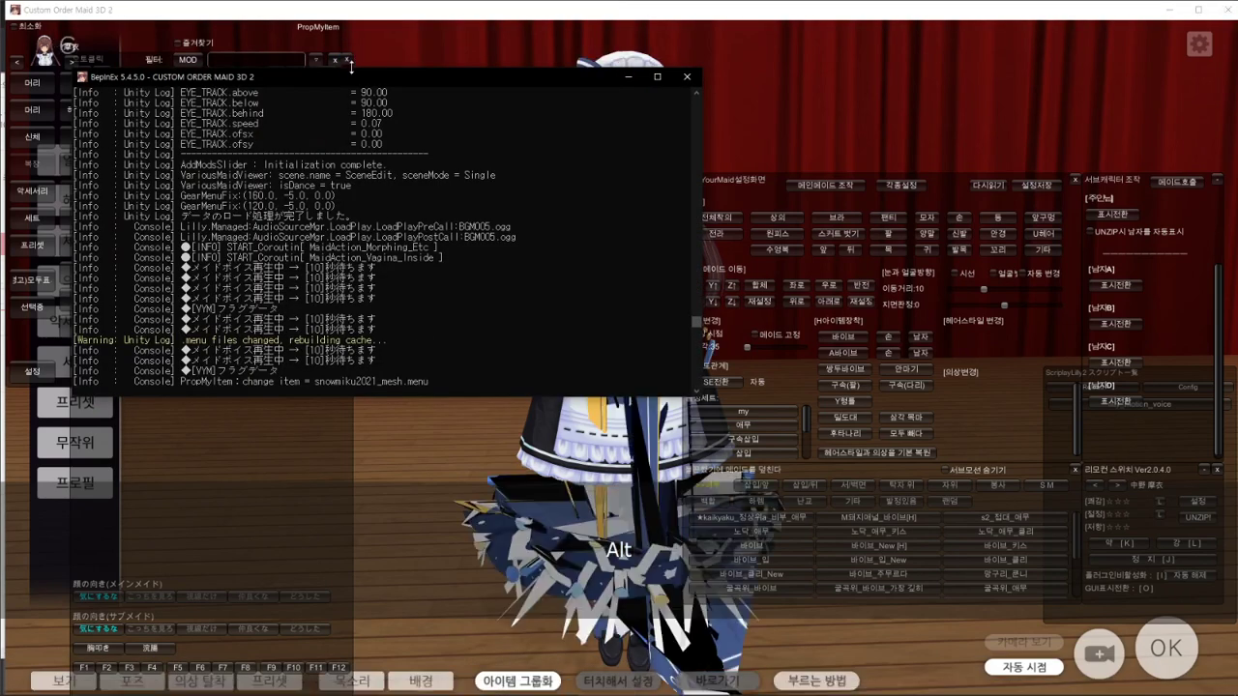
pyautogui.click(519, 466)
pyautogui.moveTo(520, 466); pyautogui.dragTo(503, 385)
# Step: Add the line "웨이트가 제대로 안들어가면 이꼴남" to the Notepad++ notes on line 61 and return to the game
pyautogui.moveTo(360, 684)
pyautogui.click(324, 667)
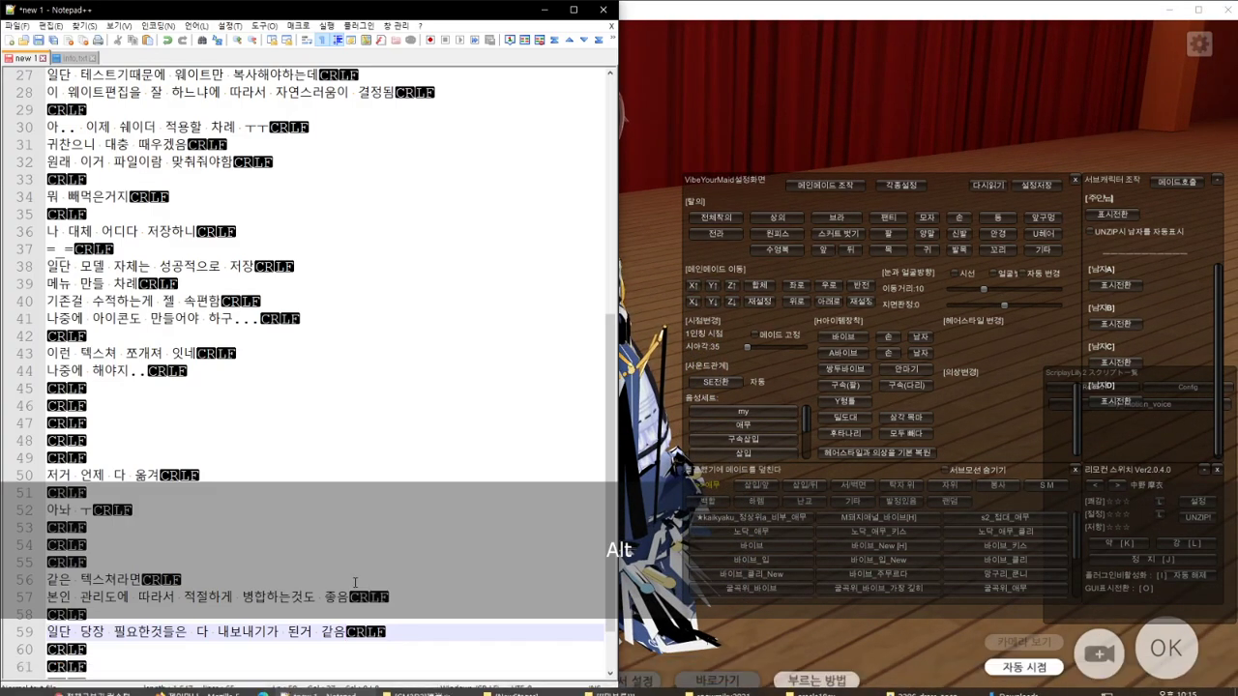
pyautogui.scroll(-2, 116, 580)
pyautogui.click(116, 612)
pyautogui.click(148, 602)
pyautogui.write('웨이트가 제')
pyautogui.write('대로 안들어가며')
pyautogui.write('ㄴ 이꼴나')
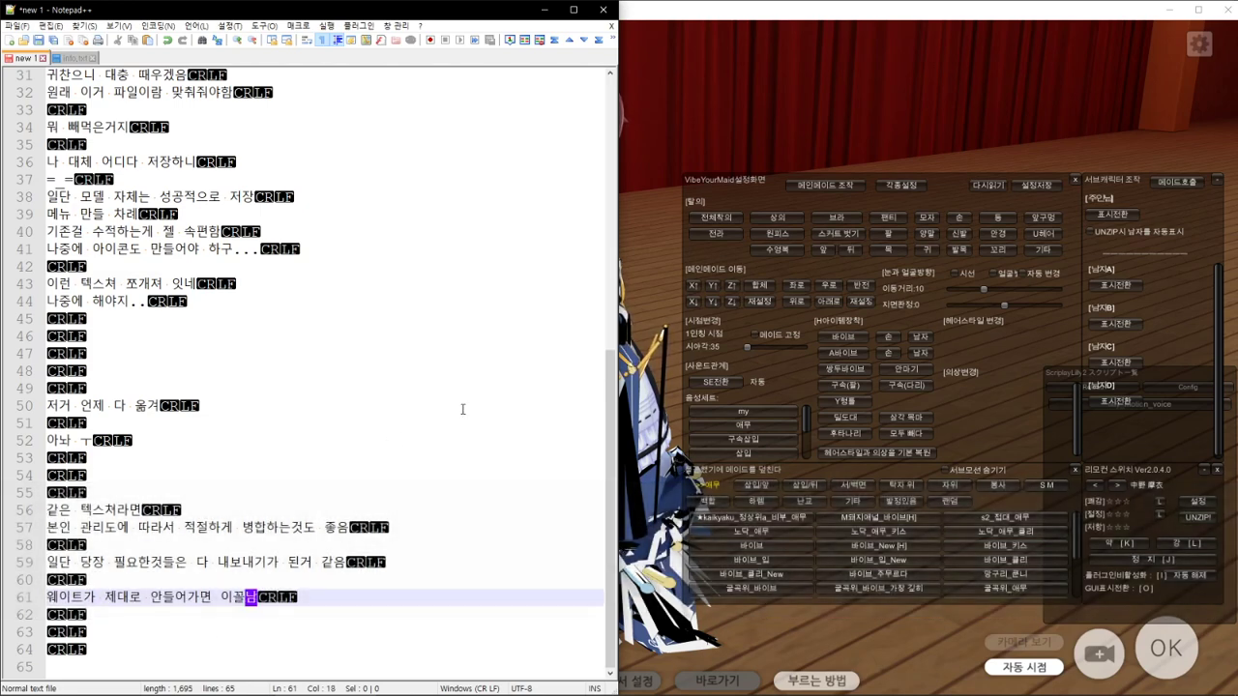
pyautogui.click(545, 10)
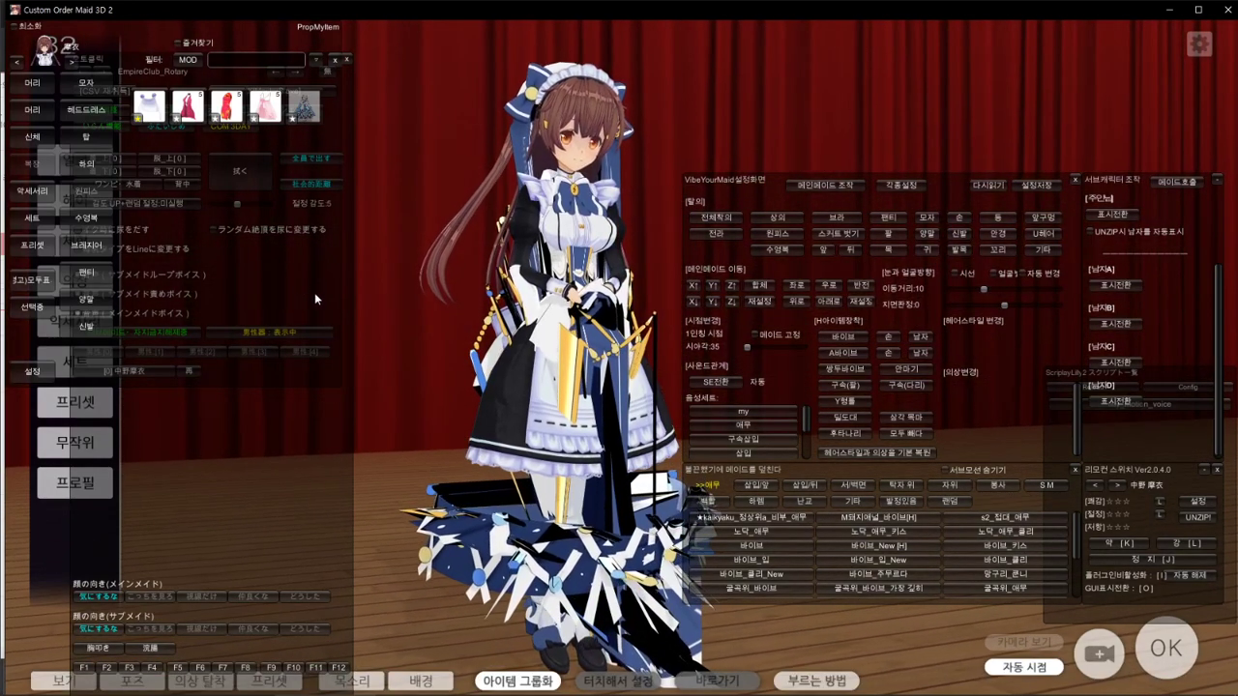
# Step: Close the plugin window overlapping the PropMyItem list, reset its MOD filter and dress the maid in the long black gold-trimmed dress
pyautogui.click(346, 59)
pyautogui.scroll(2, 463, 194)
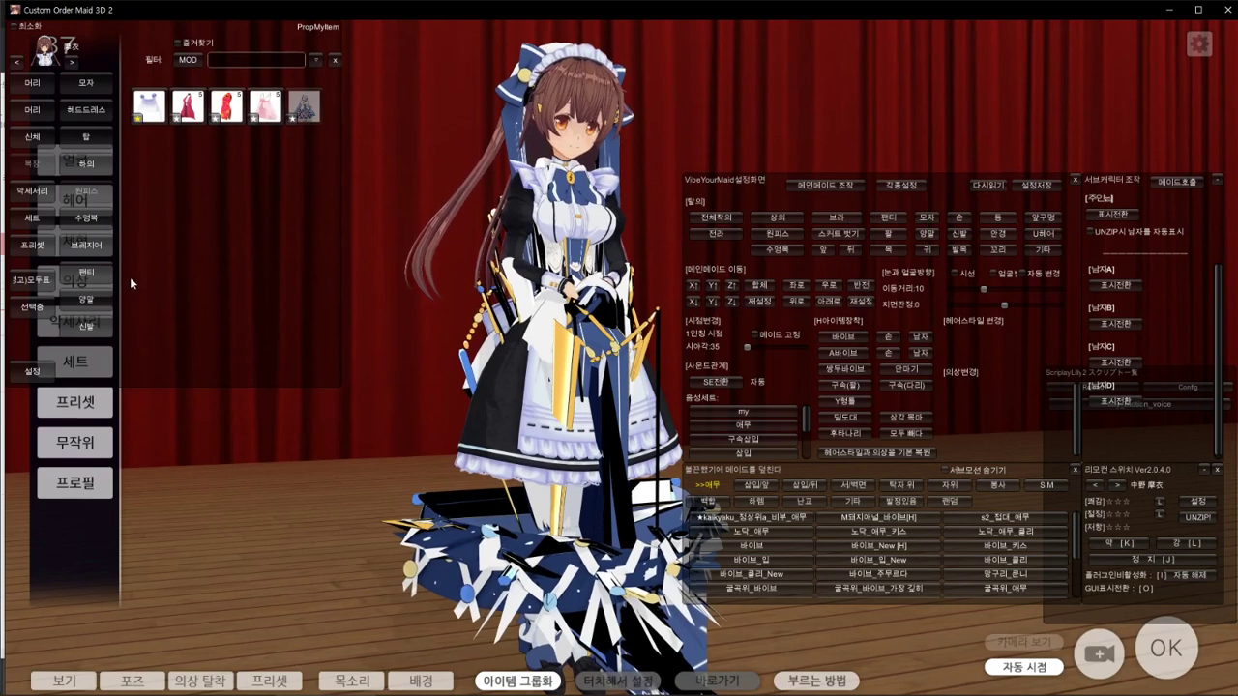
pyautogui.click(329, 62)
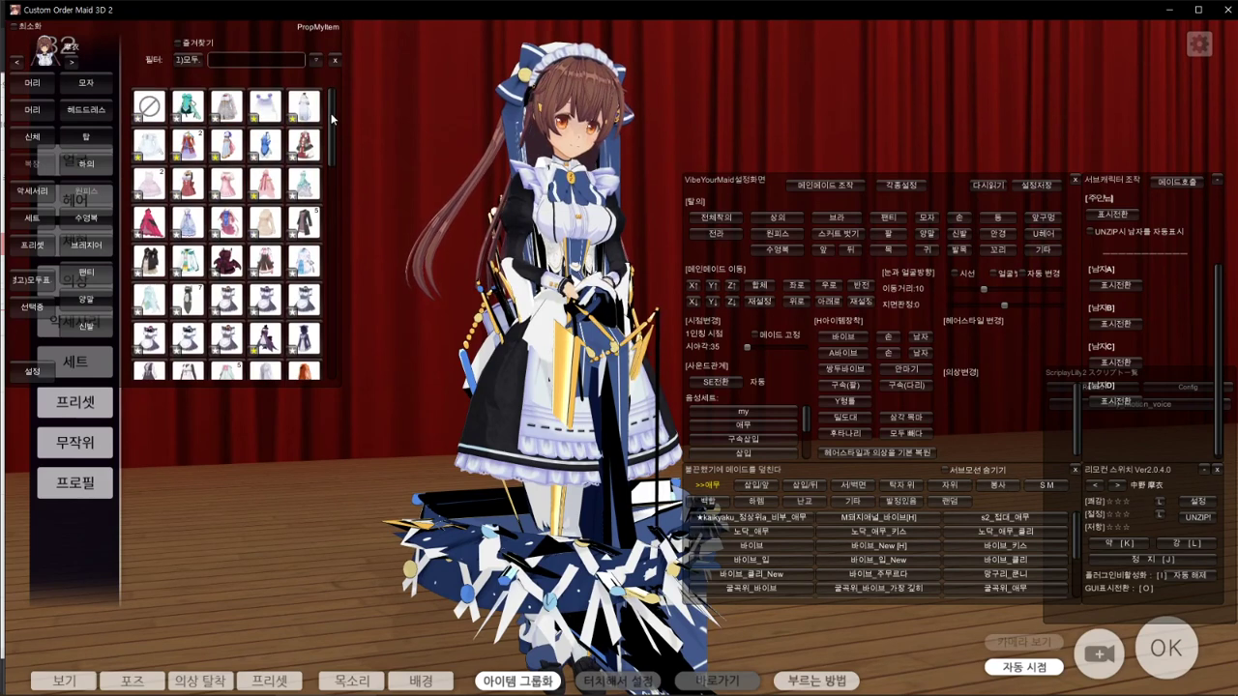
pyautogui.moveTo(331, 112); pyautogui.dragTo(320, 362)
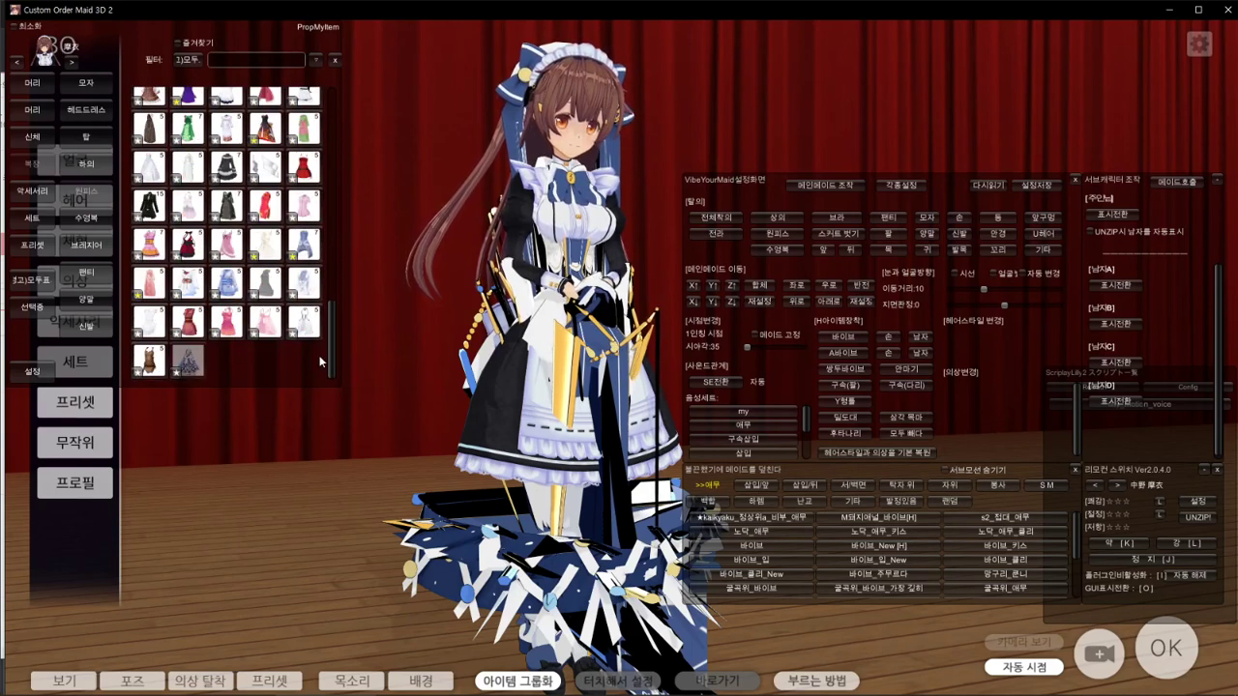
pyautogui.click(226, 205)
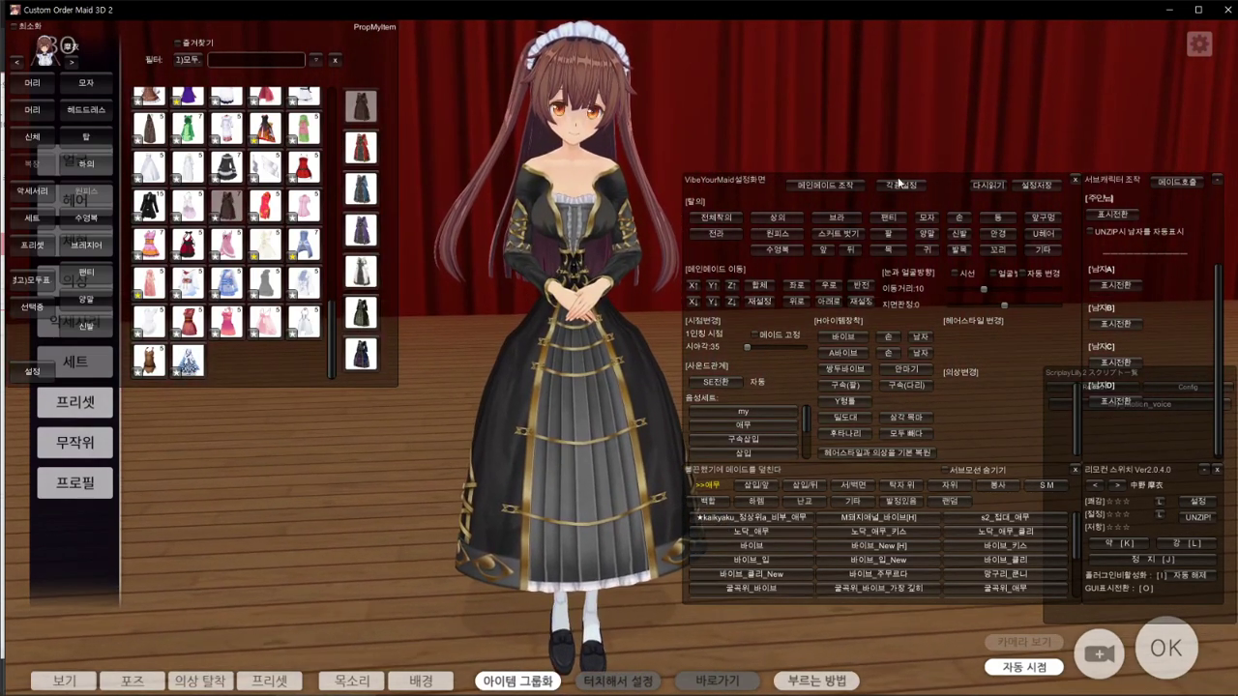
pyautogui.press('F12')
pyautogui.press('F12')
pyautogui.press('F5')
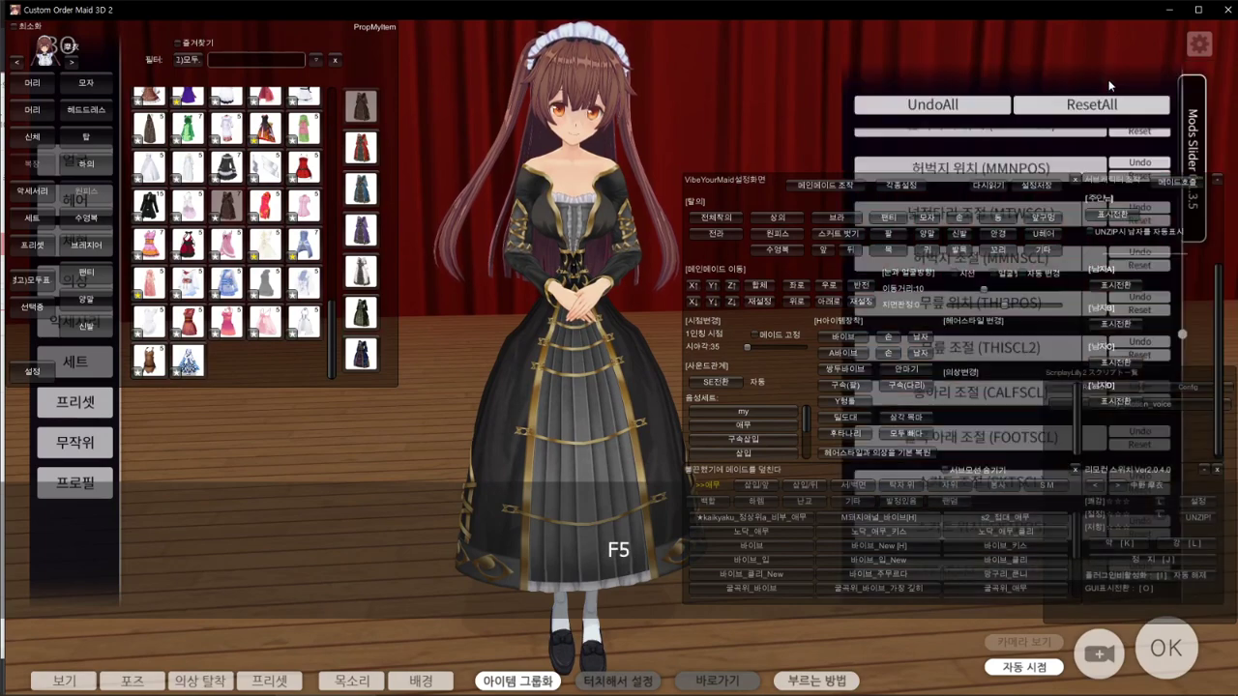
pyautogui.press('F5')
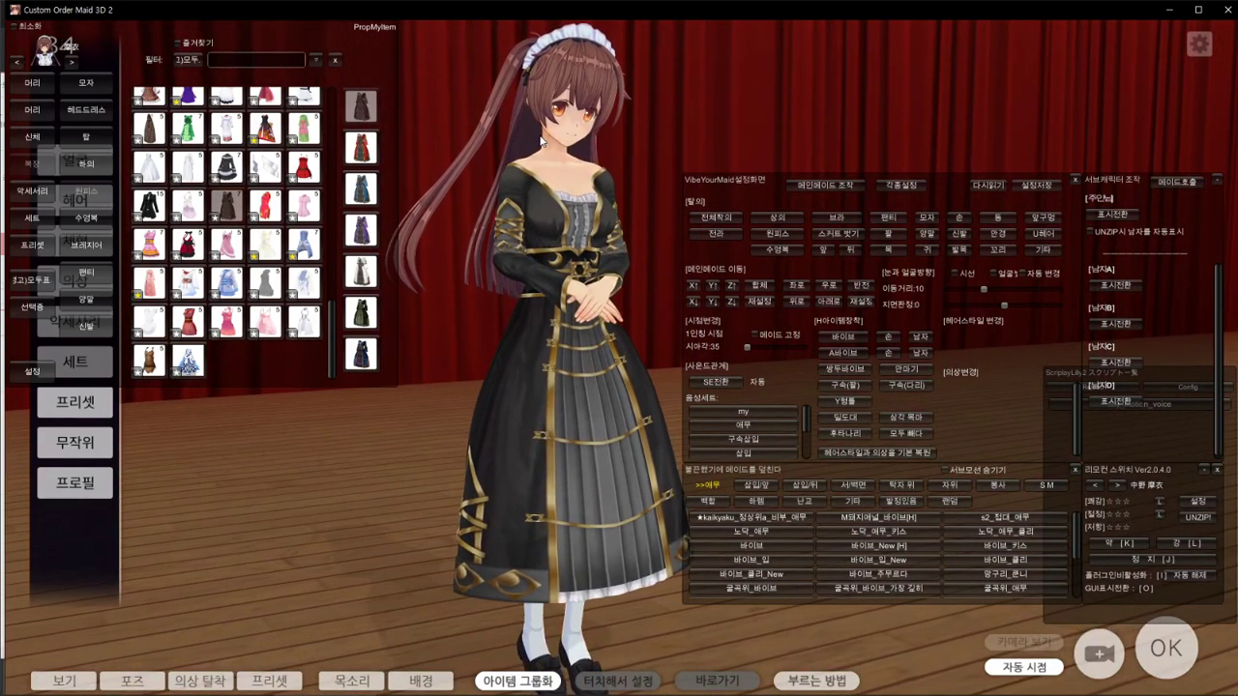
# Step: Open the ACCex menu export (menu내보내기) for the maid's onepiece slot and copy dress594_onep from the menu name
pyautogui.press('F12')
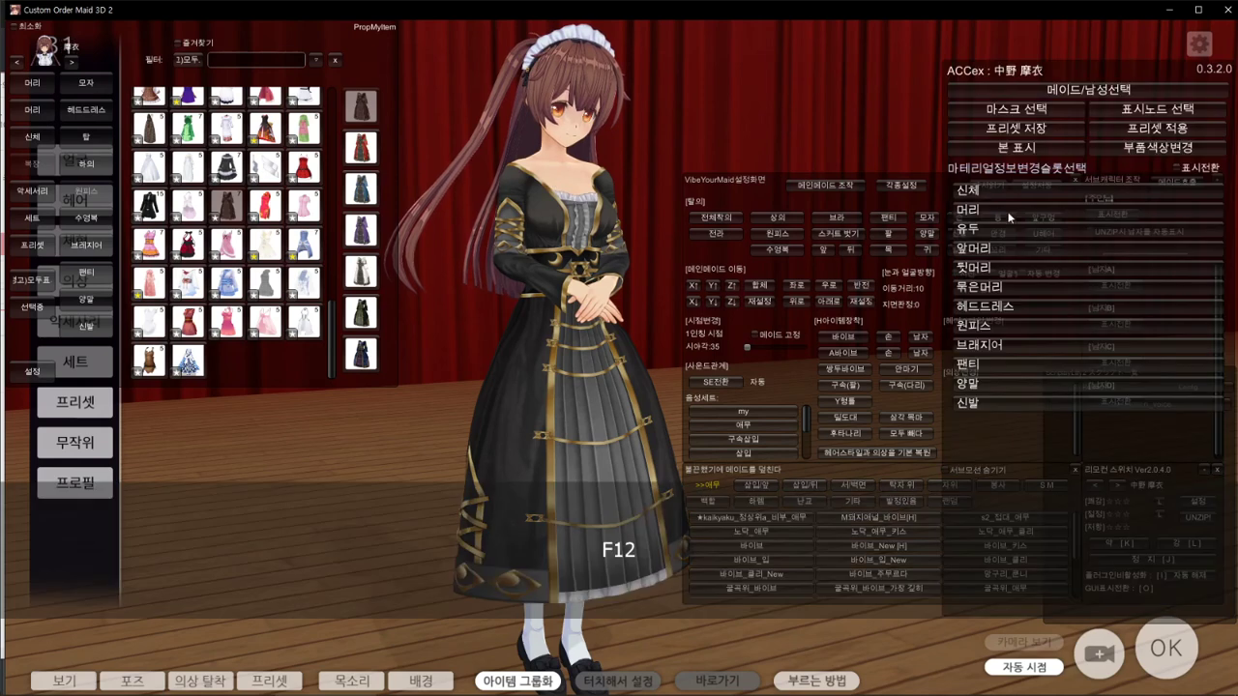
pyautogui.click(1064, 327)
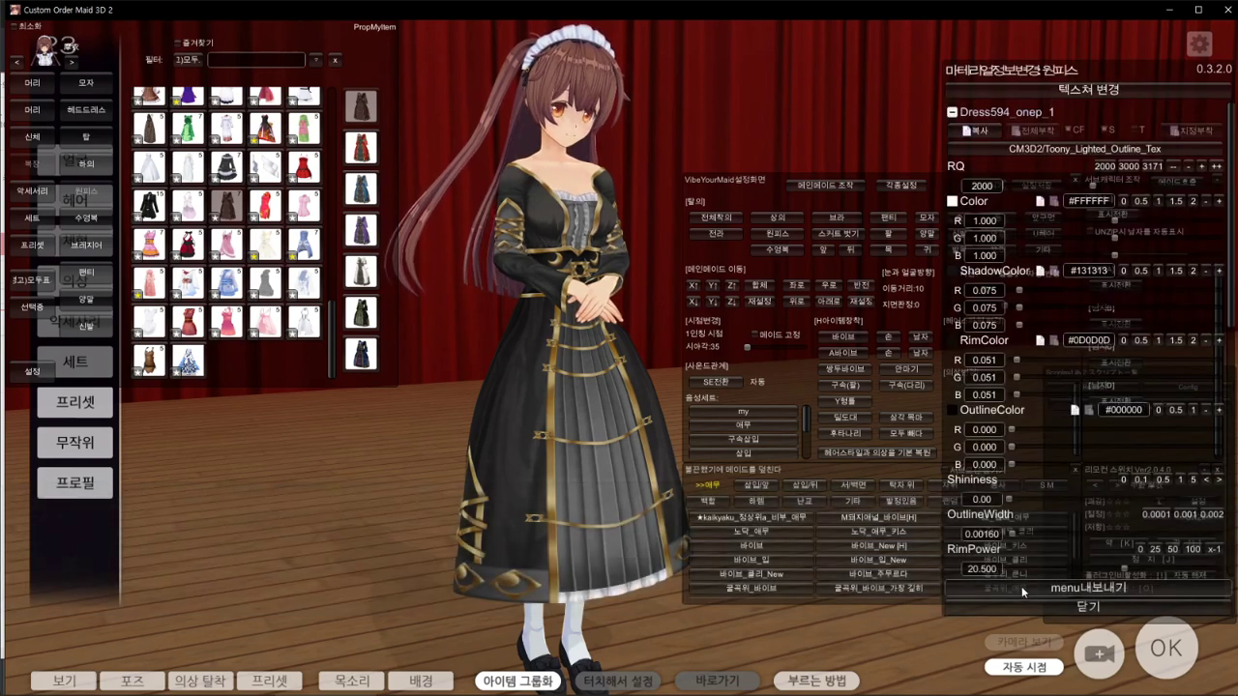
pyautogui.click(1021, 587)
pyautogui.doubleClick(513, 140)
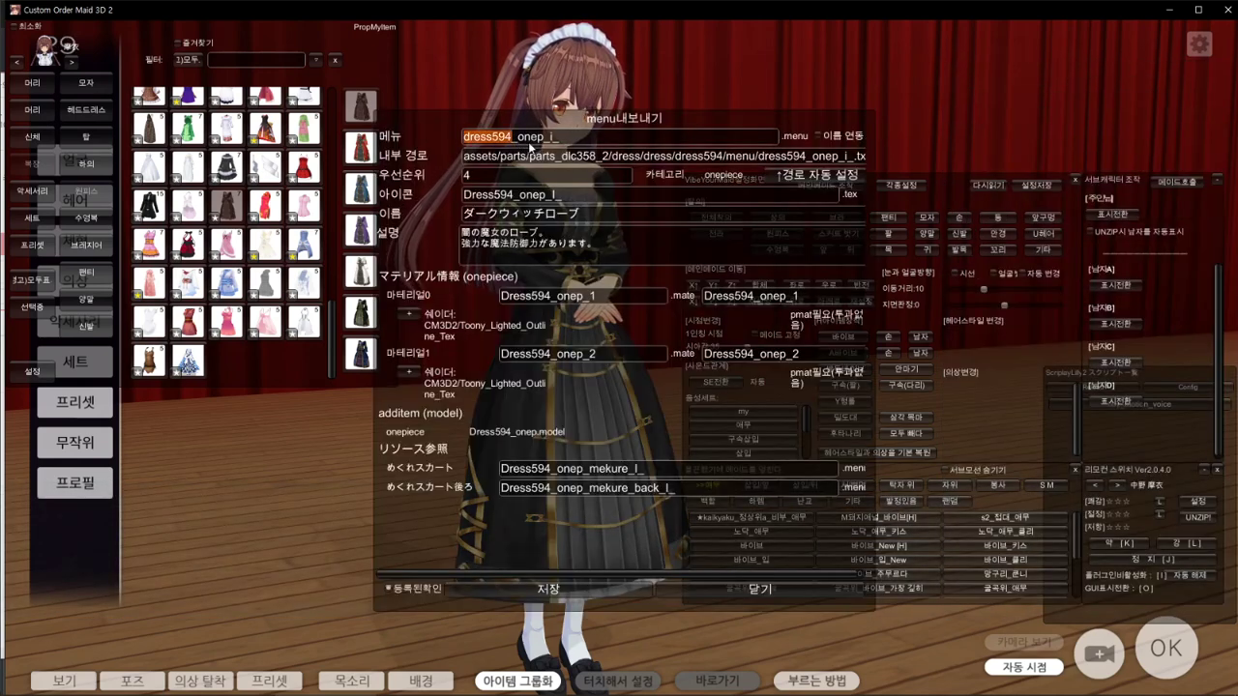
pyautogui.hotkey('ctrl', 'c')
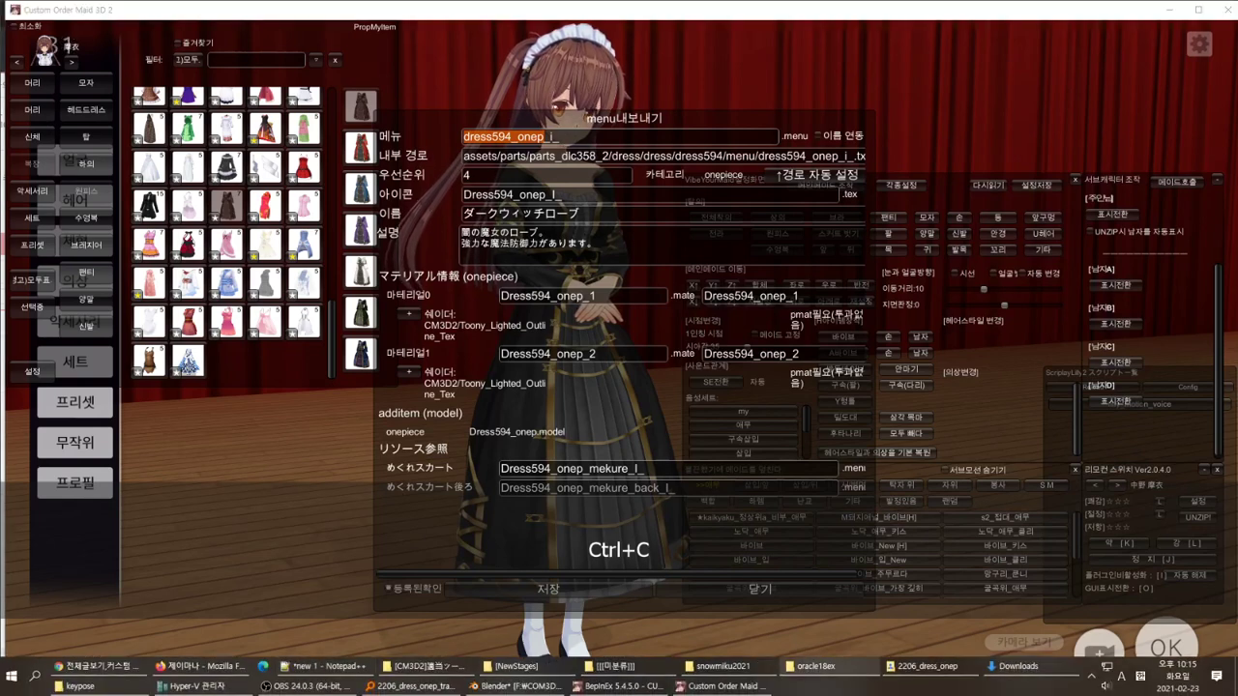
# Step: Launch SybarisArcEditor.exe from the F: drive's COM3D2 folder and close ACCex with its menu export dialog
pyautogui.click(480, 668)
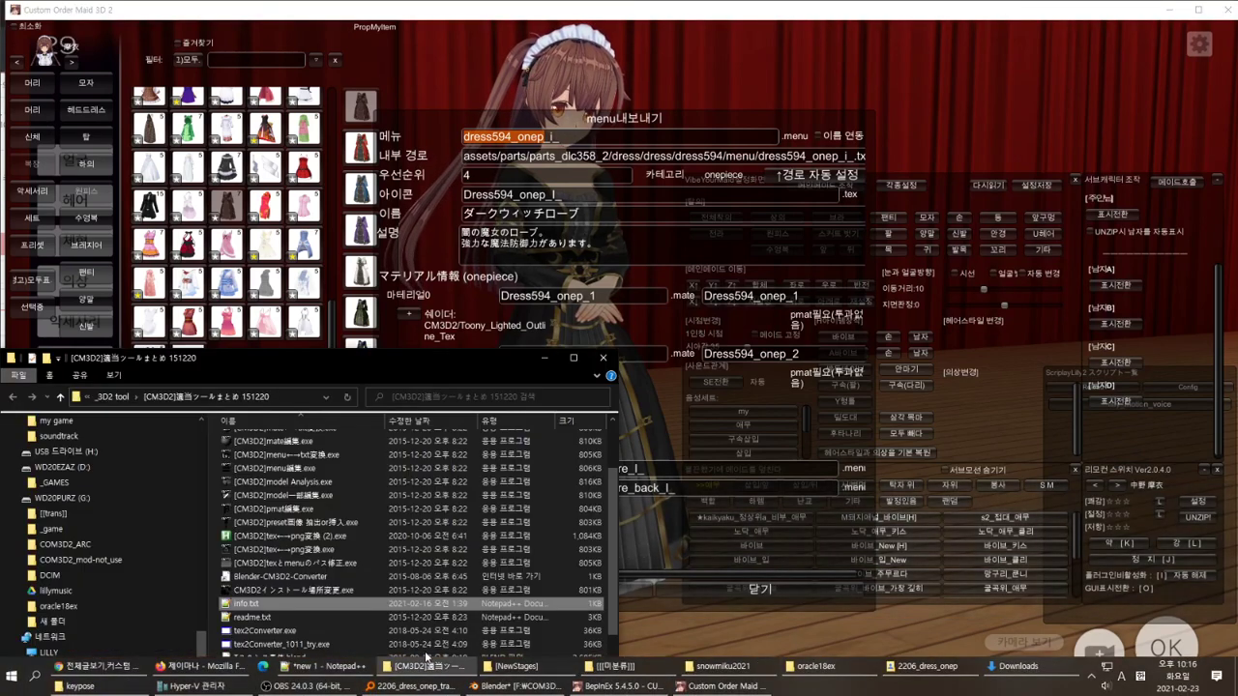
pyautogui.hotkey('alt', 'Up')
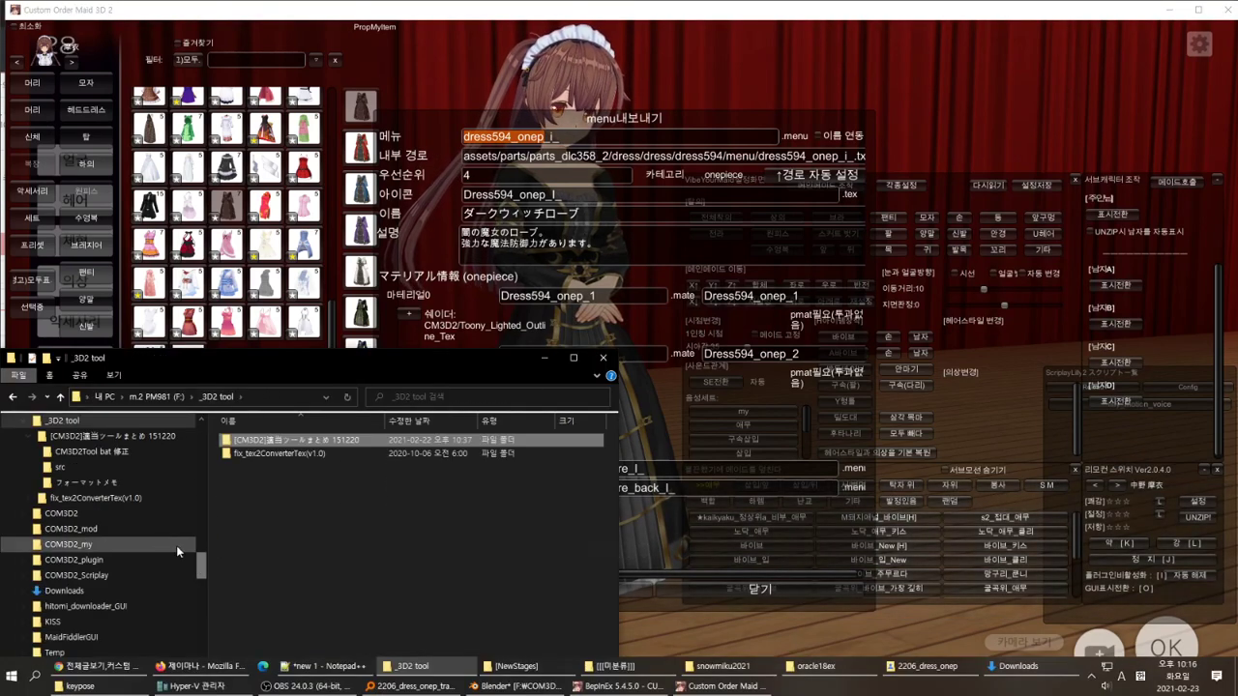
pyautogui.click(140, 507)
pyautogui.scroll(-5, 256, 554)
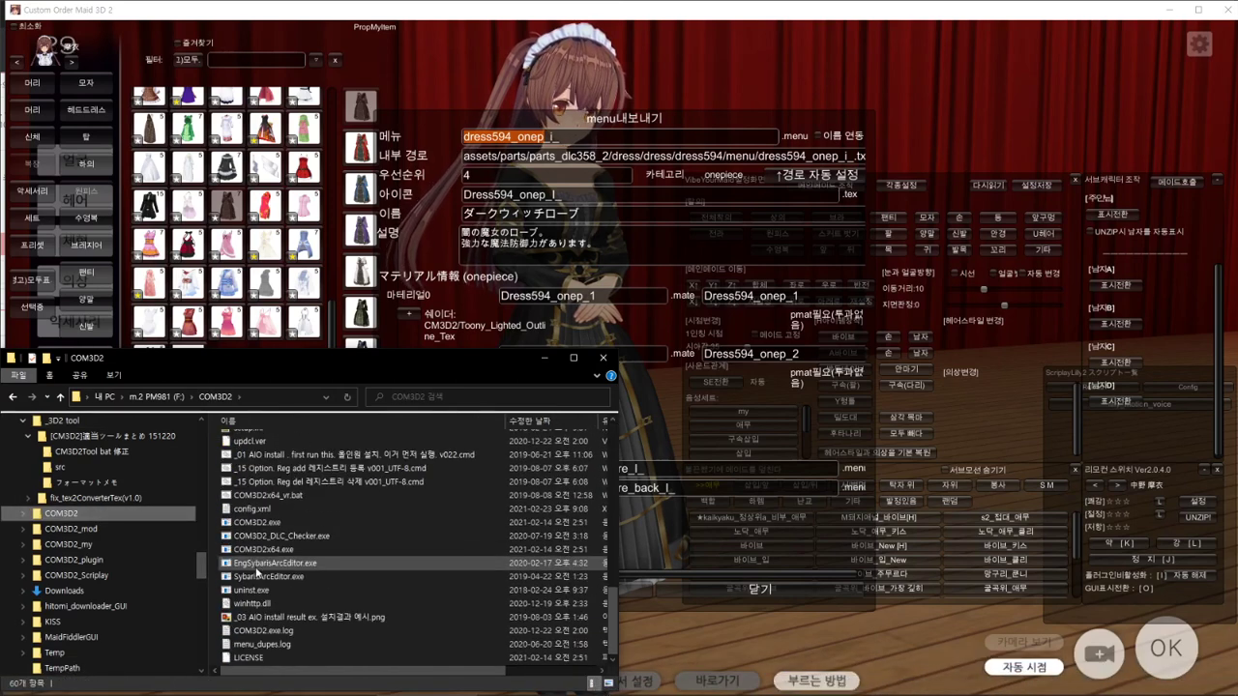
pyautogui.doubleClick(272, 578)
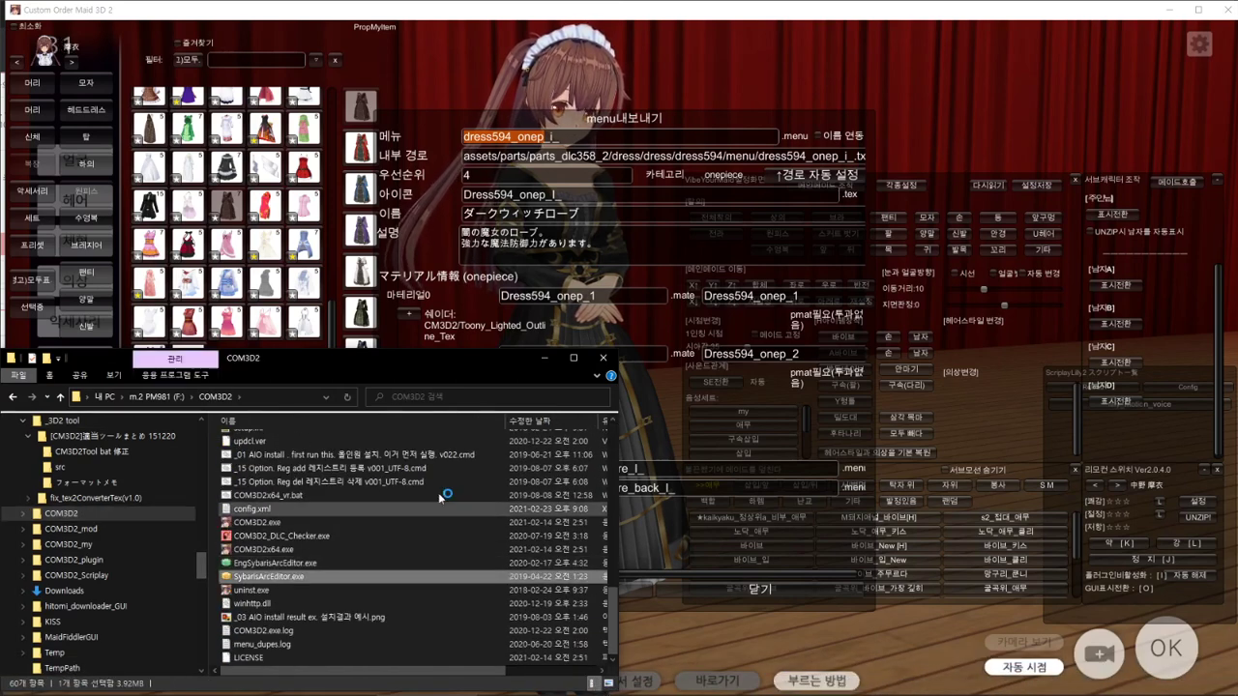
pyautogui.click(544, 357)
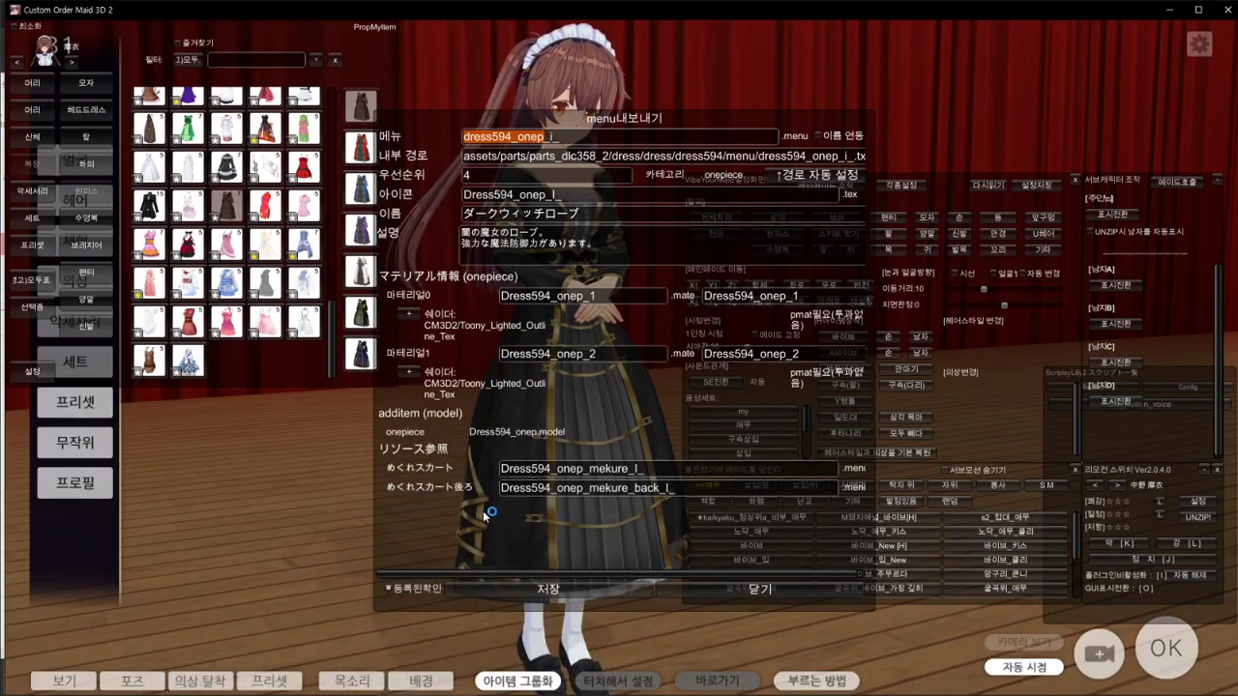
pyautogui.click(666, 592)
pyautogui.press('F12')
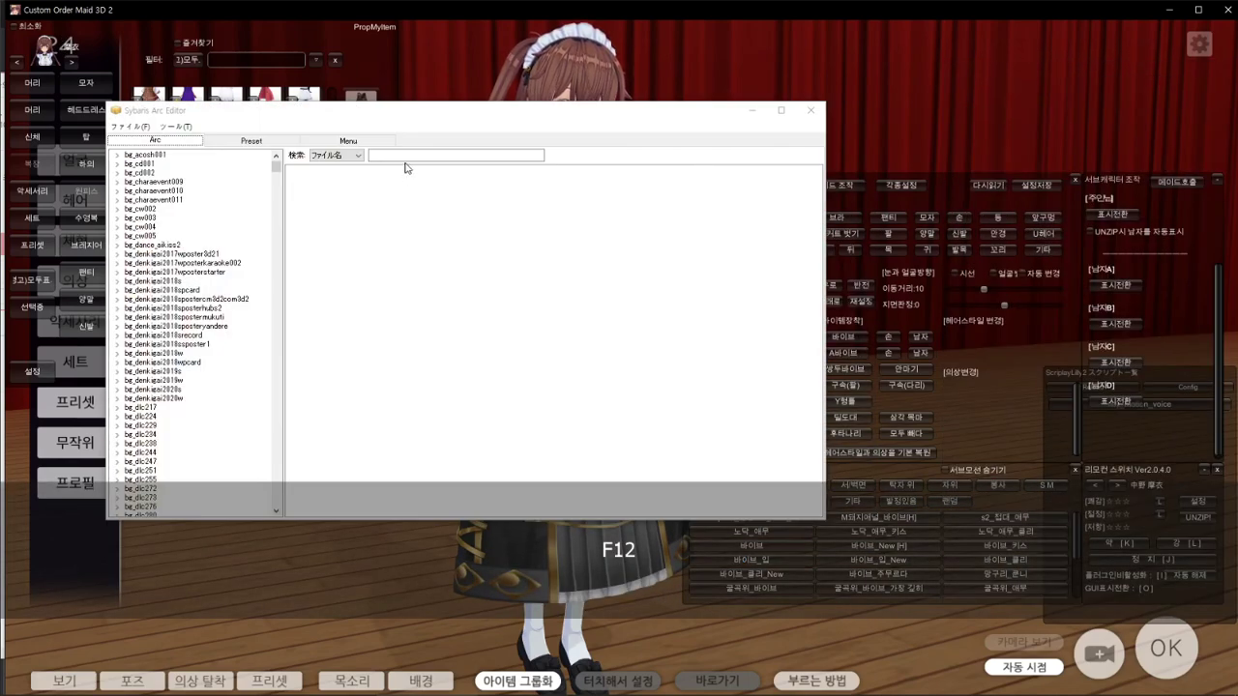
# Step: Search the arc files for dress594_onep and save dress594_onep.model into the COM3D2_ARC folder
pyautogui.click(413, 154)
pyautogui.hotkey('ctrl', 'v')
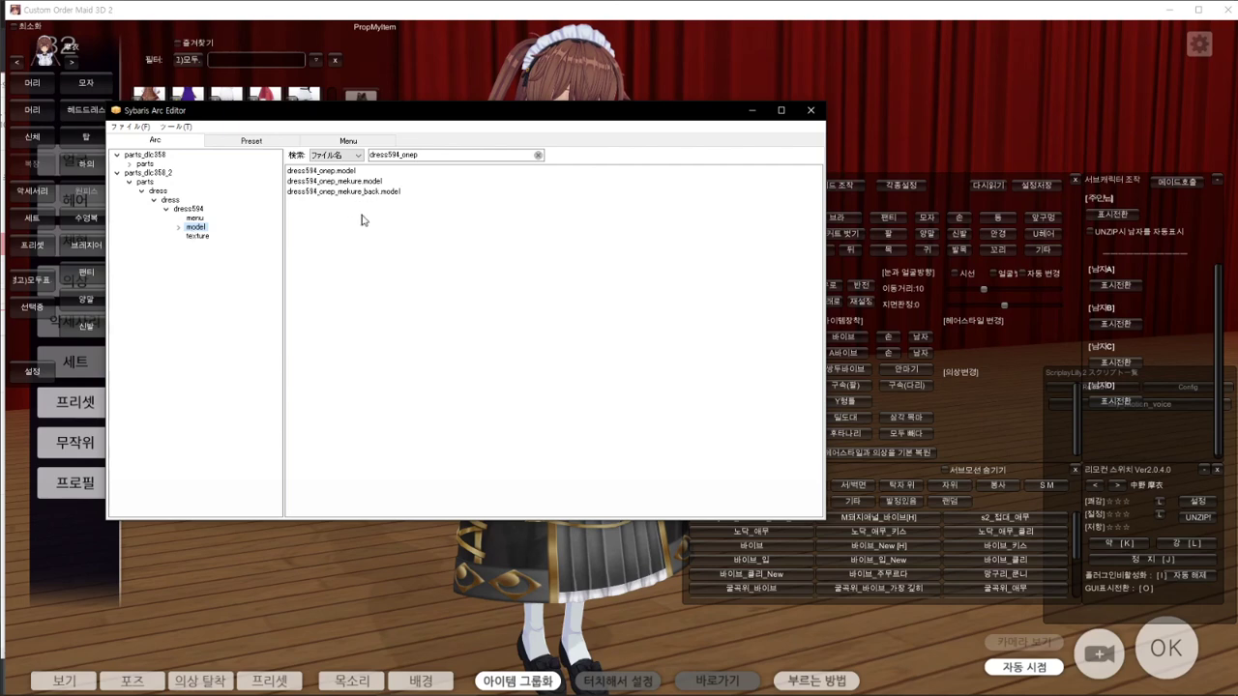
pyautogui.rightClick(342, 171)
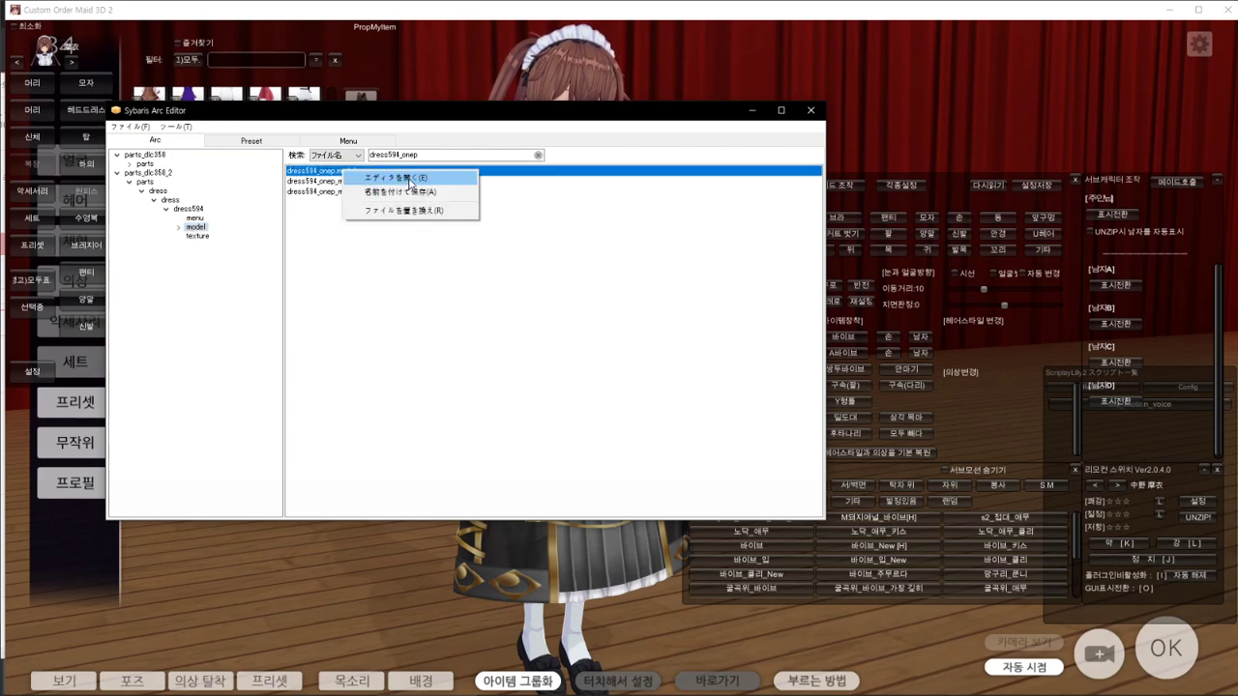
pyautogui.click(401, 191)
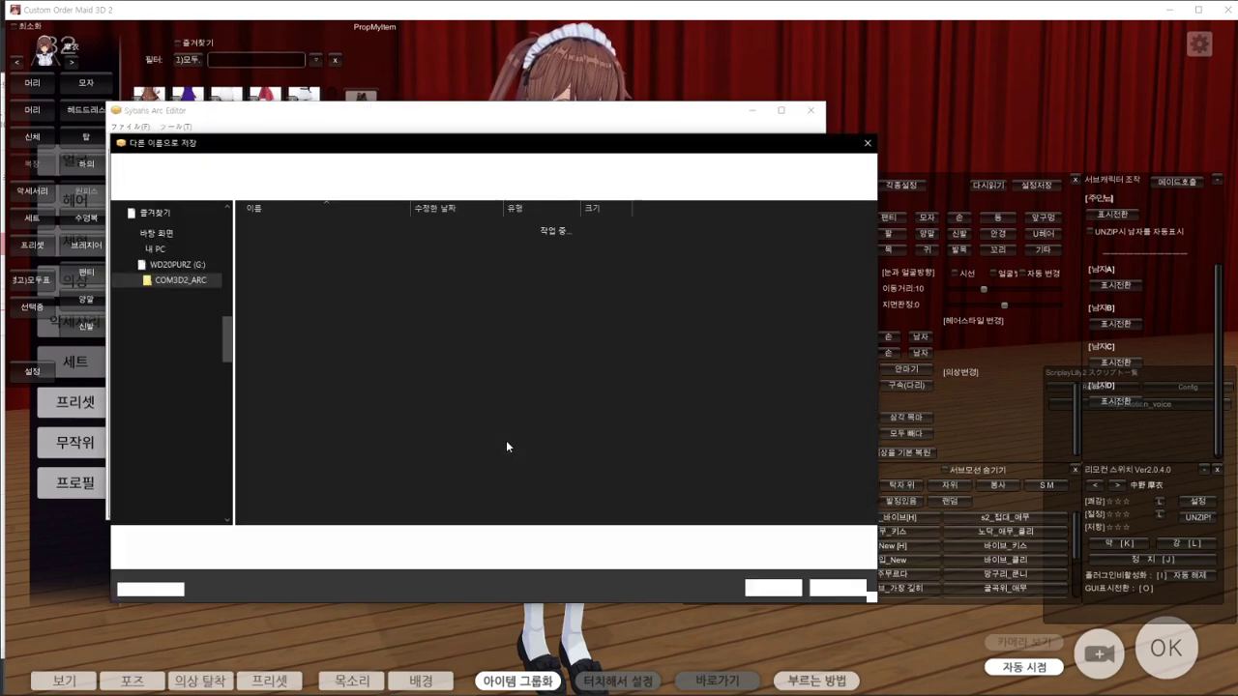
pyautogui.press('Return')
# Step: Search Everything for dress594_onep and copy the full path of dress594_onep.model in G:\COM3D2_ARC
pyautogui.moveTo(963, 685)
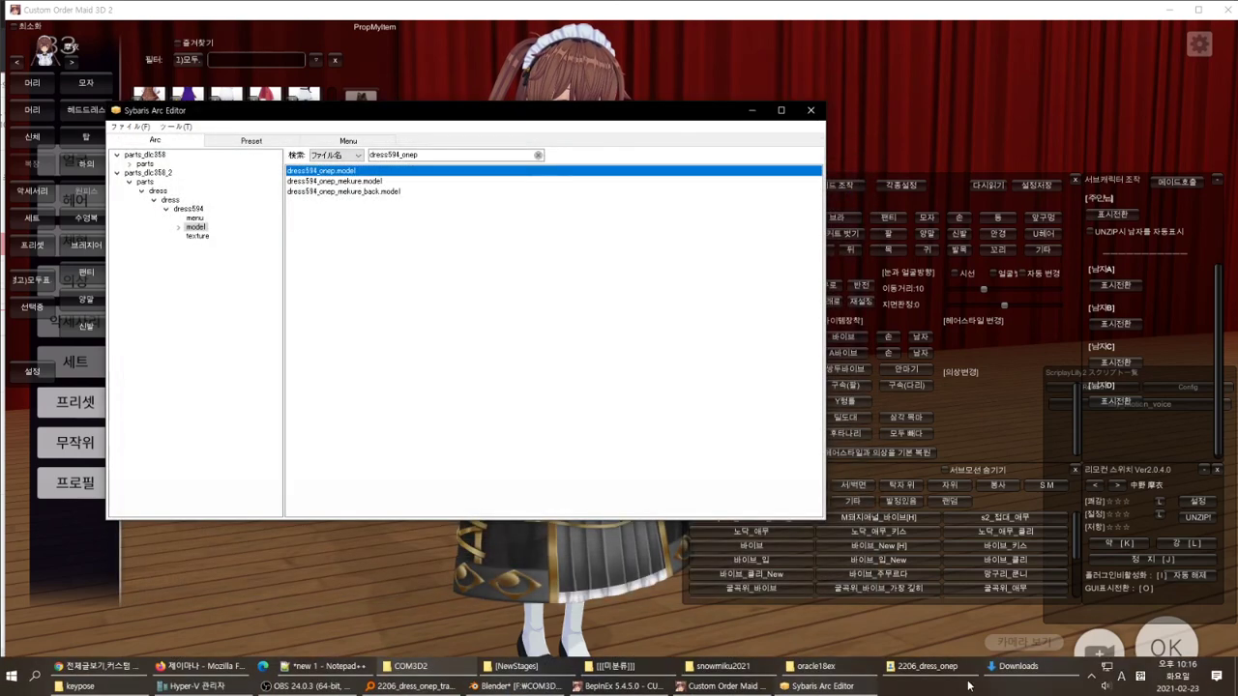
pyautogui.click(411, 686)
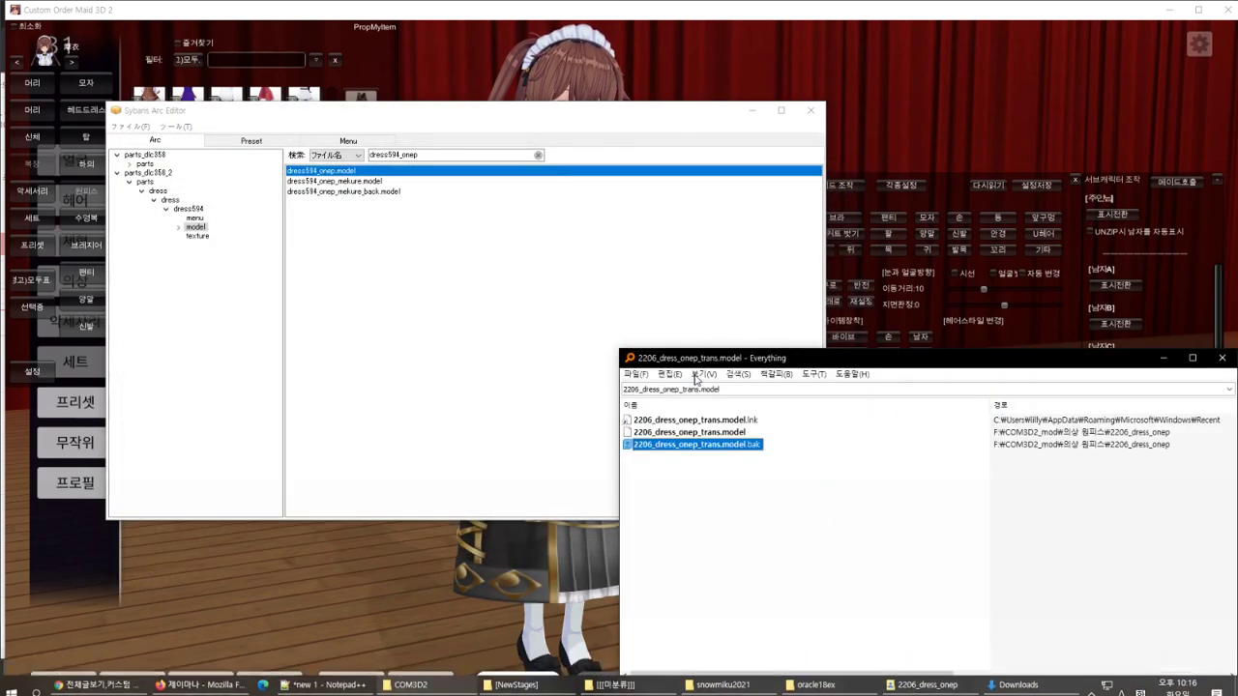
pyautogui.doubleClick(712, 389)
pyautogui.write('dress594_onep')
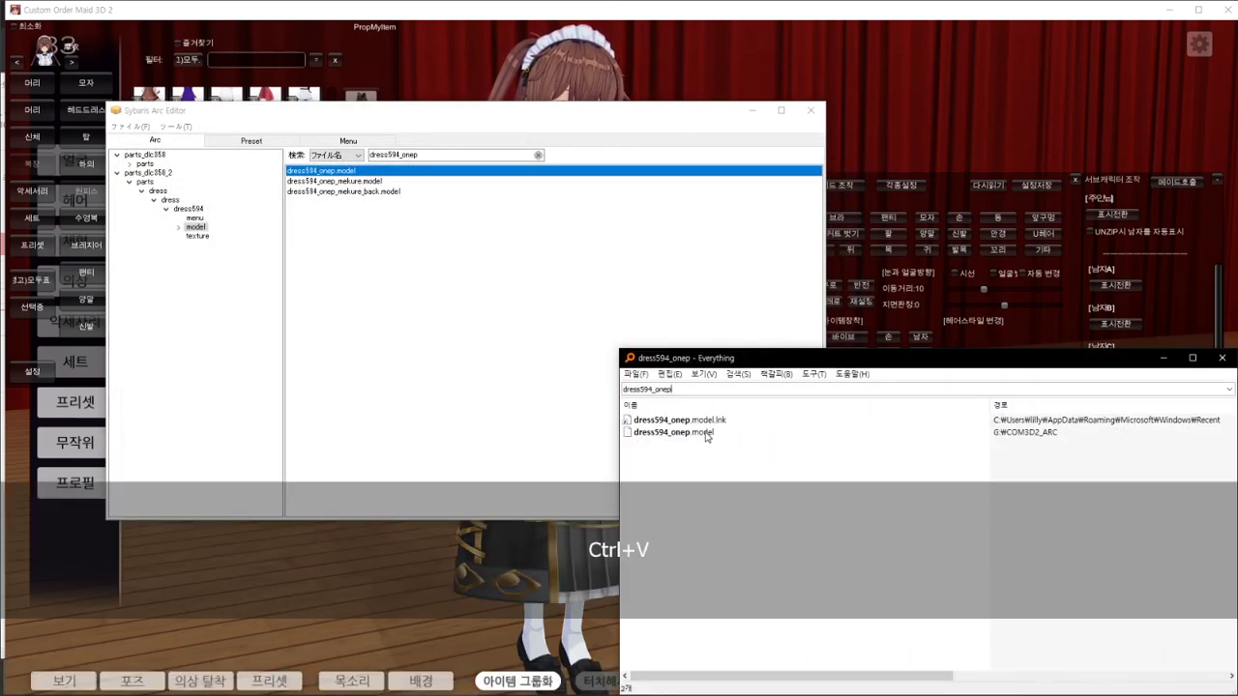
pyautogui.rightClick(706, 434)
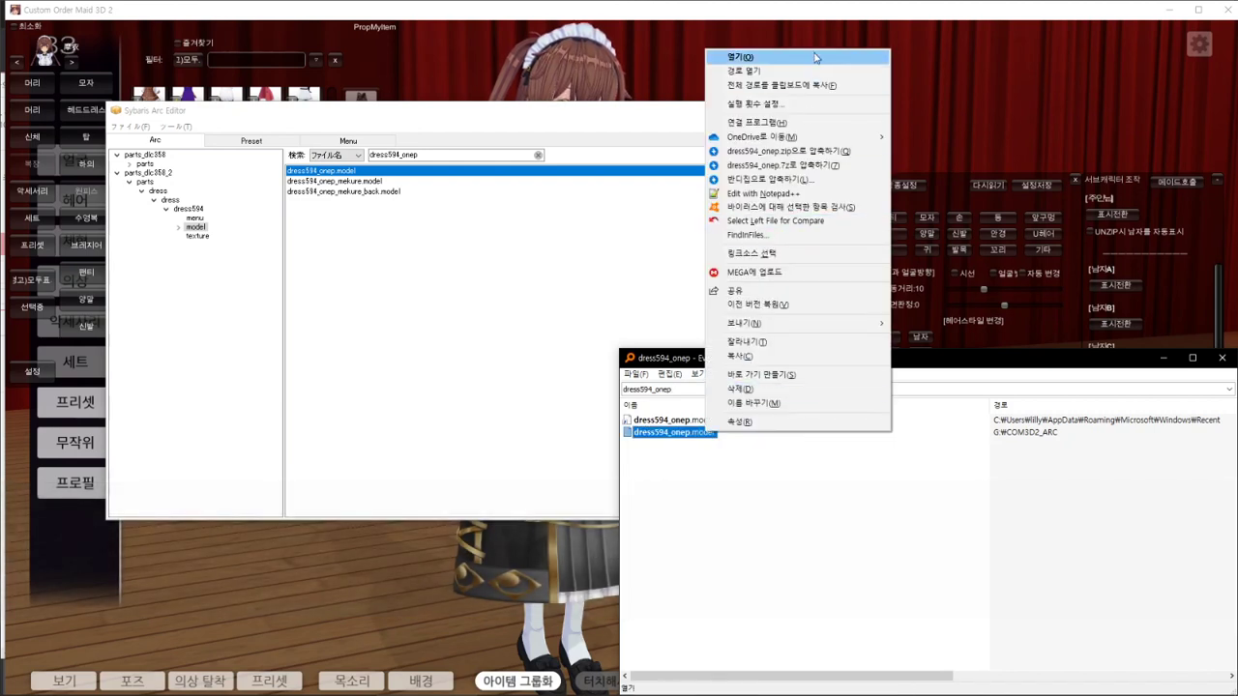
pyautogui.click(816, 85)
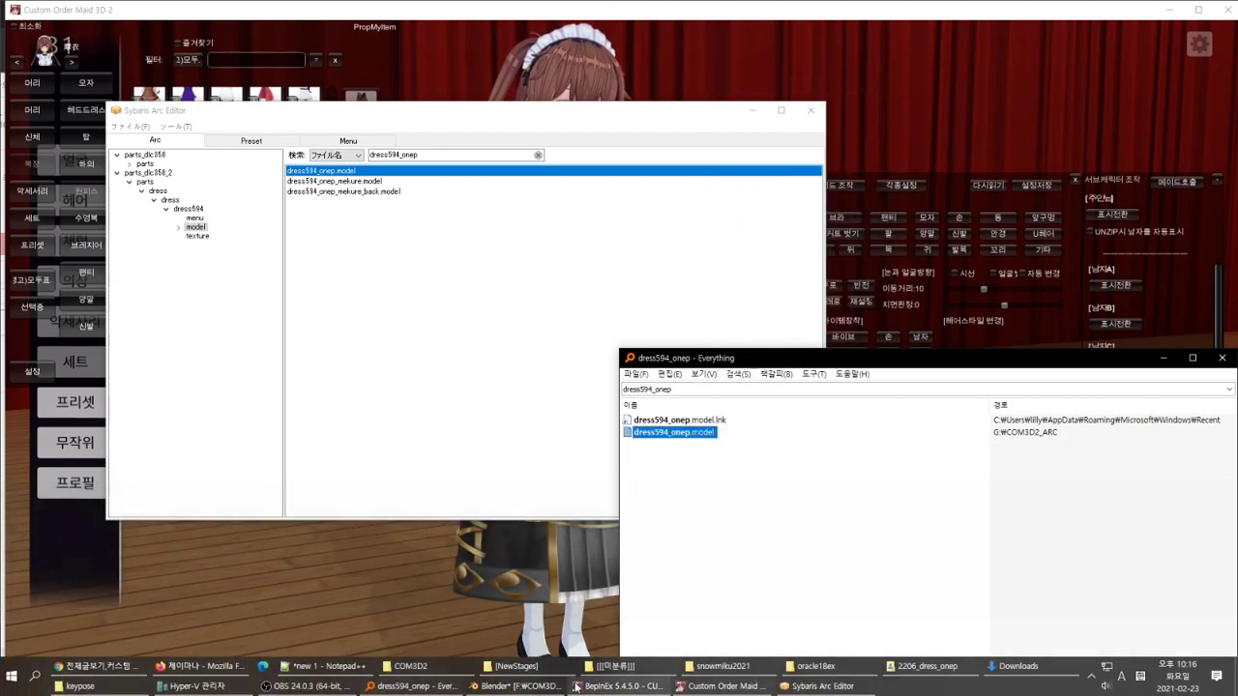
# Step: Switch to Blender and import G:\COM3D2_ARC\dress594_onep.model as a CM3D2 model
pyautogui.click(516, 686)
pyautogui.click(45, 29)
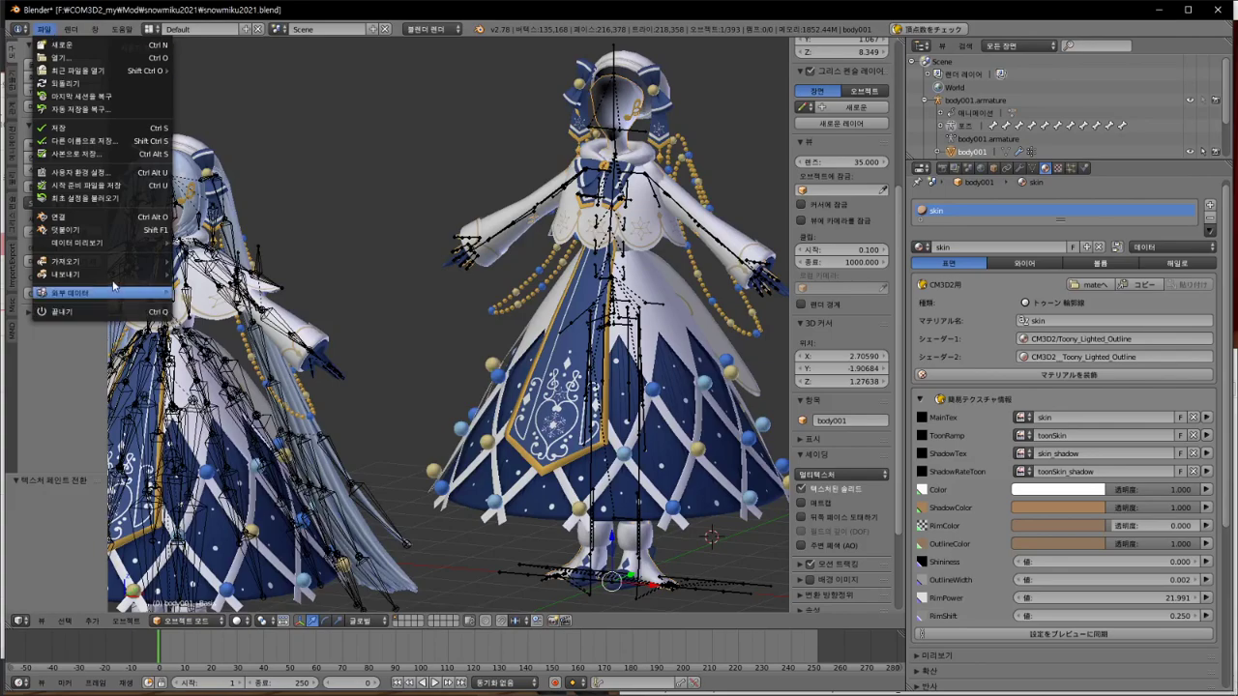
pyautogui.moveTo(118, 261)
pyautogui.click(249, 398)
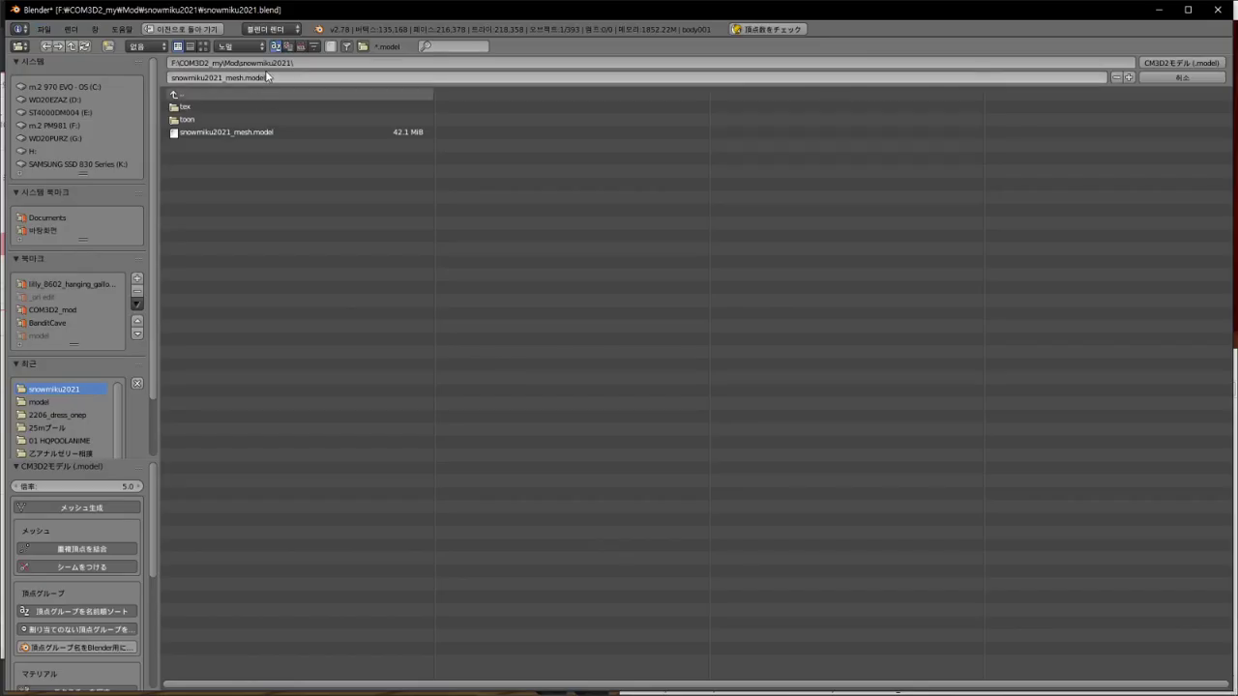
pyautogui.click(271, 62)
pyautogui.write('G:\\COM3D2_ARC\\dress594_onep.model')
pyautogui.press('Return')
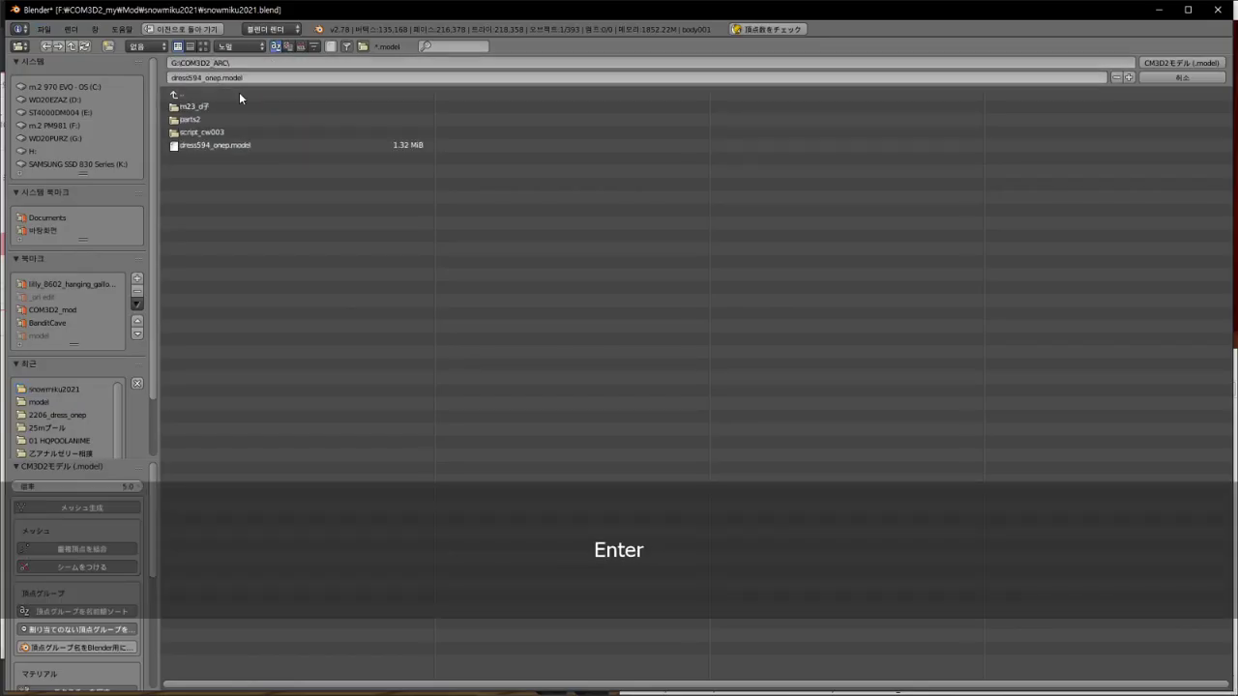
pyautogui.click(300, 145)
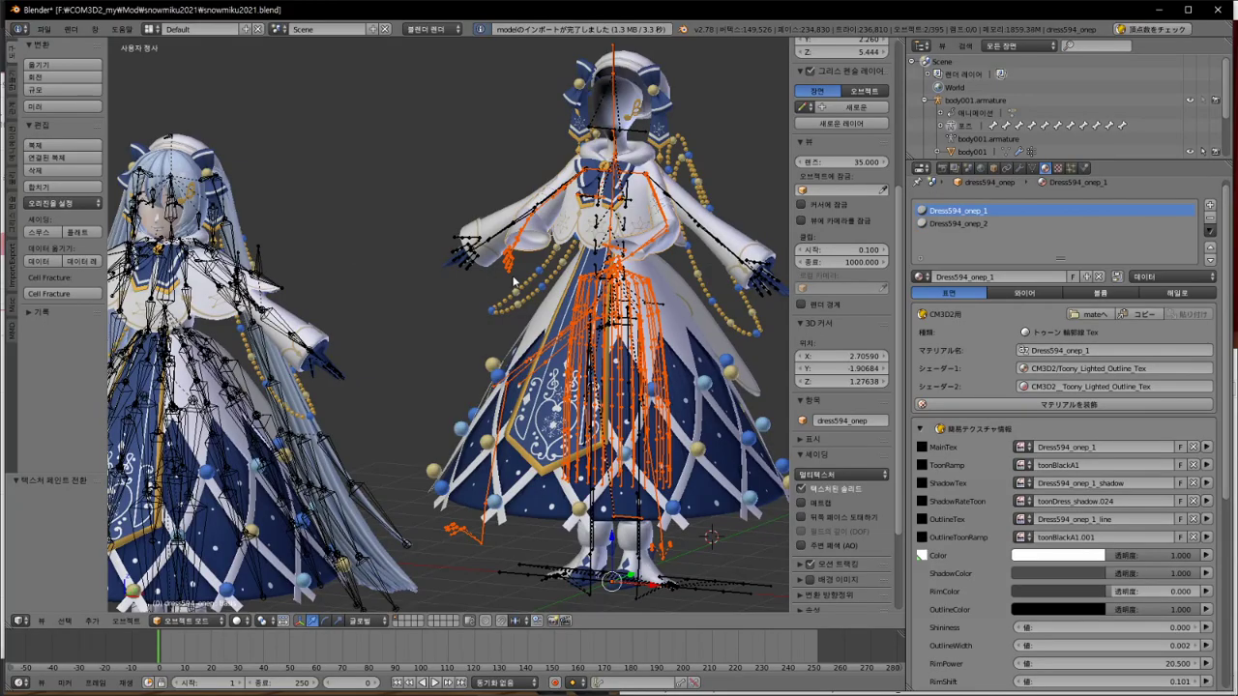
# Step: Compare the imported dress armature with the outfit, select snowmiku2021_mesh and enlarge the outliner to show all scene objects
pyautogui.scroll(5, 545, 295)
pyautogui.moveTo(545, 295)
pyautogui.mouseDown(button='middle')
pyautogui.moveTo(507, 273)
pyautogui.moveTo(620, 308)
pyautogui.moveTo(497, 191)
pyautogui.moveTo(484, 220)
pyautogui.moveTo(549, 306)
pyautogui.moveTo(584, 293)
pyautogui.moveTo(552, 307)
pyautogui.mouseUp(button='middle')
pyautogui.moveTo(680, 662)
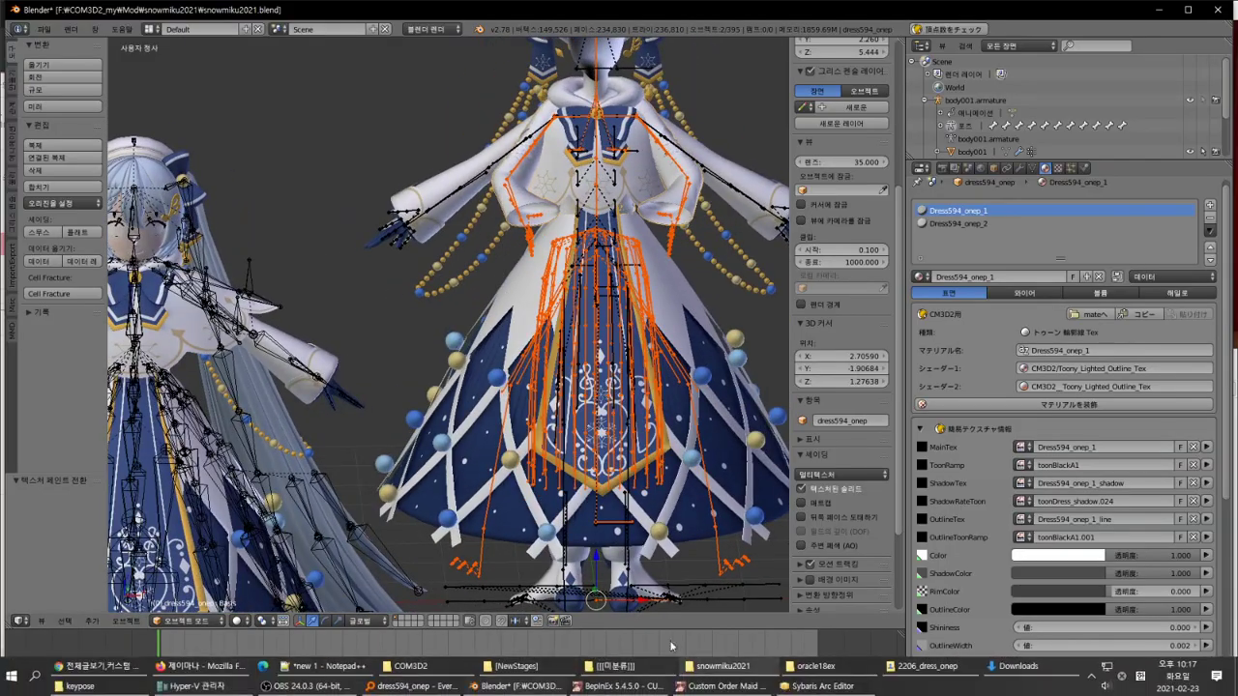
pyautogui.rightClick(729, 187)
pyautogui.press('g')
pyautogui.press('Escape')
pyautogui.moveTo(729, 170); pyautogui.dragTo(547, 183, button='middle')
pyautogui.keyDown('shift'); pyautogui.rightClick(556, 205); pyautogui.keyUp('shift')
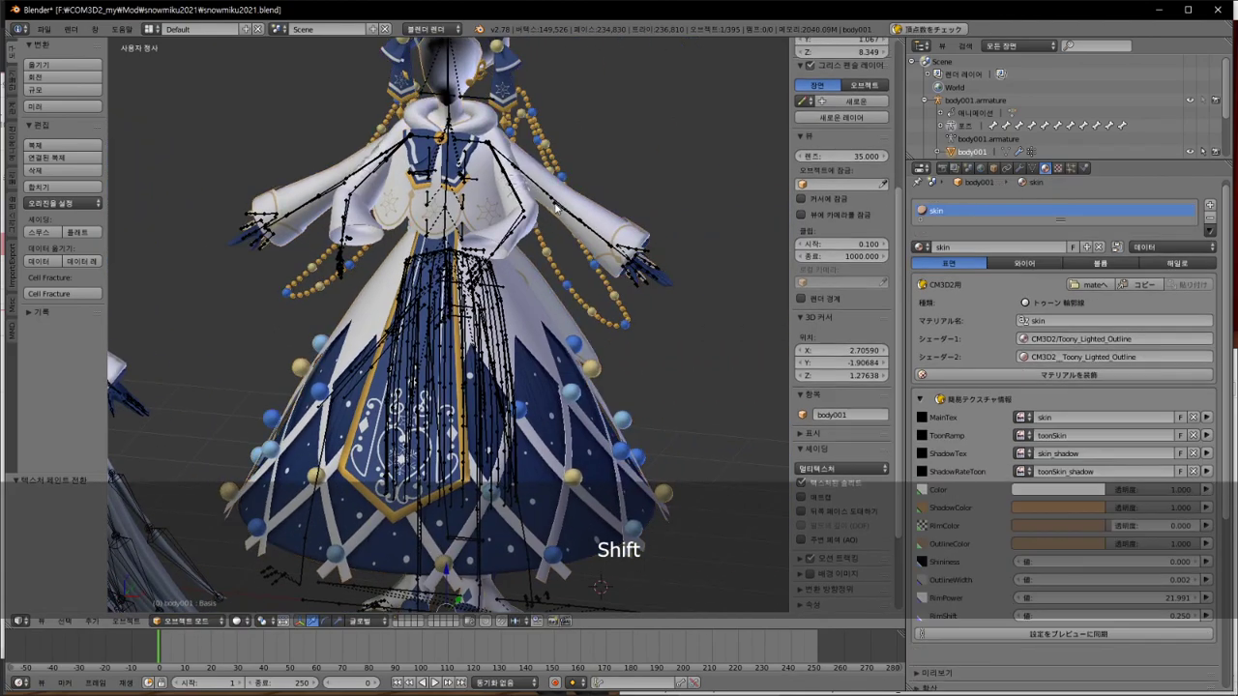
pyautogui.keyDown('shift'); pyautogui.rightClick(608, 246); pyautogui.keyUp('shift')
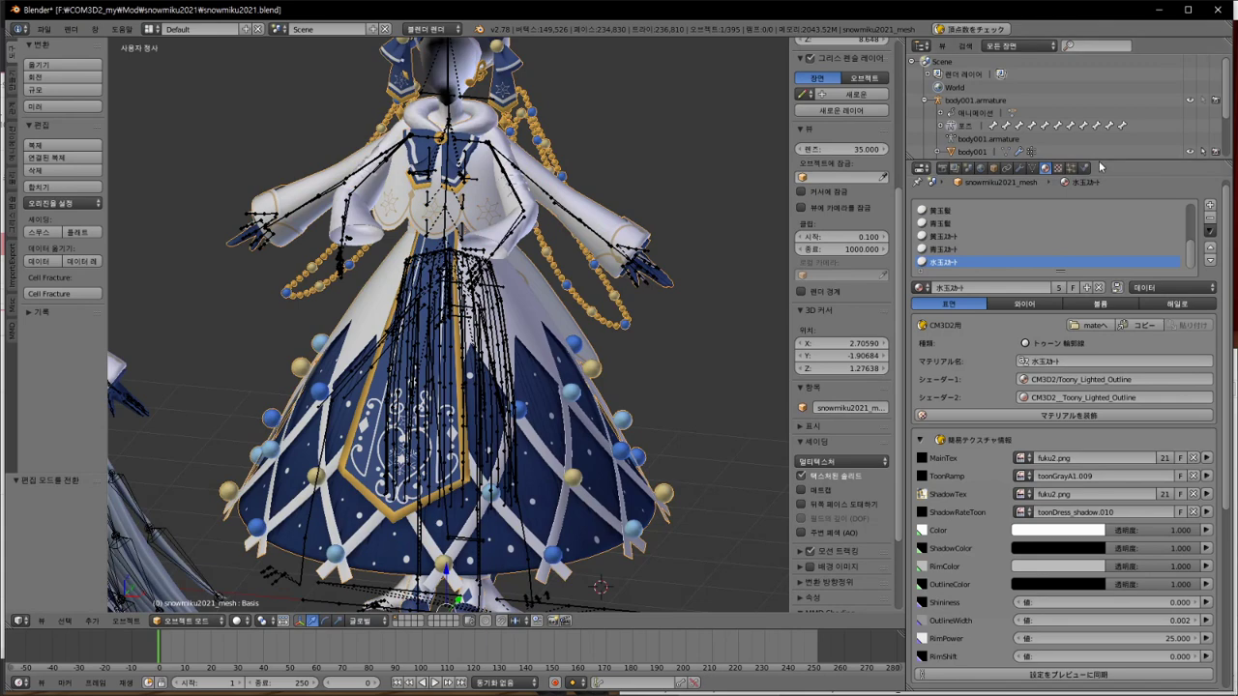
pyautogui.moveTo(1100, 160); pyautogui.dragTo(1100, 257)
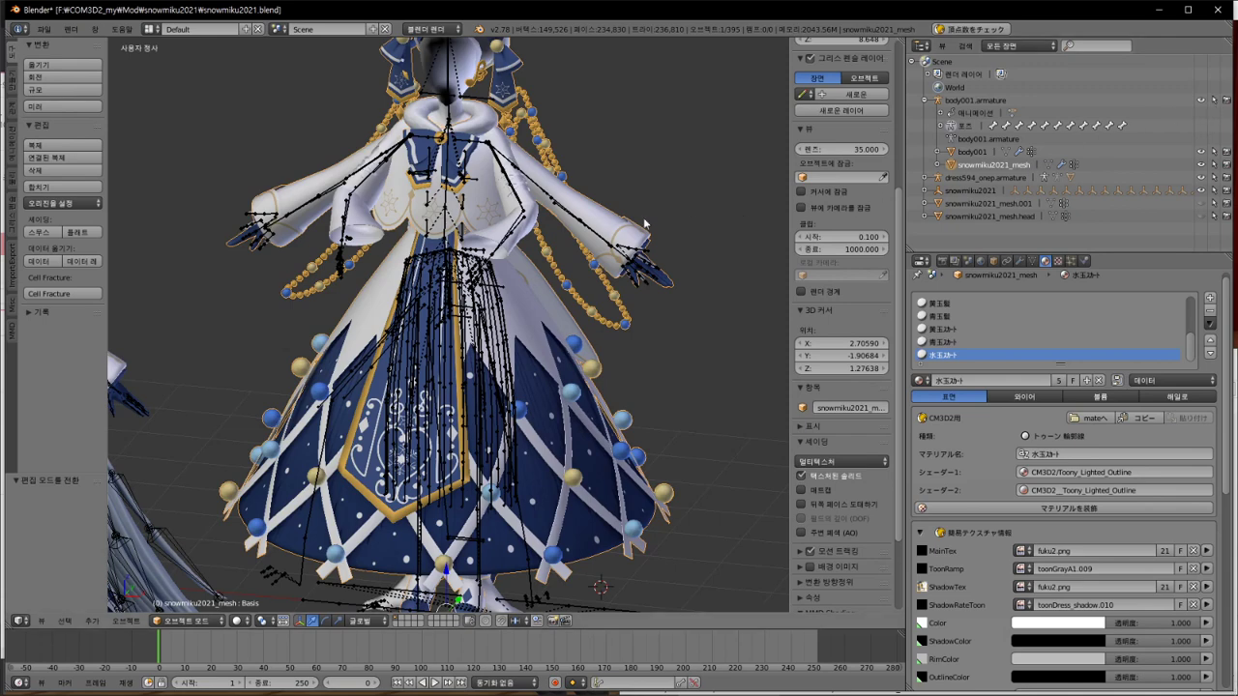
# Step: Select all bones of body001.armature, switch it to the original pose (オリジナル) and enter edit mode to inspect them
pyautogui.rightClick(581, 228)
pyautogui.press('a')
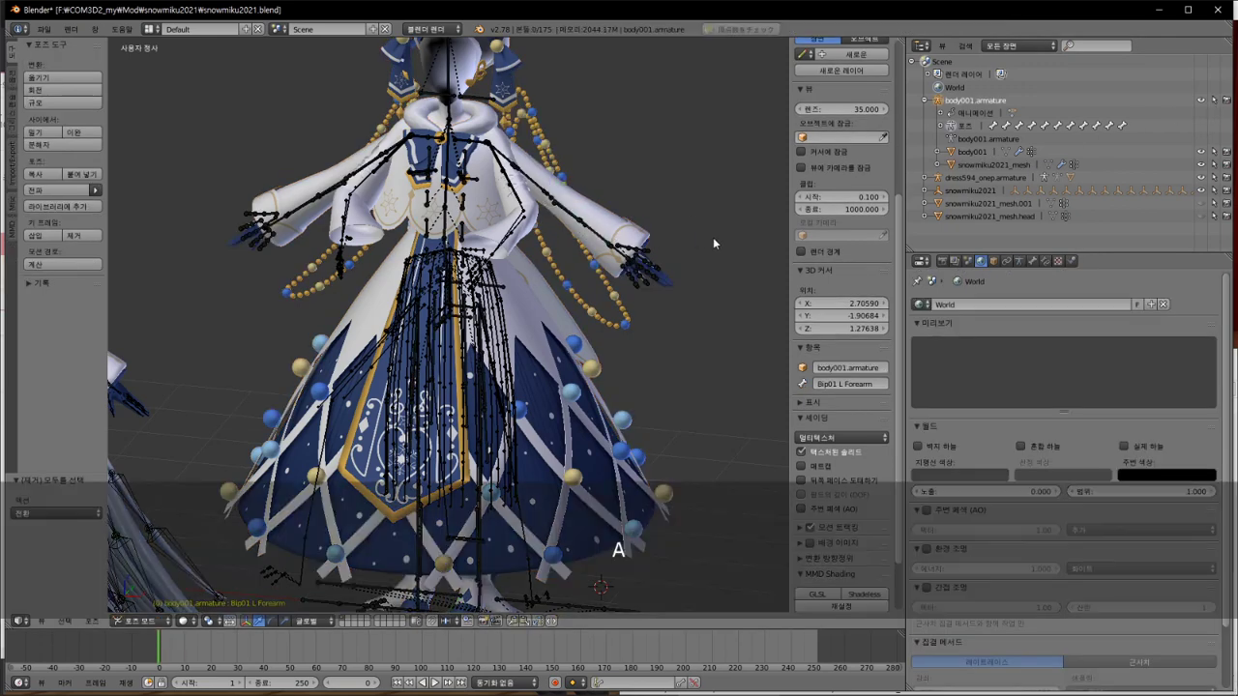
pyautogui.click(1020, 261)
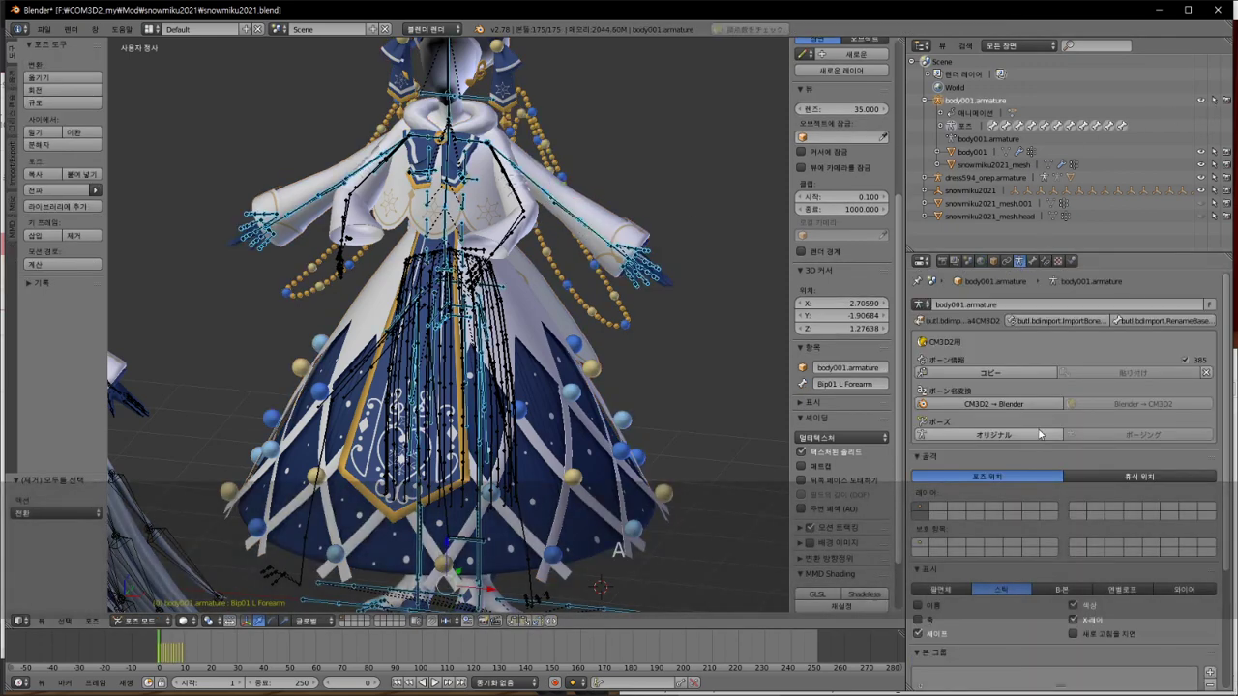
pyautogui.click(993, 434)
pyautogui.moveTo(523, 435); pyautogui.dragTo(594, 345, button='middle')
pyautogui.press('Tab')
pyautogui.moveTo(456, 257); pyautogui.dragTo(523, 266, button='middle')
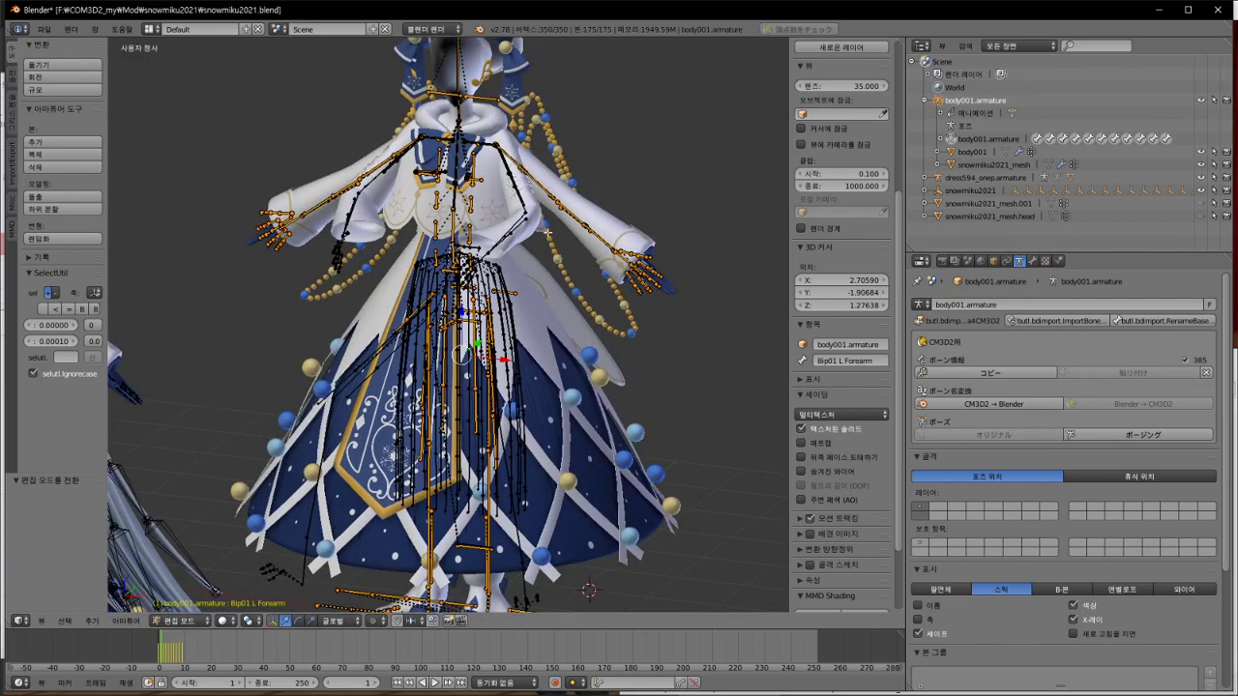
pyautogui.moveTo(522, 266)
pyautogui.mouseDown(button='middle')
pyautogui.moveTo(489, 270)
pyautogui.moveTo(527, 274)
pyautogui.mouseUp(button='middle')
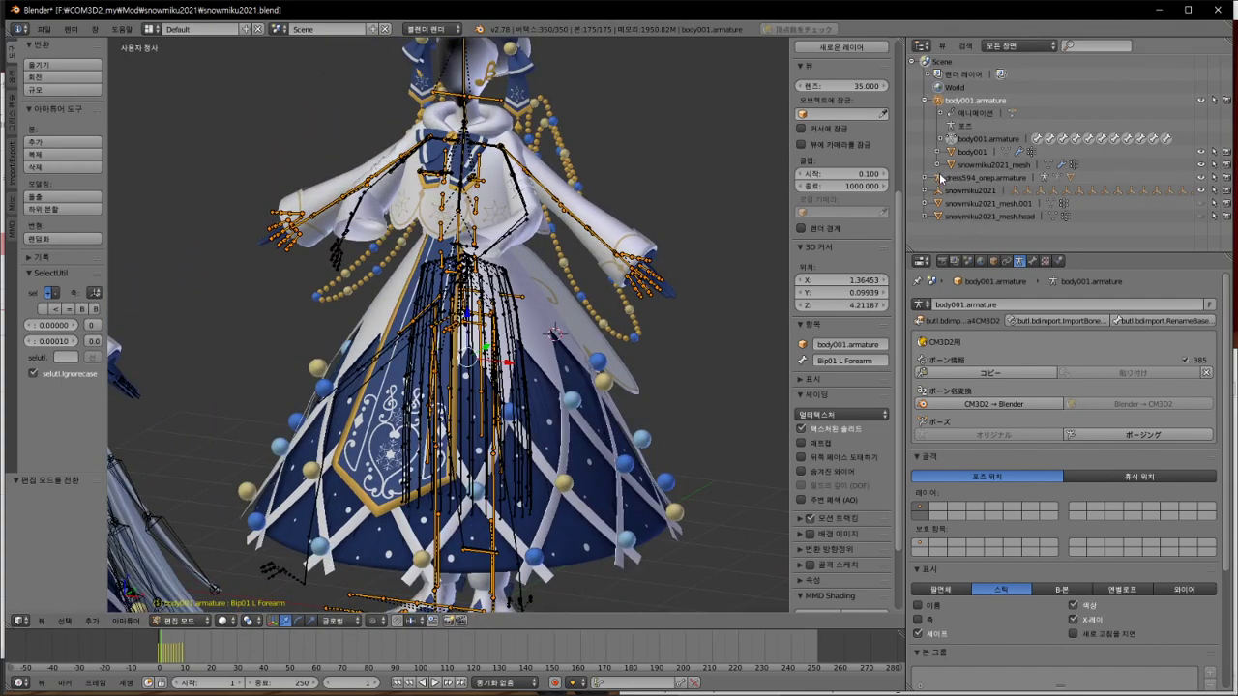
# Step: Select dress594_onep.armature, look at its bones in edit mode and return to object mode
pyautogui.click(940, 177)
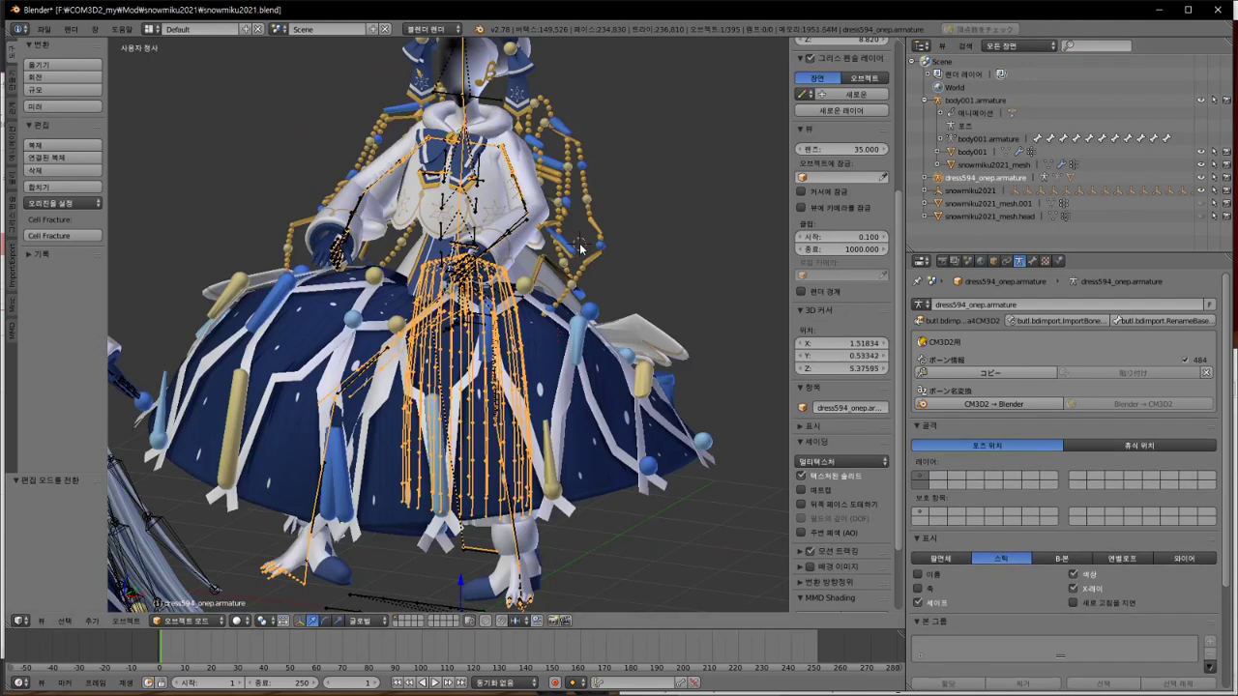
pyautogui.press('Tab')
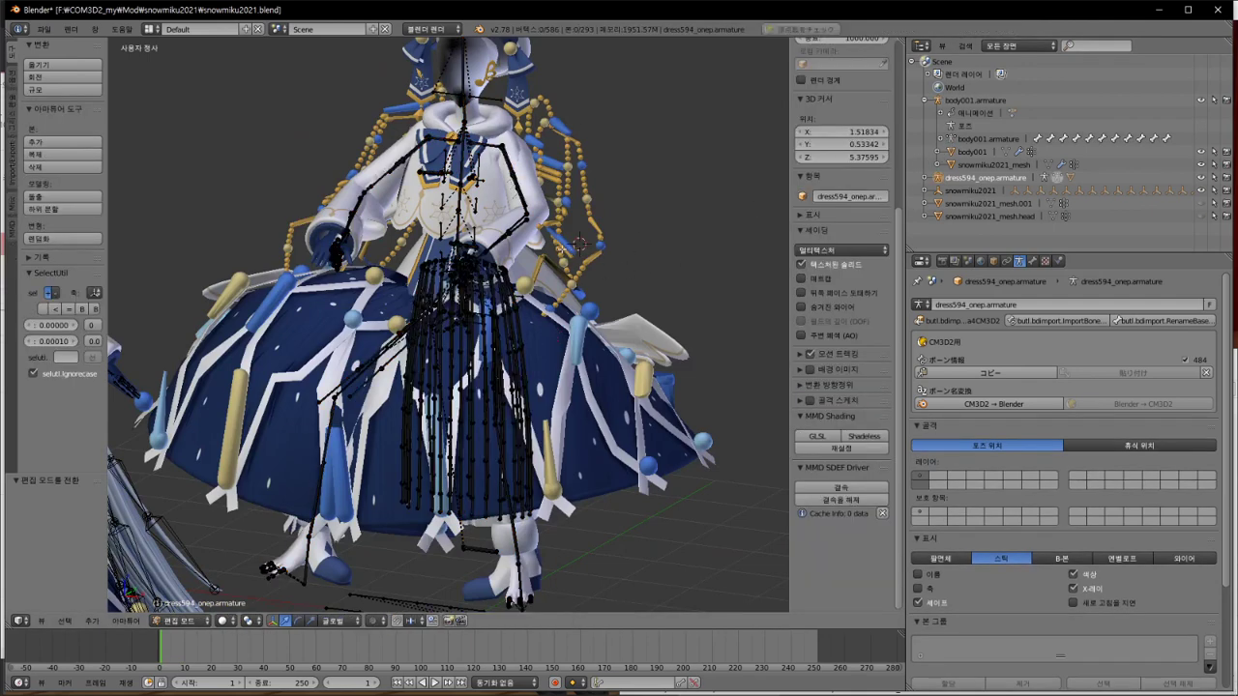
pyautogui.click(185, 621)
pyautogui.click(197, 606)
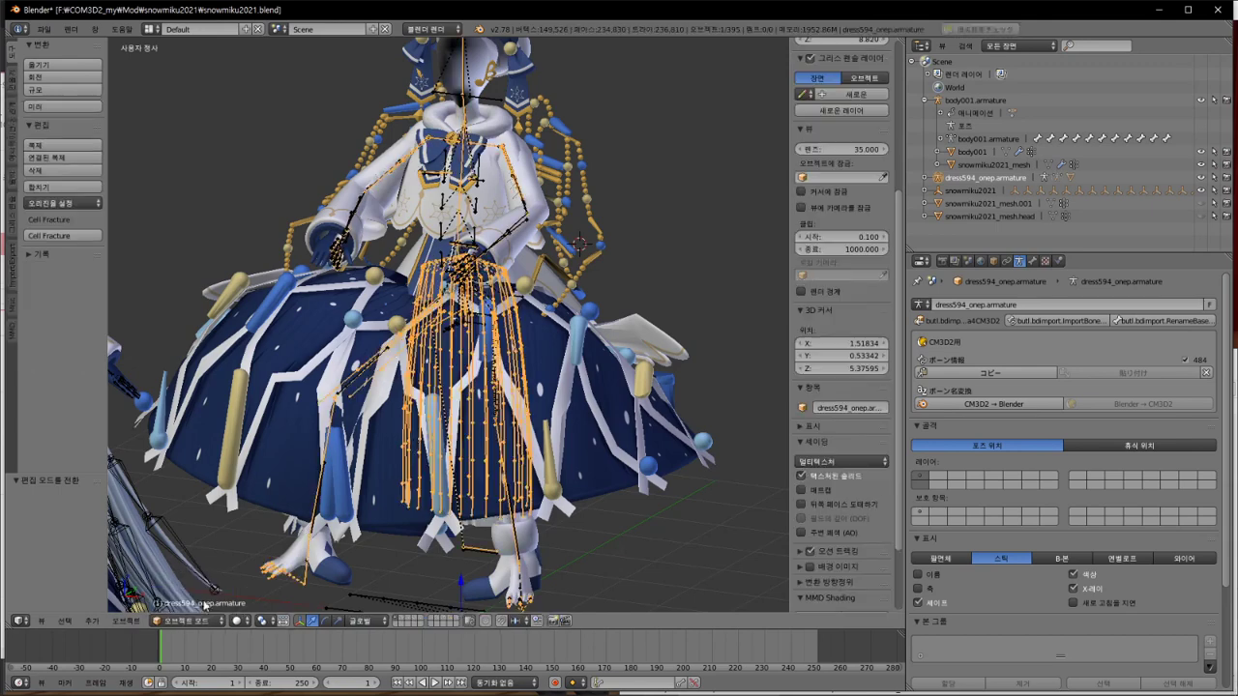
# Step: Go through body001.armature and its meshes in the outliner and select the snowmiku2021 root object
pyautogui.click(964, 166)
pyautogui.click(980, 150)
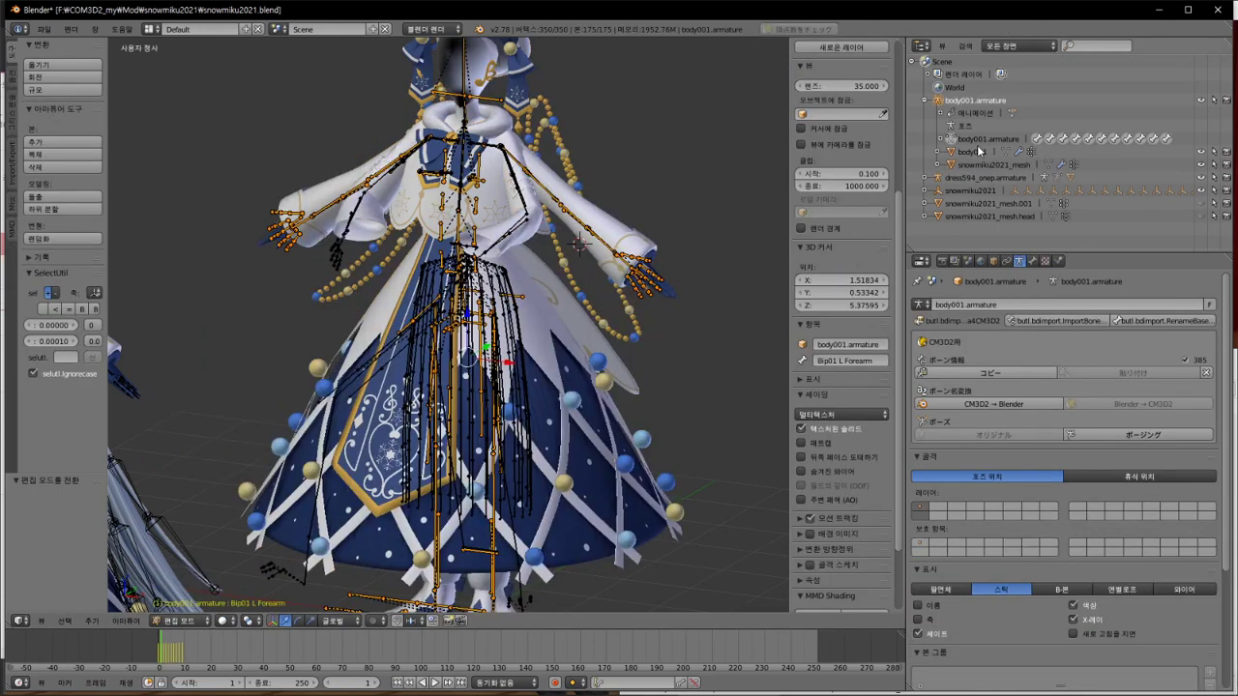
pyautogui.click(972, 158)
pyautogui.click(965, 166)
pyautogui.click(972, 154)
pyautogui.click(971, 190)
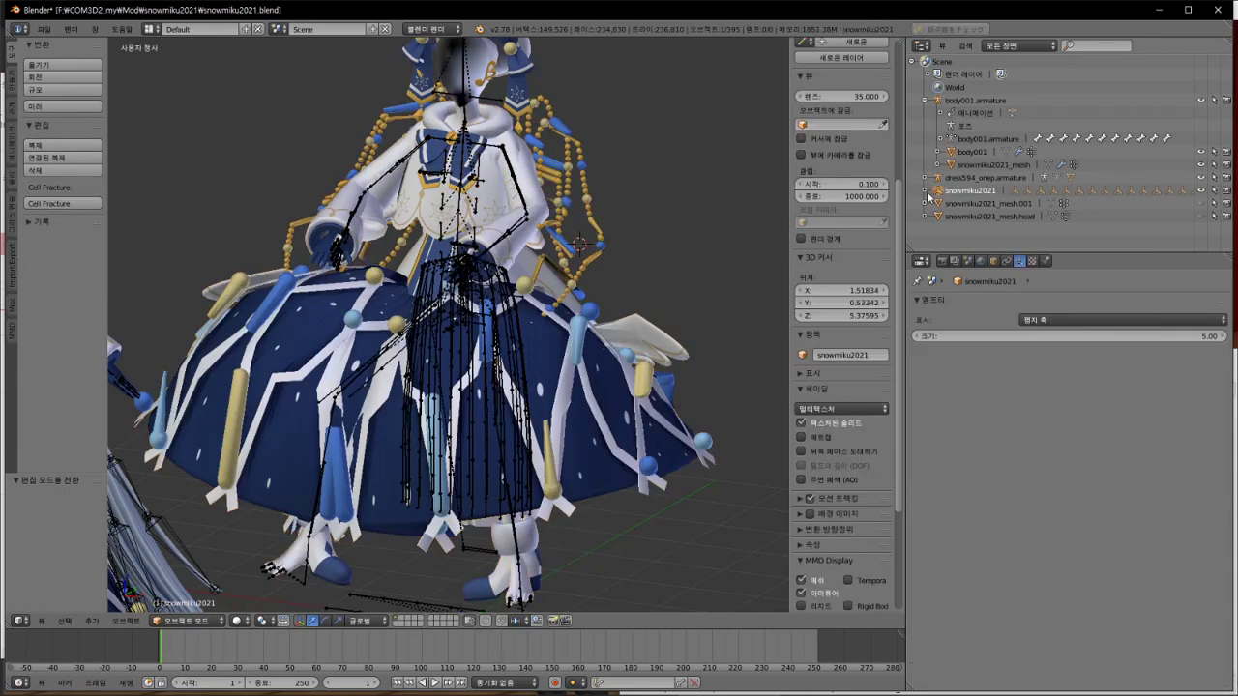
# Step: Transfer the vertex weights from dress594_onep to snowmiku2021_mesh with quick weight transfer (퀵 웨이트 전송), using the nearest face (가장 가까운 면) as reference
pyautogui.click(955, 126)
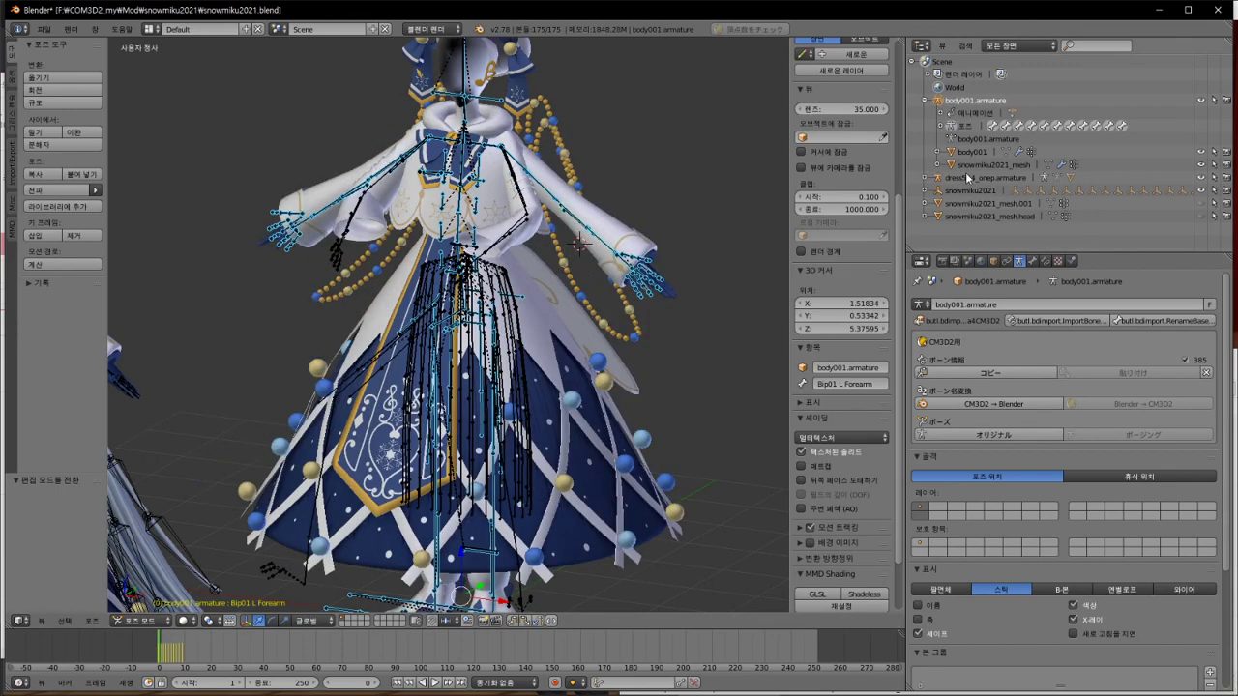
pyautogui.click(938, 179)
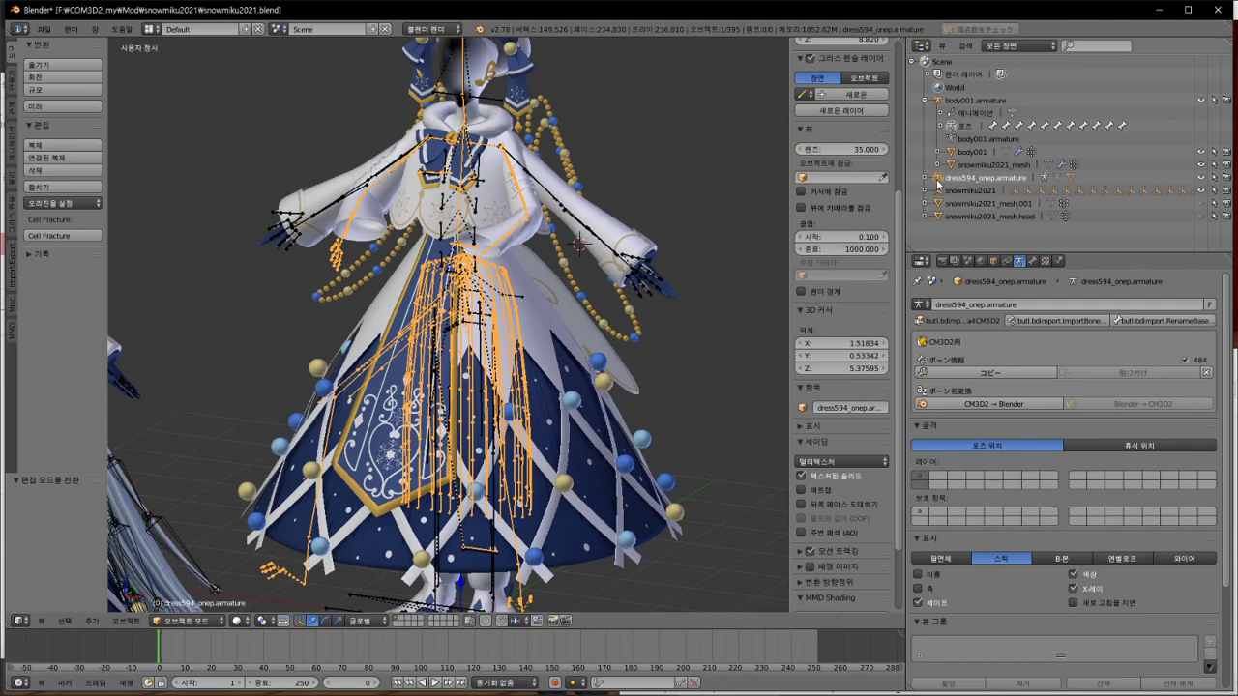
pyautogui.click(926, 179)
pyautogui.click(963, 217)
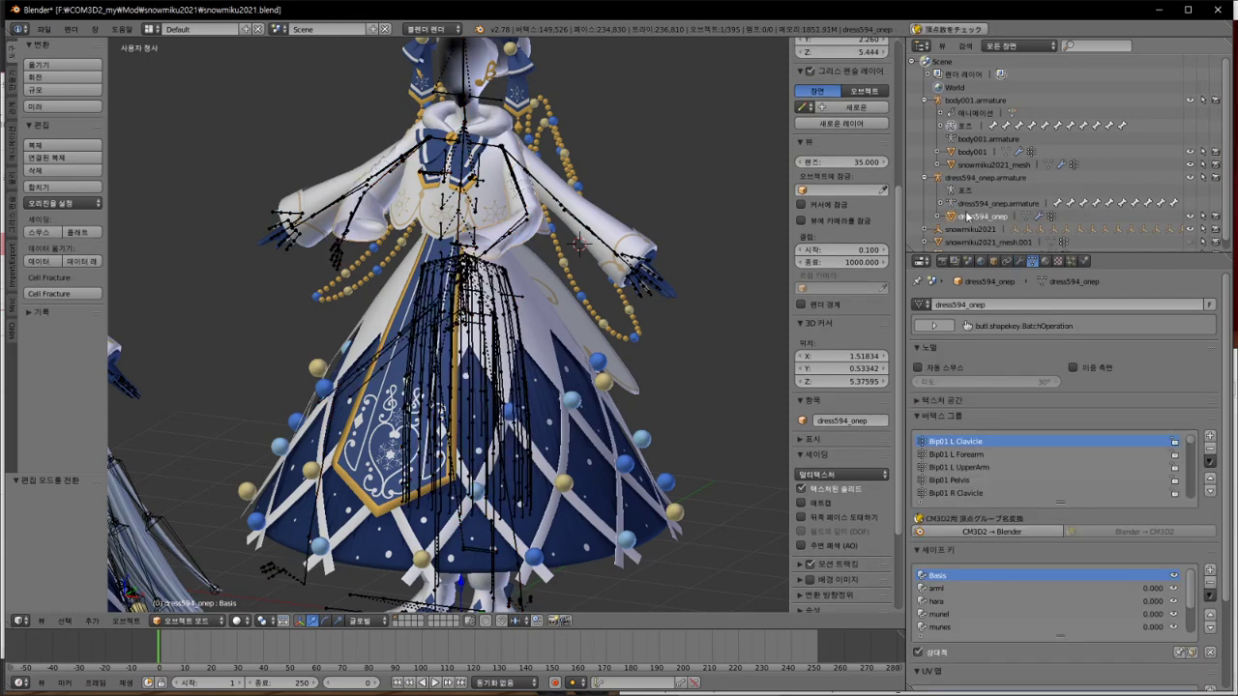
pyautogui.press('shift')
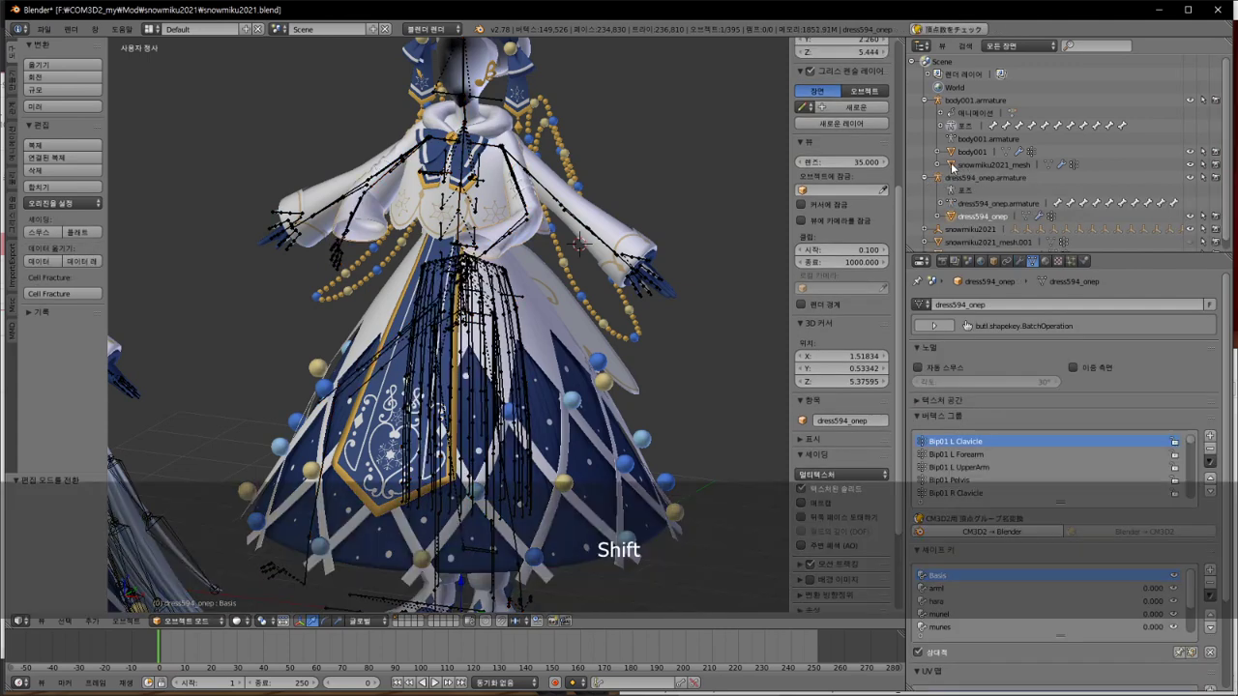
pyautogui.keyDown('shift'); pyautogui.click(953, 165); pyautogui.keyUp('shift')
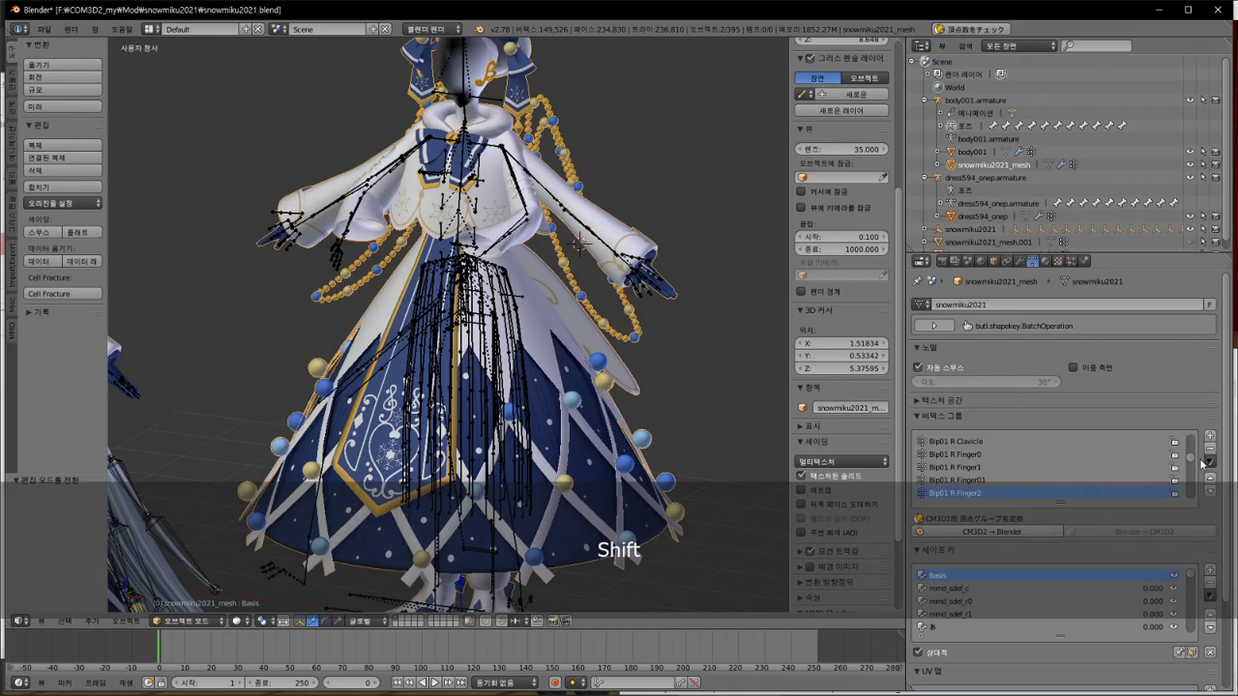
pyautogui.click(1208, 461)
pyautogui.click(1164, 264)
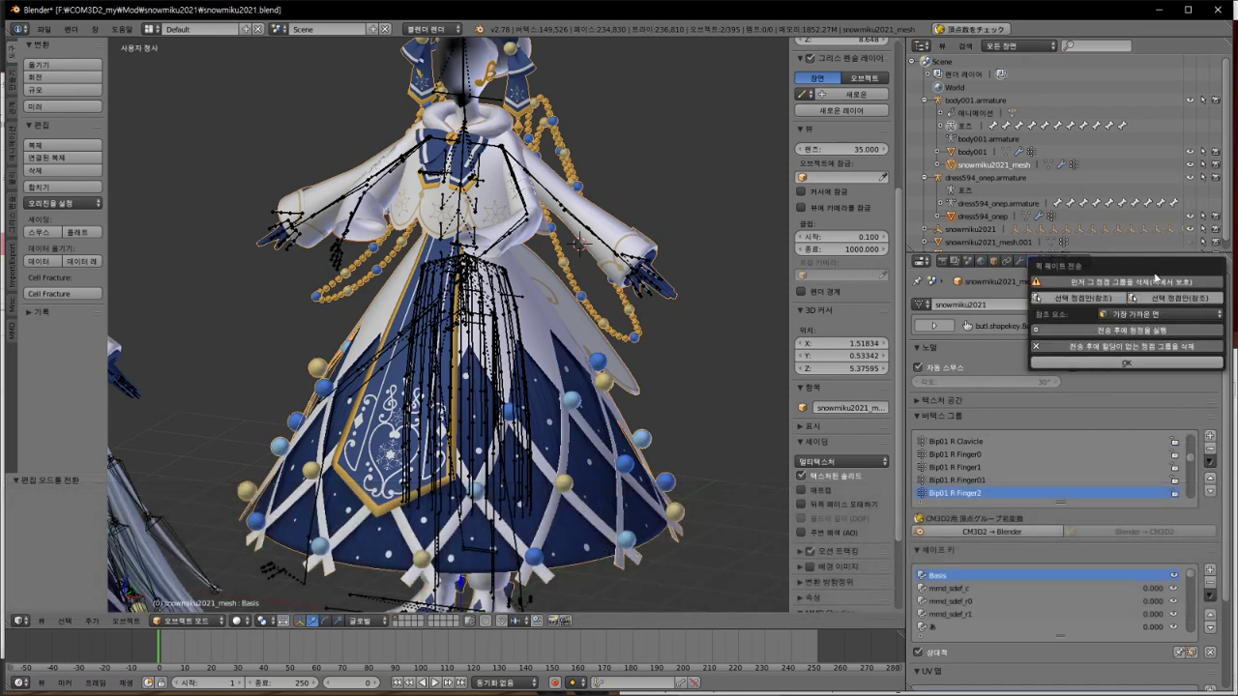
pyautogui.click(1125, 364)
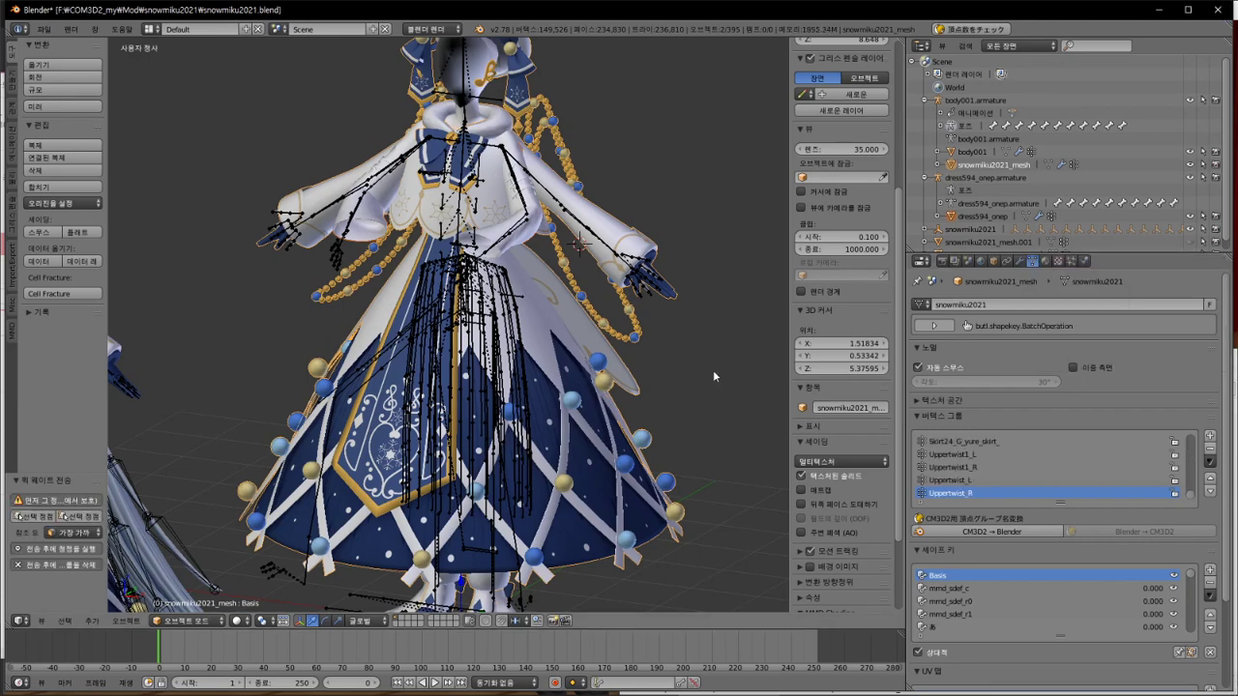
# Step: Compare the dress594_onep mesh and armature with body001.armature by selecting each around the left arm, ending with snowmiku2021_mesh selected
pyautogui.rightClick(525, 222)
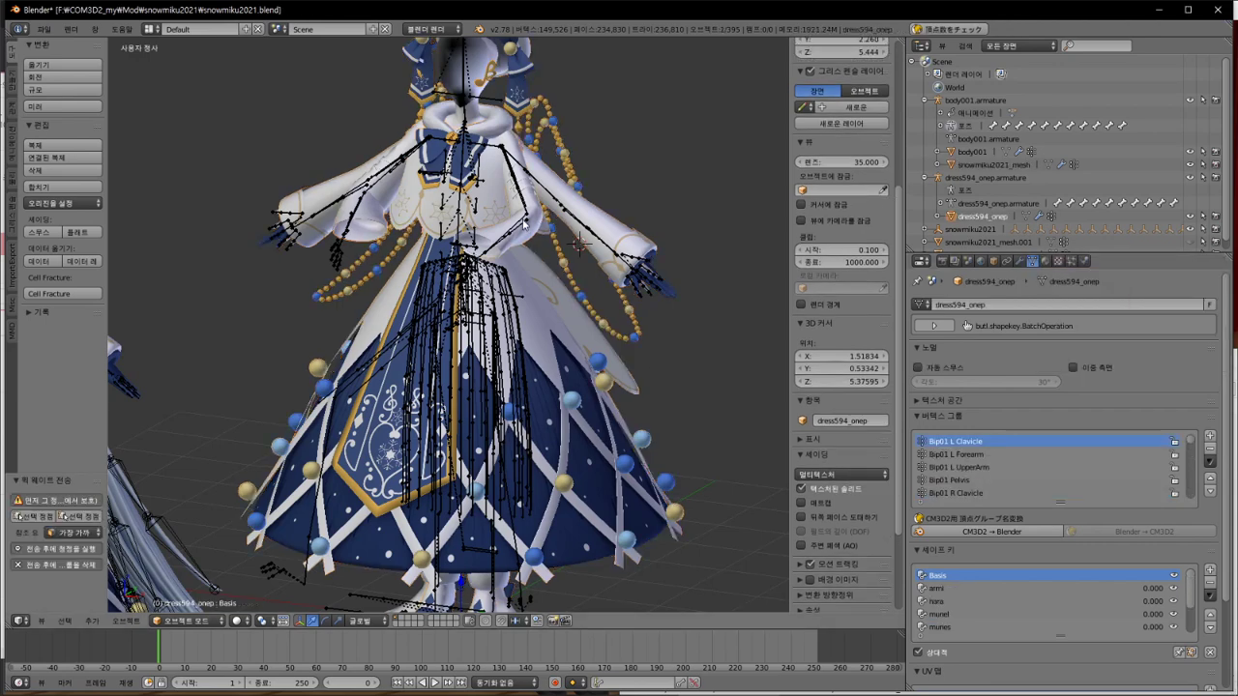
pyautogui.rightClick(525, 221)
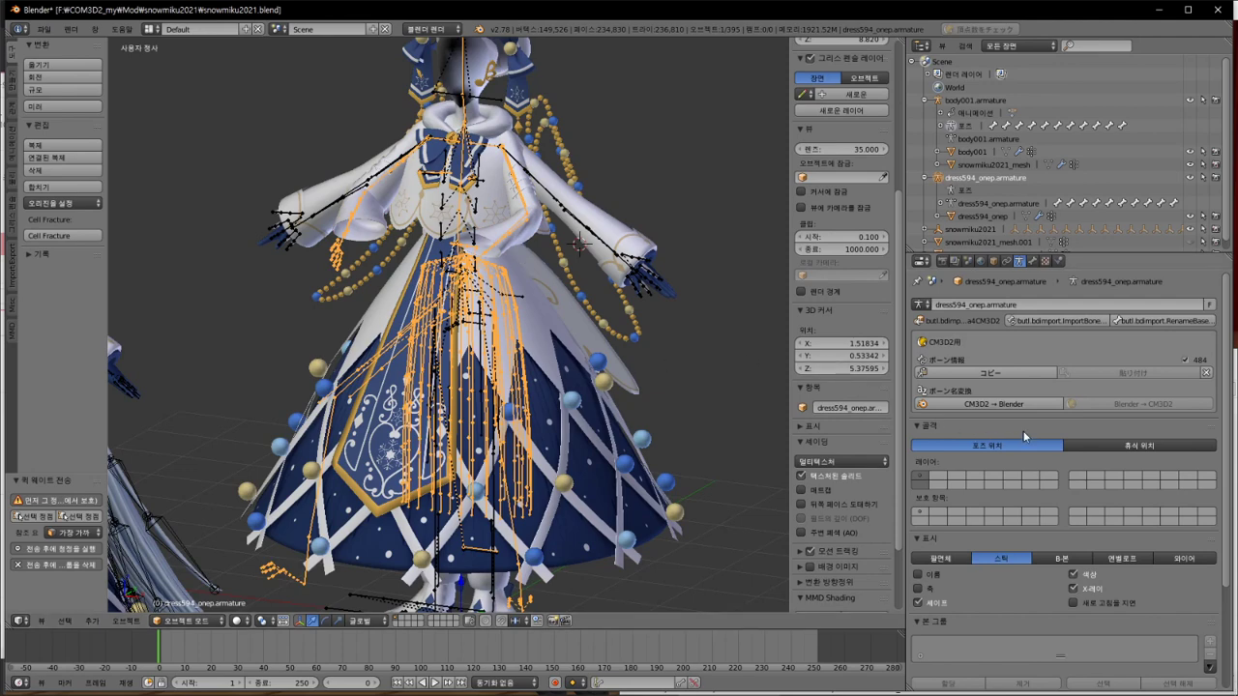
pyautogui.rightClick(580, 225)
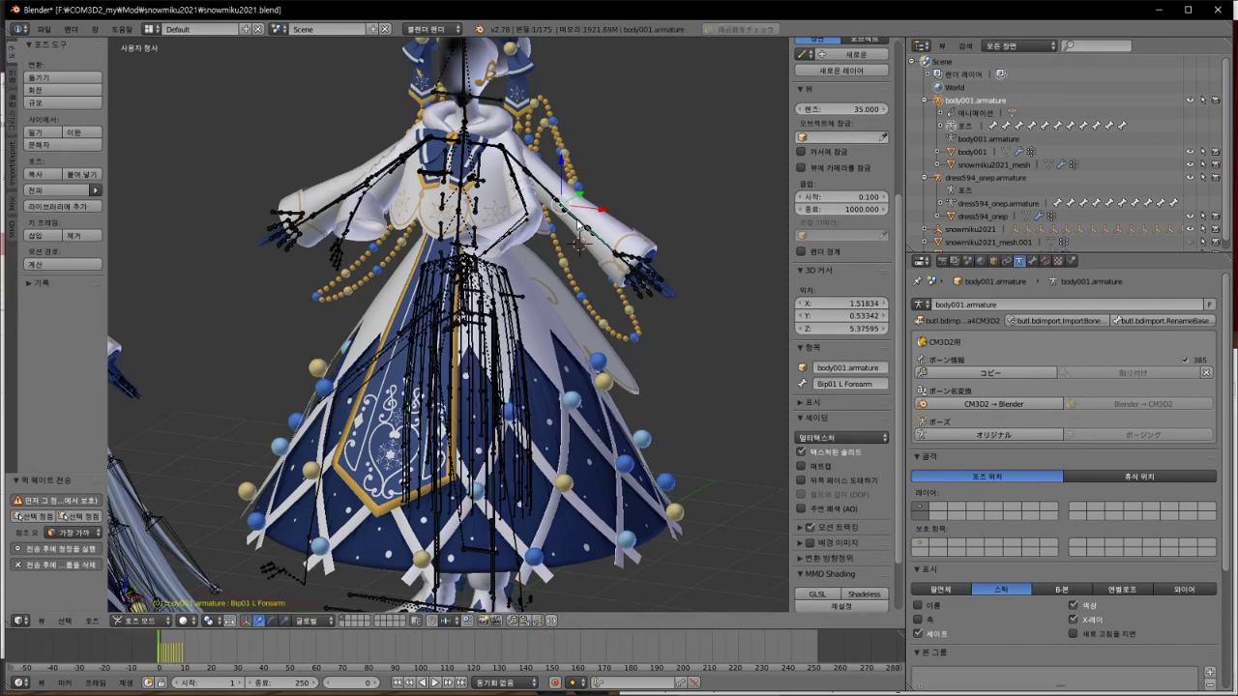
pyautogui.rightClick(522, 228)
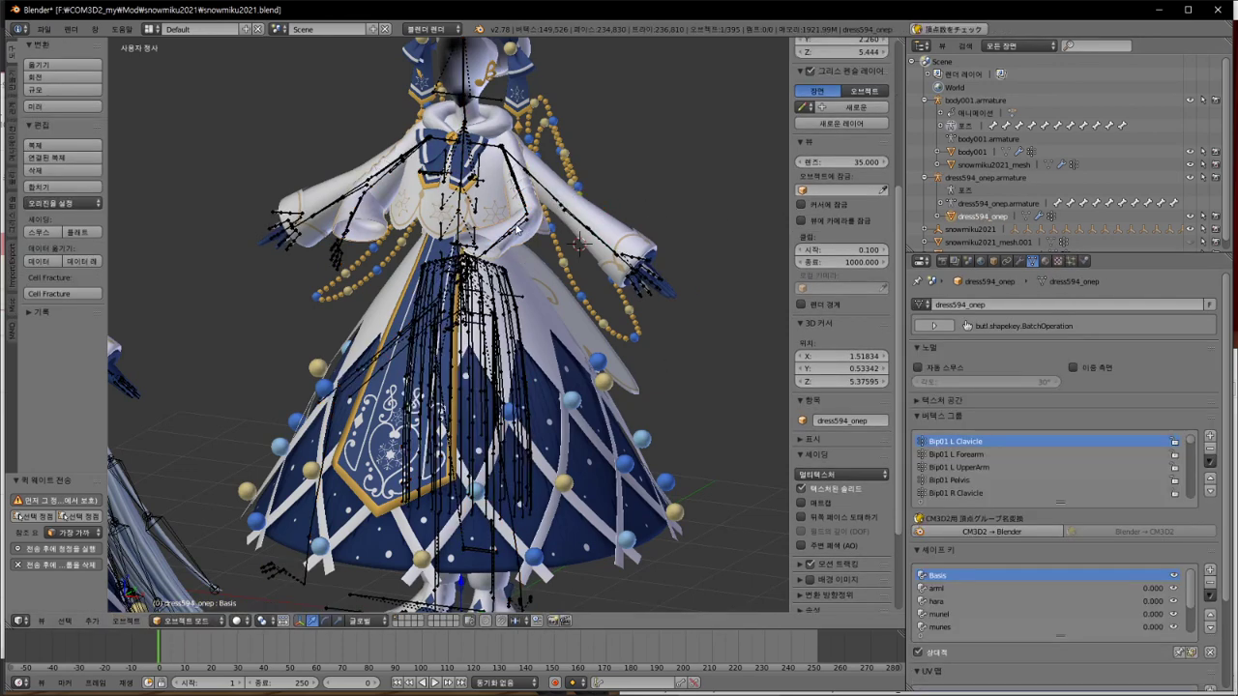
pyautogui.rightClick(517, 227)
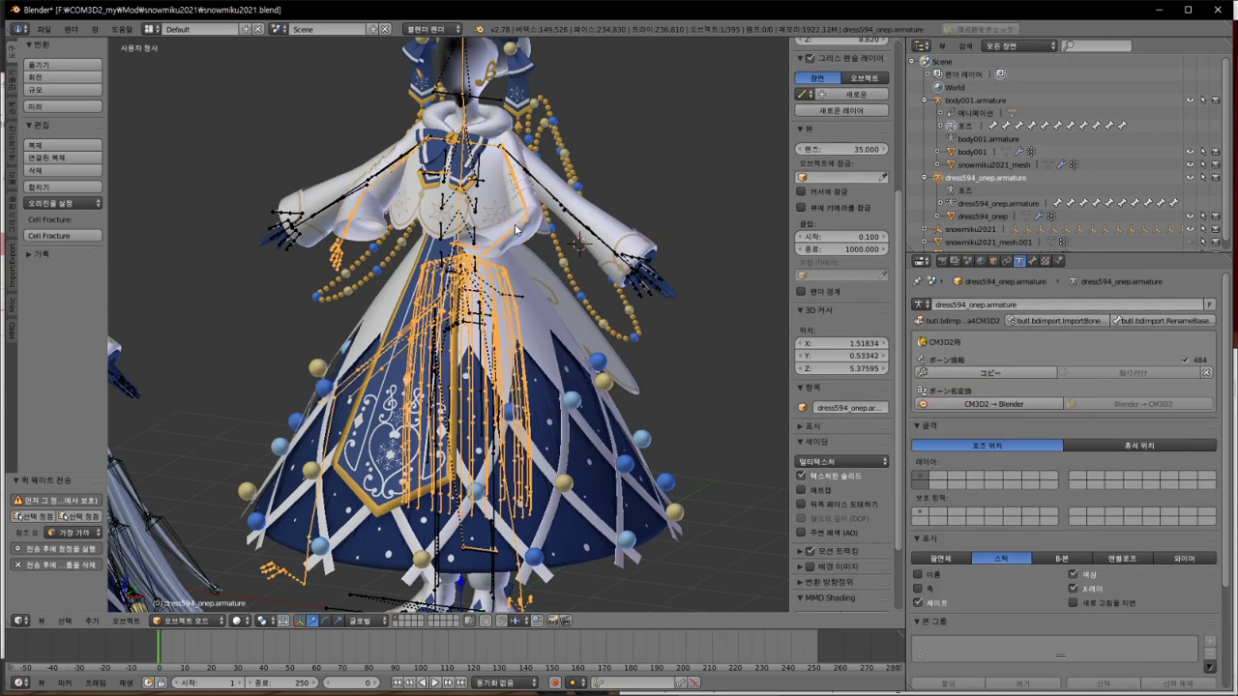
pyautogui.rightClick(559, 353)
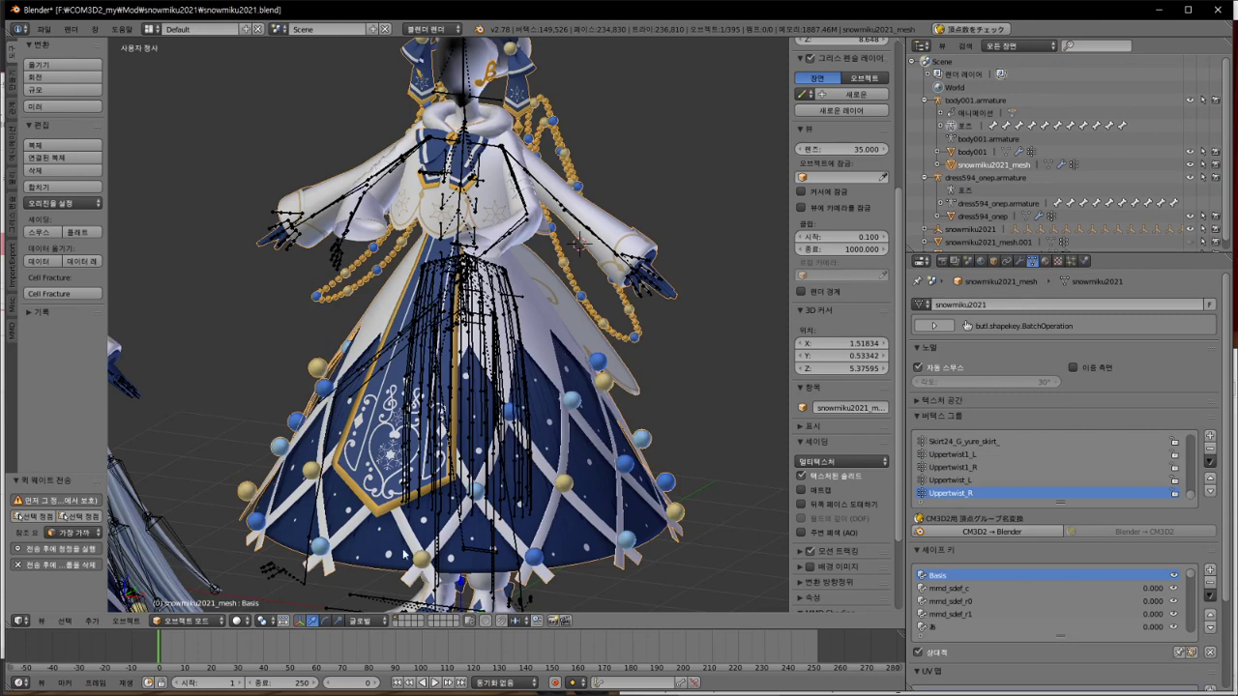
# Step: Parent dress594_onep to body001.armature, set its Armature modifier object to body001.armature and enable preserve volume (볼륨을 보존하기)
pyautogui.scroll(-1, 1028, 217)
pyautogui.moveTo(954, 209); pyautogui.dragTo(975, 93)
pyautogui.click(975, 93)
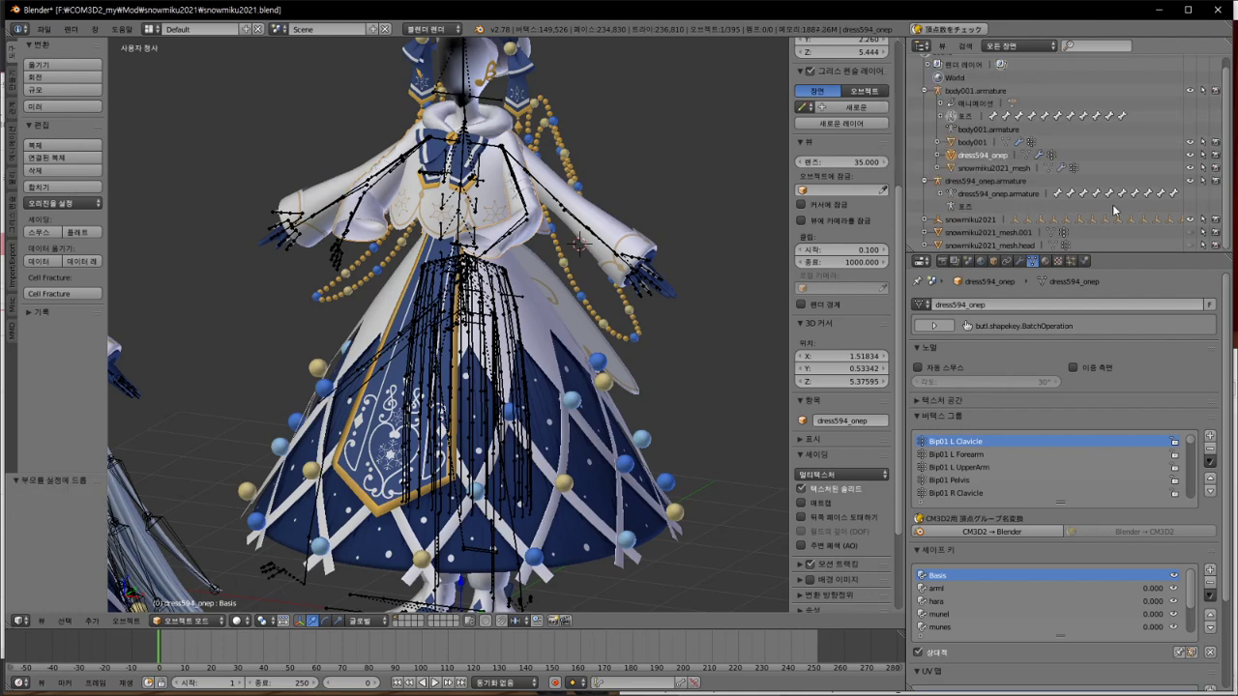
pyautogui.click(993, 262)
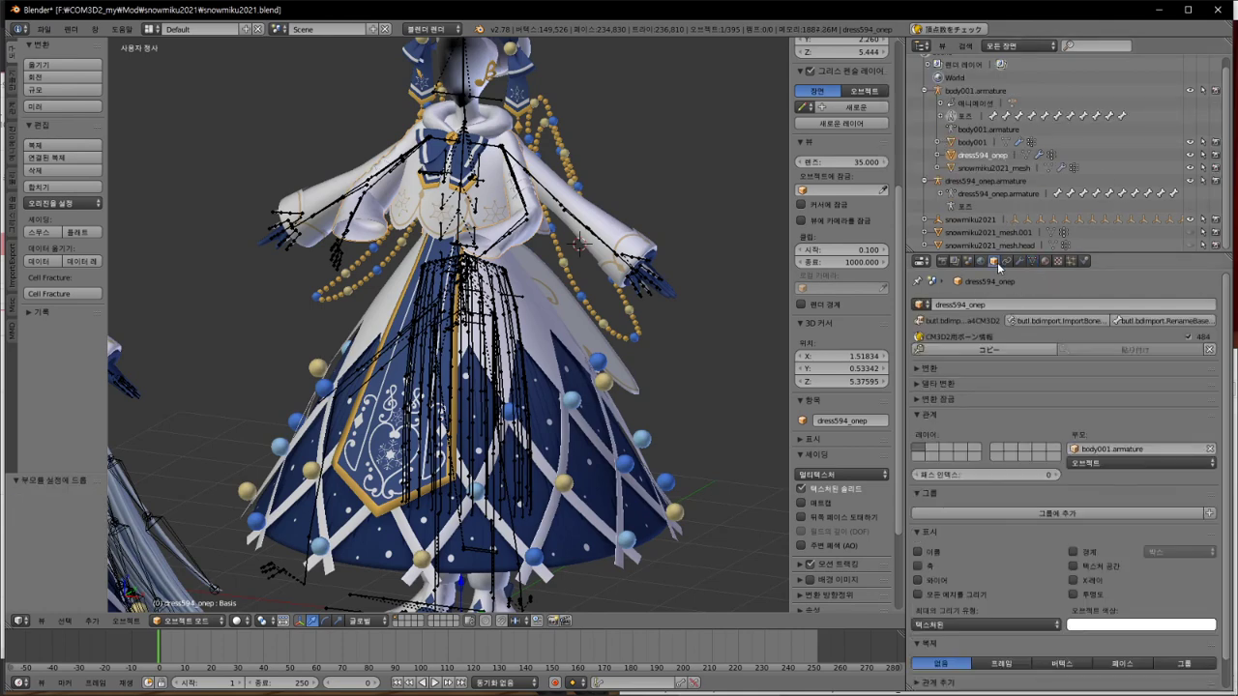
pyautogui.click(1020, 261)
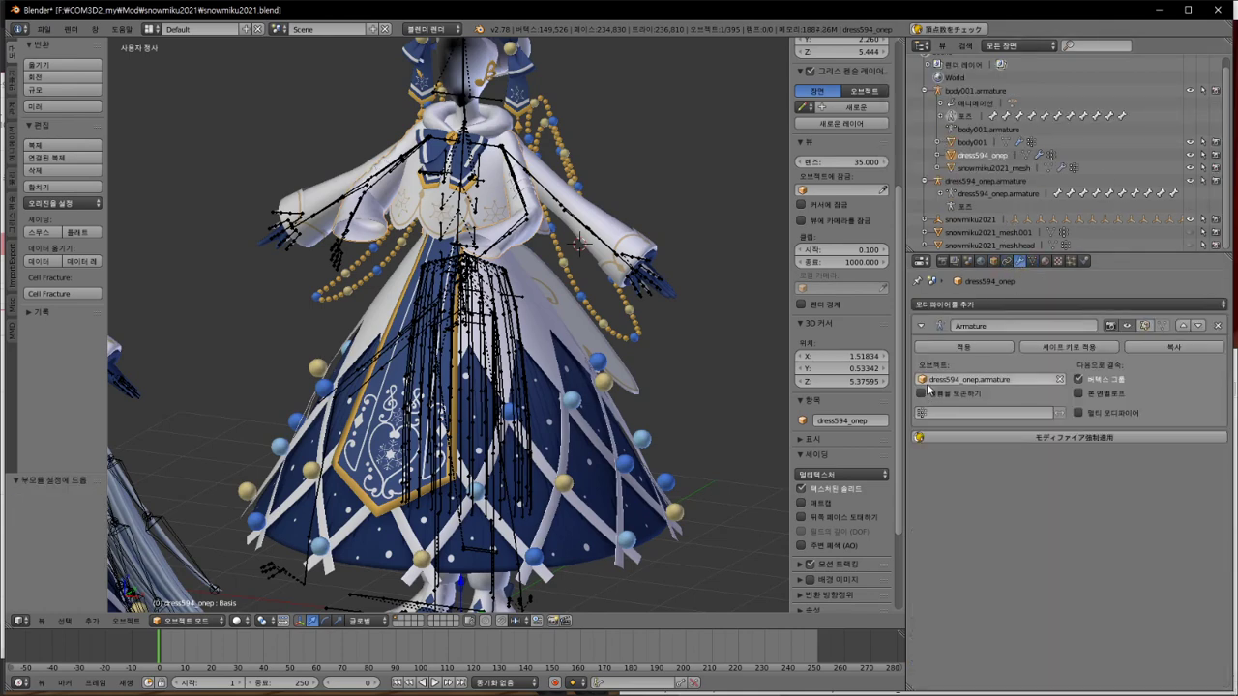
pyautogui.click(927, 385)
pyautogui.click(948, 398)
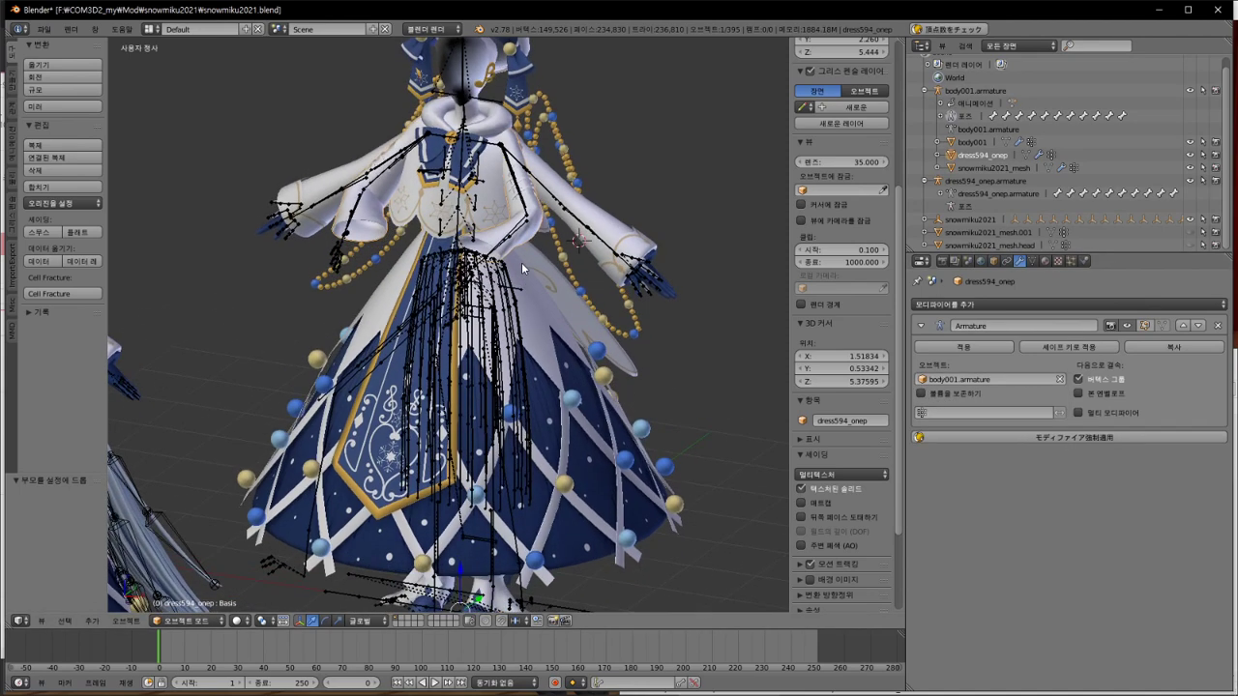
pyautogui.click(922, 394)
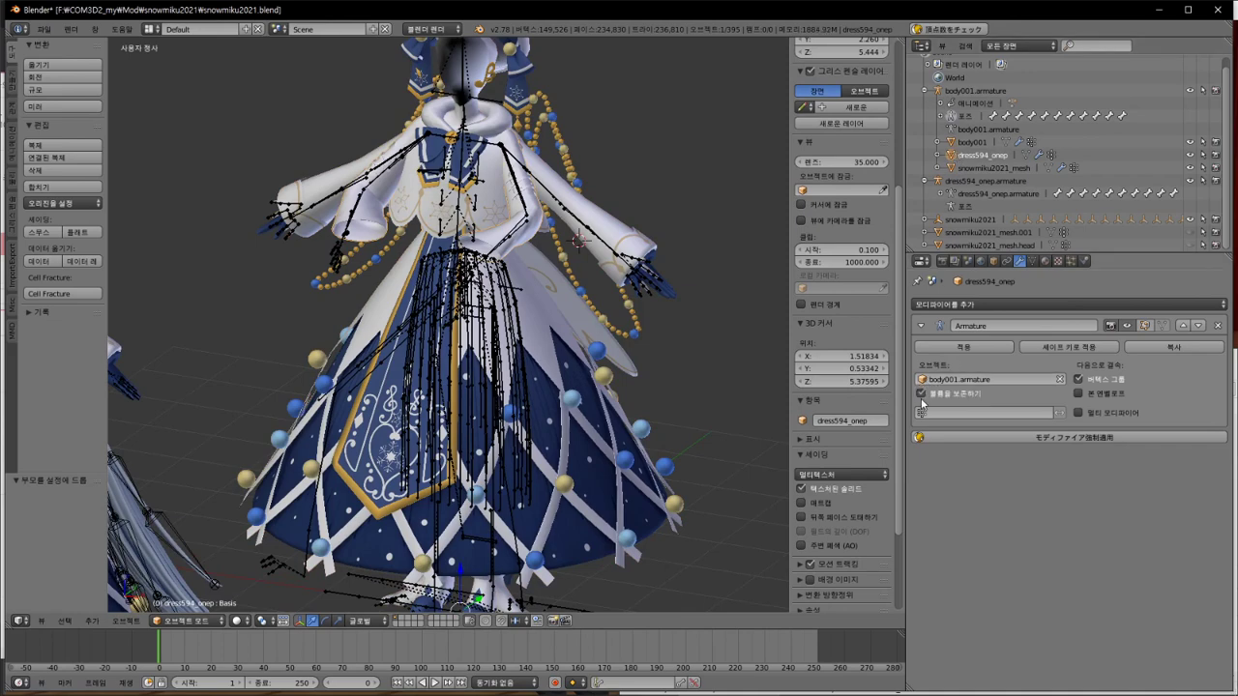
# Step: Inspect the dress594_onep mesh in edit mode against the snowmiku2021 outfit and return to object mode
pyautogui.click(952, 168)
pyautogui.click(955, 155)
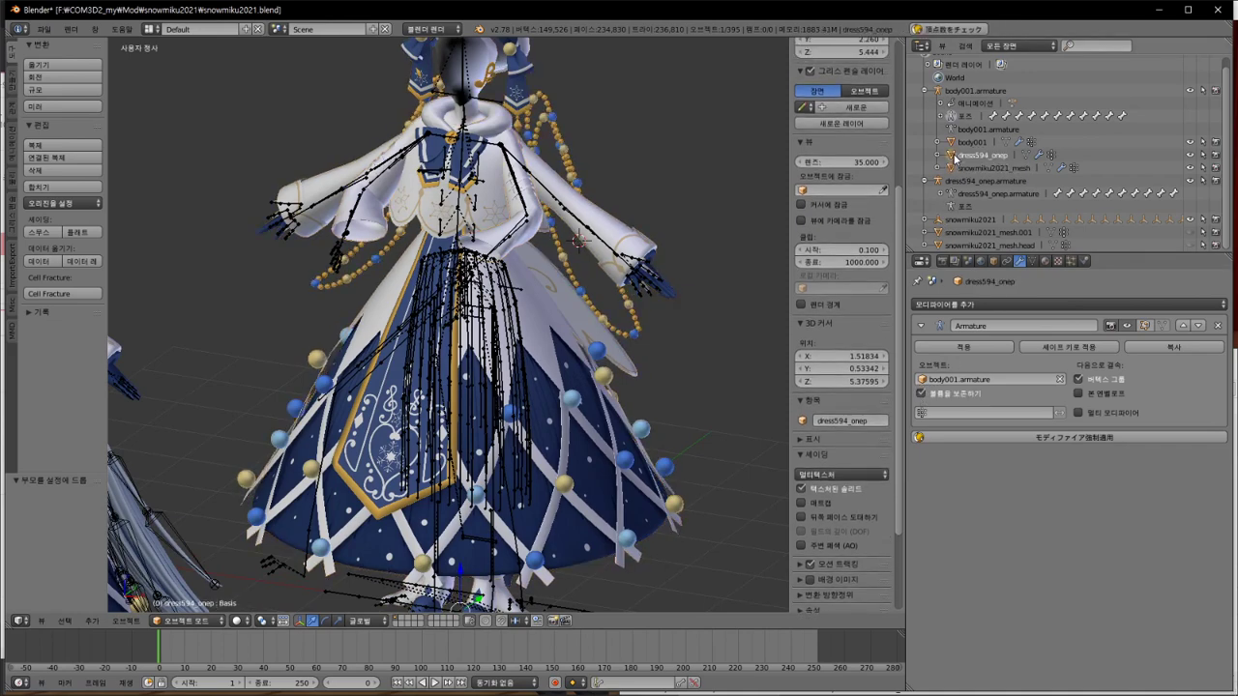
pyautogui.press('Tab')
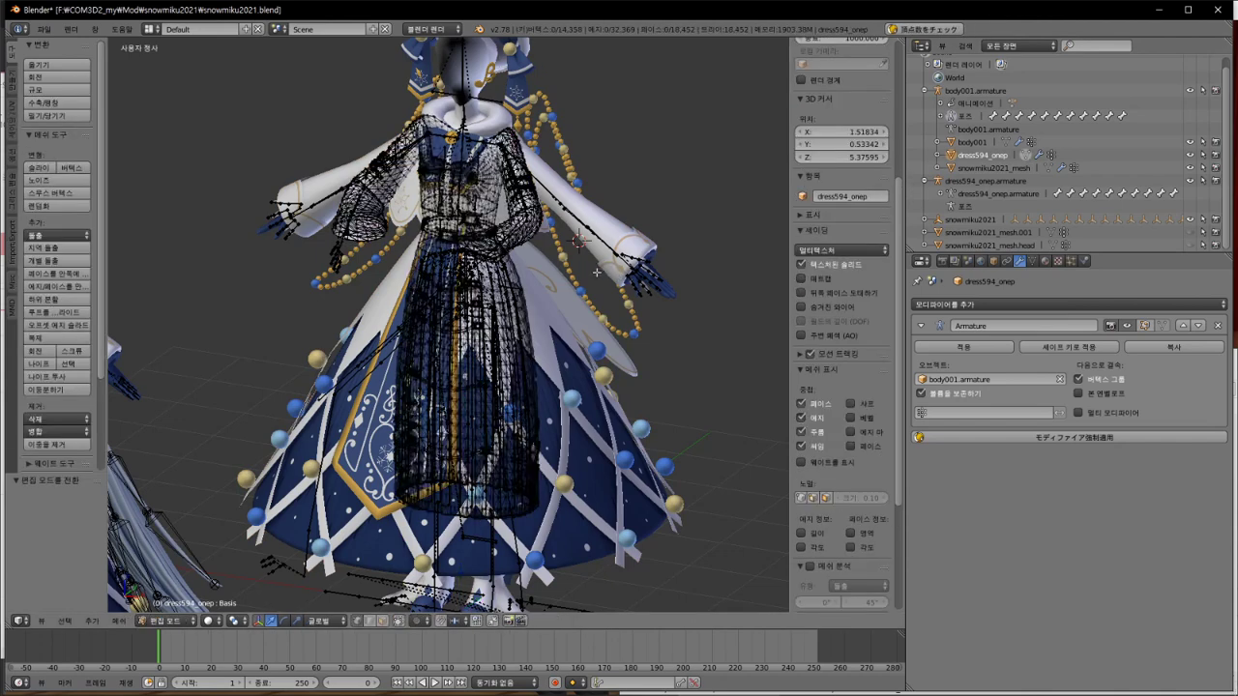
pyautogui.press('Tab')
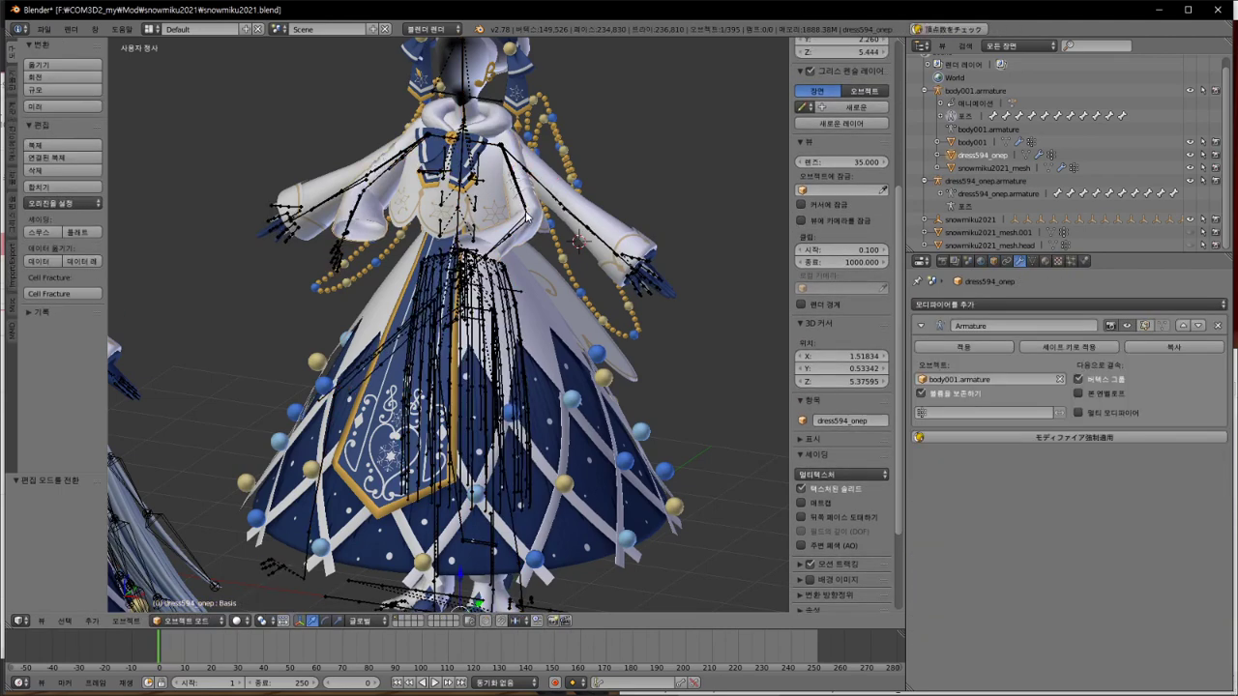
pyautogui.press('Tab')
pyautogui.press('Tab')
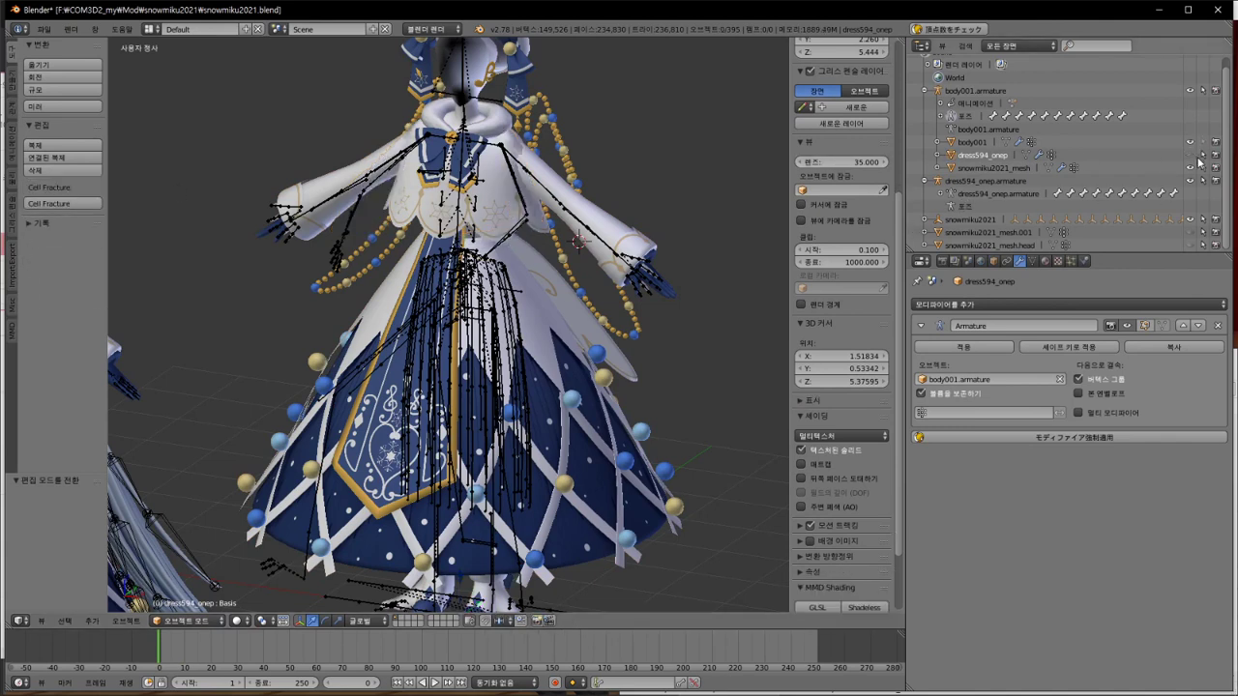
# Step: Switch dress594_onep.armature to pose mode and try rotating its Bip01 L UpperArm bone, cancelling the rotation
pyautogui.rightClick(532, 217)
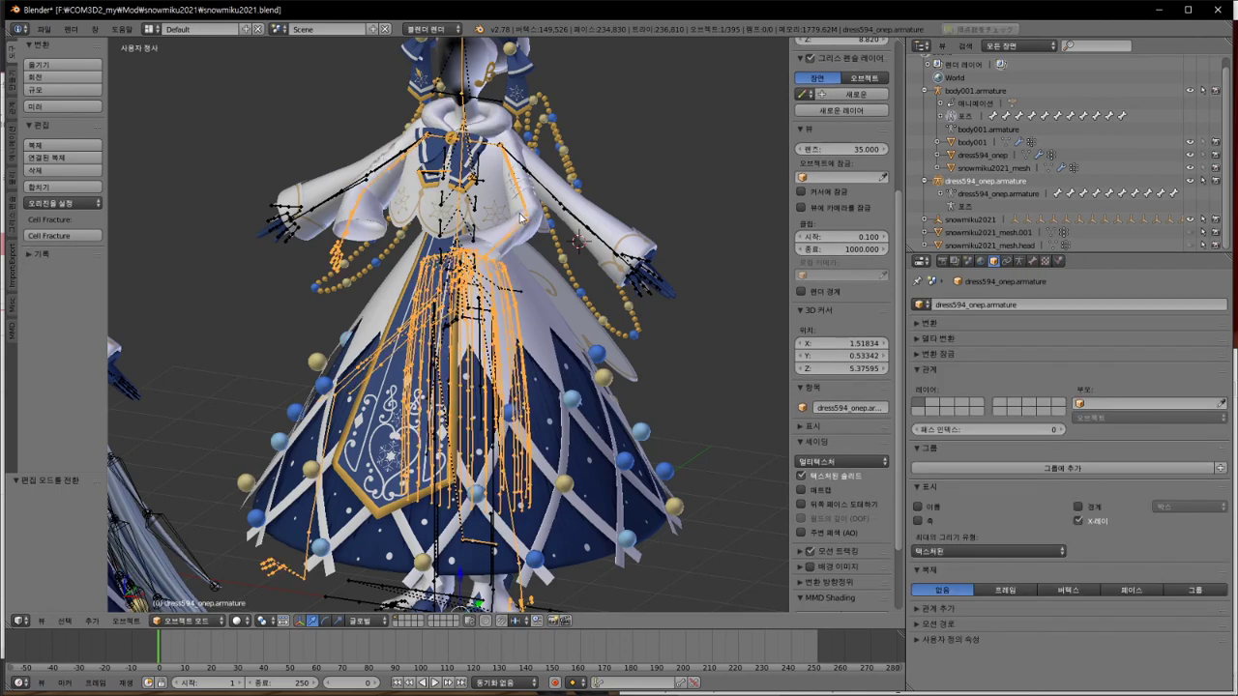
pyautogui.click(179, 620)
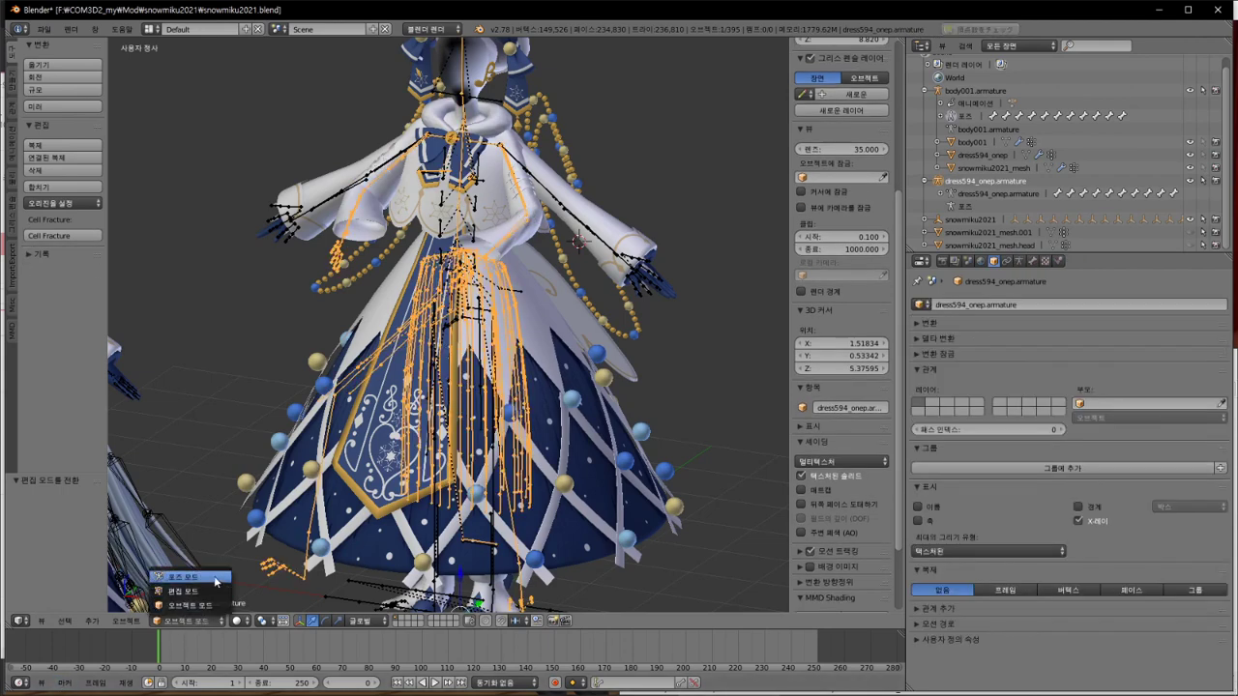
pyautogui.click(174, 573)
pyautogui.rightClick(531, 213)
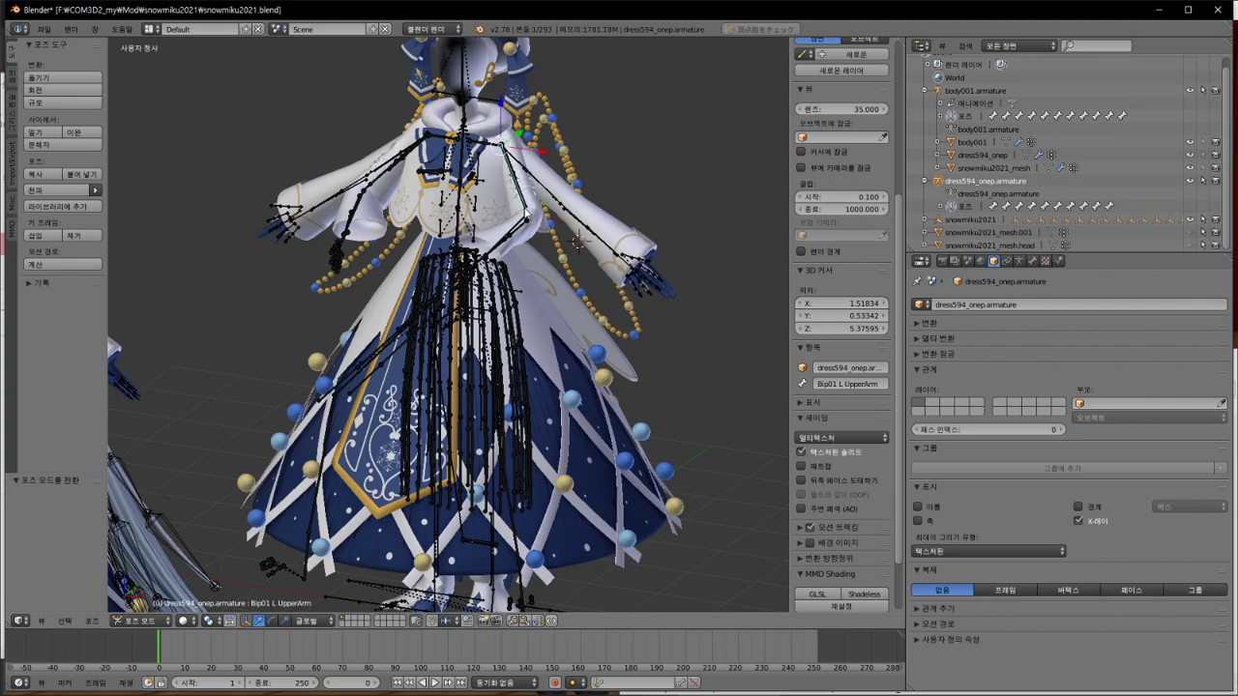
pyautogui.press('r')
pyautogui.press('Escape')
# Step: Try rotating the Bip01 L UpperArm bone of body001.armature, cancel the rotation and examine the left arm from another angle
pyautogui.rightClick(620, 230)
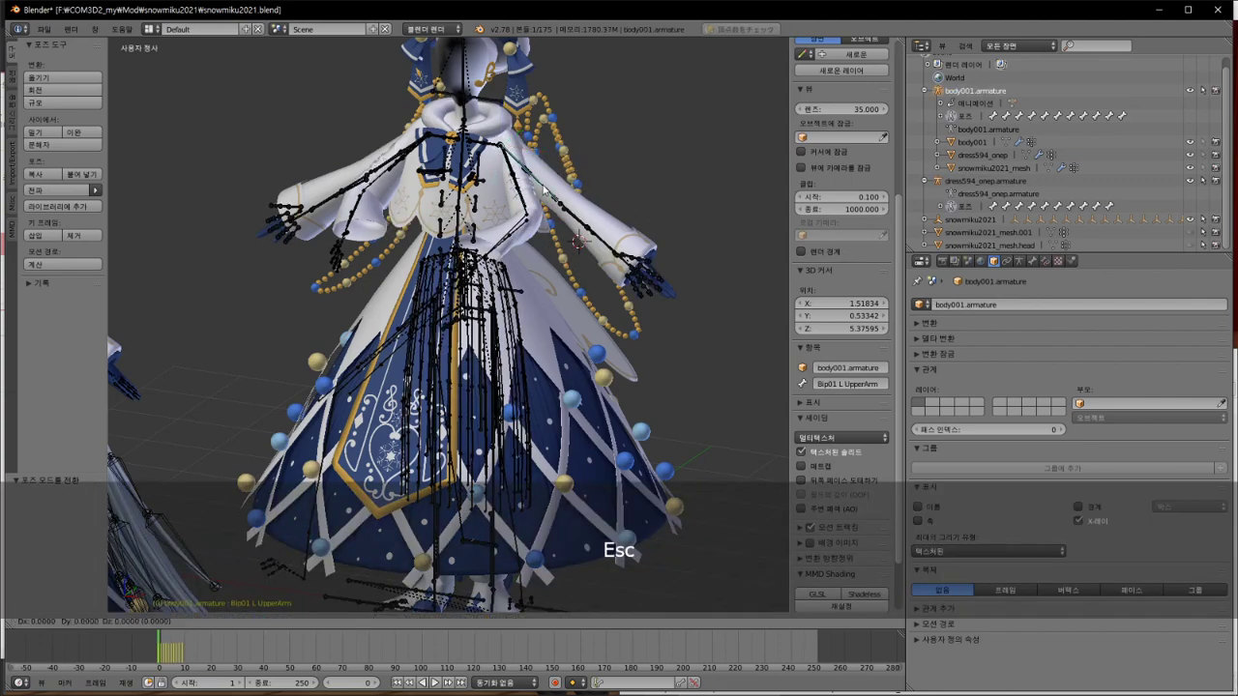
pyautogui.press('r')
pyautogui.press('Escape')
pyautogui.moveTo(623, 227); pyautogui.dragTo(576, 242, button='middle')
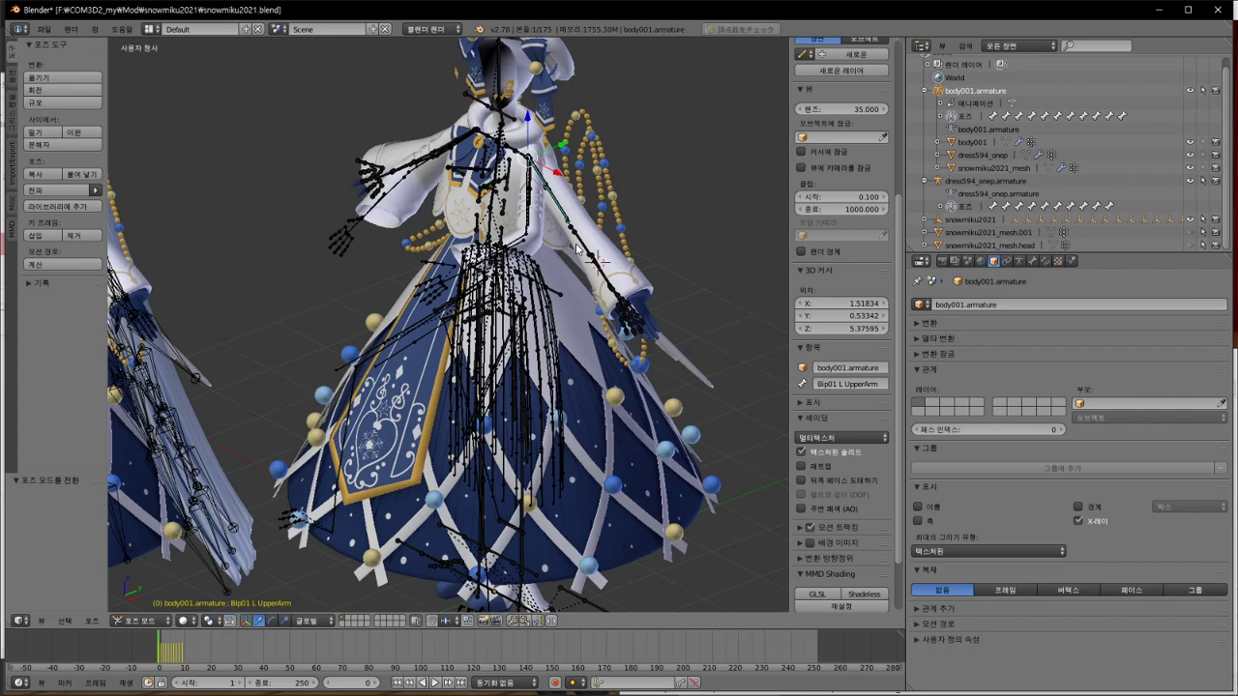
# Step: Clear snowmiku2021_mesh's parent and move dress594_onep back under dress594_onep.armature
pyautogui.moveTo(951, 168); pyautogui.dragTo(953, 93)
pyautogui.moveTo(948, 87); pyautogui.dragTo(947, 64)
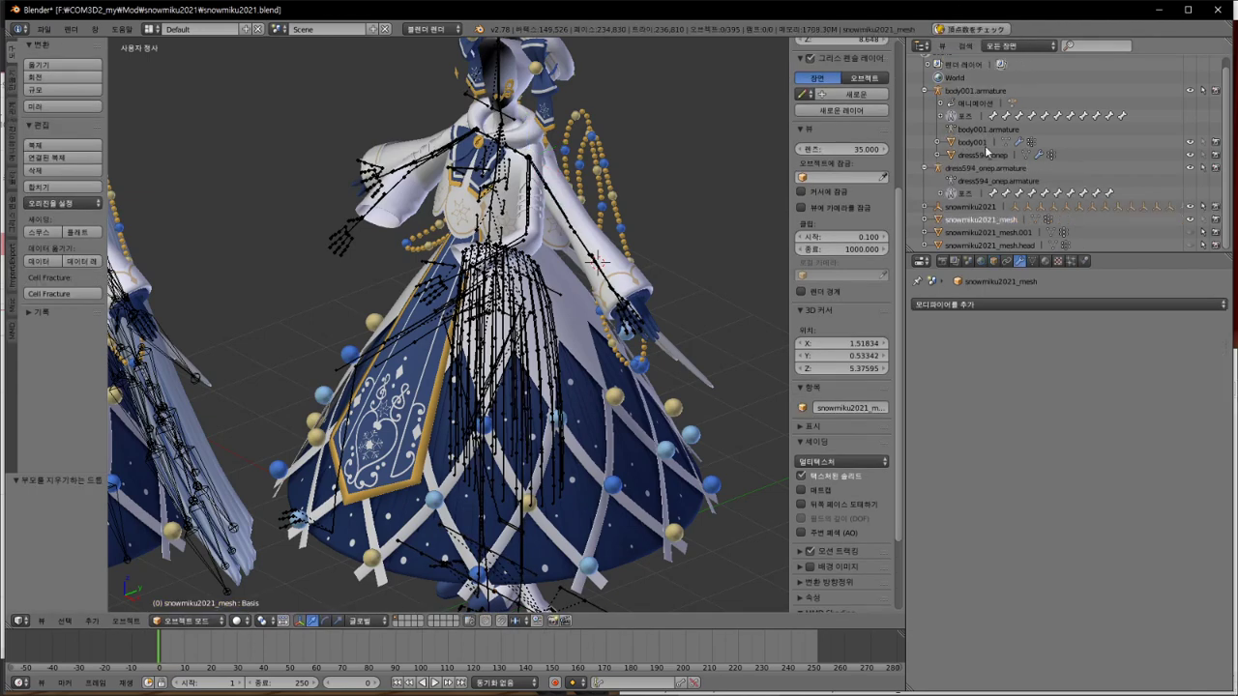
pyautogui.click(977, 155)
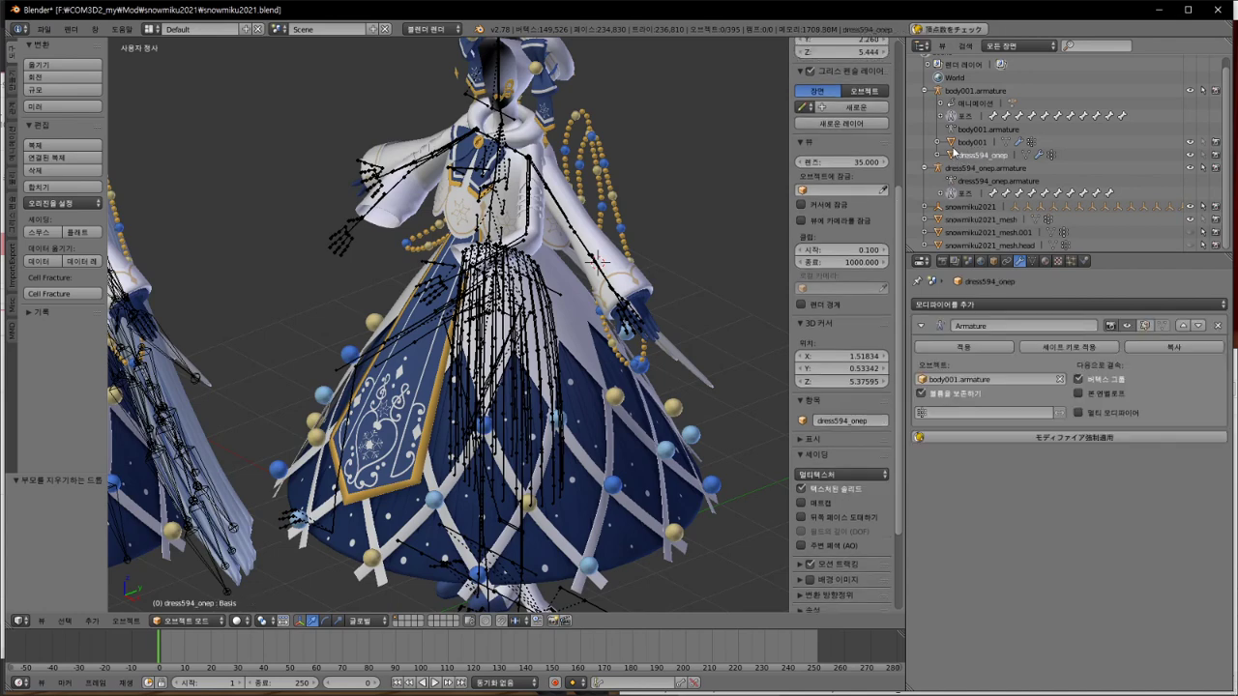
pyautogui.click(972, 142)
pyautogui.moveTo(953, 155); pyautogui.dragTo(953, 175)
pyautogui.click(953, 175)
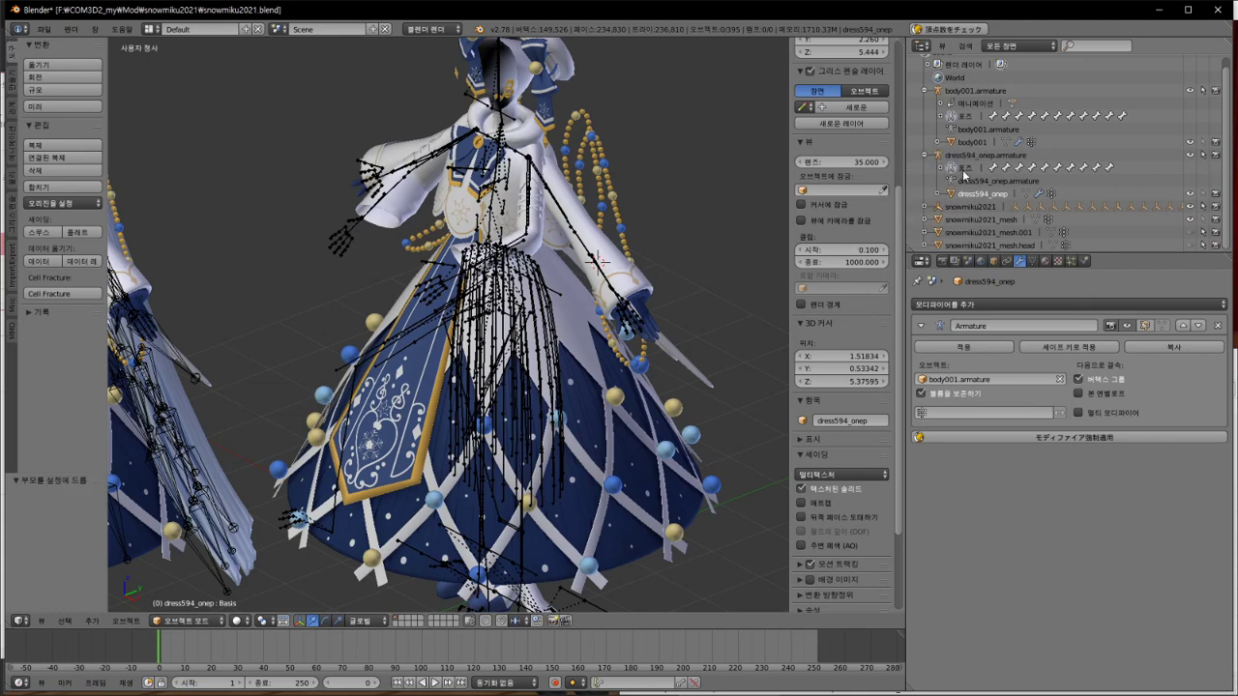
# Step: Set dress594_onep's Armature modifier object to dress594_onep.armature and turn off preserve volume (볼륨을 보존하기)
pyautogui.click(917, 385)
pyautogui.click(957, 406)
pyautogui.click(921, 394)
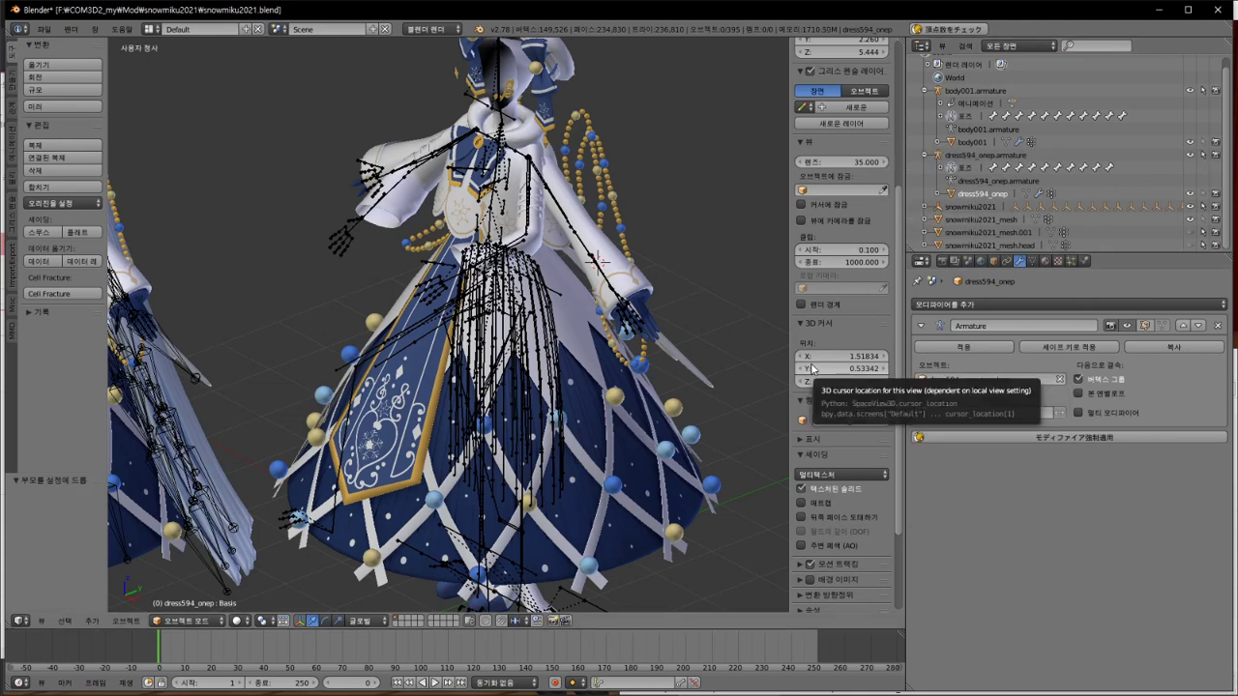
# Step: Put body001.armature into pose mode and switch it to its original pose (オリジナル)
pyautogui.click(955, 121)
pyautogui.click(953, 130)
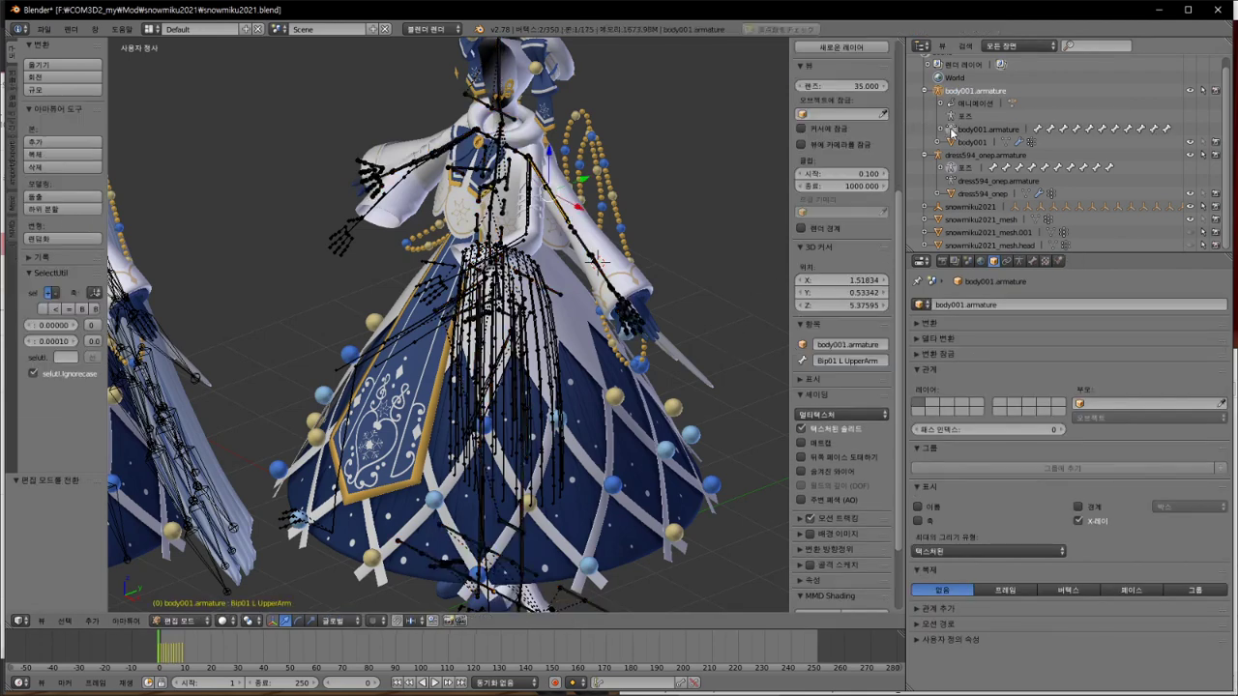
pyautogui.click(953, 117)
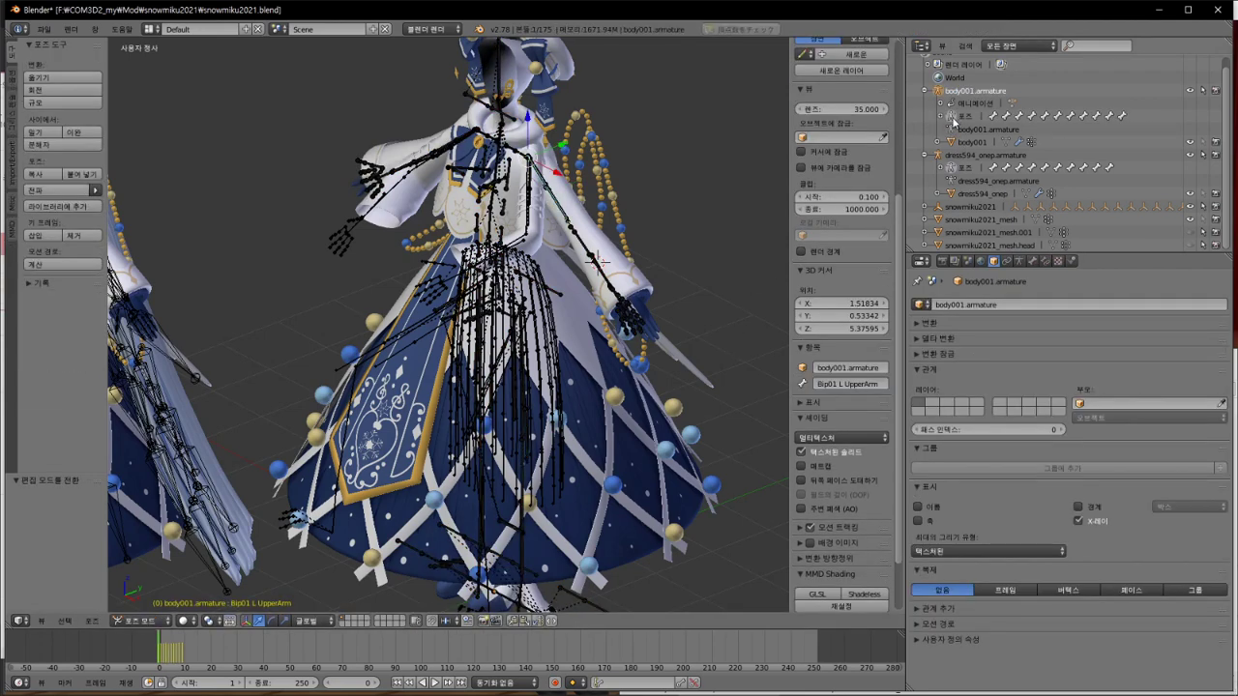
pyautogui.click(1019, 261)
pyautogui.click(980, 437)
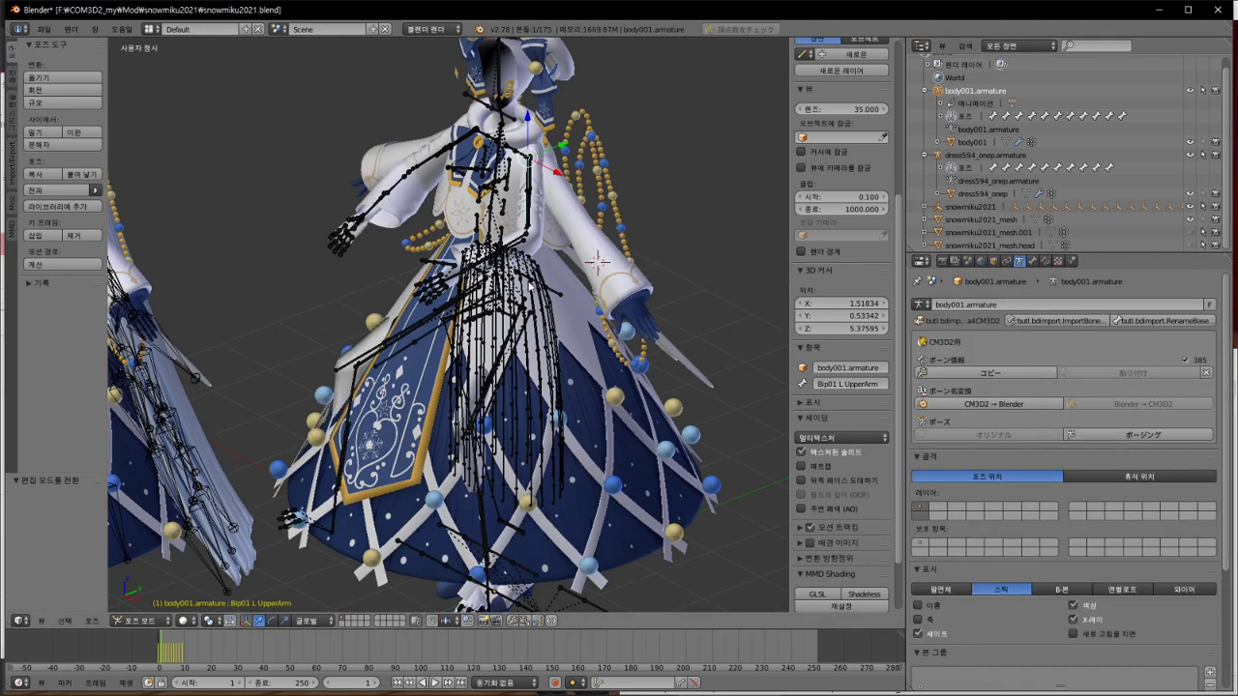
# Step: Select all bones of body001.armature and apply the current pose as base (現在のポーズで素体化), applying related mesh armatures and preserving volume
pyautogui.press('a')
pyautogui.click(91, 621)
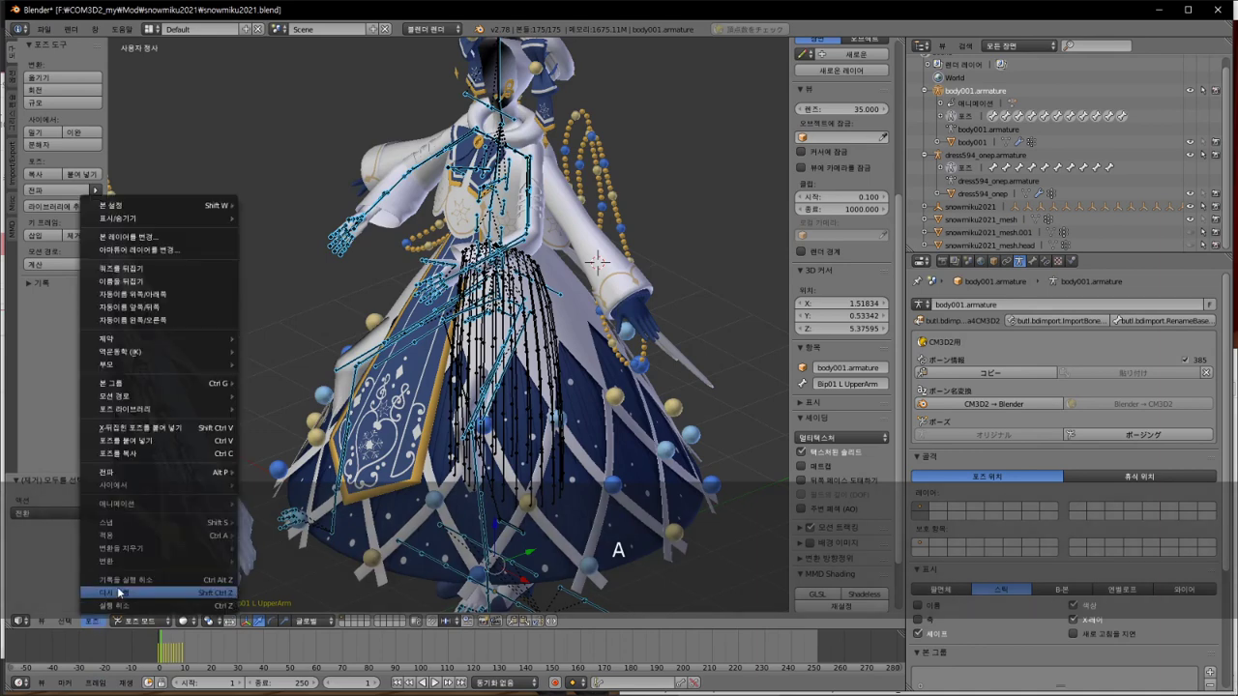
pyautogui.moveTo(138, 561)
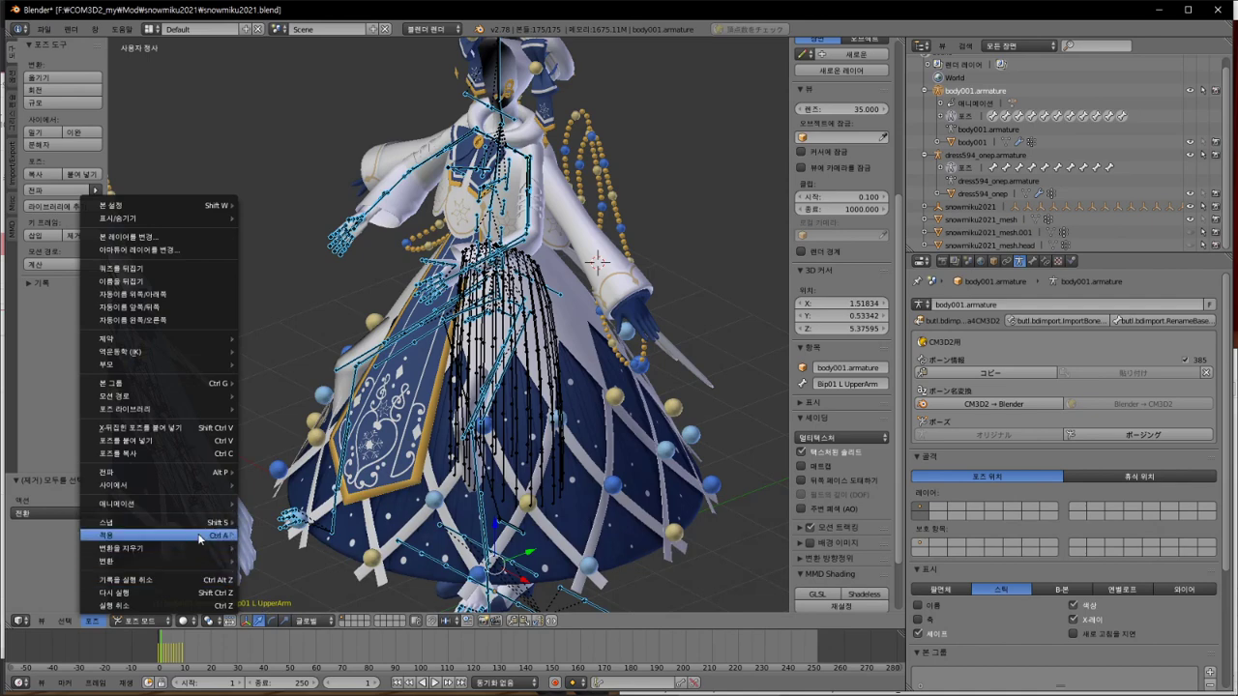
pyautogui.moveTo(204, 546)
pyautogui.click(333, 566)
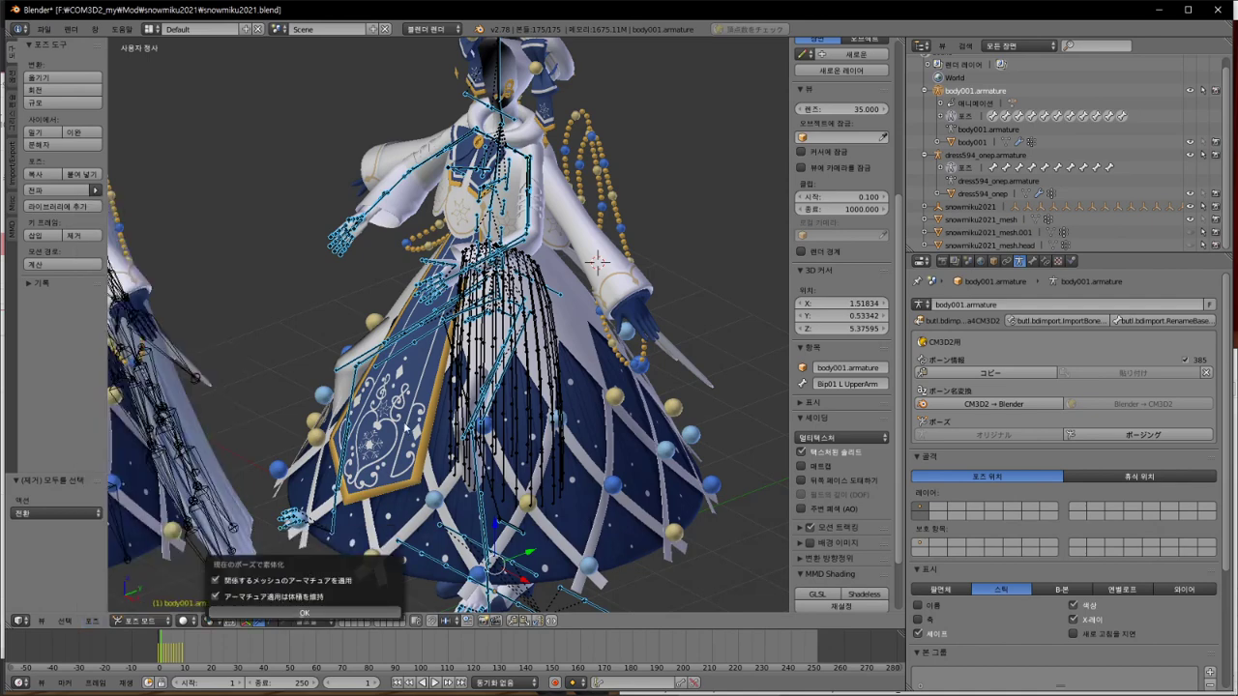
pyautogui.press('Return')
pyautogui.moveTo(493, 290); pyautogui.dragTo(504, 302, button='middle')
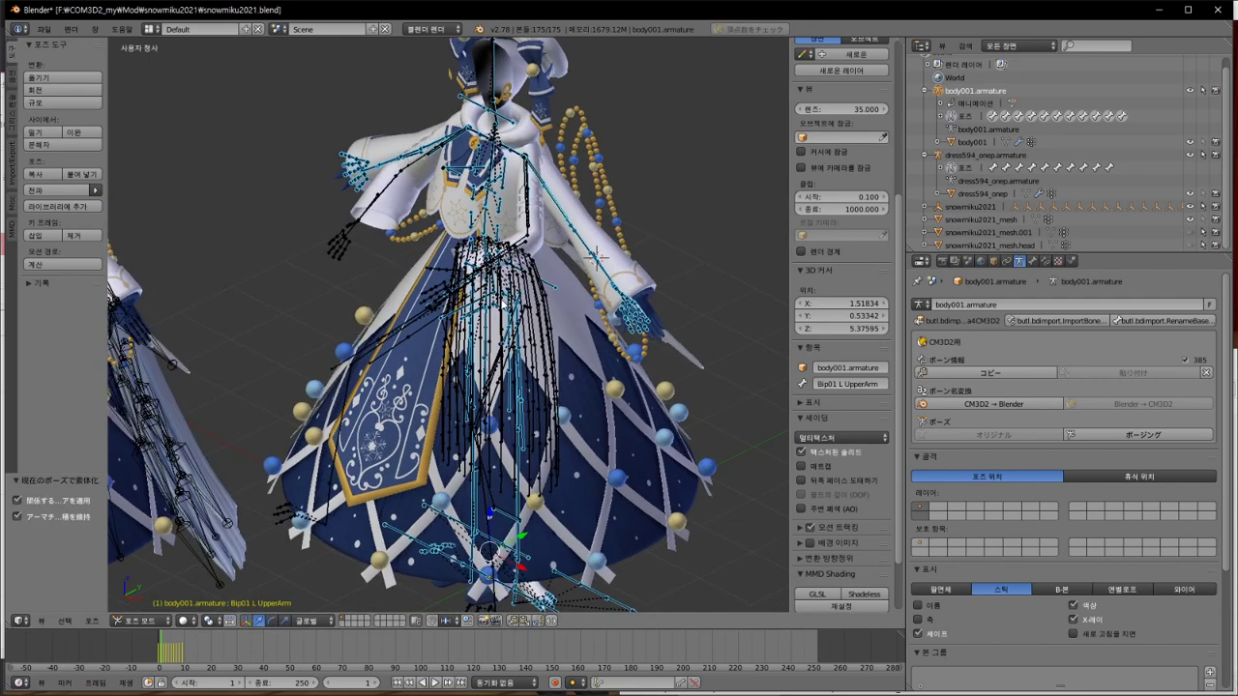
# Step: Clear all pose transforms on the selected bones of body001.armature
pyautogui.click(95, 621)
pyautogui.moveTo(187, 549)
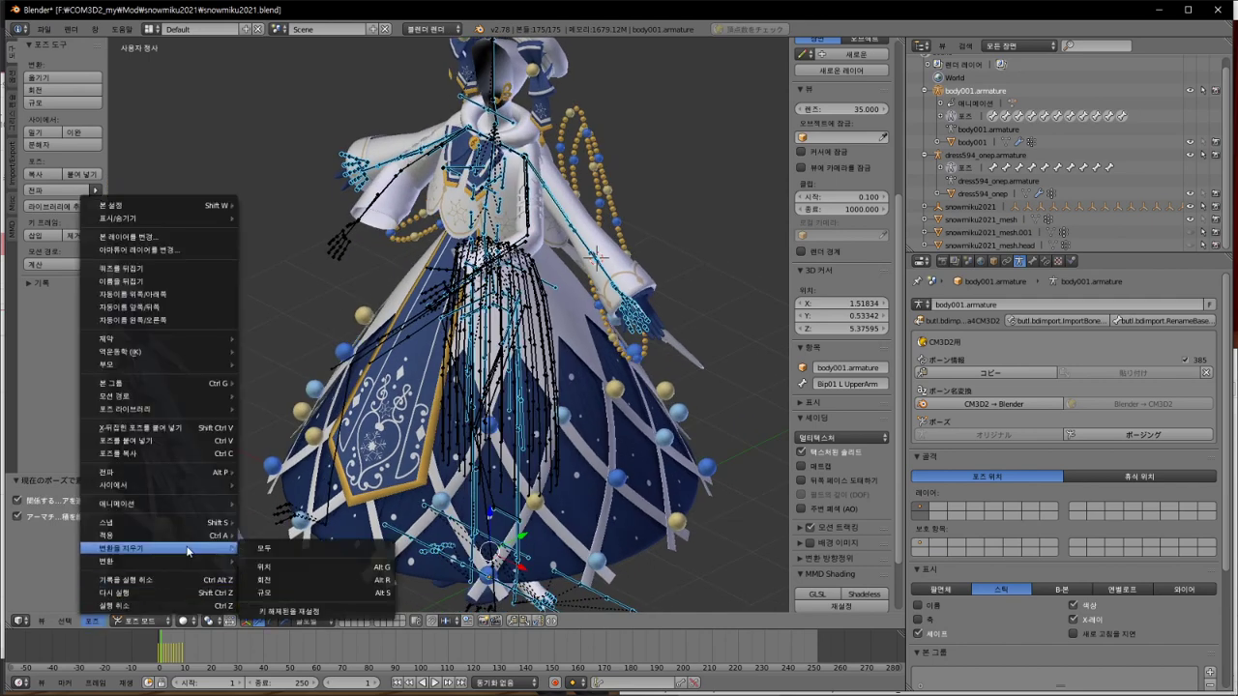
pyautogui.click(309, 549)
pyautogui.moveTo(540, 371)
pyautogui.mouseDown(button='middle')
pyautogui.moveTo(527, 370)
pyautogui.moveTo(565, 368)
pyautogui.moveTo(542, 365)
pyautogui.mouseUp(button='middle')
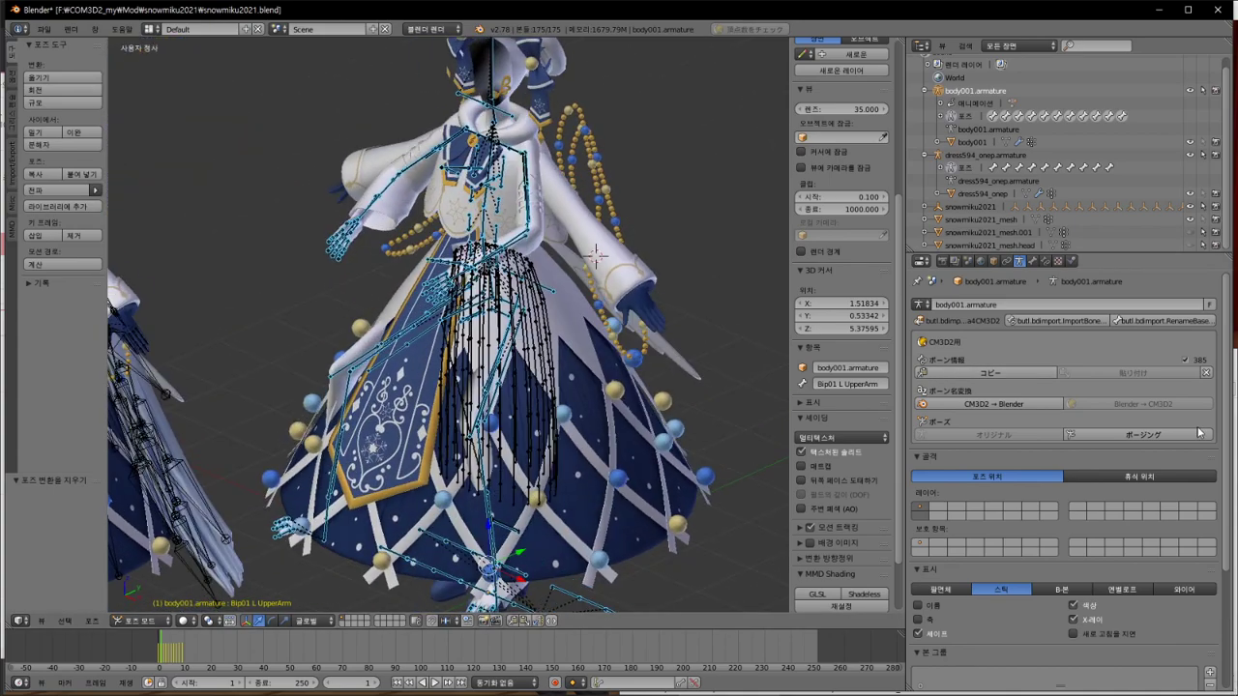
# Step: Compare body001.armature's original (オリジナル) and posing (ポージング) states, leaving it on posing
pyautogui.click(1162, 438)
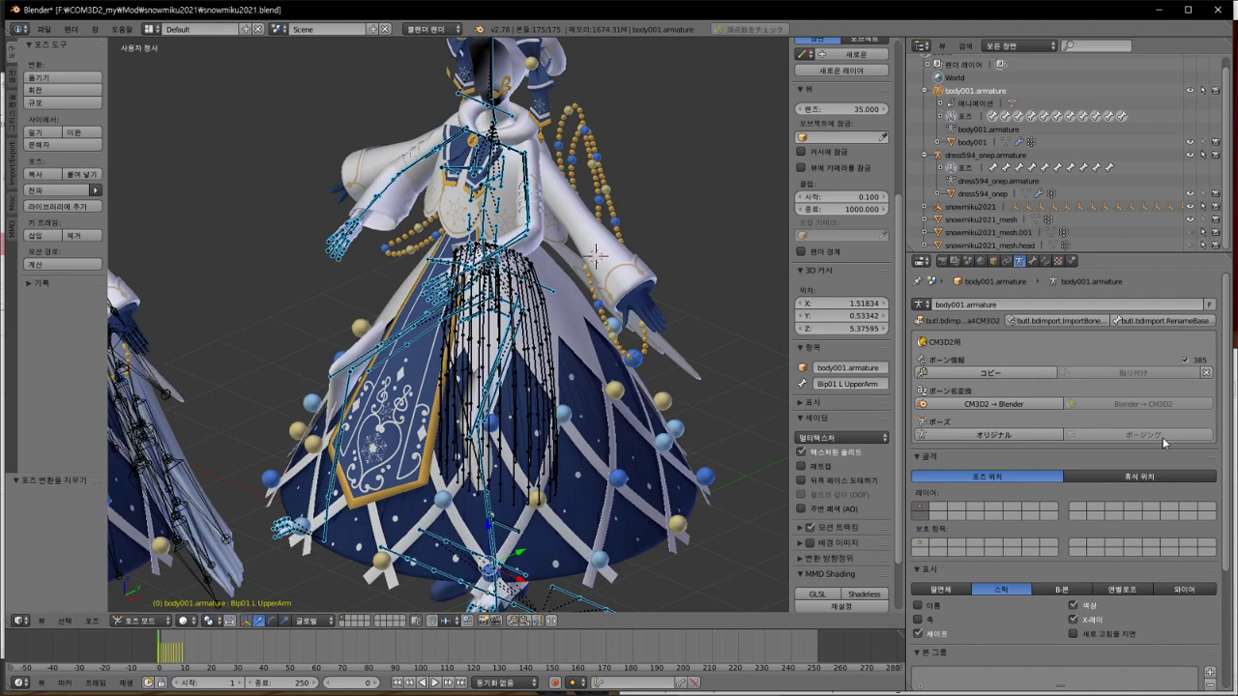
pyautogui.click(1089, 435)
pyautogui.click(1035, 438)
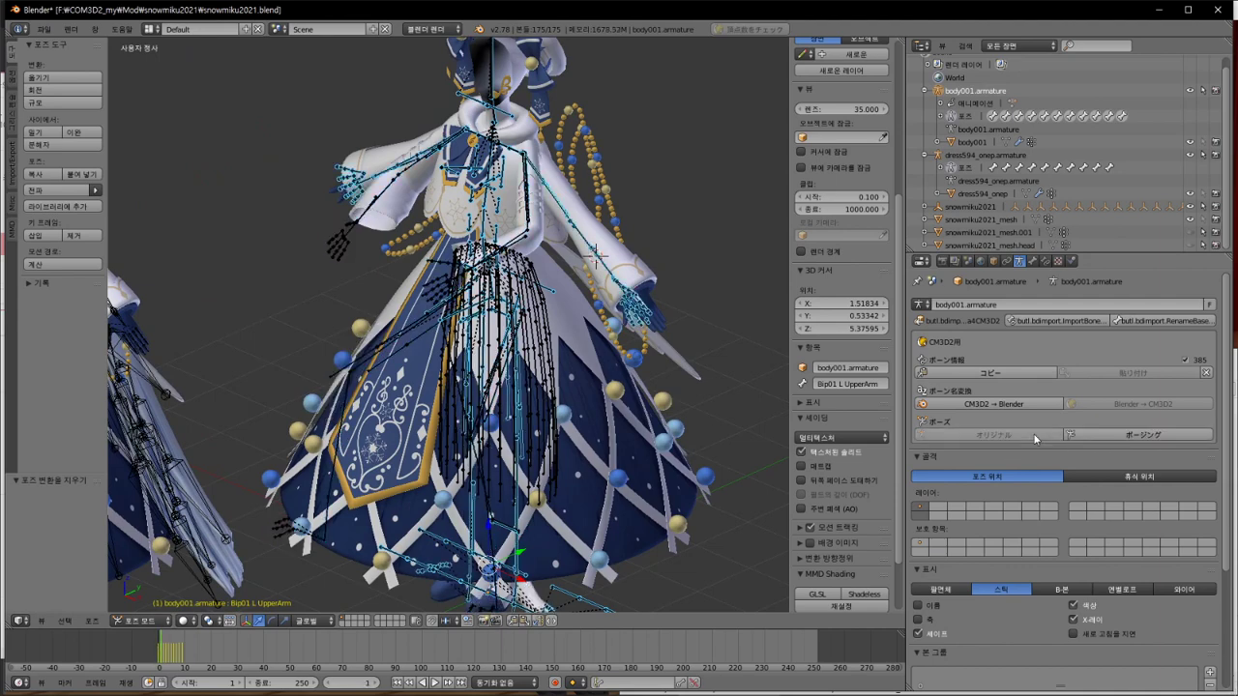
pyautogui.click(1141, 435)
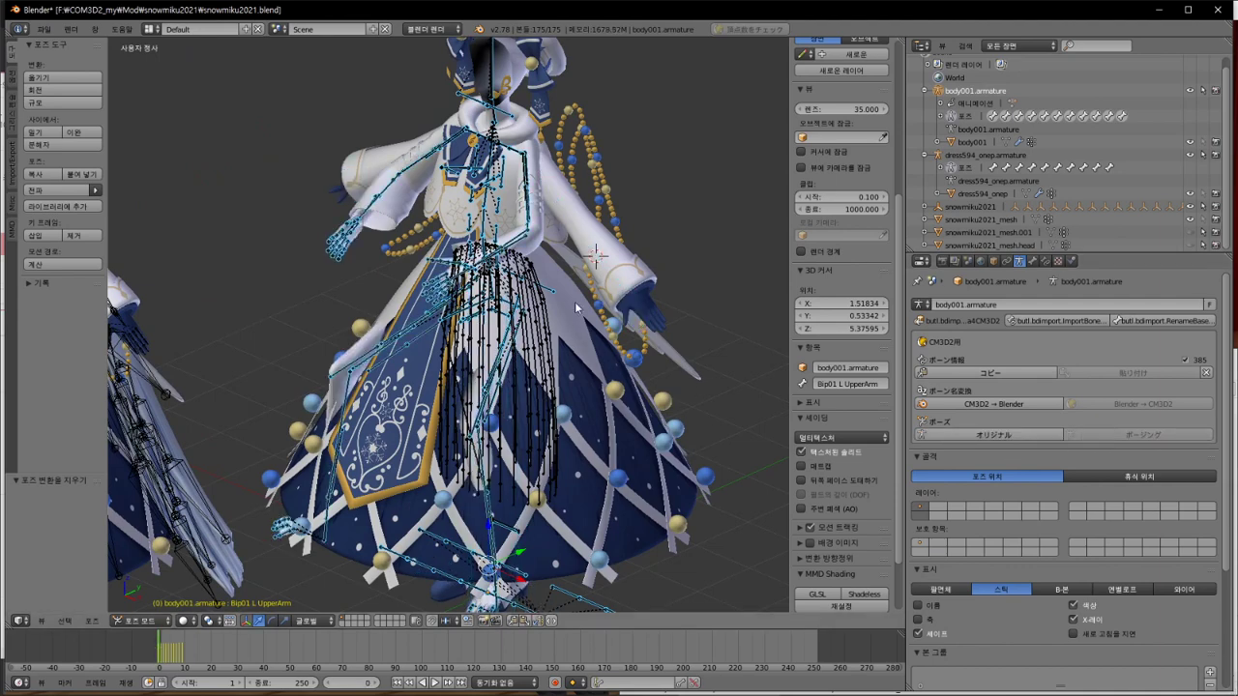
pyautogui.hotkey('ctrl', 'Tab')
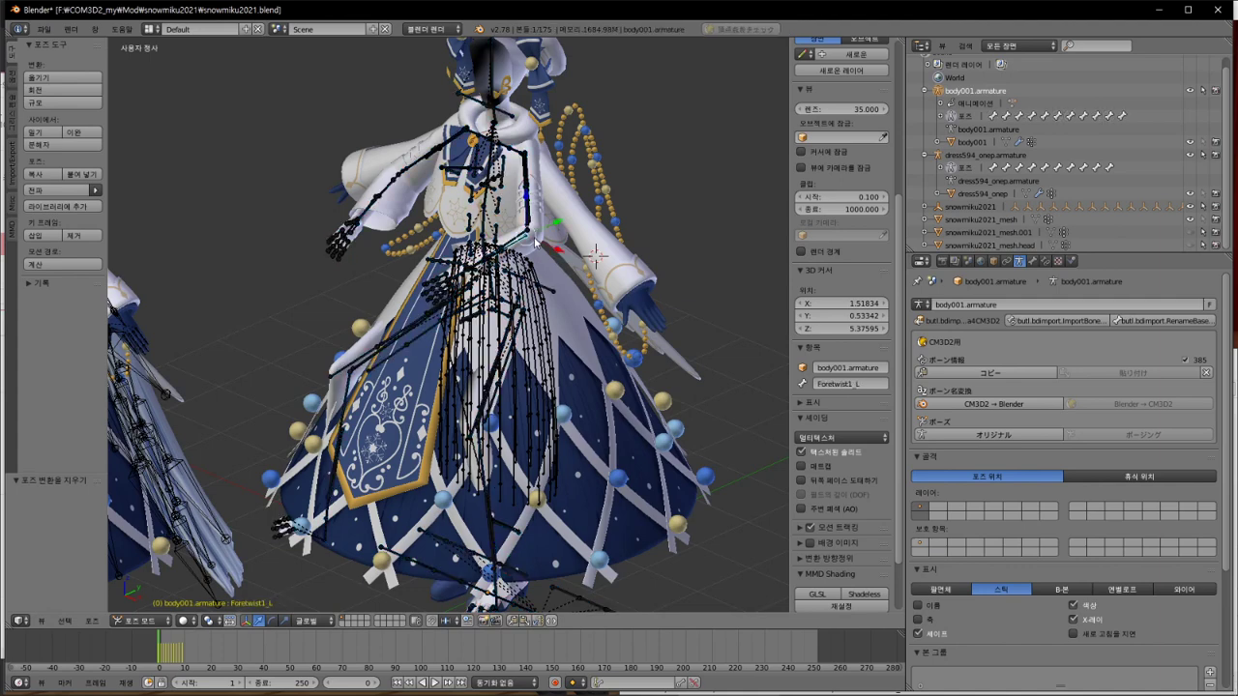
# Step: Parent dress594_onep to body001.armature
pyautogui.moveTo(956, 193); pyautogui.dragTo(977, 93)
pyautogui.click(968, 104)
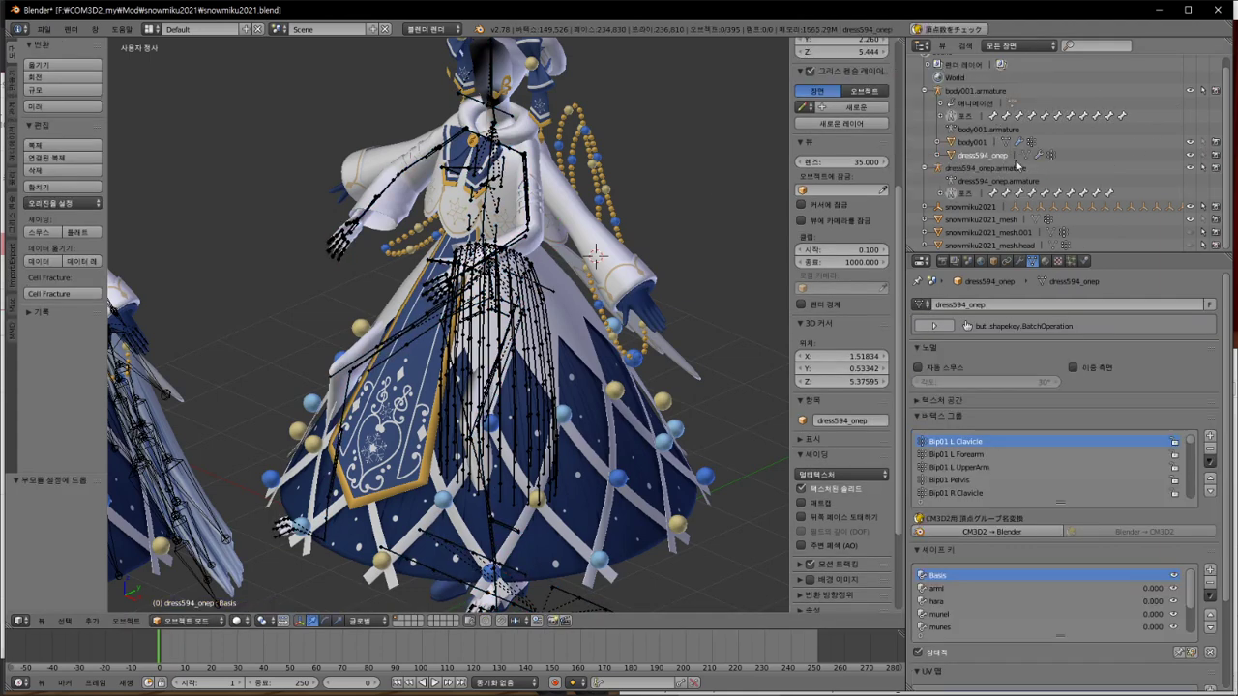
pyautogui.click(1007, 261)
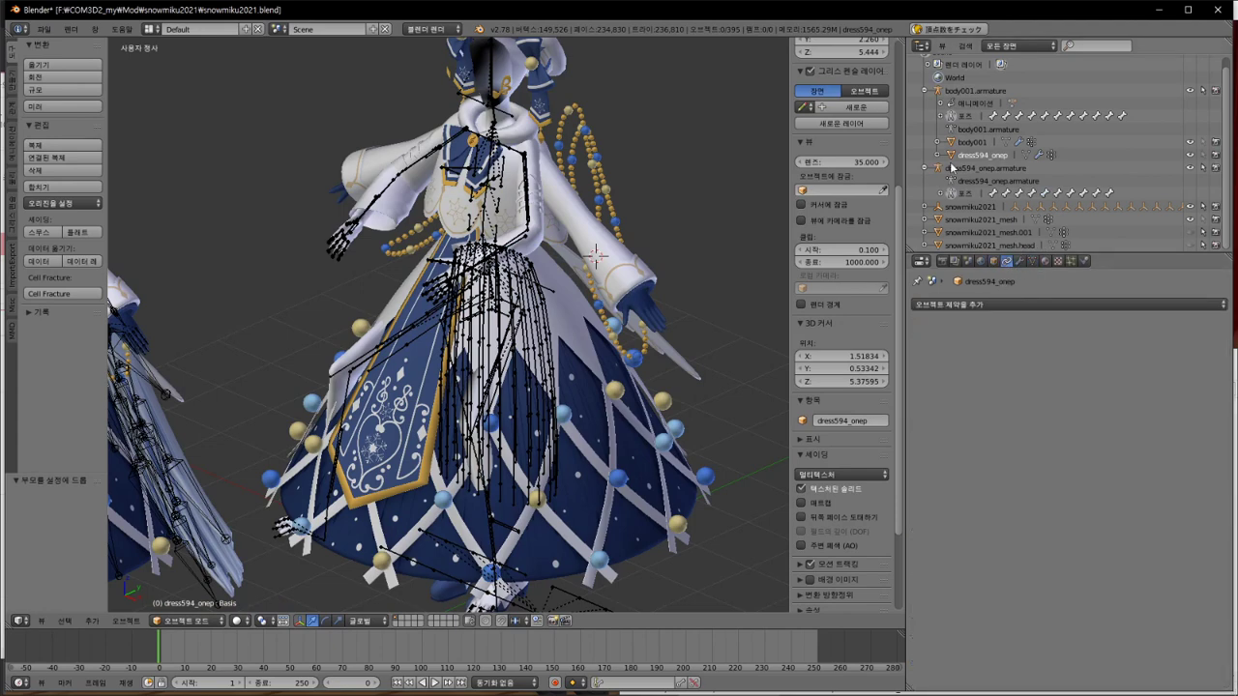
pyautogui.rightClick(535, 244)
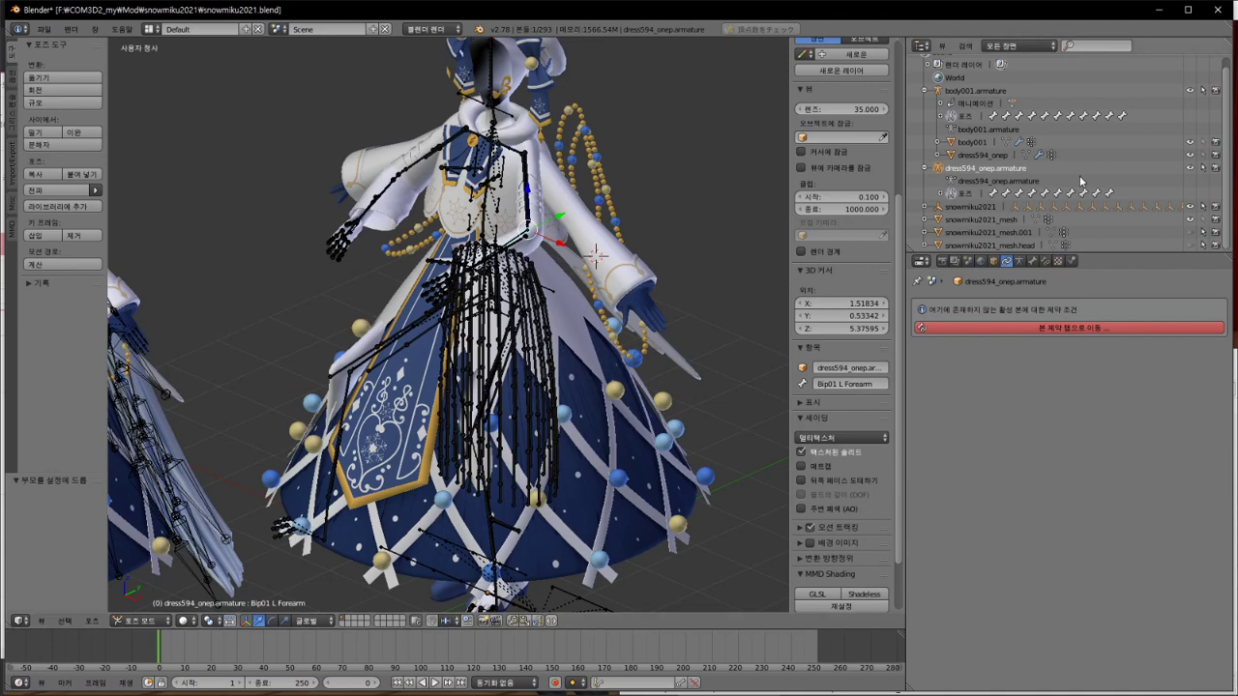
# Step: Set the object of dress594_onep's Armature modifier to body001.armature
pyautogui.click(957, 155)
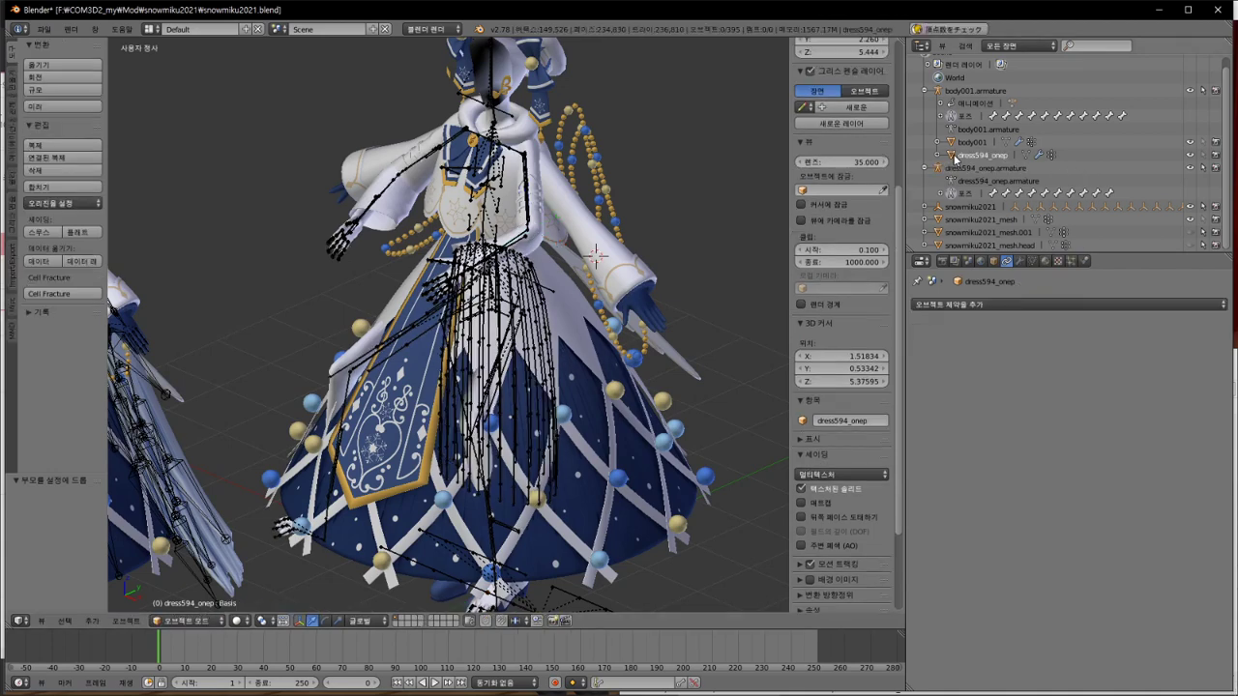
pyautogui.click(994, 261)
pyautogui.click(981, 261)
pyautogui.click(994, 261)
pyautogui.click(1007, 261)
pyautogui.click(1021, 261)
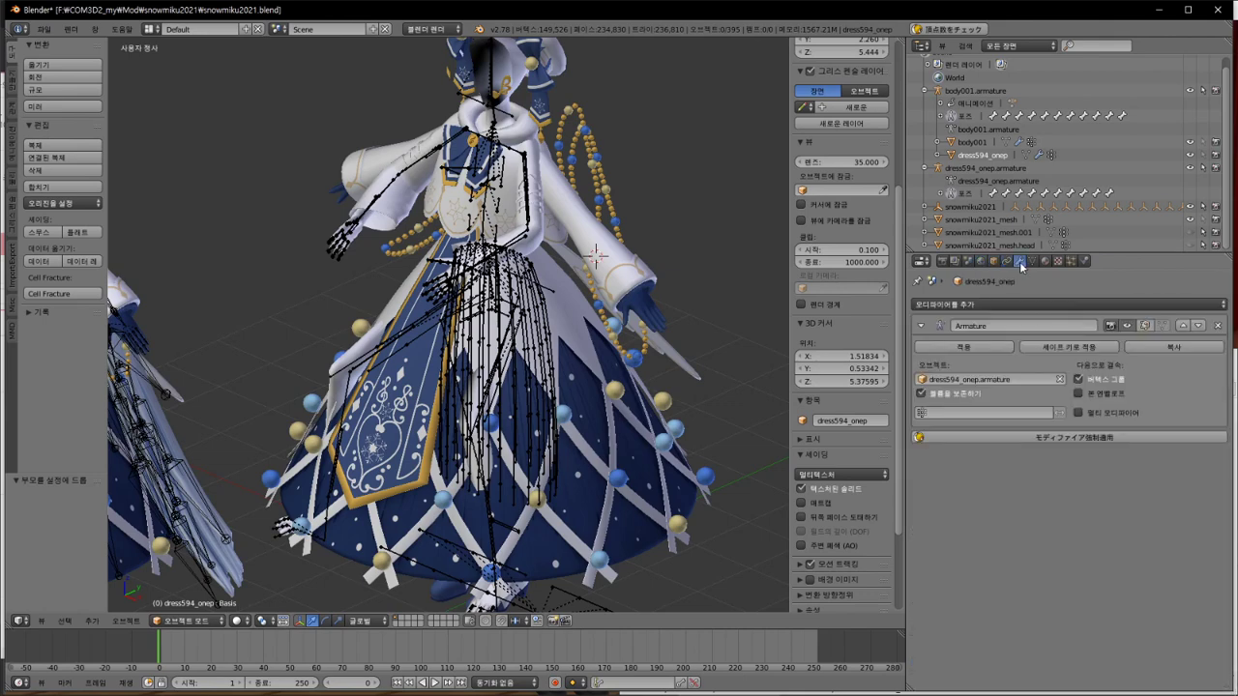
pyautogui.click(968, 379)
pyautogui.click(967, 397)
# Step: Switch body001.armature to its original pose (オリジナル) and inspect how its bones fit the outfit
pyautogui.click(958, 128)
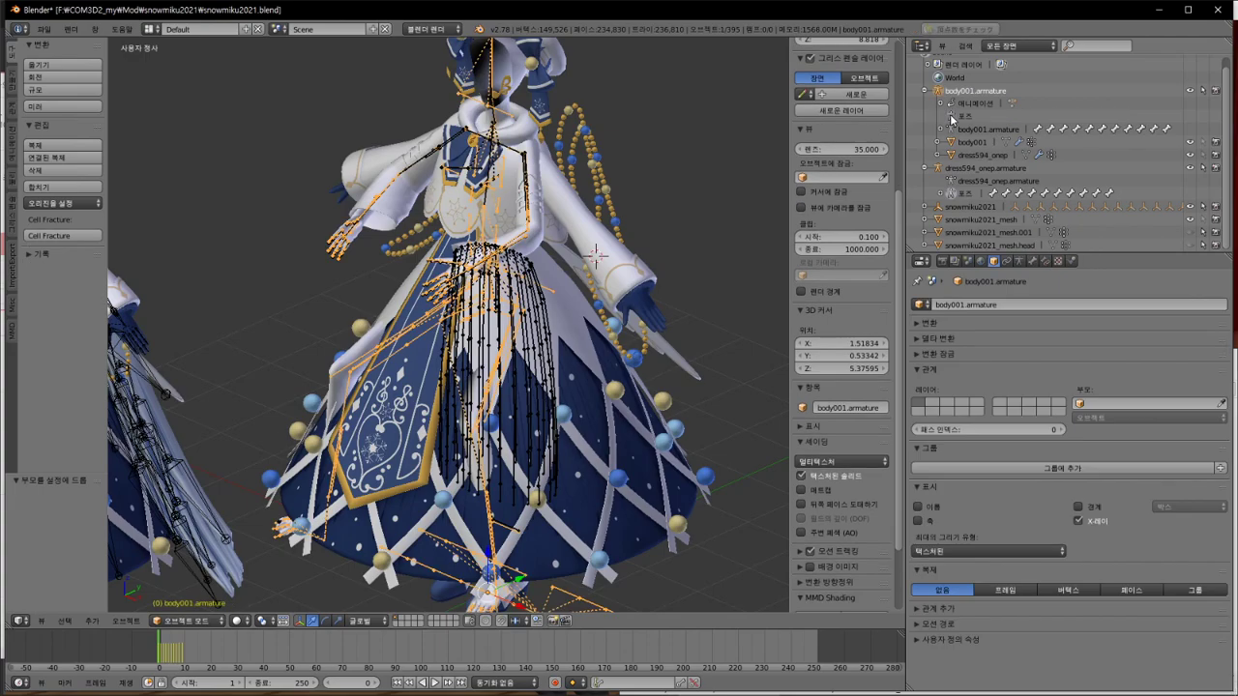
pyautogui.click(1021, 261)
pyautogui.click(994, 435)
pyautogui.moveTo(678, 338); pyautogui.dragTo(596, 326, button='middle')
pyautogui.keyDown('shift'); pyautogui.moveTo(601, 399); pyautogui.dragTo(596, 308, button='middle'); pyautogui.keyUp('shift')
pyautogui.scroll(4, 594, 316)
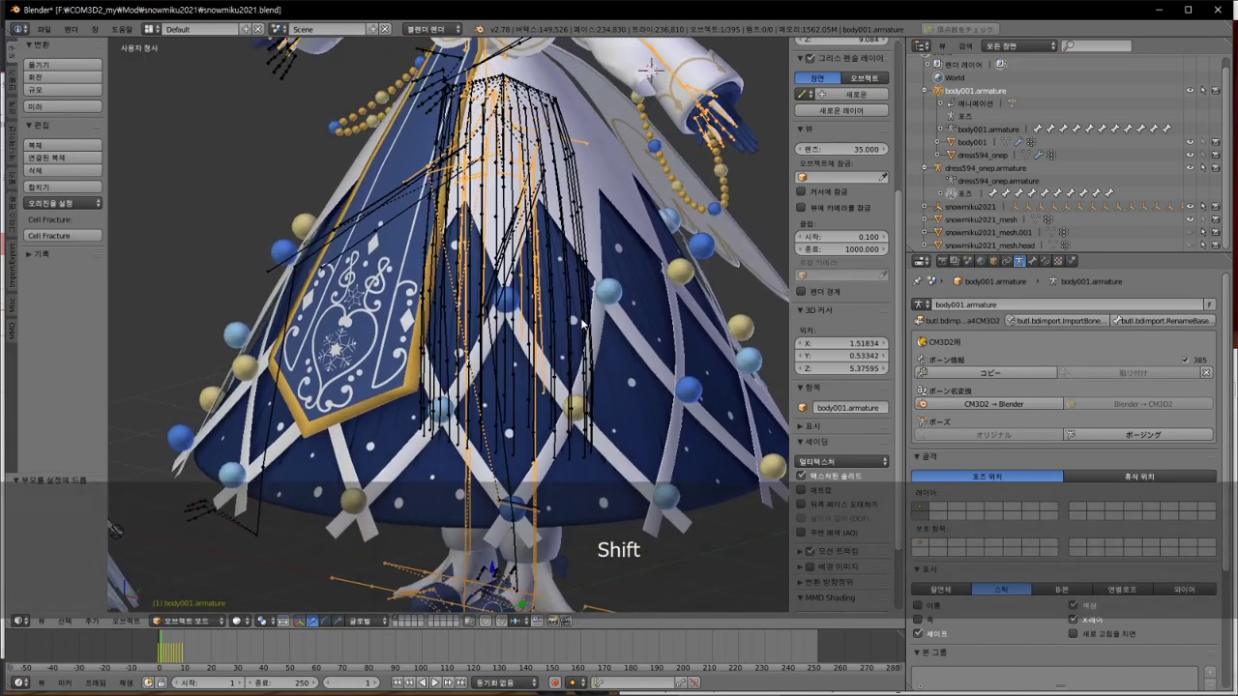
pyautogui.scroll(-2, 581, 325)
pyautogui.moveTo(580, 331); pyautogui.dragTo(512, 402, button='middle')
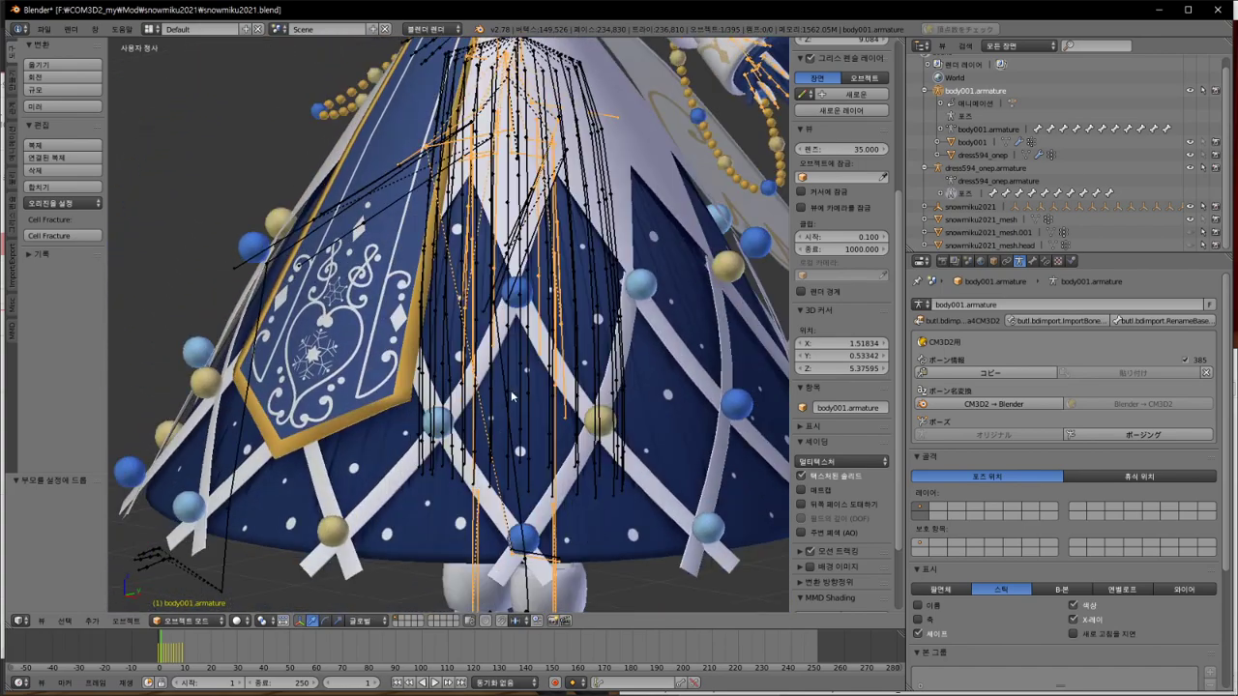
pyautogui.scroll(-3, 554, 306)
pyautogui.scroll(2, 559, 276)
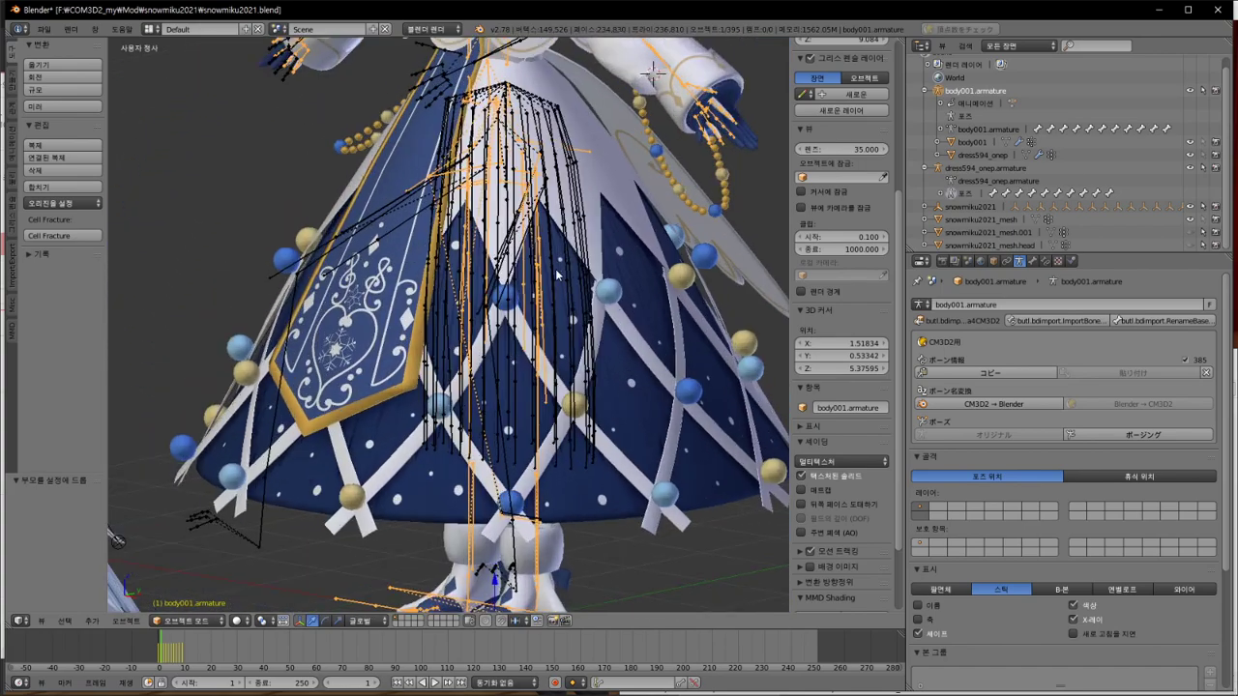
# Step: In pose mode, select all body001.armature bones and bake the original pose as base (現在のポーズで素体化) with related meshes and volume preservation enabled
pyautogui.click(129, 623)
pyautogui.click(132, 625)
pyautogui.click(949, 118)
pyautogui.press('shift')
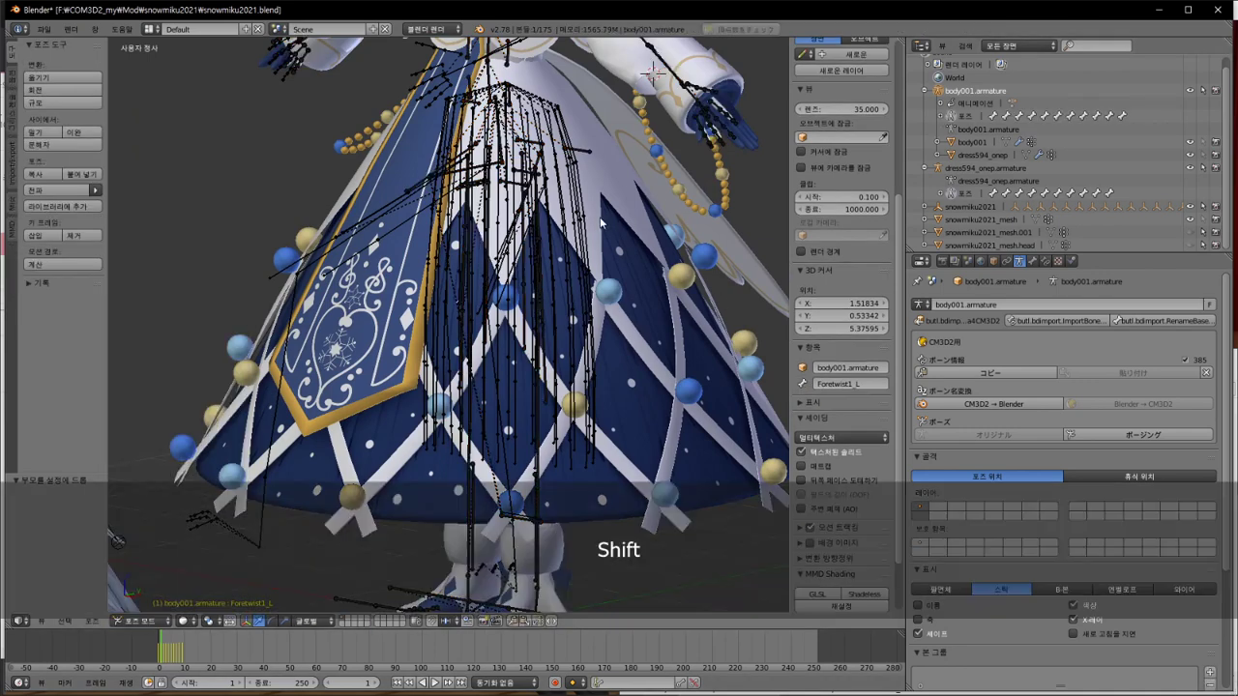
pyautogui.scroll(-5, 647, 206)
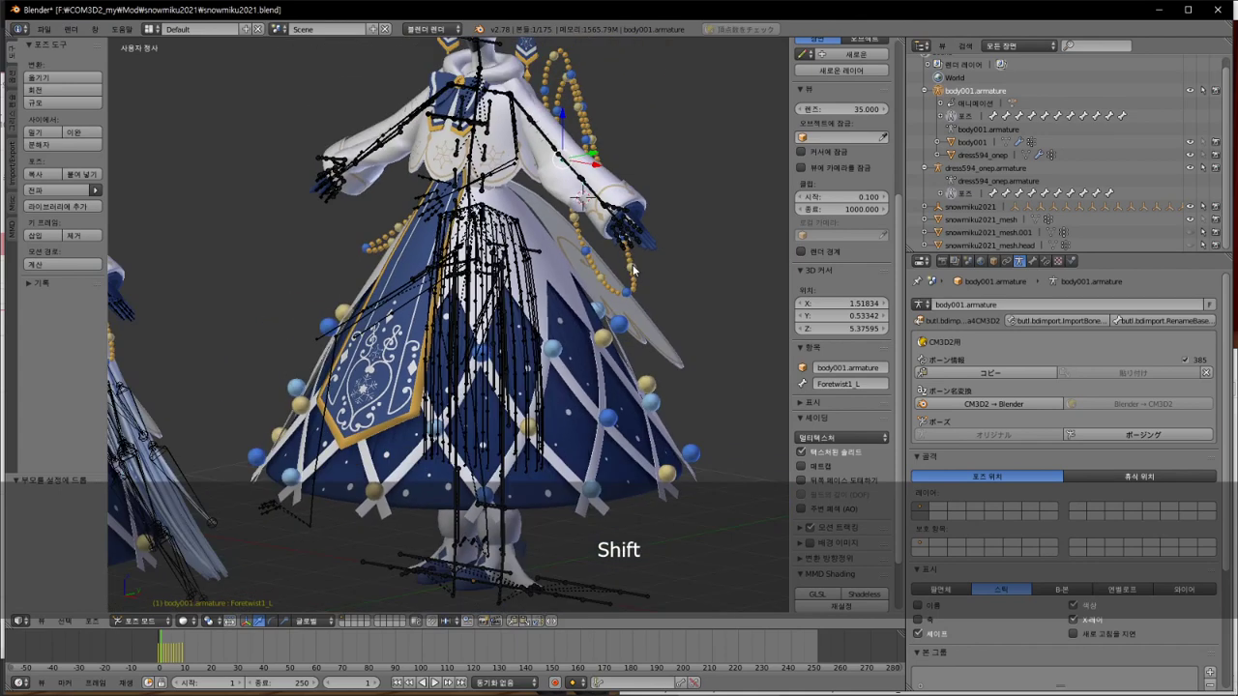
pyautogui.press('a')
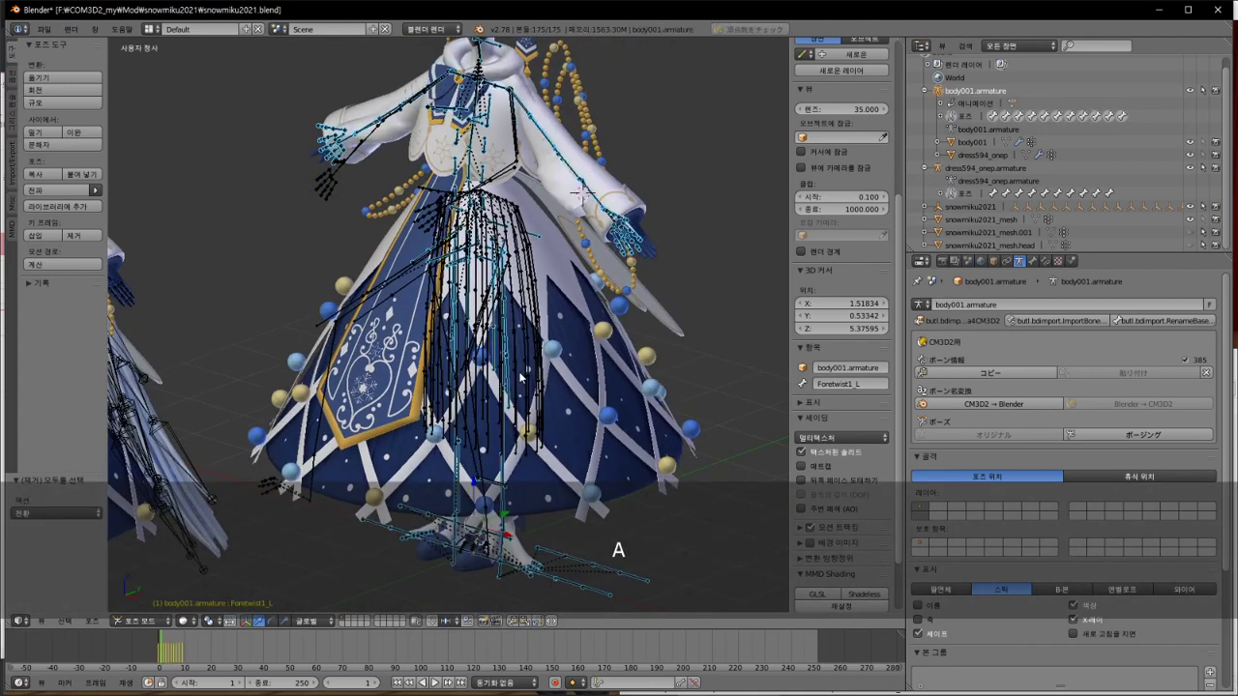
pyautogui.click(92, 621)
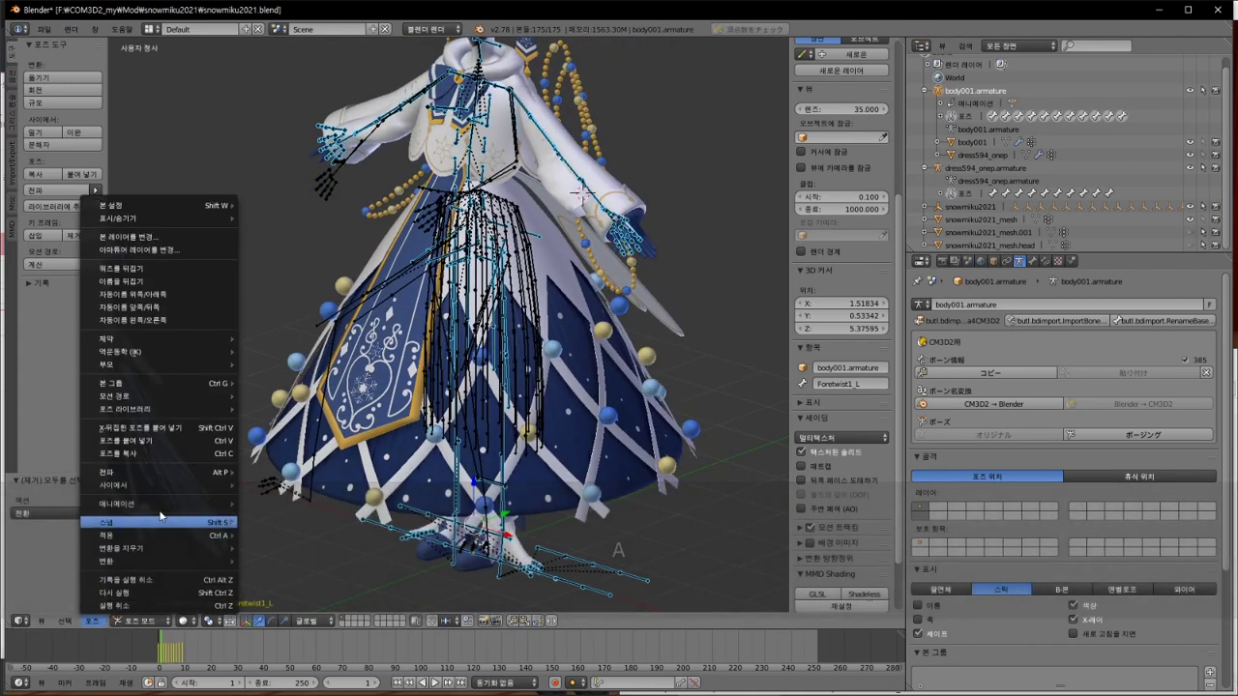
pyautogui.moveTo(162, 540)
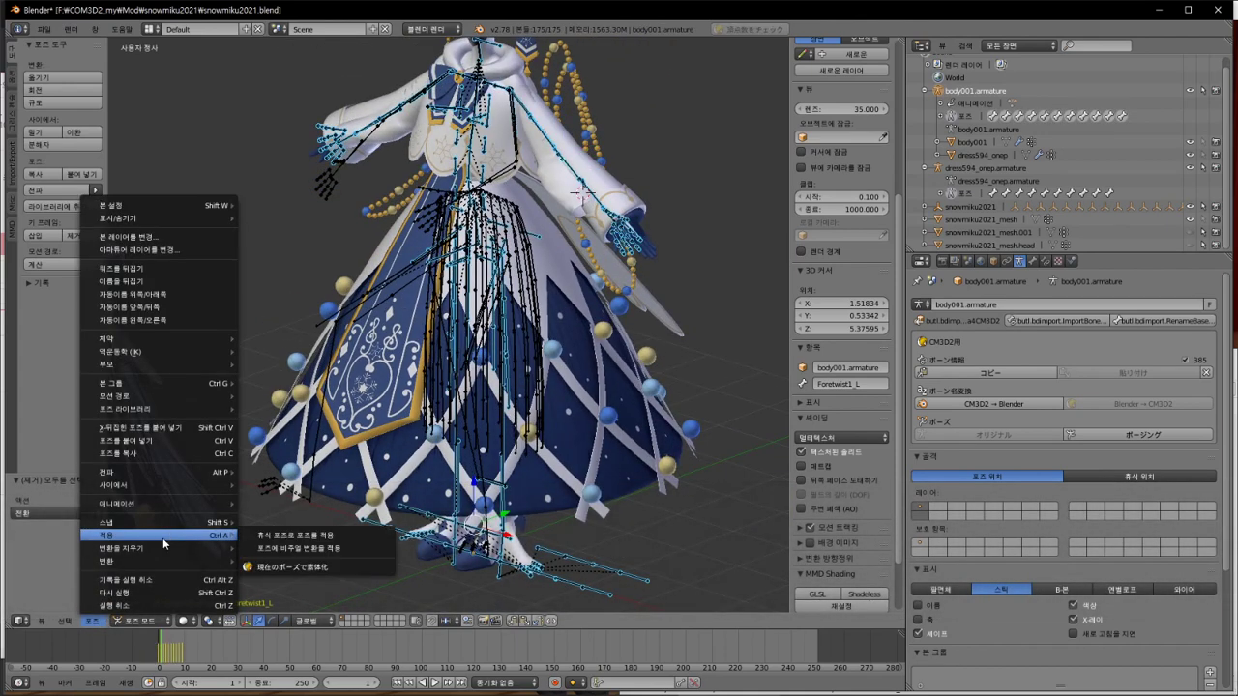
pyautogui.click(290, 567)
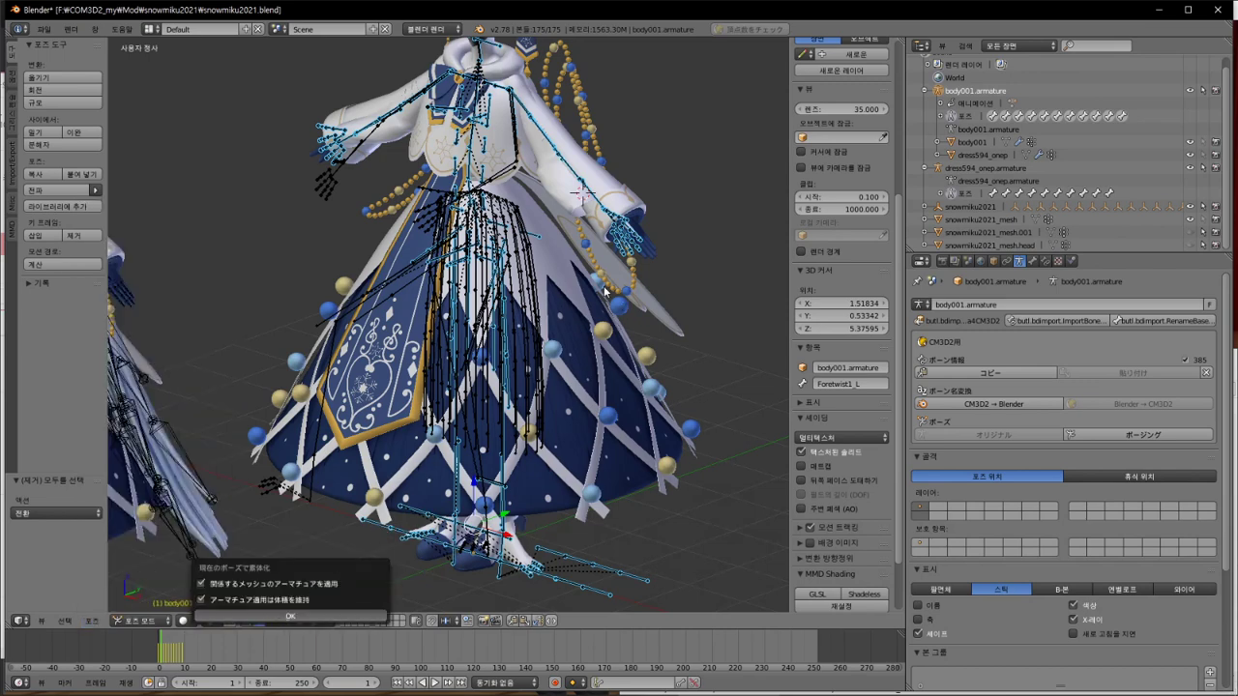
pyautogui.press('Return')
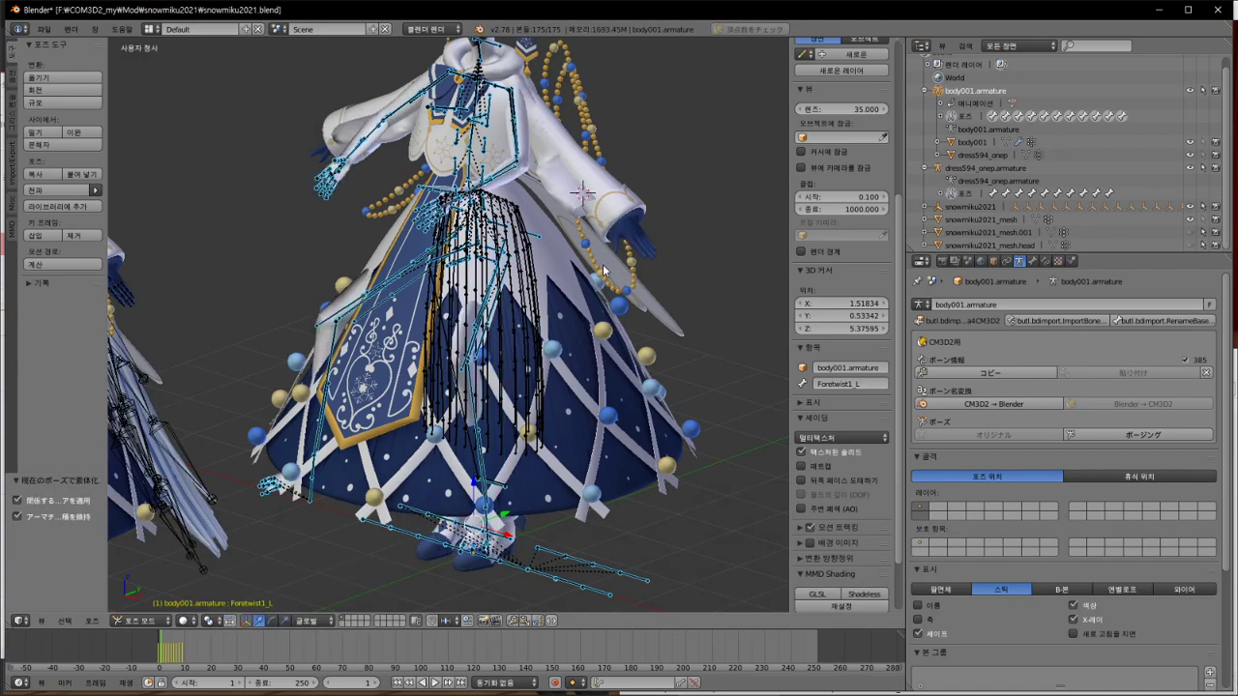
# Step: Switch body001.armature to posing (ポージング), select the momoniku_L bone of dress594_onep.armature and check the alignment of both armatures
pyautogui.moveTo(516, 356)
pyautogui.mouseDown(button='middle')
pyautogui.moveTo(525, 268)
pyautogui.moveTo(519, 381)
pyautogui.moveTo(517, 346)
pyautogui.mouseUp(button='middle')
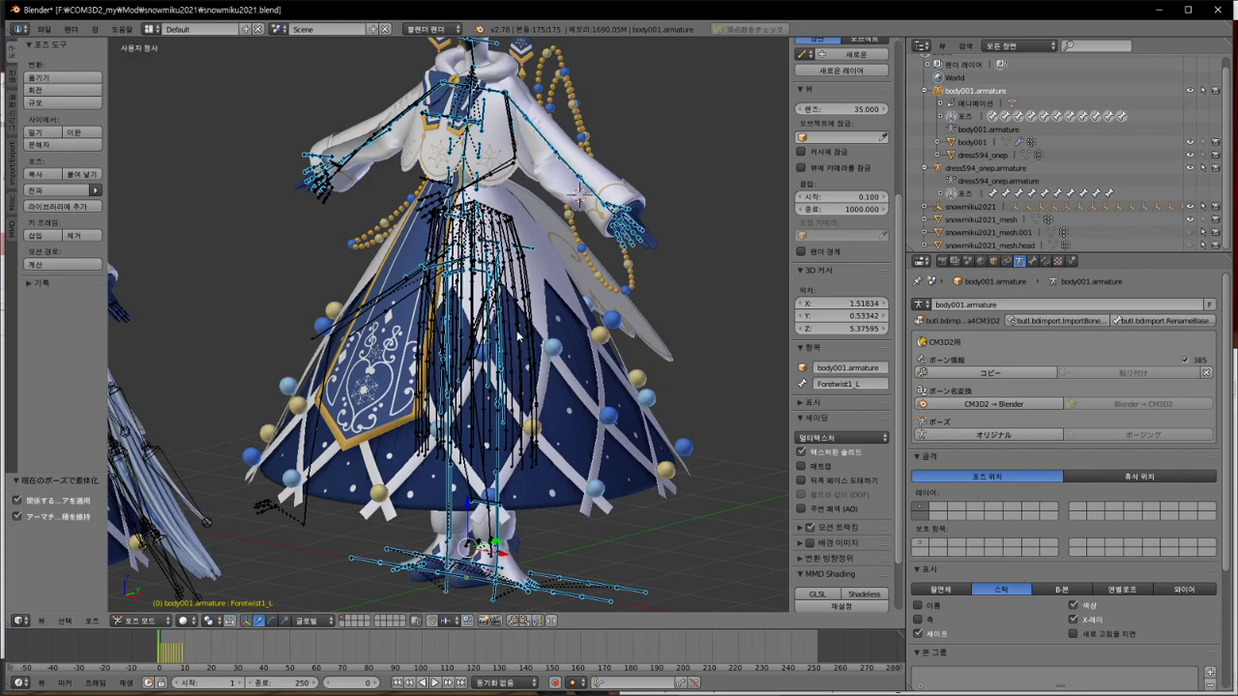
pyautogui.scroll(2, 517, 336)
pyautogui.rightClick(518, 294)
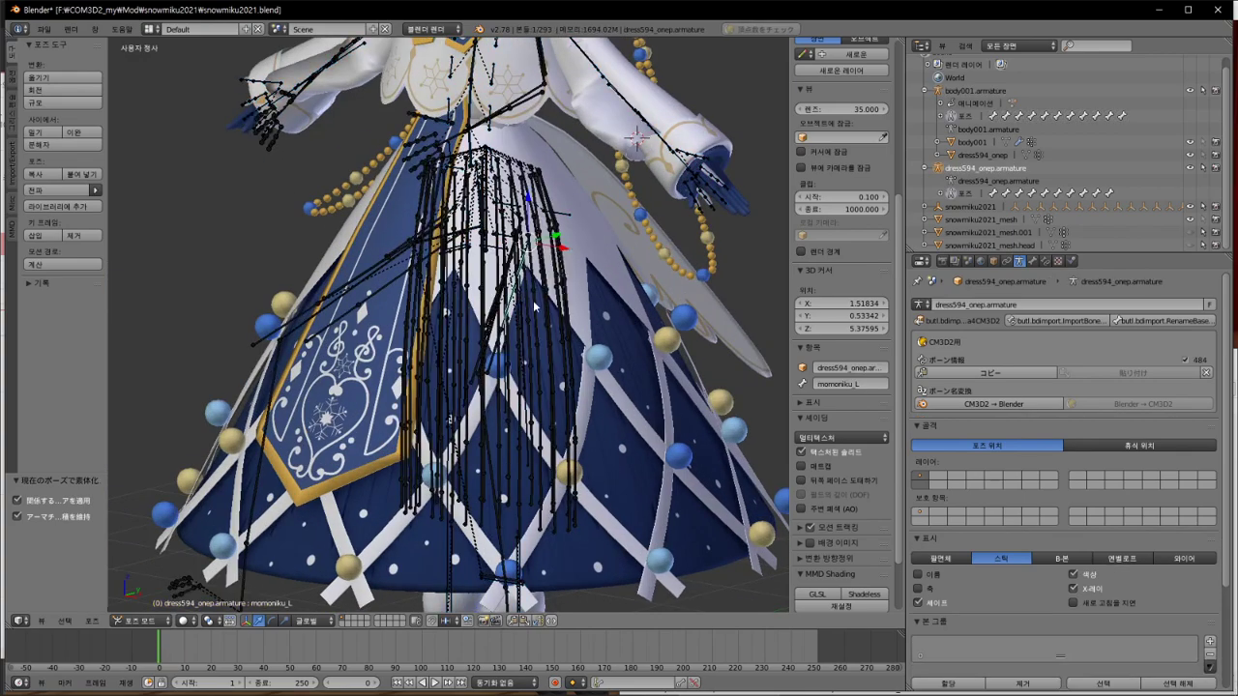
pyautogui.moveTo(543, 312); pyautogui.dragTo(838, 262, button='middle')
pyautogui.scroll(-1, 638, 290)
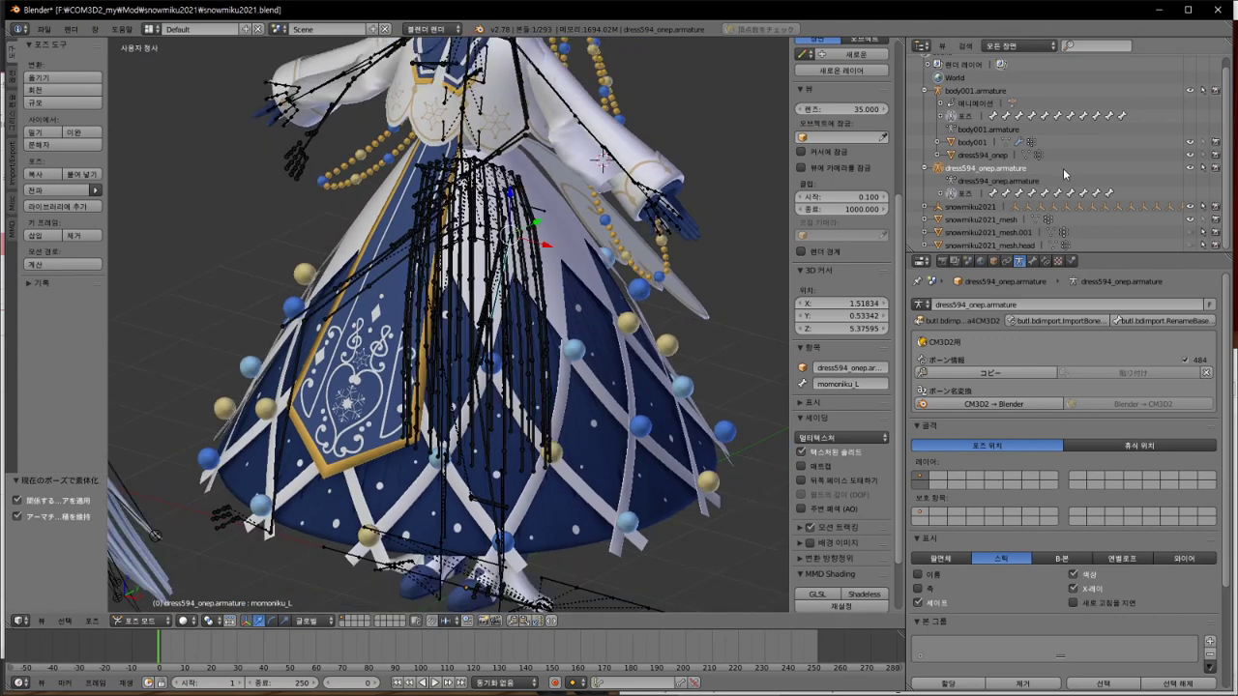
# Step: Delete the snowmiku2021 empty together with its hierarchy
pyautogui.scroll(1, 982, 219)
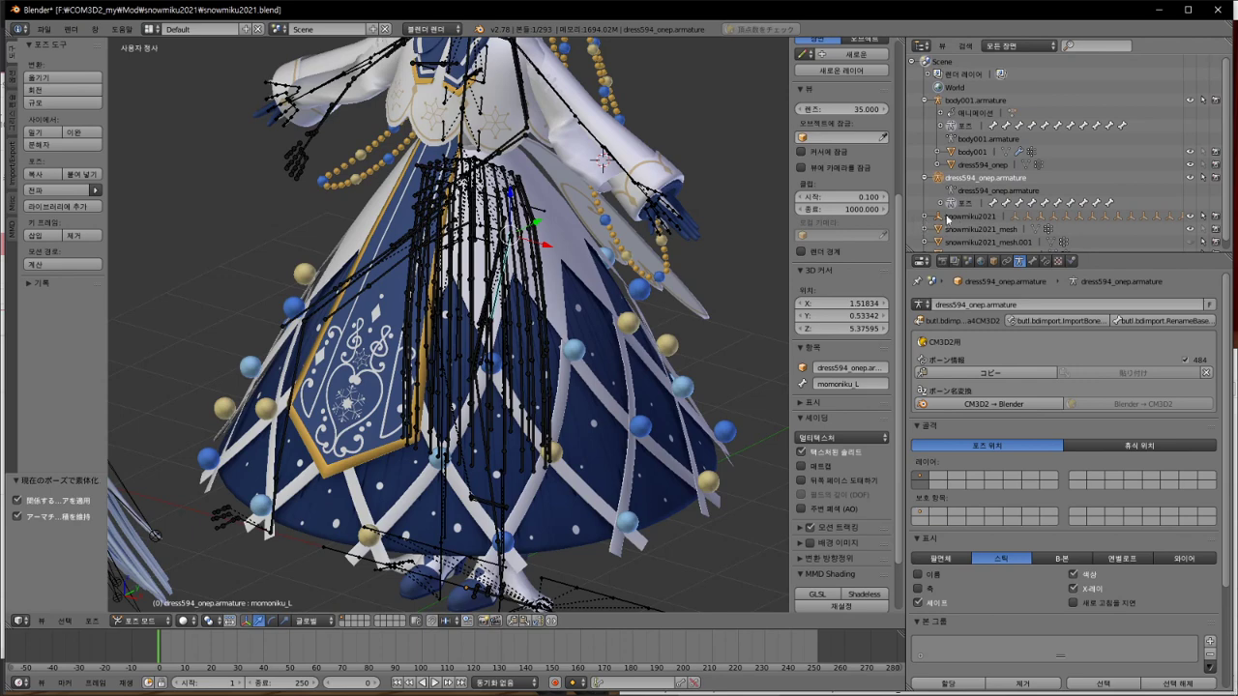
pyautogui.click(947, 217)
pyautogui.rightClick(947, 218)
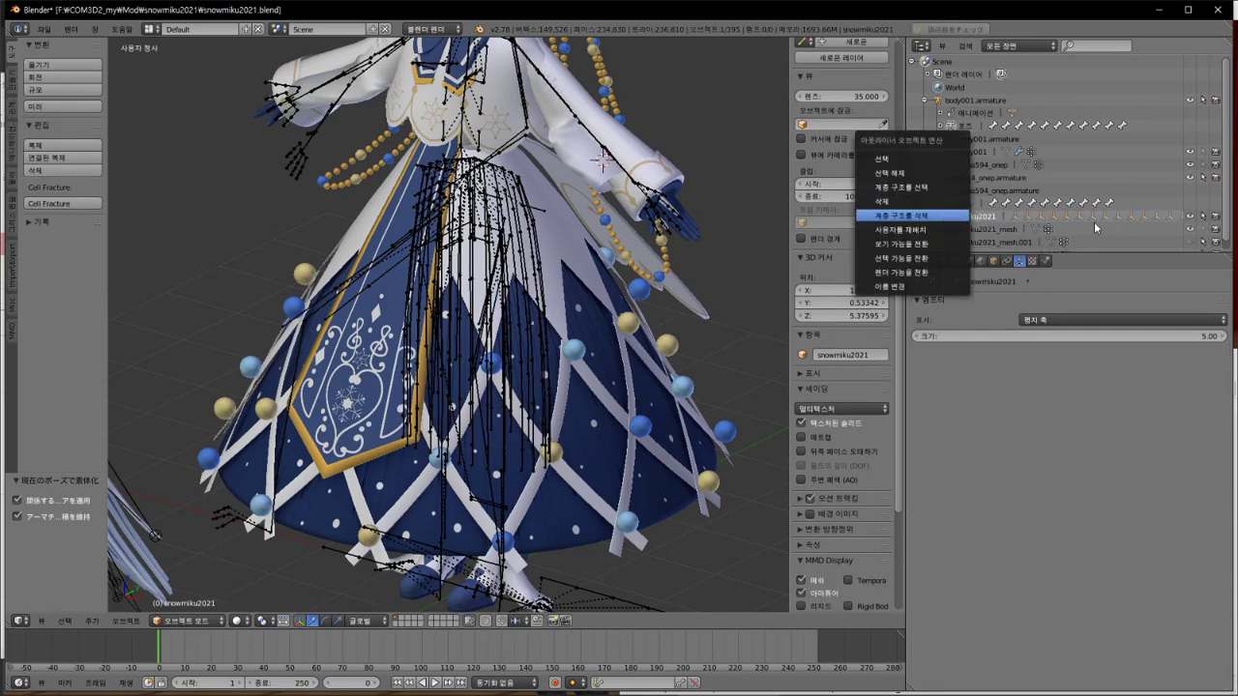
pyautogui.click(912, 215)
pyautogui.scroll(-5, 680, 271)
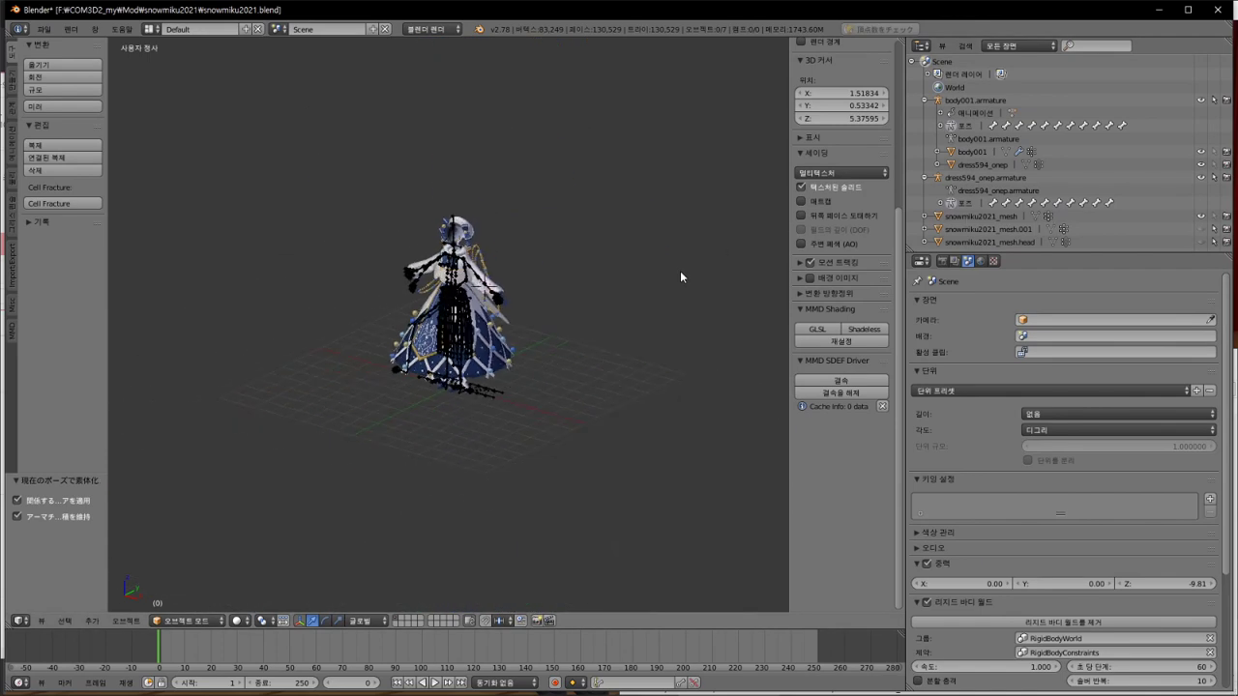
# Step: Undo the deletion of the snowmiku2021 hierarchy and hide dress594_onep.armature in the viewport
pyautogui.scroll(4, 680, 271)
pyautogui.hotkey('ctrl', 'z')
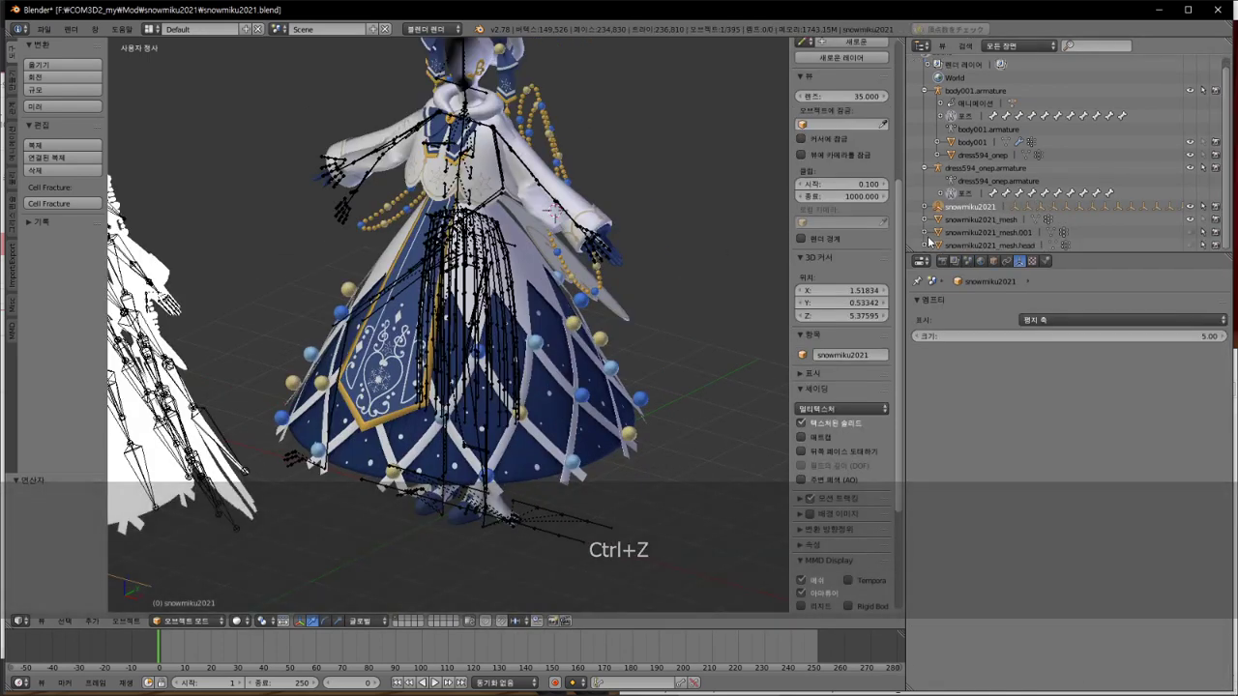
pyautogui.click(944, 170)
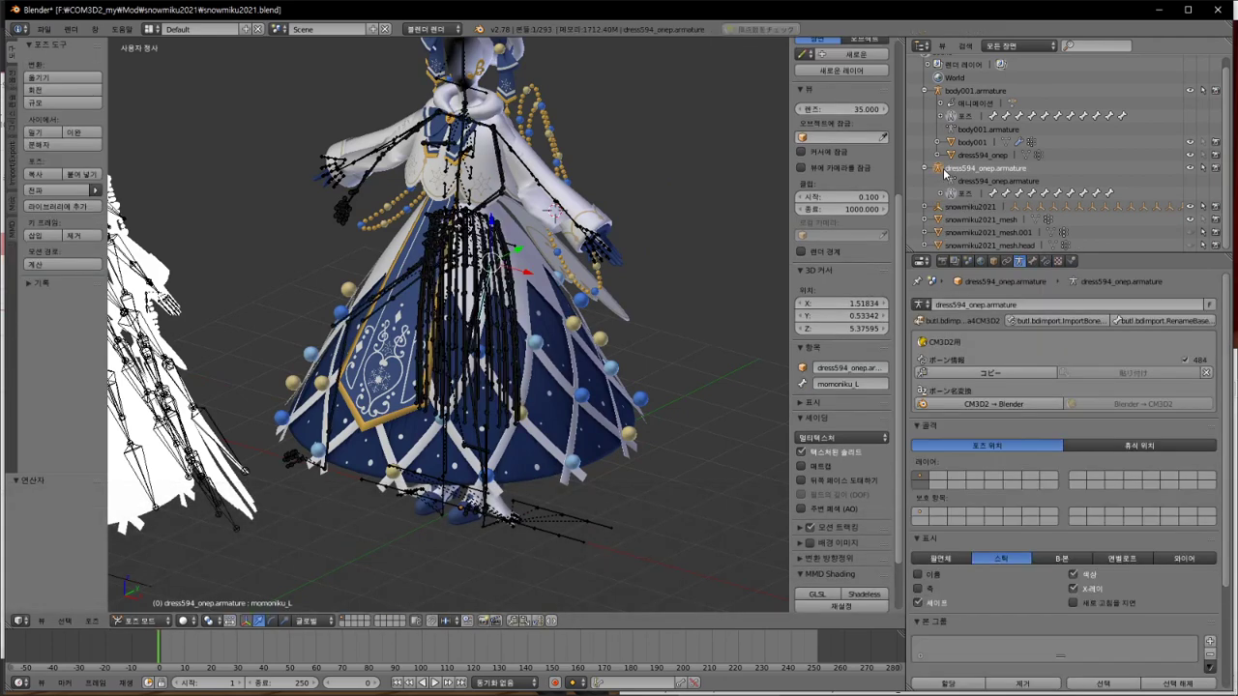
pyautogui.rightClick(944, 170)
pyautogui.click(1213, 172)
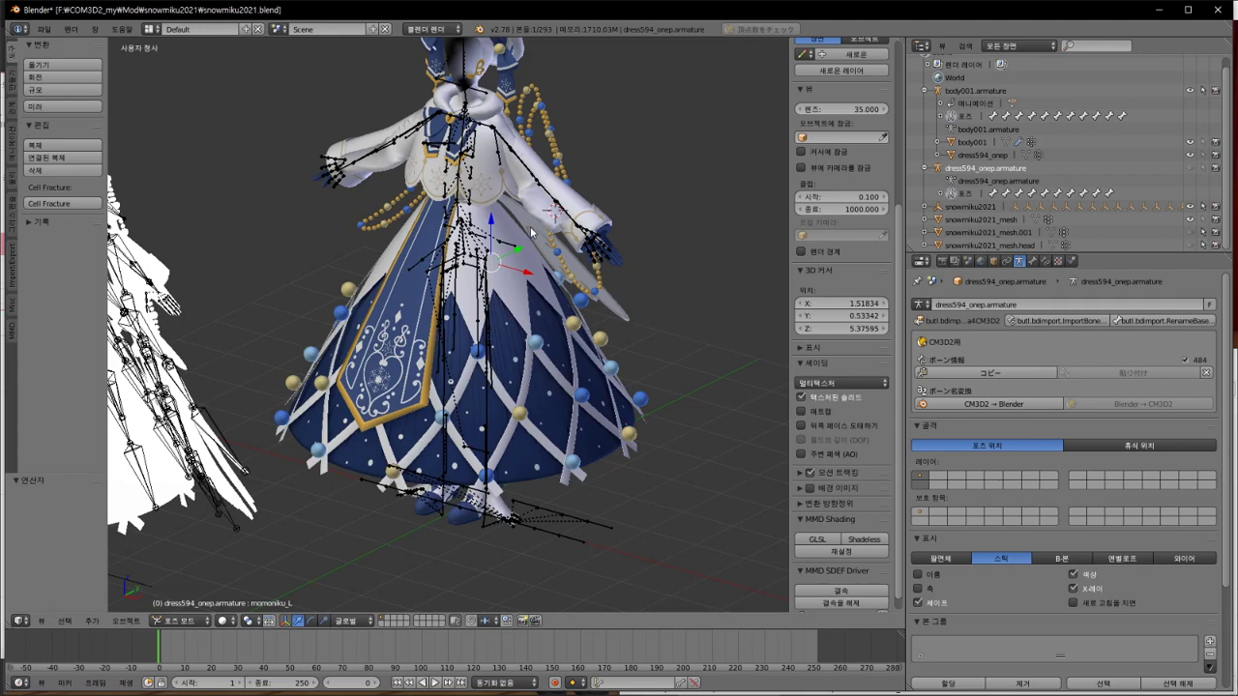
pyautogui.keyDown('shift'); pyautogui.moveTo(533, 235); pyautogui.dragTo(579, 278, button='middle'); pyautogui.keyUp('shift')
pyautogui.scroll(2, 579, 279)
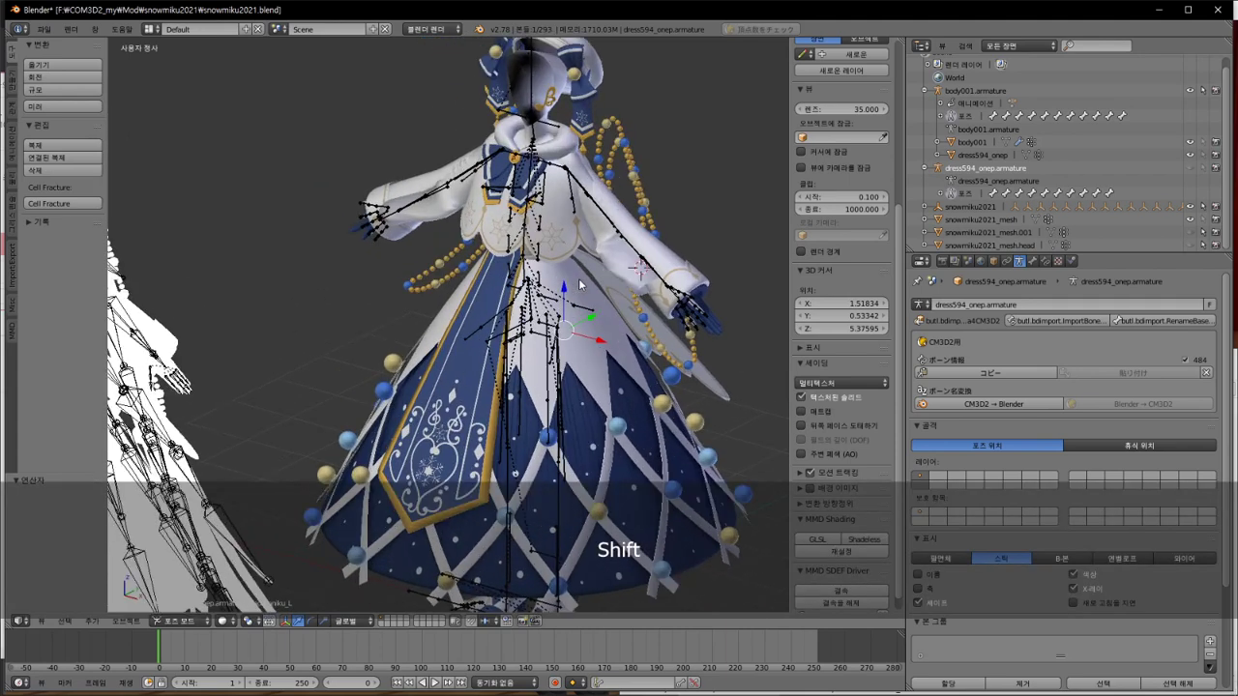
# Step: Toggle the visibility of snowmiku2021_mesh and check how it sits against the body armature
pyautogui.click(1192, 220)
pyautogui.click(1192, 220)
pyautogui.click(1192, 220)
pyautogui.click(1192, 219)
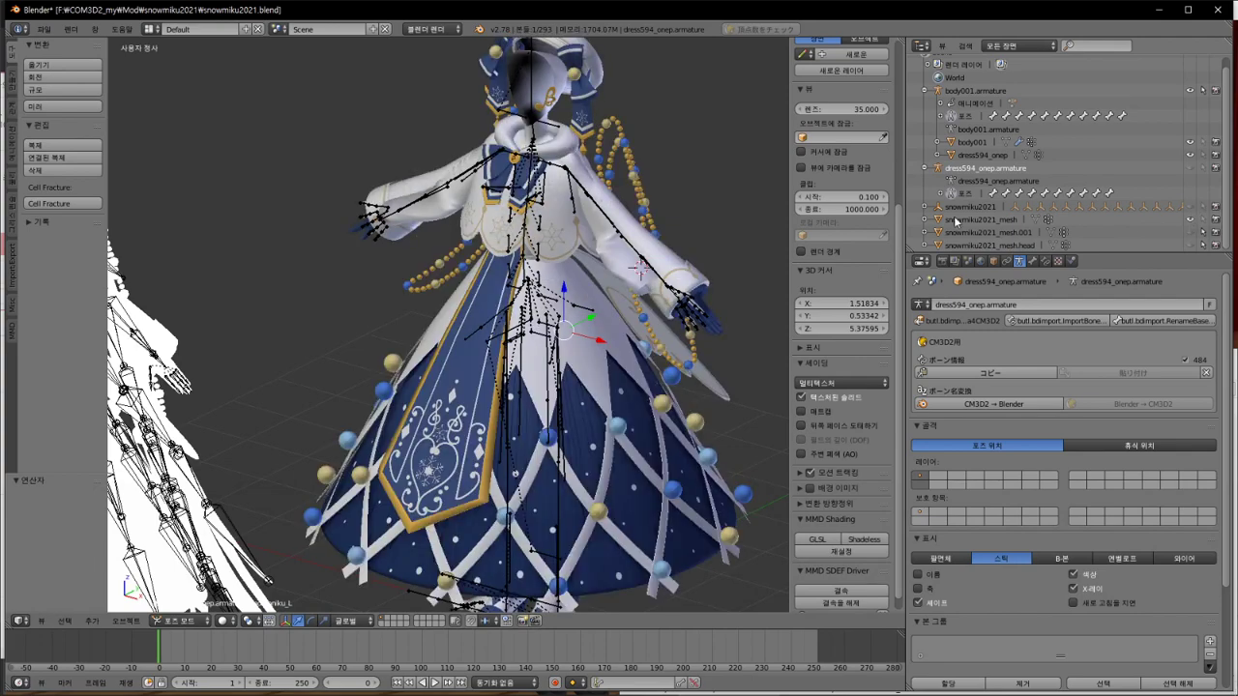
pyautogui.moveTo(479, 153); pyautogui.dragTo(475, 133, button='middle')
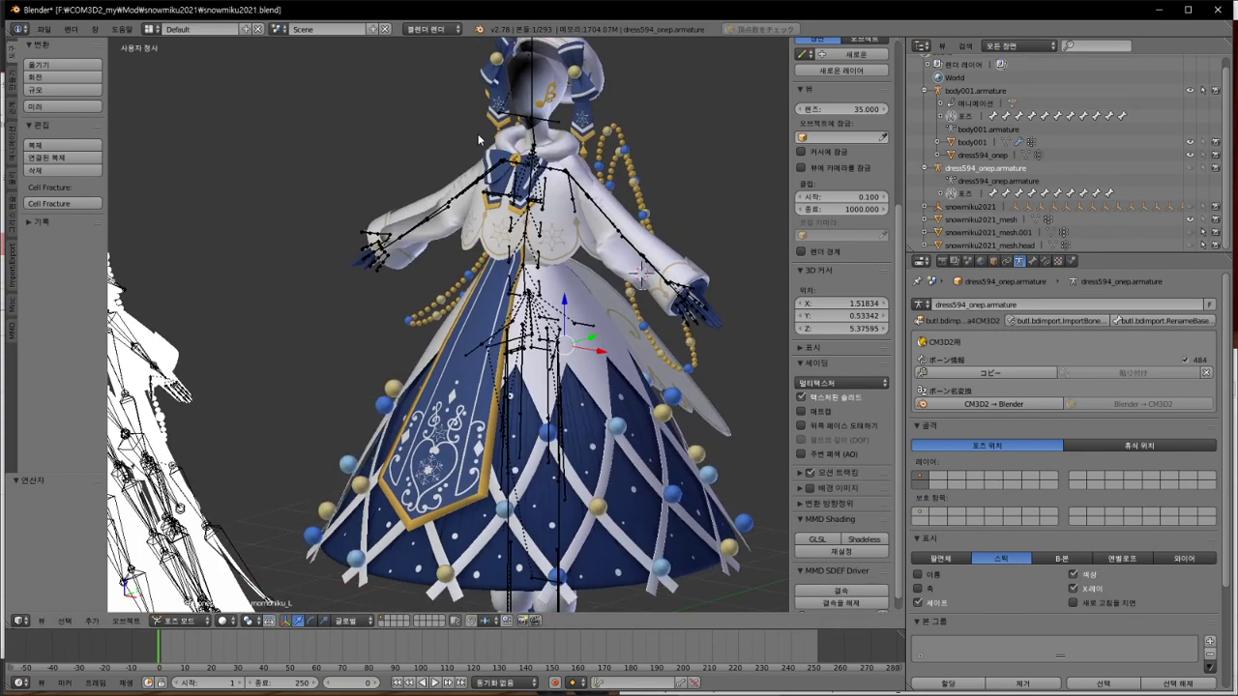
# Step: Parent snowmiku2021_mesh to body001.armature as an object (오브젝트)
pyautogui.click(956, 156)
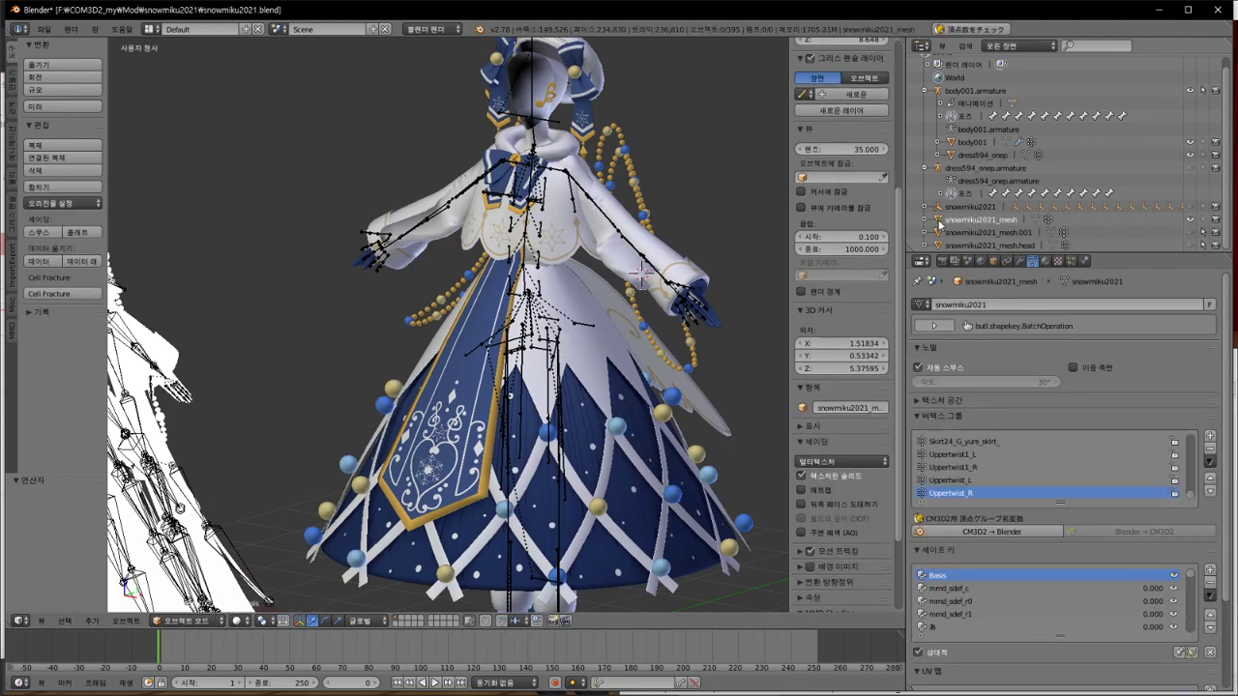
pyautogui.press('shift')
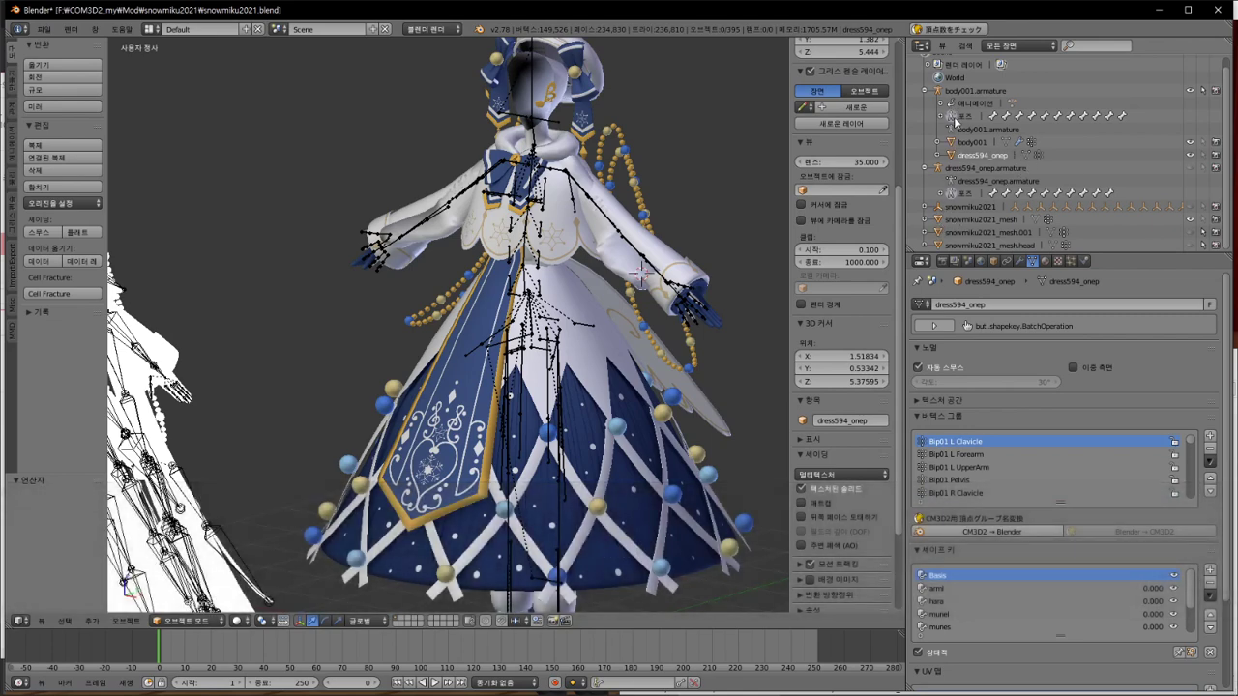
pyautogui.click(945, 222)
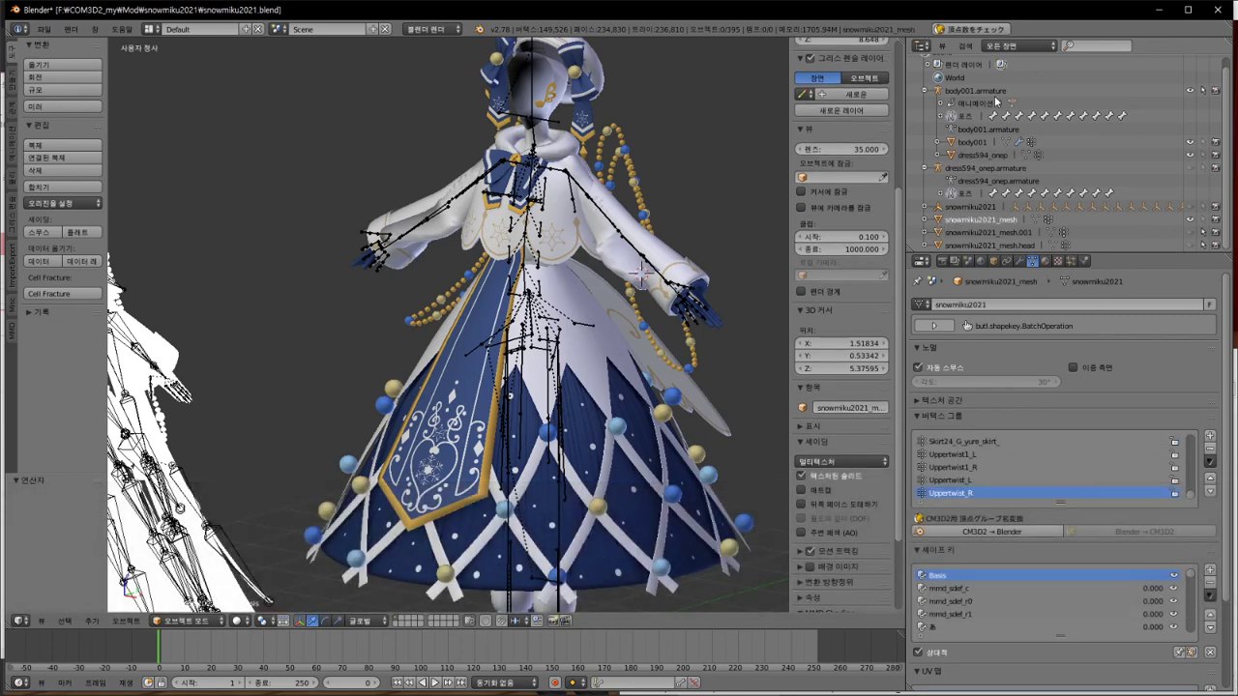
pyautogui.click(964, 116)
pyautogui.moveTo(936, 225); pyautogui.dragTo(977, 91)
pyautogui.click(991, 106)
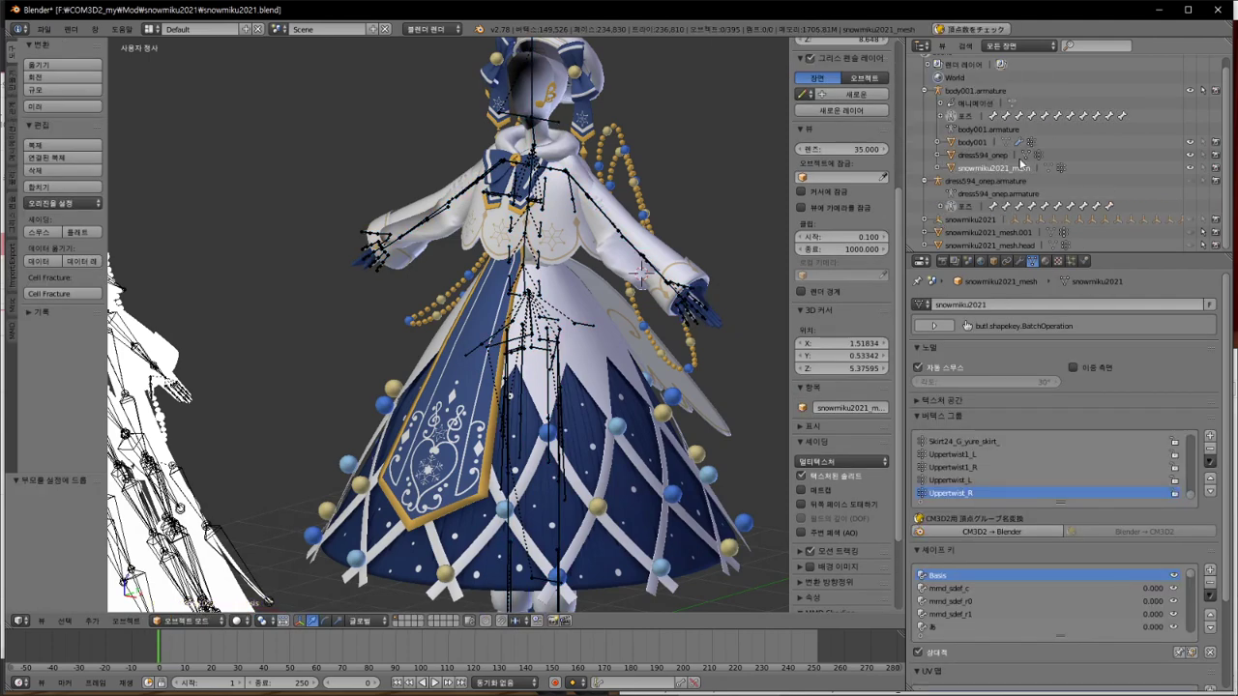
# Step: Transfer weights from dress594_onep to snowmiku2021_mesh with the quick weight transfer, using nearest face (가장 가까운 면) as reference
pyautogui.click(954, 157)
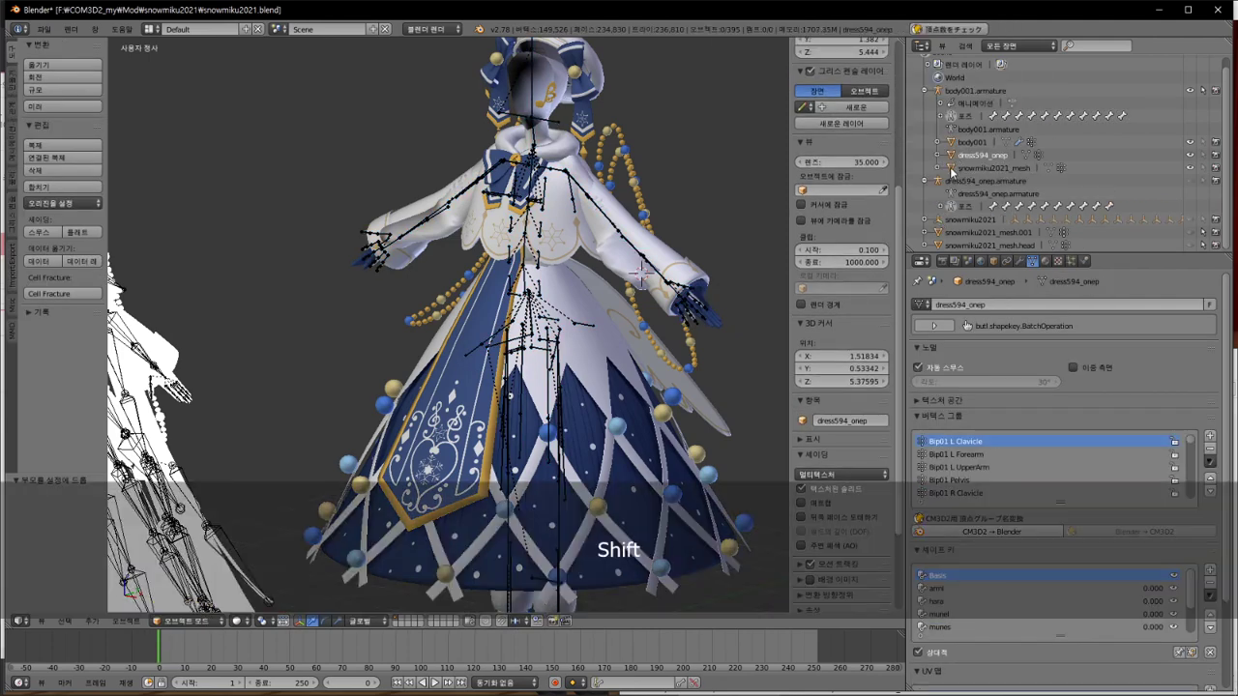
pyautogui.keyDown('shift'); pyautogui.click(982, 168); pyautogui.keyUp('shift')
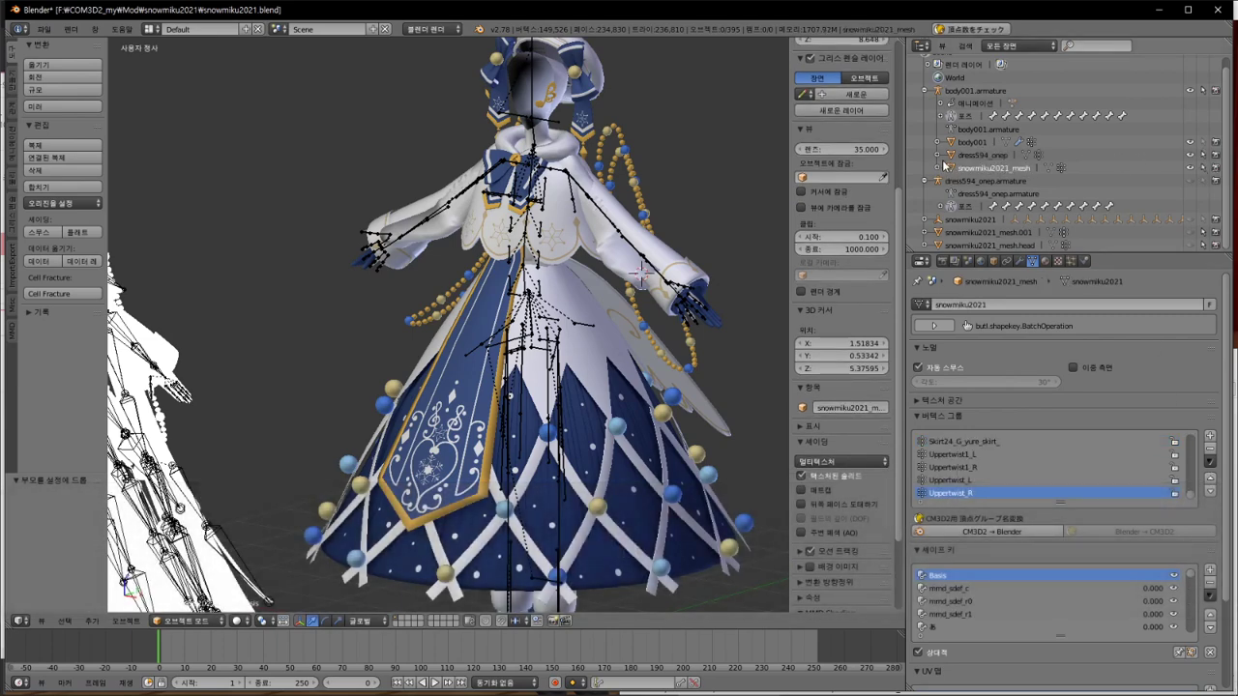
pyautogui.click(955, 155)
pyautogui.keyDown('shift'); pyautogui.click(982, 168); pyautogui.keyUp('shift')
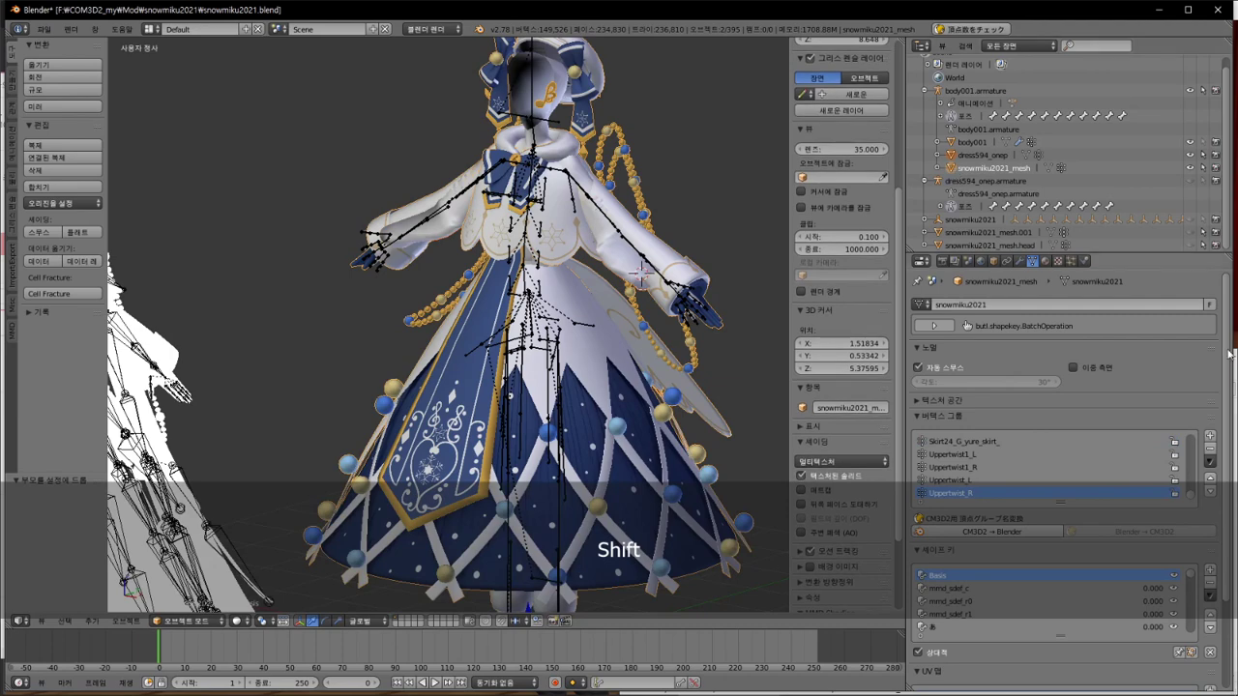
pyautogui.click(1210, 461)
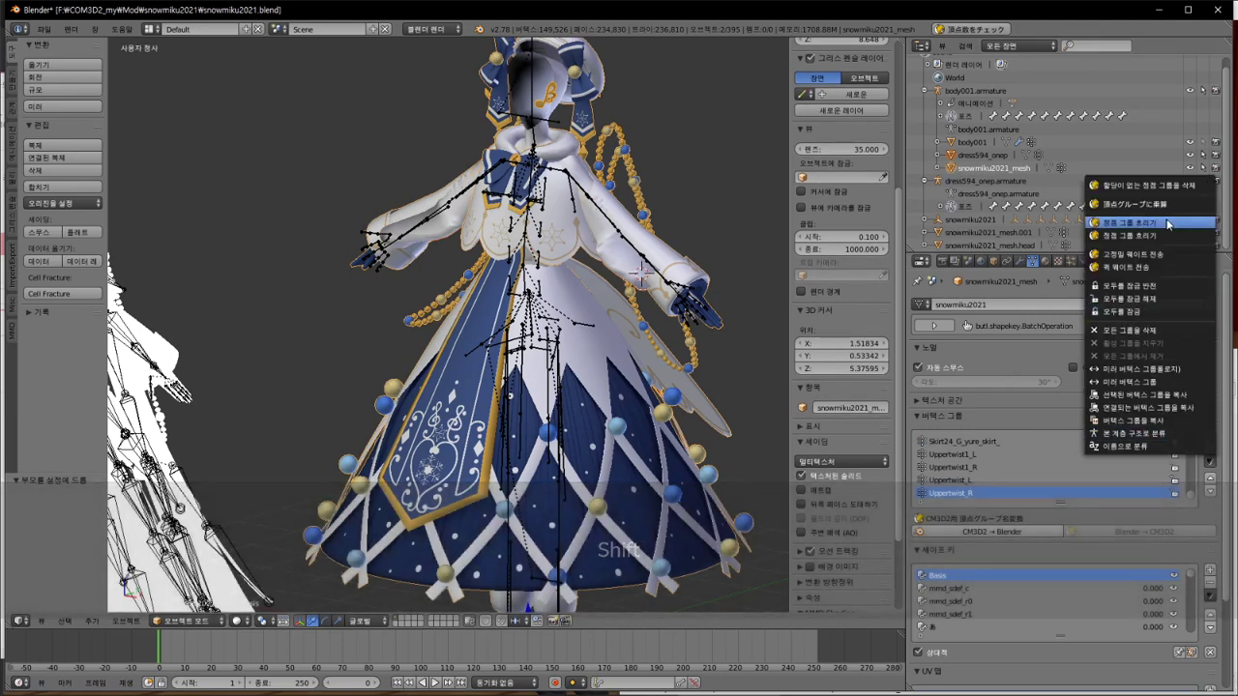
pyautogui.click(1128, 267)
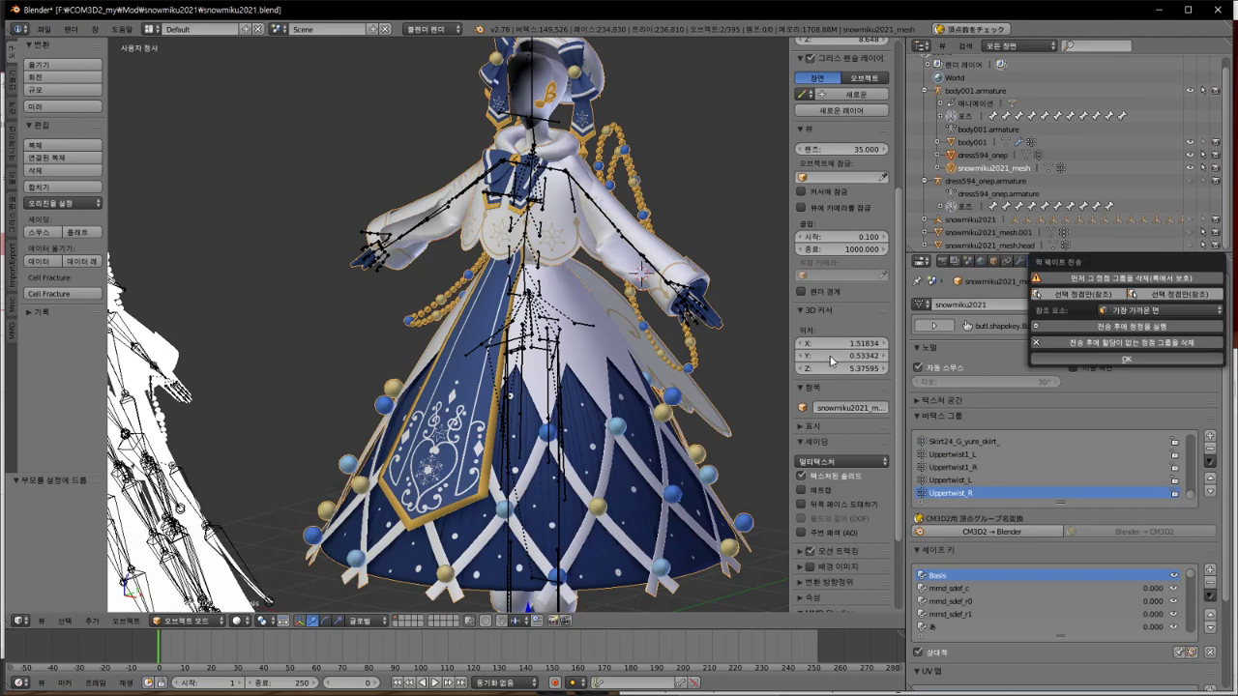
pyautogui.press('Return')
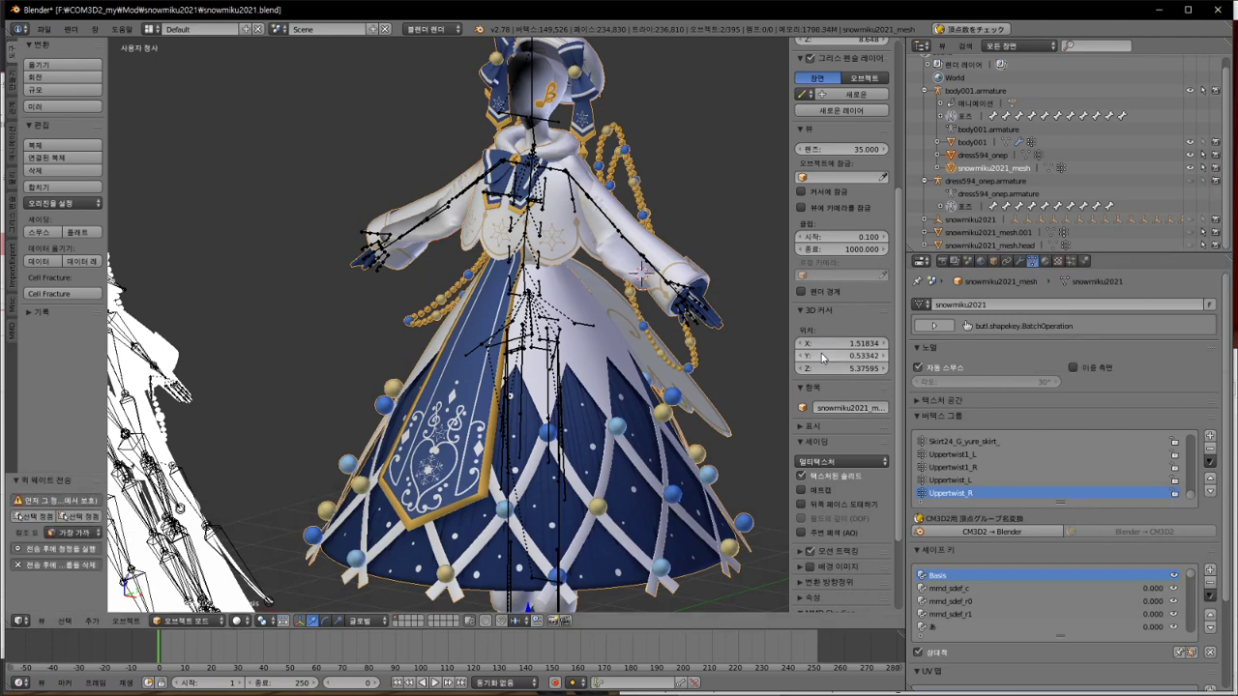
# Step: Try to export snowmiku2021_mesh as a CM3D2 model over snowmiku2021_mesh.model, and return to object mode
pyautogui.click(44, 29)
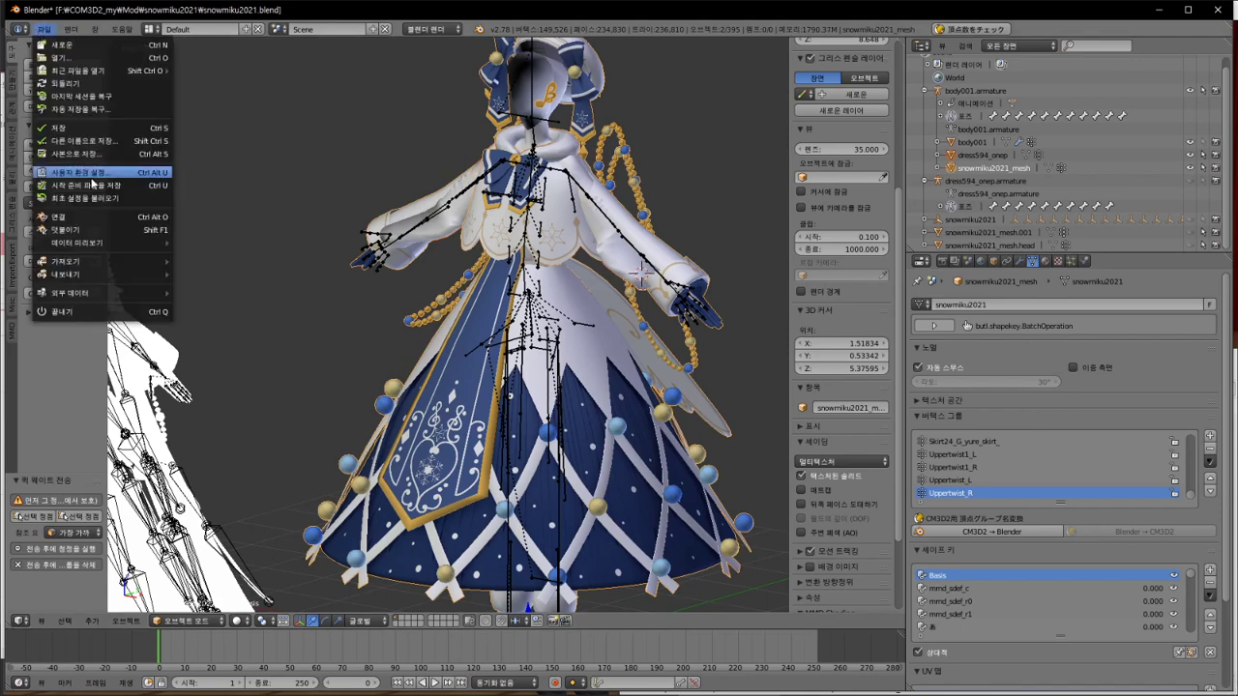
pyautogui.moveTo(123, 277)
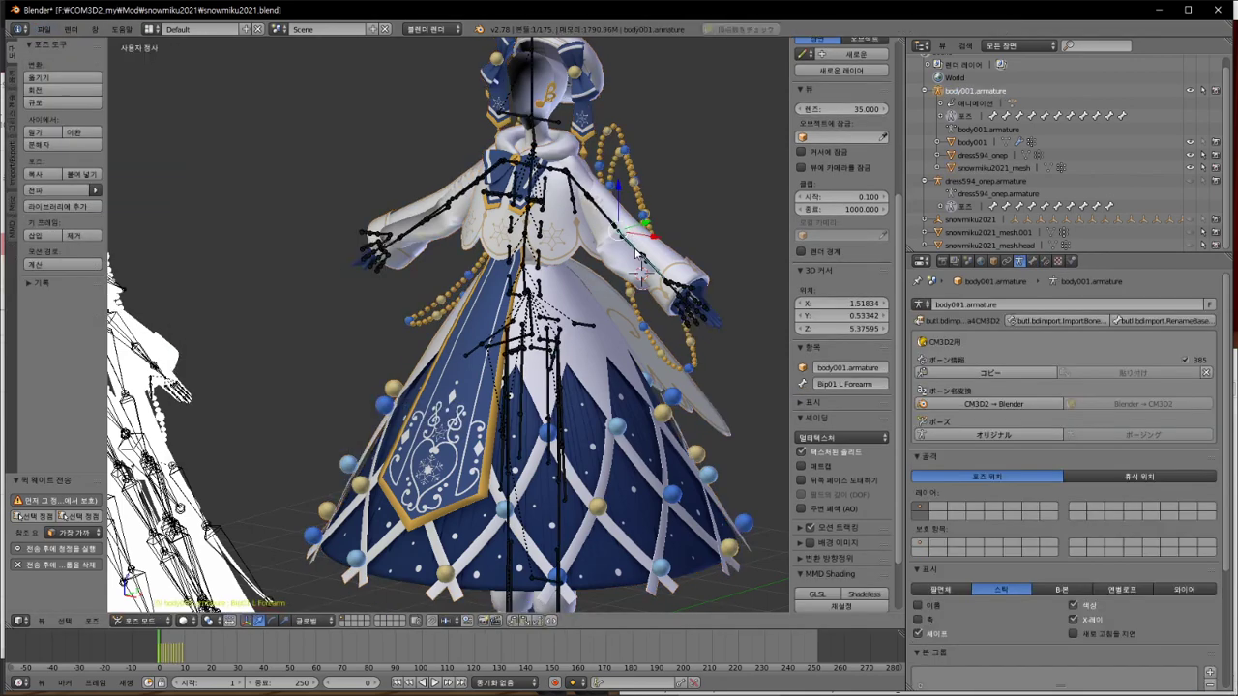
pyautogui.rightClick(562, 138)
pyautogui.click(44, 29)
pyautogui.moveTo(103, 274)
pyautogui.click(260, 393)
pyautogui.click(303, 133)
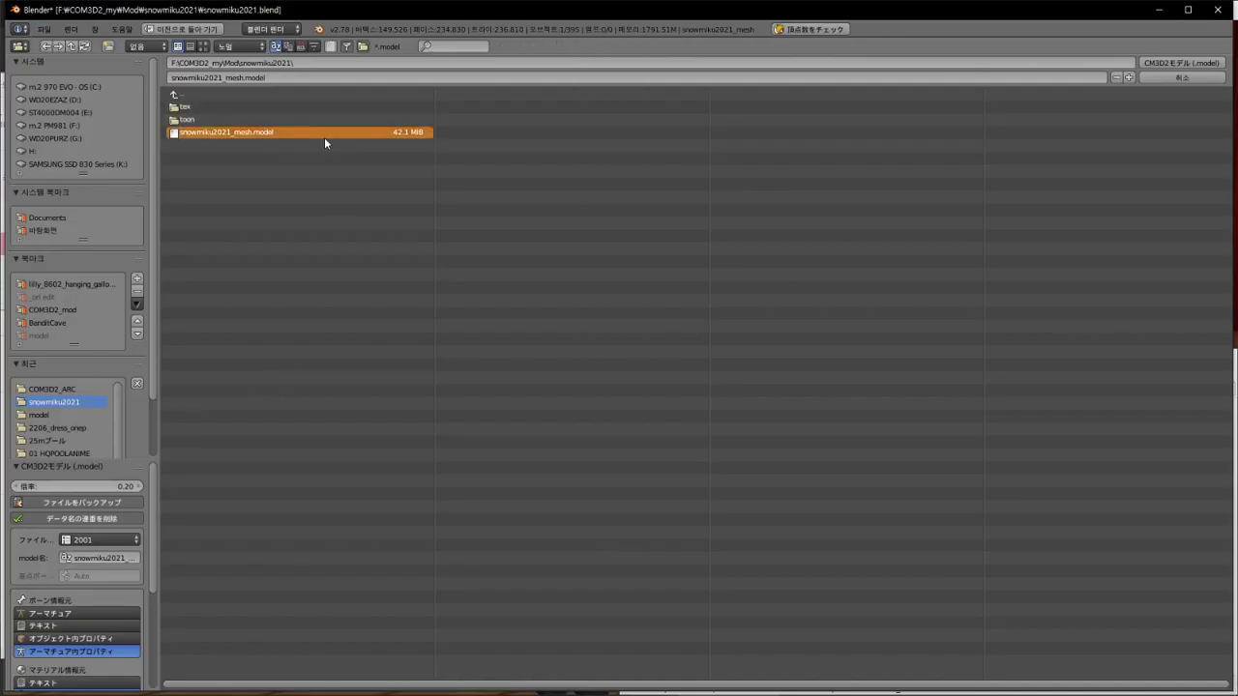
pyautogui.click(1167, 62)
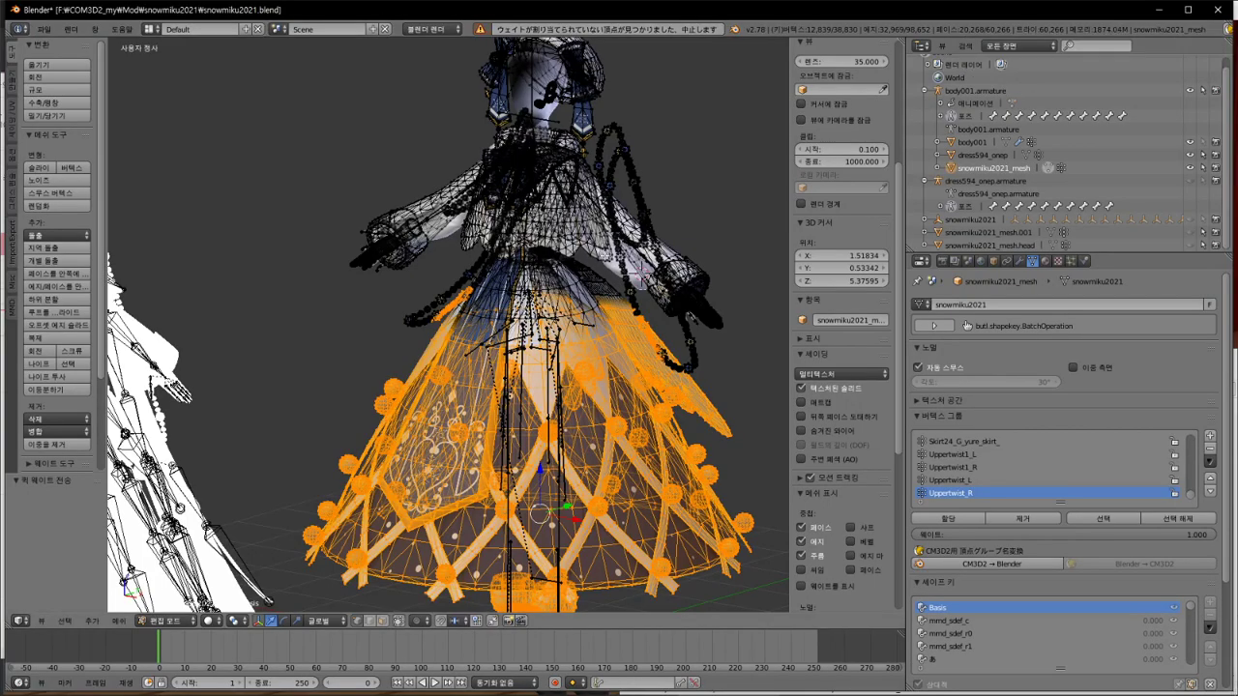
pyautogui.press('Tab')
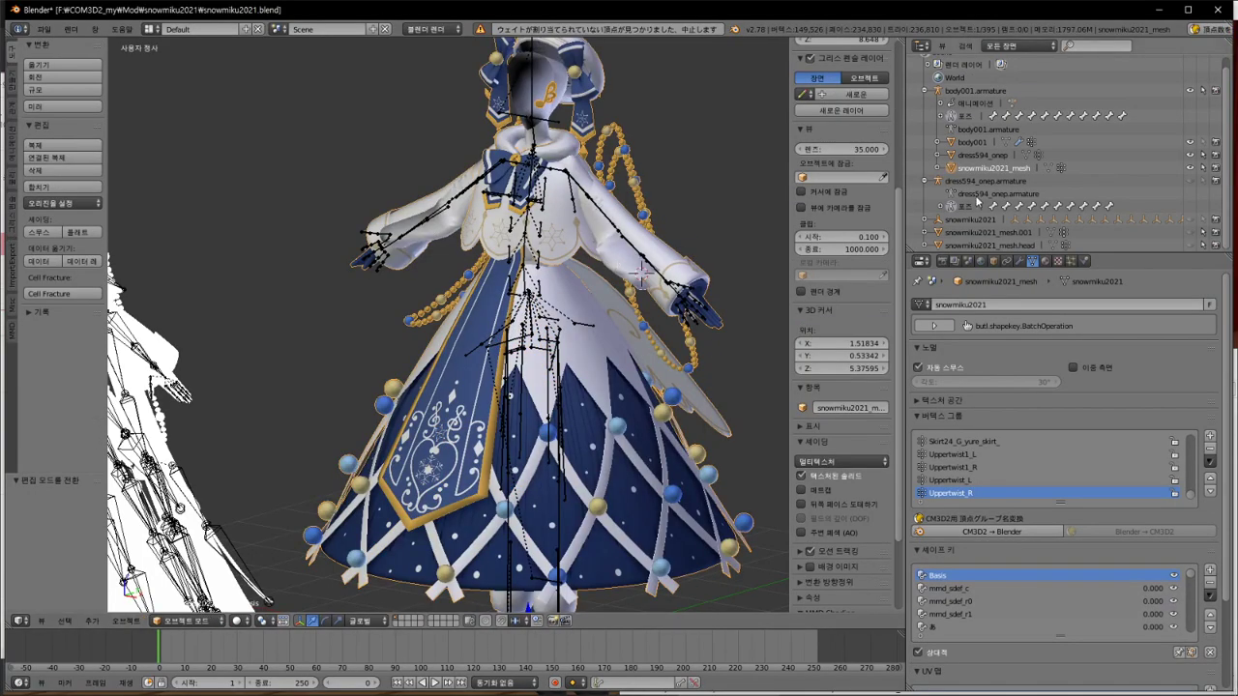
# Step: Copy the CM3D2 bone information from dress594_onep and paste it into snowmiku2021_mesh
pyautogui.click(955, 158)
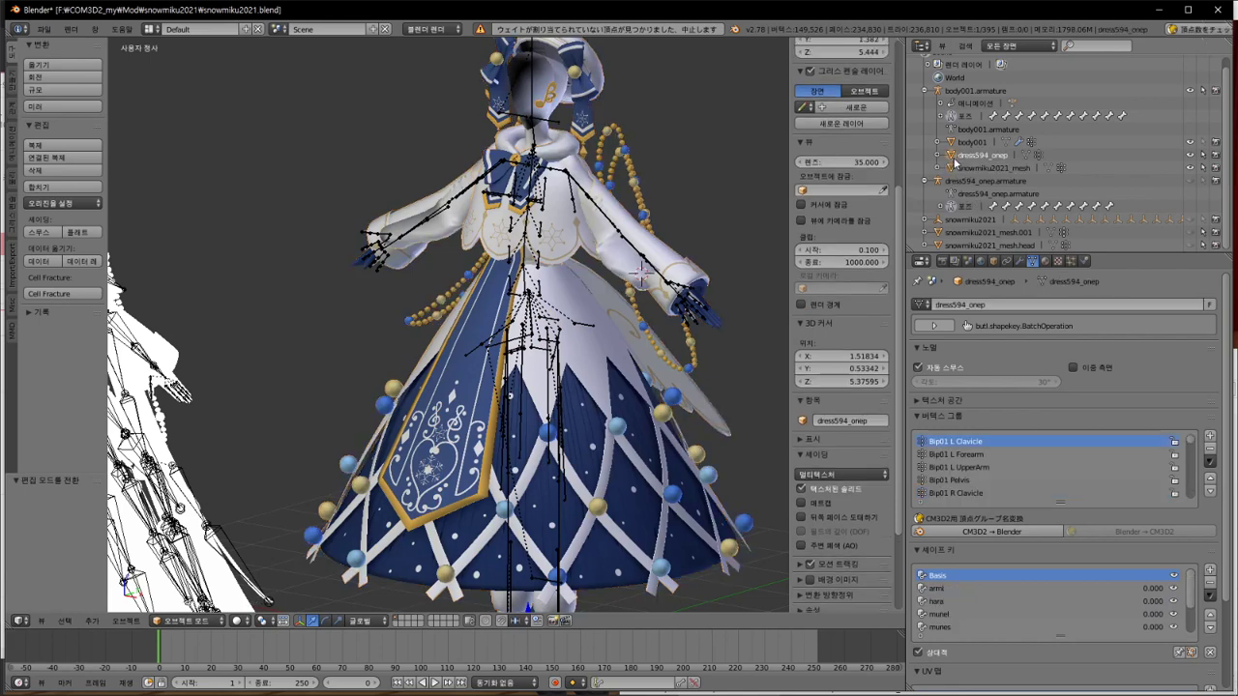
pyautogui.click(993, 260)
pyautogui.click(1027, 349)
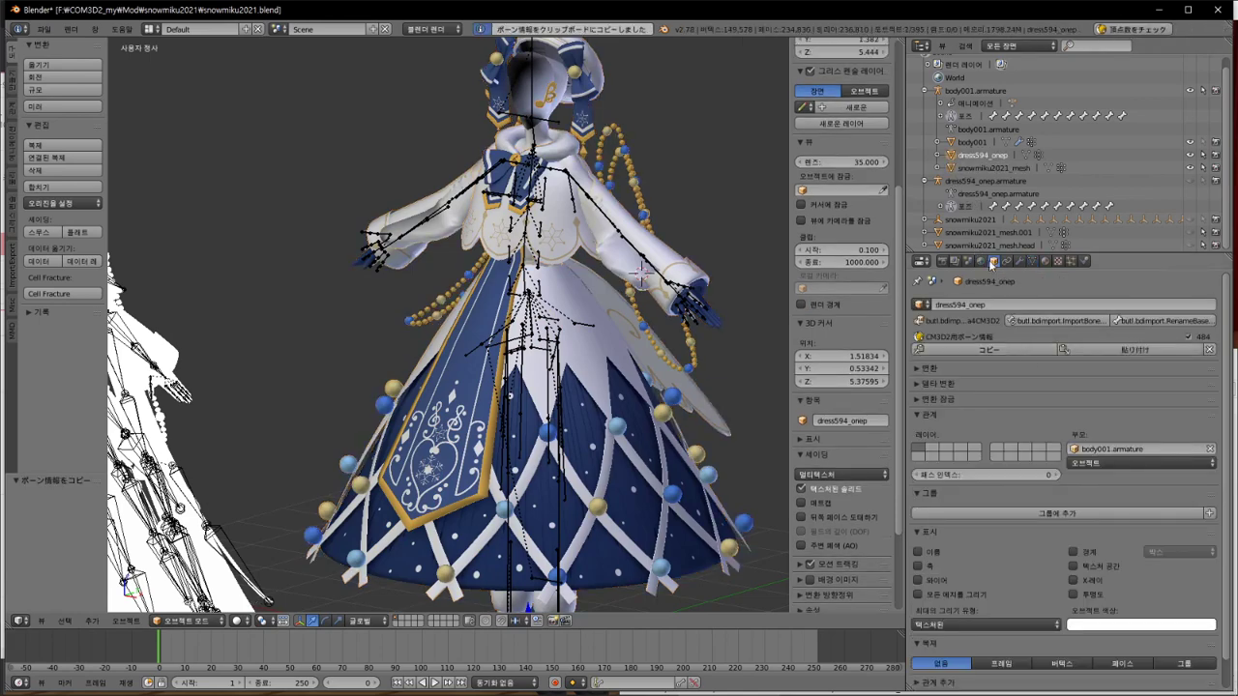
pyautogui.rightClick(686, 276)
pyautogui.click(1125, 350)
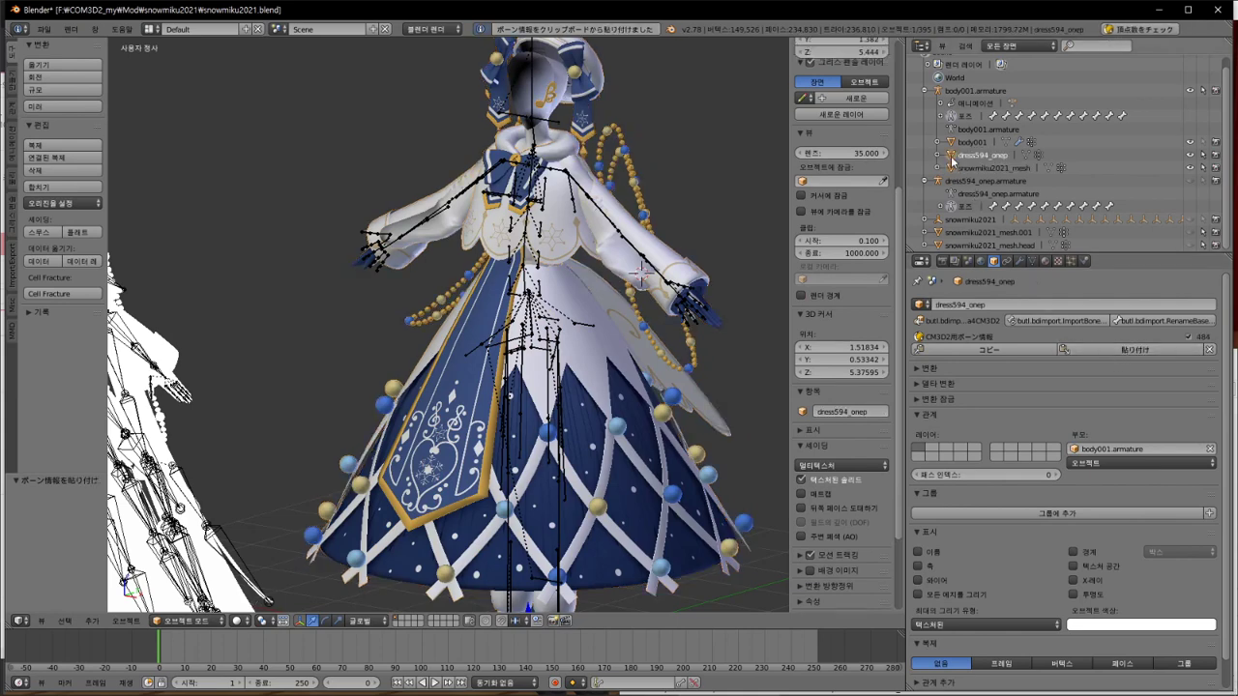
# Step: Retry the CM3D2 export to snowmiku2021_mesh.model with the pasted bone information, and leave edit mode
pyautogui.click(43, 29)
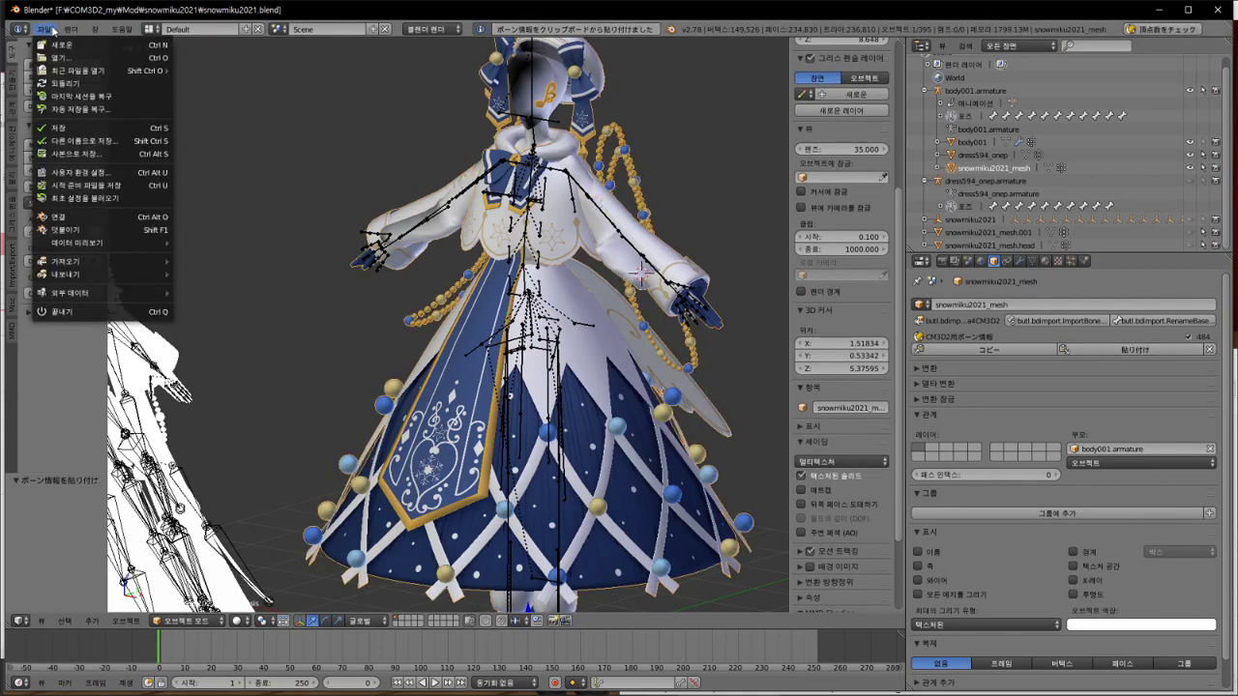
pyautogui.moveTo(123, 284)
pyautogui.click(229, 390)
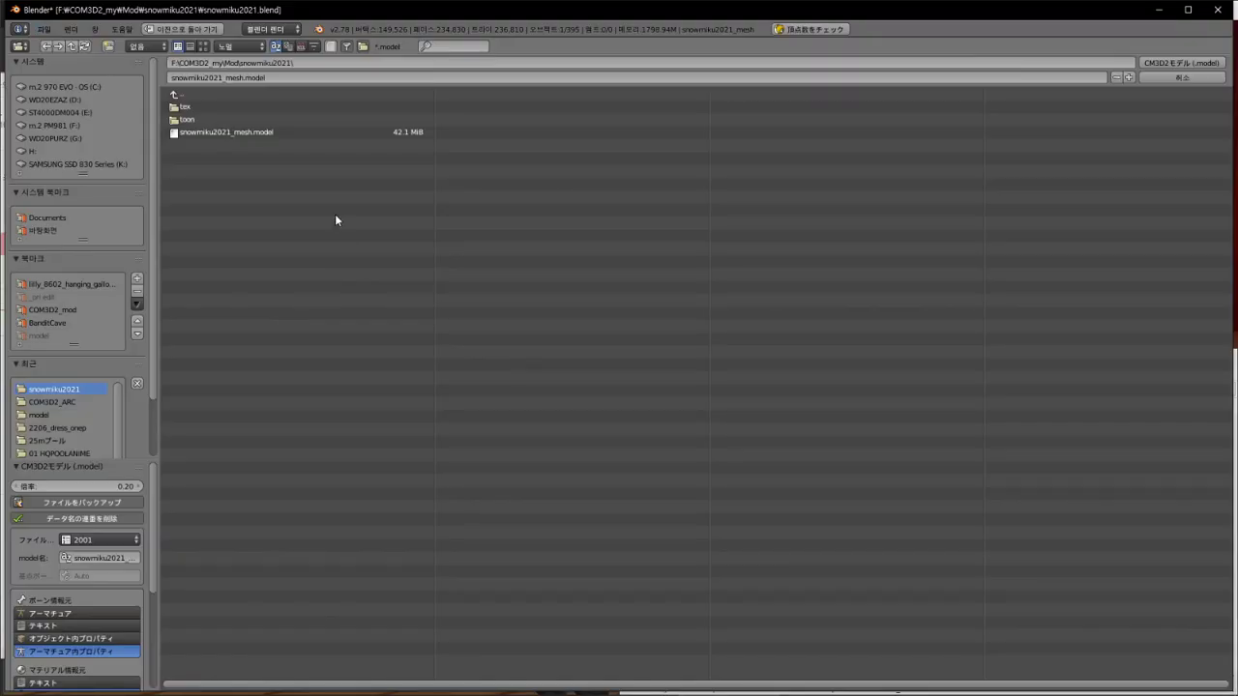
pyautogui.click(1192, 62)
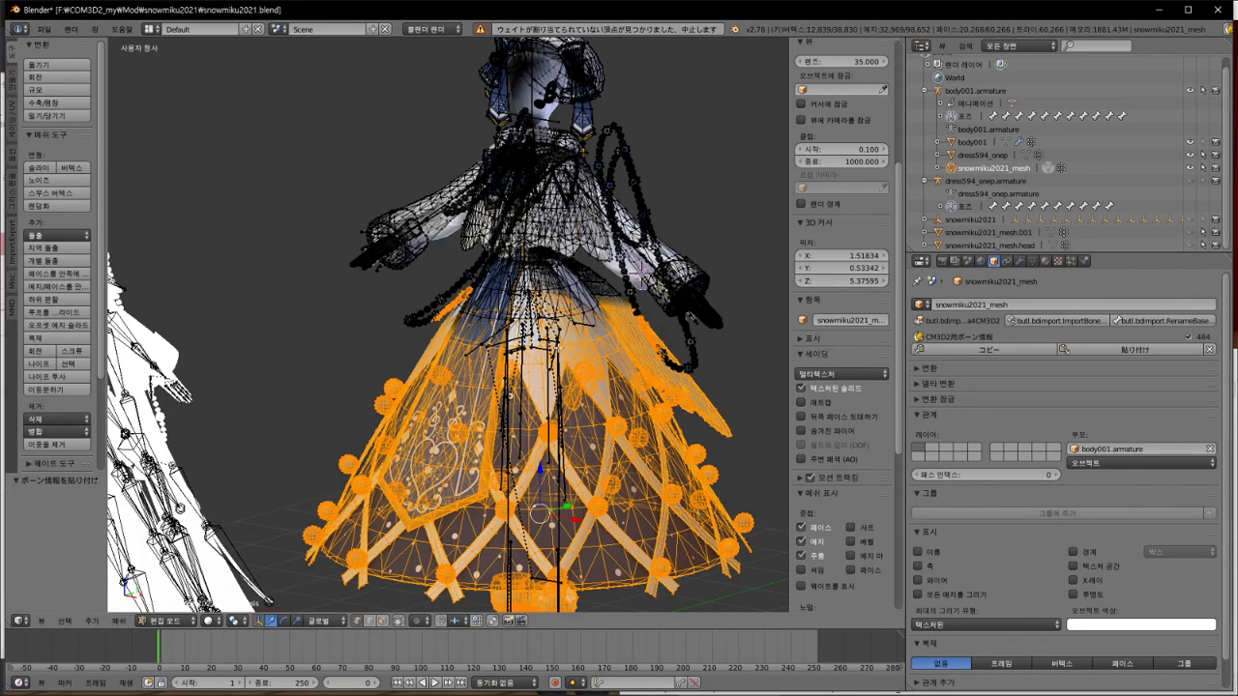
pyautogui.press('Tab')
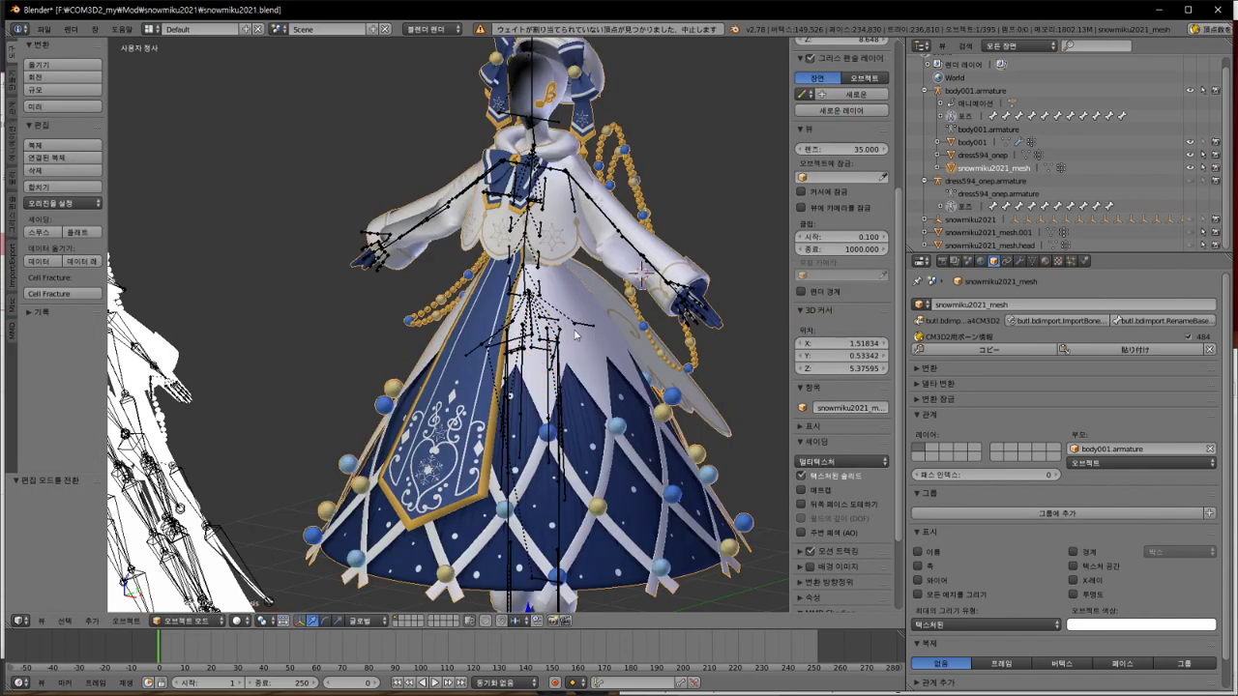
pyautogui.rightClick(596, 362)
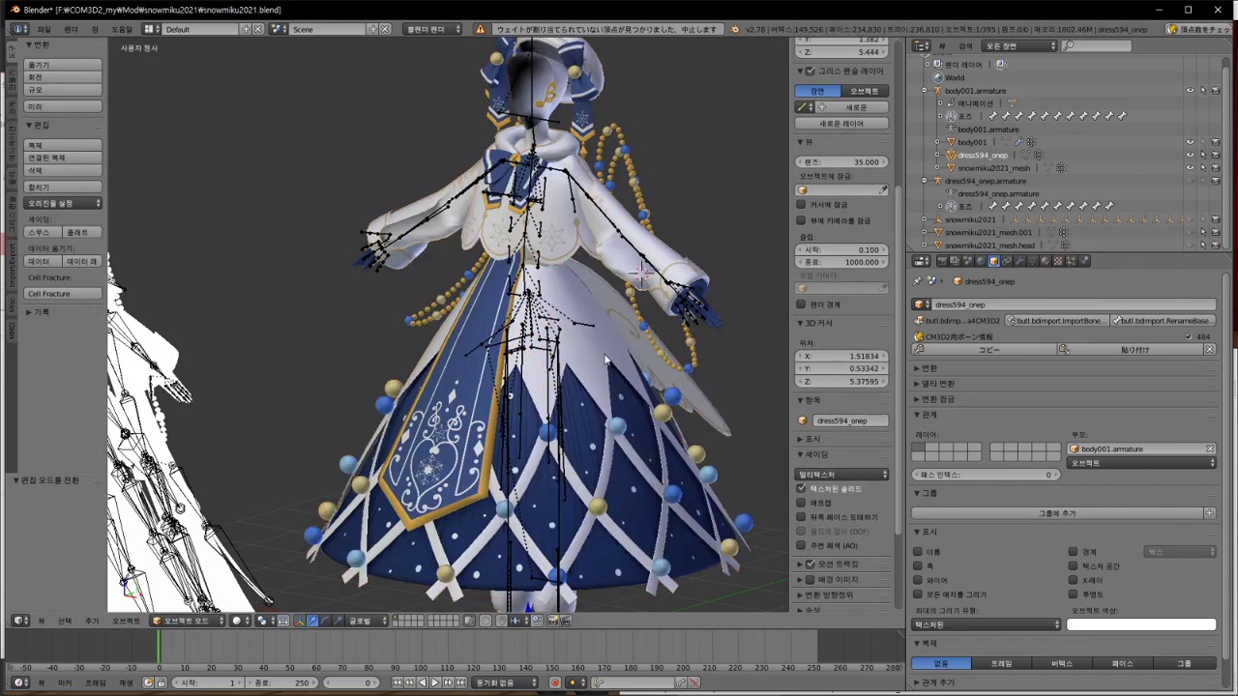
pyautogui.rightClick(651, 237)
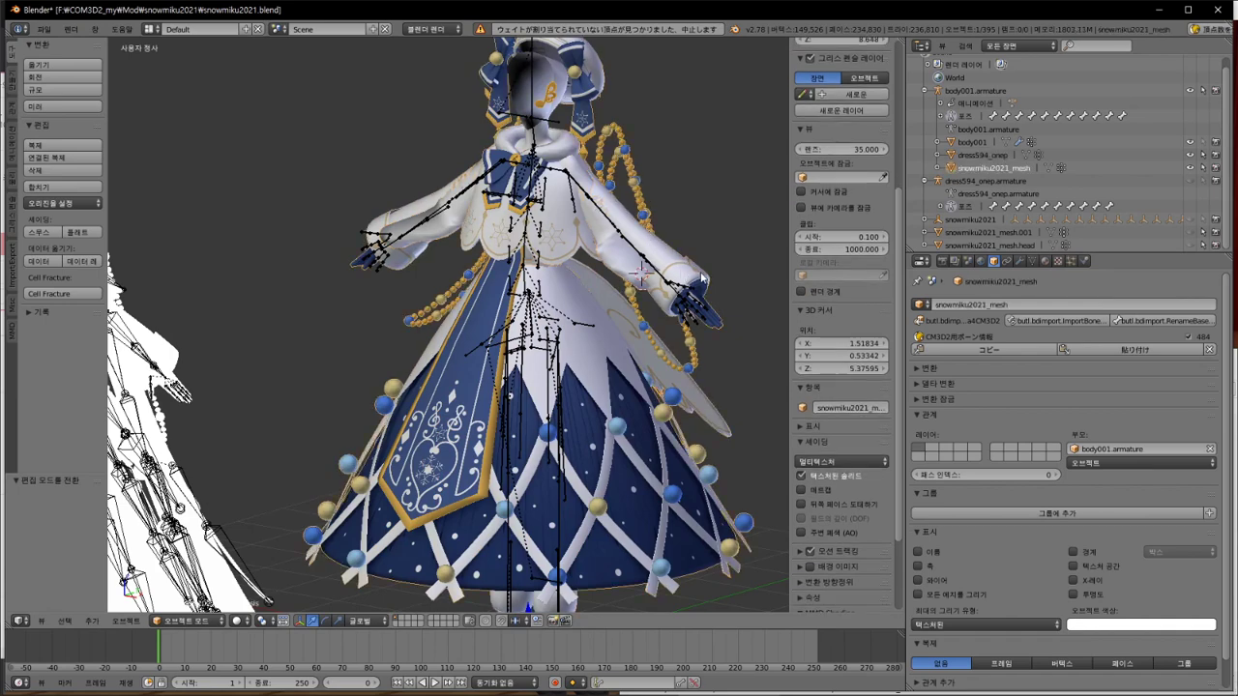
pyautogui.click(977, 154)
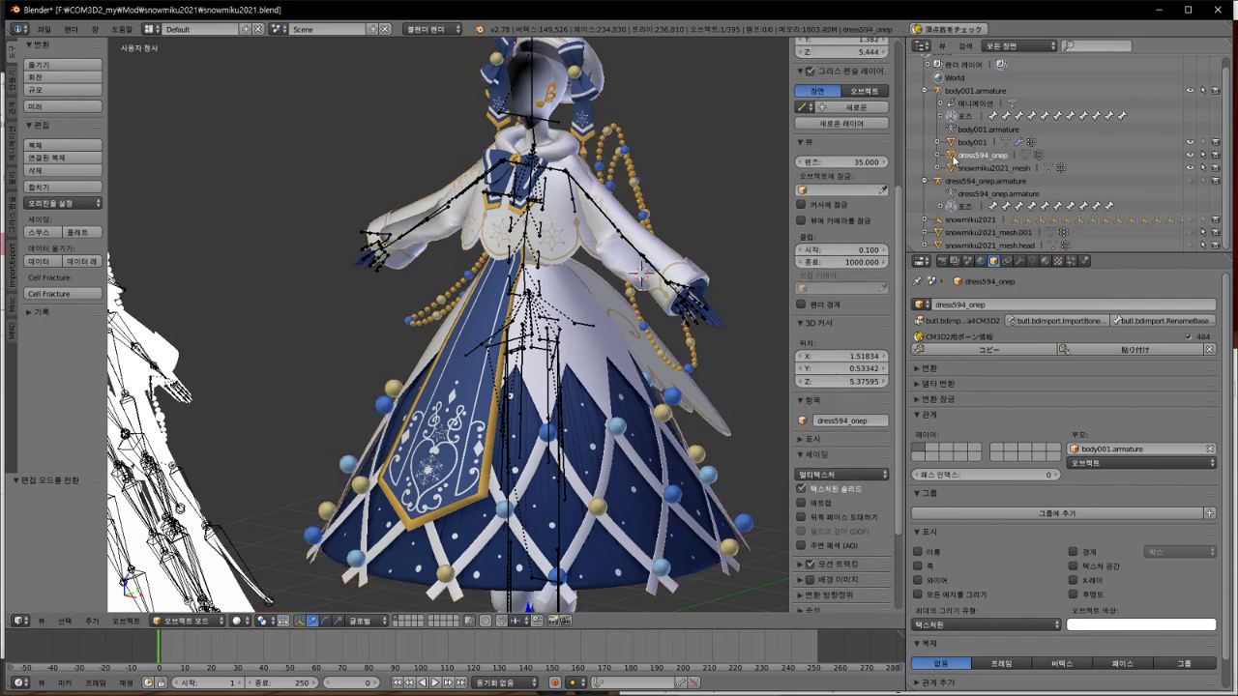
pyautogui.moveTo(952, 167); pyautogui.dragTo(954, 178)
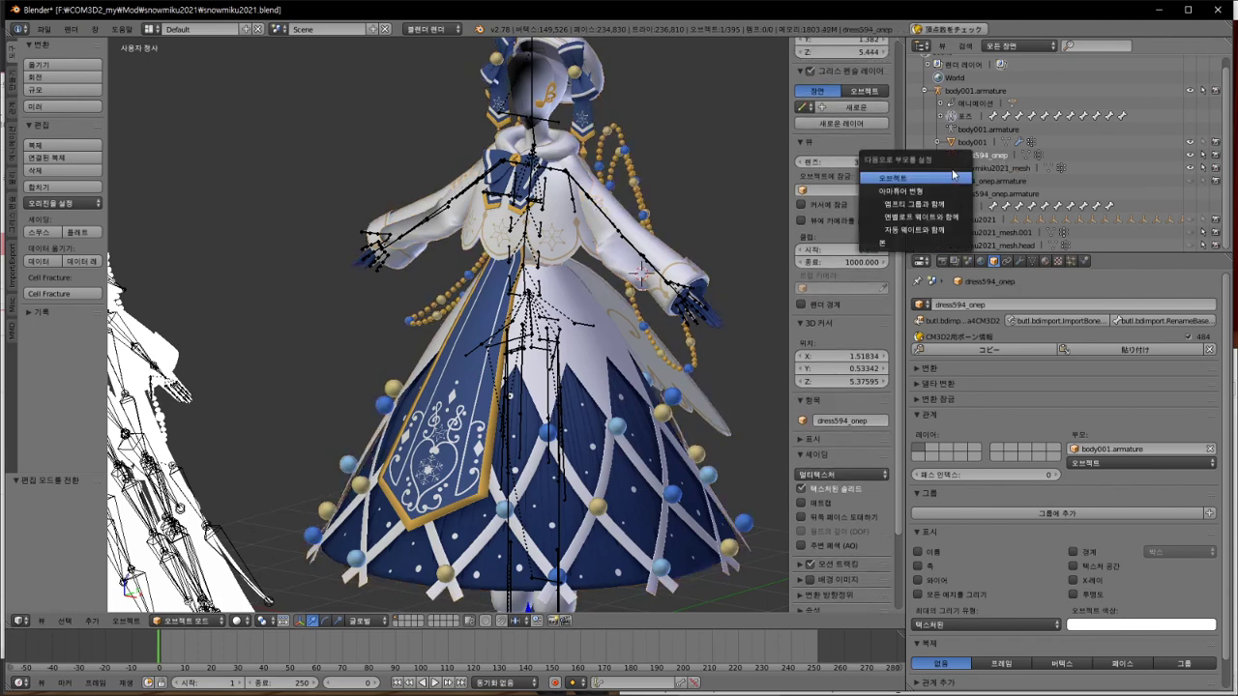
pyautogui.press('Escape')
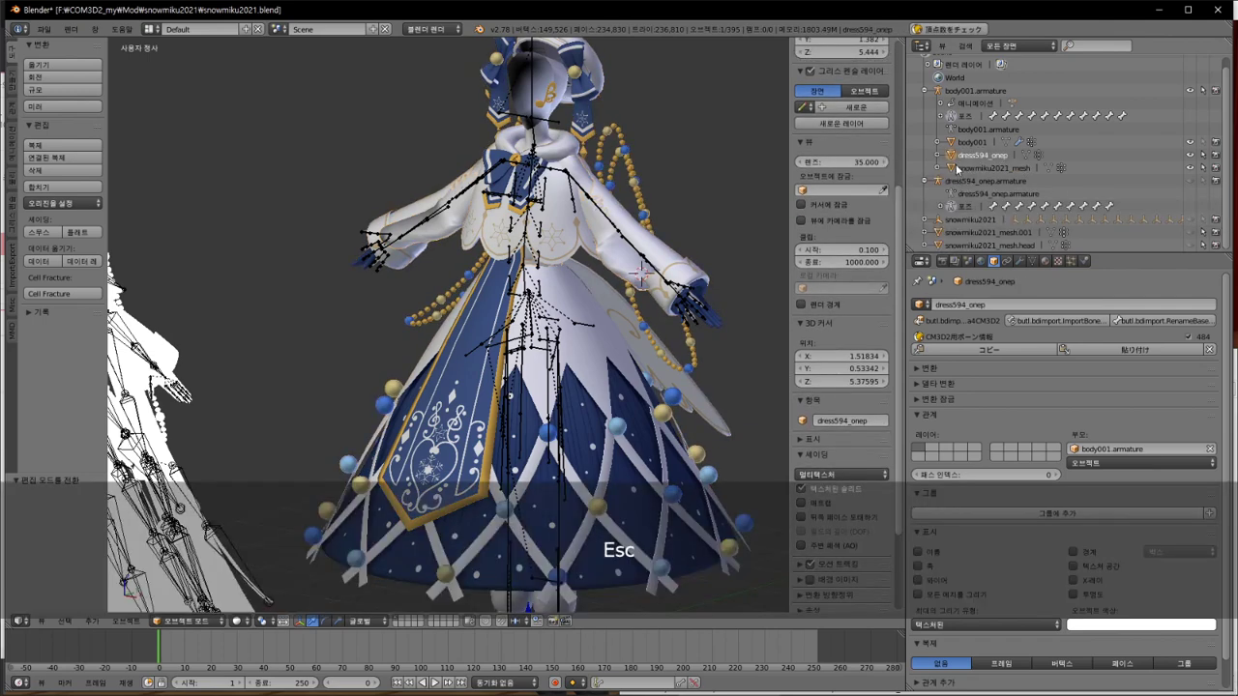
# Step: Examine the custom properties with the BaseBone and BoneData entries of snowmiku2021_mesh and dress594_onep
pyautogui.click(958, 169)
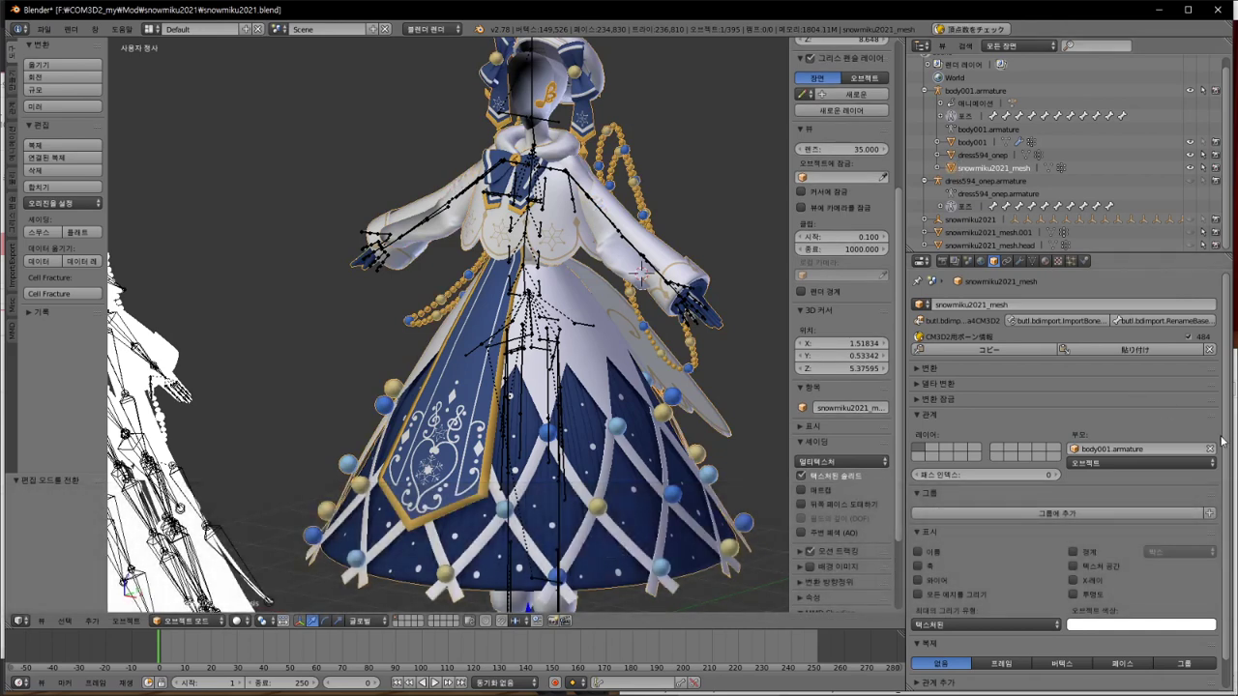
pyautogui.scroll(-2, 1103, 571)
pyautogui.click(919, 683)
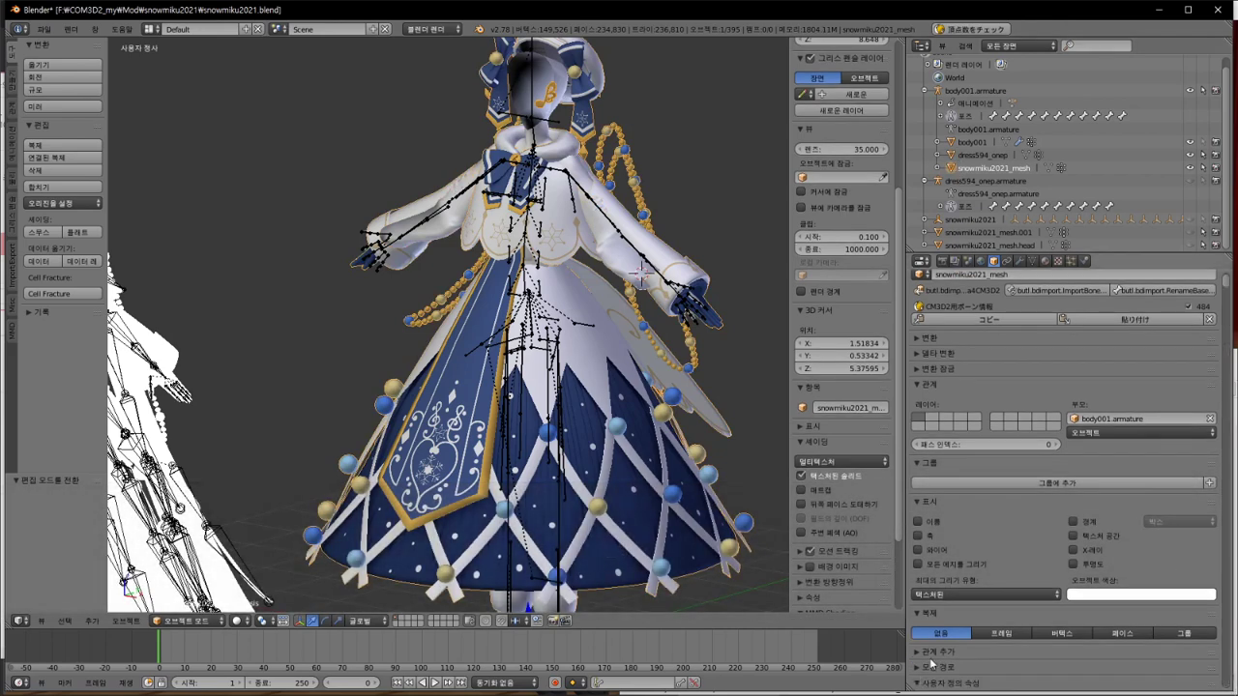
pyautogui.scroll(-3, 1113, 502)
pyautogui.scroll(-3, 1111, 495)
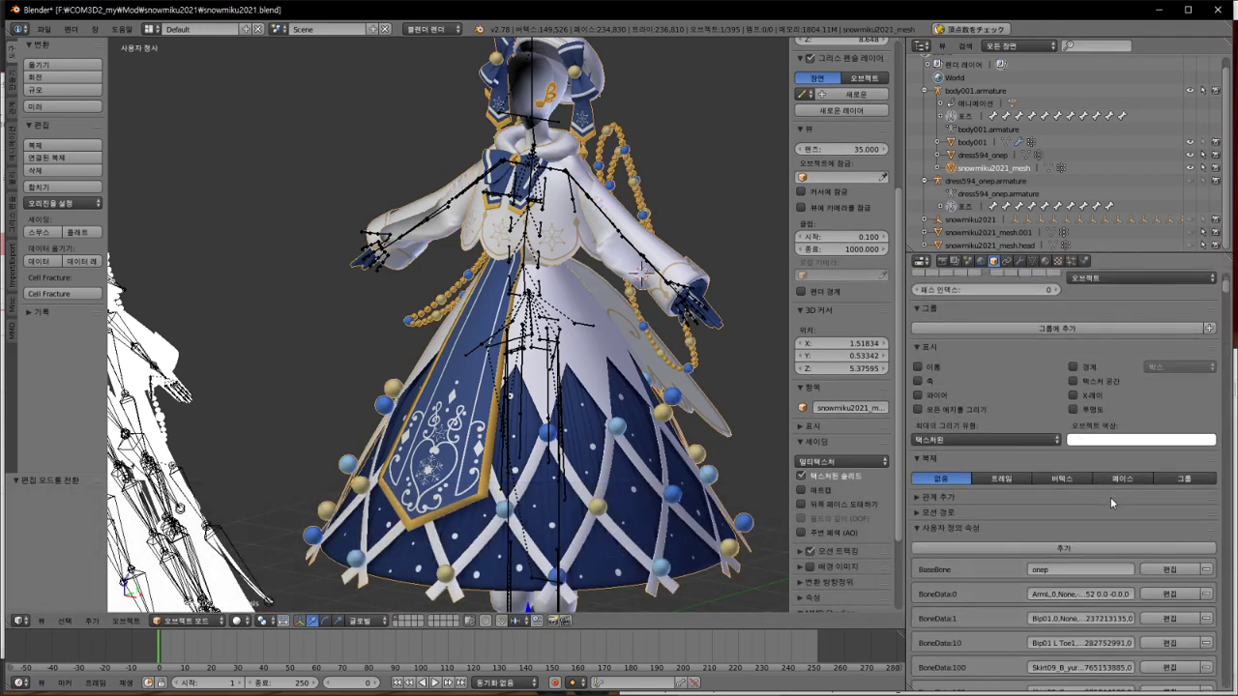
pyautogui.click(945, 156)
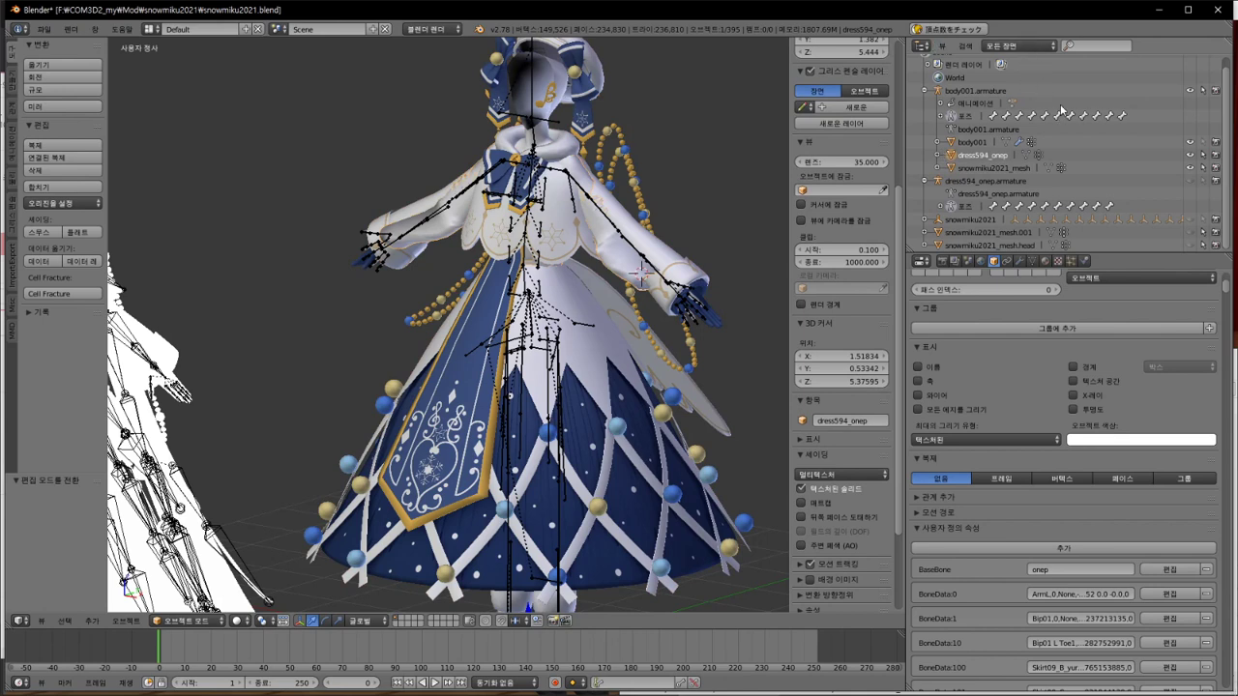
pyautogui.click(967, 168)
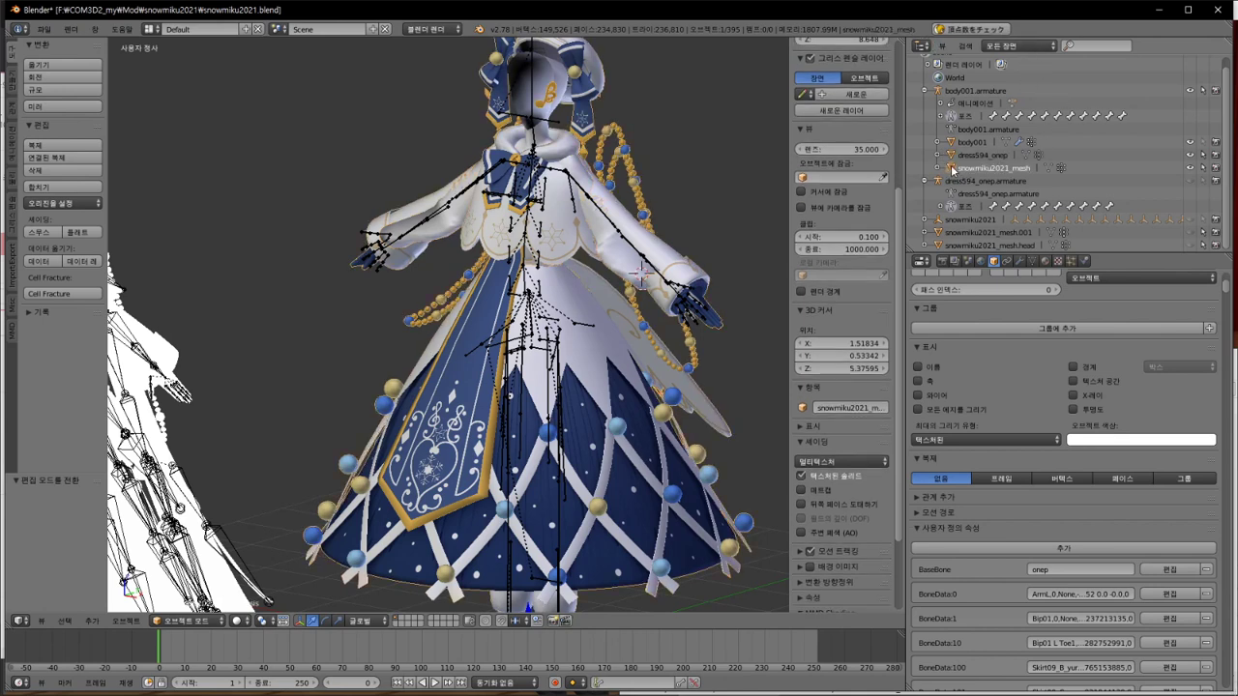
# Step: Try to parent snowmiku2021_mesh to dress594_onep.armature with the object option (오브젝트), and undo the parenting
pyautogui.moveTo(952, 168); pyautogui.dragTo(950, 184)
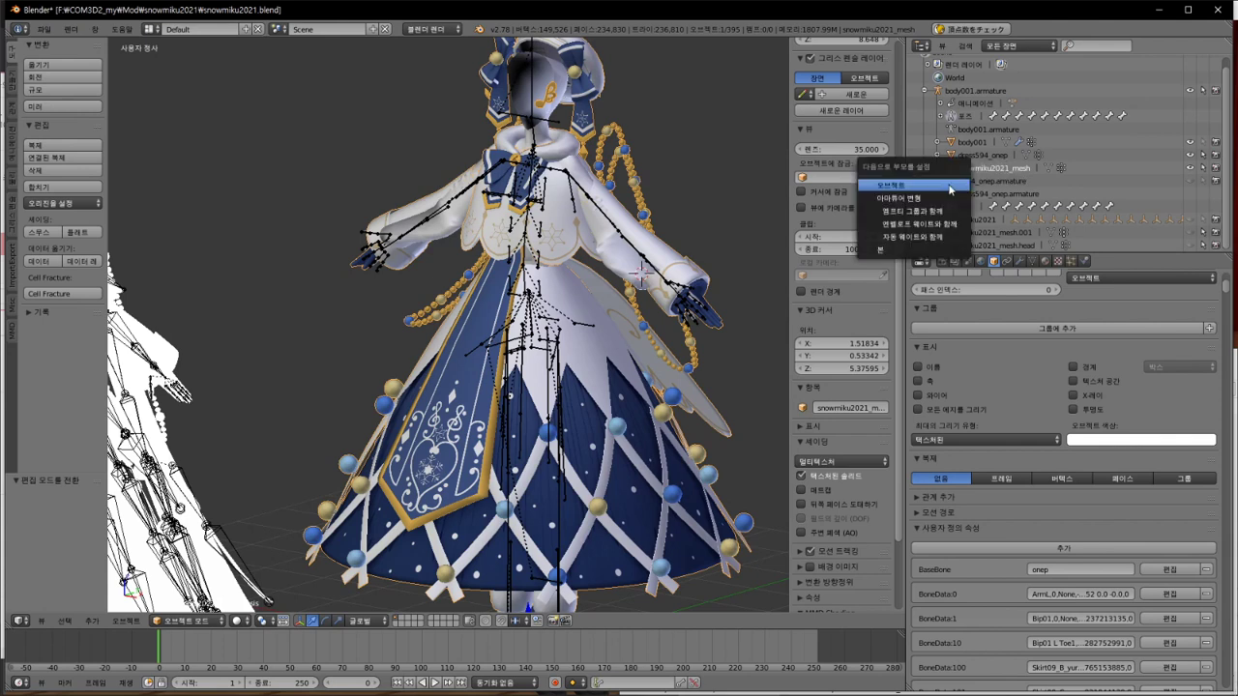
pyautogui.click(950, 188)
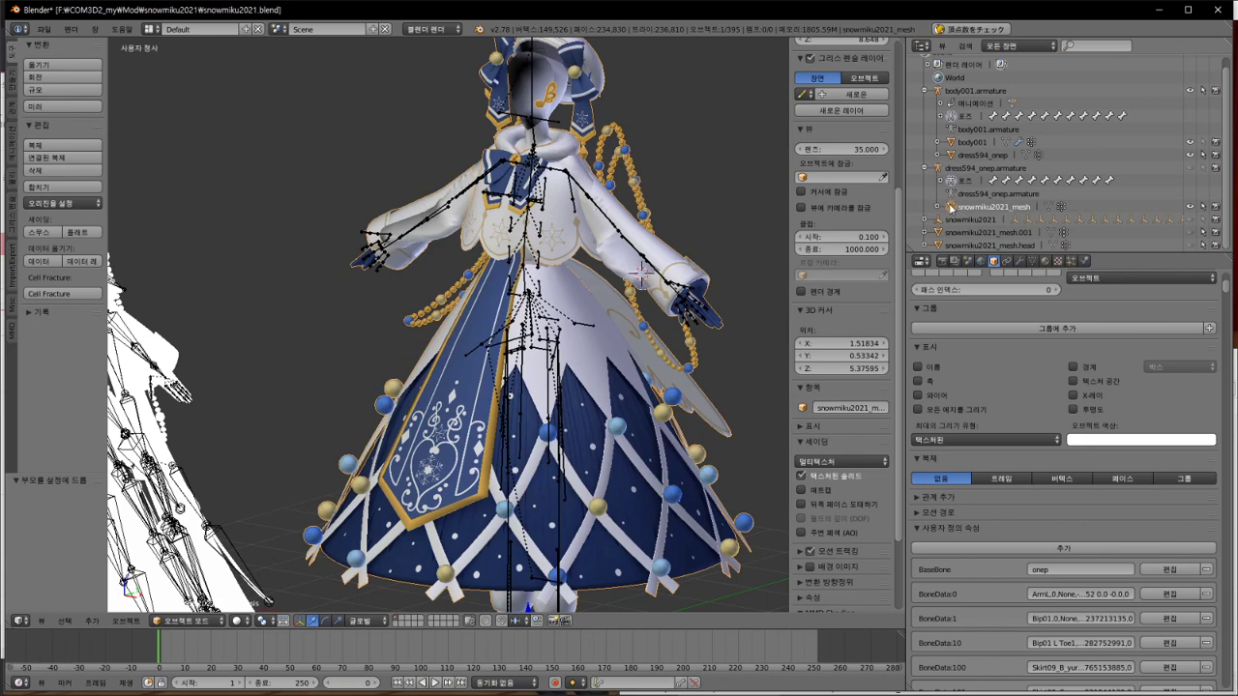
pyautogui.hotkey('ctrl', 'z')
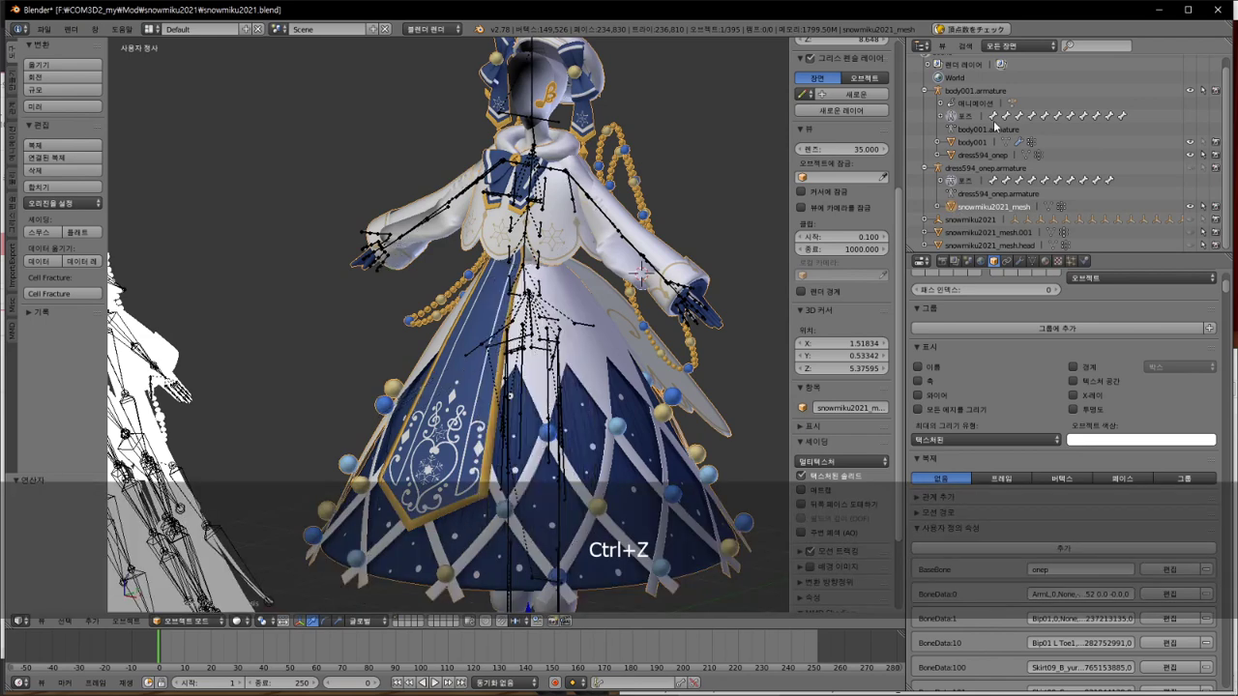
# Step: Check the CM3D2 bone information of dress594_onep and the modifiers of snowmiku2021_mesh
pyautogui.click(956, 155)
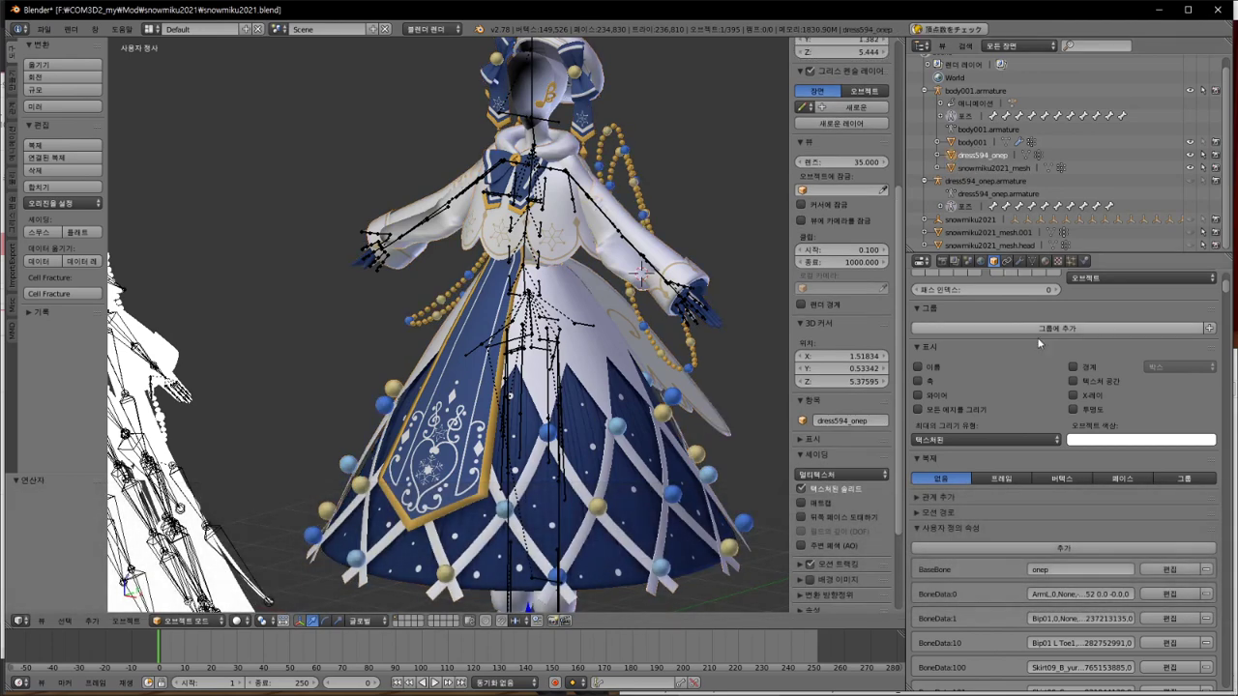
pyautogui.scroll(2, 1034, 333)
pyautogui.scroll(3, 1055, 343)
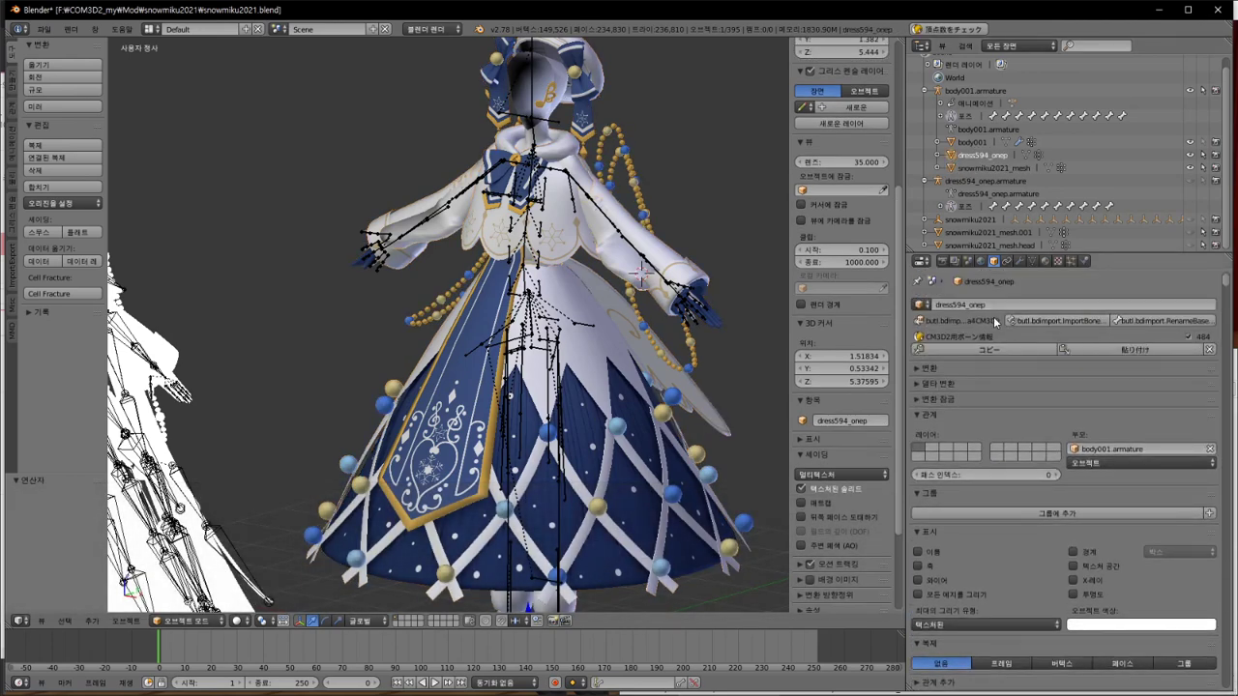
pyautogui.click(984, 168)
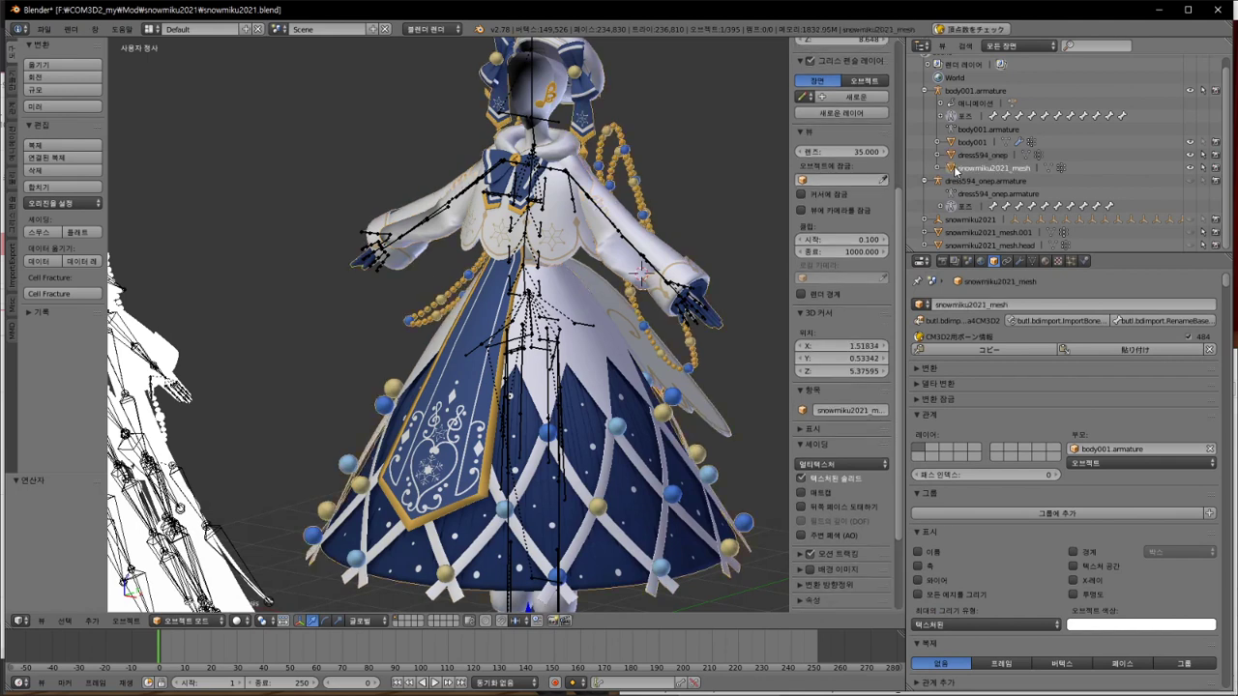
pyautogui.click(1019, 261)
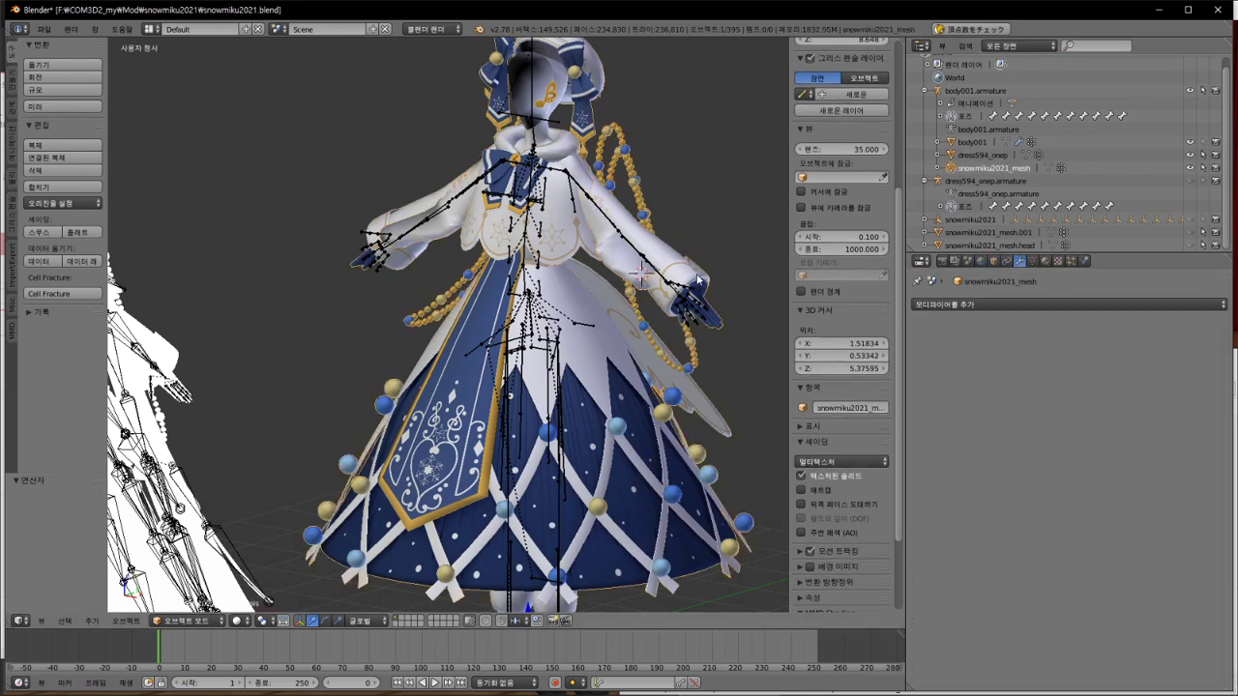
# Step: Look through the vertex groups and shape keys in the mesh data of snowmiku2021_mesh
pyautogui.click(1032, 262)
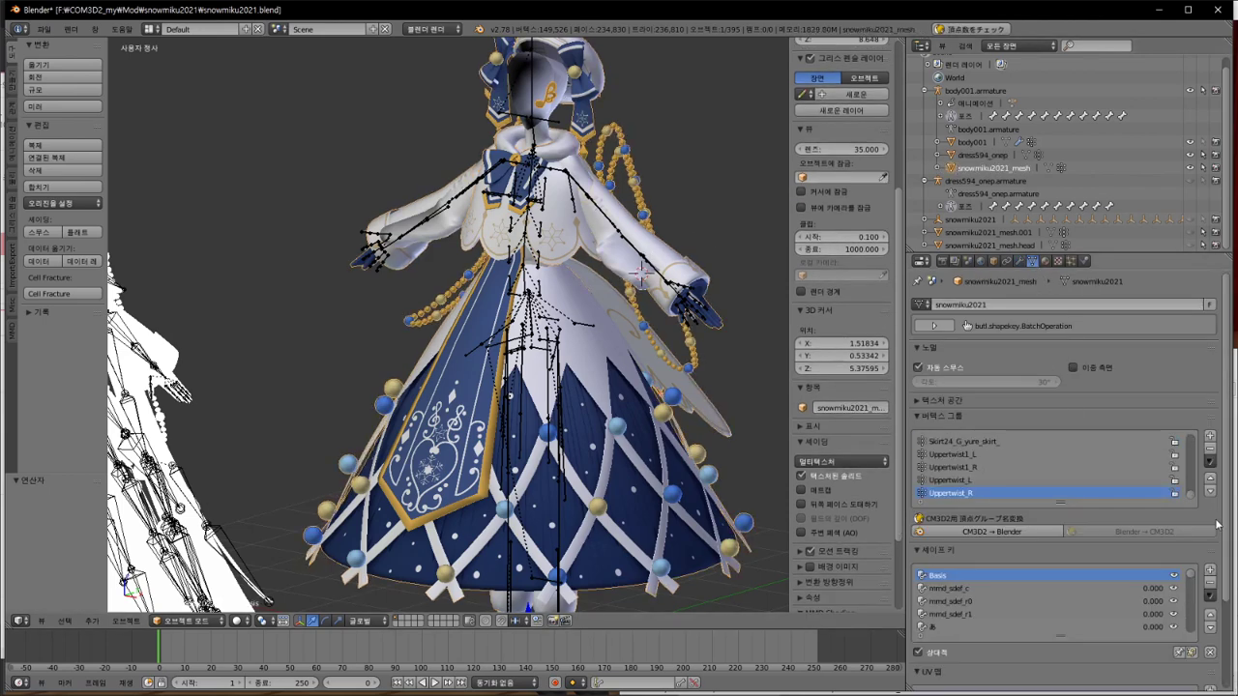
pyautogui.moveTo(1190, 496); pyautogui.dragTo(1189, 432)
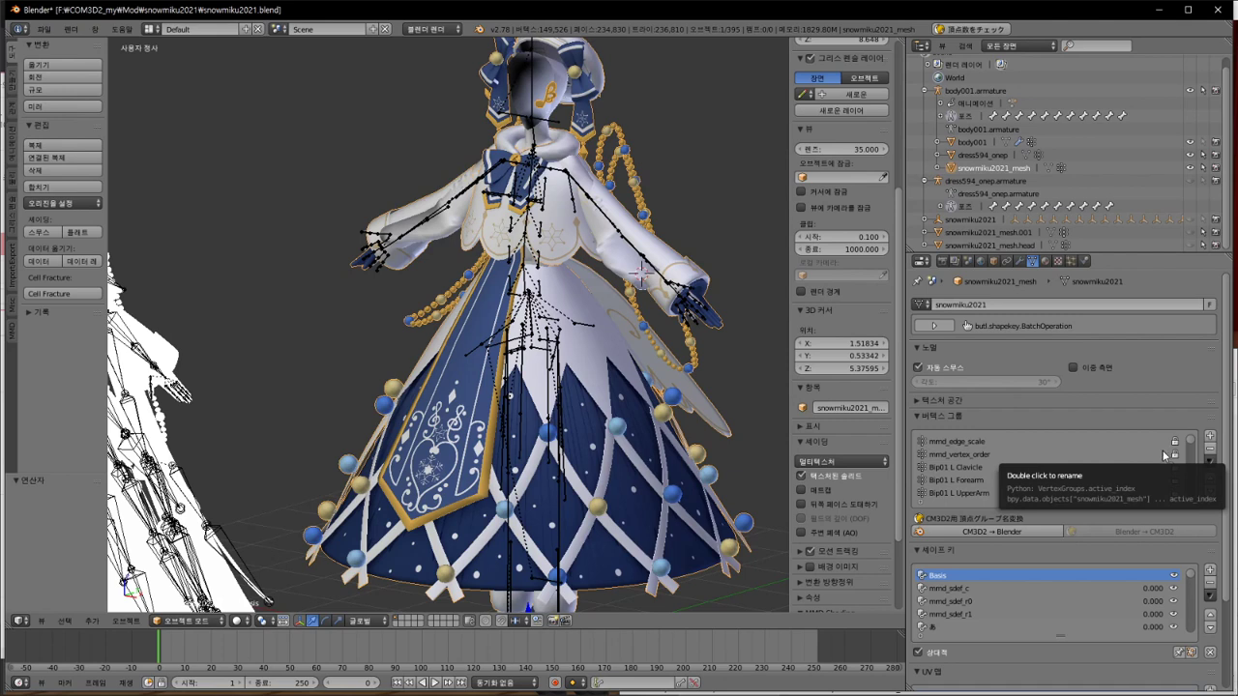
pyautogui.scroll(-10, 1186, 584)
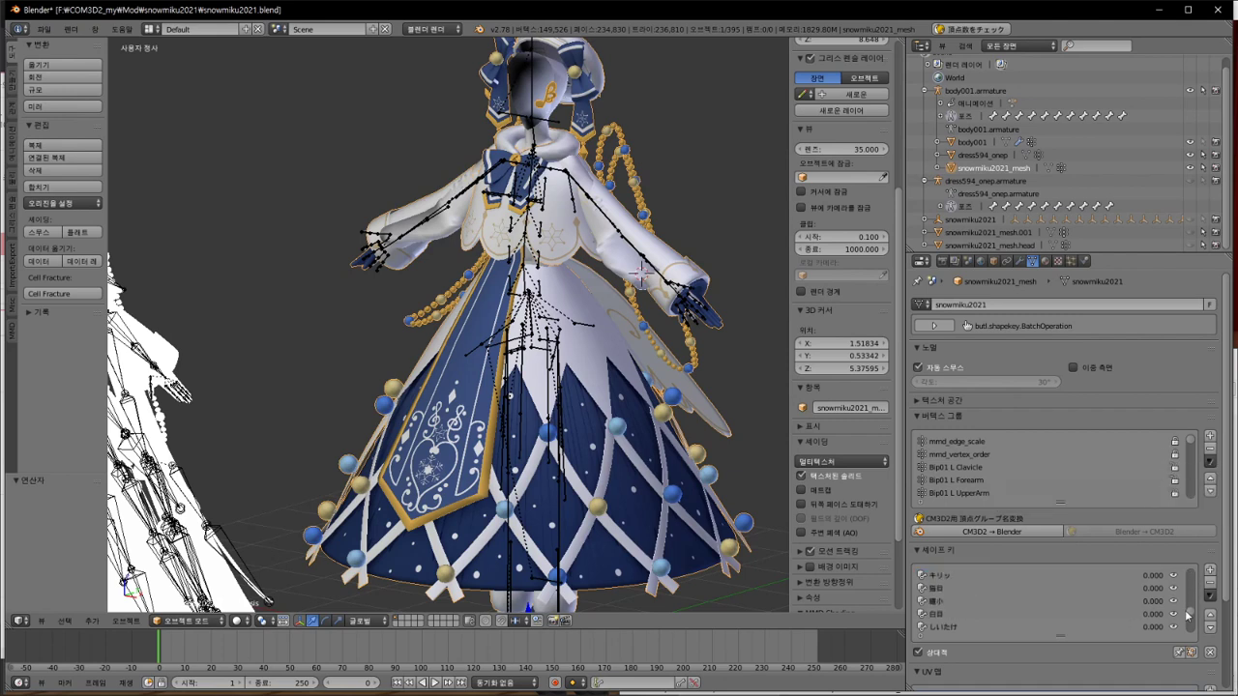
pyautogui.scroll(10, 1182, 581)
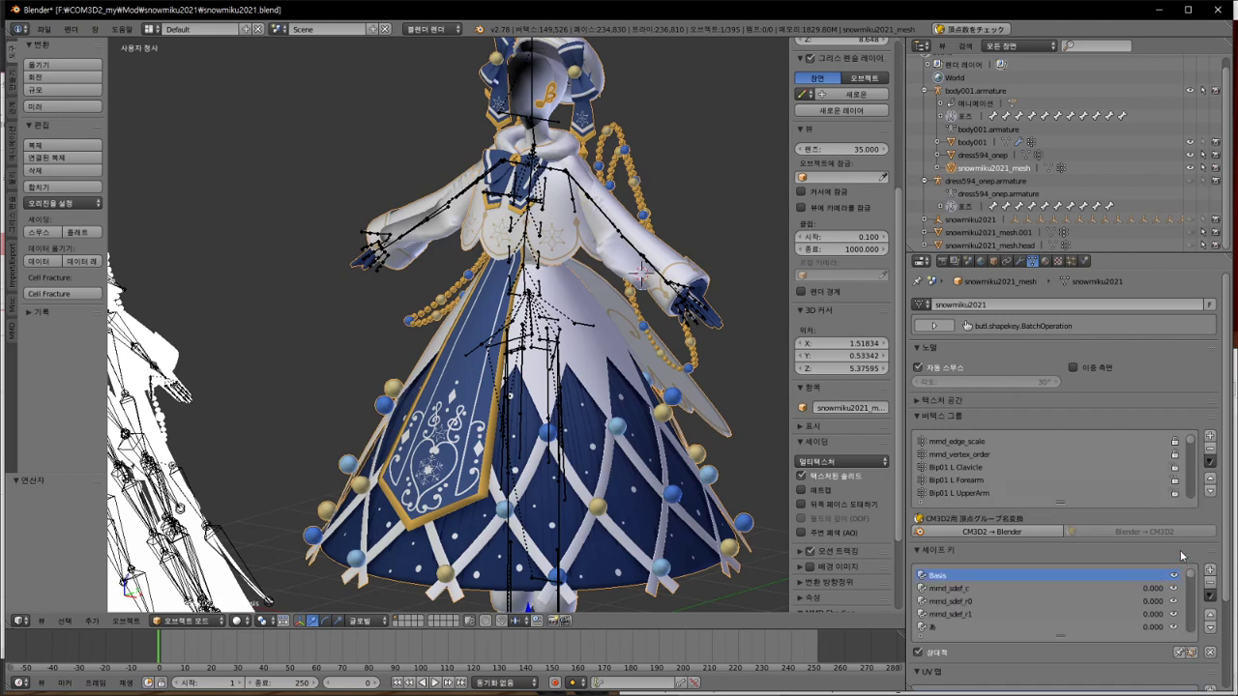
# Step: Compare the vertex groups and shape keys of dress594_onep with those of snowmiku2021_mesh
pyautogui.click(951, 155)
pyautogui.click(954, 168)
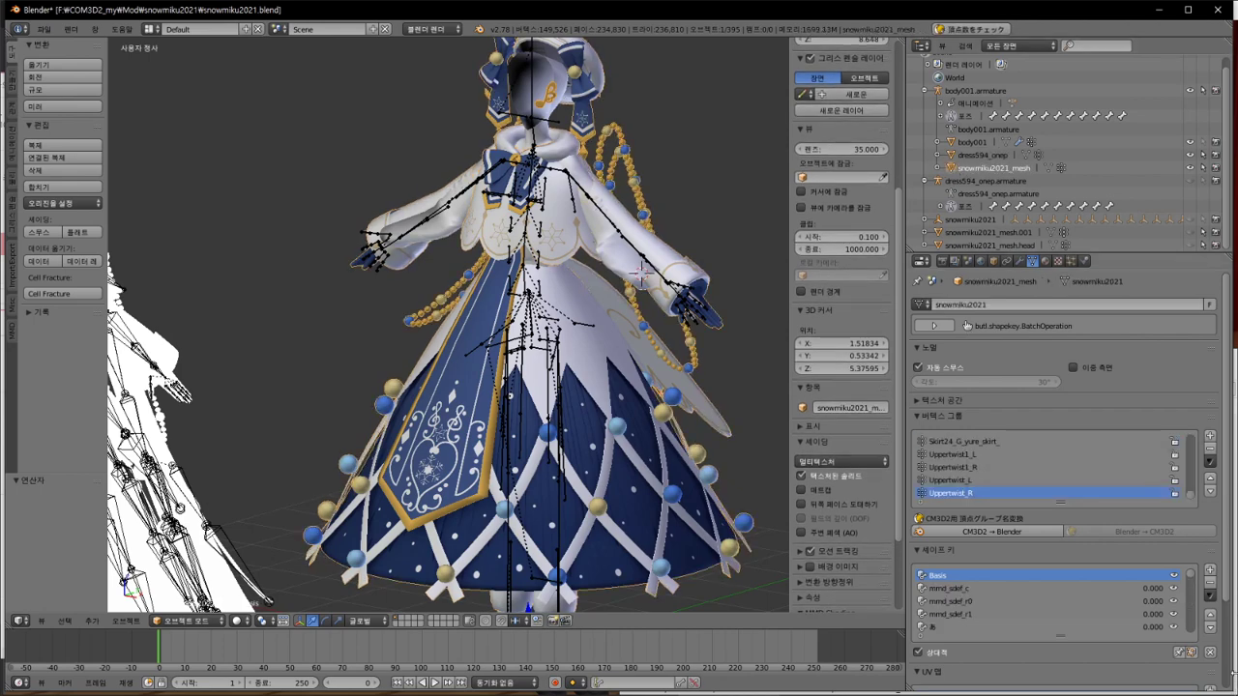
pyautogui.click(1210, 596)
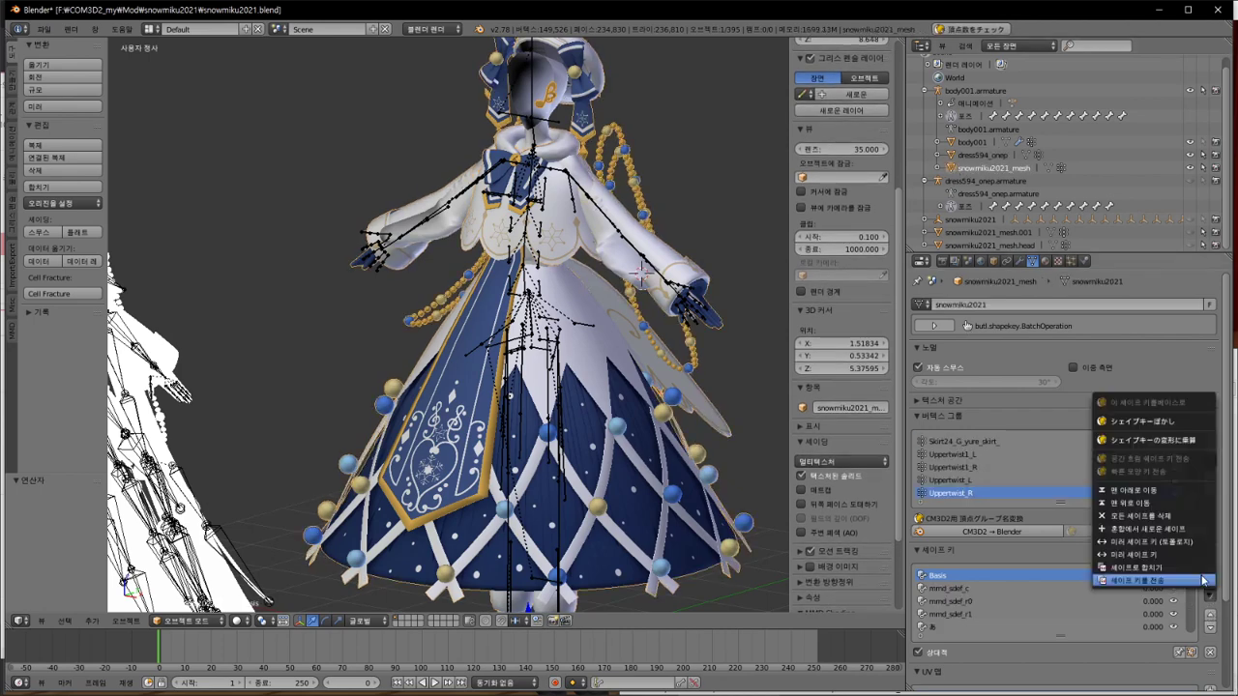
pyautogui.click(958, 156)
pyautogui.moveTo(1190, 437); pyautogui.dragTo(1188, 523)
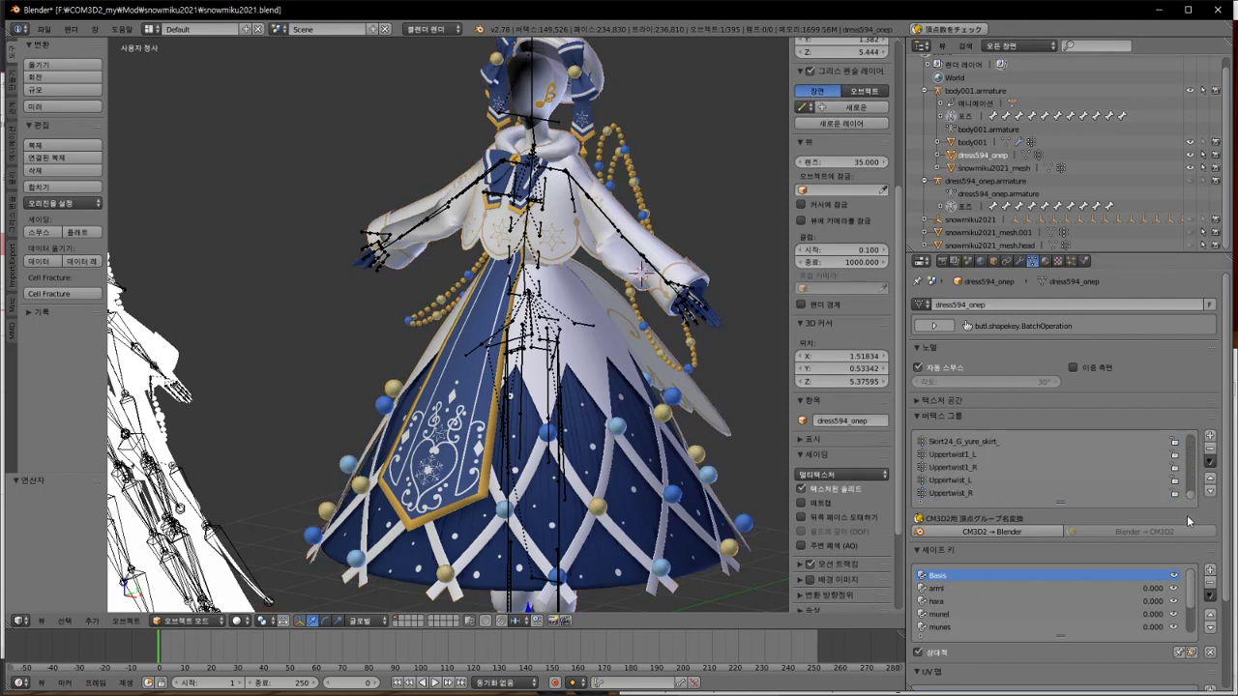
# Step: Display the weights of dress594_onep's Skirt24_G_yure_skirt_ vertex group in weight paint mode
pyautogui.click(1067, 493)
pyautogui.scroll(3, 1054, 484)
pyautogui.click(988, 481)
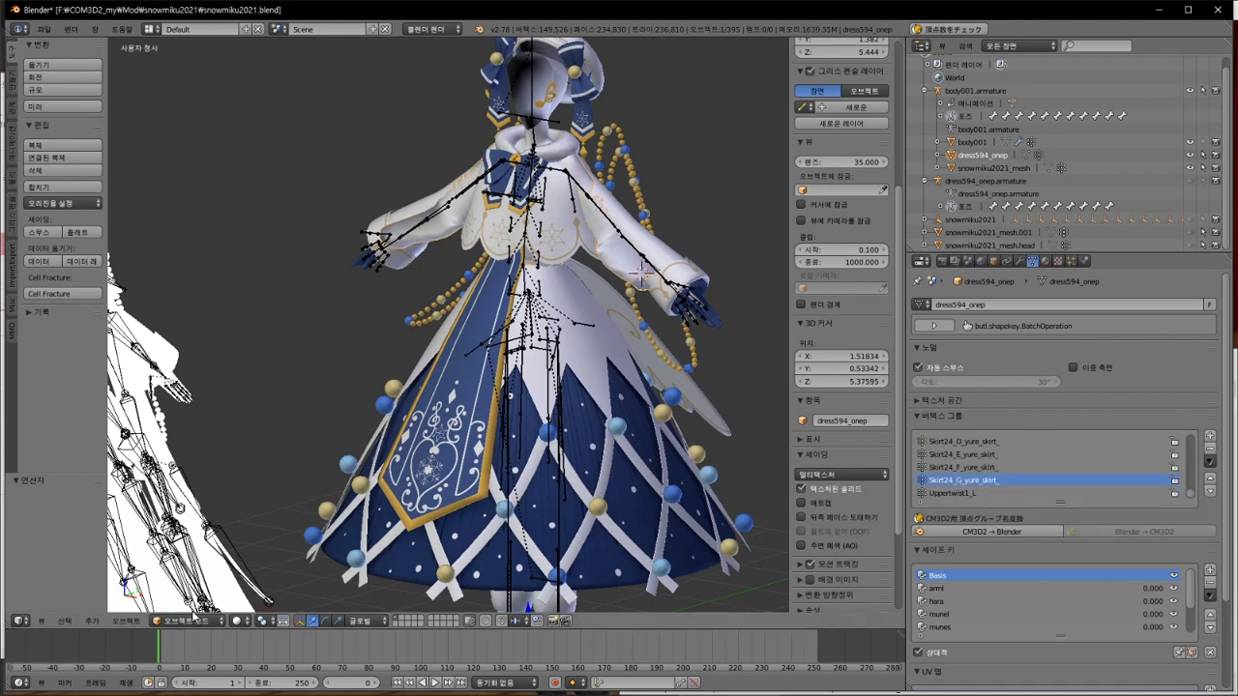
pyautogui.click(194, 621)
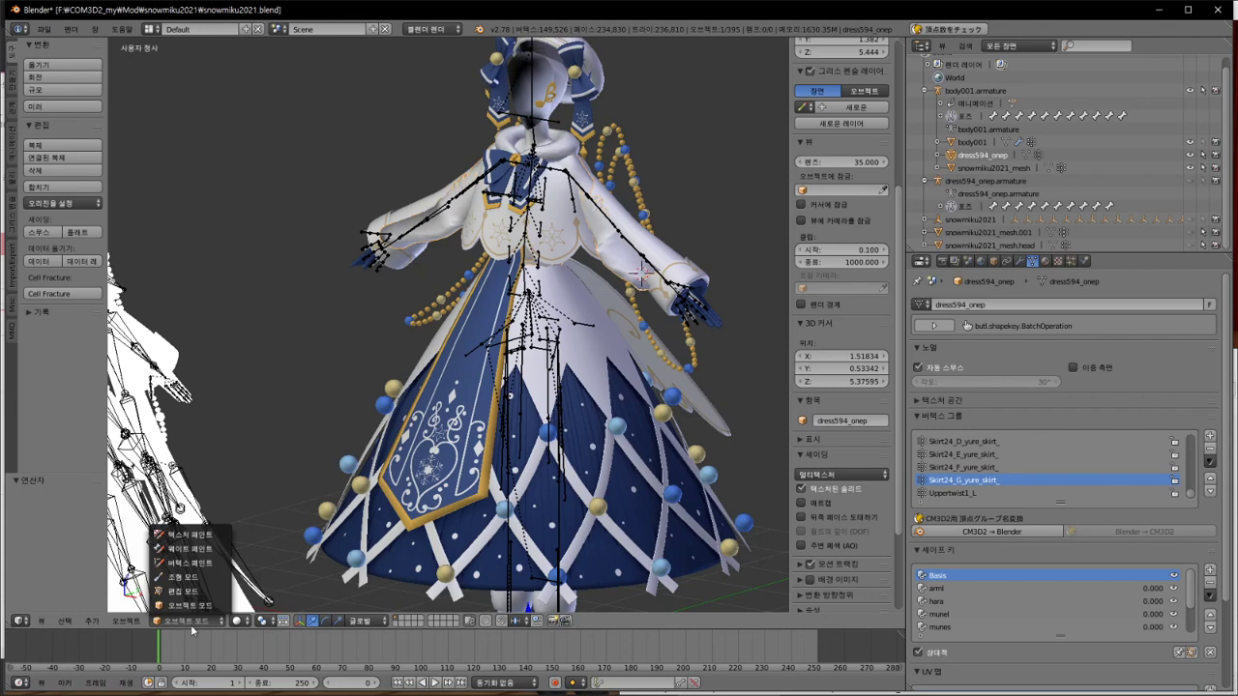
pyautogui.click(193, 548)
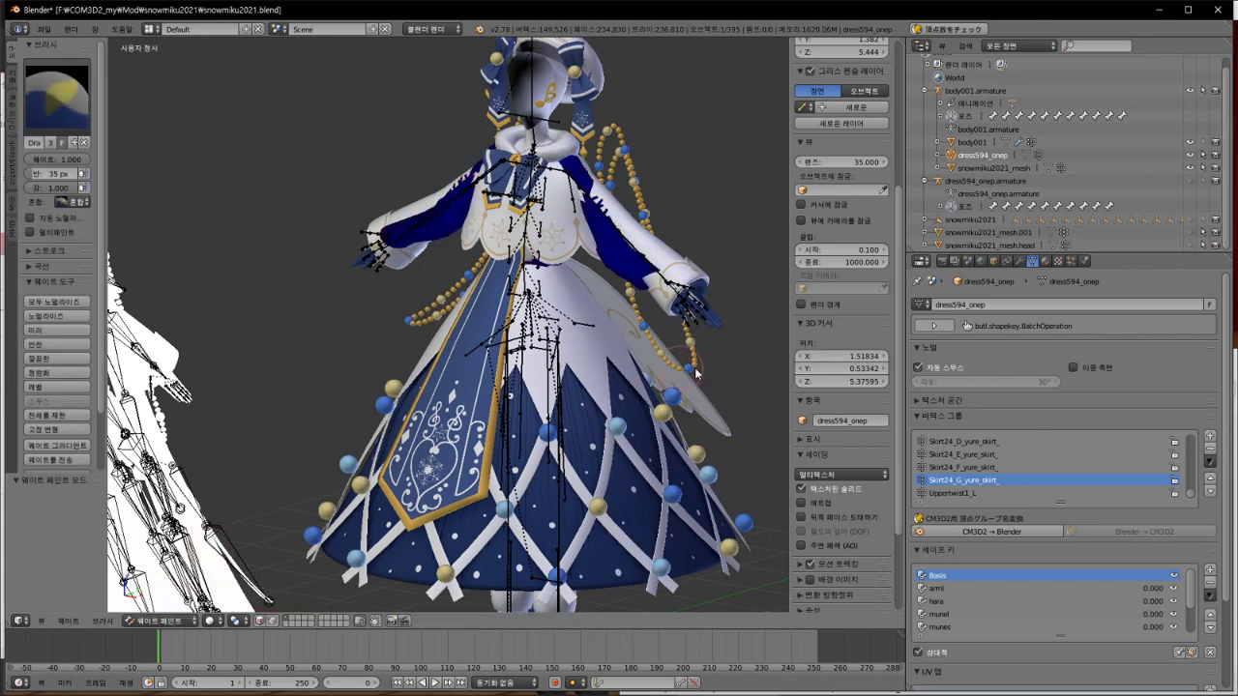
# Step: Inspect the Skirt24 vertex group weights of snowmiku2021_mesh in weight paint mode, from Skirt24_F_yure_skirt_ to Skirt24_B_yure_skirt_
pyautogui.click(987, 168)
pyautogui.scroll(3, 1095, 458)
pyautogui.click(983, 468)
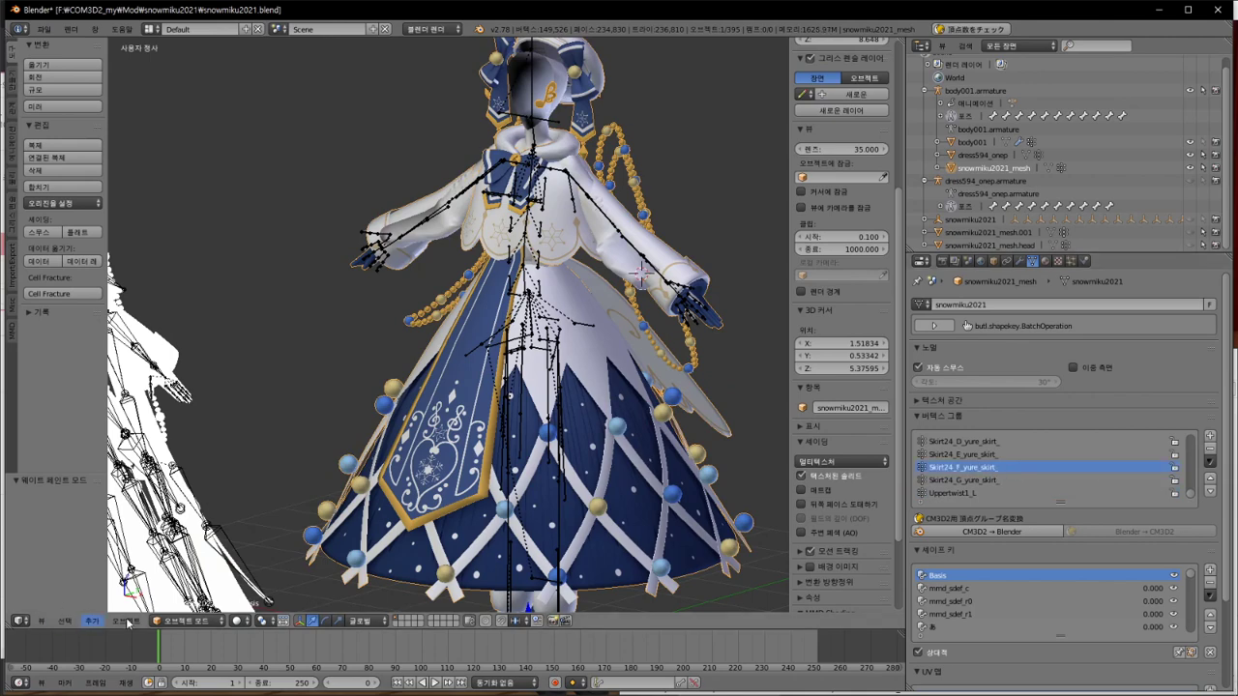
pyautogui.click(180, 621)
pyautogui.click(193, 554)
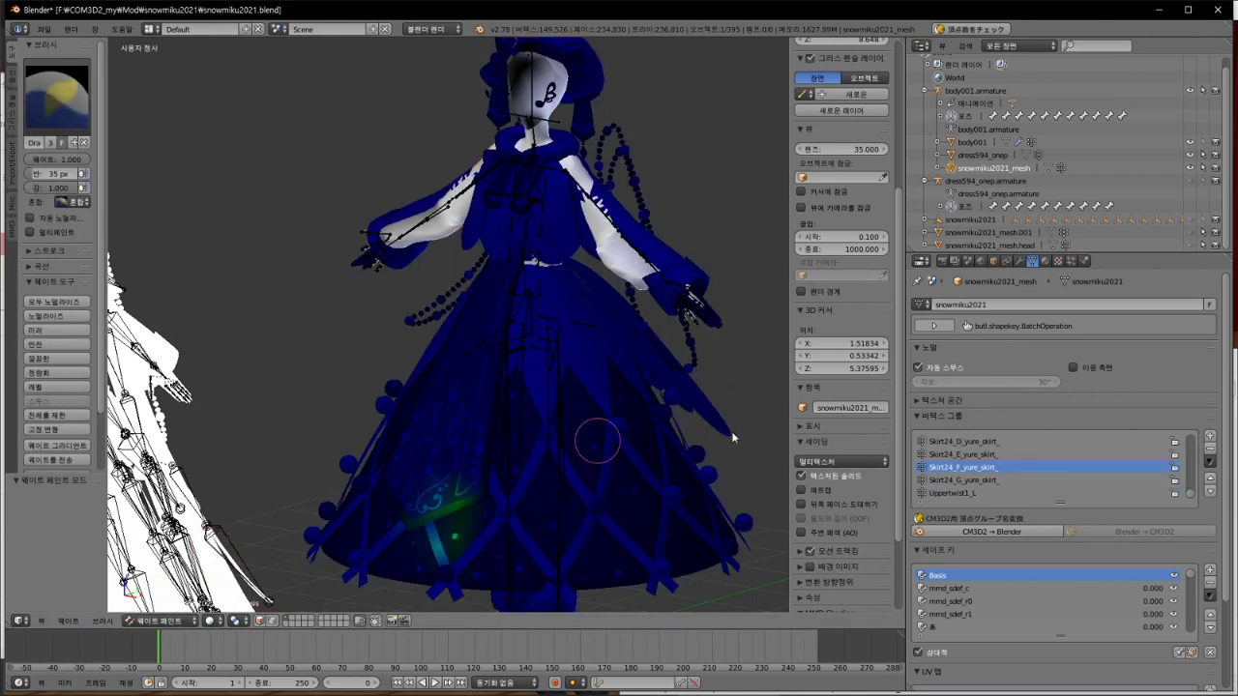
pyautogui.click(1010, 481)
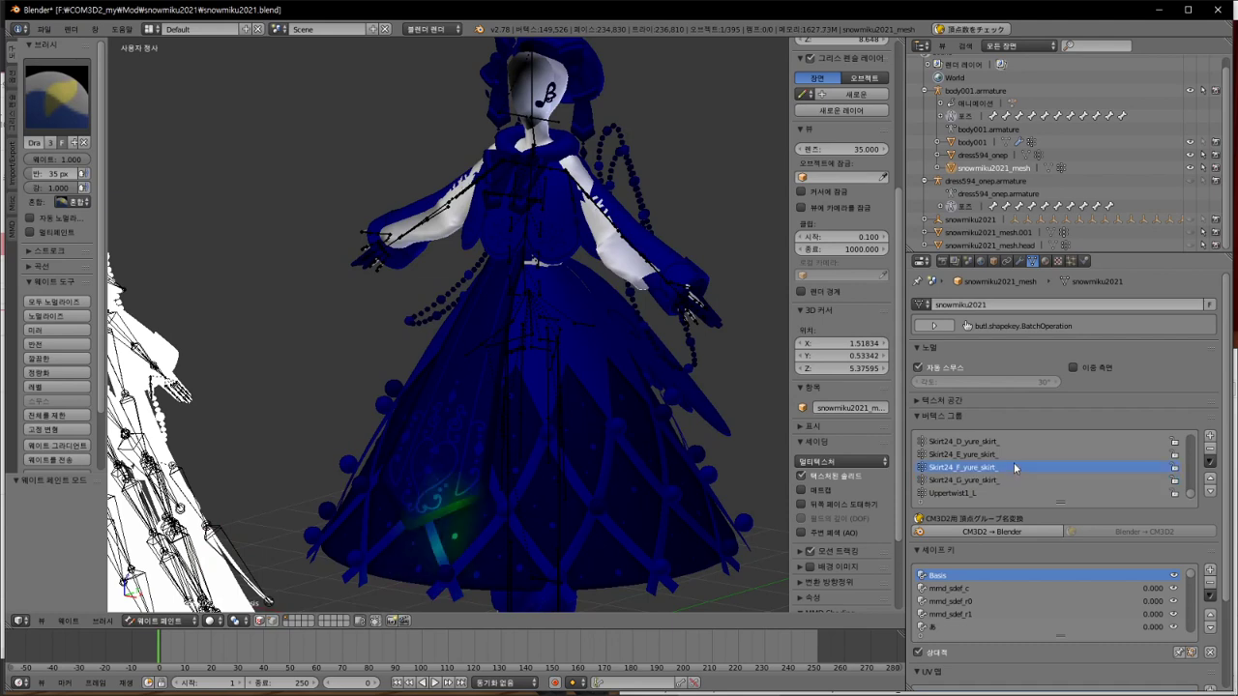
pyautogui.click(1019, 445)
pyautogui.keyDown('ctrl'); pyautogui.scroll(-2, 1022, 468); pyautogui.keyUp('ctrl')
pyautogui.keyDown('ctrl'); pyautogui.scroll(4, 1025, 461); pyautogui.keyUp('ctrl')
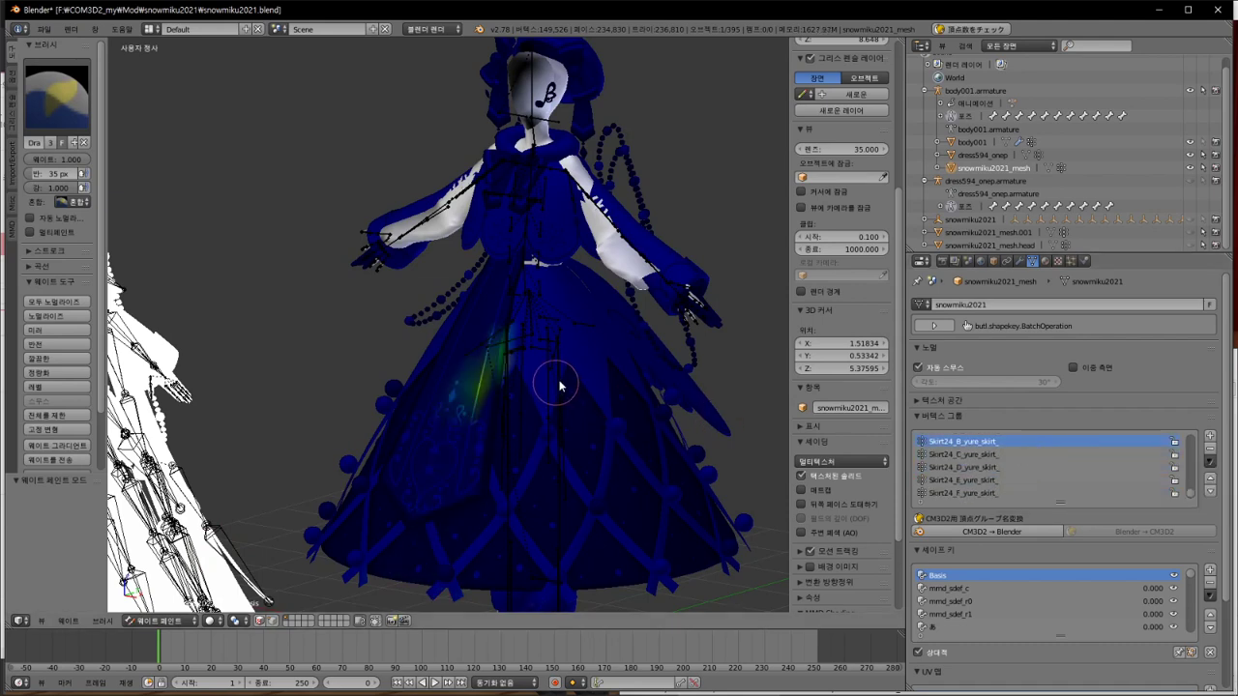
# Step: Examine snowmiku2021_mesh in Edit Mode and look through its vertex group list down to the Uppertwist groups
pyautogui.moveTo(625, 381)
pyautogui.mouseDown(button='middle')
pyautogui.moveTo(503, 387)
pyautogui.moveTo(537, 311)
pyautogui.moveTo(522, 254)
pyautogui.moveTo(671, 419)
pyautogui.moveTo(642, 401)
pyautogui.mouseUp(button='middle')
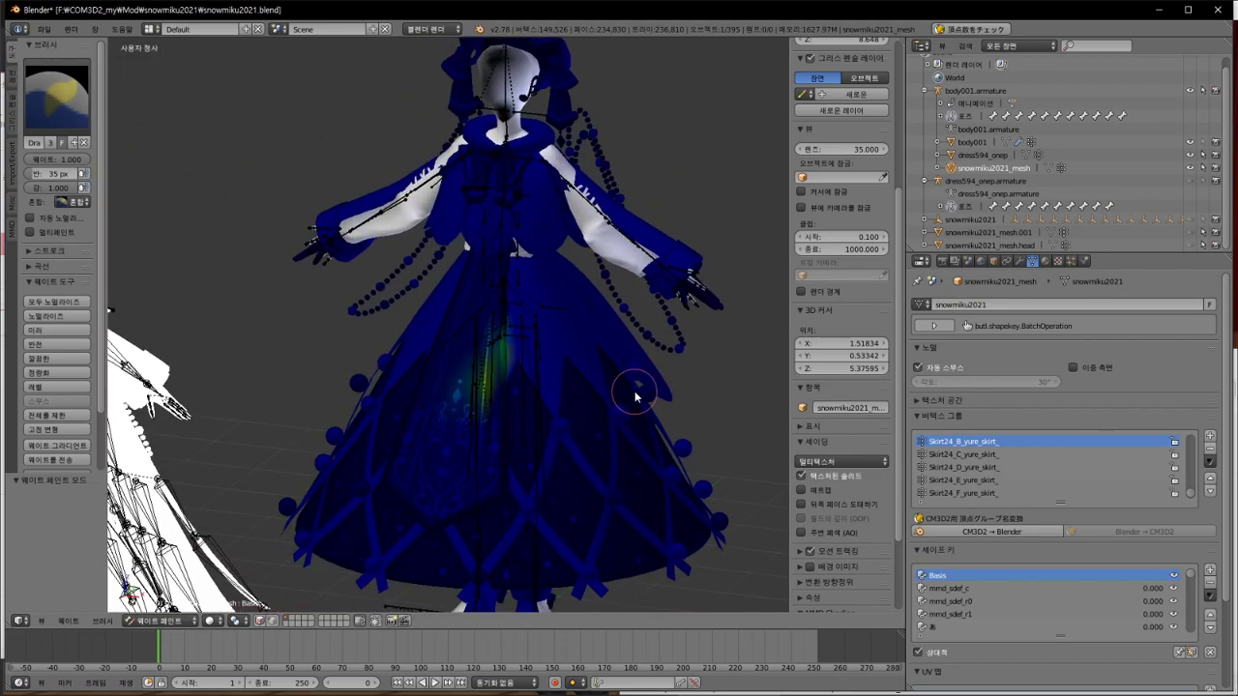
pyautogui.press('Tab')
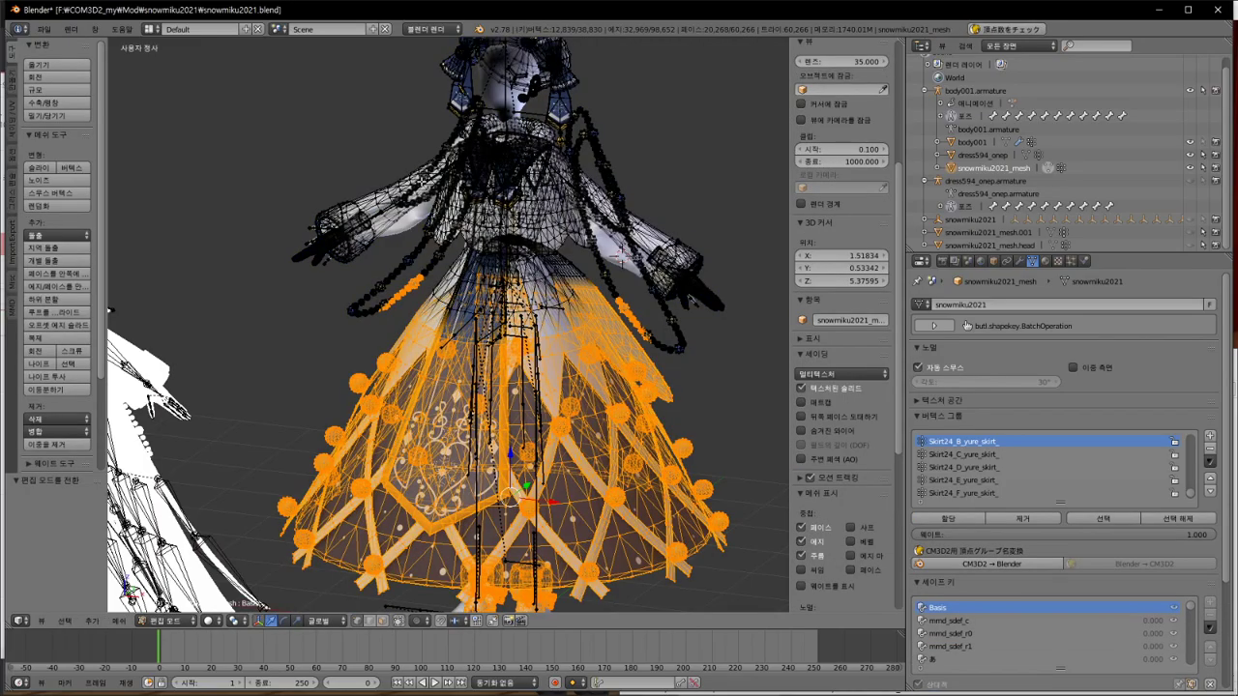
pyautogui.moveTo(573, 308); pyautogui.dragTo(735, 329, button='middle')
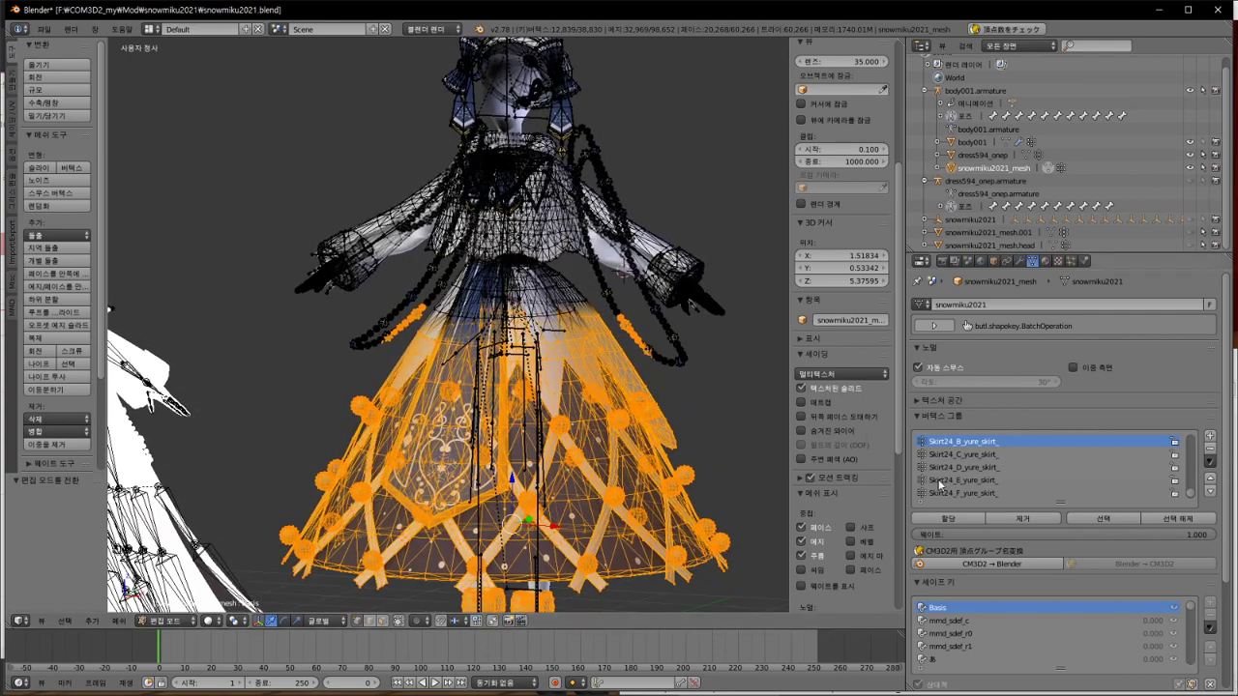
pyautogui.scroll(2, 1144, 481)
pyautogui.scroll(-7, 1144, 486)
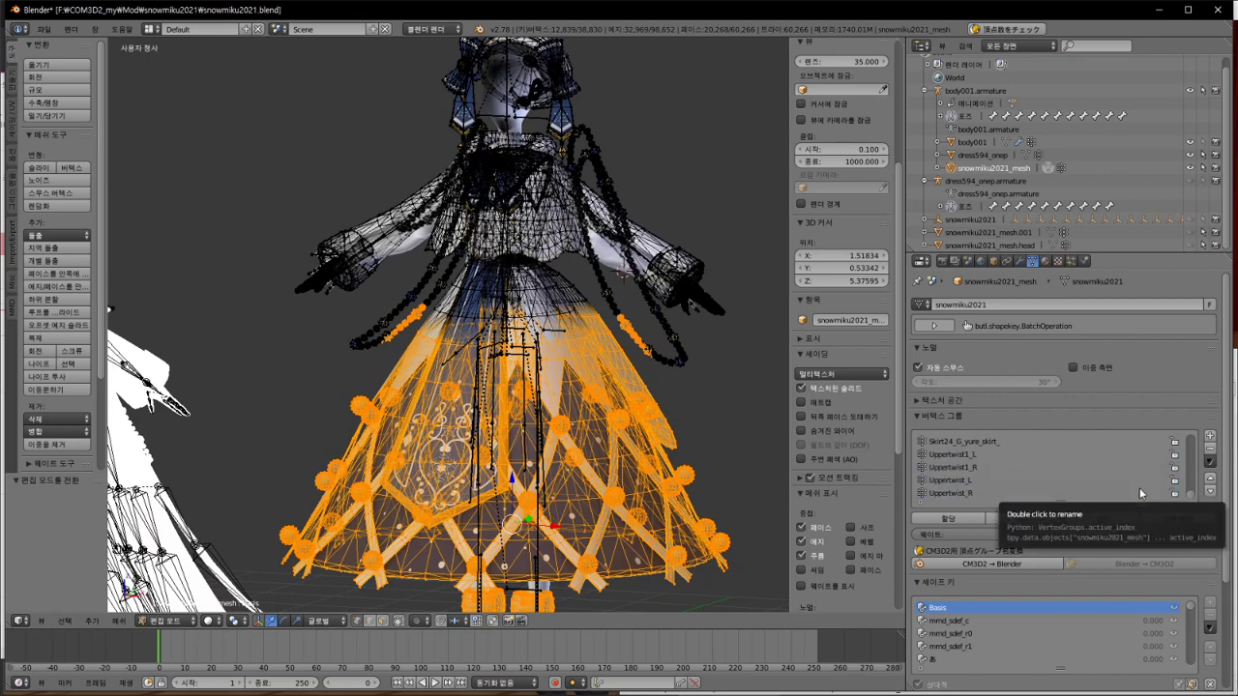
# Step: Try to export snowmiku2021_mesh as the CM3D2 model file snowmiku2021_mesh.model in the snowmiku2021 mod folder
pyautogui.click(43, 29)
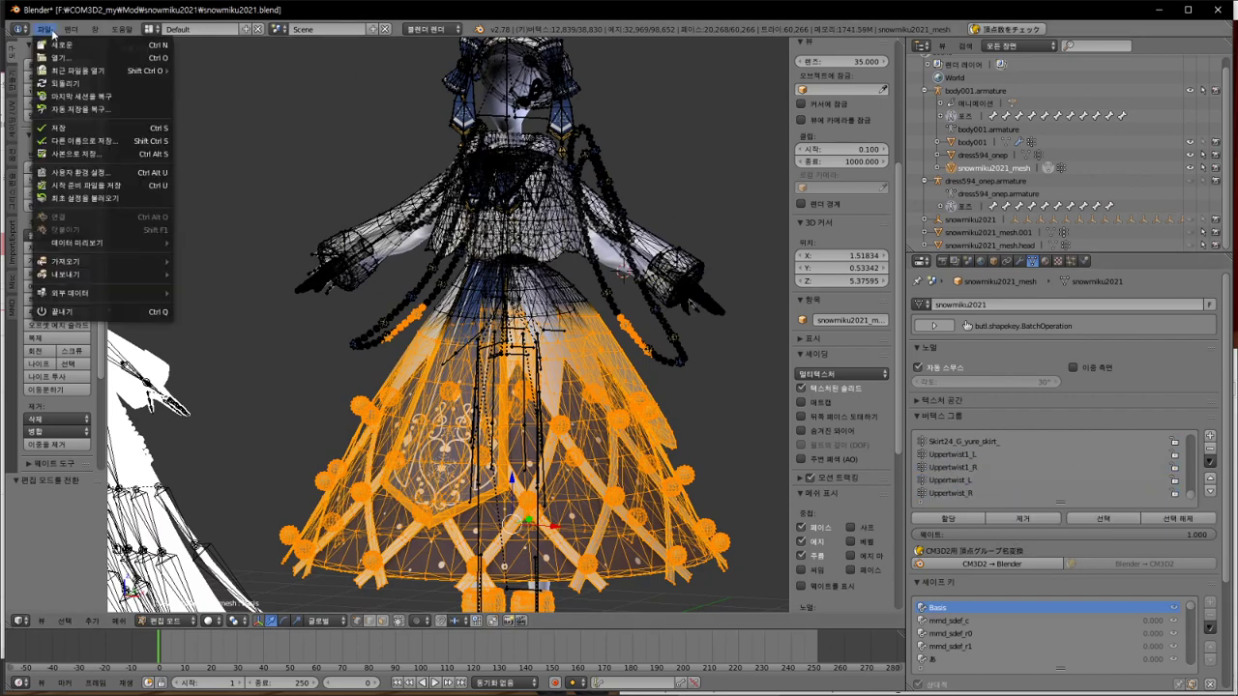
pyautogui.moveTo(108, 275)
pyautogui.click(298, 391)
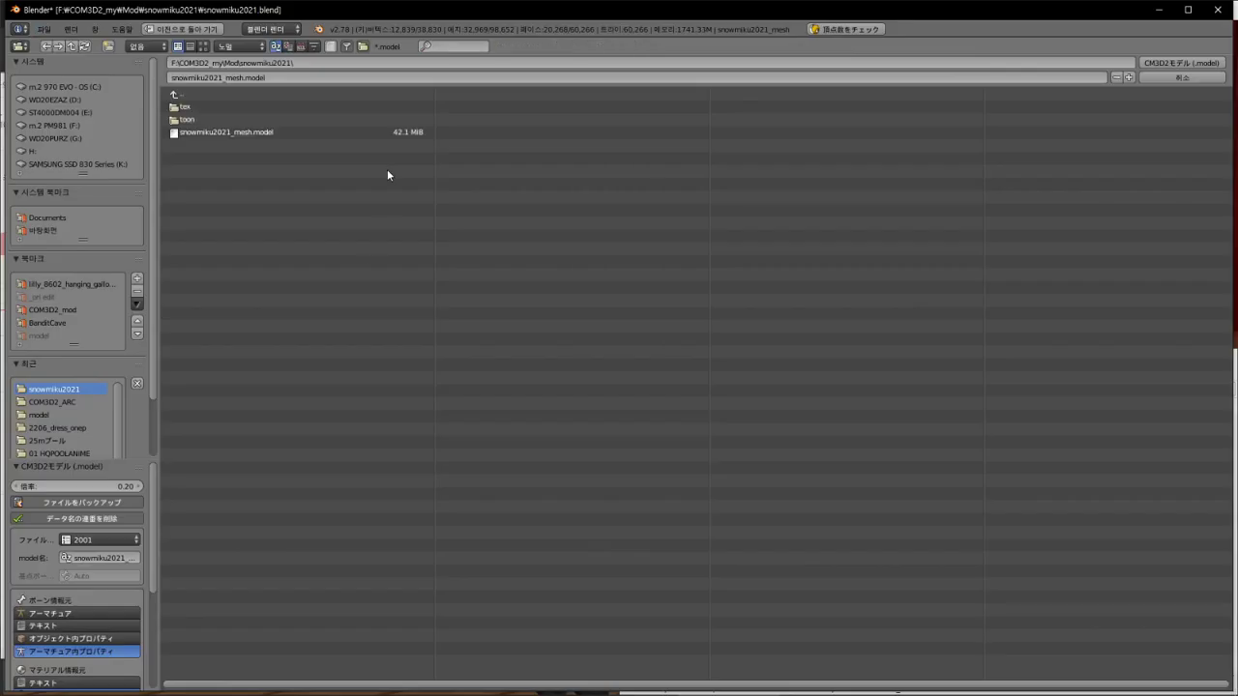
pyautogui.click(1182, 62)
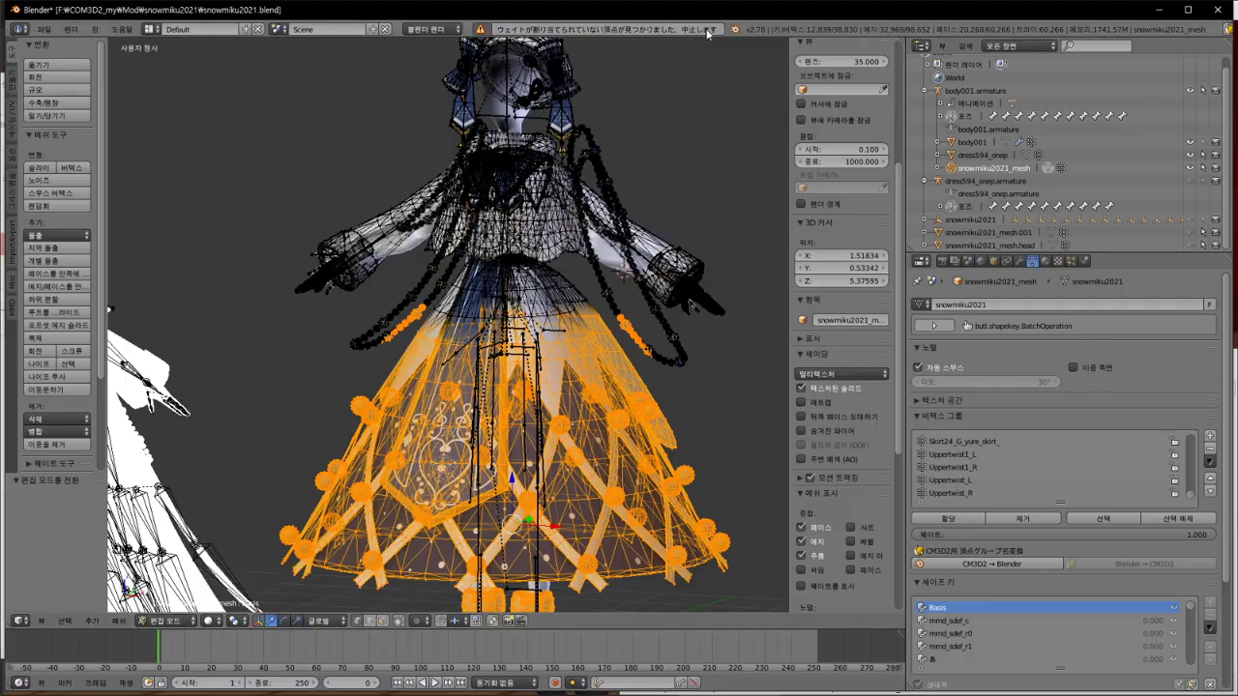
# Step: Reset the vertex selection of snowmiku2021_mesh and return it to Object Mode
pyautogui.moveTo(667, 224); pyautogui.dragTo(668, 271, button='middle')
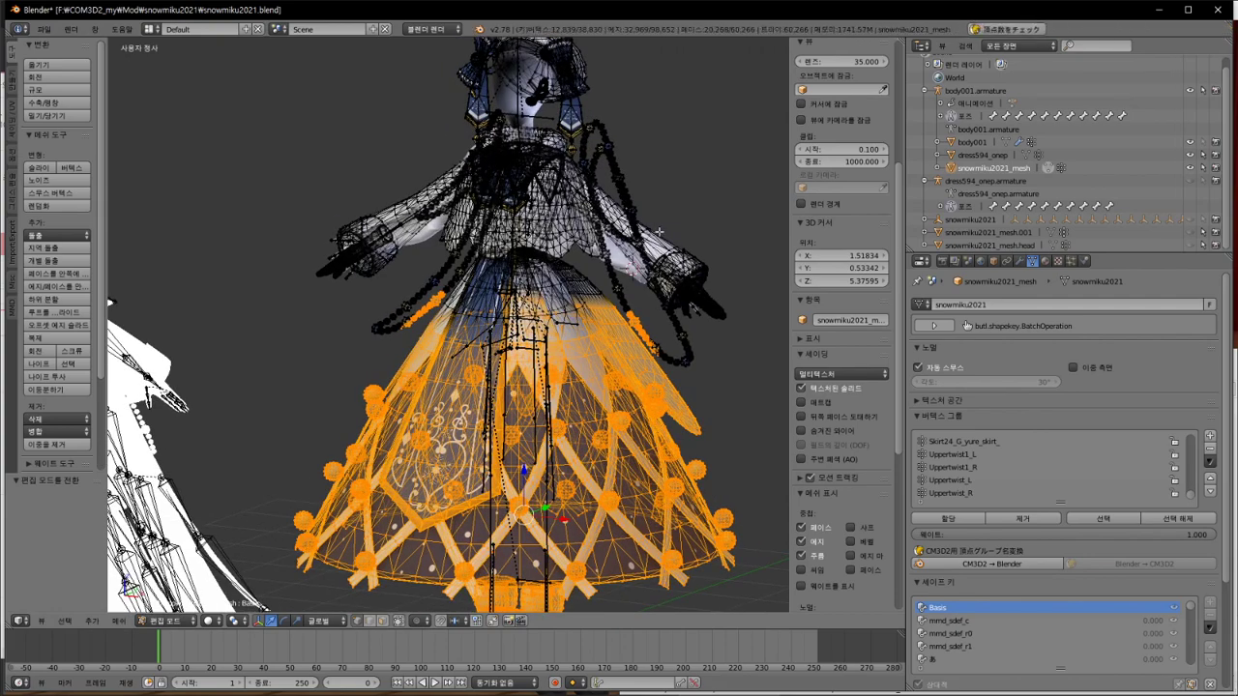
pyautogui.press('a')
pyautogui.press('a')
pyautogui.press('Tab')
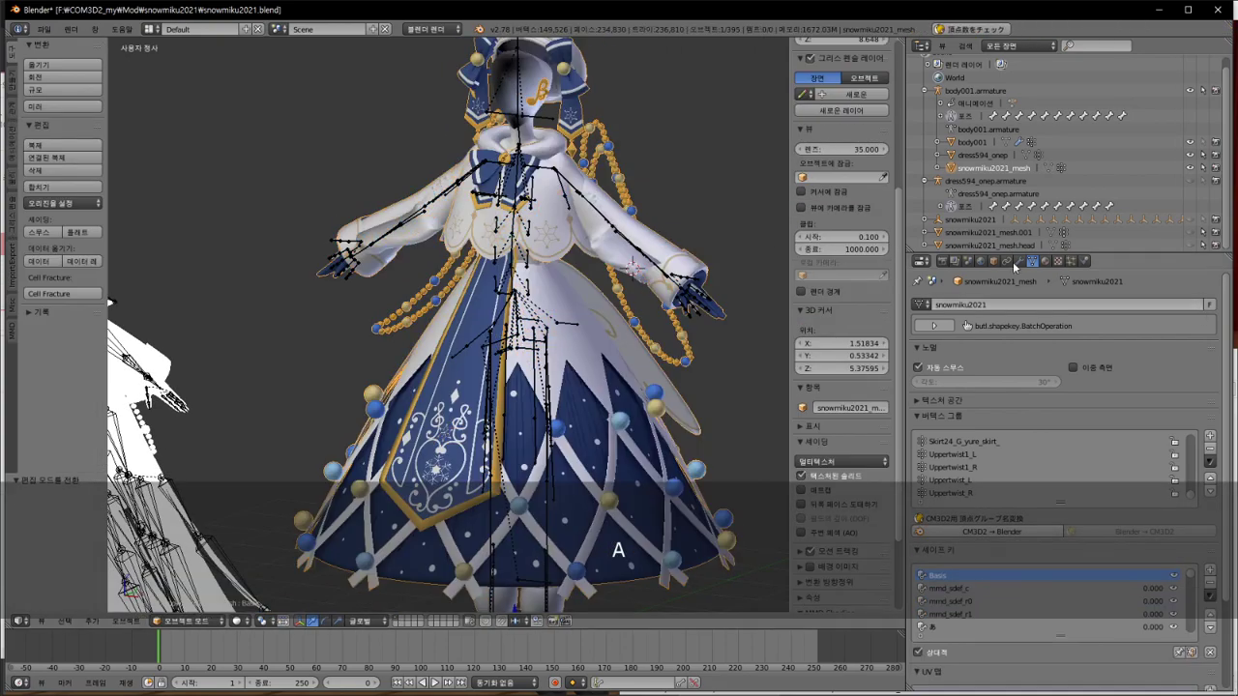
# Step: Compare the object properties and base bone naming of dress594_onep with those of snowmiku2021_mesh
pyautogui.click(993, 261)
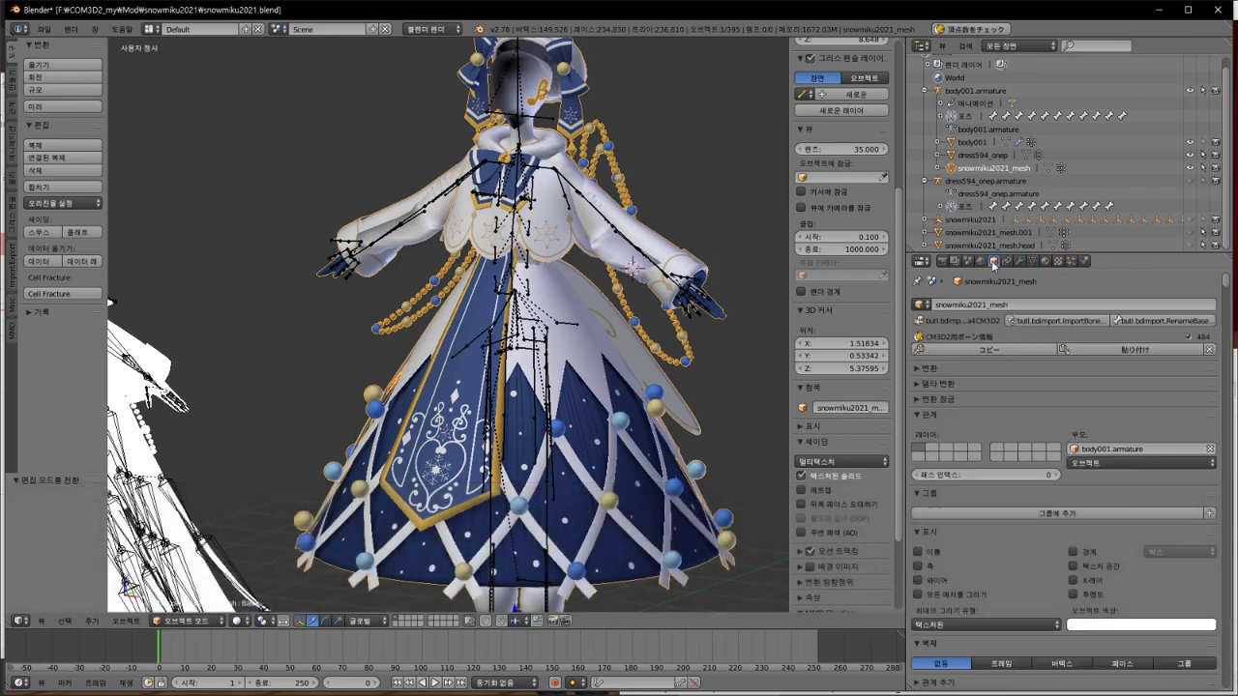
pyautogui.click(959, 156)
pyautogui.click(1155, 321)
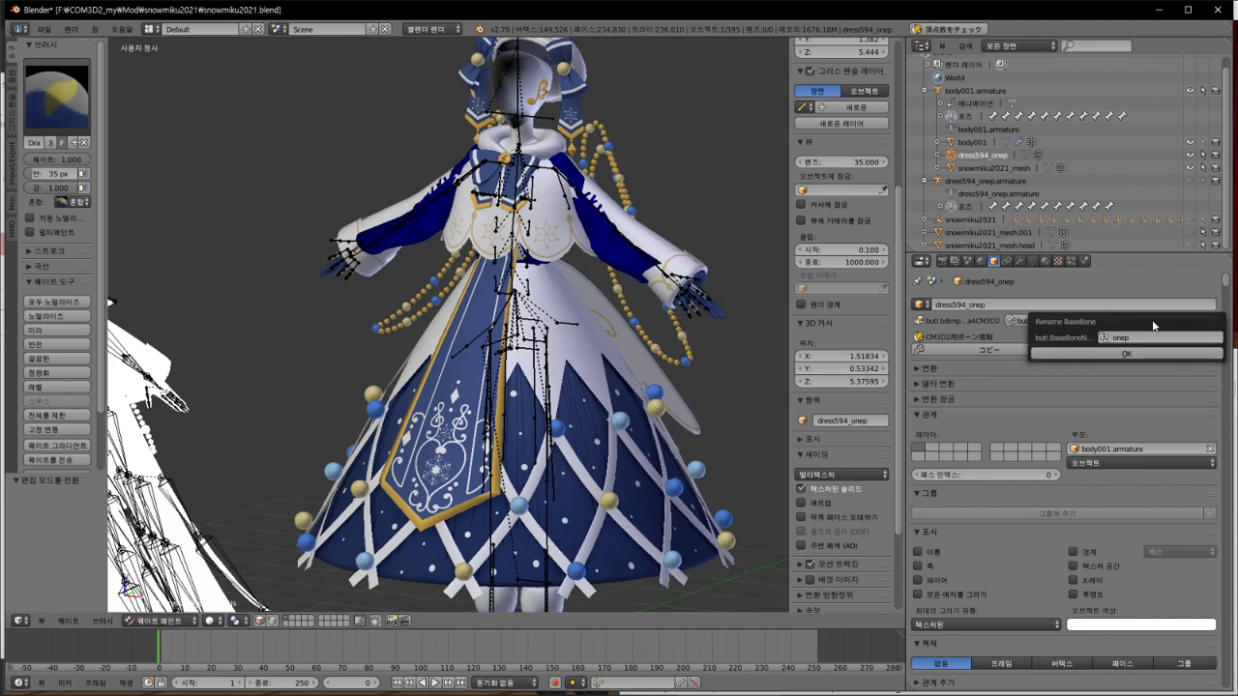
pyautogui.click(961, 168)
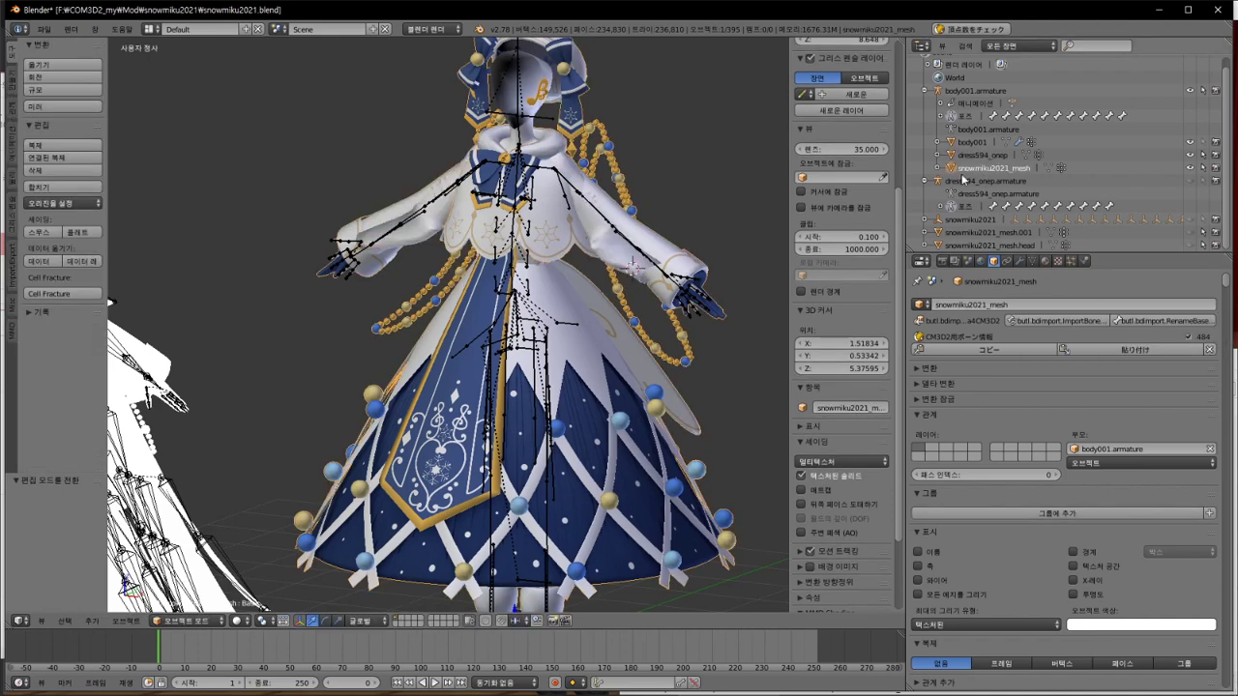
pyautogui.click(1174, 322)
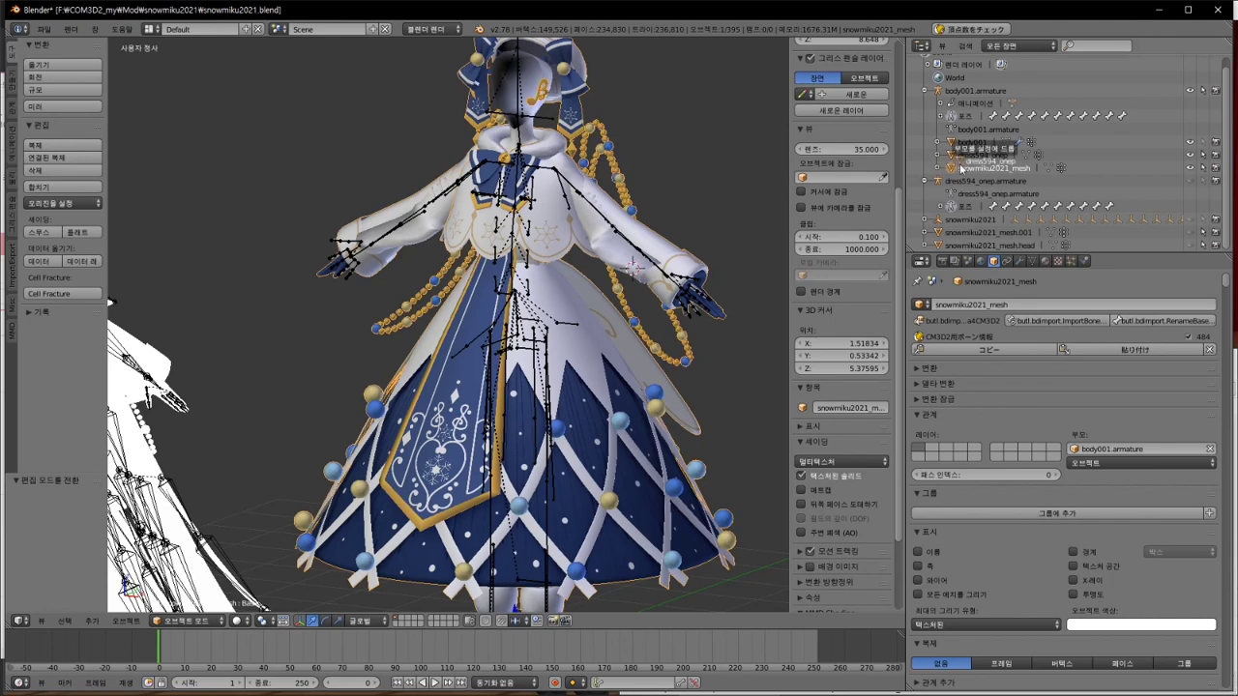
# Step: Reparent dress594_onep to dress594_onep.armature and expand the snowmiku2021_mesh hierarchy in the outliner
pyautogui.moveTo(956, 158)
pyautogui.mouseDown()
pyautogui.moveTo(953, 135)
pyautogui.moveTo(1000, 141)
pyautogui.moveTo(971, 174)
pyautogui.mouseUp()
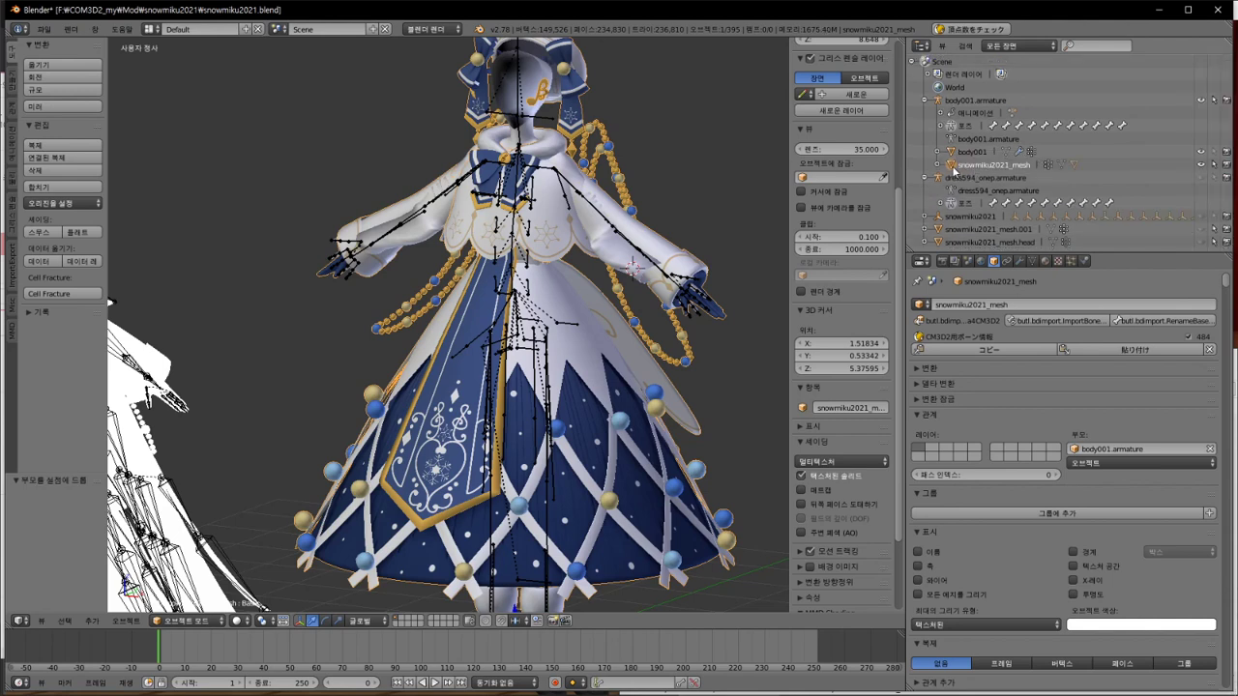
pyautogui.click(938, 164)
pyautogui.scroll(-1, 968, 172)
pyautogui.moveTo(969, 178); pyautogui.dragTo(958, 188)
pyautogui.click(954, 192)
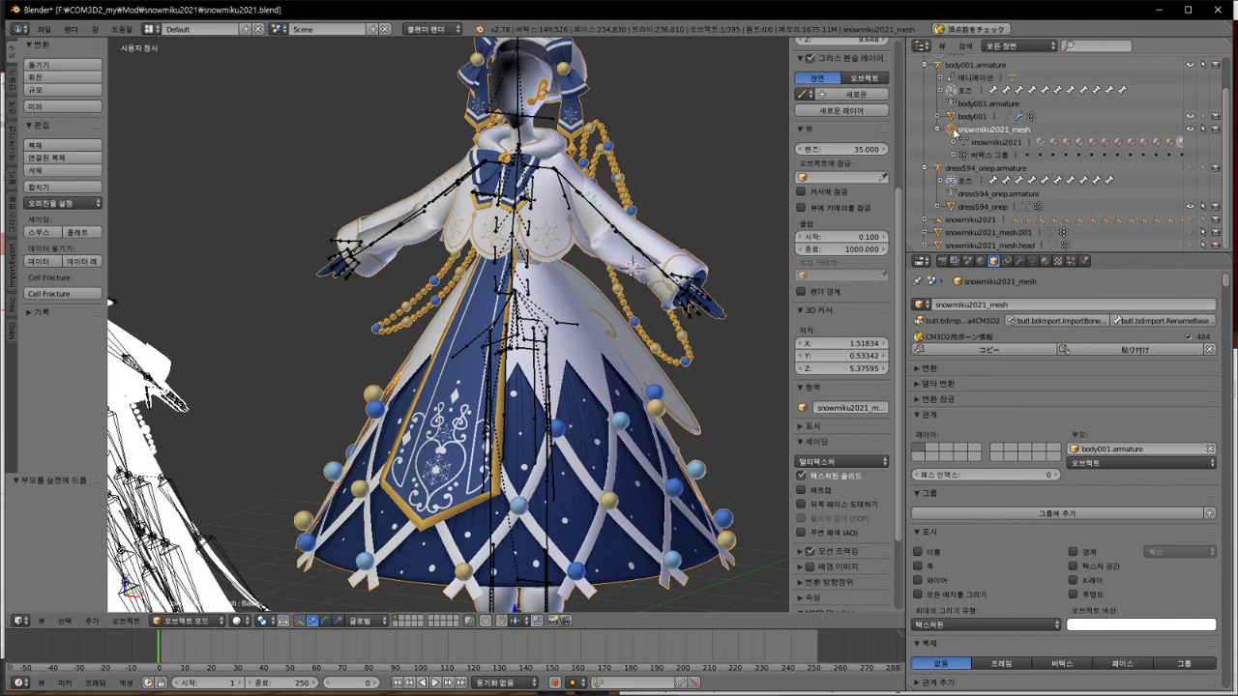
pyautogui.scroll(1, 964, 141)
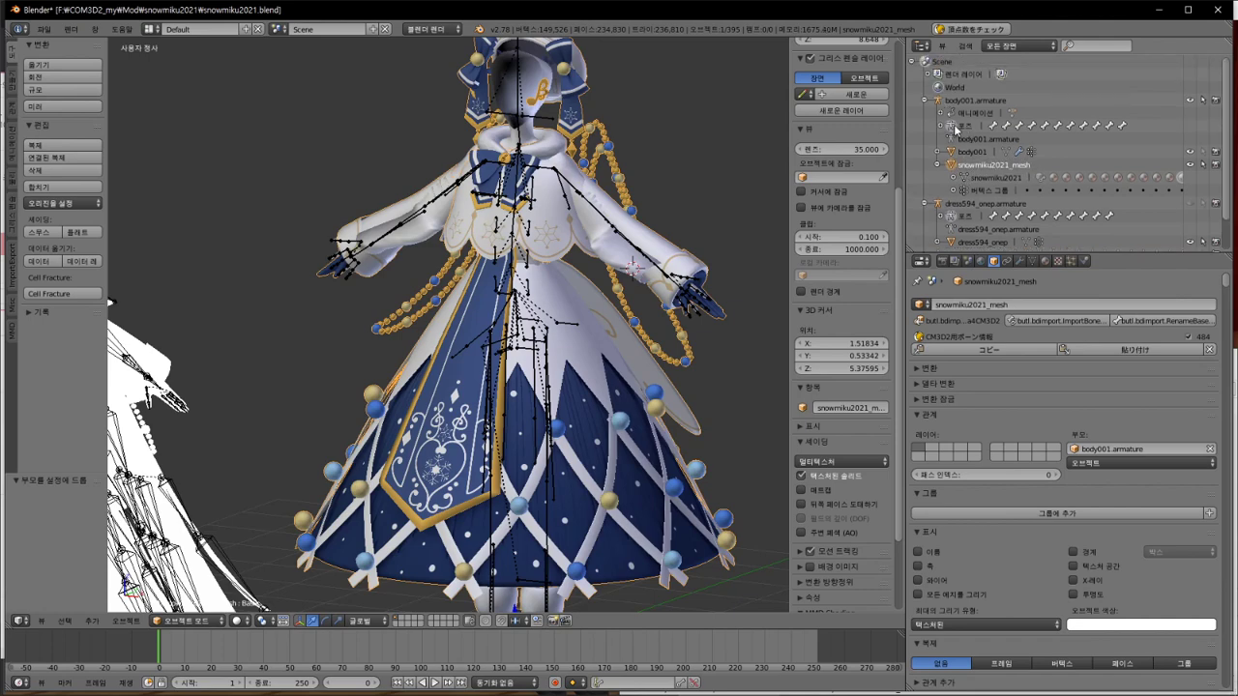
# Step: Try the original CM3D2 pose on body001.armature in Pose Mode, and undo the pose change
pyautogui.click(954, 126)
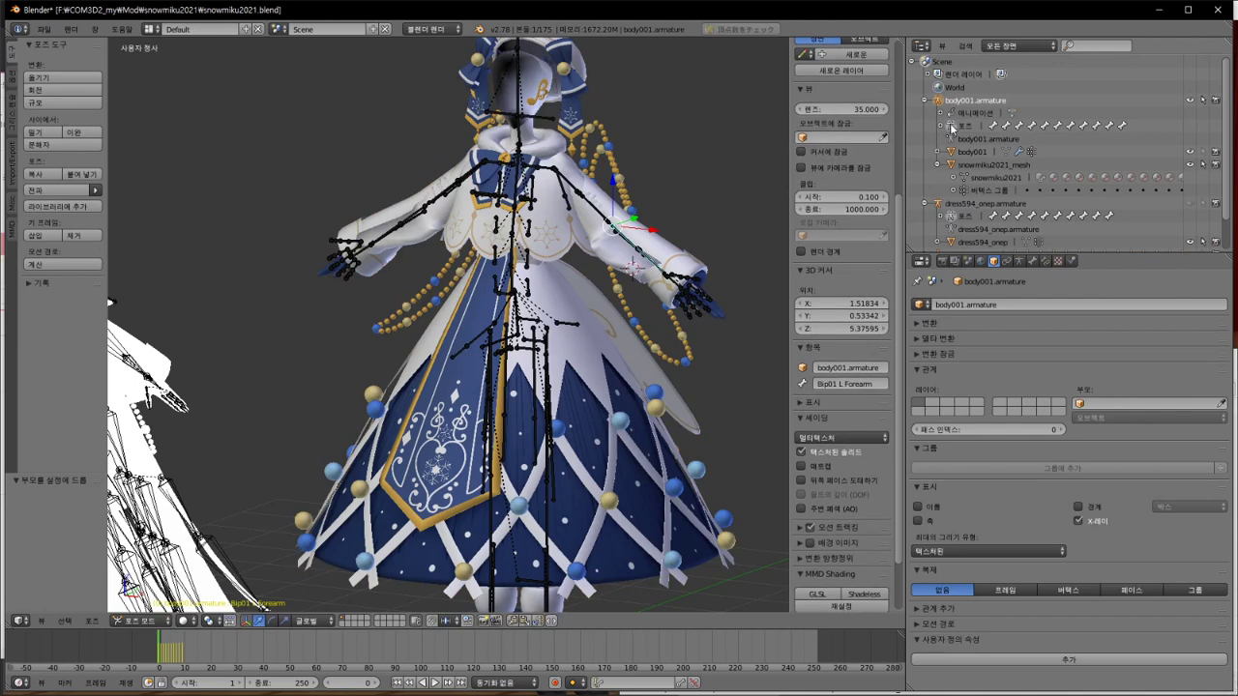
pyautogui.click(1019, 261)
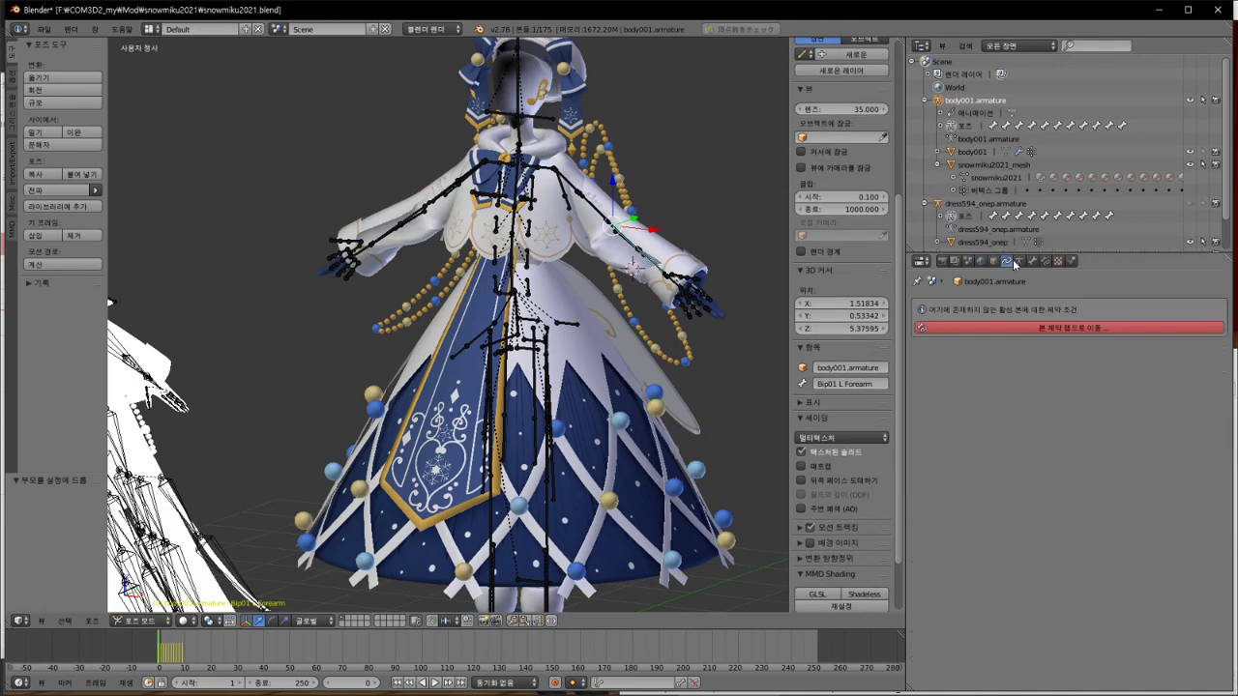
pyautogui.click(1027, 429)
pyautogui.moveTo(572, 291); pyautogui.dragTo(582, 313, button='middle')
pyautogui.scroll(-2, 984, 206)
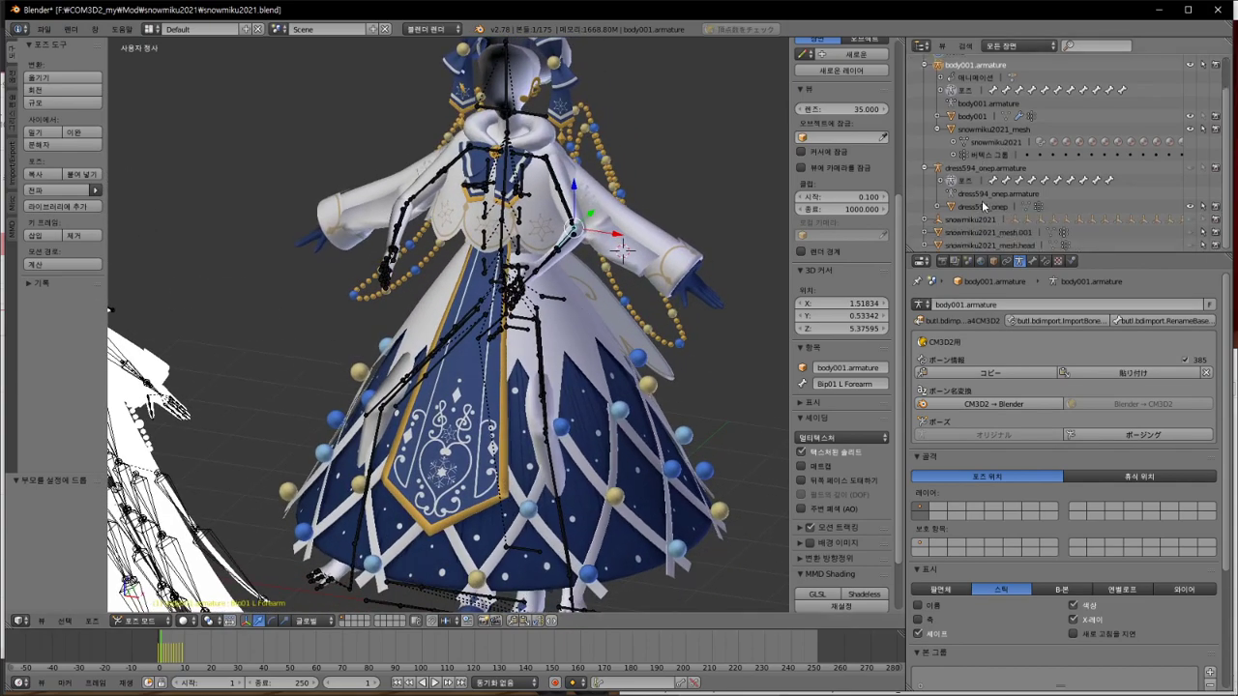
pyautogui.hotkey('ctrl', 'z')
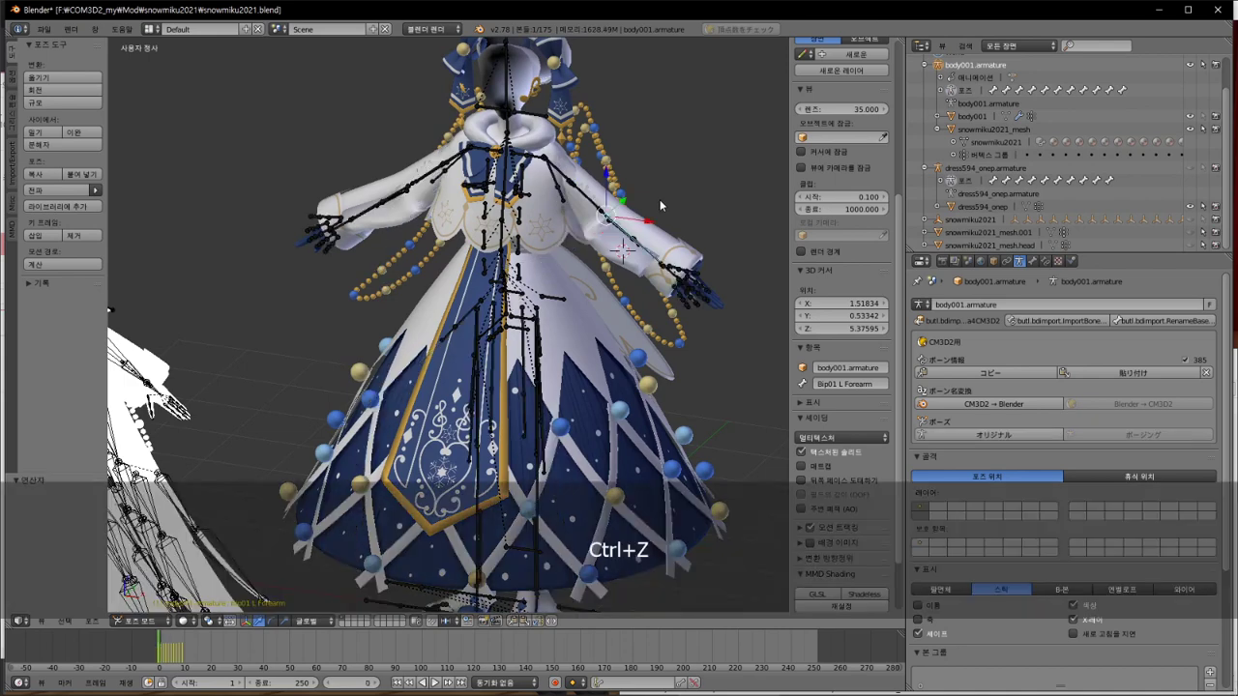
pyautogui.moveTo(660, 200); pyautogui.dragTo(651, 235, button='middle')
pyautogui.press('r')
pyautogui.press('Escape')
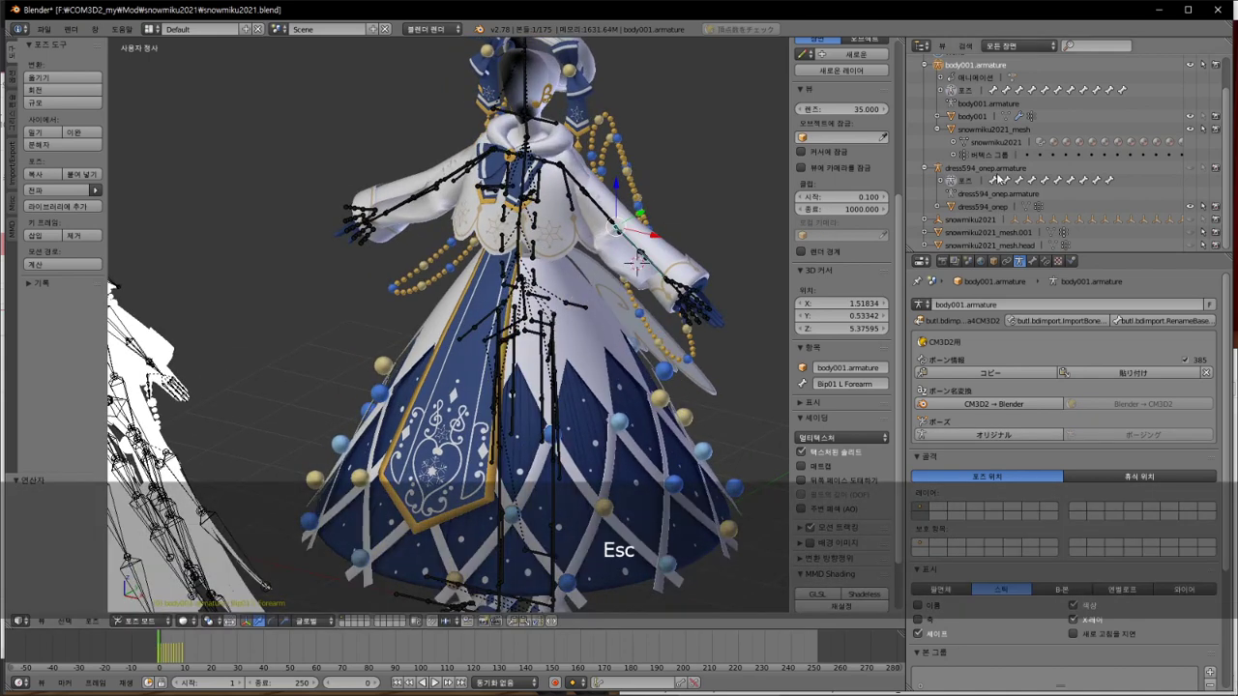
# Step: Inspect the constraints and the Armature modifier settings of body001
pyautogui.click(953, 116)
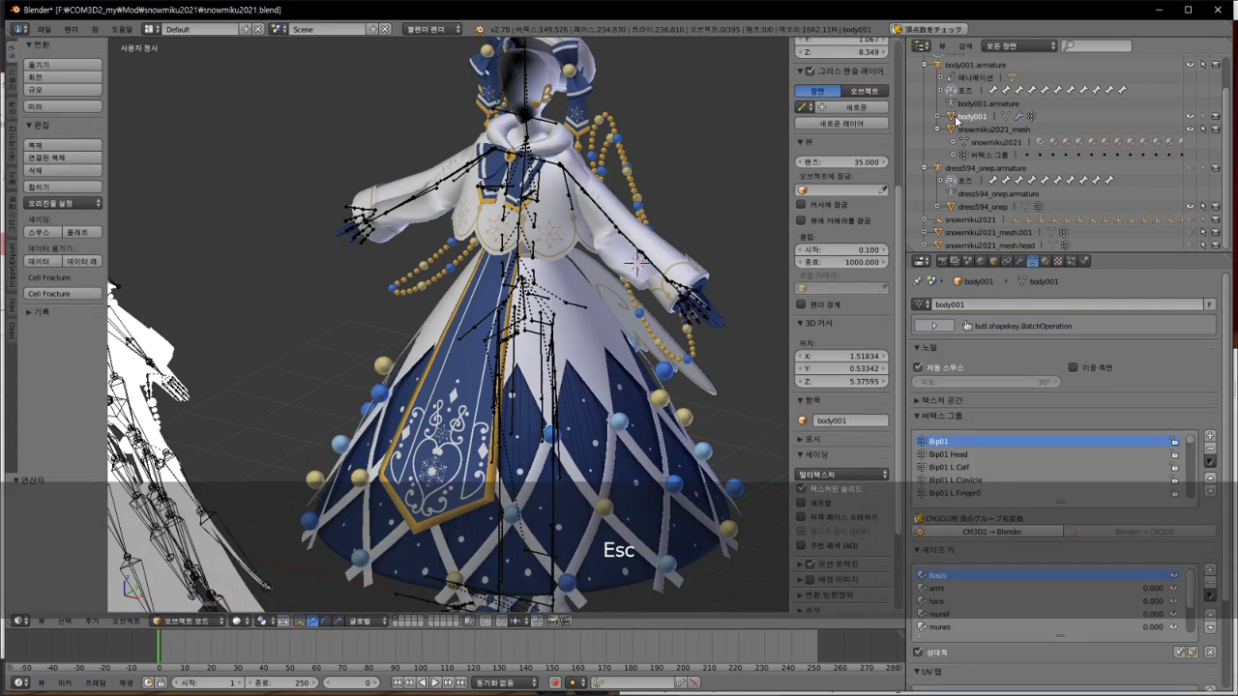
pyautogui.click(994, 262)
pyautogui.click(1008, 262)
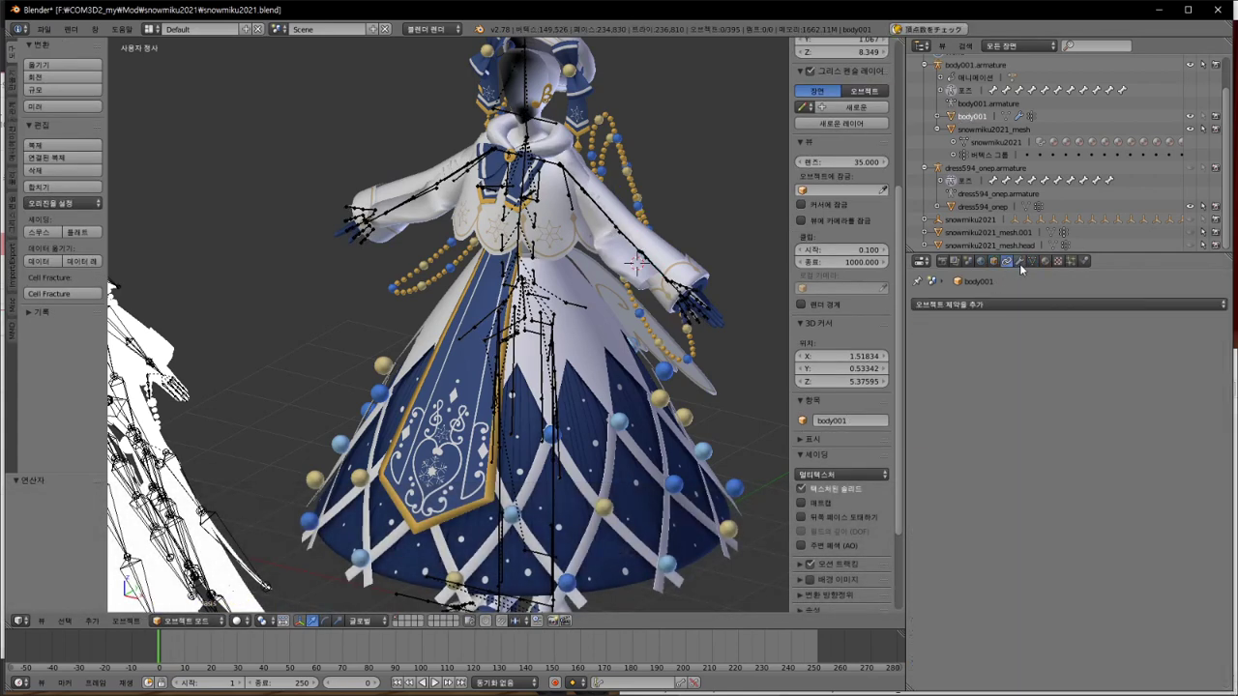
pyautogui.click(1020, 262)
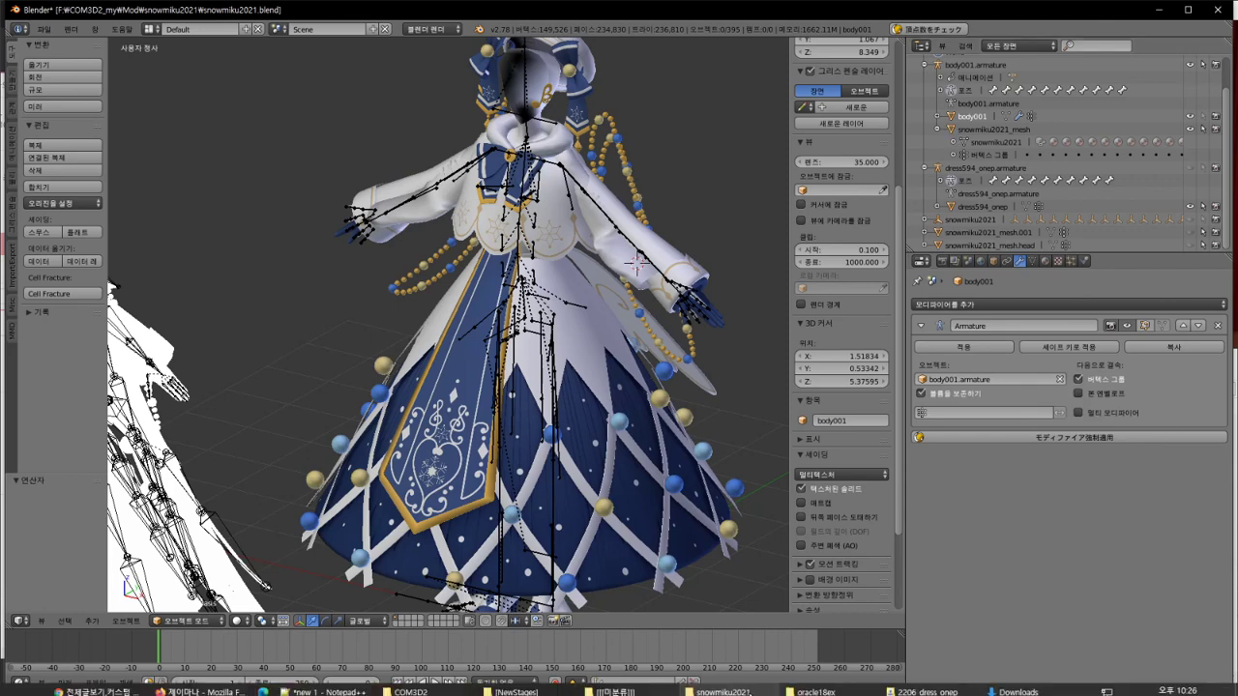
pyautogui.click(324, 686)
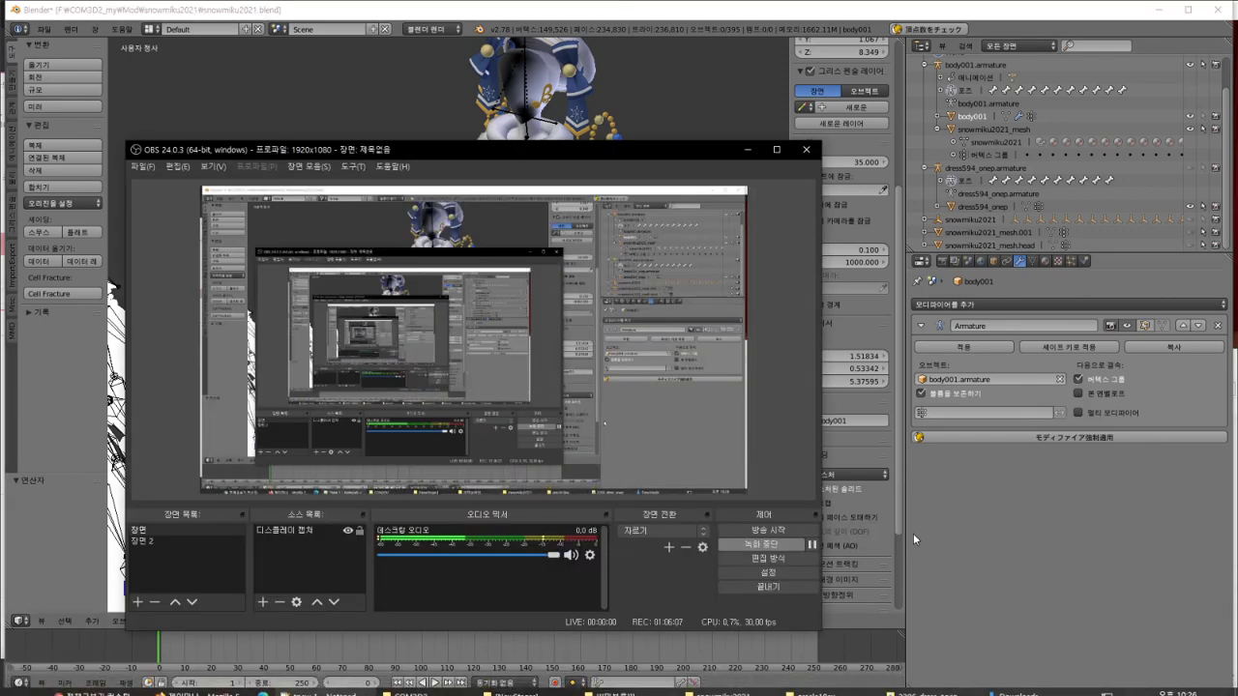